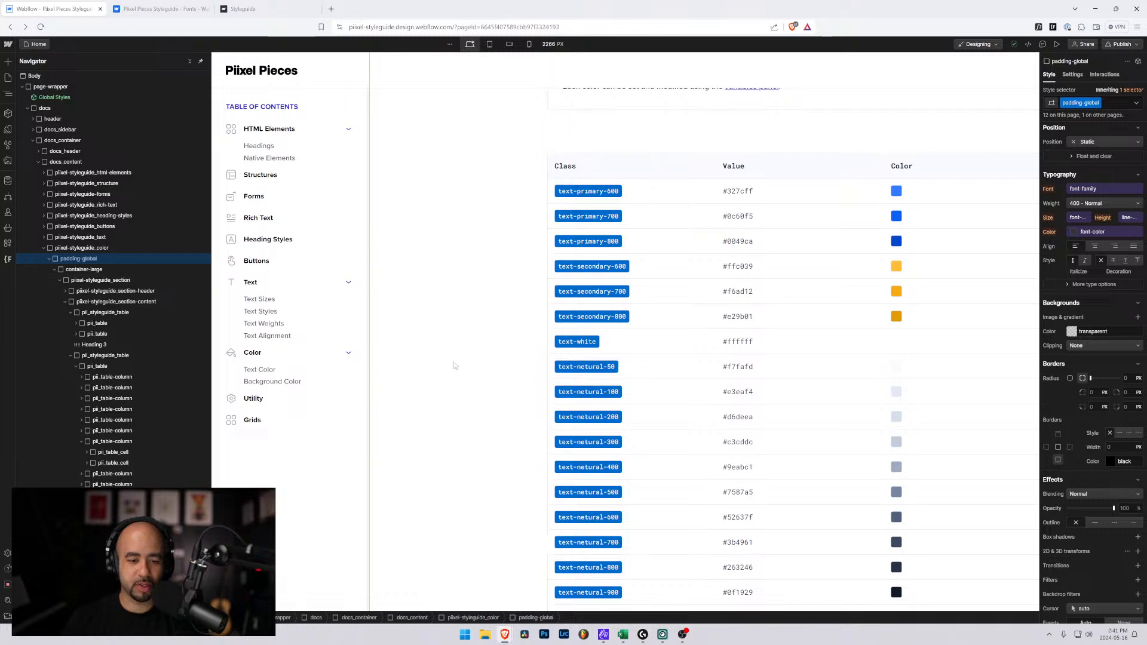
# Narrow the Navigator so the style guide's Colors section gets more canvas width
pyautogui.scroll(-2, 608, 239)
pyautogui.scroll(5, 609, 334)
pyautogui.scroll(3, 609, 334)
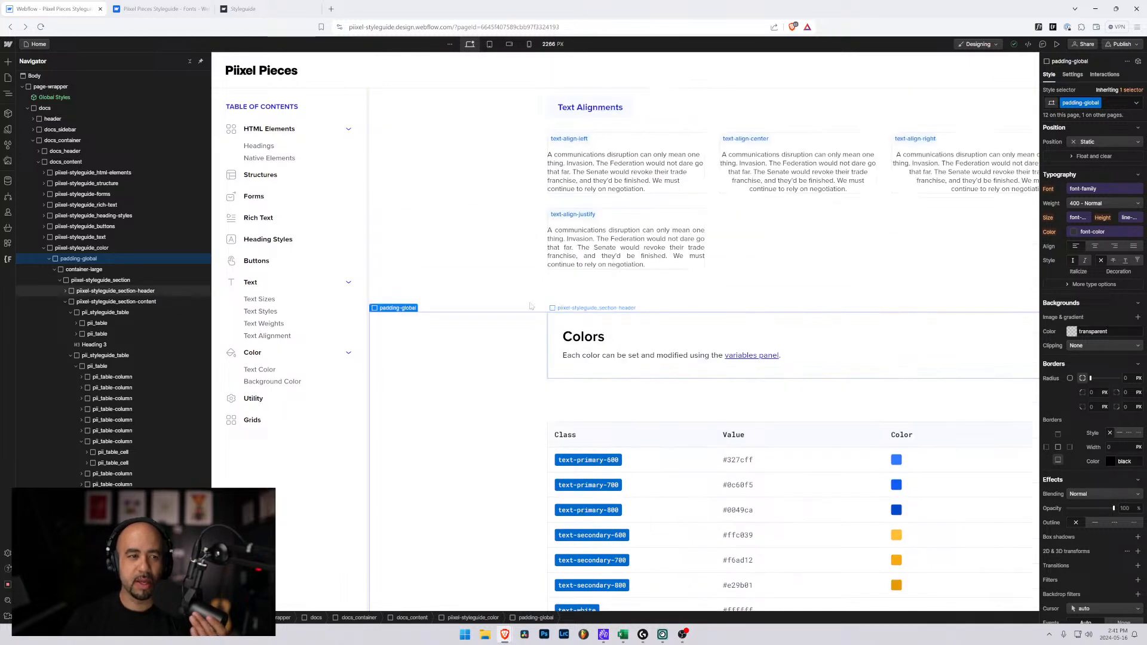
pyautogui.moveTo(210, 201); pyautogui.dragTo(152, 202)
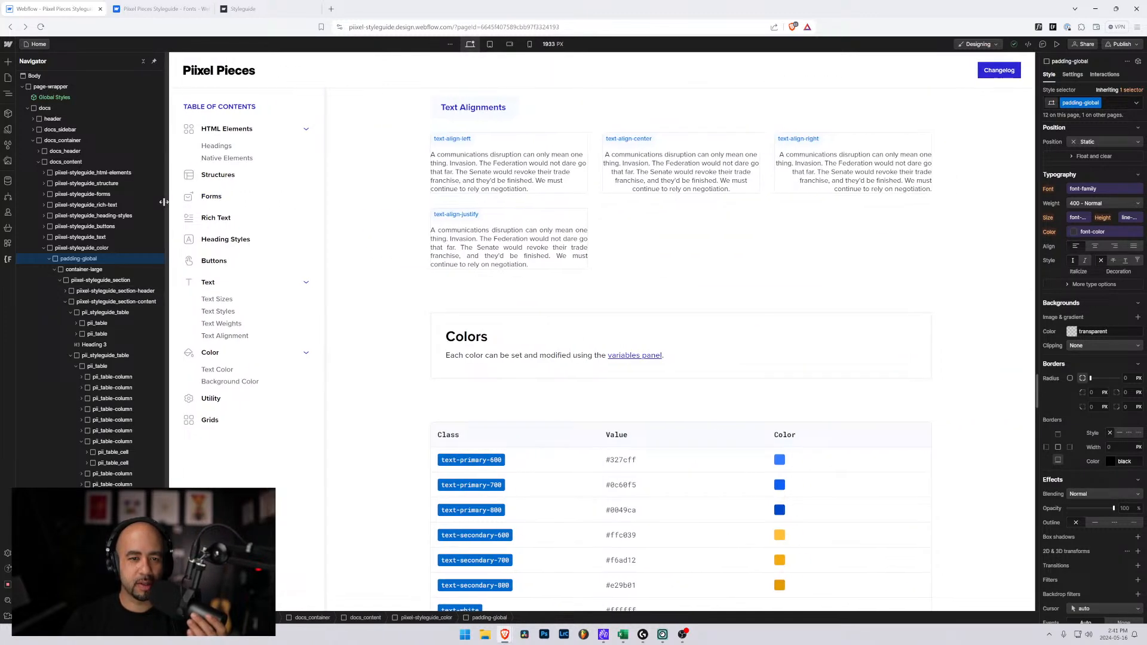
pyautogui.scroll(-3, 533, 278)
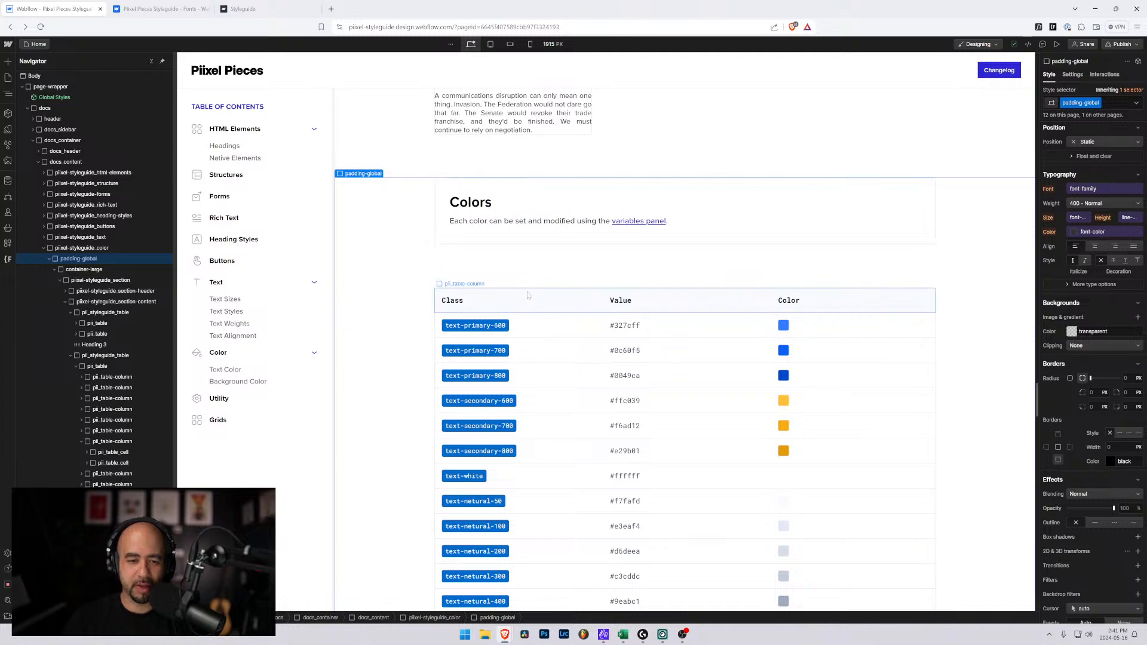
# Select the header row of the text color table and examine its class names, hex values and color swatches
pyautogui.click(533, 284)
pyautogui.scroll(-6, 530, 287)
pyautogui.scroll(2, 527, 294)
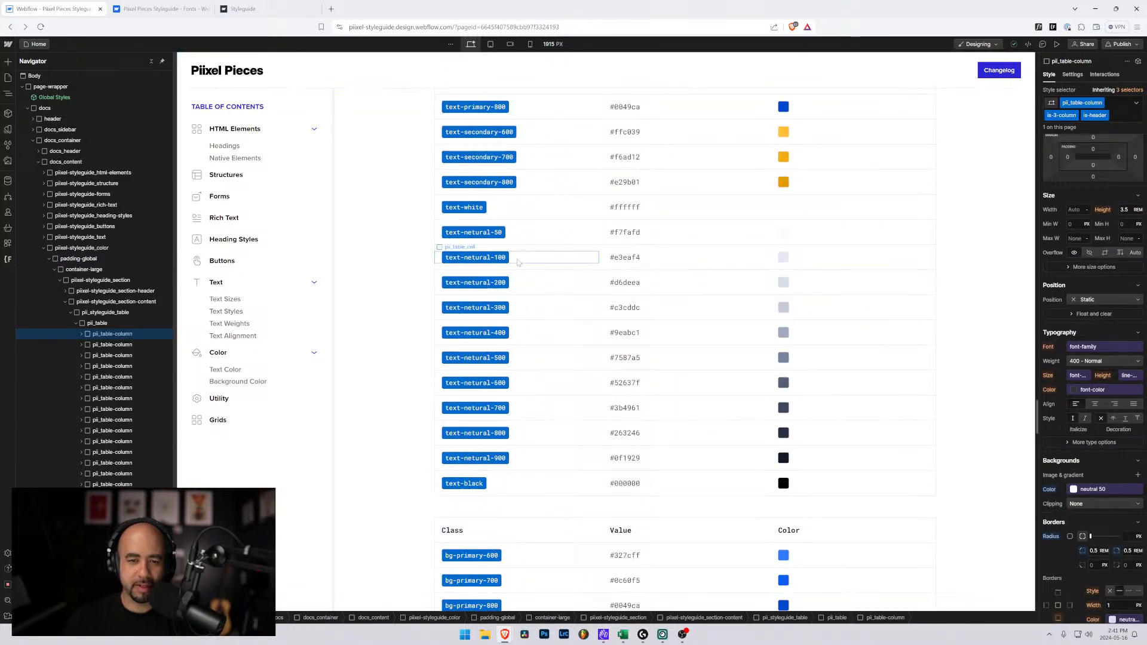
pyautogui.scroll(3, 519, 290)
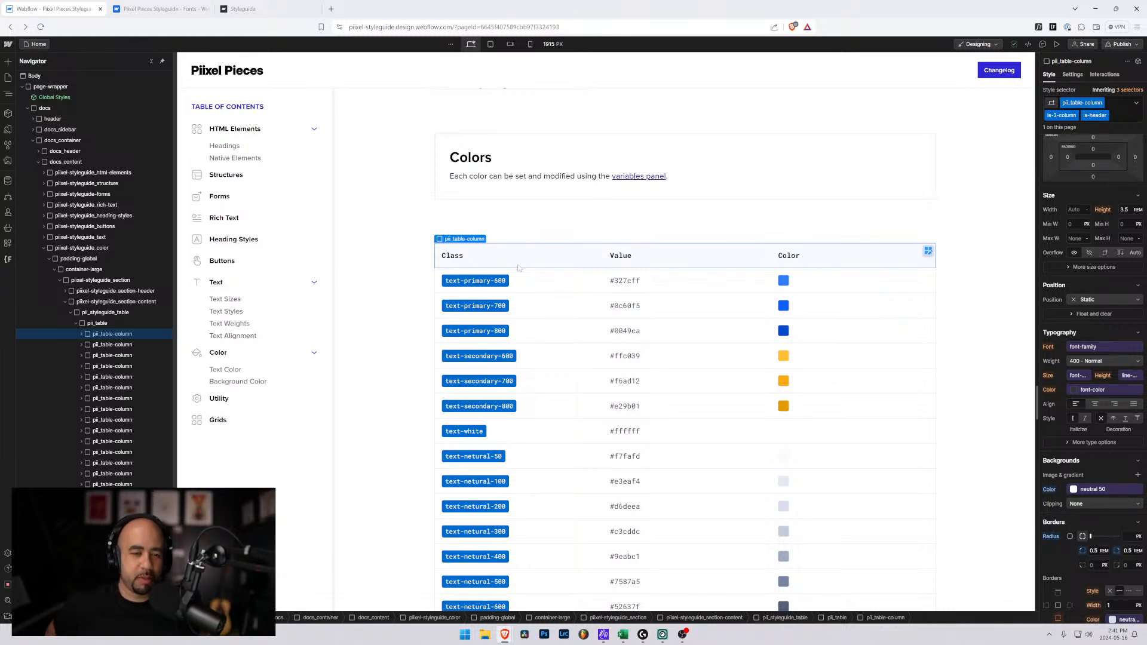
pyautogui.scroll(4, 519, 268)
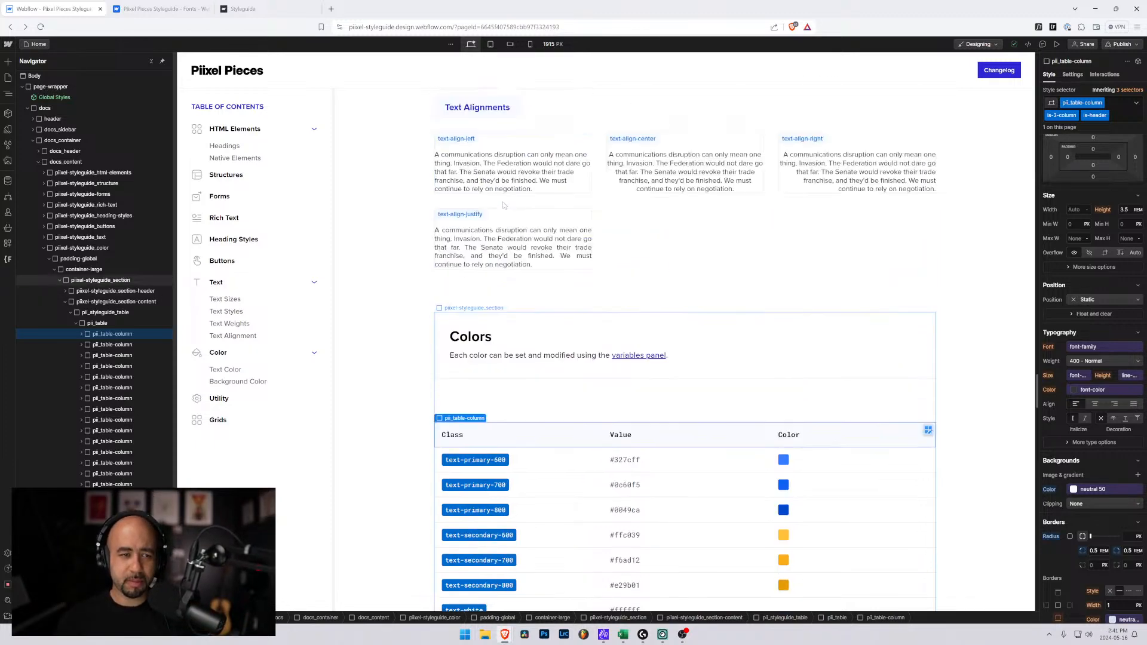
pyautogui.scroll(-3, 511, 178)
pyautogui.scroll(-3, 496, 168)
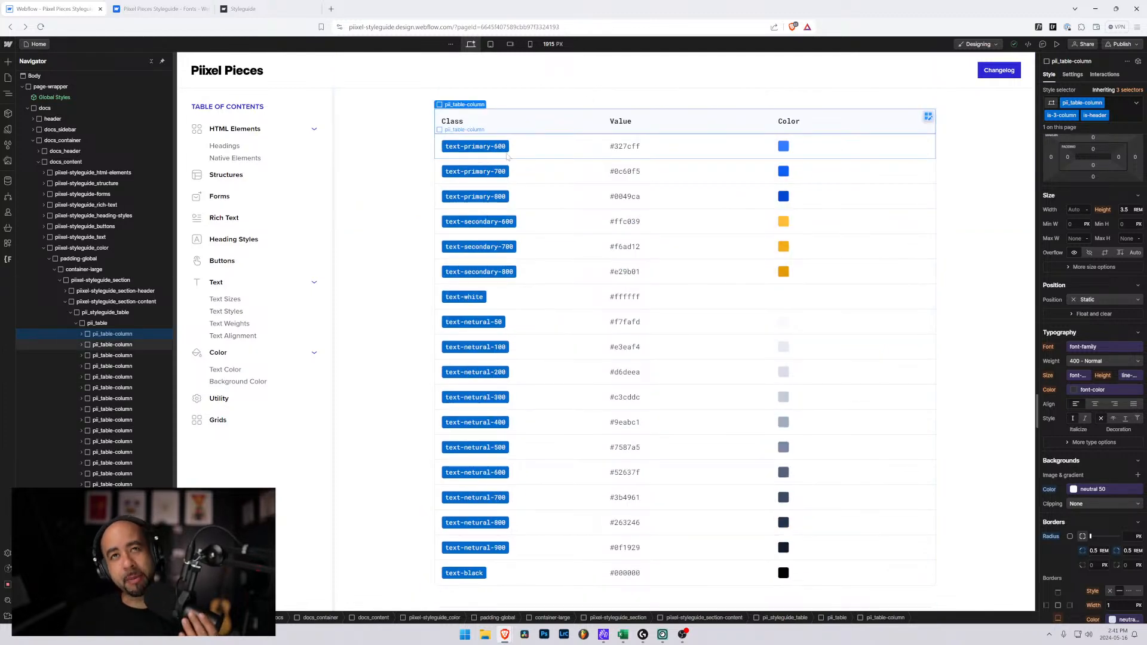
pyautogui.scroll(-1, 486, 143)
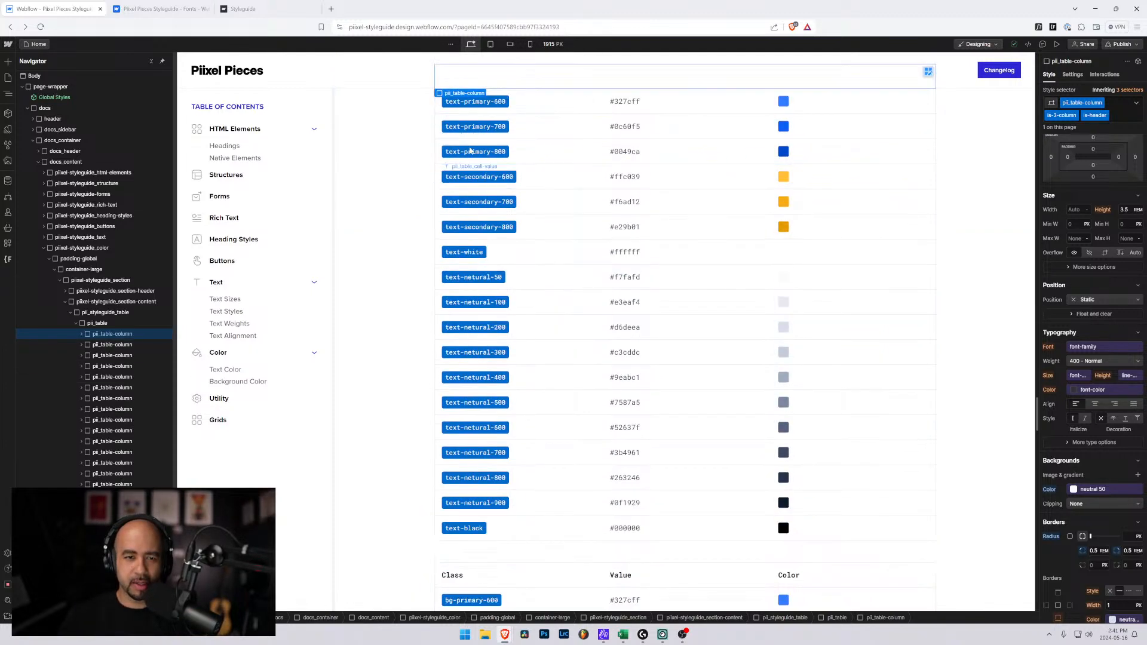
pyautogui.scroll(2, 470, 114)
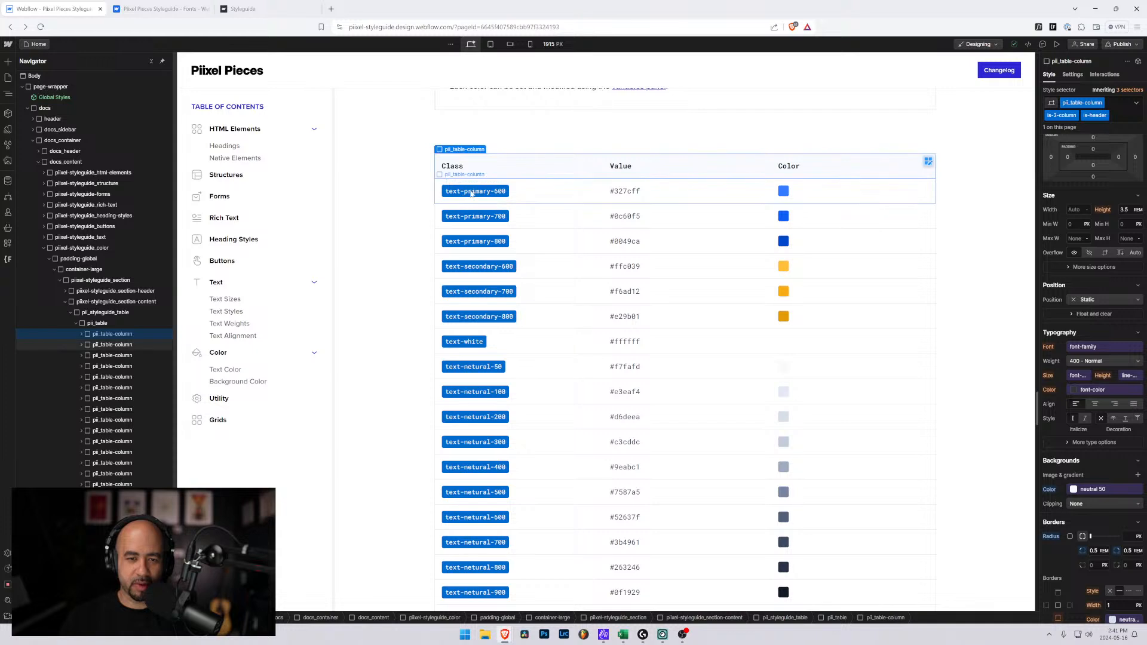
pyautogui.scroll(-2, 470, 192)
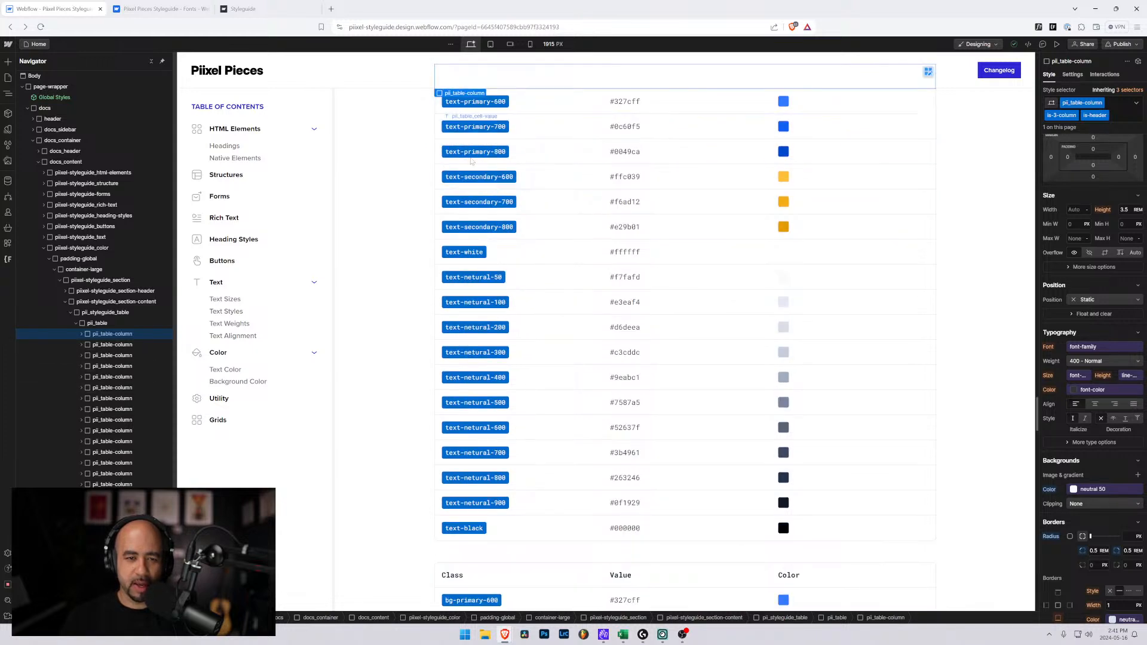
pyautogui.scroll(2, 476, 182)
pyautogui.scroll(-2, 476, 182)
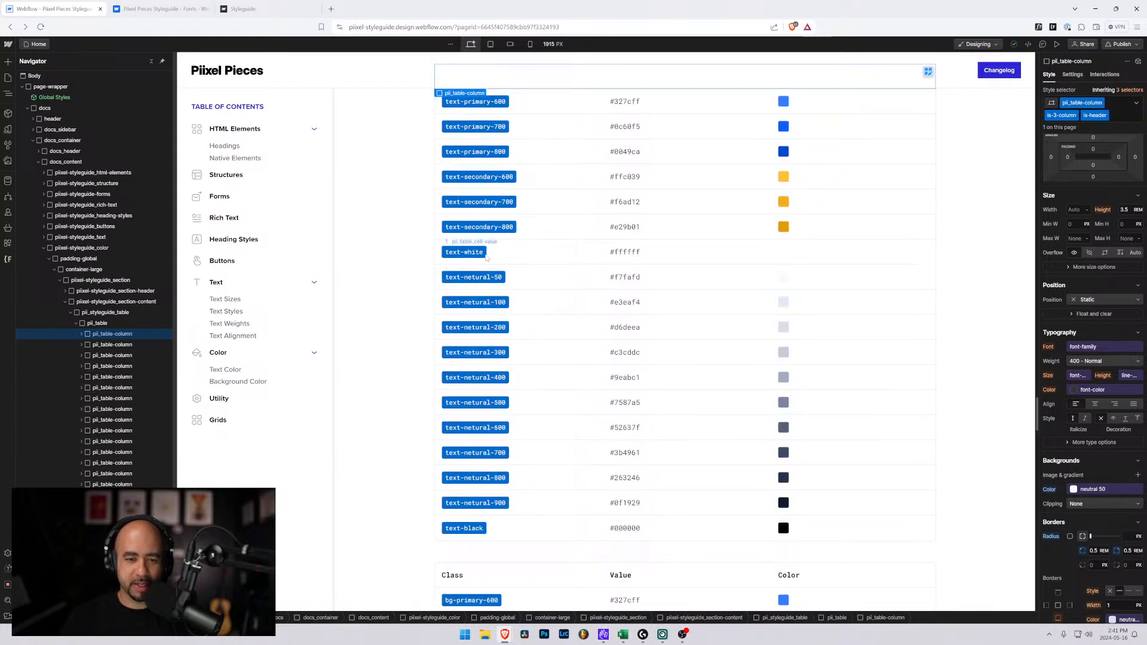
# Examine the background color table, from the primary and secondary classes through the neutral shades to transparent
pyautogui.scroll(-8, 514, 425)
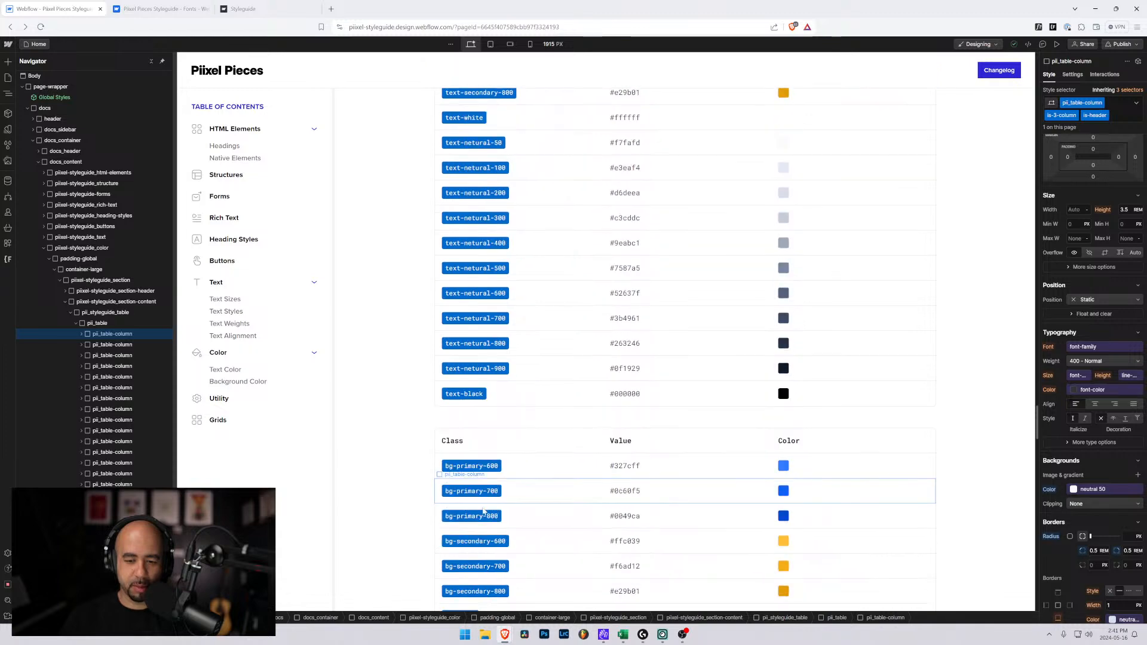
pyautogui.scroll(-4, 550, 406)
pyautogui.scroll(3, 477, 412)
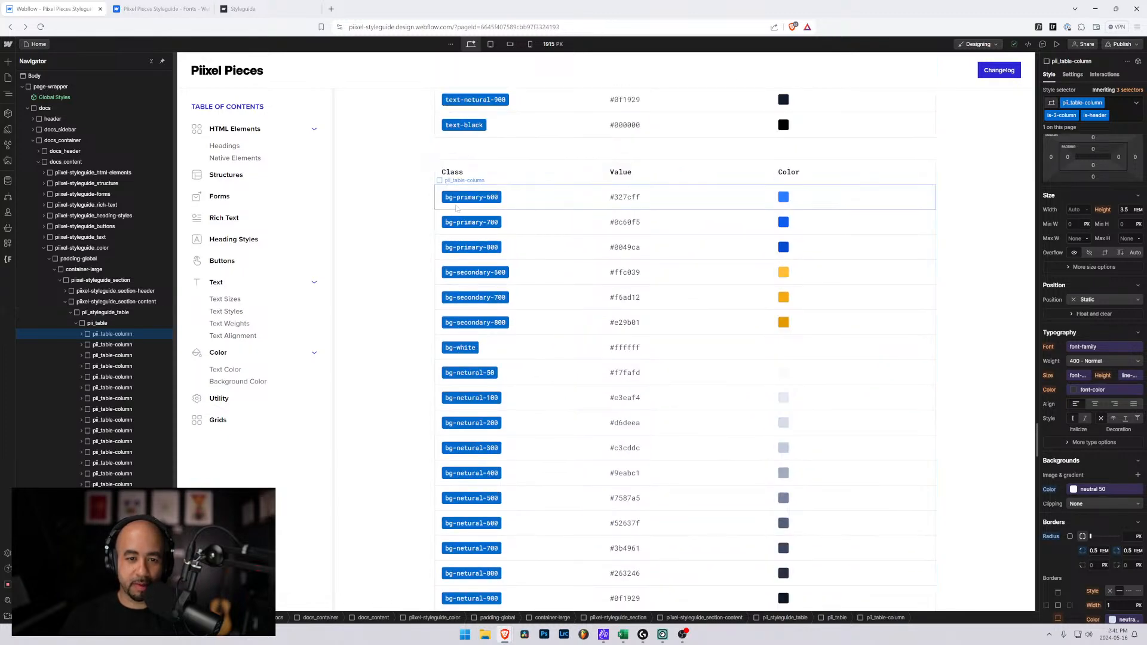
pyautogui.scroll(-2, 477, 412)
pyautogui.scroll(6, 468, 324)
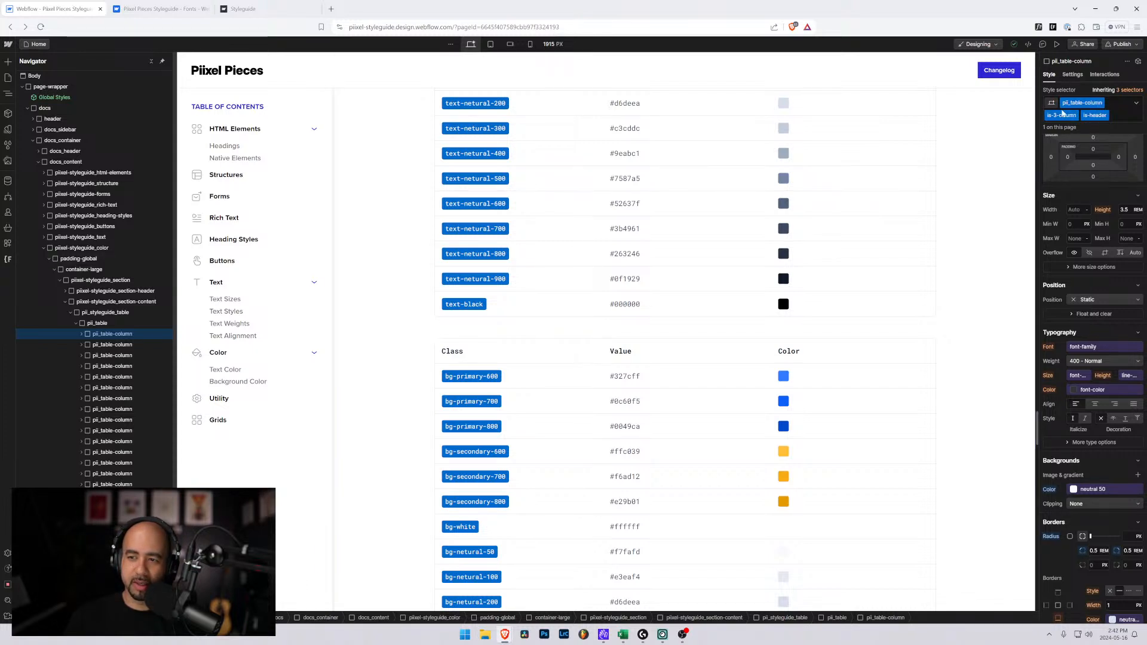
pyautogui.scroll(-2, 493, 337)
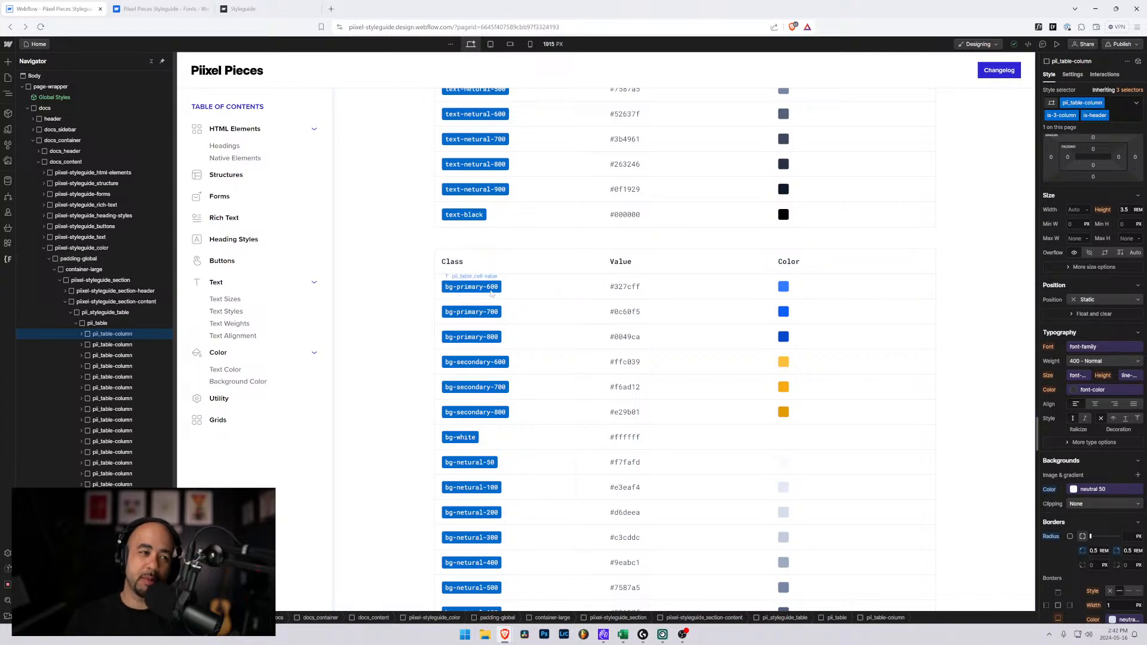
pyautogui.scroll(-1, 491, 290)
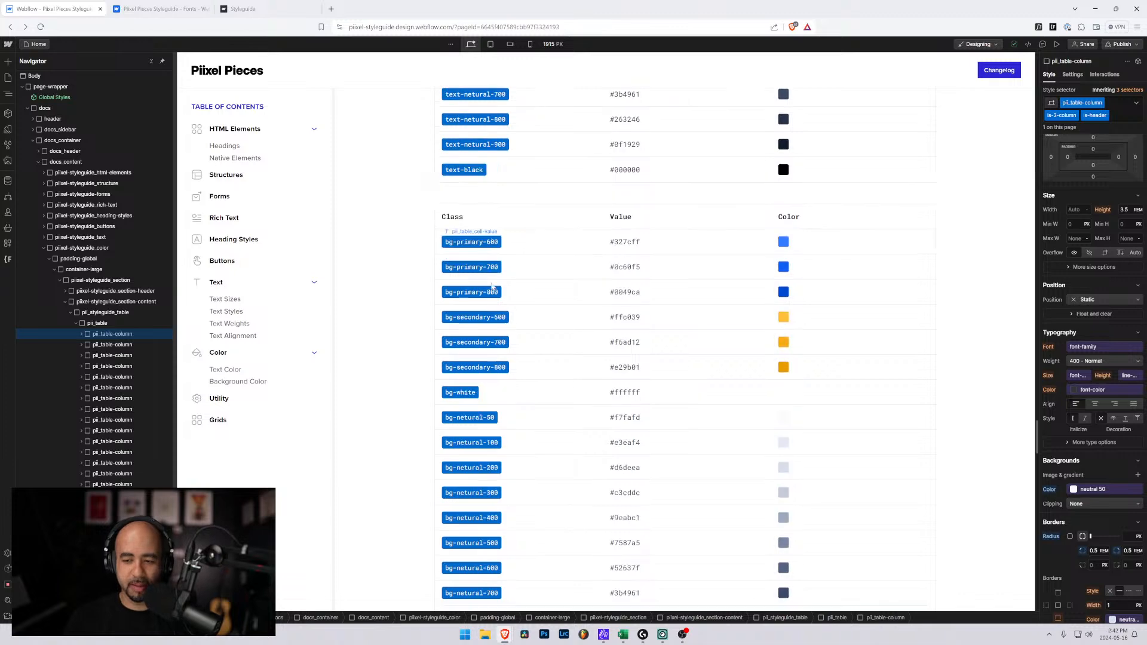
pyautogui.scroll(-9, 491, 288)
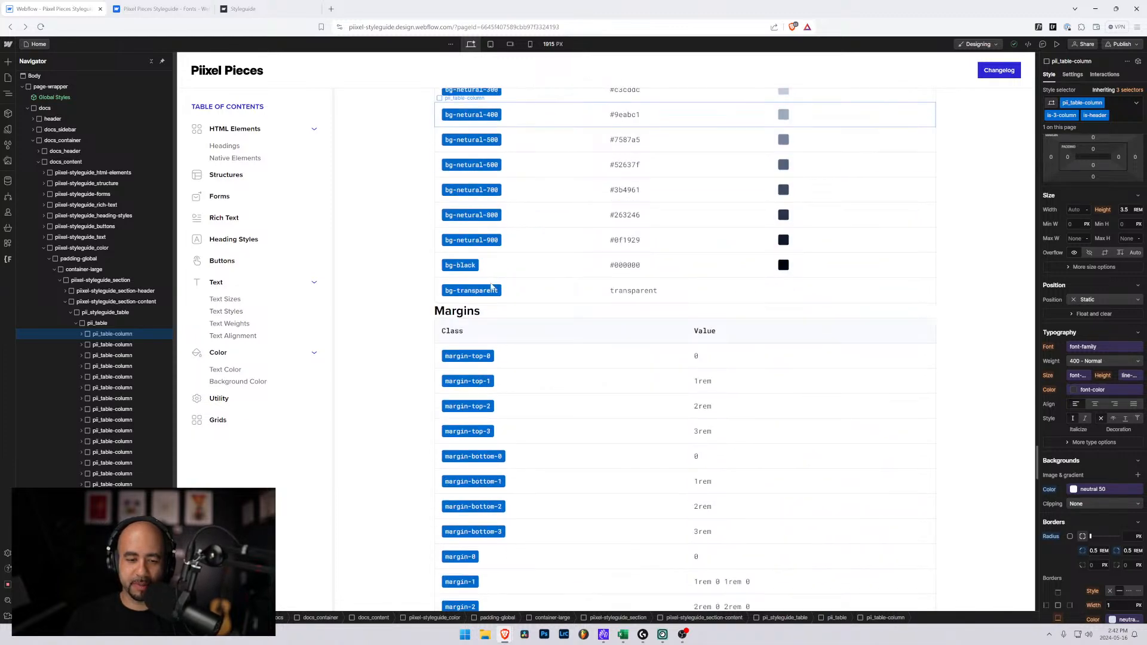
# Review the Margins and Padding tables with their utility classes and rem values
pyautogui.scroll(2, 462, 291)
pyautogui.scroll(-3, 462, 291)
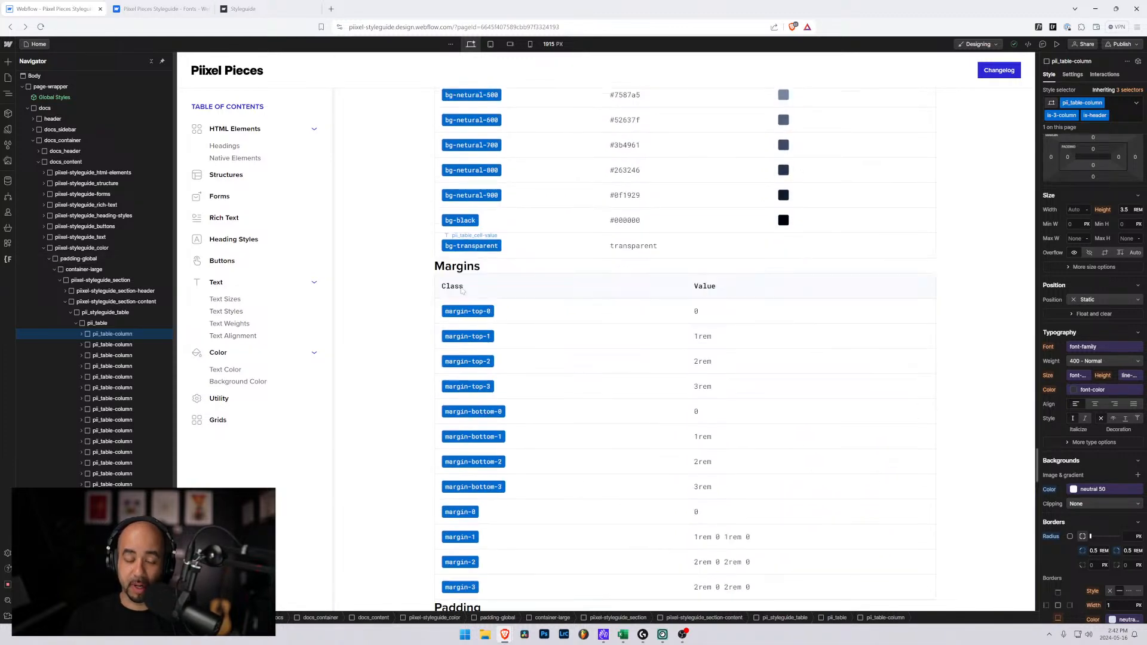
pyautogui.scroll(-3, 457, 179)
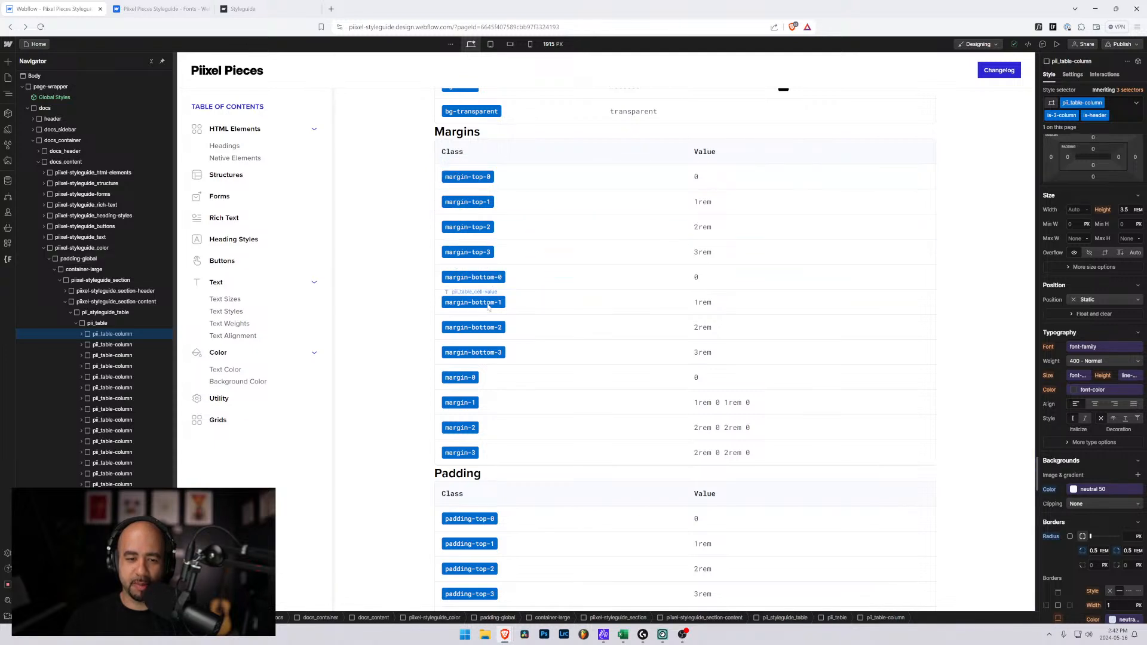
pyautogui.scroll(-1, 484, 299)
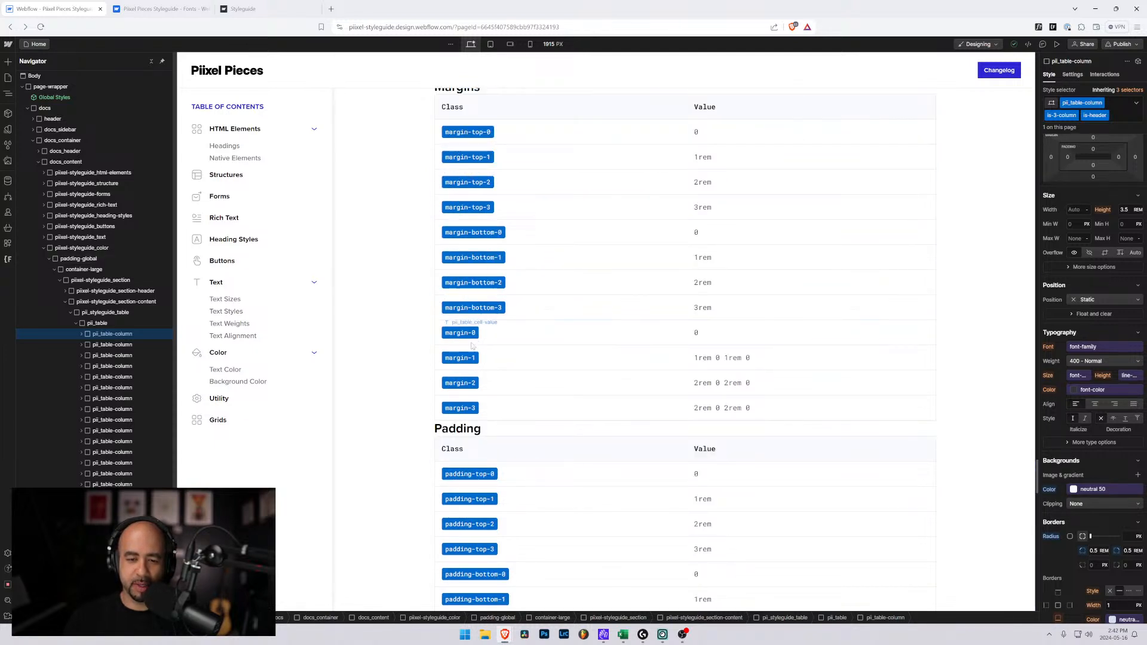
pyautogui.scroll(-3, 495, 334)
pyautogui.scroll(-3, 516, 341)
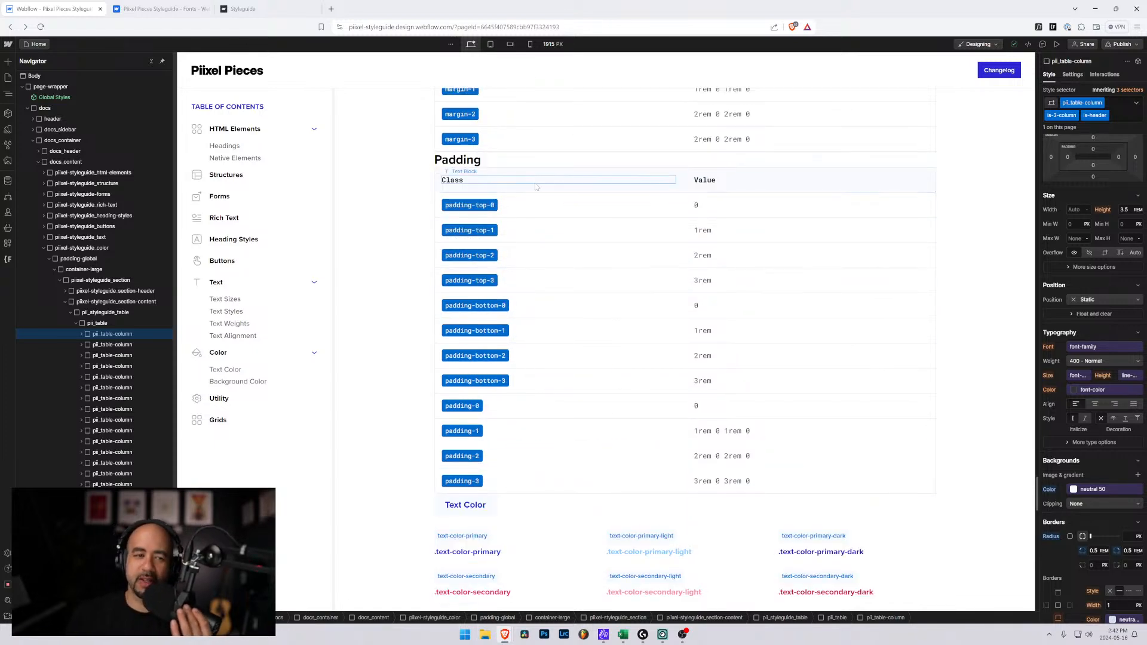
pyautogui.scroll(1, 536, 187)
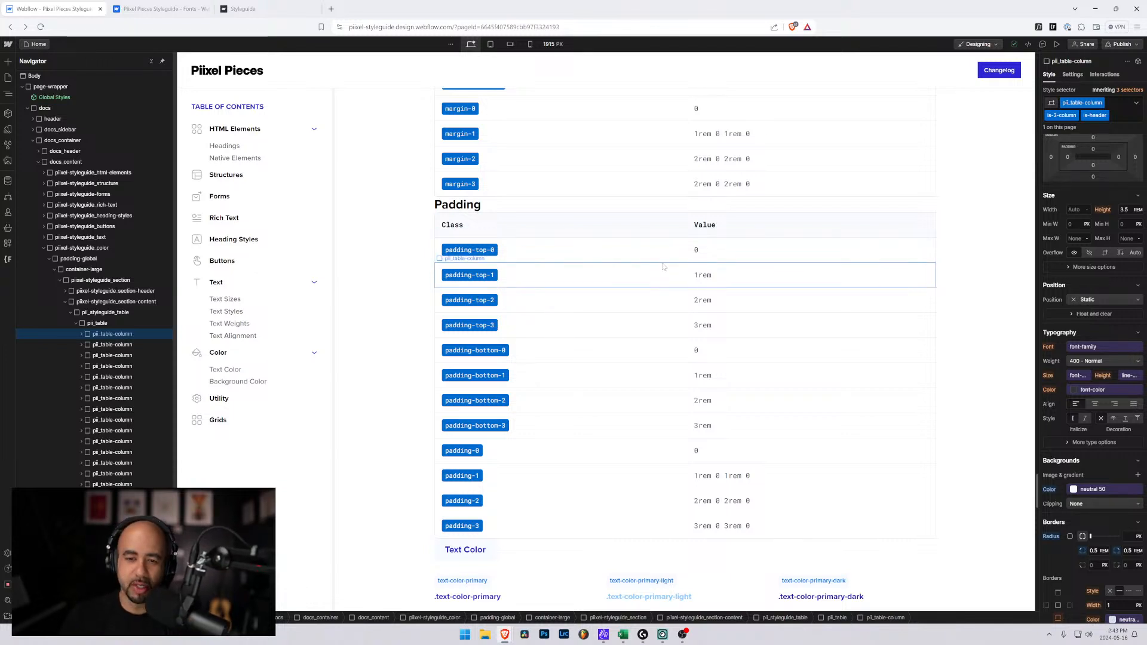
pyautogui.scroll(-2, 625, 265)
pyautogui.scroll(-2, 625, 266)
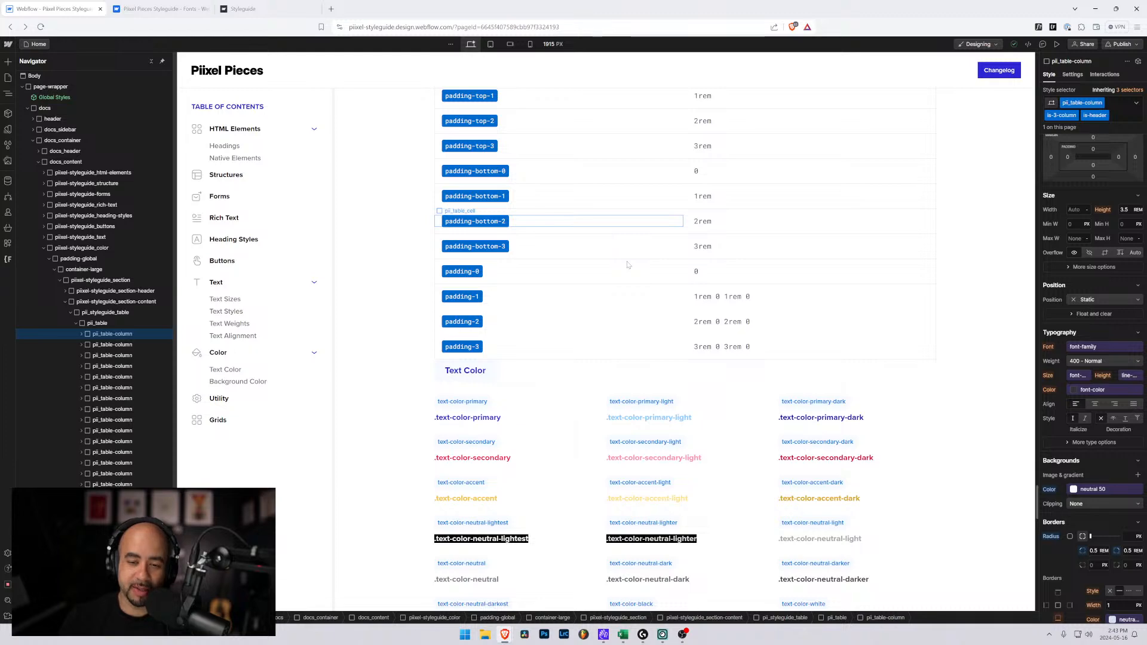
# Look over the Text Color samples and Background Color swatches between the Padding table and the Utility classes section
pyautogui.scroll(-2, 628, 264)
pyautogui.scroll(-3, 627, 264)
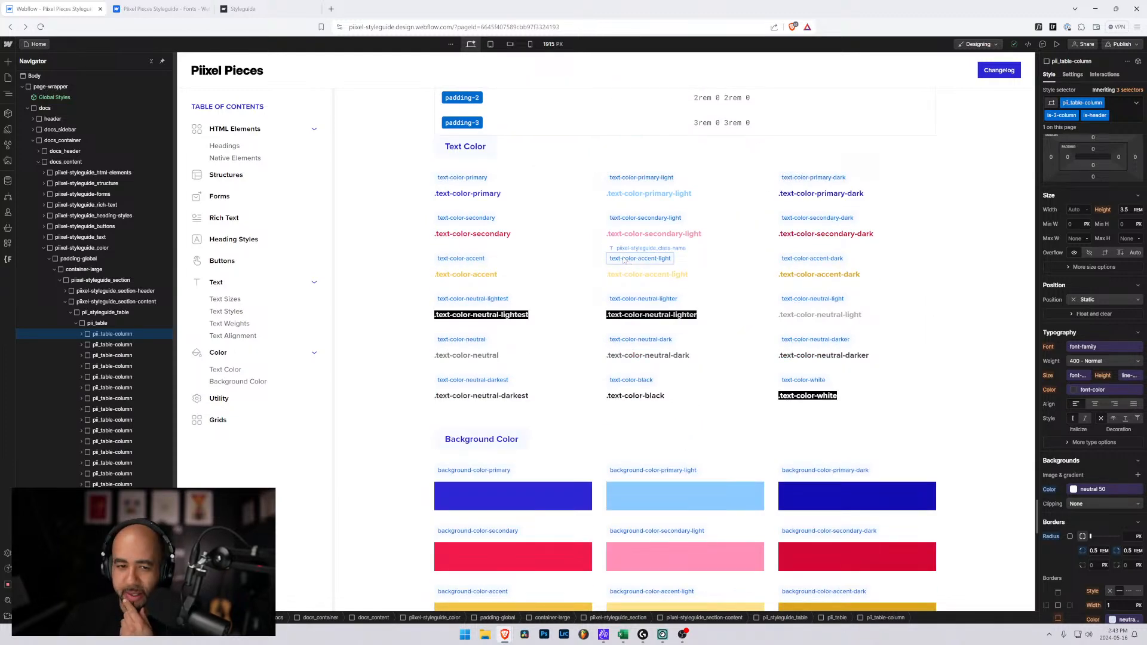
pyautogui.scroll(-7, 550, 281)
pyautogui.scroll(-4, 550, 281)
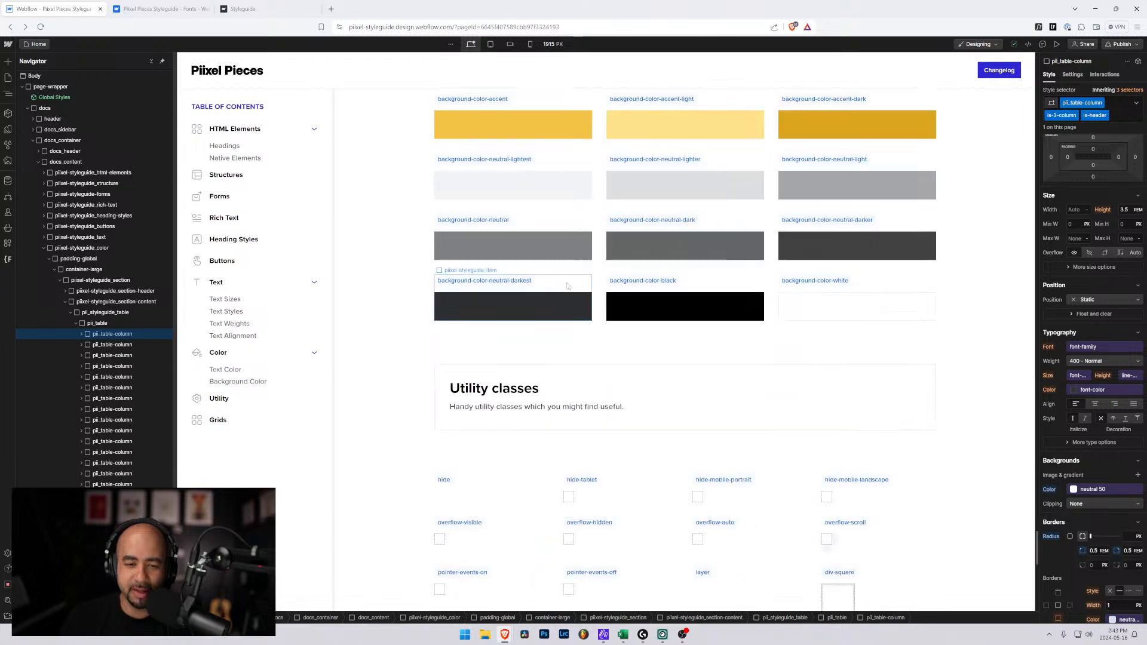
pyautogui.scroll(13, 672, 299)
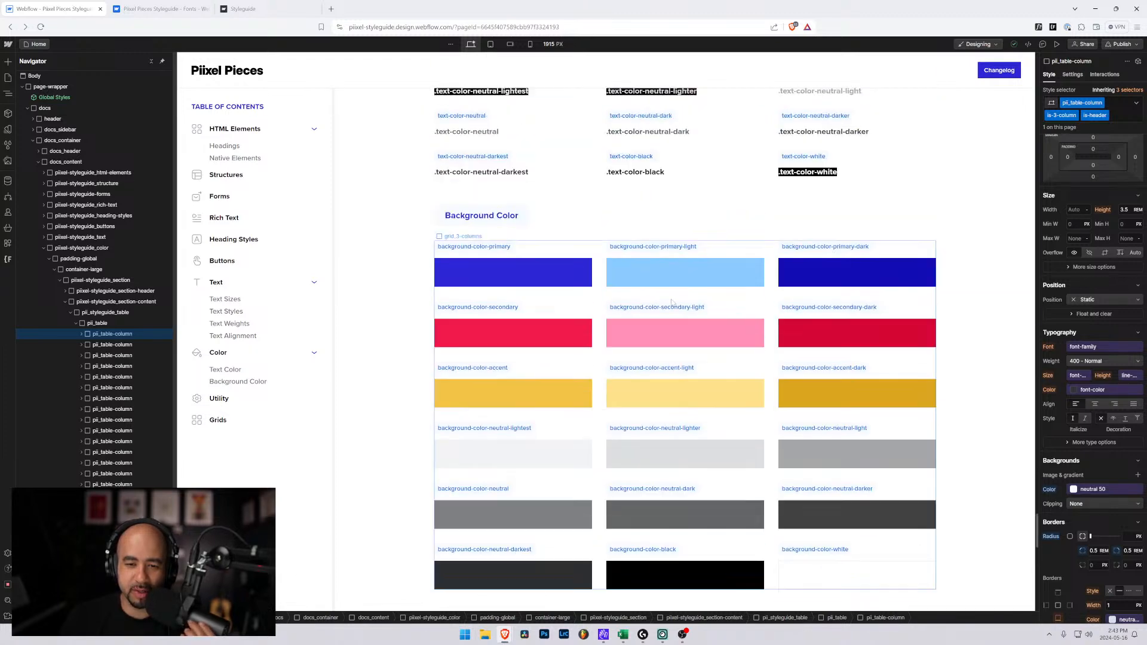
pyautogui.scroll(4, 566, 320)
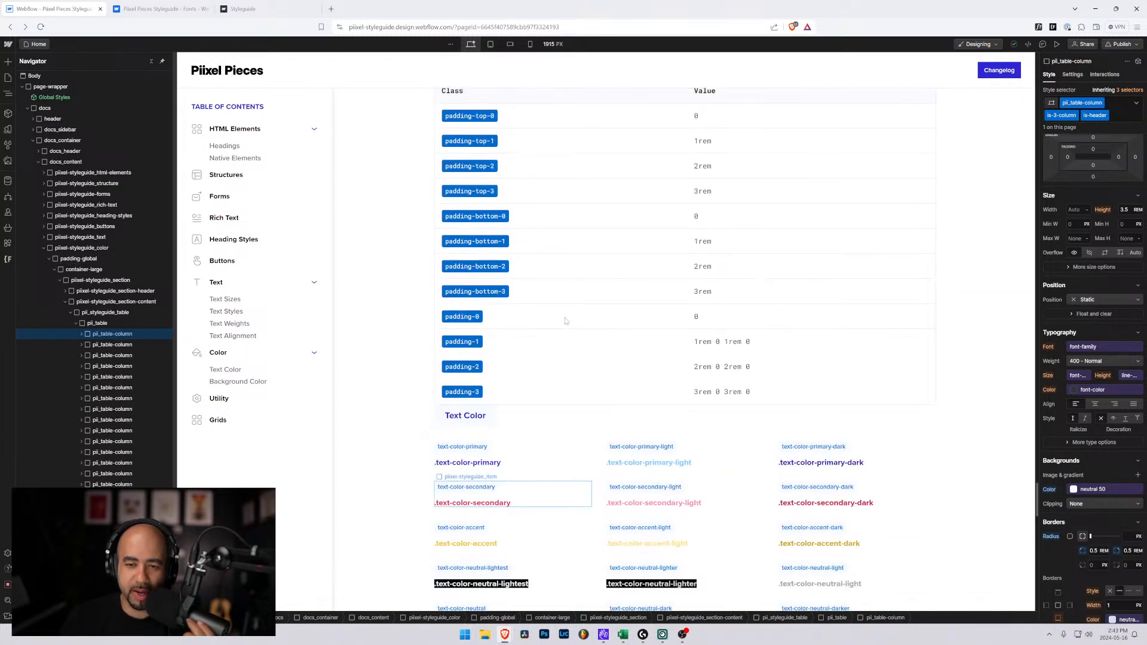
pyautogui.scroll(-5, 570, 322)
pyautogui.scroll(-3, 578, 323)
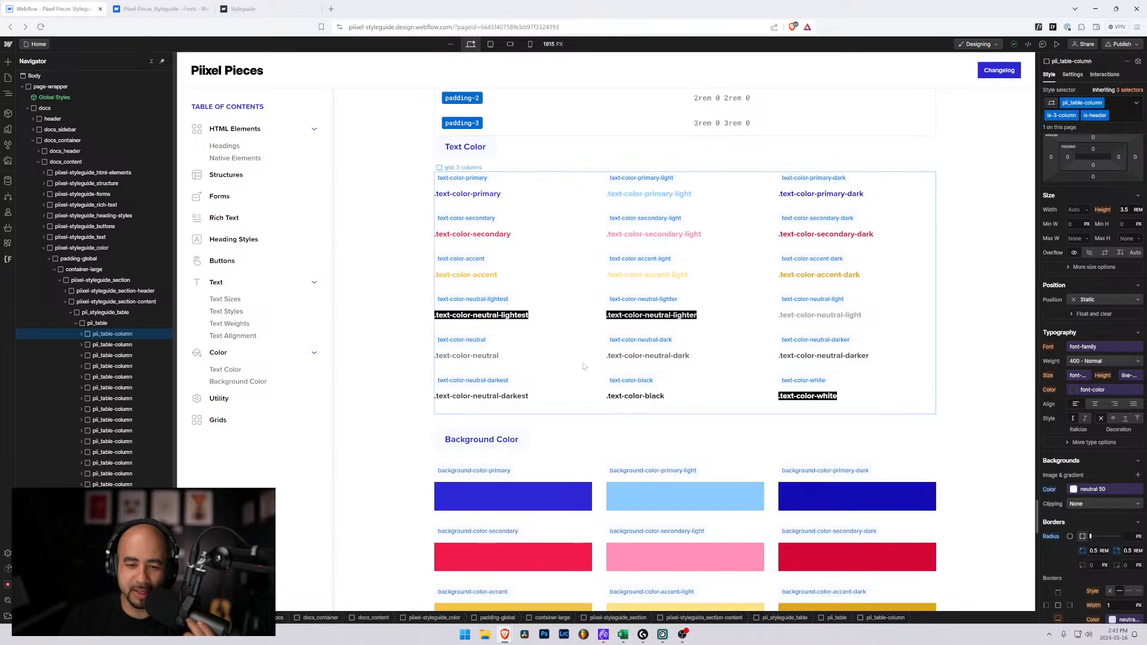
# Compare the class tables for background color, margins and padding with the swatch-style Text Color and Background Color sections
pyautogui.scroll(13, 582, 340)
pyautogui.scroll(9, 586, 357)
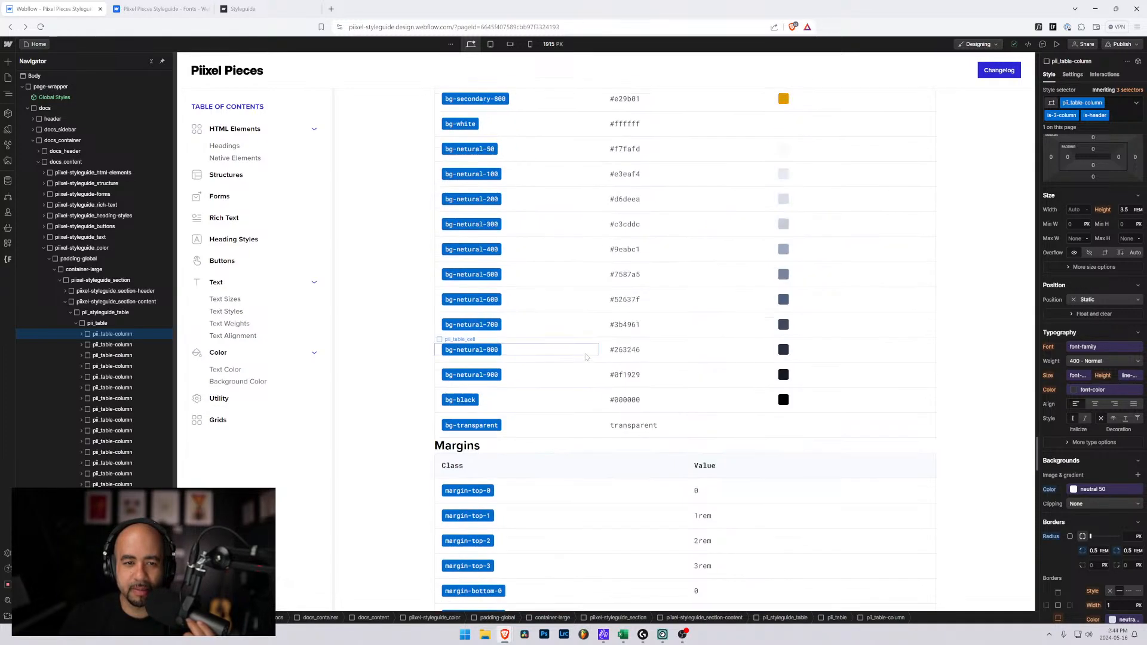
pyautogui.scroll(-12, 585, 357)
pyautogui.scroll(-8, 586, 358)
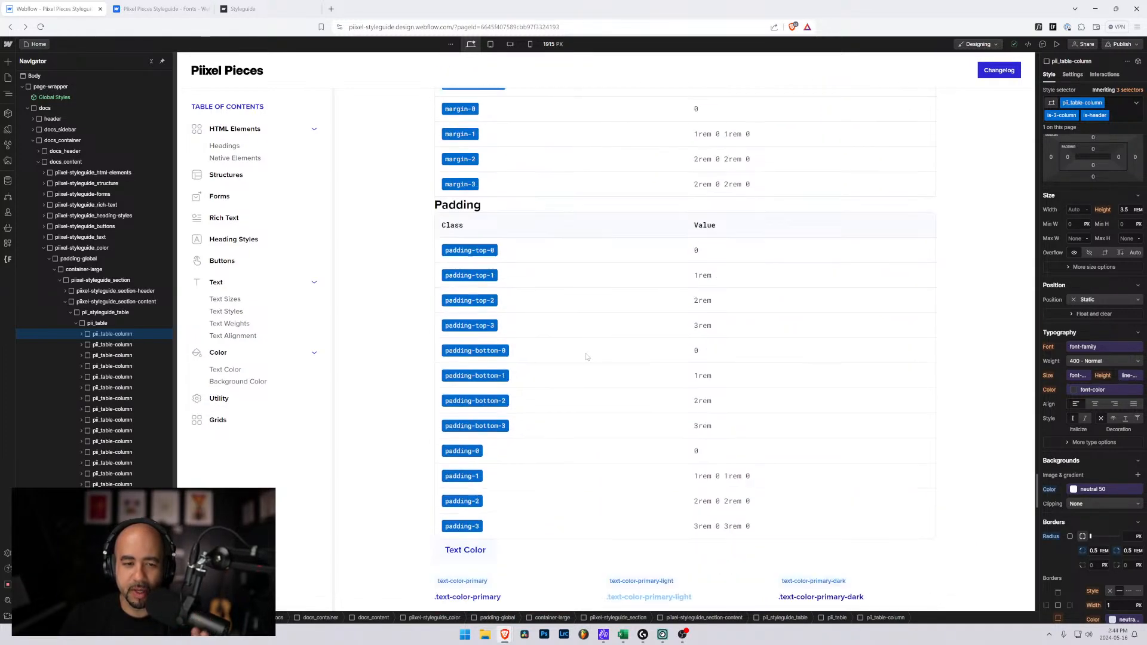
pyautogui.scroll(-12, 572, 349)
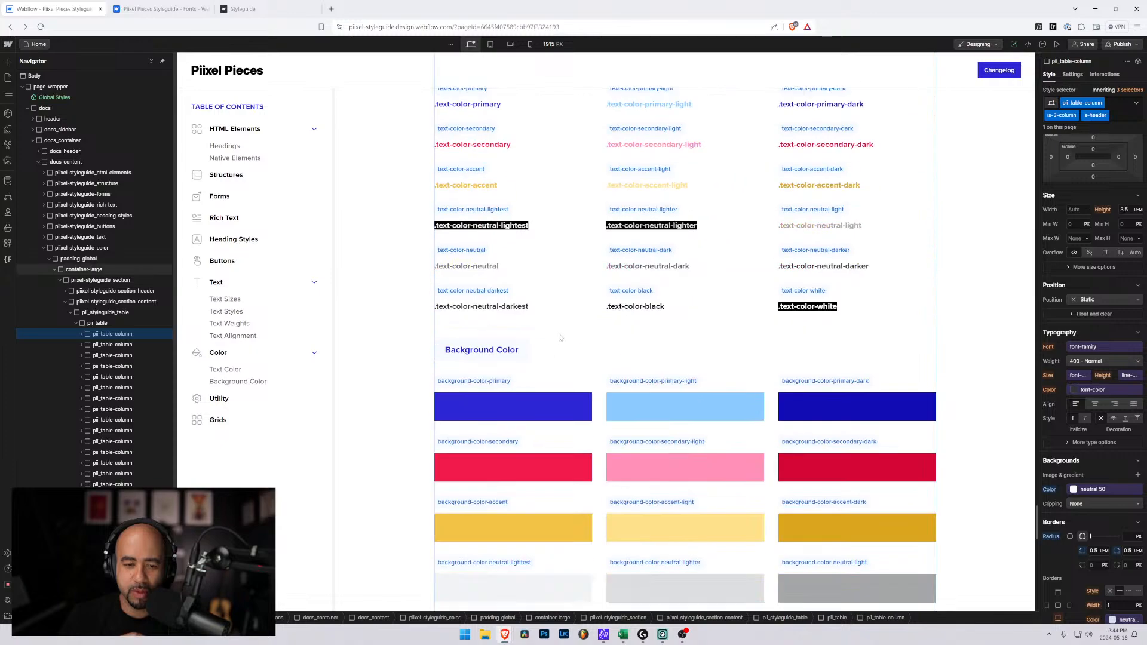
pyautogui.scroll(4, 572, 348)
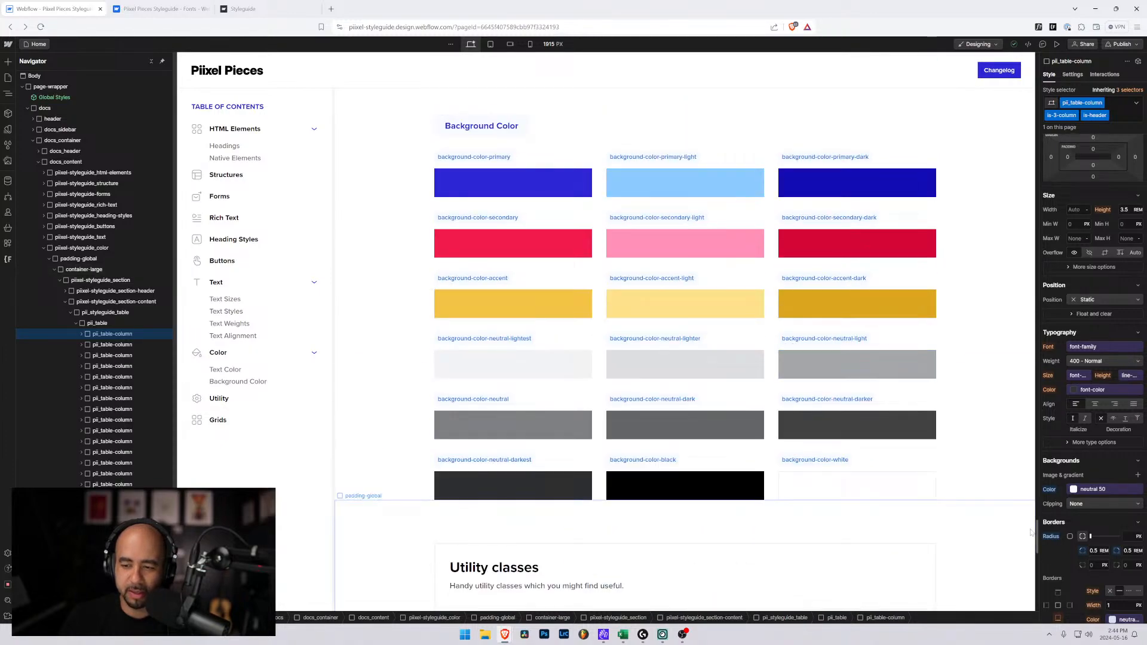
# Go back to the Text Classes section and review its sizing table and the Text Sizes samples
pyautogui.moveTo(1038, 539); pyautogui.dragTo(1045, 327)
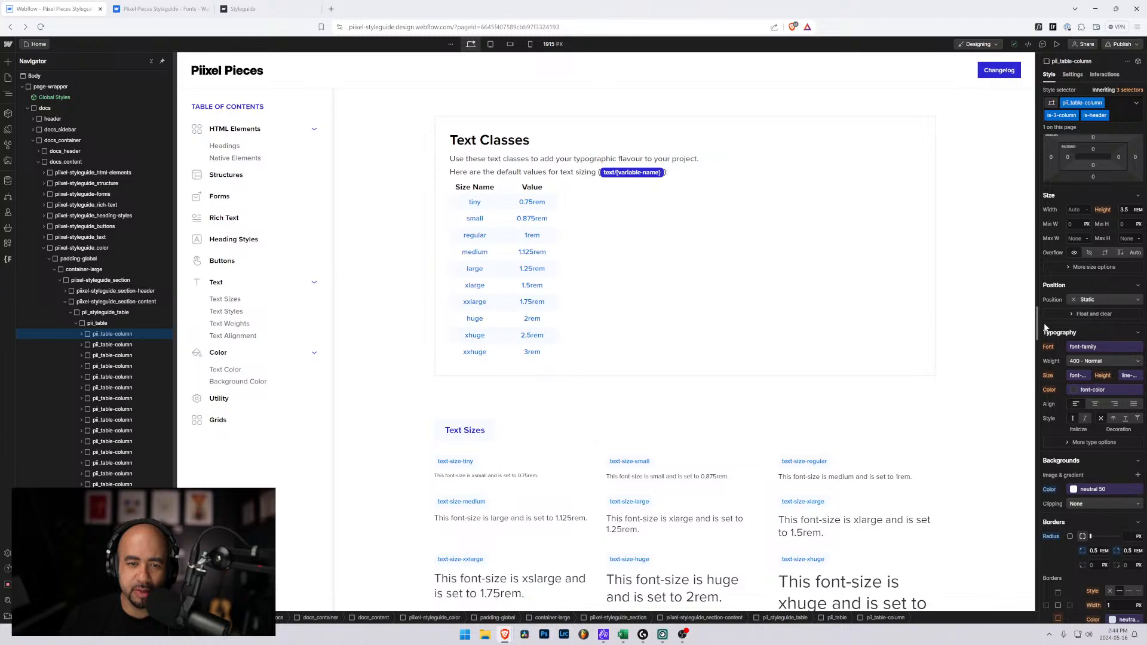
pyautogui.scroll(-2, 576, 308)
pyautogui.scroll(2, 523, 155)
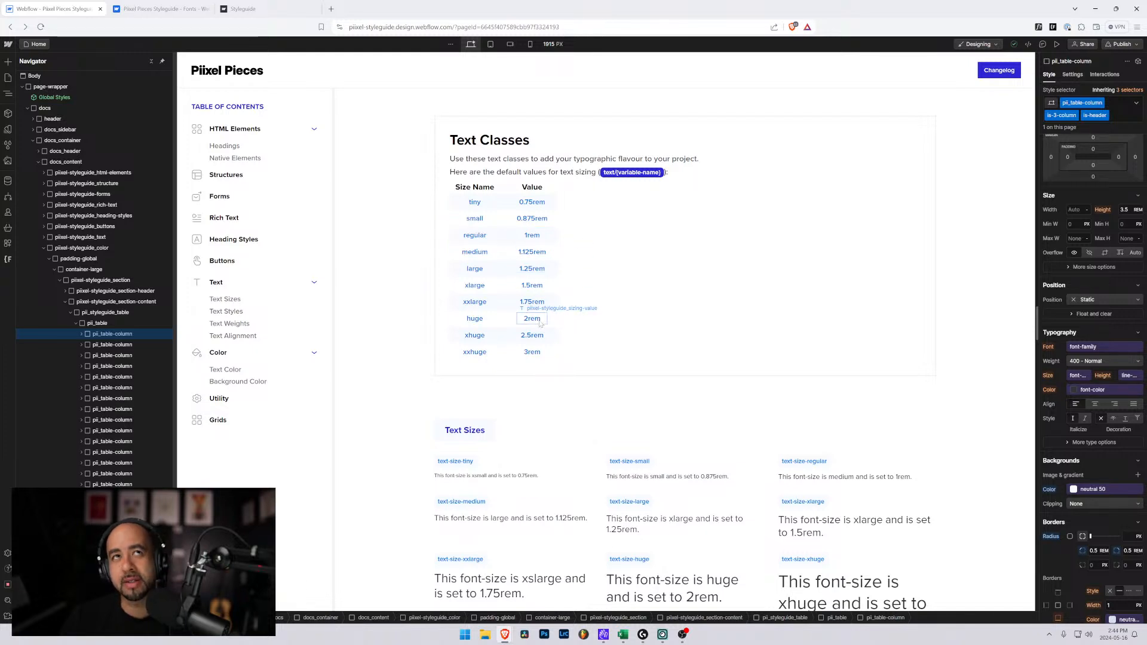
pyautogui.scroll(-10, 539, 323)
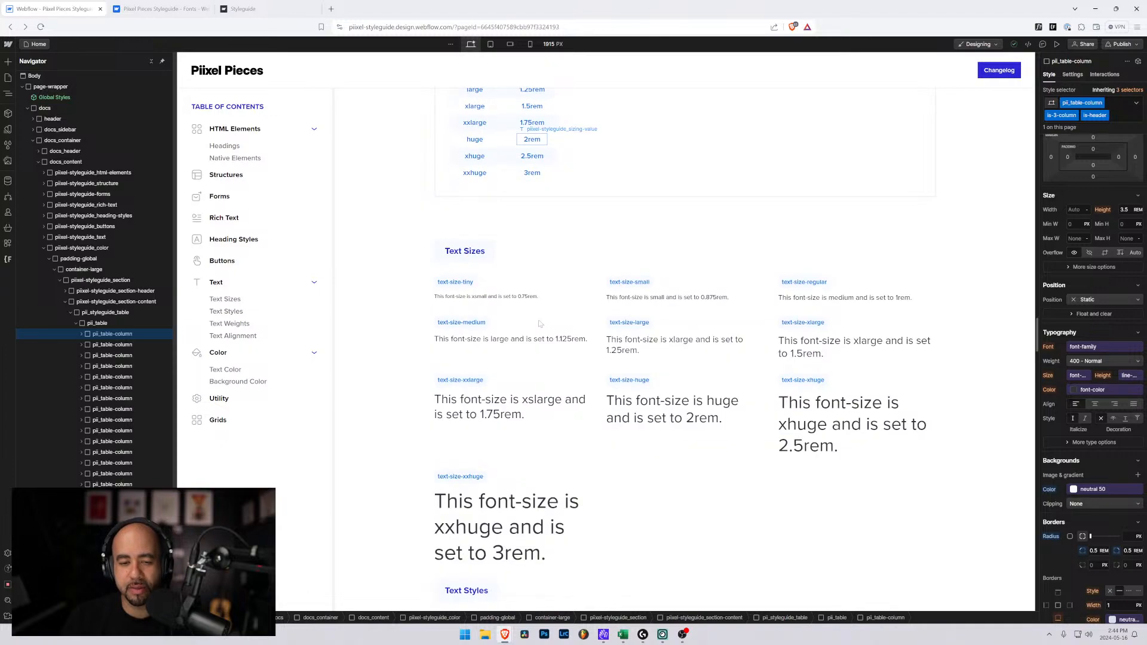
# Review the text weight and alignment samples and the text color, background color and margin class tables
pyautogui.scroll(-6, 548, 320)
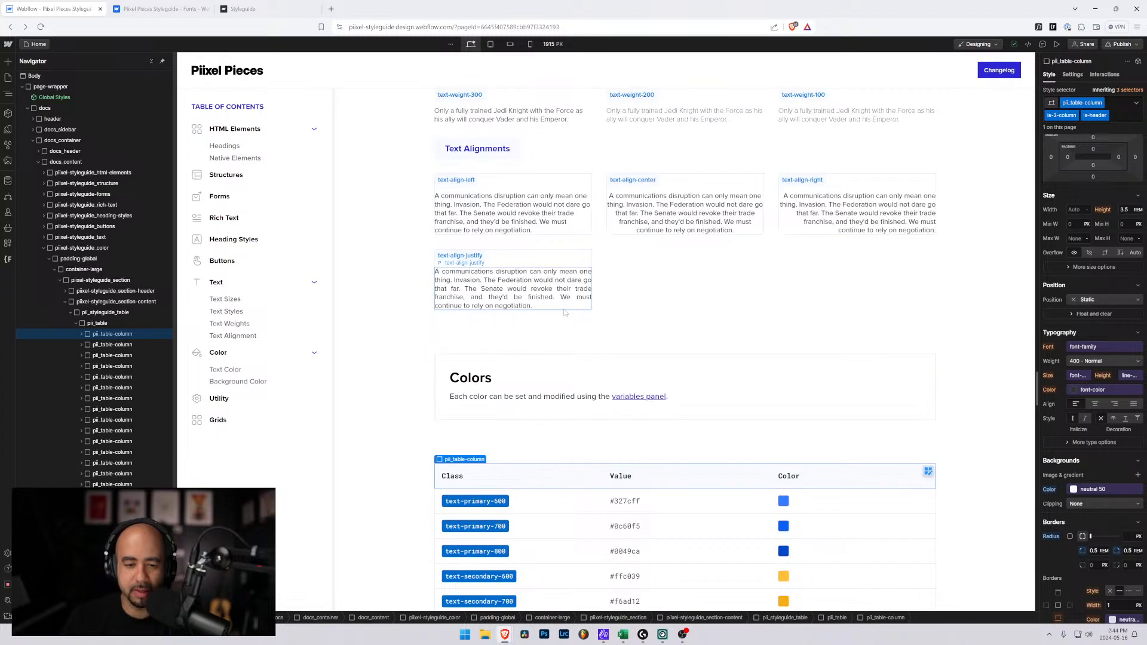
pyautogui.scroll(-11, 565, 312)
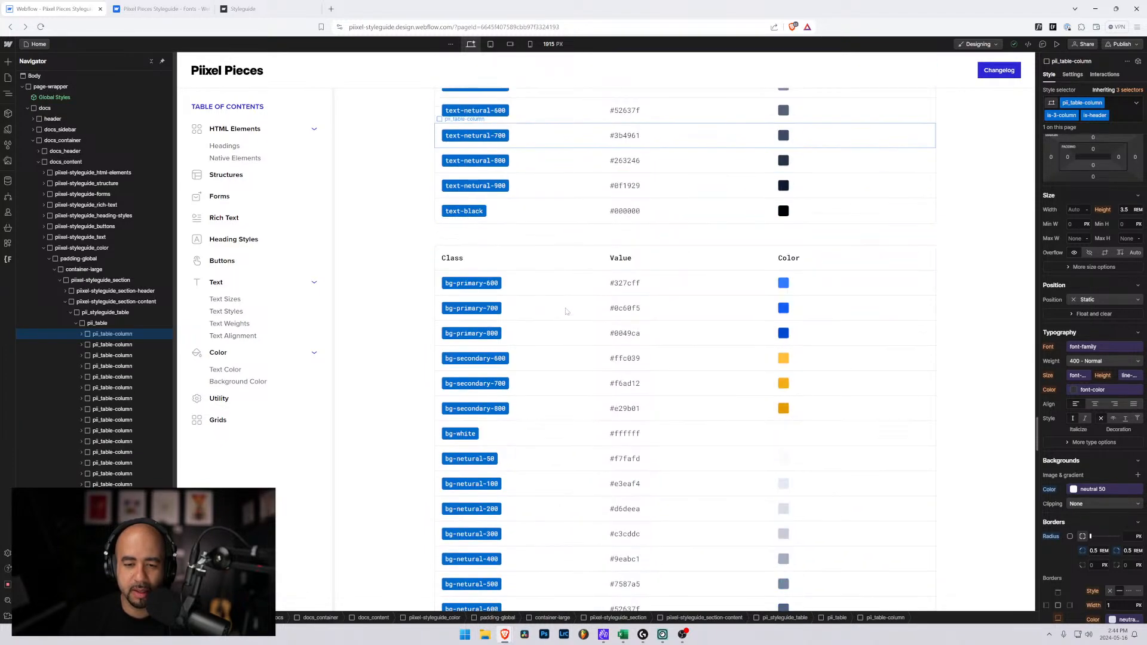
pyautogui.scroll(-8, 566, 312)
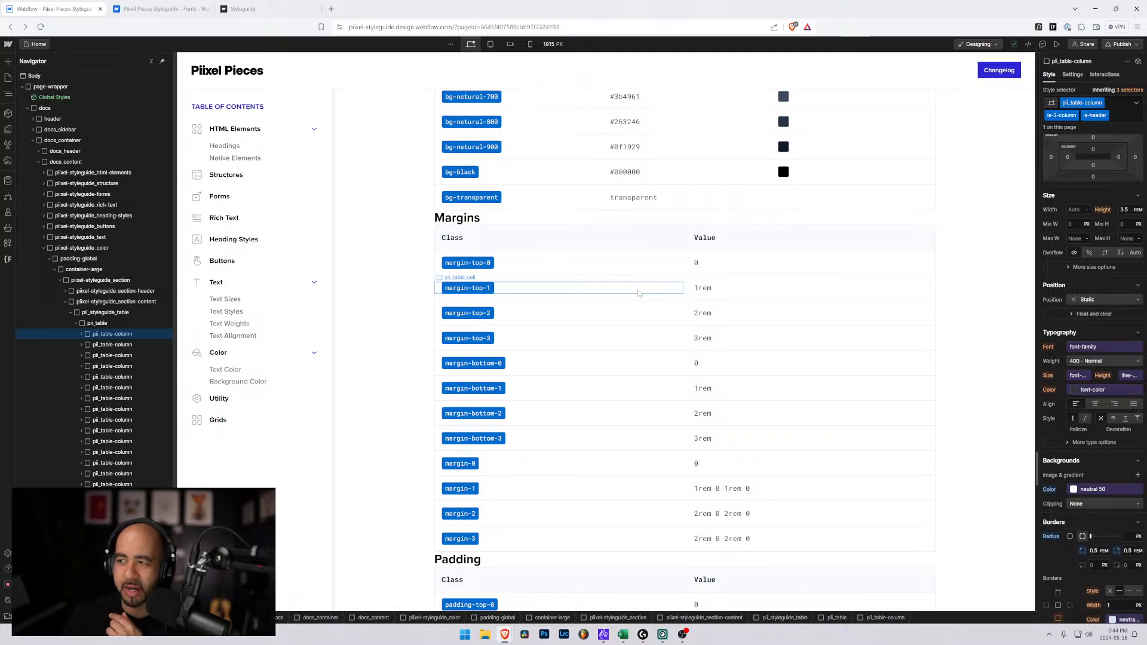
pyautogui.scroll(9, 644, 297)
pyautogui.scroll(1, 638, 293)
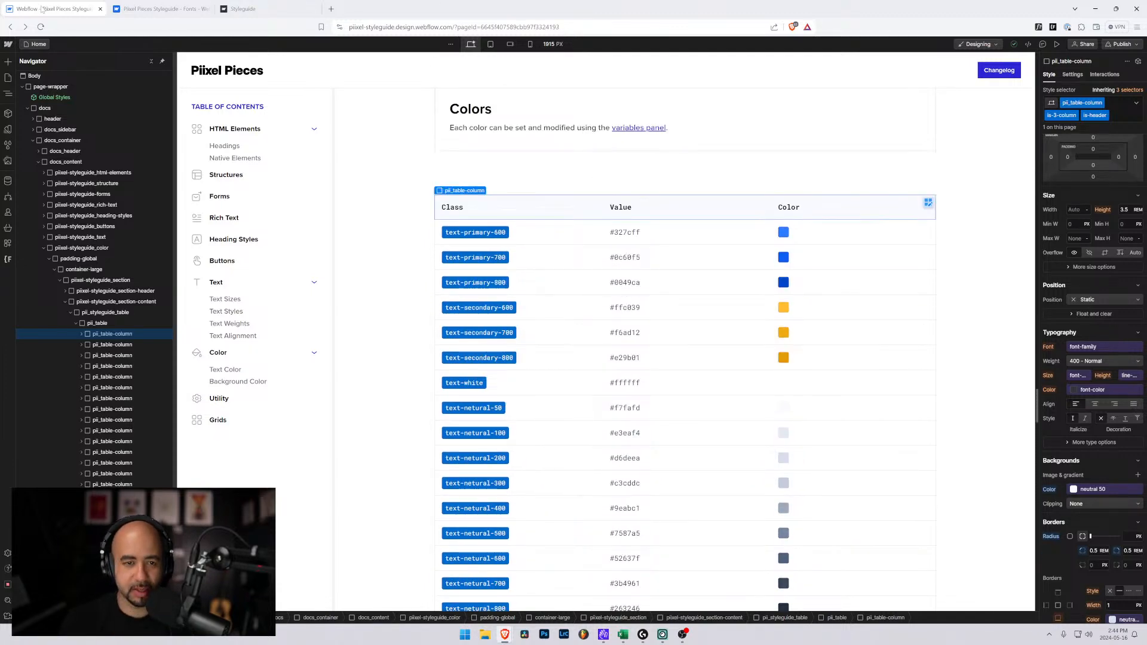
# Enlarge the browser zoom and narrow the Navigator to give the canvas more width
pyautogui.hotkey('ctrl', '+')
pyautogui.hotkey('ctrl', '+')
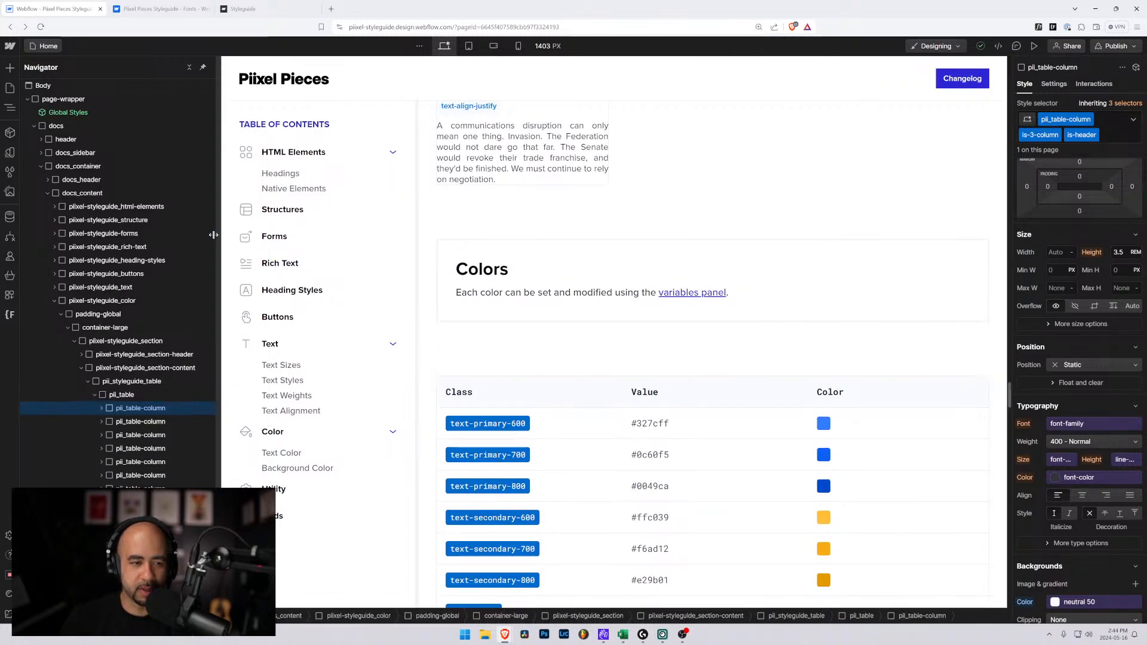
pyautogui.moveTo(213, 234); pyautogui.dragTo(183, 235)
pyautogui.scroll(-3, 503, 294)
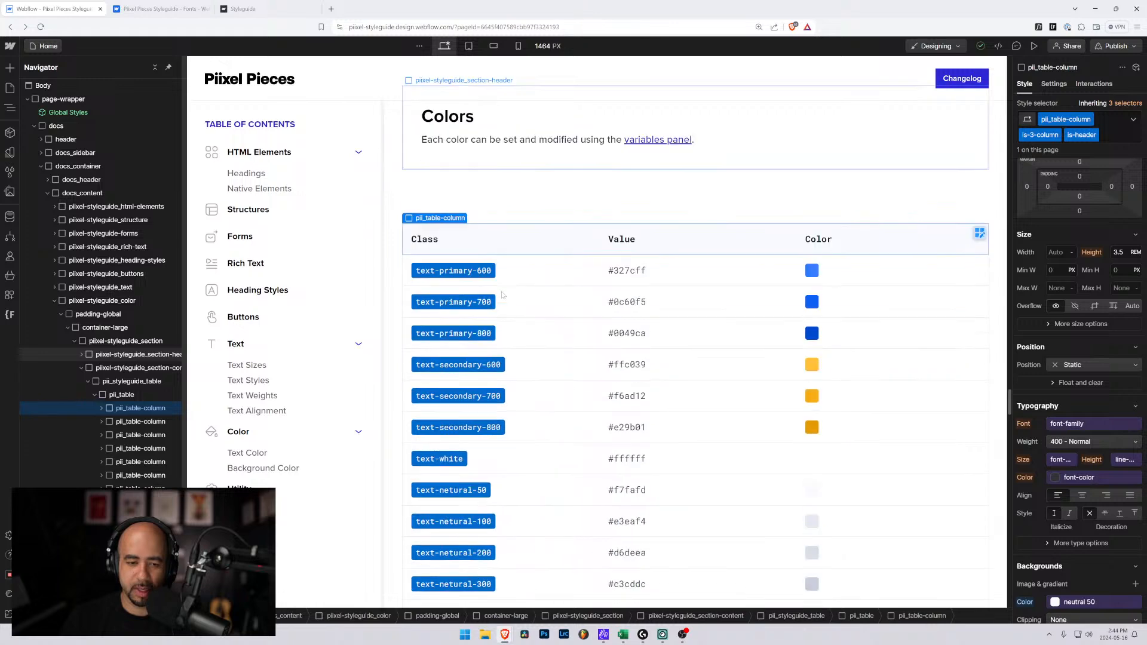
# Collapse the color, margin and padding table blocks in the color section's element tree
pyautogui.click(93, 394)
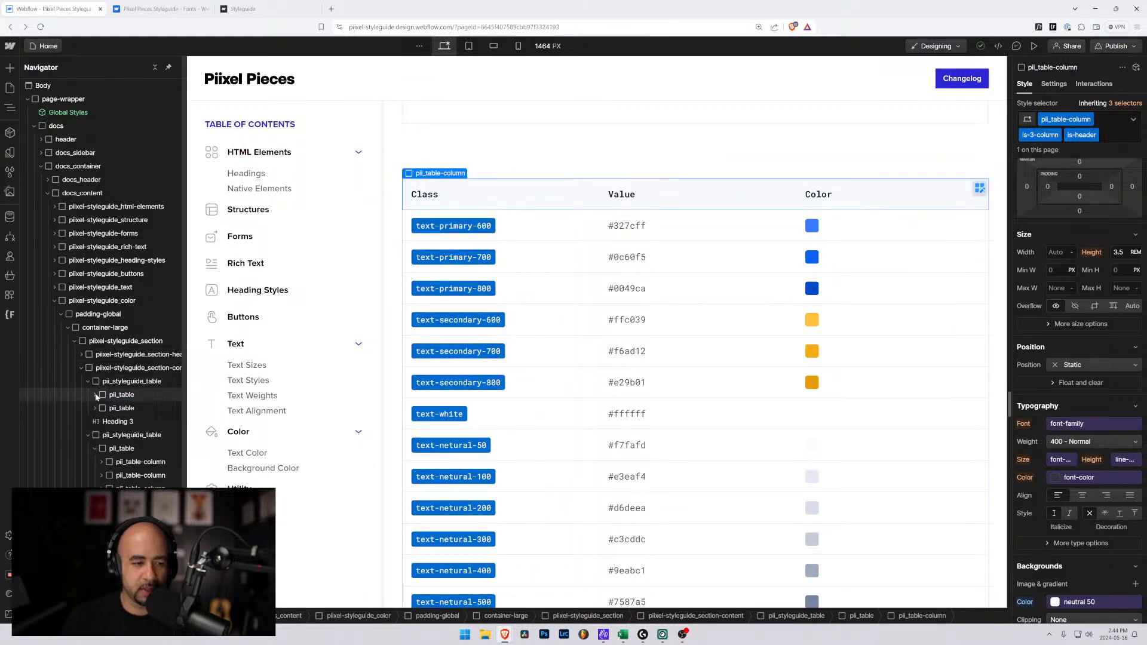
pyautogui.click(86, 436)
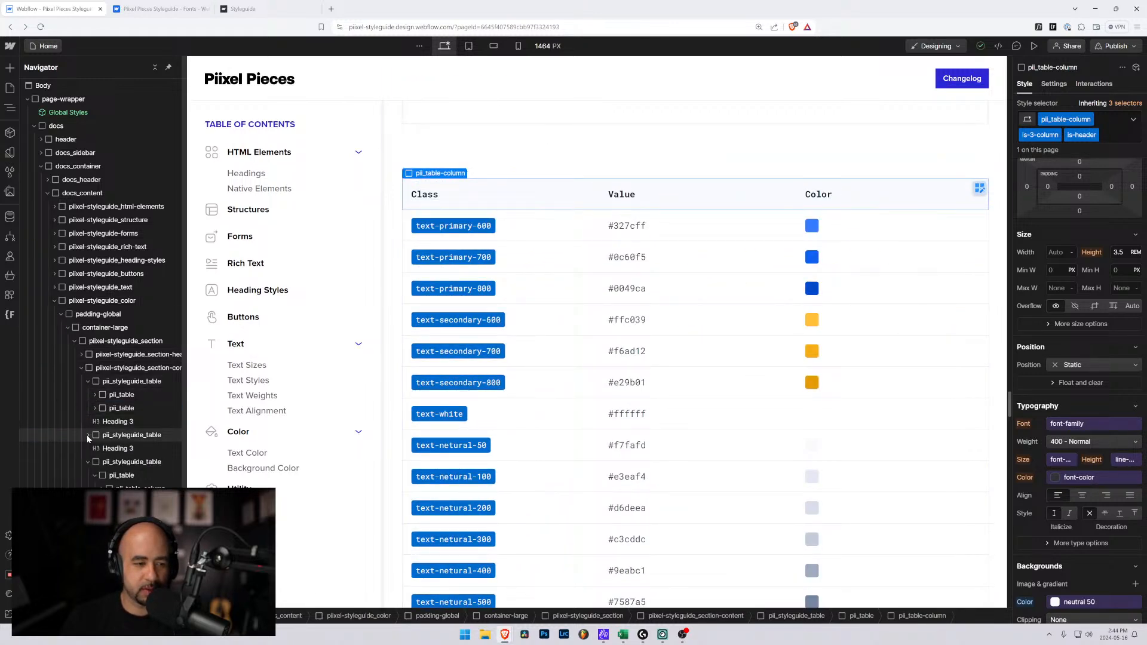
pyautogui.click(86, 381)
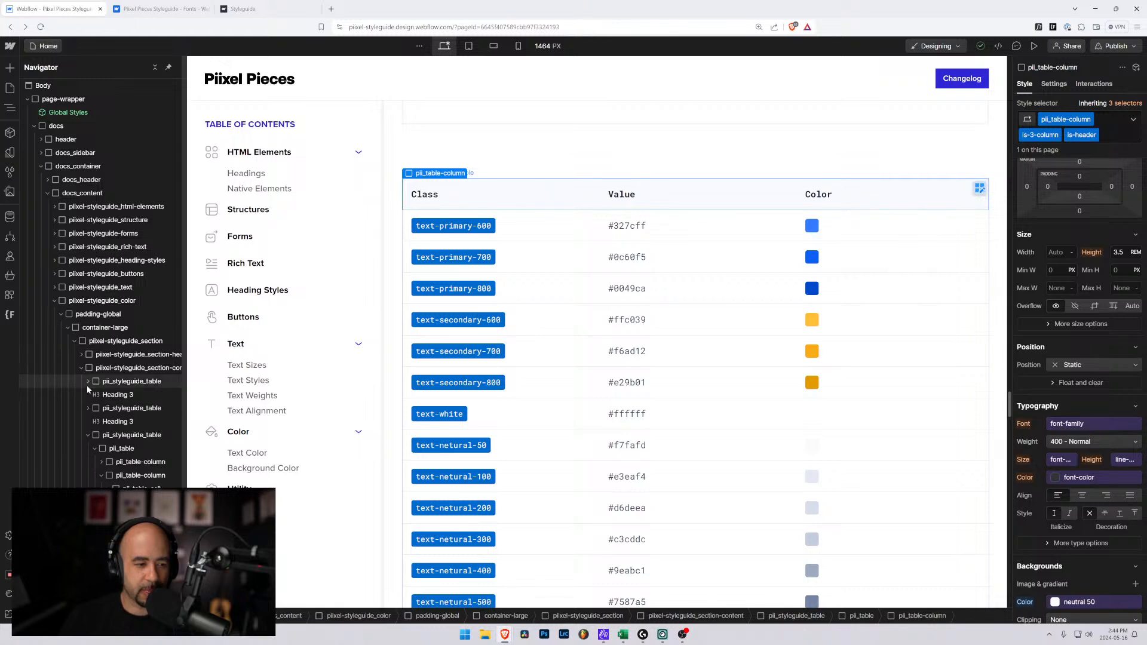
pyautogui.click(86, 434)
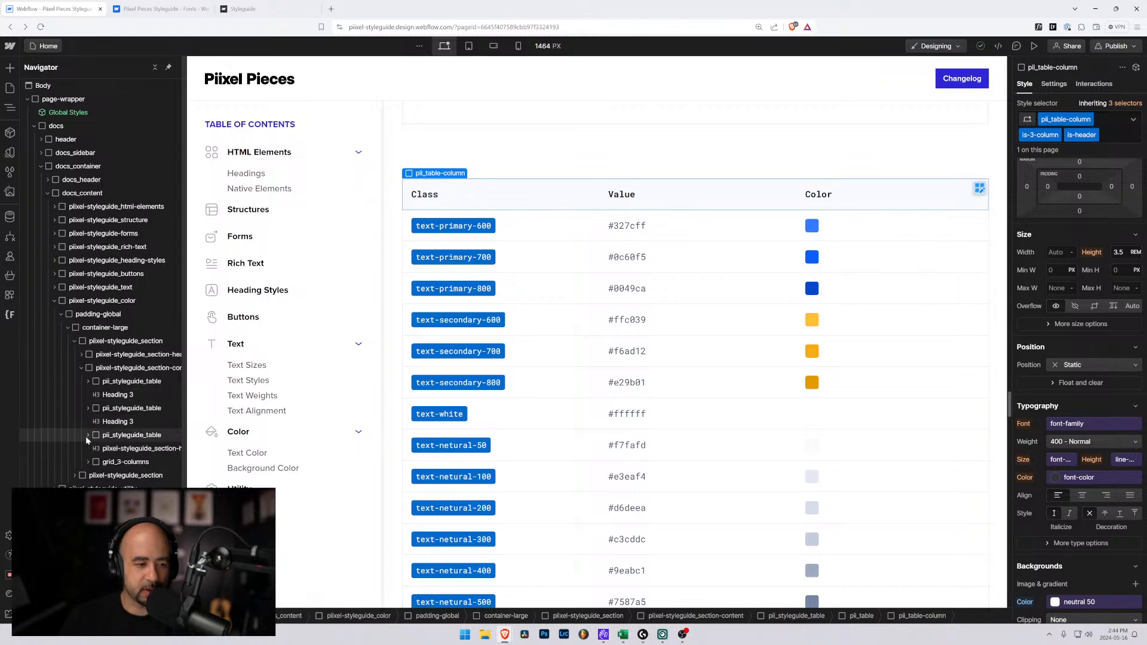
# Copy the Padding heading and place the copy directly below the padding table
pyautogui.click(114, 396)
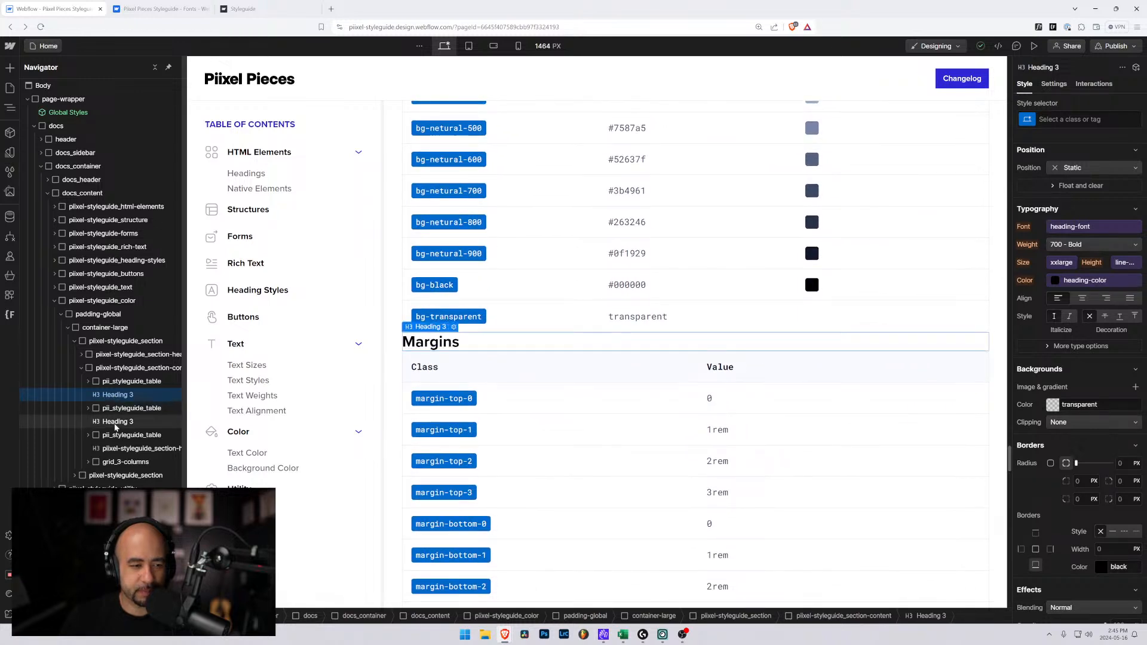
pyautogui.click(116, 423)
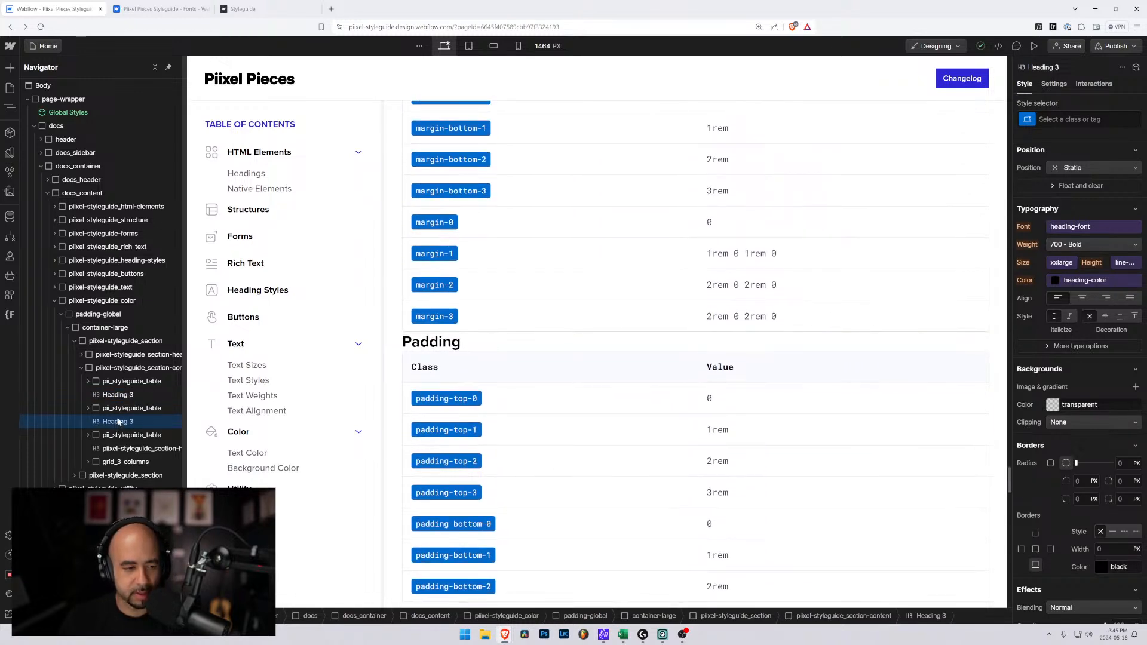
pyautogui.hotkey('ctrl', 'v')
pyautogui.moveTo(116, 447); pyautogui.dragTo(113, 429)
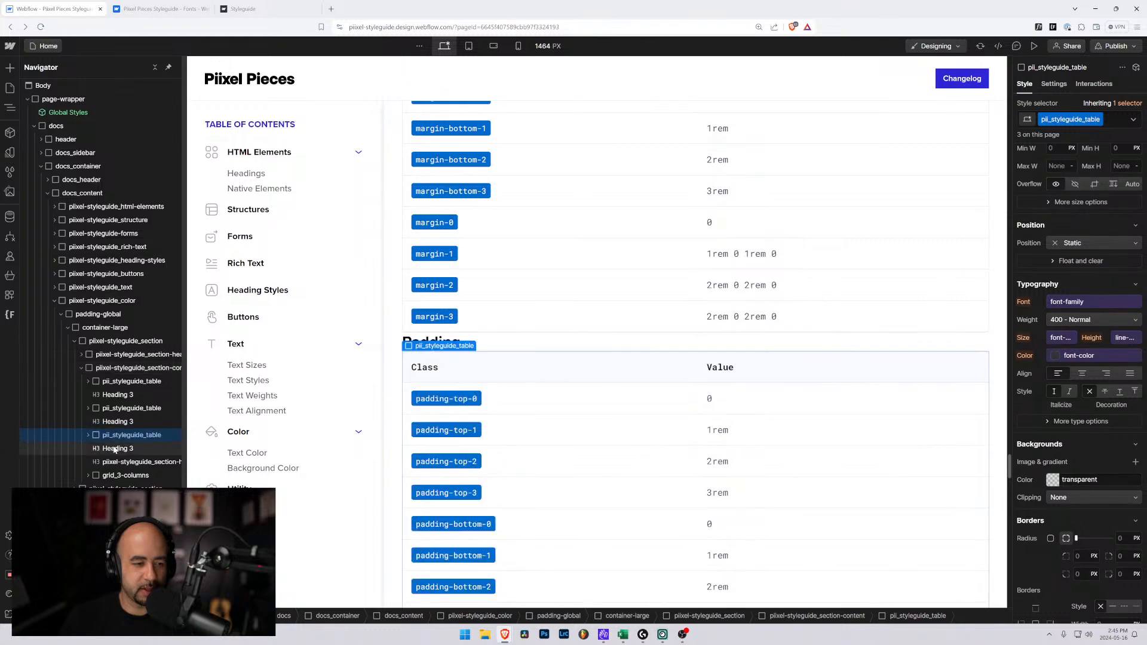
# Change the text of the copied heading below the padding table to "Text Size"
pyautogui.click(114, 448)
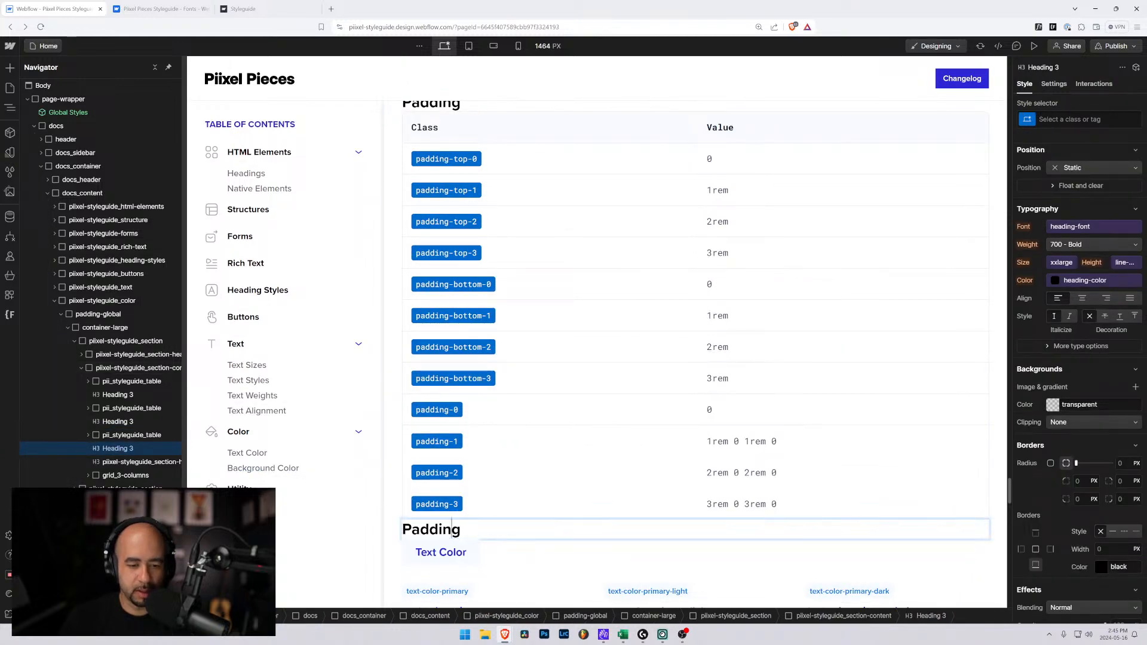
pyautogui.press('Return')
pyautogui.scroll(-5, 478, 397)
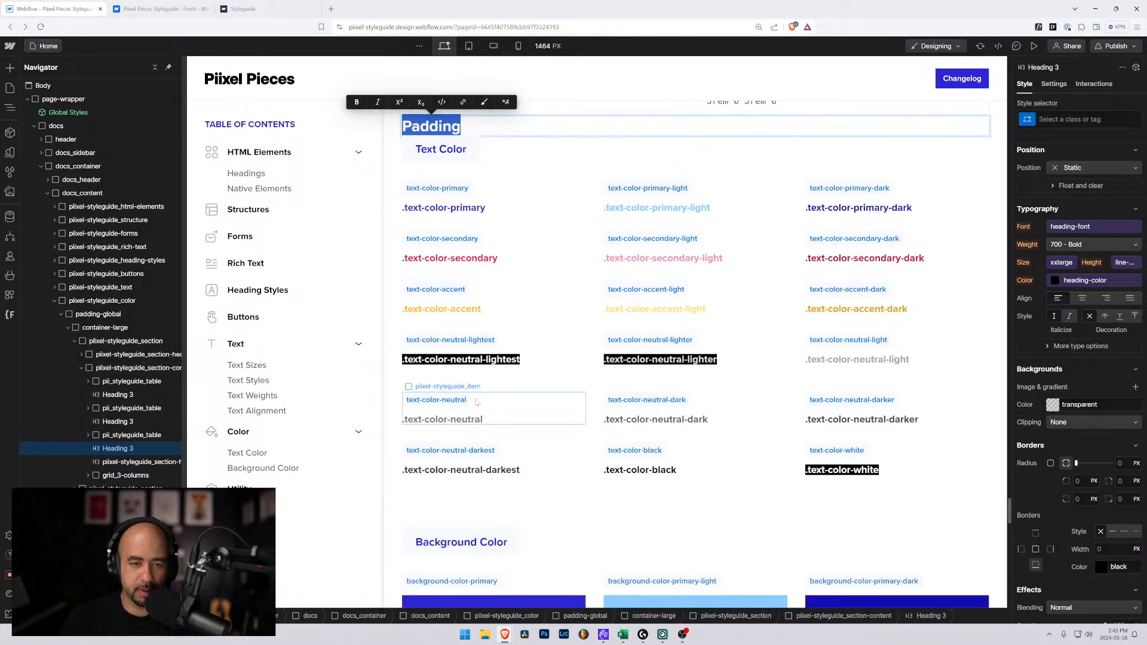
pyautogui.write('Text Size')
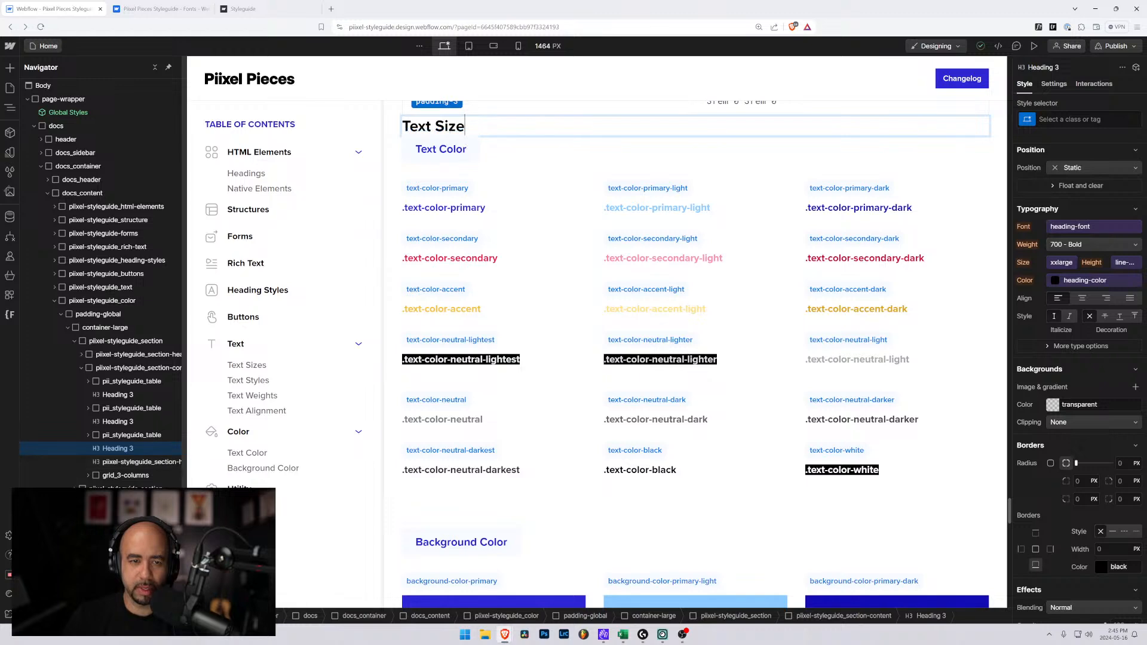
pyautogui.click(114, 448)
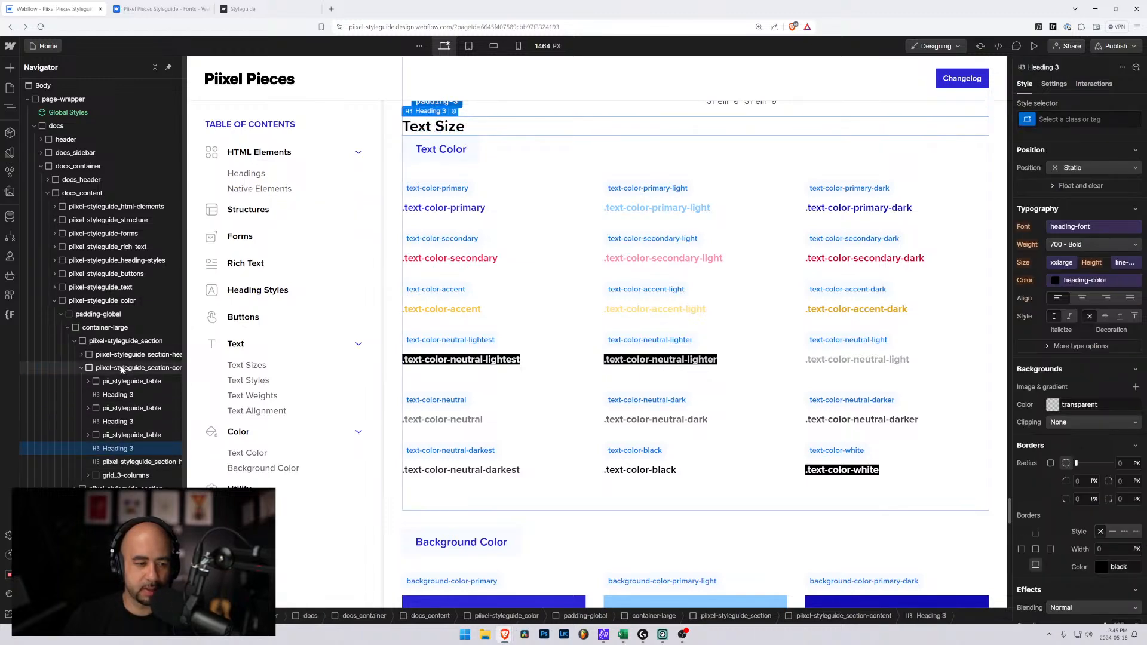
# Duplicate the color pii_styleguide_table, place the copy directly below the Text Size heading, and collapse the grid_3-columns element
pyautogui.click(88, 382)
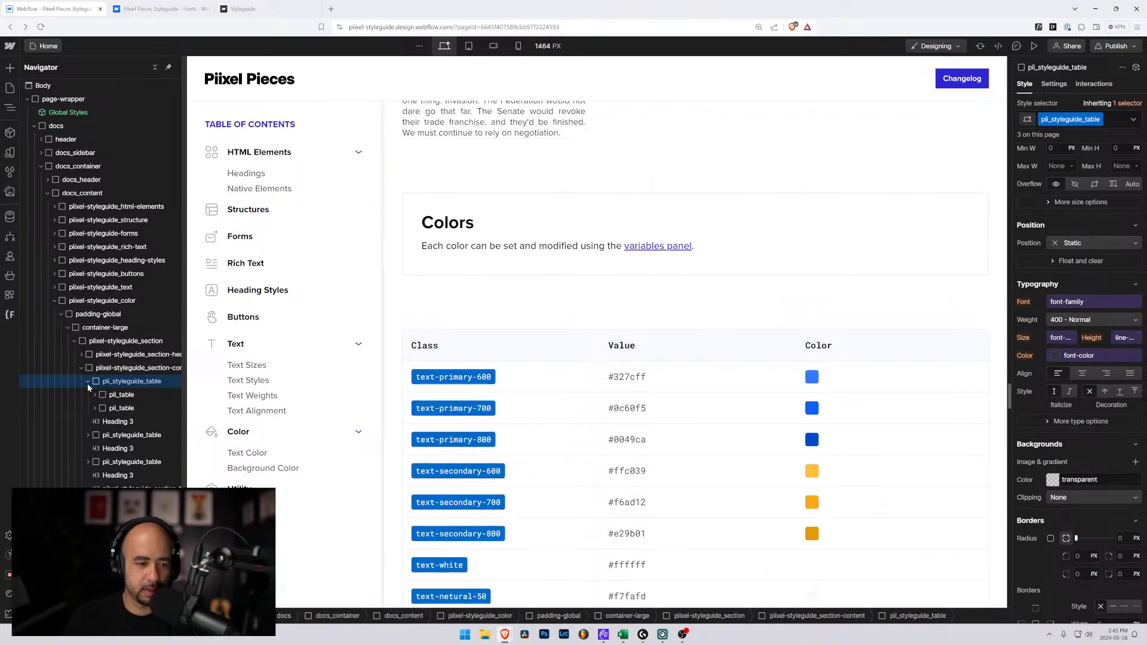
pyautogui.click(87, 383)
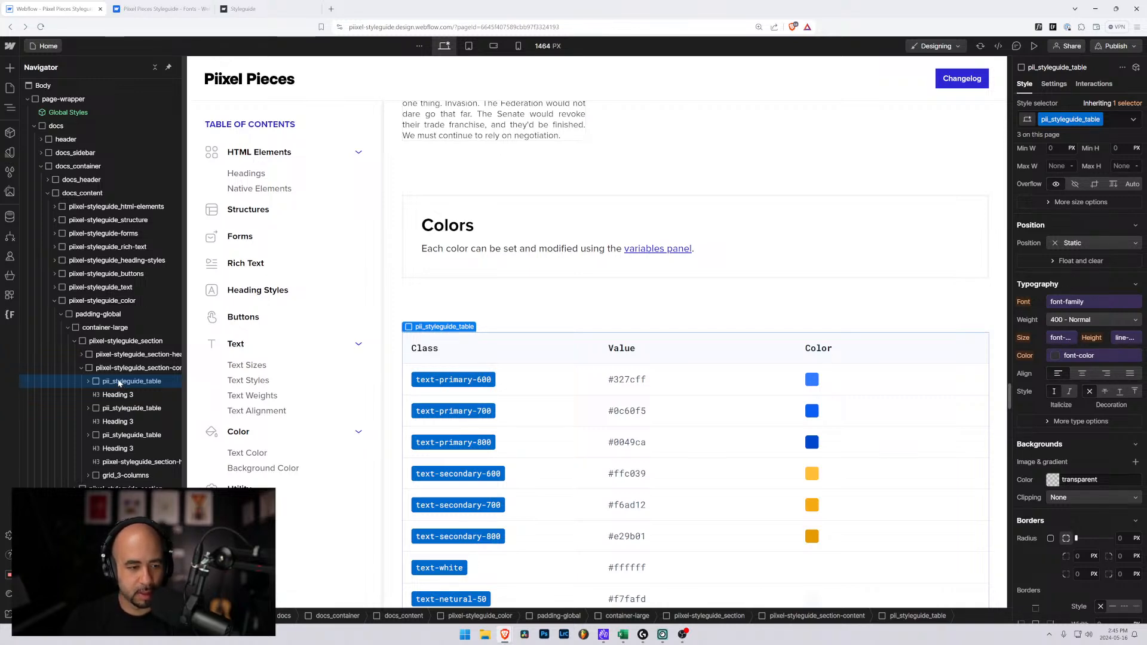
pyautogui.hotkey('ctrl', 'd')
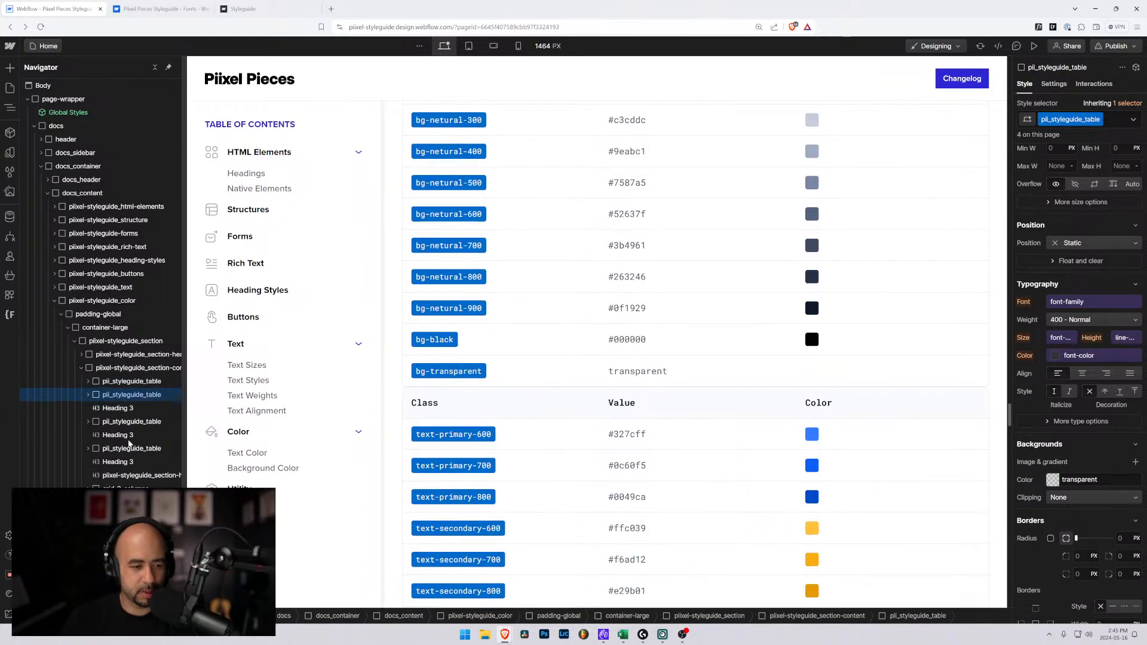
pyautogui.click(126, 438)
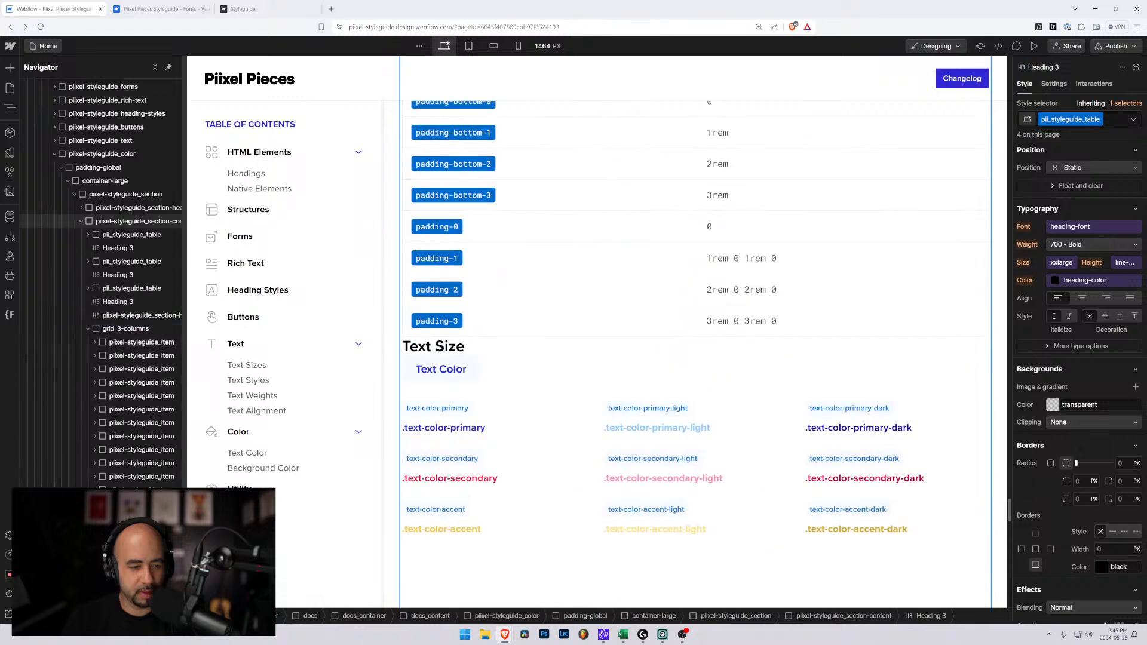
pyautogui.moveTo(136, 324); pyautogui.dragTo(135, 310)
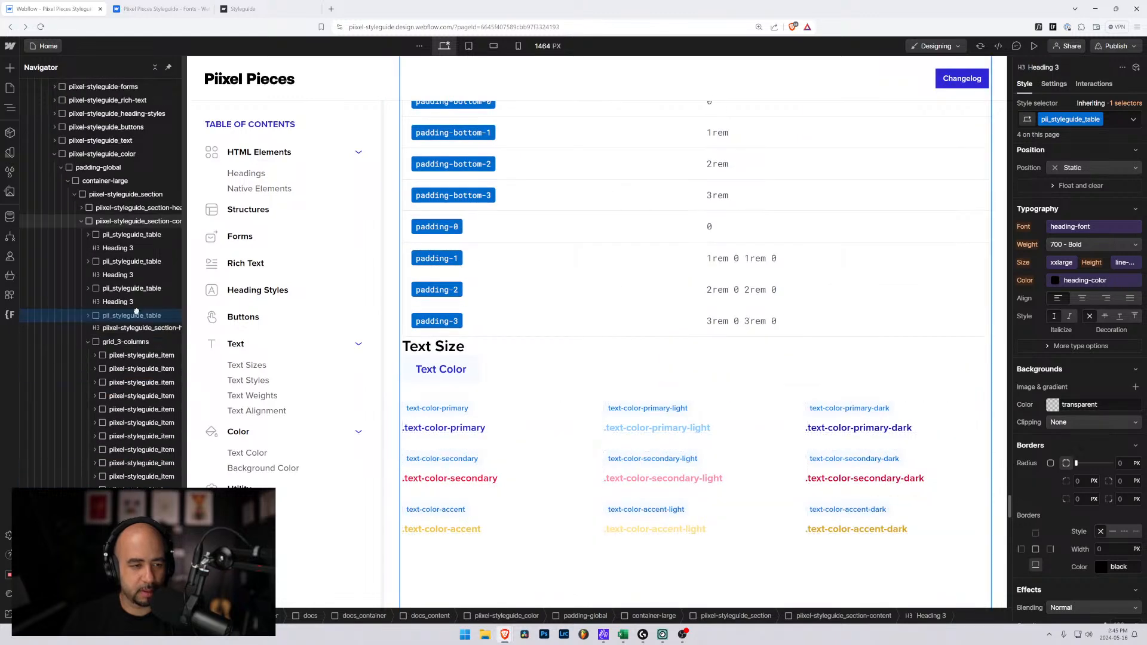
pyautogui.click(86, 343)
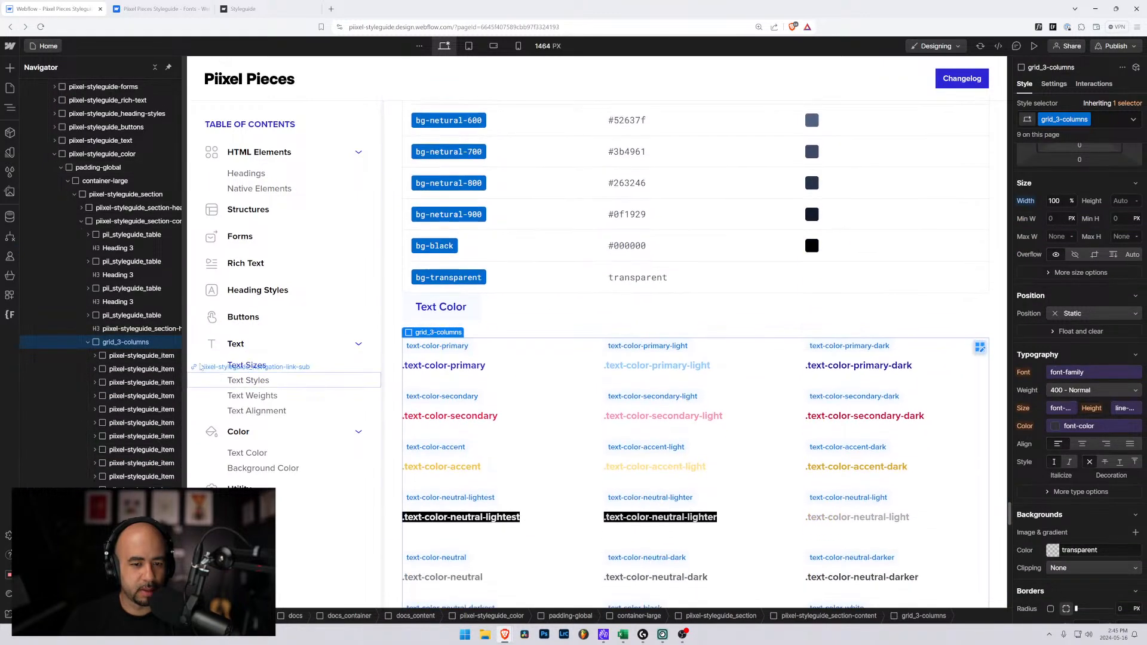
pyautogui.click(88, 342)
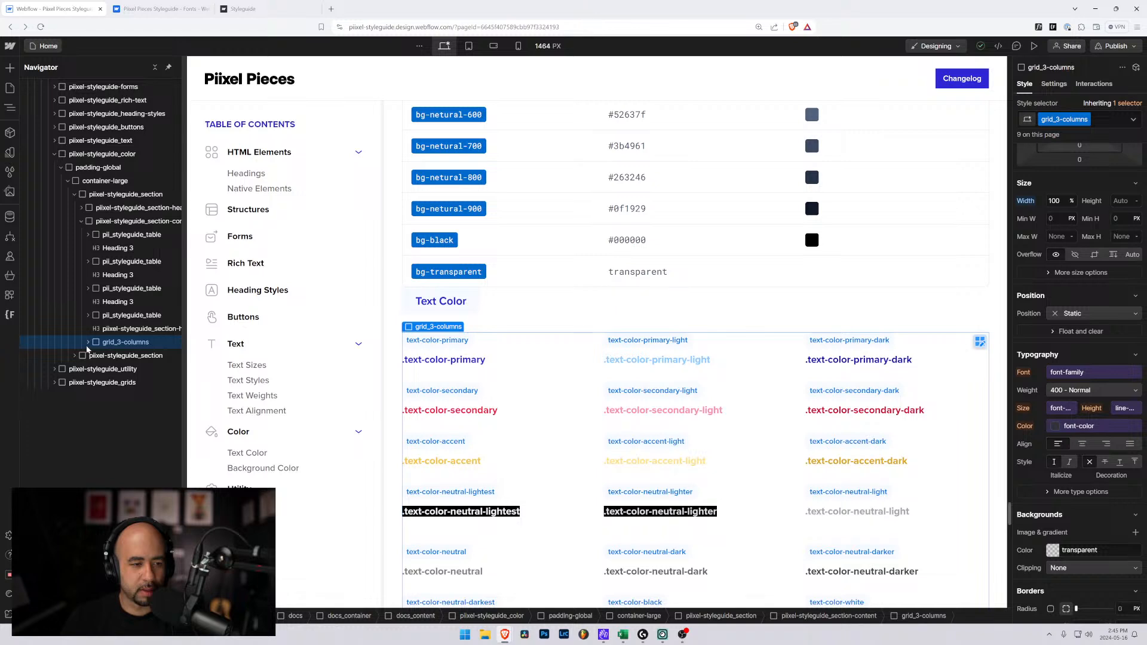
# Change the Color column header of the Text Size table to "Property"
pyautogui.click(124, 316)
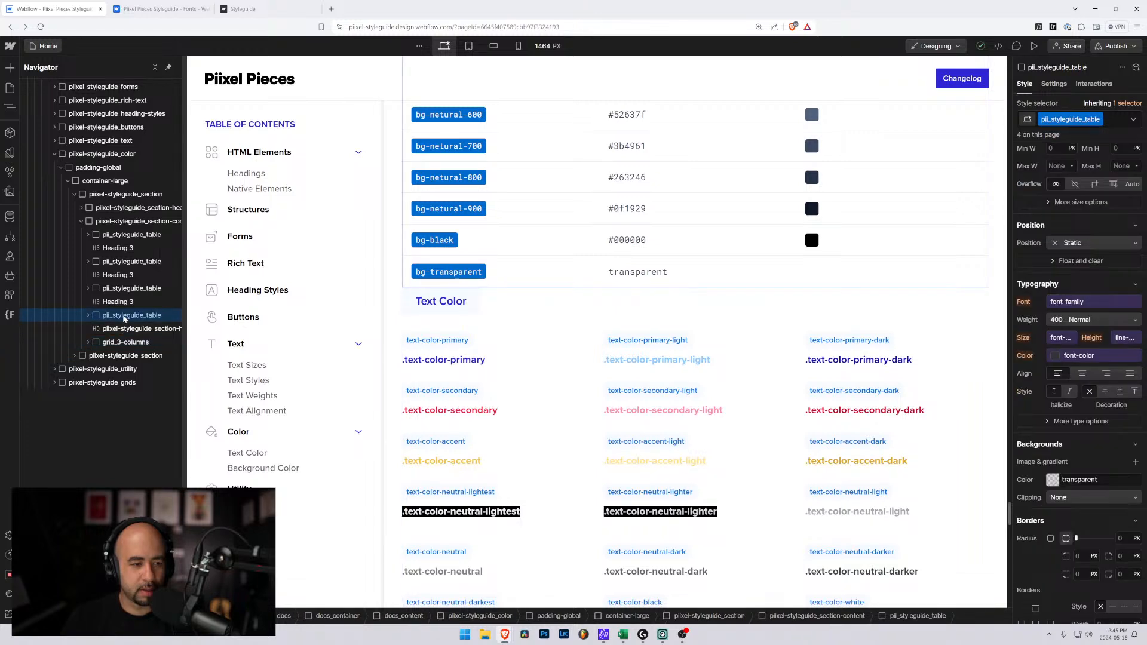
pyautogui.scroll(15, 537, 342)
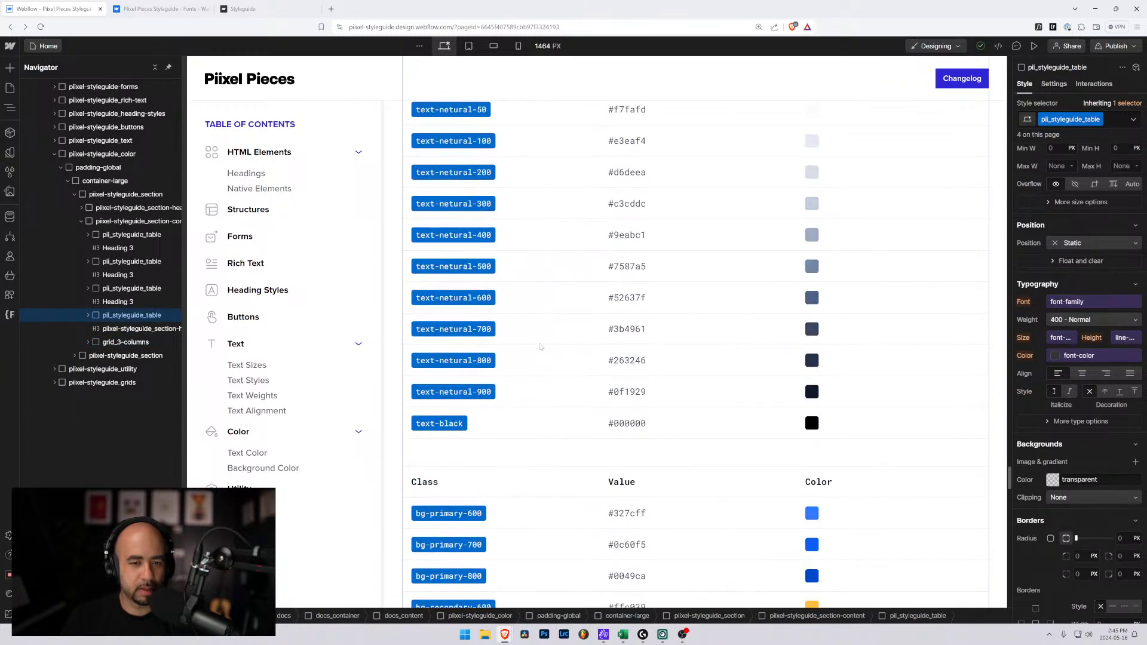
pyautogui.scroll(8, 539, 347)
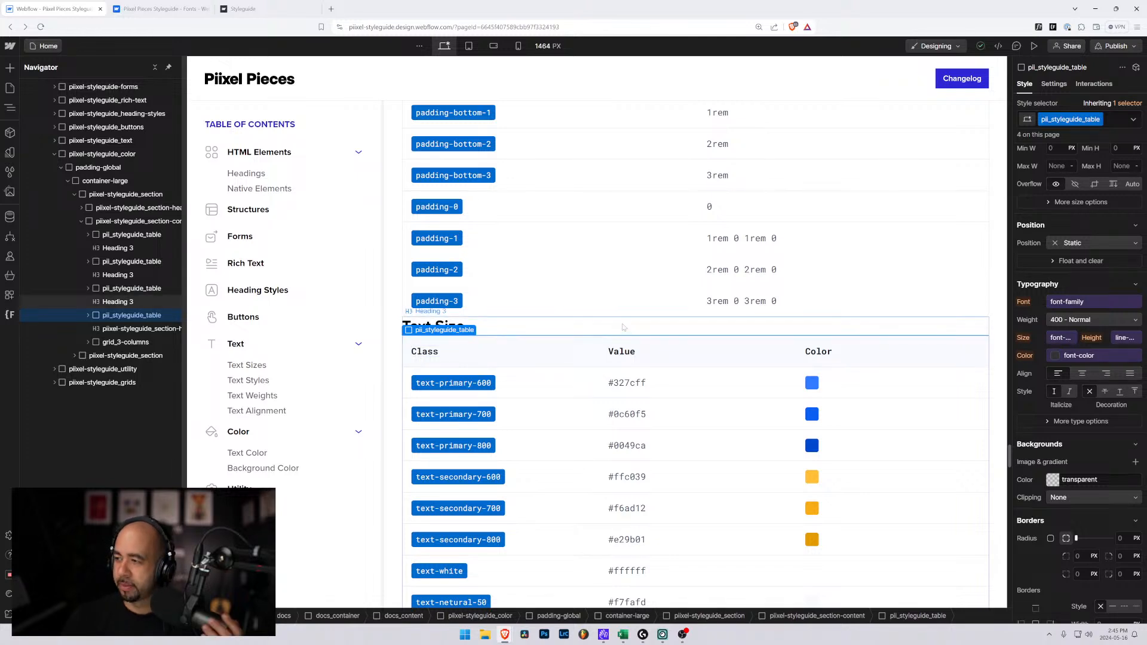
pyautogui.click(827, 352)
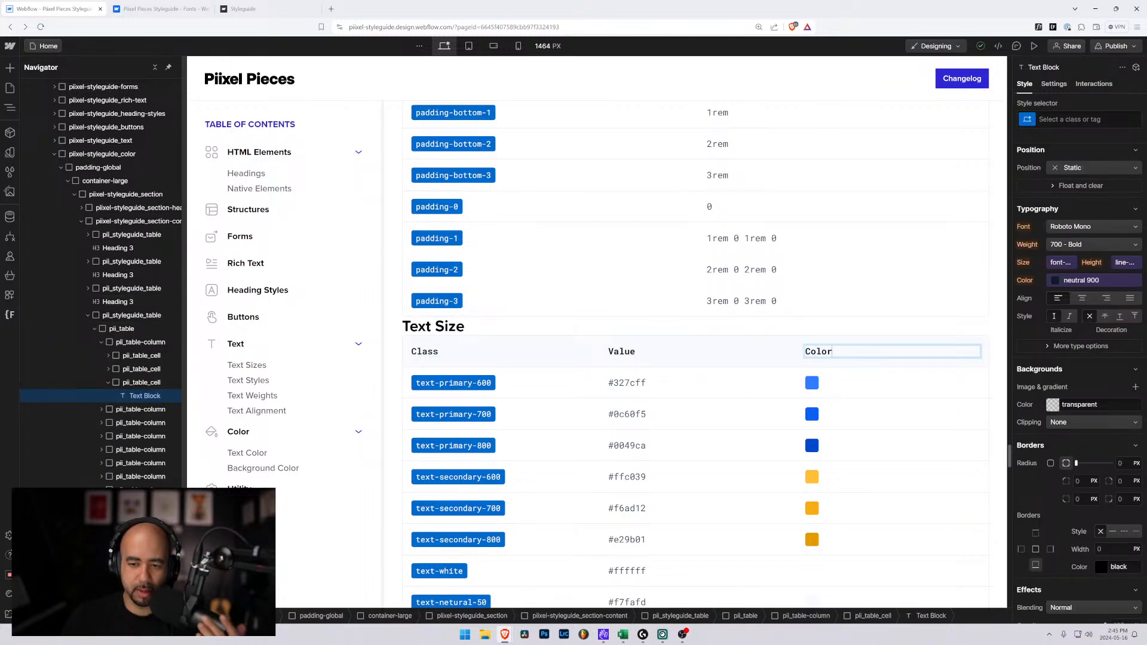
pyautogui.doubleClick(814, 352)
pyautogui.write('Property')
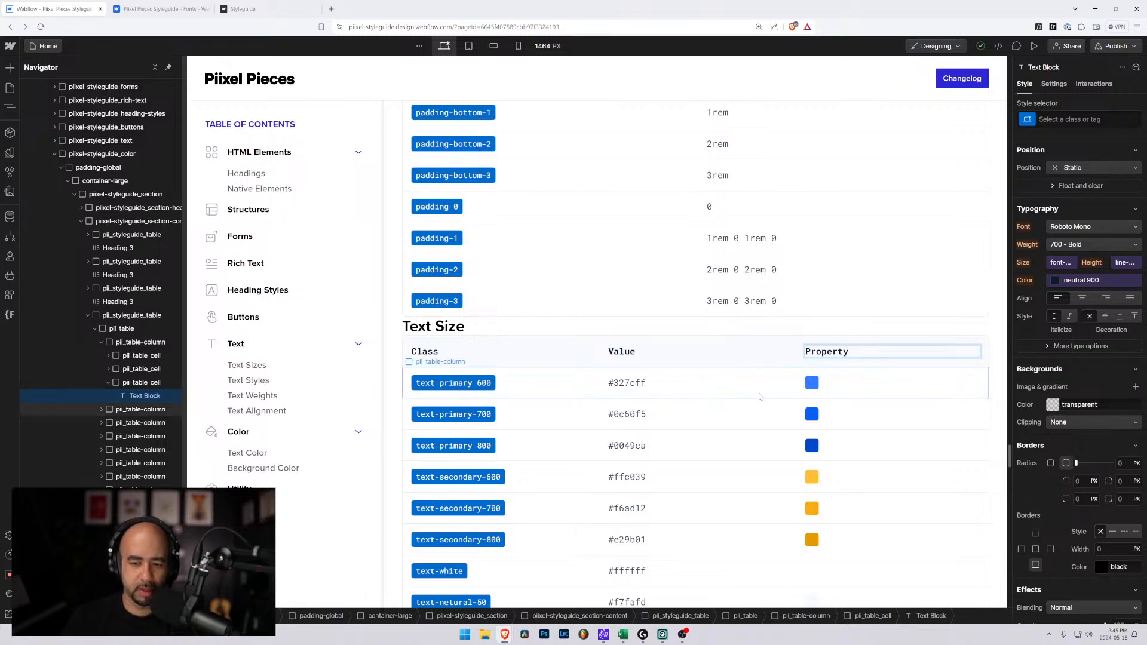
# Replace the swatch in the Text Size table's first row with a copy of the row's value text, reading "font-size"
pyautogui.click(627, 383)
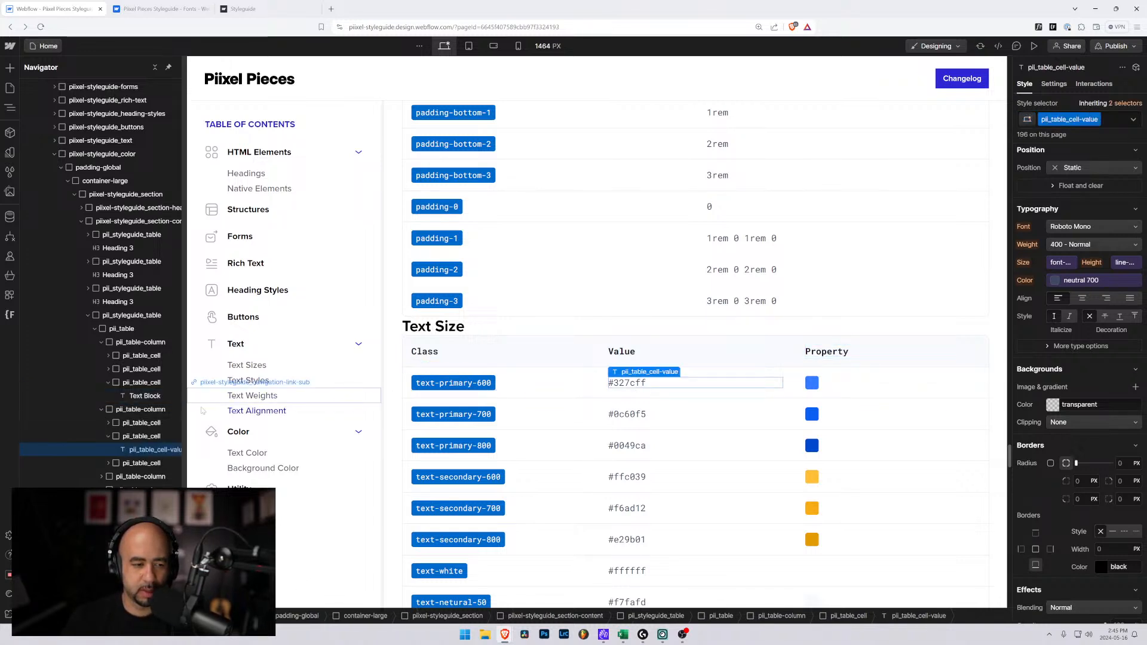
pyautogui.click(108, 462)
pyautogui.click(137, 476)
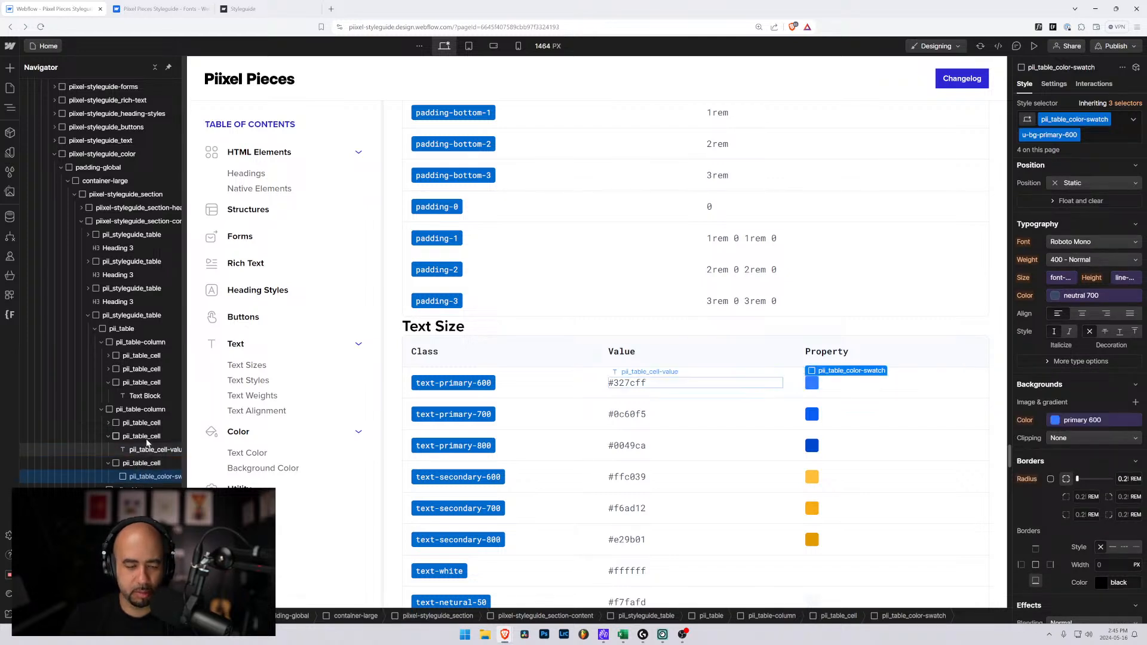
pyautogui.click(144, 451)
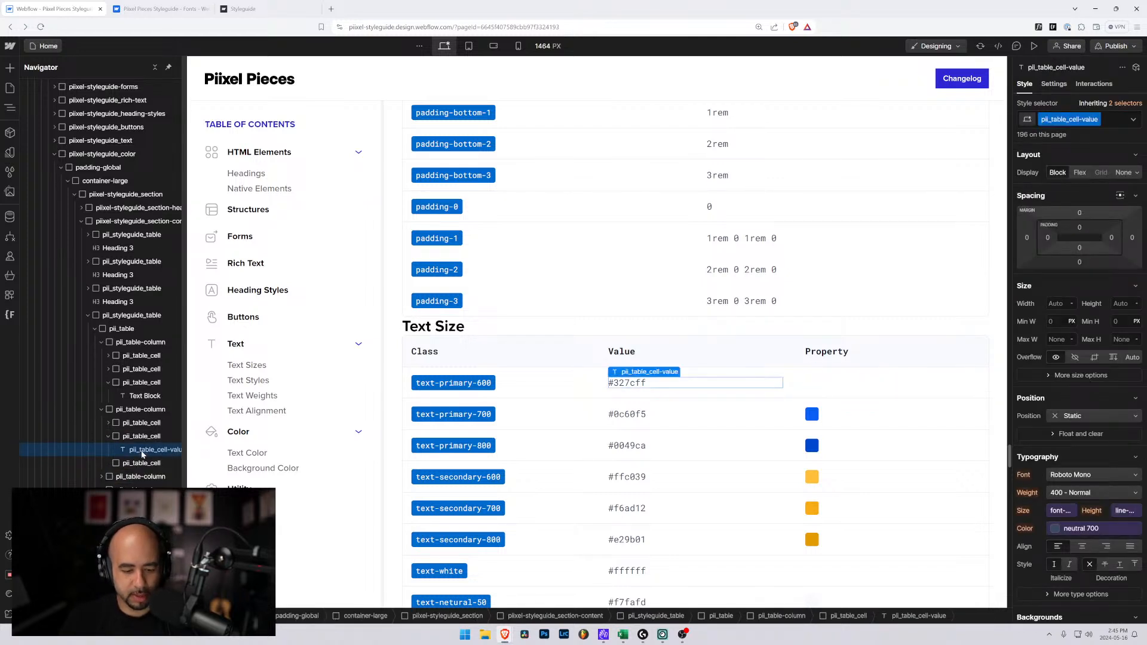
pyautogui.click(135, 463)
pyautogui.hotkey('ctrl', 'v')
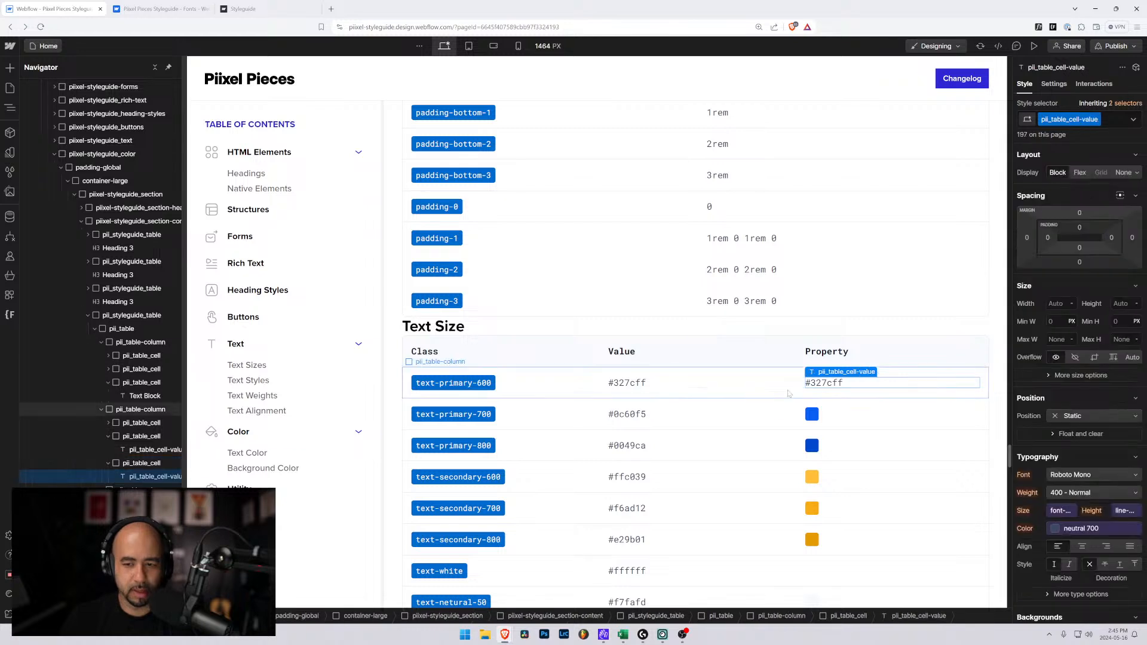
pyautogui.doubleClick(890, 385)
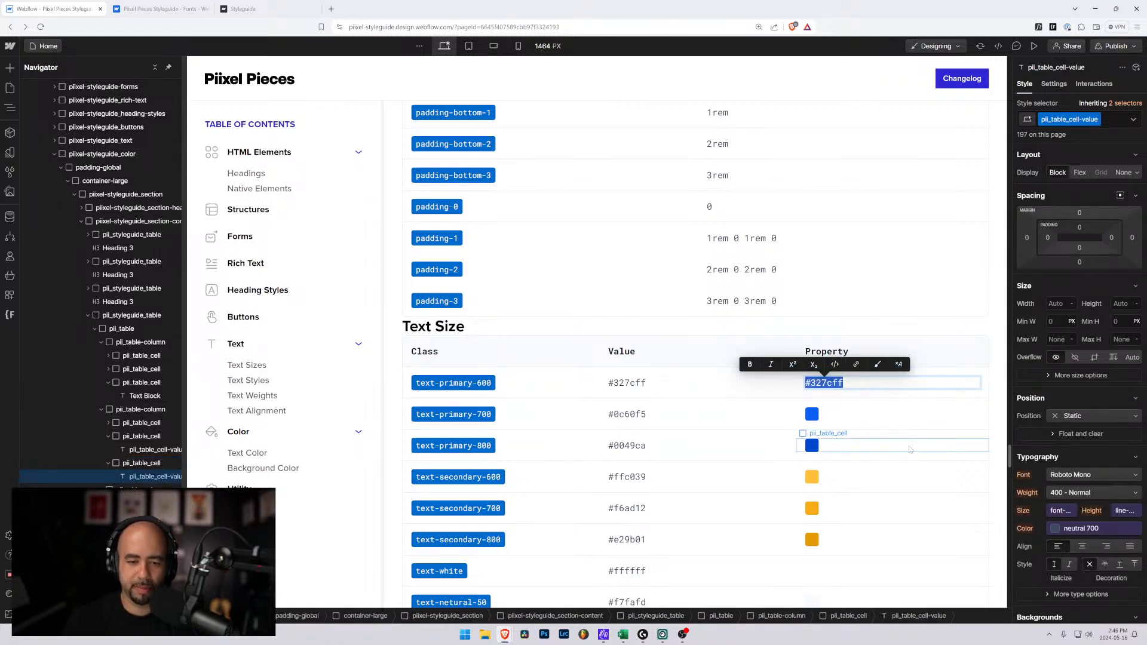
pyautogui.write('tex')
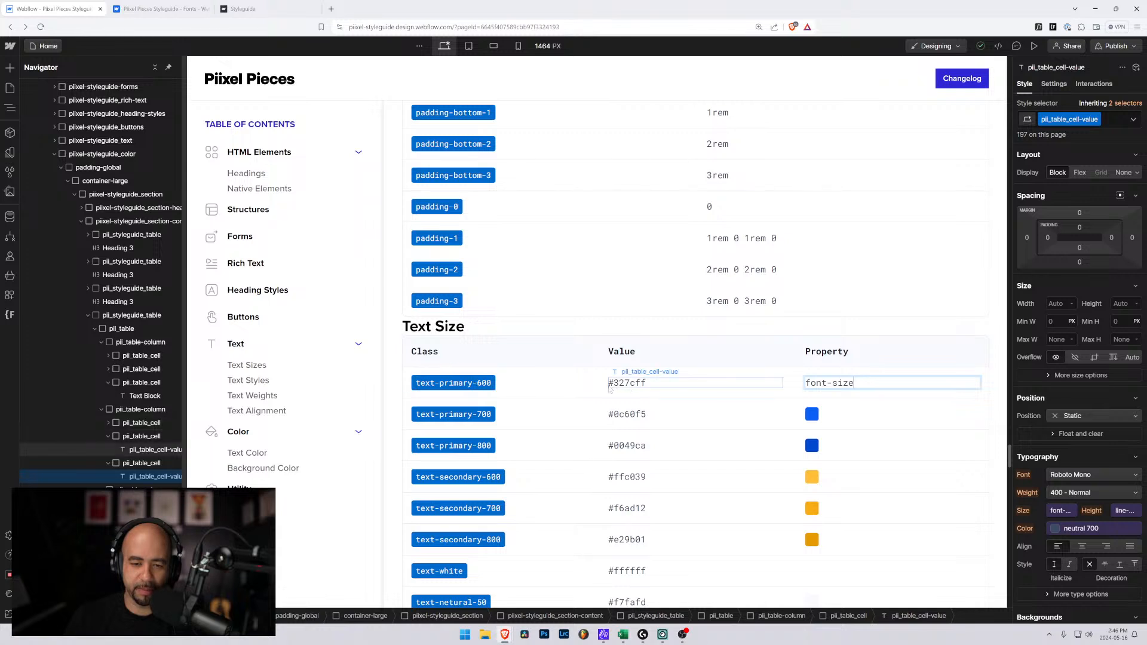
# Select the first class label in the Text Size table and review the class names and rem sizes in the existing Text Sizes section
pyautogui.doubleClick(479, 387)
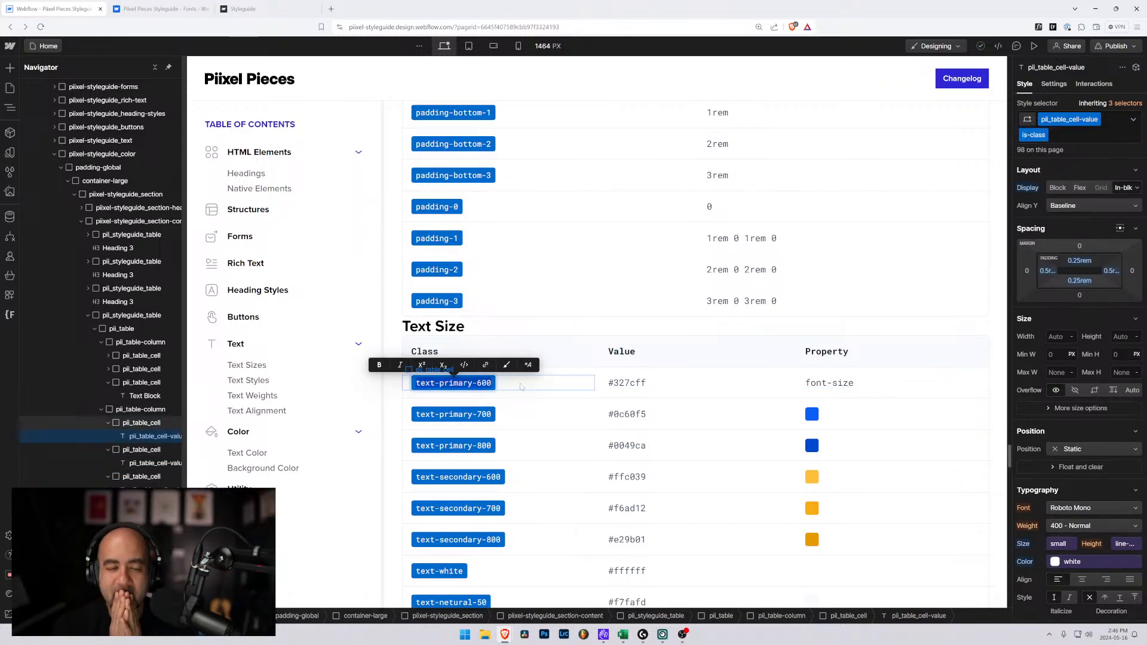
pyautogui.scroll(15, 713, 339)
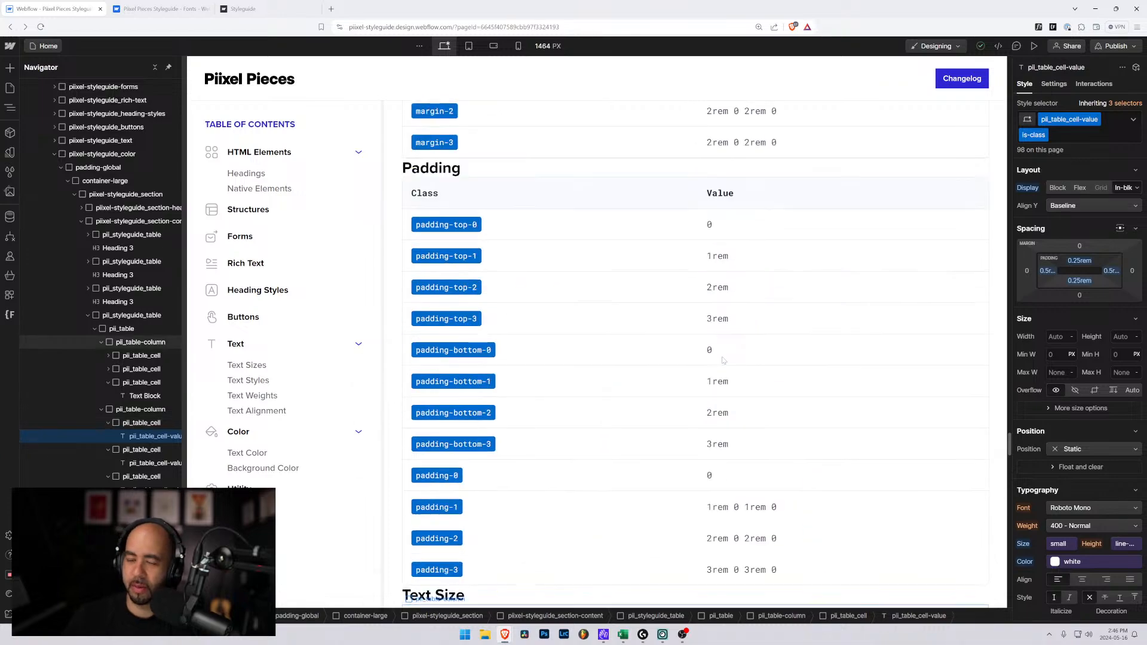
pyautogui.scroll(15, 712, 339)
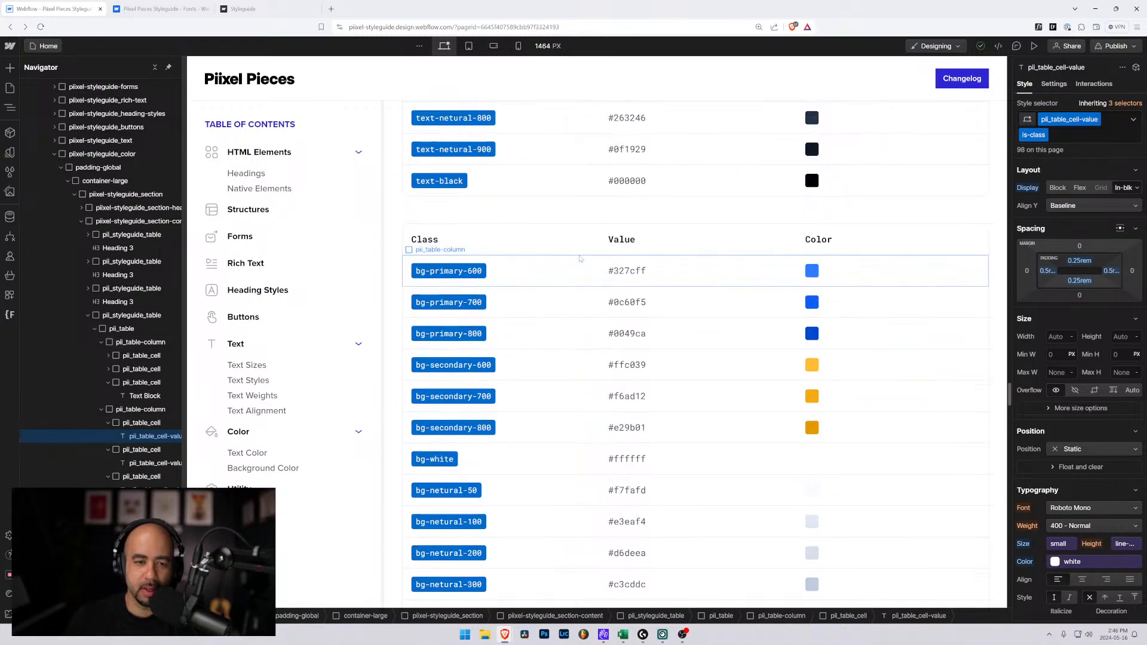
pyautogui.scroll(15, 471, 298)
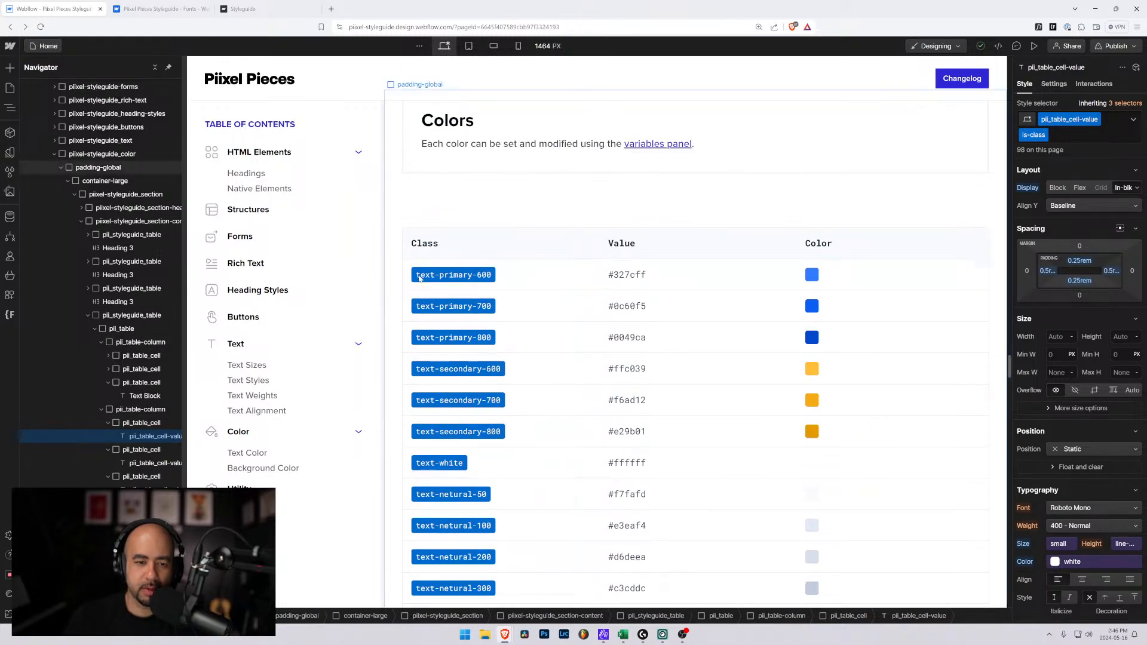
pyautogui.scroll(4, 491, 281)
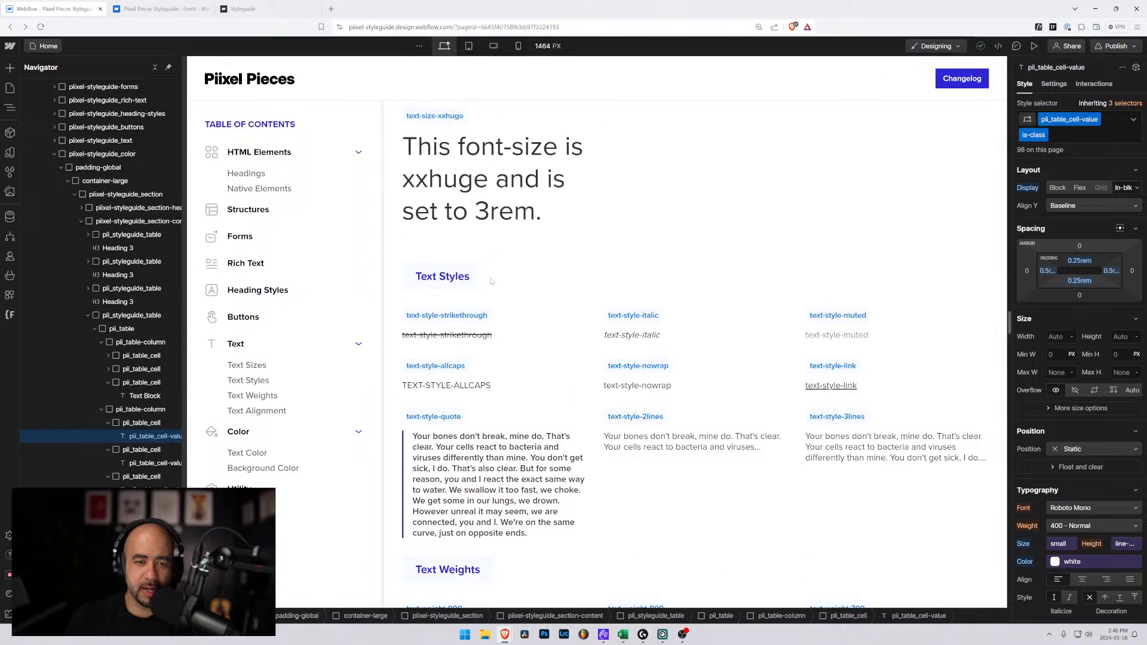
pyautogui.scroll(-3, 494, 284)
pyautogui.scroll(2, 497, 285)
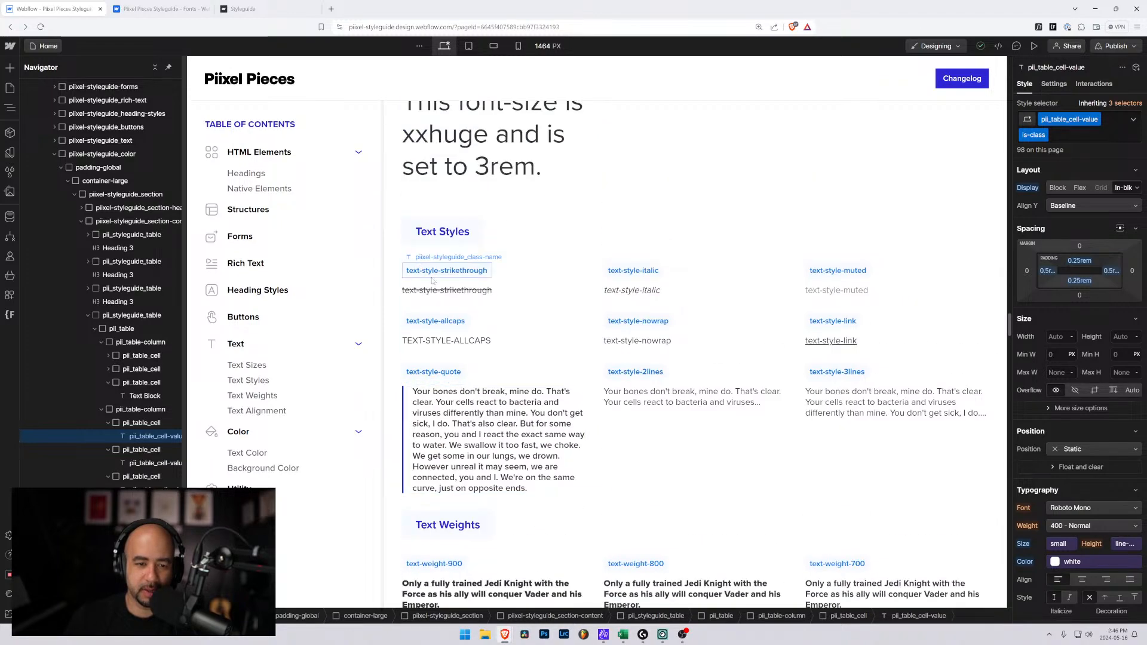
pyautogui.scroll(6, 466, 283)
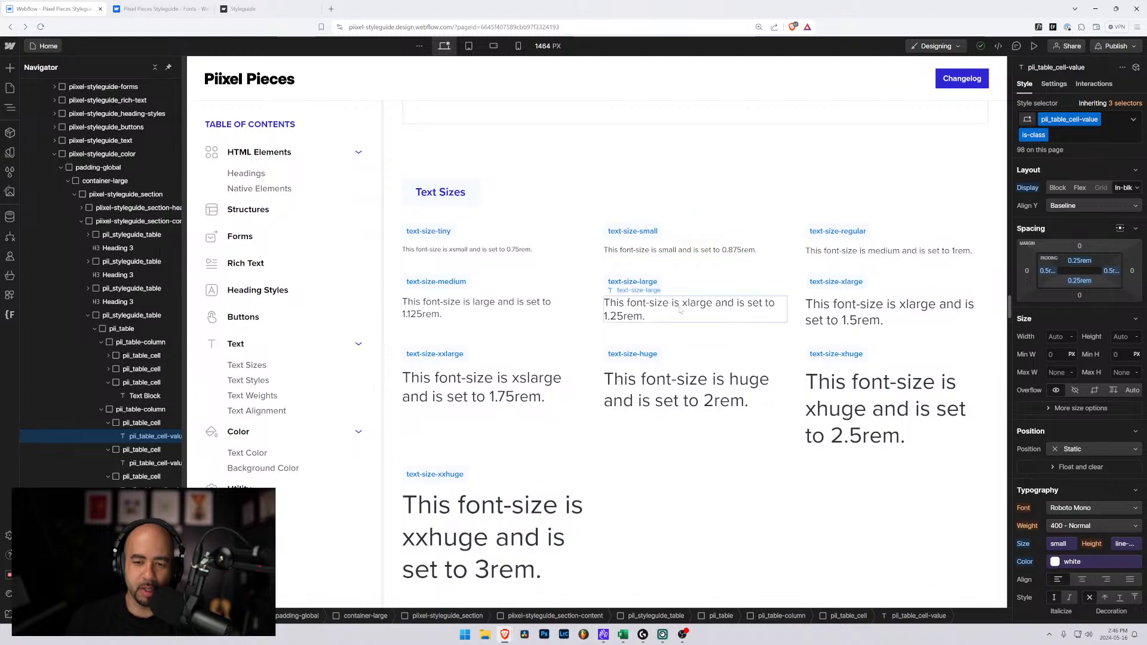
pyautogui.scroll(-3, 577, 336)
pyautogui.scroll(4, 581, 335)
pyautogui.scroll(-18, 597, 332)
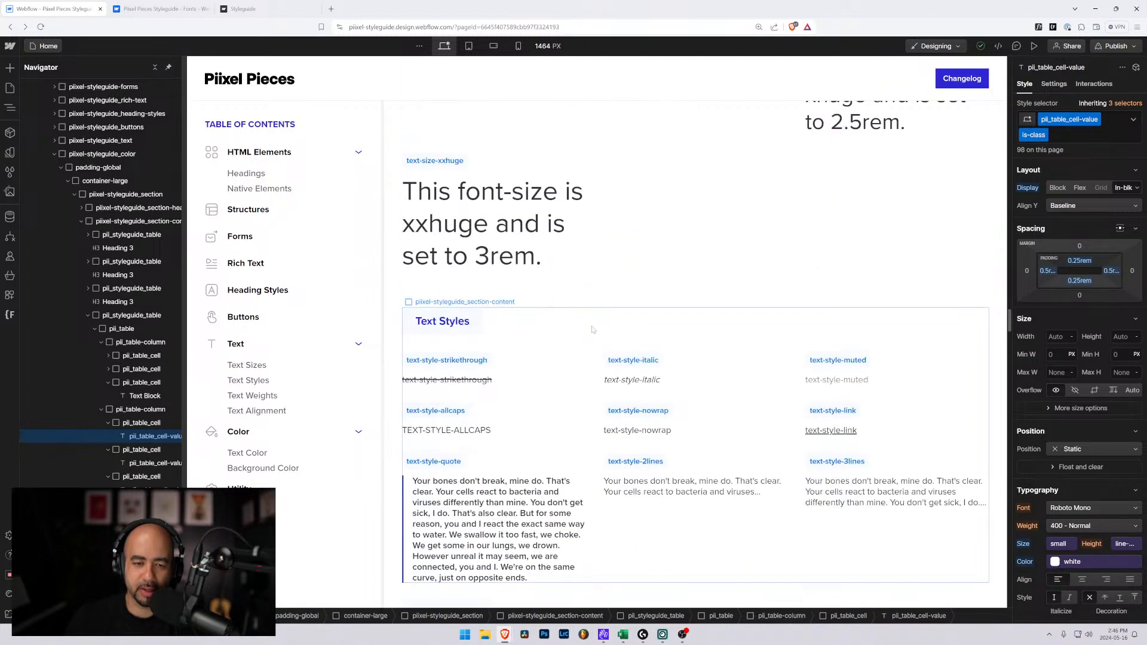
pyautogui.scroll(-20, 637, 327)
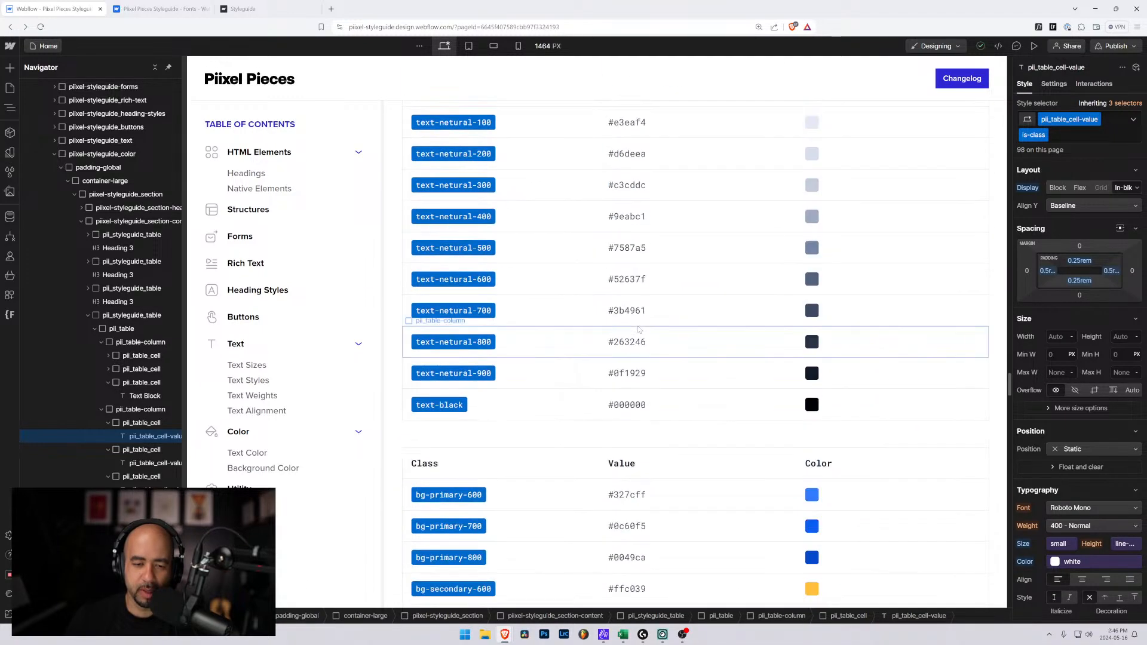
pyautogui.scroll(-10, 629, 330)
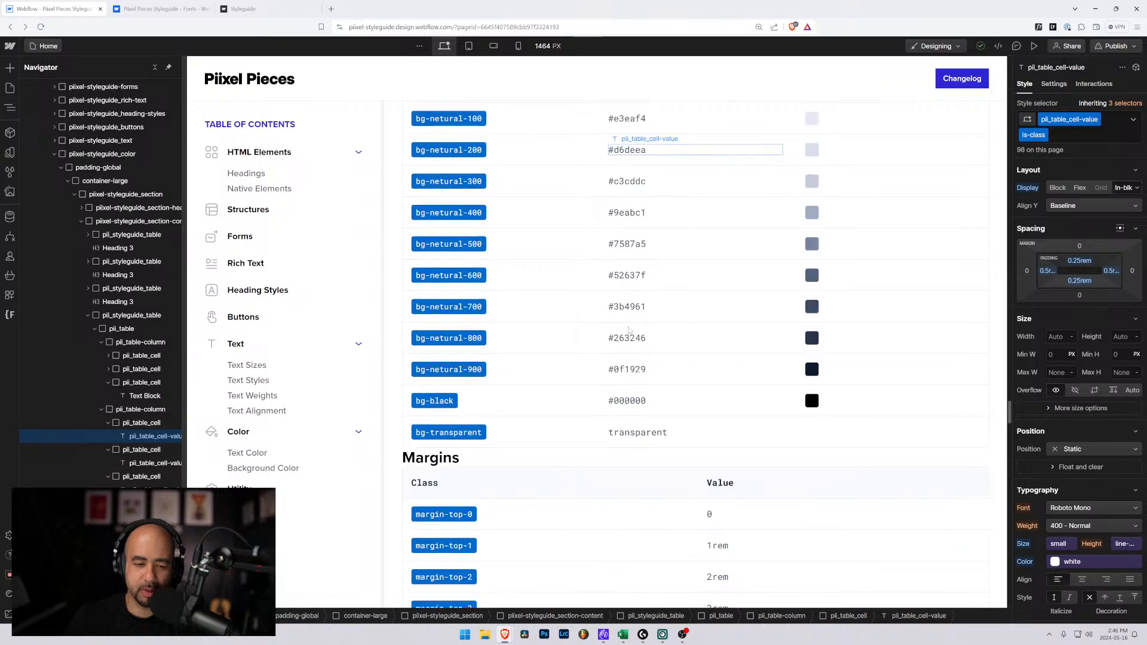
pyautogui.scroll(-10, 629, 331)
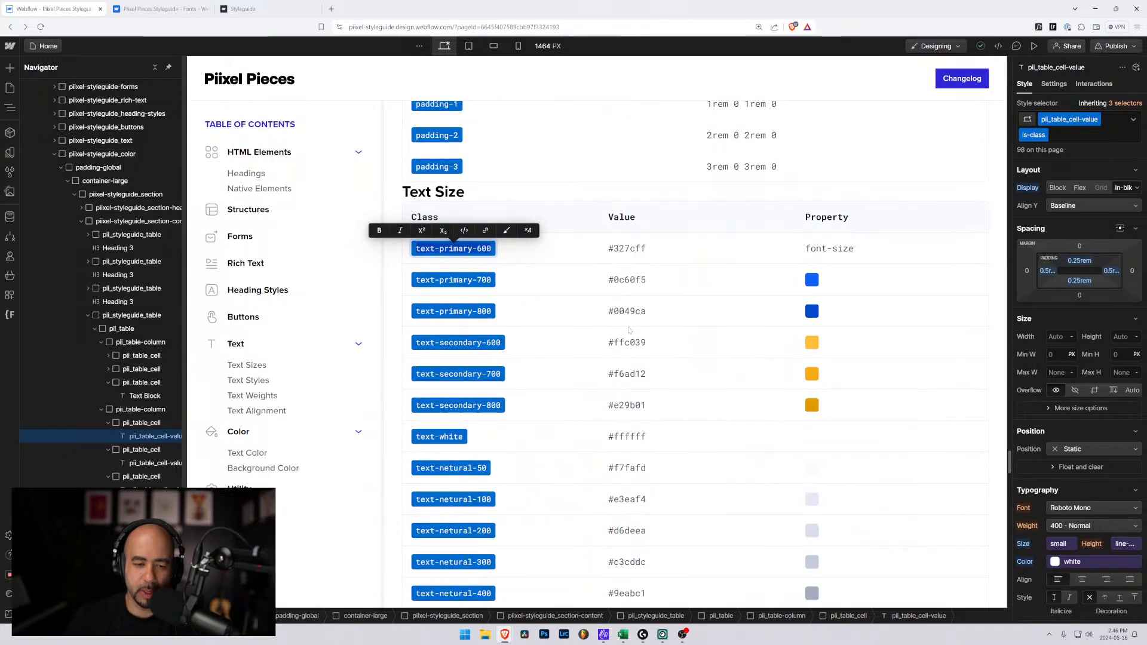
# Change the first row of the Text Size table to class "text-size-0.75" with the value "0.75rem"
pyautogui.write('te')
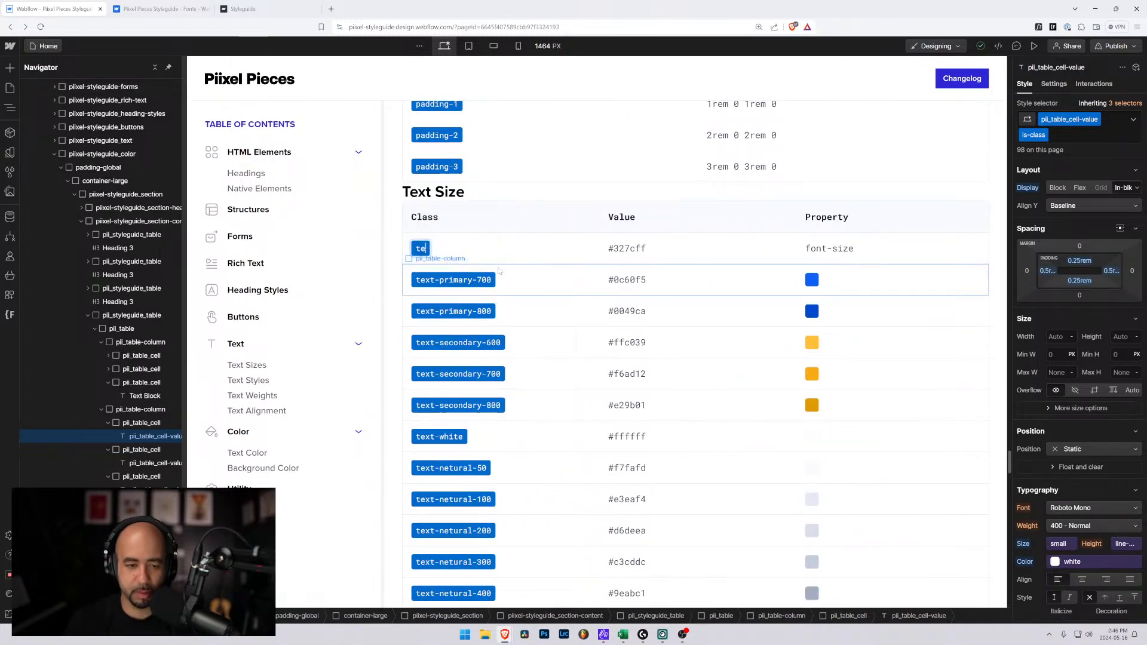
pyautogui.write('xt-size-0.75')
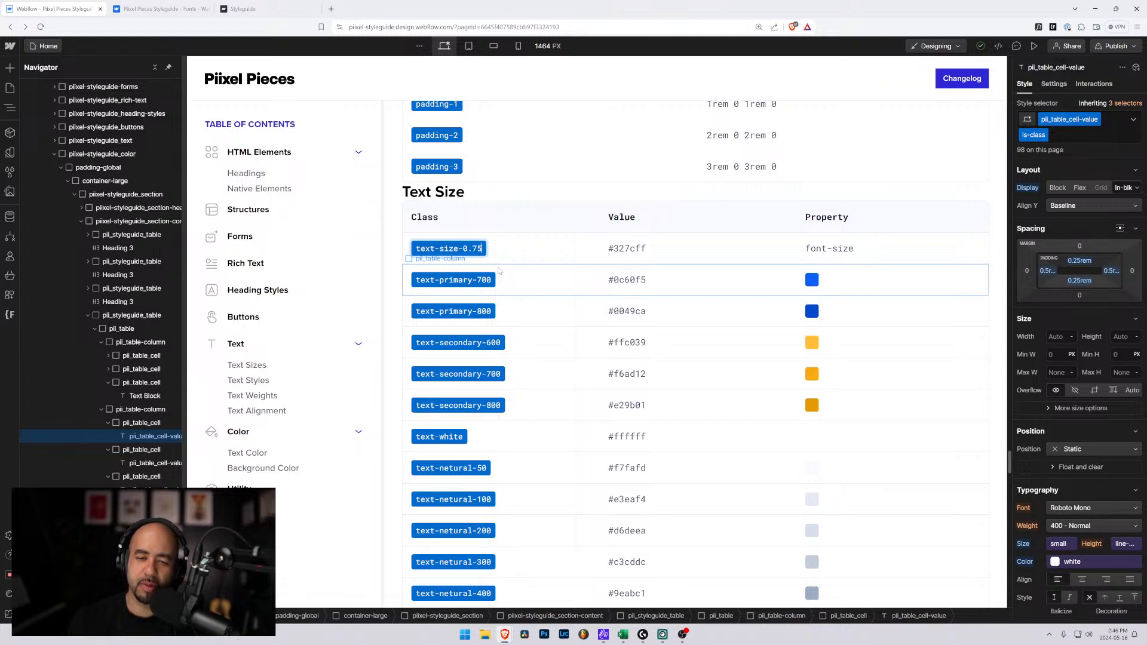
pyautogui.click(639, 252)
pyautogui.doubleClick(640, 254)
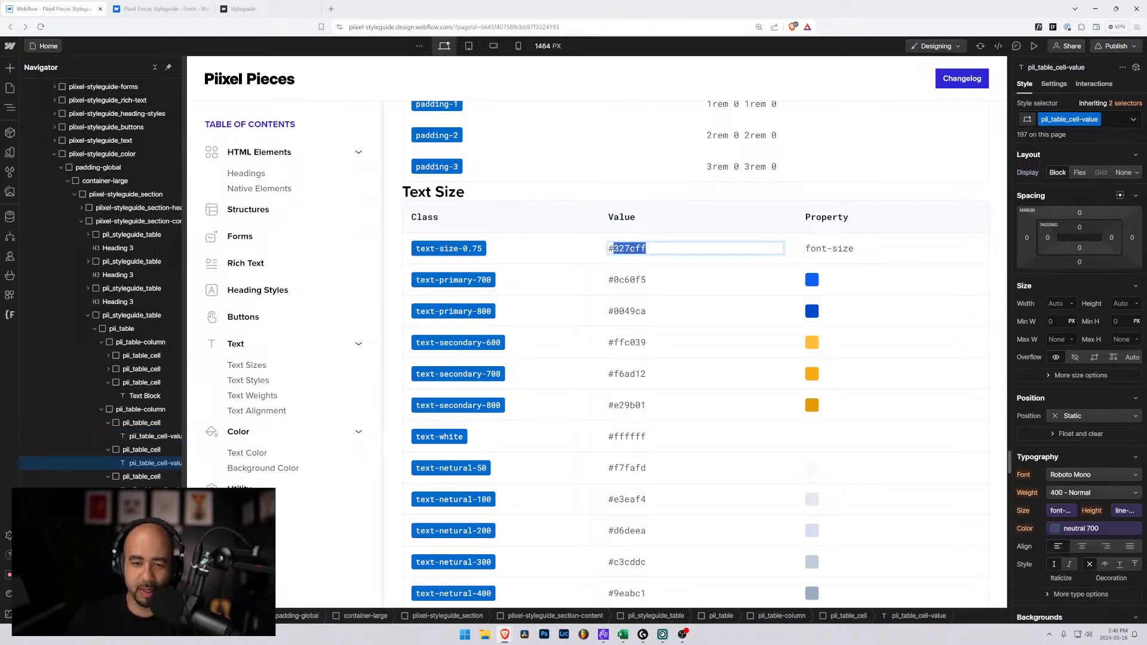
pyautogui.write('0.75rem')
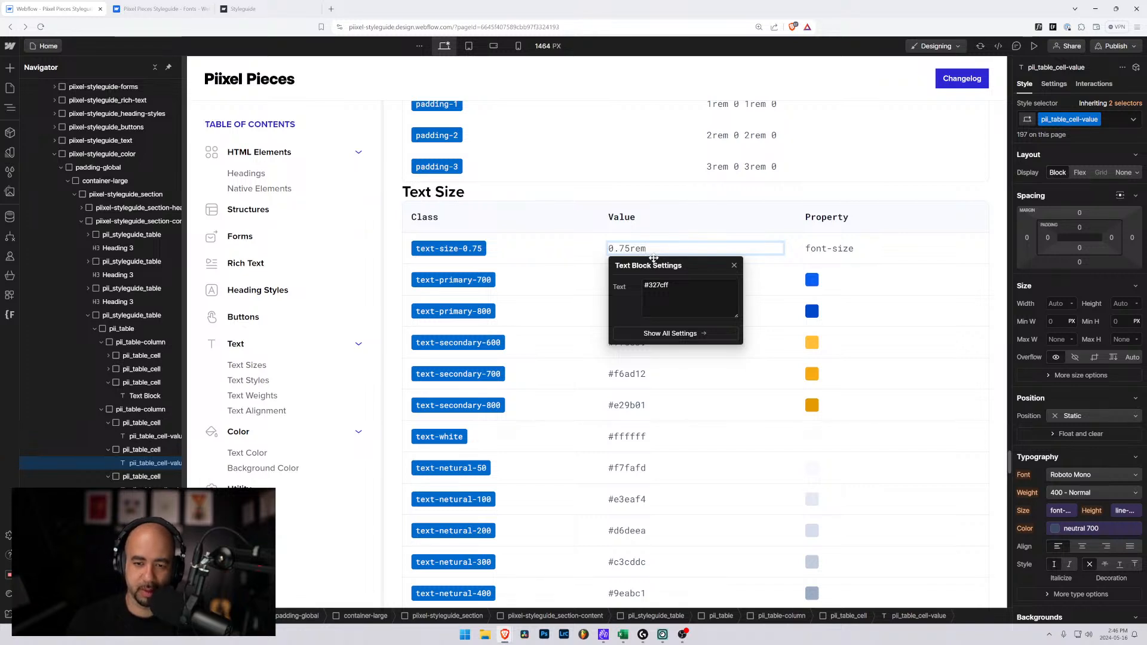
# Change the class label in the Text Size table's second row to "text-size-0.875" and leave text editing
pyautogui.click(468, 279)
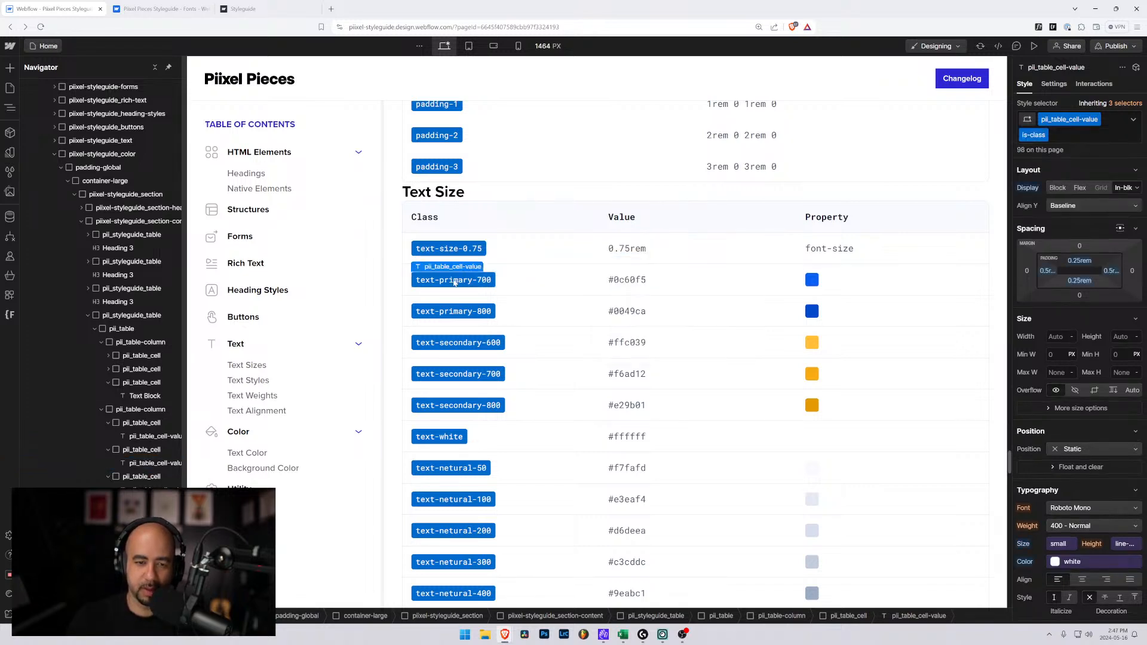
pyautogui.moveTo(440, 279); pyautogui.dragTo(495, 280)
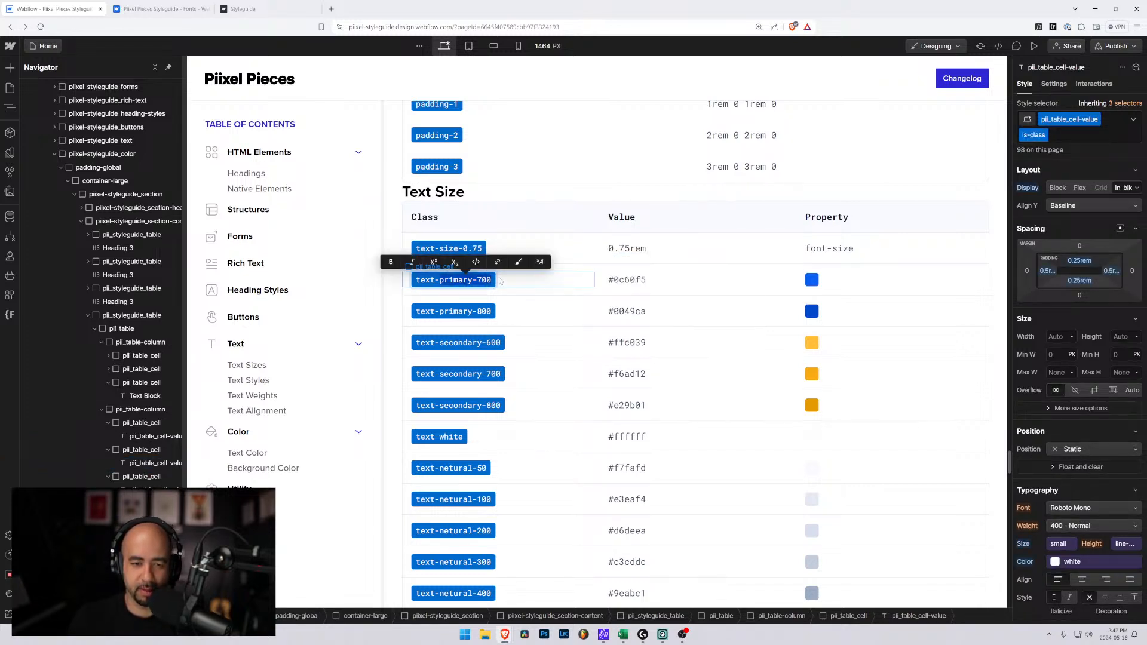
pyautogui.write('size')
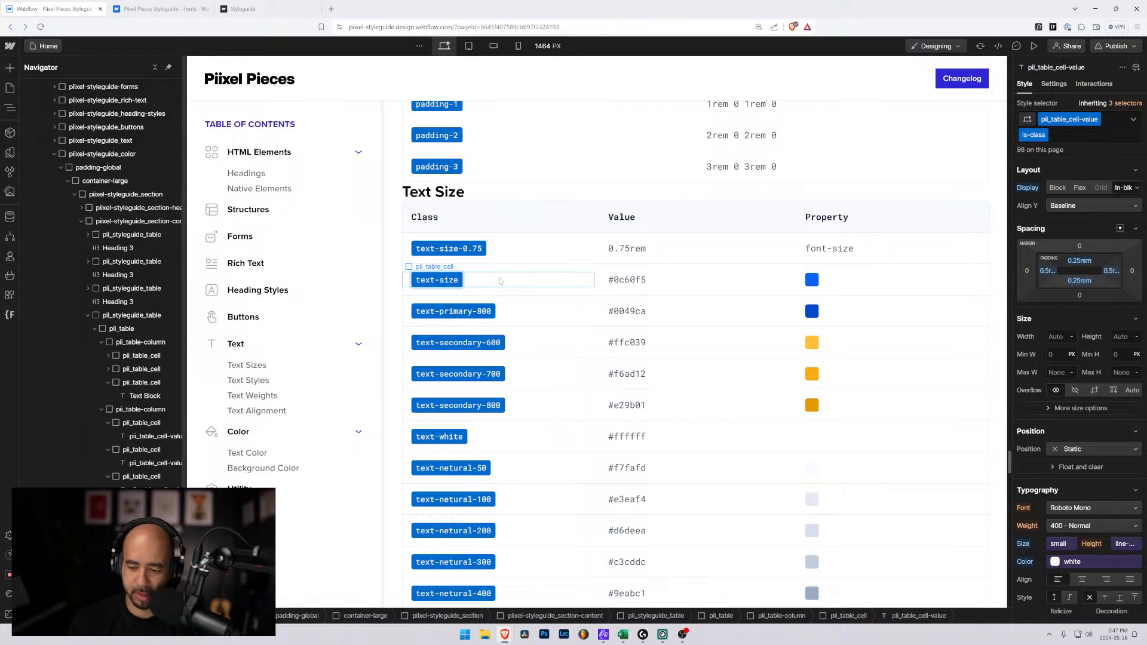
pyautogui.write('-0.875')
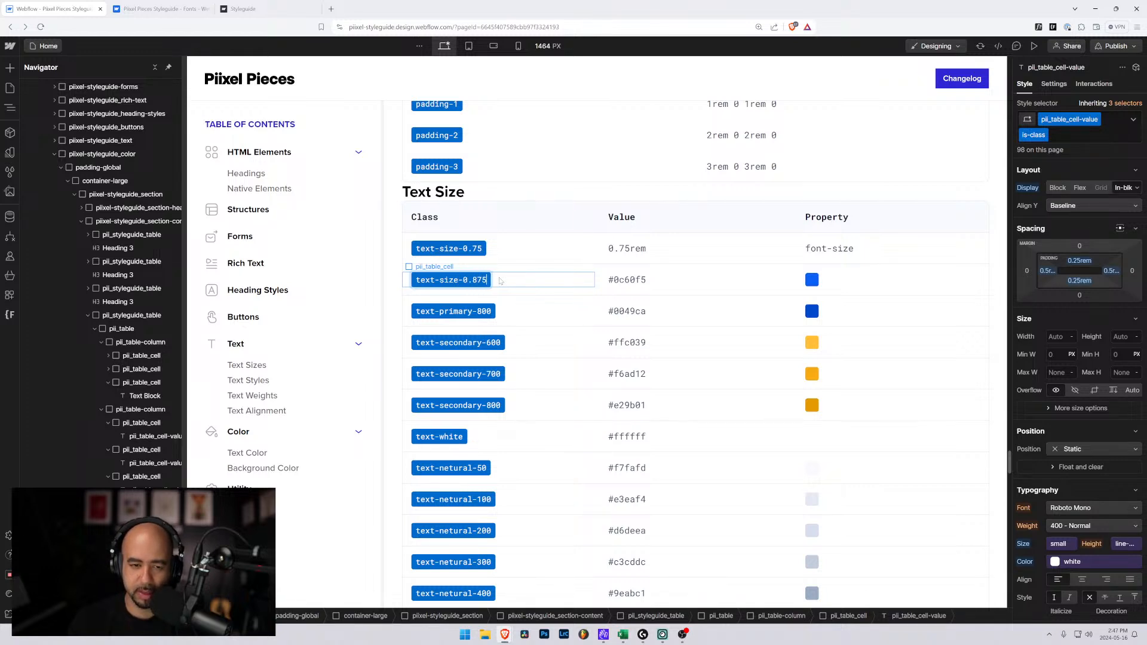
pyautogui.press('Escape')
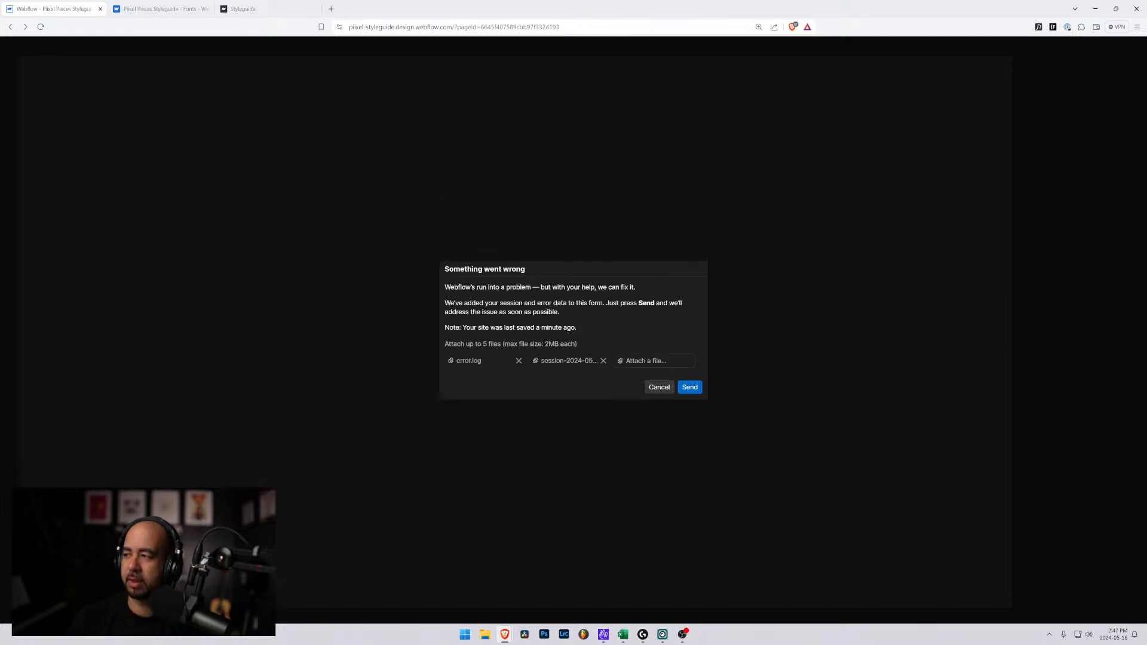
# Send the error report with its attached logs and reload the Designer
pyautogui.click(695, 389)
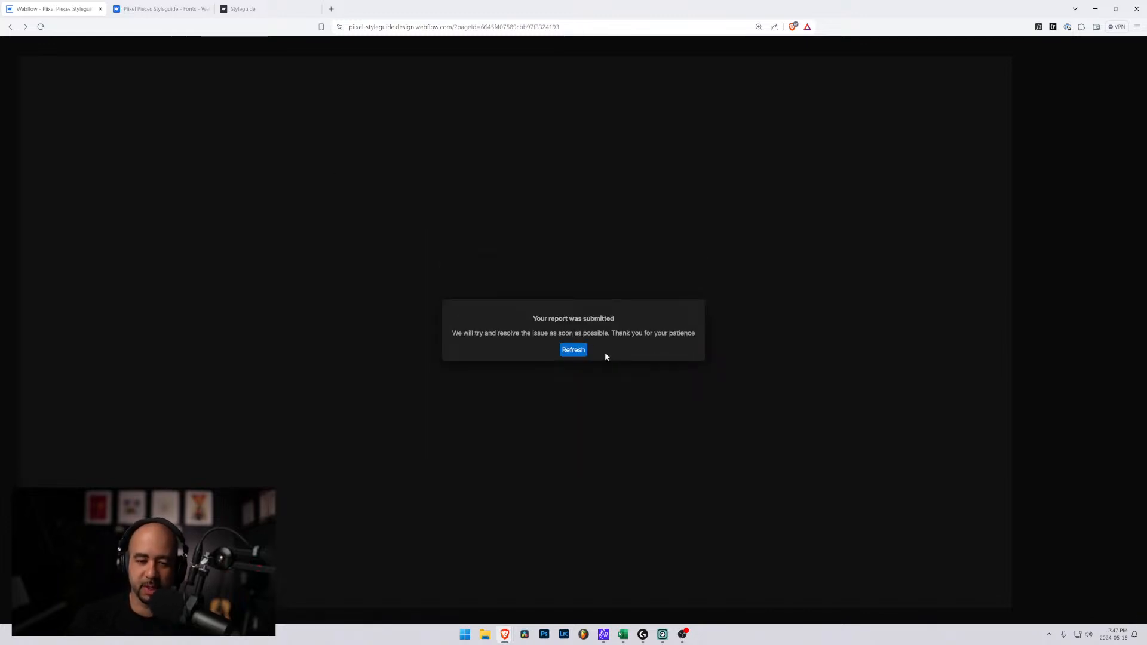
pyautogui.click(574, 352)
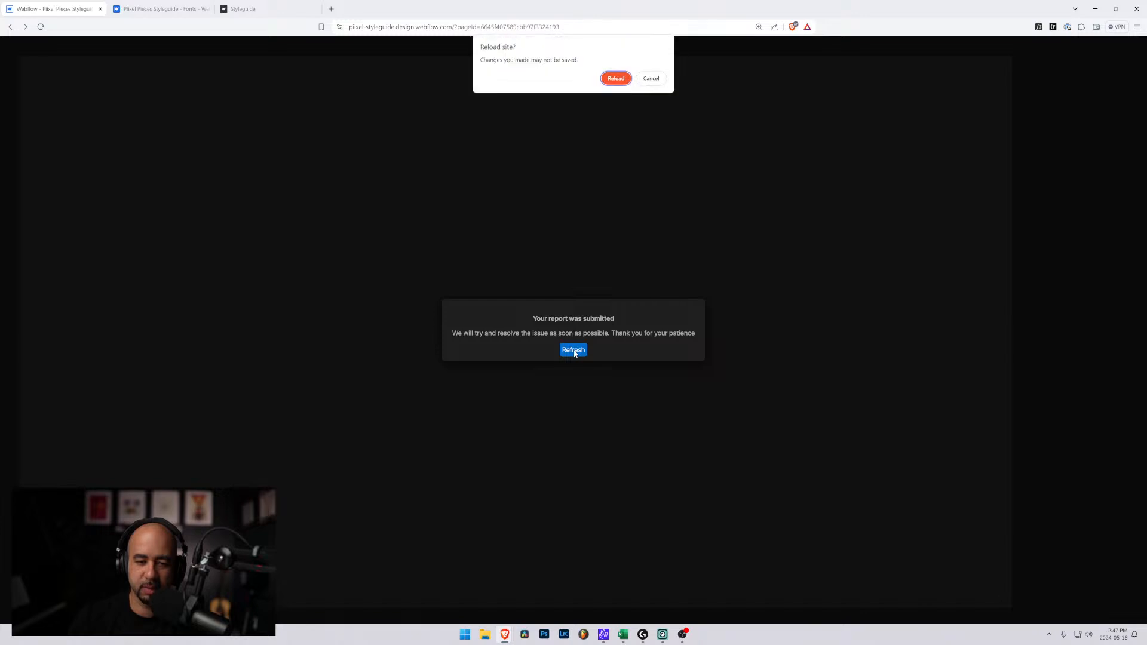
pyautogui.click(615, 78)
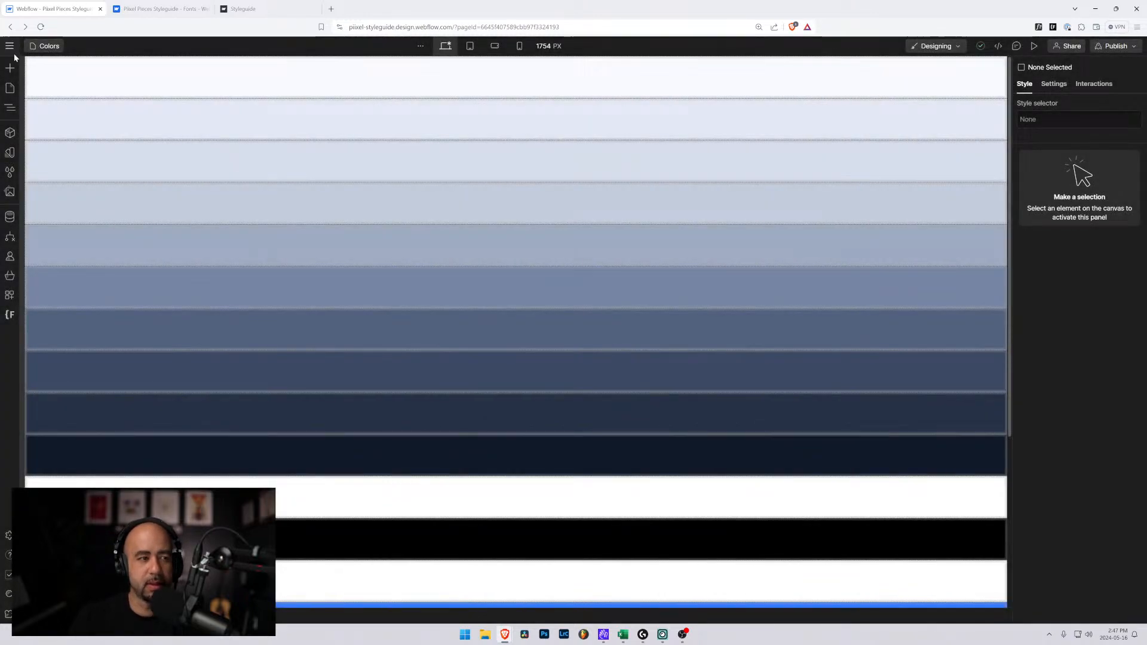
# Open the Home page of the style guide site in the Designer
pyautogui.click(11, 69)
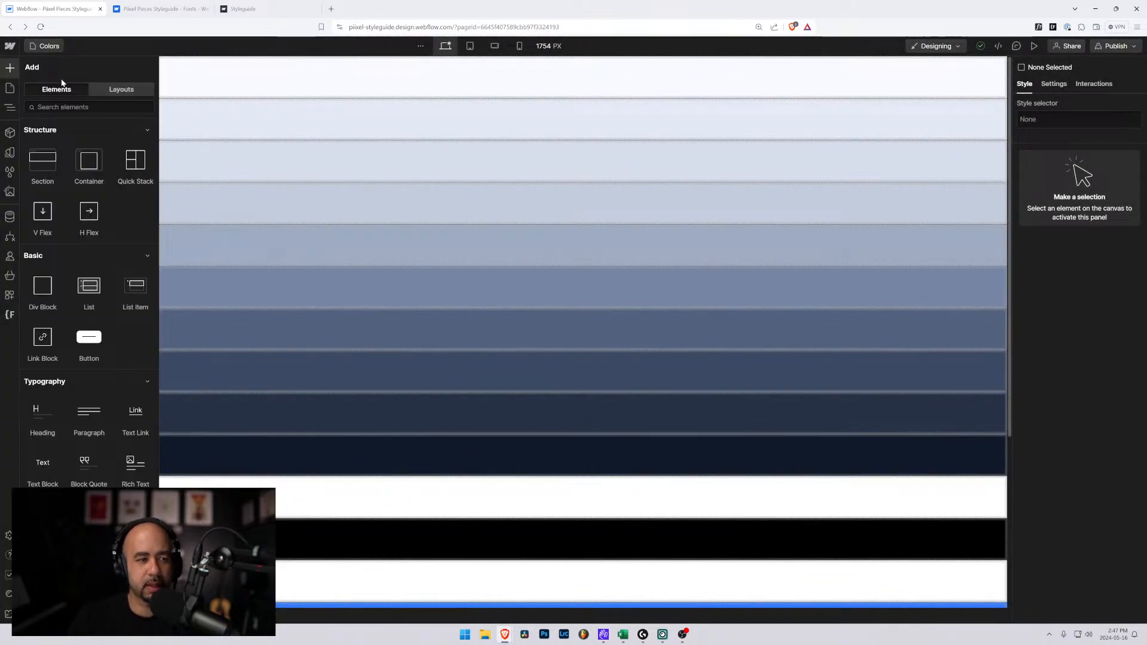
pyautogui.click(9, 88)
pyautogui.click(51, 123)
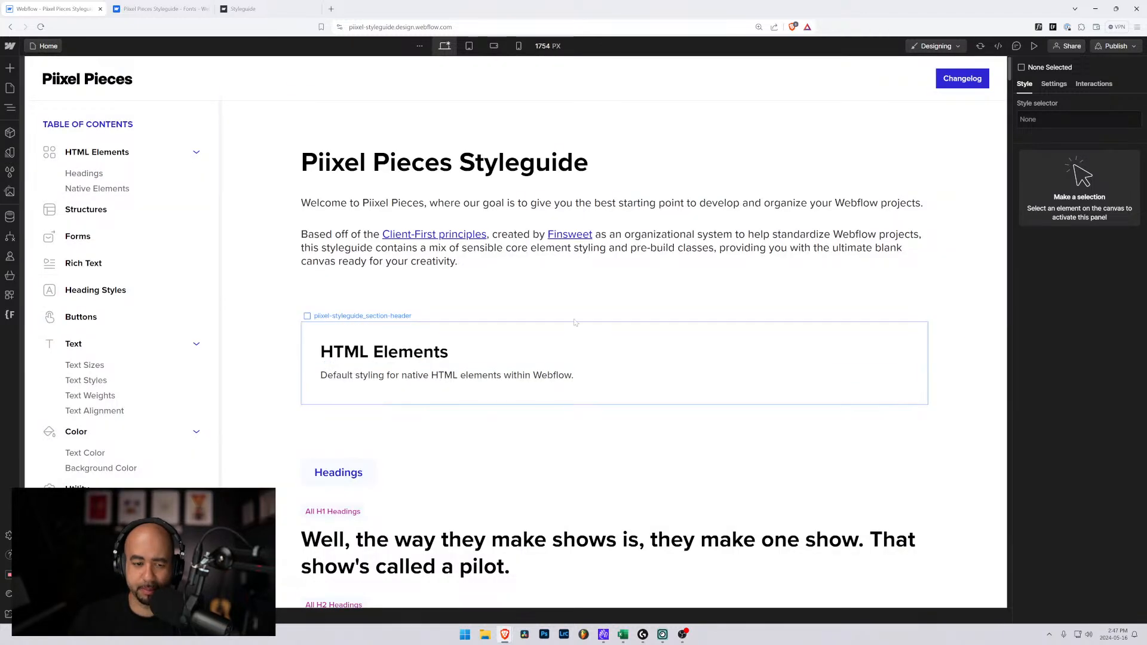
# Examine the site's variables, covering the base color groups and the color, default and text groups
pyautogui.click(9, 153)
pyautogui.scroll(-5, 202, 307)
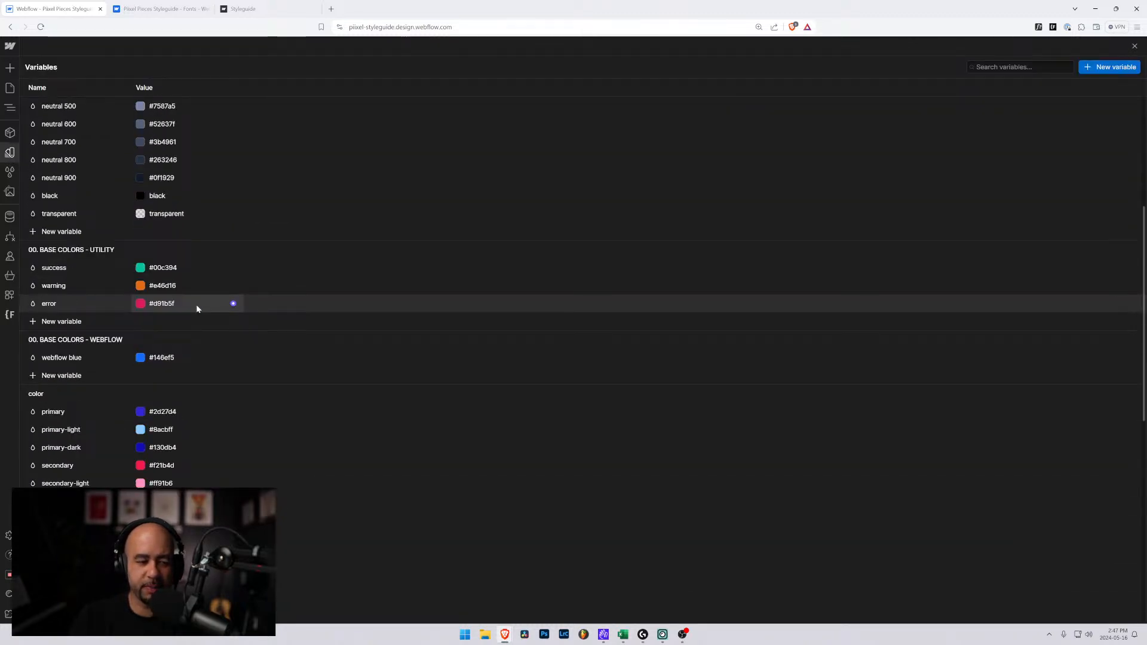
pyautogui.scroll(5, 178, 303)
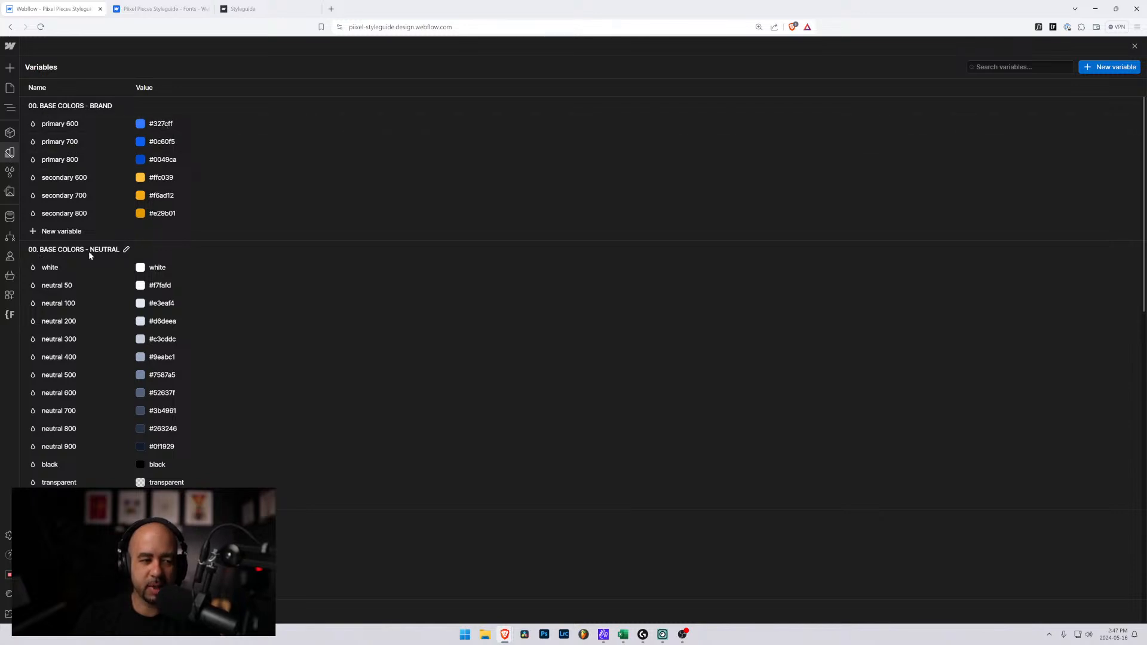
pyautogui.scroll(-2, 75, 469)
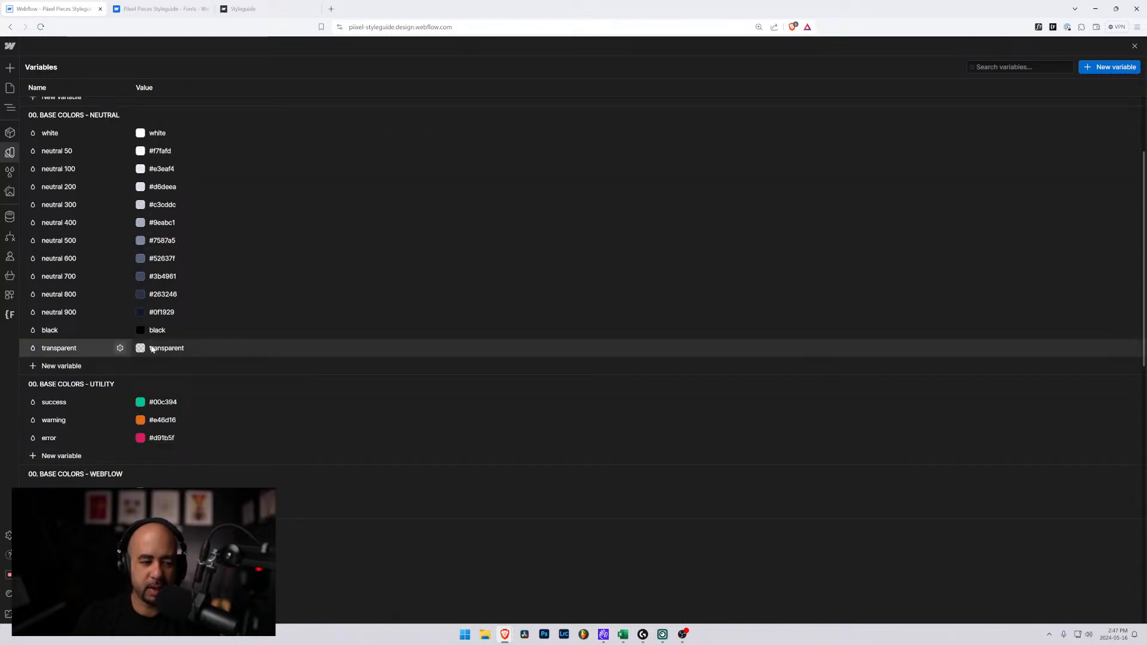
pyautogui.scroll(-2, 126, 387)
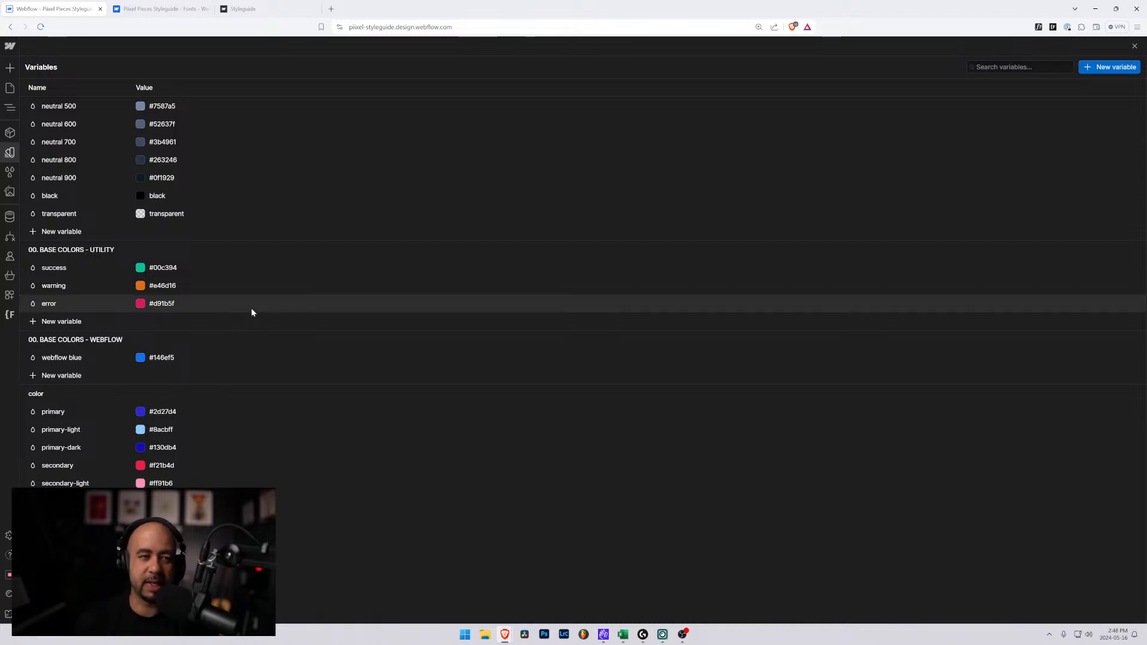
pyautogui.click(162, 8)
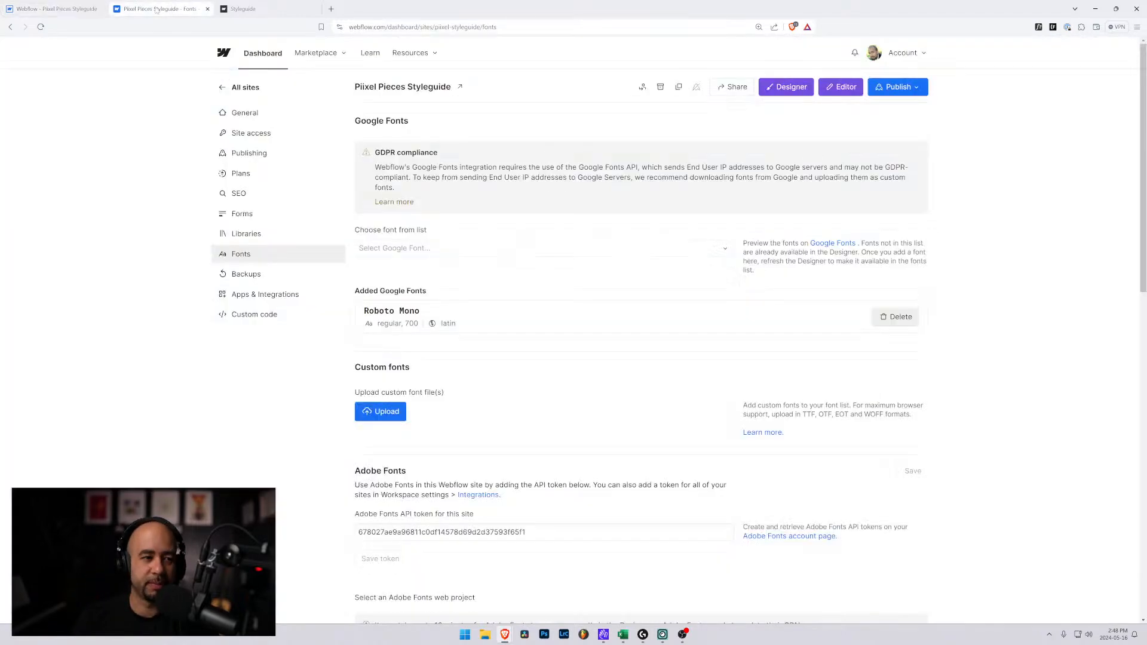
pyautogui.click(54, 8)
pyautogui.scroll(4, 120, 234)
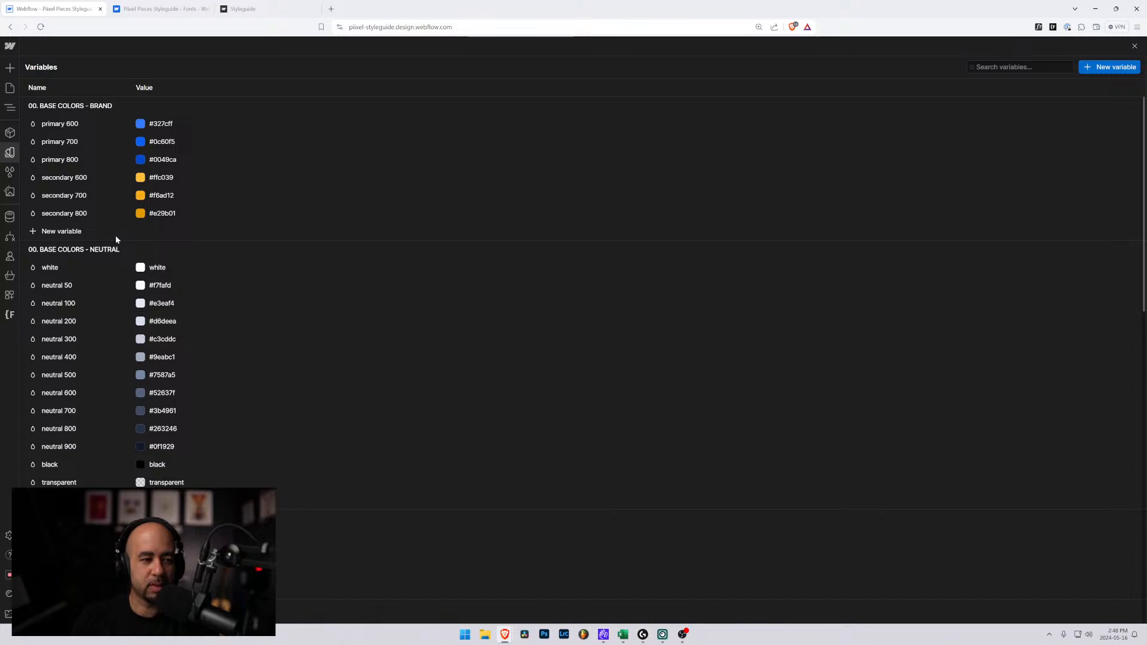
pyautogui.scroll(-8, 114, 257)
pyautogui.scroll(-5, 101, 293)
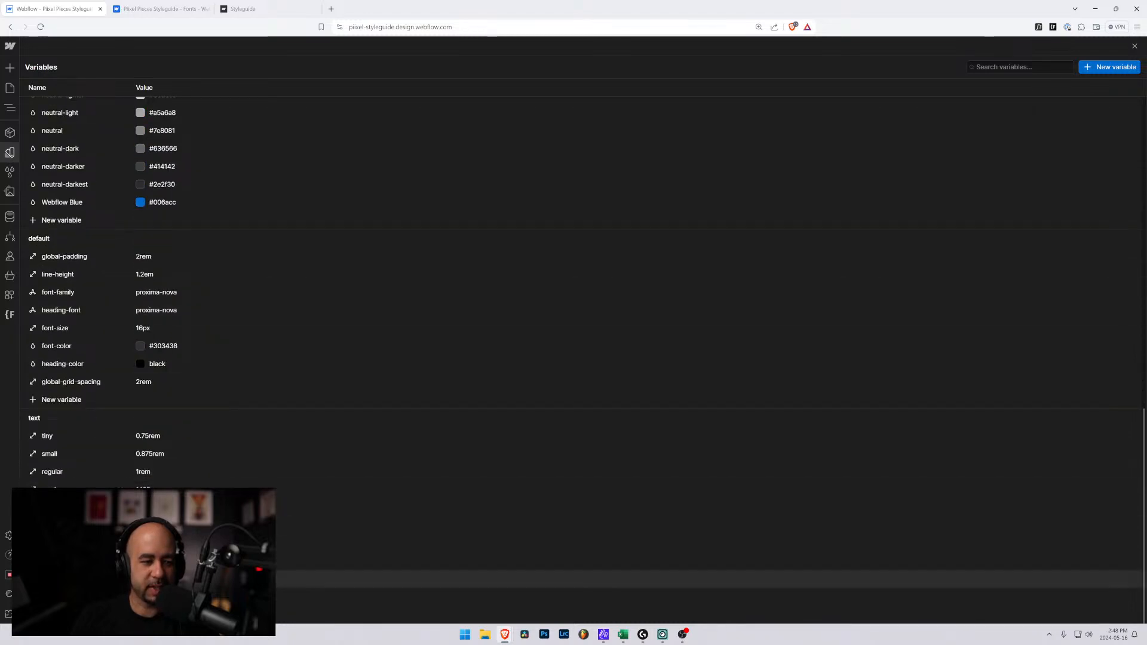
pyautogui.scroll(15, 59, 453)
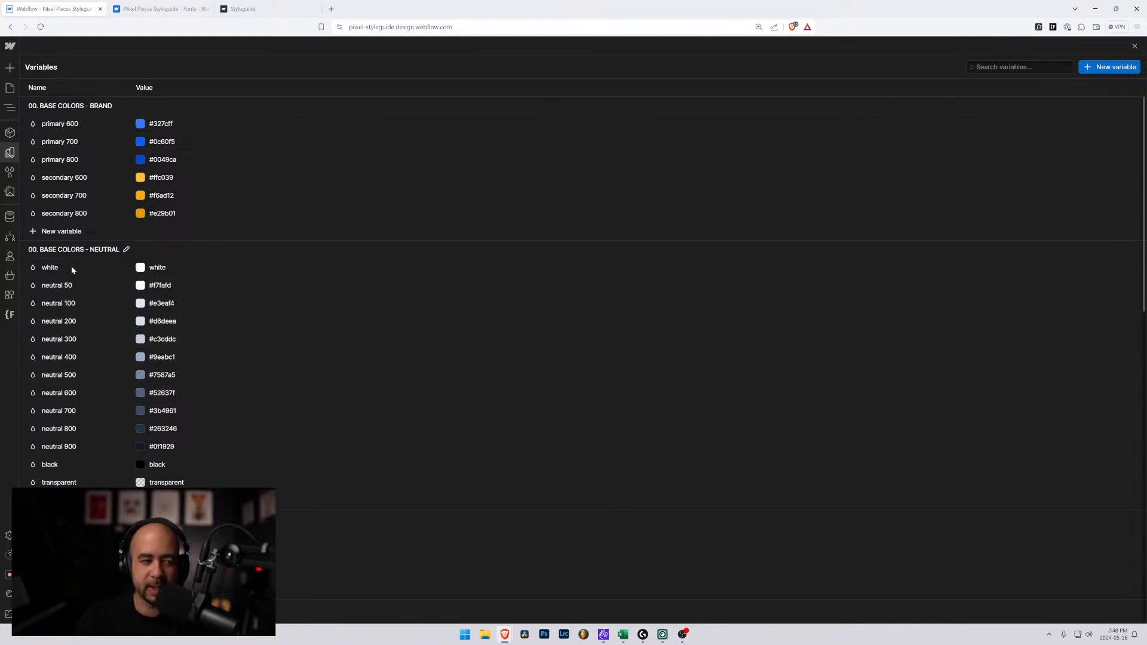
pyautogui.scroll(-2, 75, 312)
pyautogui.scroll(2, 69, 358)
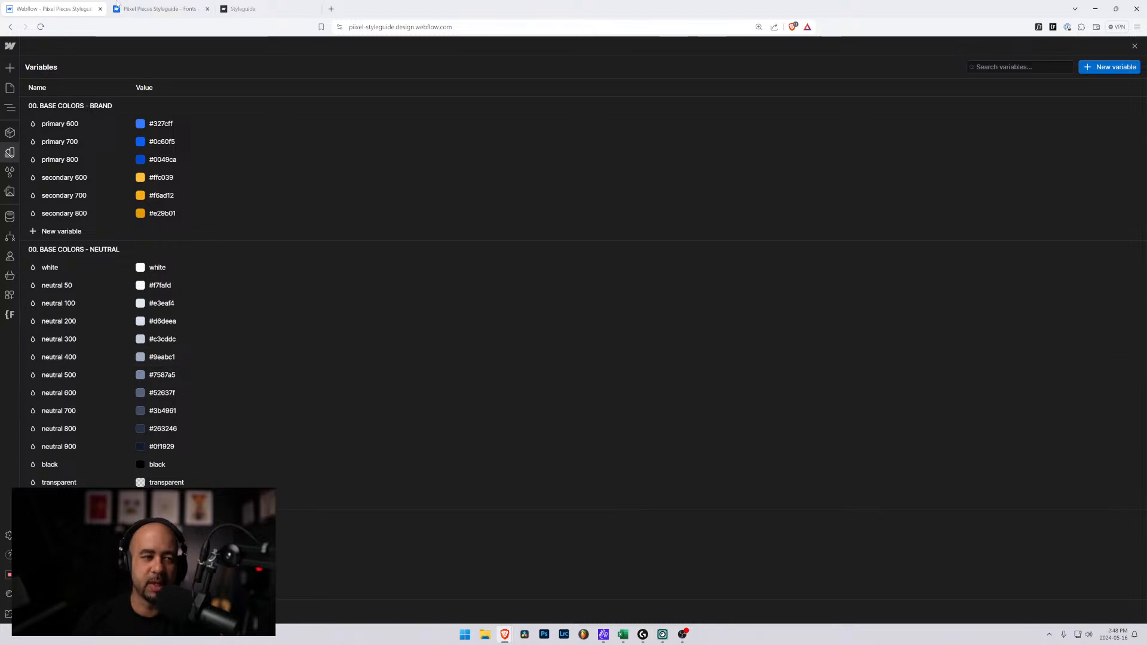
# View the site's font settings and the published style guide page, and return to the Designer
pyautogui.click(147, 7)
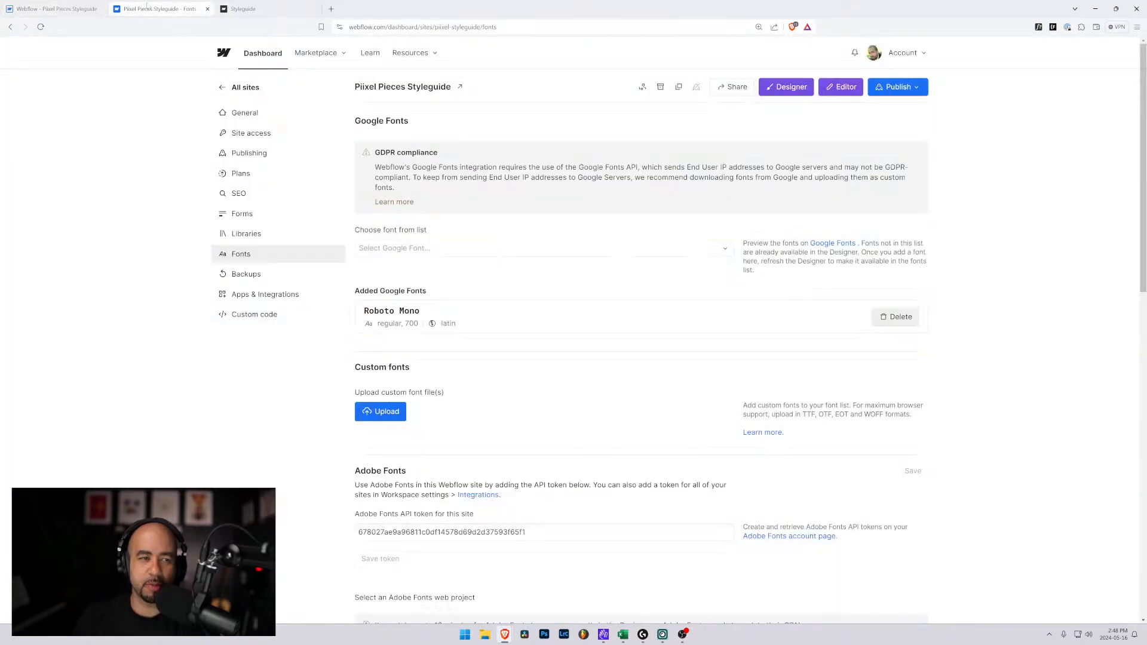
pyautogui.click(258, 9)
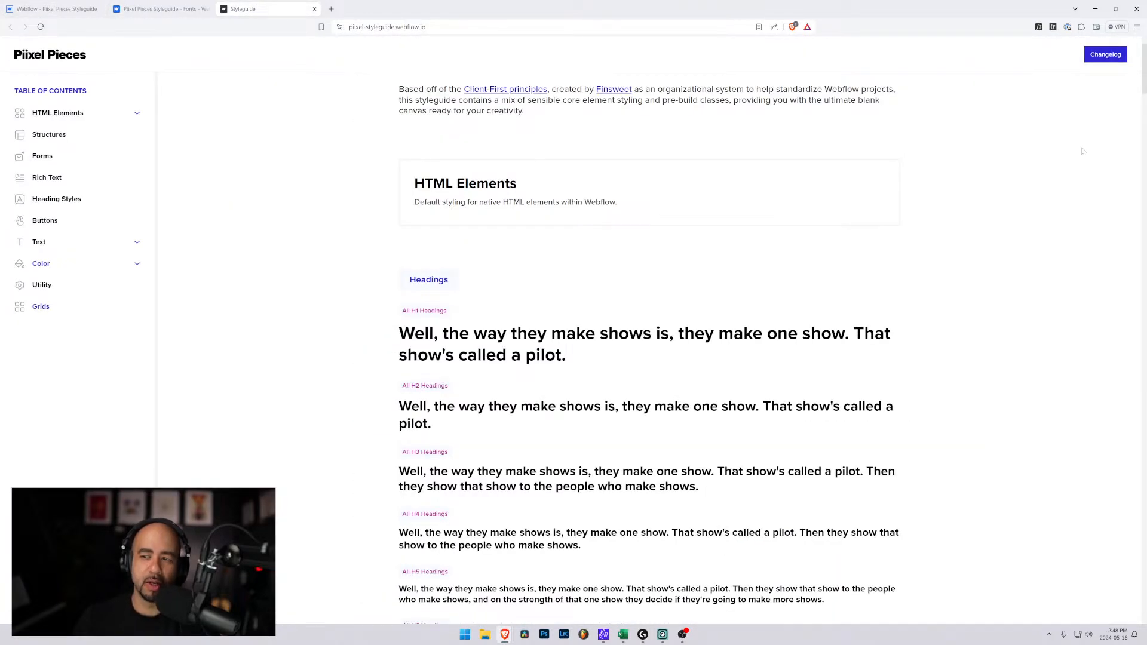
pyautogui.click(72, 8)
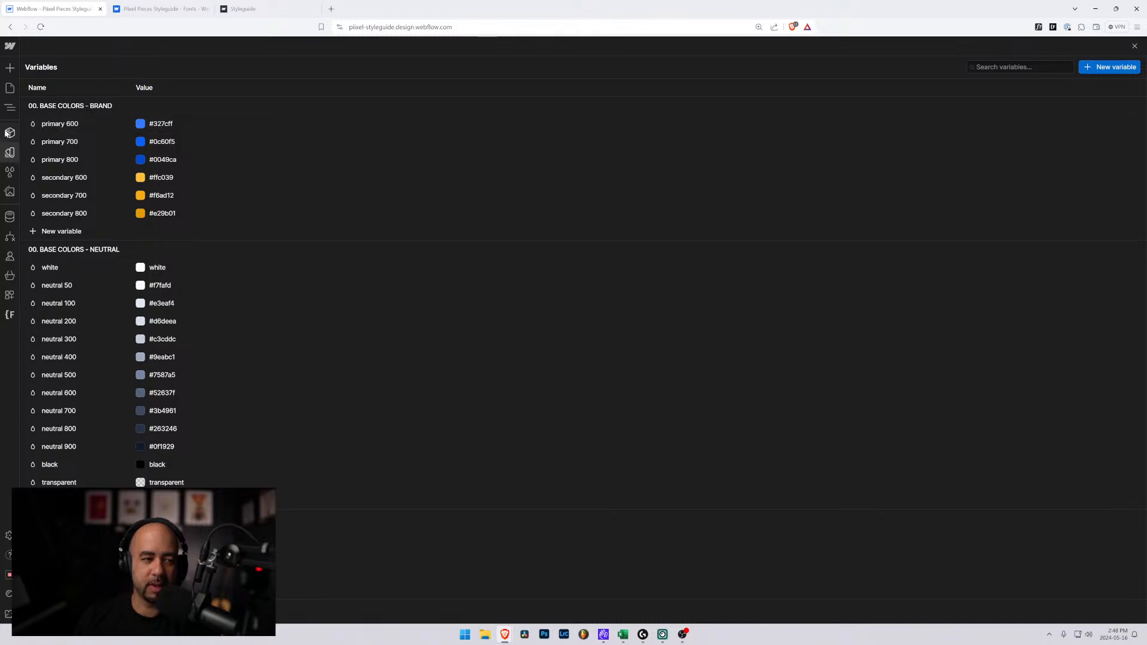
# Show the Navigator pinned beside a widened Home page canvas and make the Navigator narrower
pyautogui.click(10, 107)
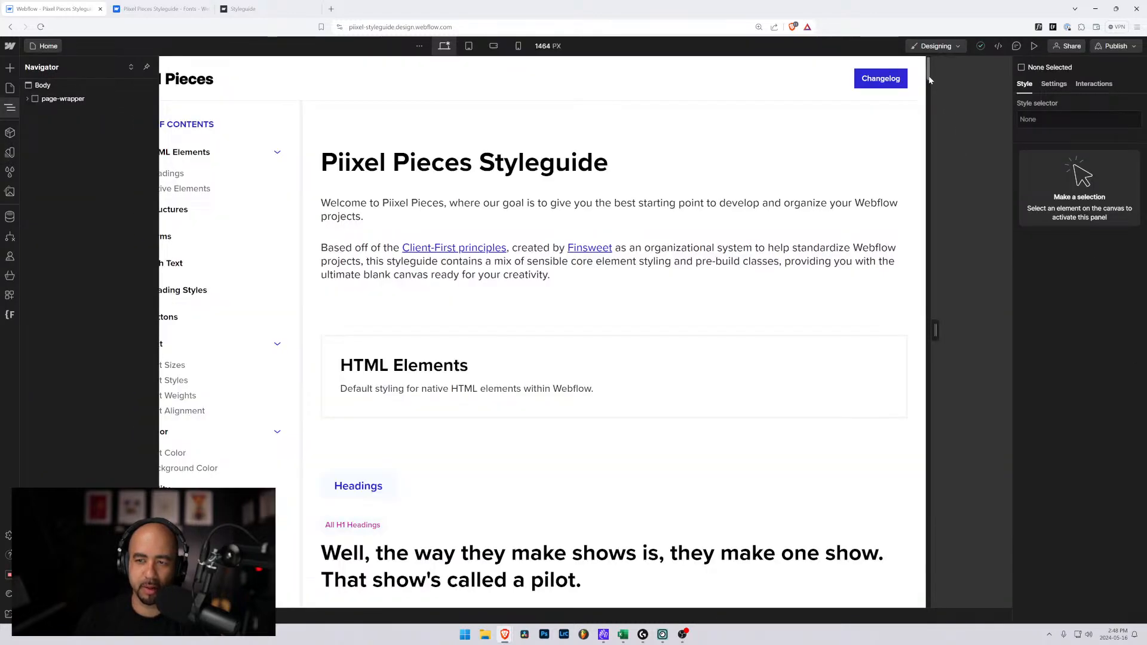
pyautogui.moveTo(935, 330); pyautogui.dragTo(1021, 329)
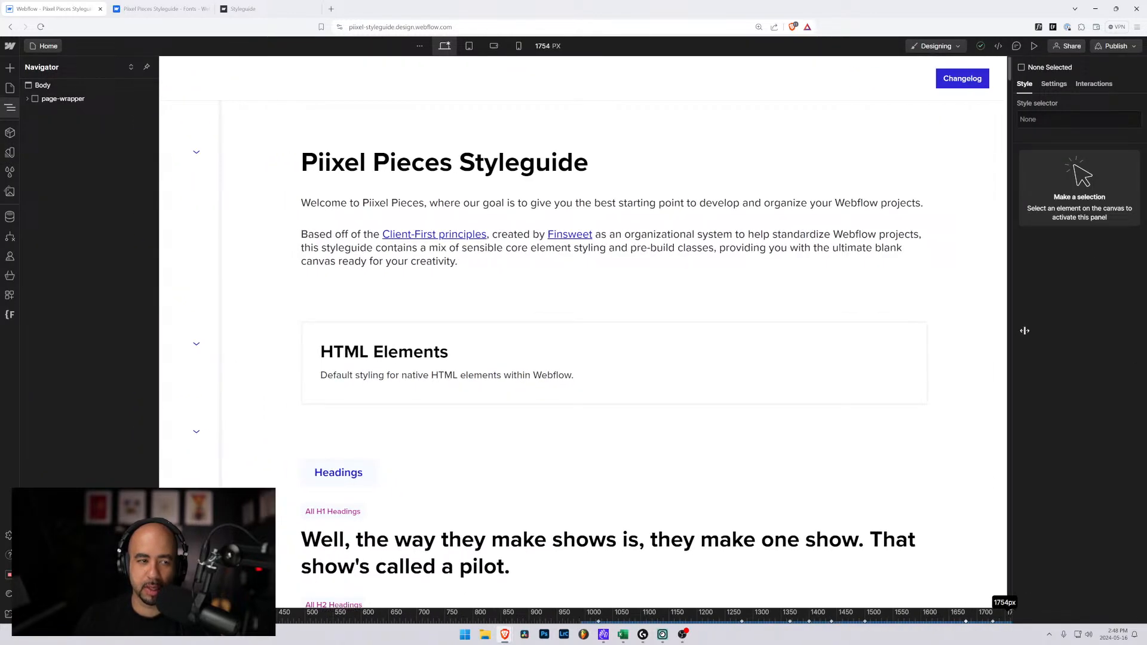
pyautogui.click(147, 68)
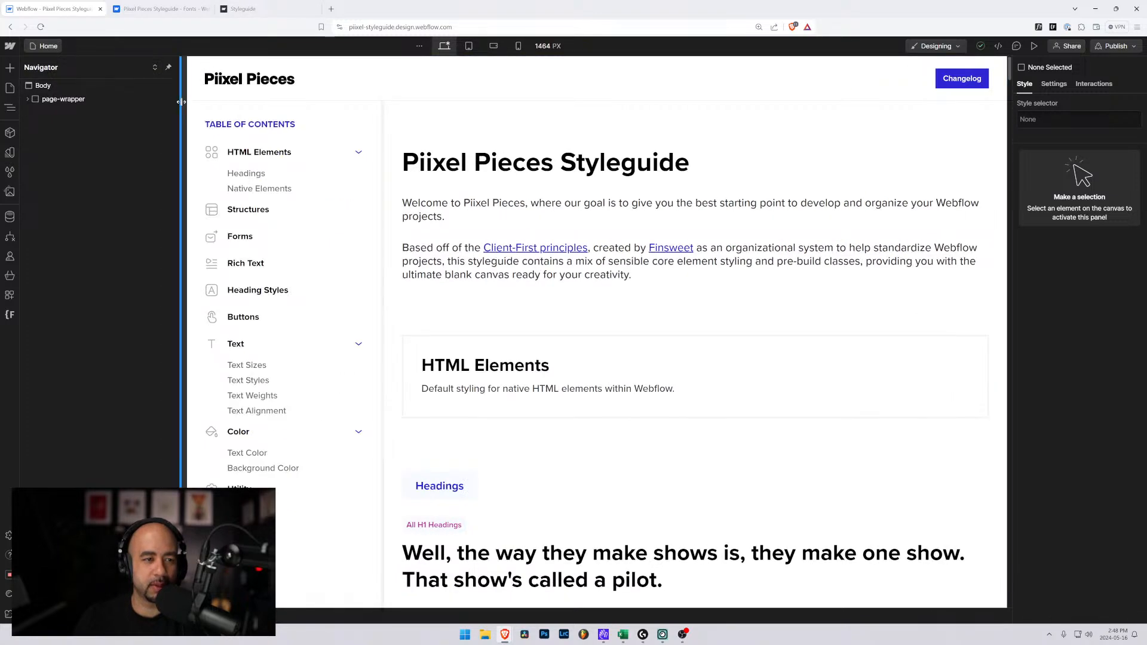
pyautogui.moveTo(182, 101); pyautogui.dragTo(119, 101)
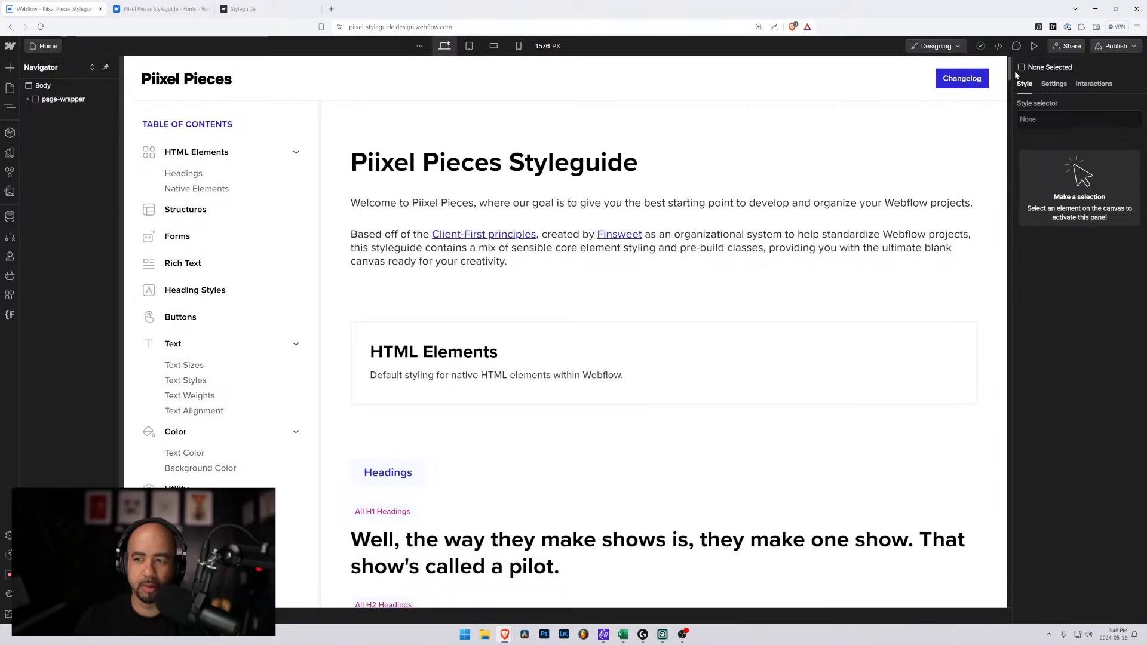
# Change the class label in the Text Size table's first row to "text-size-0.75"
pyautogui.moveTo(1010, 73); pyautogui.dragTo(1017, 470)
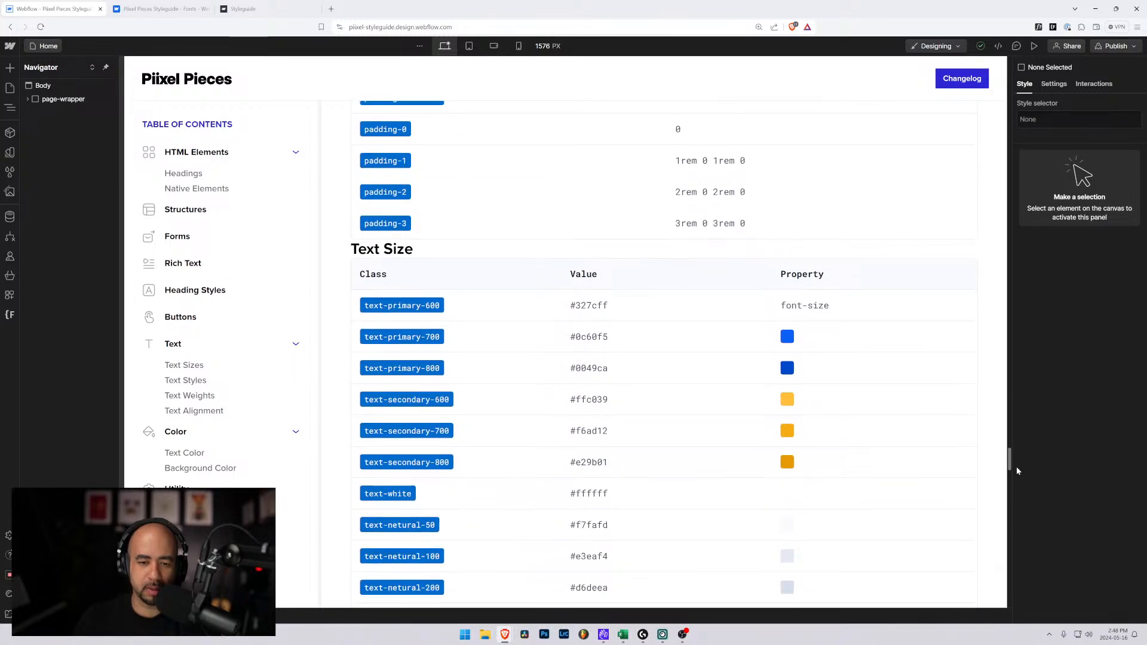
pyautogui.doubleClick(399, 310)
pyautogui.press('Escape')
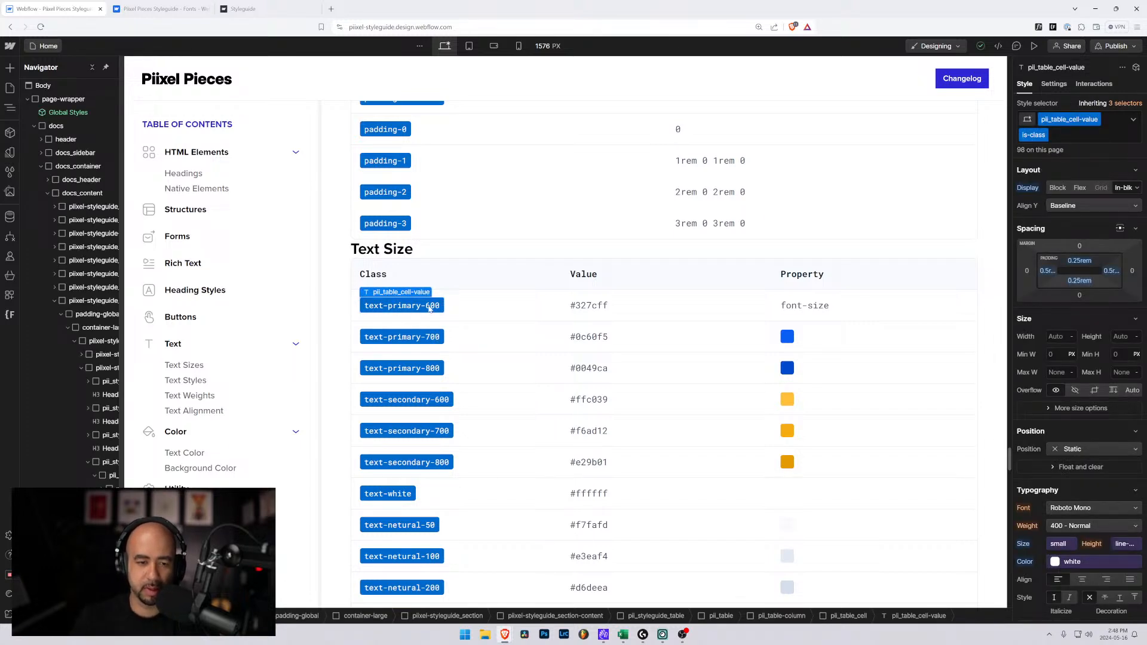
pyautogui.doubleClick(429, 308)
pyautogui.doubleClick(402, 305)
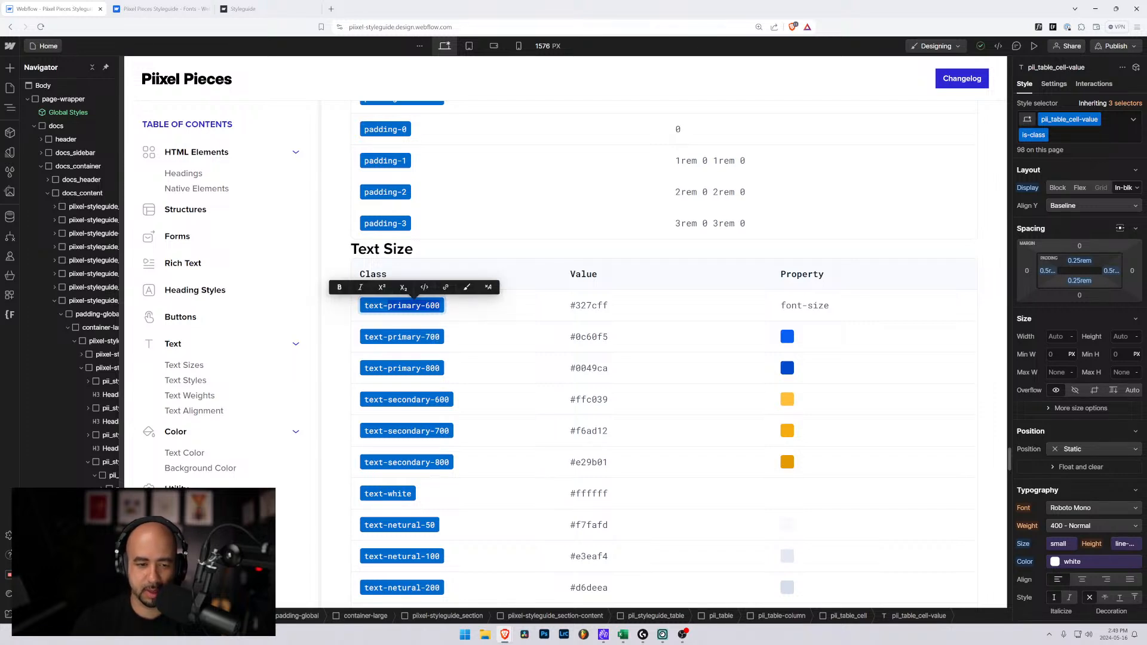
pyautogui.write('su')
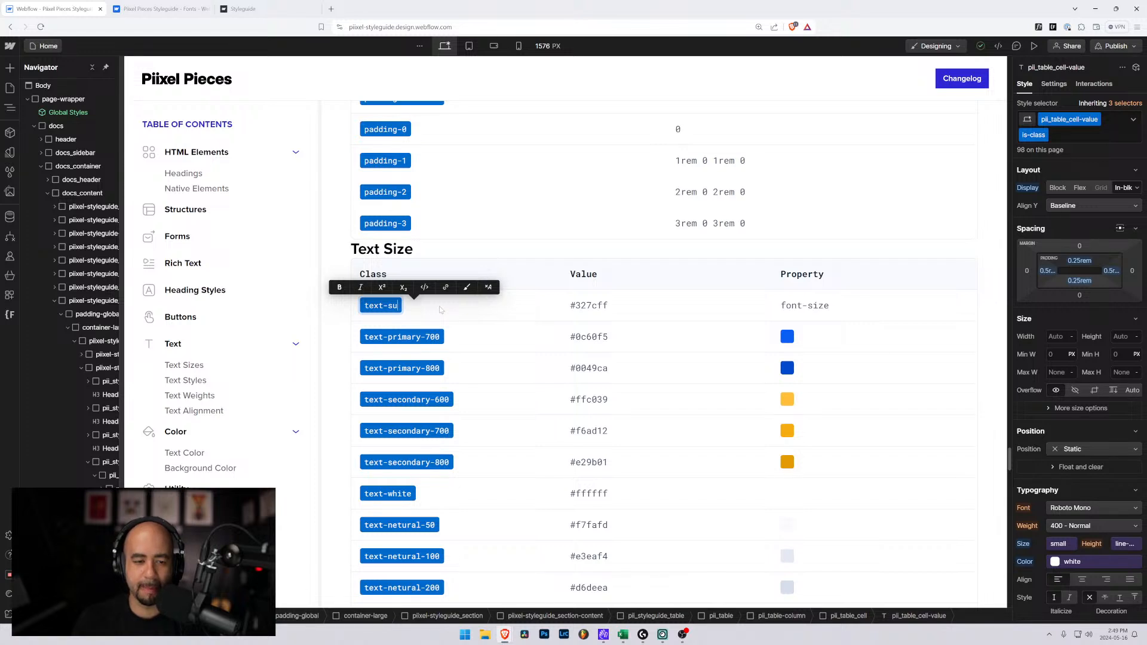
pyautogui.write('sfjkdls;a')
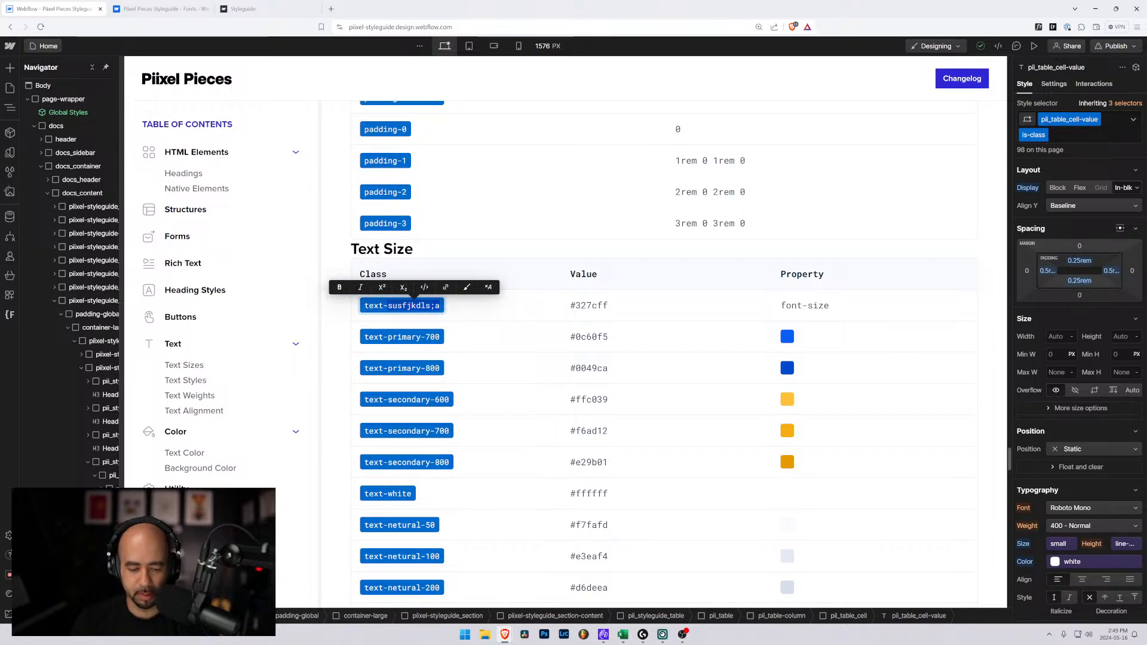
pyautogui.write('siz')
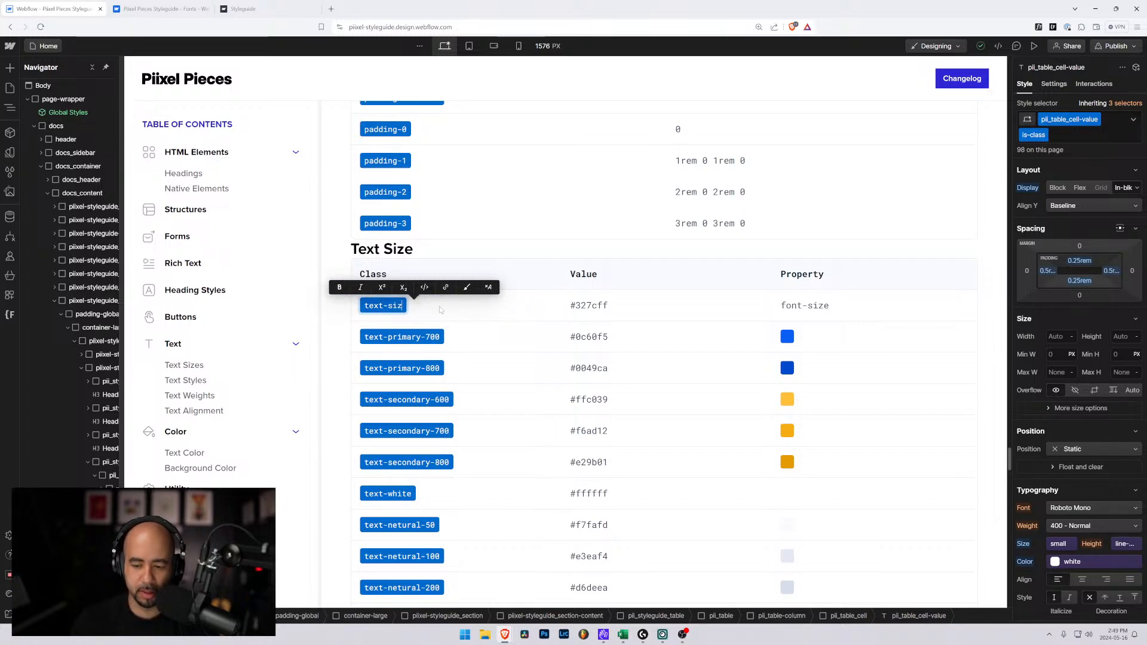
pyautogui.write('e')
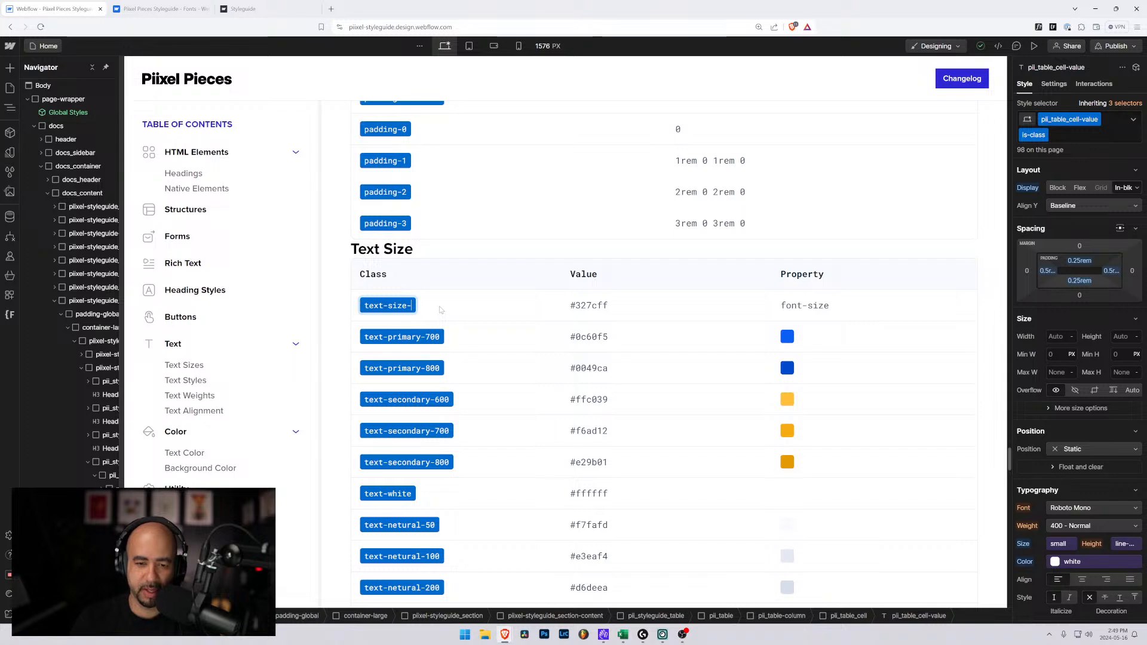
pyautogui.write('-0.75')
# Set the value in the Text Size table's first row to "0.75rem" and leave text editing
pyautogui.doubleClick(592, 305)
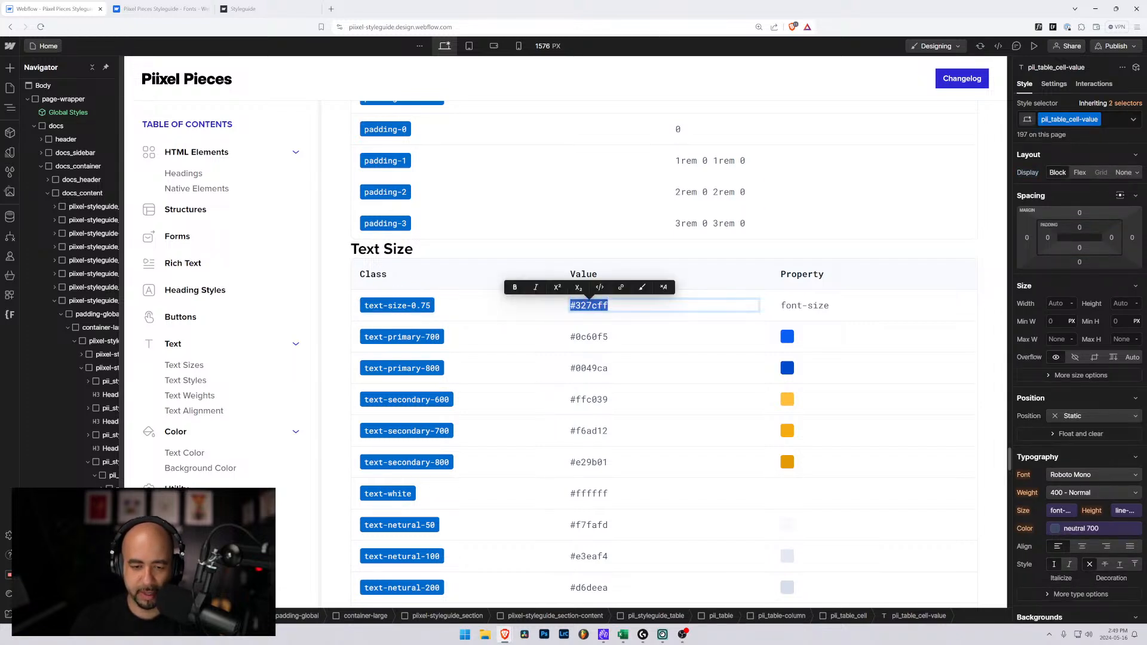
pyautogui.write('0.7')
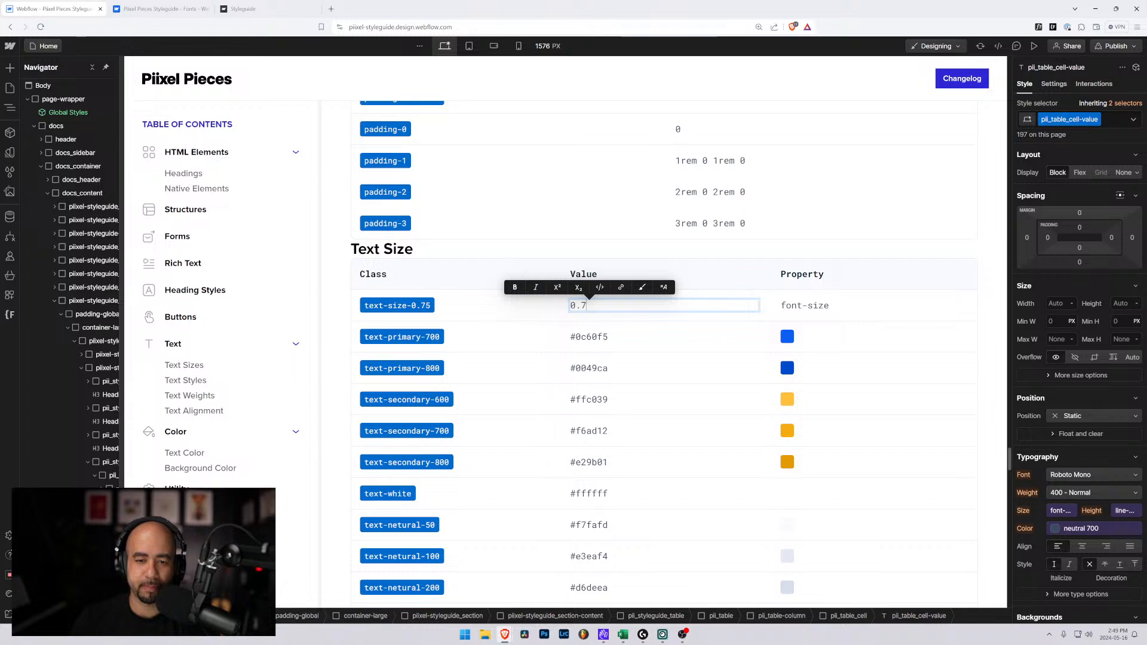
pyautogui.write('5rem')
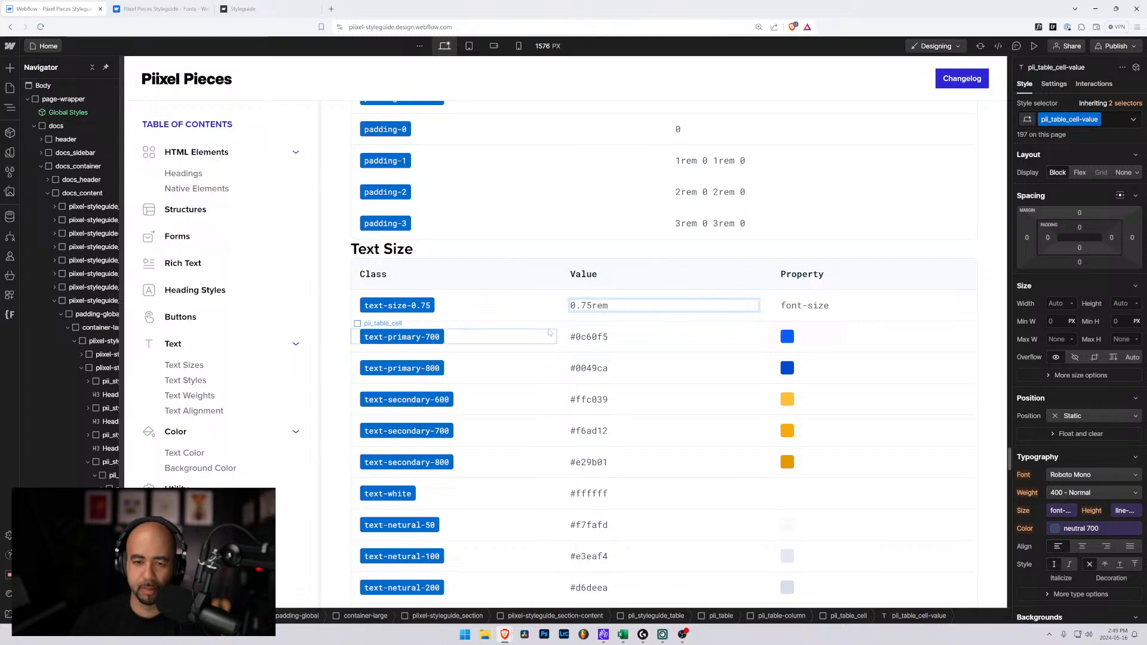
pyautogui.click(455, 312)
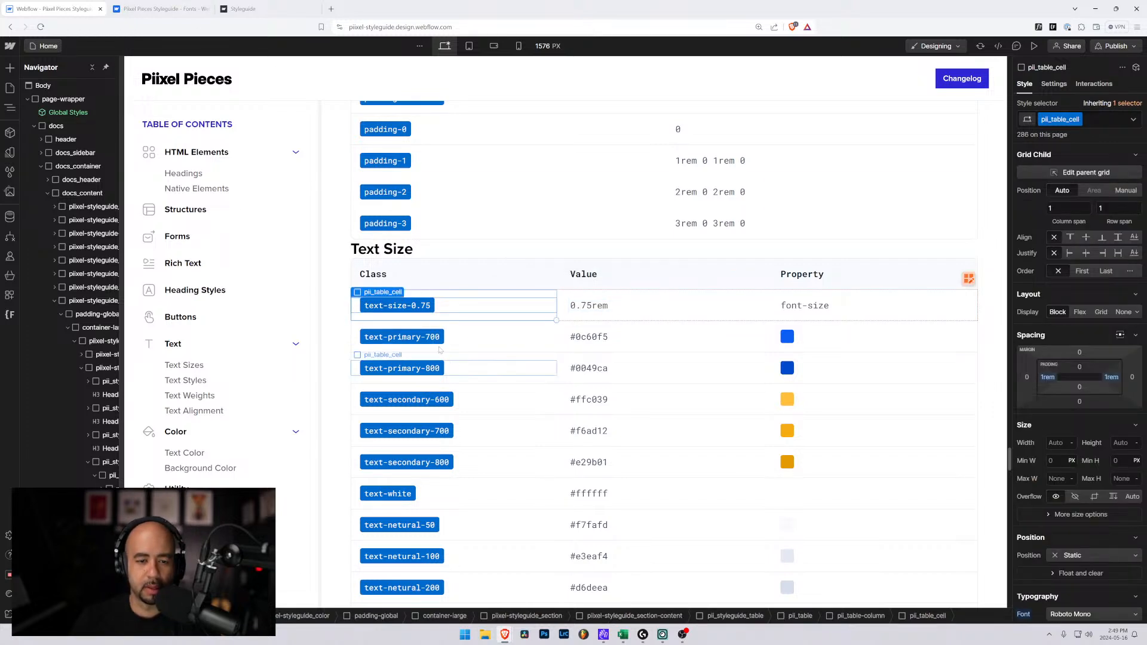
# Reuse the first row's class label in the Text Size table's second row, changing it to "text-size-0.875"
pyautogui.click(398, 305)
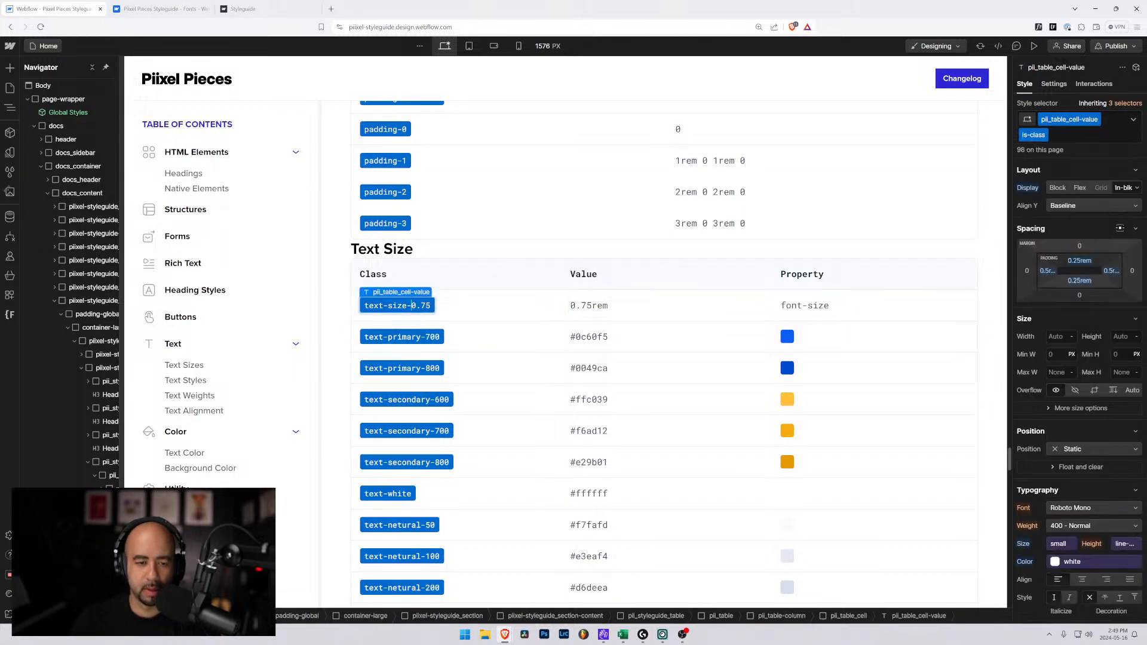
pyautogui.click(401, 338)
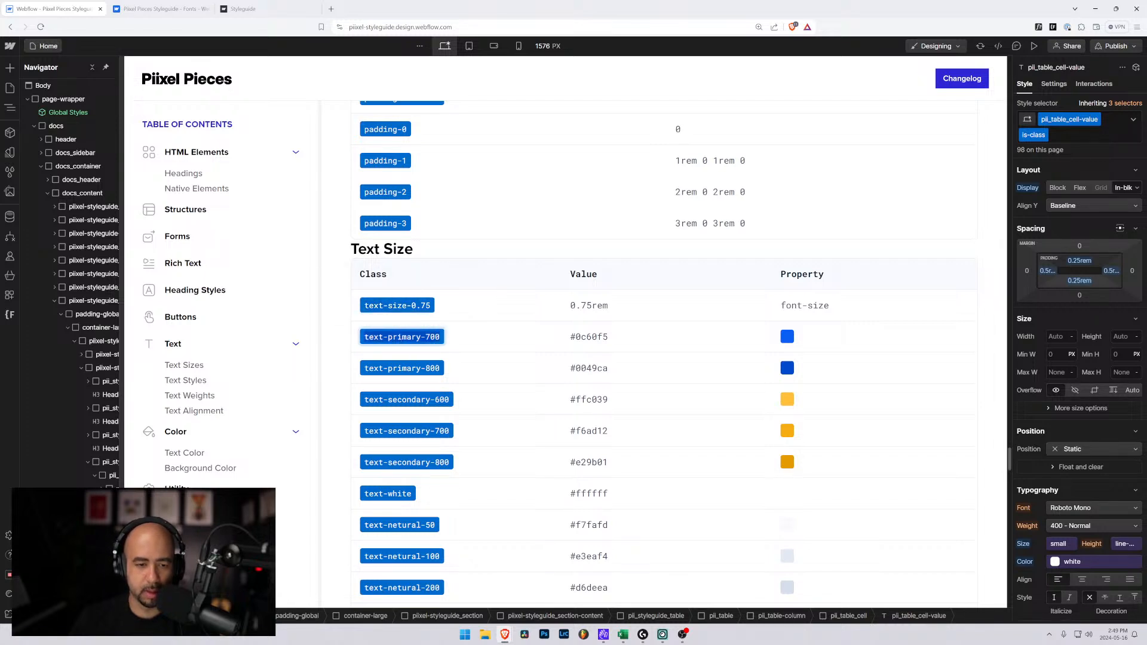
pyautogui.write('text-size-0.75')
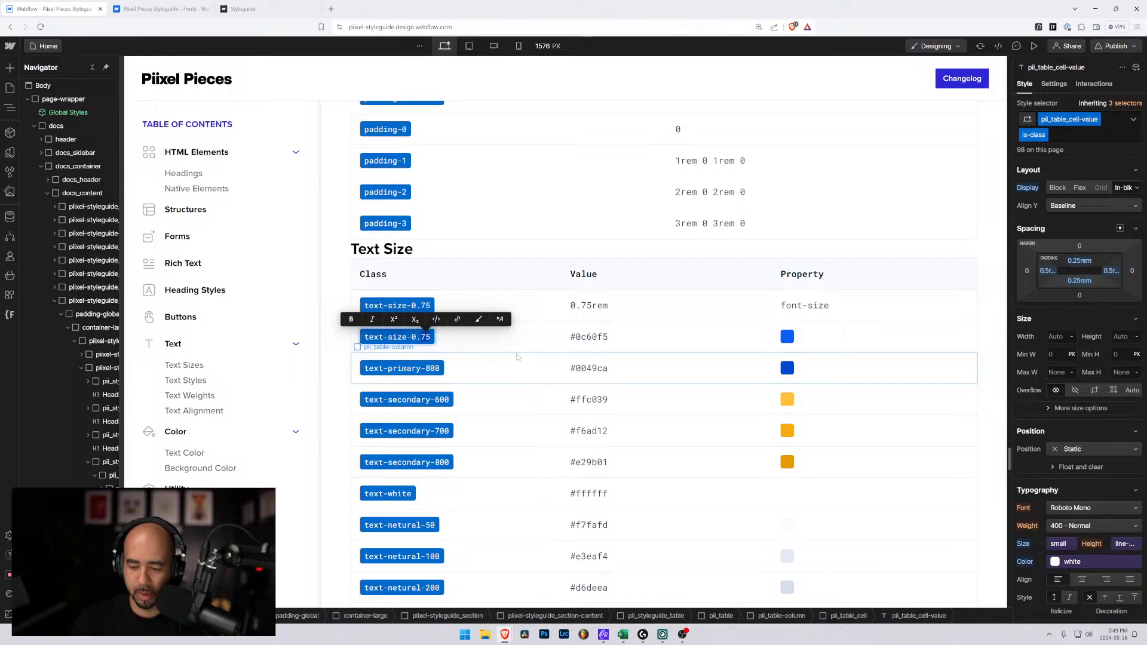
pyautogui.write('875')
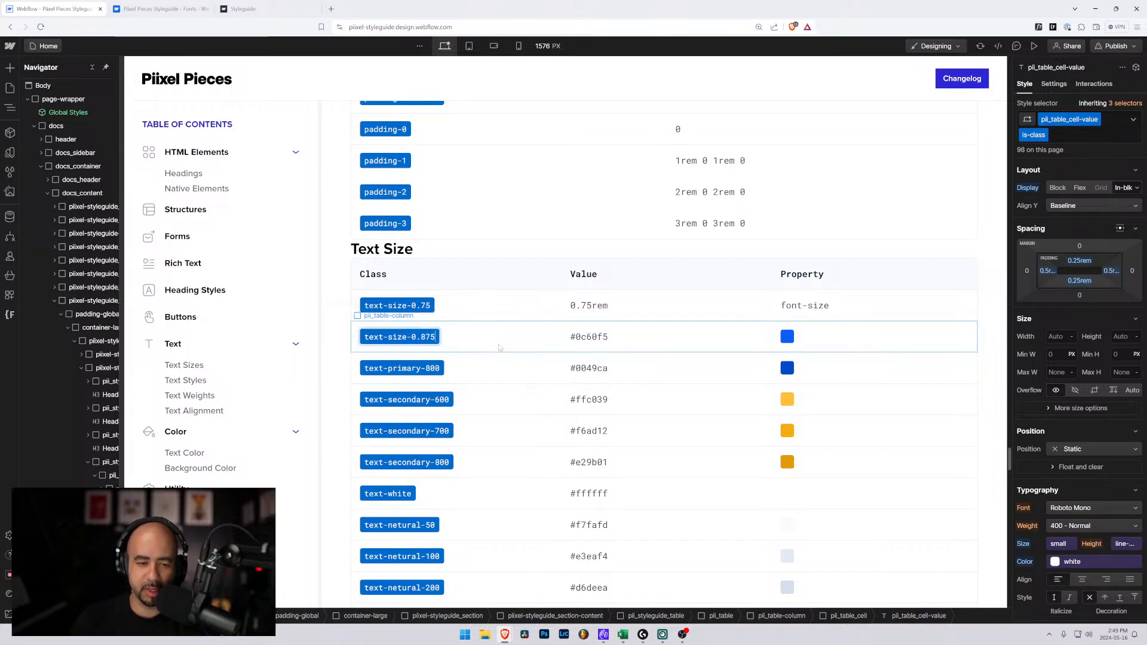
# Set the value in the Text Size table's second row to "0.875rem" and leave text editing
pyautogui.doubleClick(581, 338)
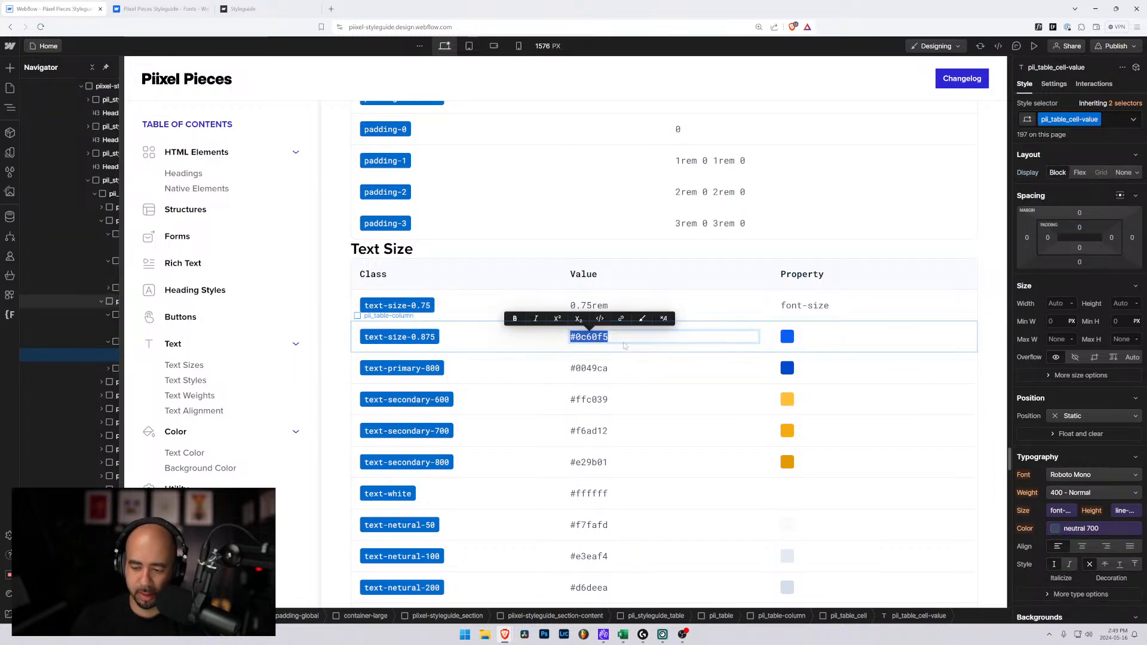
pyautogui.write('0.')
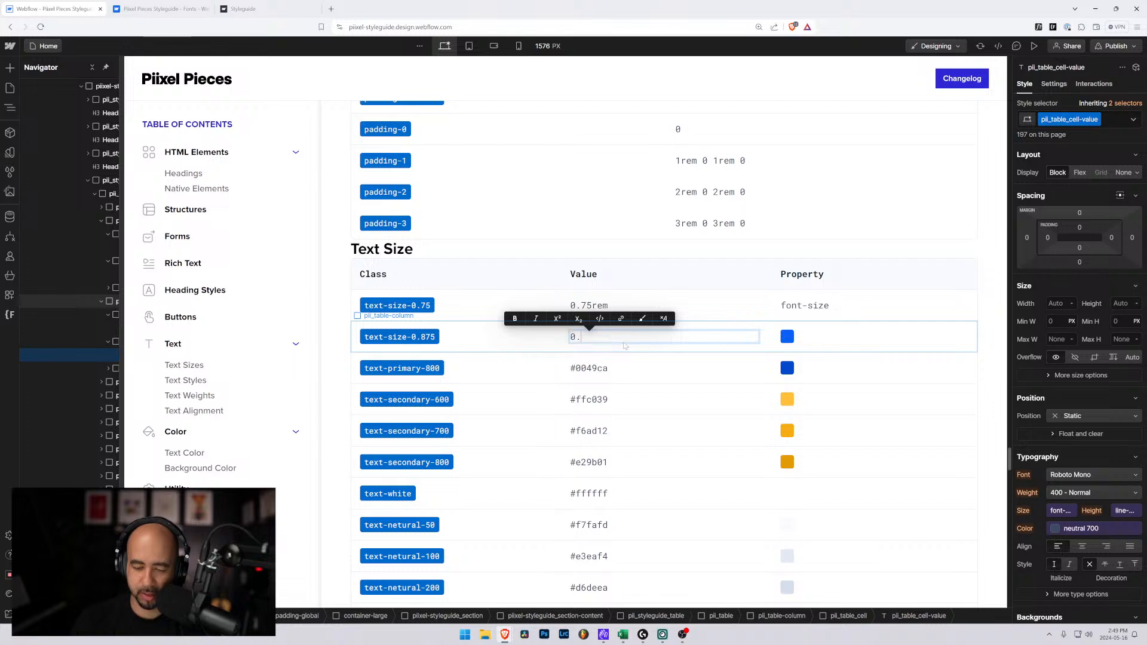
pyautogui.write('875')
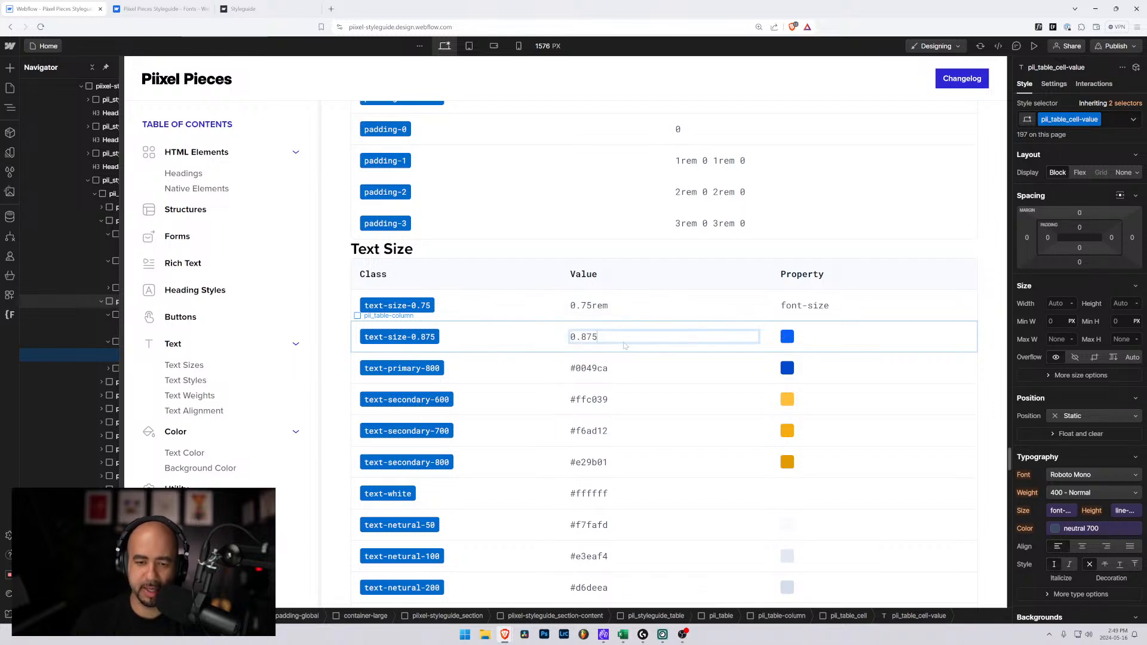
pyautogui.write('rem')
pyautogui.click(649, 307)
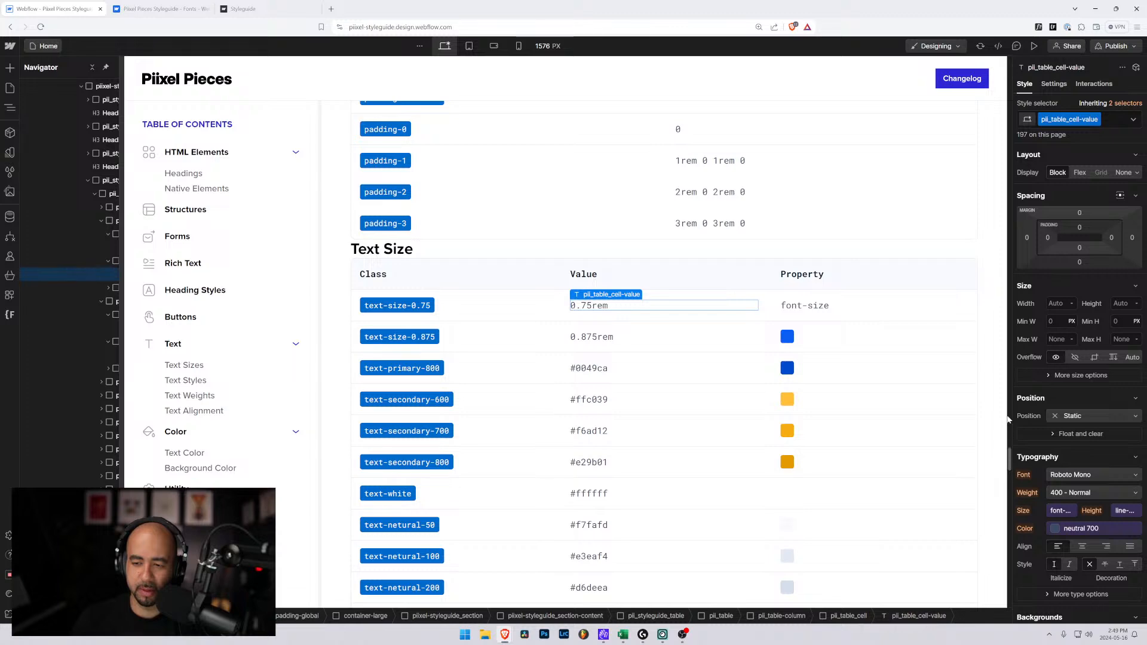
# Examine the default text sizing values and the Text Sizes samples from small to xlarge for their class names and rem sizes
pyautogui.moveTo(1009, 449); pyautogui.dragTo(997, 291)
pyautogui.scroll(-3, 996, 293)
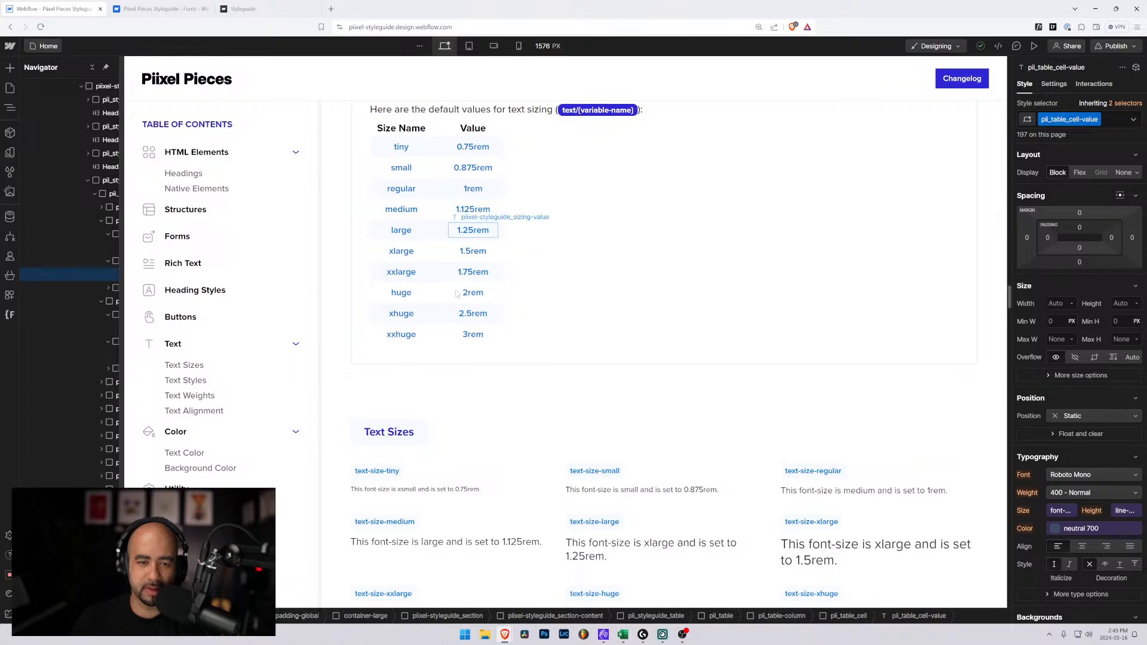
pyautogui.scroll(-2, 456, 332)
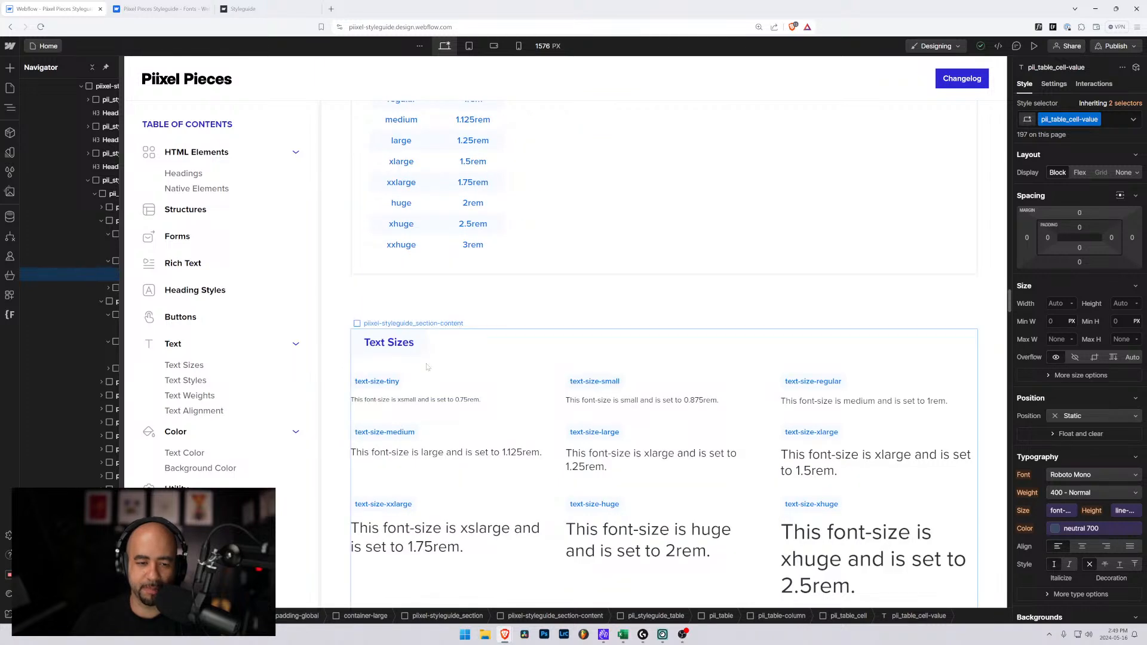
pyautogui.click(604, 401)
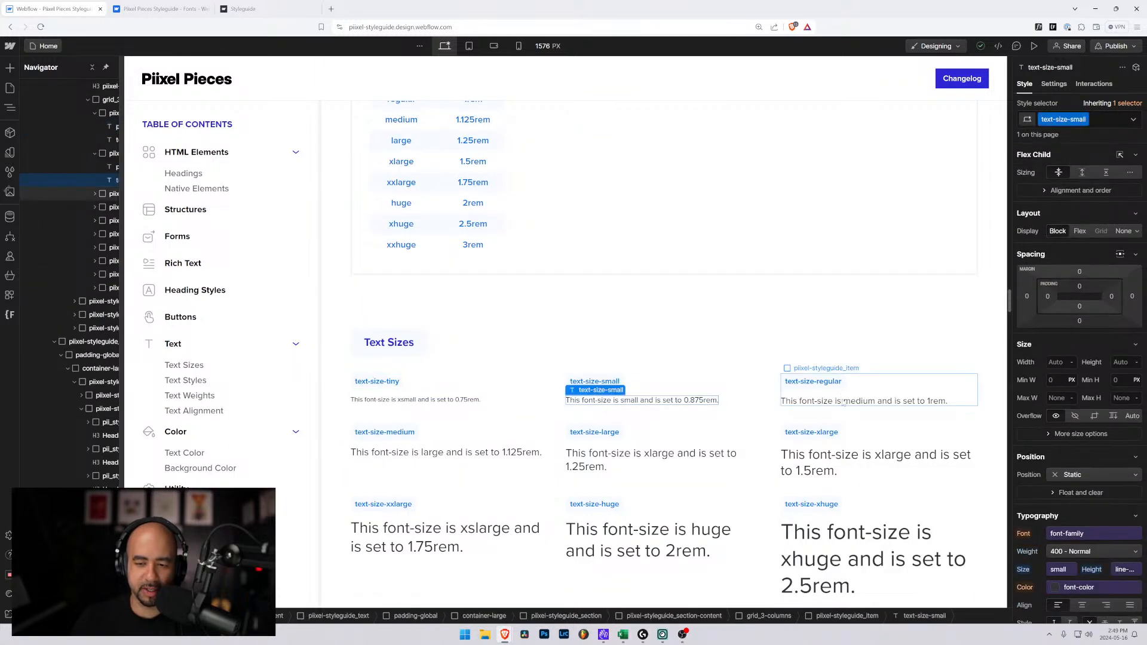
pyautogui.click(834, 400)
pyautogui.click(824, 463)
pyautogui.click(638, 470)
pyautogui.click(468, 467)
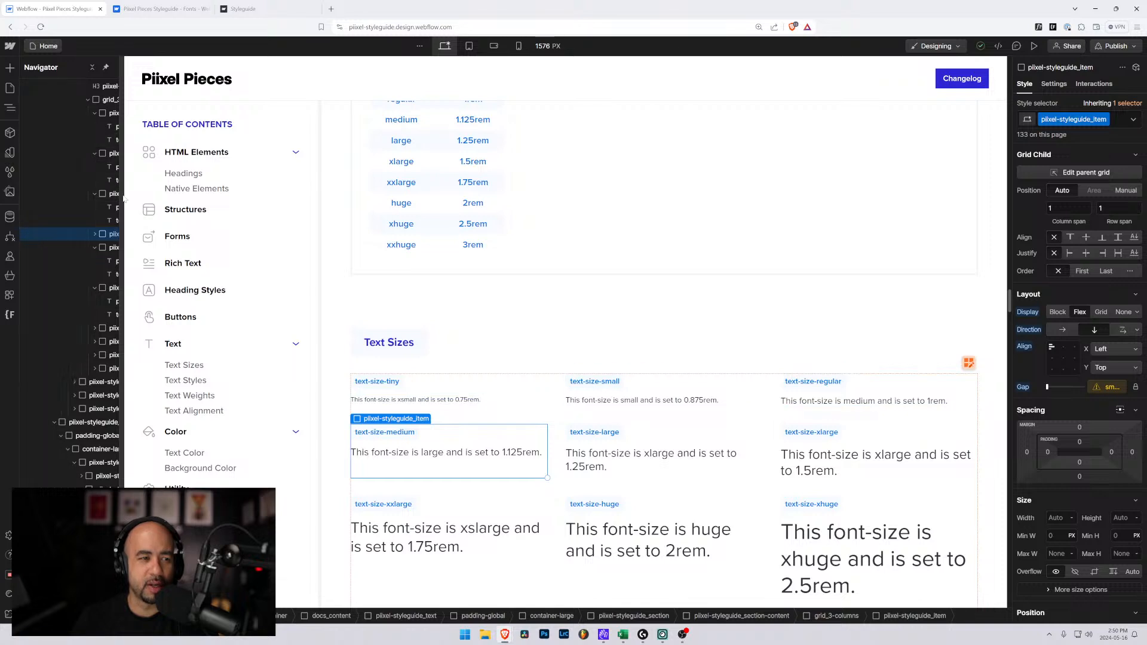
# Widen the Navigator so the nested style guide element names can be read
pyautogui.scroll(5, 116, 221)
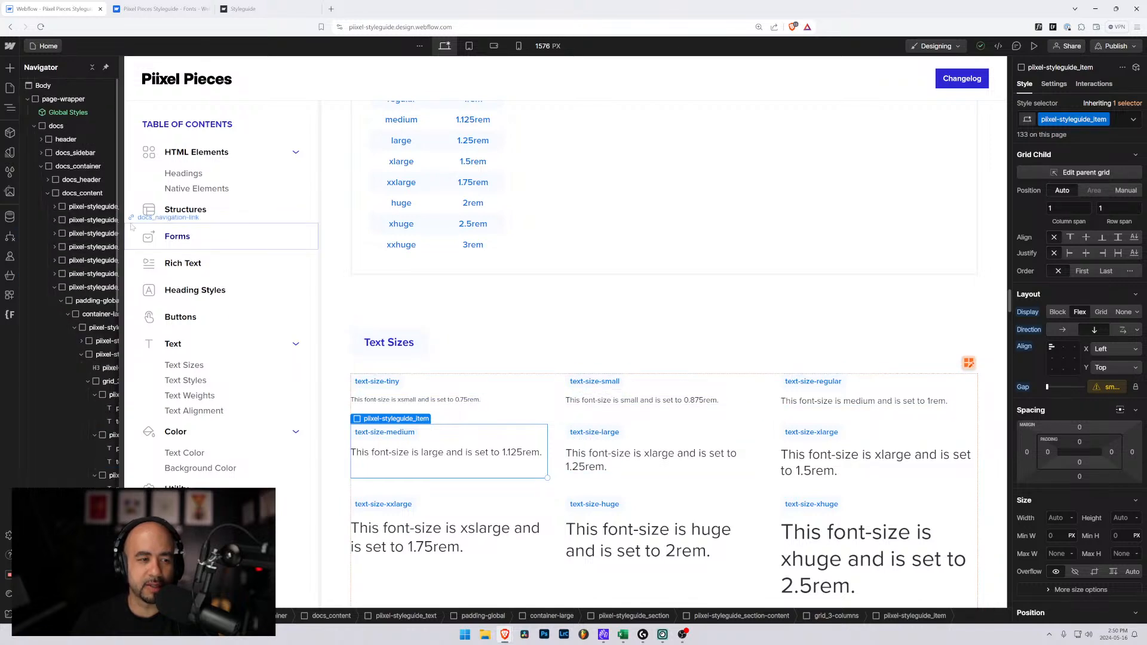
pyautogui.moveTo(116, 221); pyautogui.dragTo(178, 221)
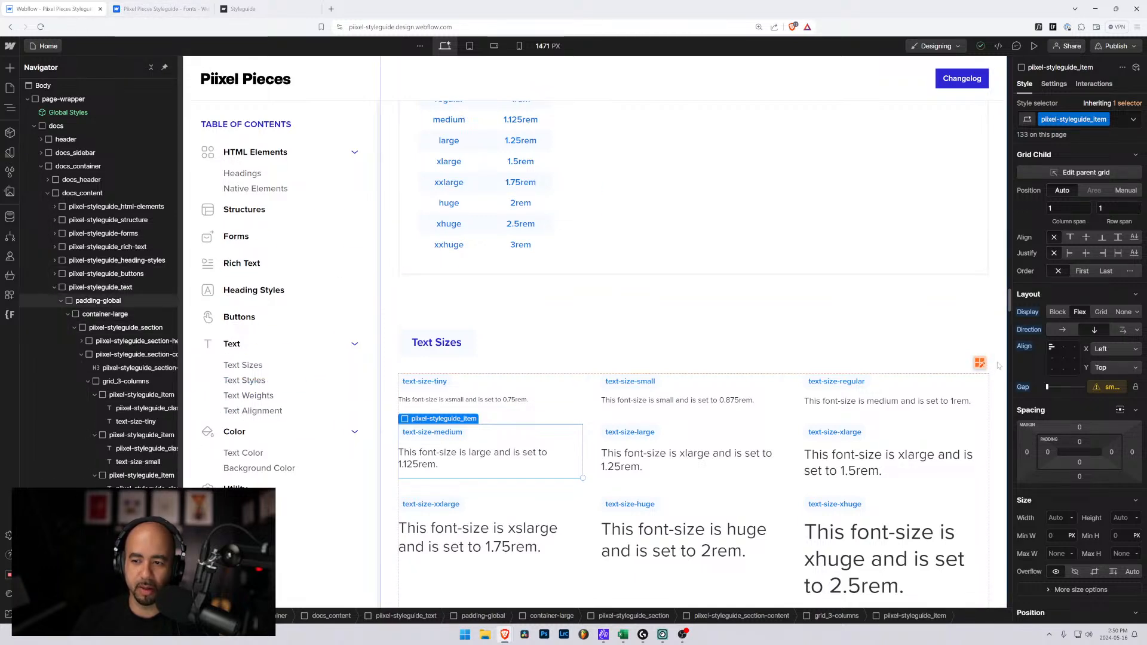
# Change the Text Size table's third-row class label to "text-size-1.0" and set that row's value to "1rem"
pyautogui.moveTo(1010, 305); pyautogui.dragTo(1005, 470)
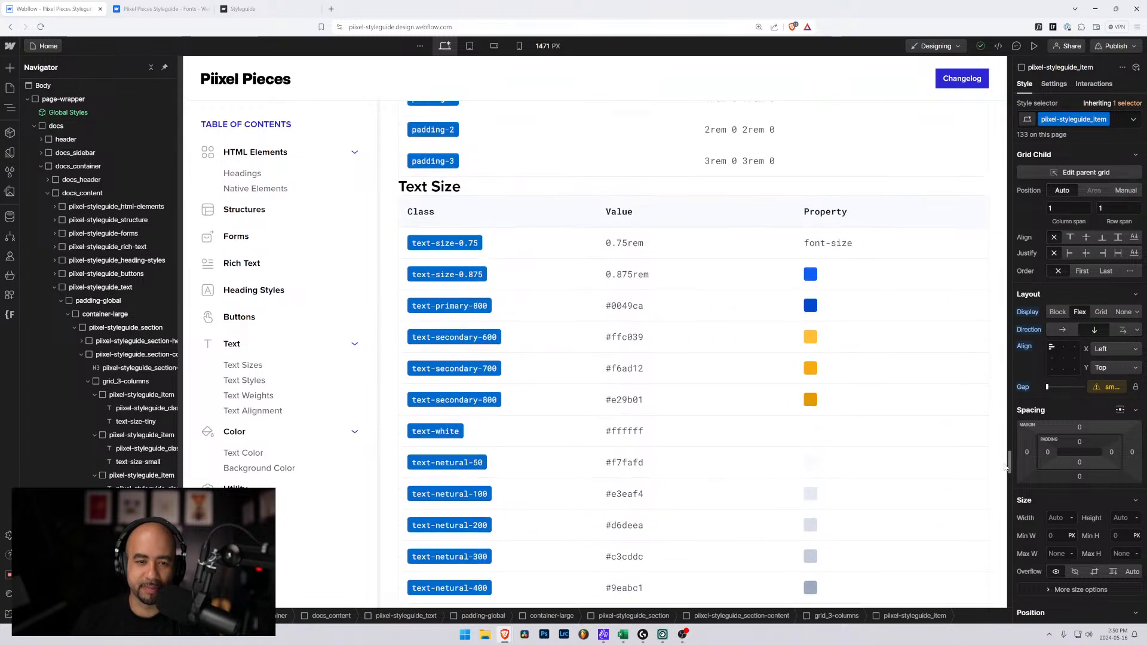
pyautogui.click(449, 305)
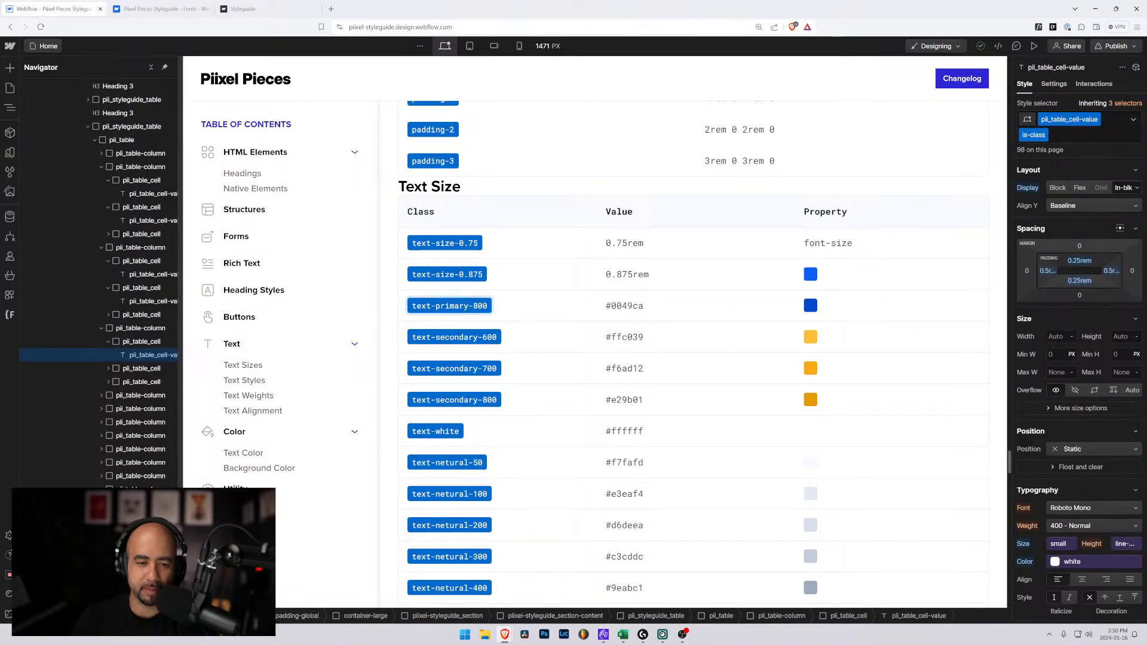
pyautogui.doubleClick(488, 306)
pyautogui.write('text-s')
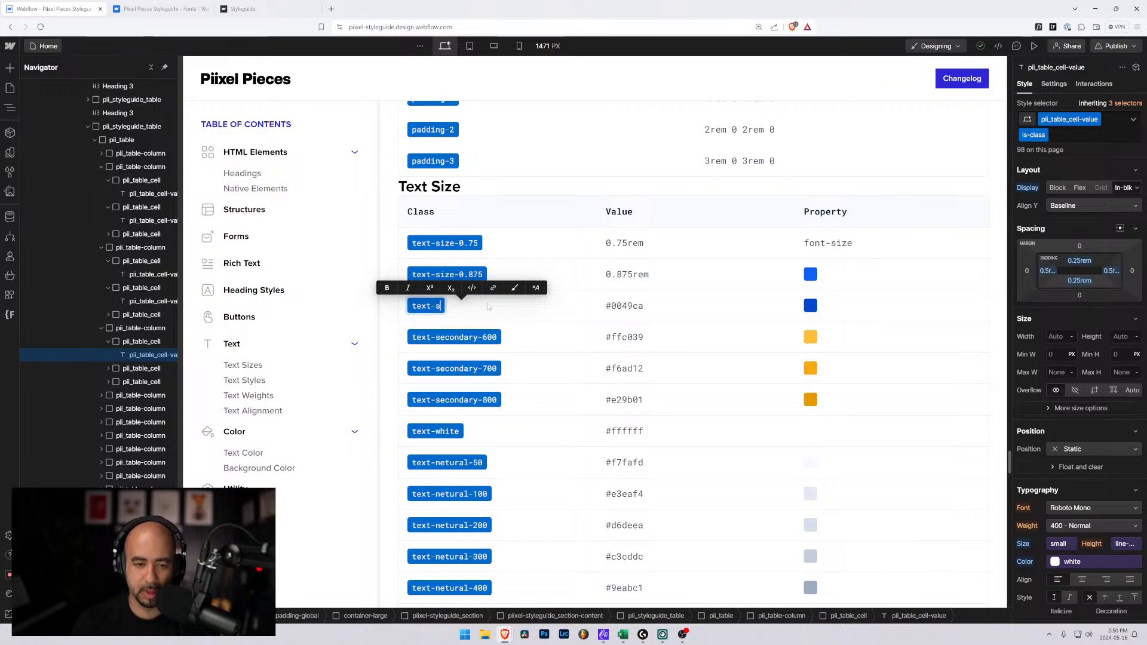
pyautogui.write('ize-1')
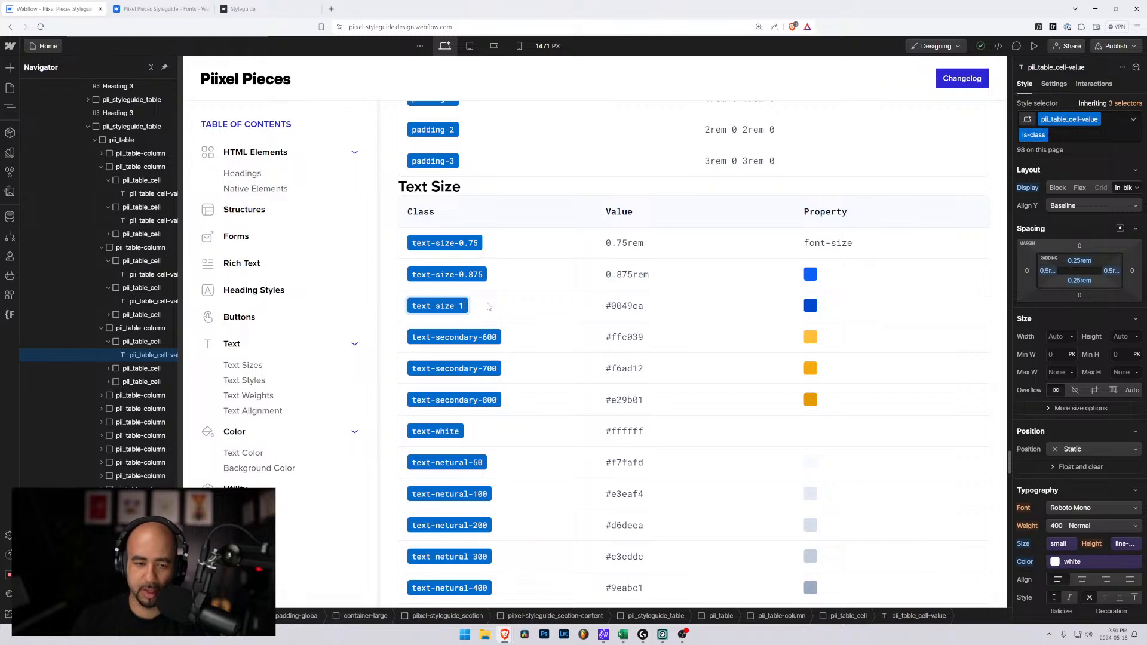
pyautogui.write('.0')
pyautogui.press('Tab')
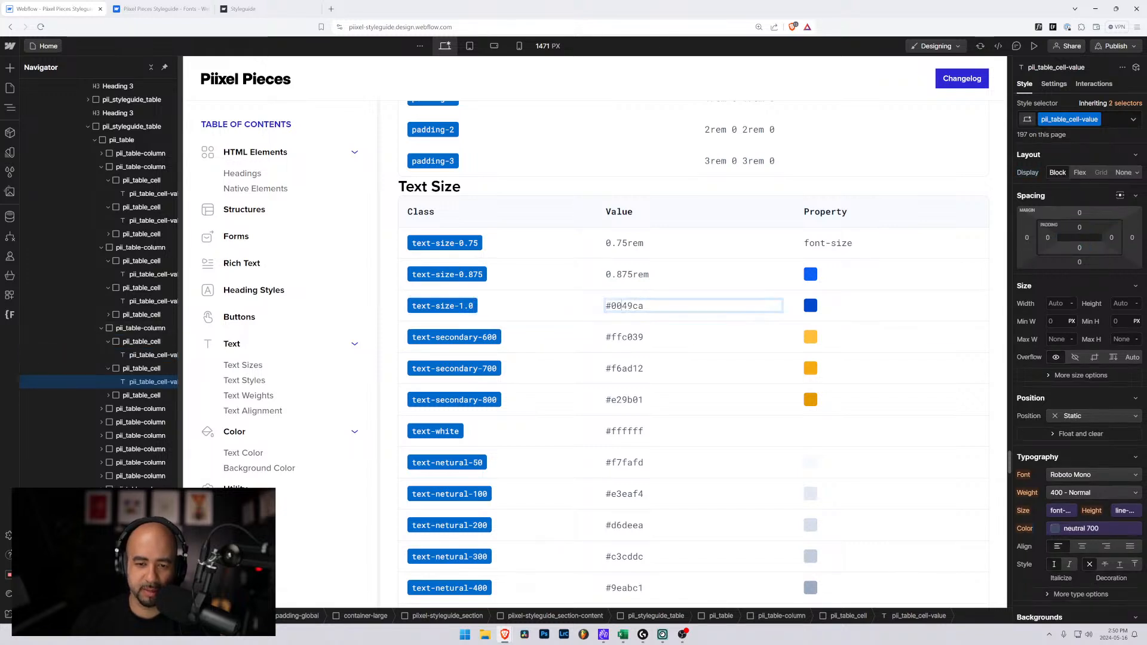
pyautogui.write('1rem')
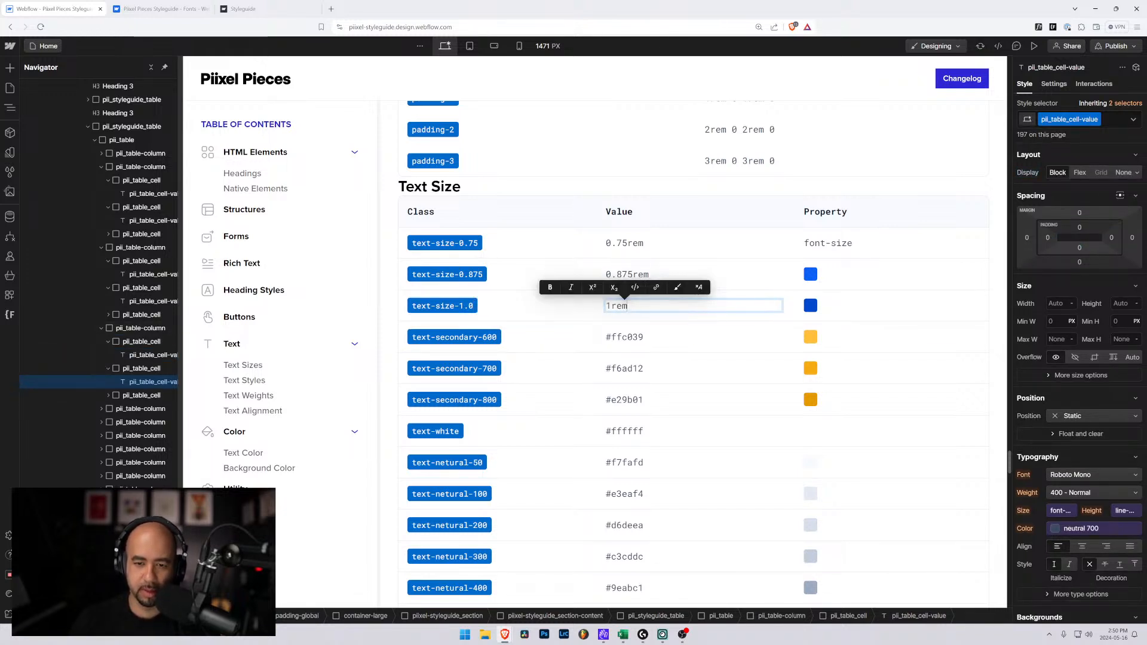
pyautogui.press('Escape')
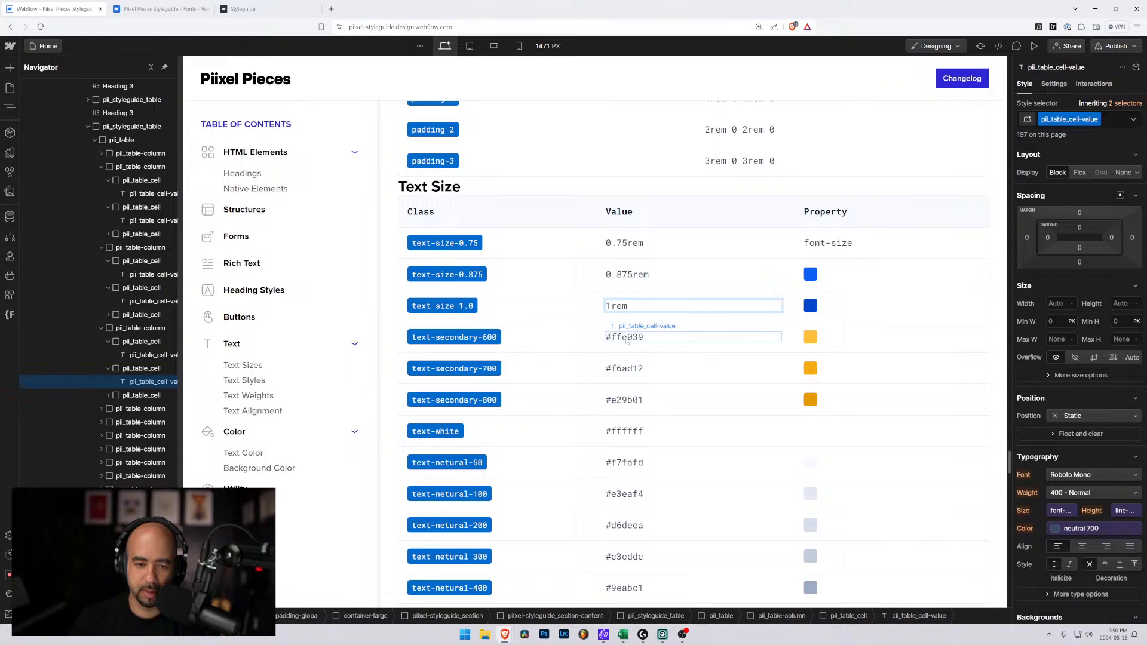
# Change the Text Size table's fourth-row class label to "text-size-1.125" and set that row's value to "1.125rem"
pyautogui.click(626, 338)
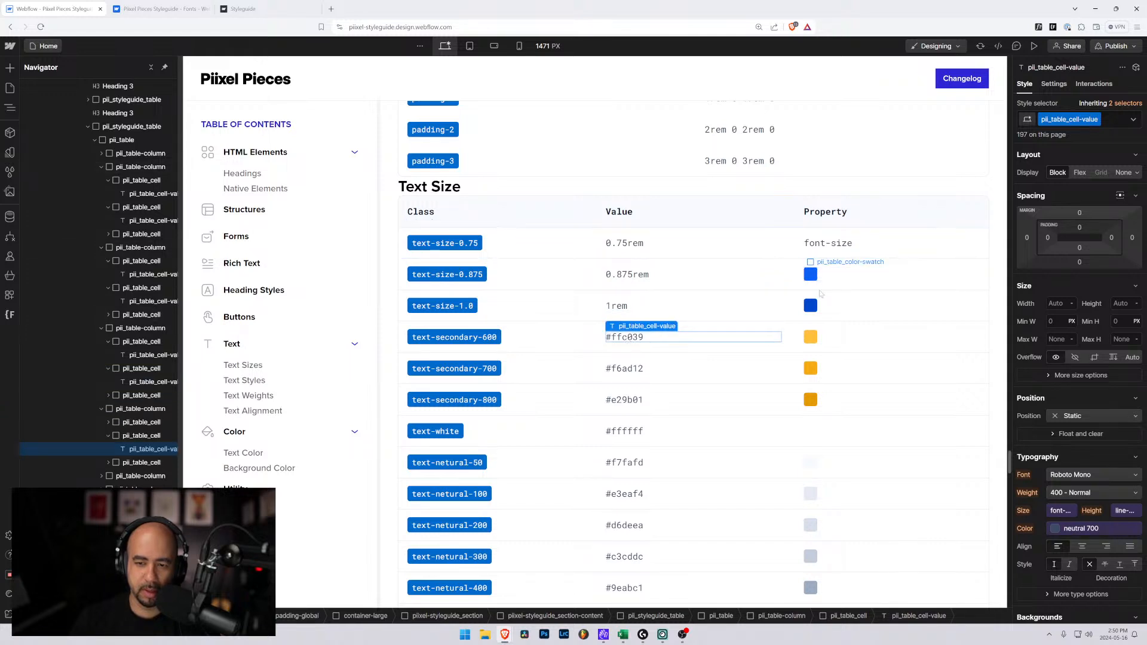
pyautogui.click(489, 338)
pyautogui.doubleClick(490, 339)
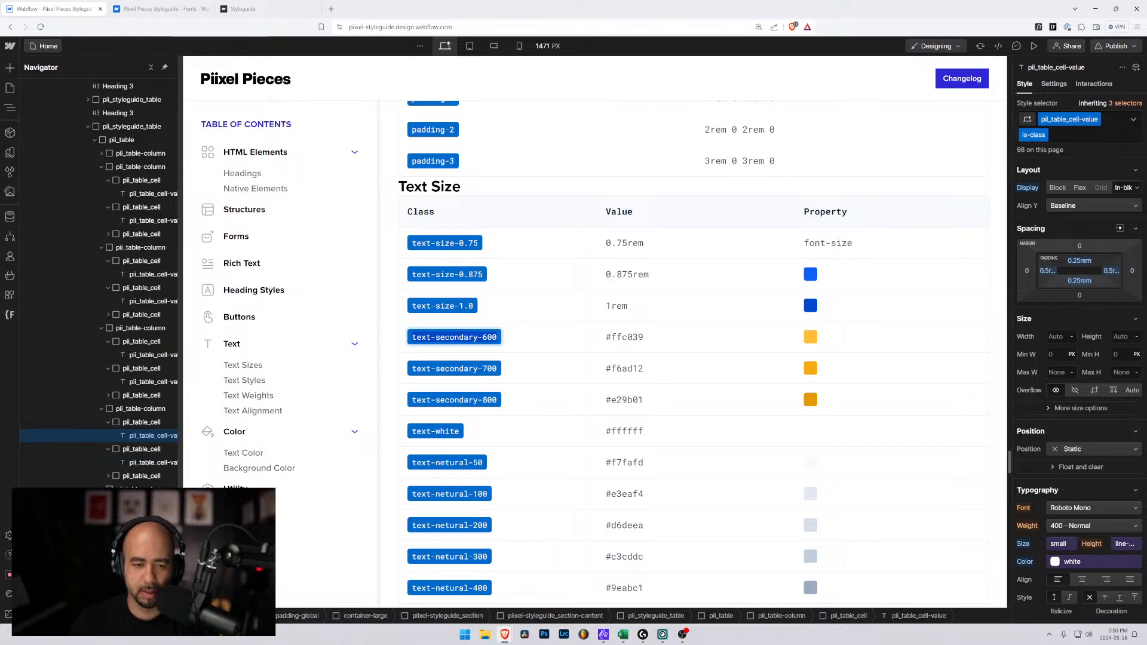
pyautogui.write('text')
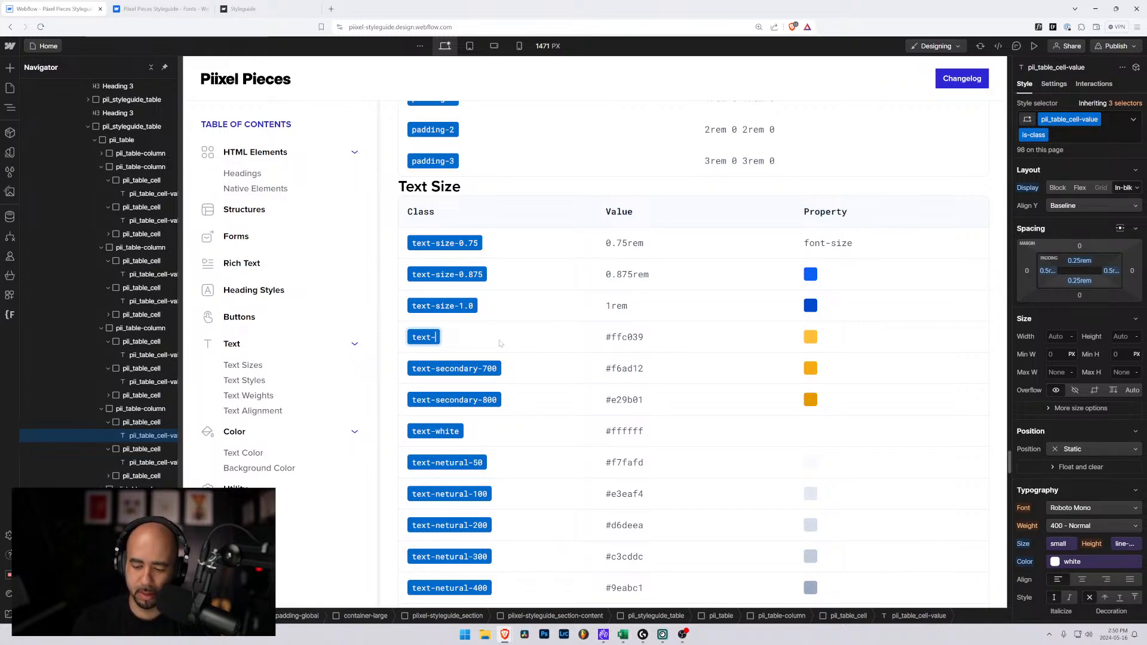
pyautogui.write('-size')
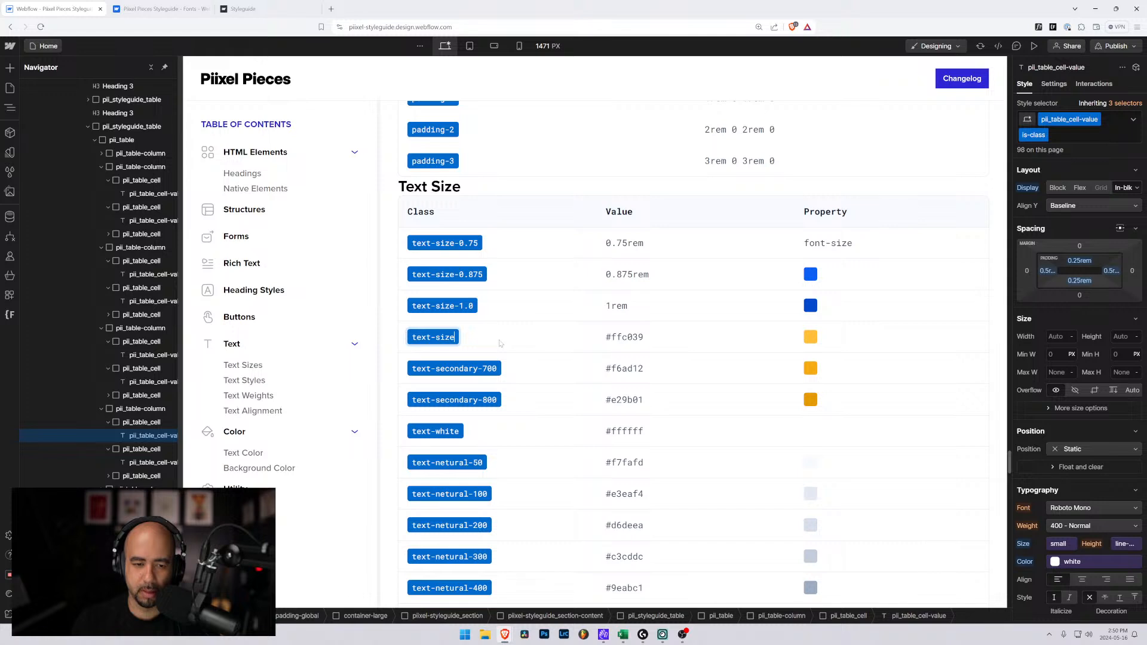
pyautogui.write('-1.125')
pyautogui.doubleClick(622, 337)
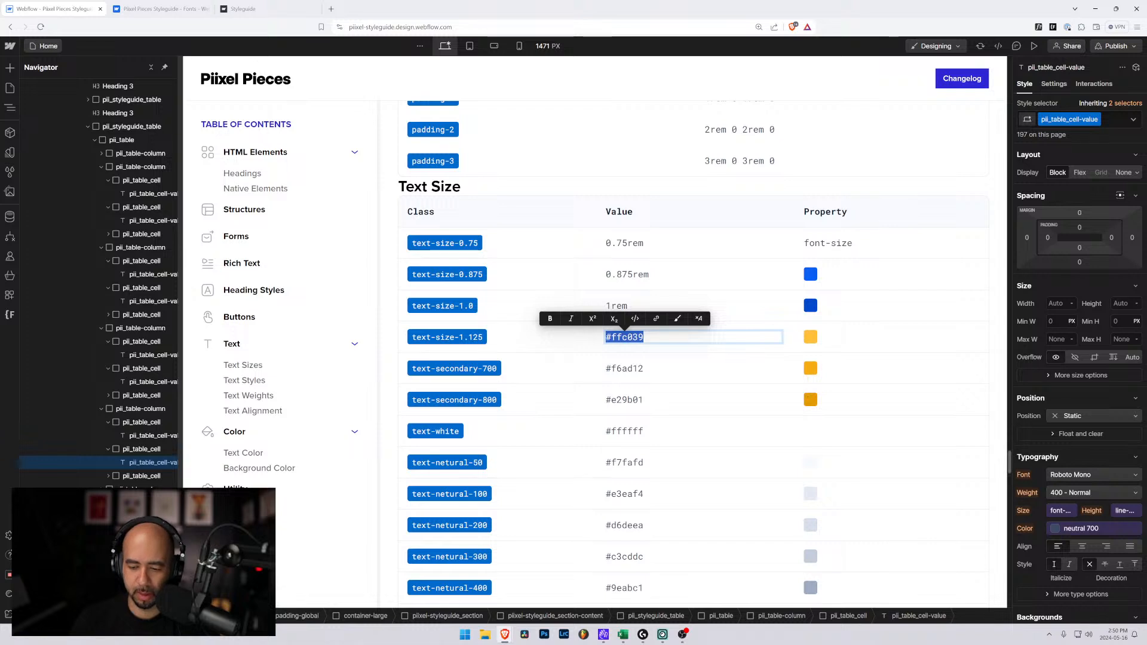
pyautogui.write('1.')
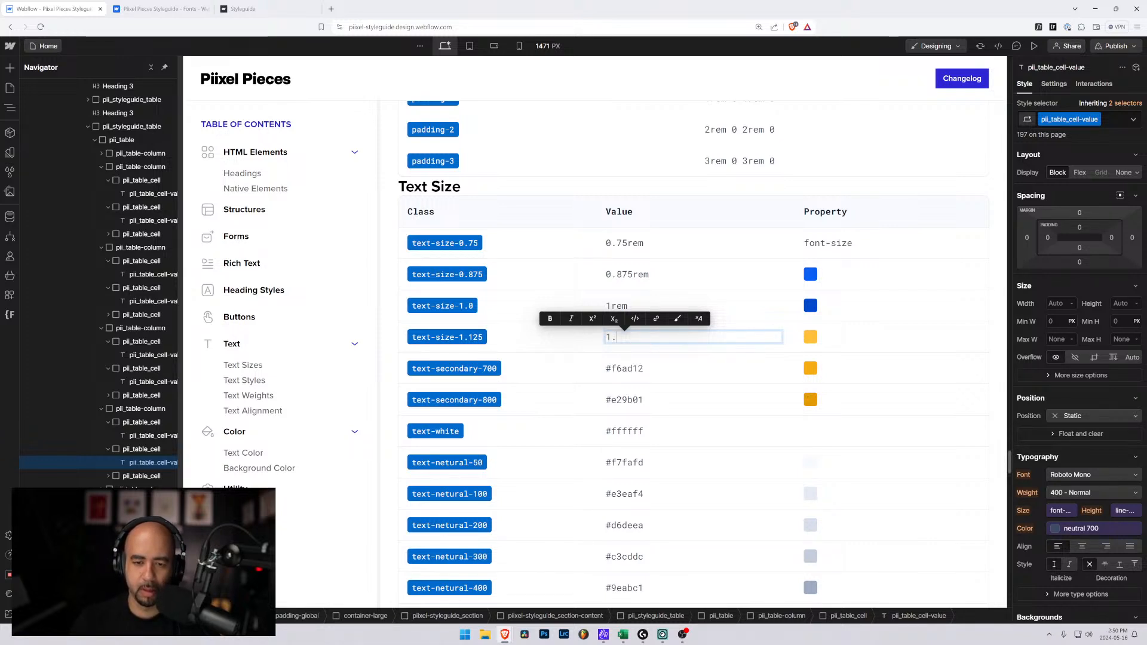
pyautogui.write('125rem')
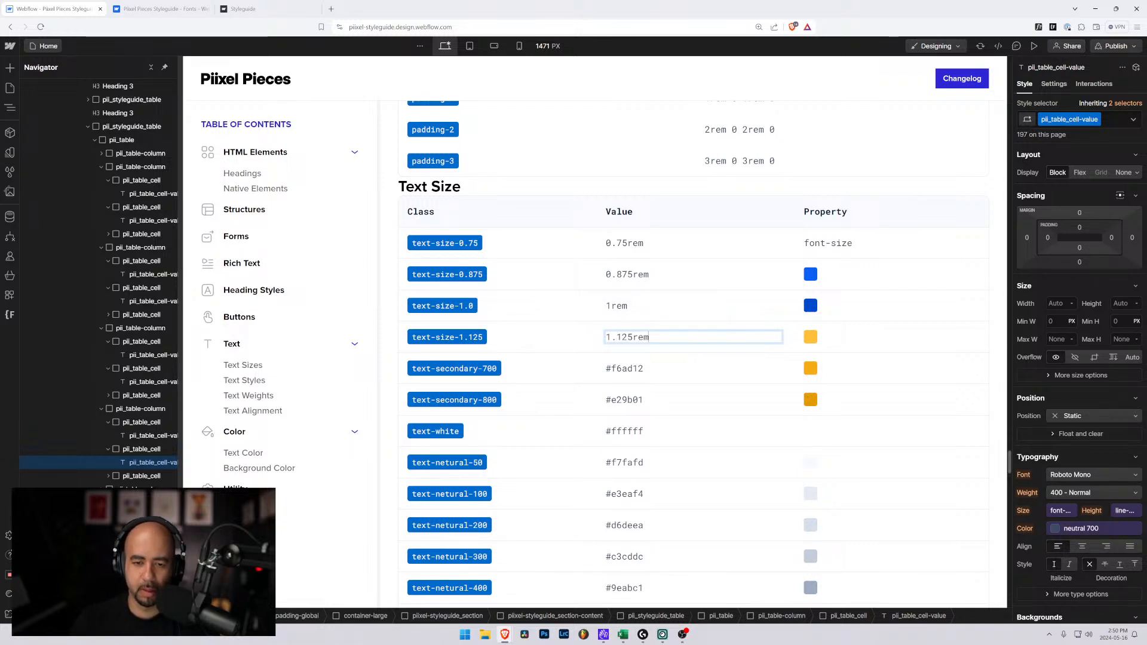
pyautogui.click(617, 307)
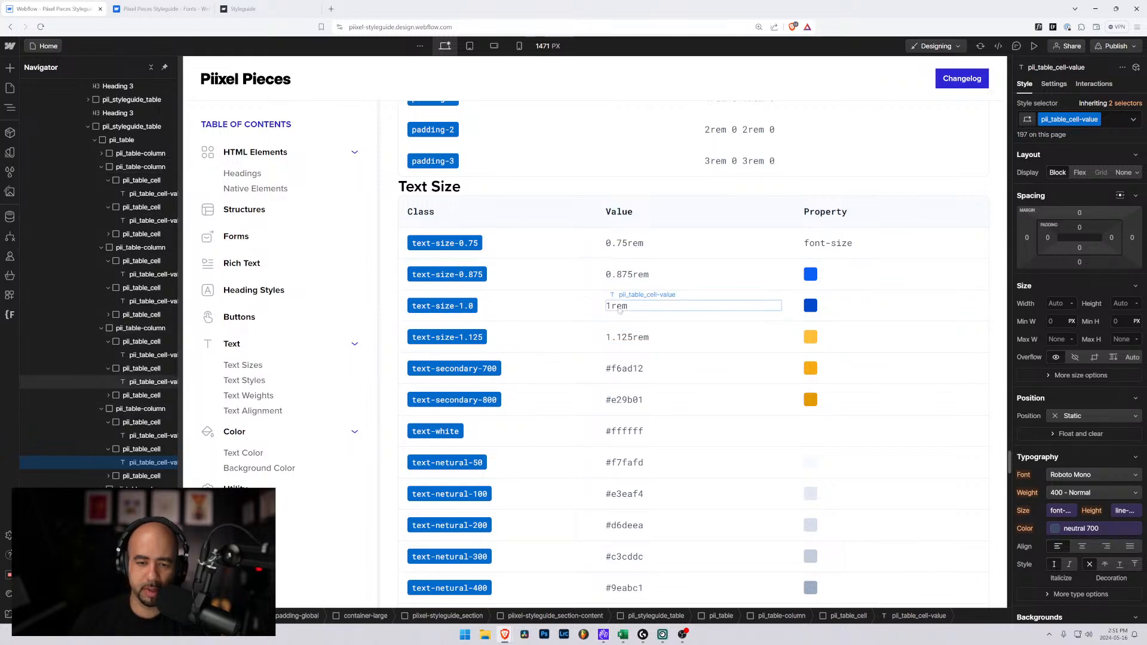
pyautogui.doubleClick(608, 306)
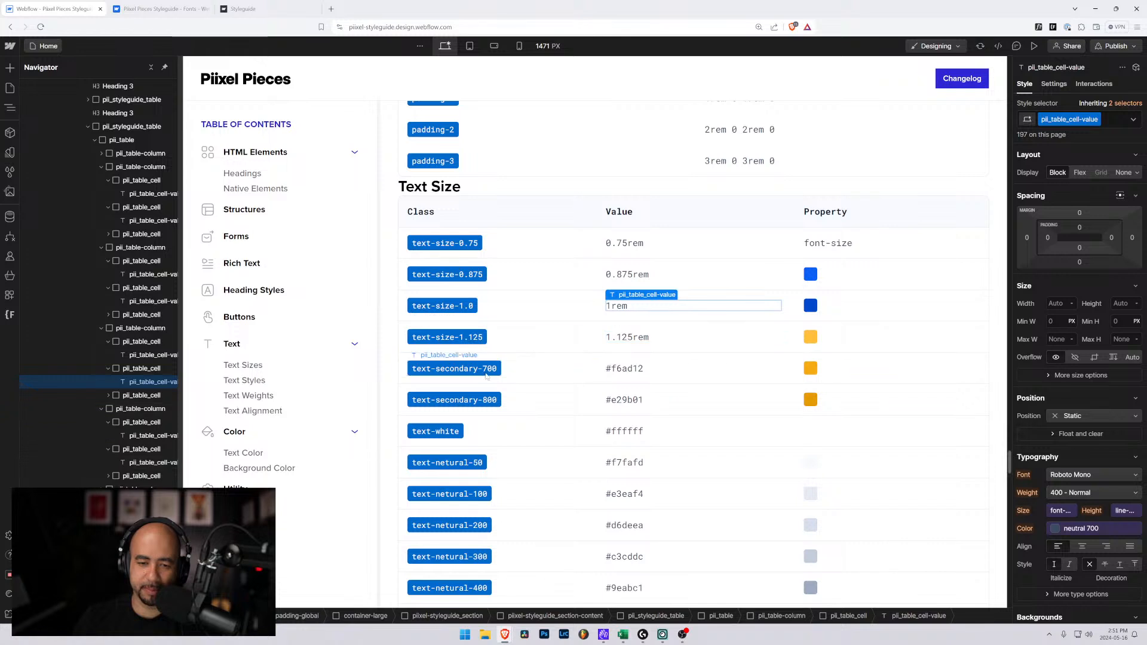
# Change the Text Size table's fifth-row class label to "text-size-1.25" and set that row's value to "1.25rem"
pyautogui.click(485, 375)
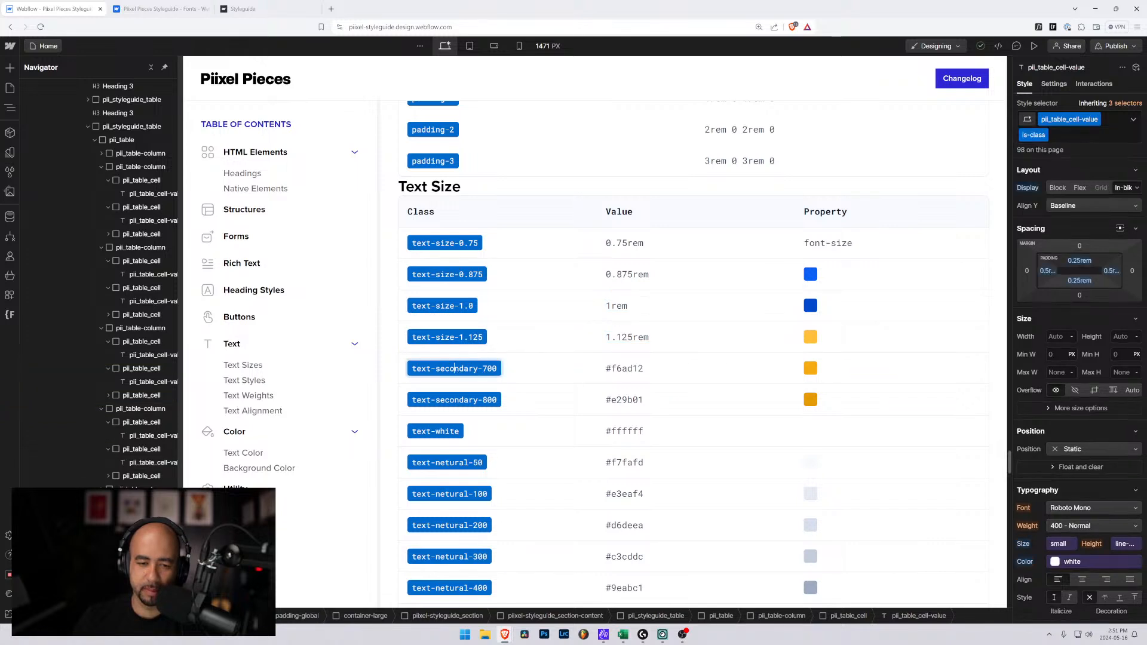
pyautogui.doubleClick(485, 368)
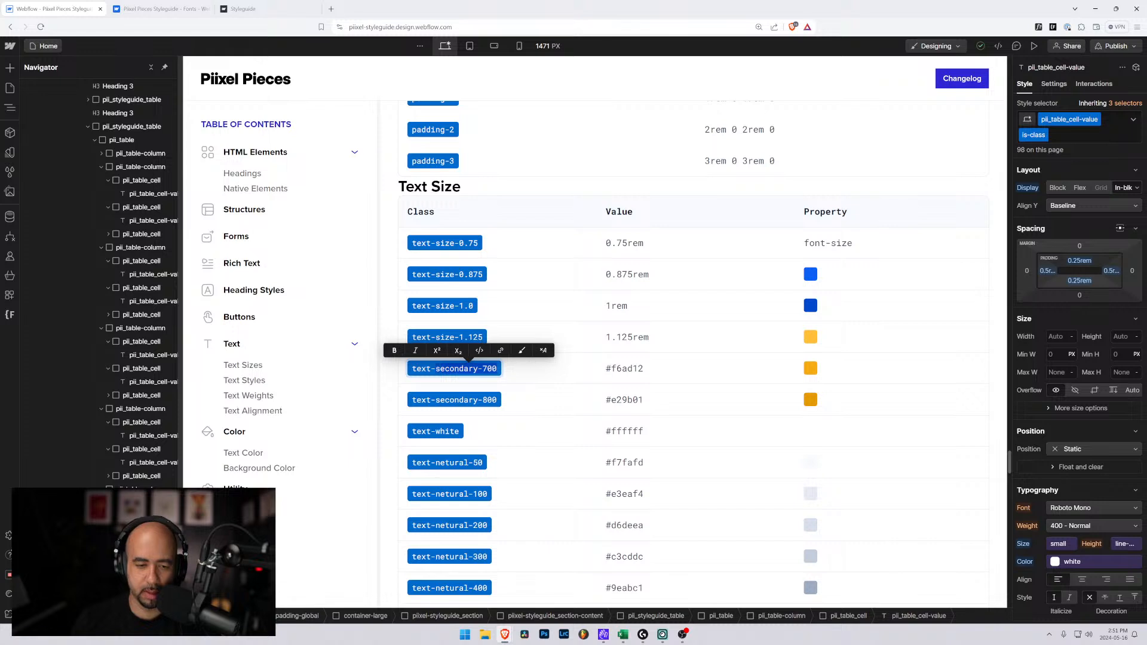
pyautogui.write('si')
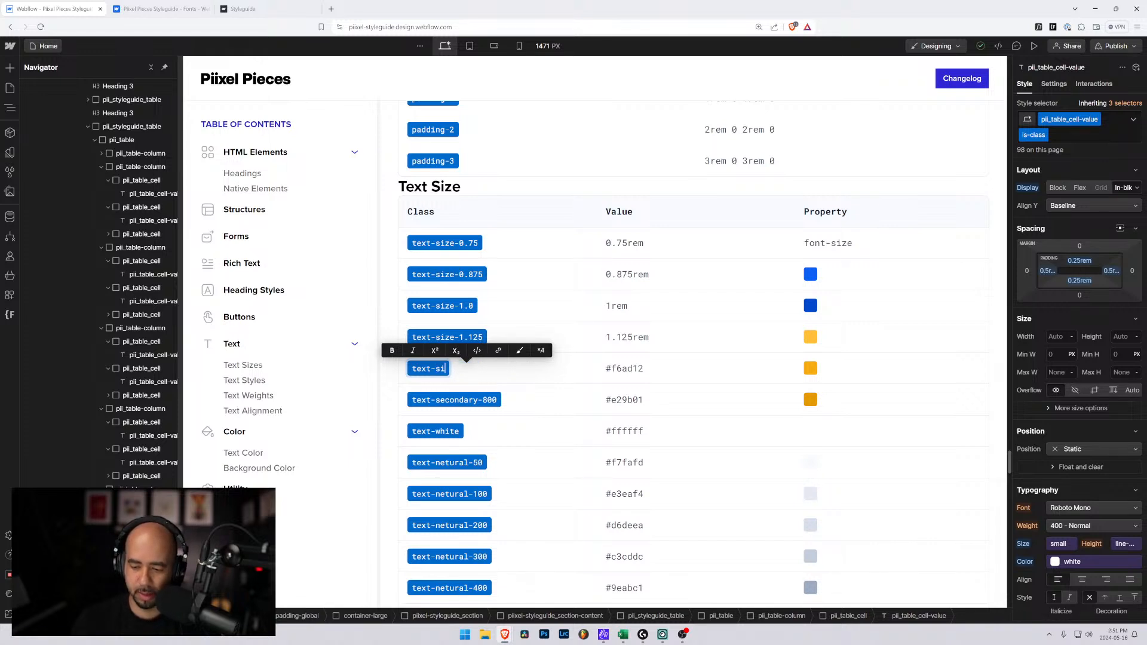
pyautogui.write('ze-')
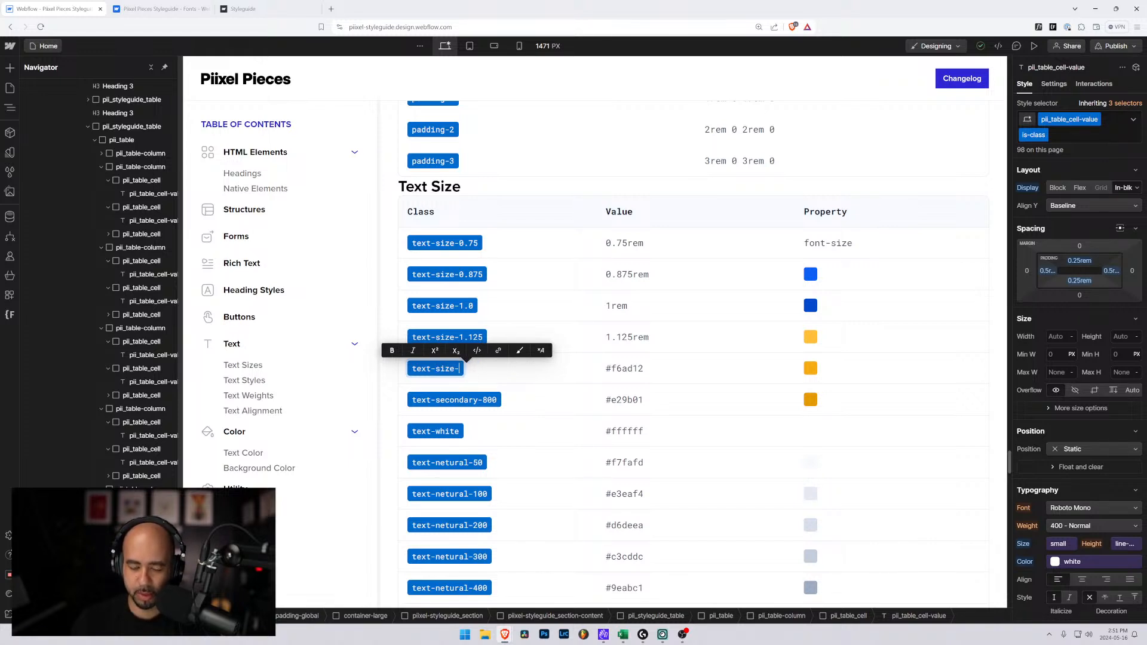
pyautogui.write('1.25')
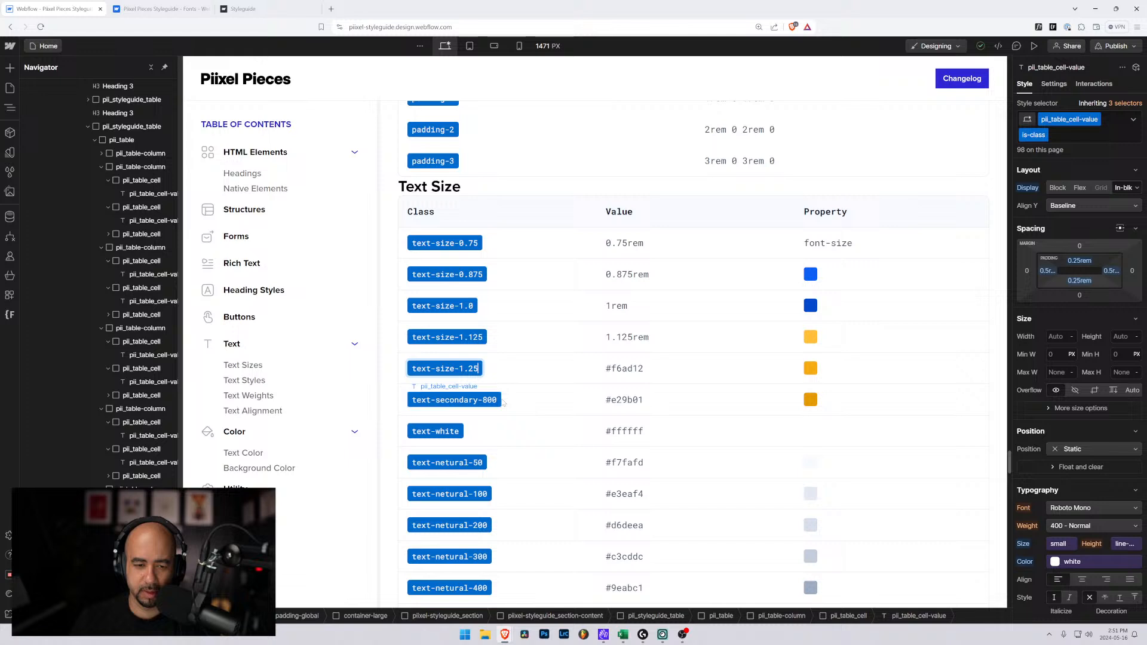
pyautogui.doubleClick(624, 365)
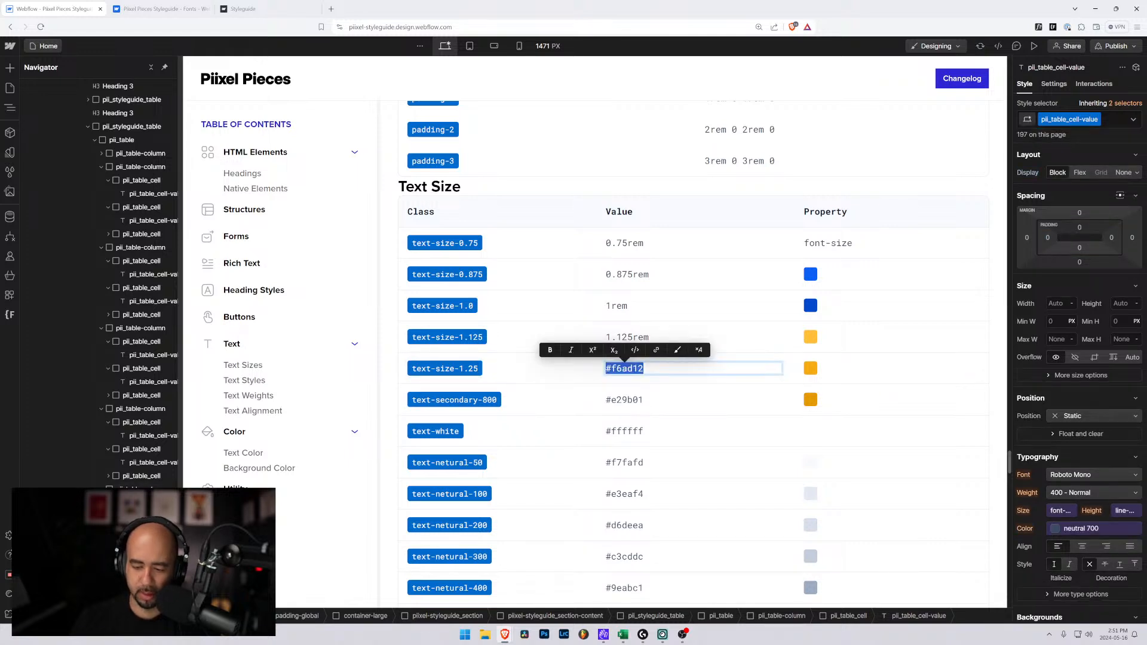
pyautogui.write('1.2')
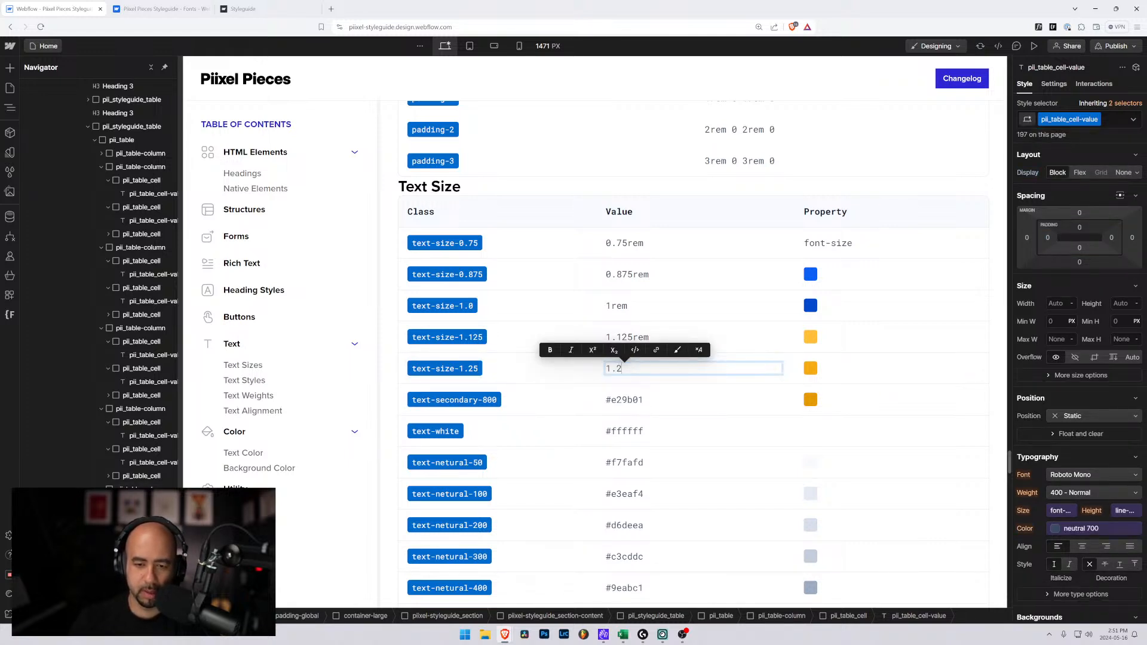
pyautogui.write('5rem')
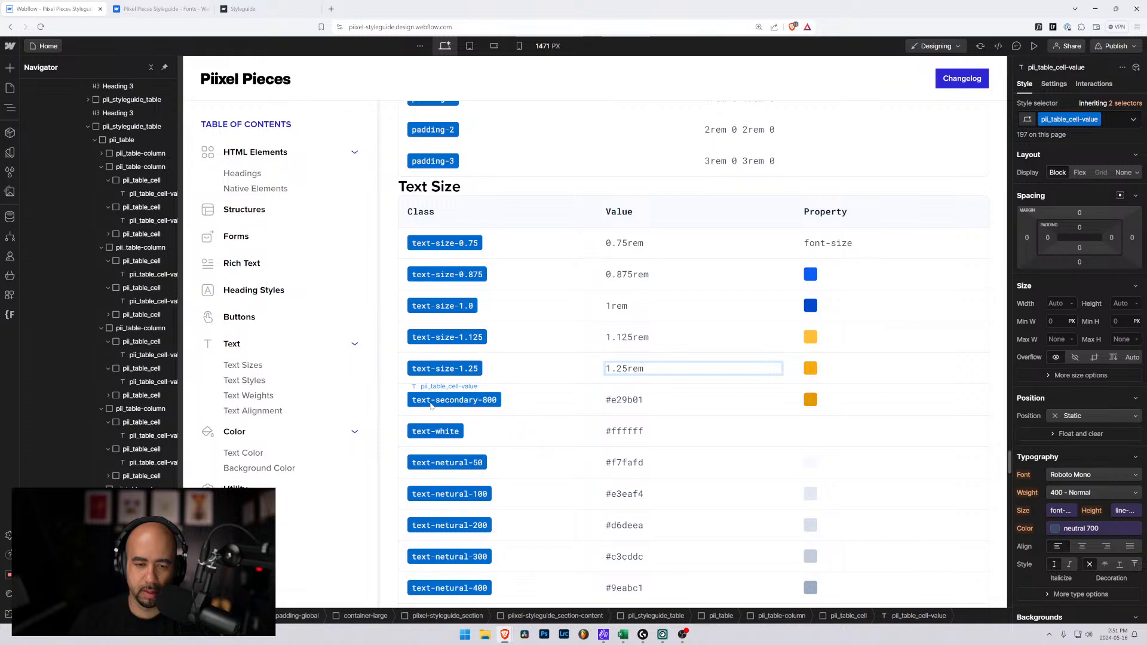
# Change the Text Size table's sixth-row class label to "text-size-1.5", set its value to "1.5rem" and leave text editing
pyautogui.click(418, 402)
pyautogui.doubleClick(440, 401)
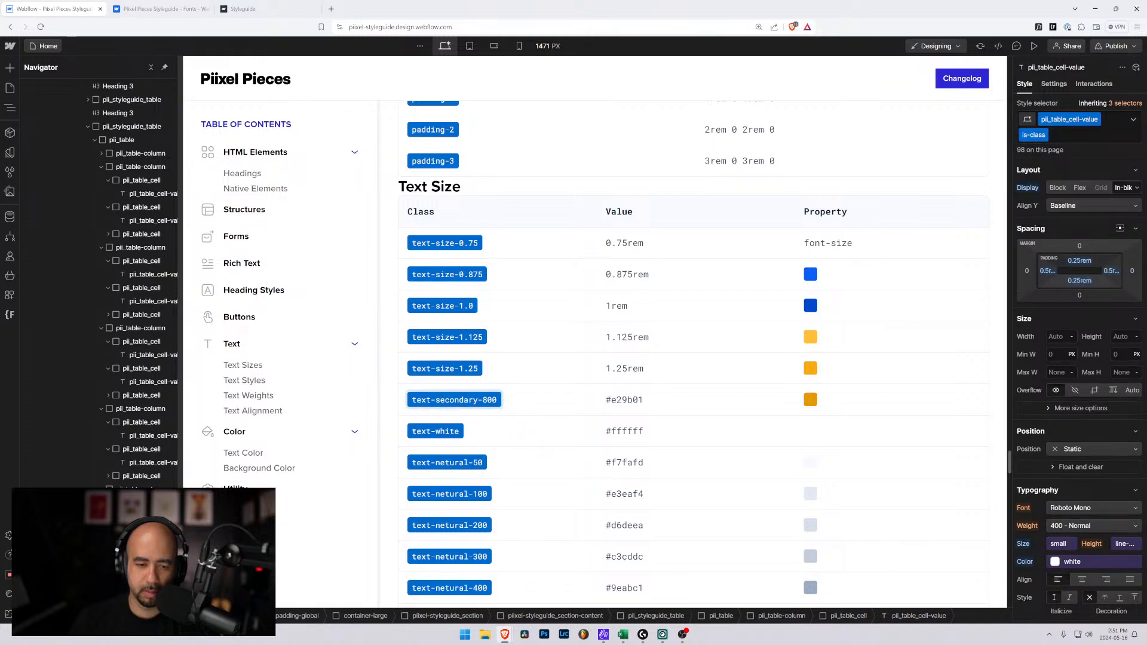
pyautogui.moveTo(435, 400); pyautogui.dragTo(512, 403)
pyautogui.write('s')
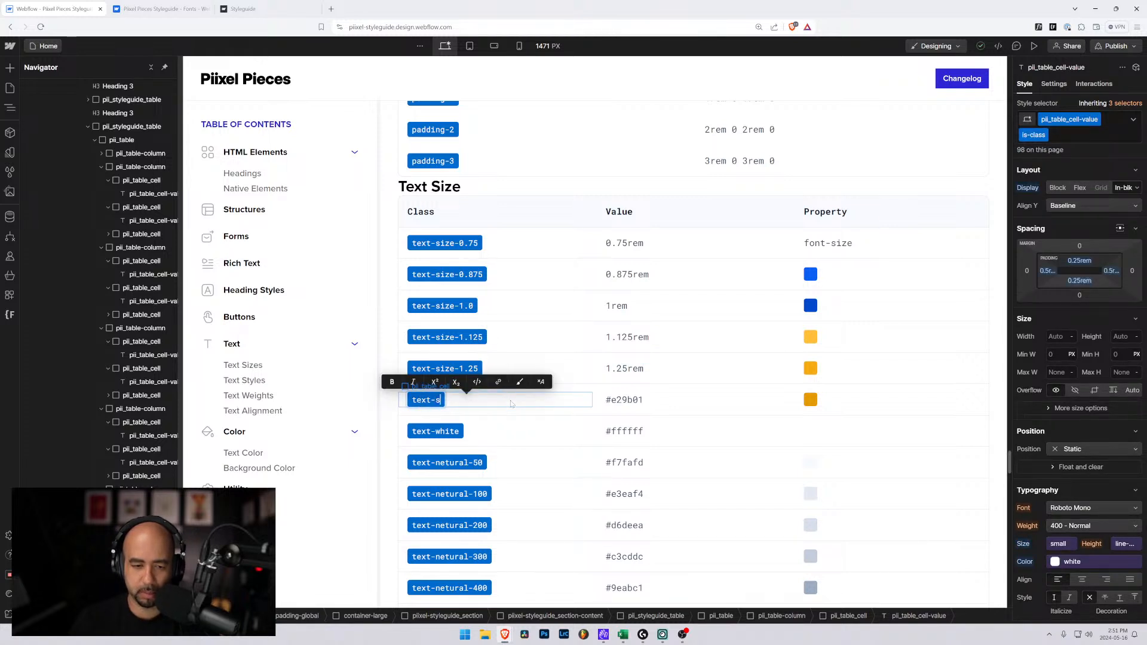
pyautogui.write('ize')
pyautogui.press('Escape')
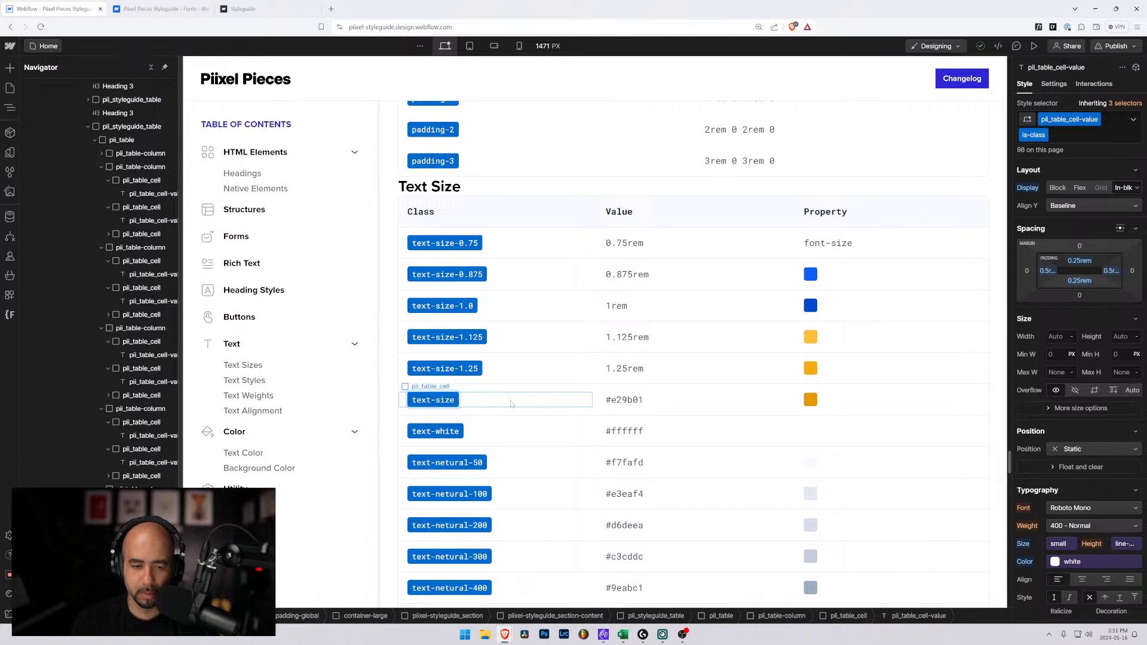
pyautogui.write('-')
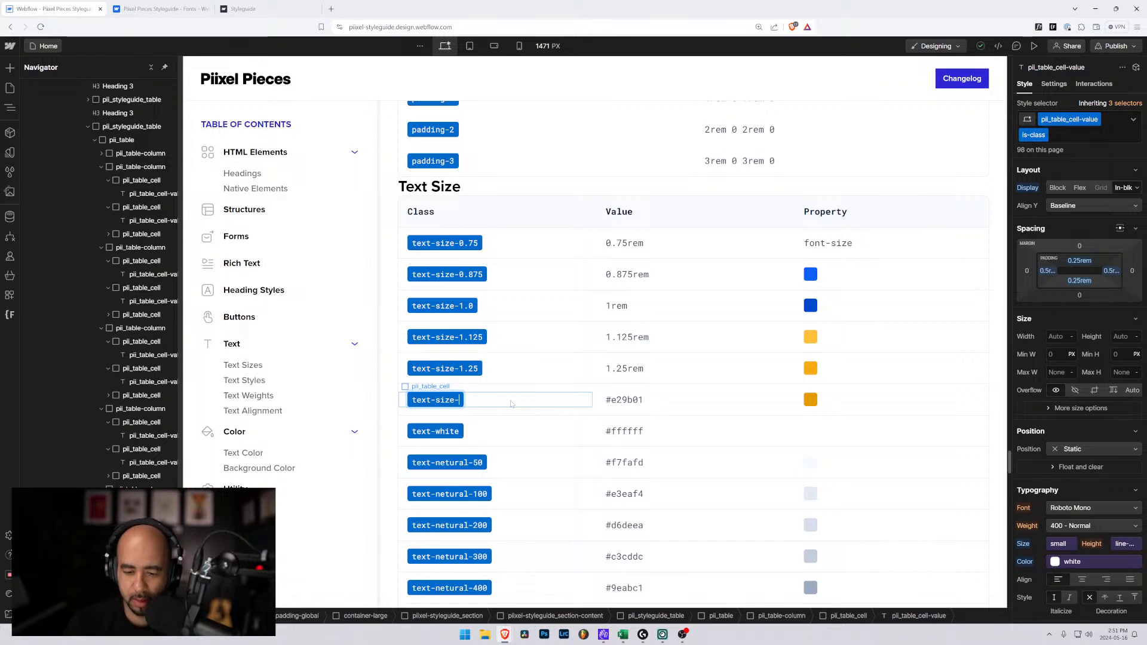
pyautogui.write('1.5')
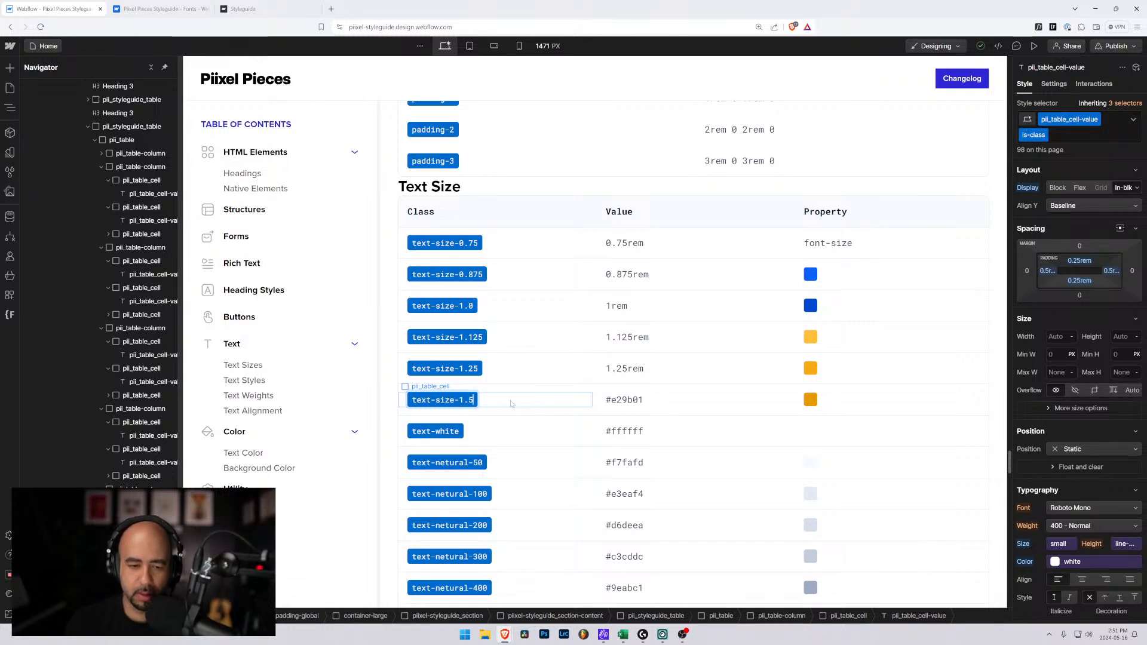
pyautogui.press('Return')
pyautogui.doubleClick(631, 400)
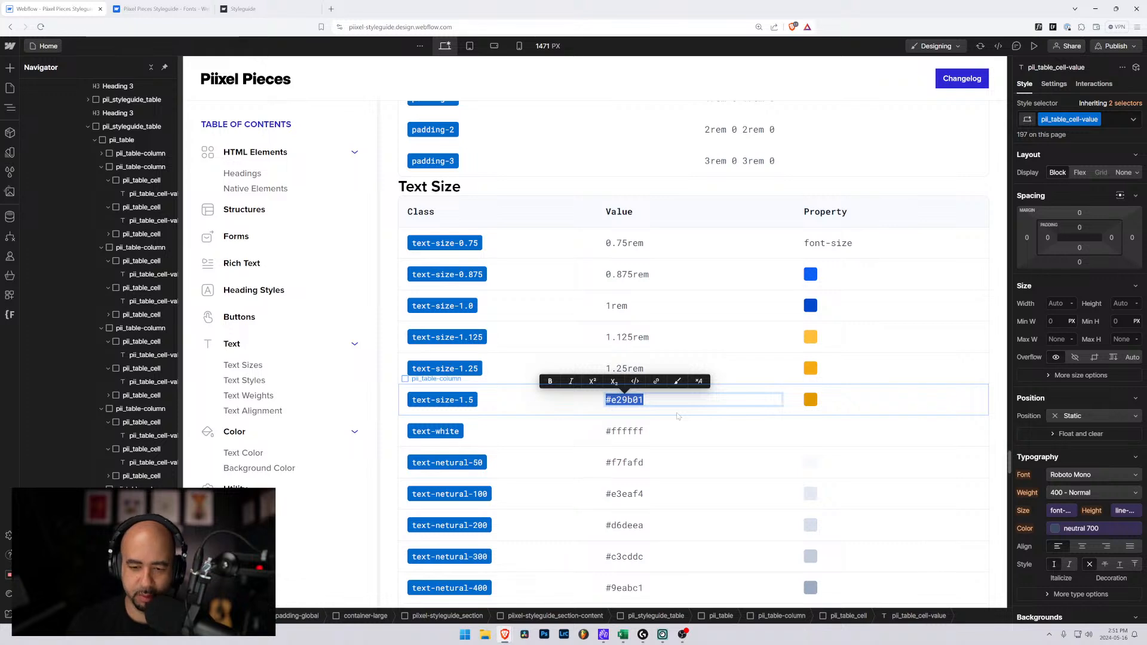
pyautogui.write('1.5rem')
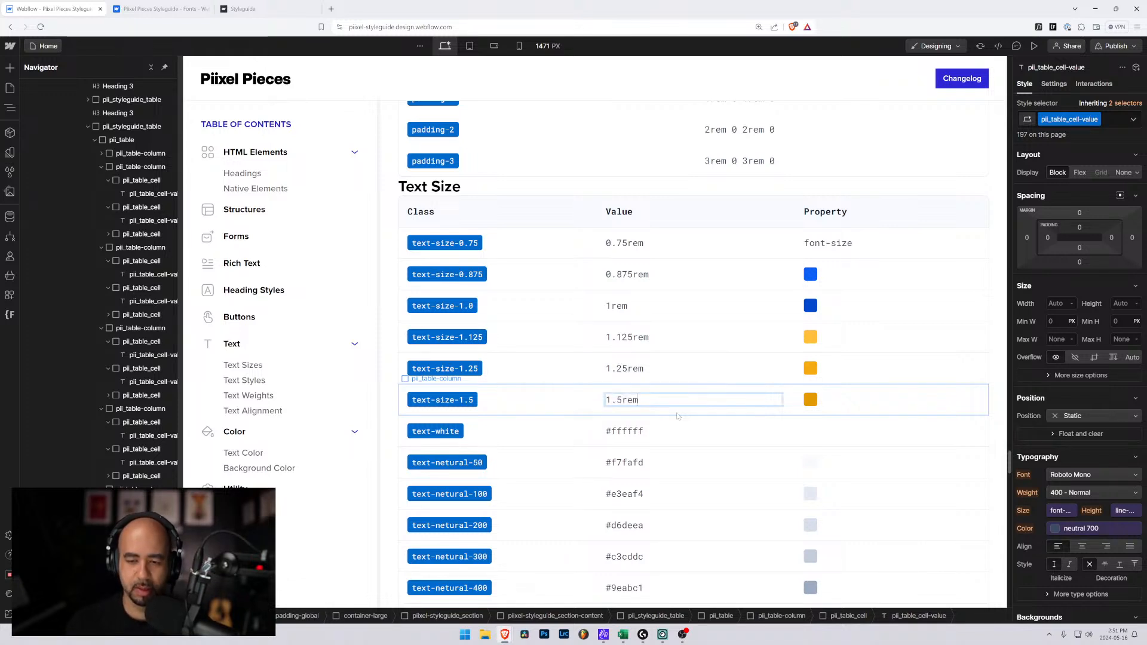
pyautogui.click(516, 363)
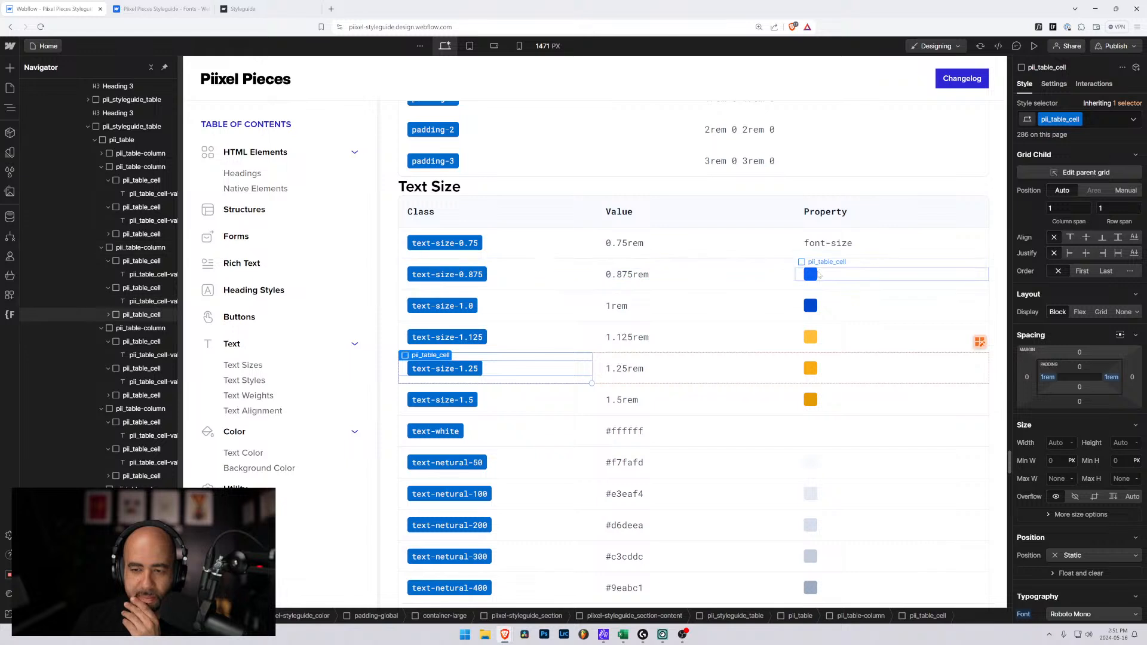
# Copy the "font-size" text from the Text Size table's first row and replace the text-size-0.875 row's color swatch with it
pyautogui.click(835, 245)
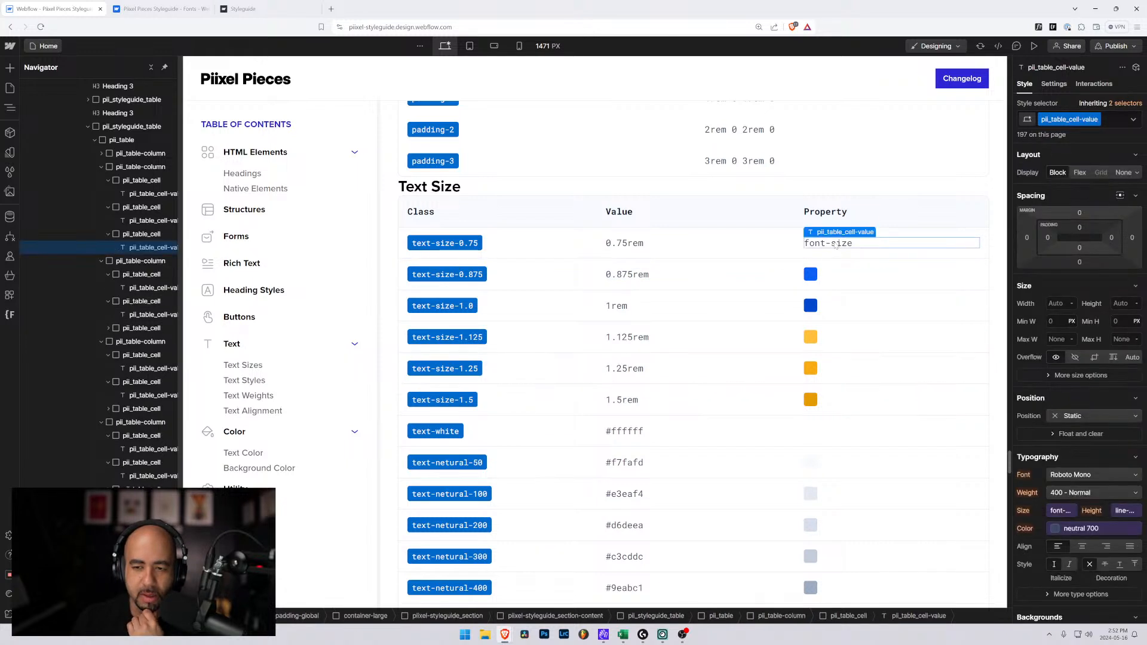
pyautogui.hotkey('ctrl', 'c')
pyautogui.click(839, 274)
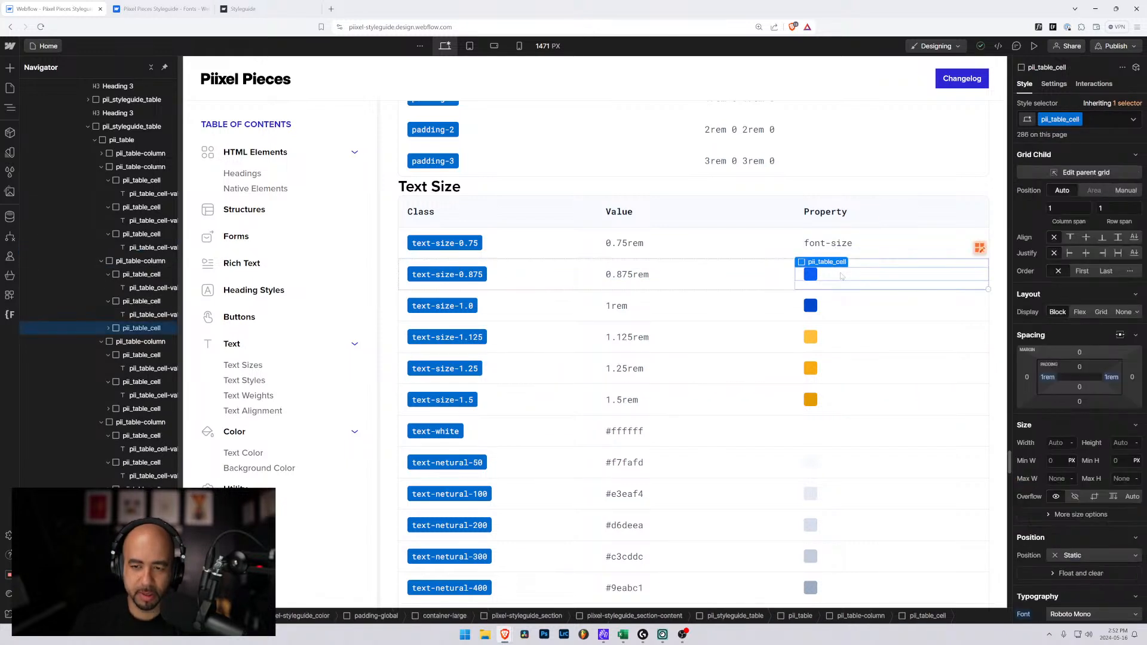
pyautogui.hotkey('ctrl', 'v')
pyautogui.click(811, 270)
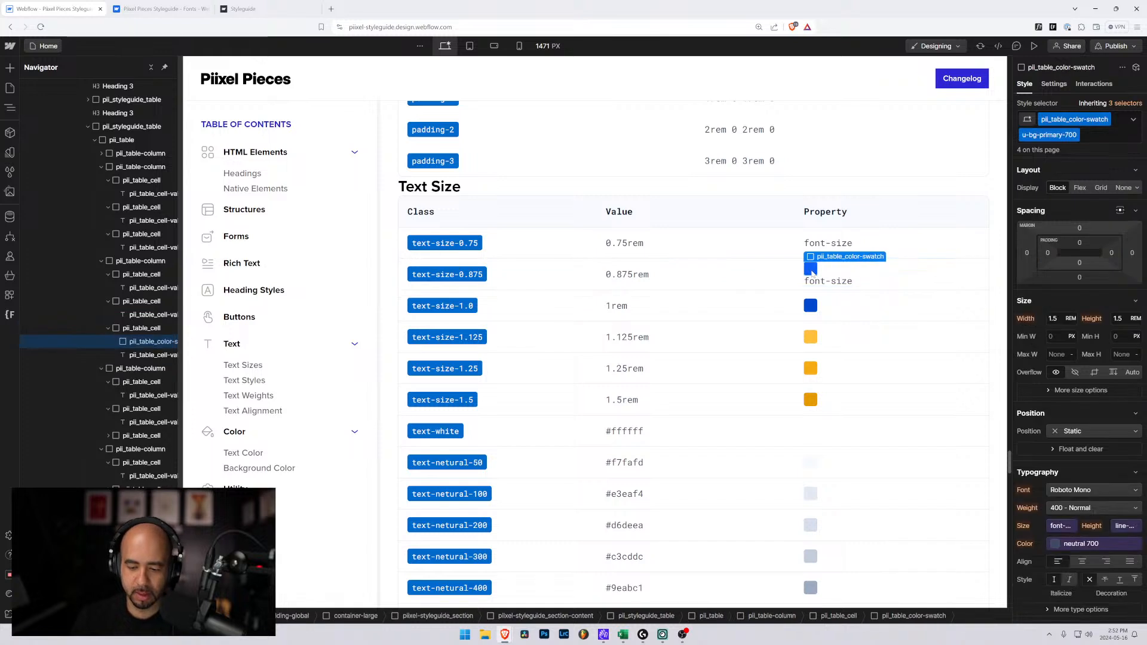
pyautogui.press('Delete')
# Remove the color swatch from the text-size-1.0 row's Property cell and paste the copied "font-size" text into that cell
pyautogui.click(813, 305)
pyautogui.hotkey('ctrl', 'v')
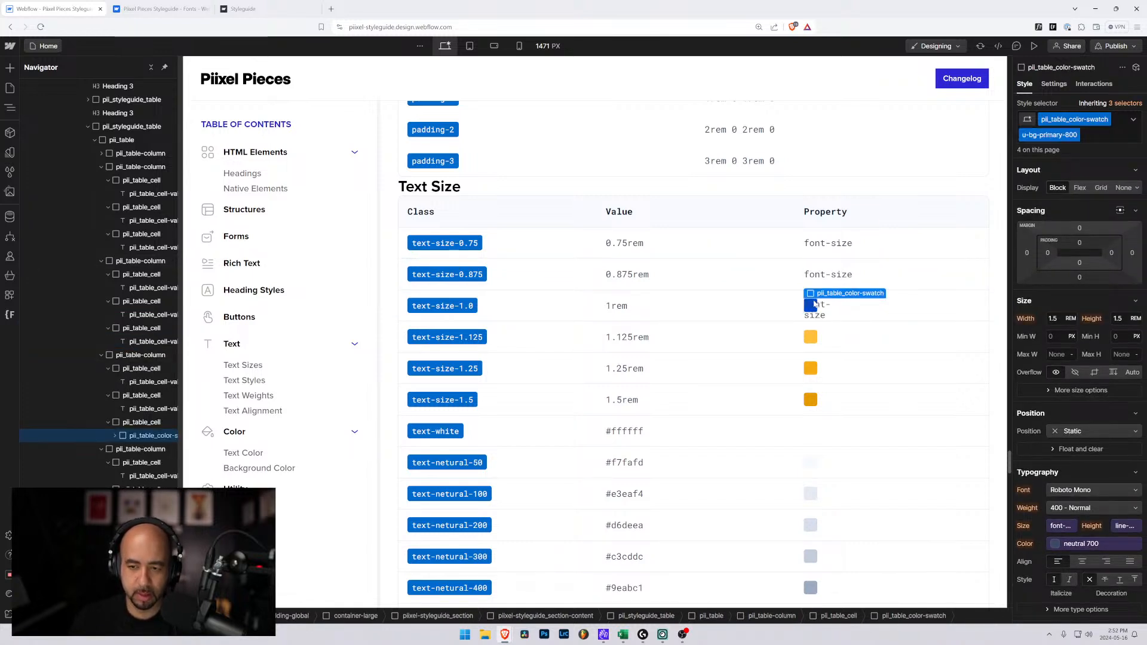
pyautogui.hotkey('ctrl', 'z')
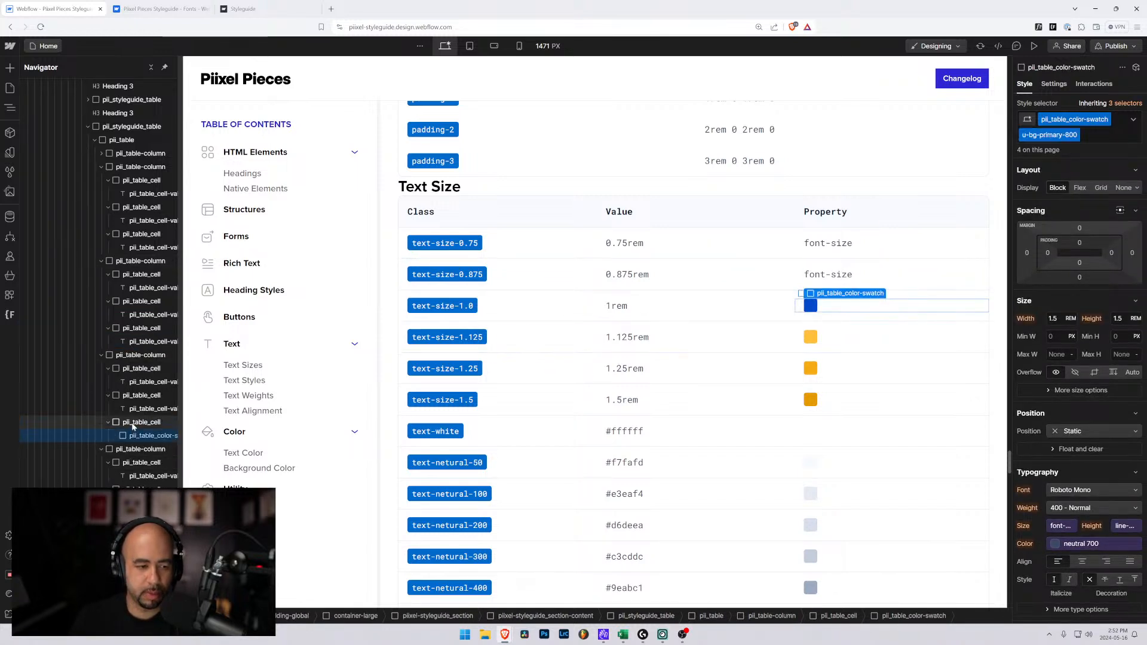
pyautogui.press('Delete')
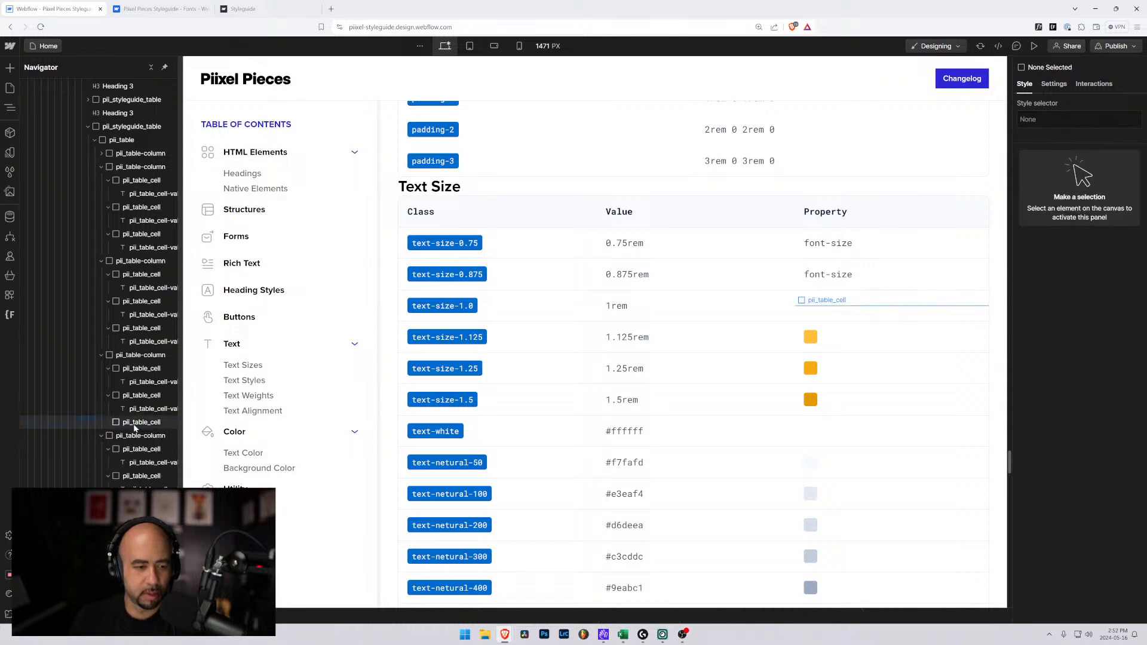
pyautogui.click(135, 422)
pyautogui.hotkey('ctrl', 'v')
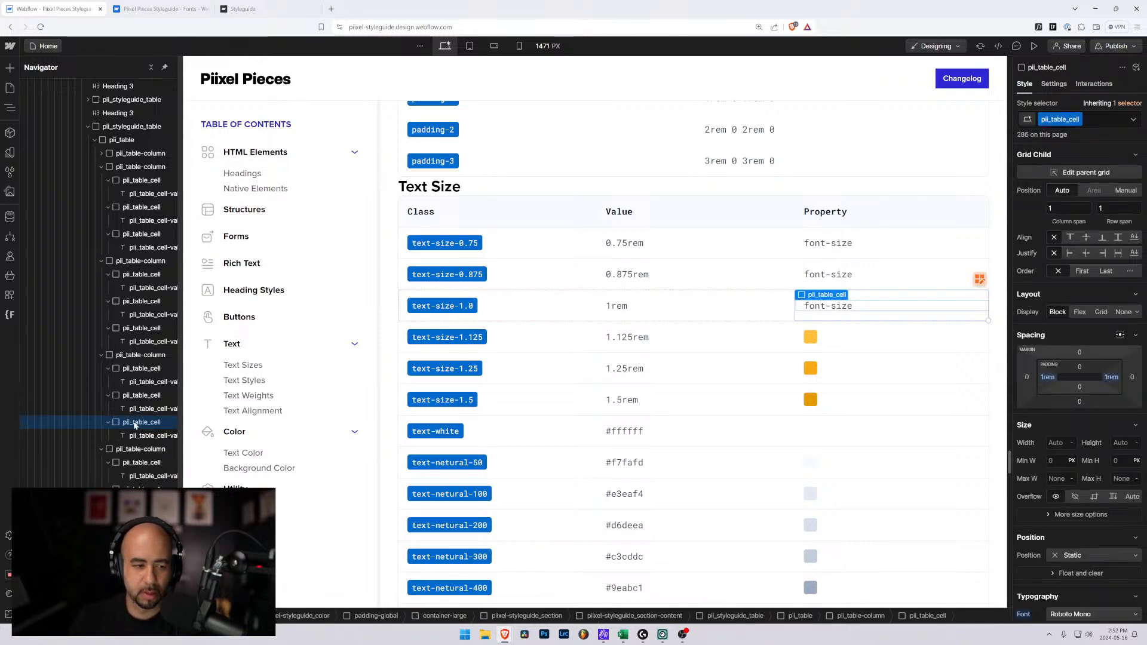
# Replace the color swatches in the text-size-1.125 and text-size-1.25 rows with the copied "font-size" text
pyautogui.click(852, 342)
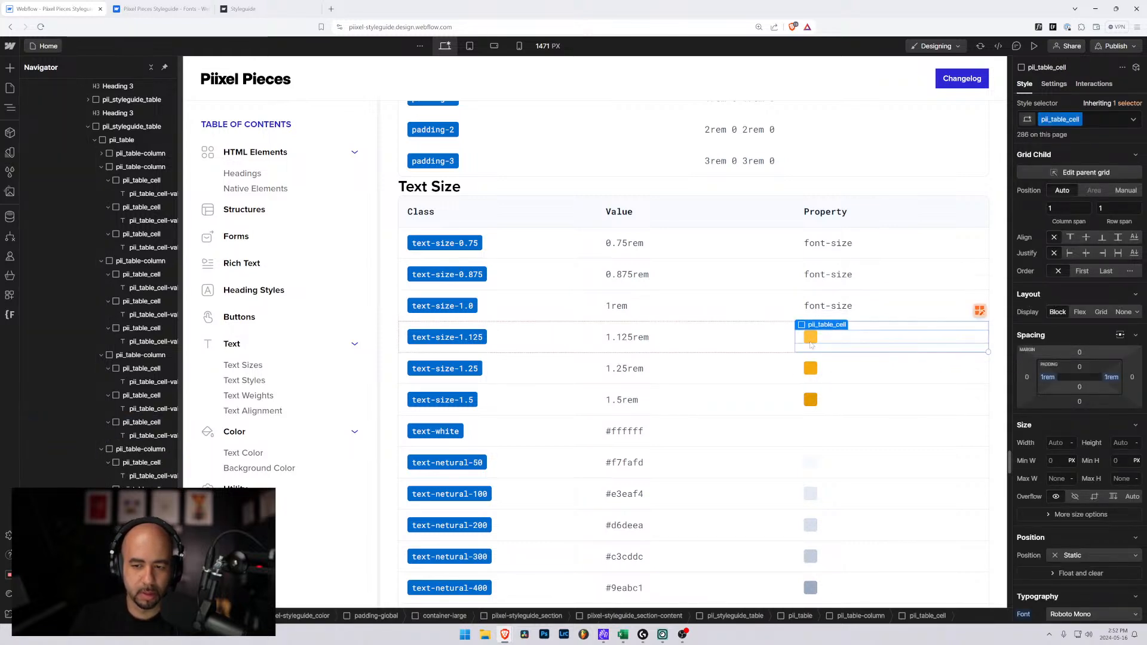
pyautogui.hotkey('ctrl', 'v')
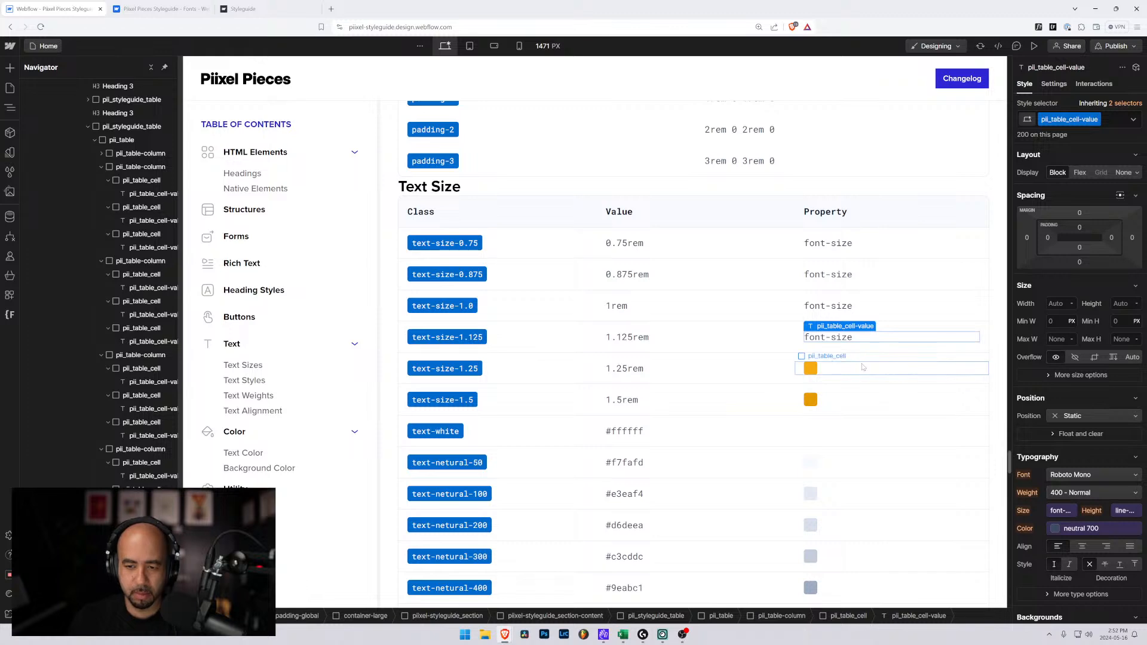
pyautogui.click(855, 362)
pyautogui.hotkey('ctrl', 'v')
pyautogui.click(813, 366)
pyautogui.press('Delete')
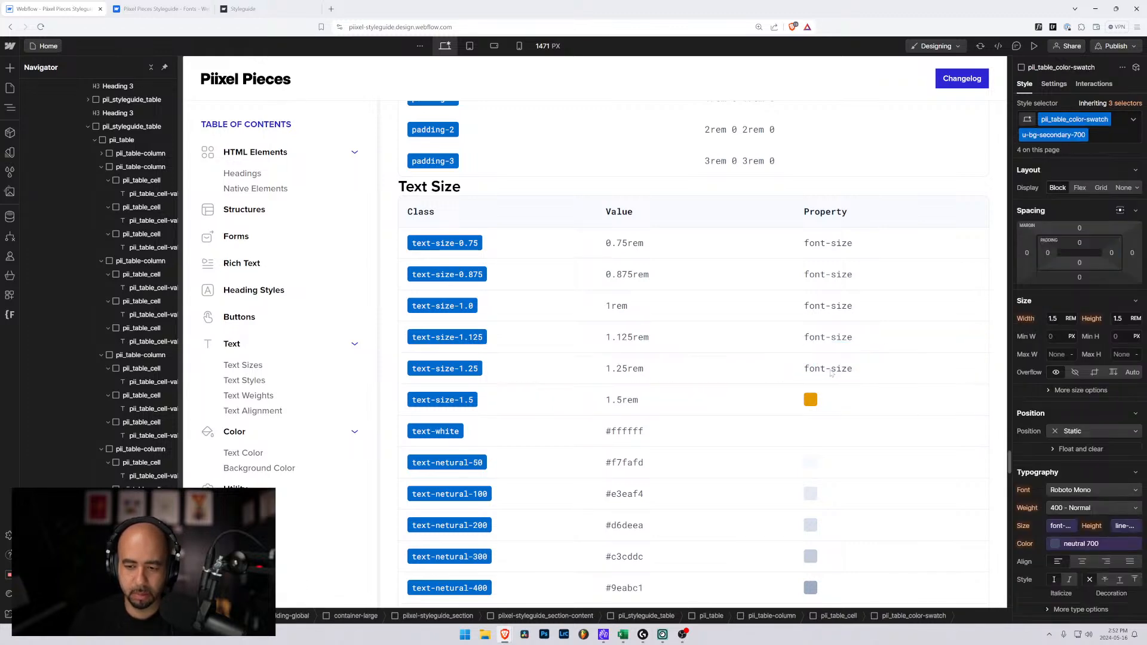
# Paste the "font-size" text into the text-size-1.5 row's Property cell and delete its color swatch
pyautogui.click(811, 400)
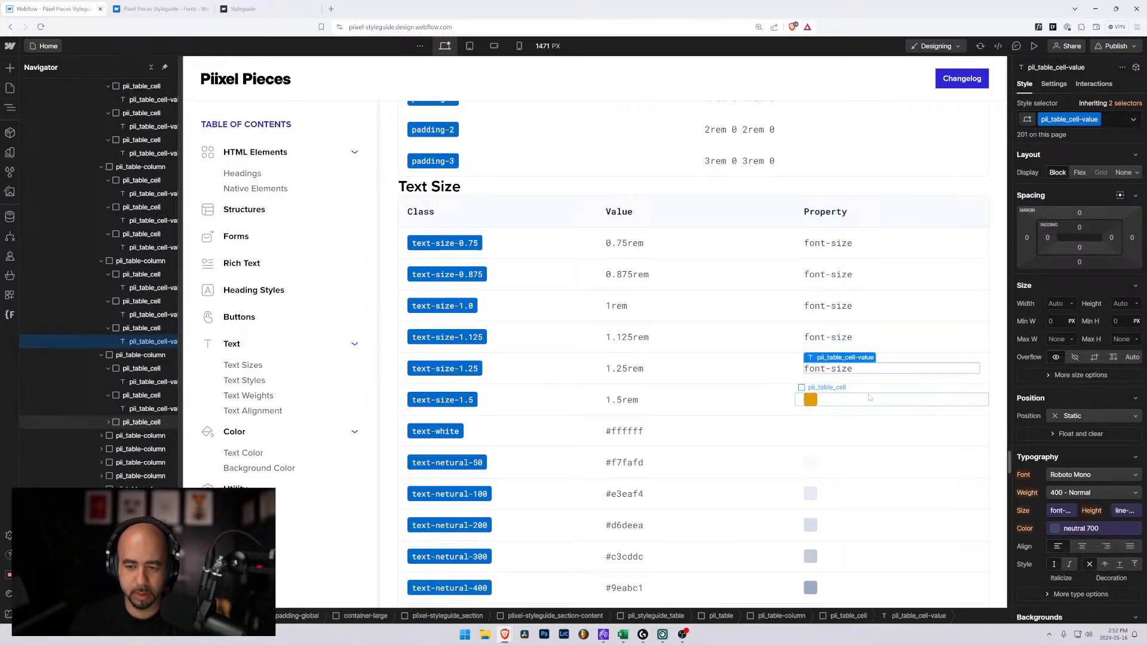
pyautogui.hotkey('ctrl', 'v')
pyautogui.click(810, 394)
pyautogui.press('Delete')
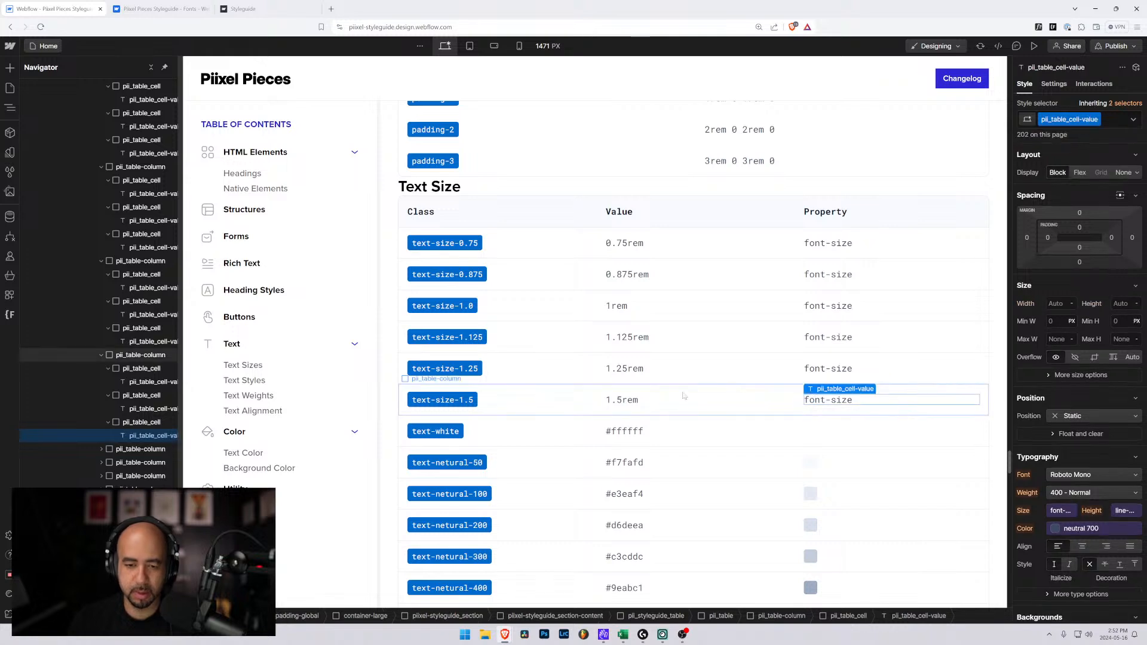
# Delete all leftover color rows below text-size-1.5 in the Text Size table, from text-white through text-black
pyautogui.click(696, 428)
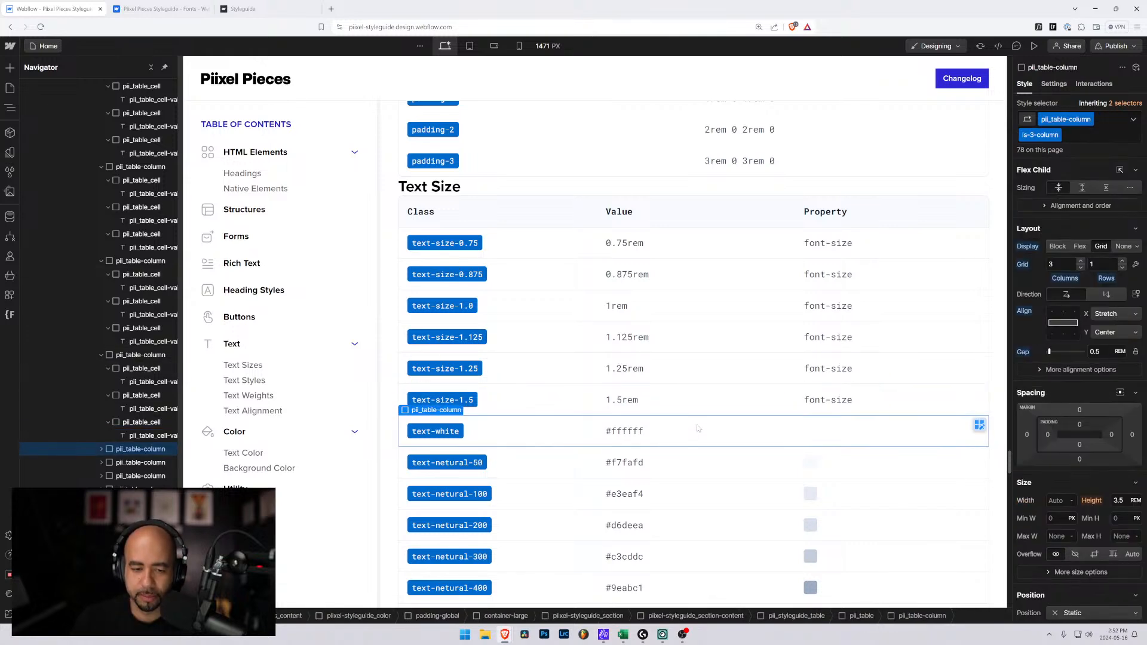
pyautogui.press('Delete')
pyautogui.press('Delete')
pyautogui.press('Delete')
pyautogui.press('Delete')
pyautogui.press('Delete')
pyautogui.press('Delete')
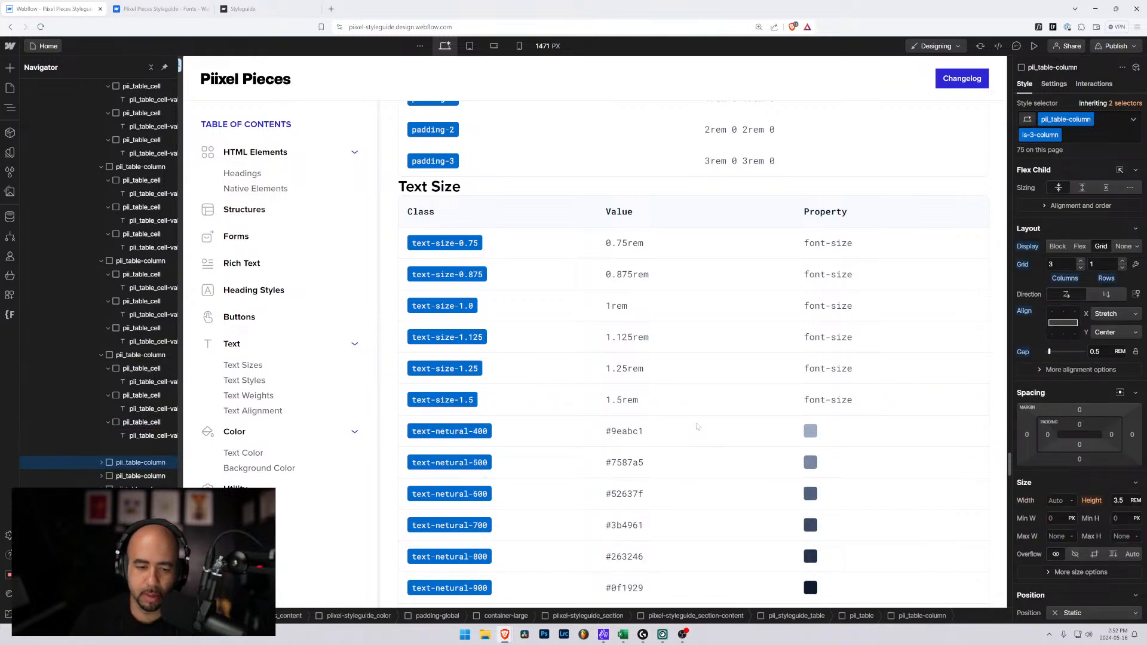
pyautogui.press('Delete')
pyautogui.press('Delete')
pyautogui.press('Delete')
pyautogui.press('Delete')
pyautogui.press('Delete')
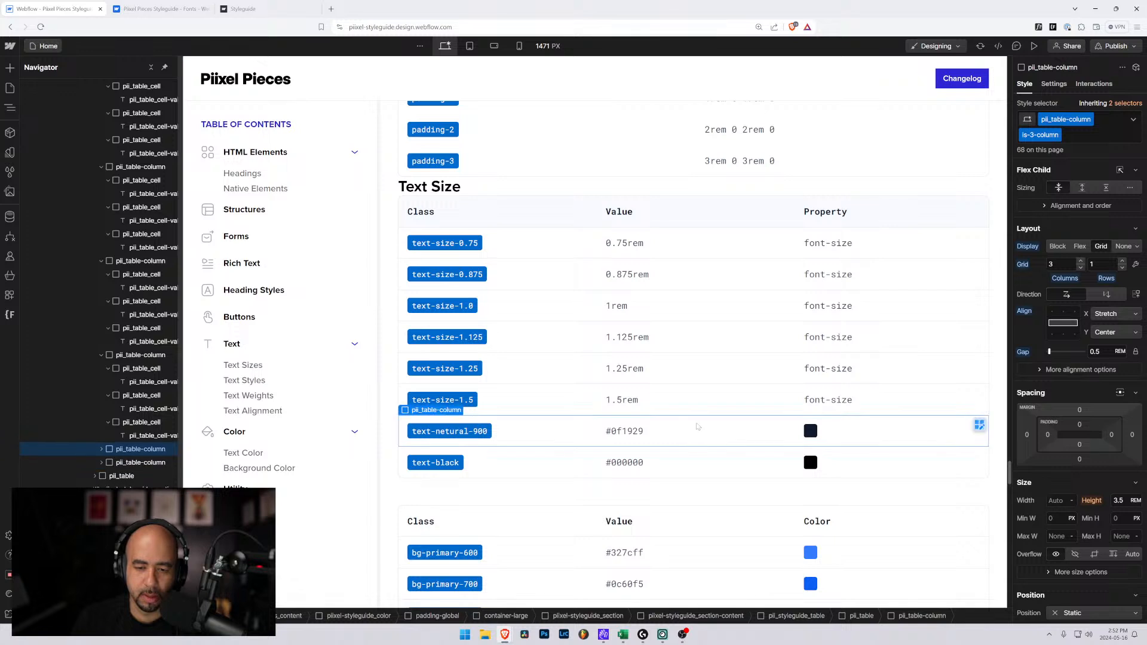
pyautogui.press('Delete')
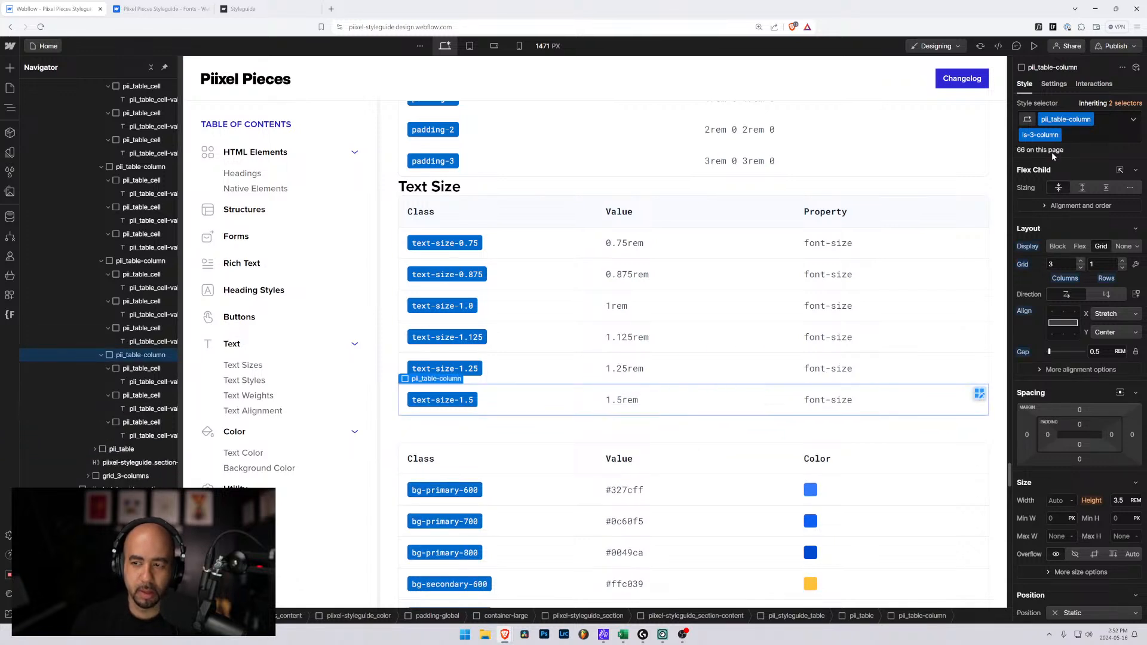
# Add the existing "is-footer" combo class to the Text Size table's last row, text-size-1.5, and deselect it
pyautogui.click(1078, 135)
pyautogui.press('Down')
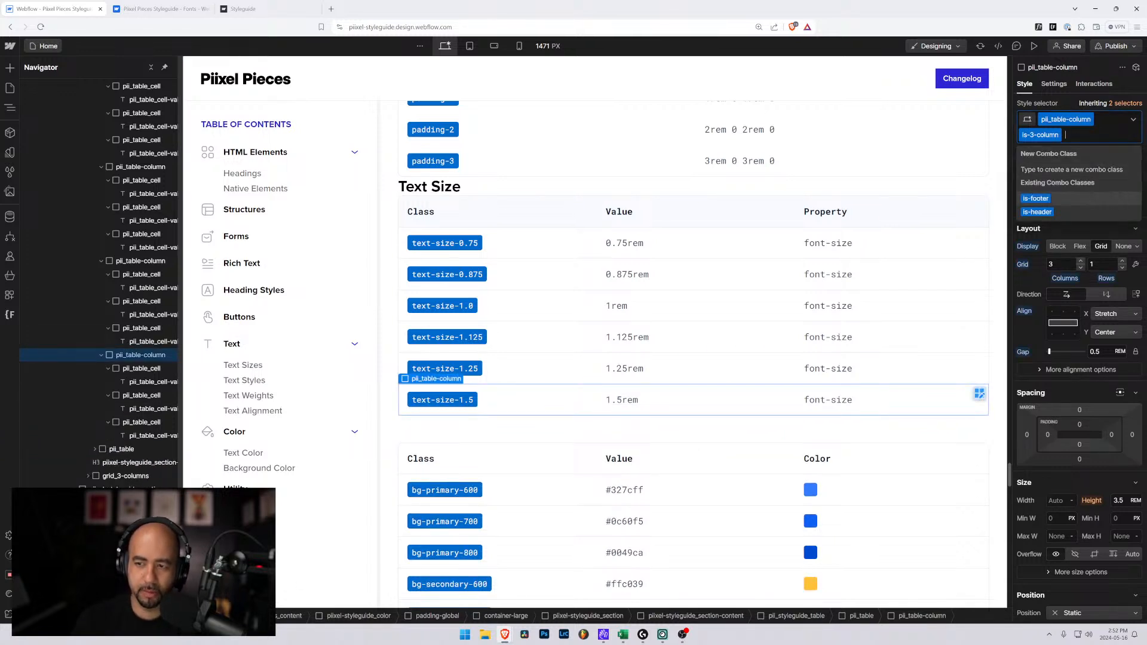
pyautogui.press('Return')
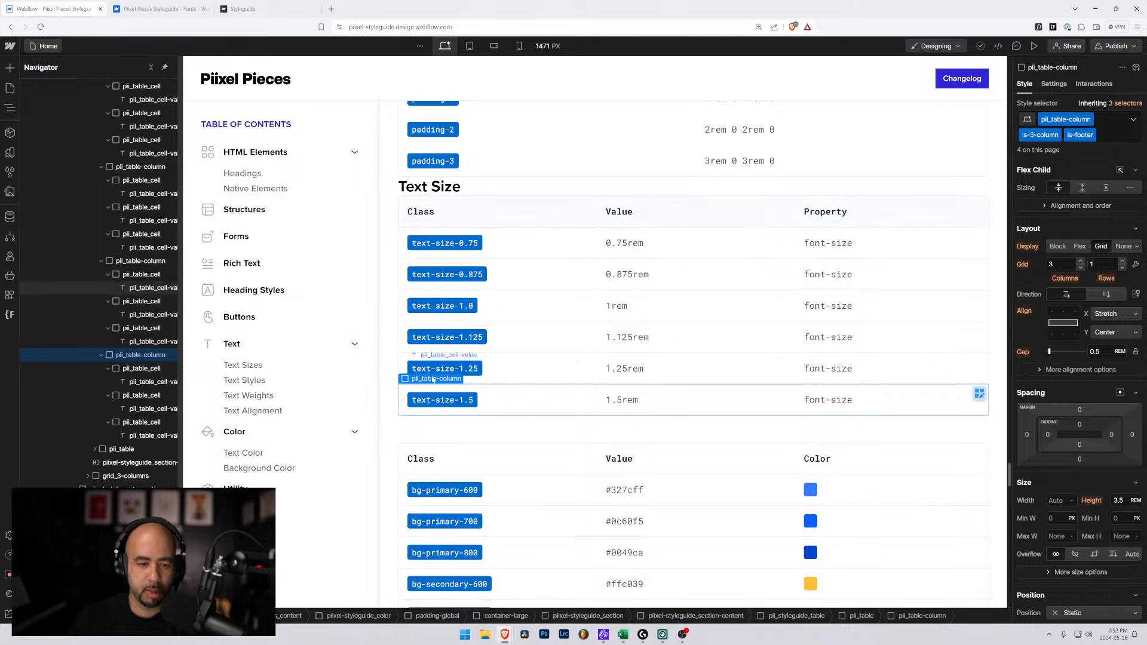
pyautogui.click(393, 429)
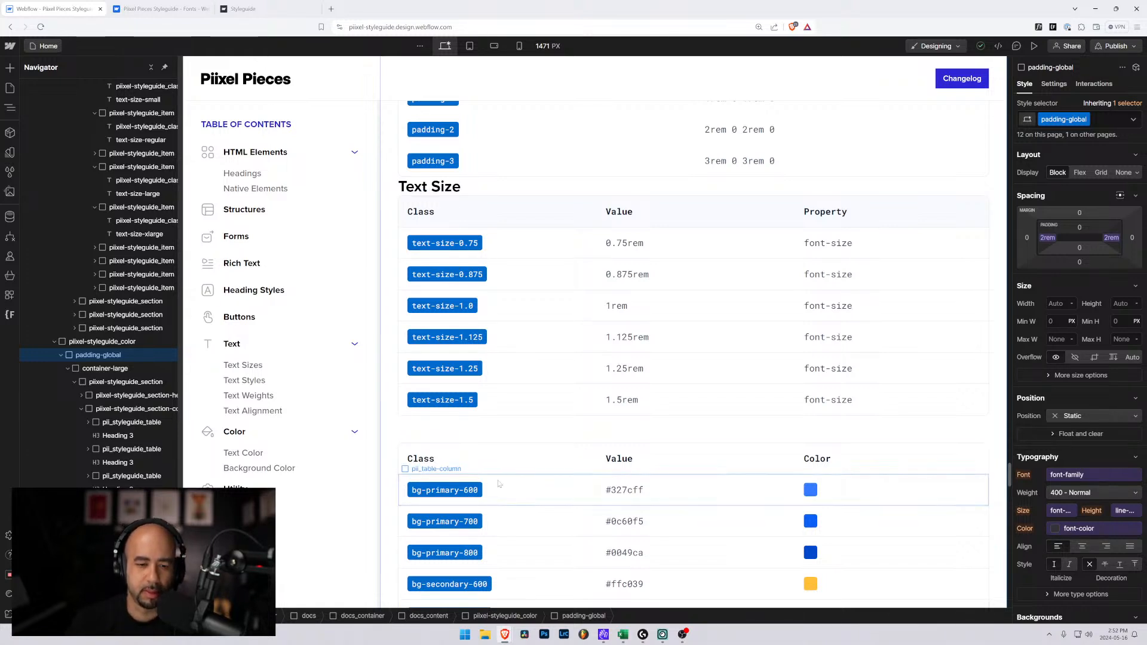
# Delete the whole background-color class table (bg-primary-600 through bg-transparent) below the Text Size rows
pyautogui.click(406, 455)
pyautogui.click(140, 341)
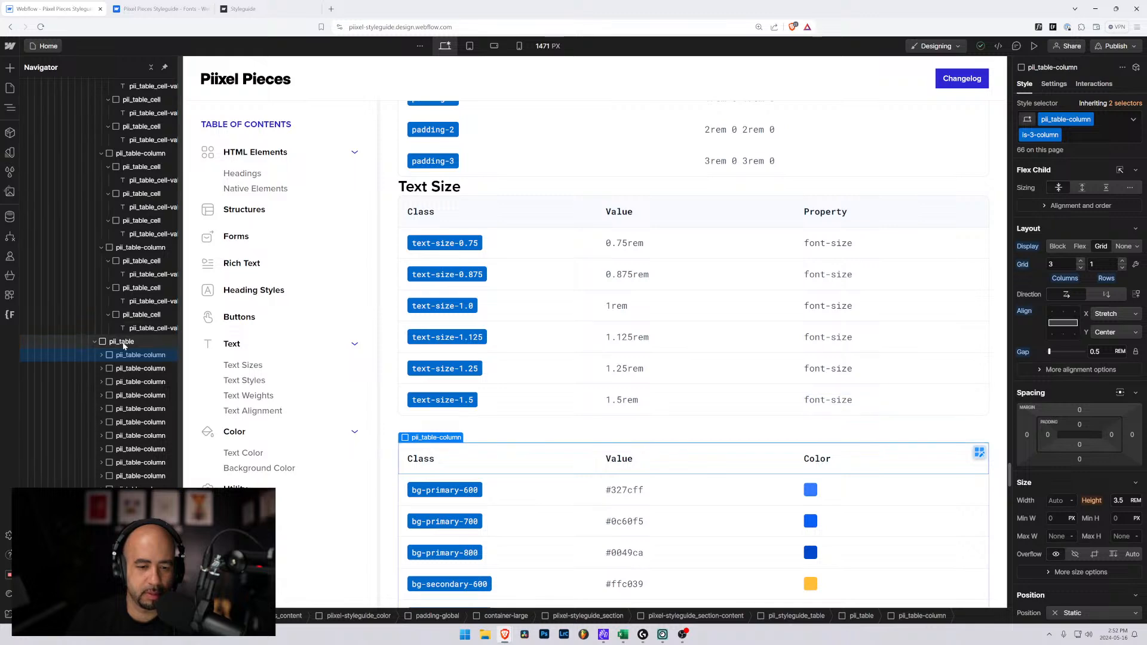
pyautogui.scroll(-6, 522, 473)
pyautogui.scroll(-2, 522, 473)
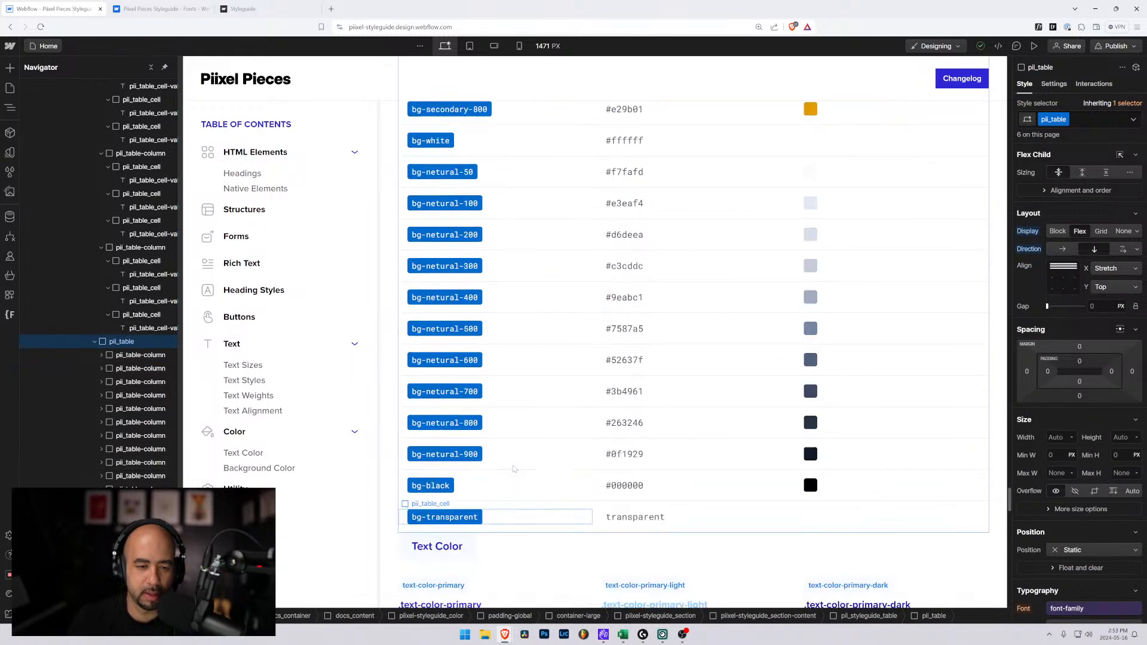
pyautogui.scroll(4, 514, 471)
pyautogui.press('Delete')
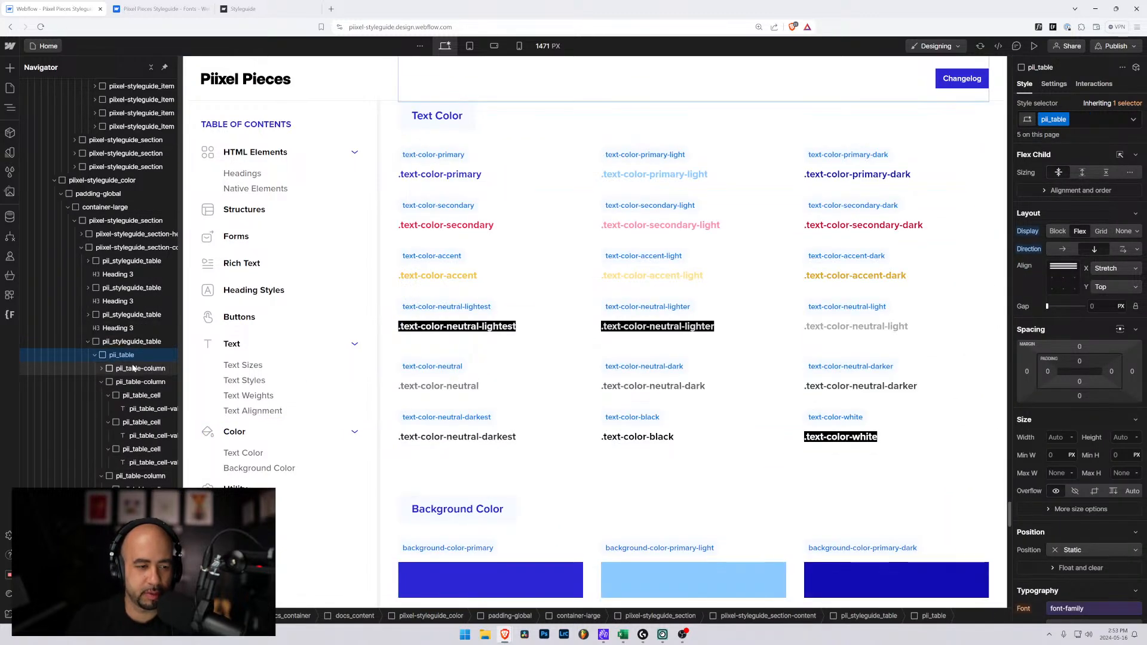
# Collapse the Text Size table's pii_styleguide_table wrapper in the element tree and duplicate the wrapper
pyautogui.click(89, 342)
pyautogui.click(126, 343)
pyautogui.scroll(-2, 497, 435)
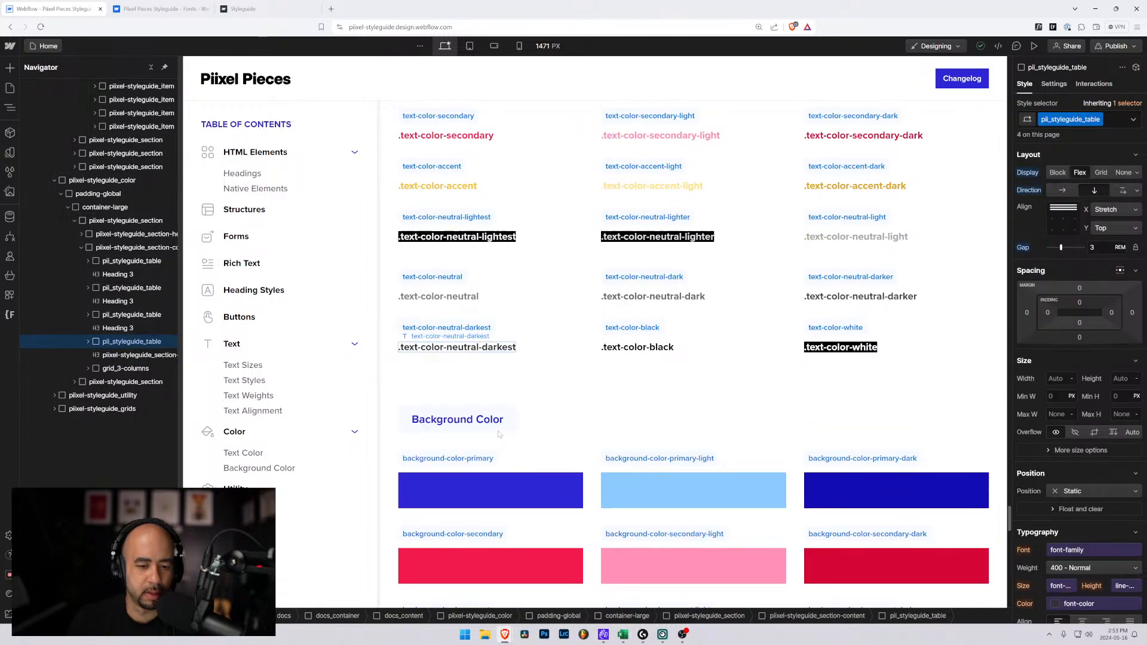
pyautogui.scroll(11, 497, 434)
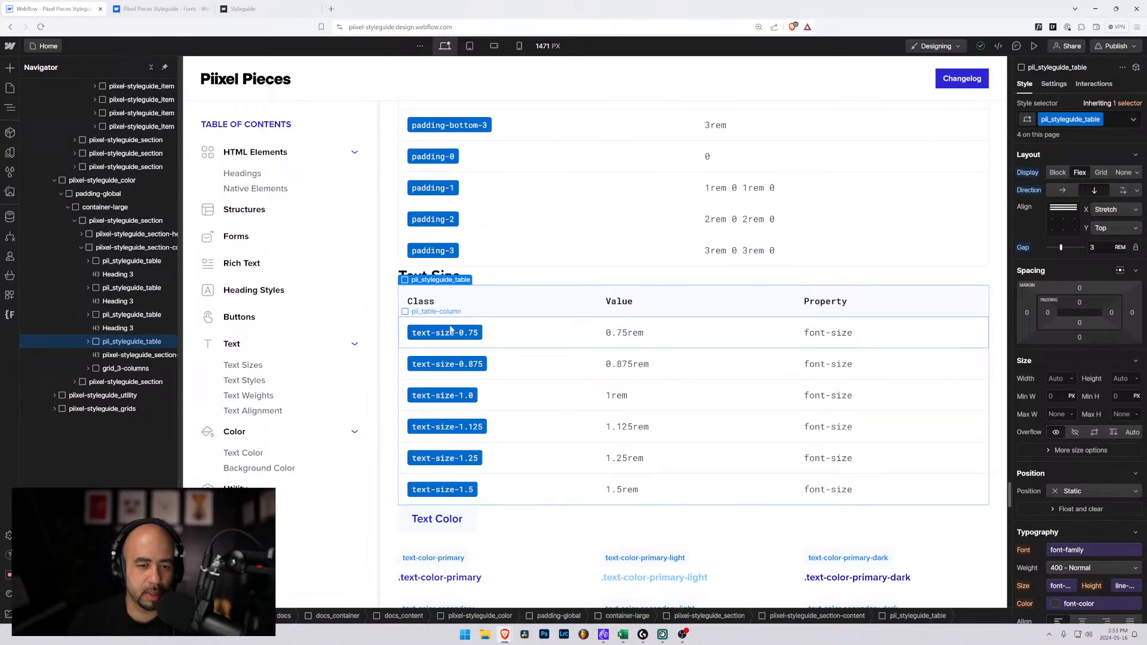
pyautogui.click(486, 272)
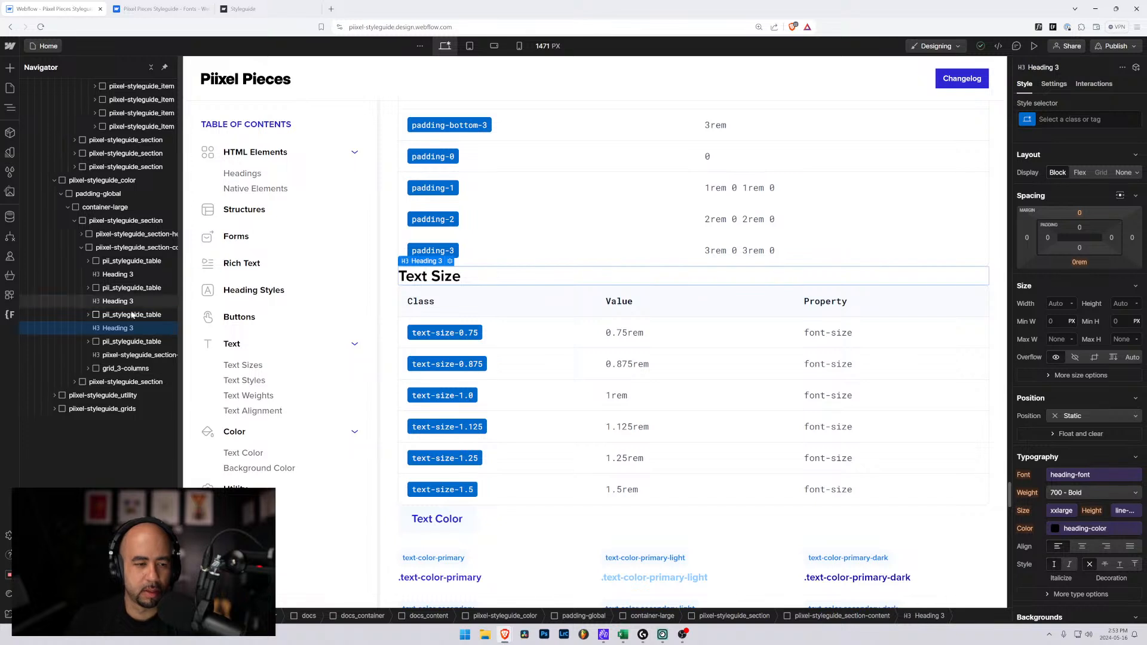
pyautogui.click(104, 343)
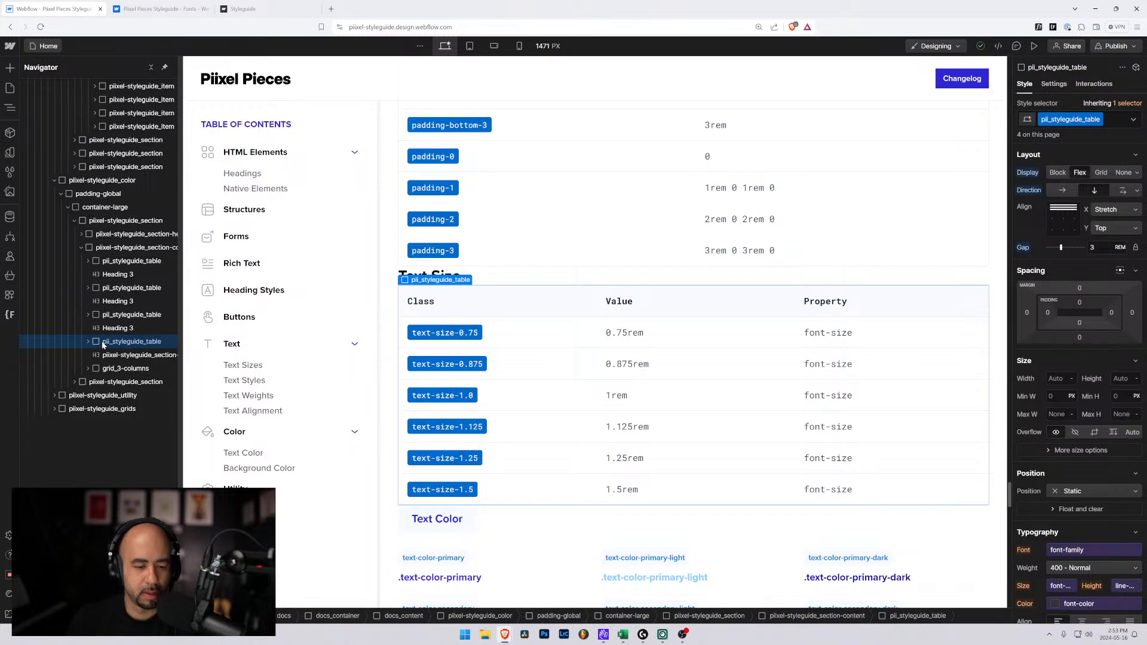
pyautogui.hotkey('ctrl', 'd')
# Duplicate the "Text Size" heading and move the copy between the original table and its duplicate
pyautogui.click(106, 329)
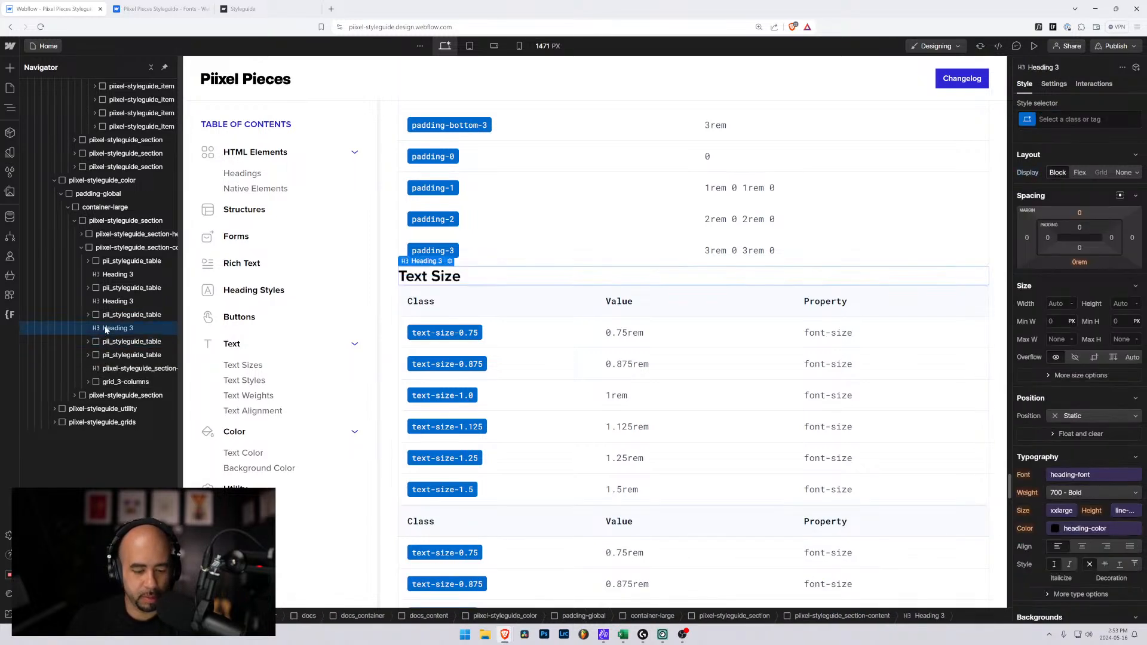
pyautogui.hotkey('ctrl', 'd')
pyautogui.moveTo(116, 341); pyautogui.dragTo(128, 356)
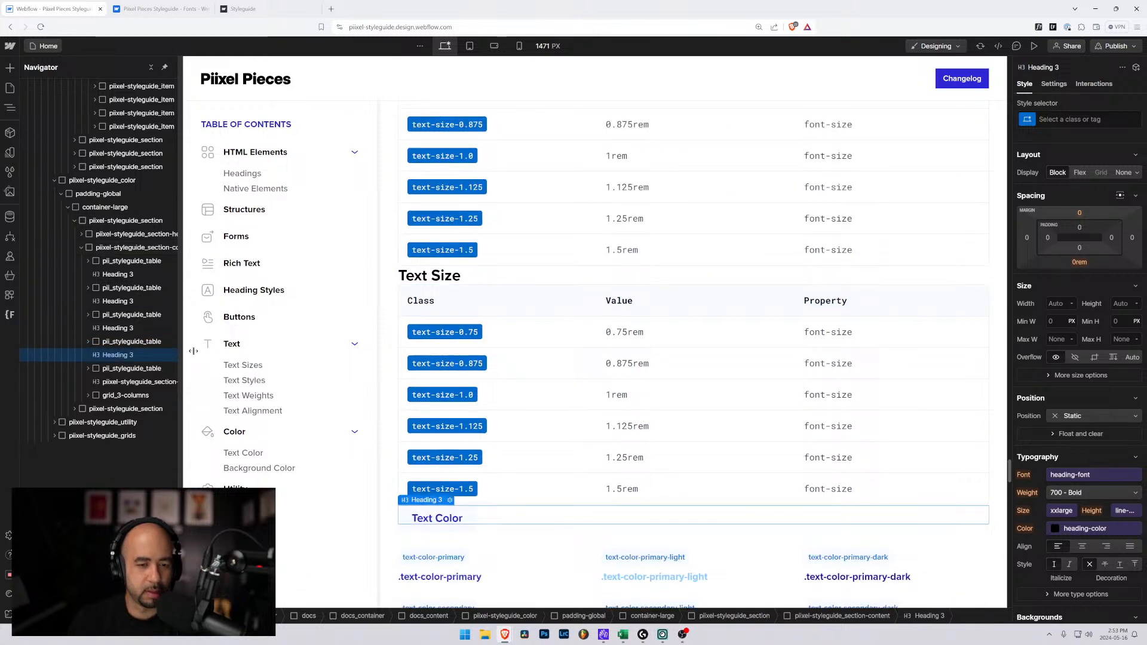
# Rename the heading above the duplicated table to "Text Styles" and leave text editing
pyautogui.doubleClick(444, 274)
pyautogui.doubleClick(444, 275)
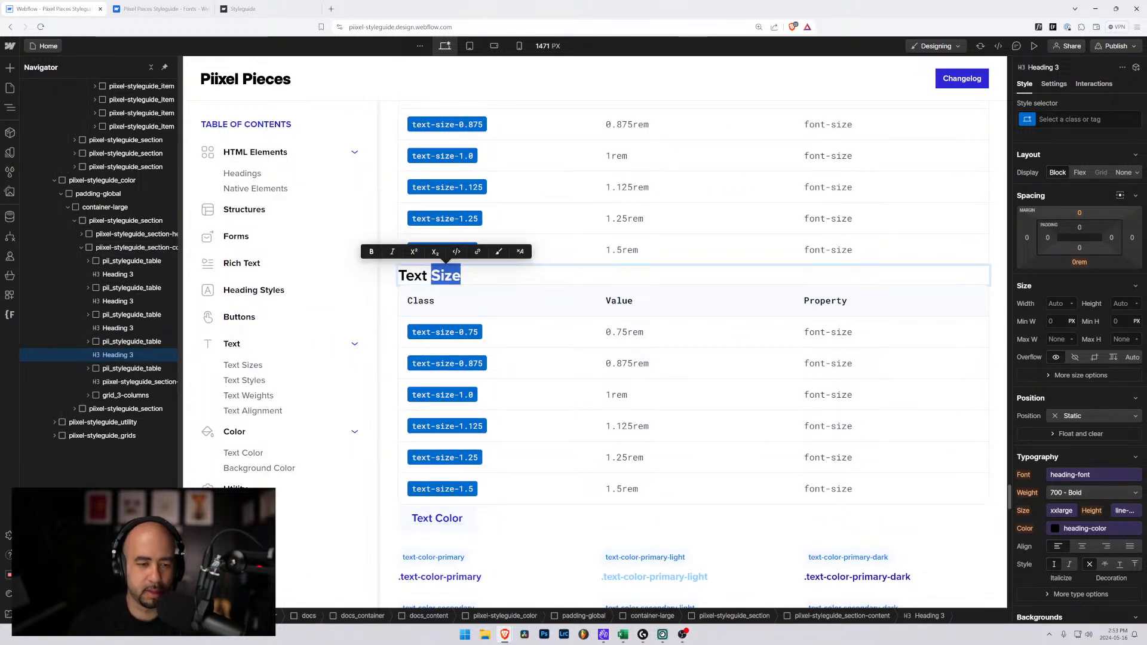
pyautogui.write('St')
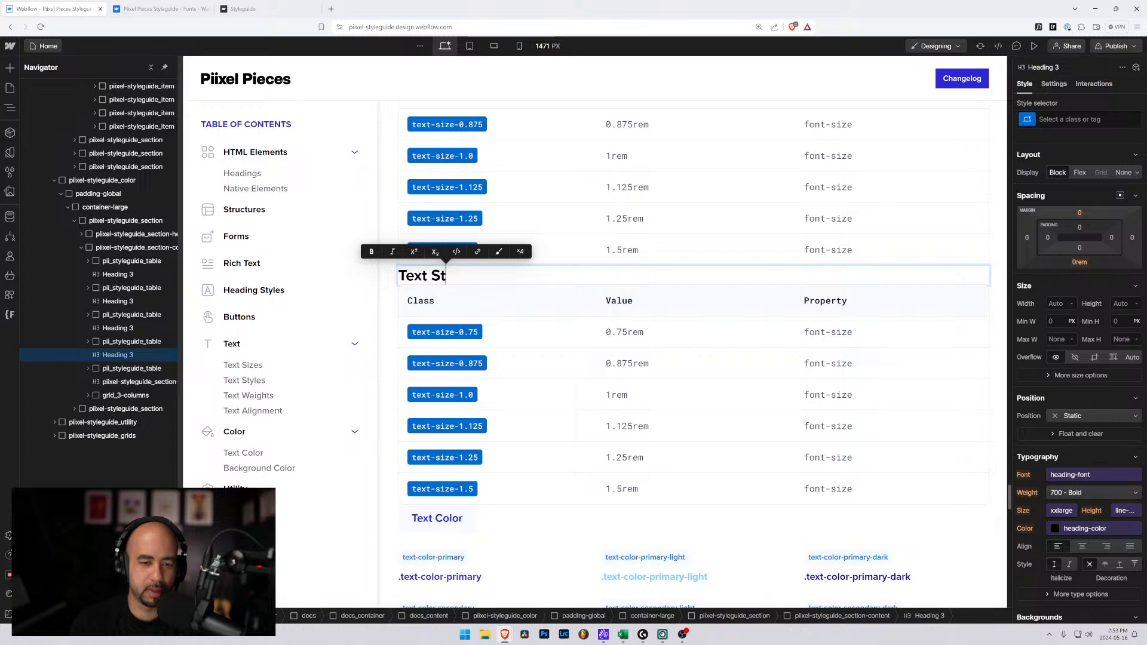
pyautogui.write('yule')
pyautogui.press('BackSpace')
pyautogui.press('BackSpace')
pyautogui.press('BackSpace')
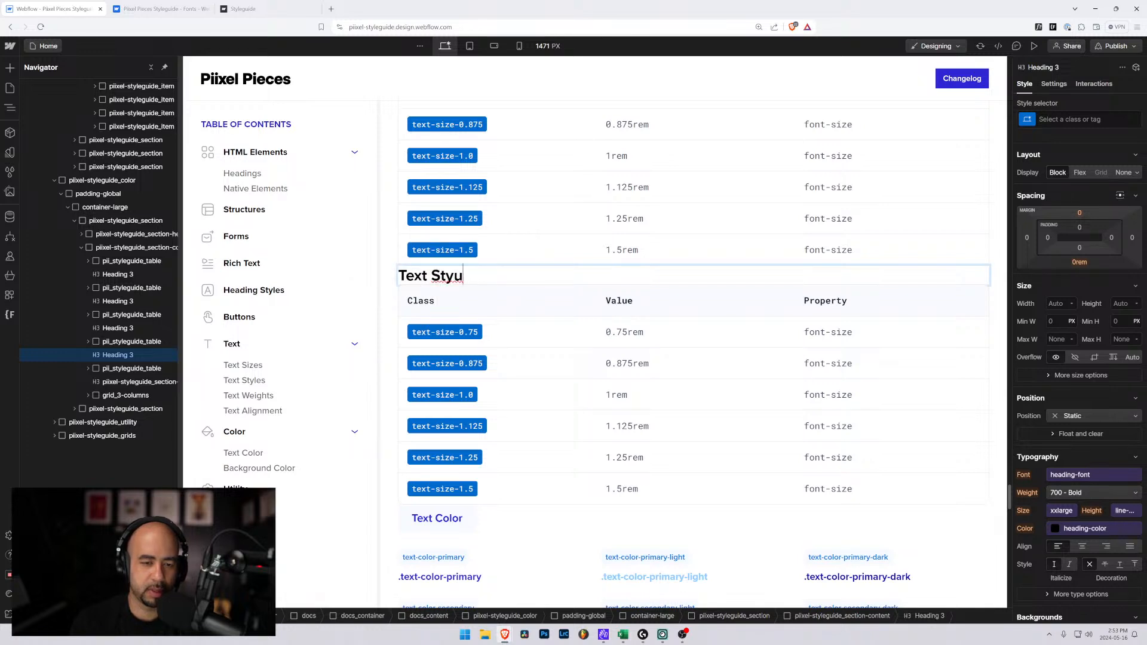
pyautogui.write('les')
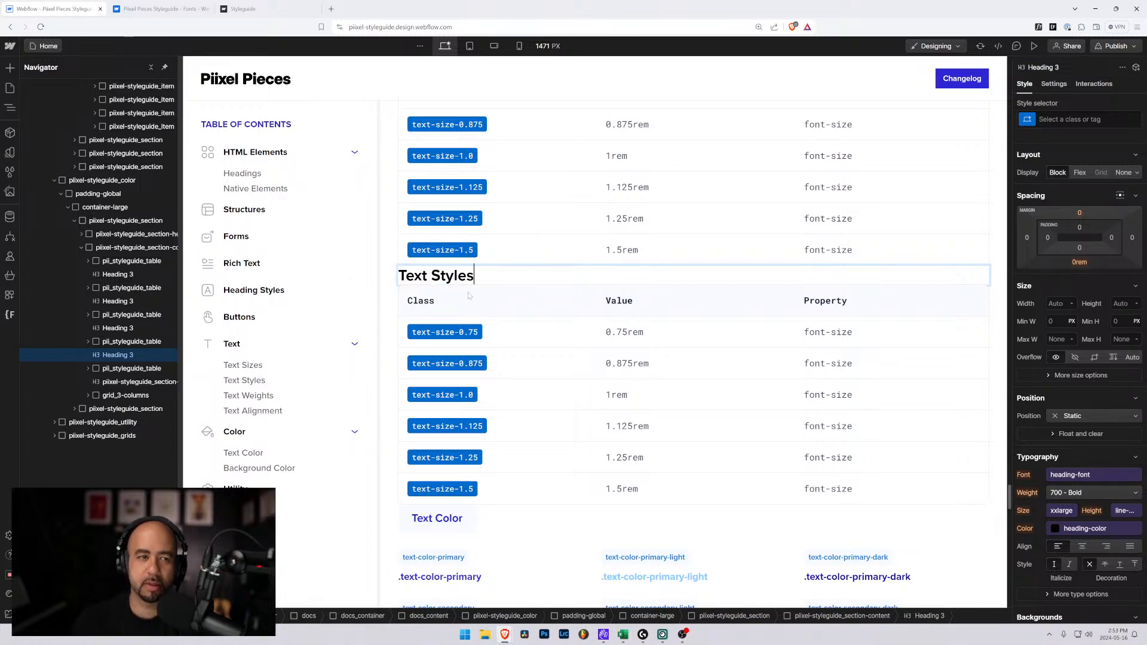
pyautogui.click(41, 26)
pyautogui.click(658, 82)
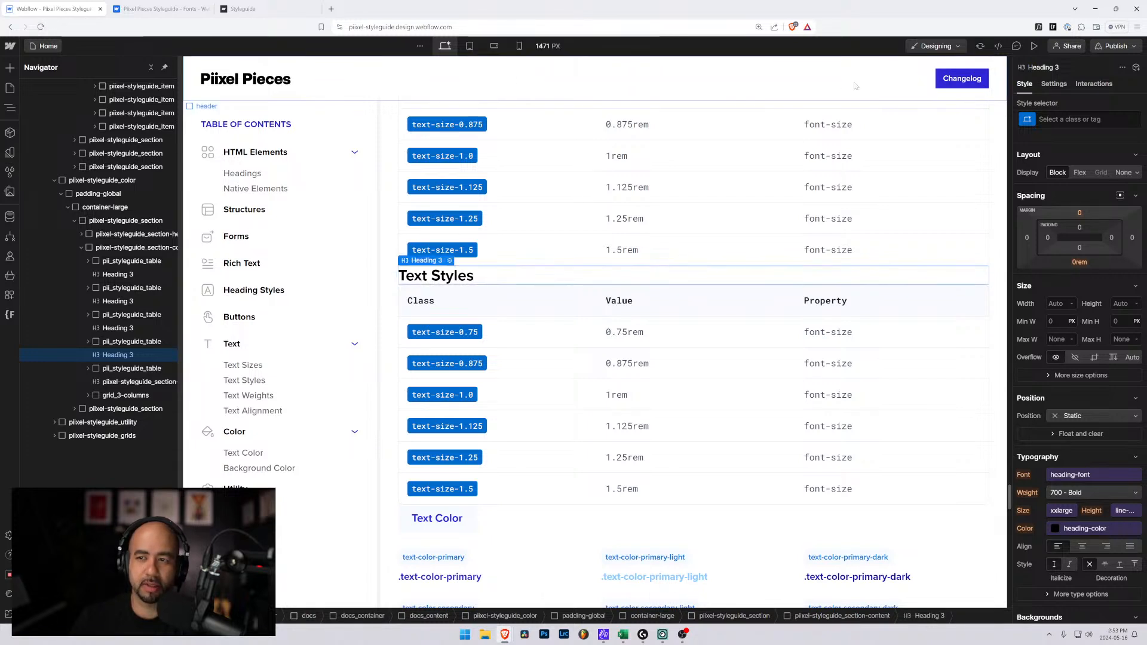
pyautogui.click(820, 79)
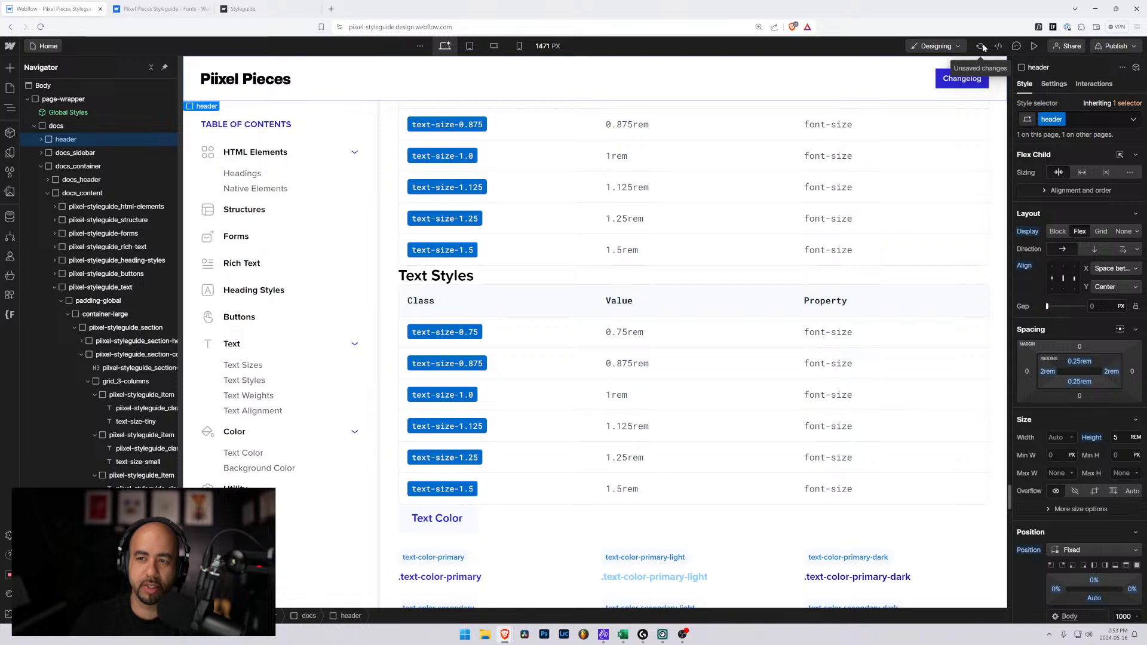
pyautogui.click(884, 124)
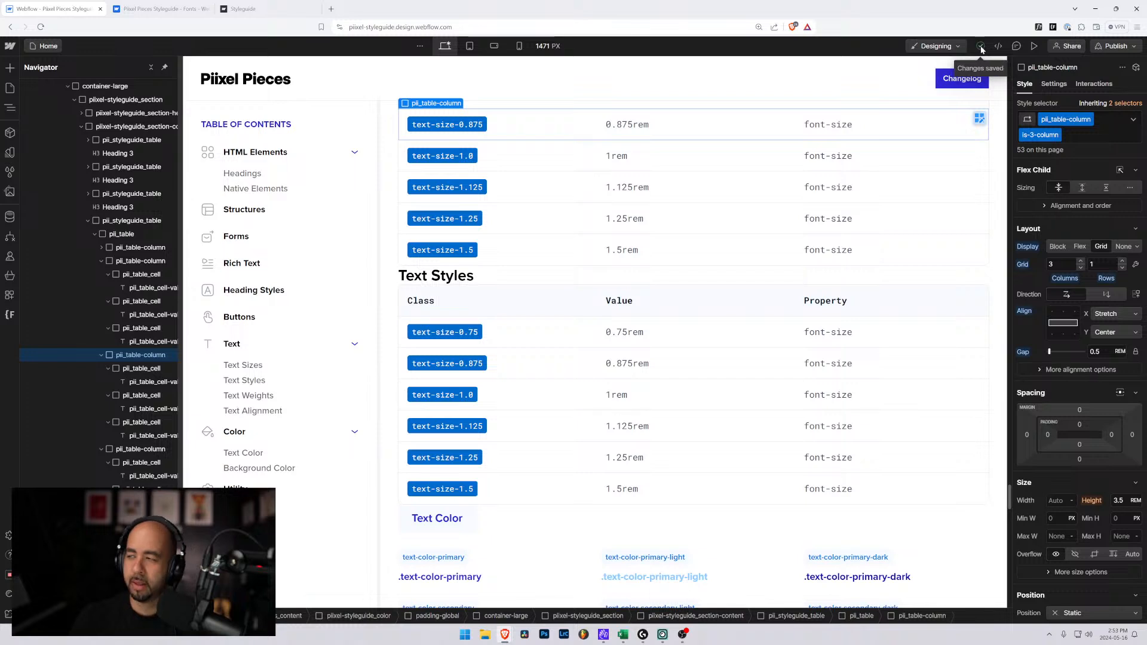
# Reload the designer page and return to the Text Styles table, selecting its wrapper and its first class label
pyautogui.press('F5')
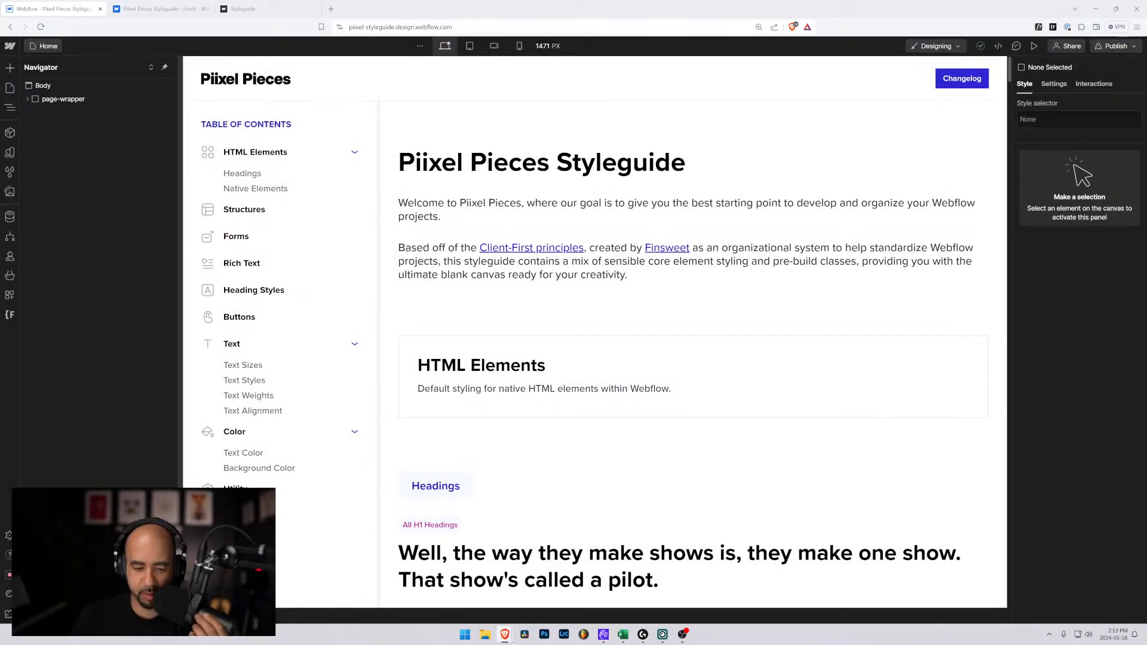
pyautogui.moveTo(511, 641)
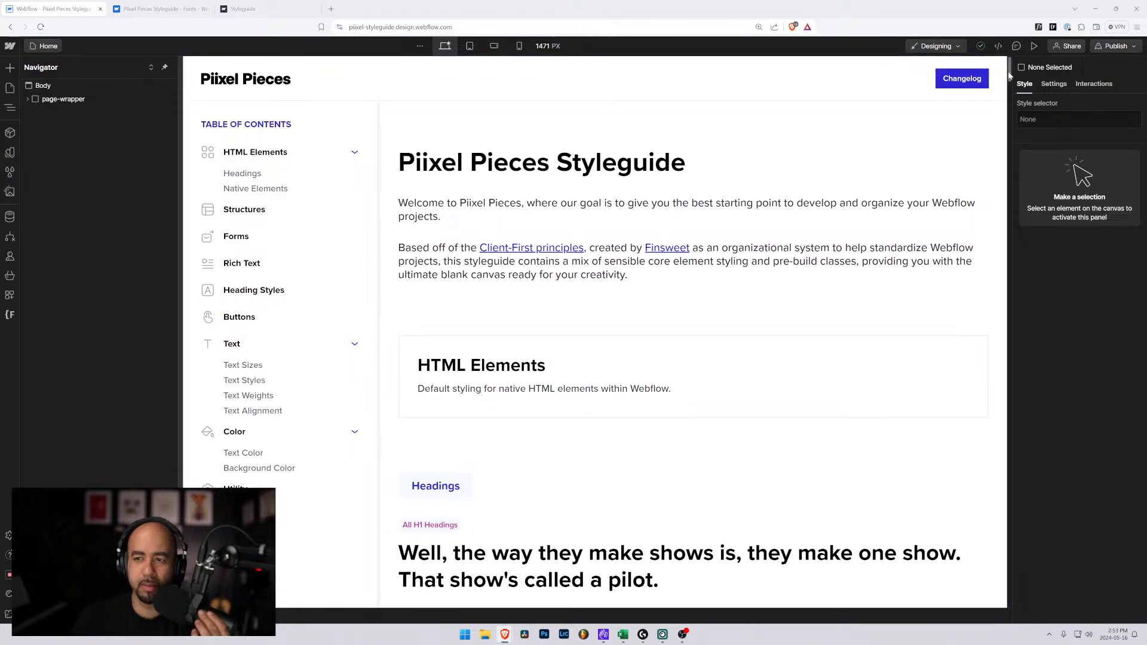
pyautogui.moveTo(1010, 73); pyautogui.dragTo(986, 521)
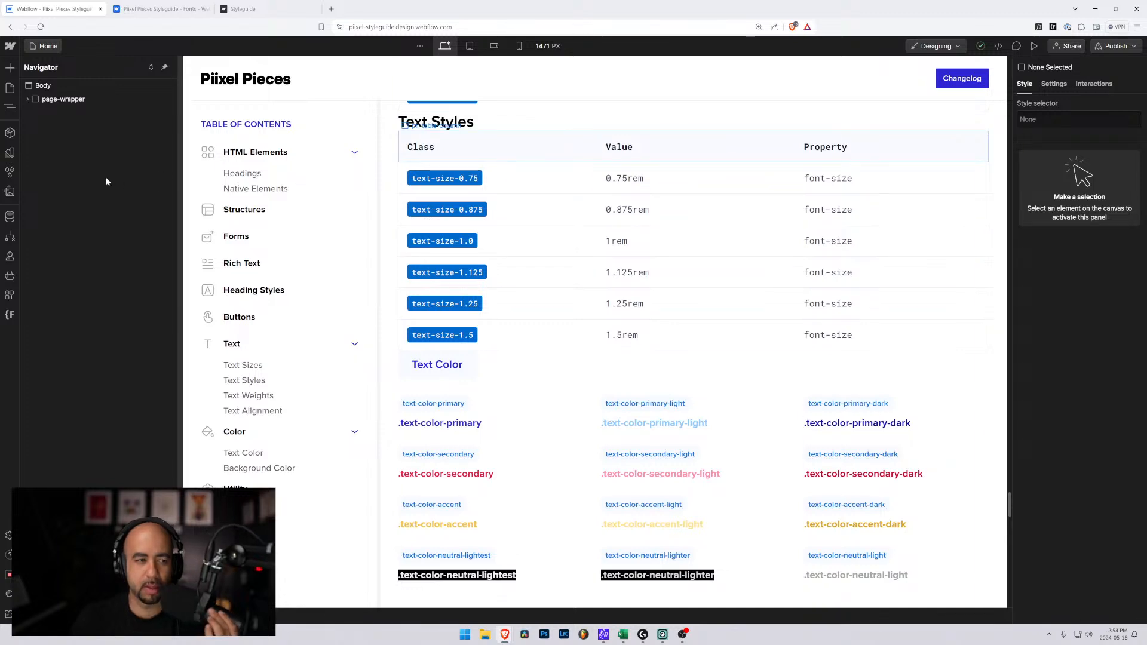
pyautogui.click(556, 142)
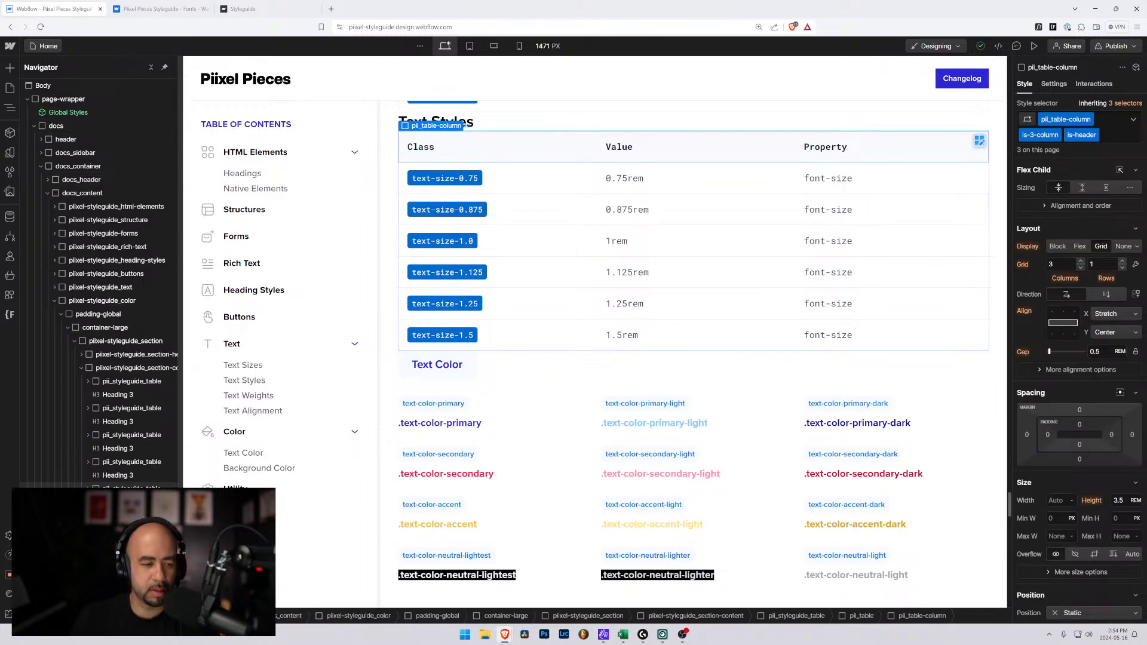
pyautogui.click(131, 486)
pyautogui.scroll(2, 421, 408)
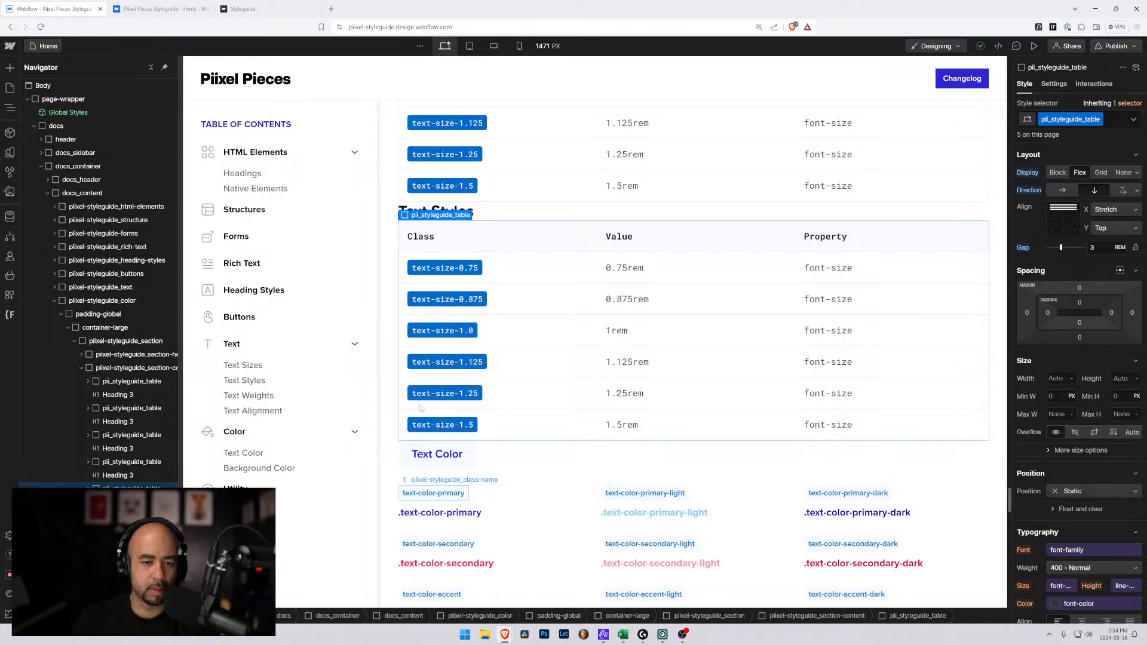
pyautogui.scroll(4, 452, 387)
pyautogui.scroll(-2, 449, 391)
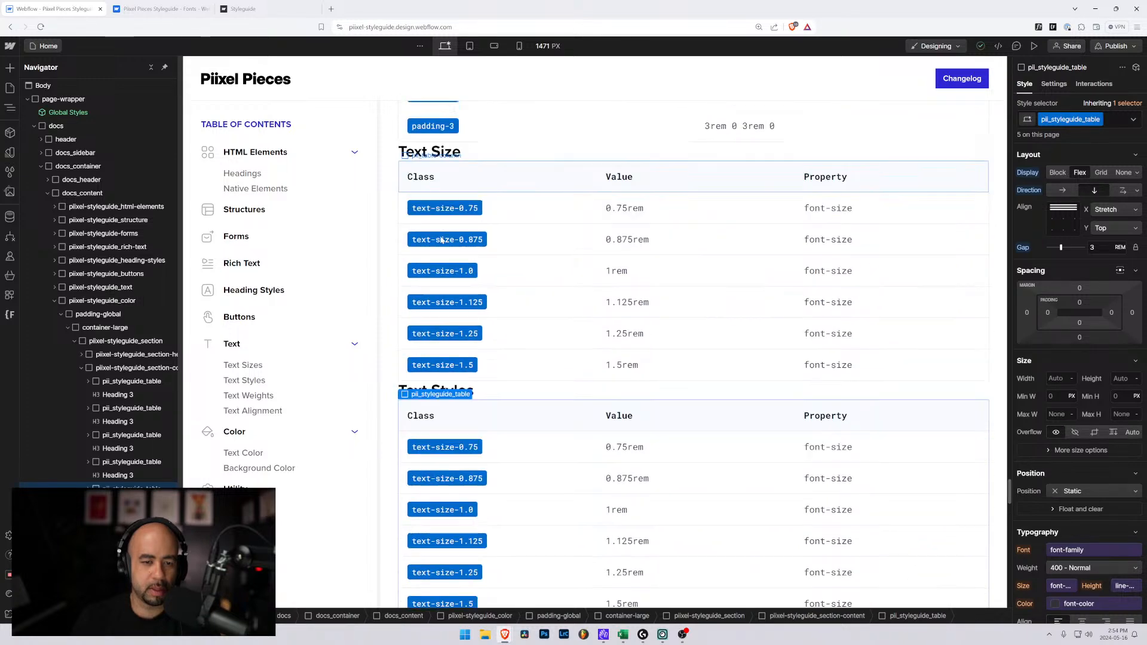
pyautogui.click(448, 399)
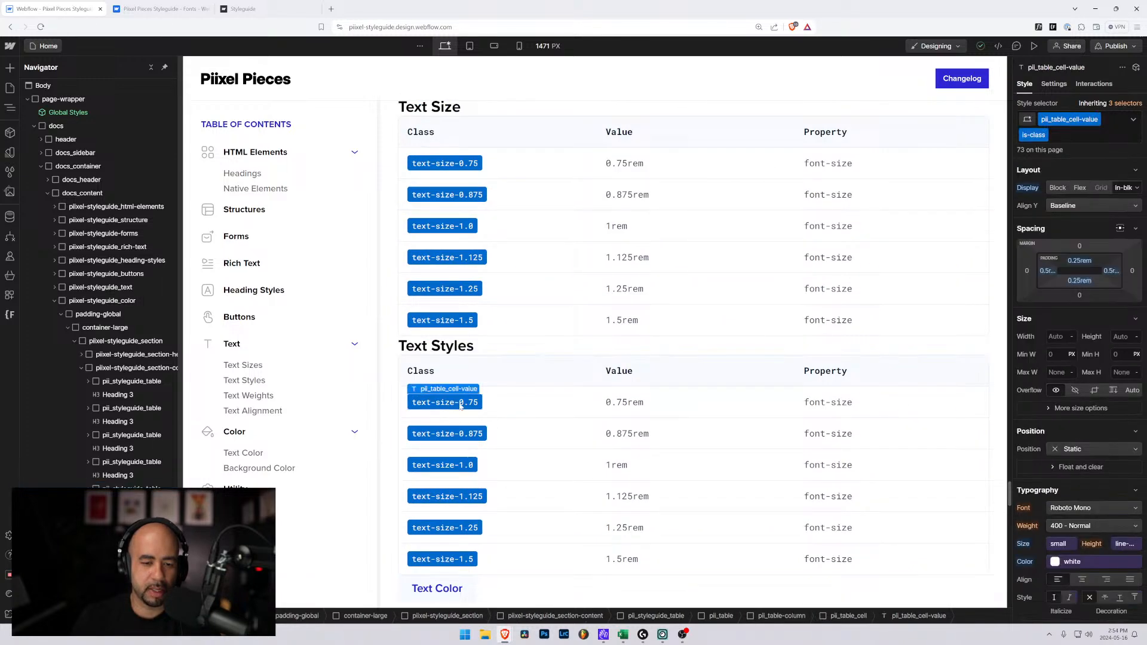
pyautogui.scroll(3, 494, 347)
pyautogui.scroll(10, 494, 347)
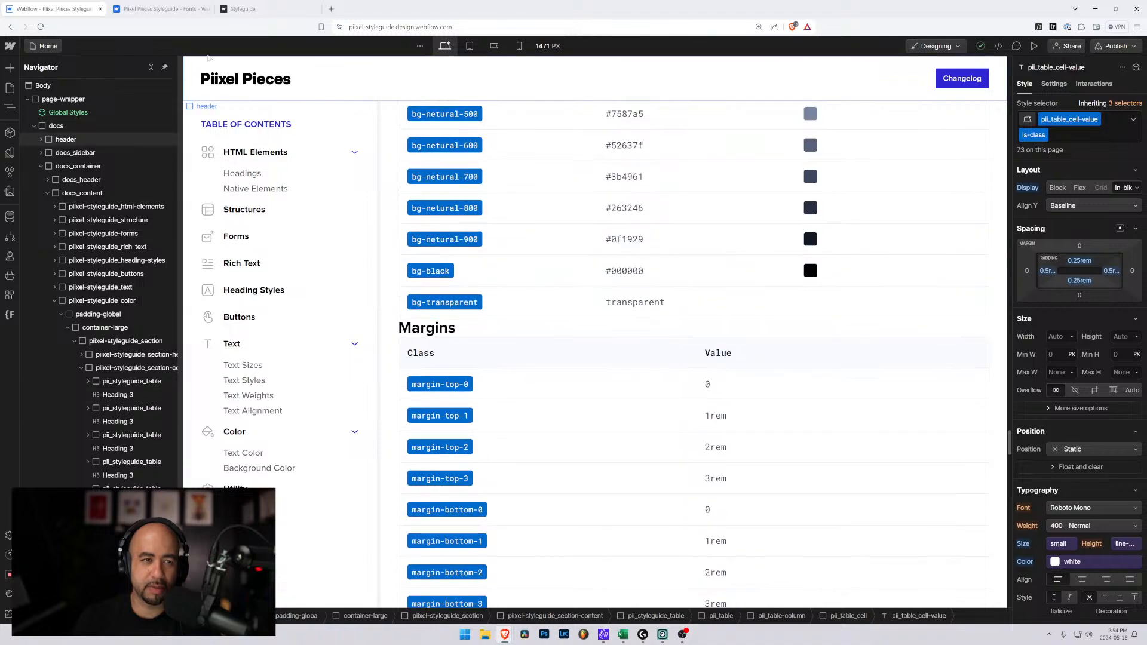
# Switch to the published Styleguide page, enlarge it to 125% and examine the class names listed under Text Styles
pyautogui.click(262, 10)
pyautogui.click(39, 242)
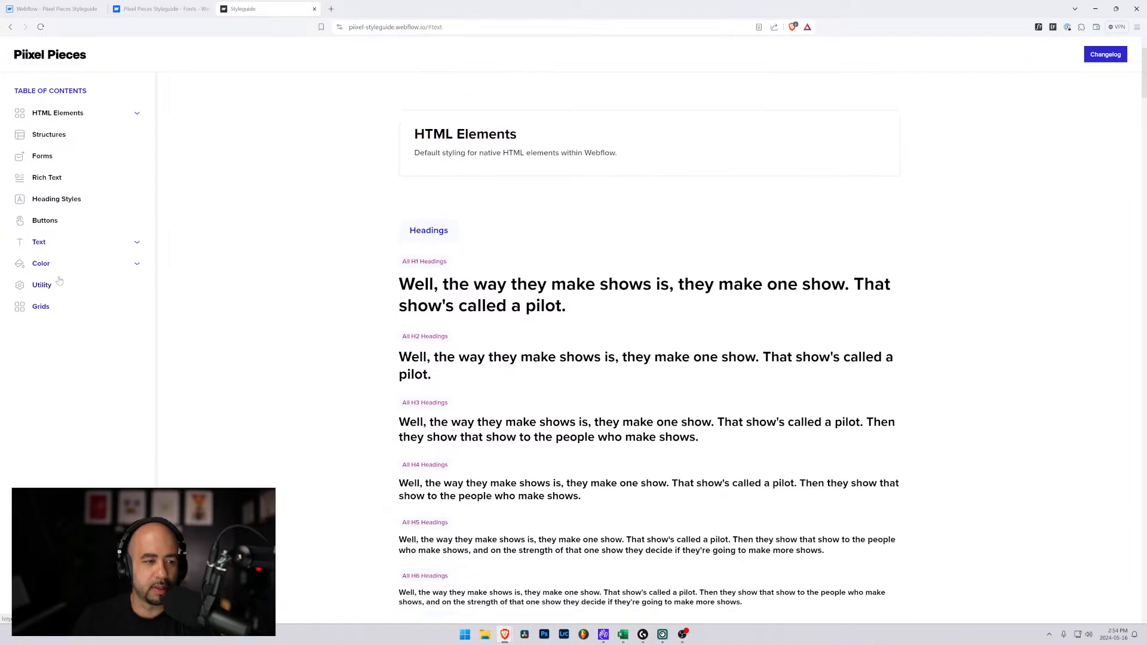
pyautogui.hotkey('ctrl', '+')
pyautogui.hotkey('ctrl', '+')
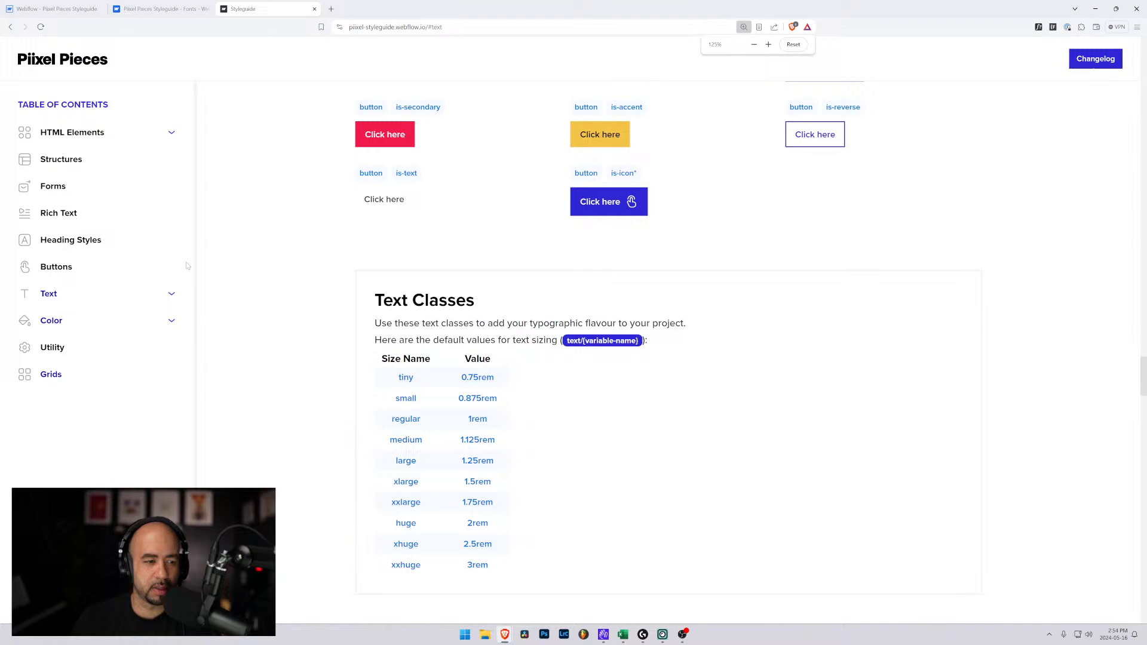
pyautogui.click(174, 294)
pyautogui.click(160, 334)
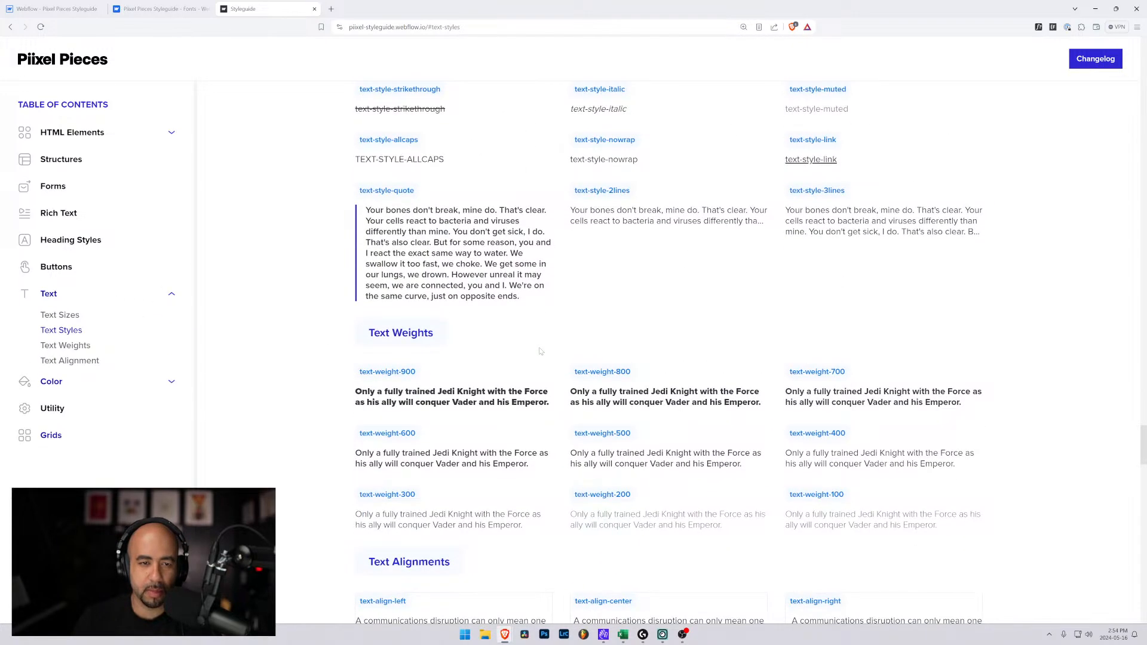
pyautogui.scroll(2, 540, 351)
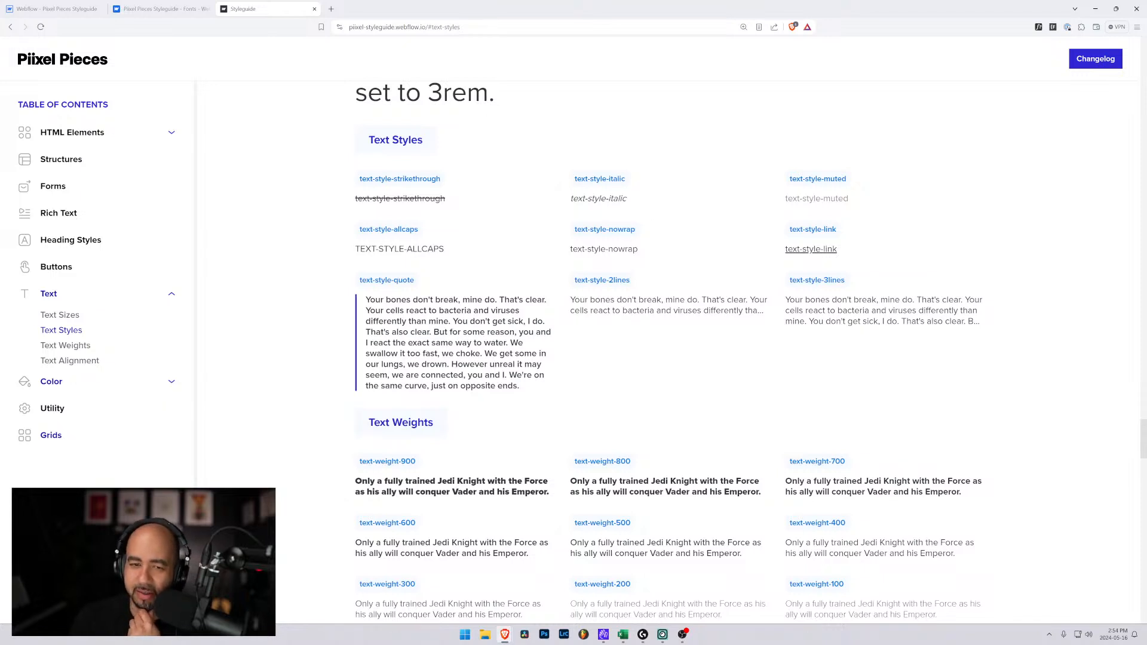
pyautogui.moveTo(573, 178); pyautogui.dragTo(626, 184)
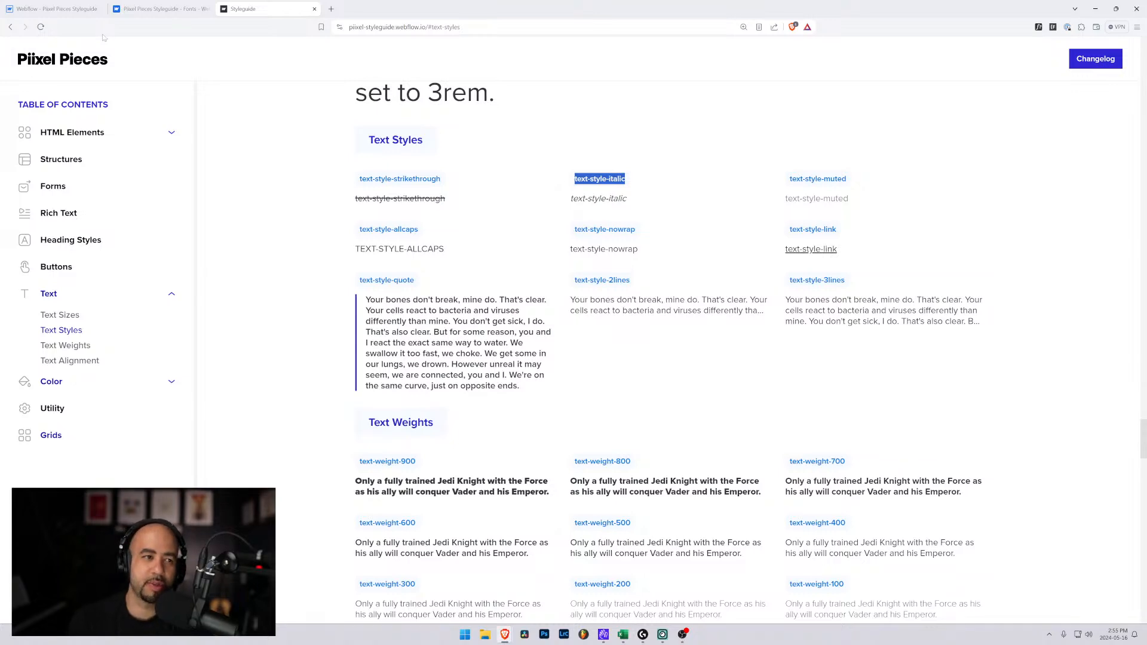
# Switch back to the Webflow designer and rename the first class label in the Text Styles table to "text-strikethrough"
pyautogui.click(84, 9)
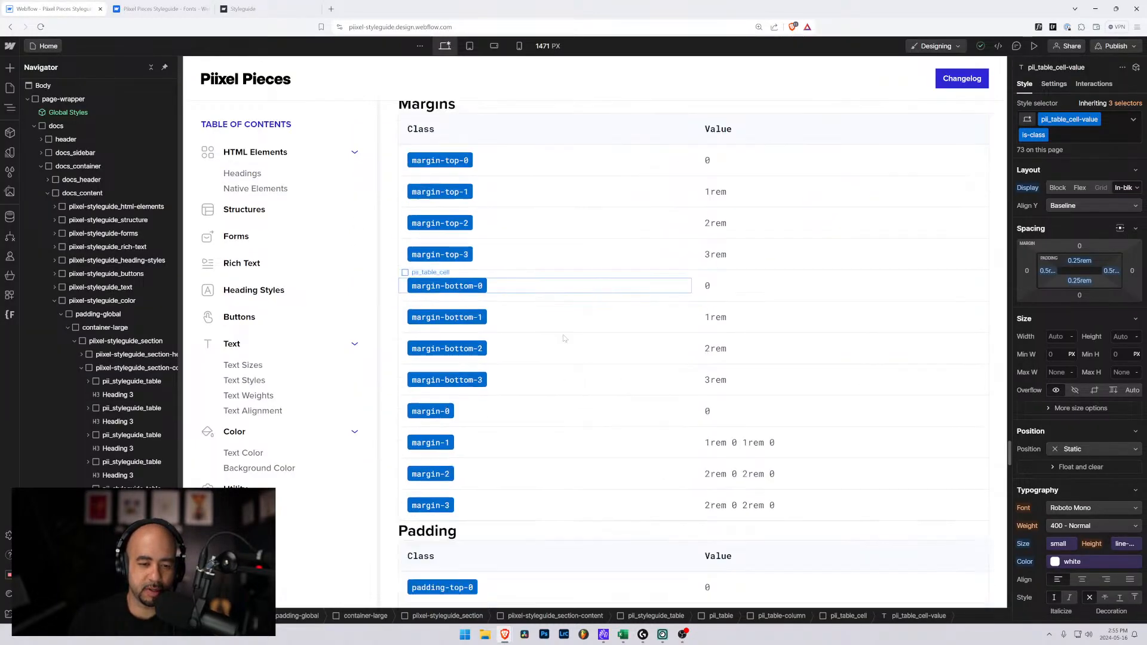
pyautogui.scroll(-20, 563, 339)
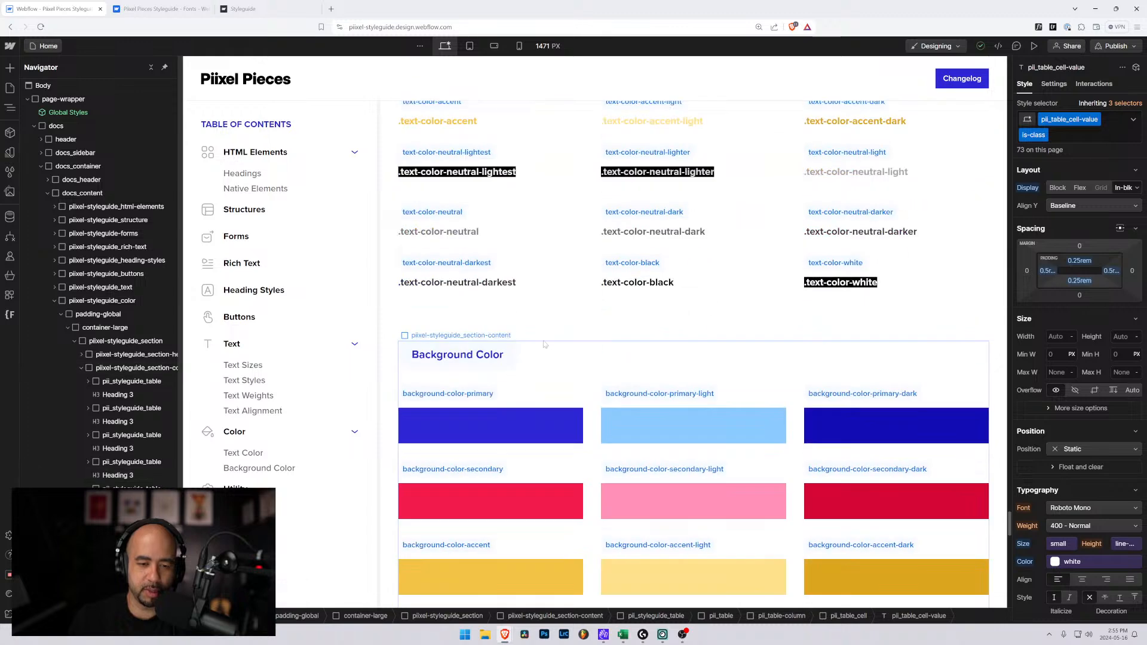
pyautogui.scroll(8, 545, 345)
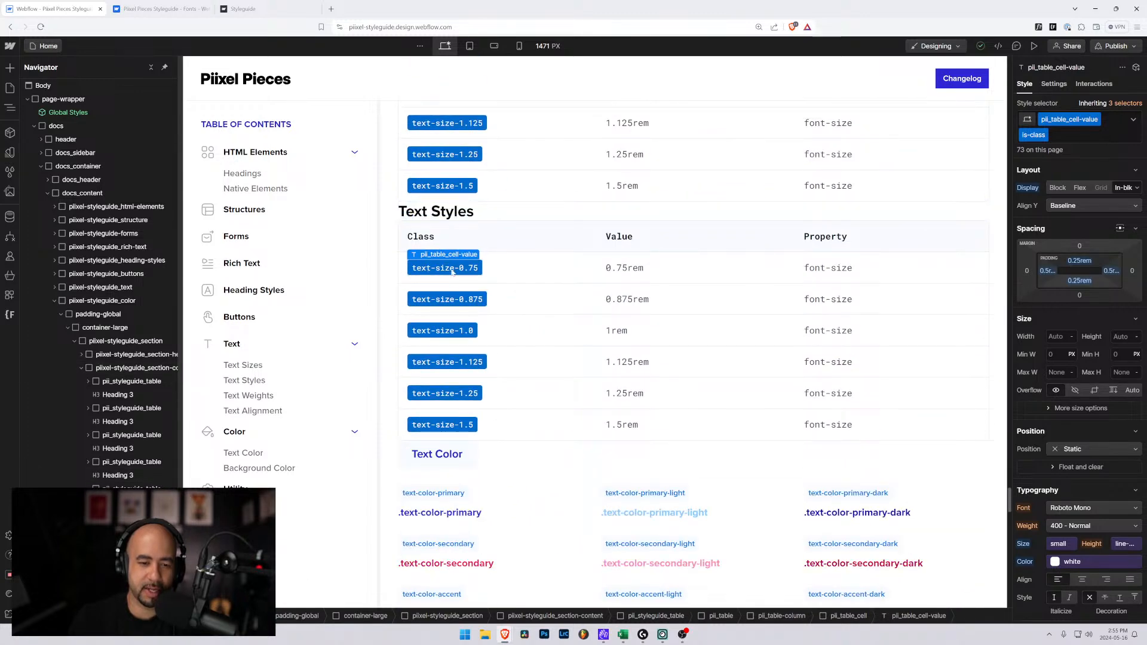
pyautogui.doubleClick(452, 270)
pyautogui.moveTo(435, 268); pyautogui.dragTo(490, 269)
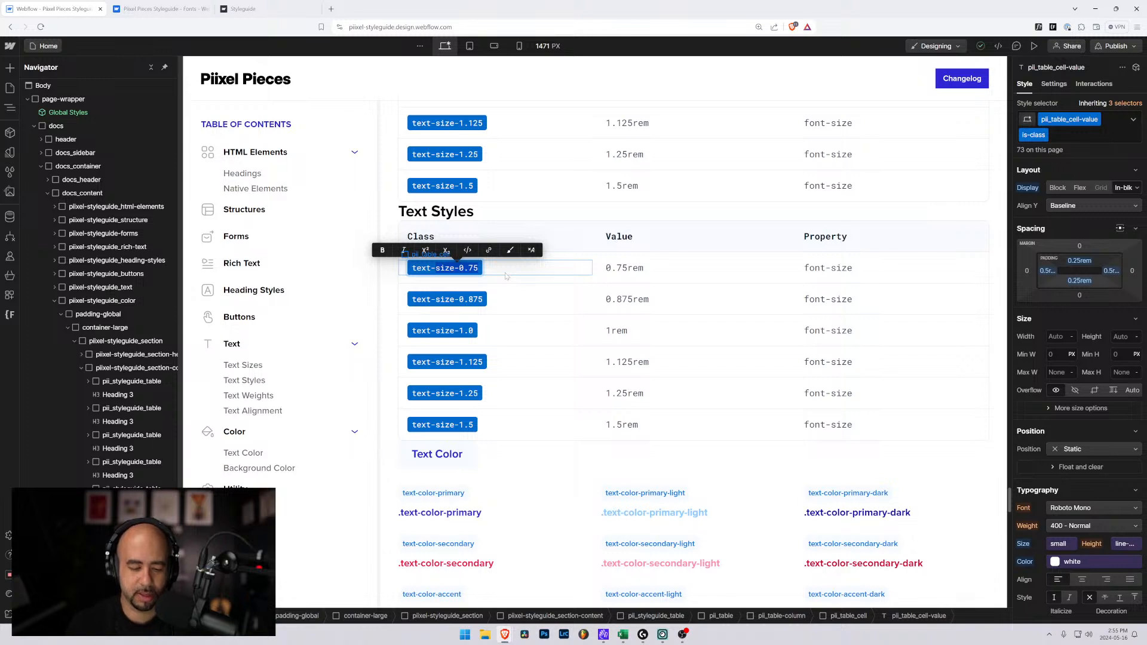
pyautogui.write('sti')
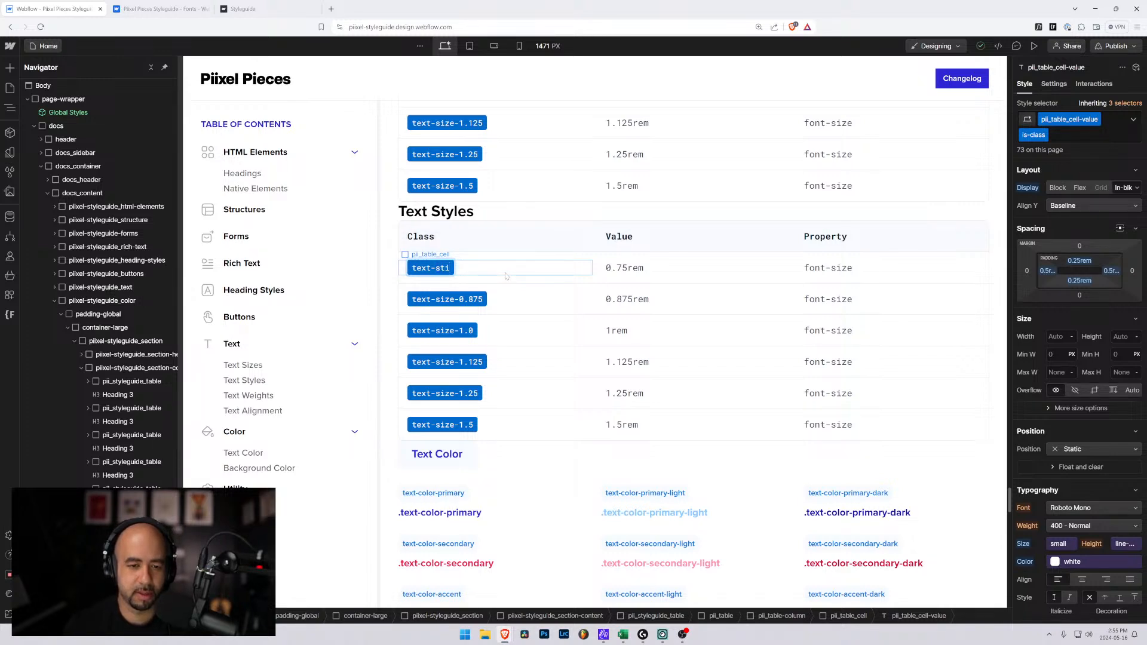
pyautogui.press('BackSpace')
pyautogui.write('rike')
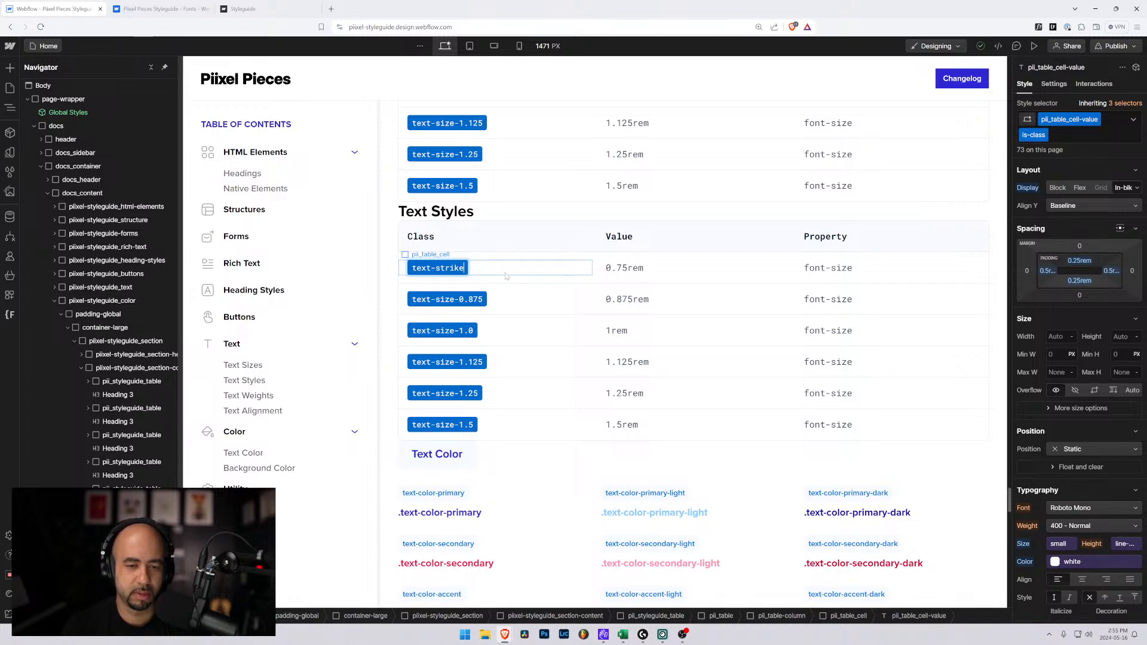
pyautogui.write('through')
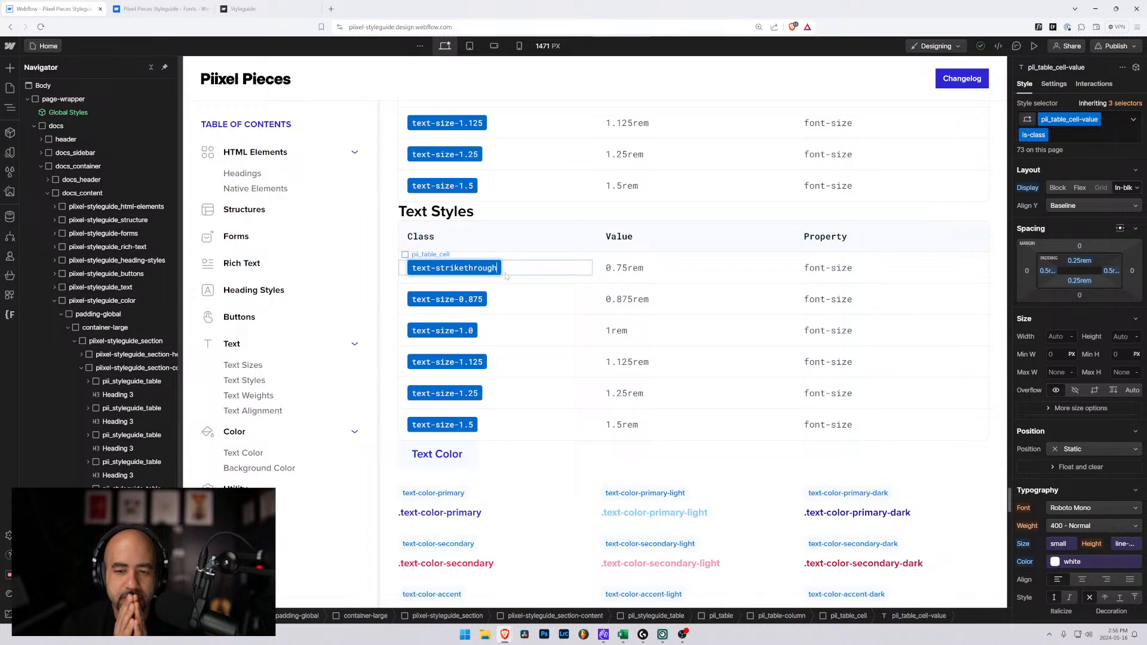
# Set the Value cell of the text-strikethrough row to "strikethrough"
pyautogui.click(628, 272)
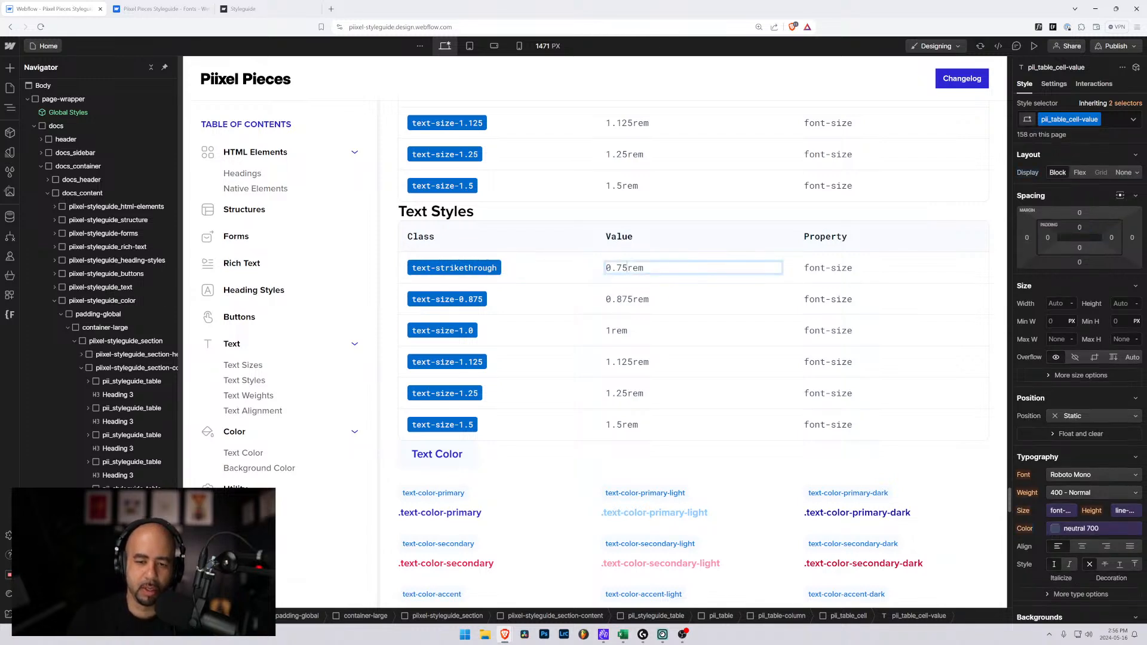
pyautogui.doubleClick(628, 271)
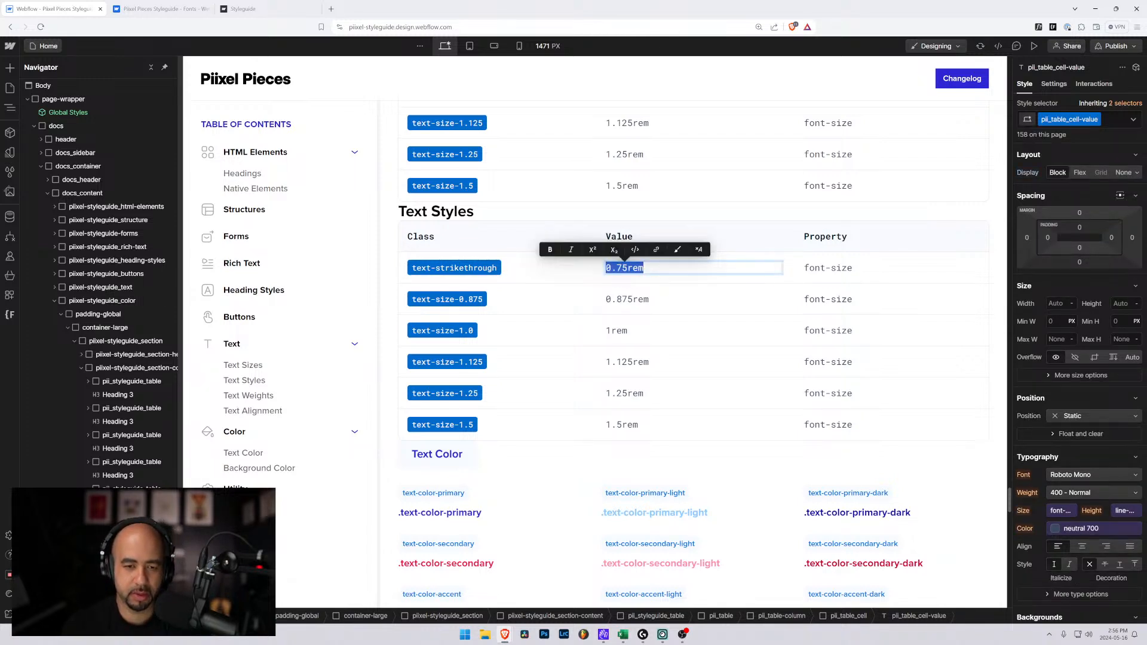
pyautogui.write('stri')
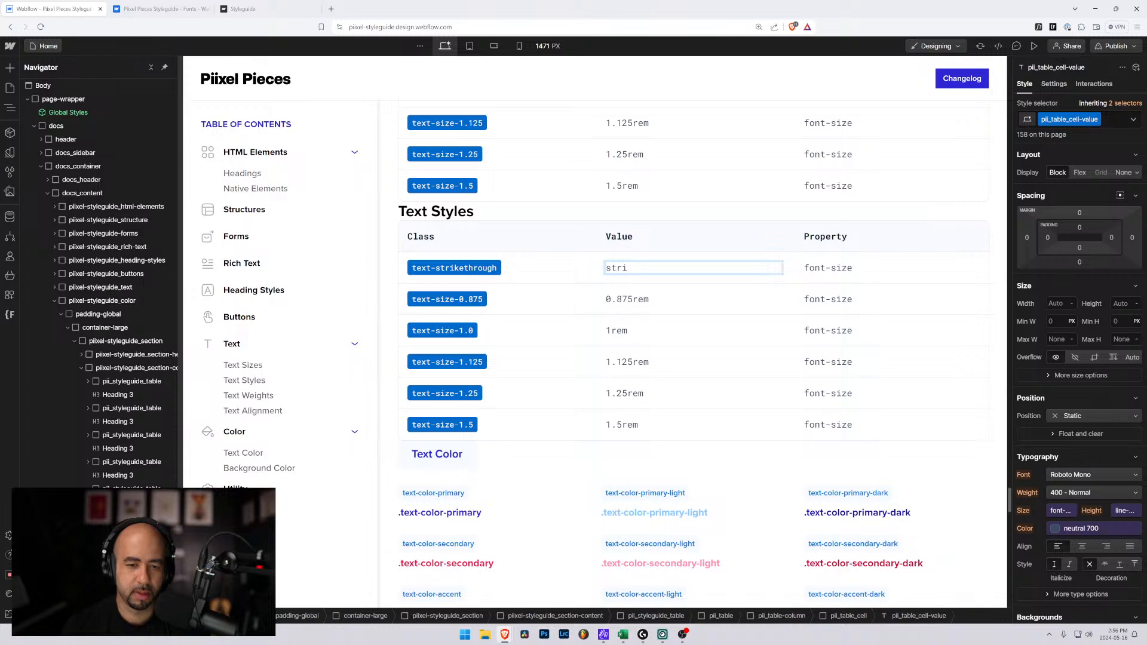
pyautogui.write('ket')
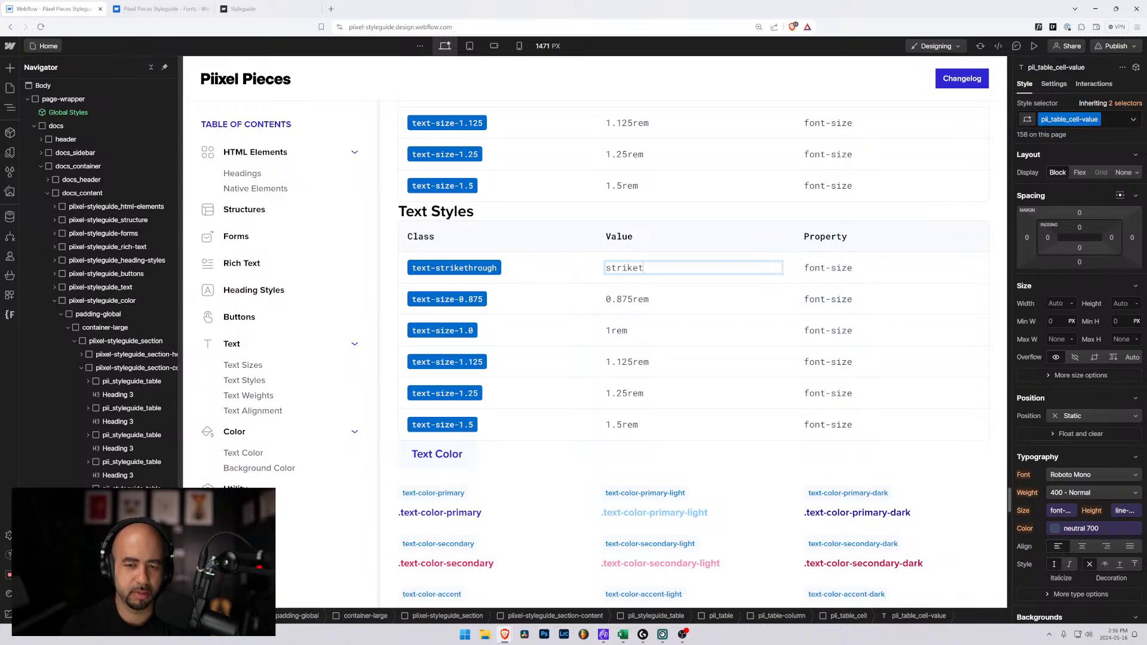
pyautogui.write('rho')
pyautogui.press('BackSpace')
pyautogui.press('BackSpace')
pyautogui.press('BackSpace')
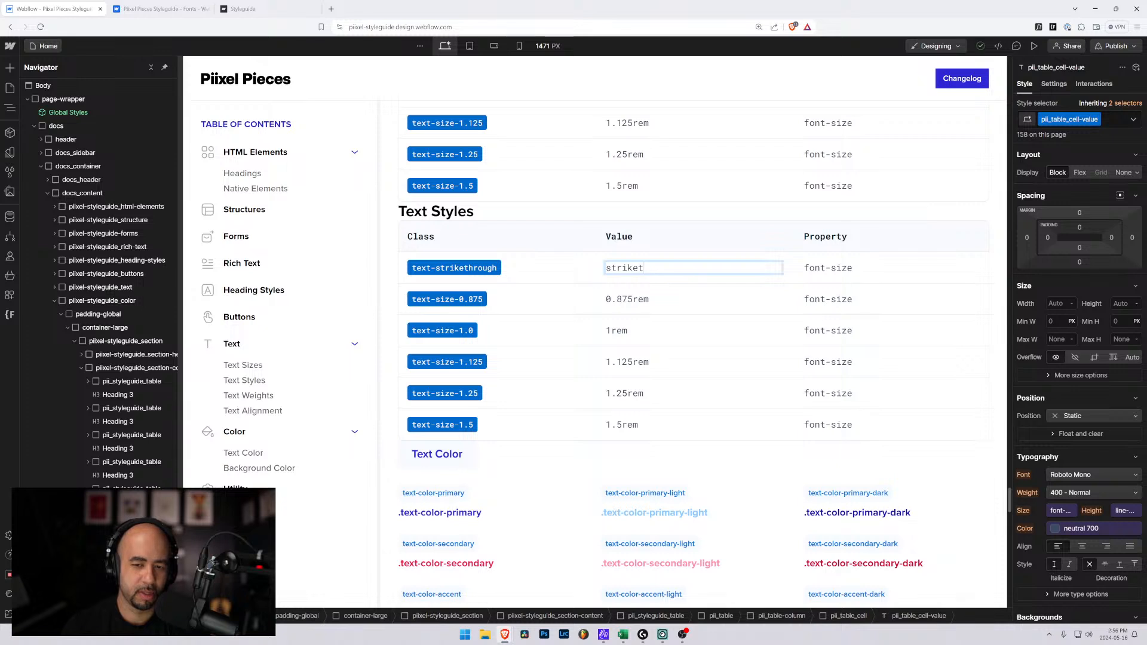
pyautogui.press('BackSpace')
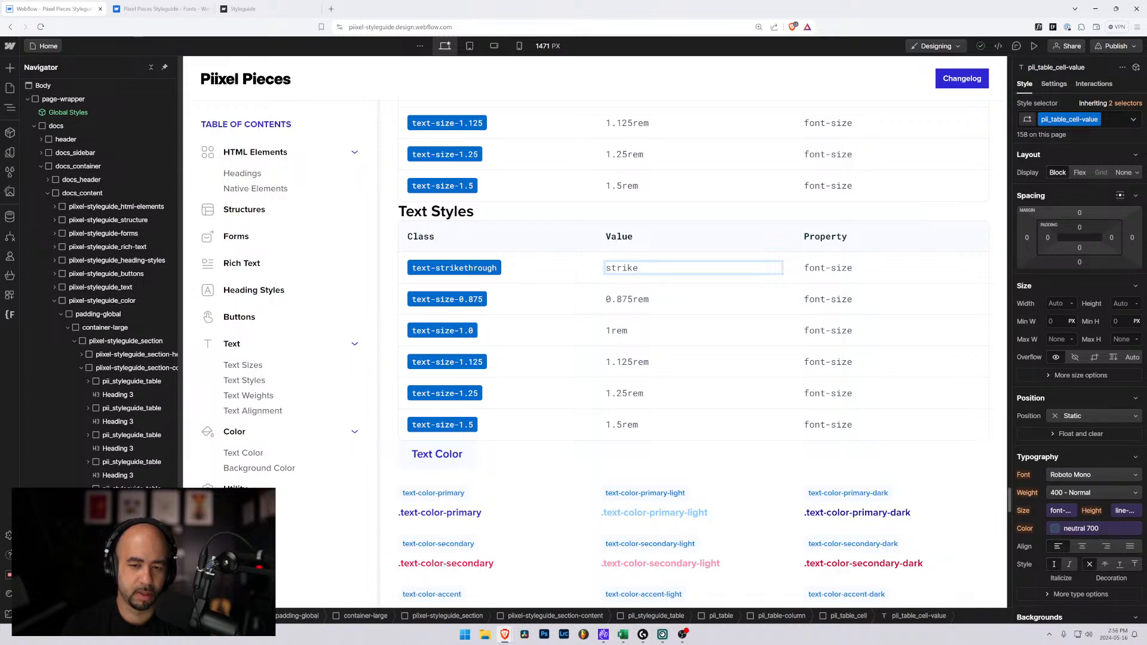
pyautogui.write('th')
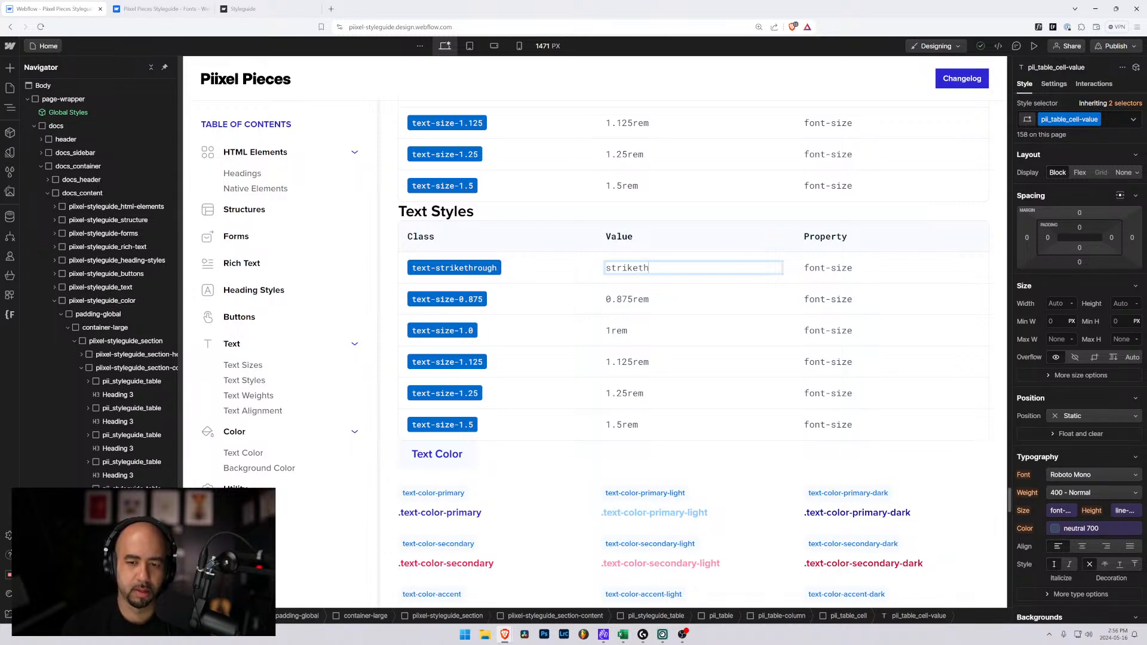
pyautogui.write('rough')
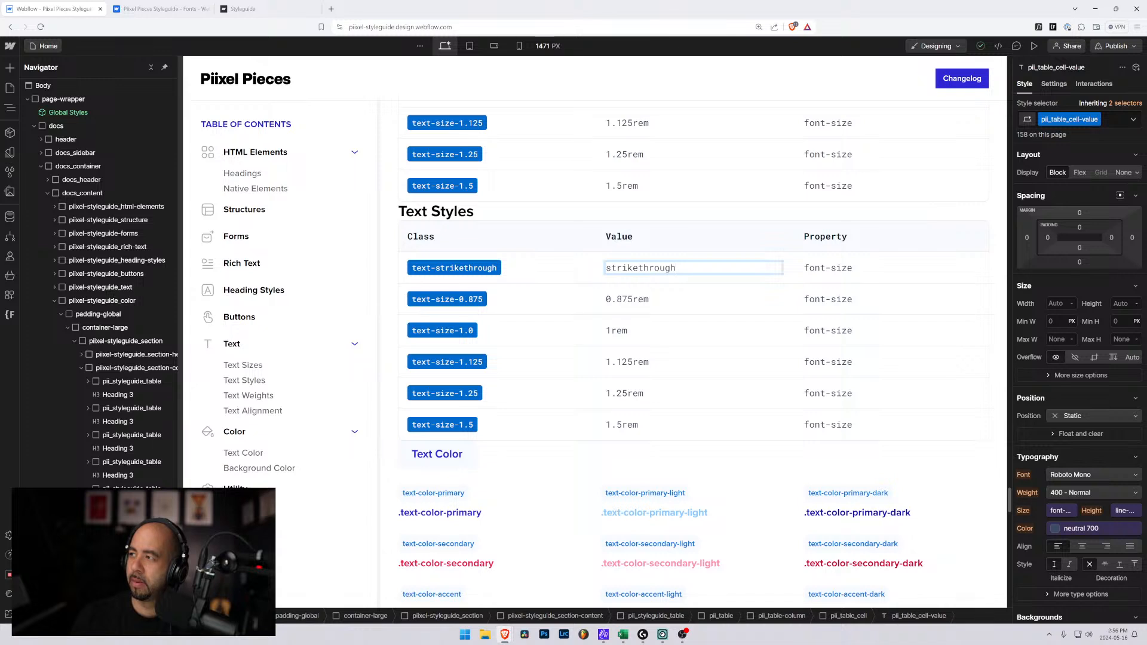
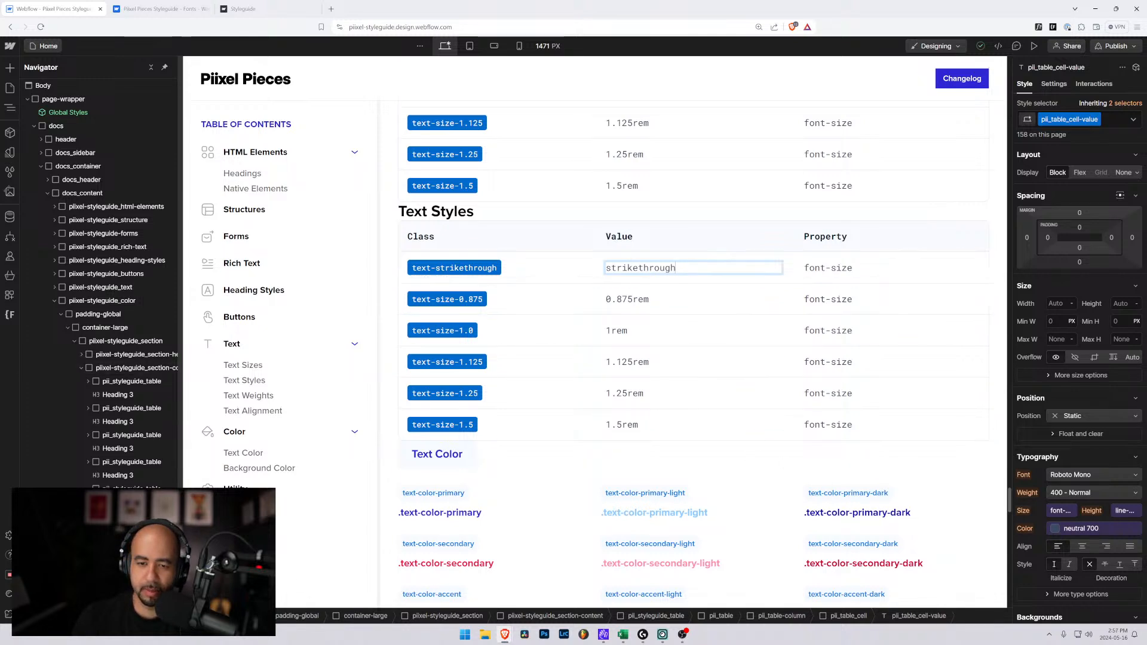
# Replace the Value cell text of the text-strikethrough row with "line-through"
pyautogui.moveTo(676, 267); pyautogui.dragTo(588, 270)
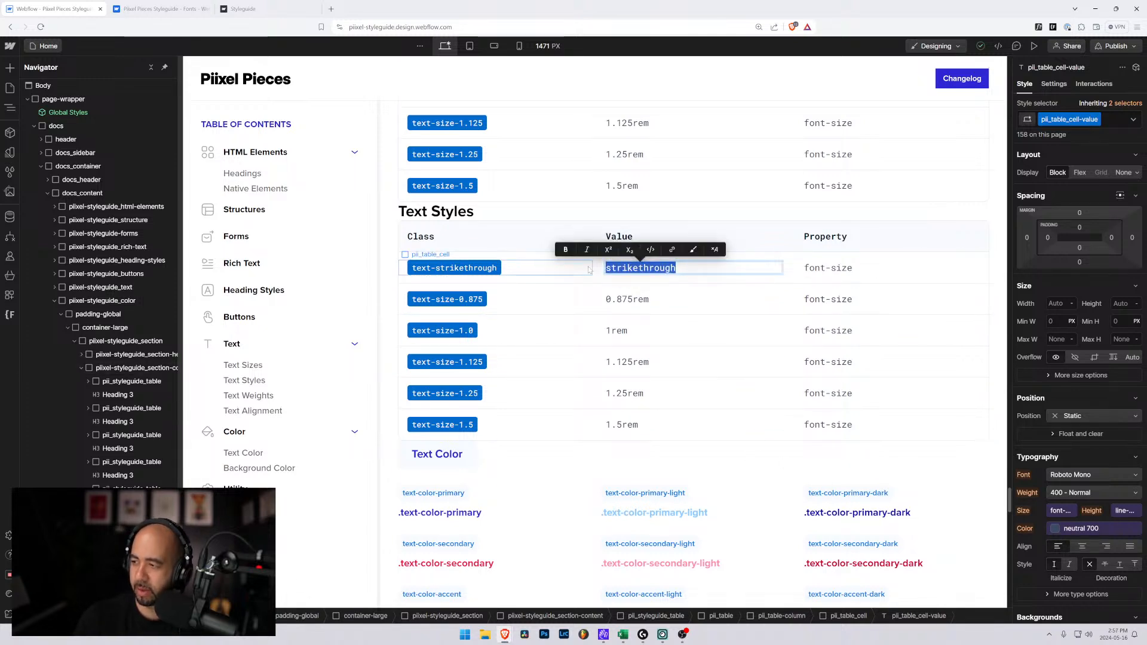
pyautogui.write('linke')
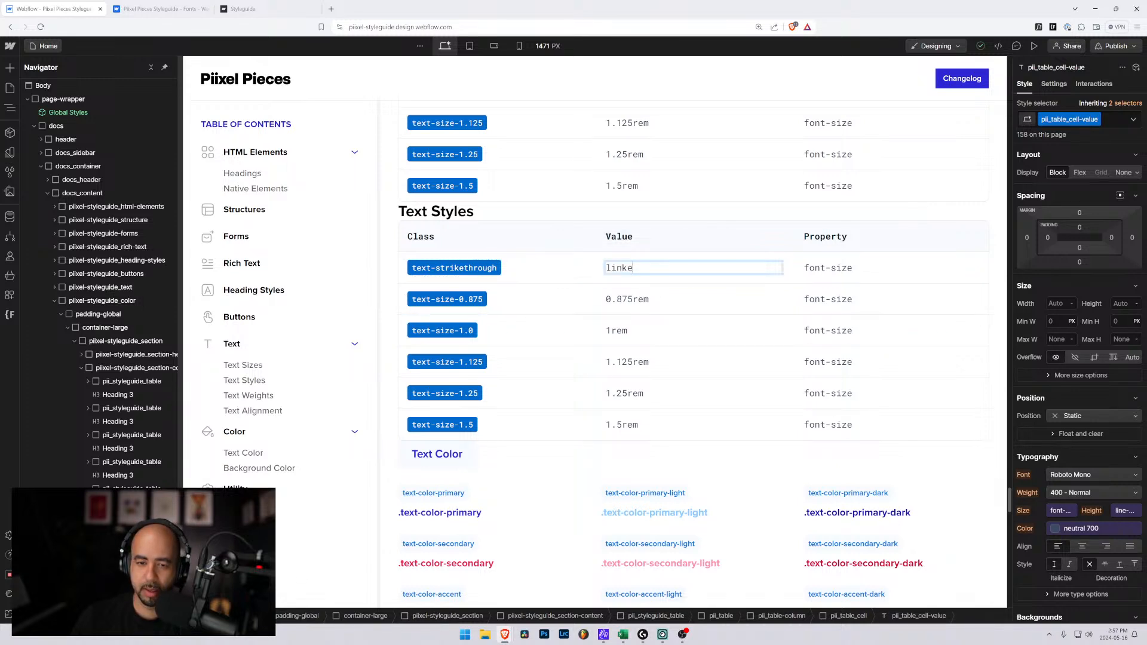
pyautogui.hotkey('shift', 'Left')
pyautogui.hotkey('shift', 'Left')
pyautogui.write('e')
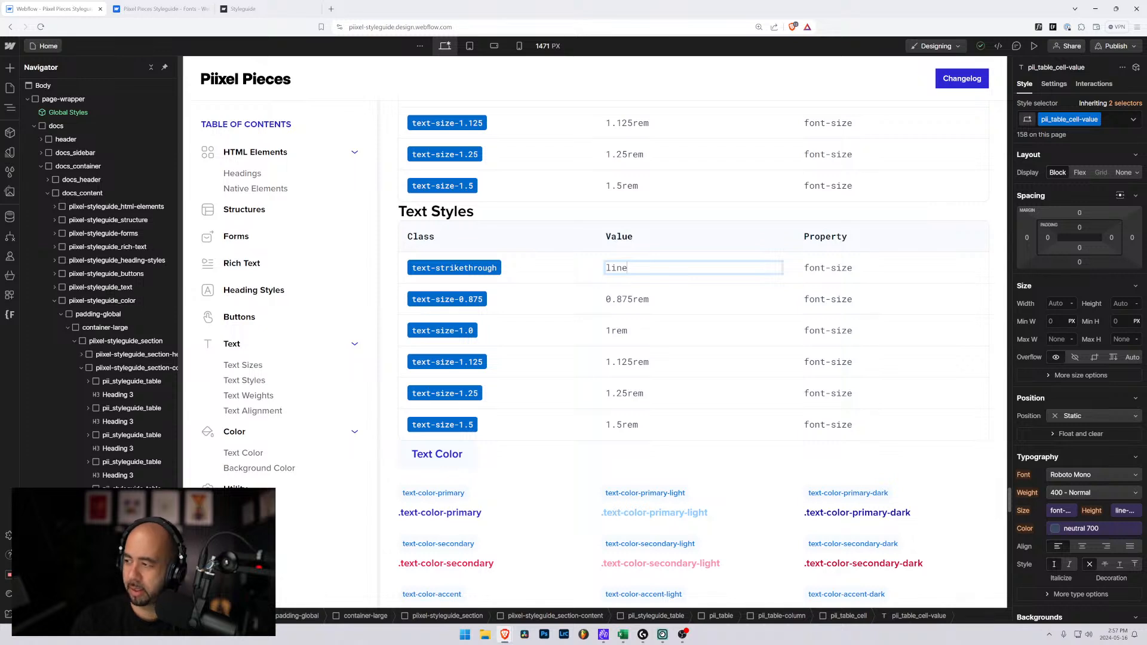
pyautogui.write('-th')
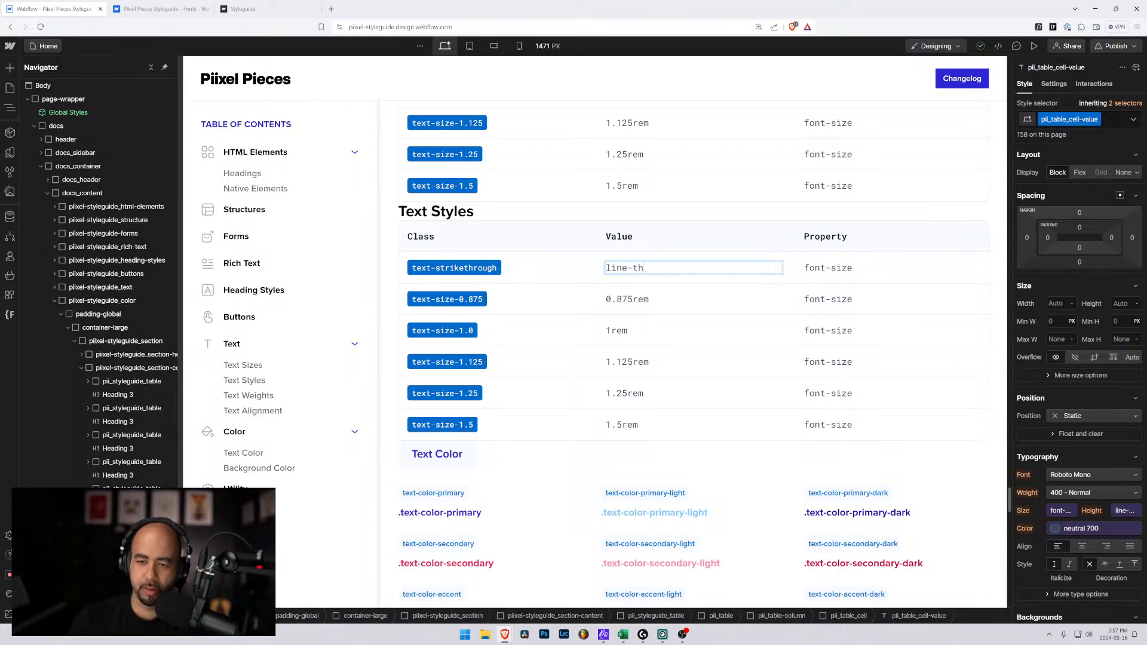
pyautogui.write('rough')
# Replace the Property cell text of the text-strikethrough row with "text-decoration"
pyautogui.press('Tab')
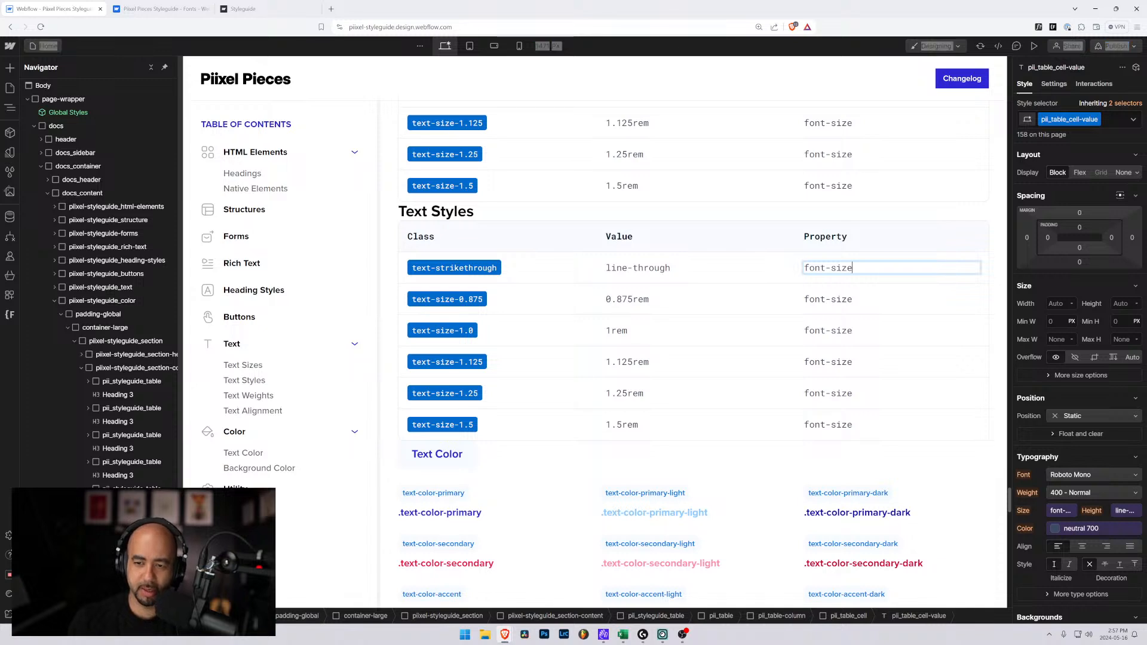
pyautogui.hotkey('ctrl', 'shift', 'Left')
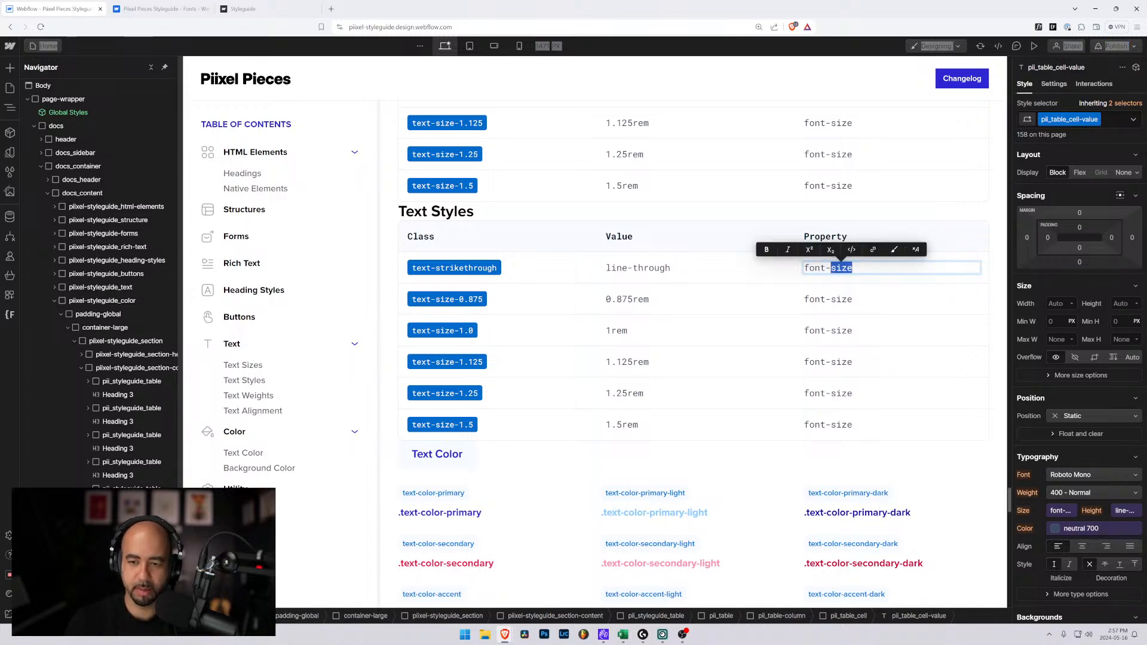
pyautogui.hotkey('ctrl', 'shift', 'Left')
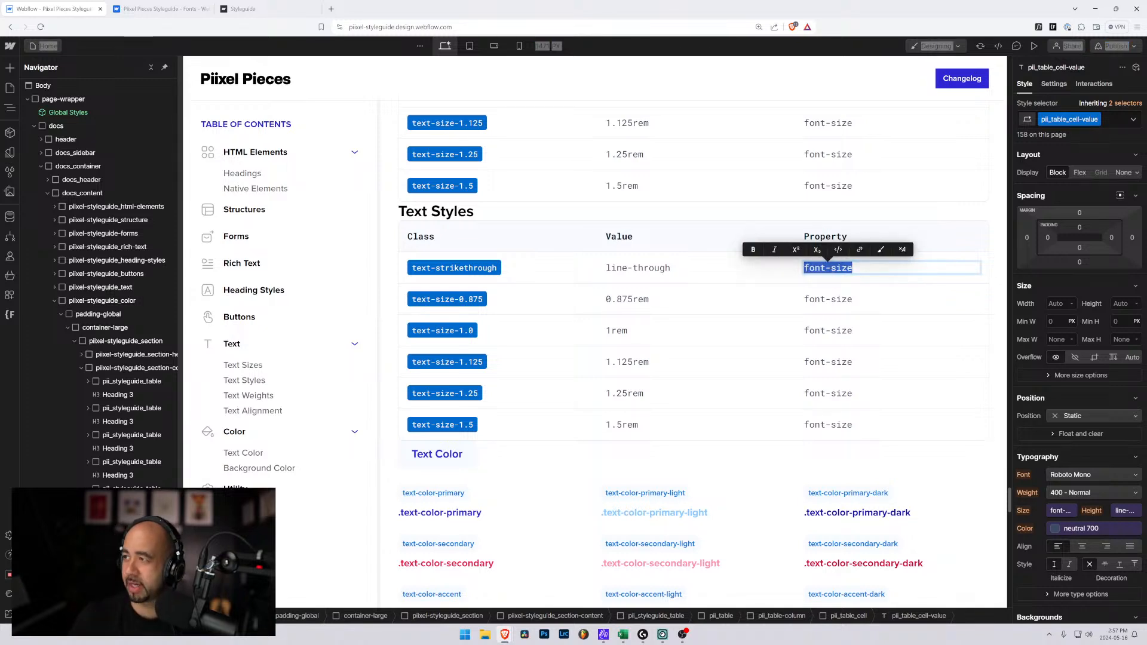
pyautogui.write('te')
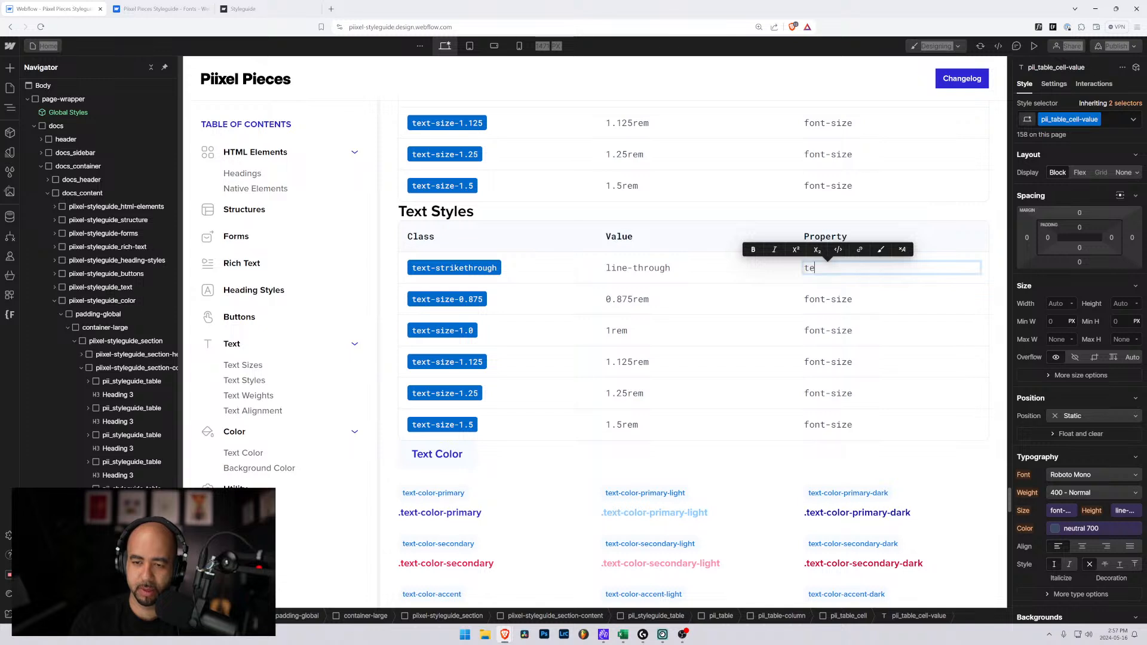
pyautogui.write('xt')
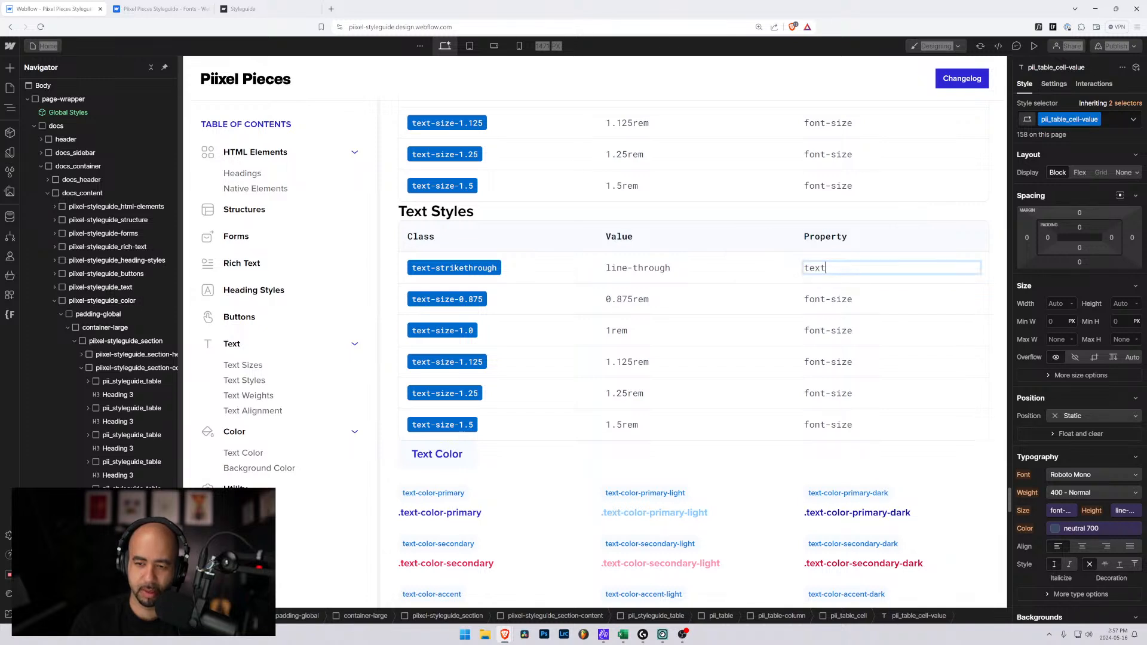
pyautogui.write('-decor')
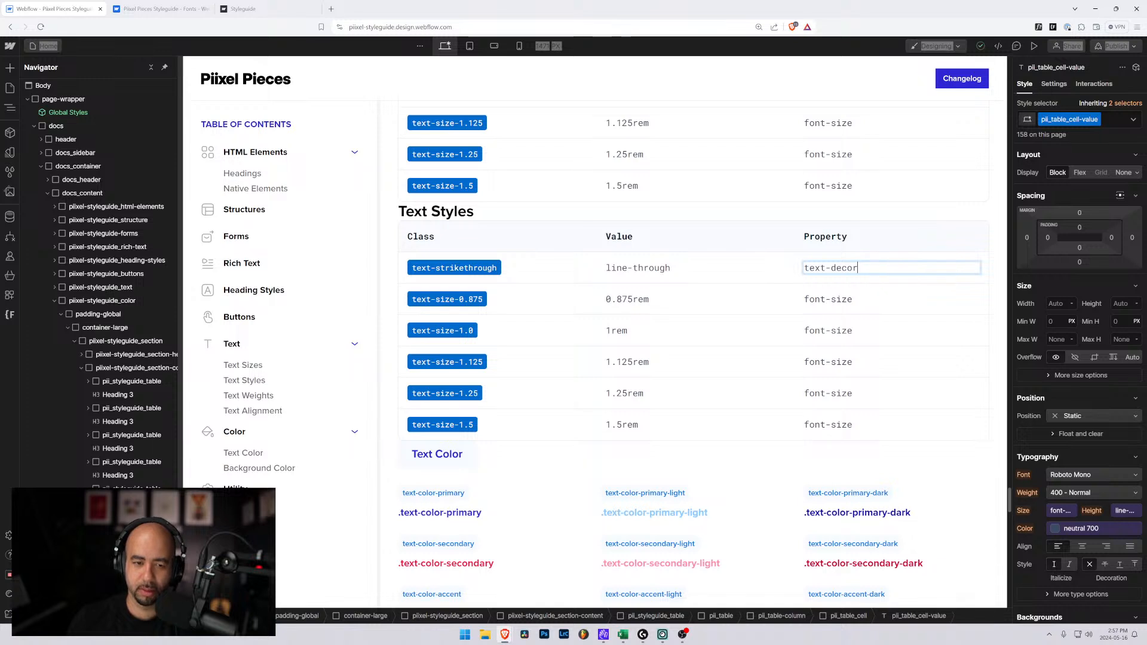
pyautogui.write('ation')
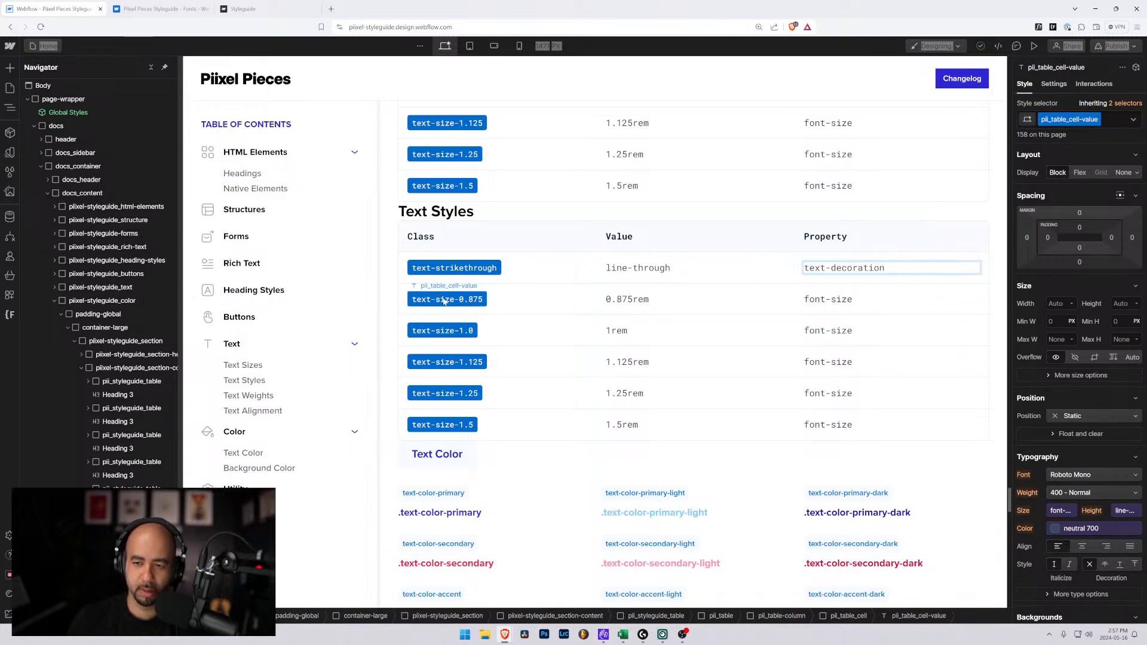
# Rename the second class label in the Text Styles table to "text-italics"
pyautogui.click(444, 302)
pyautogui.doubleClick(444, 302)
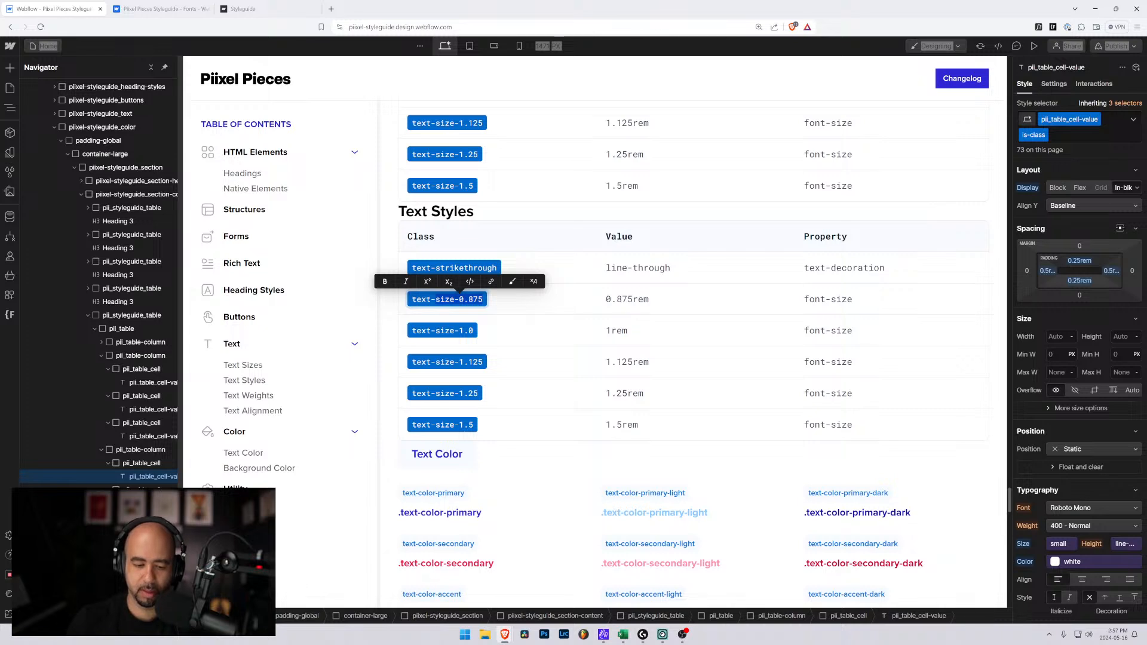
pyautogui.write('it')
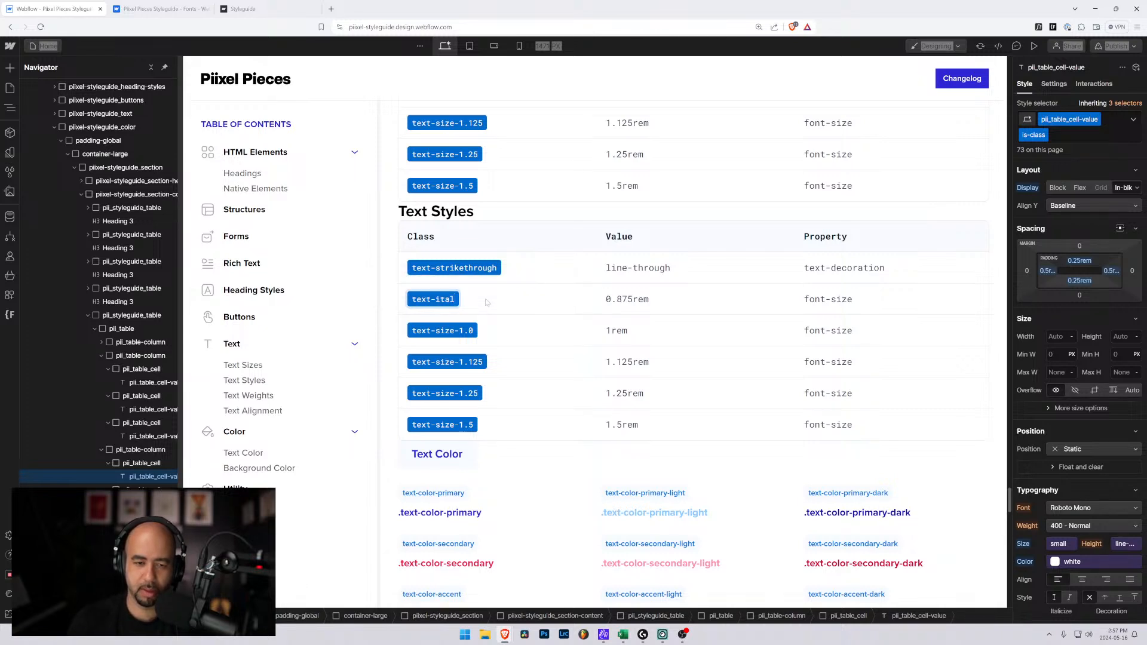
pyautogui.write('a')
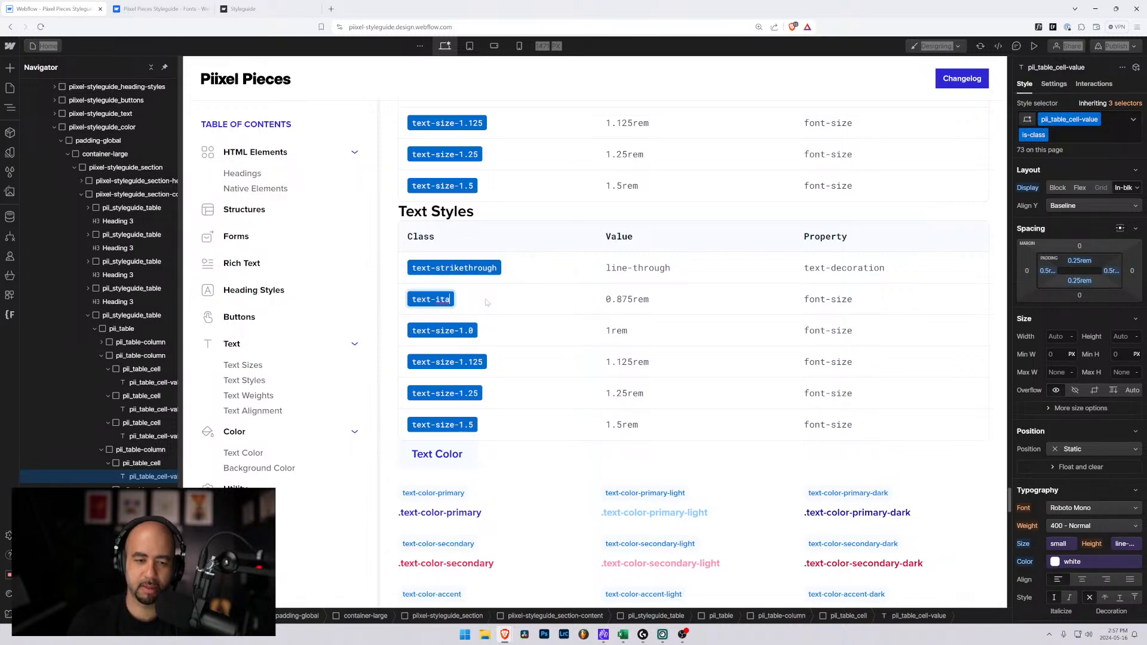
pyautogui.write('lics')
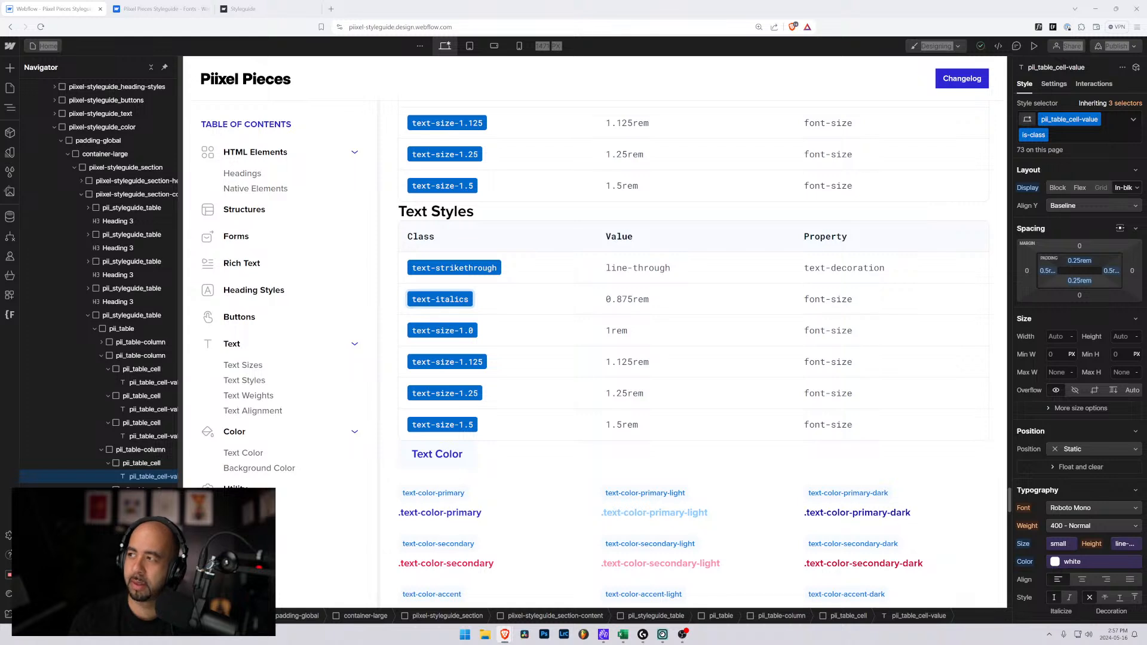
# Fill in the text-italics row with "italics" as its Value and "font-style" as its Property
pyautogui.click(637, 303)
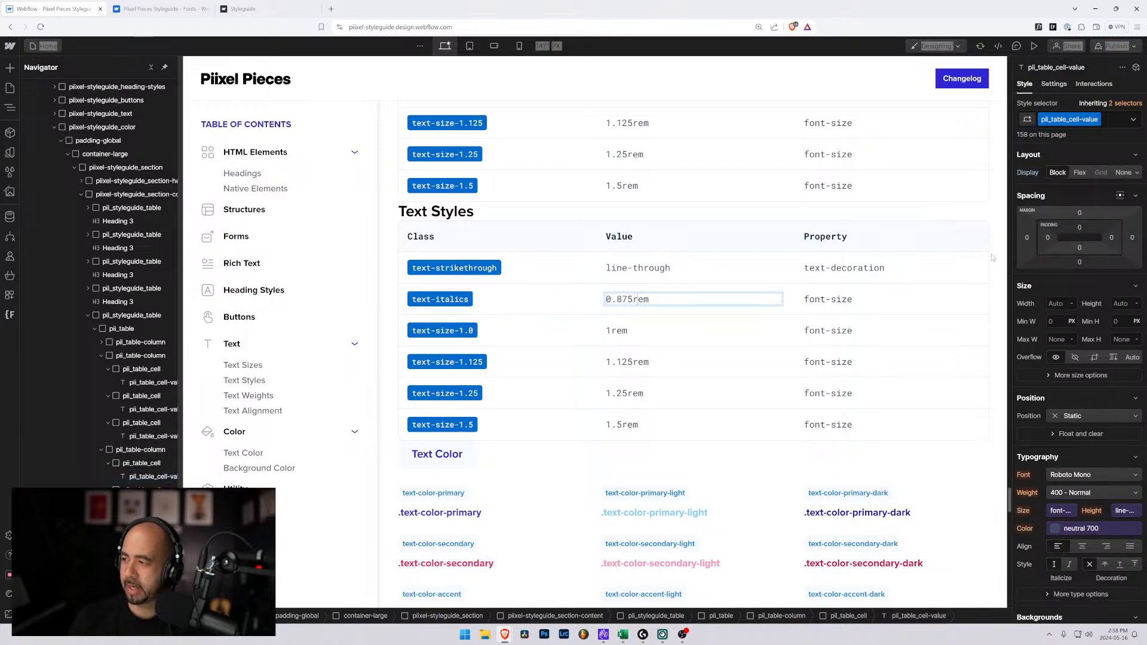
pyautogui.doubleClick(845, 299)
pyautogui.moveTo(853, 300); pyautogui.dragTo(836, 299)
pyautogui.write('t')
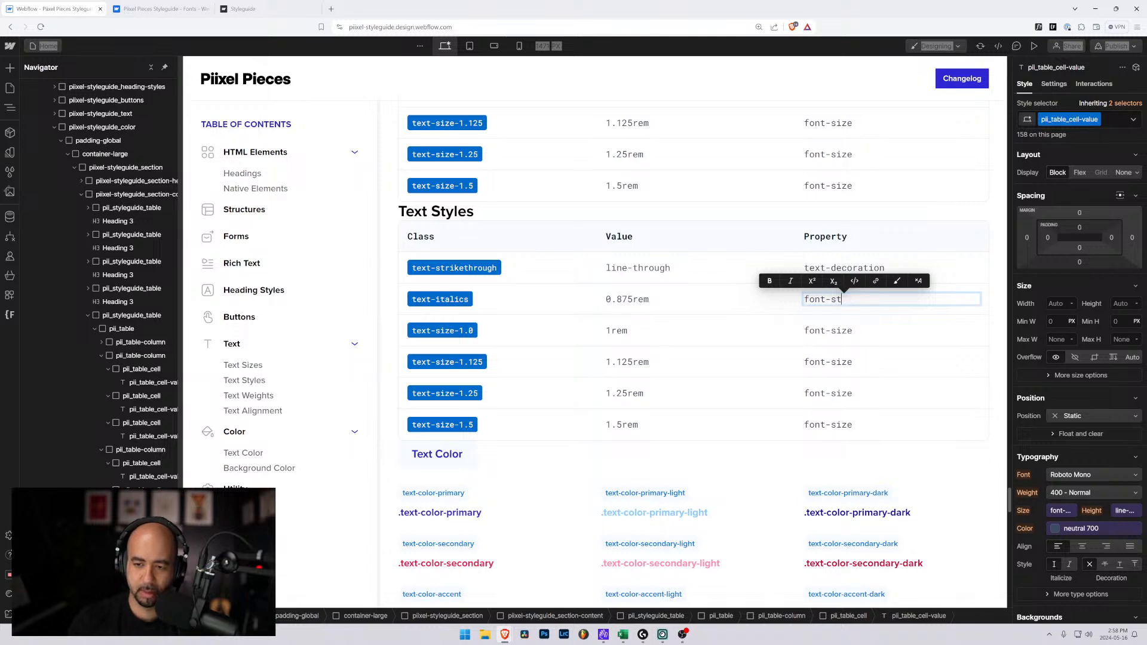
pyautogui.write('ylee')
pyautogui.click(639, 300)
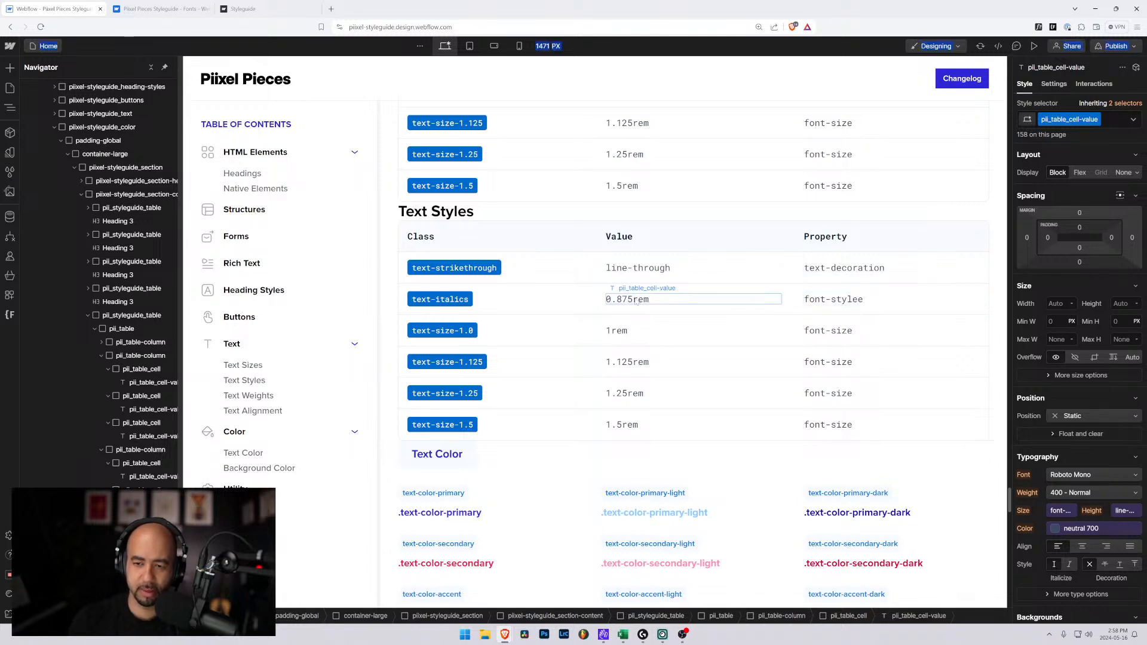
pyautogui.doubleClick(639, 301)
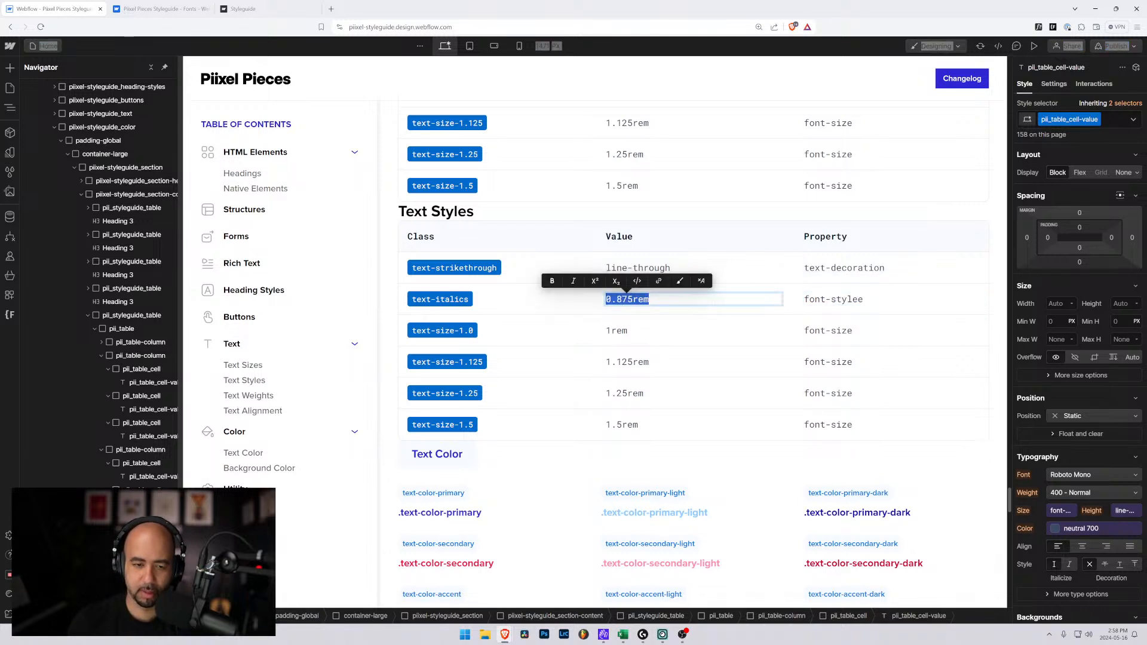
pyautogui.write('ita')
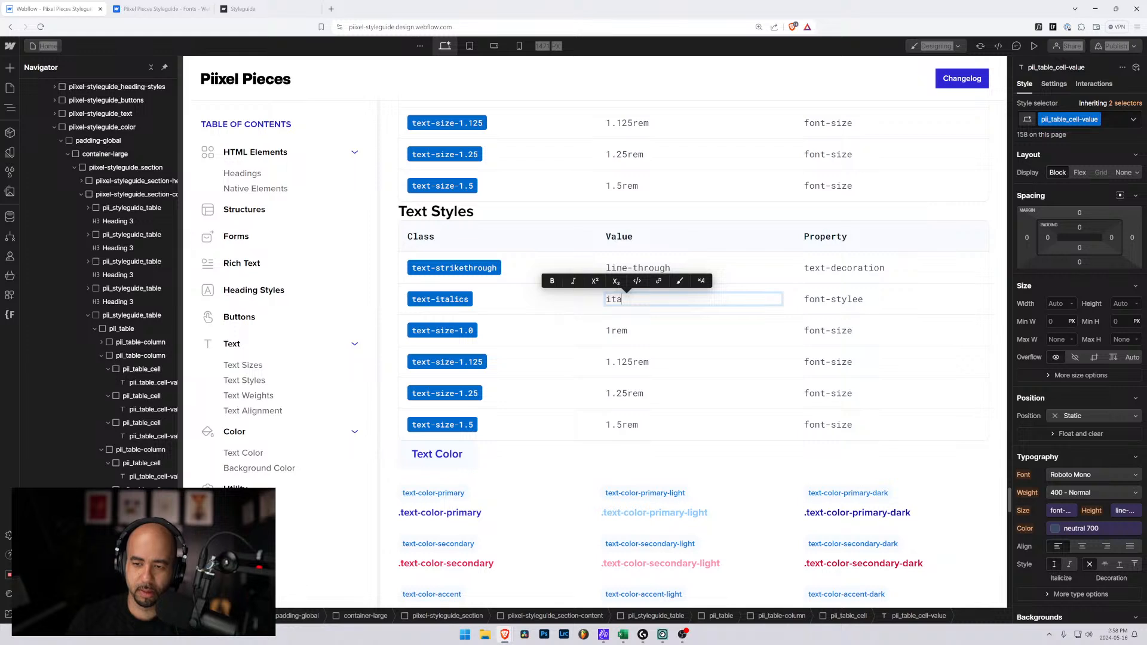
pyautogui.write('lics')
pyautogui.click(857, 298)
pyautogui.doubleClick(857, 299)
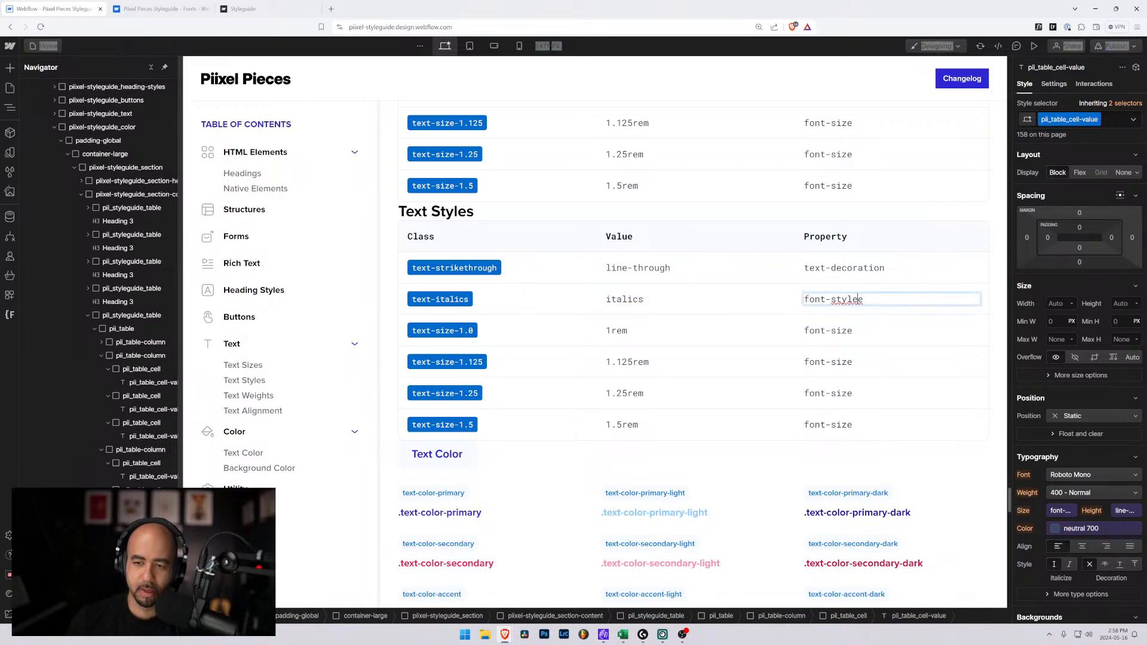
pyautogui.press('BackSpace')
pyautogui.click(826, 280)
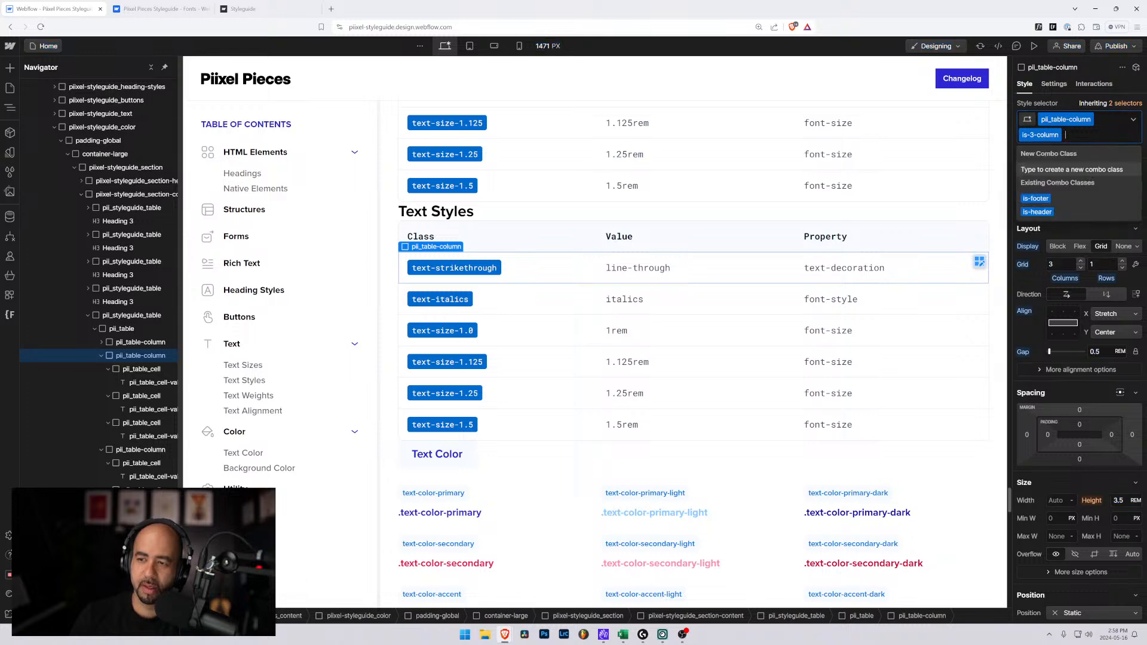
# Examine the typography, extended type options and remaining style settings of the table cells to see which text styles can be listed
pyautogui.click(836, 302)
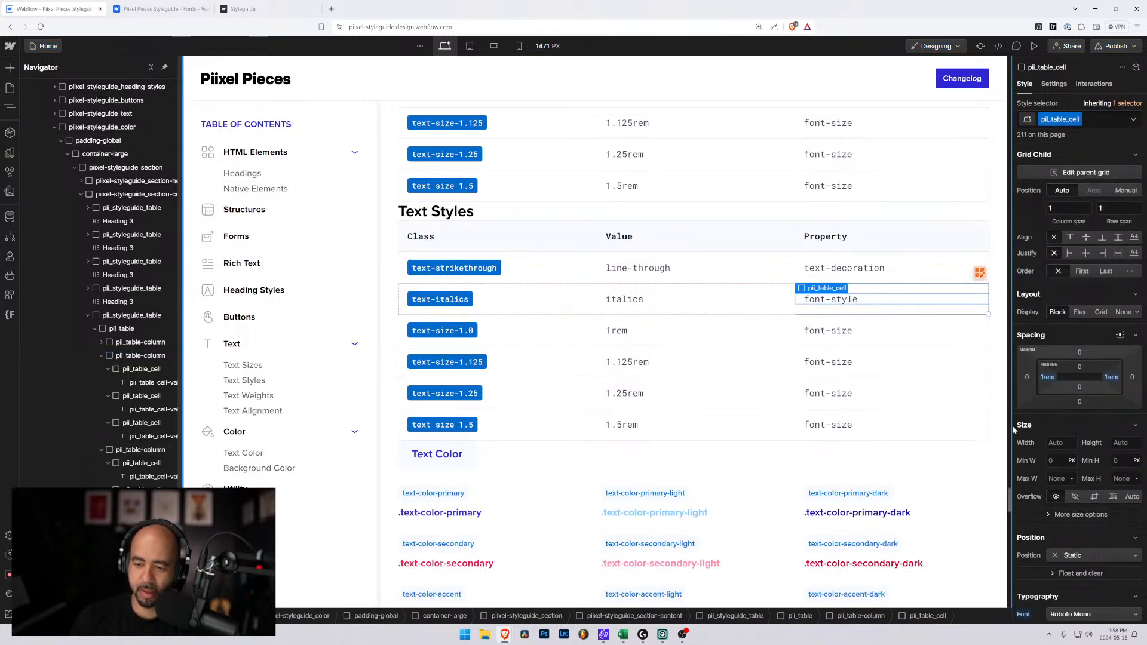
pyautogui.scroll(-2, 1041, 367)
pyautogui.scroll(-2, 1042, 445)
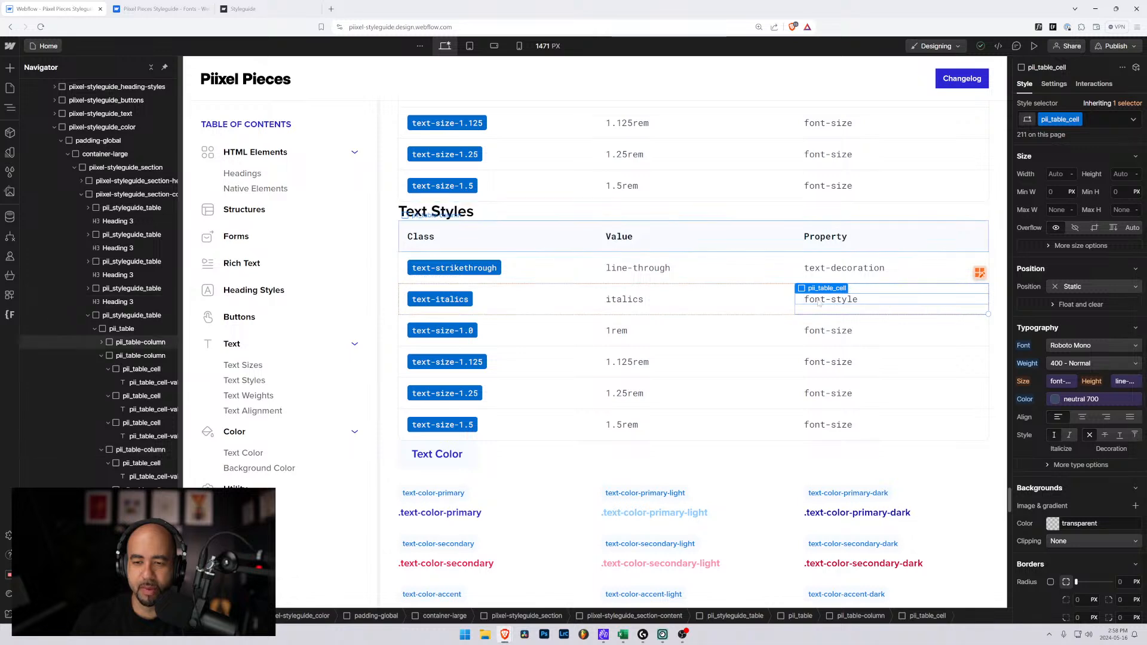
pyautogui.click(822, 332)
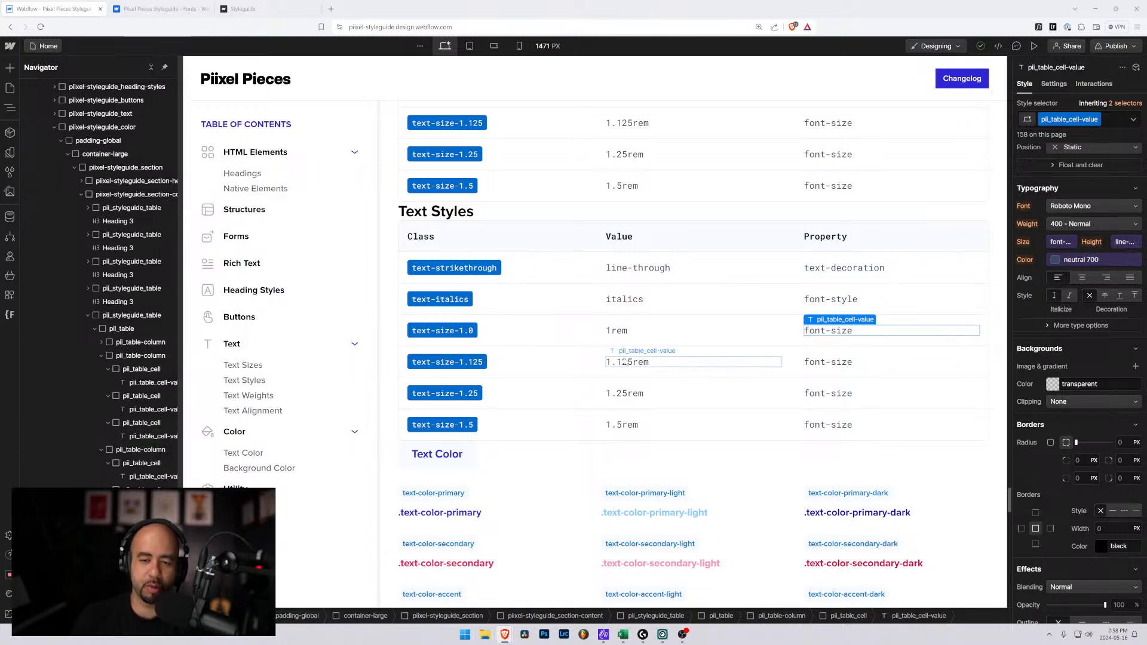
pyautogui.click(648, 338)
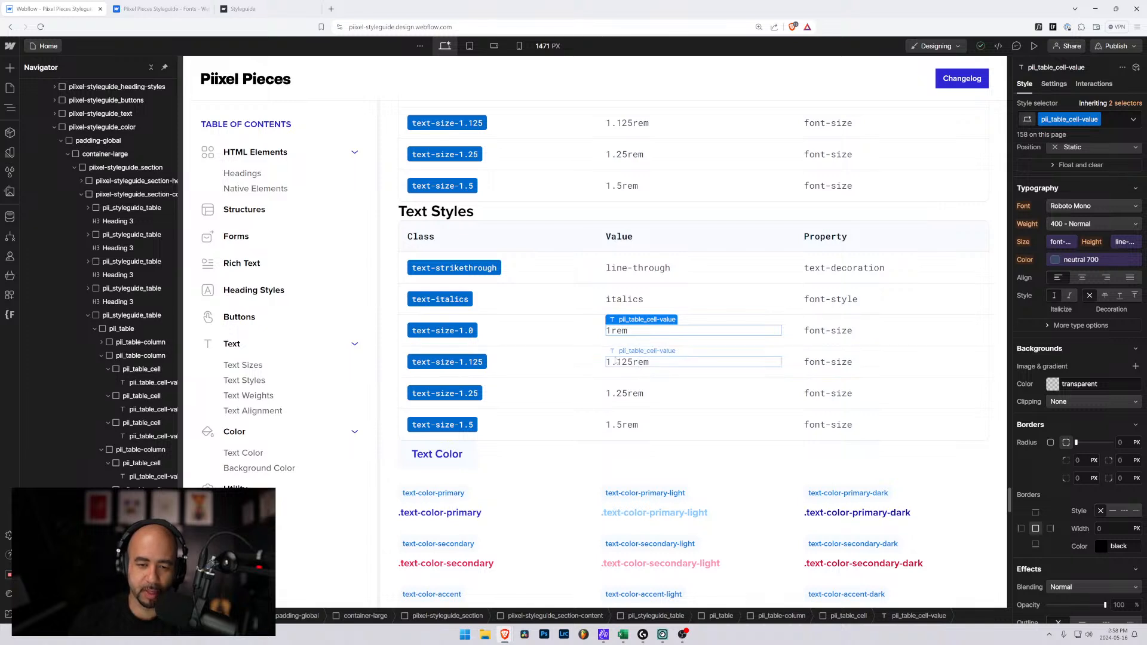
pyautogui.doubleClick(455, 332)
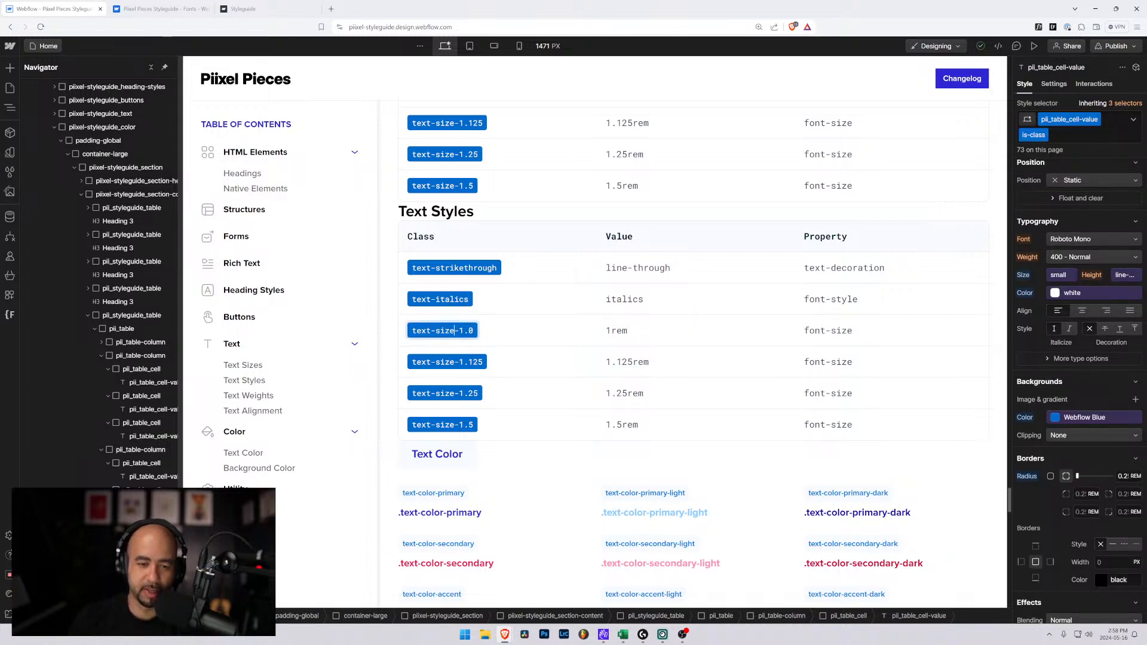
pyautogui.moveTo(434, 331); pyautogui.dragTo(474, 330)
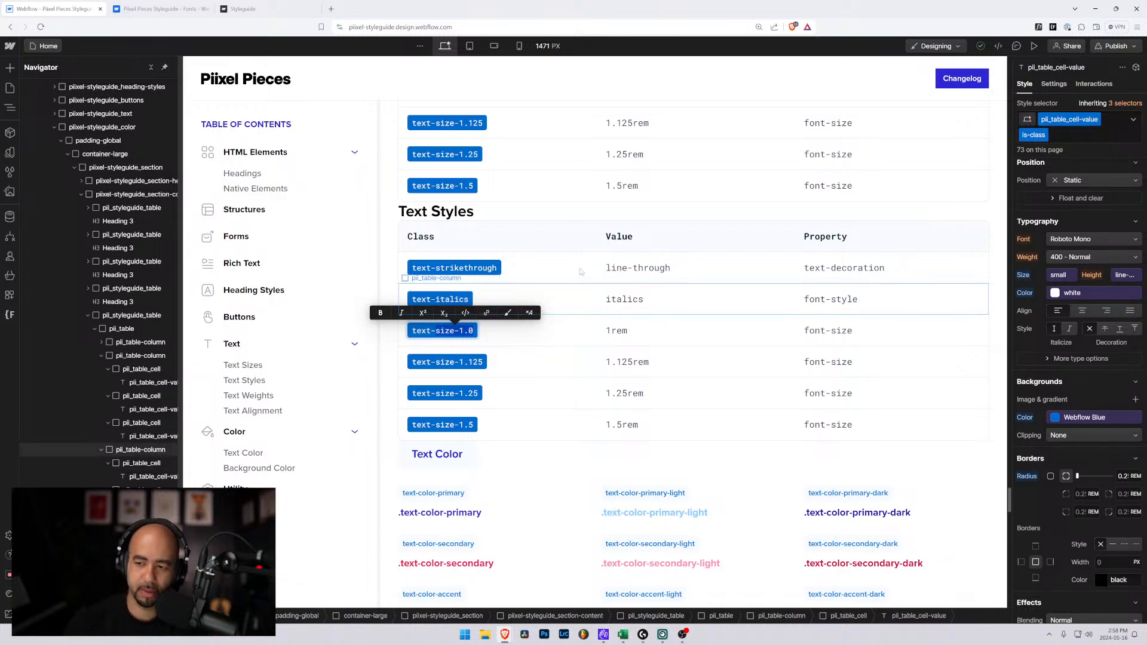
pyautogui.click(1051, 359)
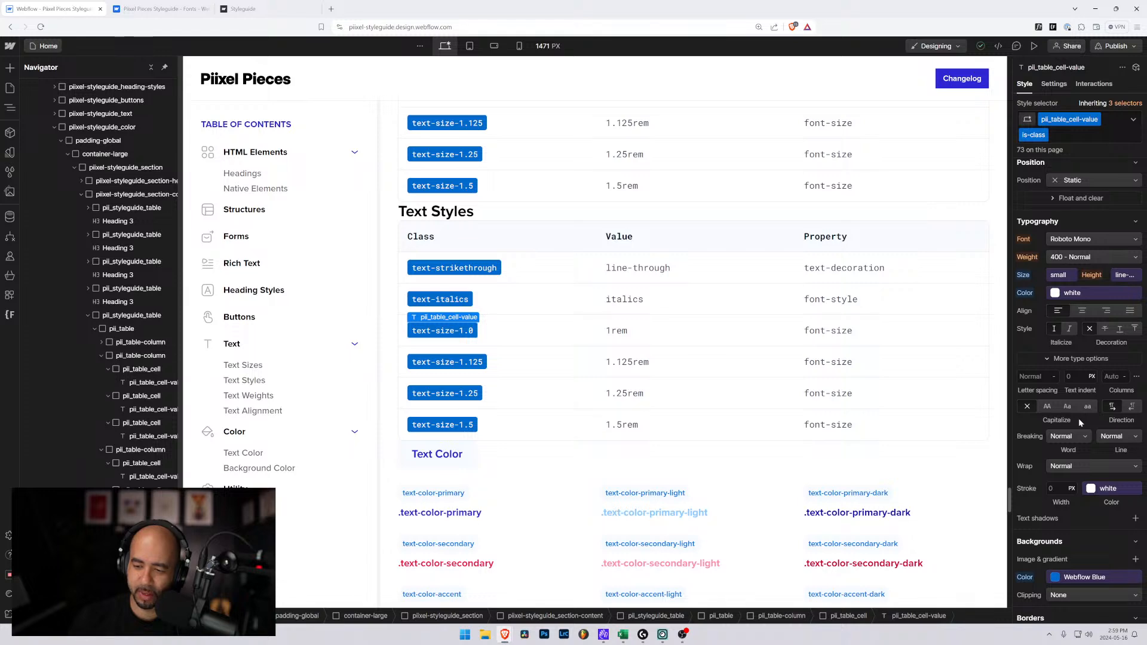
pyautogui.scroll(-7, 1078, 418)
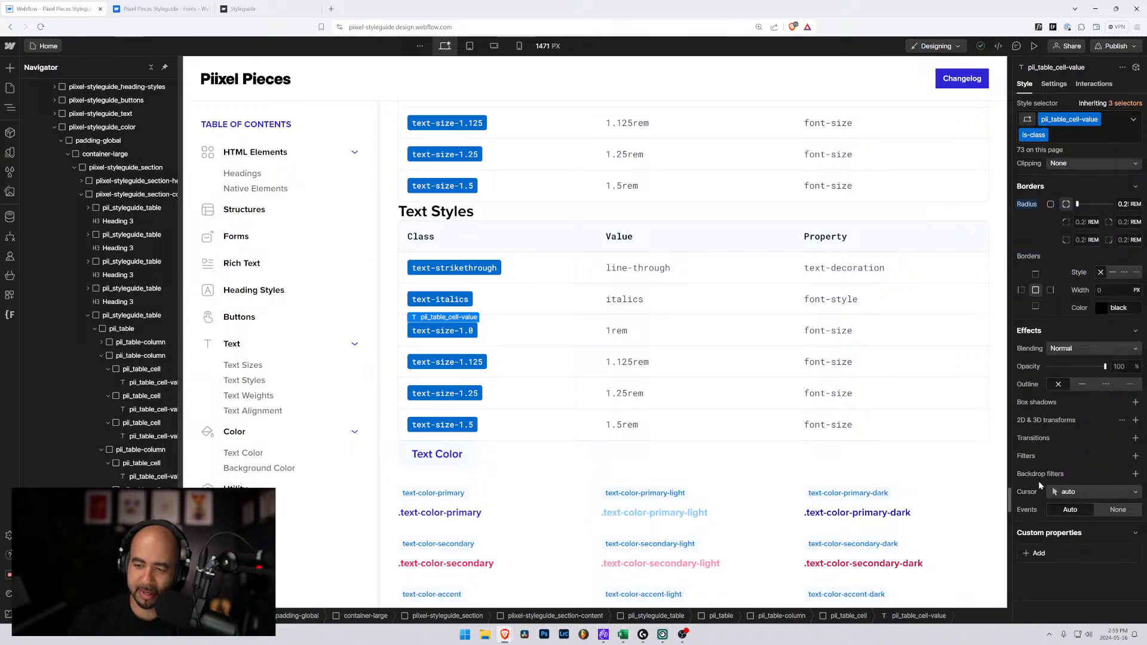
pyautogui.scroll(3, 1038, 480)
pyautogui.scroll(-3, 1038, 479)
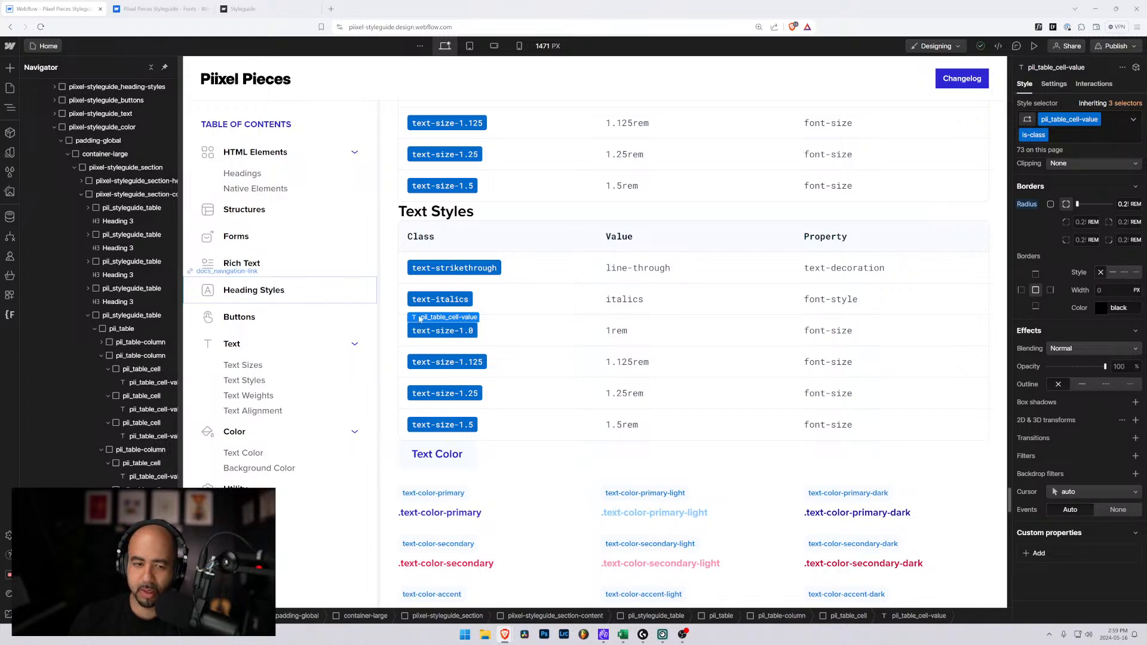
# Rename the third class label in the Text Styles table to "text-underline"
pyautogui.doubleClick(441, 332)
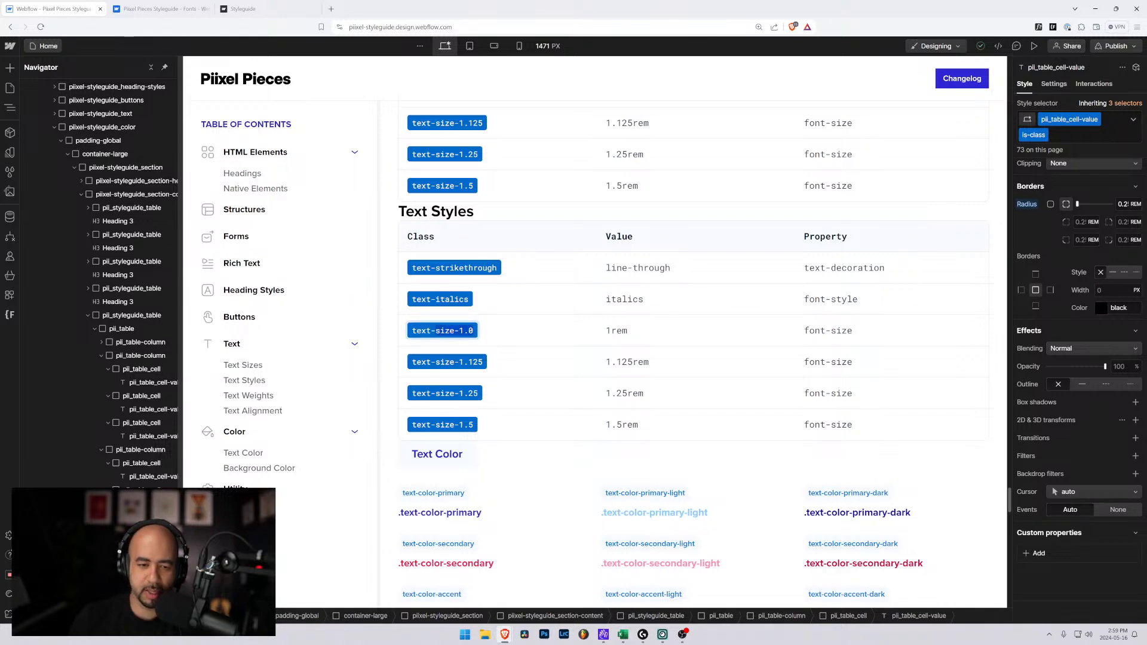
pyautogui.write('text-und')
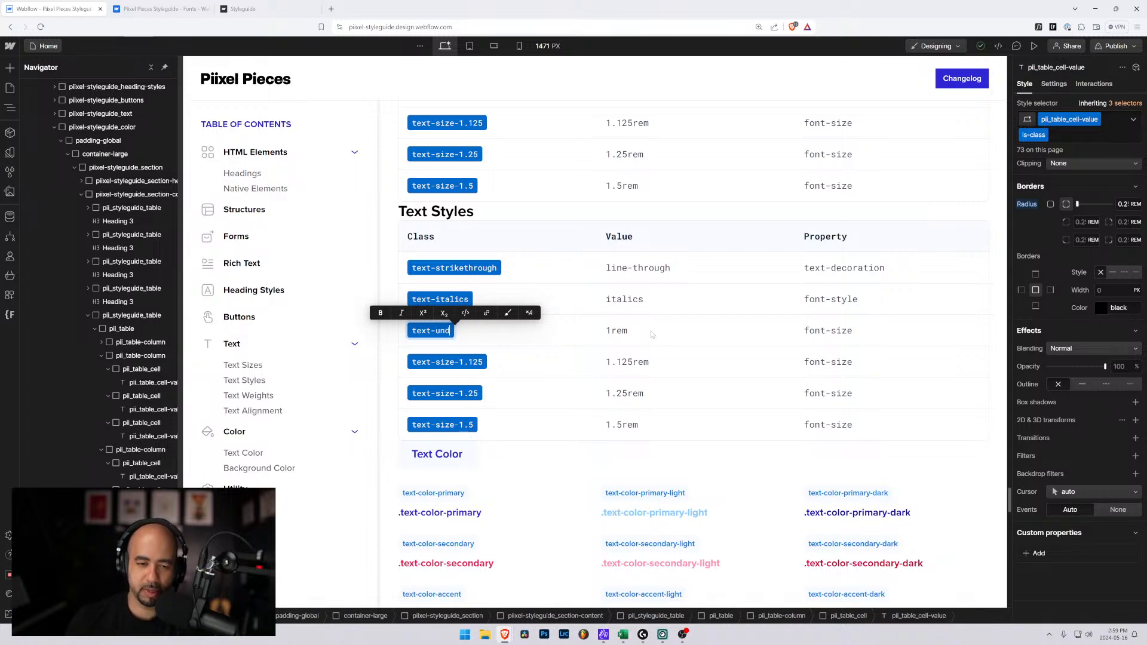
pyautogui.write('erlione')
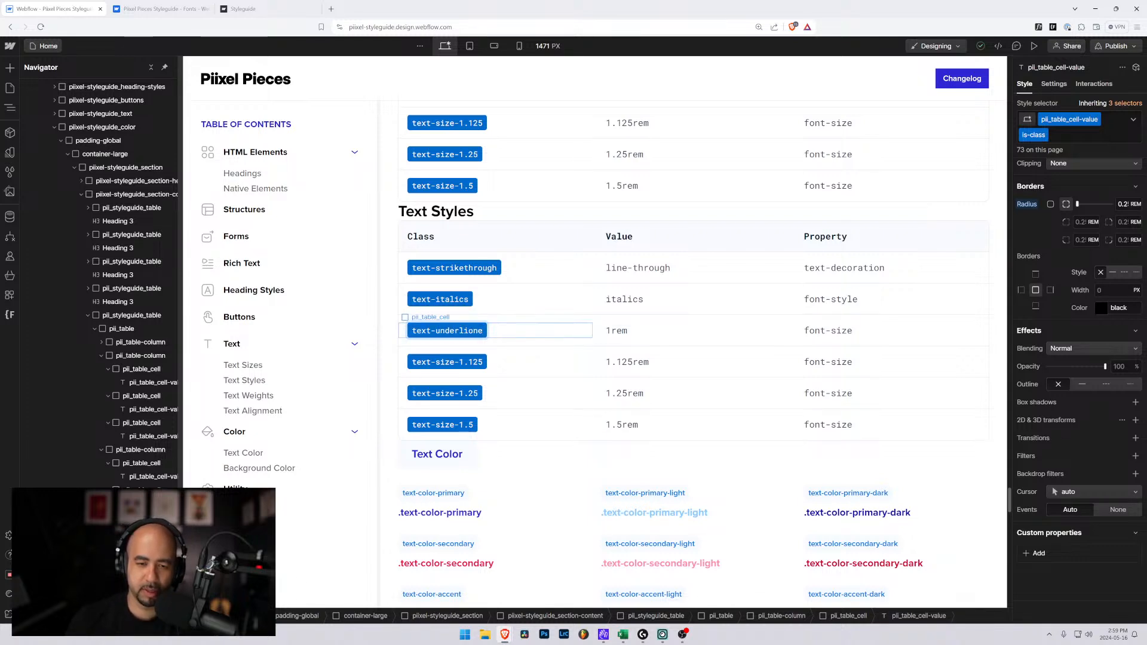
pyautogui.press('Left')
pyautogui.press('Left')
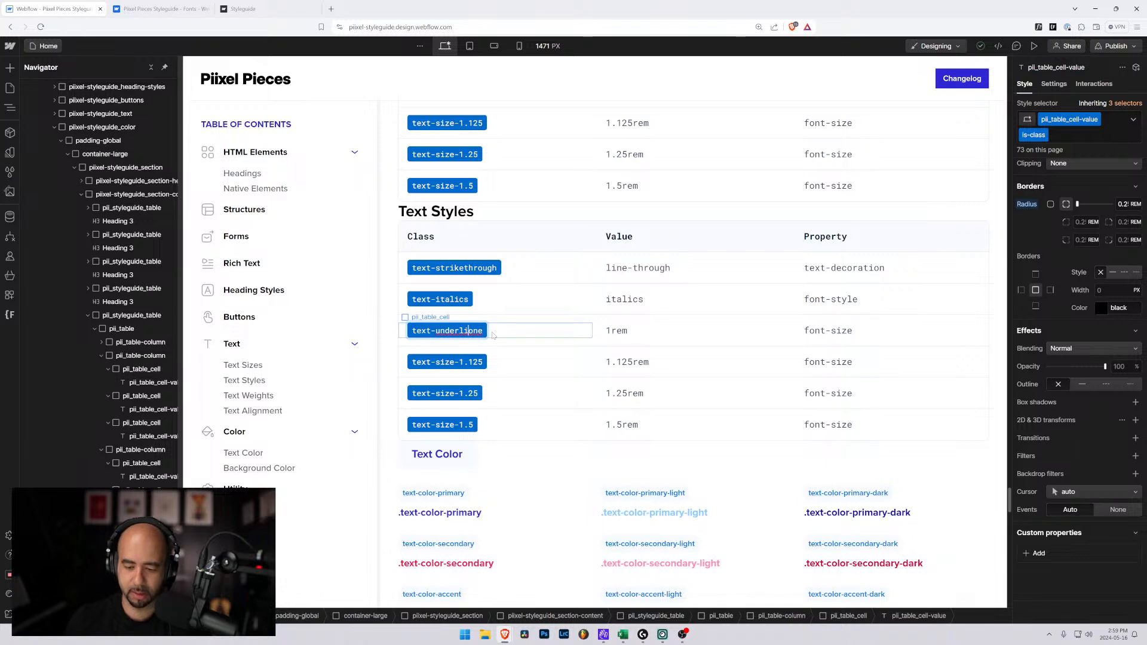
pyautogui.press('BackSpace')
# Set the Value cell of the text-underline row to "underline"
pyautogui.doubleClick(616, 330)
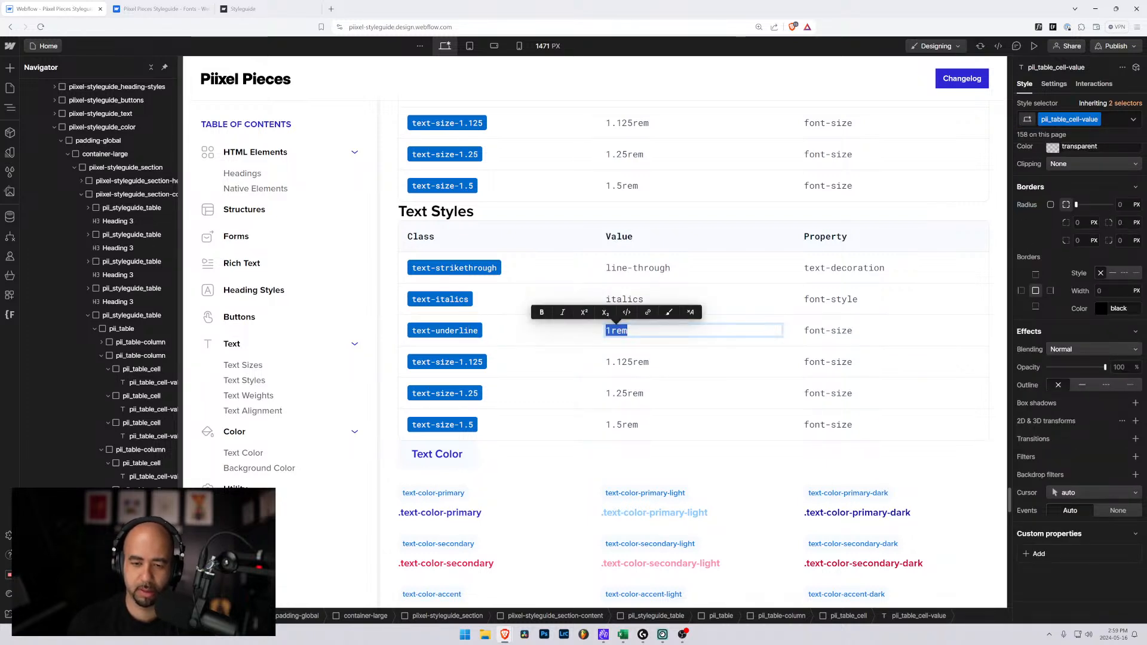
pyautogui.write('und')
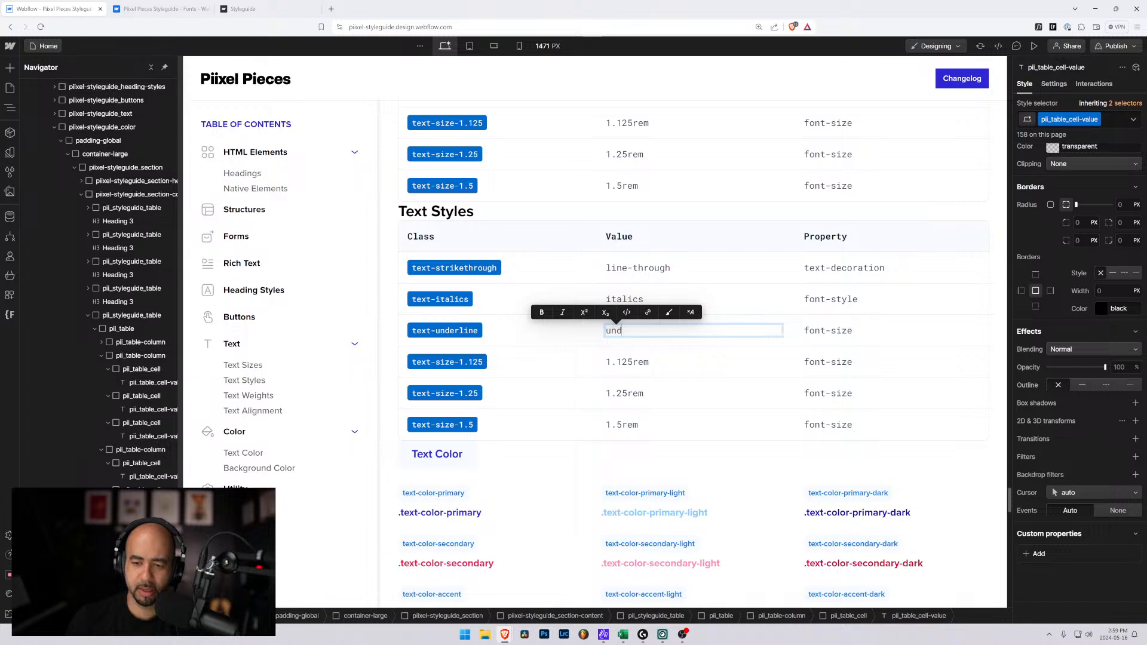
pyautogui.write('erline')
# Set the Property cell of the text-underline row to "text-decoration"
pyautogui.click(826, 336)
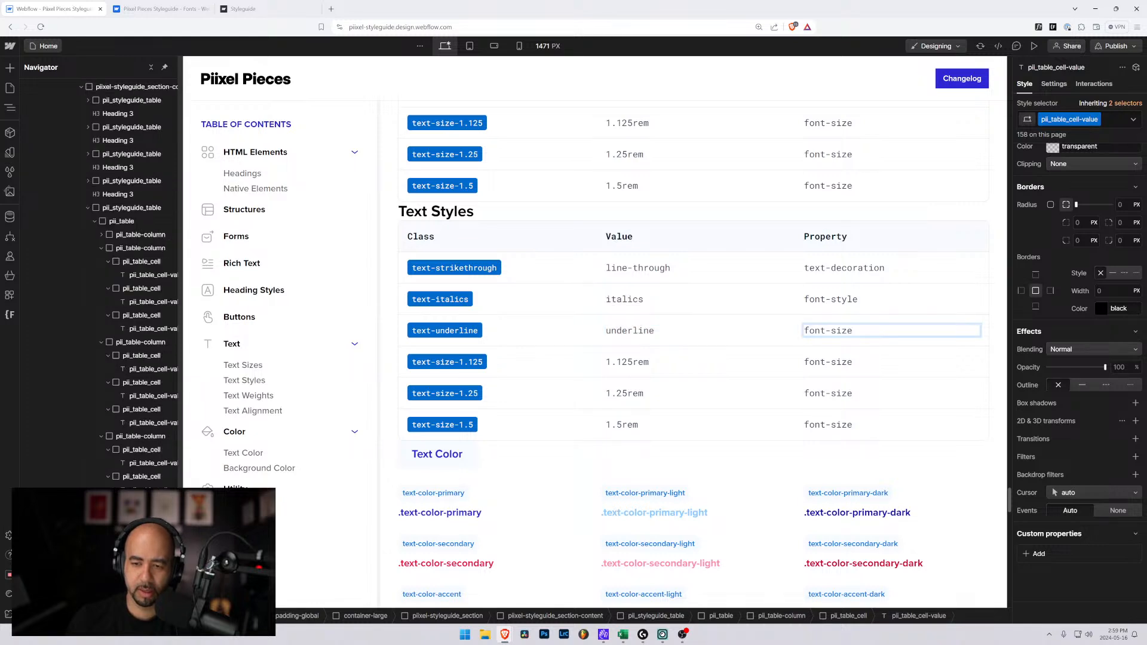
pyautogui.tripleClick(841, 331)
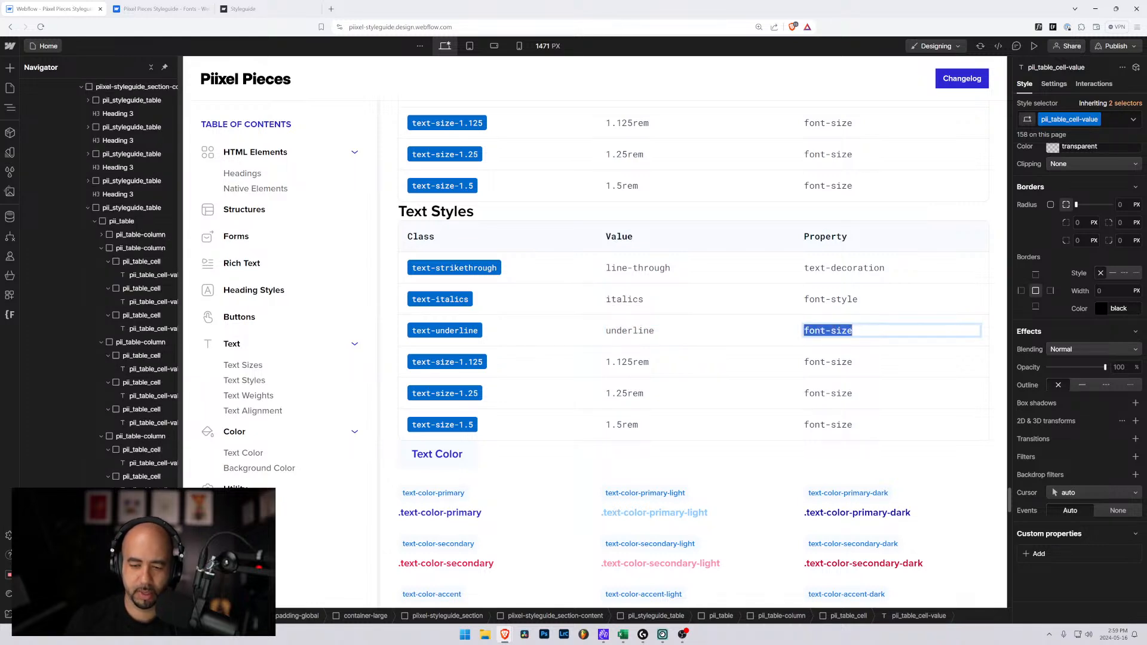
pyautogui.write('tex')
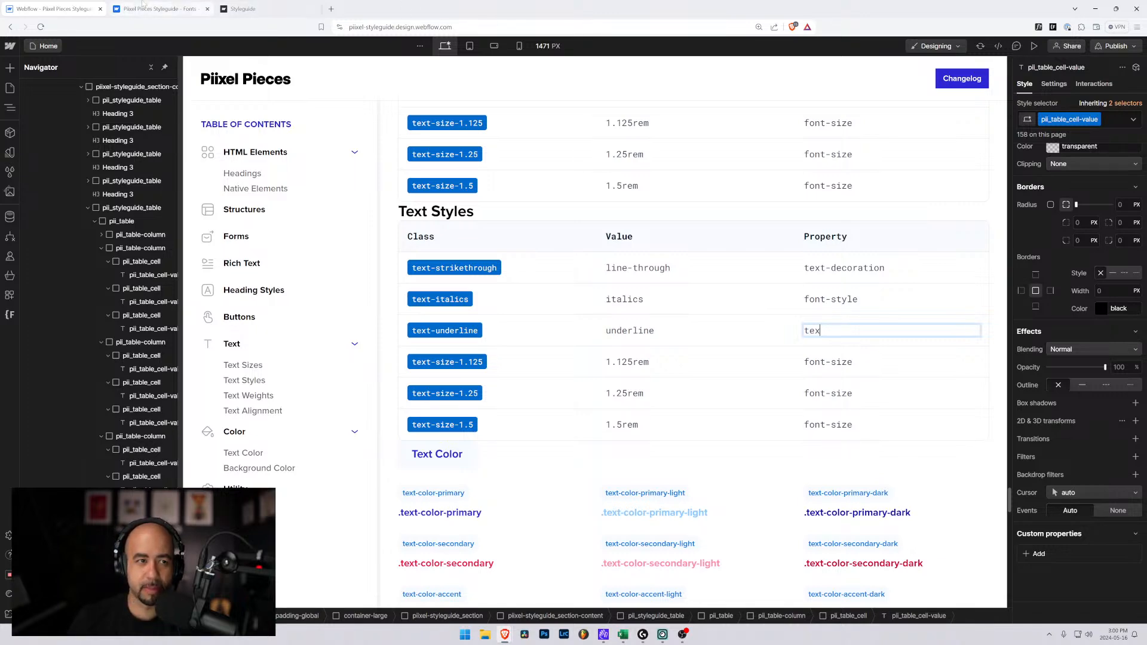
# Check the Text Styles section of the published style guide, close the fonts settings page, and return to the Webflow Designer
pyautogui.click(159, 9)
pyautogui.click(241, 10)
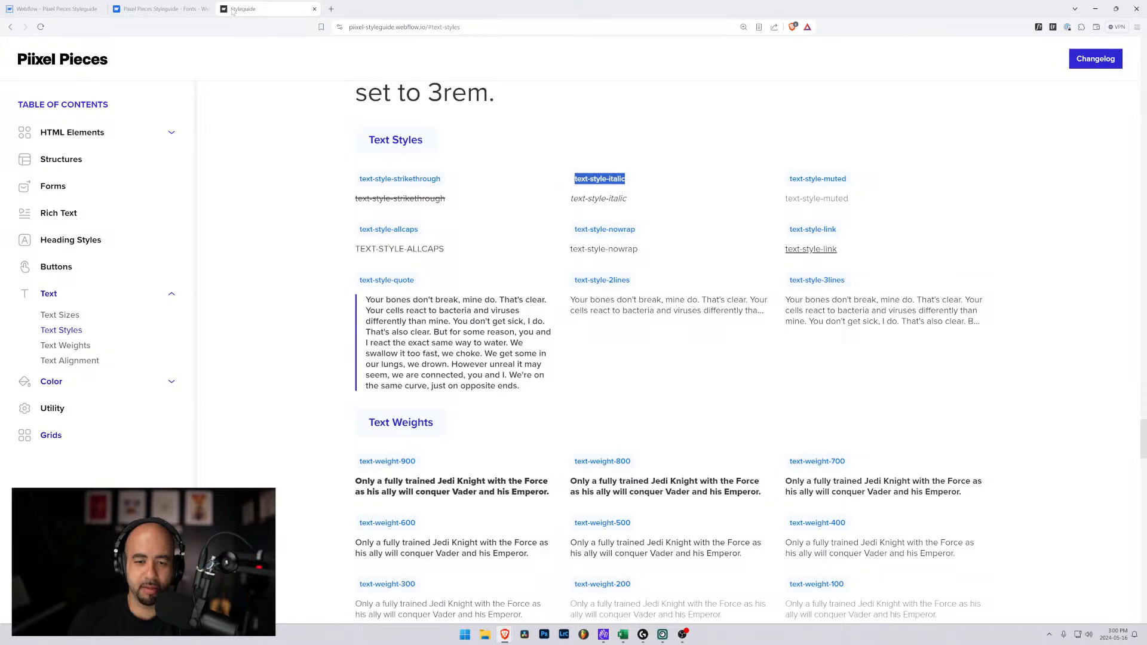
pyautogui.click(208, 9)
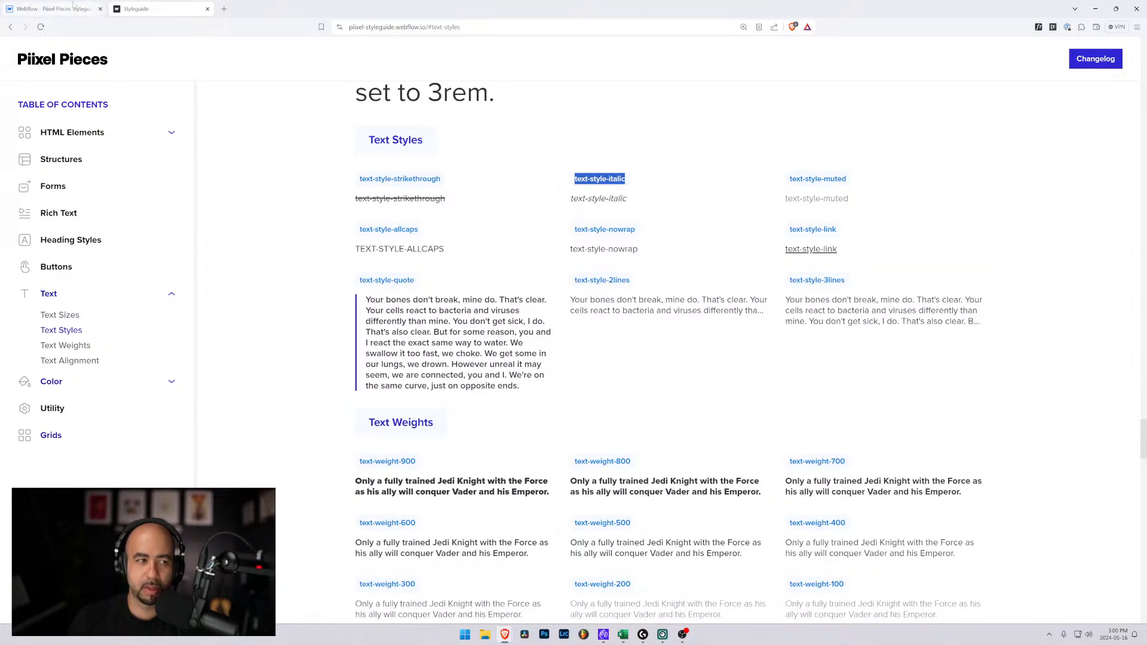
pyautogui.click(54, 9)
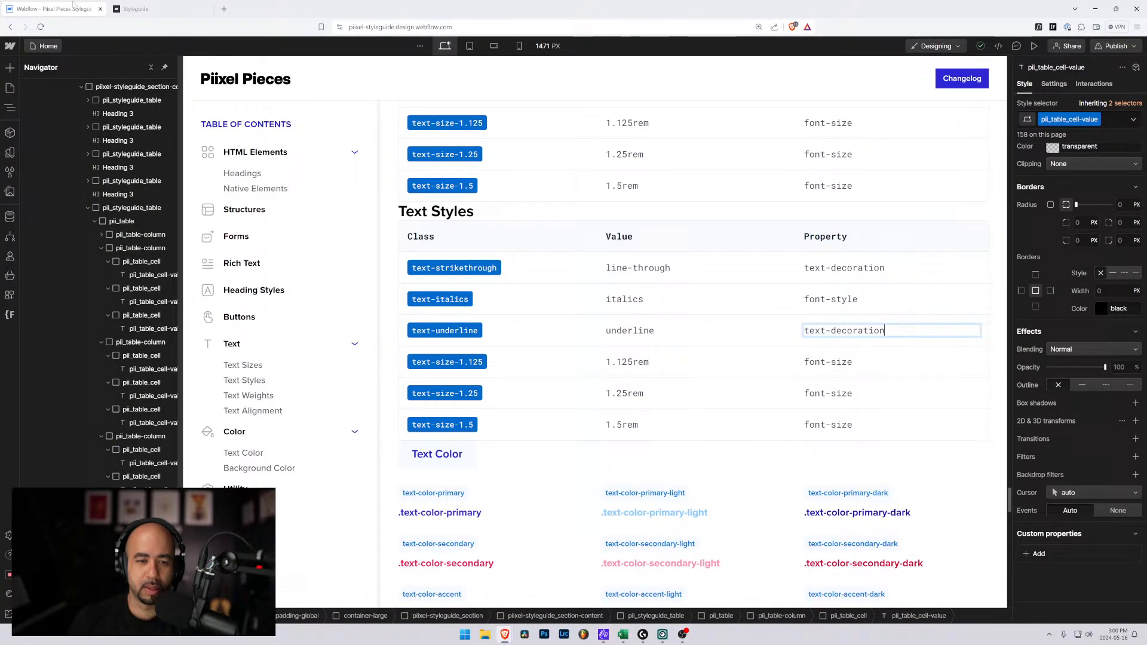
# Rename the fourth class label in the Text Styles table to "text-caps"
pyautogui.click(449, 362)
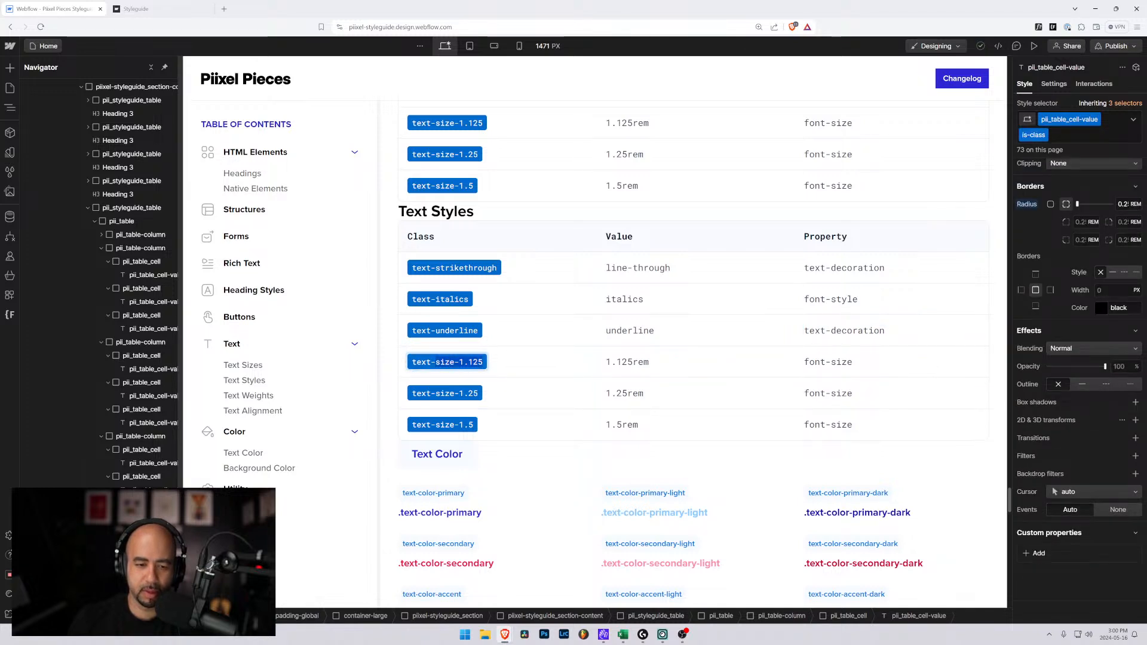
pyautogui.doubleClick(511, 369)
pyautogui.write('text-ca')
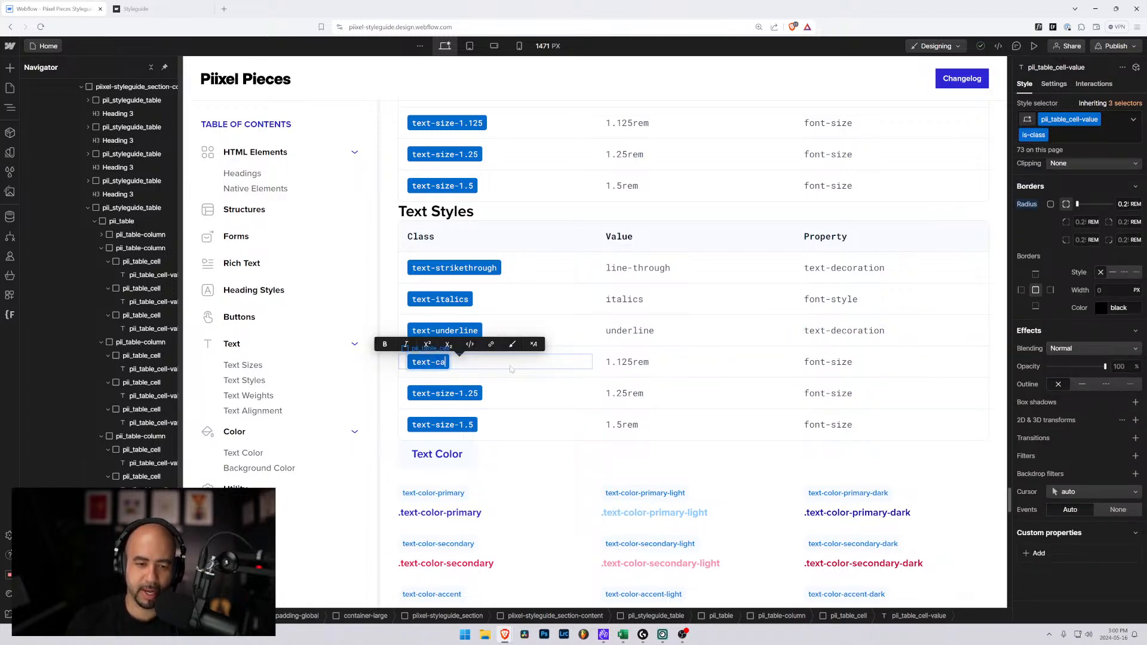
pyautogui.write('ps')
pyautogui.press('Tab')
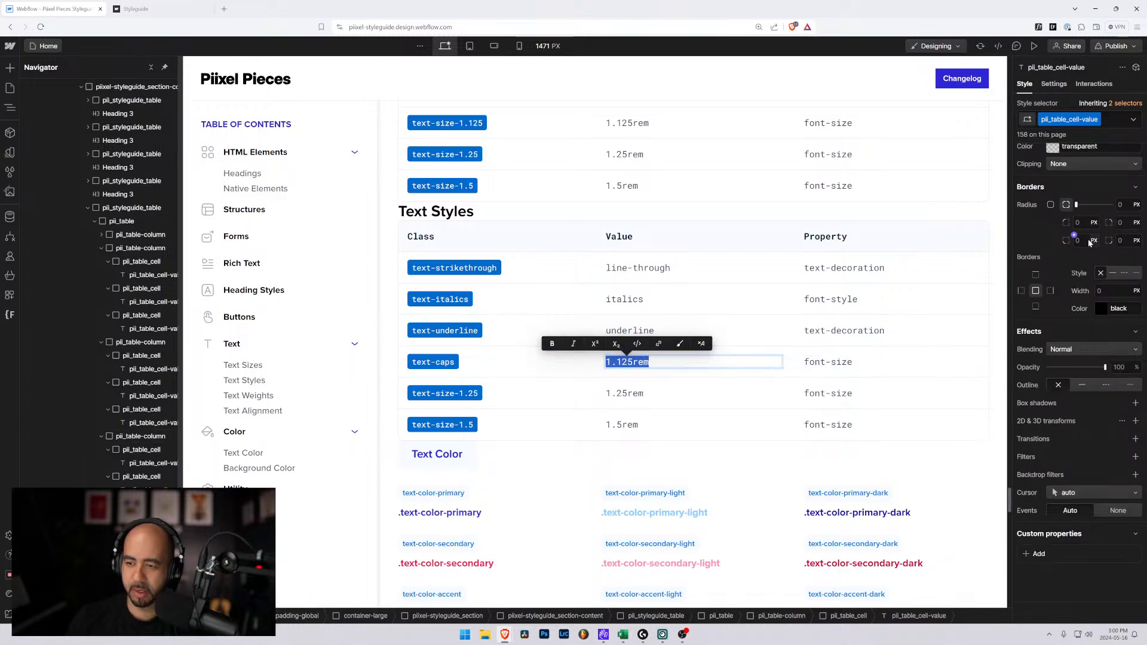
# Fill in the text-caps row with "text-transform" as its Property and "uppercase" as its Value
pyautogui.scroll(5, 1056, 444)
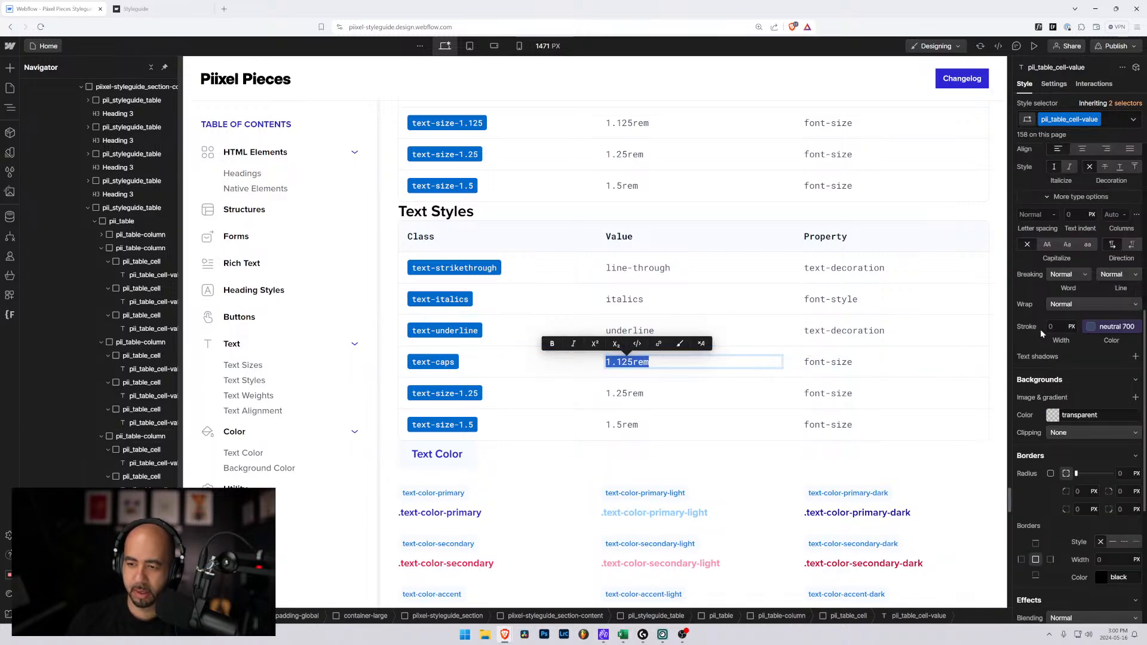
pyautogui.scroll(3, 1041, 329)
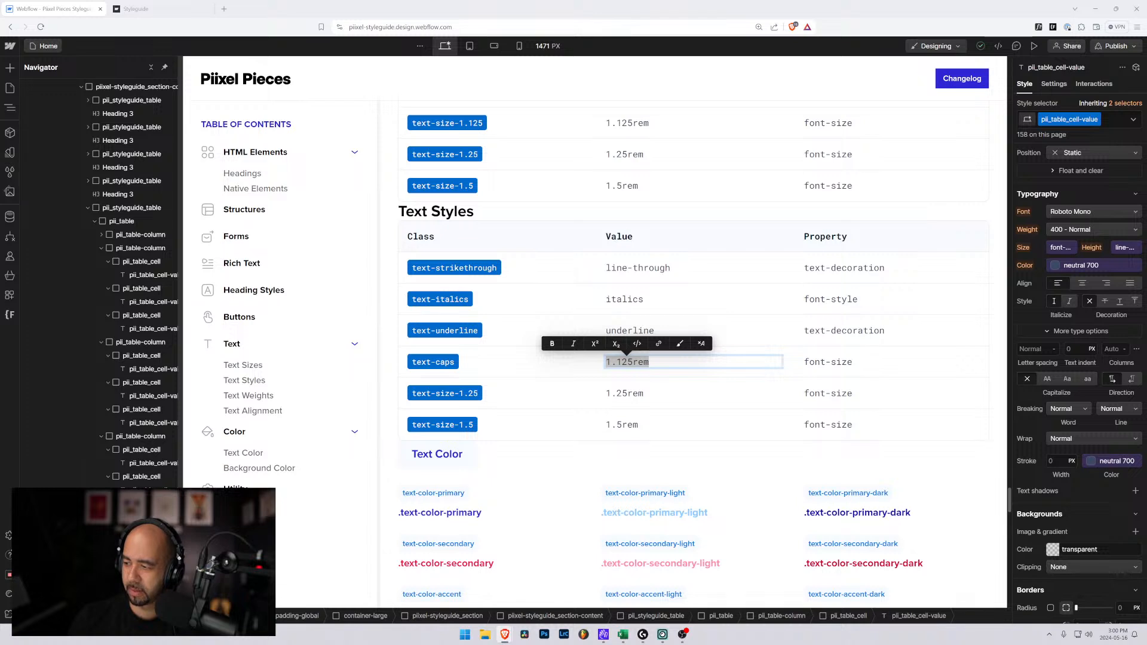
pyautogui.doubleClick(813, 361)
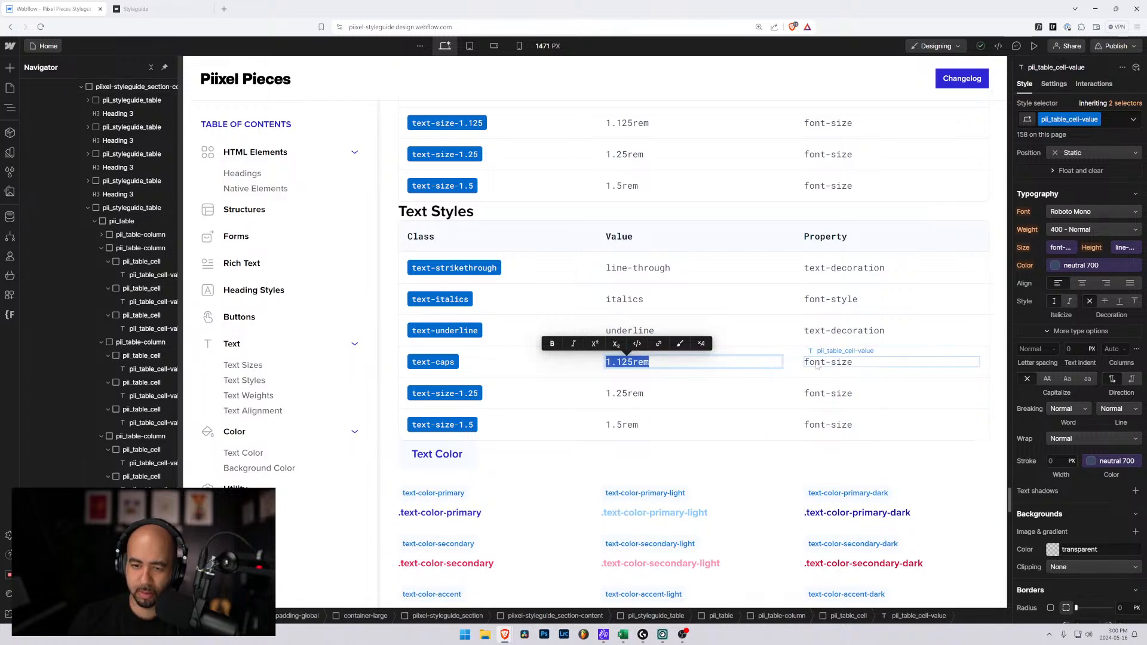
pyautogui.hotkey('ctrl', 'a')
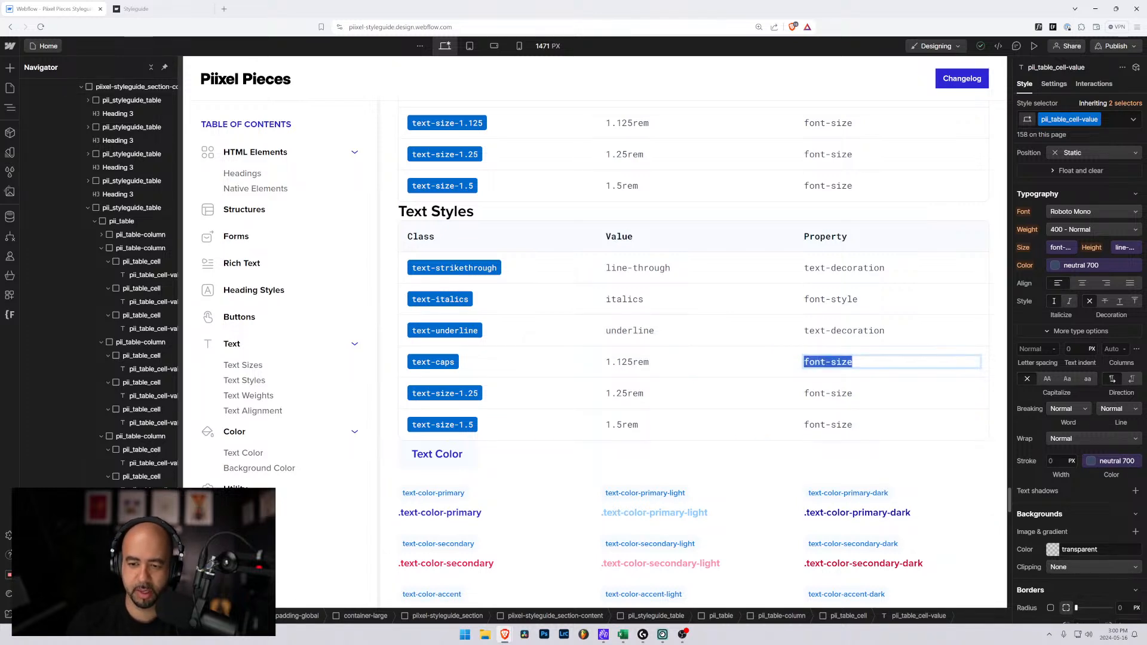
pyautogui.write('text')
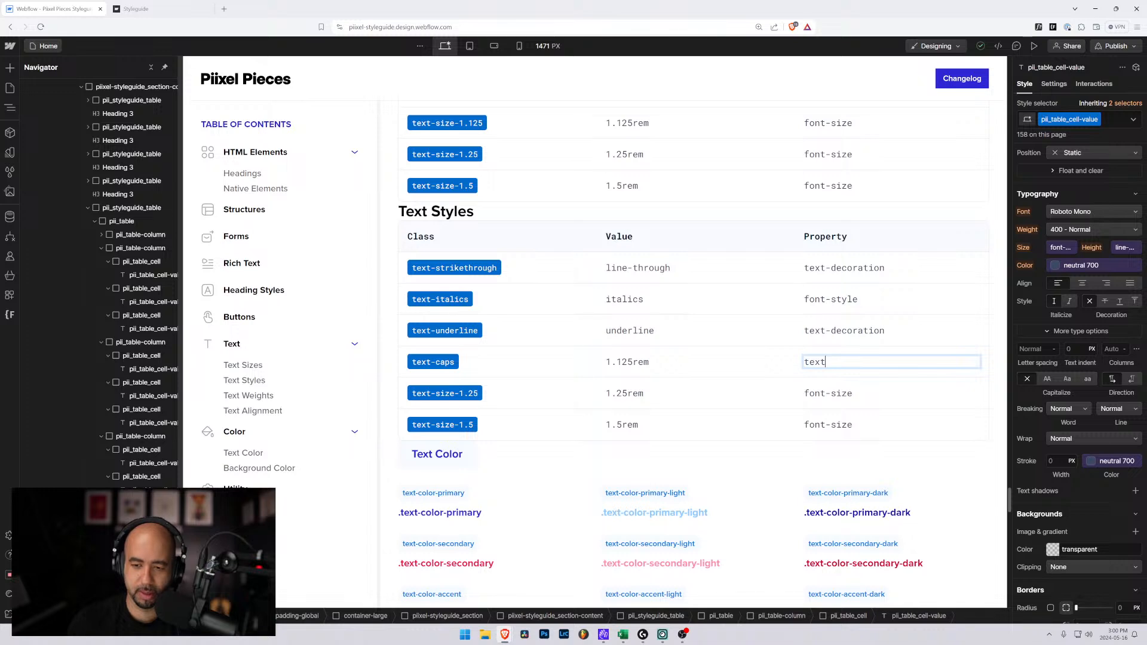
pyautogui.write('-t')
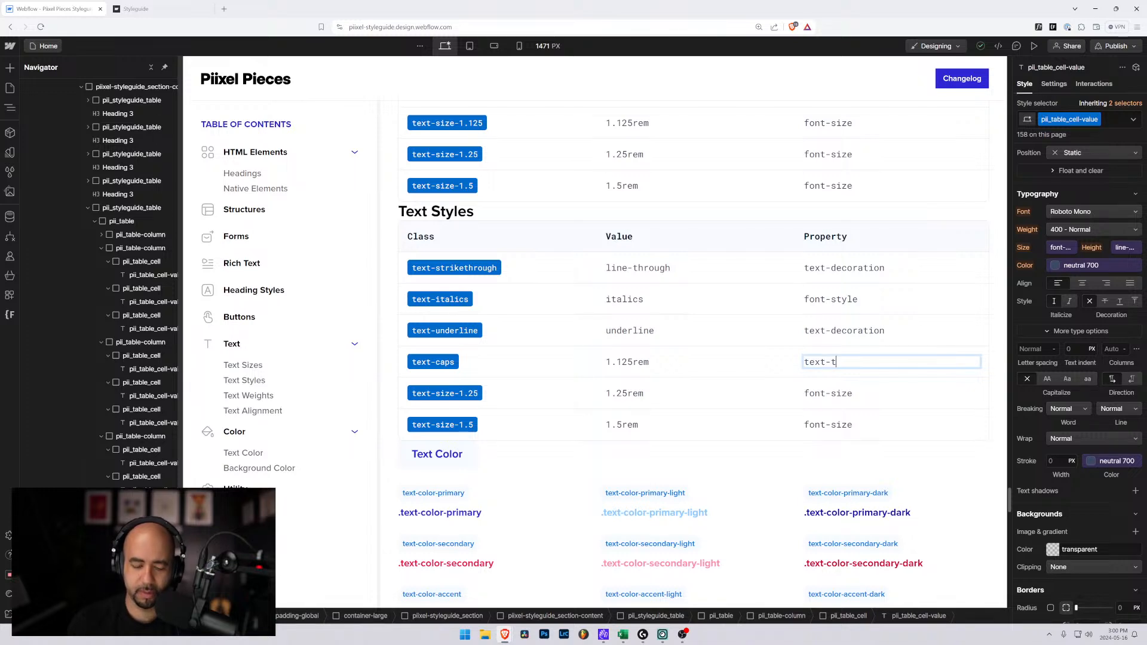
pyautogui.write('ransform')
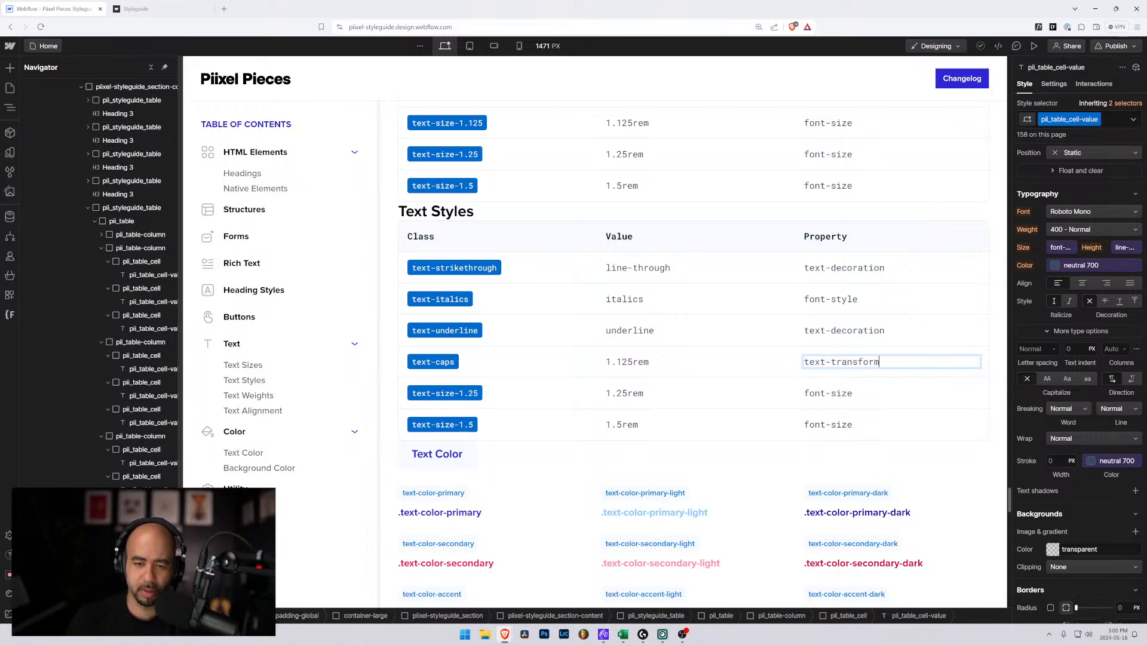
pyautogui.click(627, 362)
pyautogui.hotkey('ctrl', 'a')
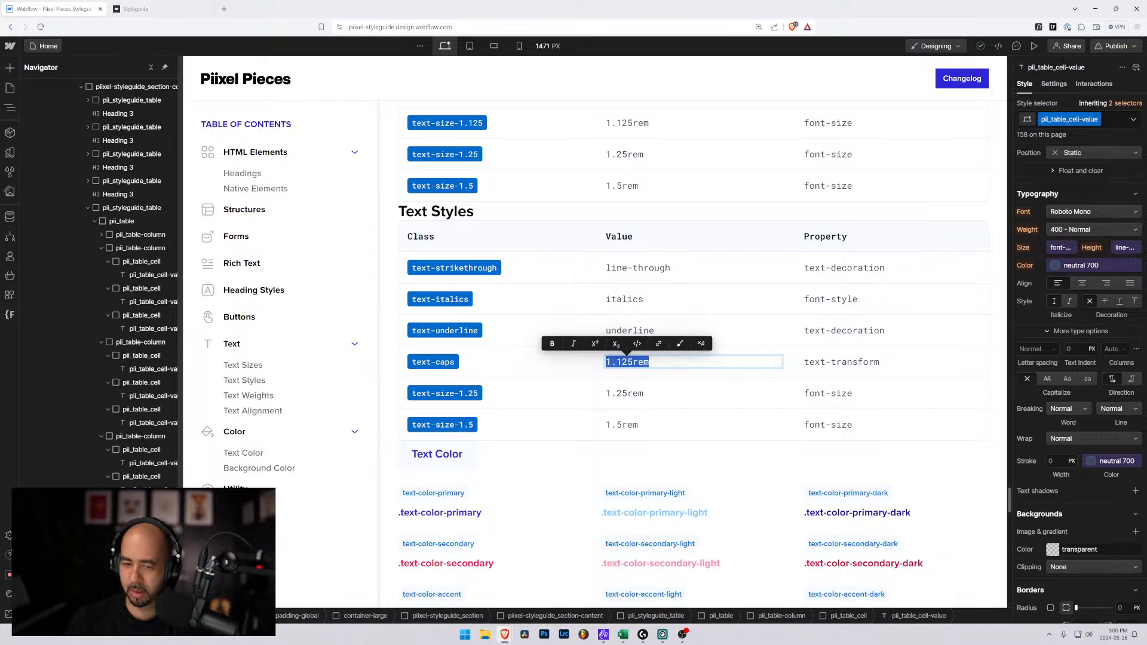
pyautogui.write('up')
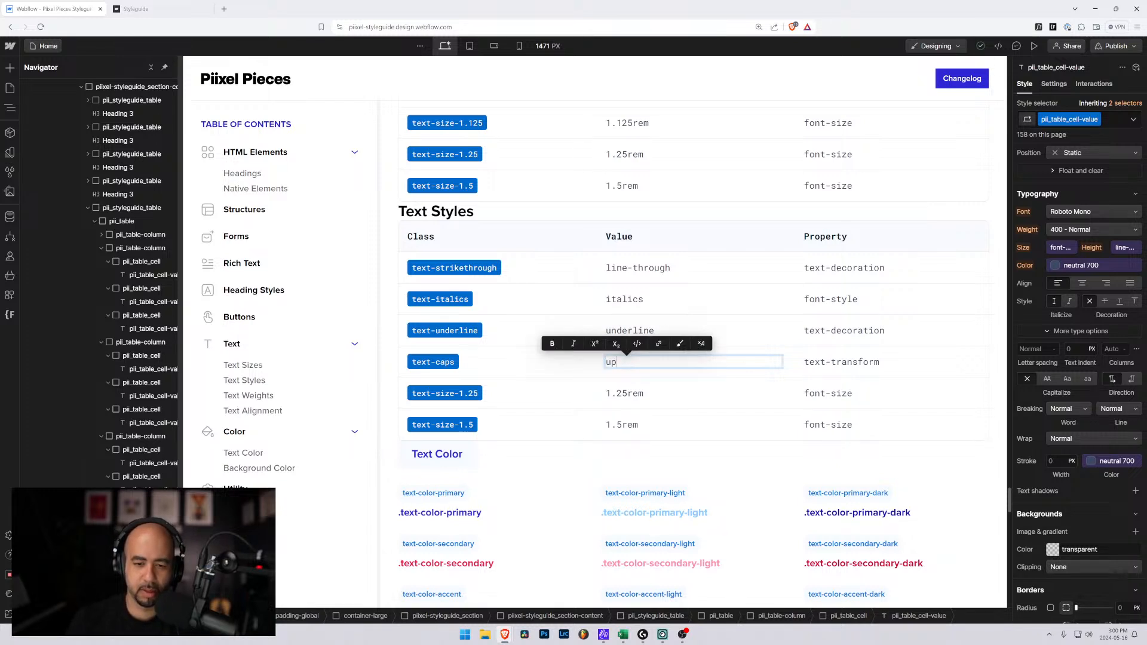
pyautogui.write('percase')
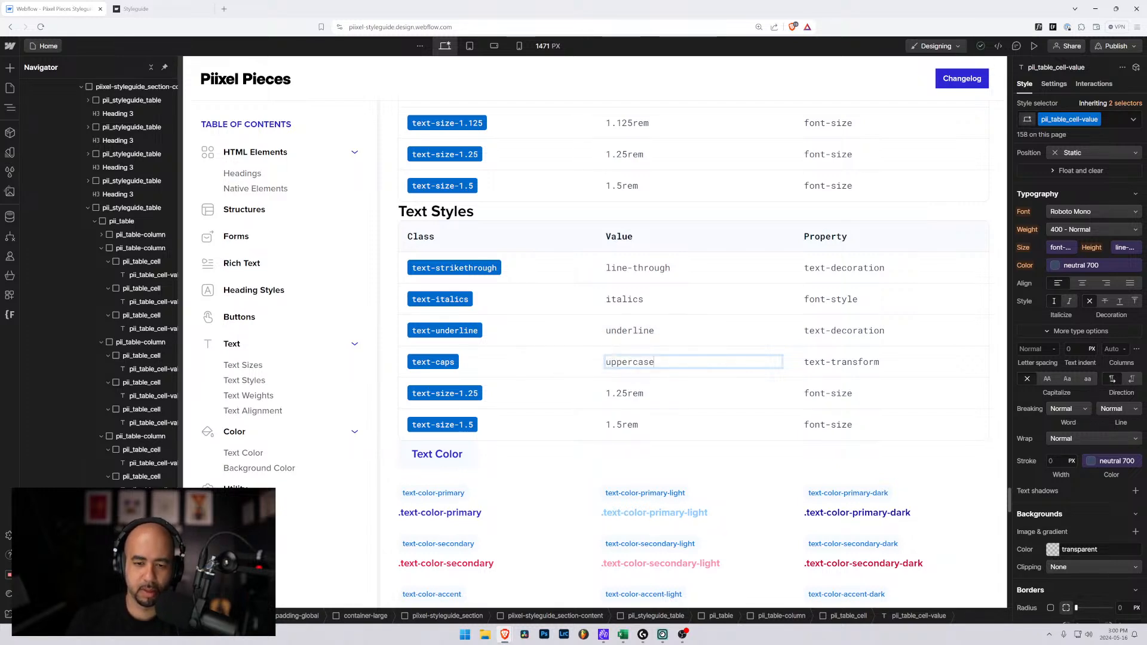
# Delete the leftover text-size-1.25 and text-size-1.5 rows from the Text Styles table
pyautogui.click(529, 405)
pyautogui.press('Delete')
pyautogui.press('Delete')
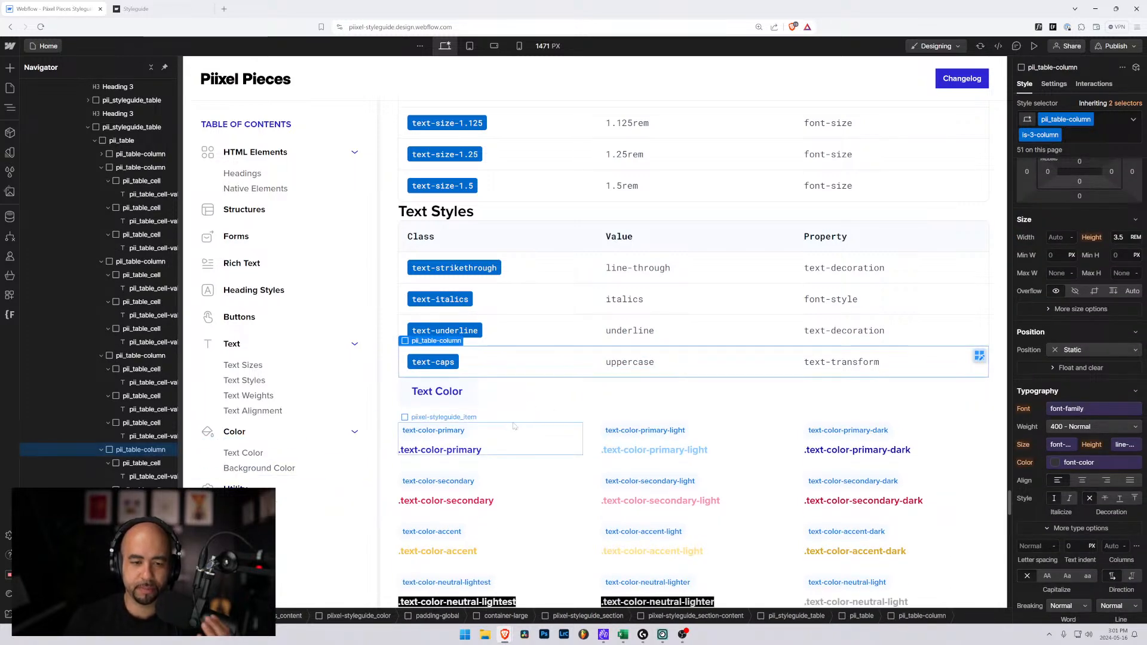
pyautogui.click(556, 404)
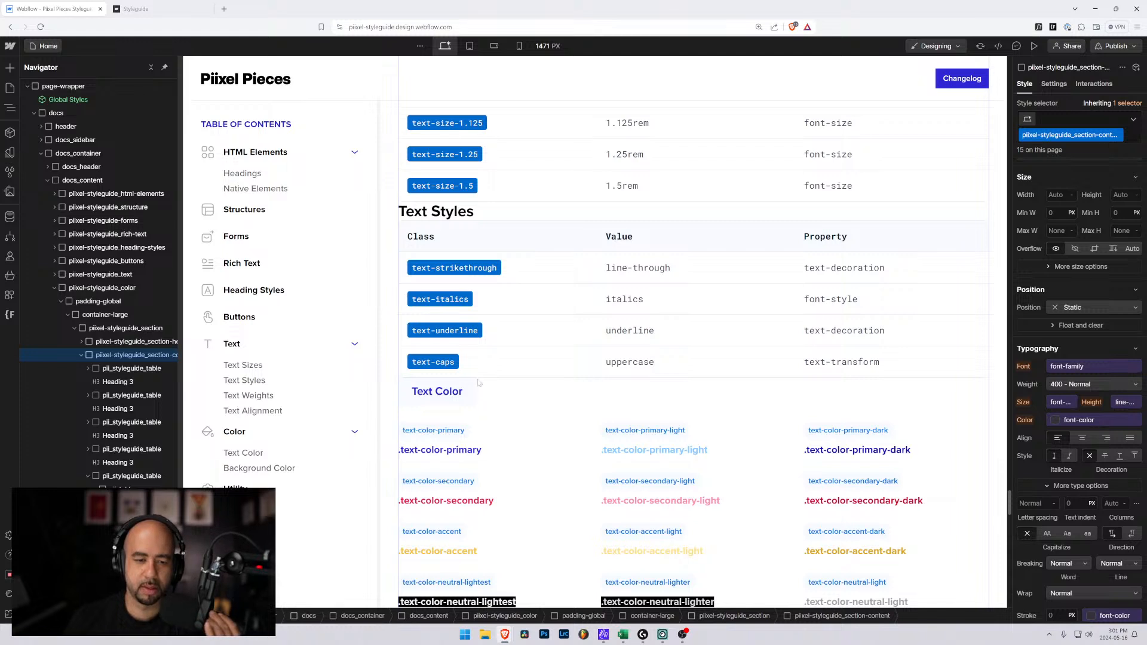
# Change the text-caps class label to "text-all-caps"
pyautogui.click(435, 362)
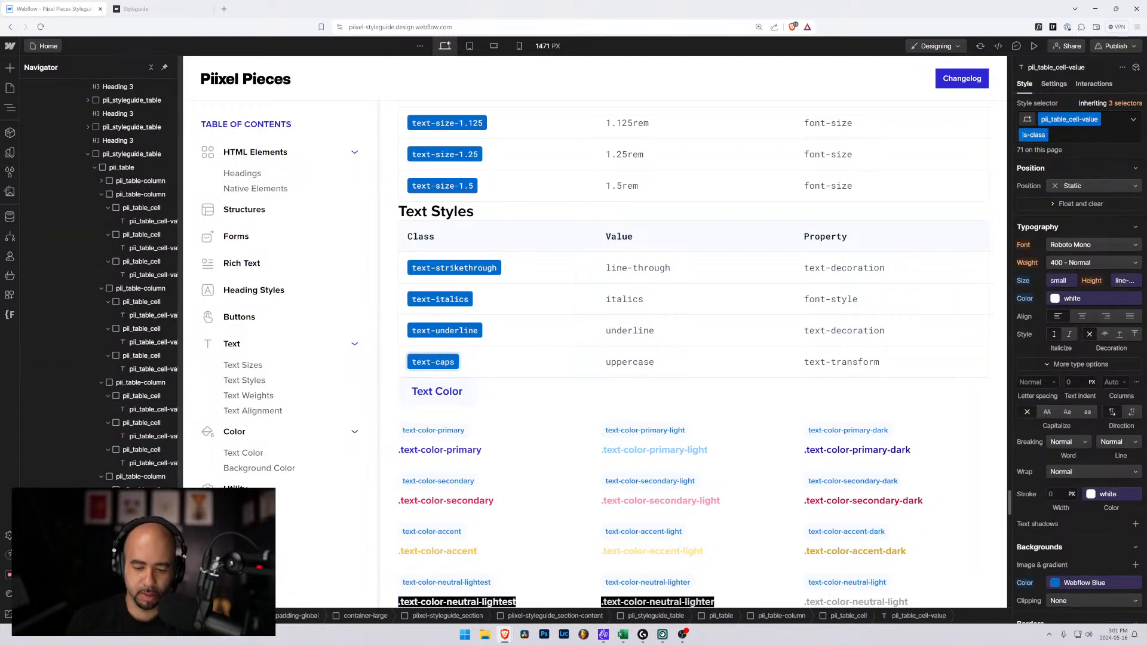
pyautogui.write('all')
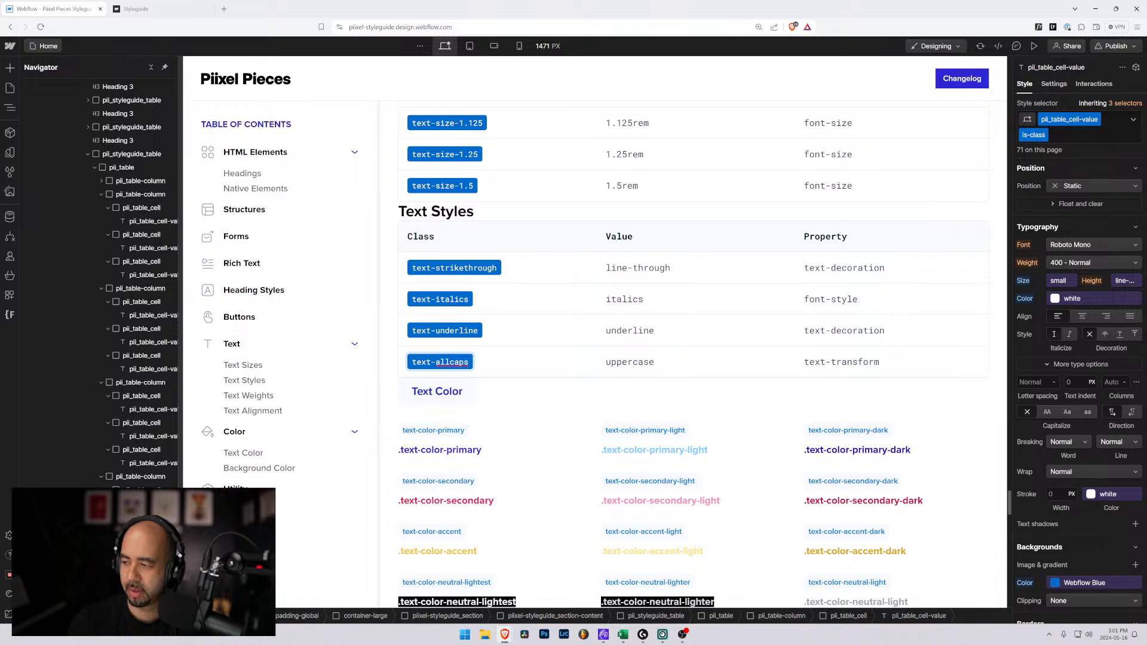
pyautogui.write('-')
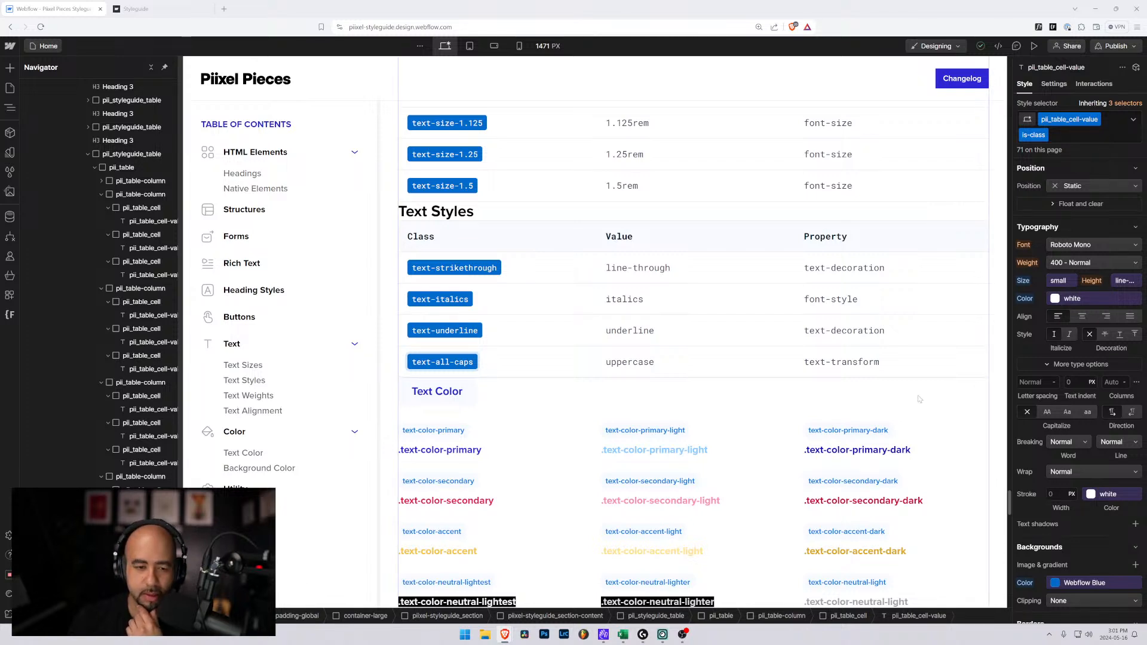
# Collapse the rows of the Text Styles table and the table itself in the page's element tree
pyautogui.click(101, 289)
pyautogui.click(103, 301)
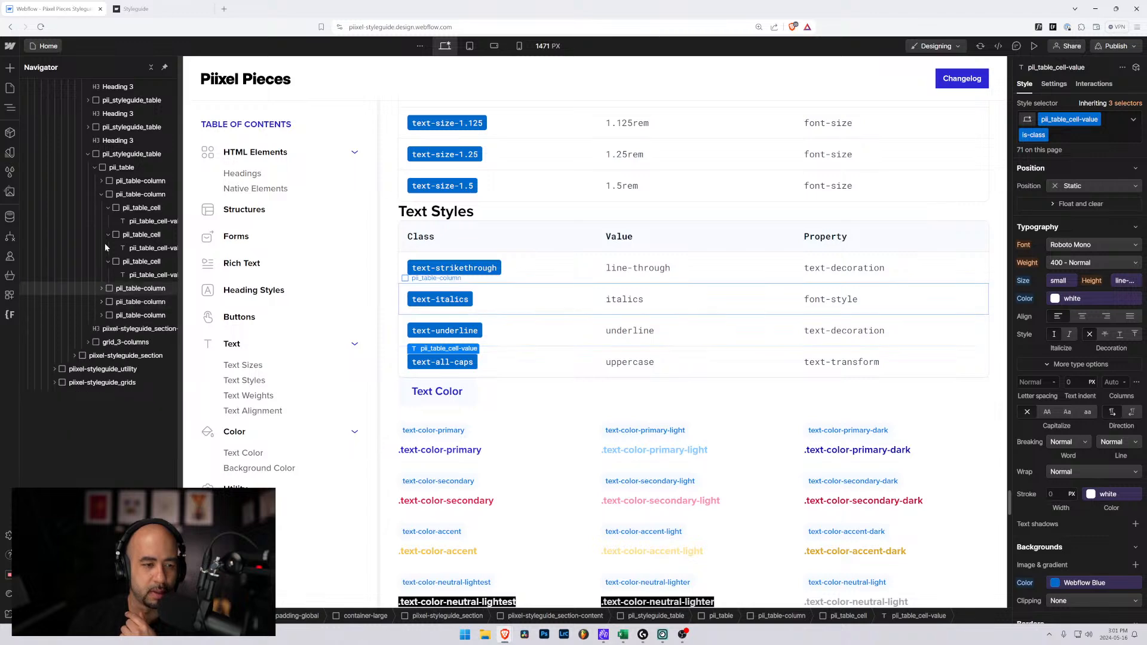
pyautogui.click(102, 194)
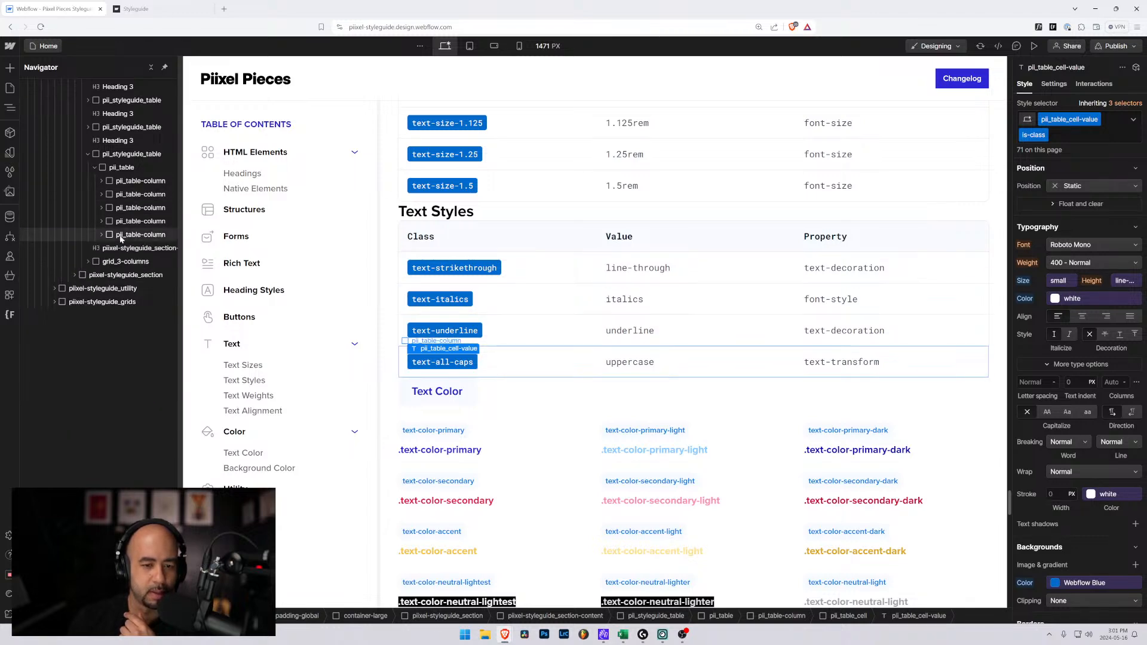
pyautogui.click(94, 169)
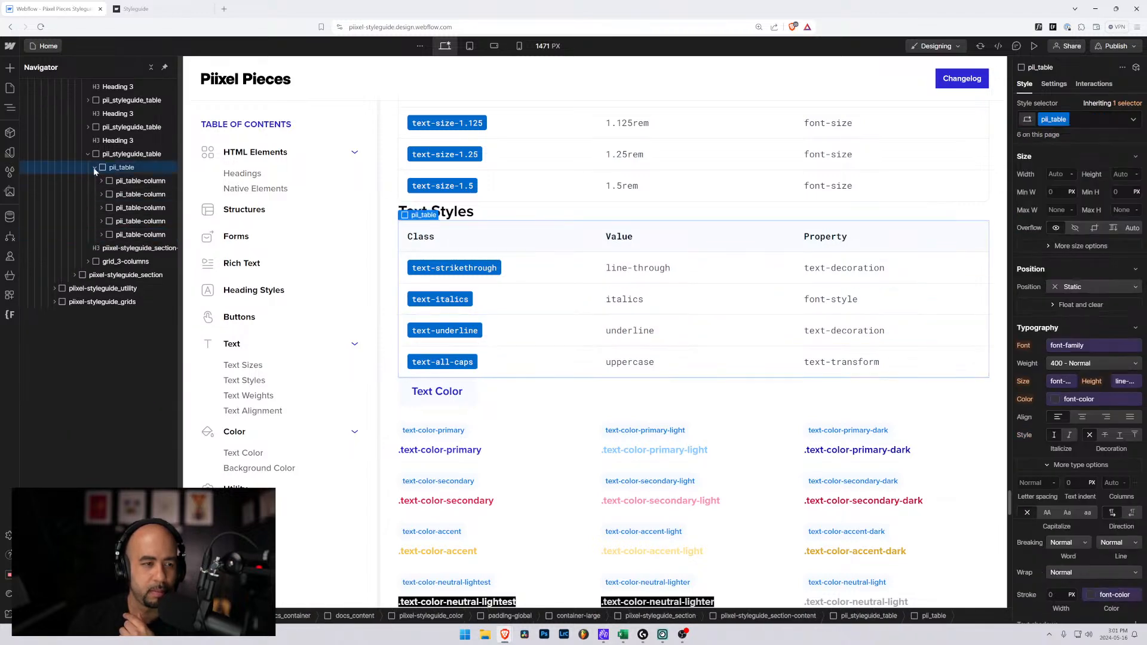
pyautogui.click(93, 167)
pyautogui.click(87, 154)
pyautogui.click(86, 153)
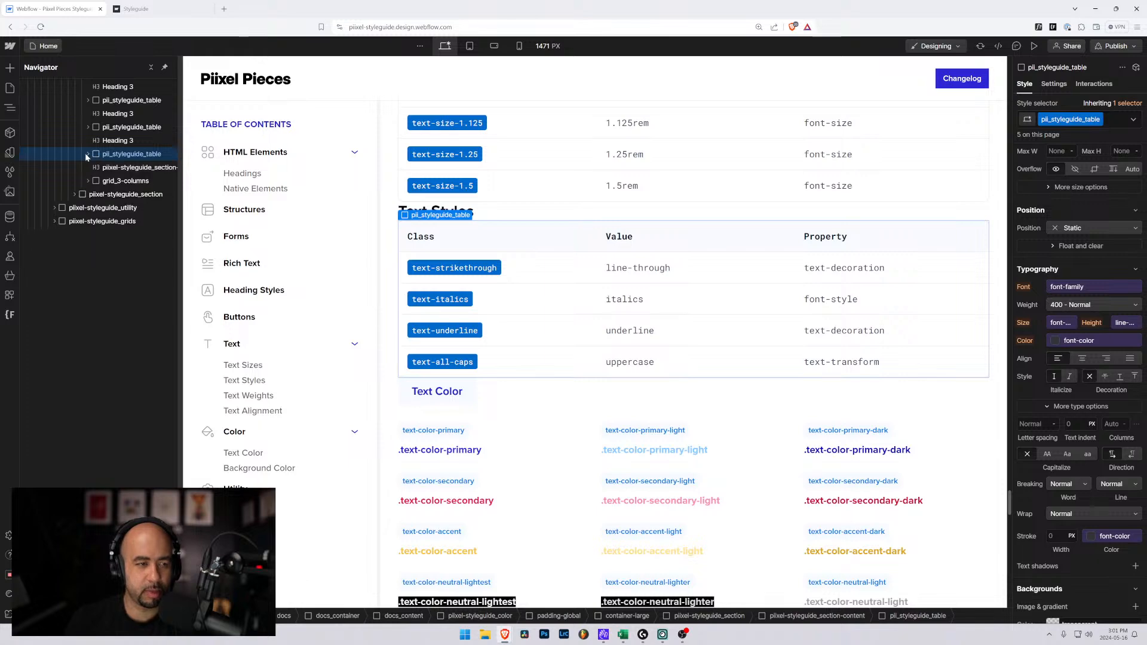
# Duplicate the Text Styles heading and its table, and place the heading copy between the two tables
pyautogui.click(113, 141)
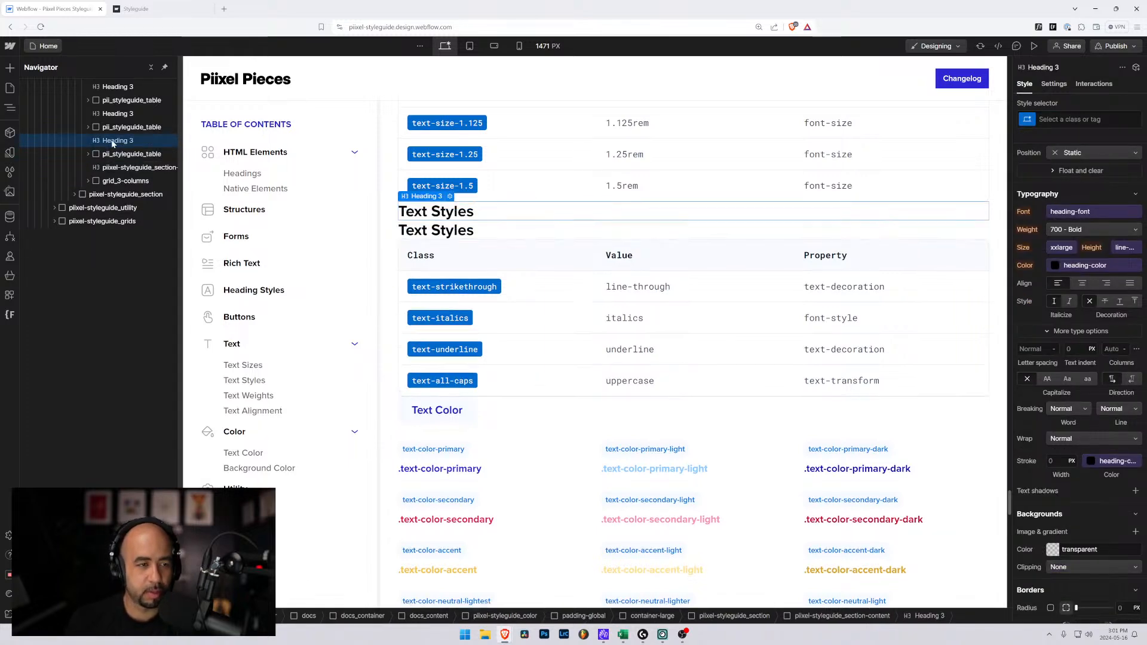
pyautogui.click(120, 167)
pyautogui.hotkey('ctrl', 'd')
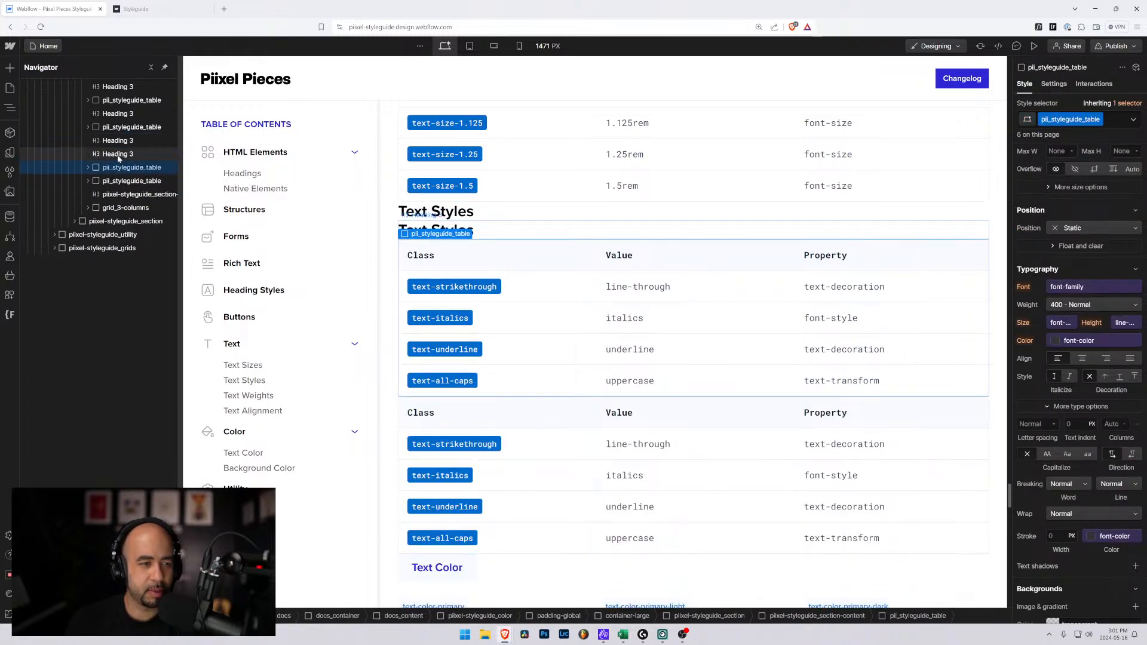
pyautogui.moveTo(118, 155); pyautogui.dragTo(120, 174)
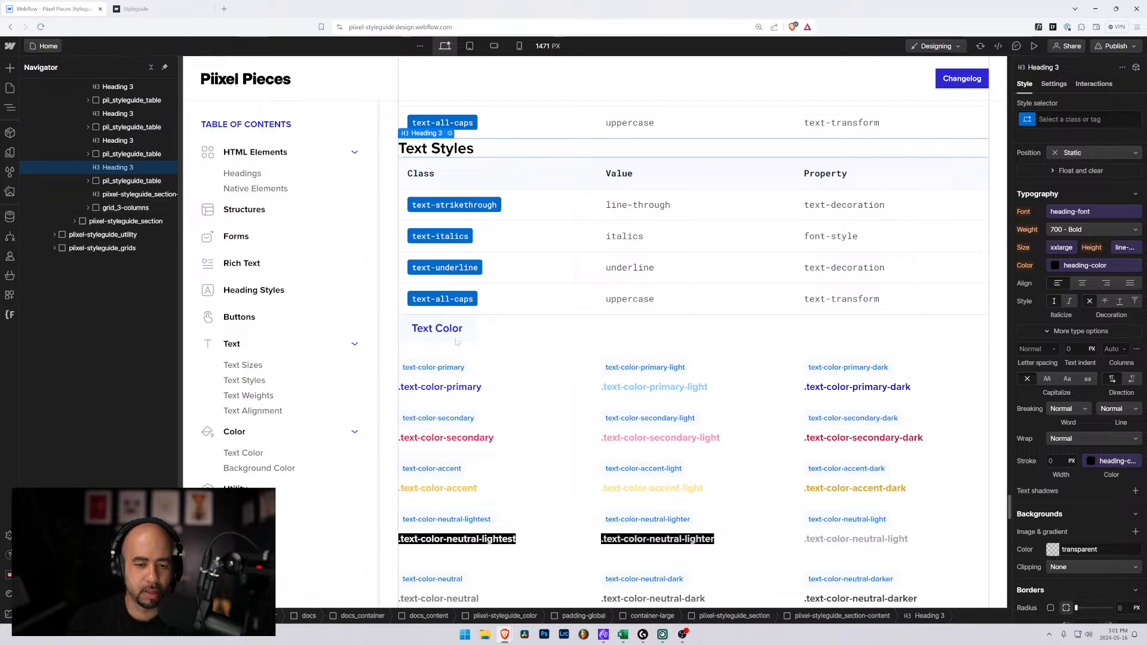
# Change the text of the duplicated heading to "Text Weight"
pyautogui.doubleClick(454, 149)
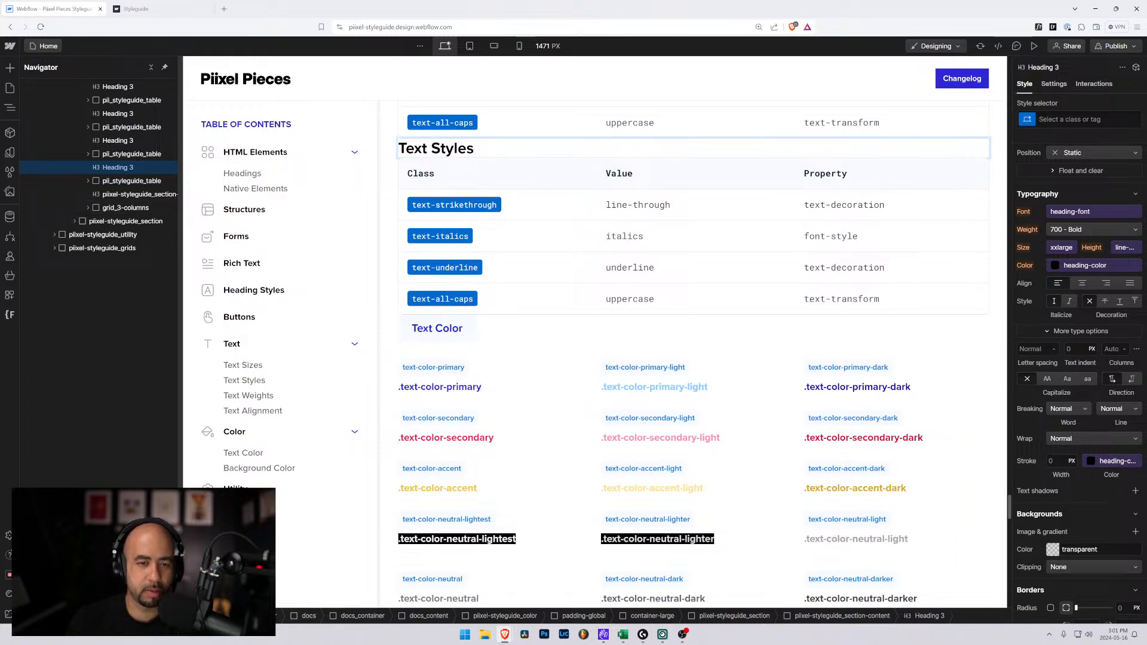
pyautogui.doubleClick(453, 148)
pyautogui.write('W')
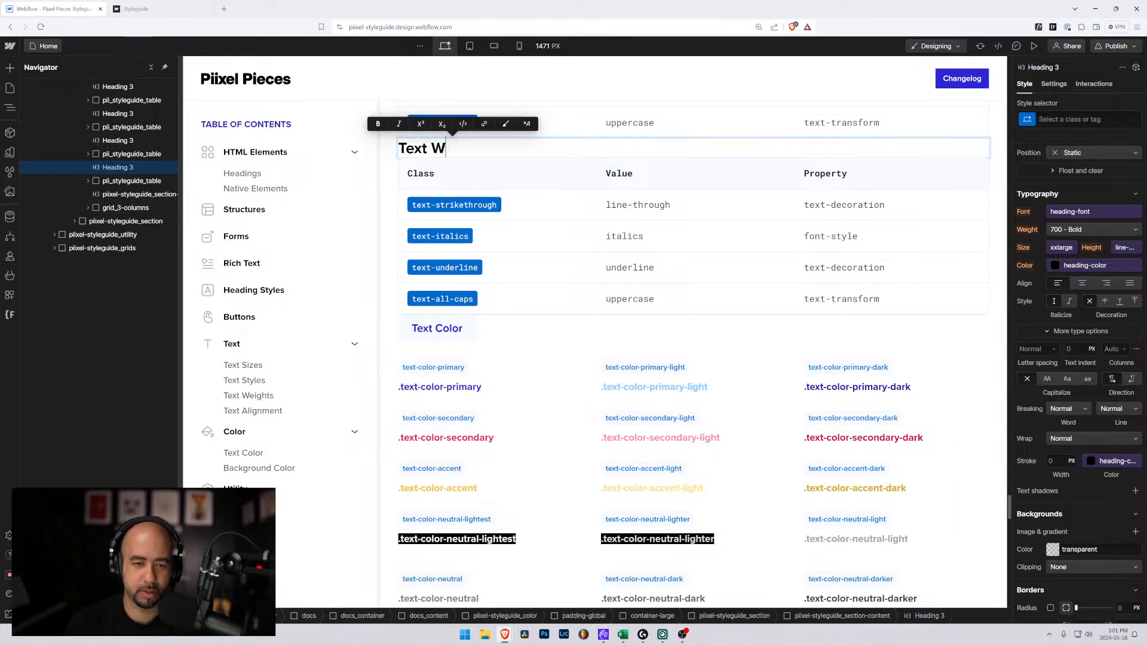
pyautogui.write('eight')
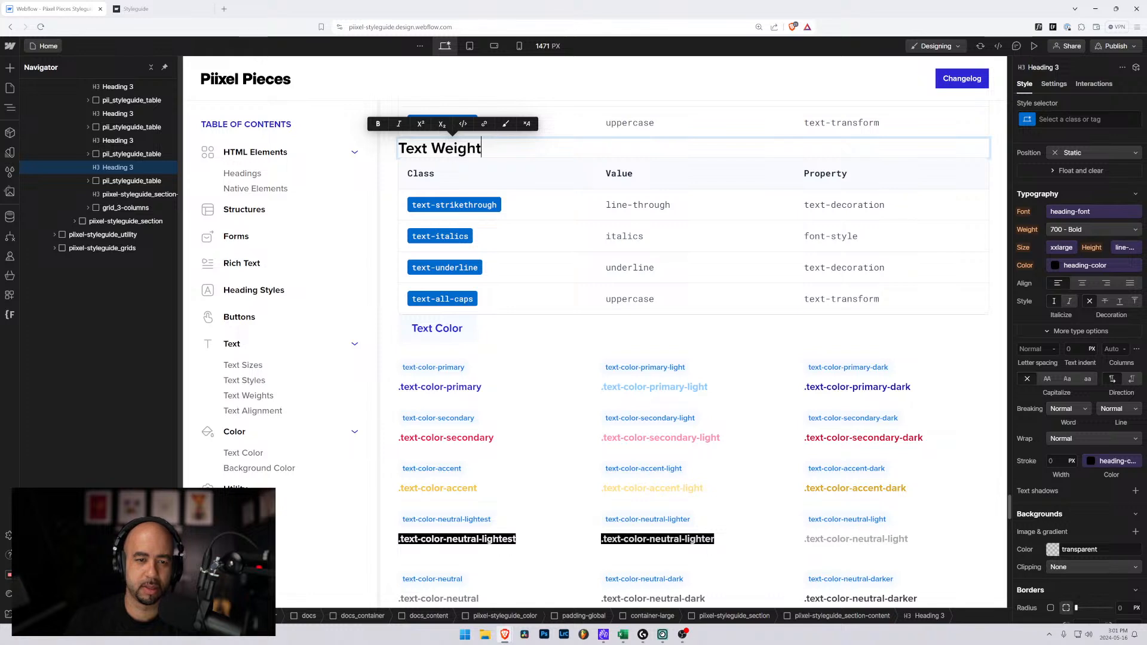
pyautogui.press('Escape')
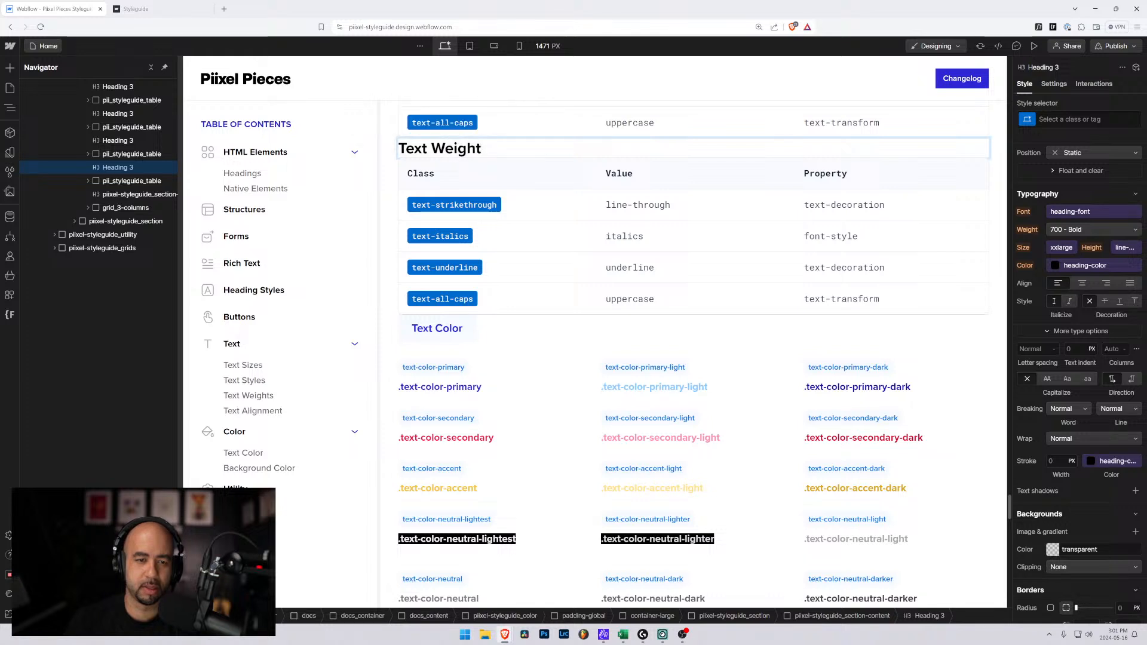
# Change the class label in the first row of the Text Weight table to "text-weight-100"
pyautogui.click(434, 206)
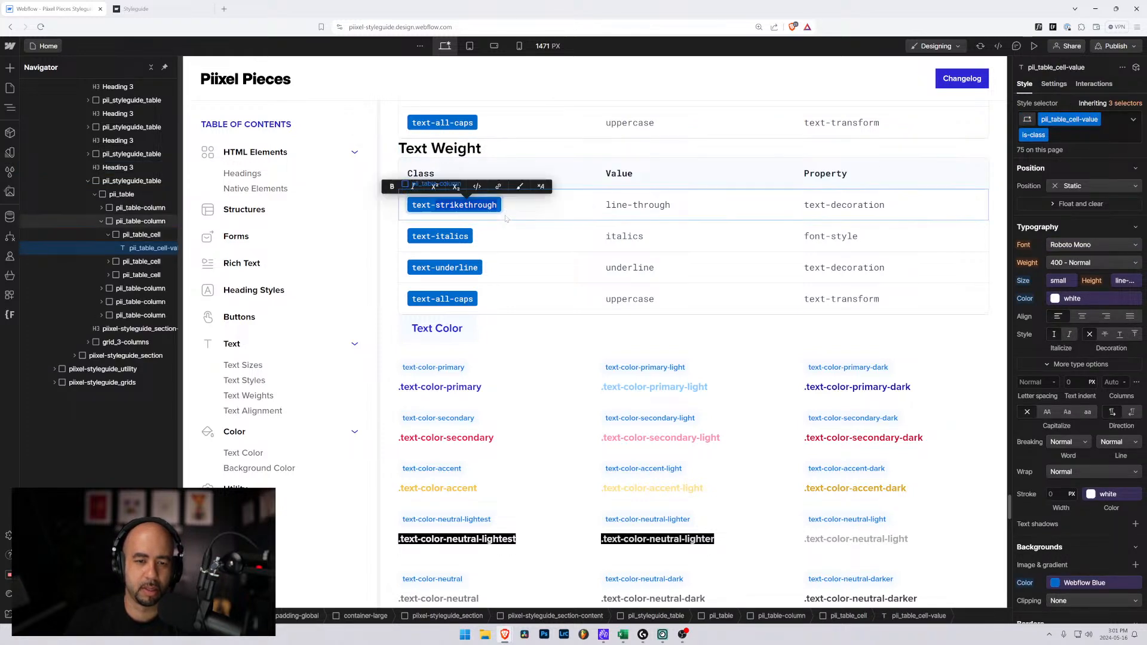
pyautogui.write('we')
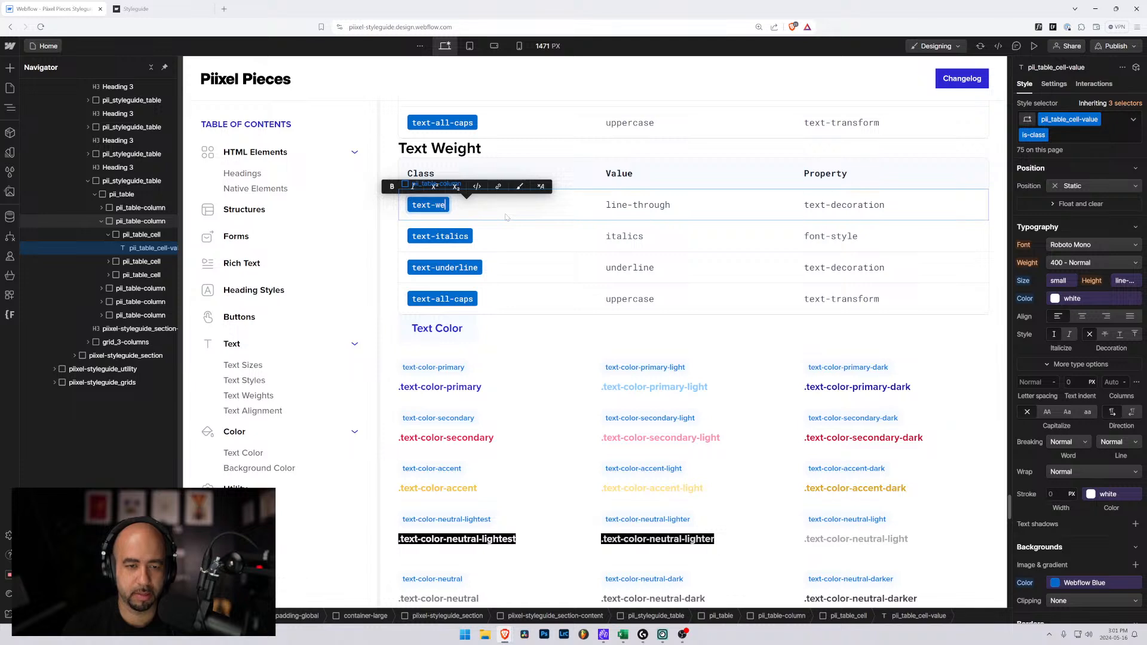
pyautogui.write('ight')
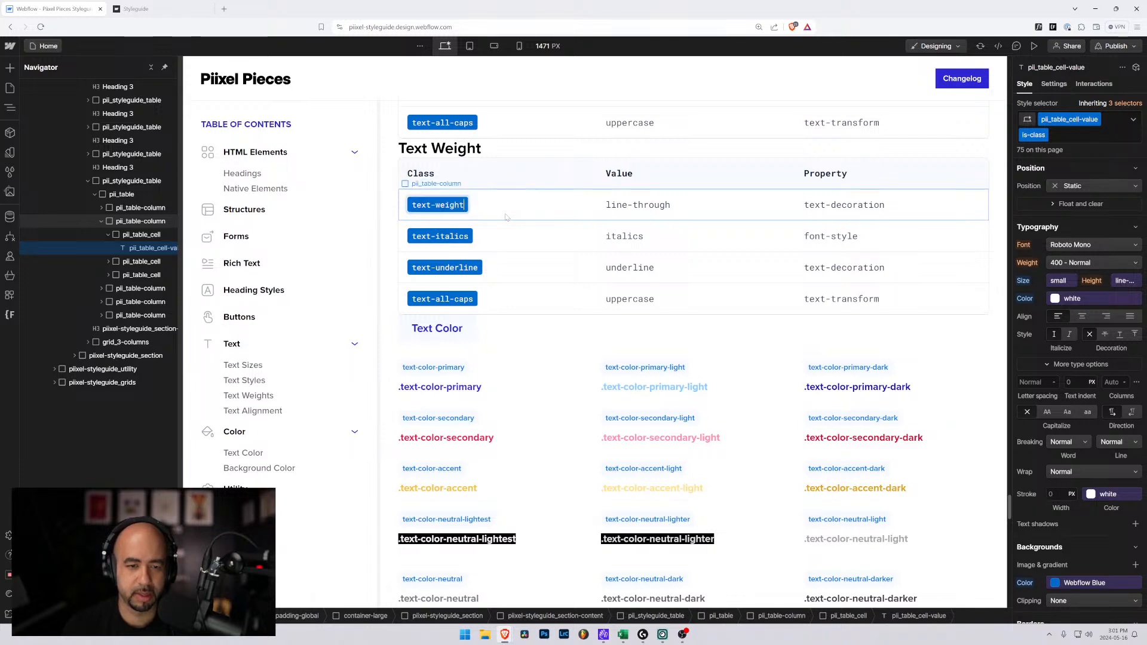
pyautogui.write('-1')
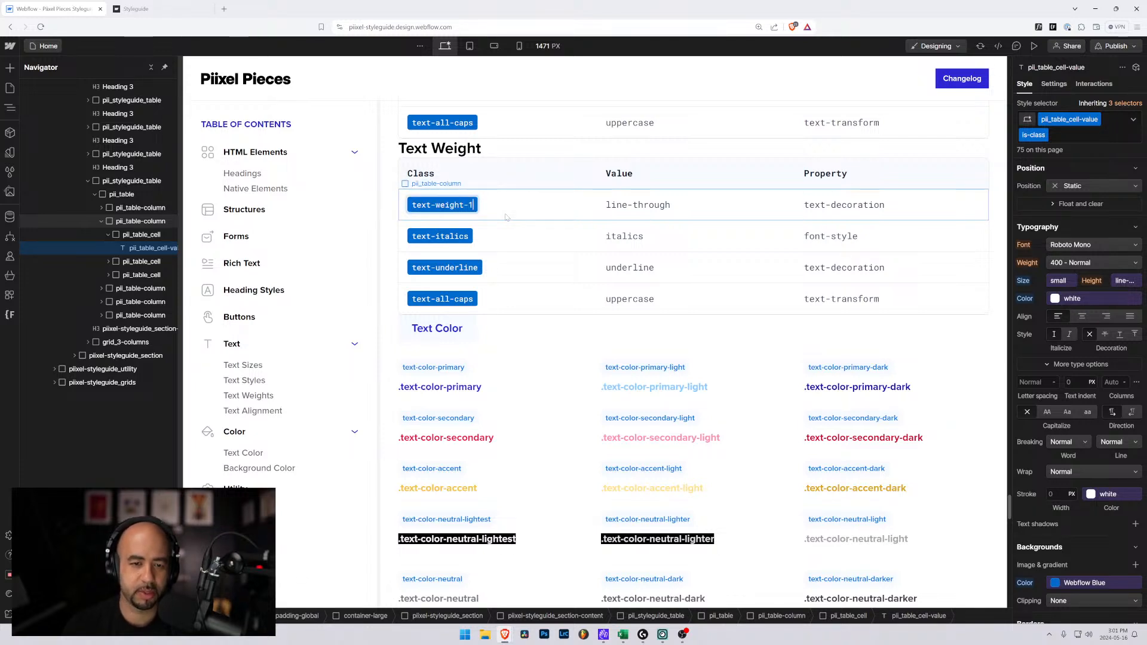
pyautogui.write('00')
pyautogui.press('Escape')
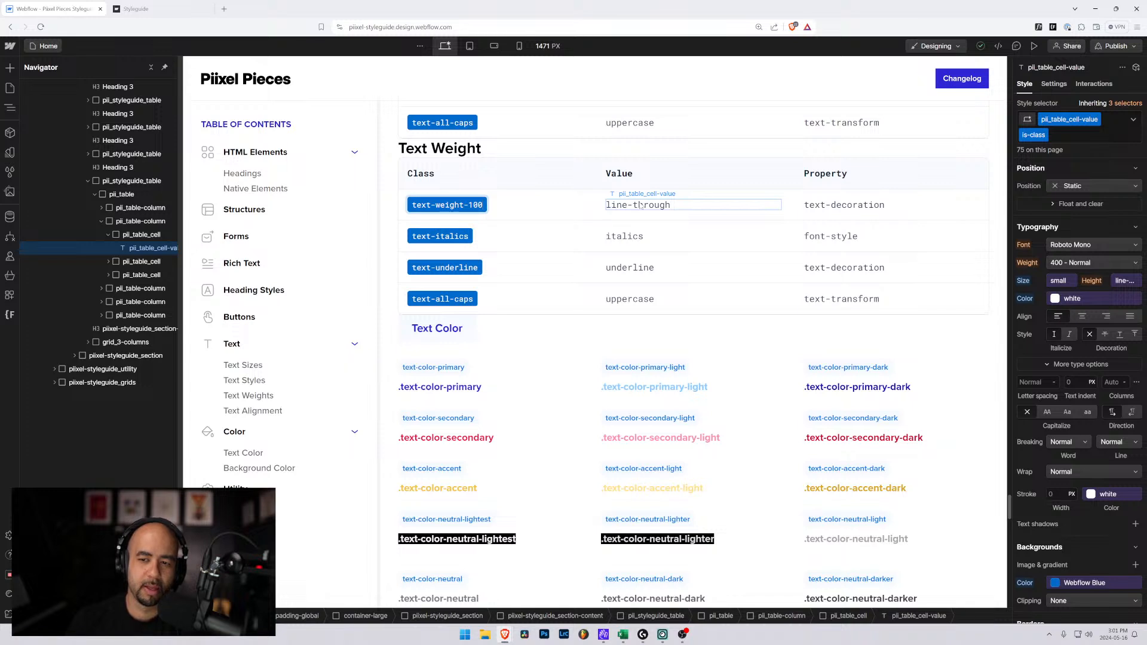
# Set the value of the text-weight-100 row to 100
pyautogui.doubleClick(640, 205)
pyautogui.moveTo(671, 205); pyautogui.dragTo(601, 205)
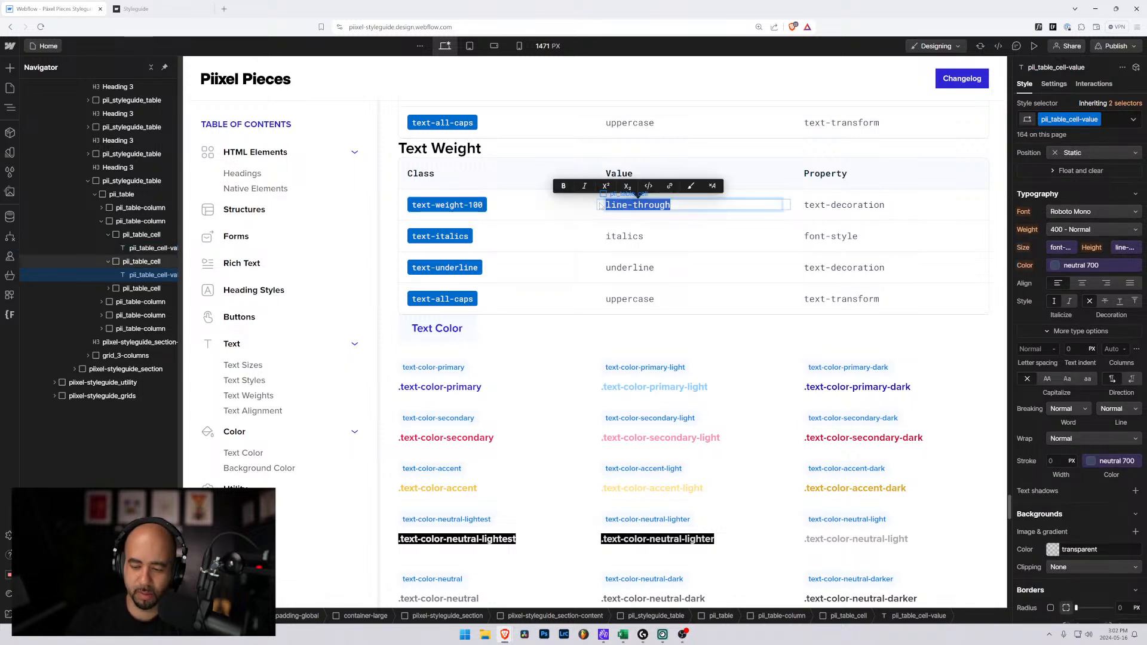
pyautogui.write('100')
pyautogui.press('Escape')
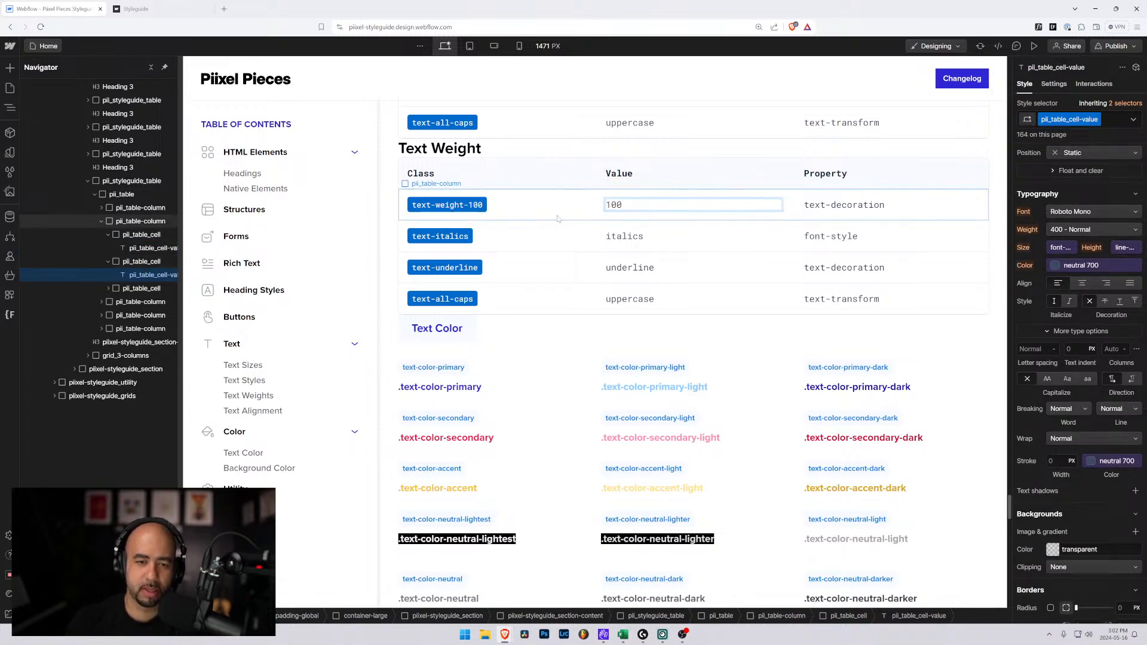
# Replace the property text of the text-weight-100 row with "font-weigth"
pyautogui.doubleClick(826, 205)
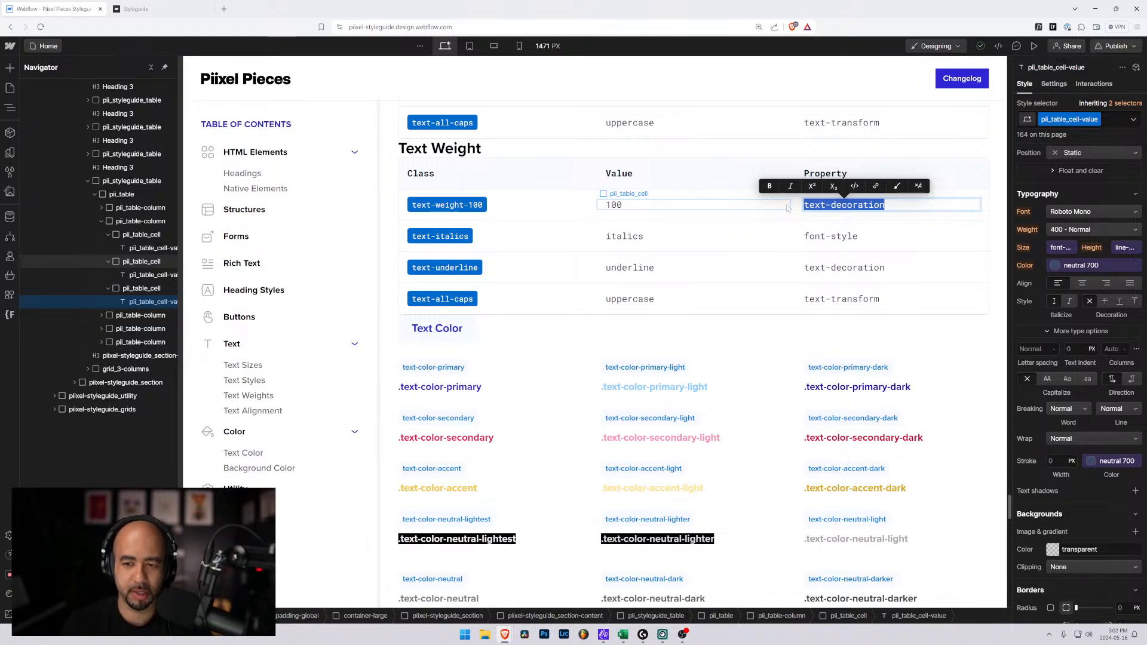
pyautogui.write('font')
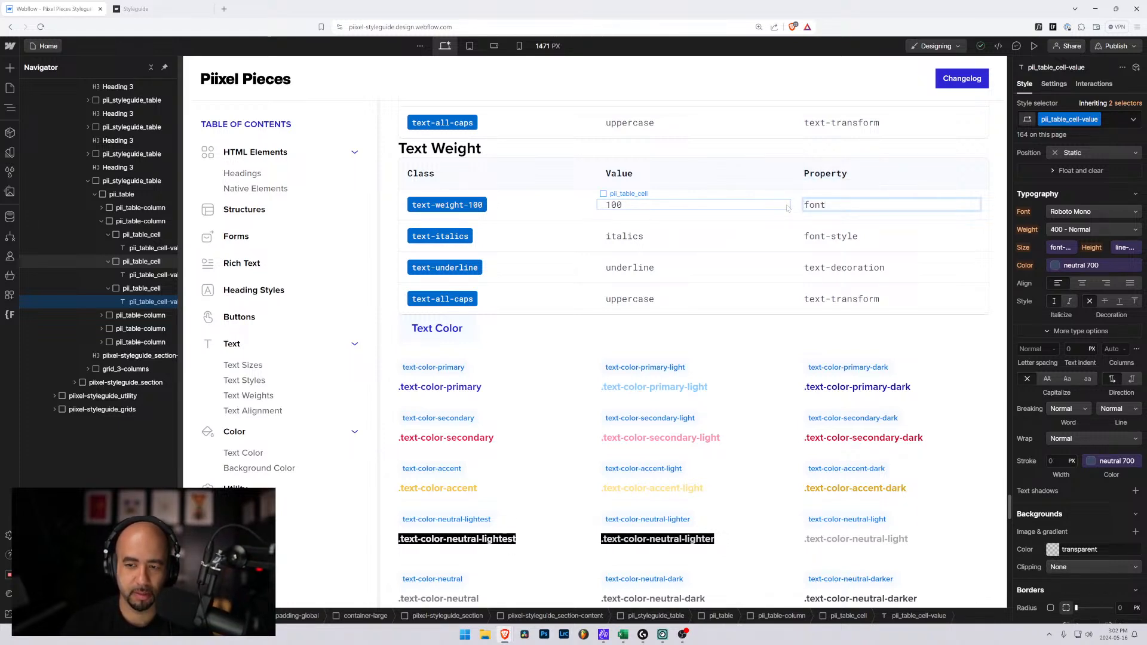
pyautogui.write('-we')
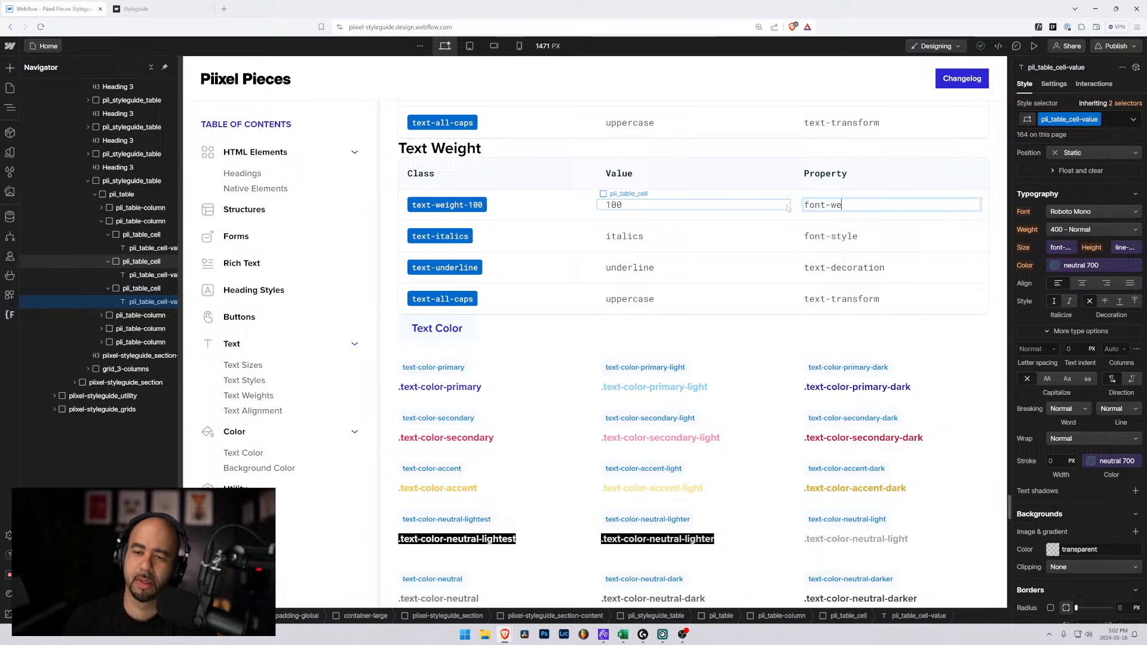
pyautogui.write('gith')
pyautogui.press('Left')
pyautogui.press('Left')
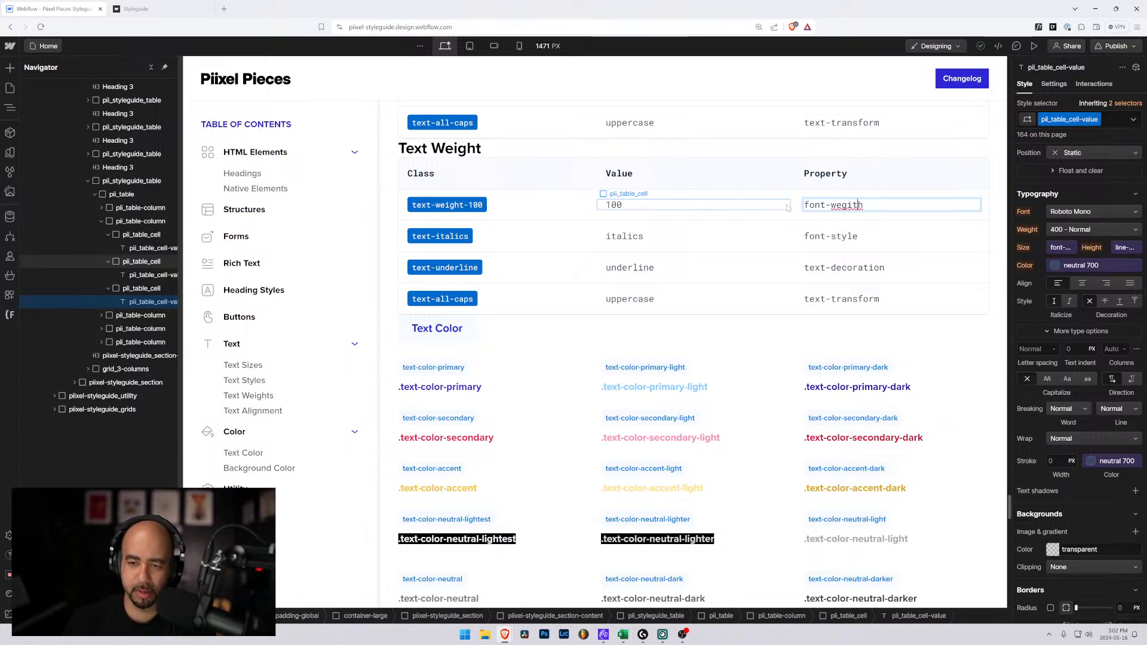
pyautogui.press('BackSpace')
pyautogui.press('BackSpace')
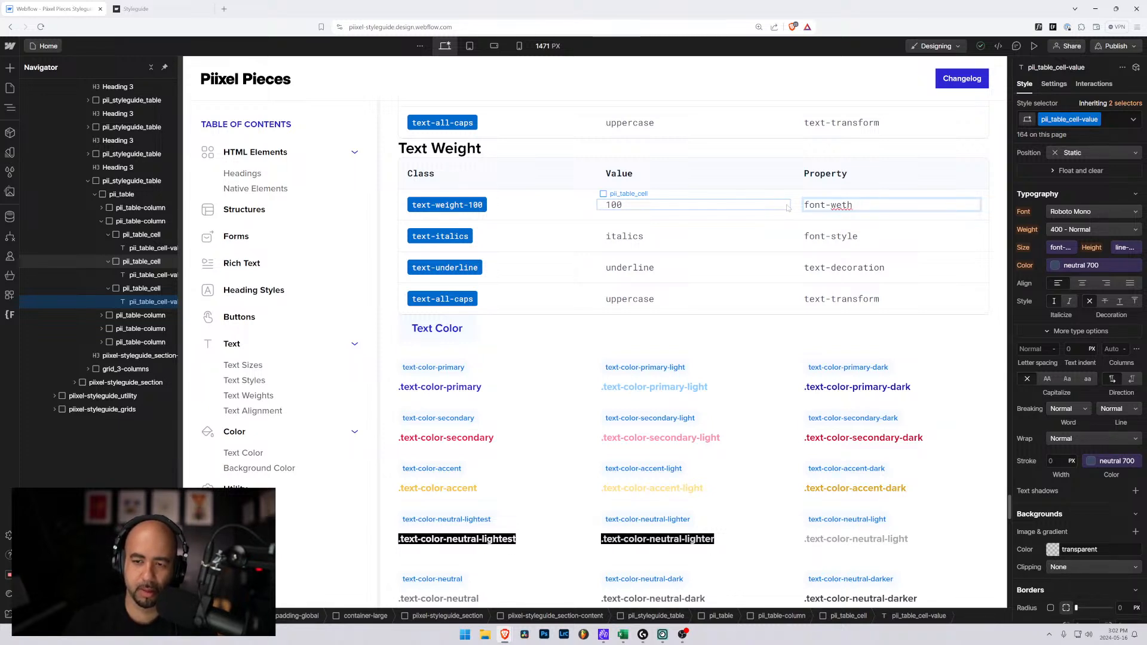
pyautogui.write('ig')
pyautogui.press('Escape')
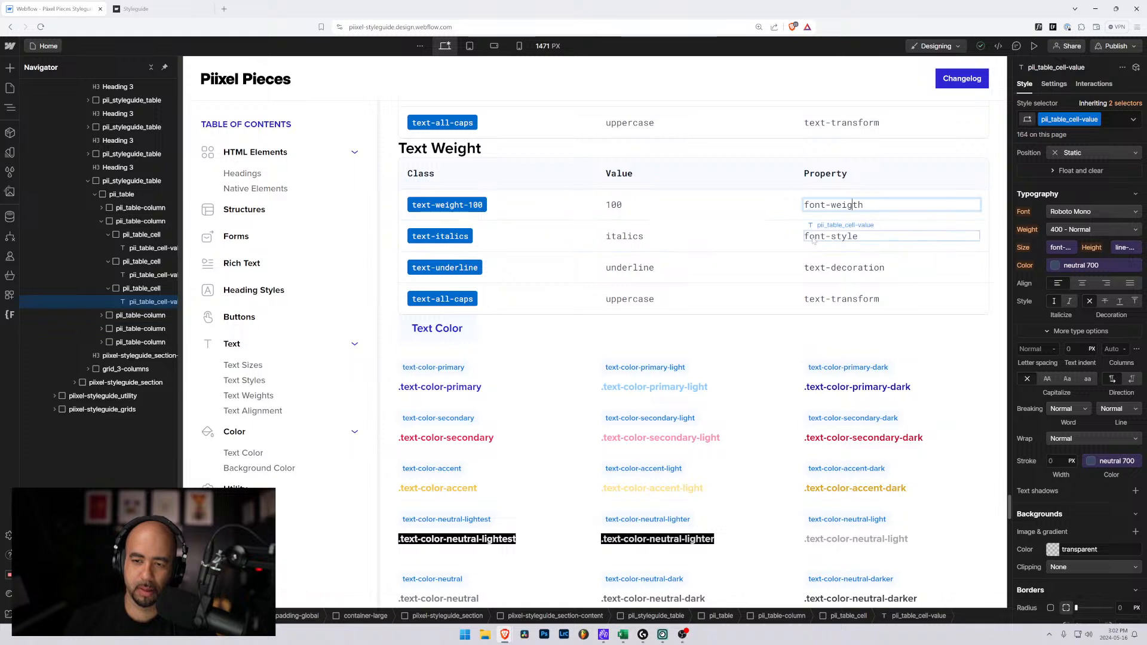
pyautogui.click(806, 239)
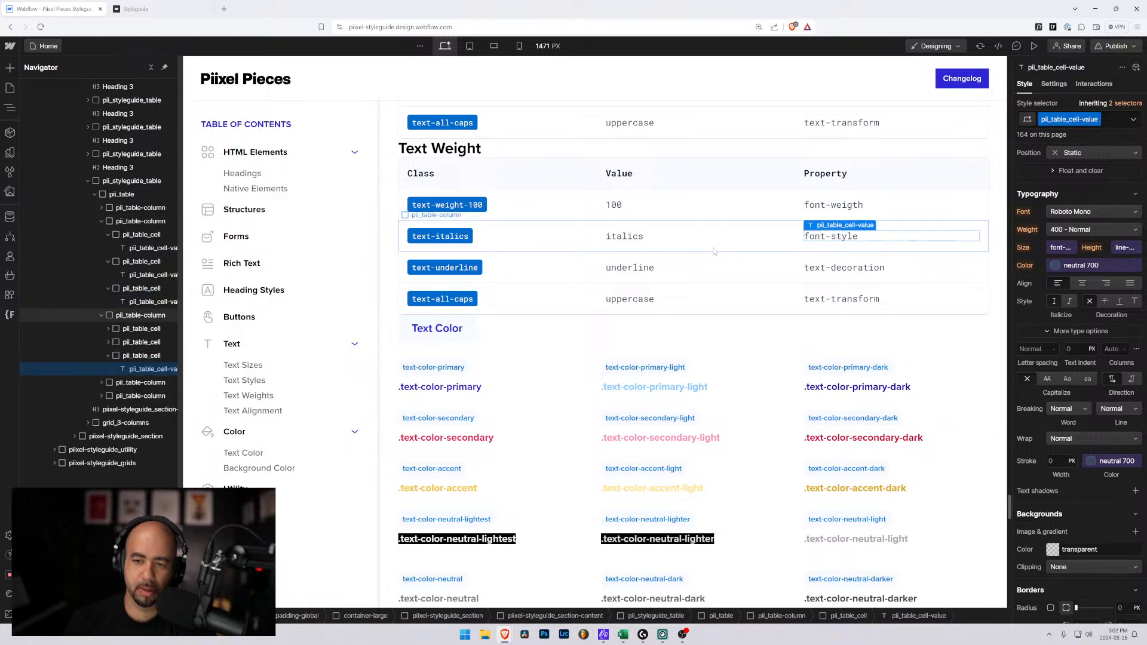
# Respell the property text of the text-weight-100 row as "font-wieght"
pyautogui.click(846, 207)
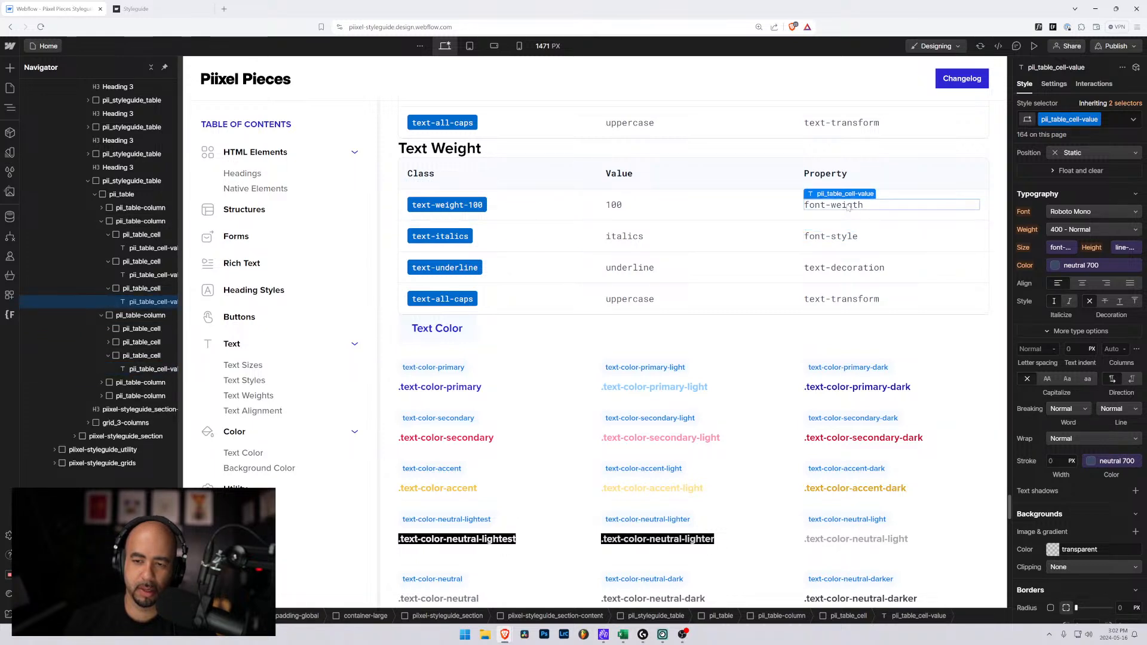
pyautogui.doubleClick(846, 207)
pyautogui.press('BackSpace')
pyautogui.press('BackSpace')
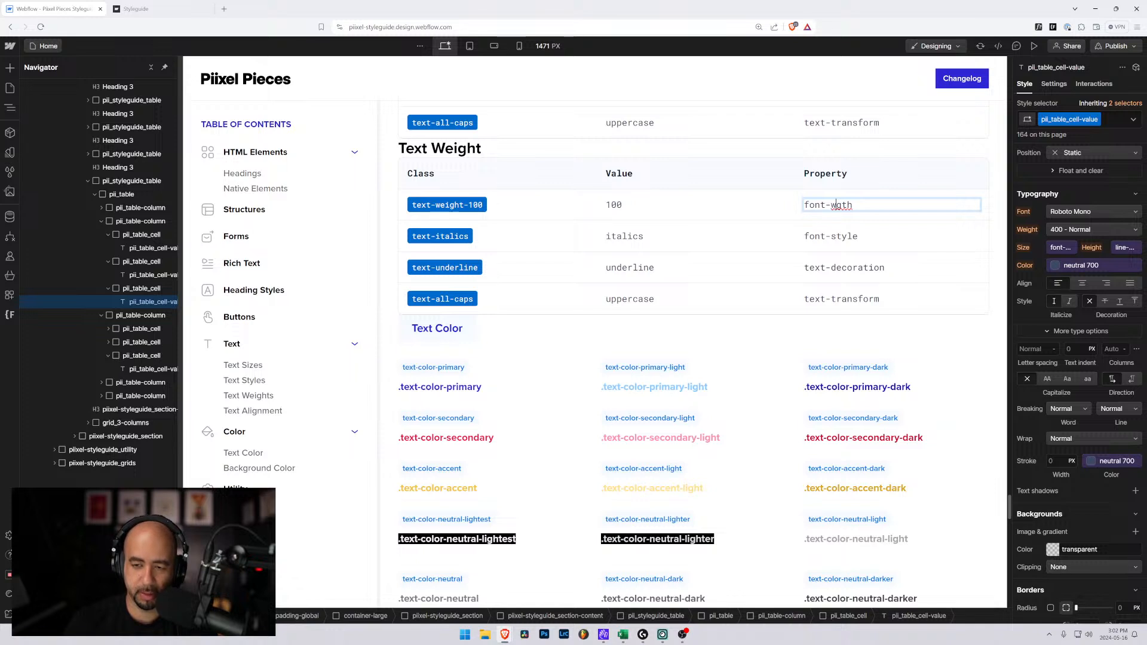
pyautogui.write('ie')
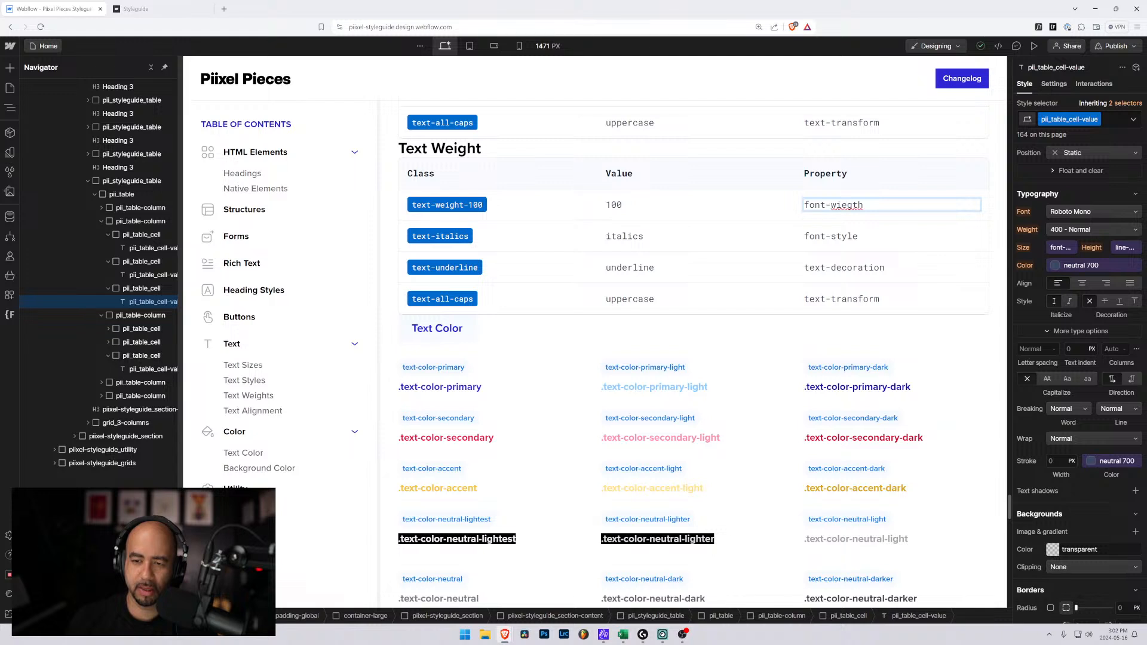
pyautogui.press('BackSpace')
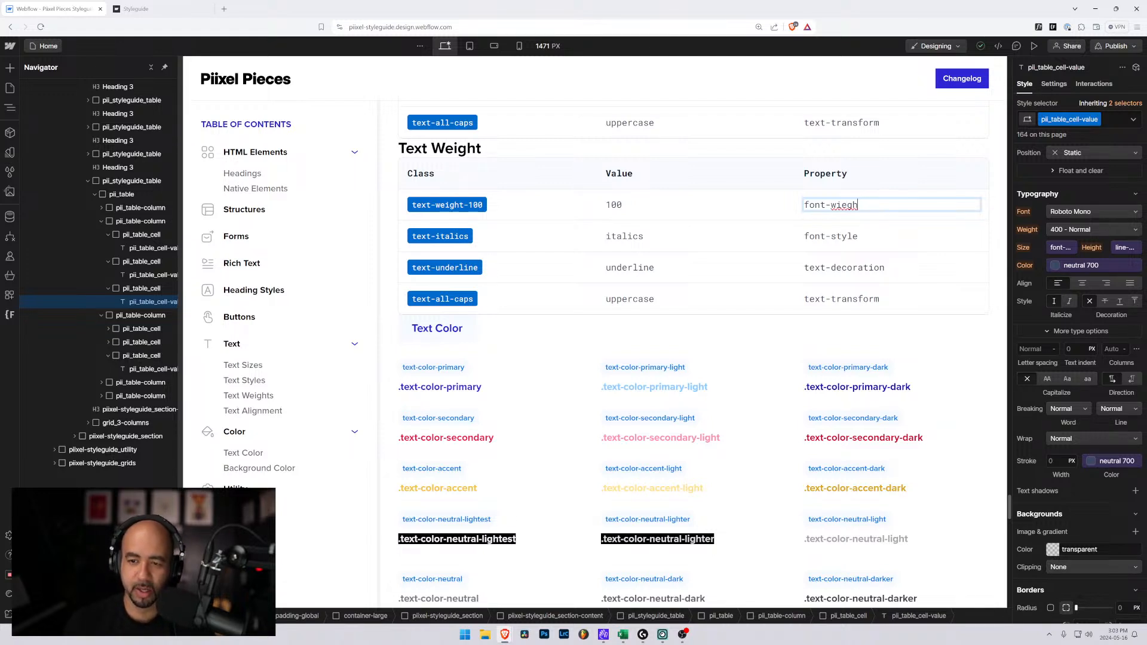
pyautogui.write('t')
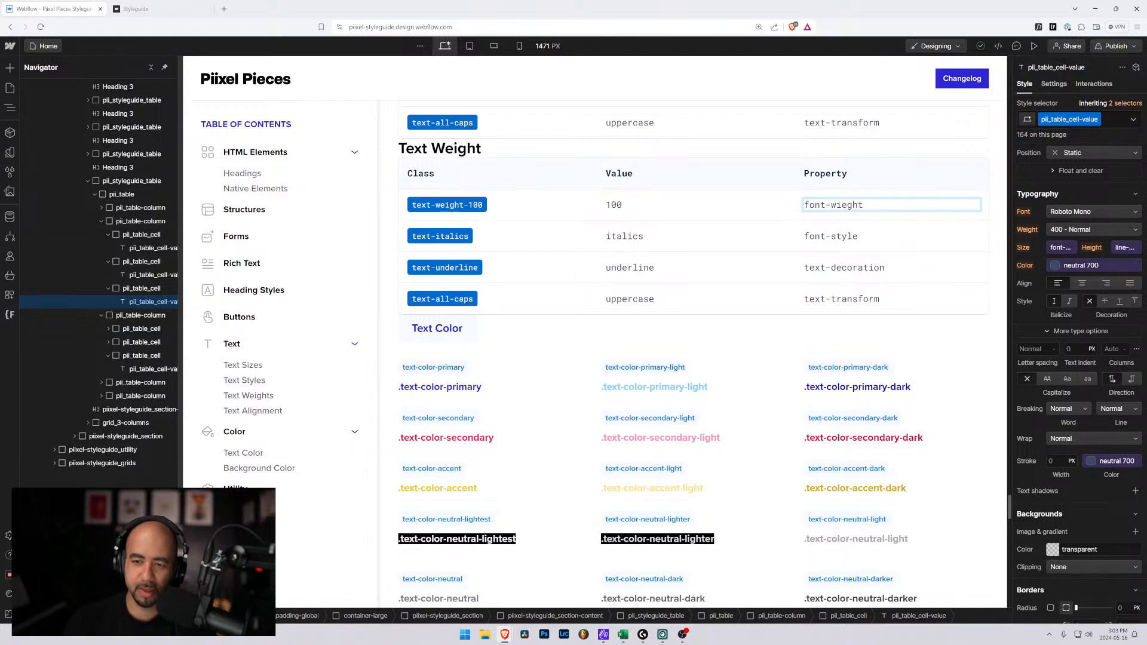
pyautogui.moveTo(846, 205); pyautogui.dragTo(835, 207)
pyautogui.click(847, 206)
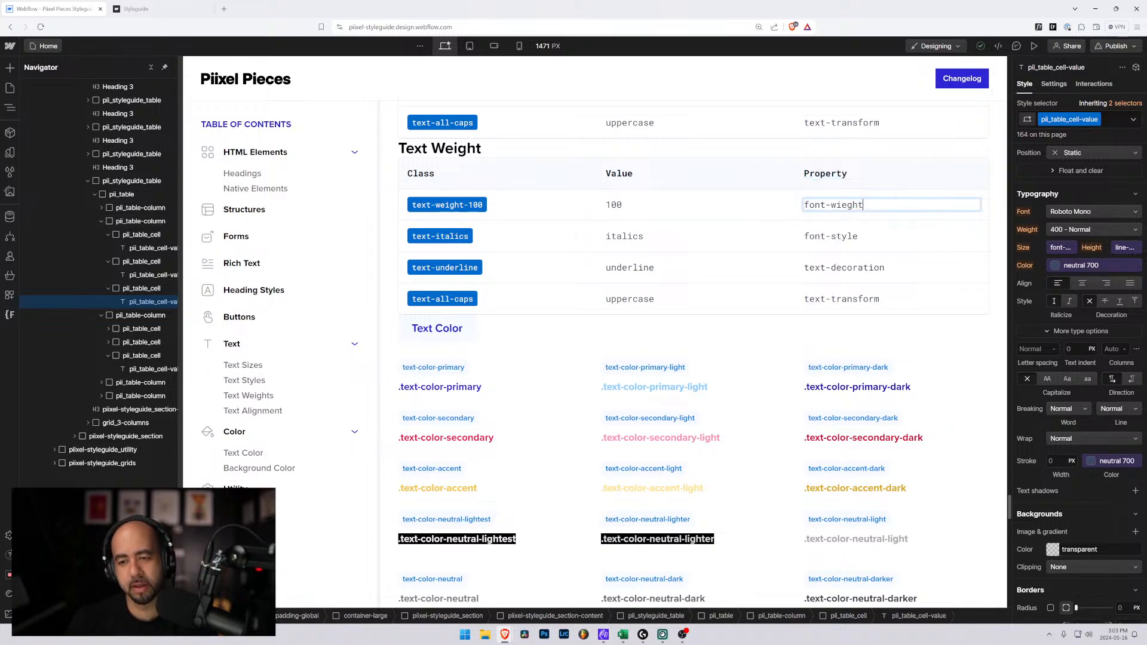
# Correct the misspelled property text in the text-weight-100 row to "font-weight"
pyautogui.rightClick(848, 208)
pyautogui.press('Escape')
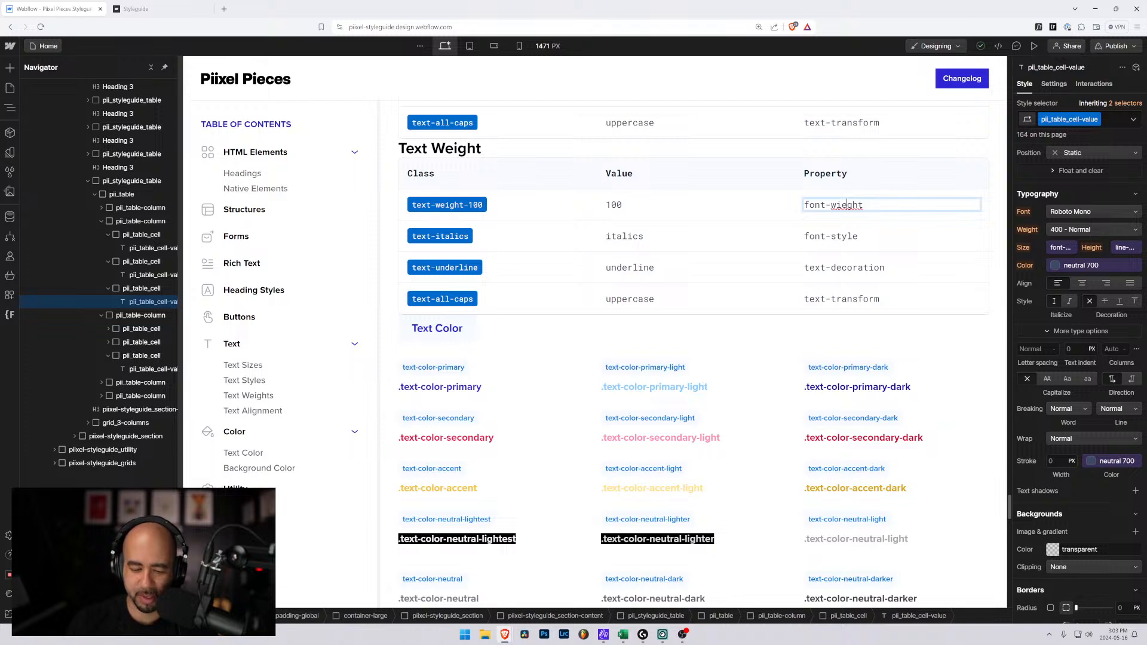
pyautogui.press('BackSpace')
pyautogui.press('BackSpace')
pyautogui.write('ei')
pyautogui.press('BackSpace')
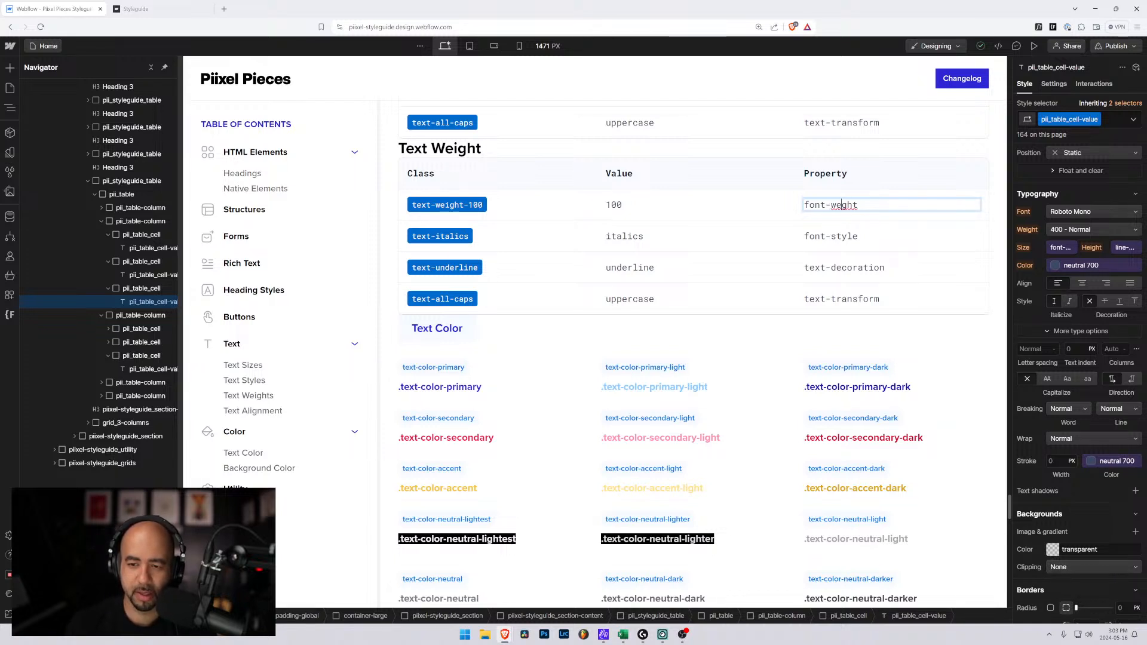
pyautogui.write('i')
pyautogui.click(863, 242)
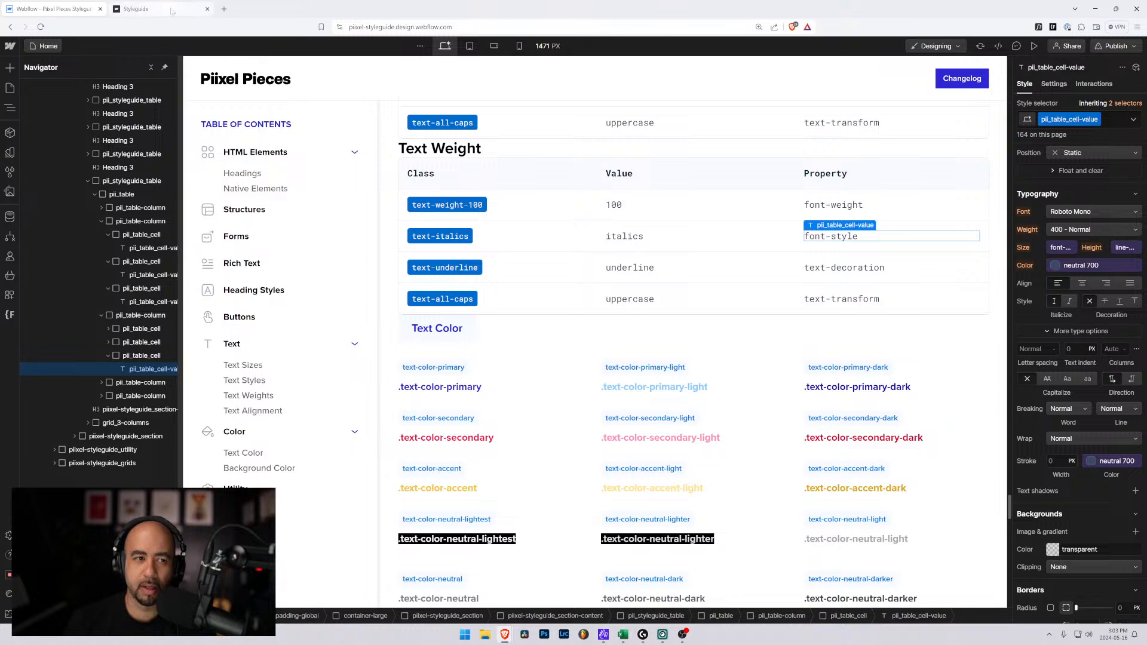
# Search the web for "weight" in a new browser tab to check the spelling, and return to the style guide
pyautogui.click(227, 14)
pyautogui.write('weight')
pyautogui.press('Return')
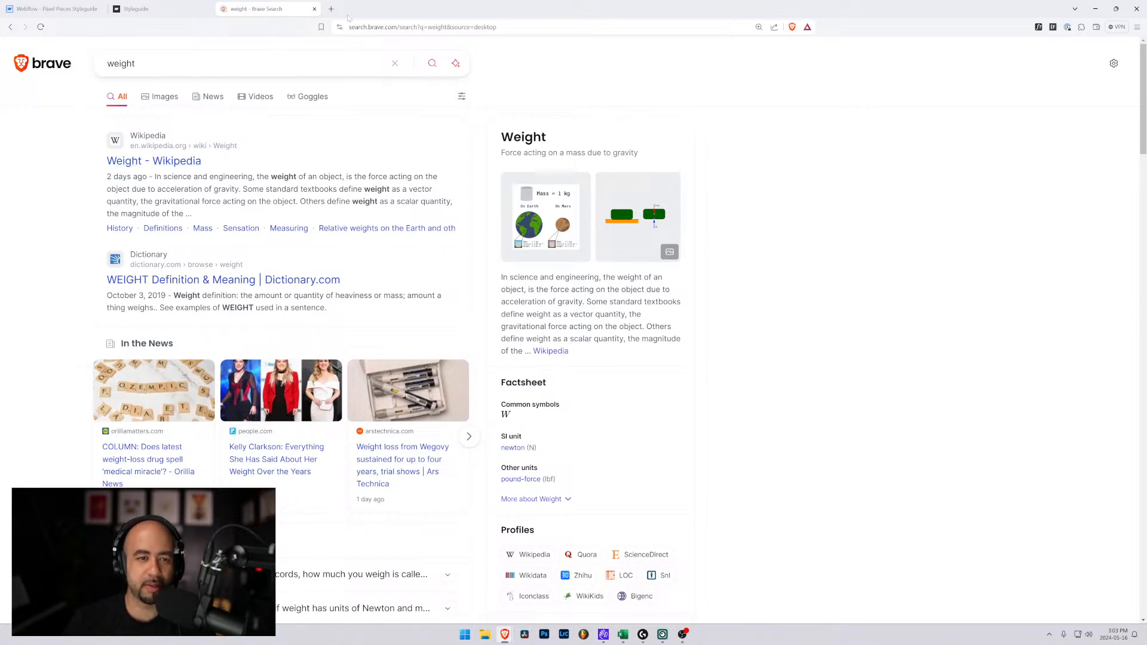
pyautogui.click(314, 9)
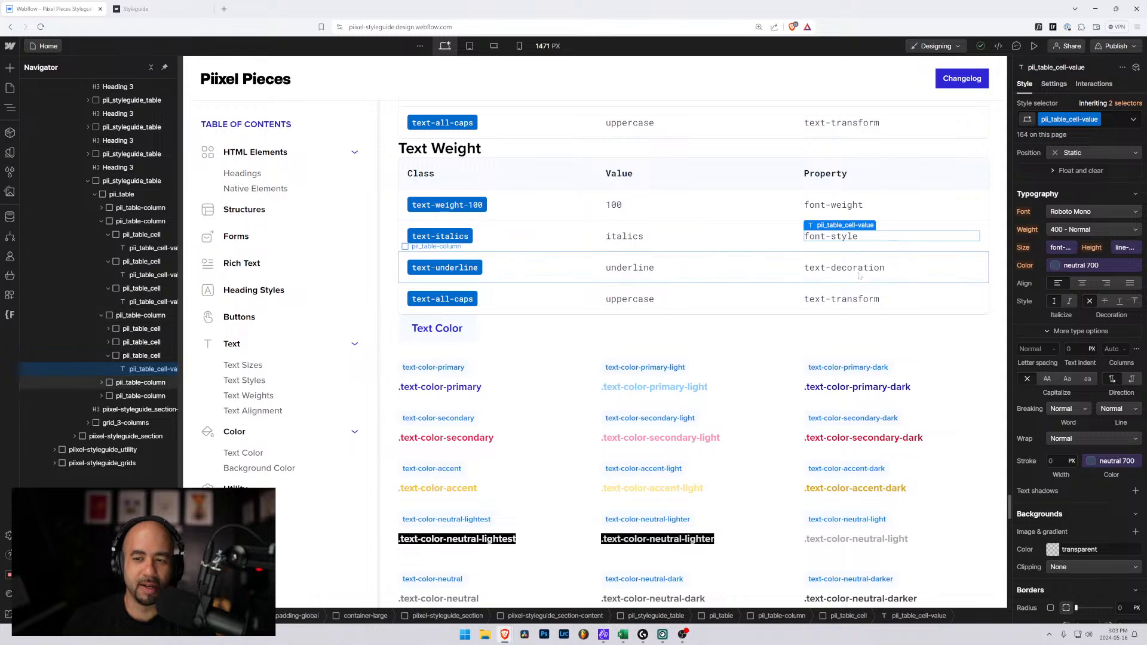
# Change the class label in the second row of the Text Weight table to "text-weight-200"
pyautogui.click(445, 236)
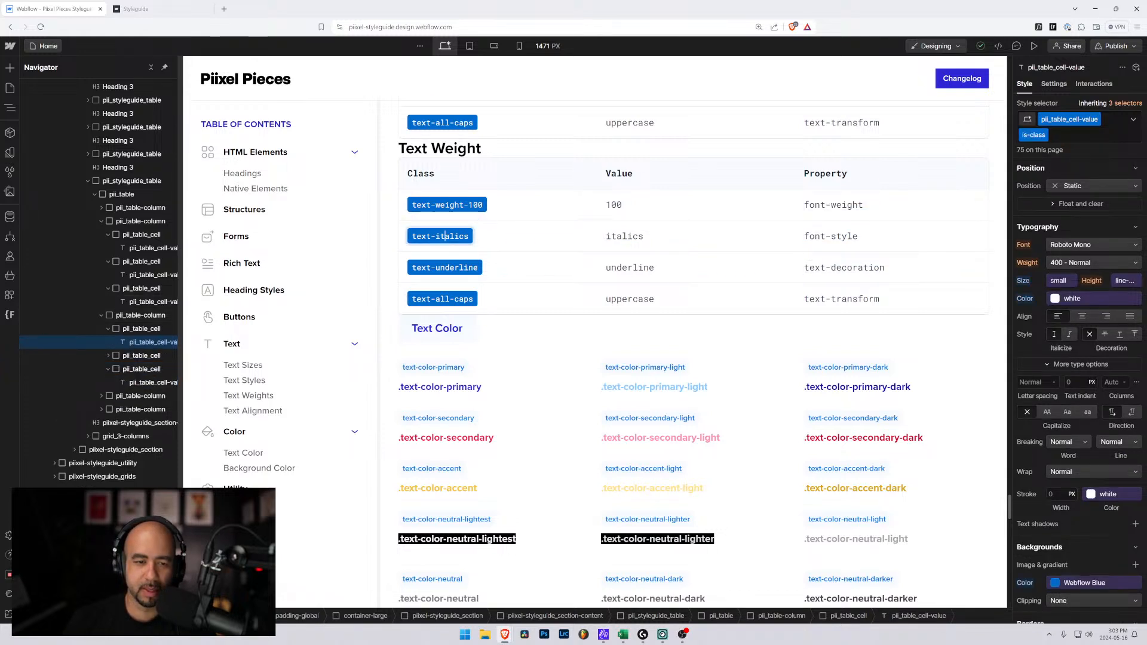
pyautogui.moveTo(436, 237); pyautogui.dragTo(506, 238)
pyautogui.write('w')
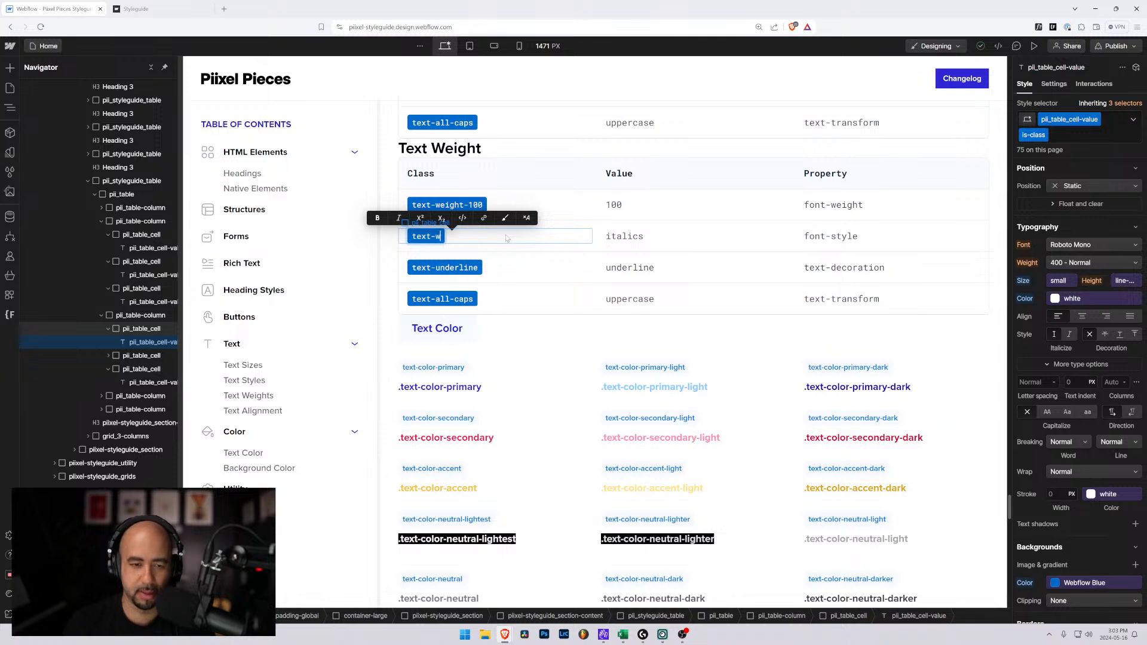
pyautogui.write('eight')
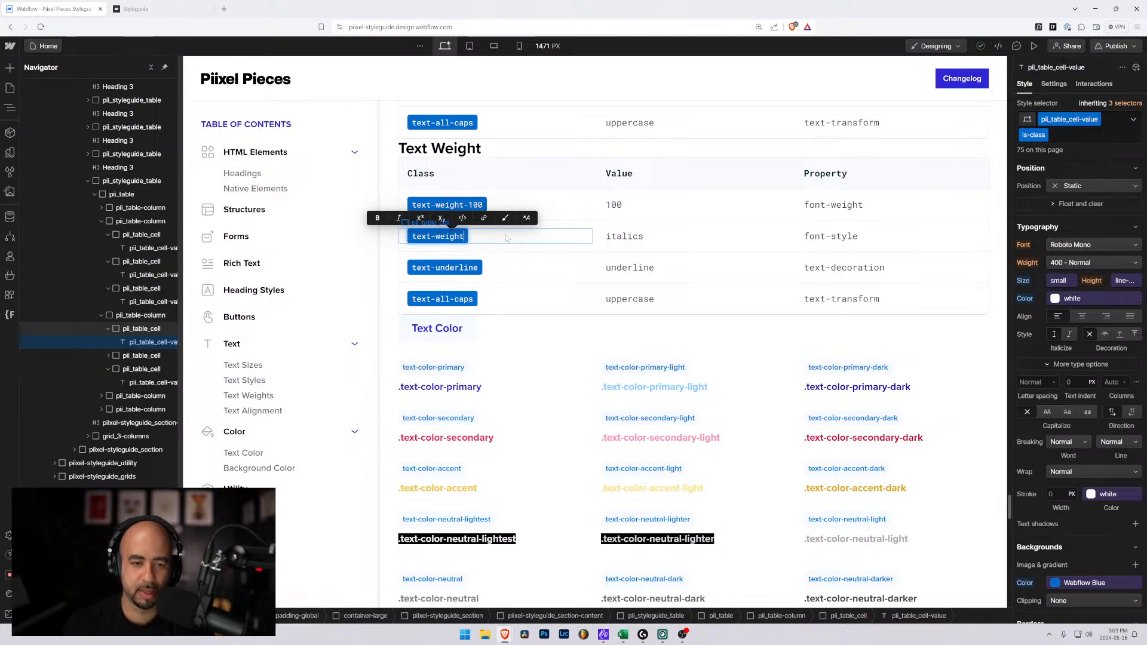
pyautogui.write('-2')
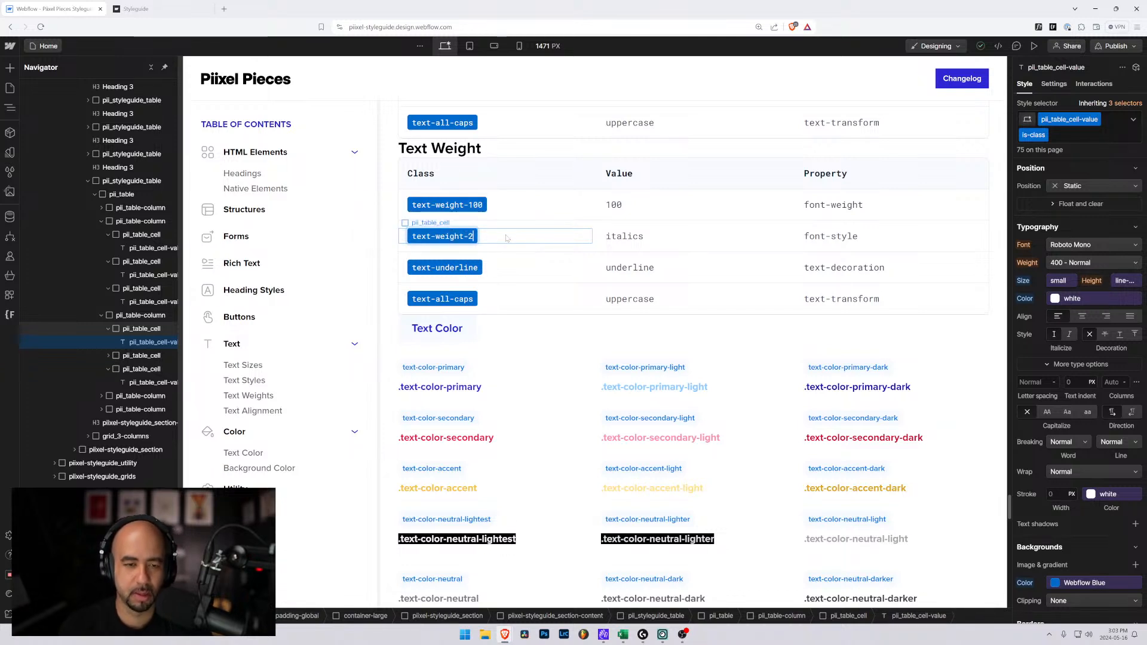
pyautogui.write('00')
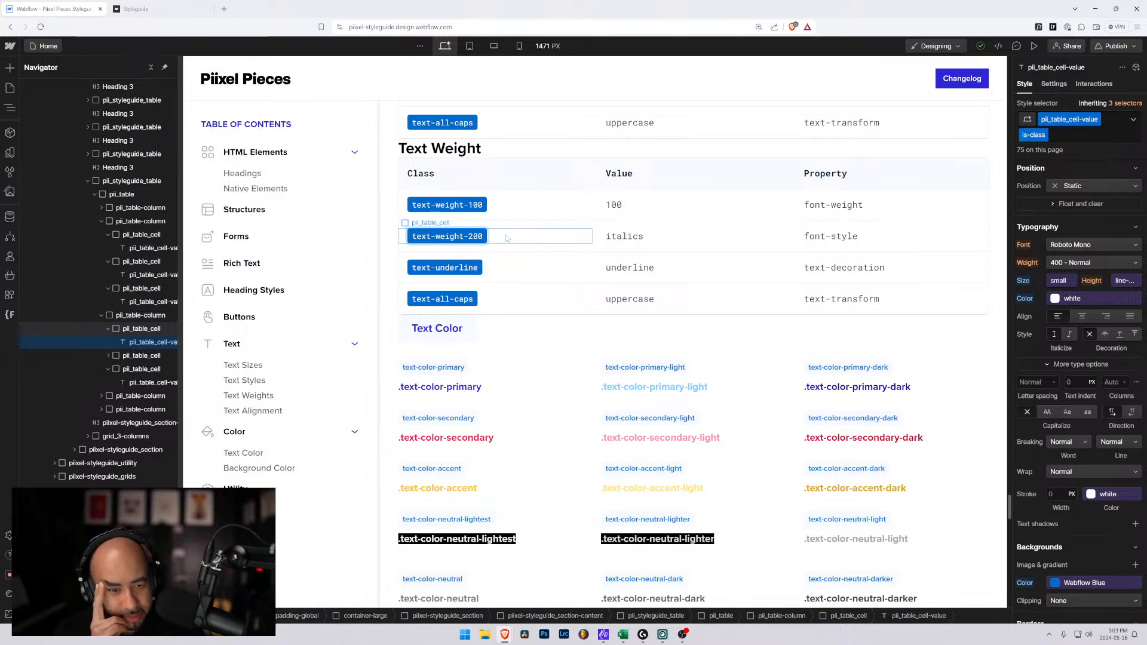
pyautogui.scroll(4, 506, 237)
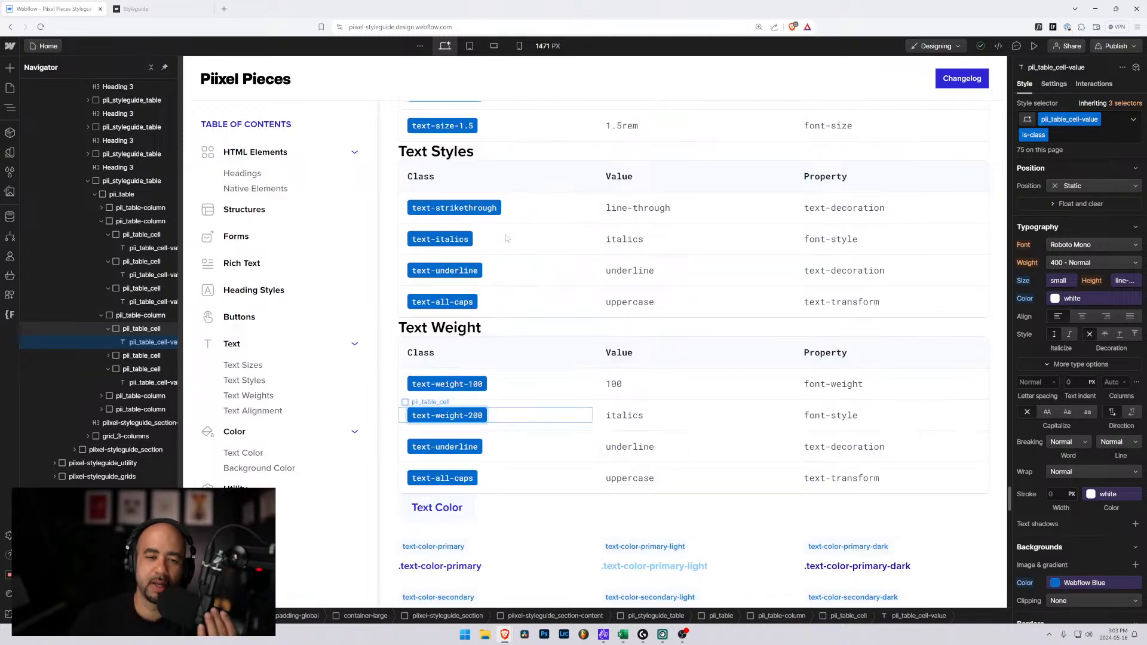
pyautogui.scroll(2, 426, 174)
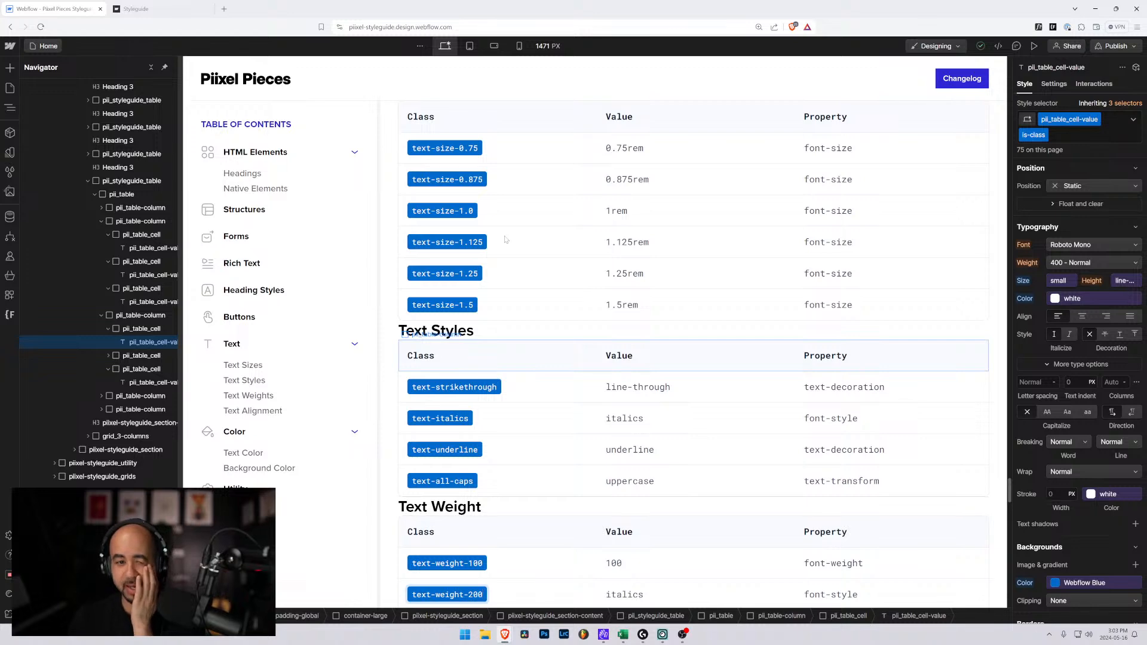
pyautogui.scroll(5, 448, 224)
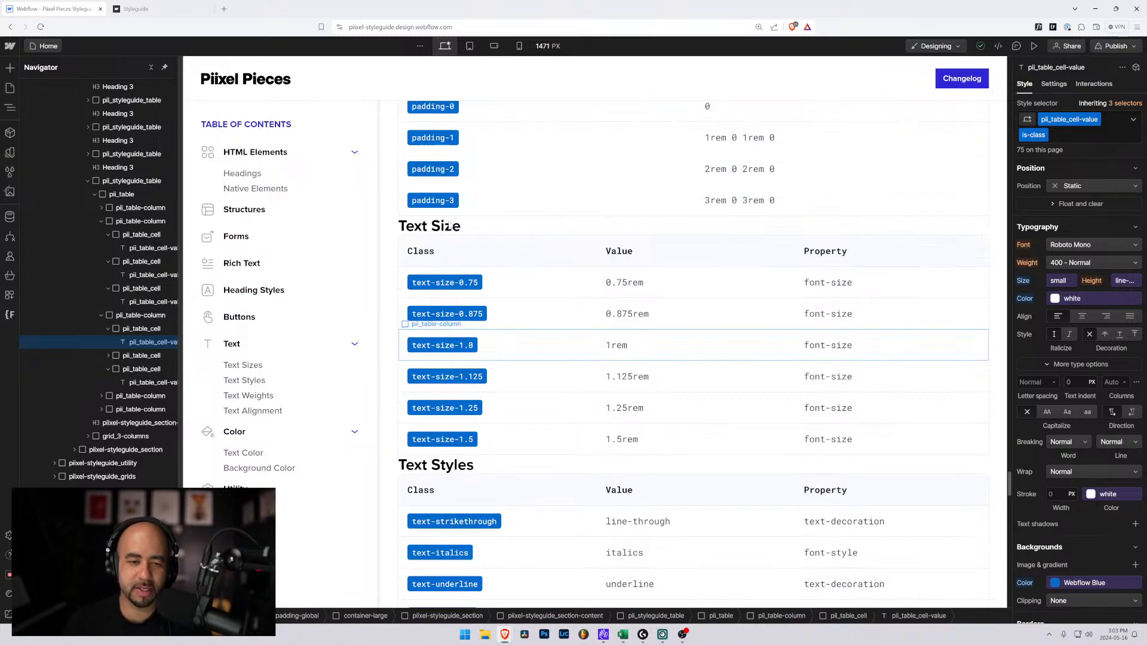
pyautogui.scroll(8, 448, 224)
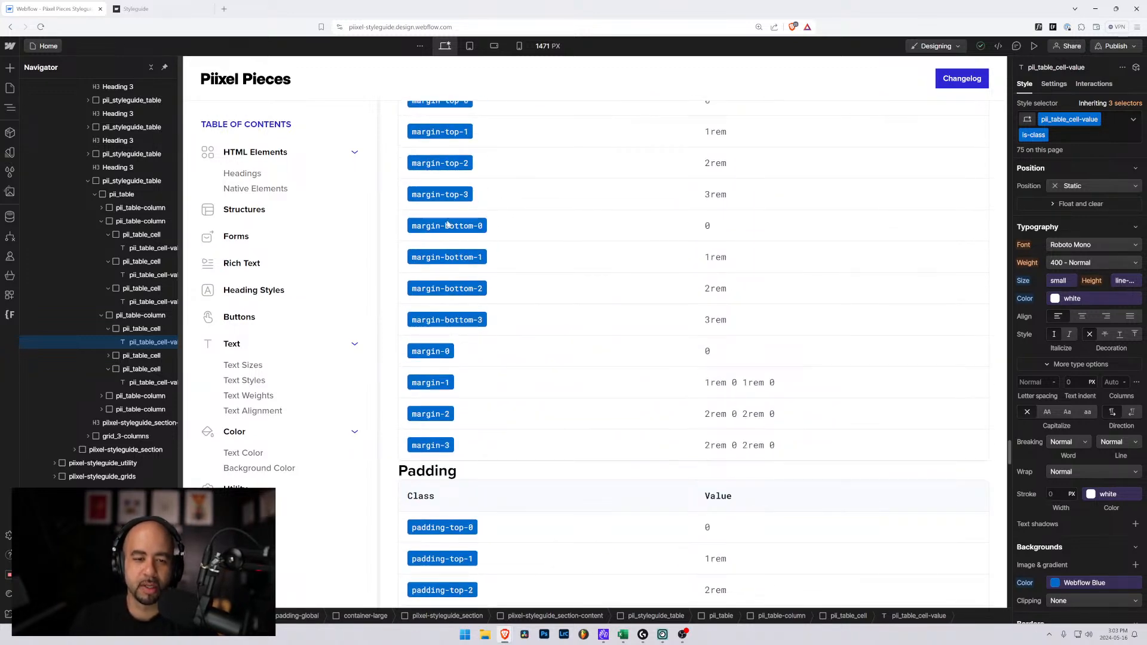
pyautogui.scroll(9, 549, 362)
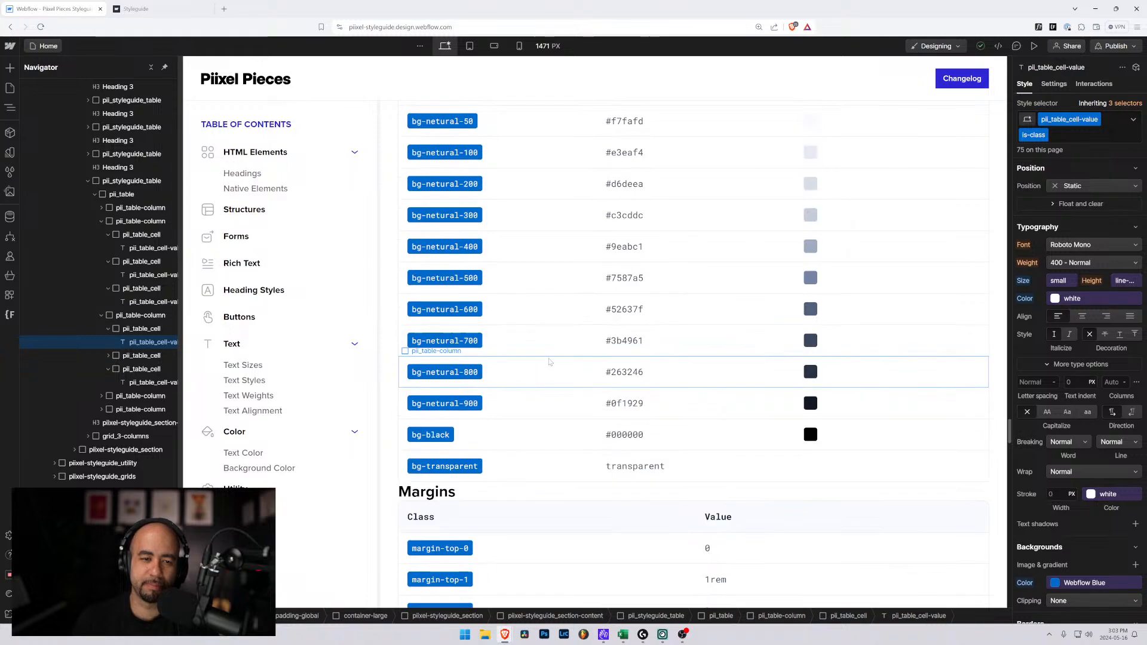
# Set the value to 200 and the property to "font-weight" in the text-weight-200 row of the Text Weight table
pyautogui.scroll(6, 549, 361)
pyautogui.scroll(-5, 553, 358)
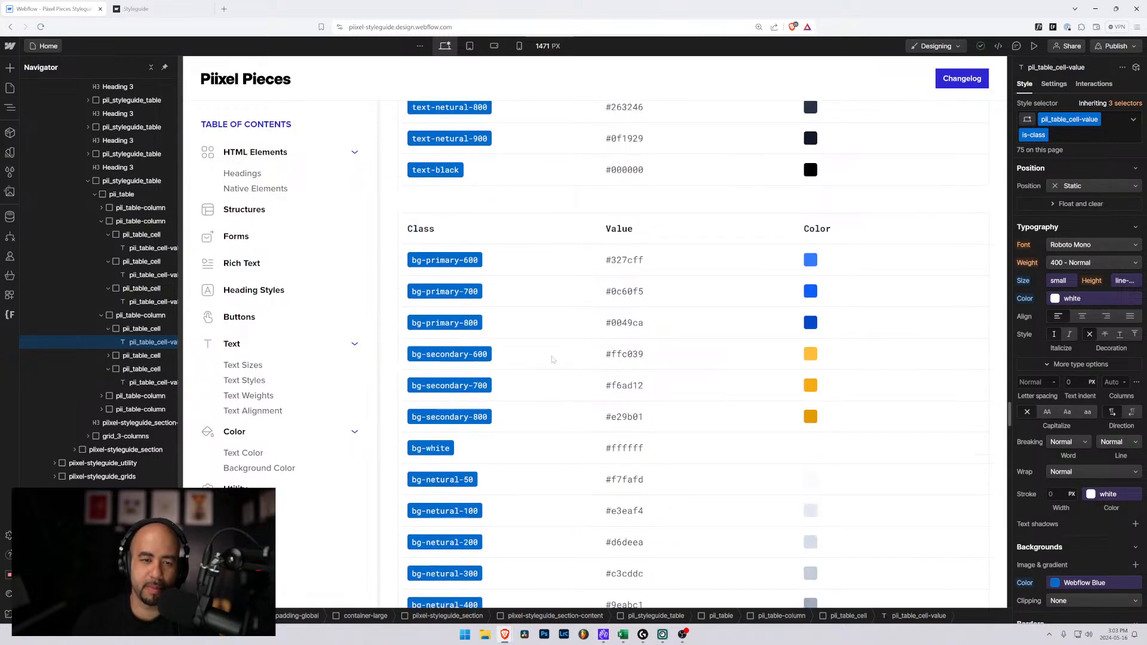
pyautogui.scroll(-20, 554, 357)
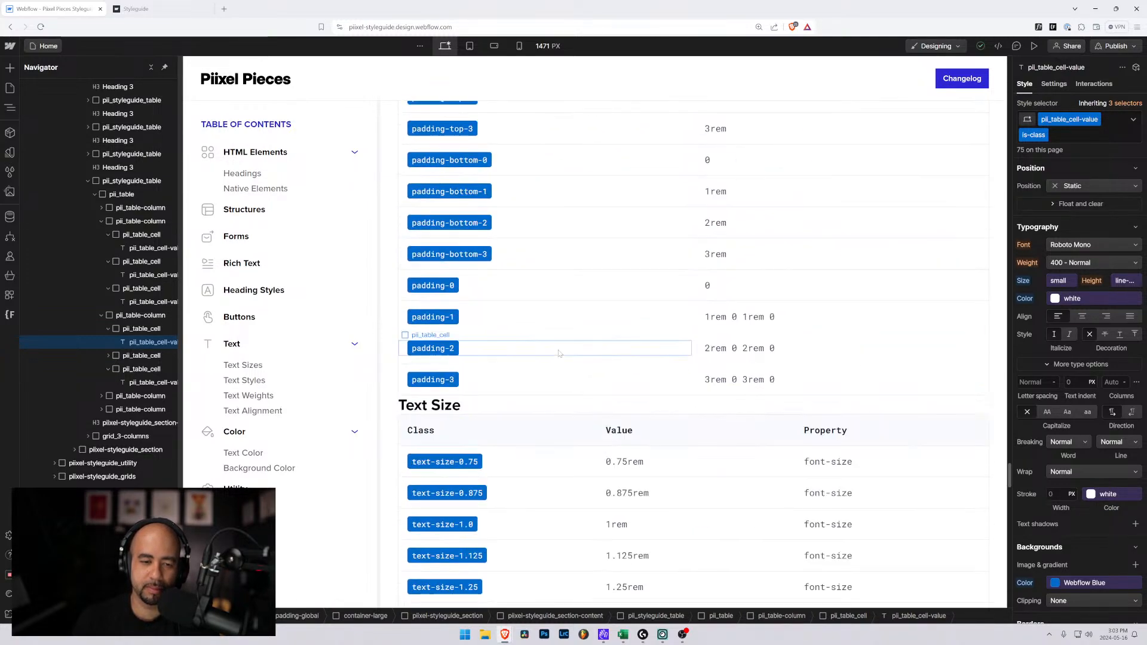
pyautogui.scroll(-6, 559, 352)
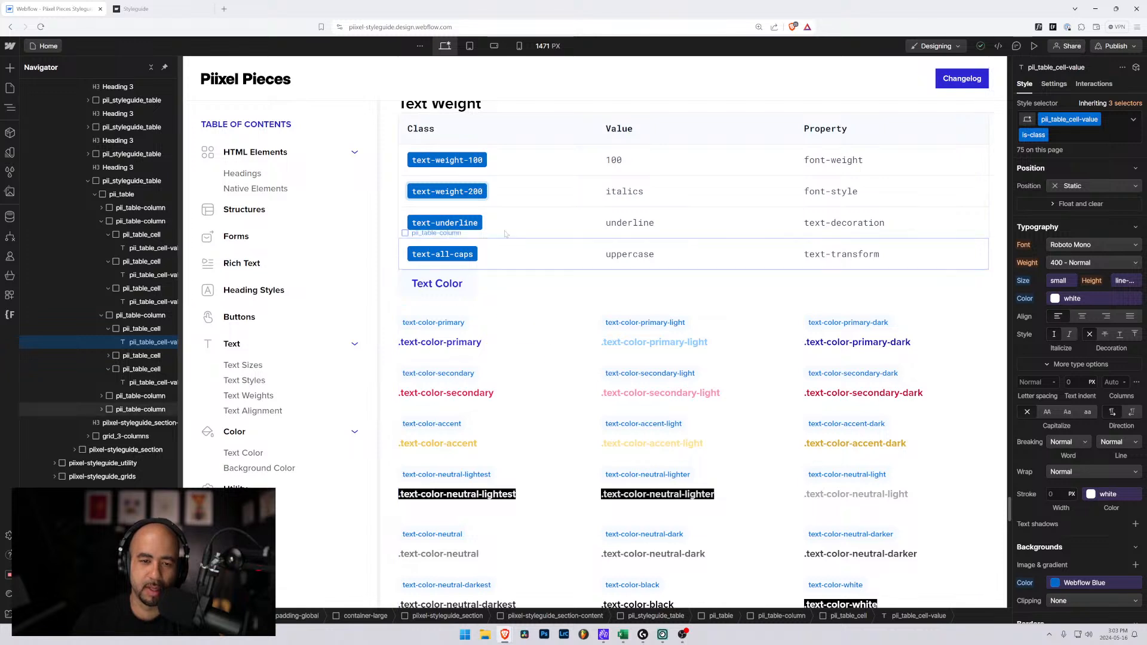
pyautogui.doubleClick(624, 191)
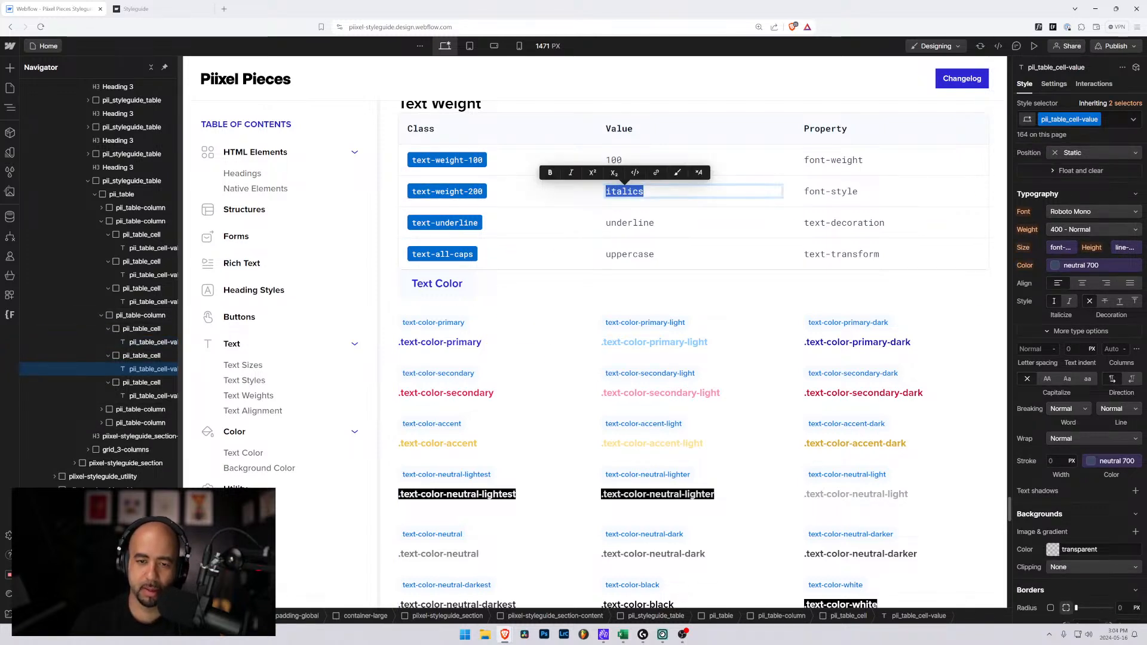
pyautogui.write('200')
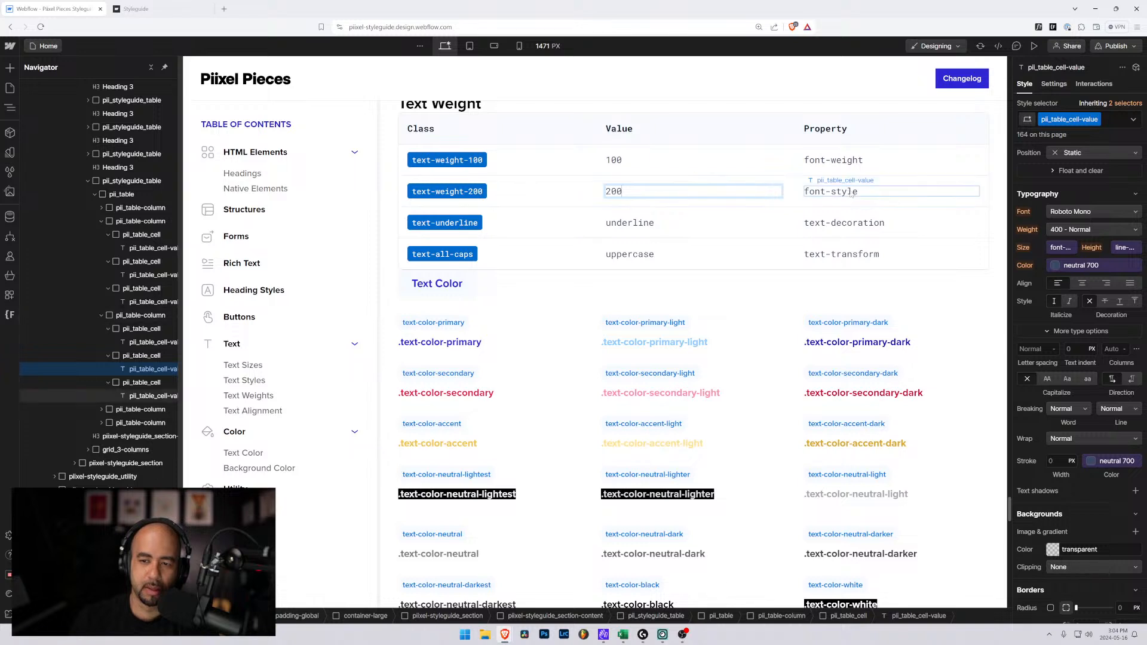
pyautogui.click(851, 192)
pyautogui.doubleClick(851, 192)
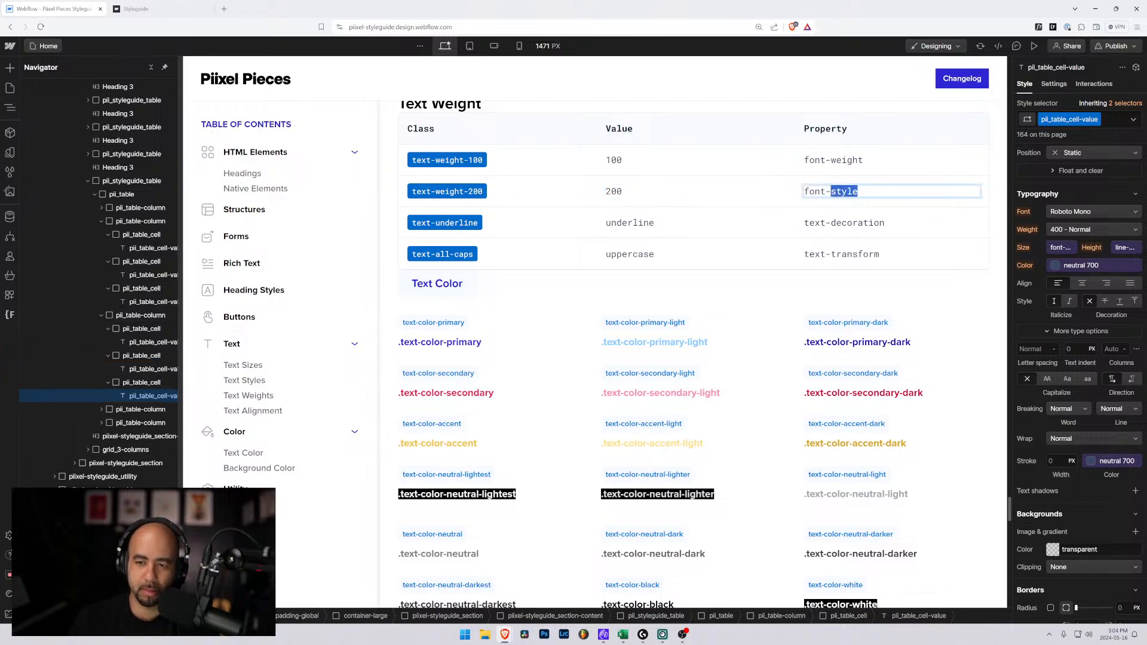
pyautogui.write('weig')
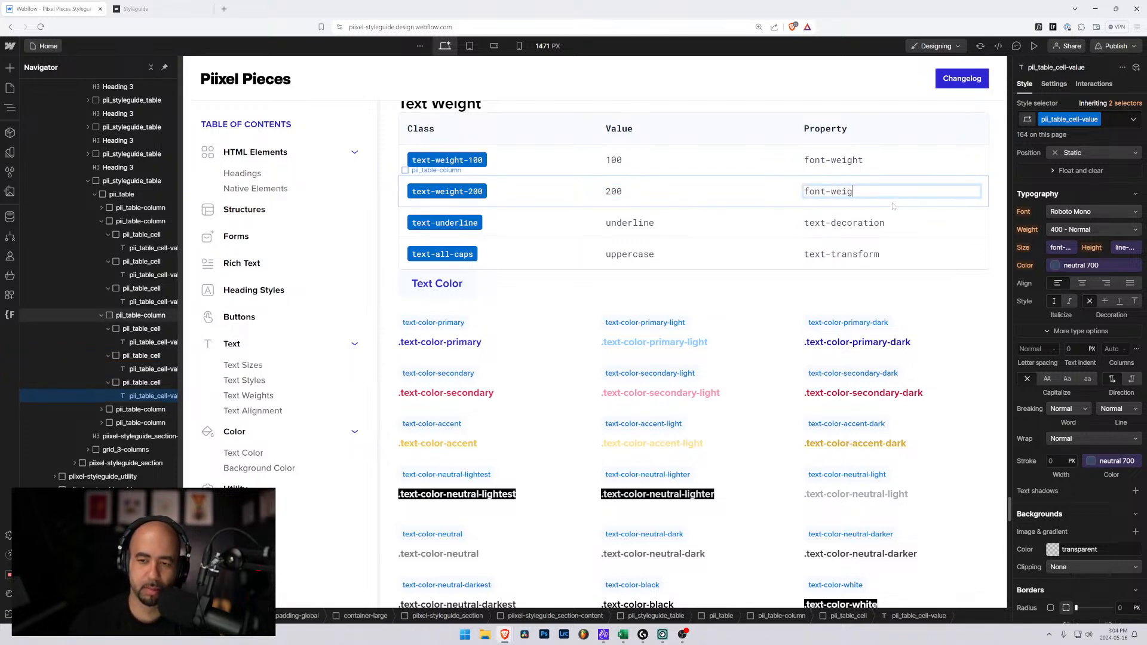
pyautogui.write('ht')
# Delete the leftover text-underline and text-all-caps rows from the Text Weight table
pyautogui.click(510, 216)
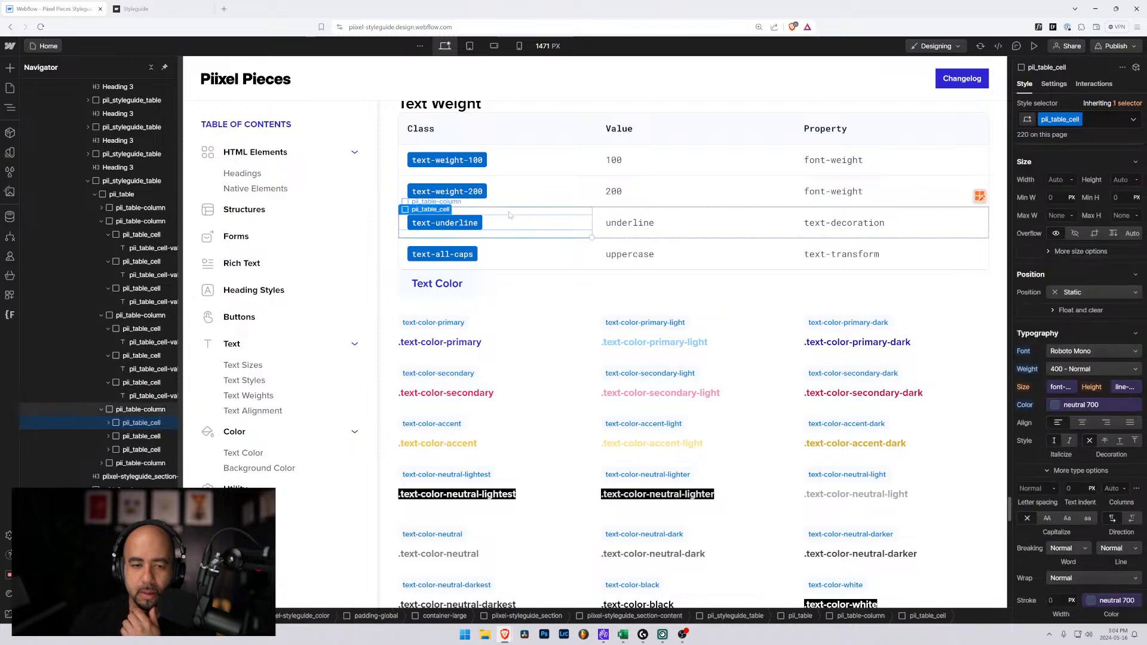
pyautogui.press('Delete')
pyautogui.press('Delete')
pyautogui.scroll(3, 517, 233)
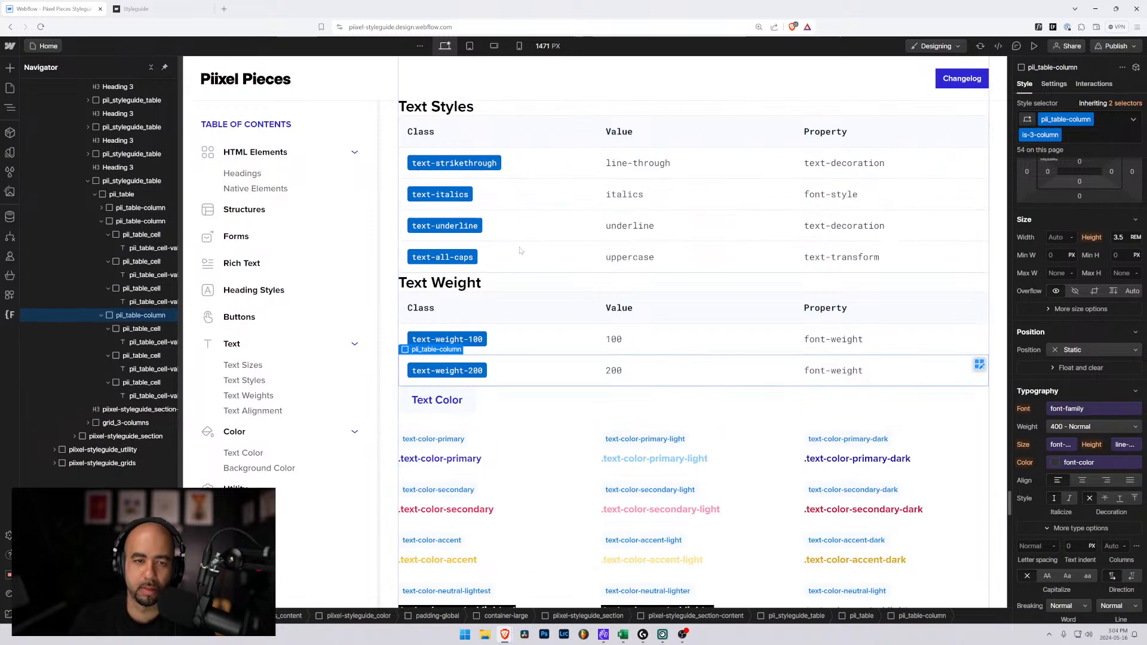
pyautogui.click(537, 249)
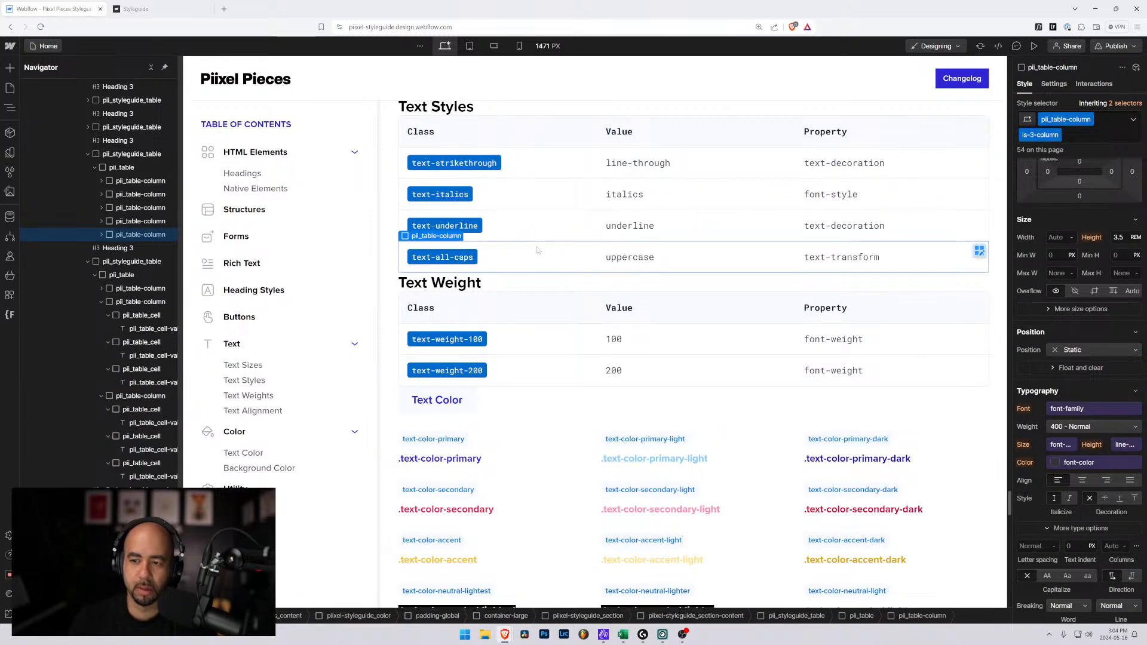
pyautogui.hotkey('ctrl', 'Return')
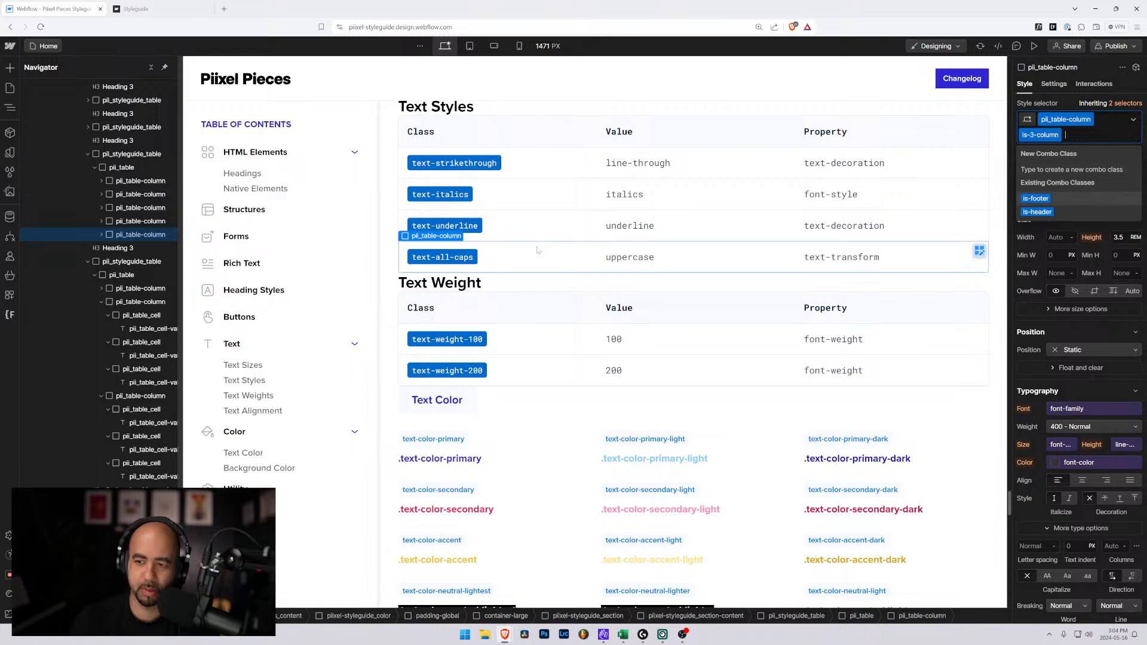
pyautogui.press('Escape')
pyautogui.click(393, 270)
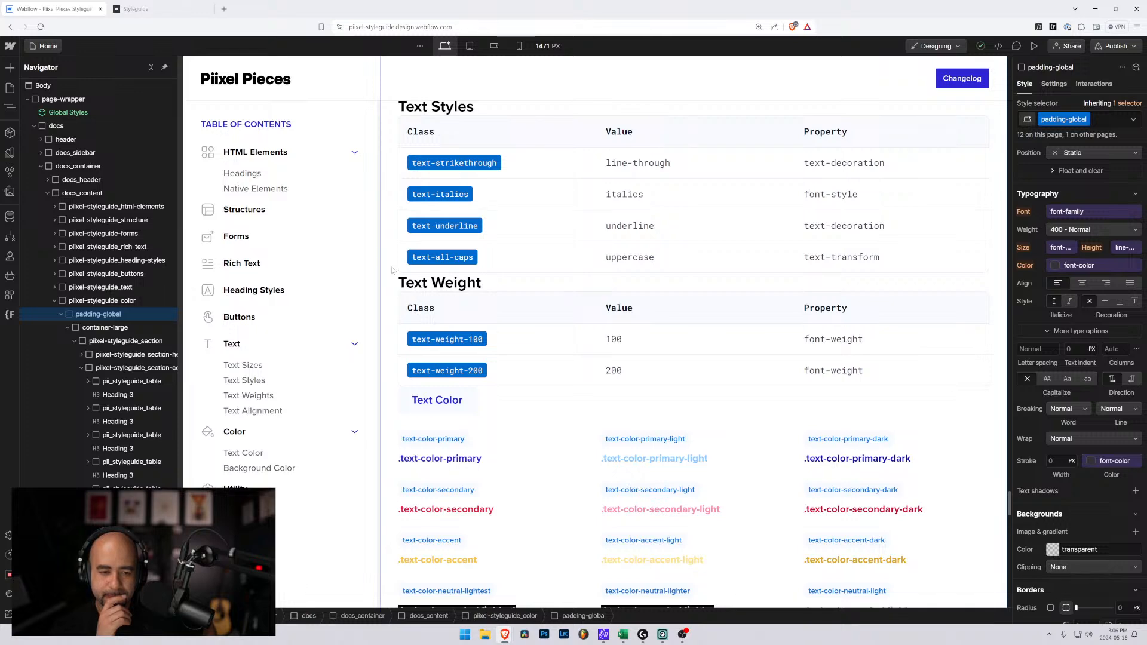
# Select the entire text-weight-200 row in the Text Weight table
pyautogui.scroll(10, 616, 254)
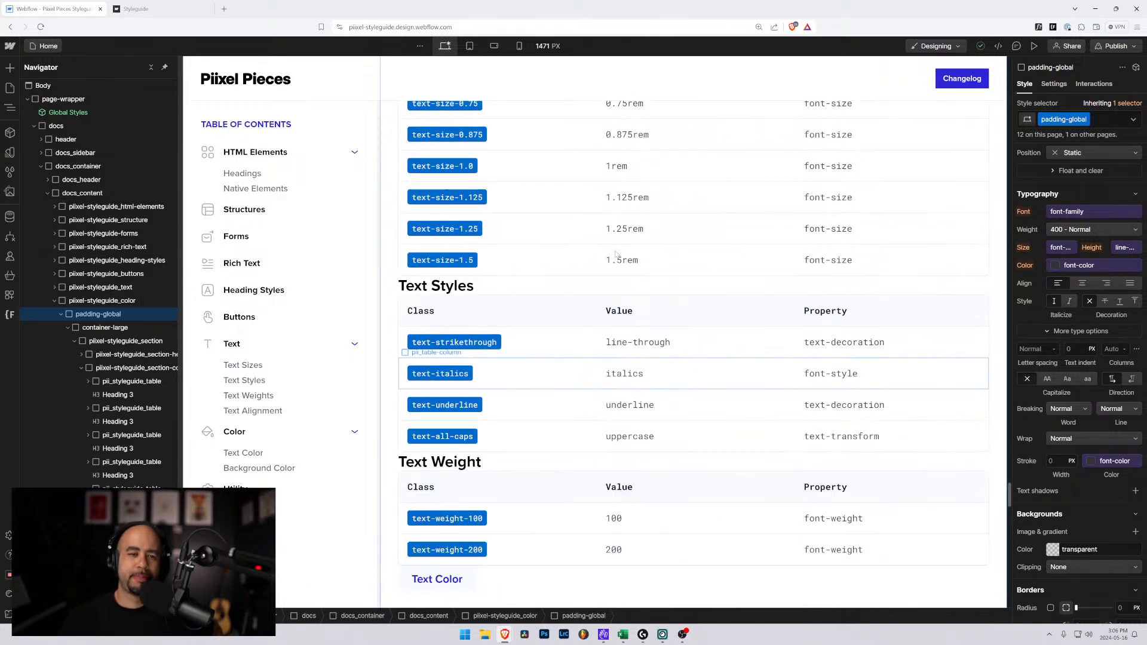
pyautogui.scroll(-15, 617, 254)
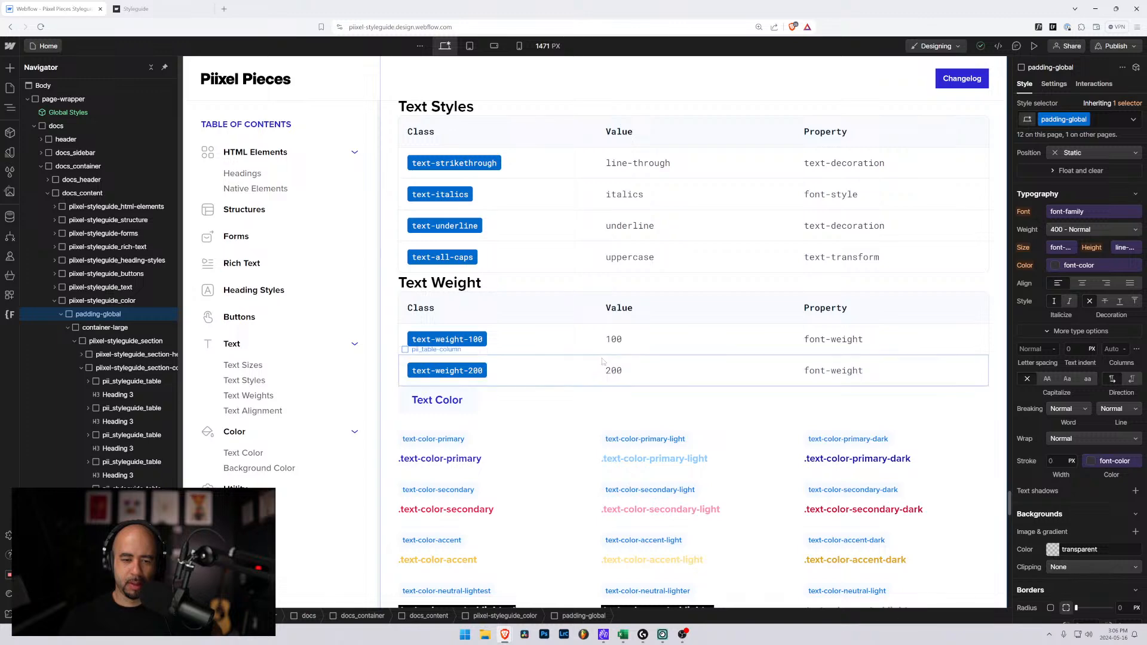
pyautogui.click(617, 361)
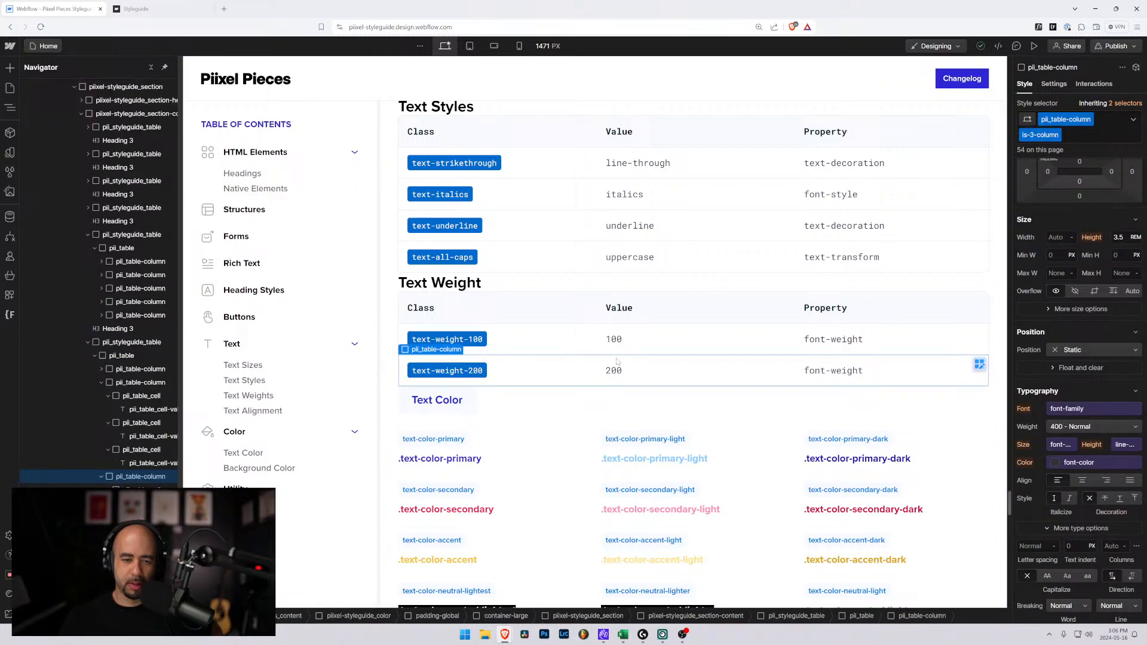
# Change the first row of the Text Weight table to class text-weight-300 with value 300
pyautogui.click(485, 343)
pyautogui.doubleClick(472, 339)
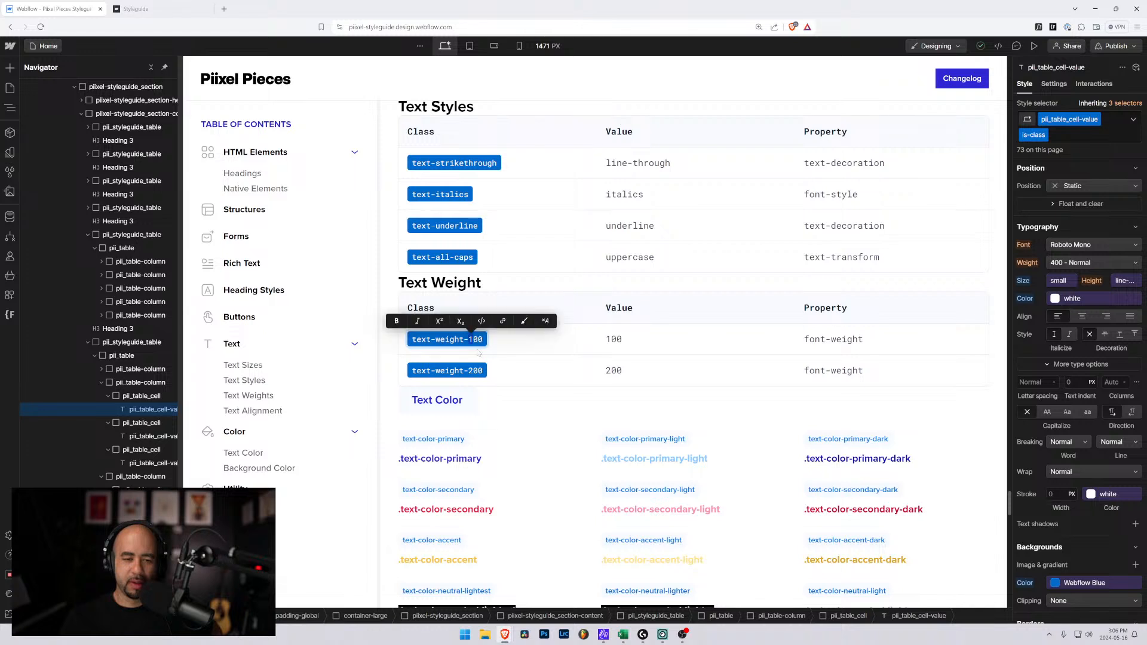
pyautogui.write('3')
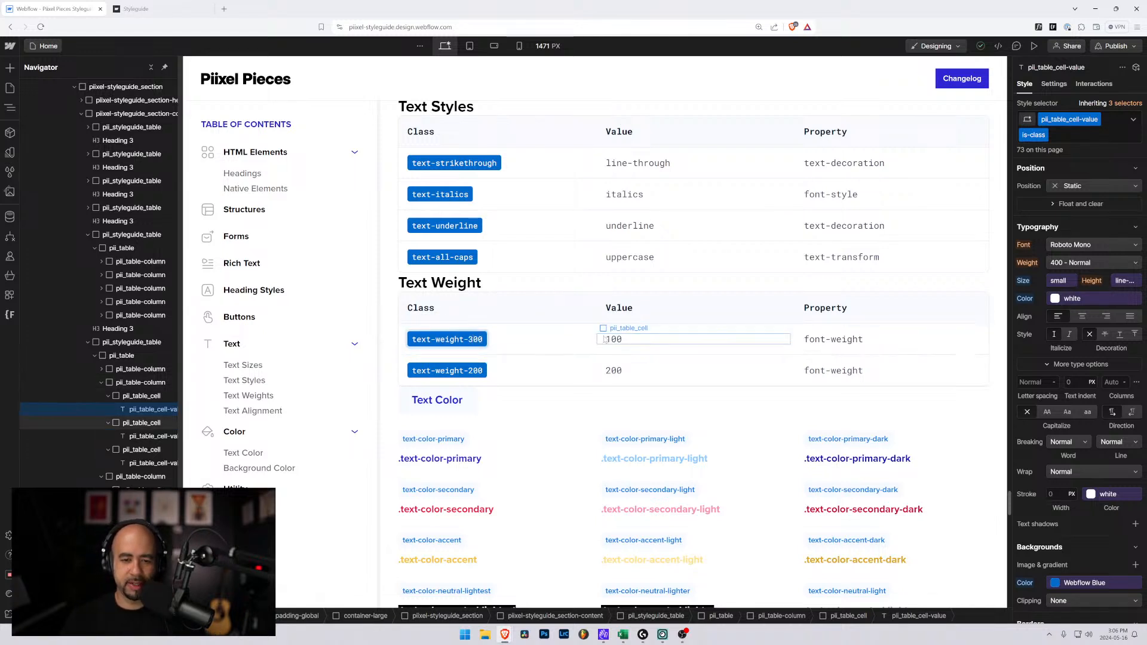
pyautogui.click(605, 338)
pyautogui.doubleClick(606, 338)
pyautogui.moveTo(611, 339); pyautogui.dragTo(605, 339)
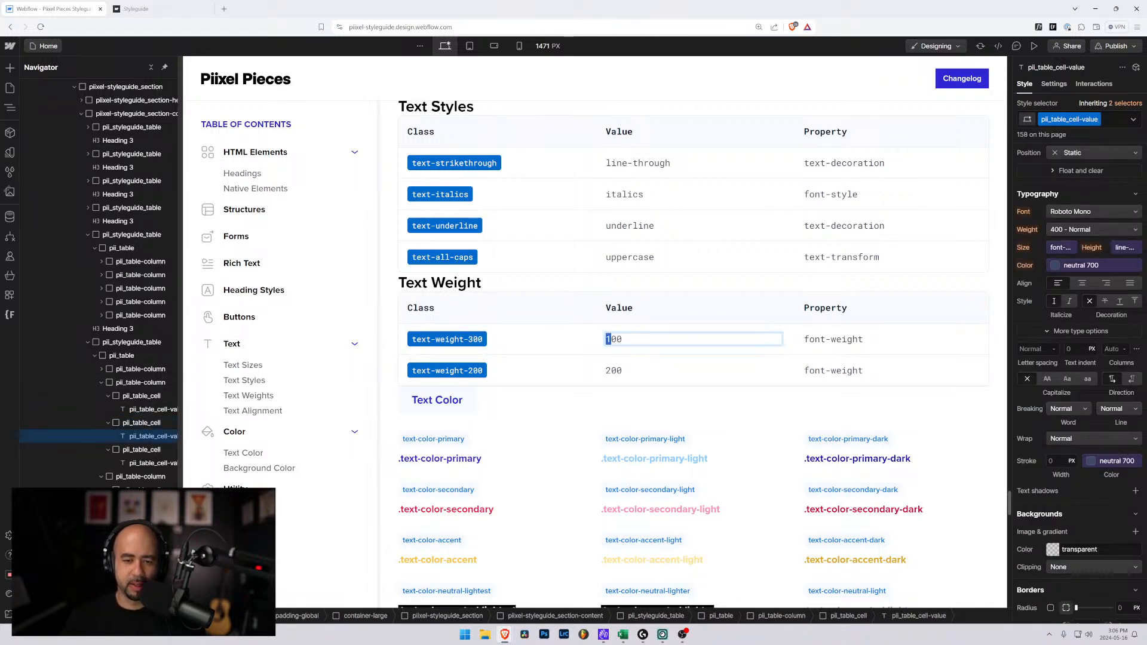
pyautogui.write('3')
# Change the second row of the Text Weight table to class text-weight-400 with value 400
pyautogui.doubleClick(469, 370)
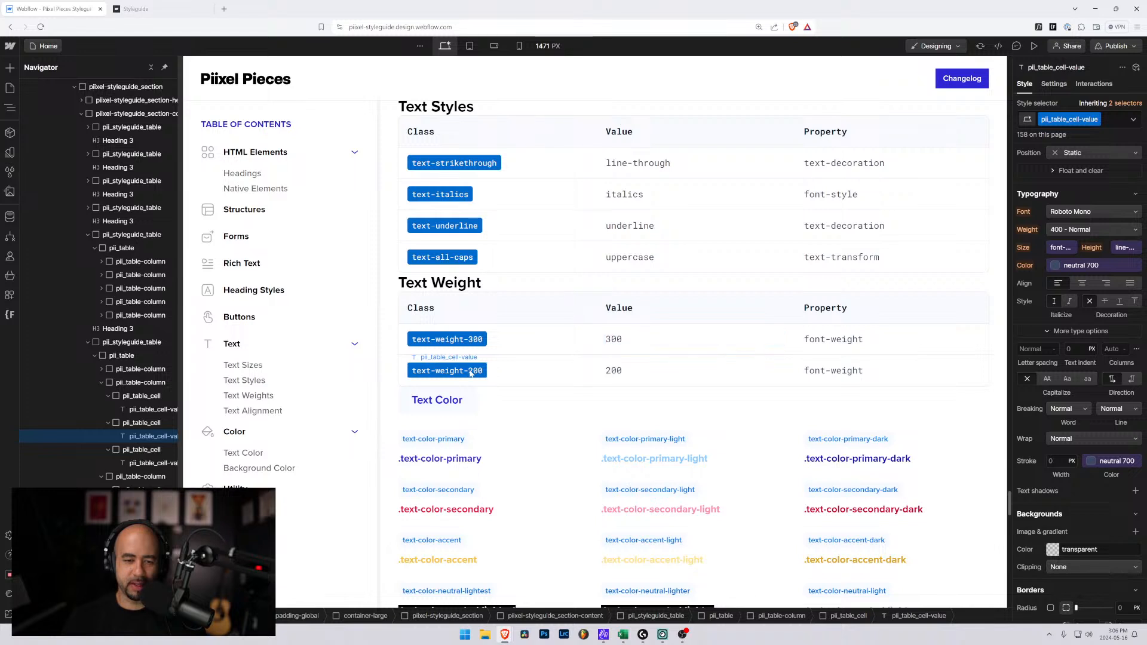
pyautogui.moveTo(468, 371); pyautogui.dragTo(473, 370)
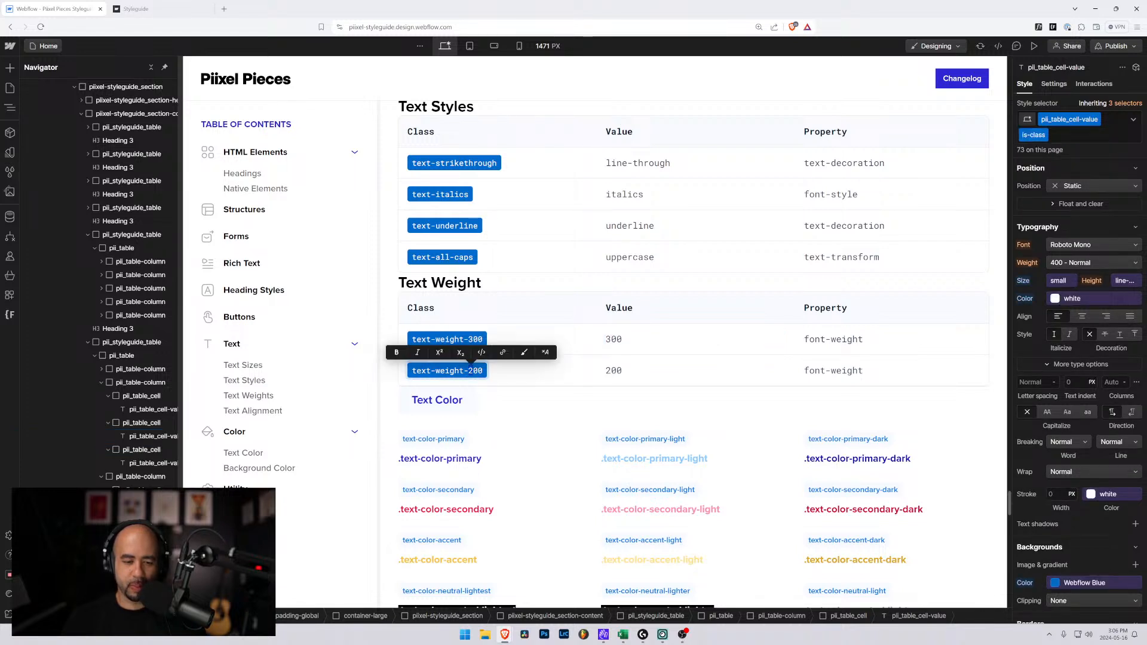
pyautogui.write('4')
pyautogui.doubleClick(613, 371)
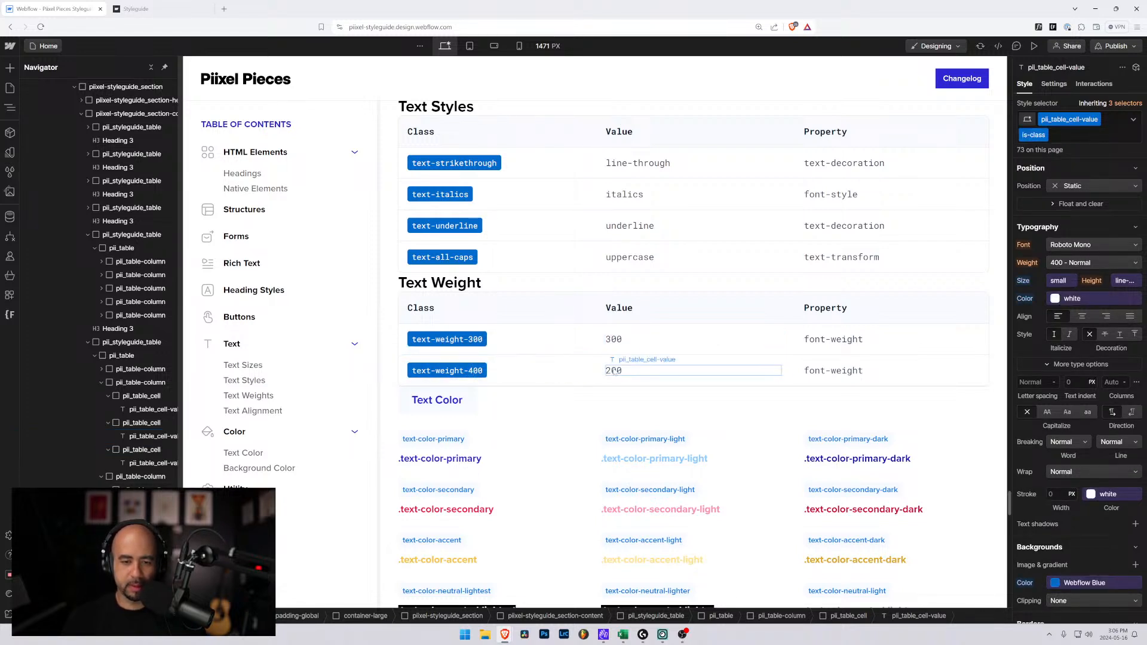
pyautogui.moveTo(611, 370); pyautogui.dragTo(605, 370)
pyautogui.write('4')
pyautogui.press('Escape')
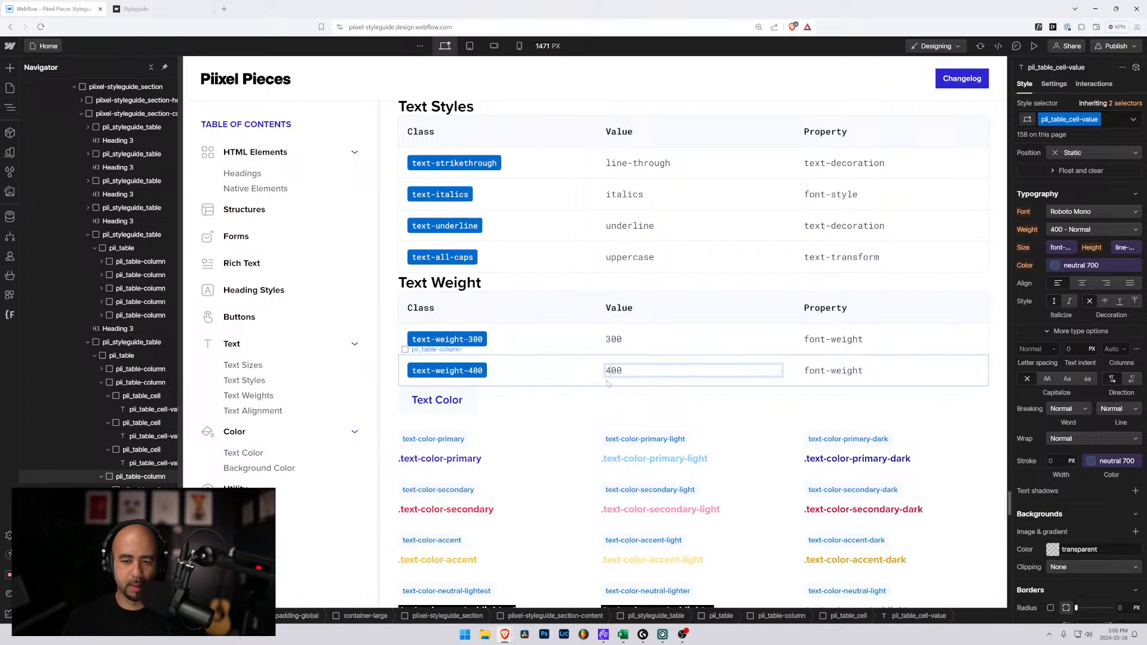
# Duplicate the text-weight-400 row three times in the Text Weight table
pyautogui.click(552, 364)
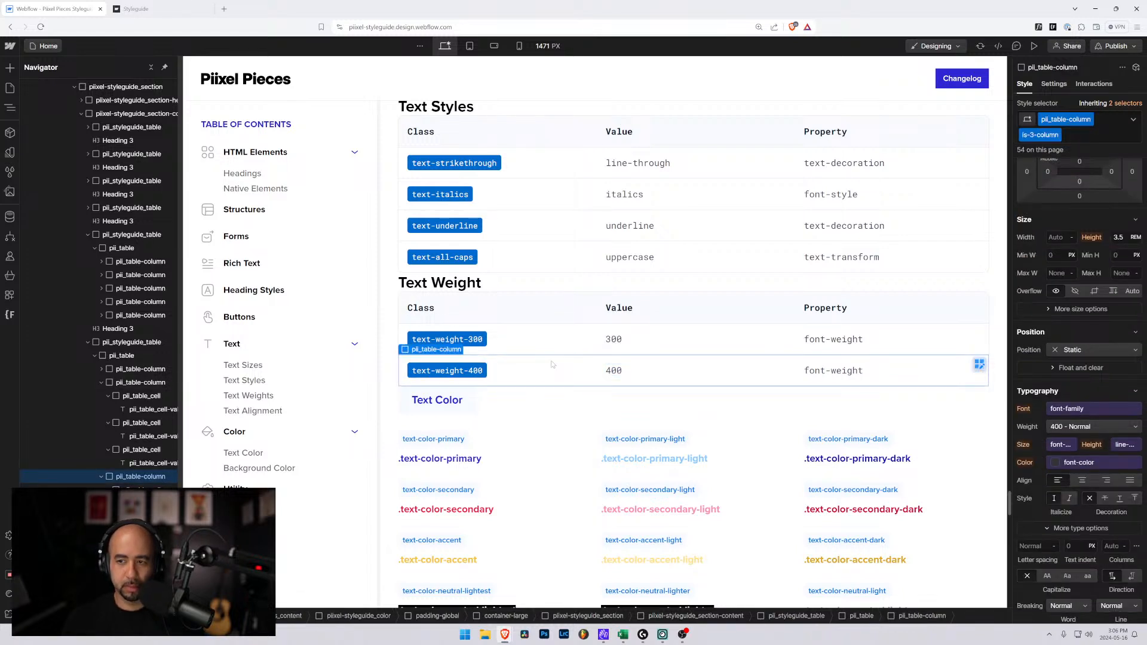
pyautogui.hotkey('ctrl', 'd')
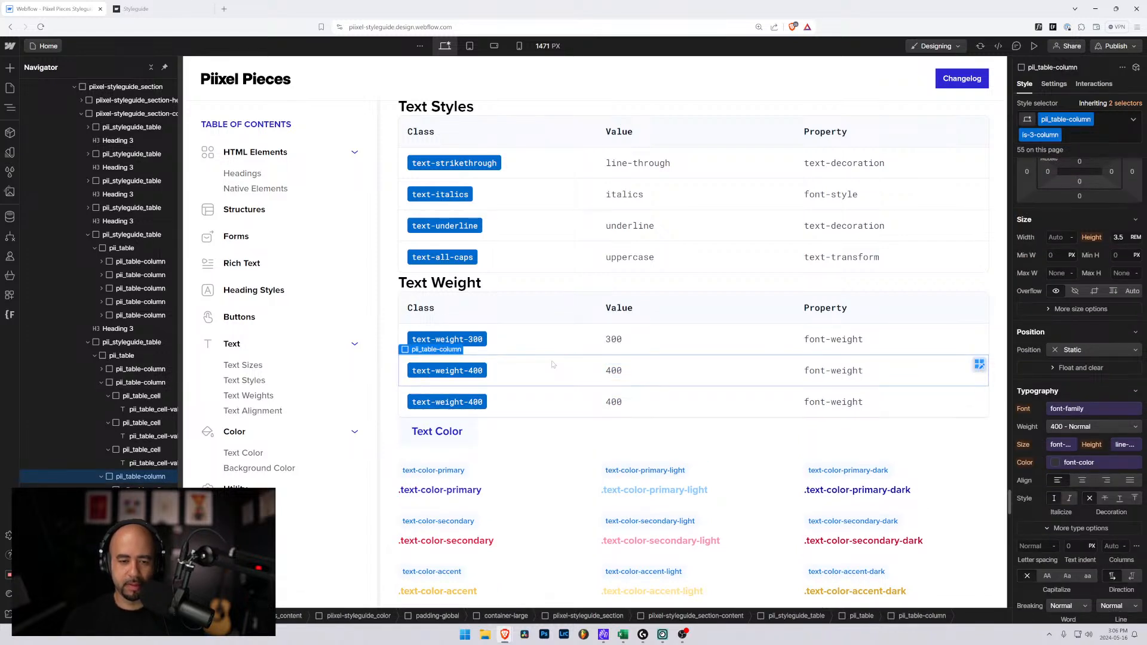
pyautogui.hotkey('ctrl', 'd')
pyautogui.hotkey('ctrl', 'd')
# Change the first duplicated row below text-weight-400 to class text-weight-500 with value 500
pyautogui.doubleClick(472, 402)
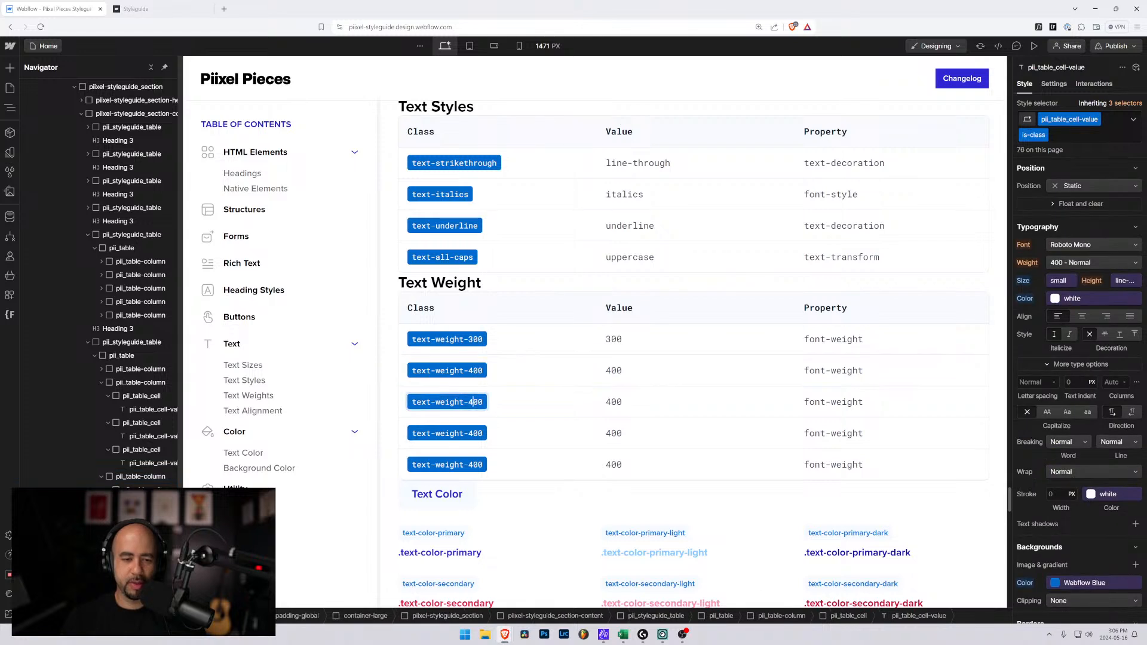
pyautogui.tripleClick(473, 402)
pyautogui.click(468, 402)
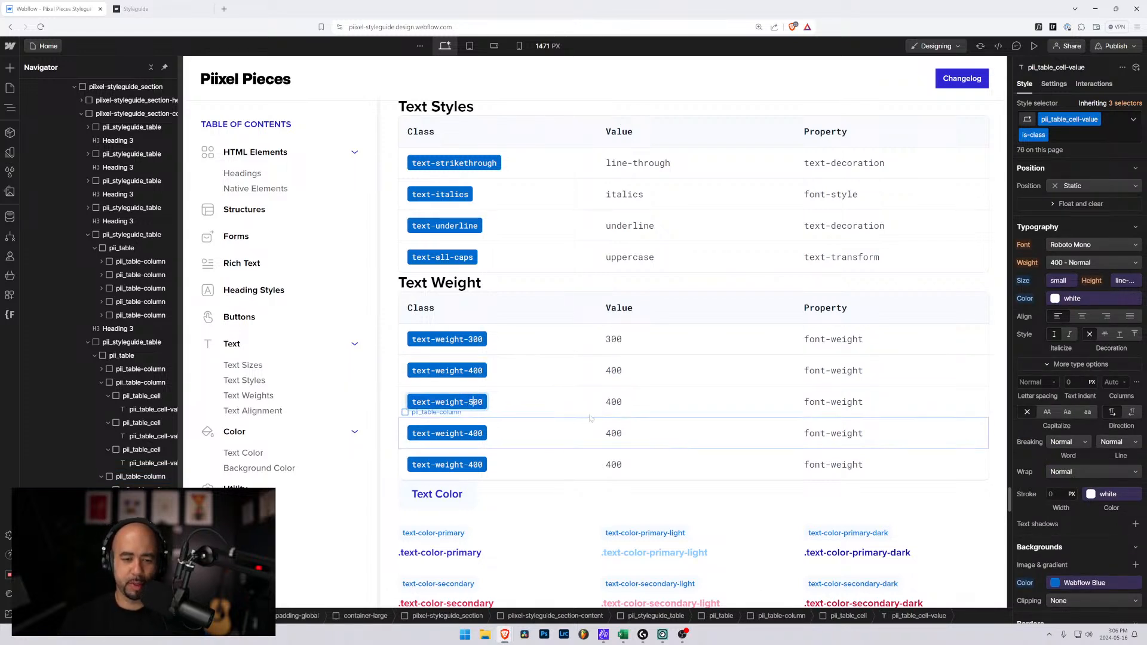
pyautogui.press('Delete')
pyautogui.write('5')
pyautogui.doubleClick(609, 402)
pyautogui.press('Delete')
pyautogui.write('5')
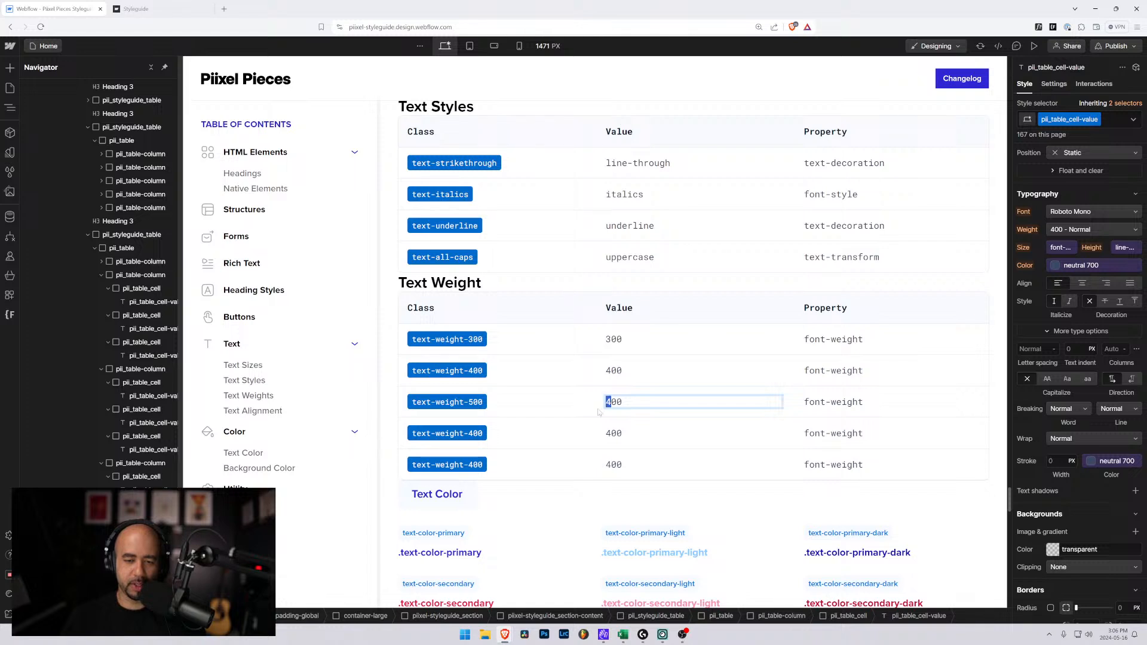
# Change the row below text-weight-500 to class text-weight-600 with value 600
pyautogui.click(479, 433)
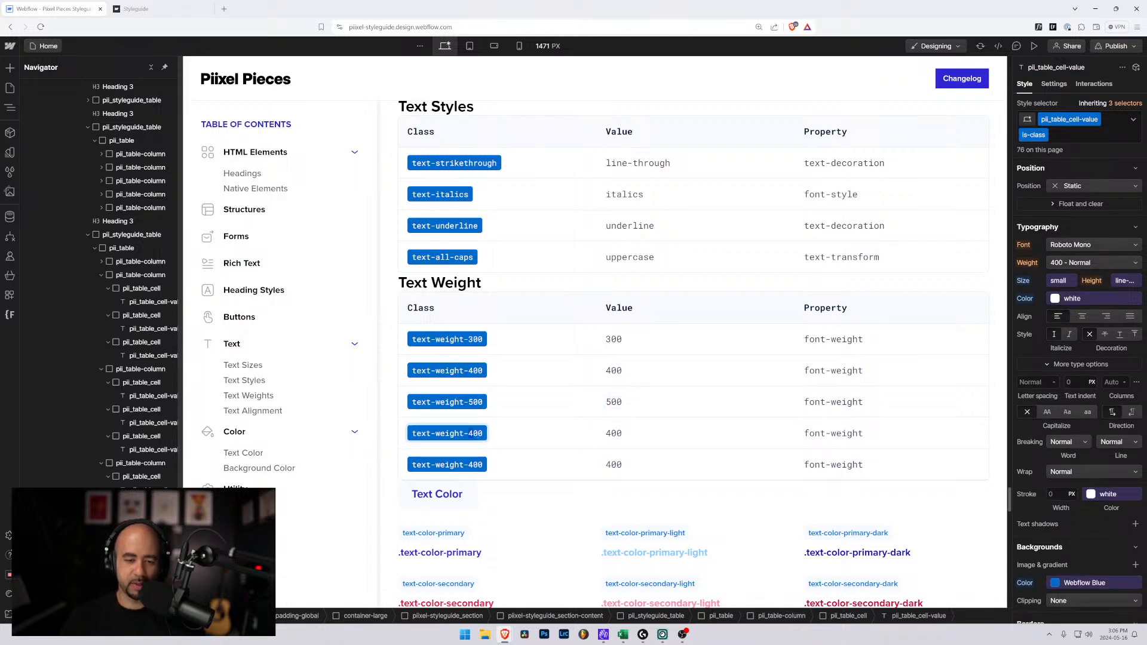
pyautogui.press('Delete')
pyautogui.write('6')
pyautogui.doubleClick(615, 433)
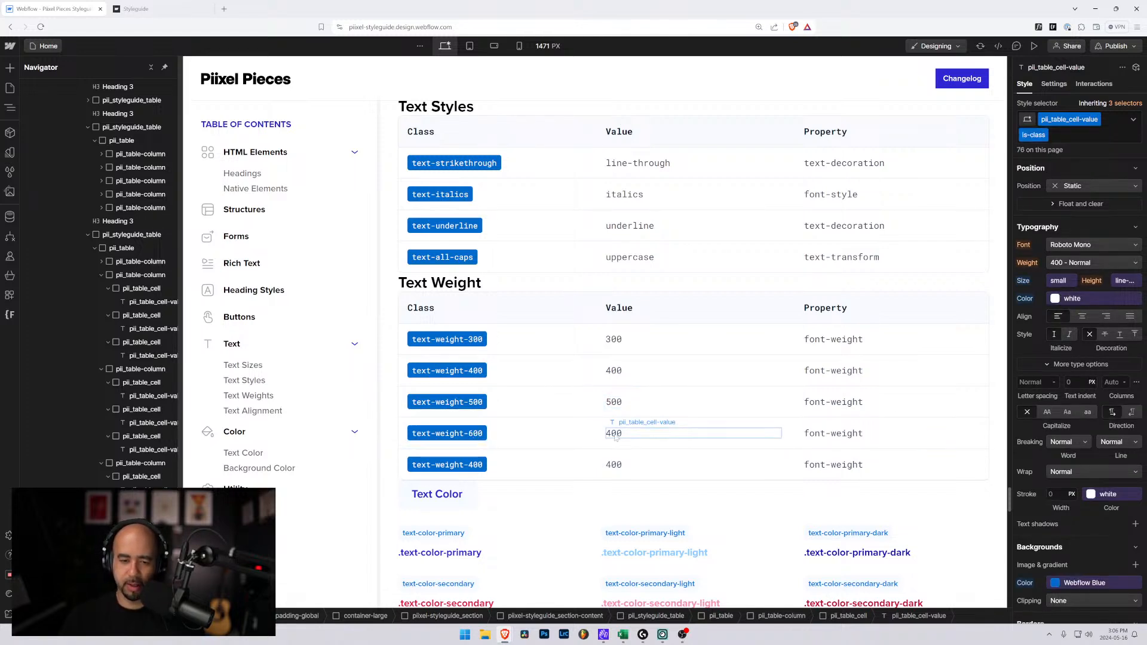
pyautogui.press('BackSpace')
pyautogui.write('6')
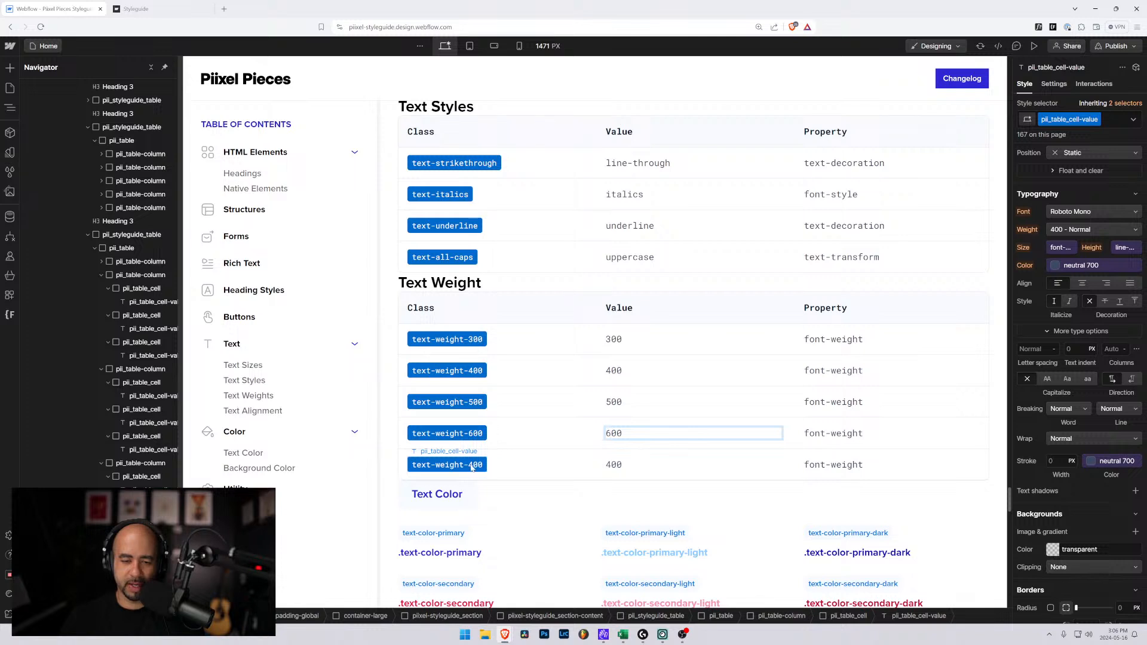
# Change the last row of the Text Weight table to class text-weight-700 with value 700
pyautogui.click(474, 467)
pyautogui.doubleClick(473, 467)
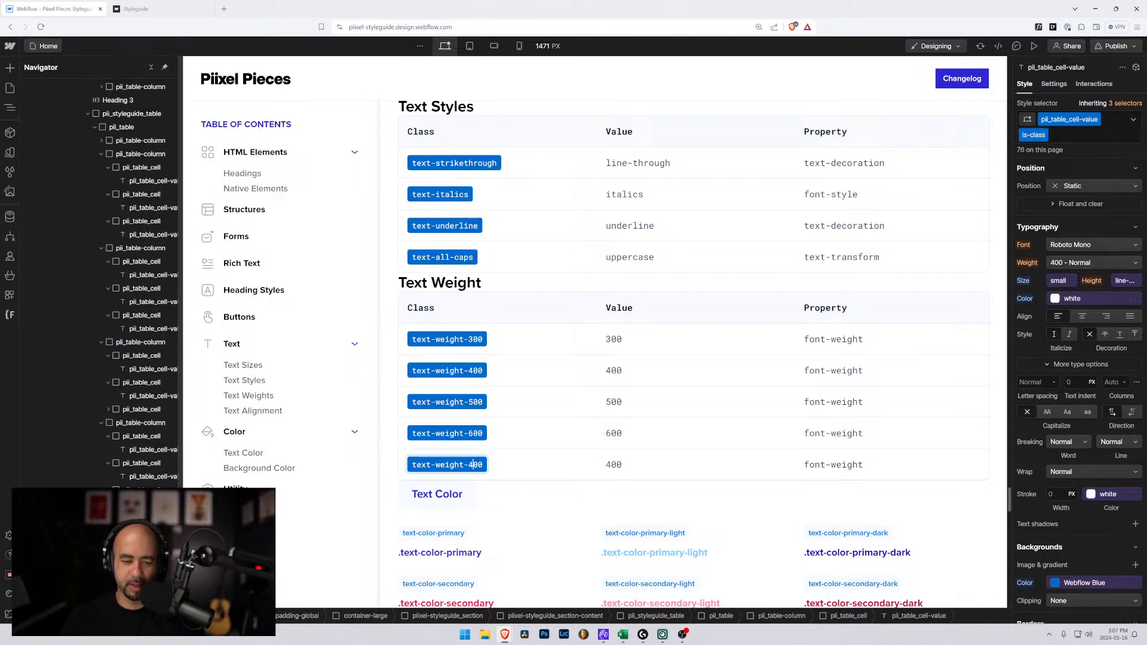
pyautogui.hotkey('shift', 'Left')
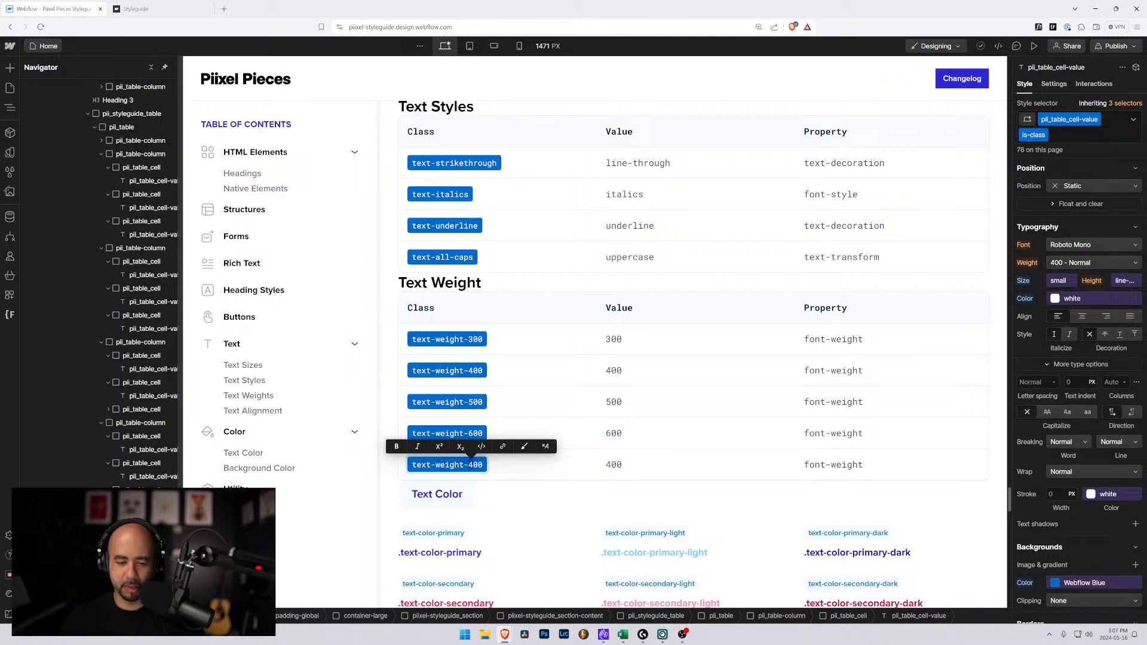
pyautogui.write('7')
pyautogui.doubleClick(614, 464)
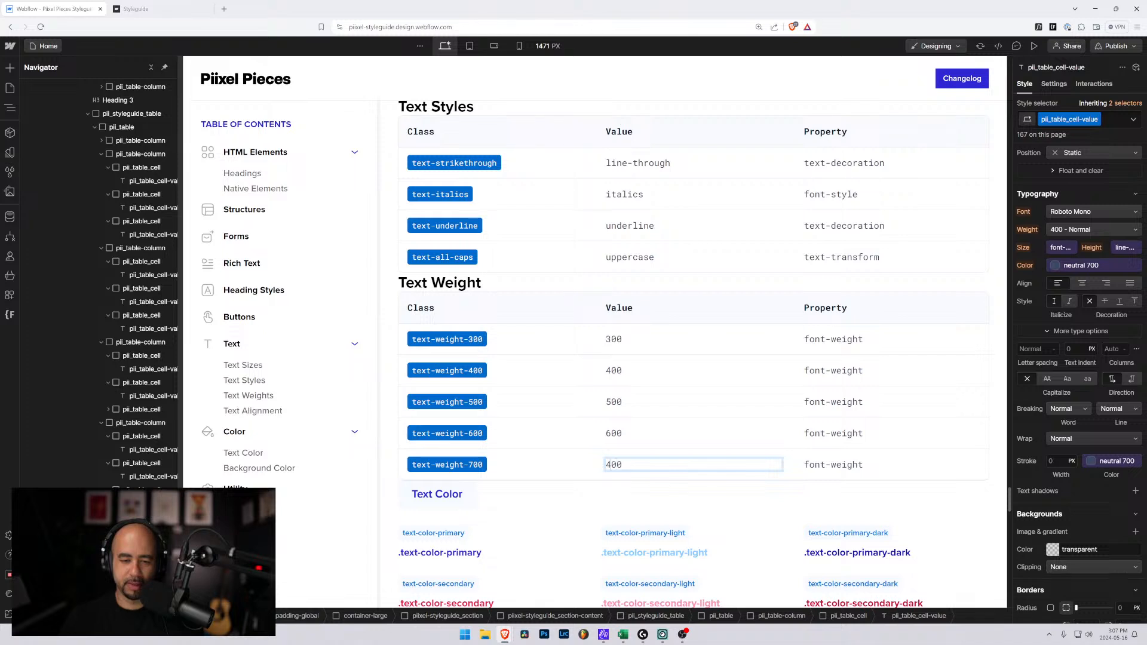
pyautogui.hotkey('shift', 'Left')
pyautogui.write('7')
pyautogui.click(680, 488)
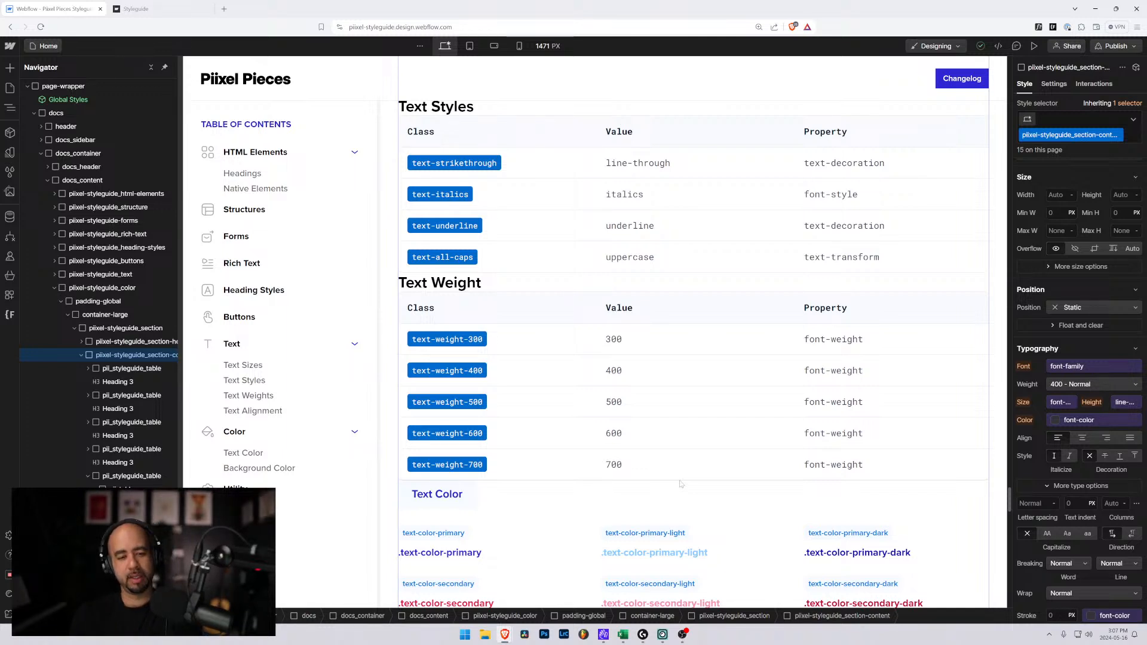
pyautogui.click(571, 335)
pyautogui.hotkey('ctrl', 'd')
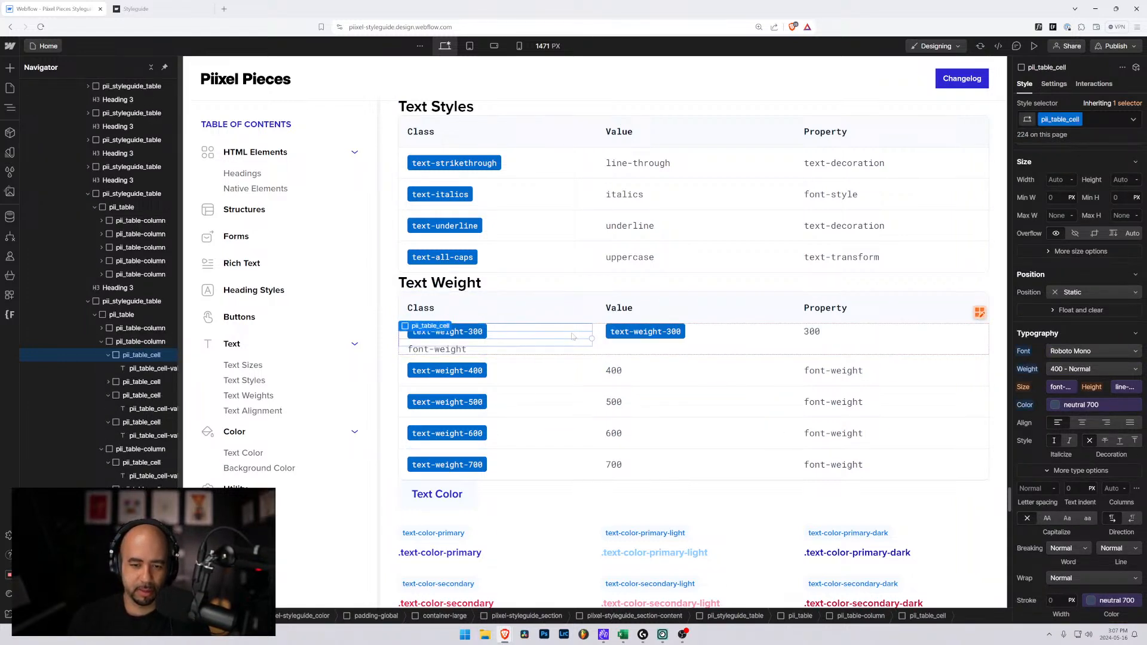
pyautogui.press('Delete')
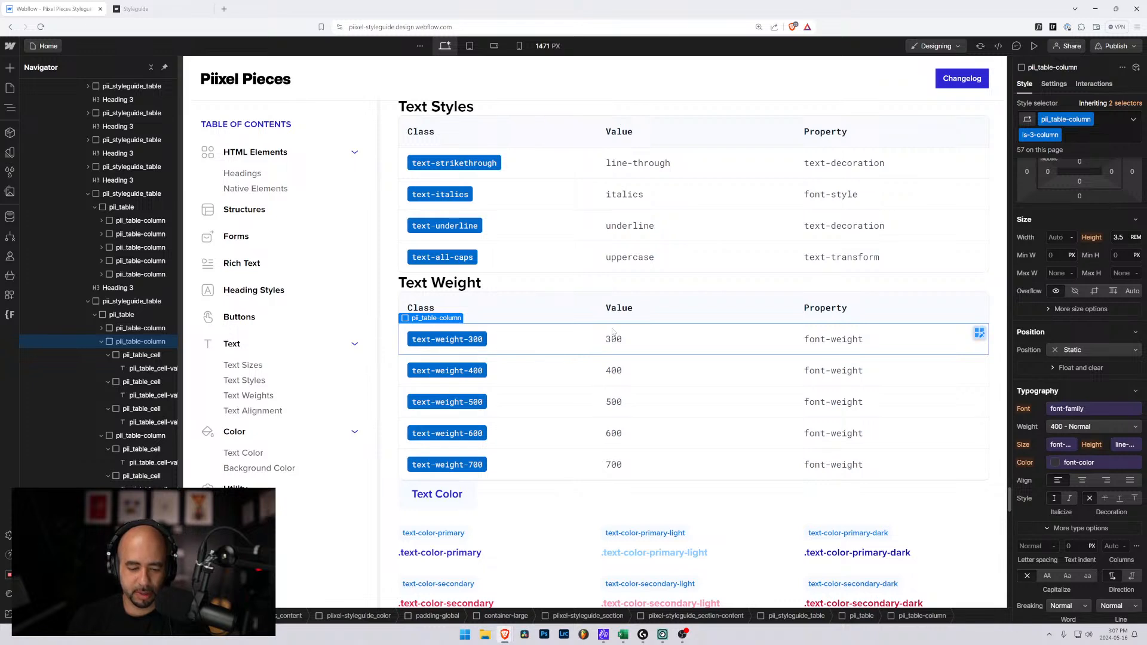
# Duplicate the text-weight-300 row twice and change the topmost of the three to class text-weight-100 with value 100
pyautogui.hotkey('ctrl', 'd')
pyautogui.hotkey('ctrl', 'd')
pyautogui.doubleClick(477, 339)
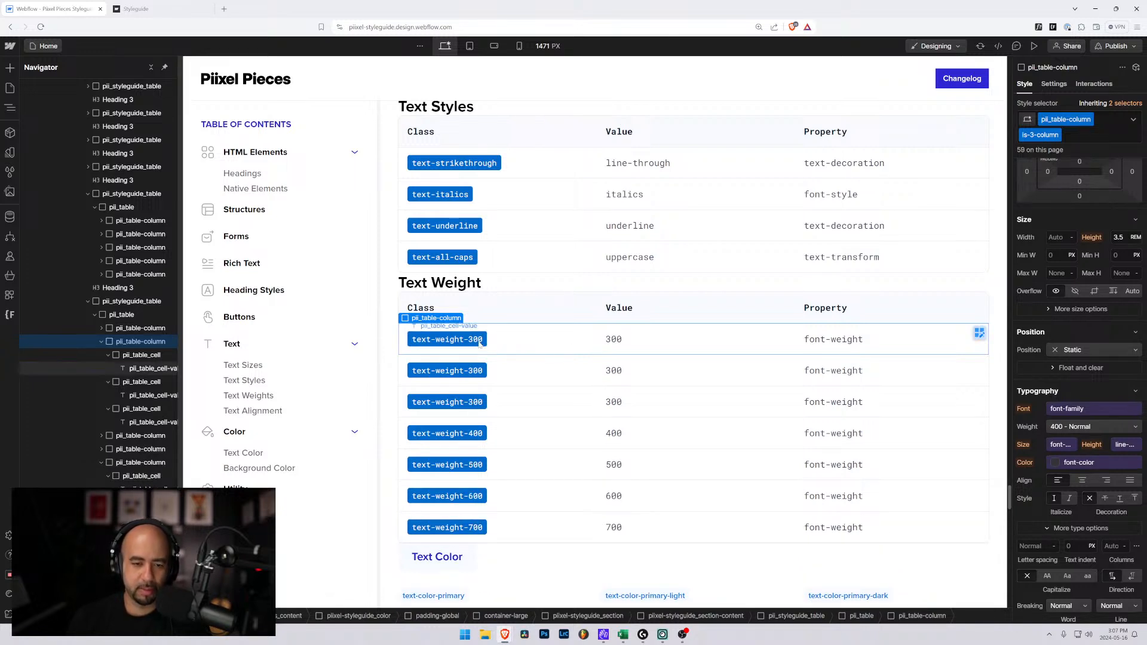
pyautogui.moveTo(473, 338); pyautogui.dragTo(468, 339)
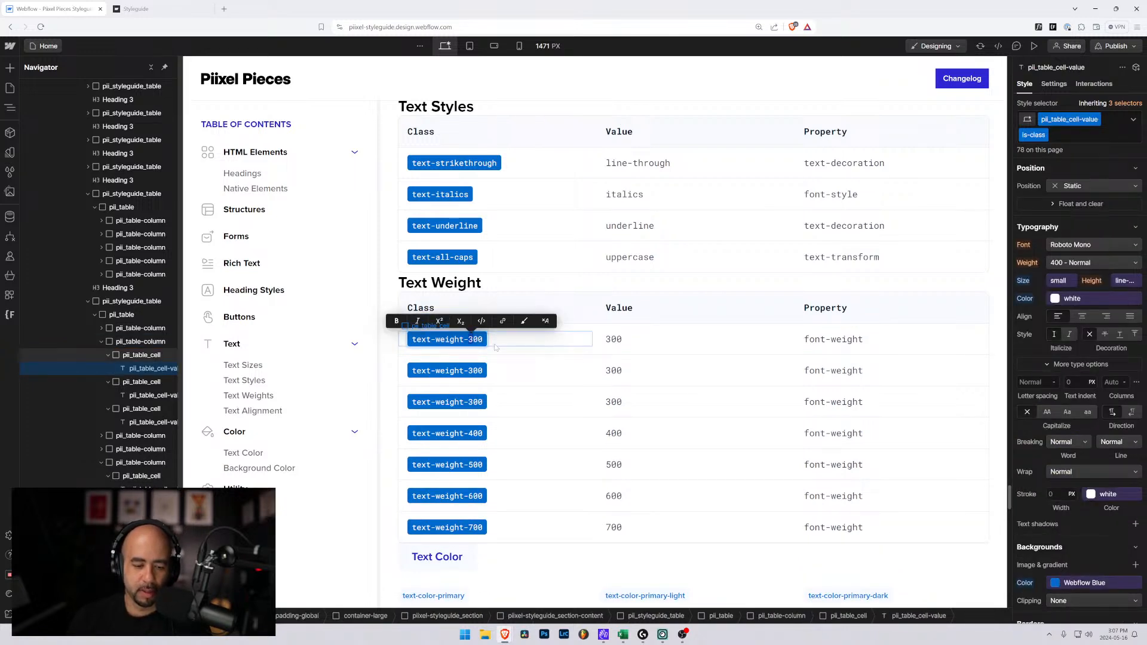
pyautogui.write('1')
pyautogui.doubleClick(604, 339)
pyautogui.hotkey('shift', 'Right')
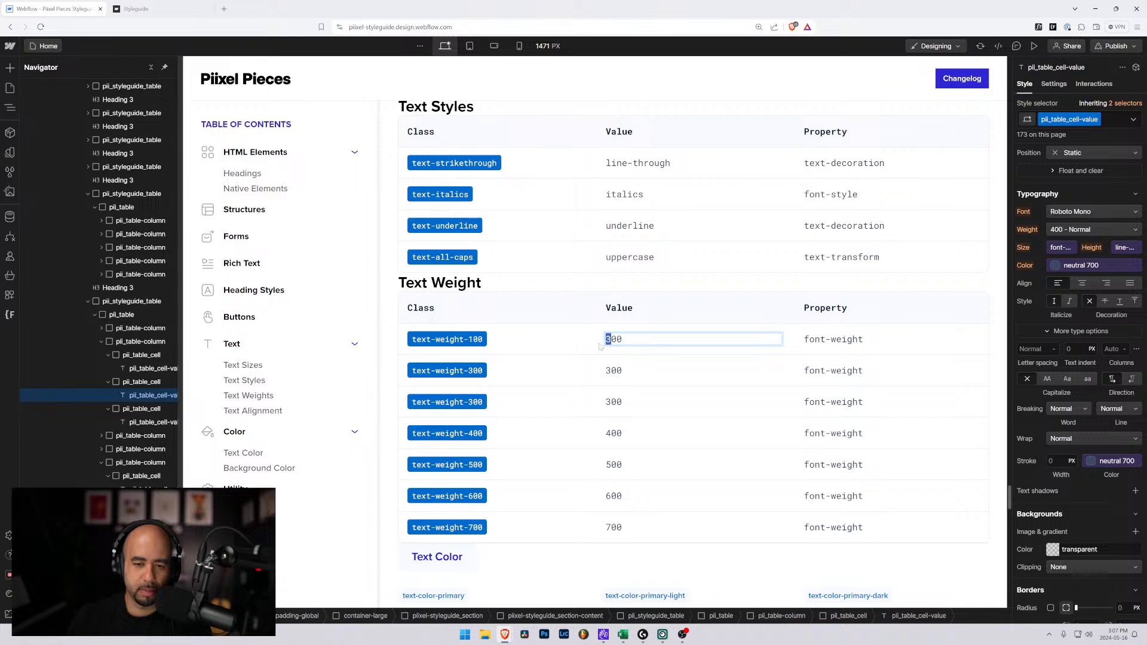
pyautogui.write('1')
# Change the row below text-weight-100 to class text-weight-200 with value 200
pyautogui.click(466, 371)
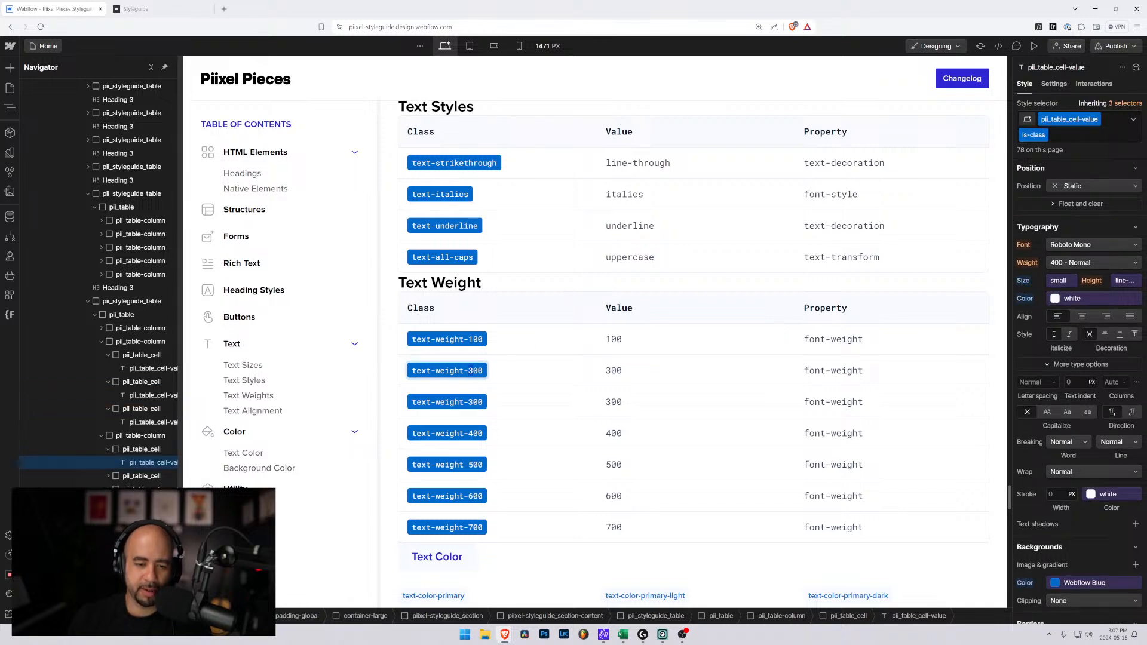
pyautogui.doubleClick(472, 370)
pyautogui.write('2')
pyautogui.doubleClick(615, 370)
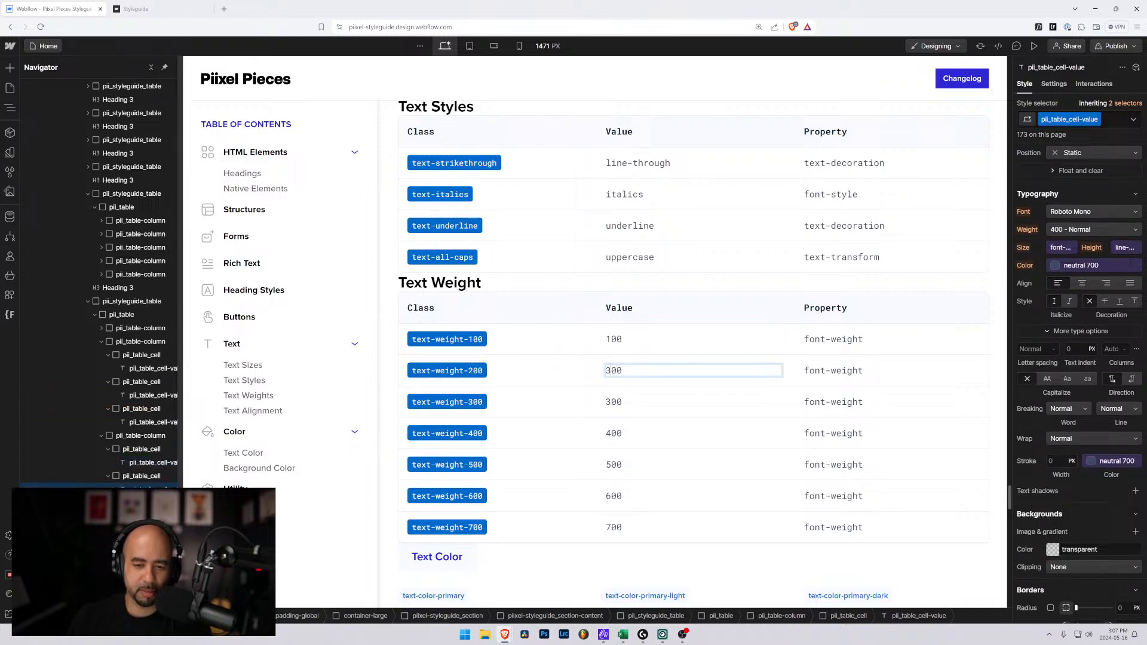
pyautogui.hotkey('shift', 'Right')
pyautogui.write('2')
pyautogui.press('Escape')
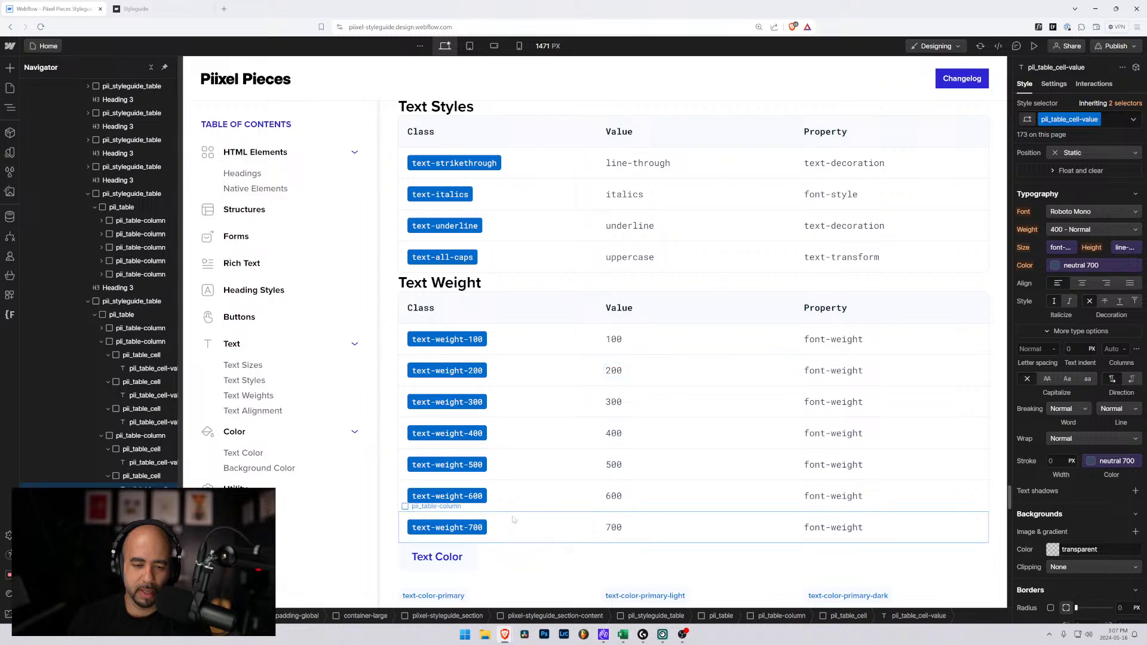
# Duplicate the text-weight-700 row twice at the end of the Text Weight table
pyautogui.click(512, 520)
pyautogui.hotkey('ctrl', 'd')
pyautogui.hotkey('ctrl', 'd')
# Change the second-to-last row of the Text Weight table to class text-weight-800 with value 800
pyautogui.scroll(-2, 503, 395)
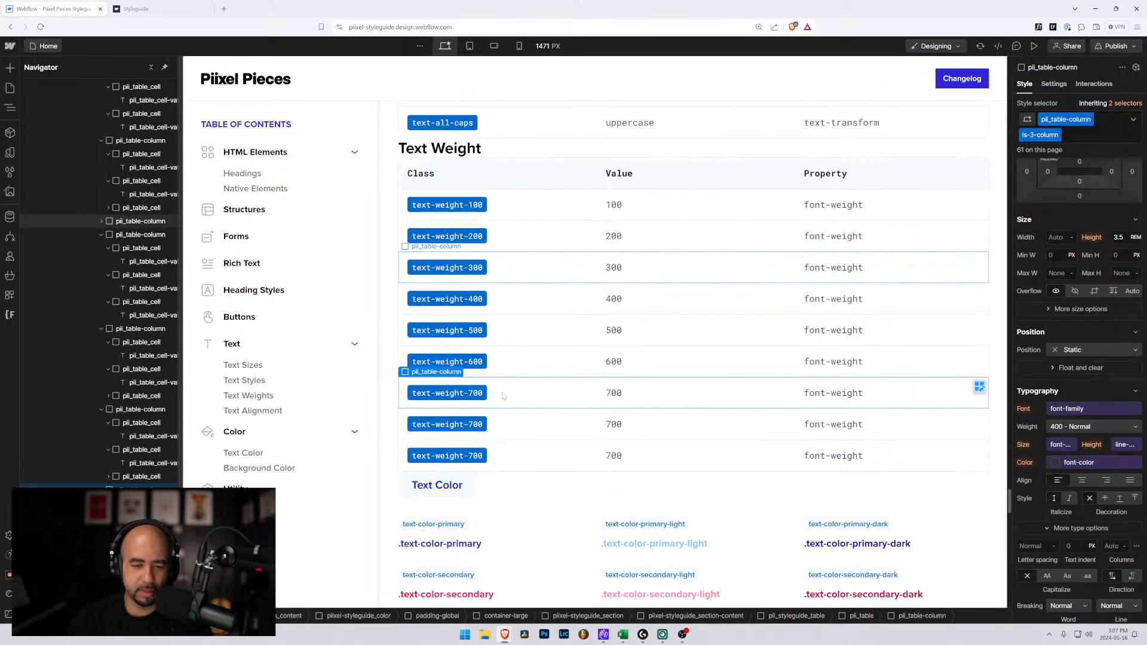
pyautogui.scroll(-1, 503, 395)
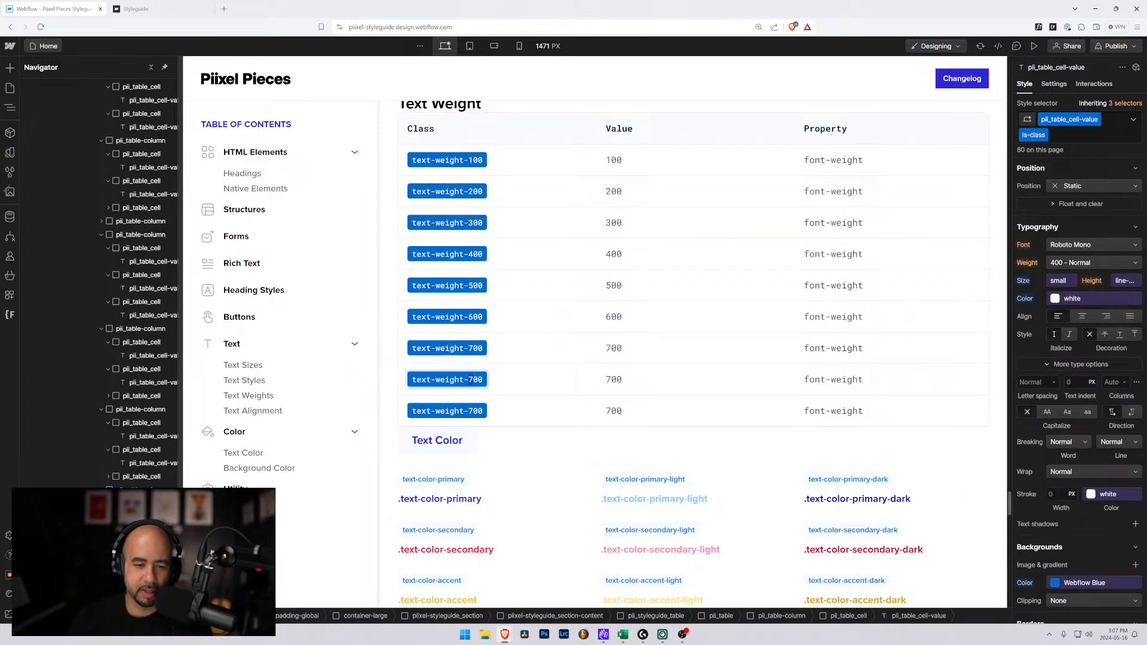
pyautogui.doubleClick(470, 379)
pyautogui.write('800')
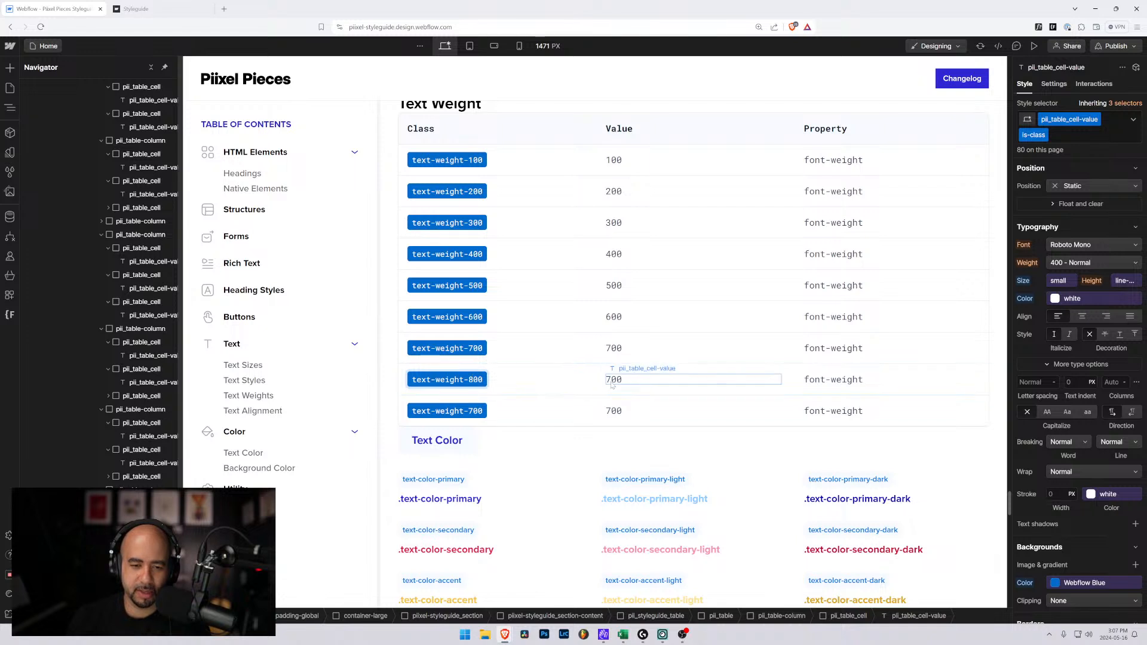
pyautogui.click(611, 379)
pyautogui.moveTo(610, 380); pyautogui.dragTo(602, 379)
pyautogui.write('8')
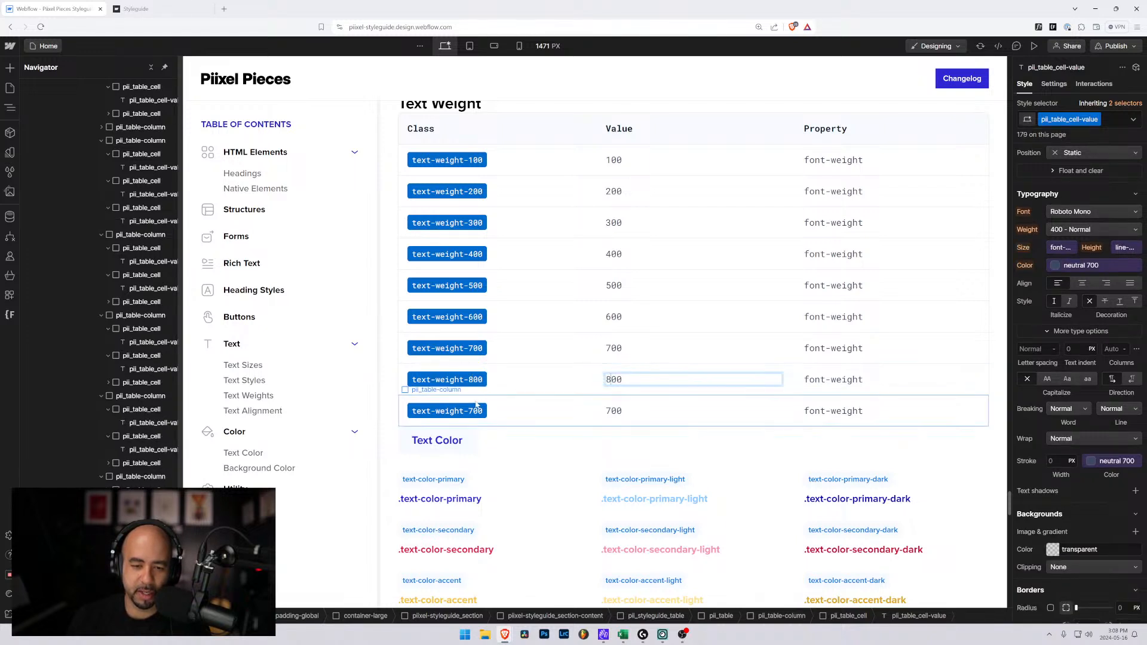
# Change the last row of the Text Weight table to class text-weight-900 with value 900
pyautogui.click(472, 410)
pyautogui.moveTo(472, 410); pyautogui.dragTo(468, 411)
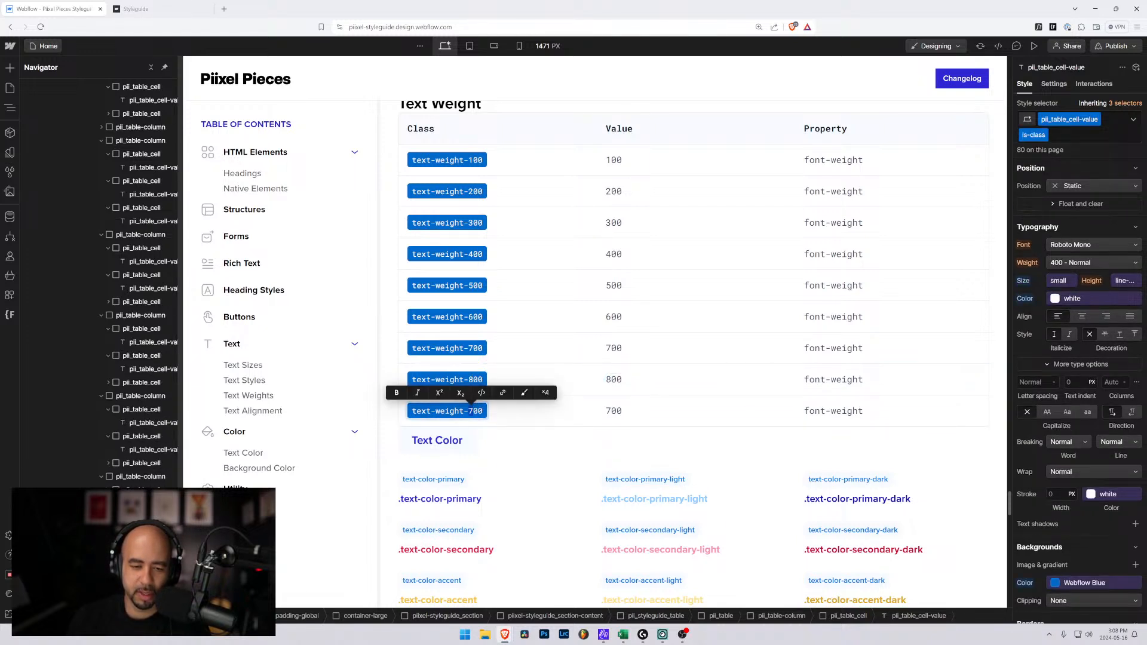
pyautogui.write('9')
pyautogui.click(610, 412)
pyautogui.moveTo(609, 412); pyautogui.dragTo(605, 411)
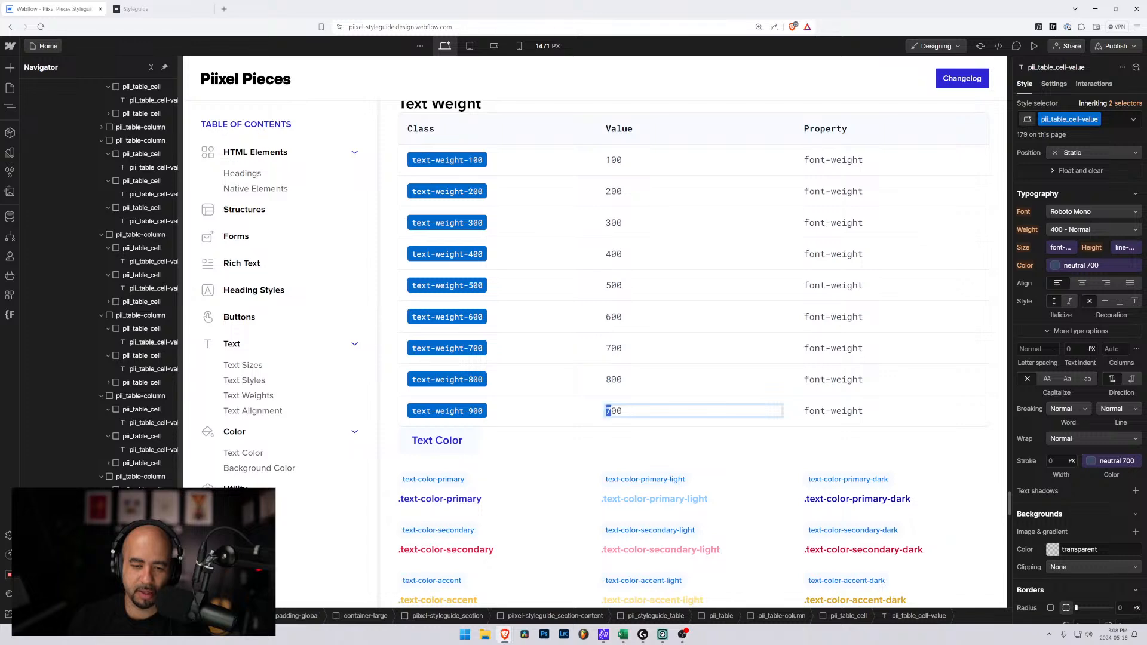
pyautogui.write('9')
pyautogui.click(574, 414)
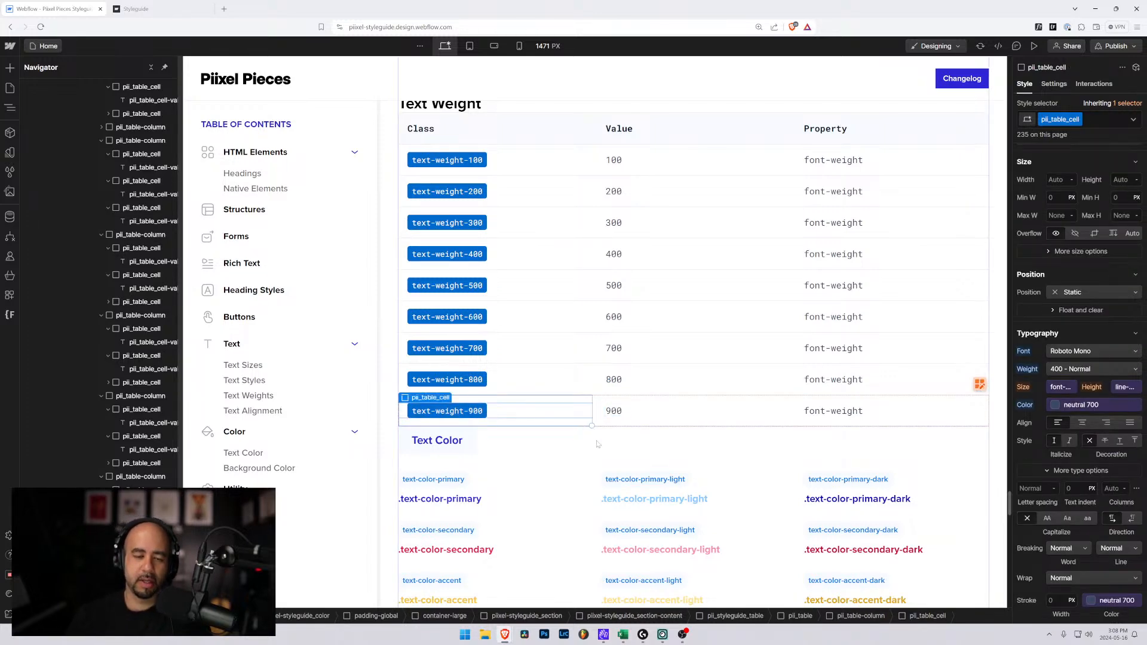
pyautogui.click(602, 446)
pyautogui.scroll(2, 602, 446)
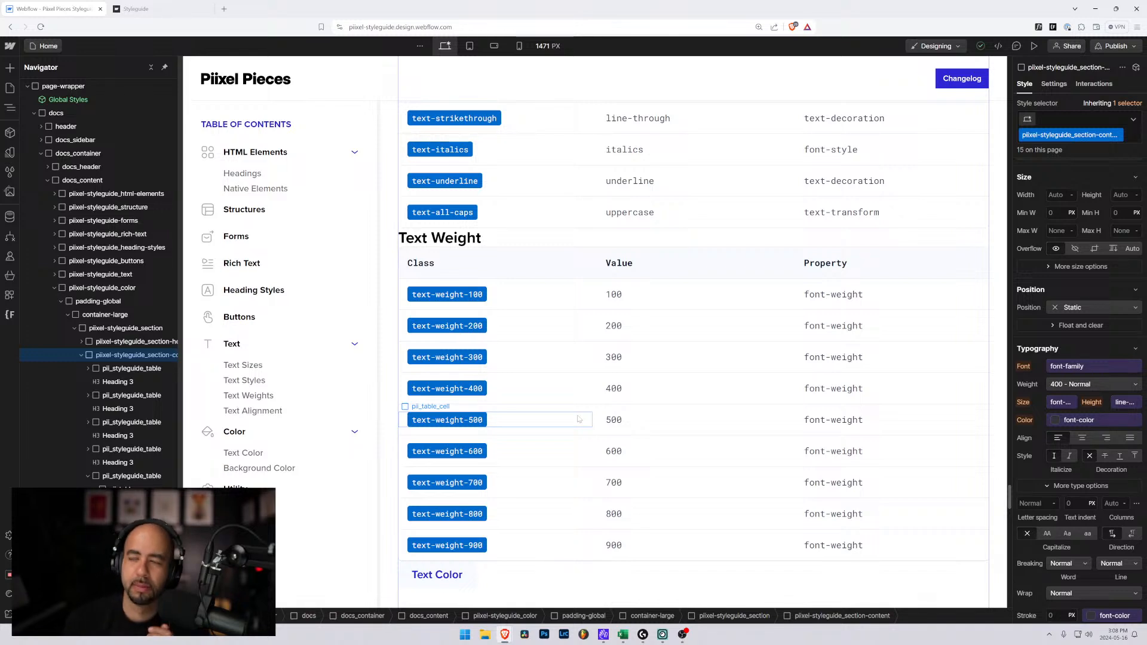
# Review the existing utility tables and examine the Text Alignment classes in the published style guide
pyautogui.scroll(7, 641, 310)
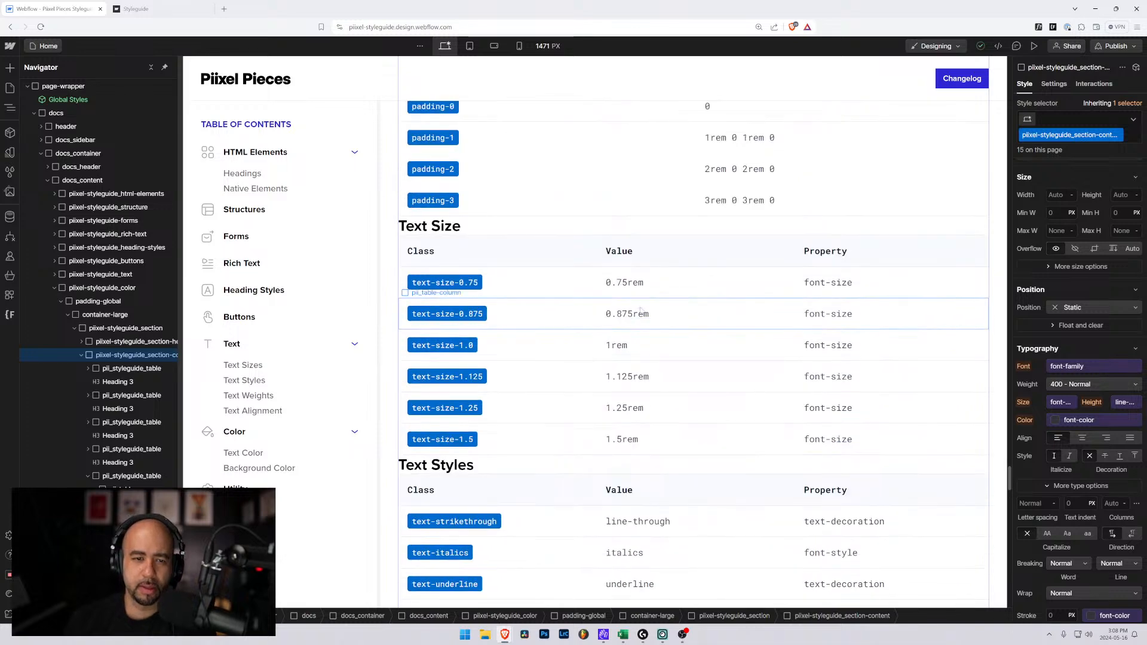
pyautogui.scroll(10, 640, 310)
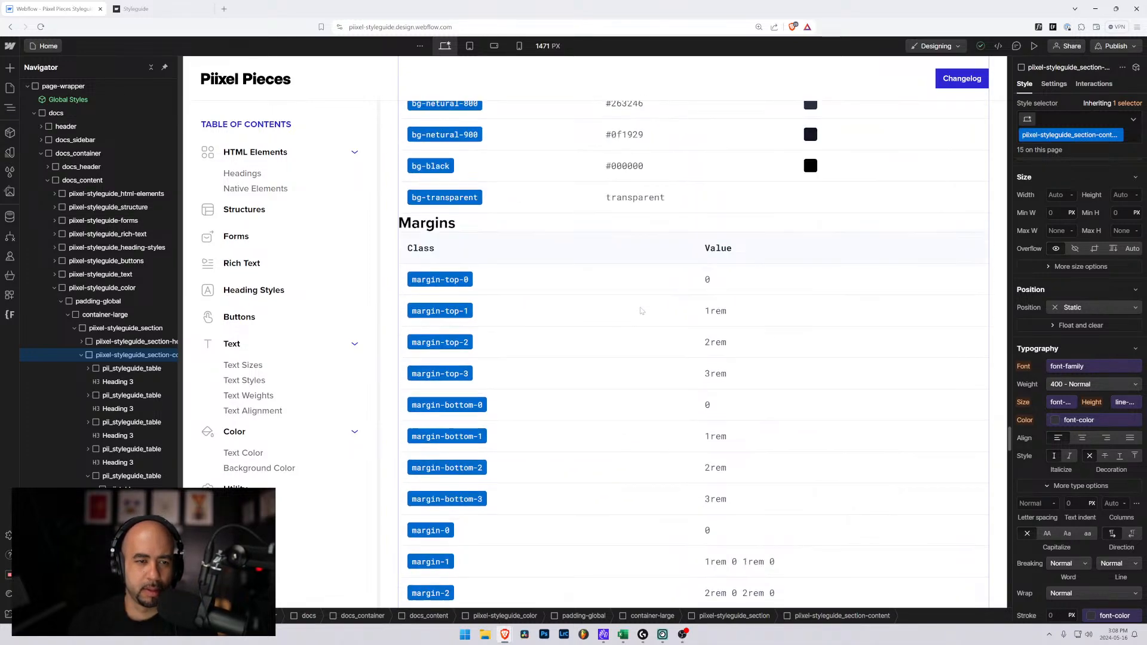
pyautogui.scroll(-7, 640, 310)
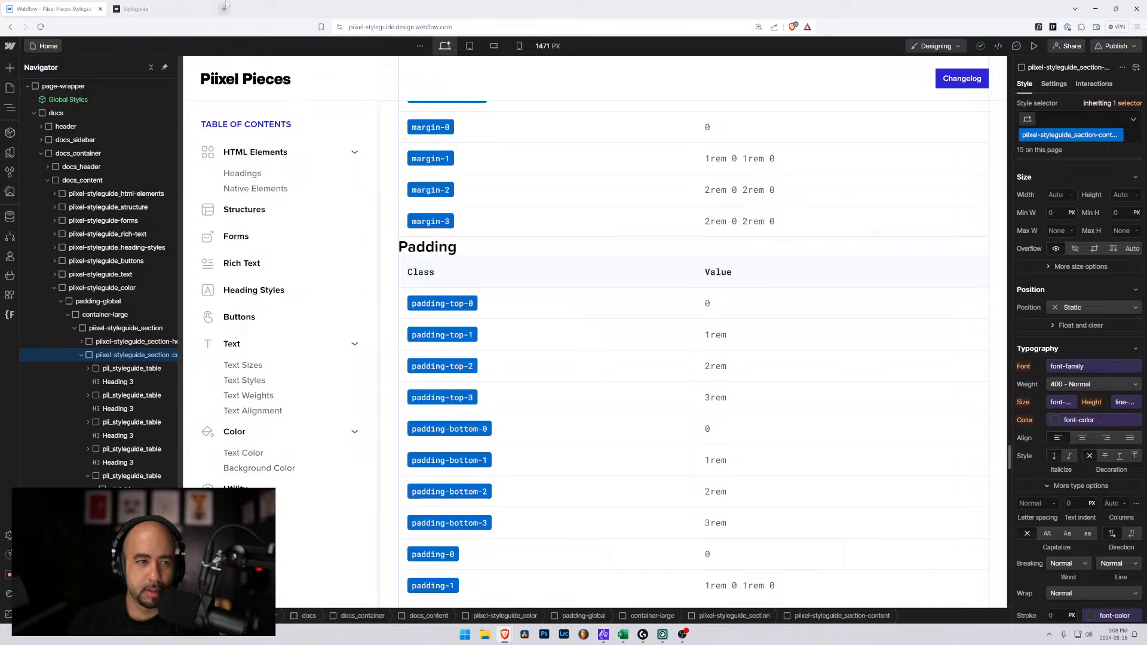
pyautogui.click(162, 8)
pyautogui.click(66, 346)
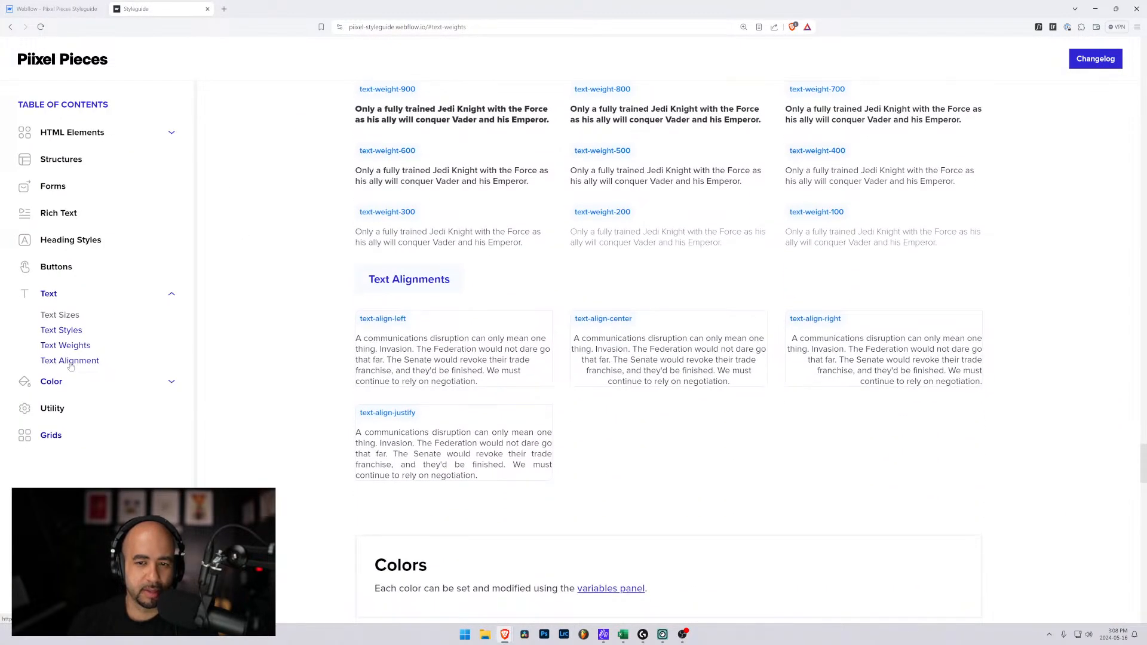
pyautogui.click(69, 361)
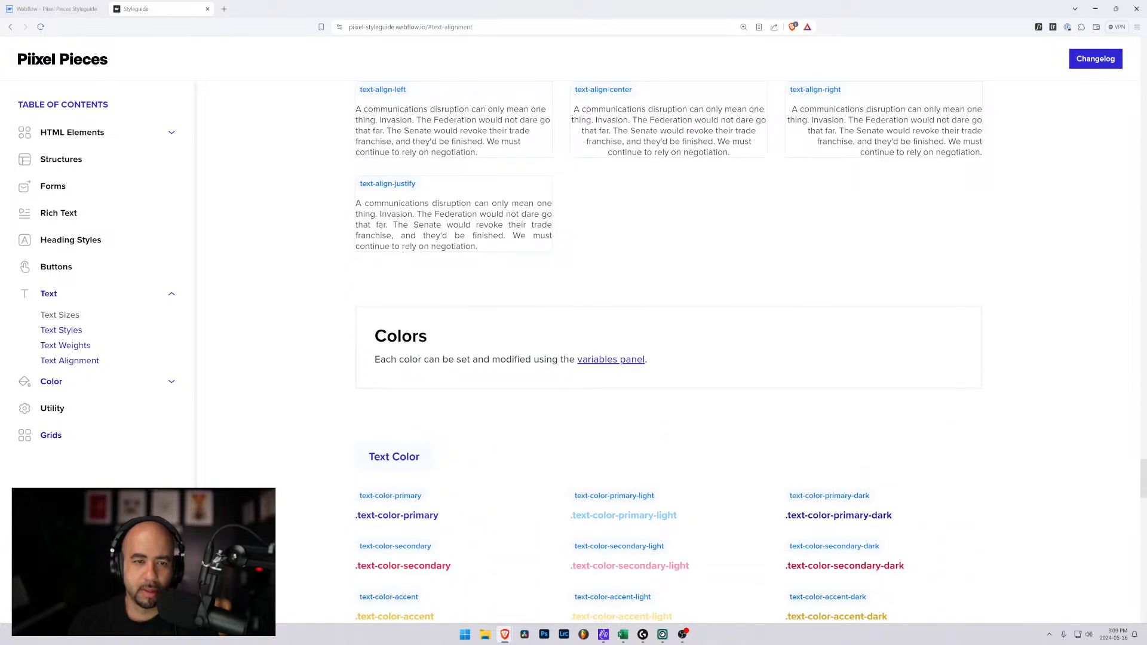
pyautogui.scroll(1, 238, 180)
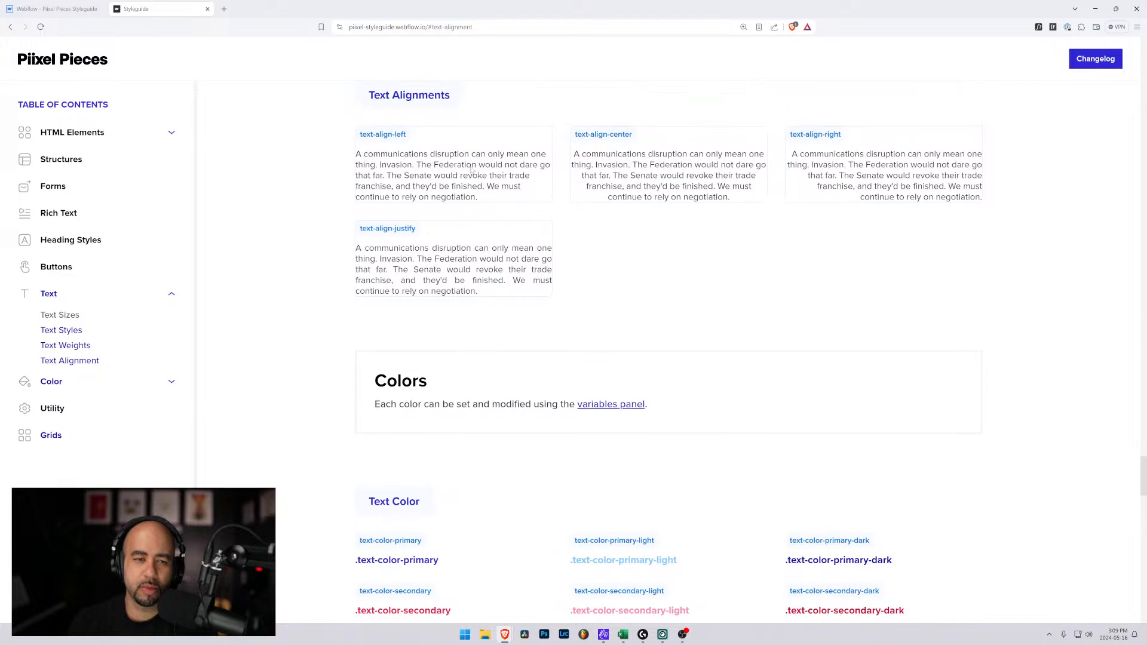
# Switch back to the Webflow designer and examine the Text Size, Text Styles and Text Weight tables
pyautogui.click(53, 8)
pyautogui.scroll(-5, 526, 466)
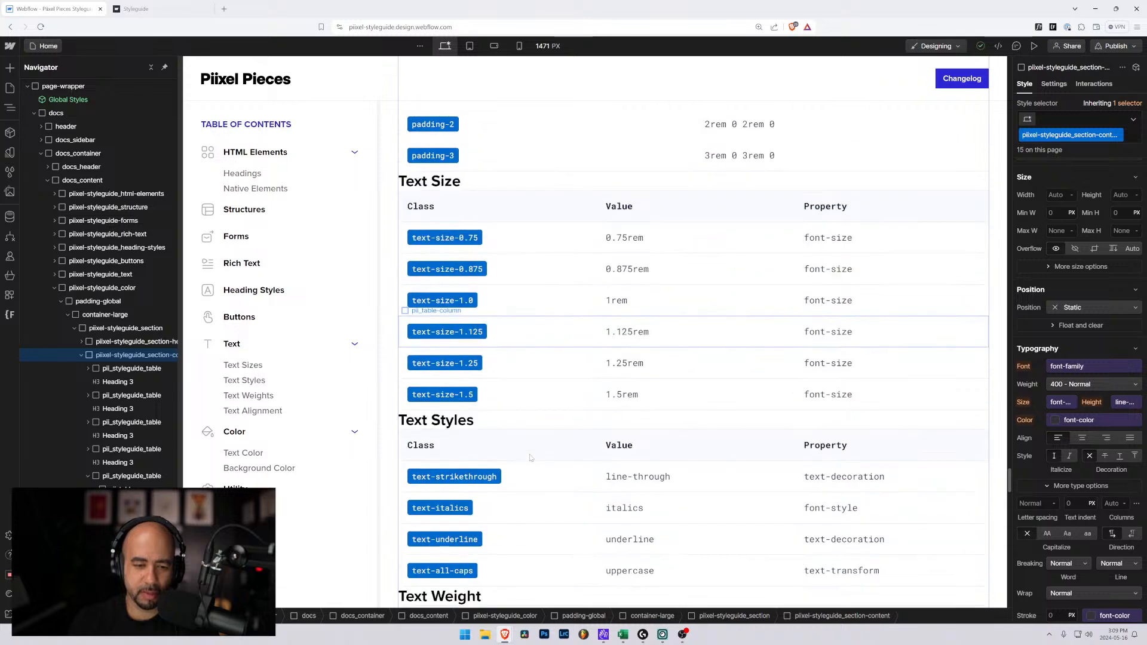
pyautogui.scroll(-8, 530, 458)
pyautogui.scroll(3, 527, 459)
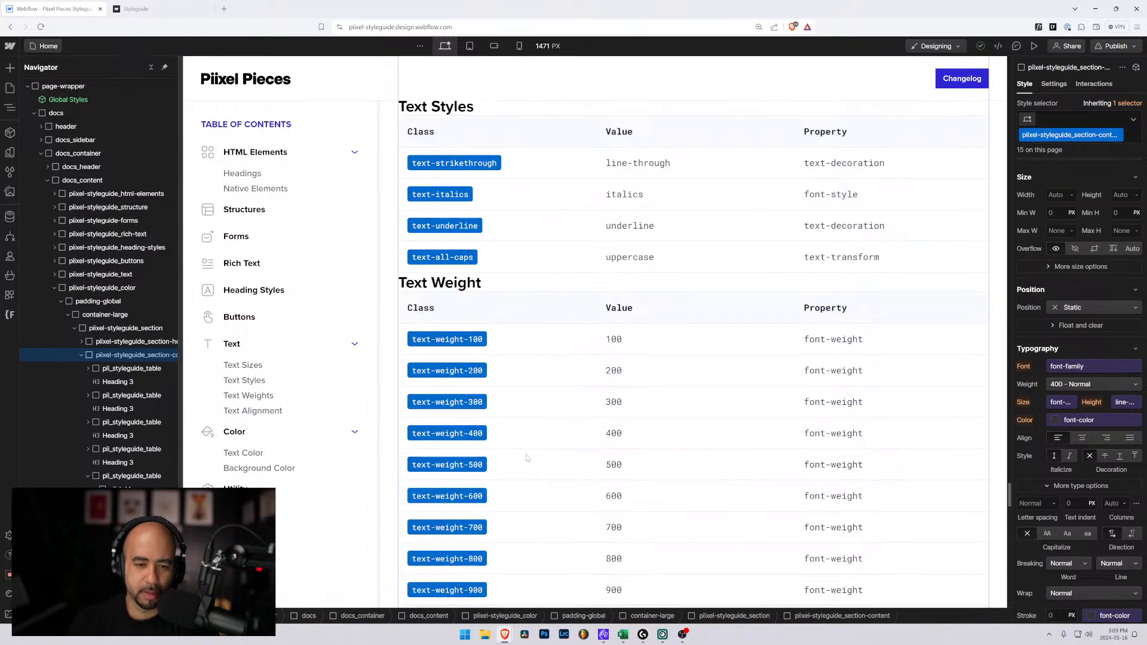
pyautogui.scroll(4, 525, 457)
pyautogui.scroll(5, 519, 453)
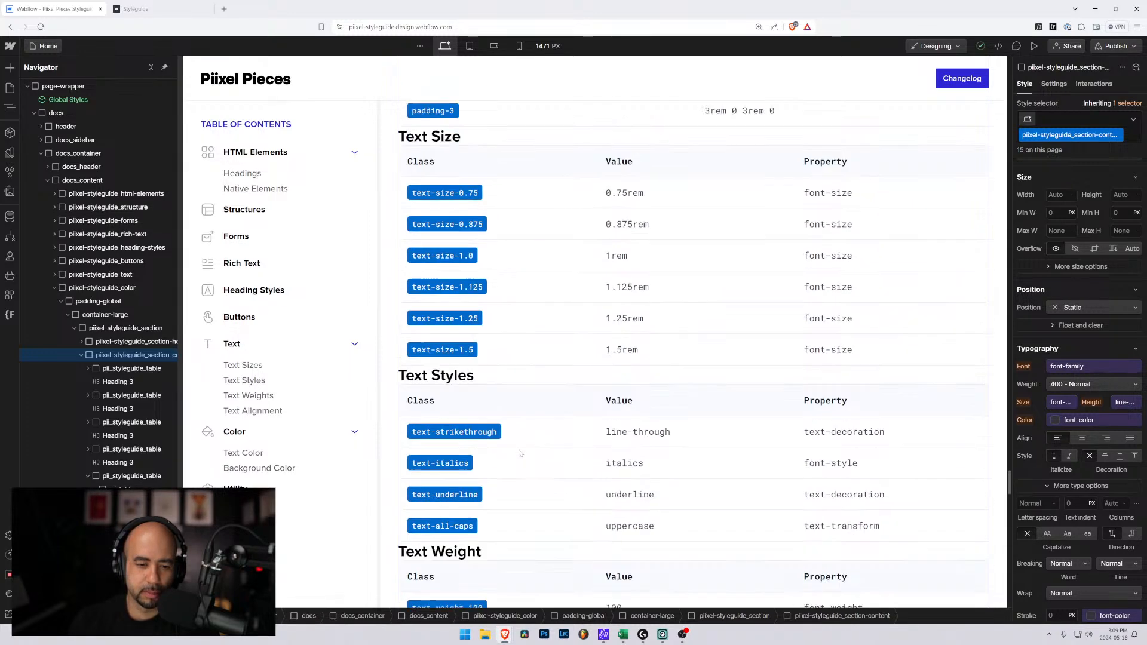
pyautogui.scroll(-4, 517, 453)
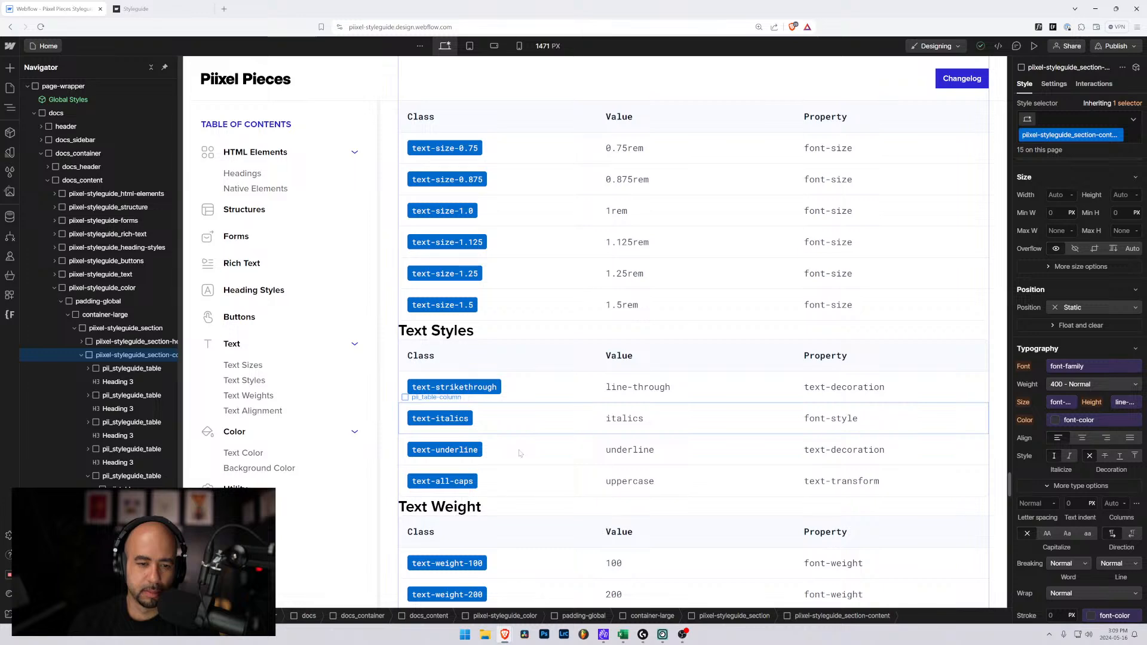
pyautogui.scroll(-4, 433, 386)
pyautogui.scroll(-2, 434, 387)
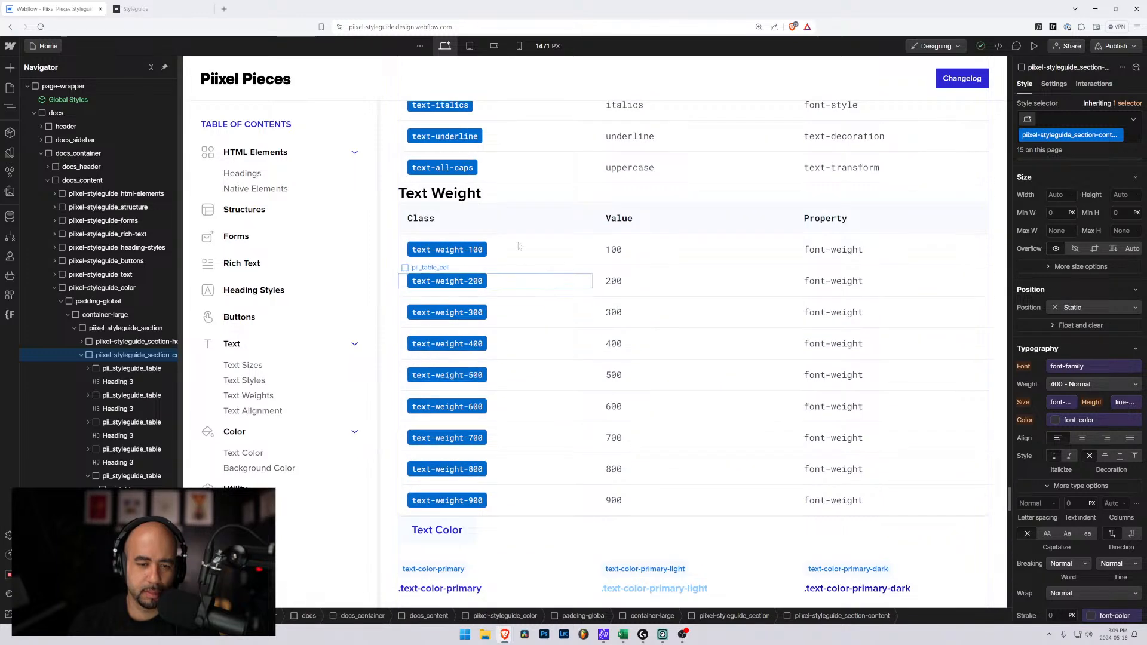
# Collapse the Text Weight table's structure and duplicate the whole table directly below the original
pyautogui.click(484, 213)
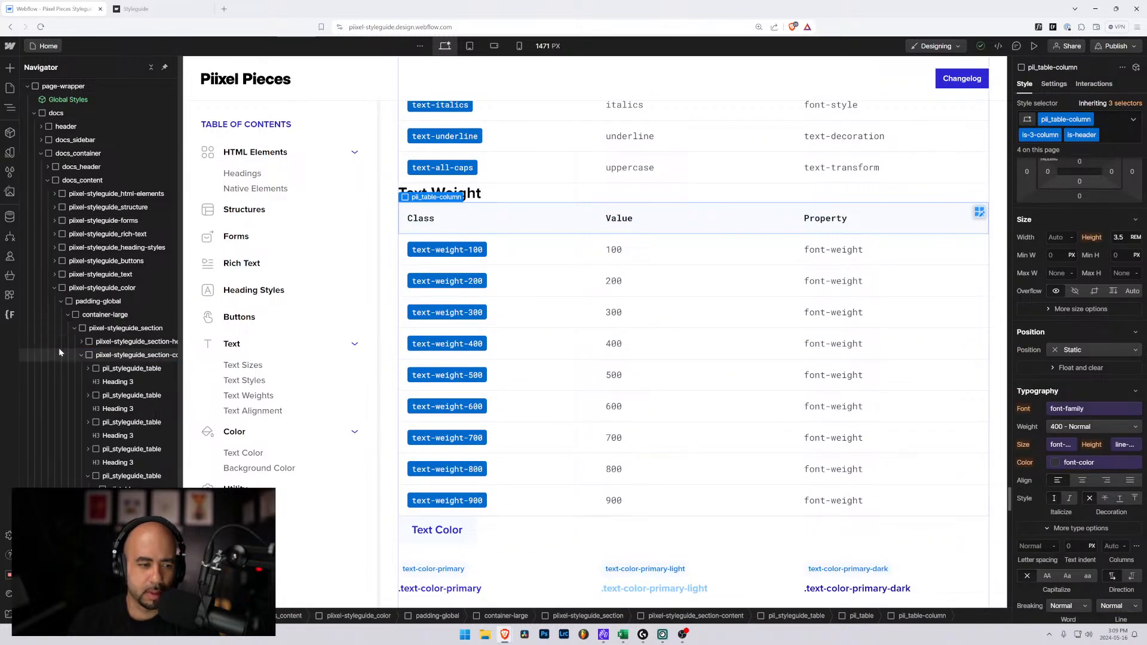
pyautogui.click(81, 355)
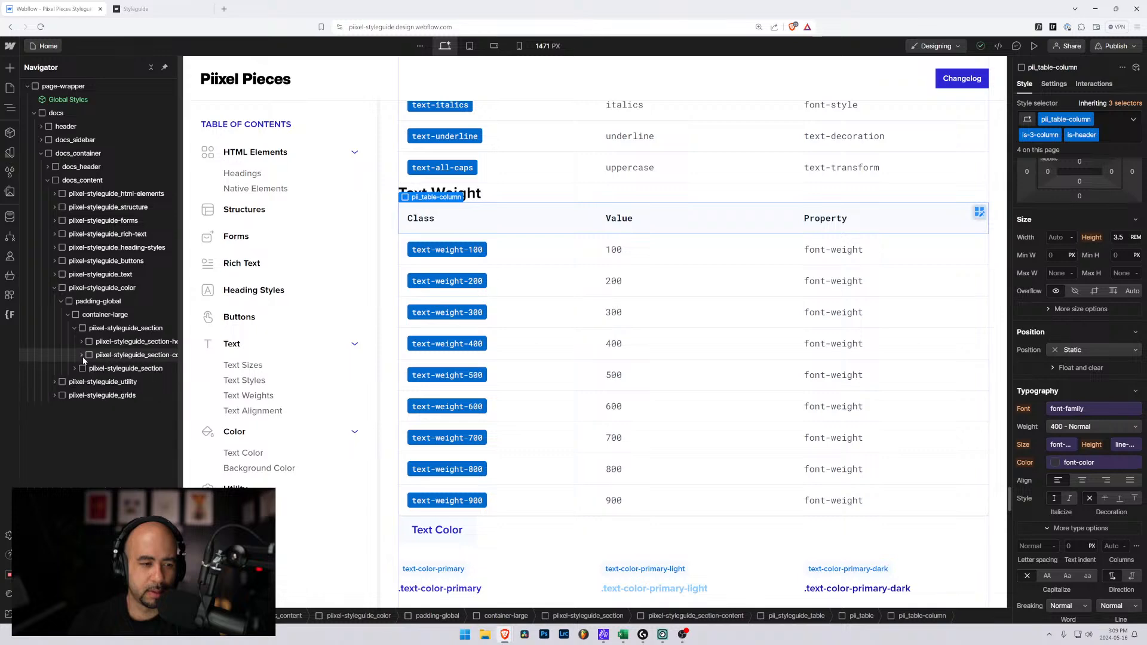
pyautogui.click(81, 356)
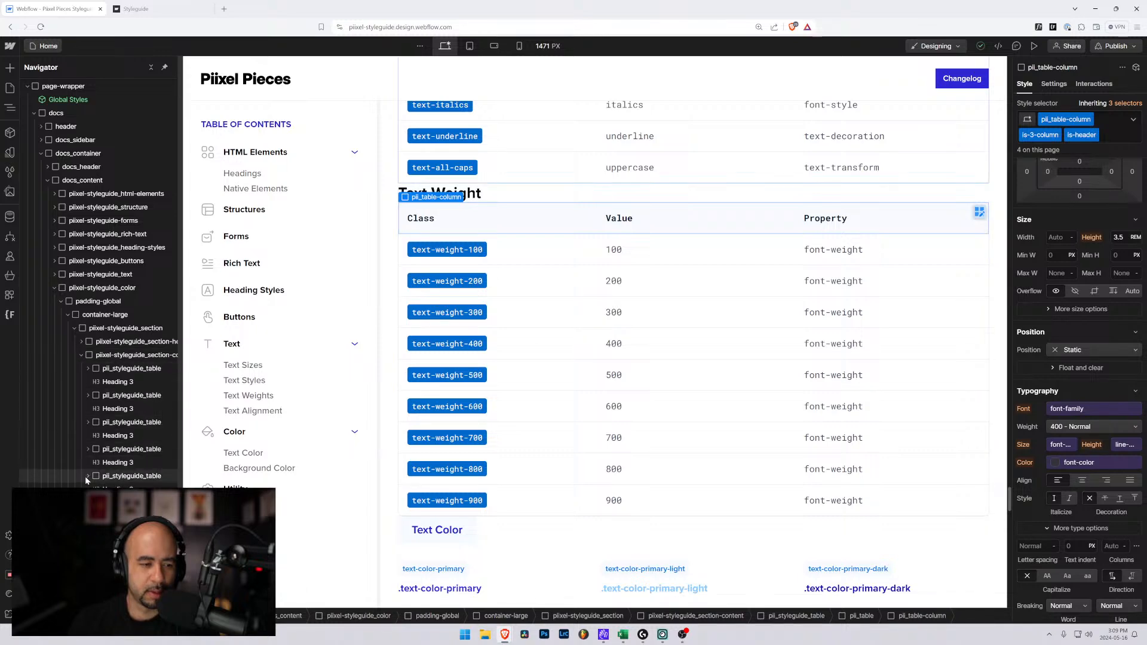
pyautogui.click(114, 463)
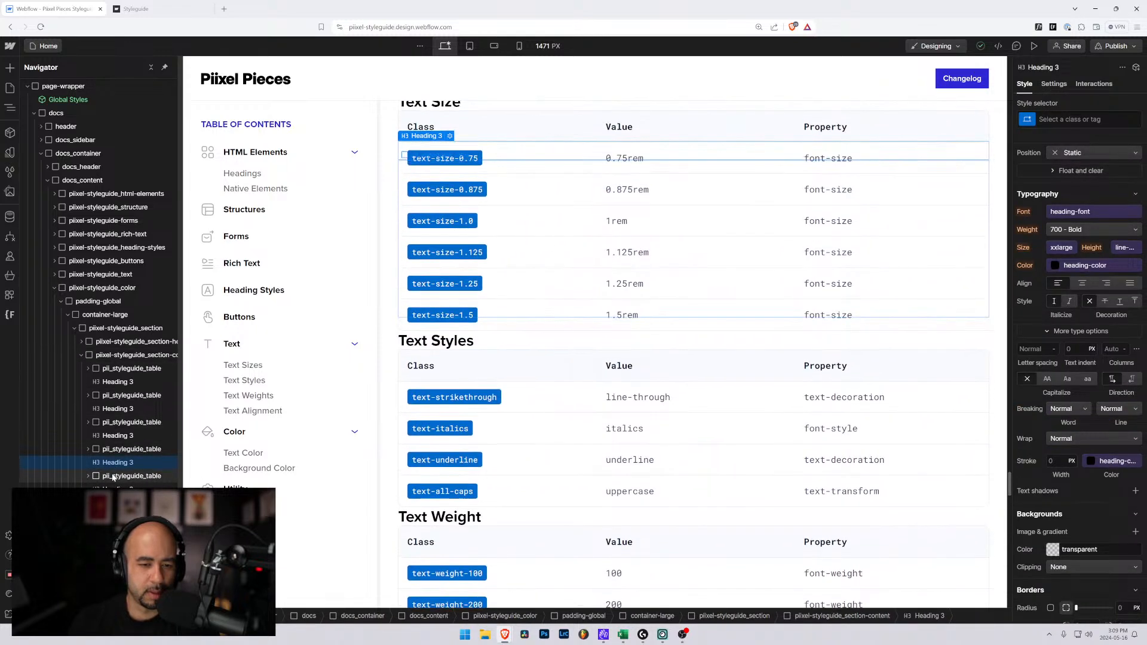
pyautogui.click(113, 476)
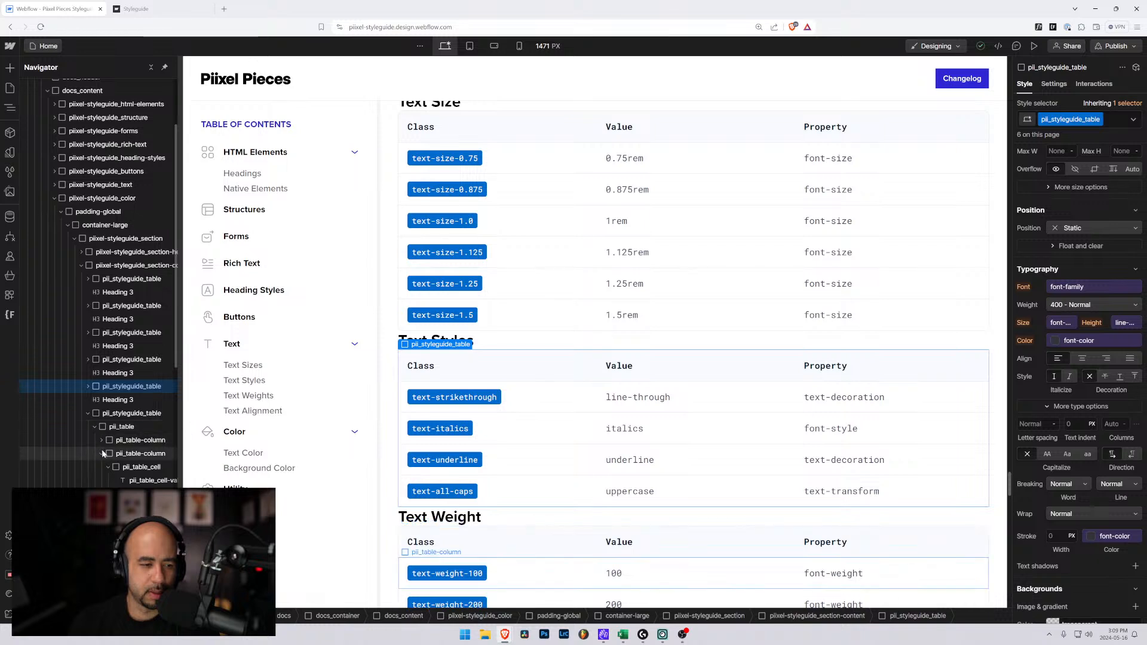
pyautogui.click(101, 453)
pyautogui.click(102, 466)
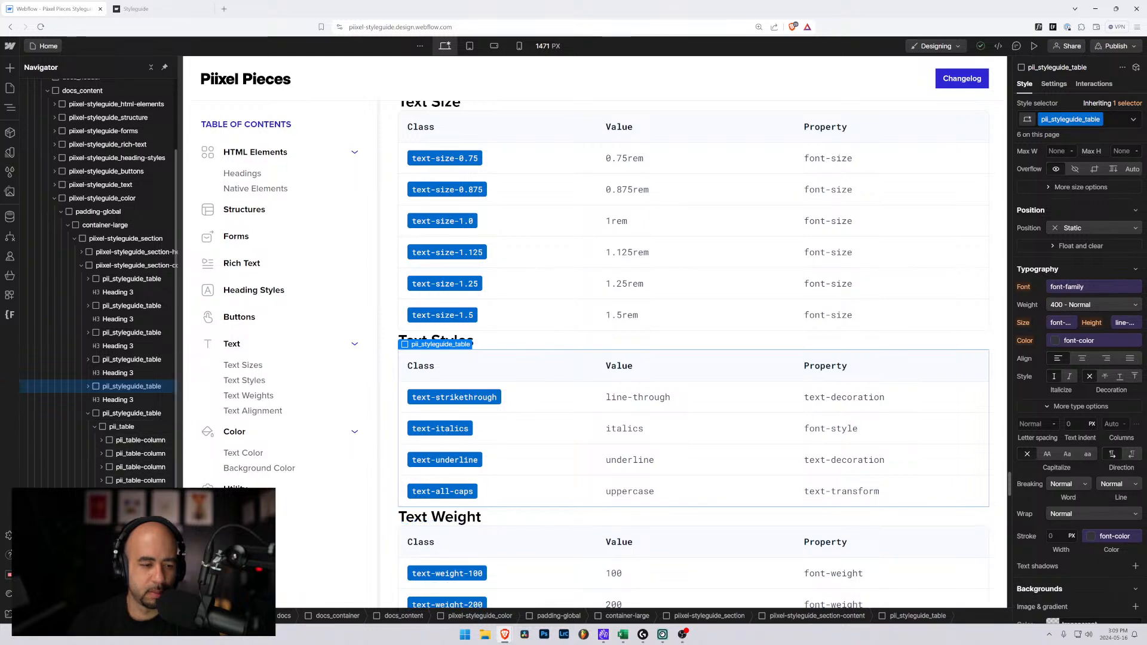
pyautogui.click(112, 432)
pyautogui.scroll(-5, 524, 380)
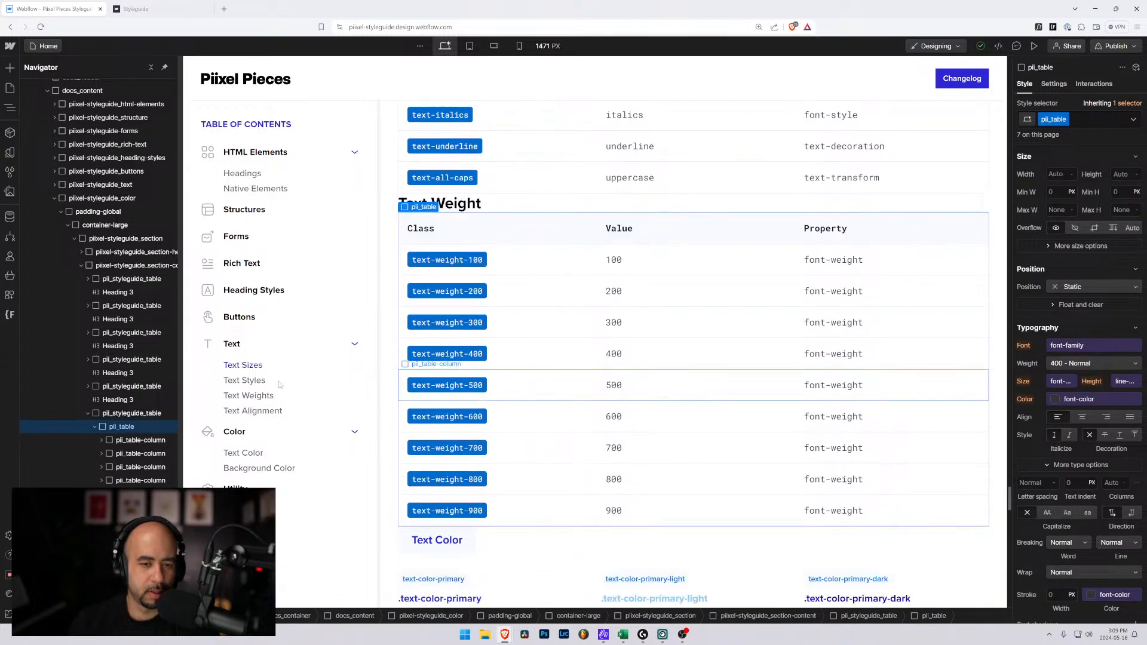
pyautogui.click(88, 413)
pyautogui.click(111, 416)
pyautogui.hotkey('ctrl', 'd')
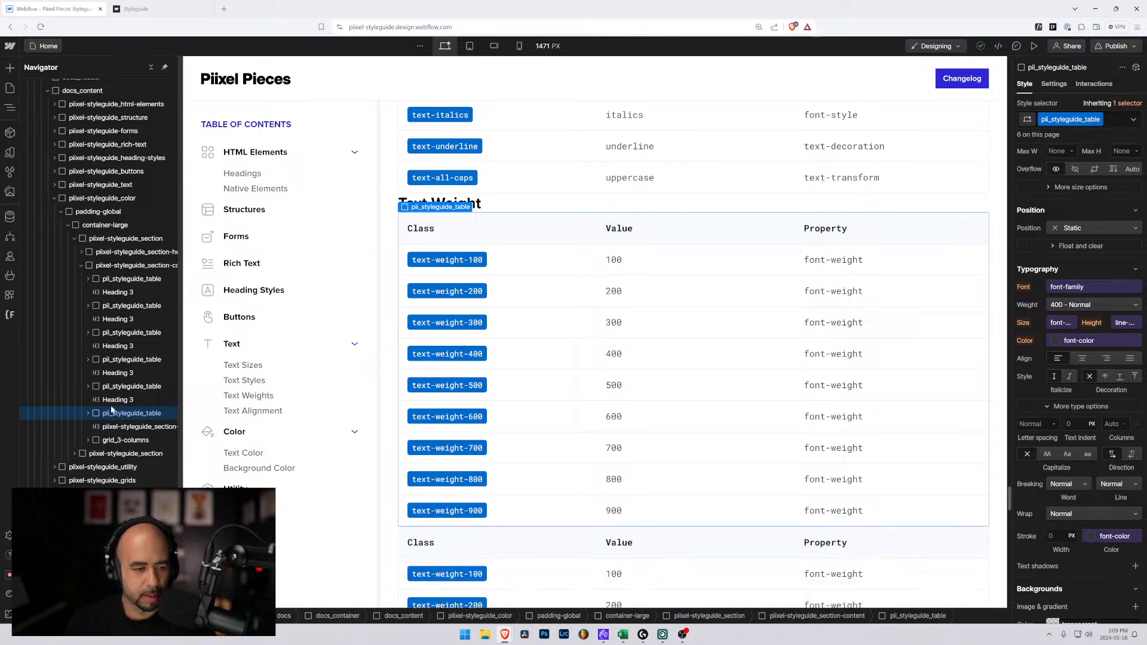
# Duplicate the Text Weight heading and place the copy between the original table and its duplicate
pyautogui.click(113, 400)
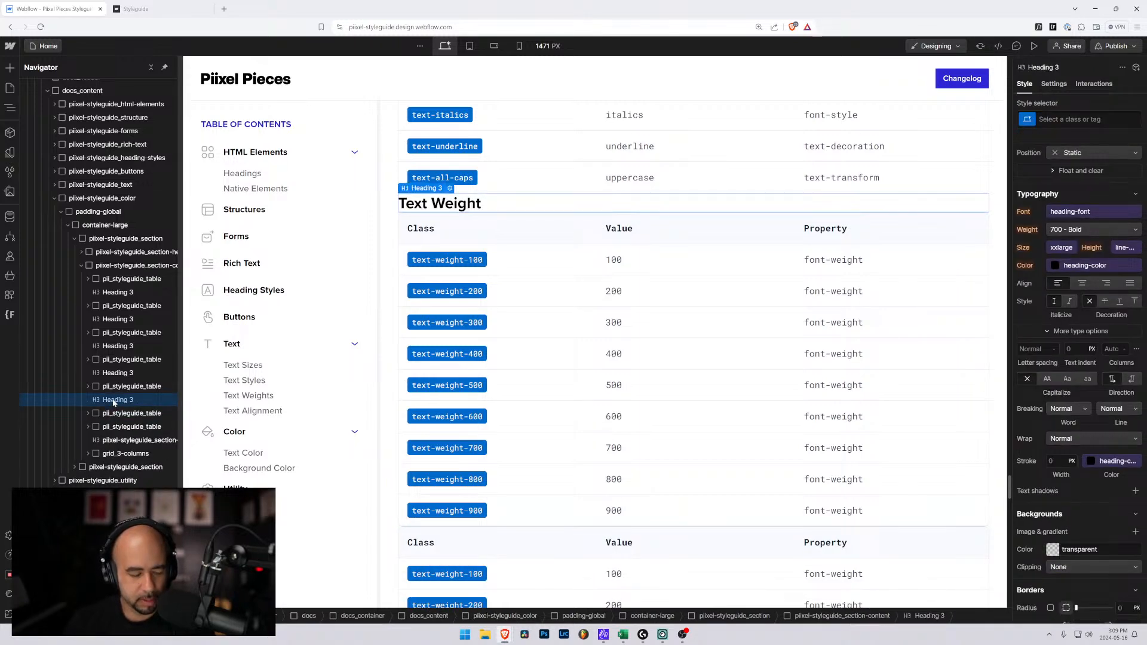
pyautogui.hotkey('ctrl', 'd')
pyautogui.moveTo(117, 432); pyautogui.dragTo(117, 435)
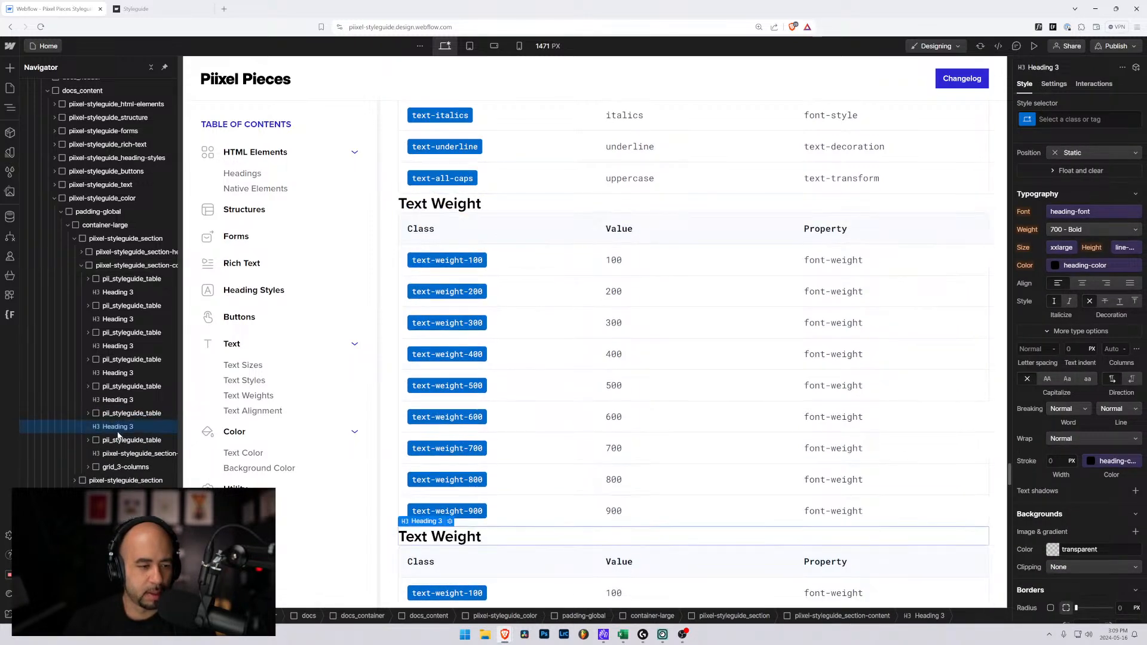
# Rename the heading above the duplicated table to Text Alignment
pyautogui.scroll(-8, 478, 375)
pyautogui.scroll(4, 481, 371)
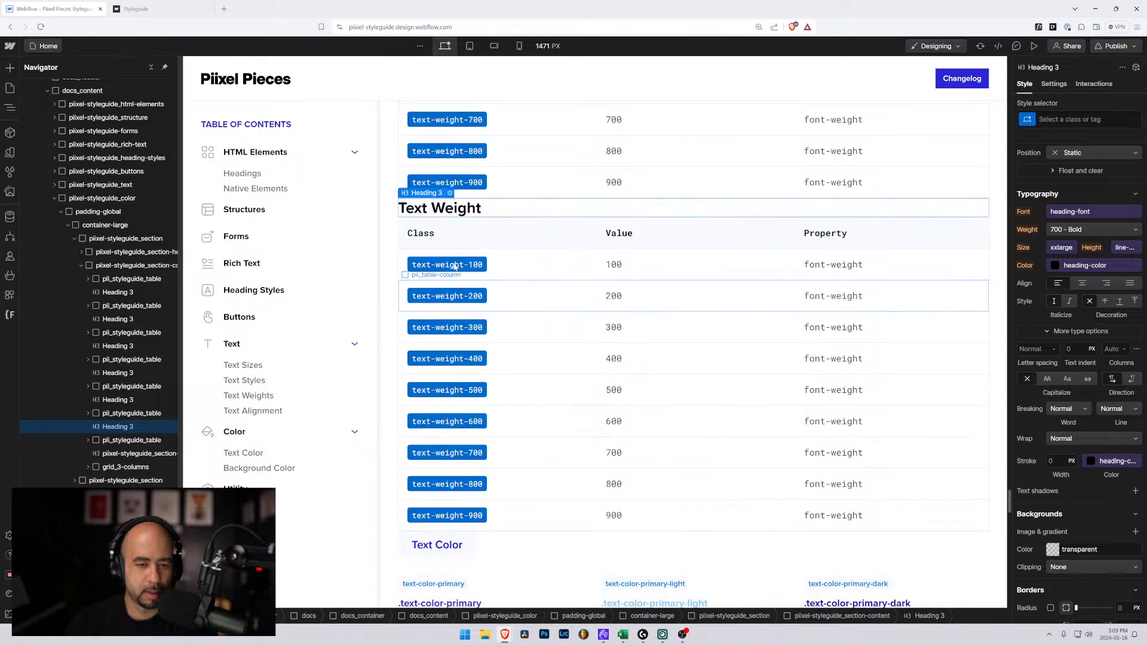
pyautogui.doubleClick(431, 297)
pyautogui.moveTo(431, 297); pyautogui.dragTo(482, 297)
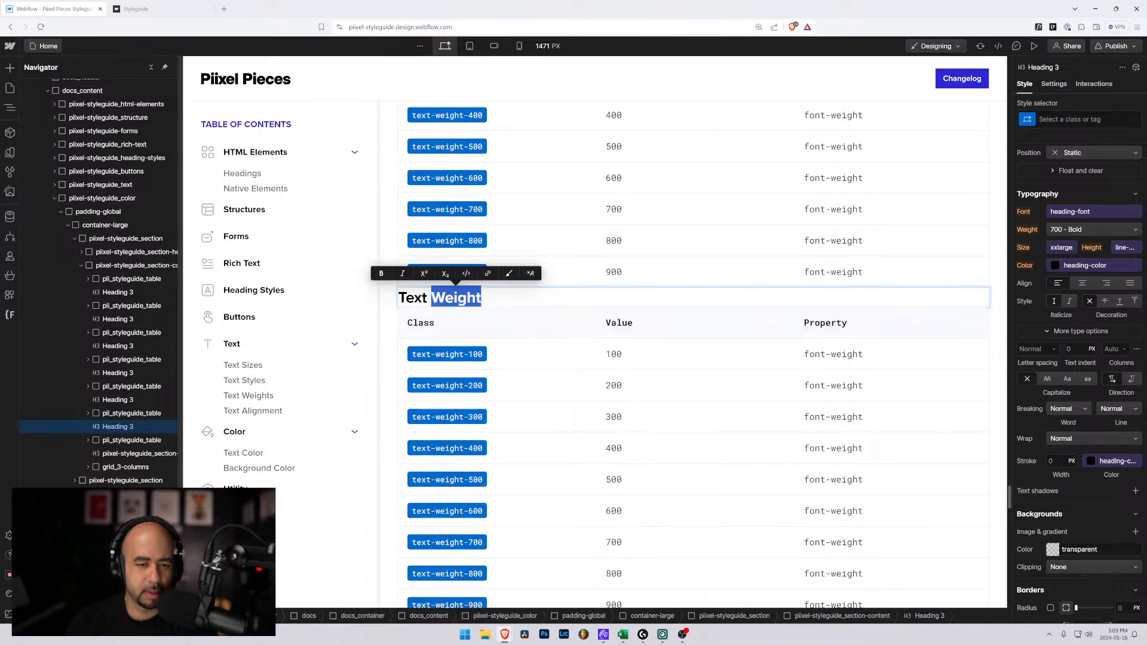
pyautogui.write('A')
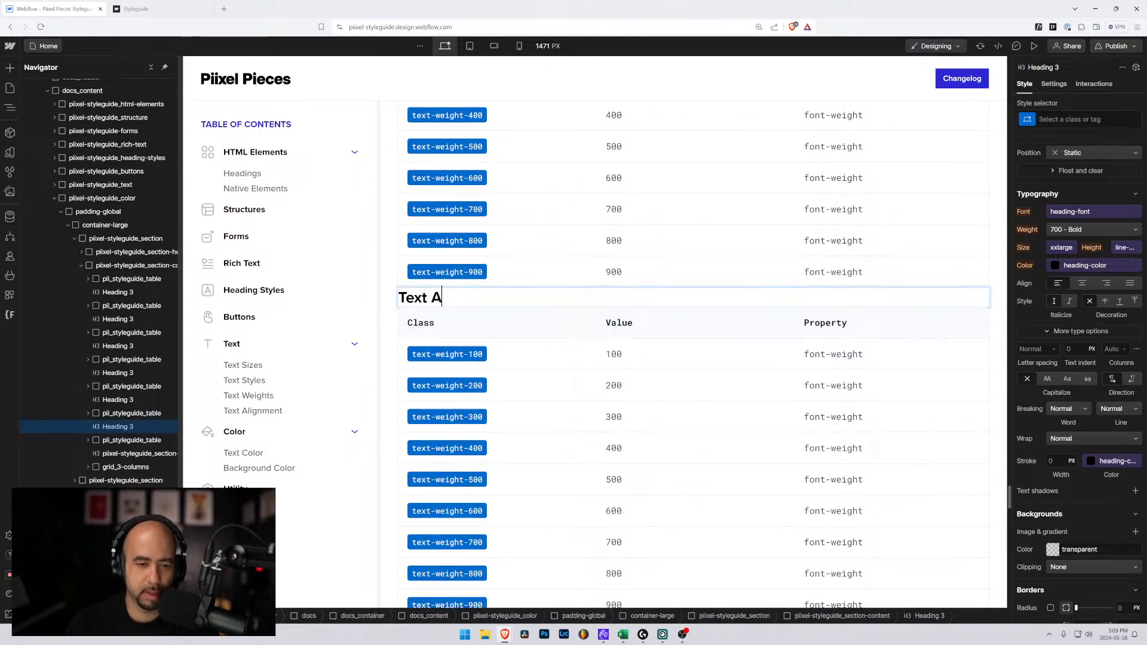
pyautogui.write('.,')
pyautogui.press('BackSpace')
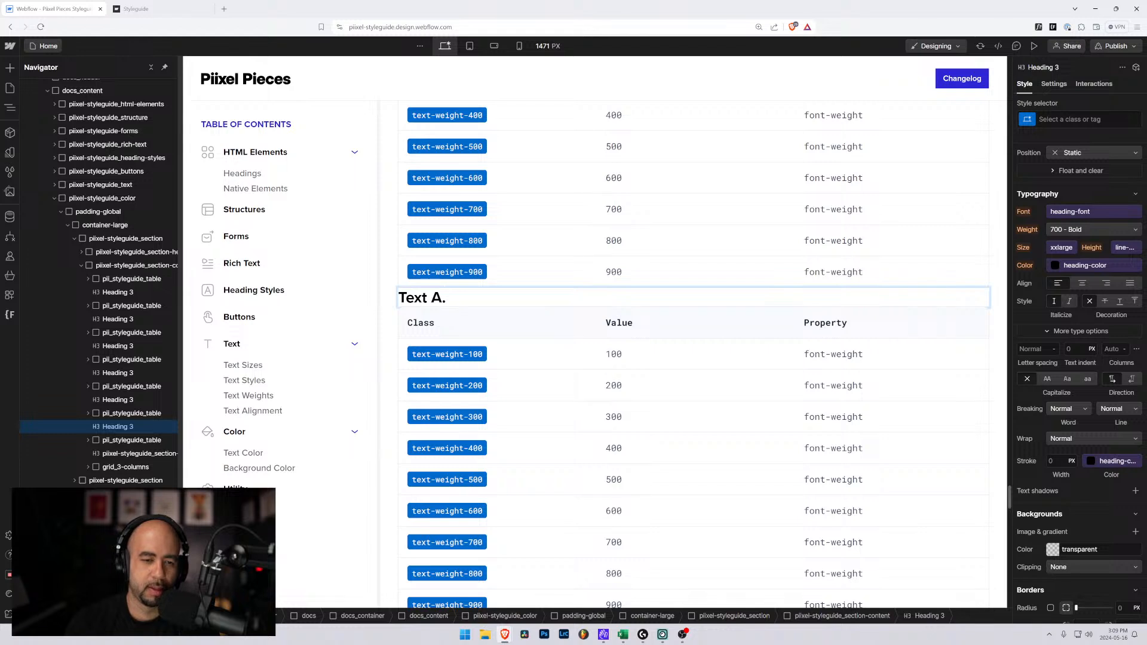
pyautogui.press('BackSpace')
pyautogui.write('lig')
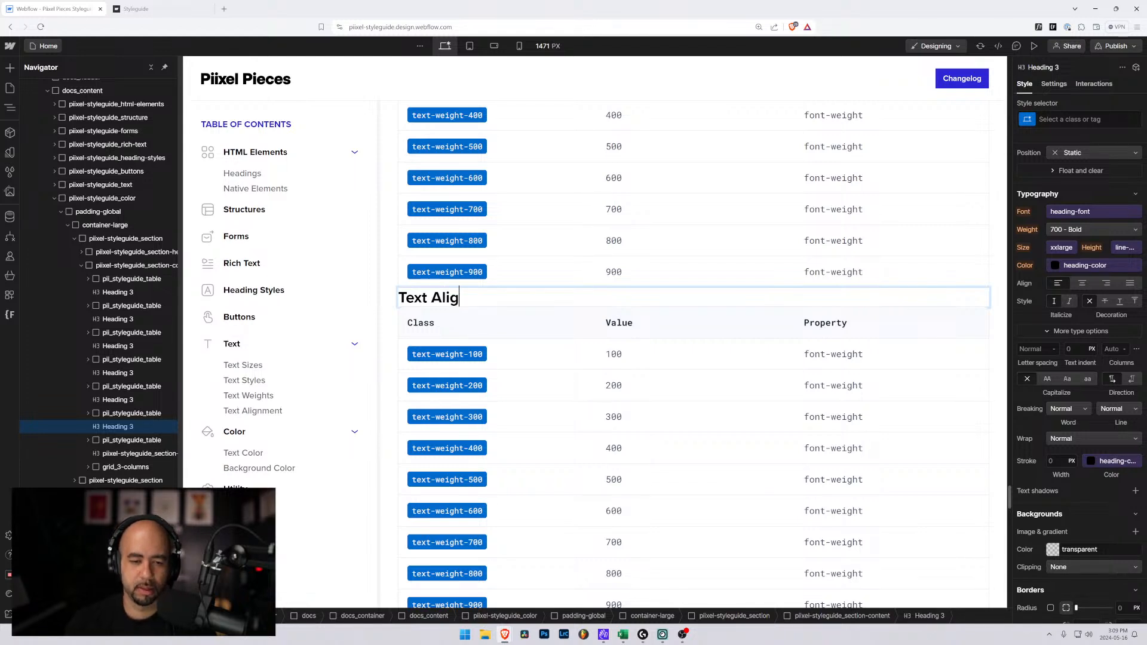
pyautogui.write('nment')
# Change the class name in the first row of the Text Alignment table to text-align-left
pyautogui.click(436, 356)
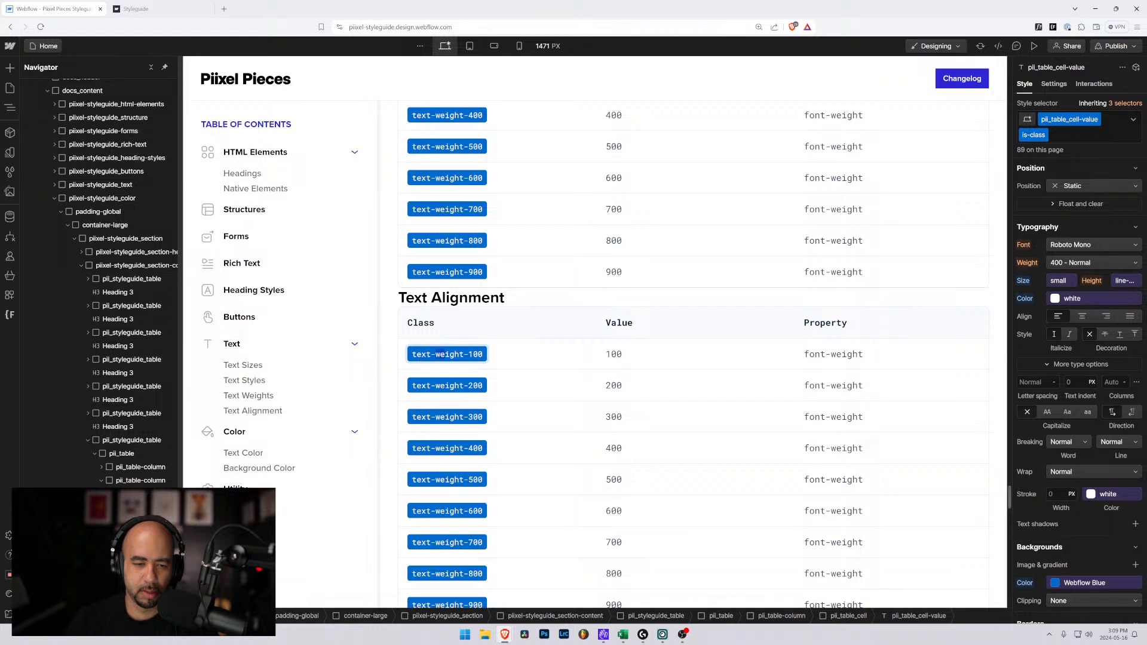
pyautogui.doubleClick(461, 354)
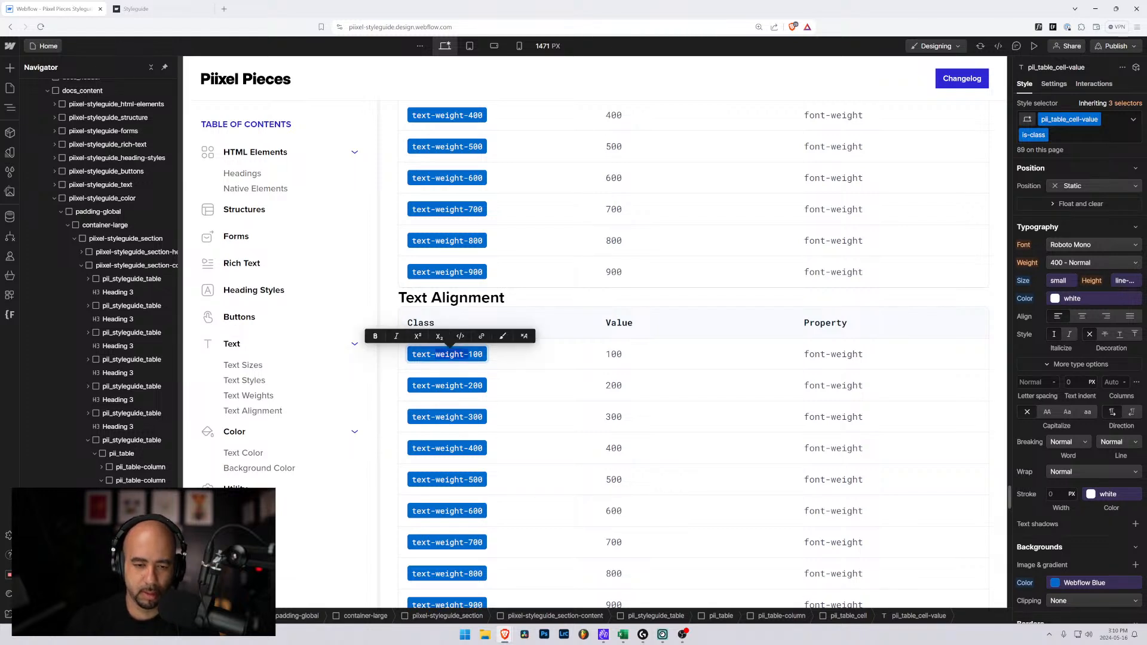
pyautogui.hotkey('ctrl', 'shift', 'Right')
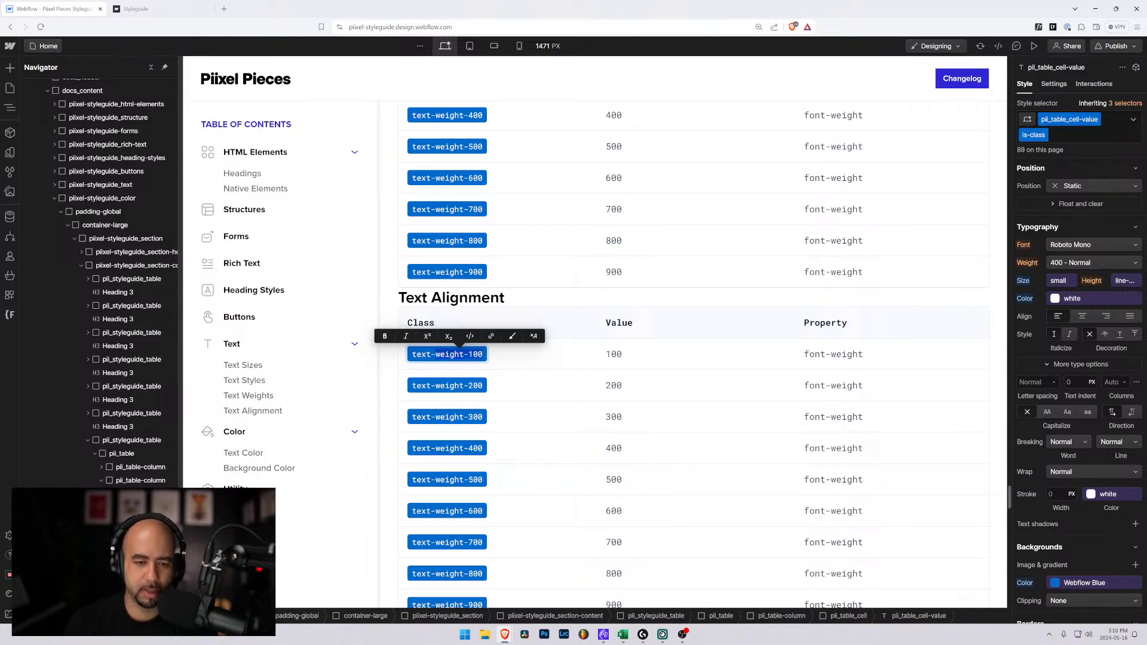
pyautogui.write('align-')
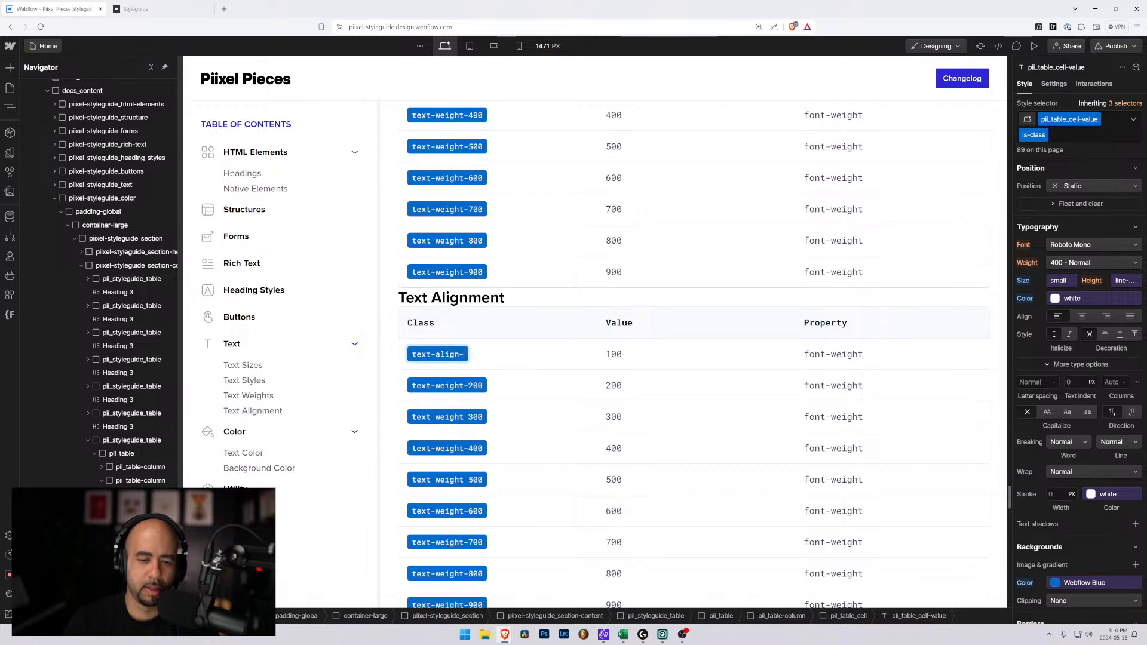
pyautogui.write('left')
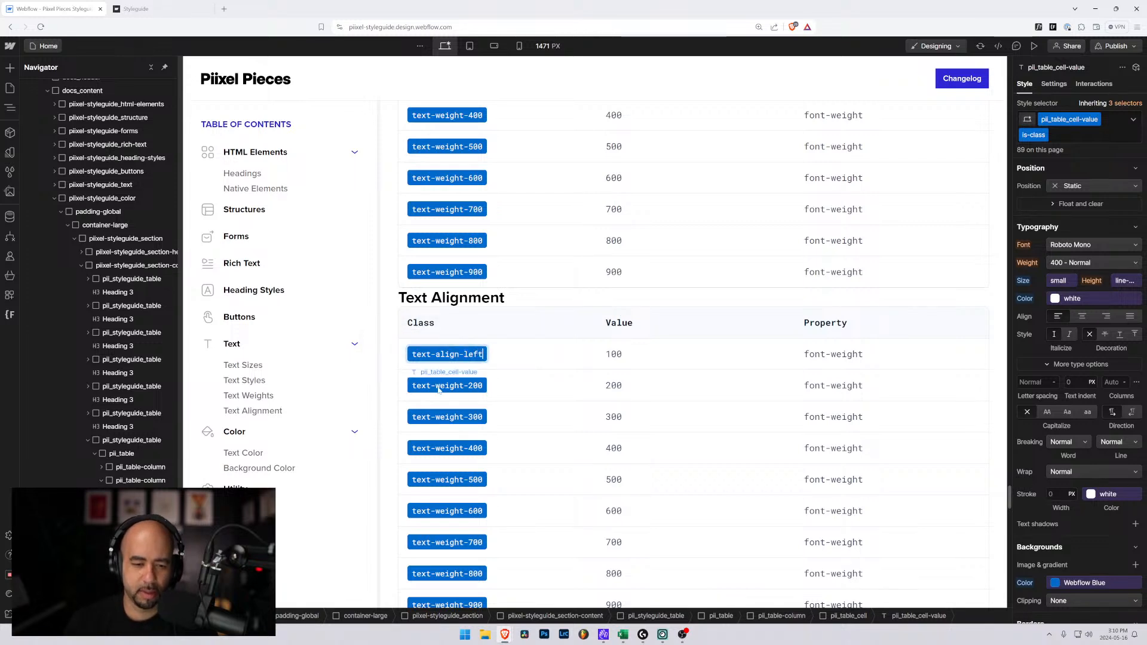
# Change the class name in the second row of the Text Alignment table to text-align-right
pyautogui.moveTo(439, 389); pyautogui.dragTo(490, 391)
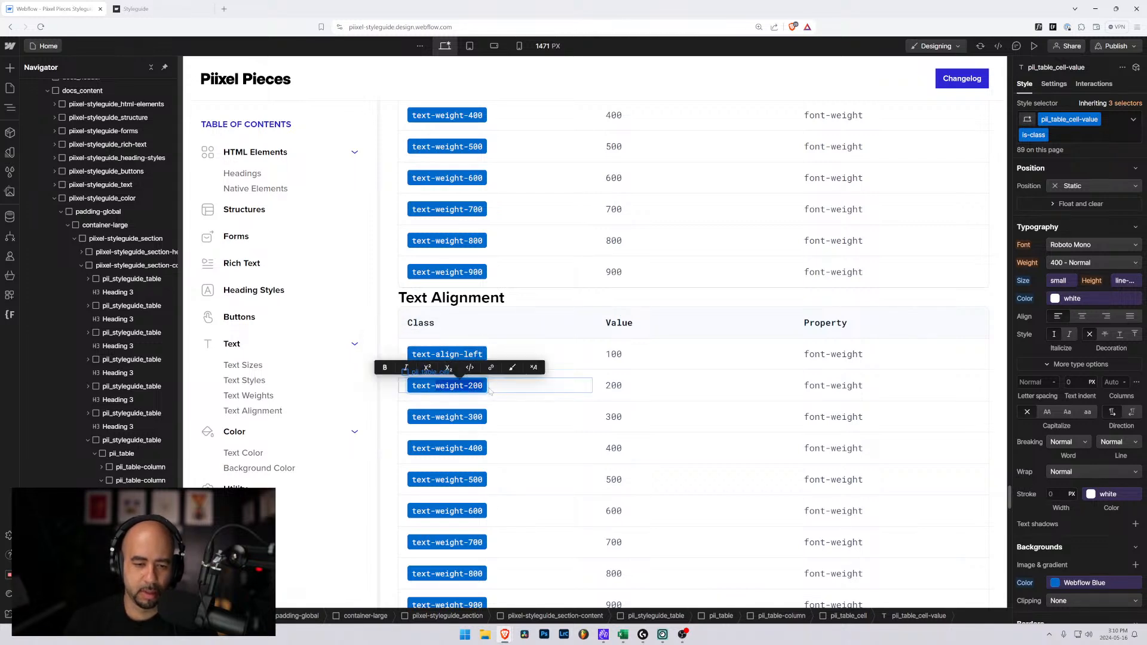
pyautogui.write('alig')
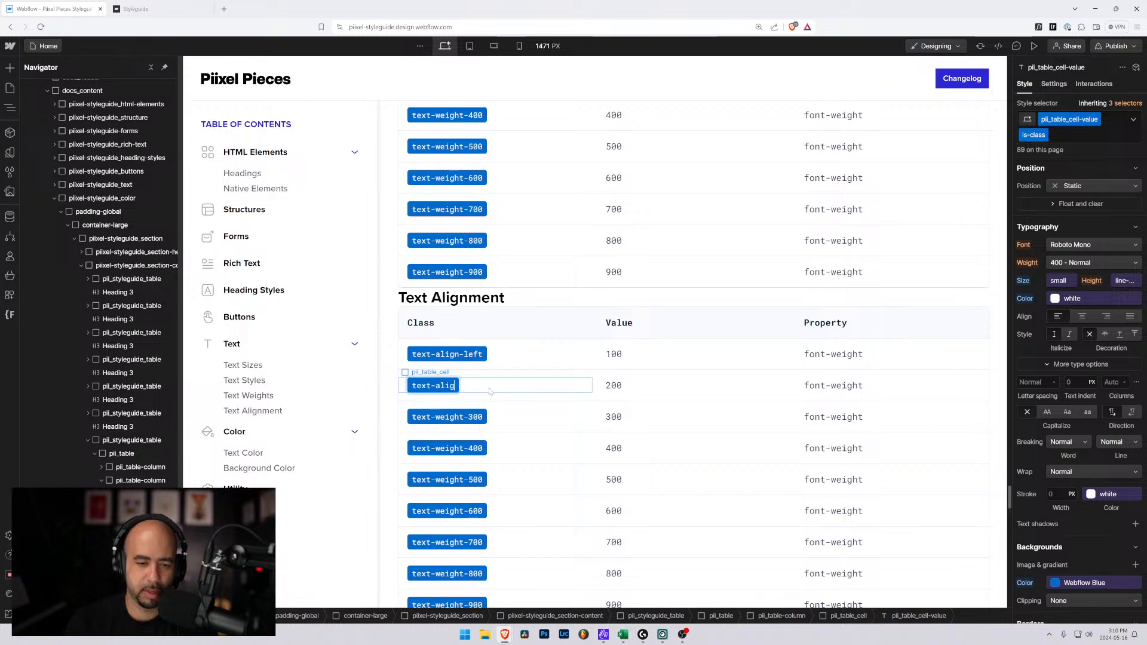
pyautogui.write('n')
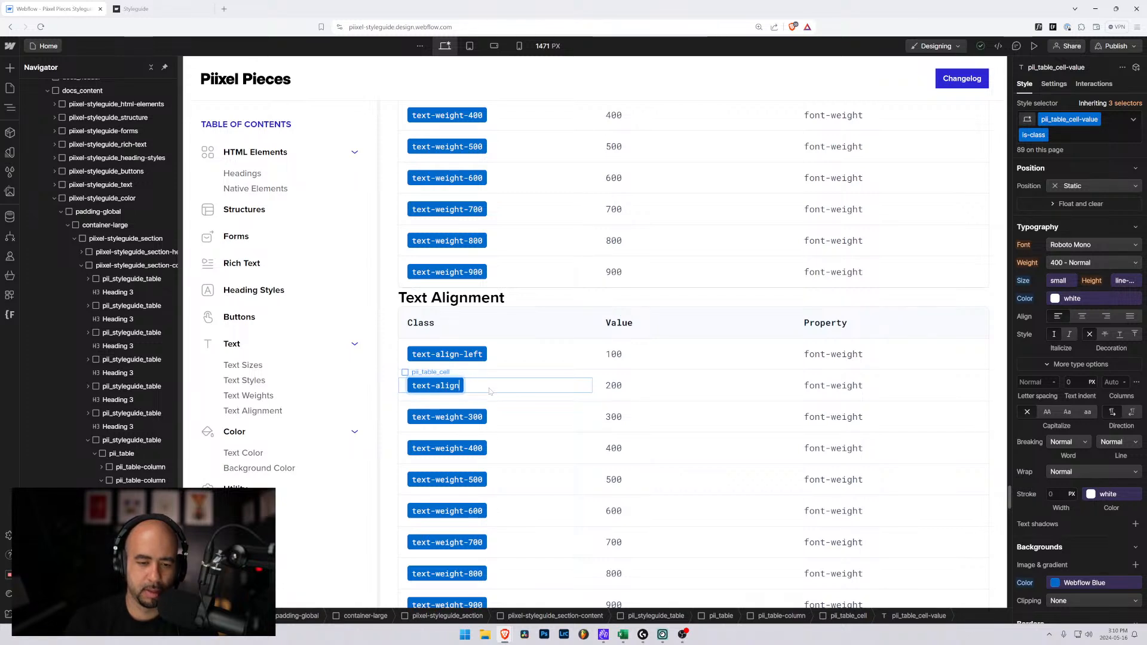
pyautogui.write('-')
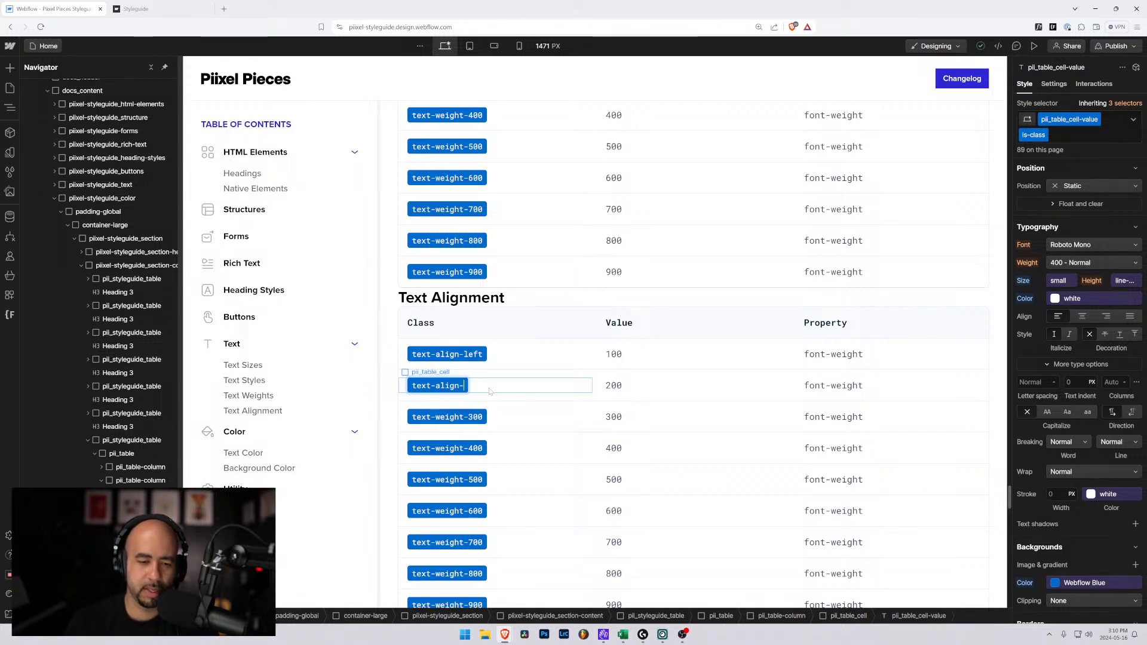
pyautogui.write('right')
# Change the class name in the third row of the Text Alignment table to text-align-center
pyautogui.click(457, 418)
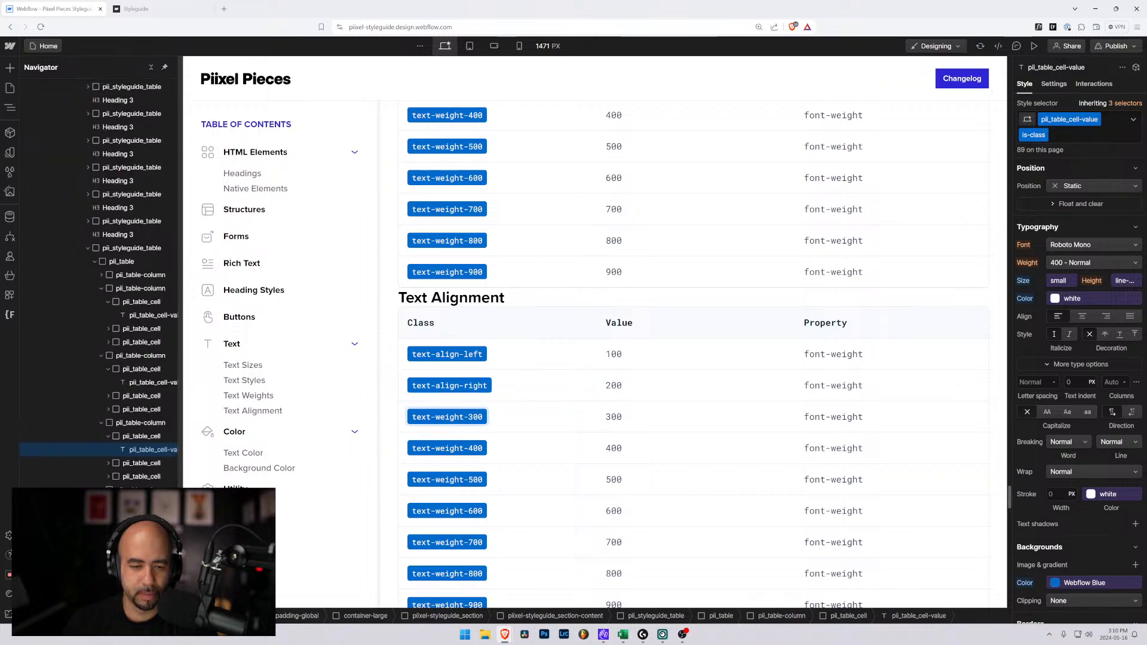
pyautogui.moveTo(435, 417); pyautogui.dragTo(493, 423)
pyautogui.write('a')
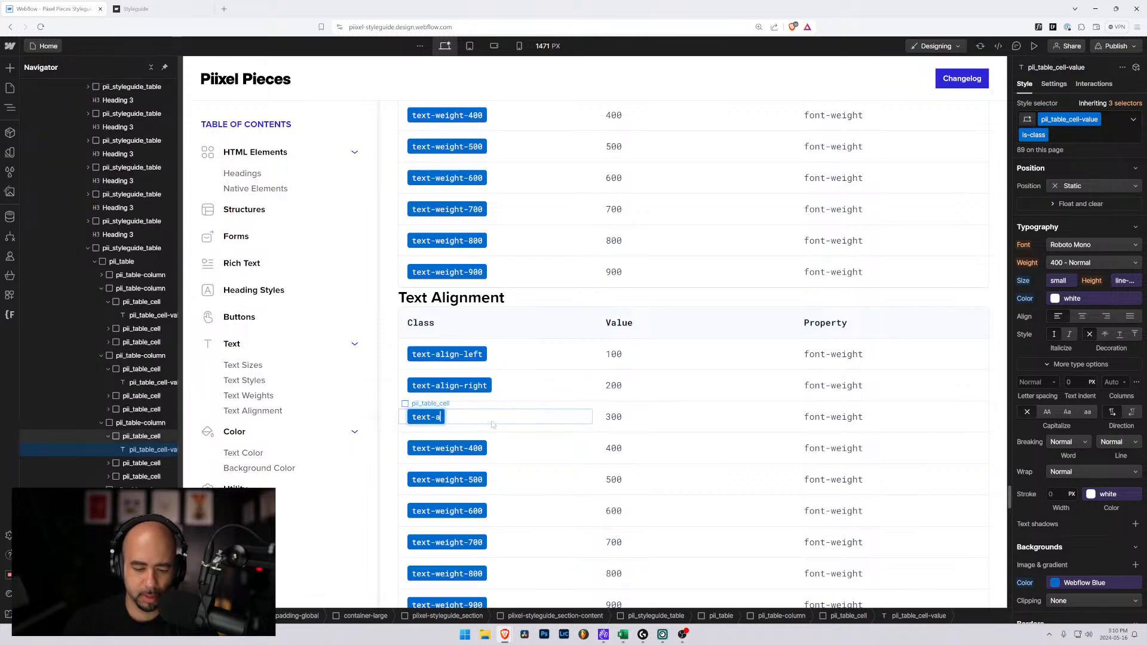
pyautogui.write('li')
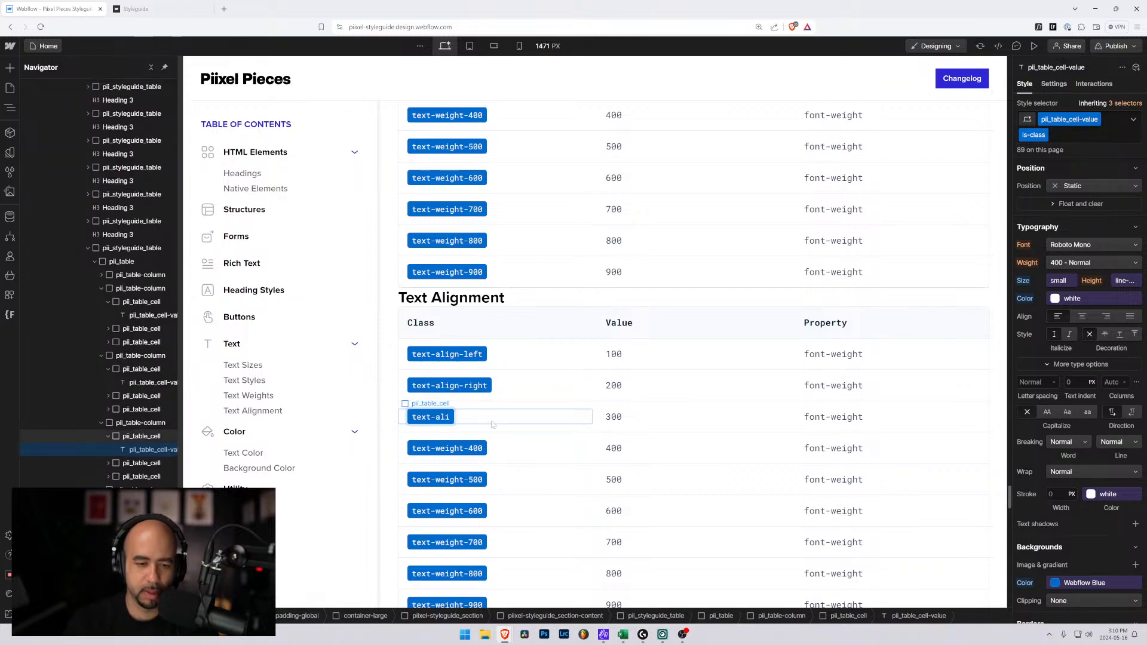
pyautogui.write('gn-c')
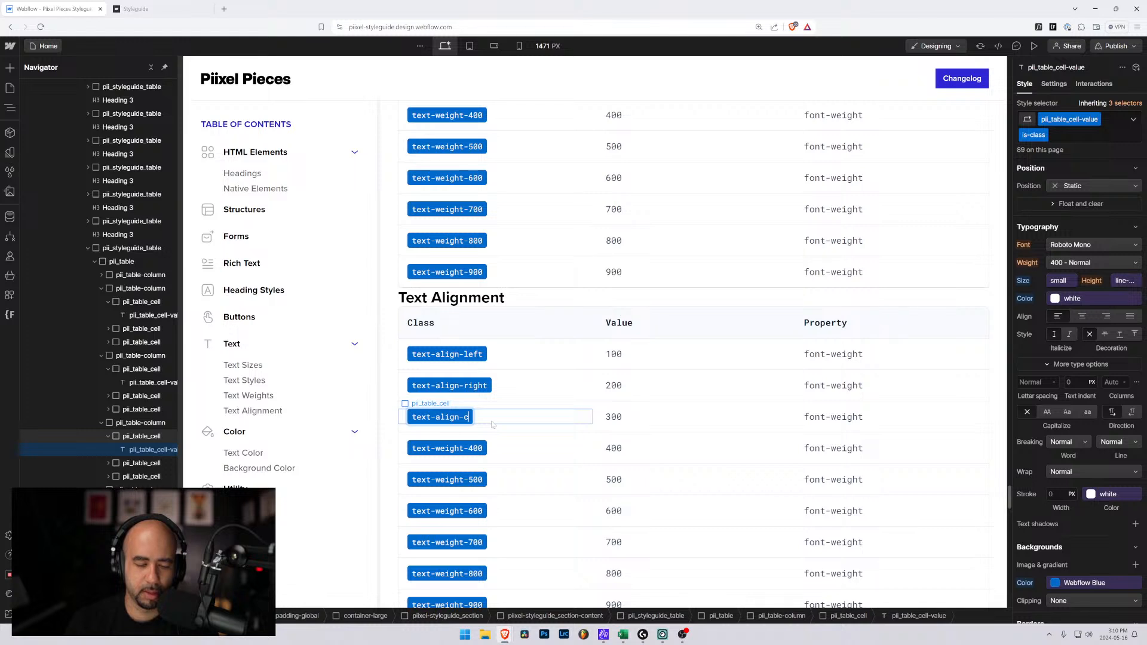
pyautogui.write('enter')
pyautogui.press('Escape')
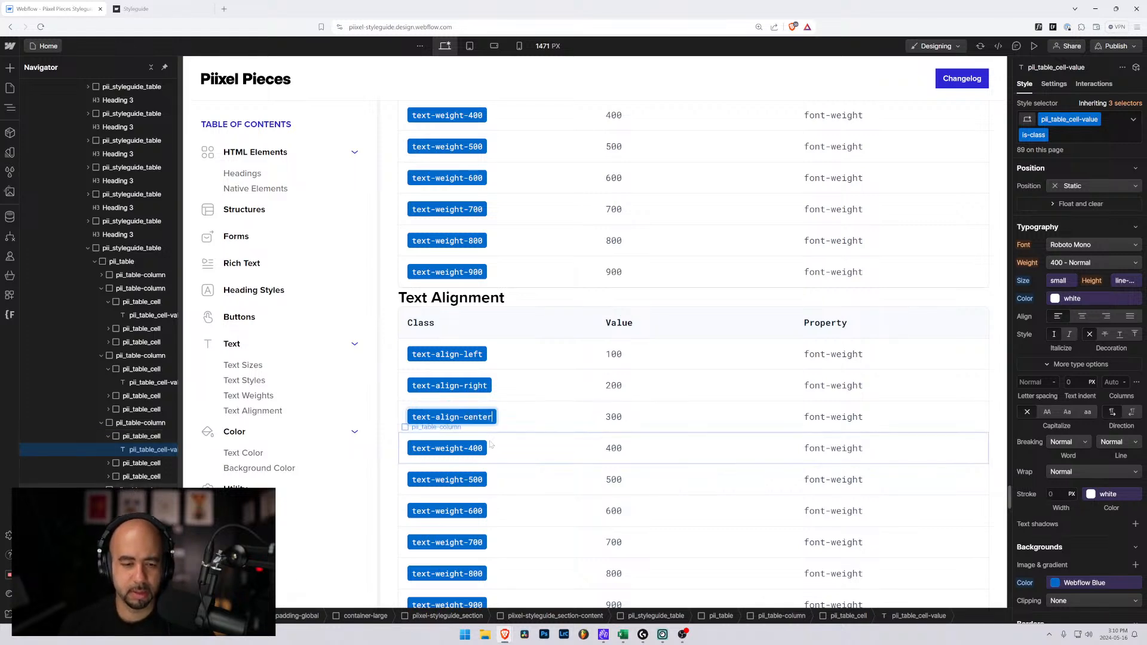
# Change the fourth row's class name to text-align-middle, checking the alignment classes on the published style guide while editing
pyautogui.doubleClick(467, 448)
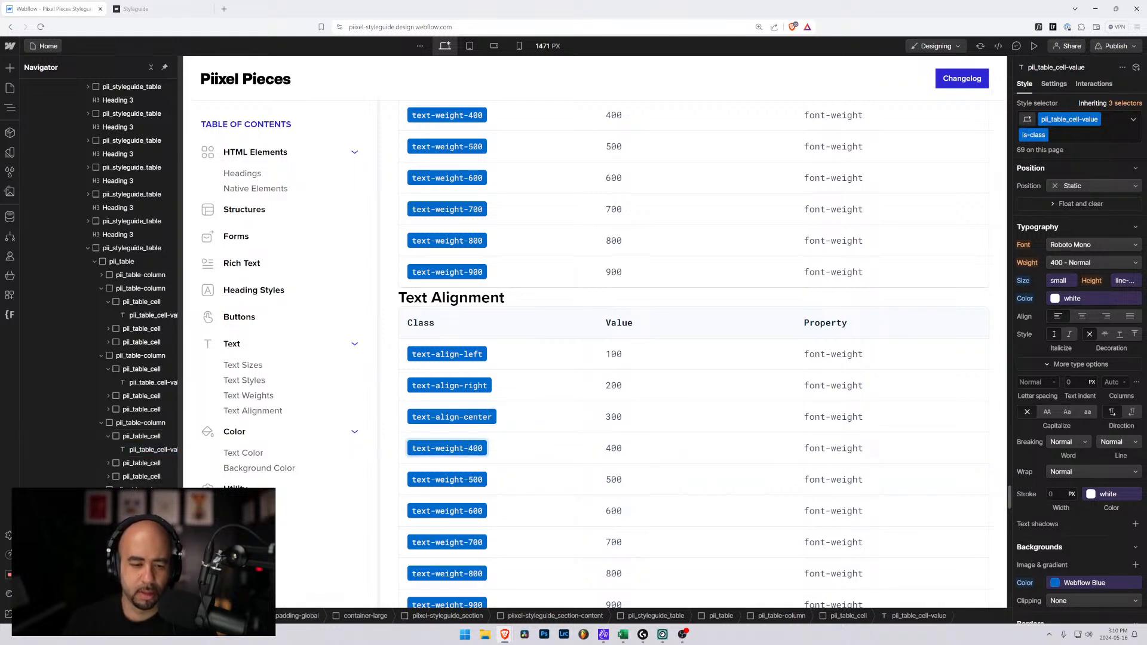
pyautogui.hotkey('ctrl', 'a')
pyautogui.write('text-a')
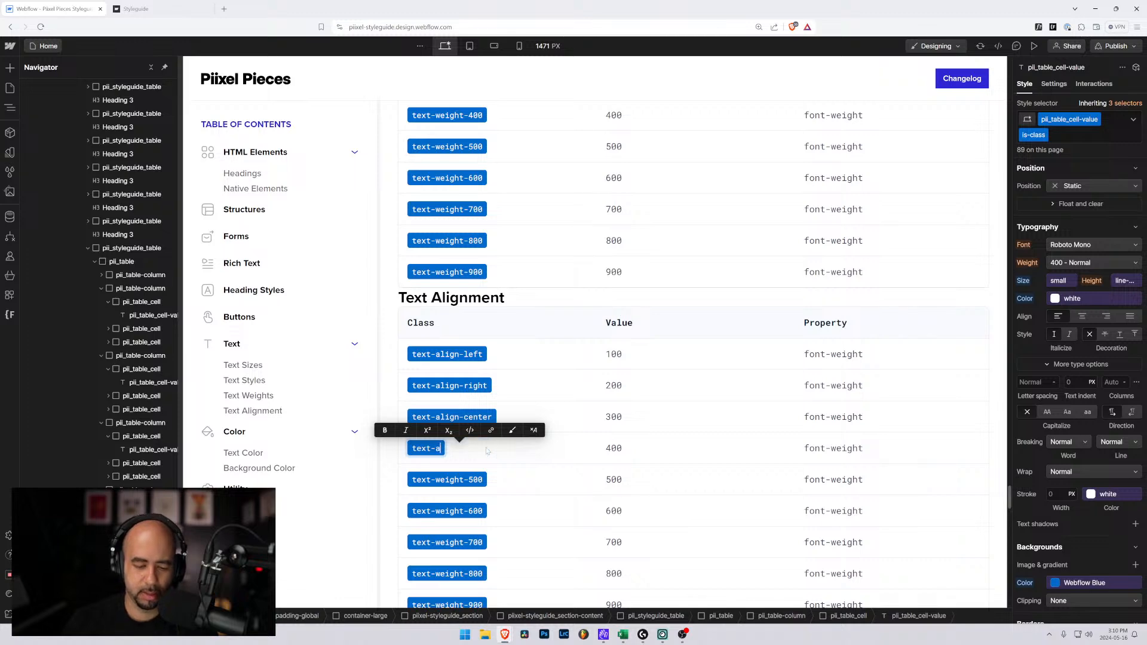
pyautogui.write('li')
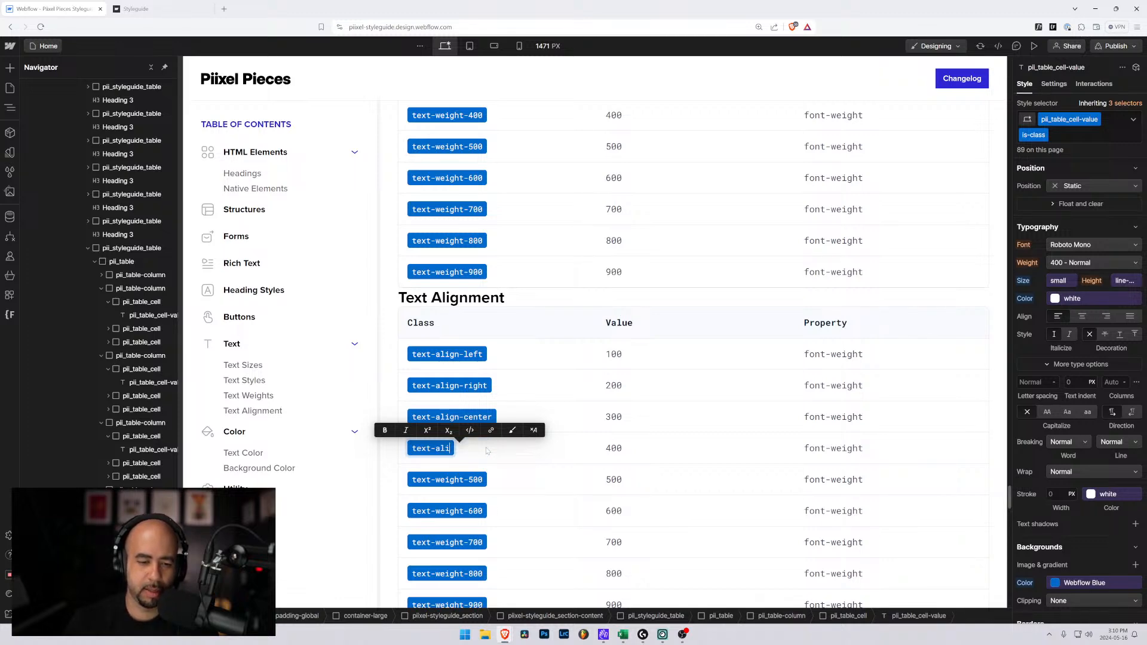
pyautogui.click(173, 7)
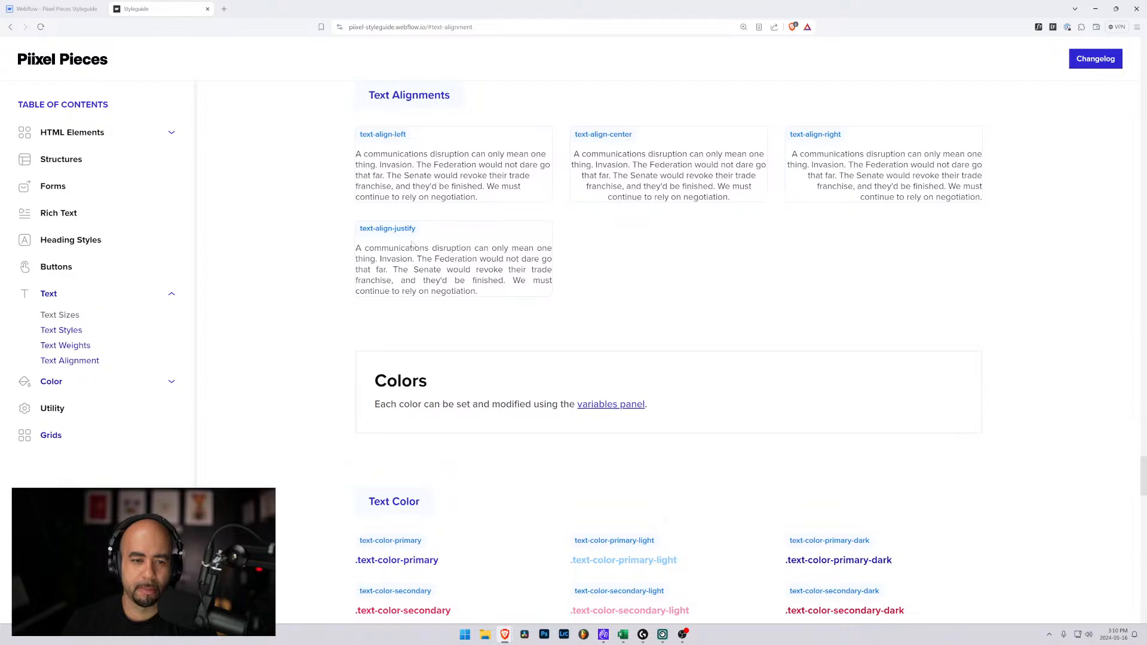
pyautogui.click(90, 9)
pyautogui.write('gn-middle')
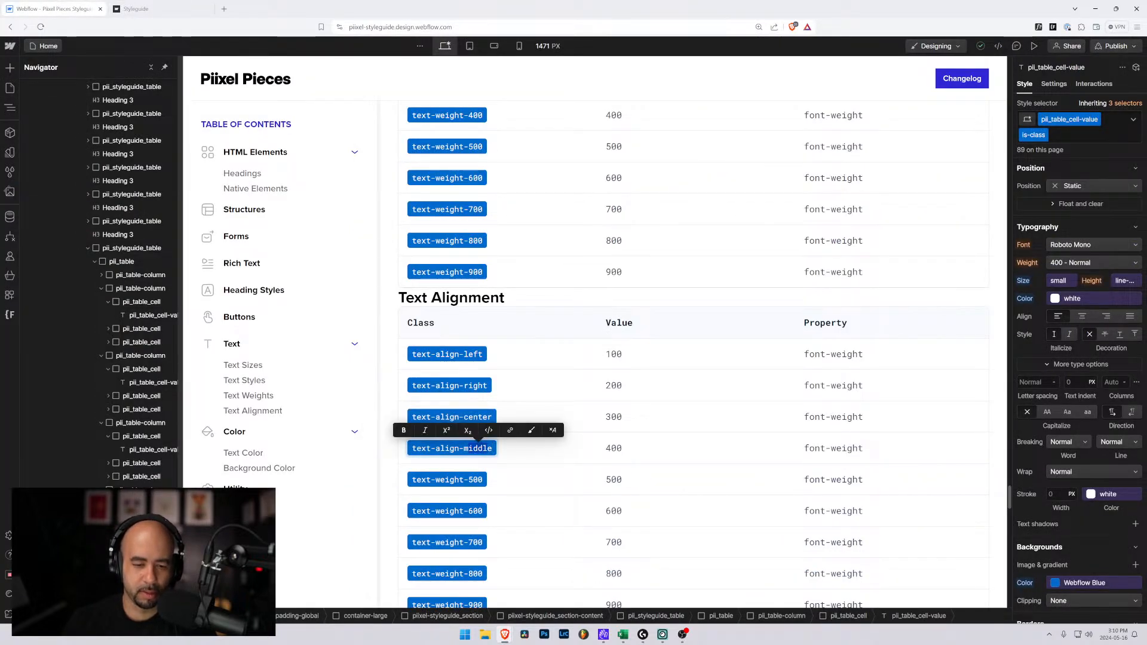
# Correct the fourth row's class name in the Text Alignment table to text-align-justify
pyautogui.press('BackSpace')
pyautogui.press('BackSpace')
pyautogui.press('BackSpace')
pyautogui.press('BackSpace')
pyautogui.press('BackSpace')
pyautogui.press('BackSpace')
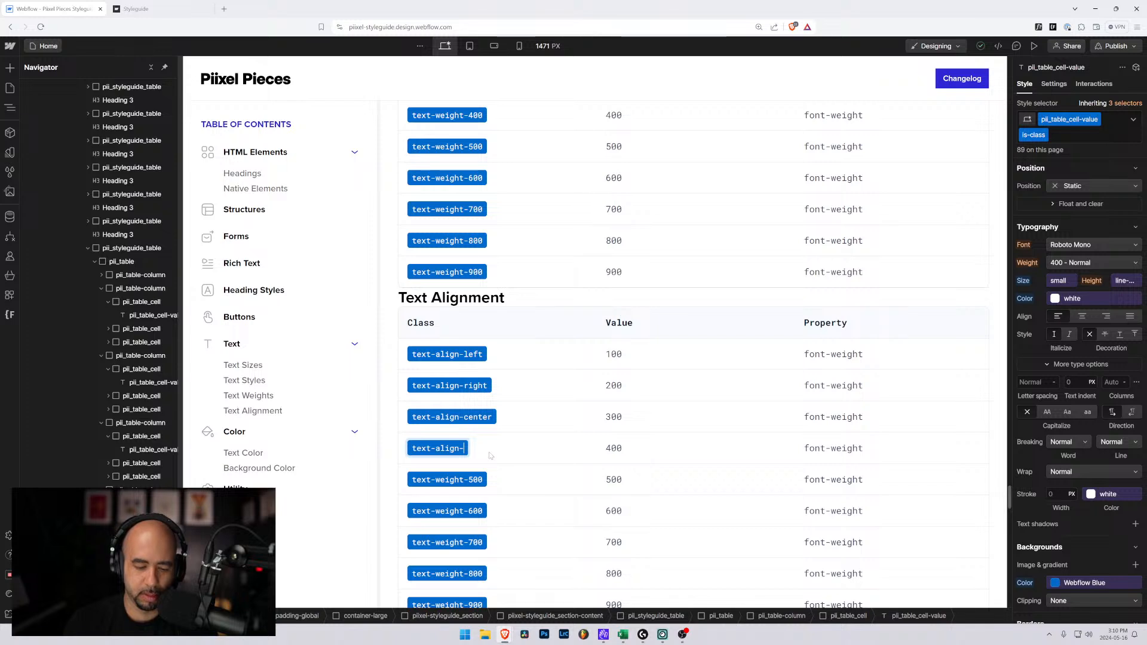
pyautogui.write('just')
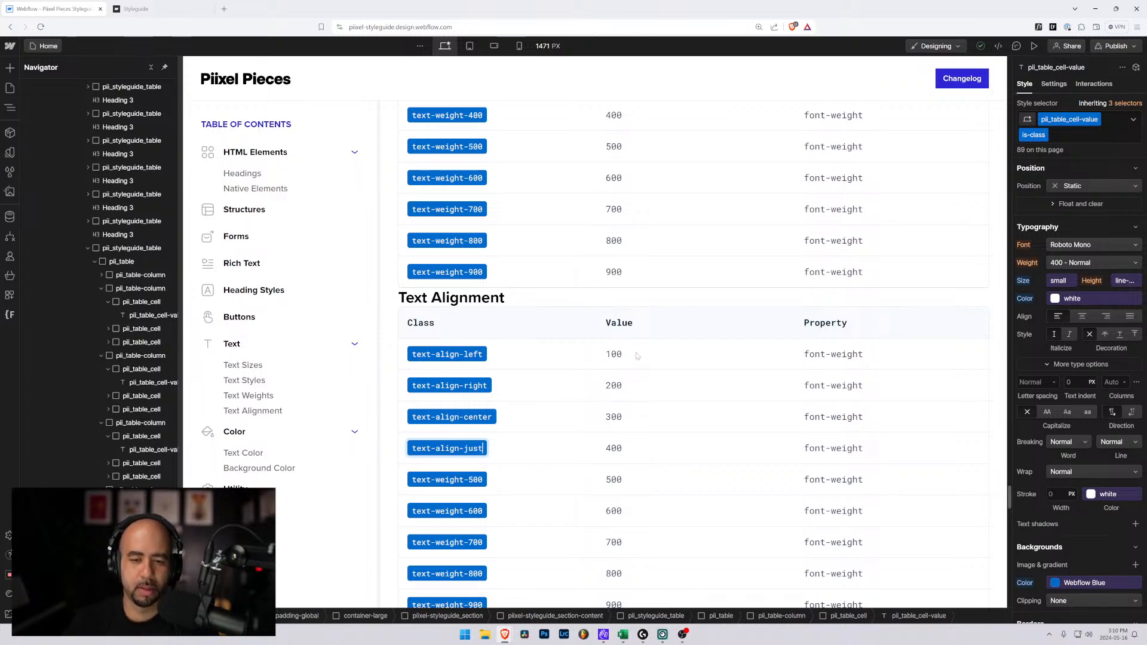
pyautogui.write('ify')
# Set the property of the text-align-left row to text-align
pyautogui.click(613, 355)
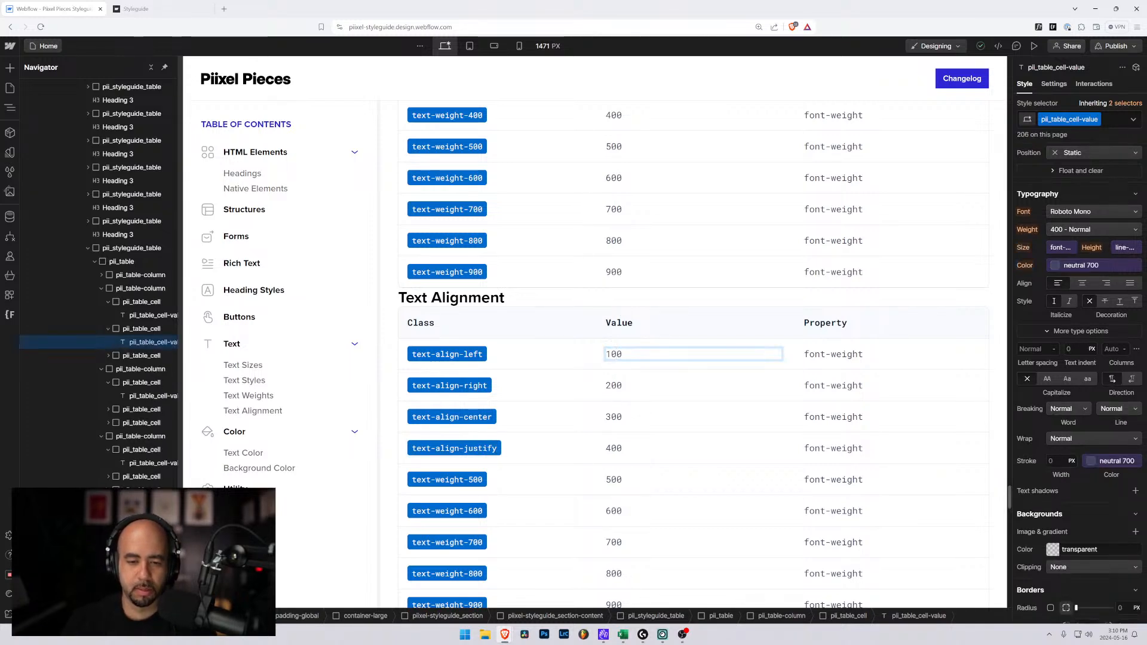
pyautogui.doubleClick(612, 355)
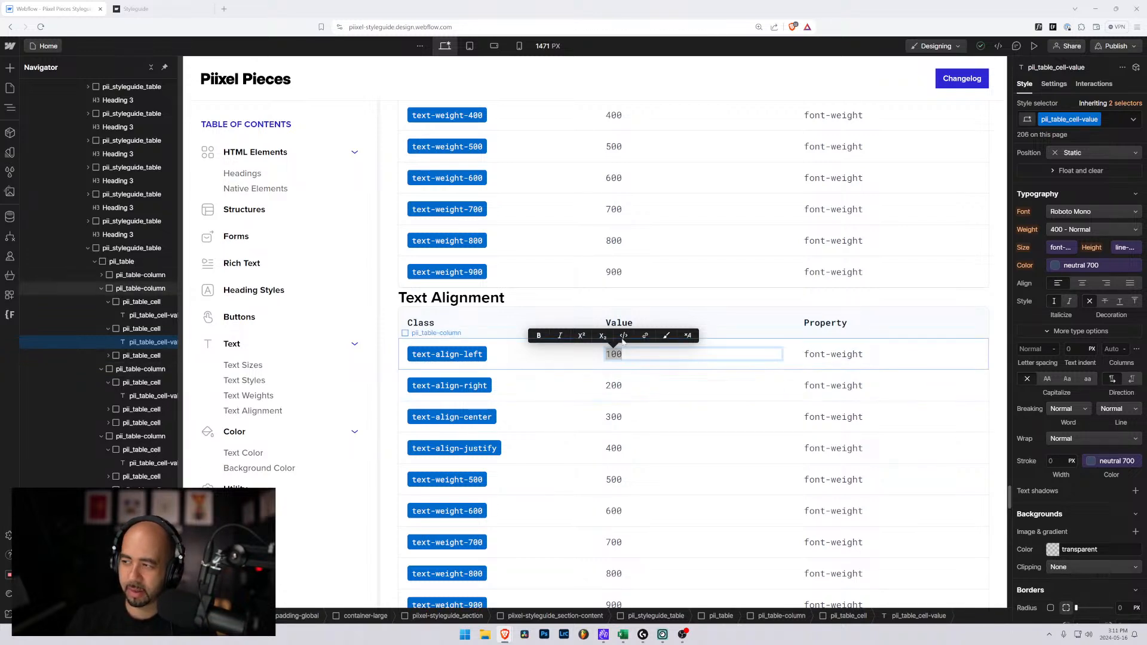
pyautogui.doubleClick(829, 353)
pyautogui.hotkey('ctrl', 'a')
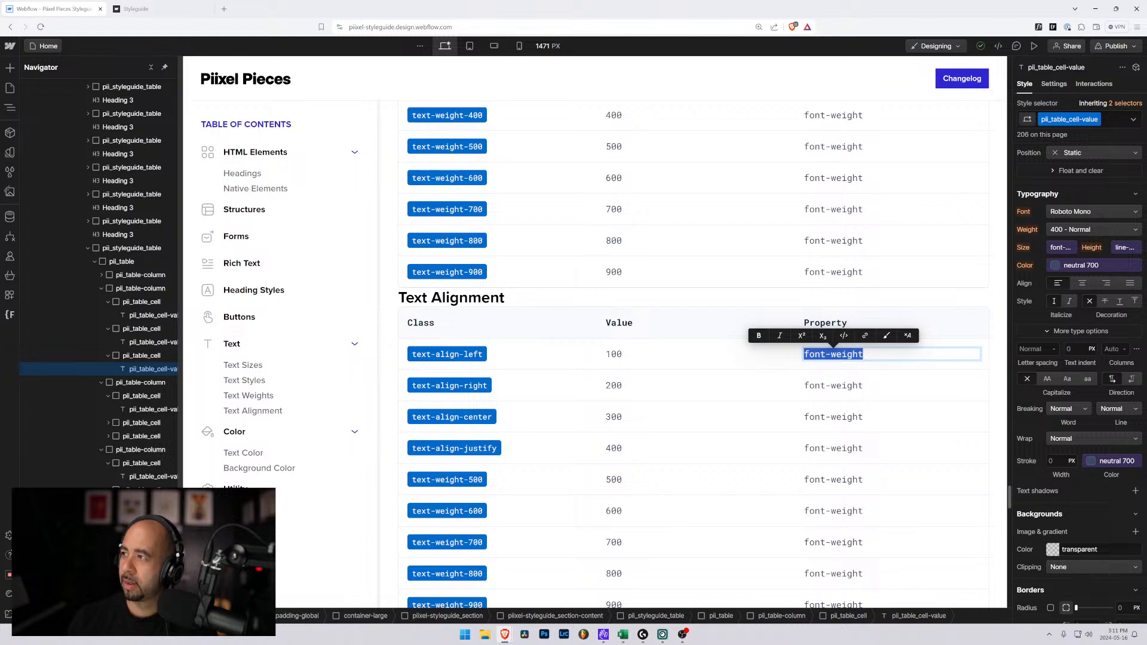
pyautogui.write('text-align')
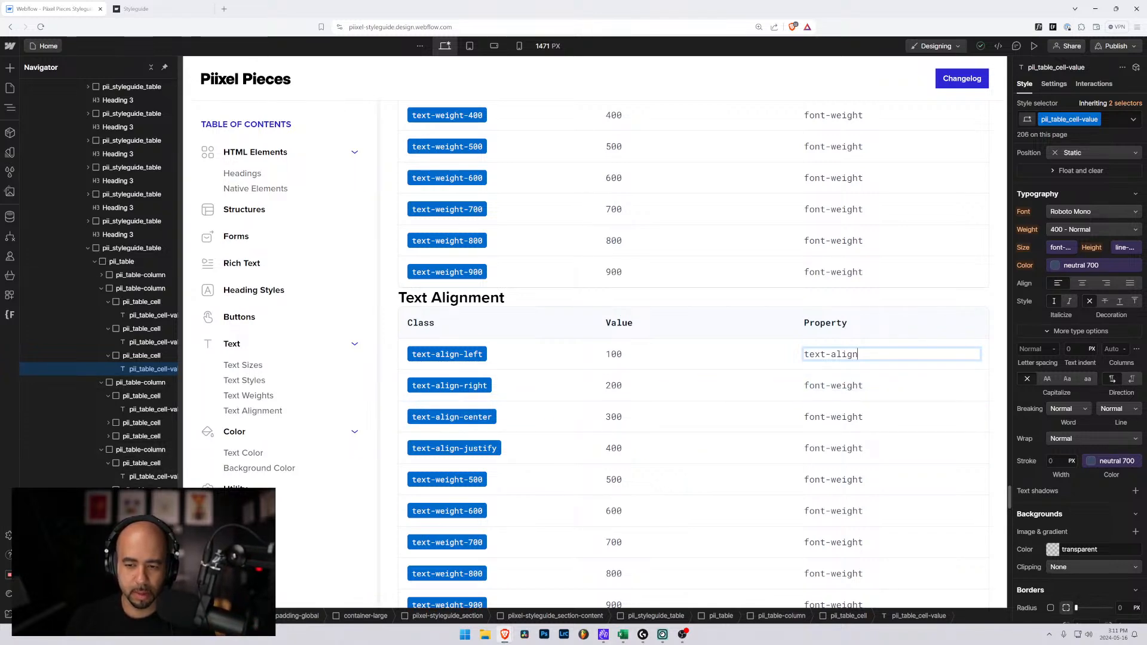
# Copy the text-align property from the first row into the property cells of the right, center and justify rows
pyautogui.doubleClick(828, 354)
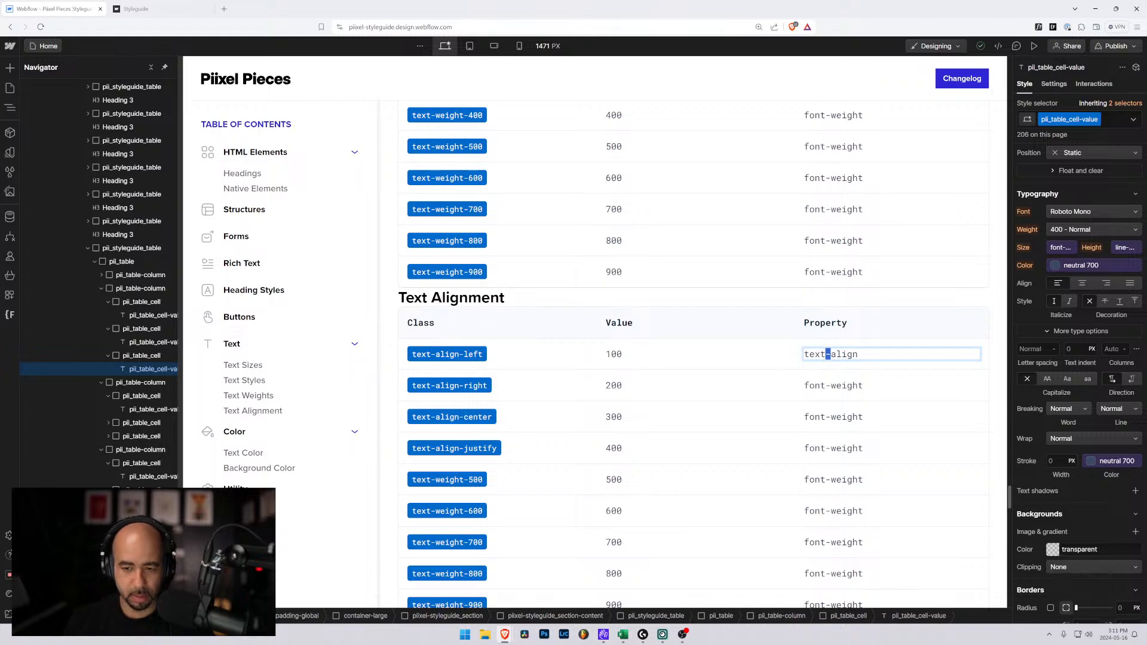
pyautogui.hotkey('ctrl', 'a')
pyautogui.click(831, 353)
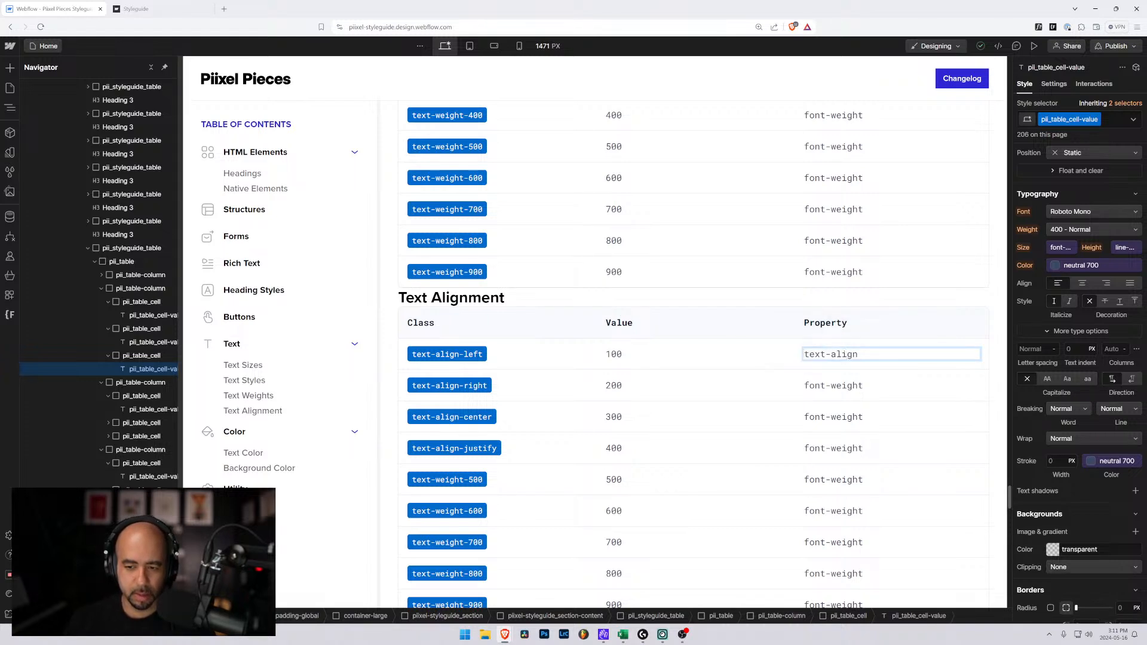
pyautogui.hotkey('ctrl', 'a')
pyautogui.hotkey('ctrl', 'c')
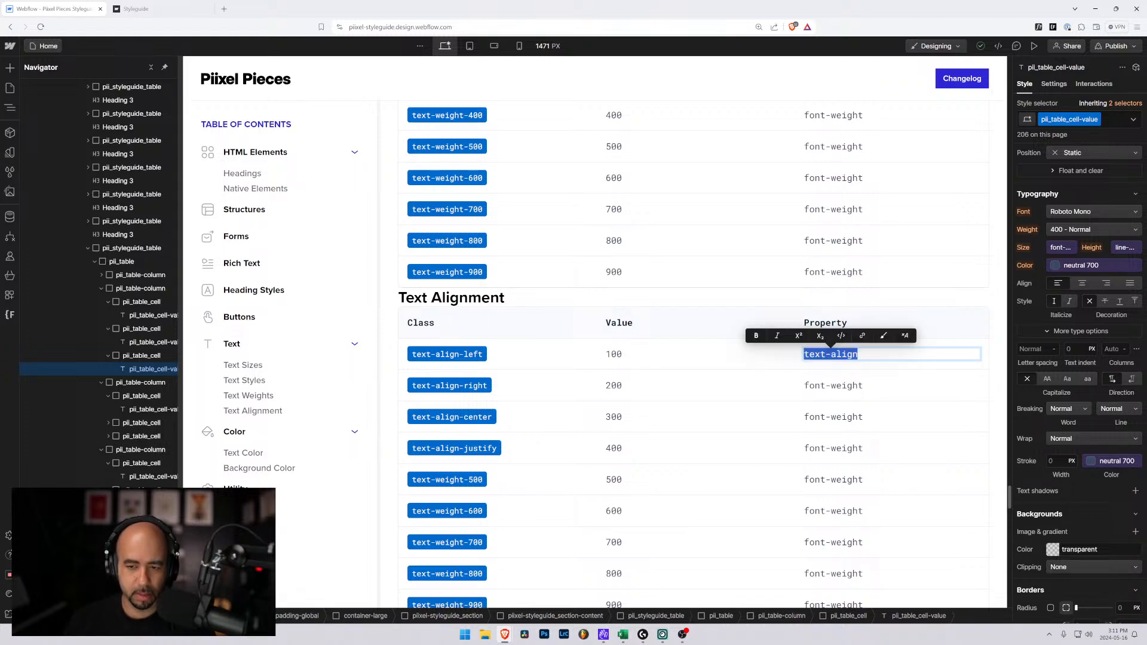
pyautogui.doubleClick(830, 385)
pyautogui.hotkey('ctrl', 'a')
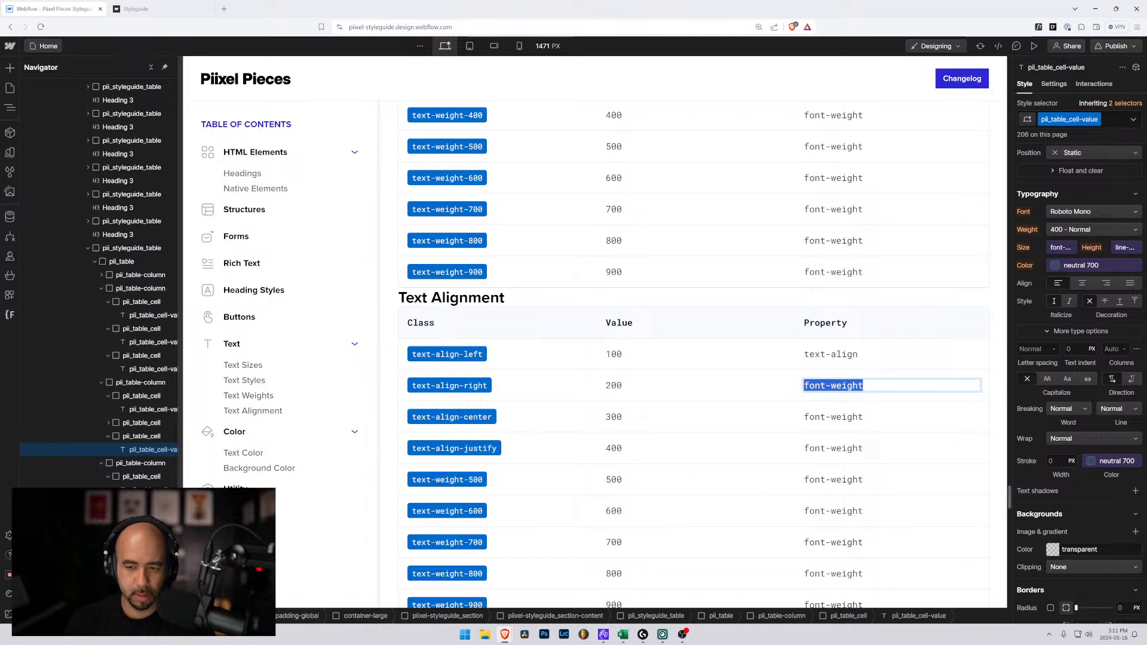
pyautogui.hotkey('ctrl', 'v')
pyautogui.doubleClick(827, 416)
pyautogui.hotkey('ctrl', 'a')
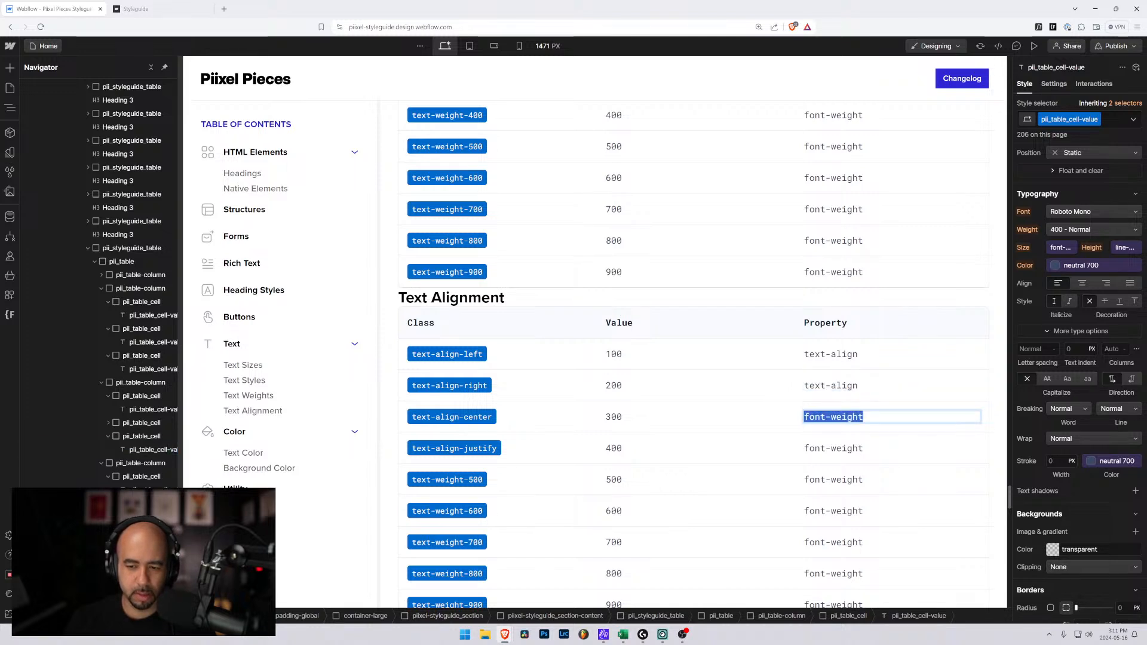
pyautogui.hotkey('ctrl', 'v')
pyautogui.doubleClick(831, 448)
pyautogui.hotkey('ctrl', 'a')
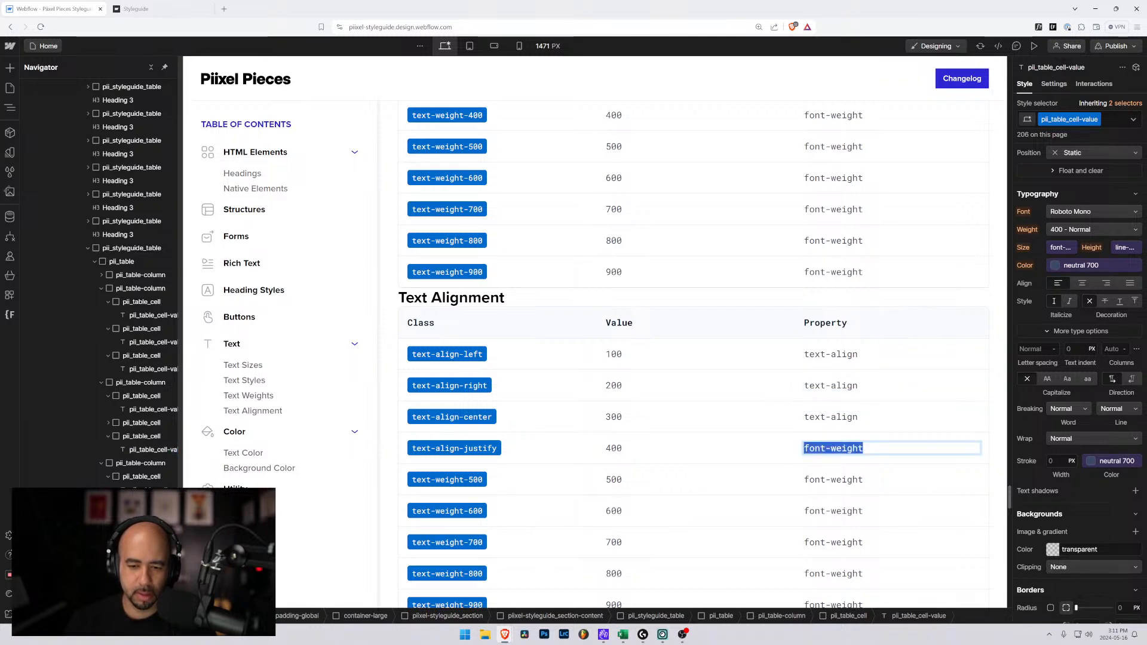
pyautogui.hotkey('ctrl', 'v')
# Set the values of the text-align-left and text-align-right rows to left and right
pyautogui.doubleClick(606, 355)
pyautogui.hotkey('ctrl', 'a')
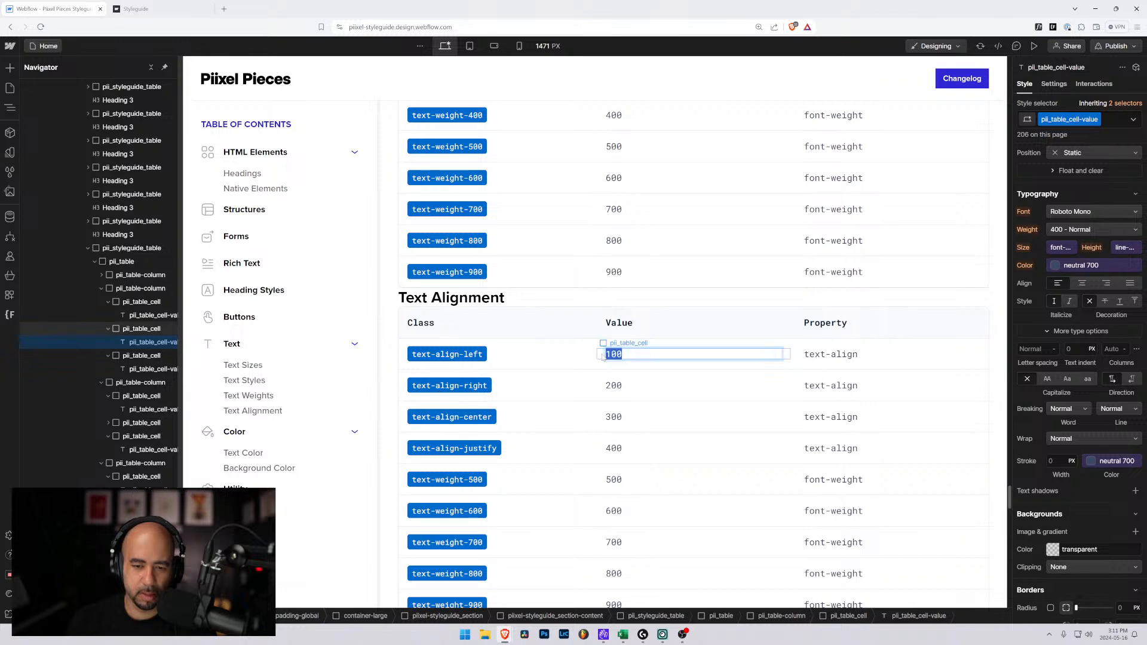
pyautogui.write('left')
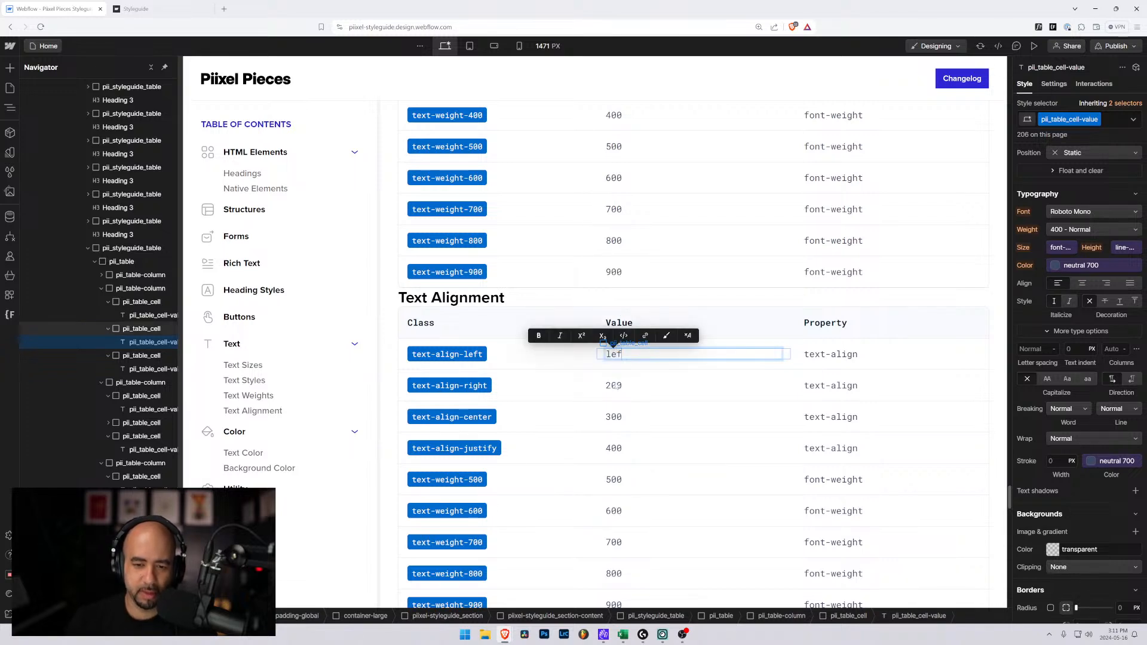
pyautogui.doubleClick(606, 387)
pyautogui.hotkey('ctrl', 'a')
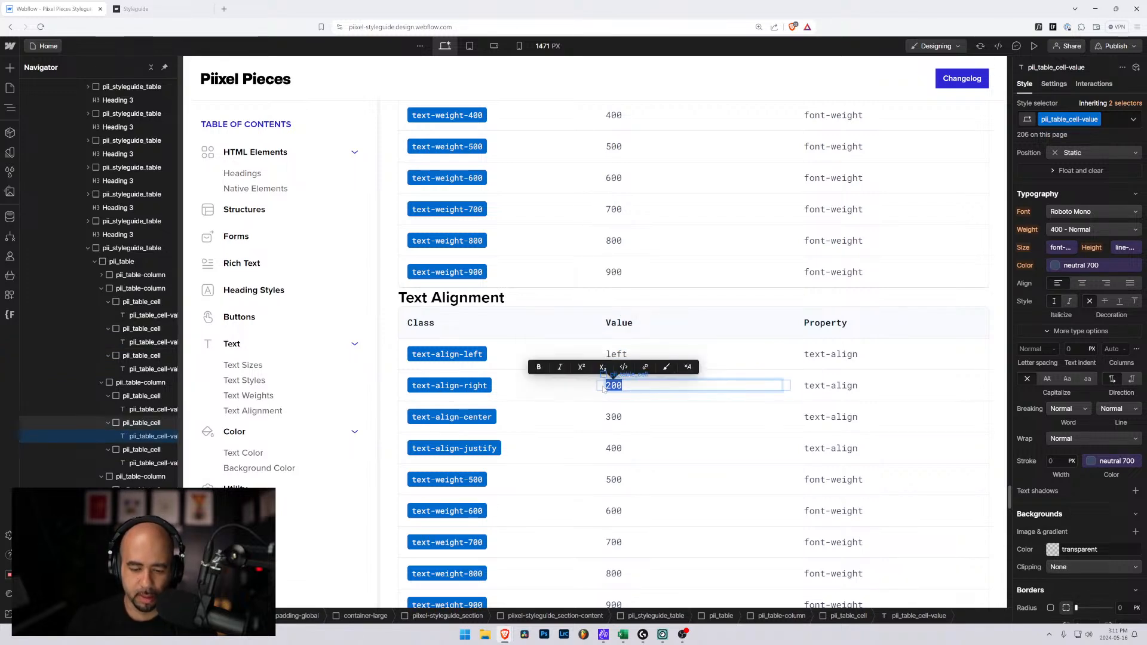
pyautogui.write('right')
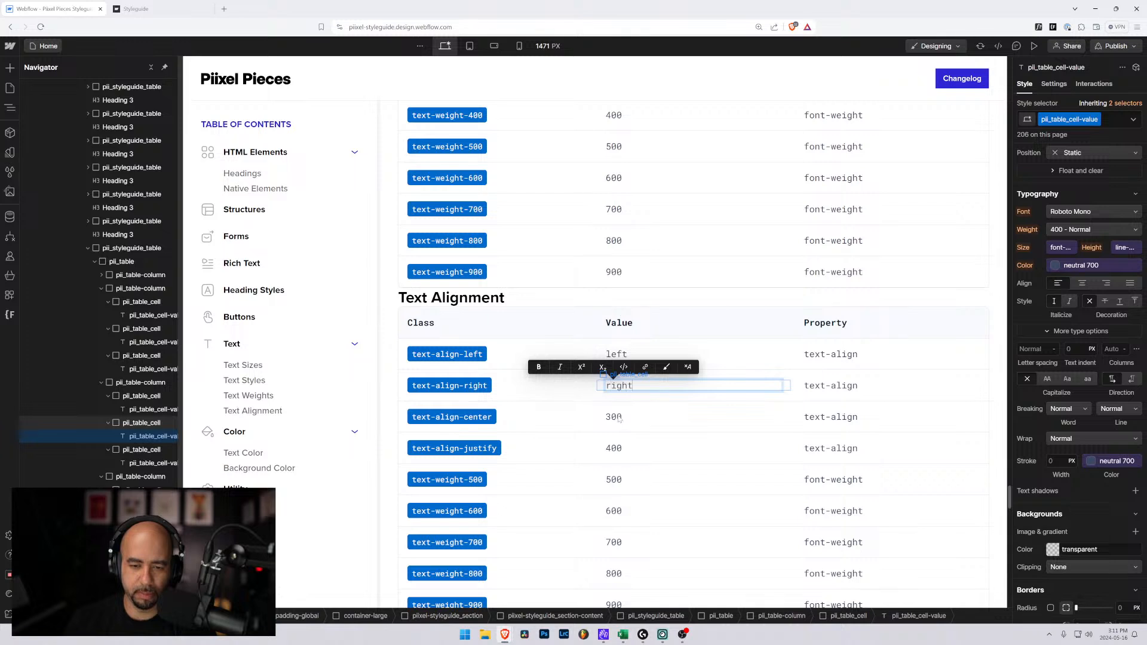
# Set the values of the text-align-center and text-align-justify rows to center and justify
pyautogui.doubleClick(615, 417)
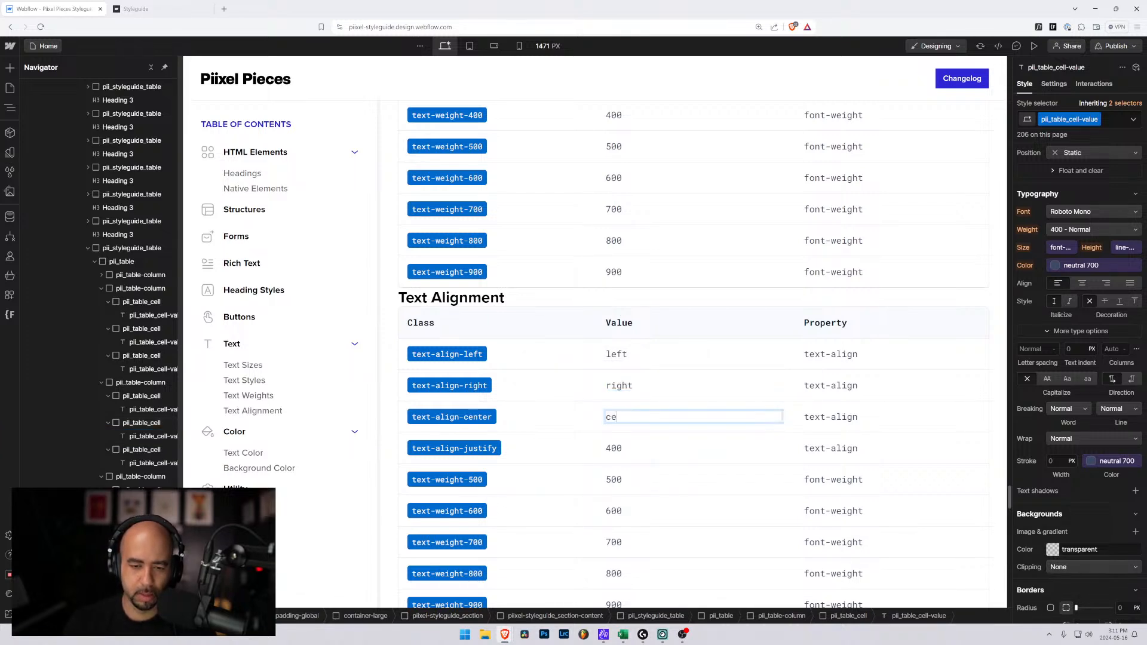
pyautogui.write('center')
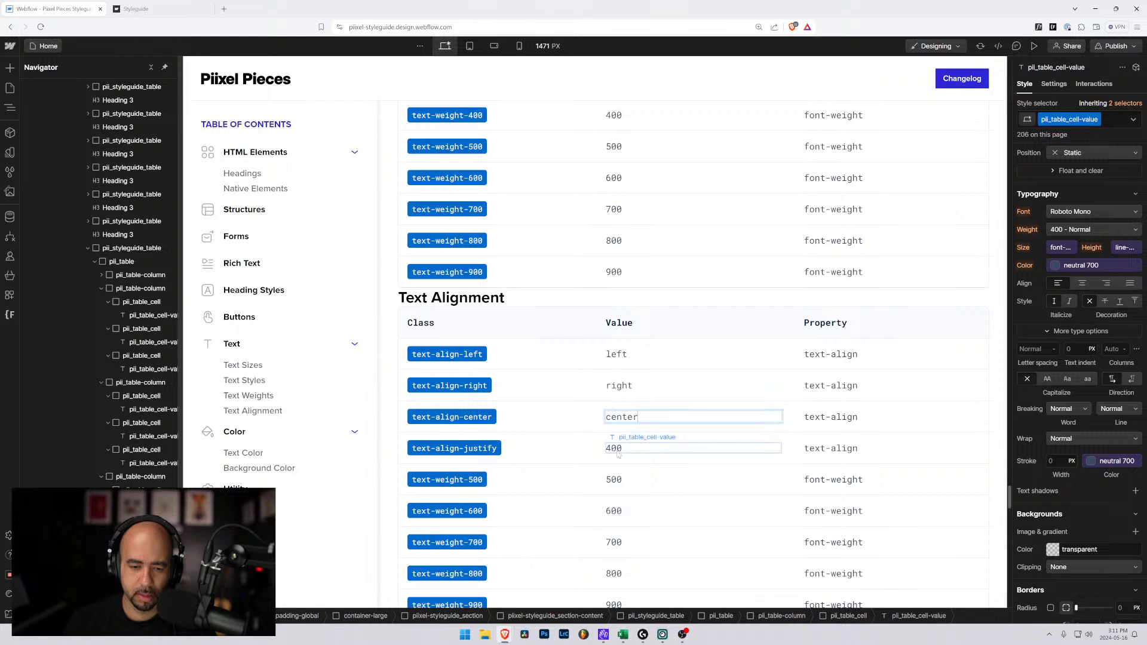
pyautogui.doubleClick(615, 448)
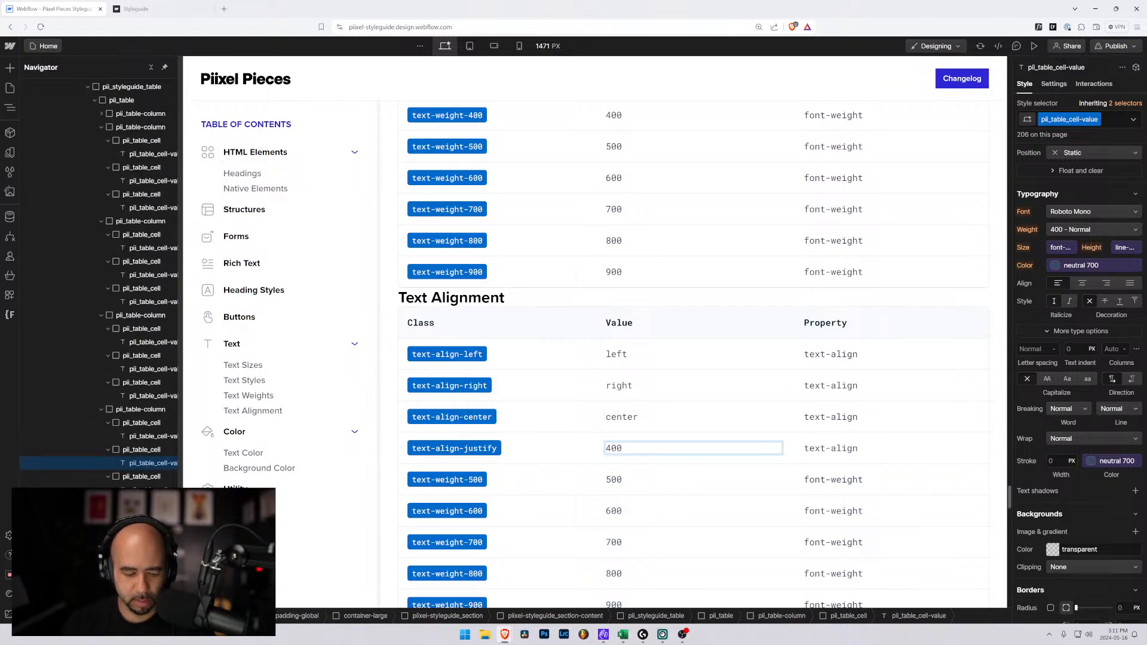
pyautogui.doubleClick(615, 448)
pyautogui.write('j')
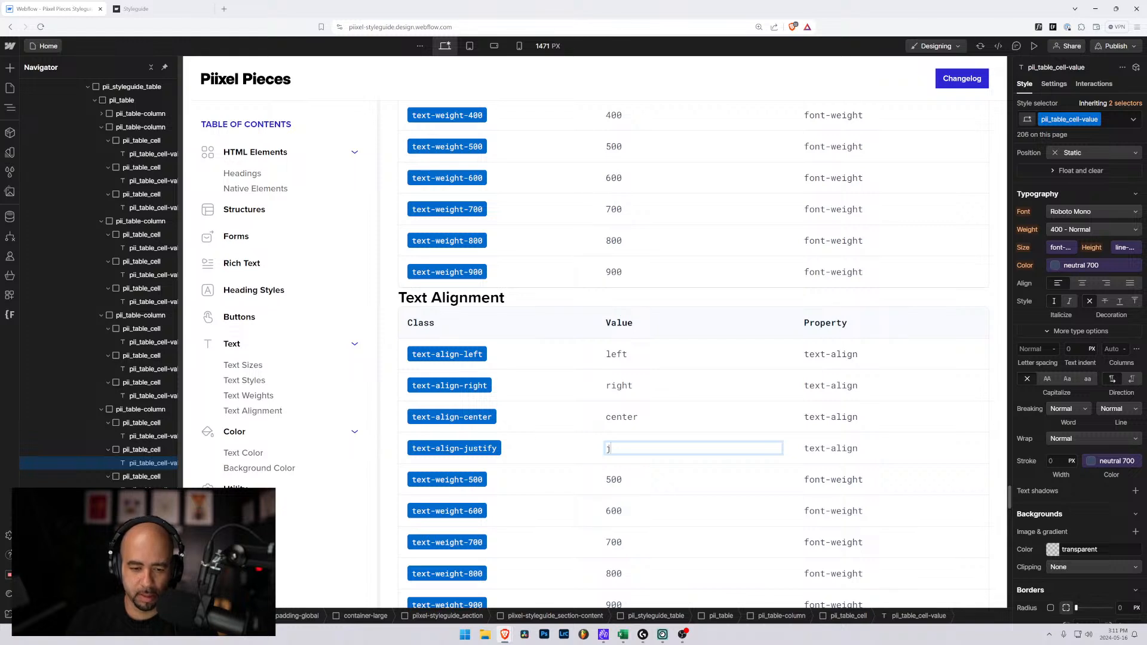
pyautogui.write('ustify')
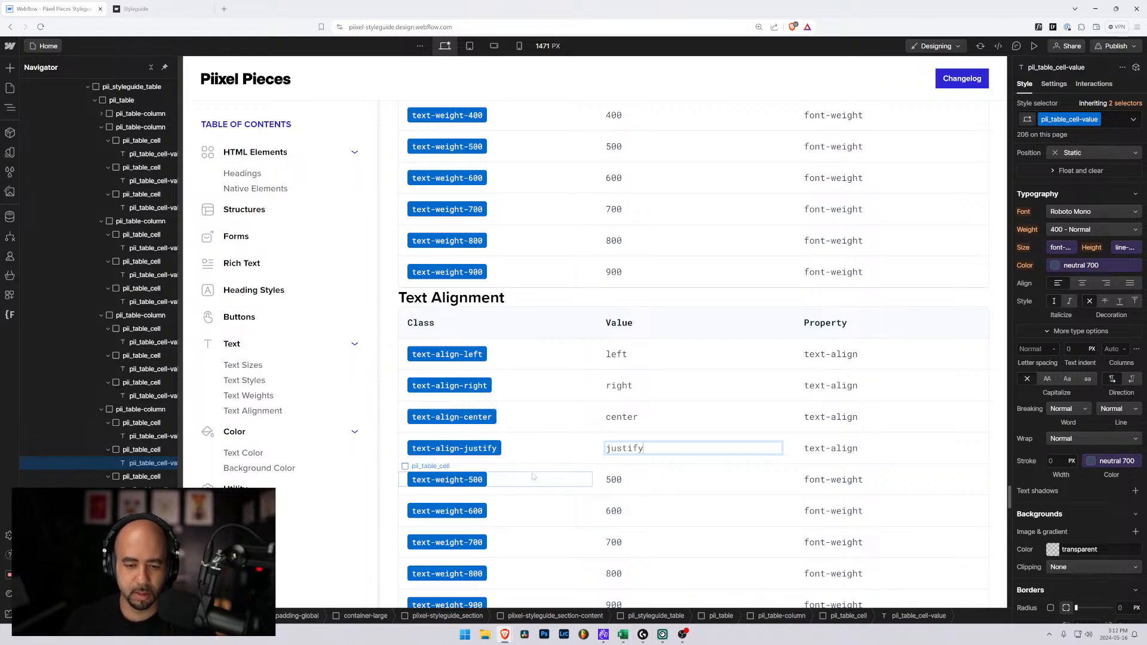
# Delete the five leftover text-weight-500 to text-weight-900 rows below text-align-justify in the Text Alignment table
pyautogui.click(534, 471)
pyautogui.press('Delete')
pyautogui.click(533, 471)
pyautogui.press('Delete')
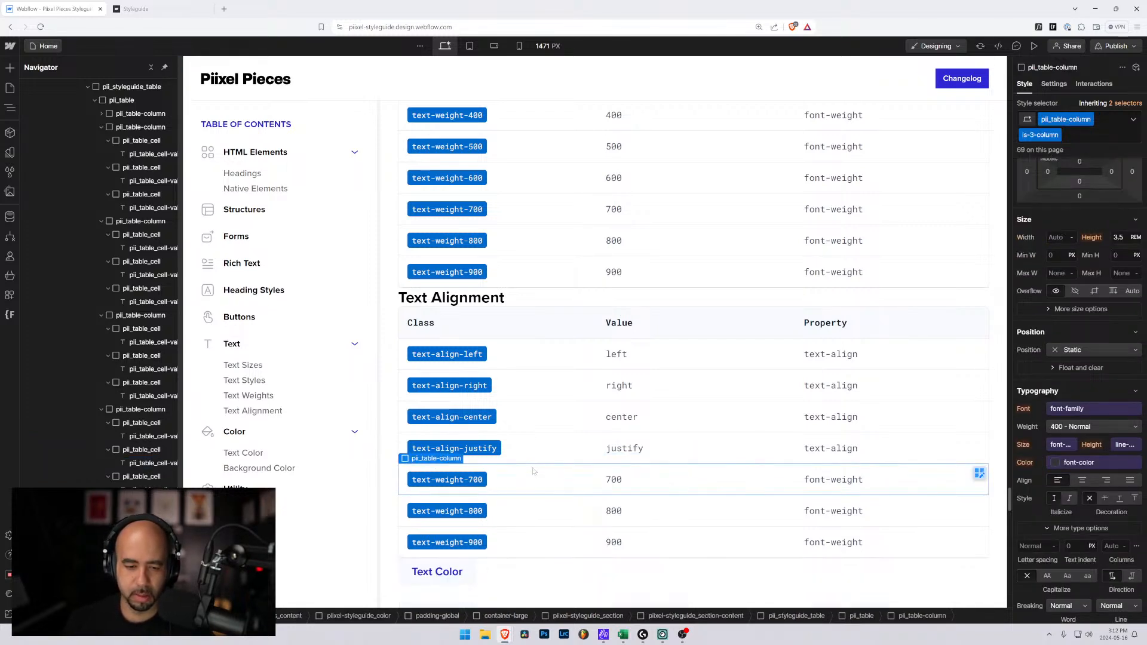
pyautogui.click(533, 471)
pyautogui.press('Delete')
pyautogui.click(533, 471)
pyautogui.press('Delete')
pyautogui.click(534, 472)
pyautogui.press('Delete')
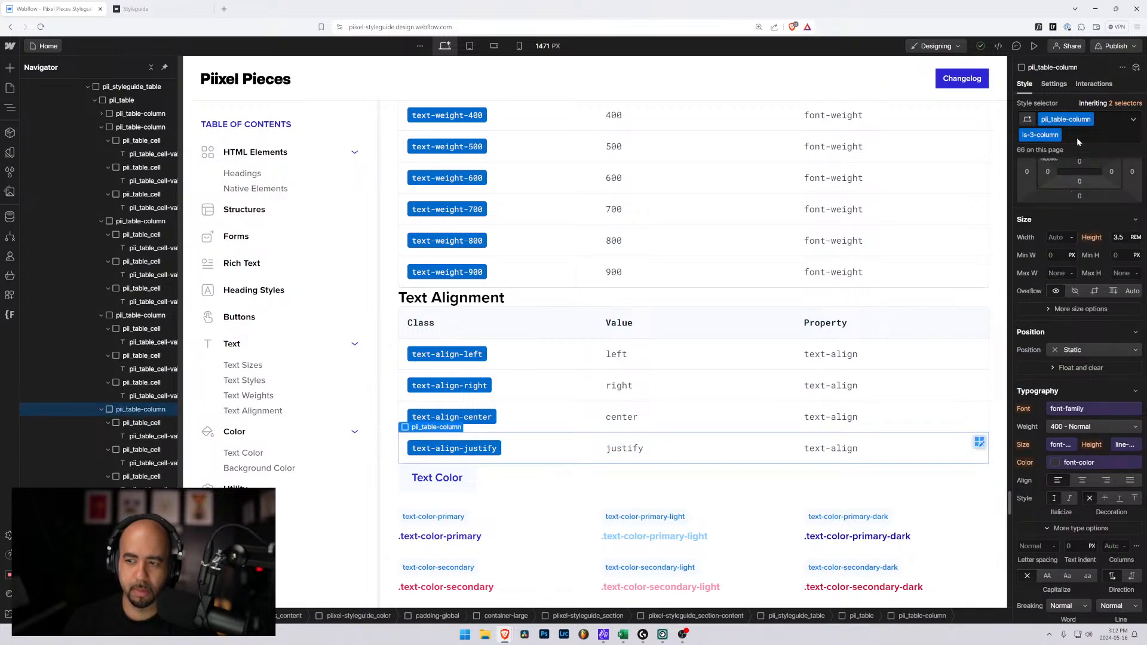
# Add the is-footer combo class to the text-align-justify row of the Text Alignment table
pyautogui.click(1076, 138)
pyautogui.press('Down')
pyautogui.press('Down')
pyautogui.press('Up')
pyautogui.press('Return')
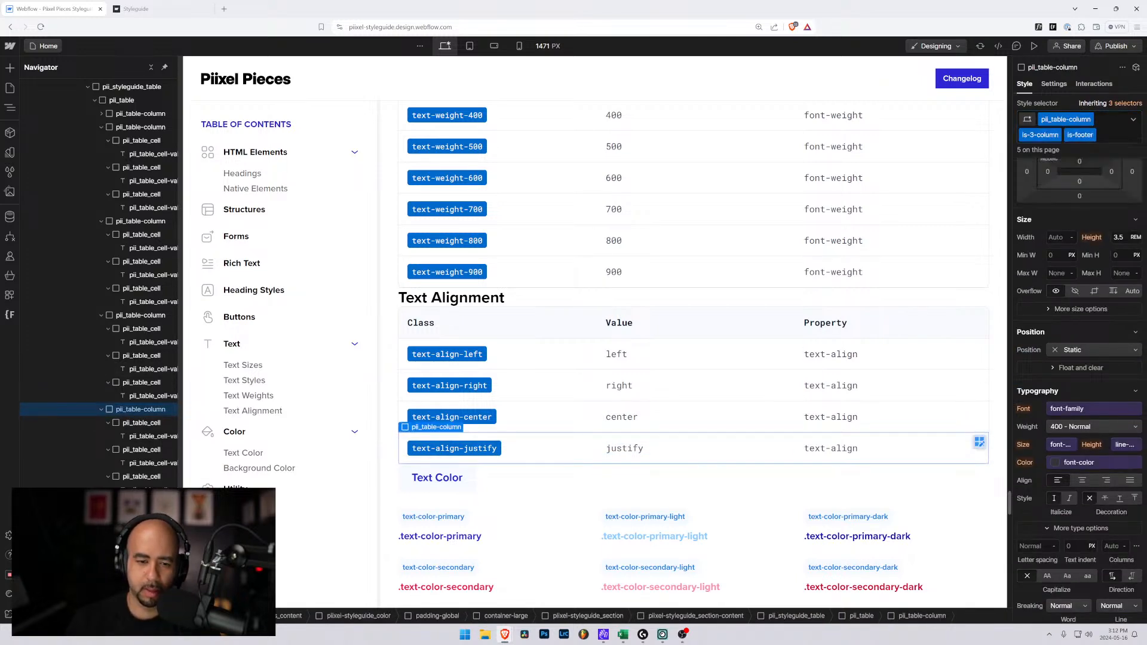
# Add the is-footer combo class to the text-weight-900 row that ends the Text Weight table
pyautogui.click(631, 262)
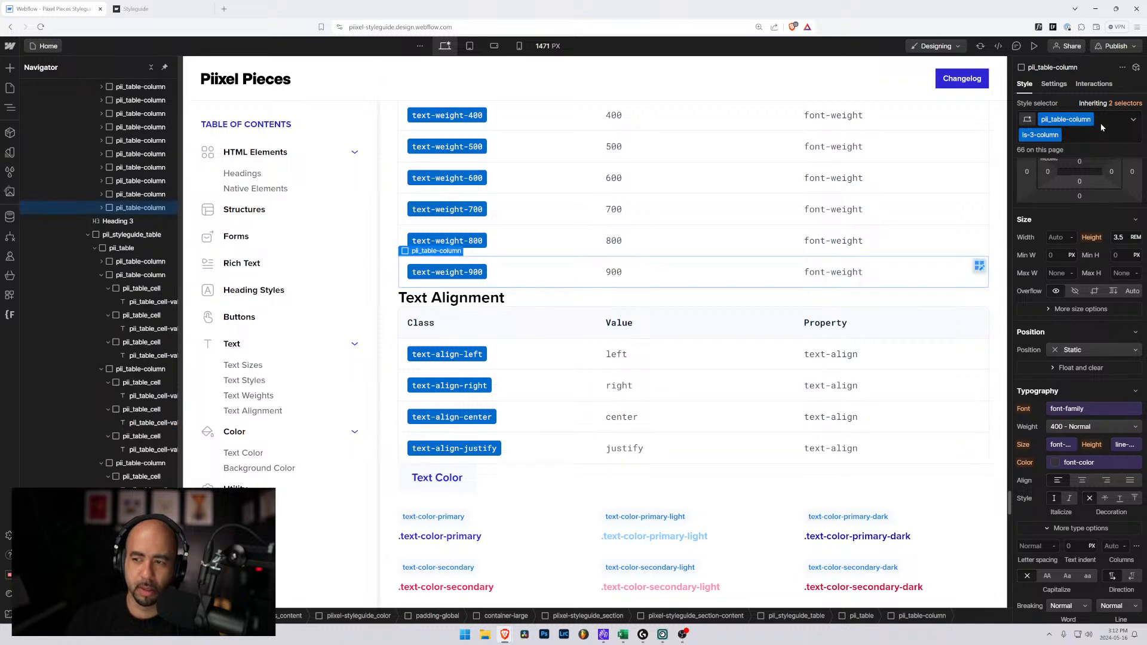
pyautogui.click(1100, 123)
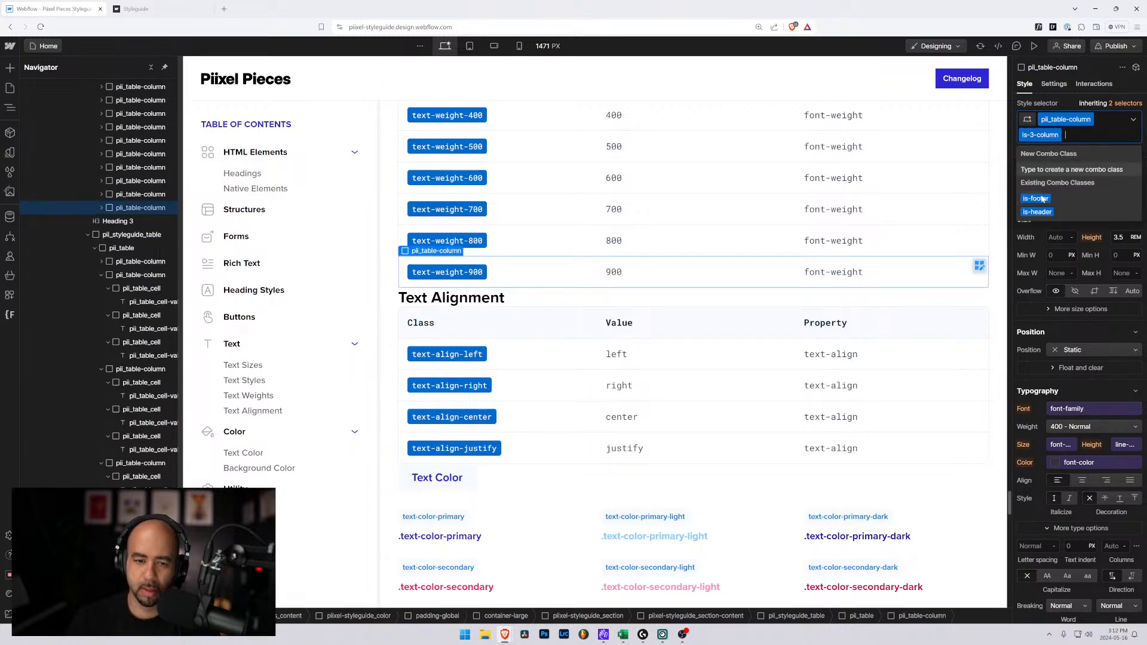
pyautogui.click(1039, 197)
pyautogui.click(387, 261)
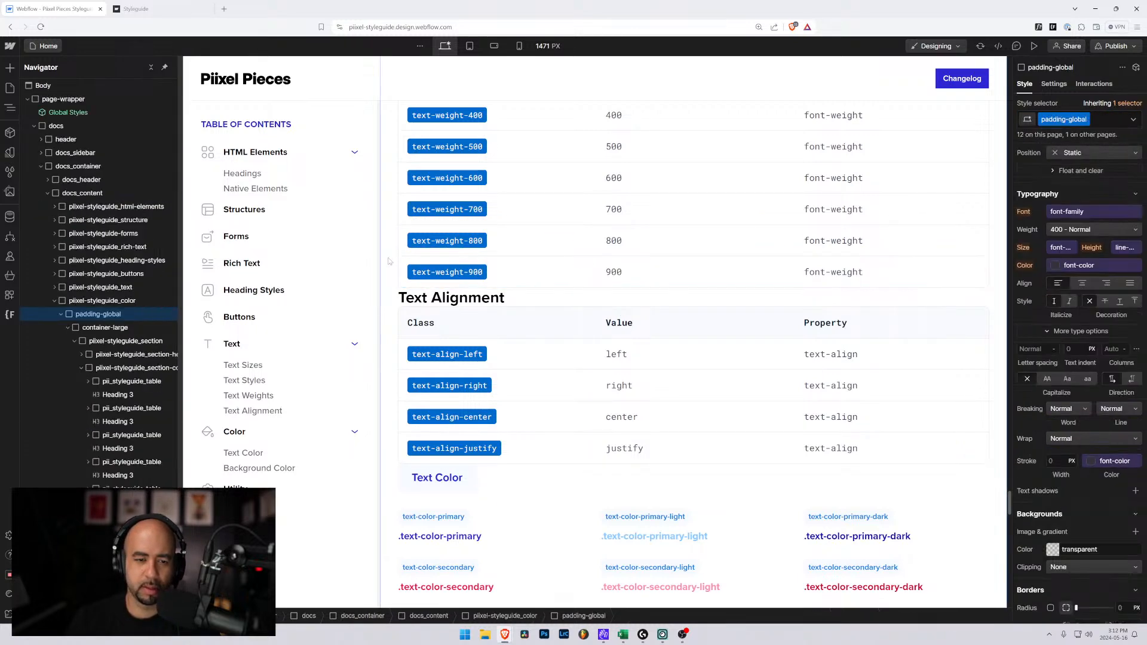
# Review the Text Size, Text Styles, Text Weight and Text Alignment tables and the Text Color samples for consistency
pyautogui.scroll(-1, 395, 272)
pyautogui.scroll(-1, 396, 272)
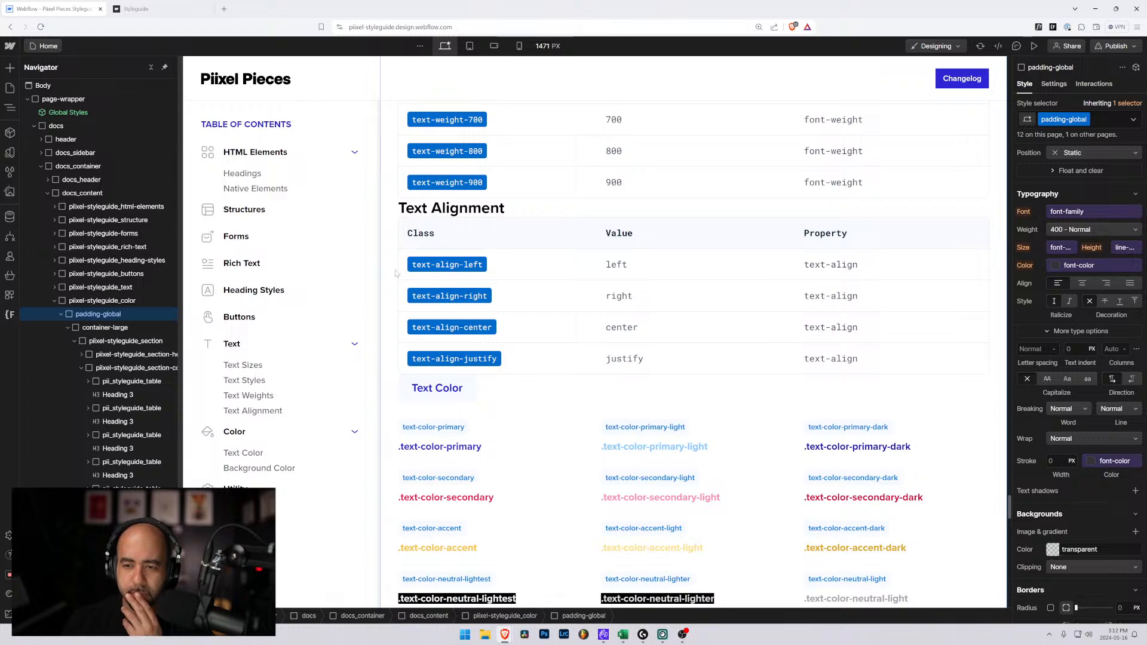
pyautogui.scroll(-4, 396, 272)
pyautogui.scroll(3, 537, 353)
pyautogui.scroll(4, 540, 356)
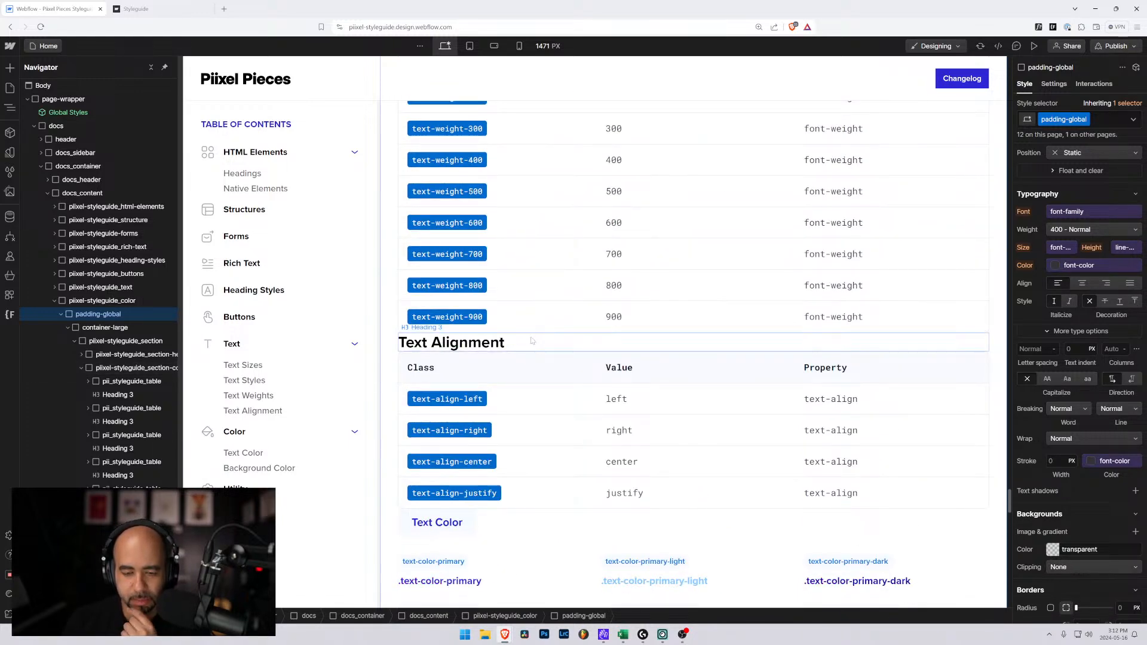
pyautogui.scroll(8, 529, 339)
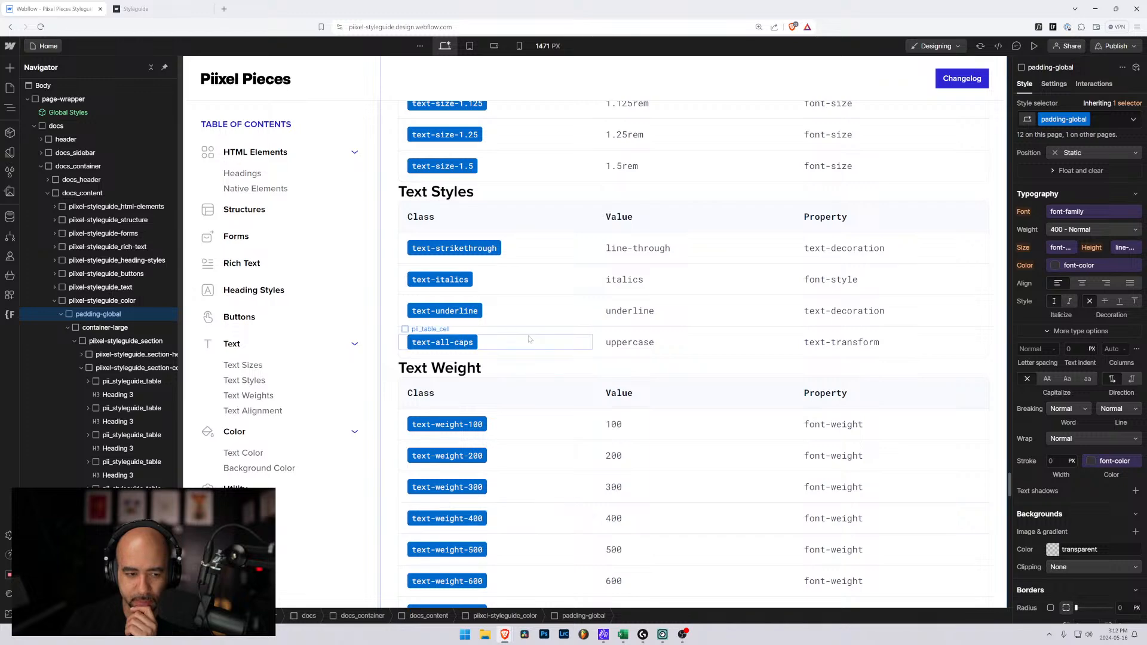
pyautogui.scroll(12, 529, 339)
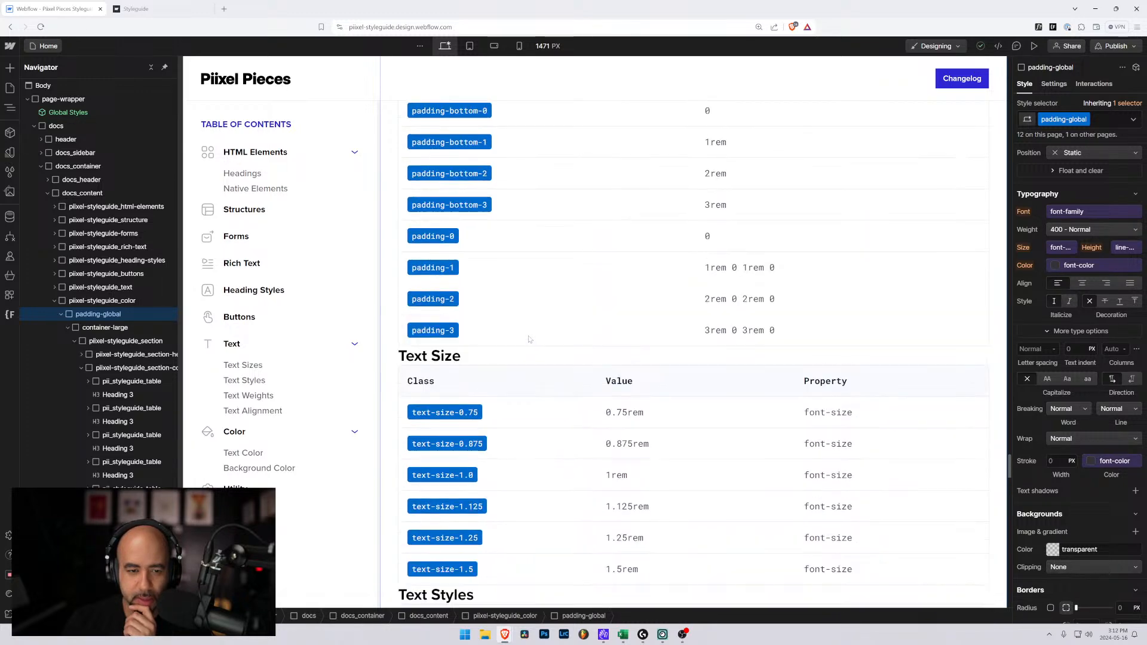
pyautogui.scroll(-10, 529, 339)
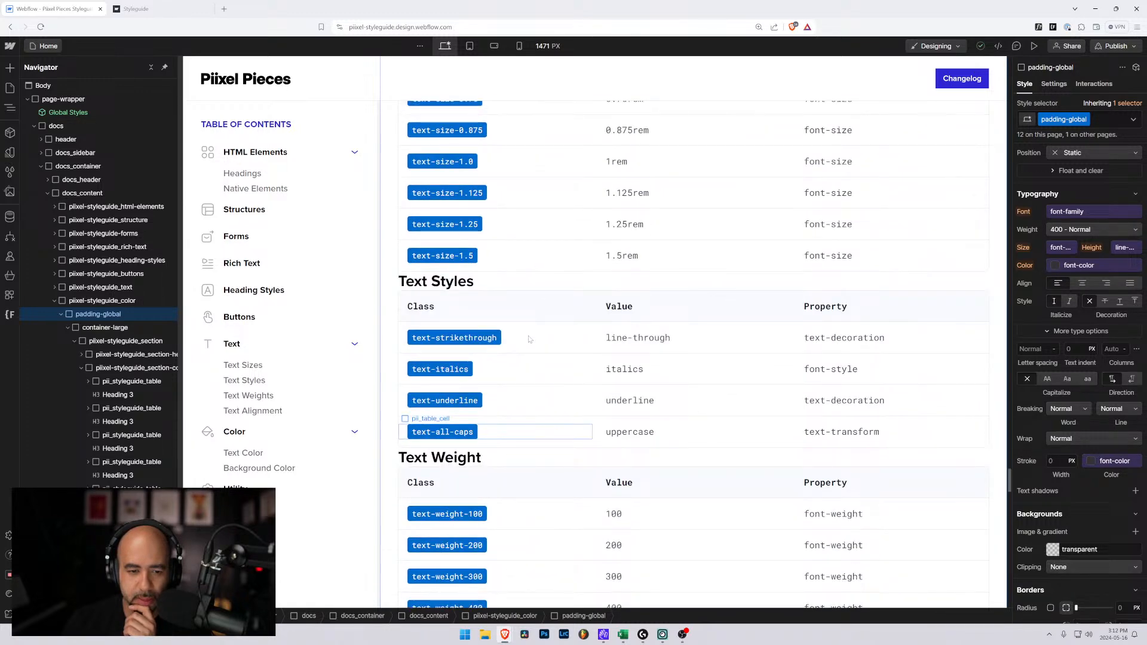
pyautogui.scroll(-10, 529, 339)
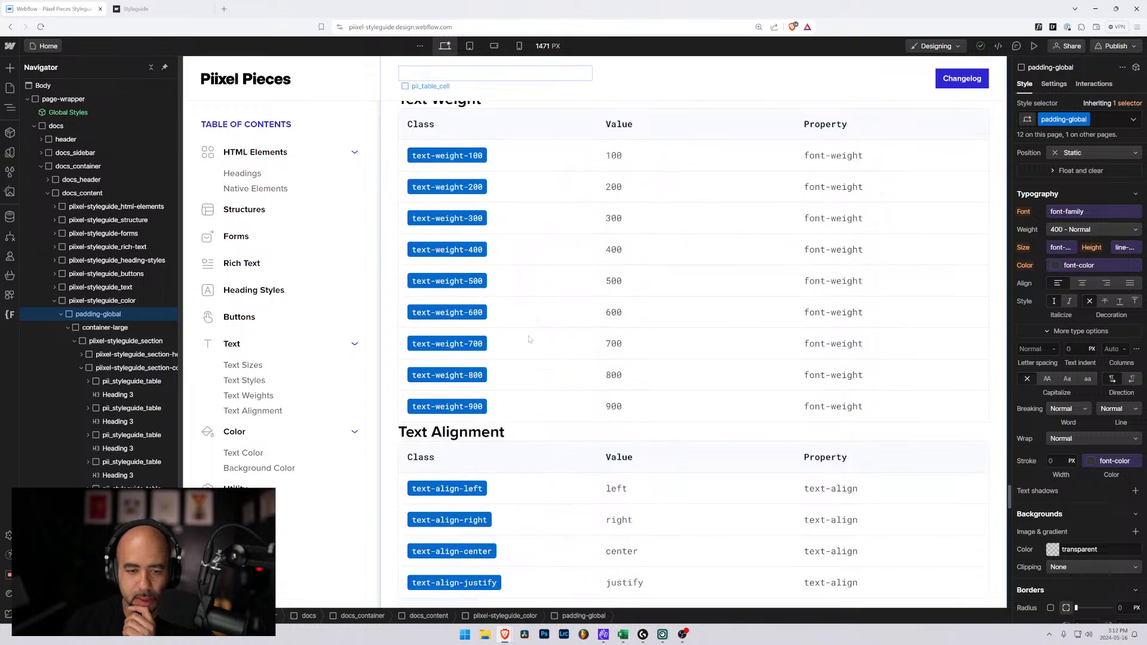
pyautogui.scroll(-3, 529, 339)
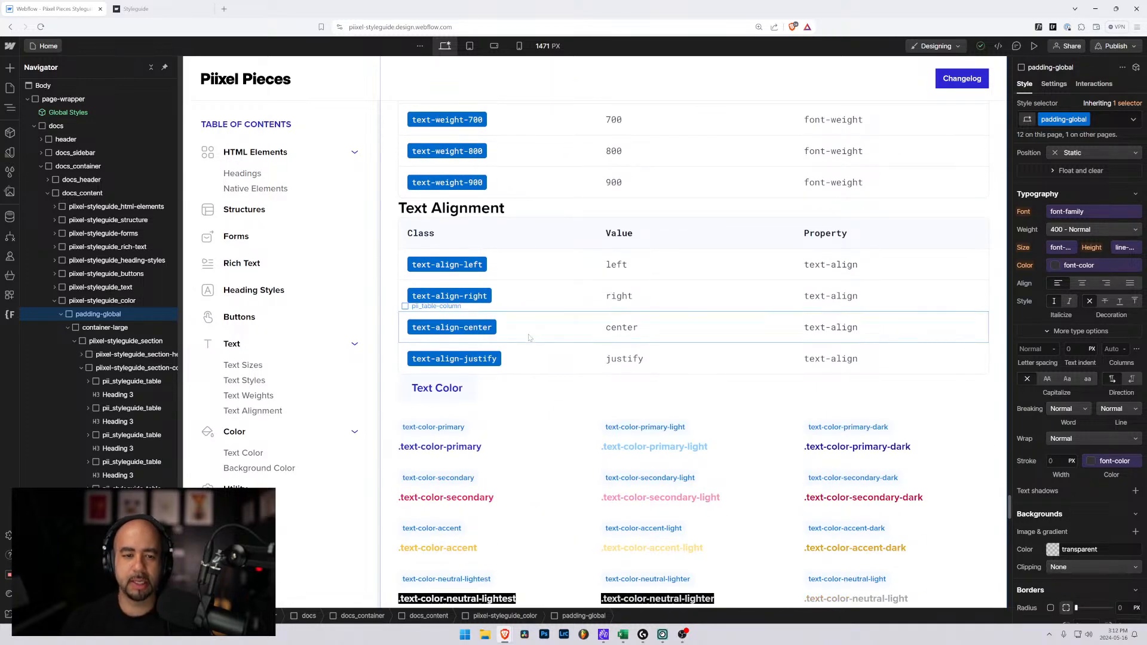
pyautogui.scroll(8, 528, 339)
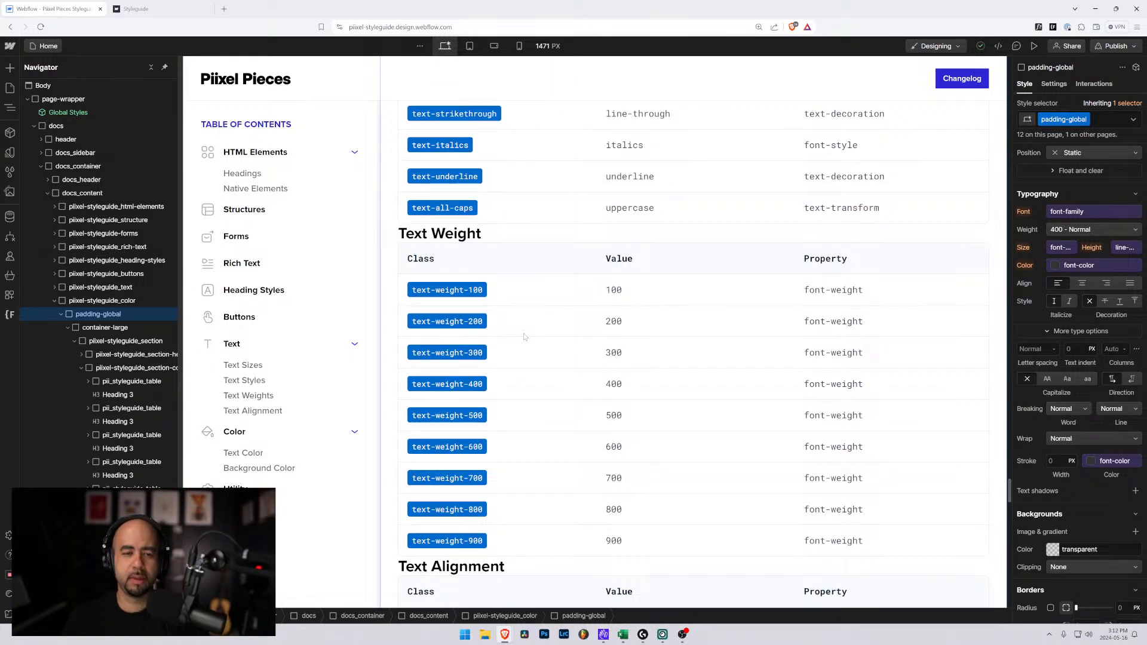
pyautogui.scroll(-9, 520, 336)
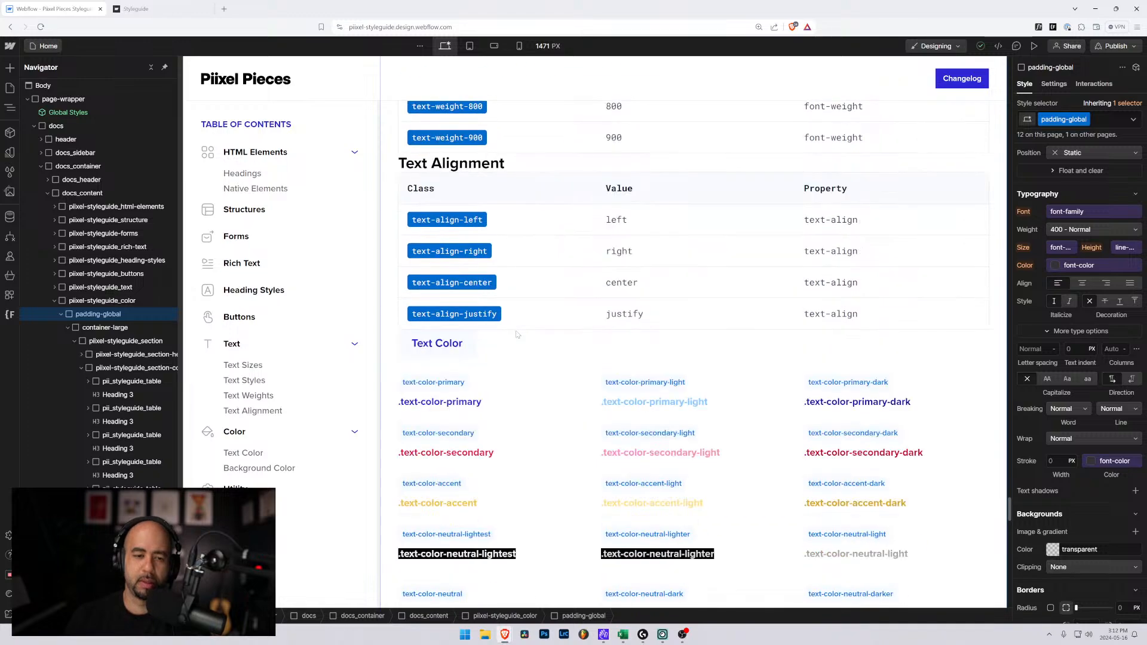
# Examine how the published style guide presents its HTML Elements section, including headings and native elements
pyautogui.click(139, 9)
pyautogui.scroll(7, 271, 181)
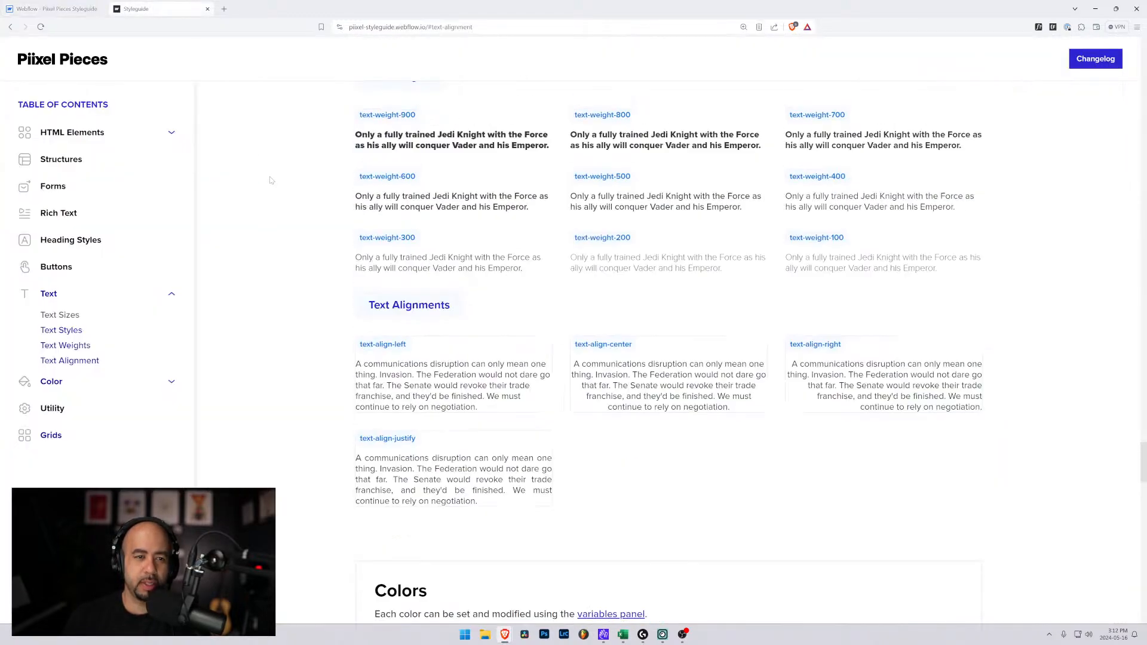
pyautogui.moveTo(1139, 451); pyautogui.dragTo(1120, 56)
pyautogui.click(100, 136)
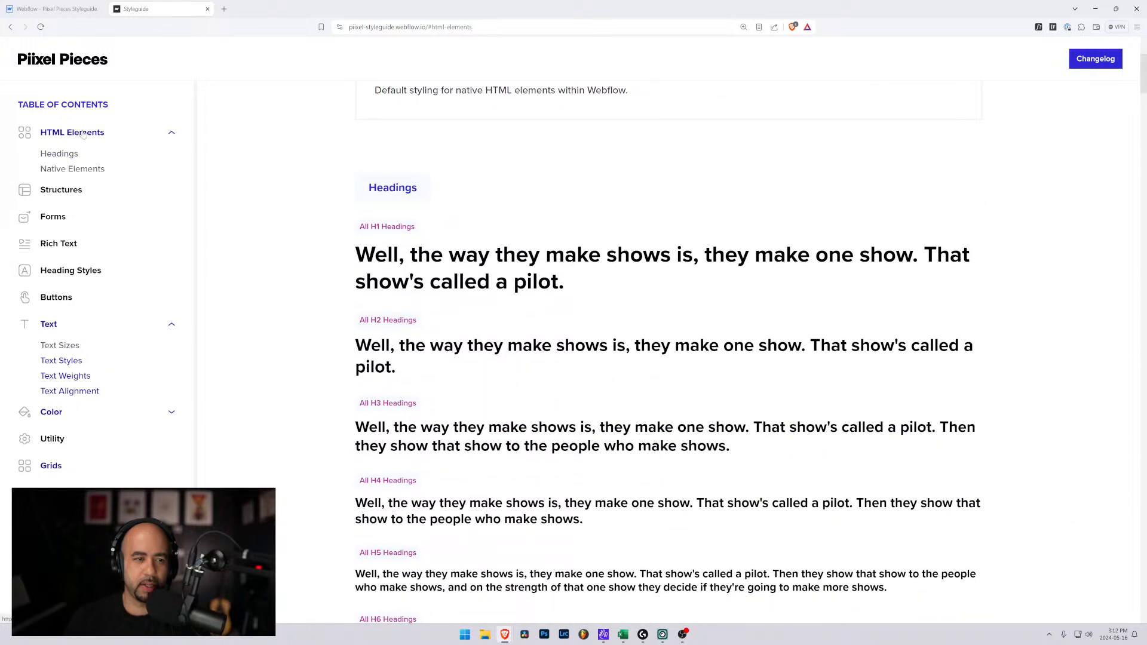
pyautogui.scroll(-8, 583, 251)
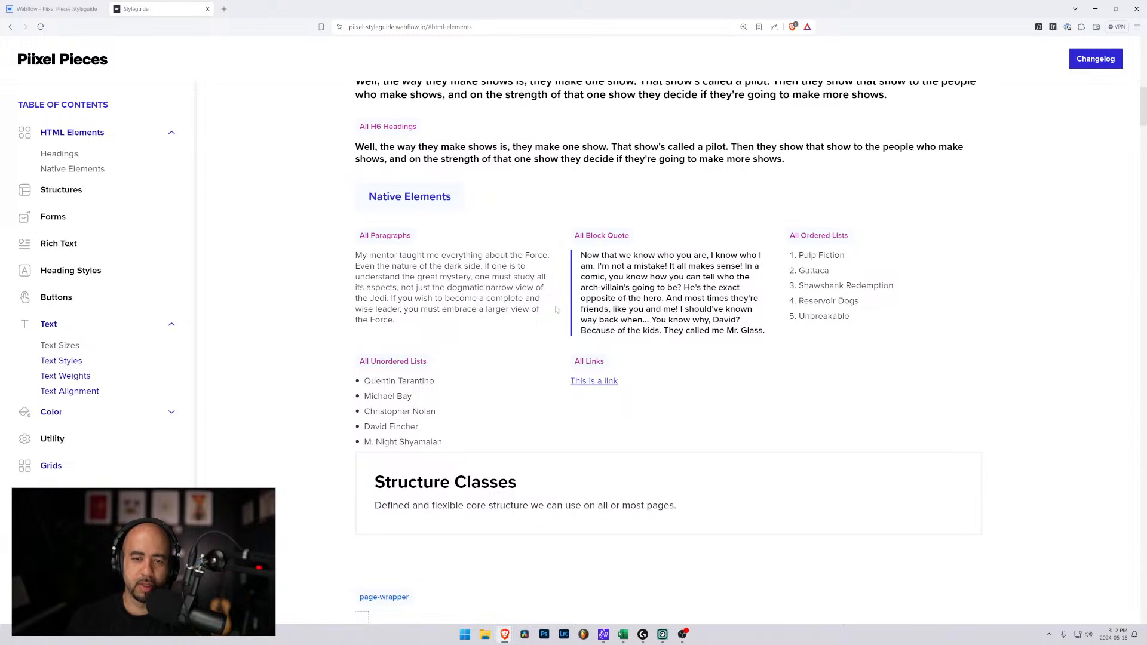
# Back in the Webflow designer, show the All H3 Headings selector inherited by the Text Color heading and capture a screenshot of its tag
pyautogui.hotkey('ctrl', 'Tab')
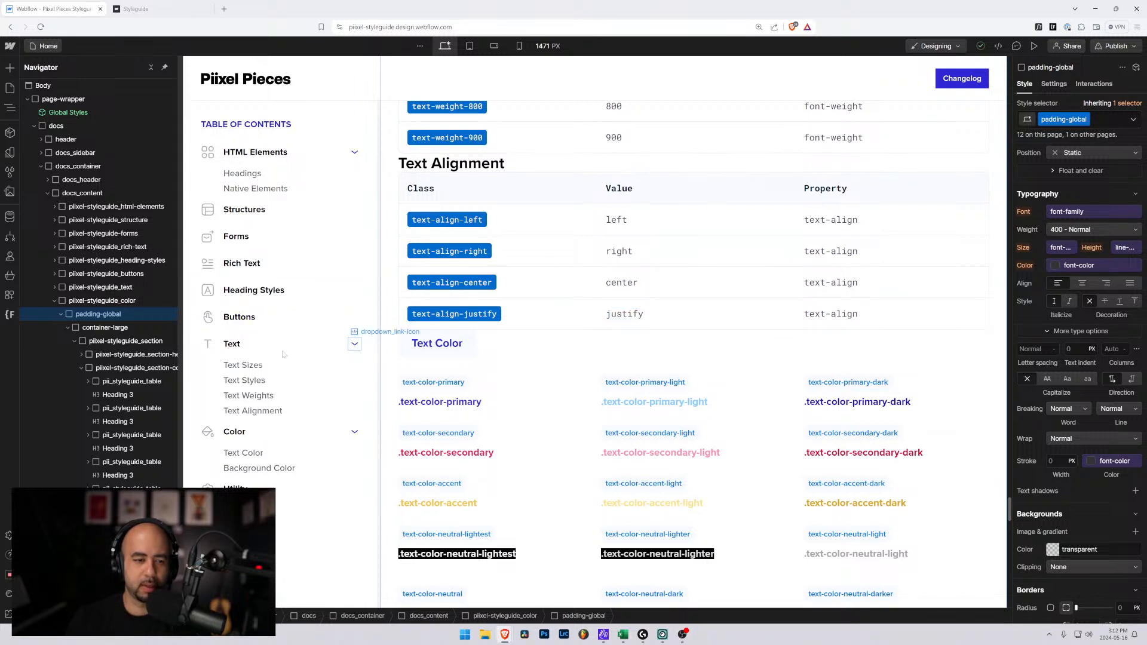
pyautogui.click(450, 345)
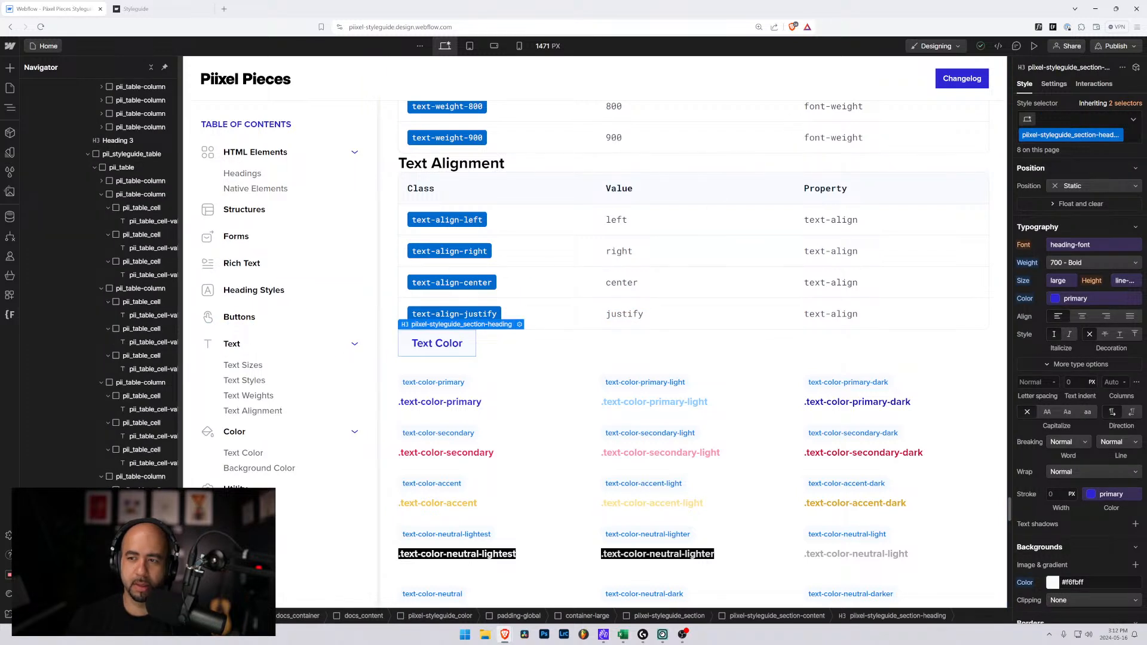
pyautogui.click(1114, 103)
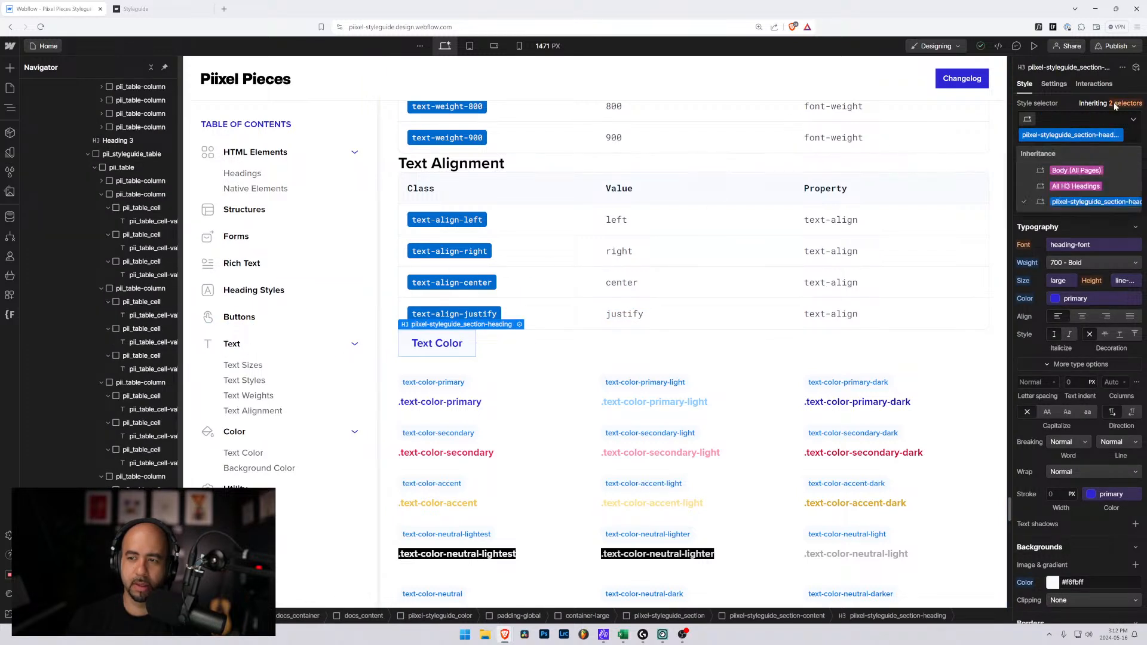
pyautogui.click(1067, 187)
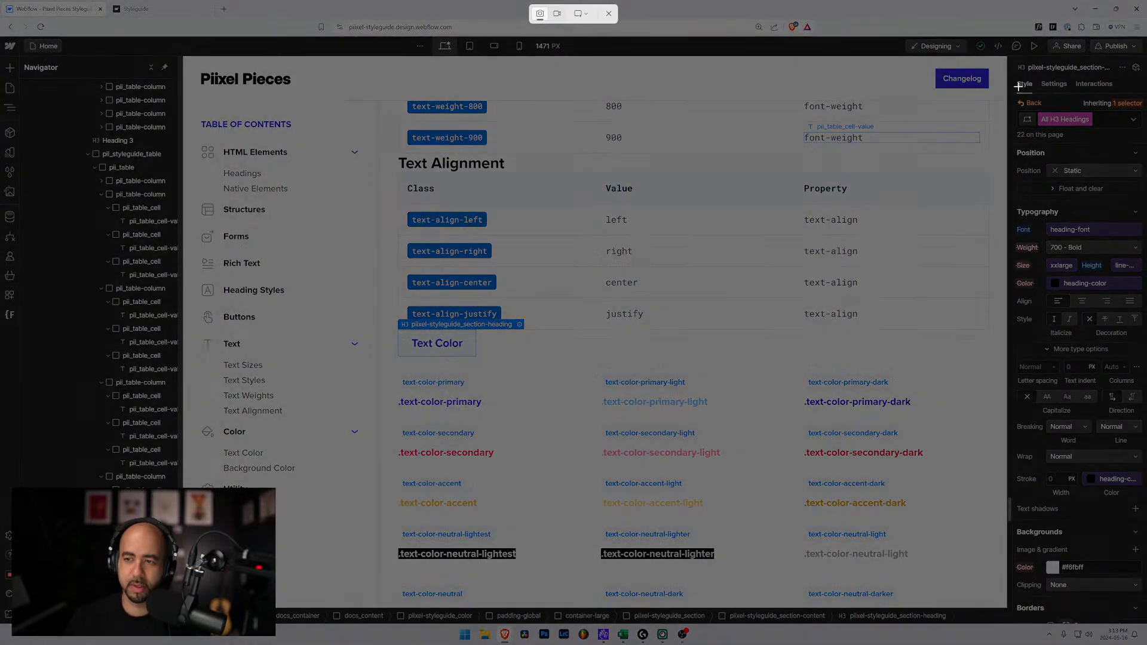
pyautogui.click(1126, 103)
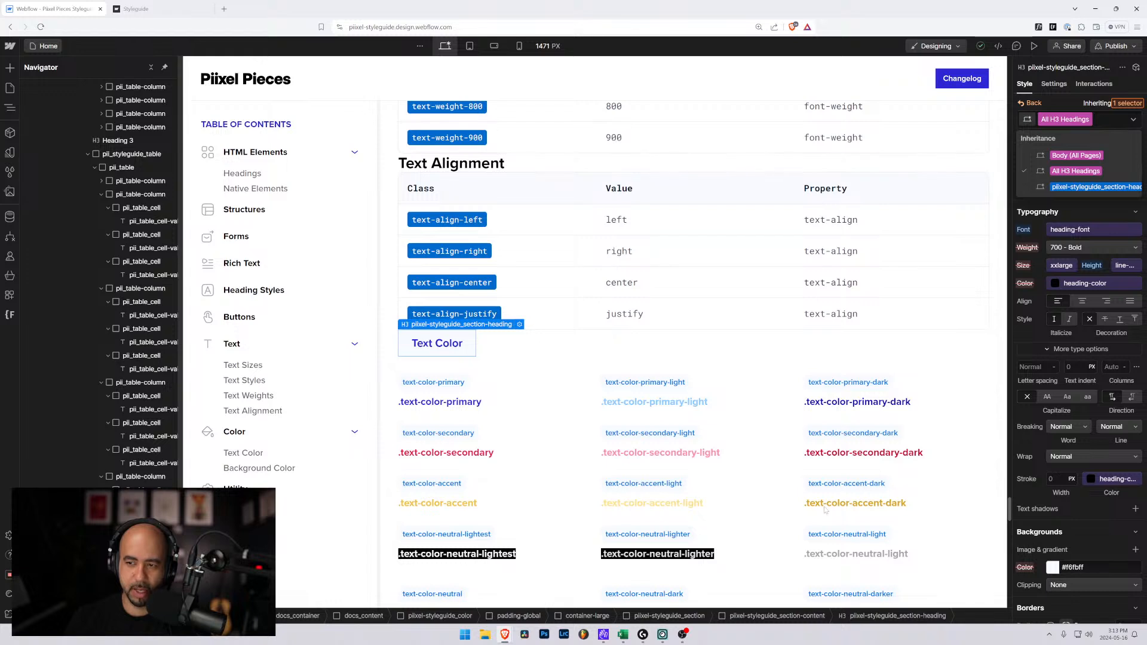
# Switch to Photoshop, create a new 256 x 200 px document and paste the captured selector screenshot into it
pyautogui.moveTo(505, 638)
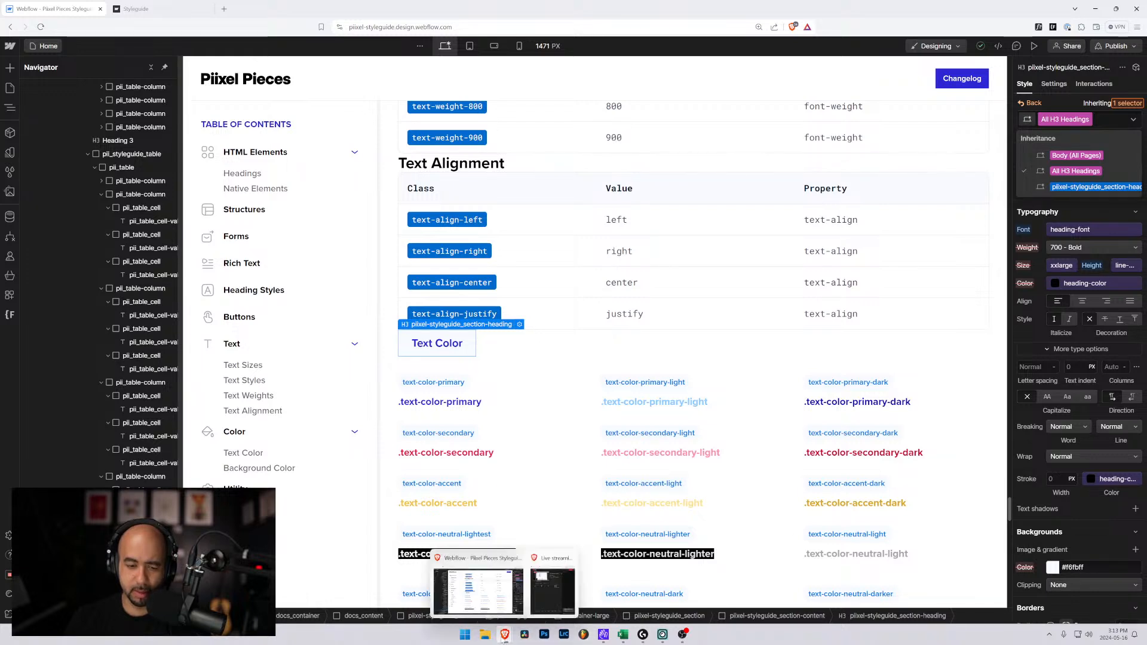
pyautogui.moveTo(600, 639)
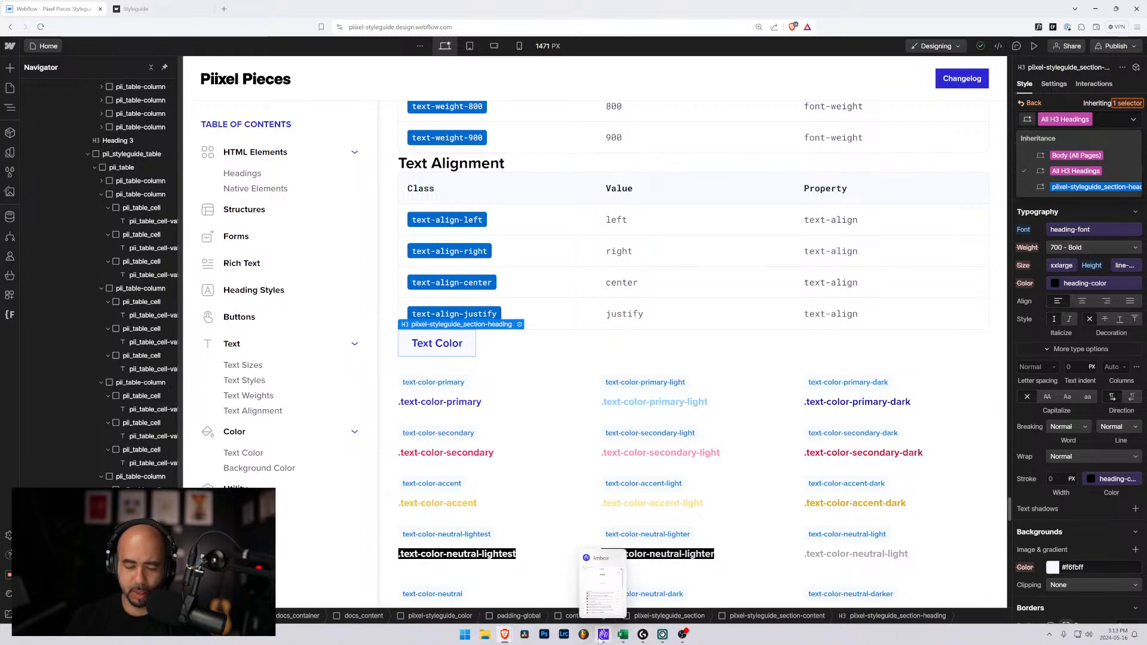
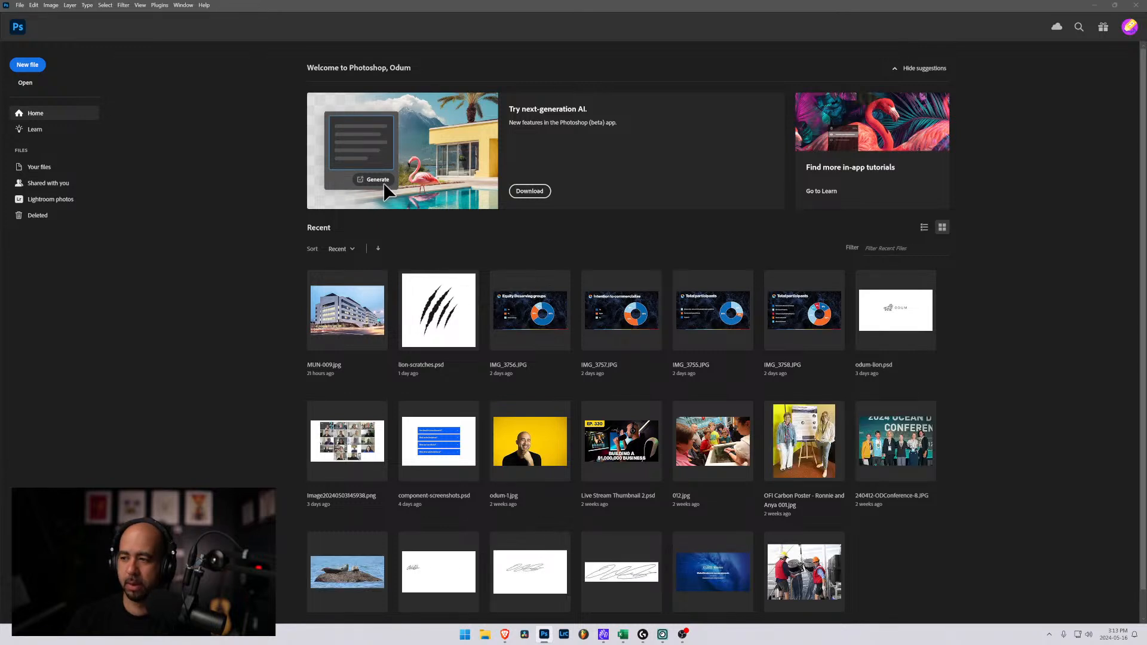
pyautogui.press('Return')
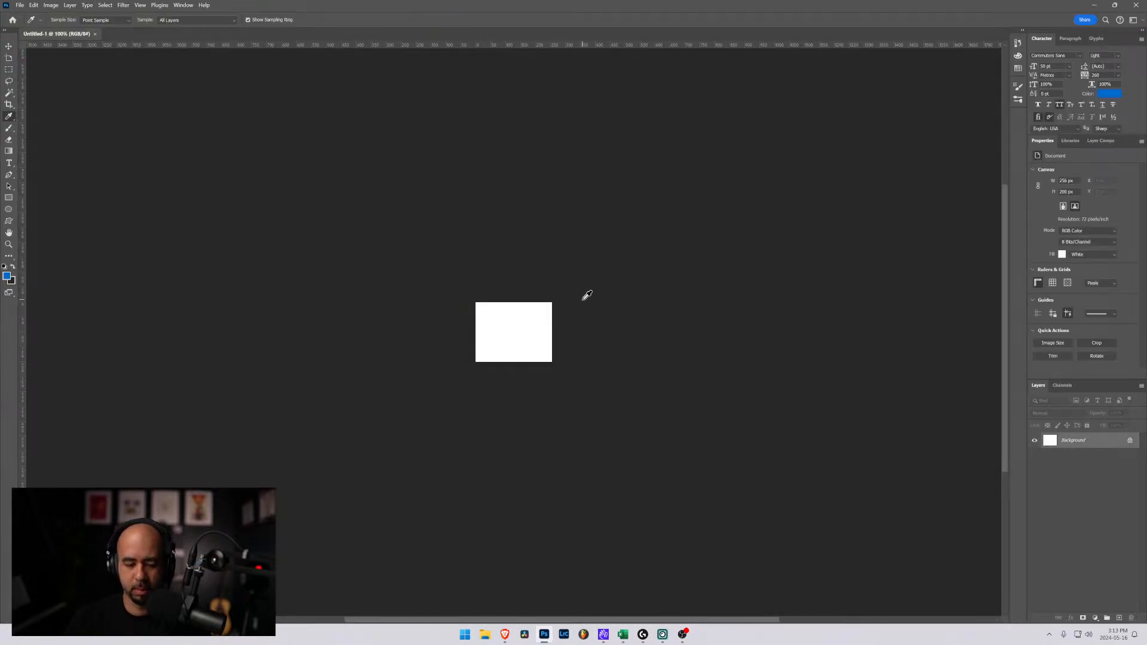
pyautogui.hotkey('ctrl', 'v')
pyautogui.scroll(5, 521, 326)
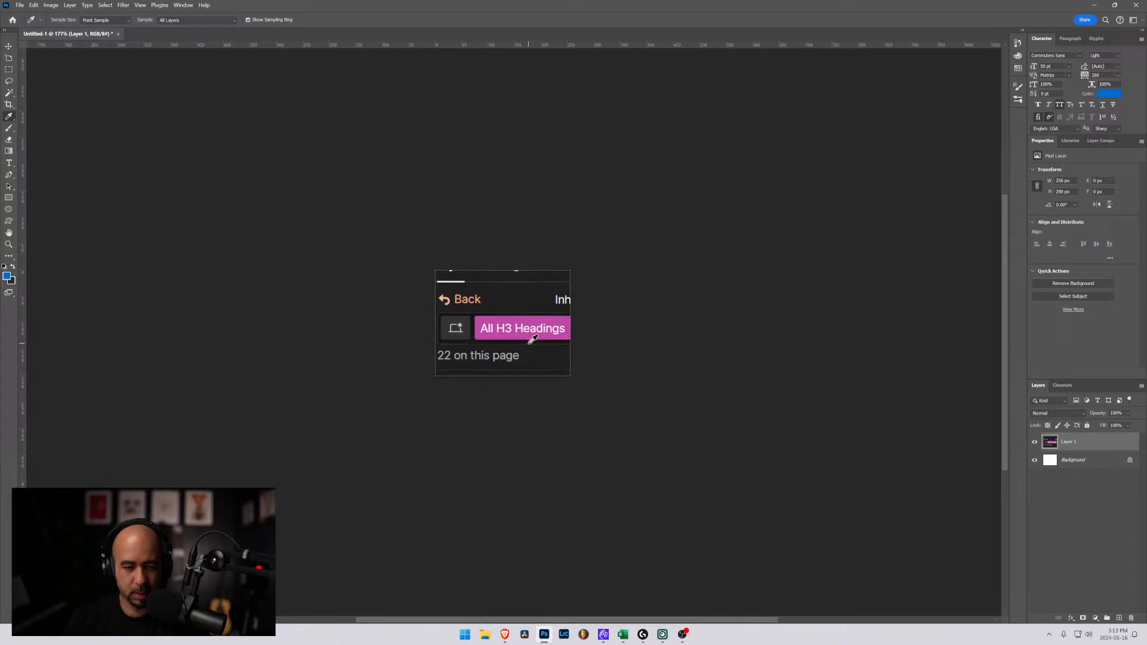
# Sample the pink of the All H3 Headings tag with the Eyedropper, copy its hex code and return to Webflow
pyautogui.click(476, 233)
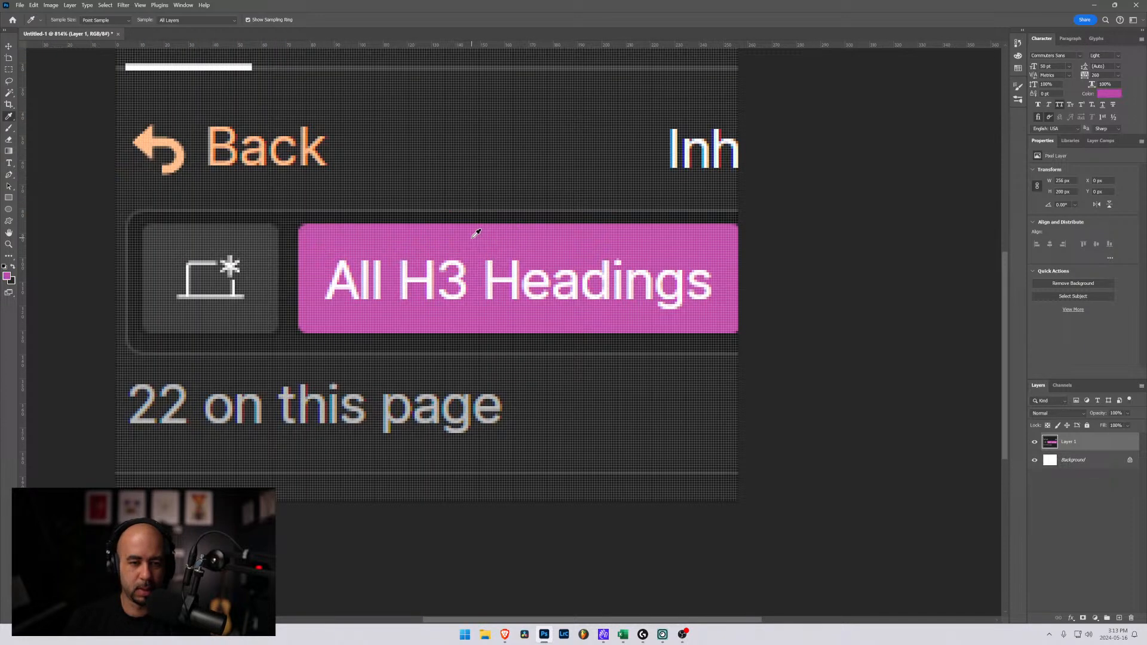
pyautogui.click(7, 276)
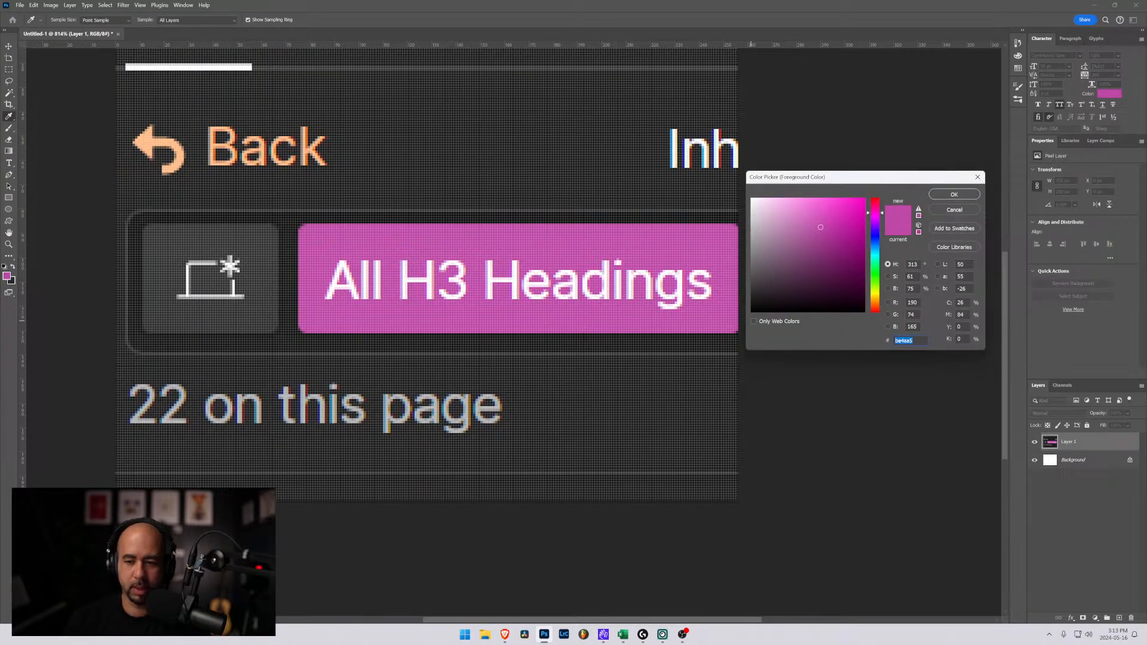
pyautogui.click(1098, 10)
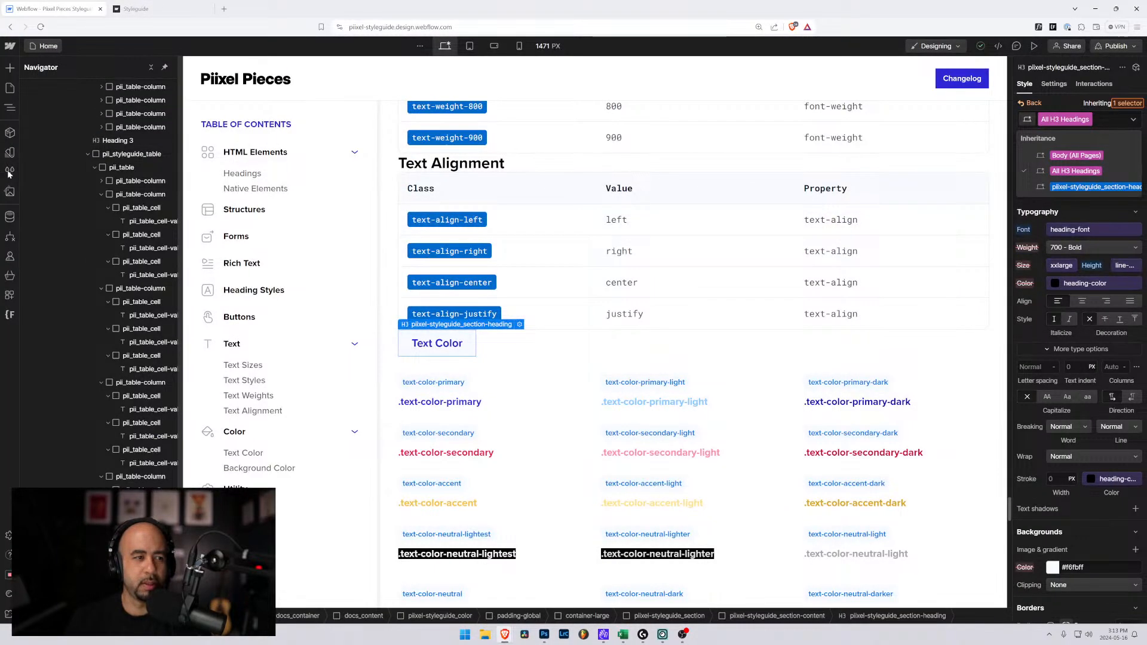
# Add a color variable named webflow purple to the 00. BASE COLORS - WEBFLOW variable group
pyautogui.click(9, 172)
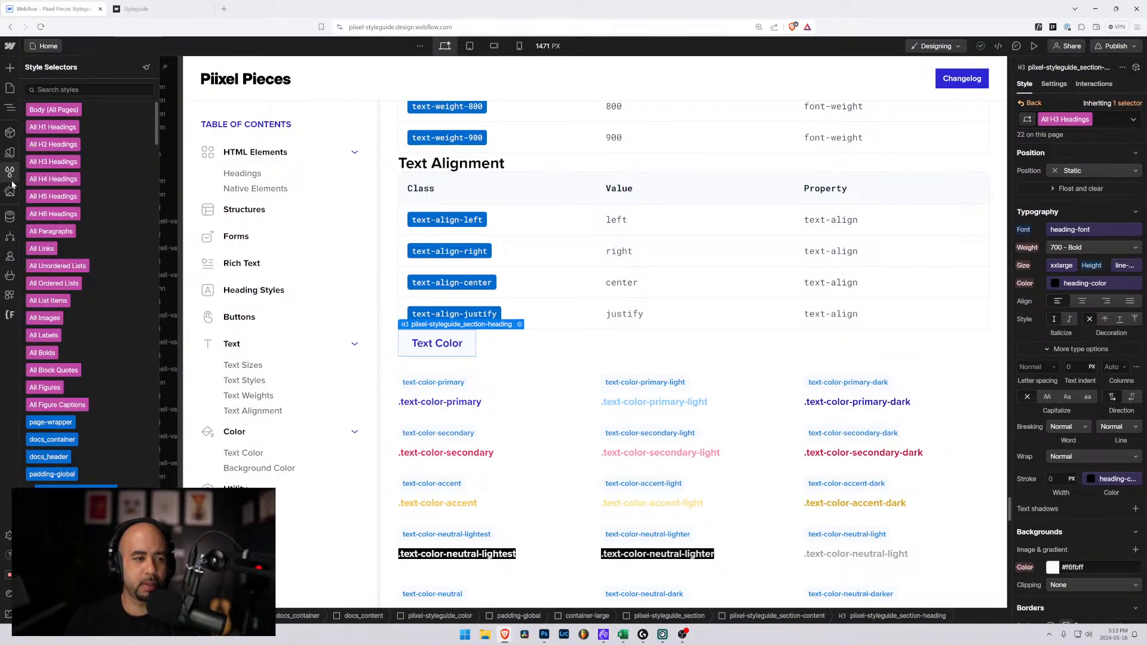
pyautogui.click(10, 153)
pyautogui.scroll(-5, 143, 250)
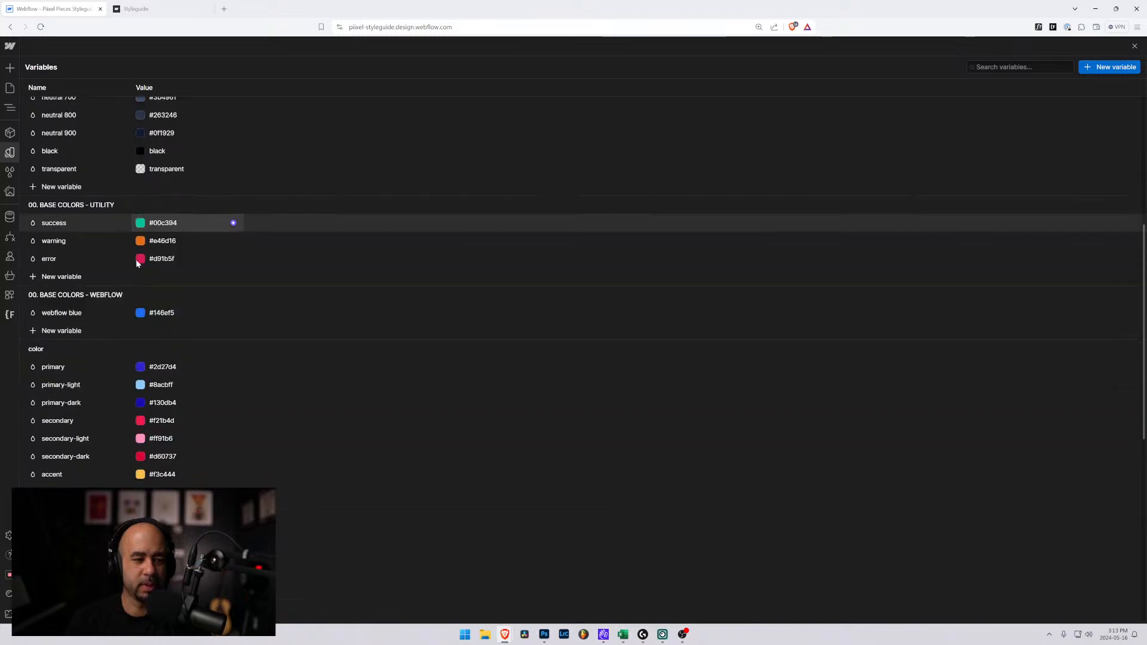
pyautogui.scroll(-4, 137, 261)
pyautogui.scroll(8, 131, 263)
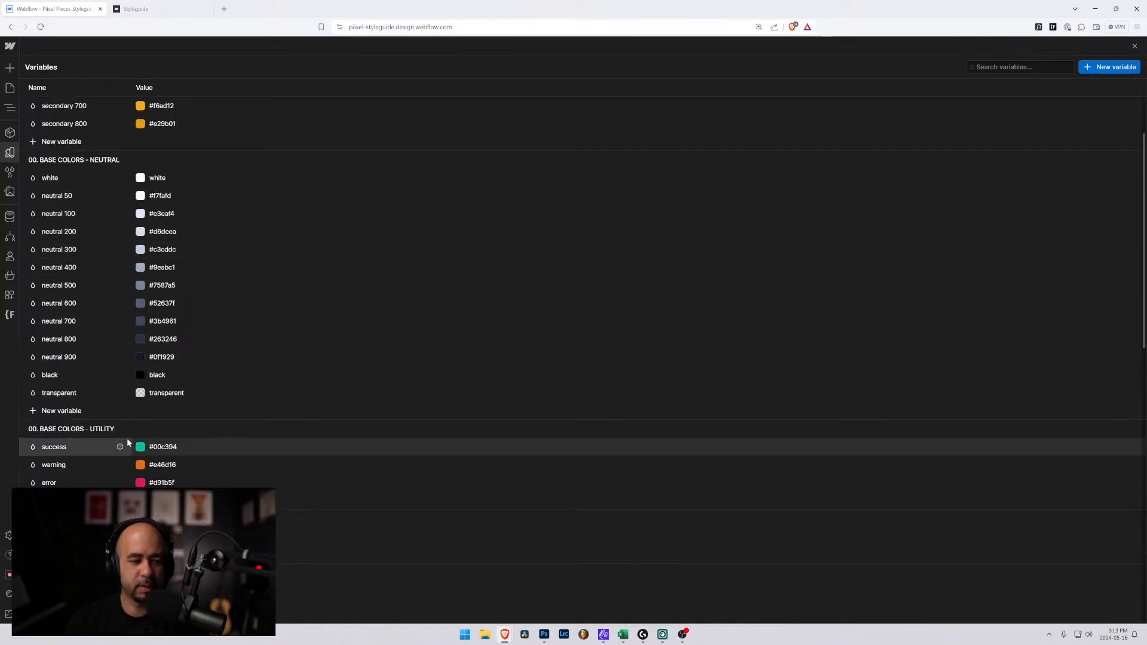
pyautogui.scroll(-3, 72, 402)
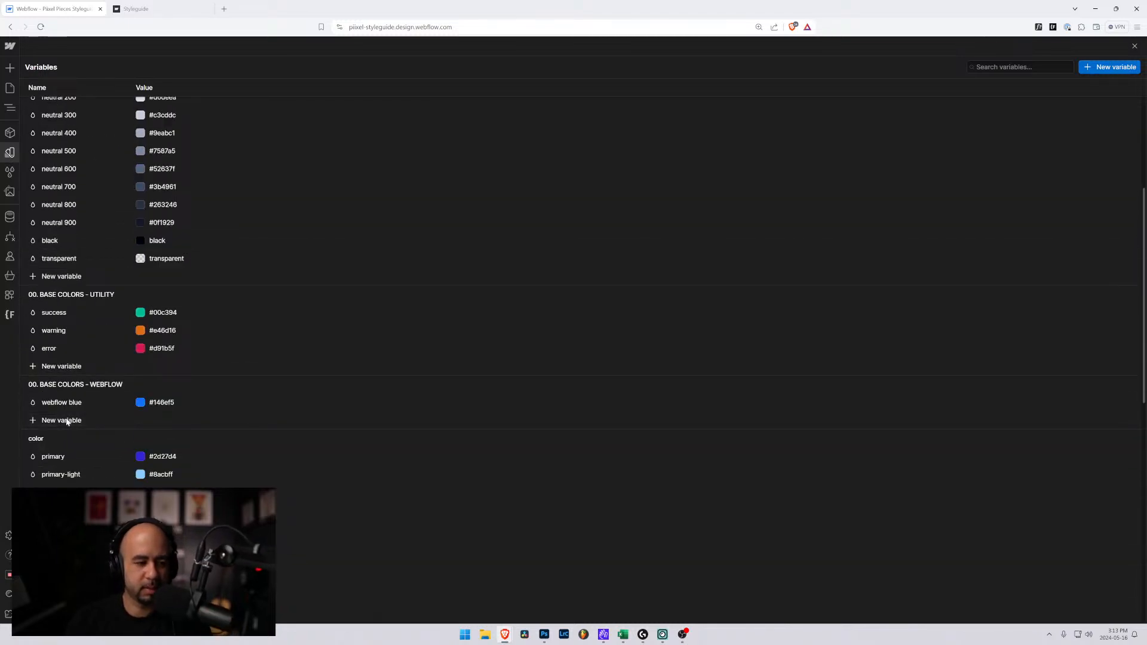
pyautogui.click(68, 421)
pyautogui.click(68, 447)
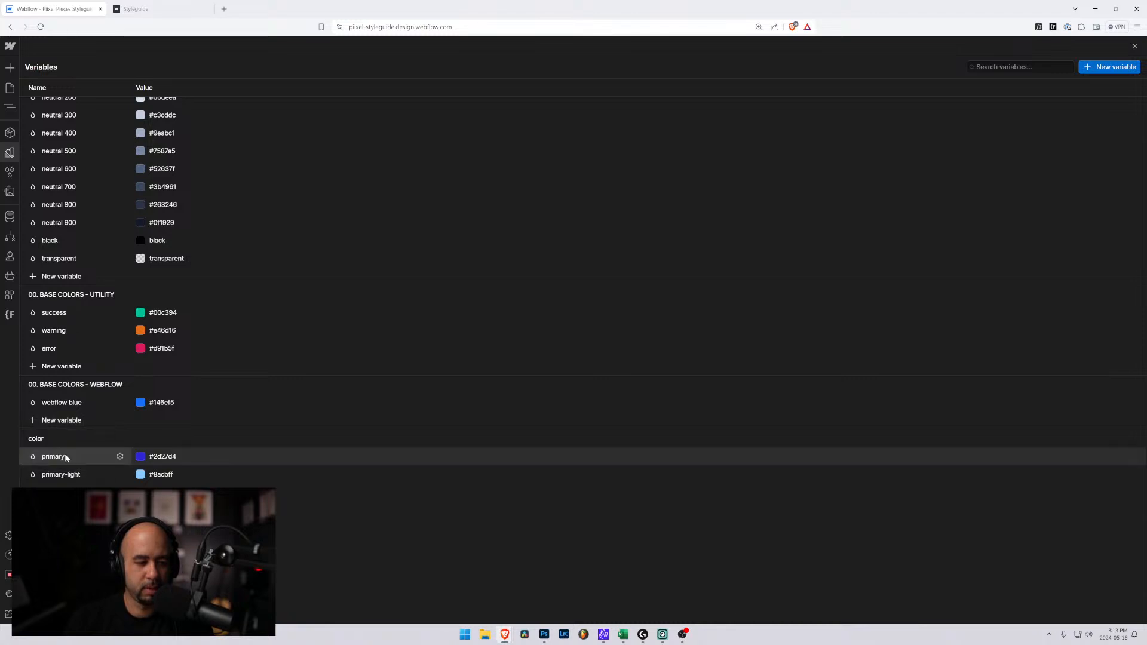
pyautogui.write('webflow ')
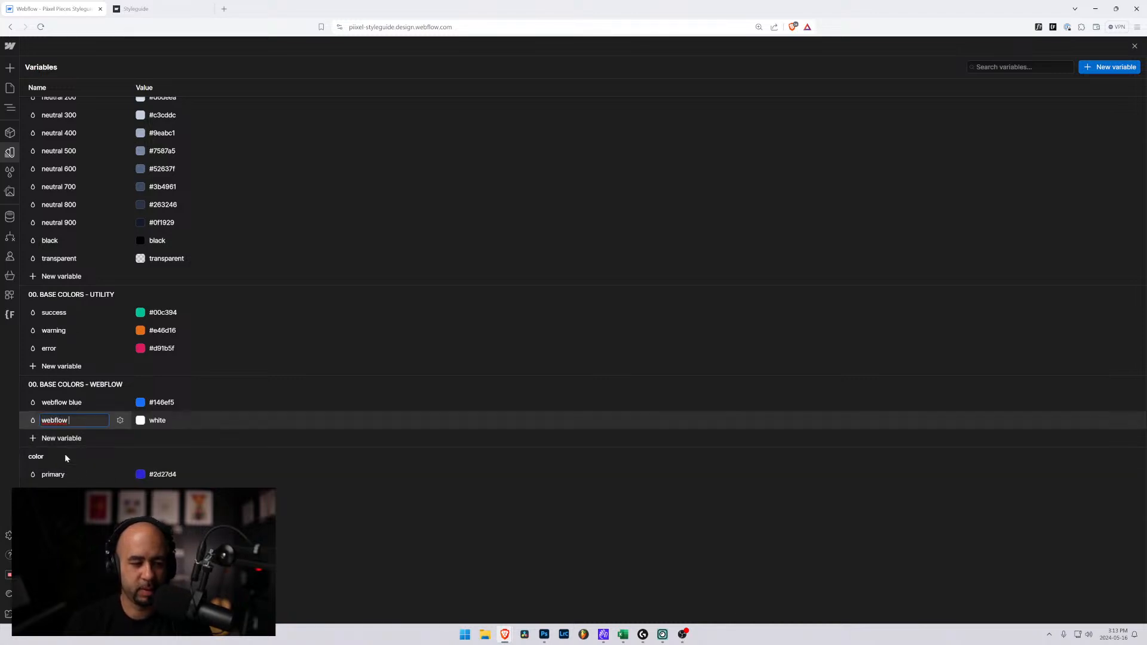
pyautogui.write('purple')
pyautogui.press('Return')
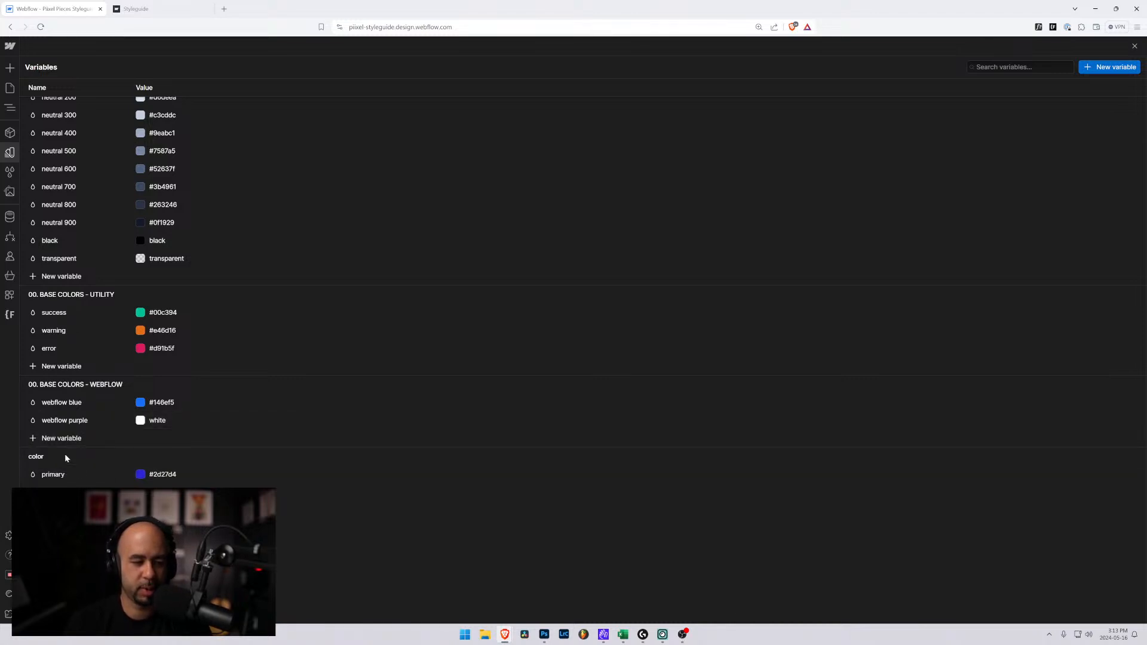
# Set the webflow purple variable's value to #be4aa5 and return to the page canvas
pyautogui.click(170, 419)
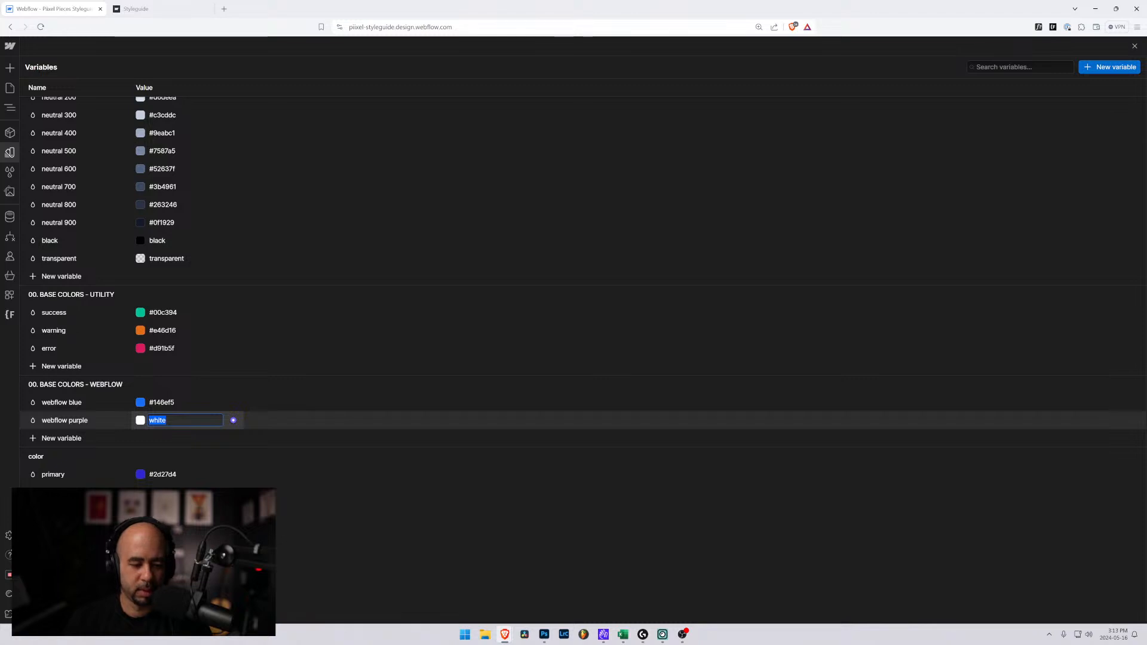
pyautogui.write('be4aa5')
pyautogui.press('Return')
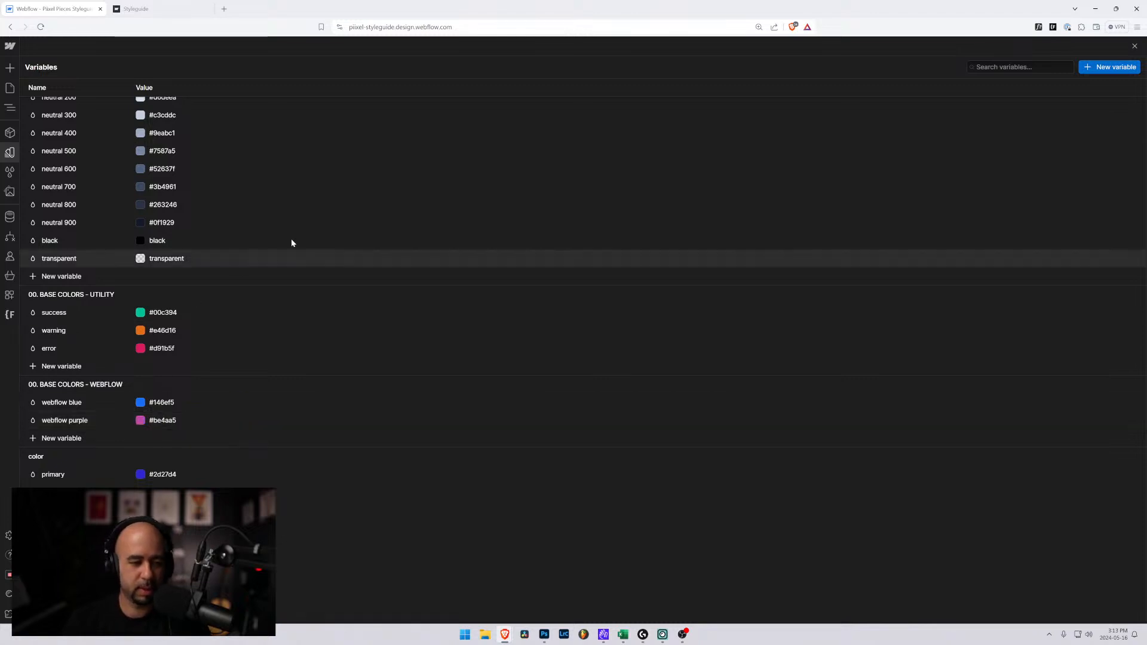
pyautogui.click(9, 88)
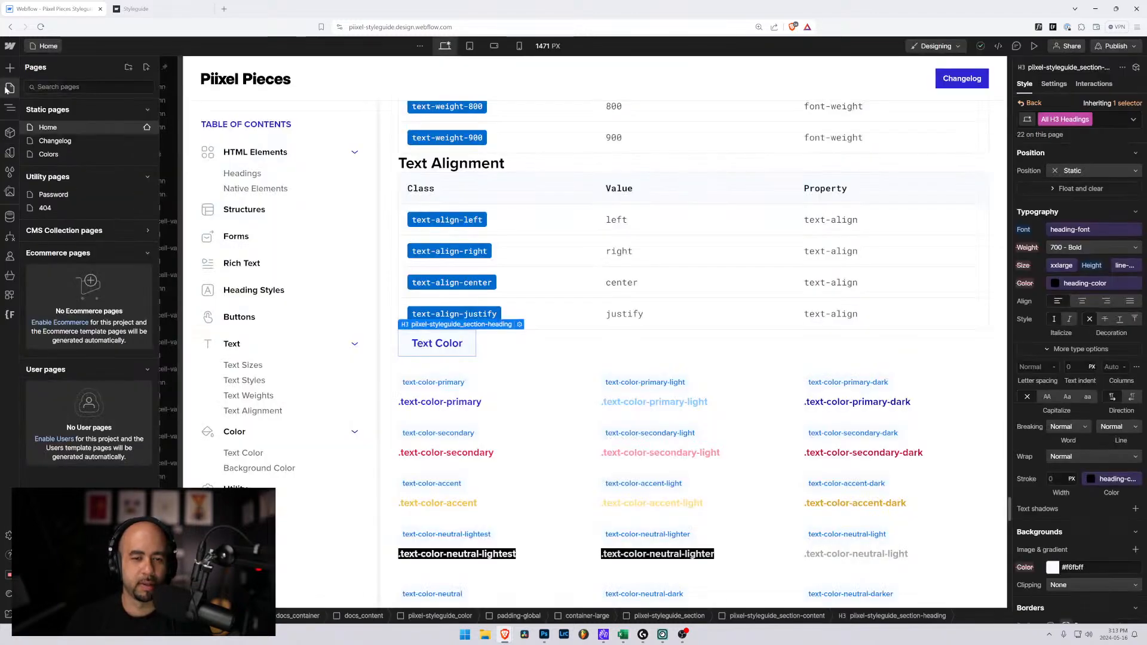
# Select the Text Alignment heading and collapse the text alignment and text weight tables in the element tree
pyautogui.click(501, 165)
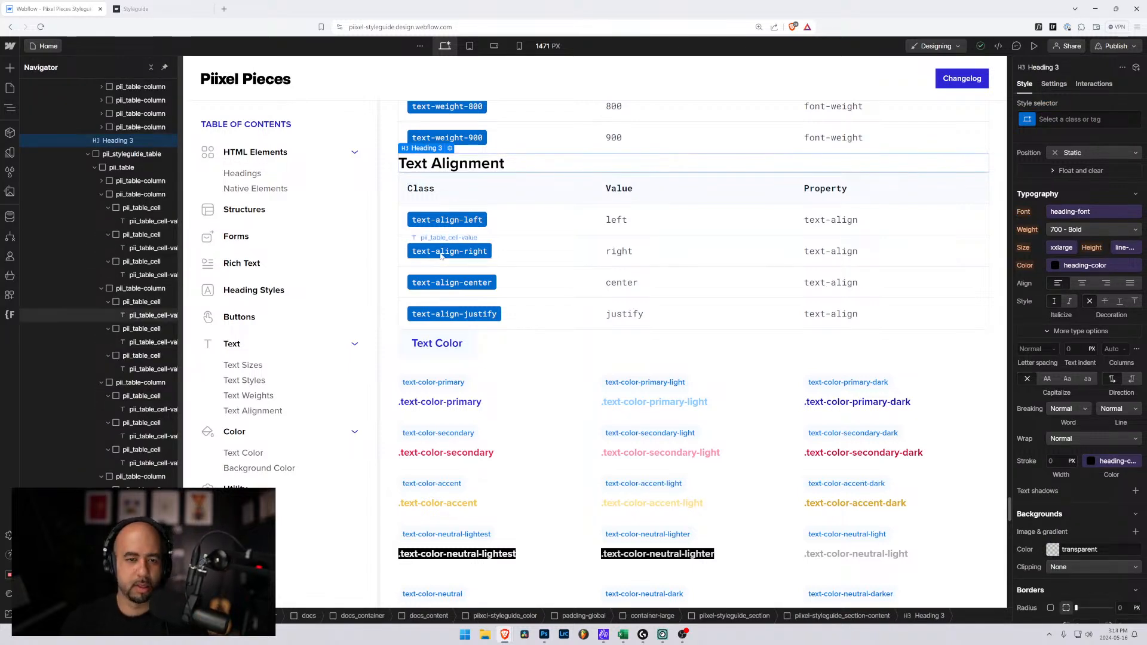
pyautogui.click(87, 154)
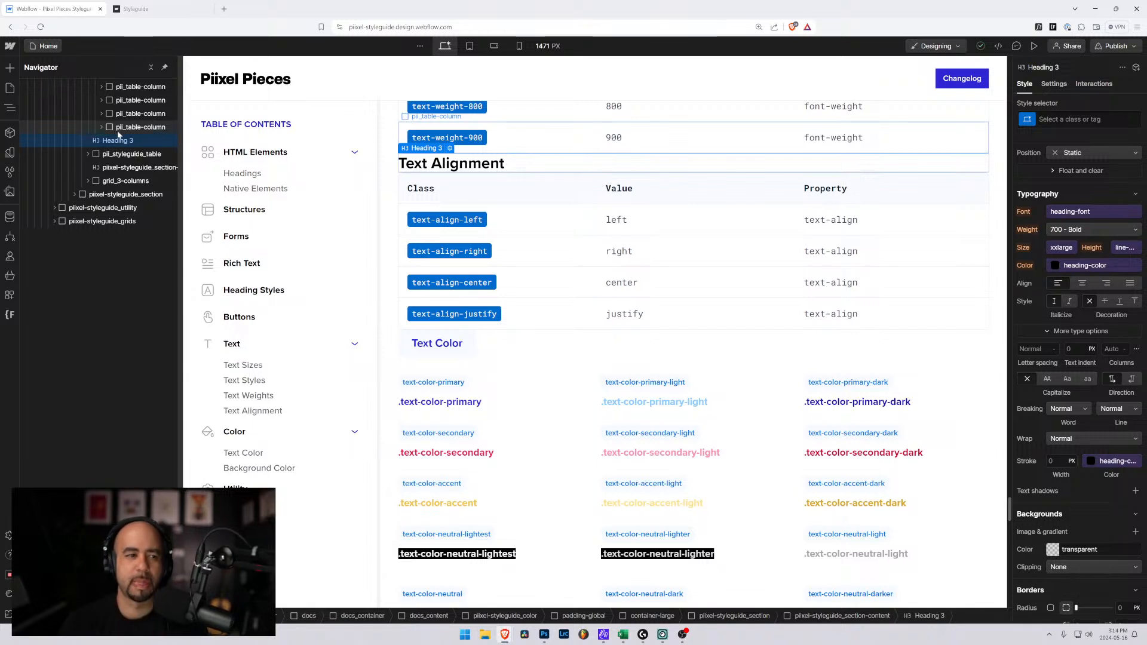
pyautogui.scroll(6, 93, 389)
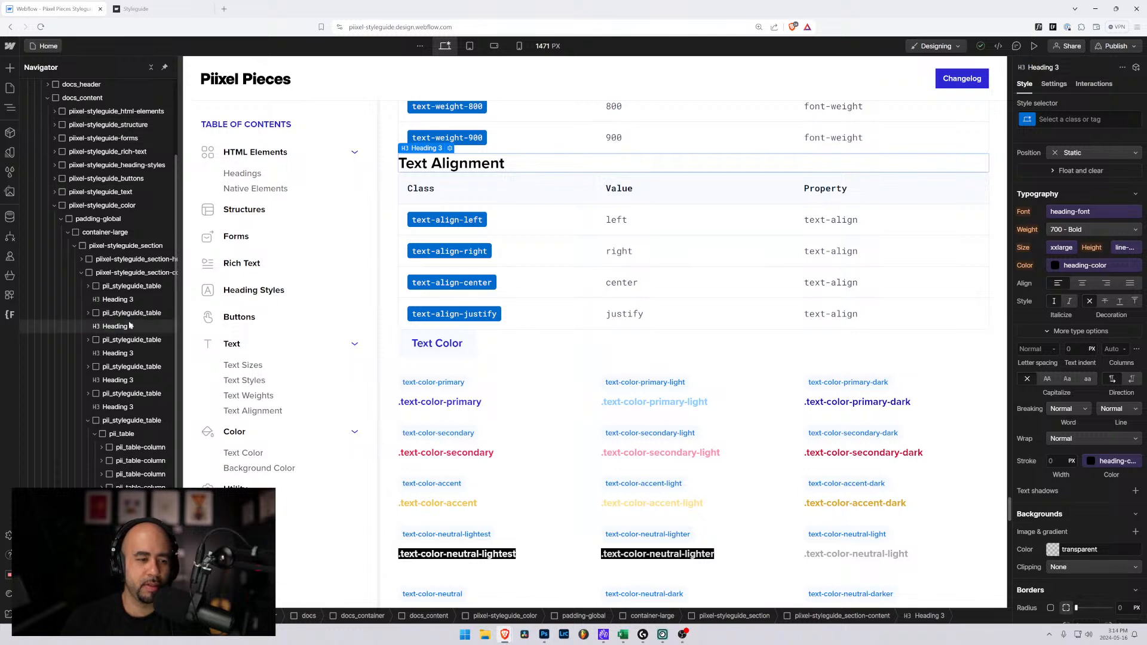
pyautogui.click(89, 376)
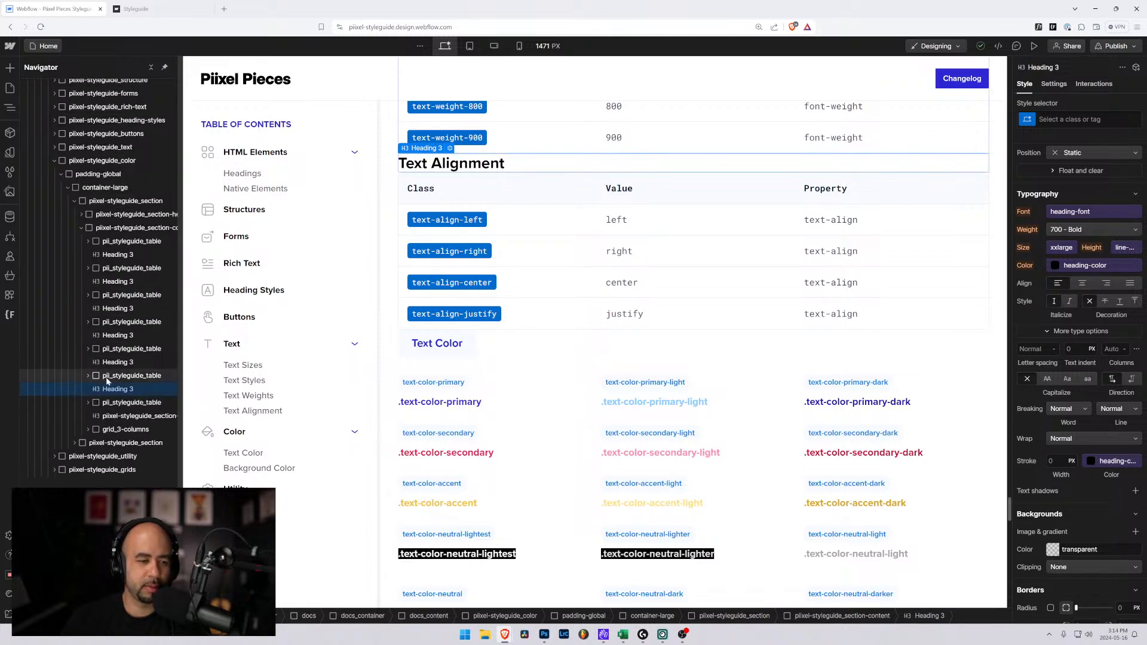
pyautogui.click(111, 390)
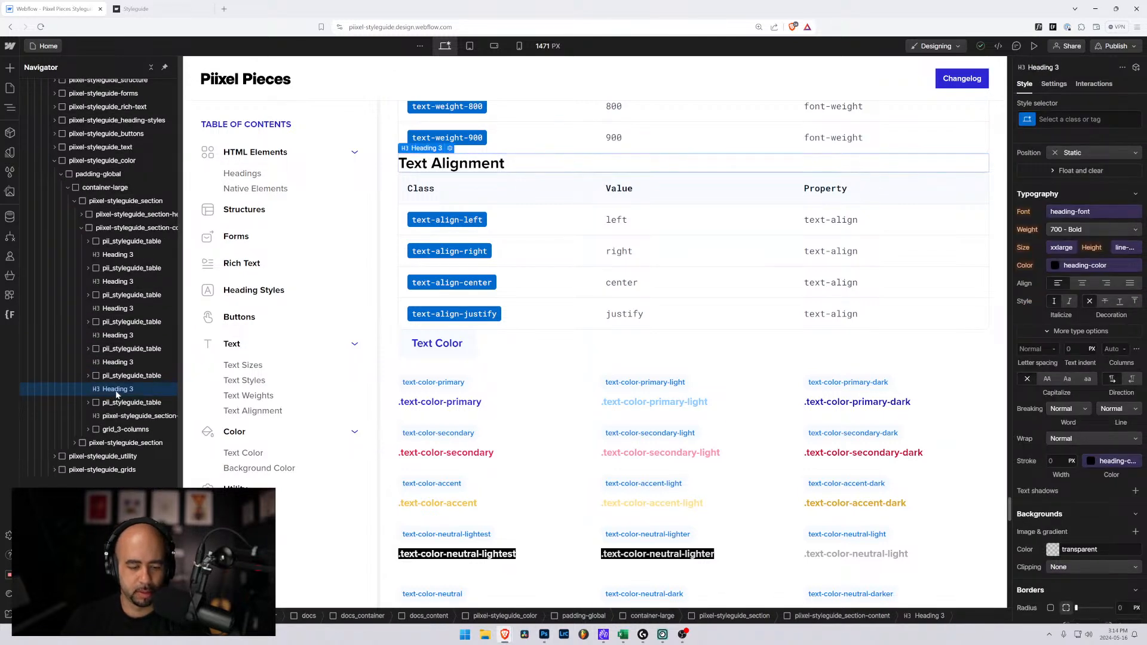
pyautogui.hotkey('ctrl', 'd')
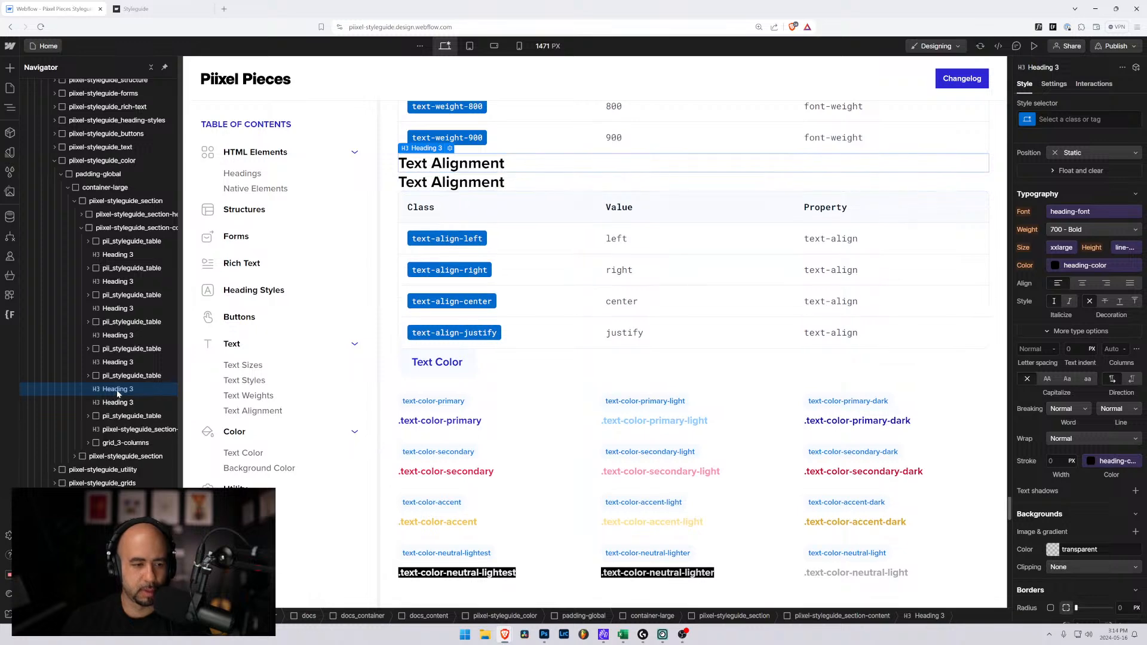
pyautogui.click(127, 376)
pyautogui.hotkey('ctrl', 'd')
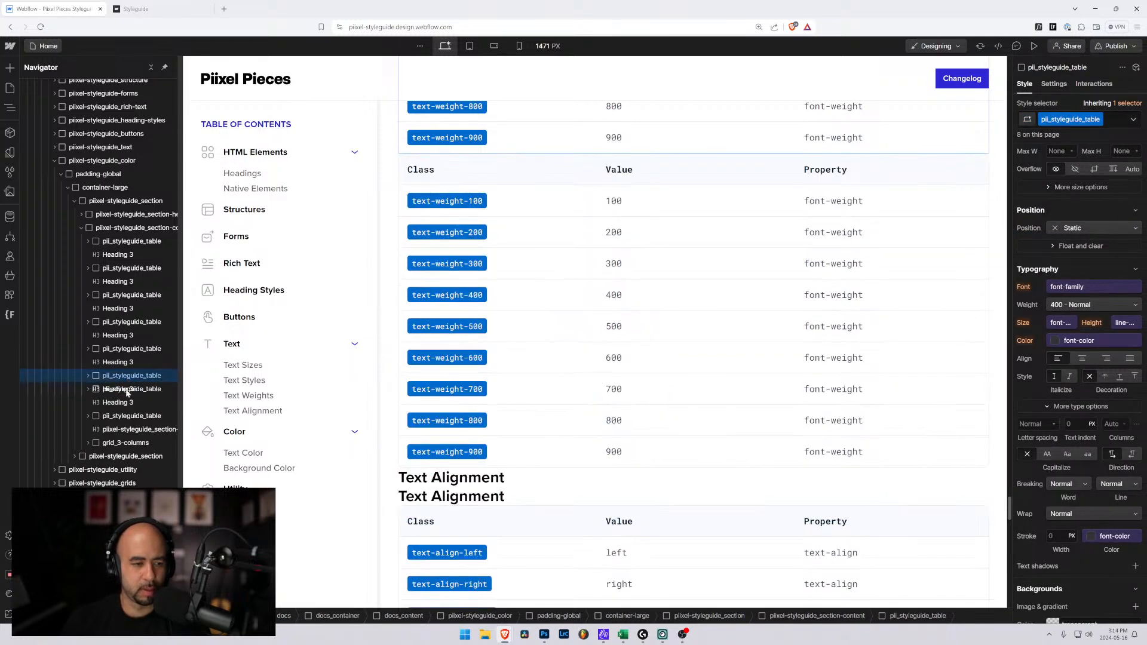
pyautogui.moveTo(122, 405); pyautogui.dragTo(121, 407)
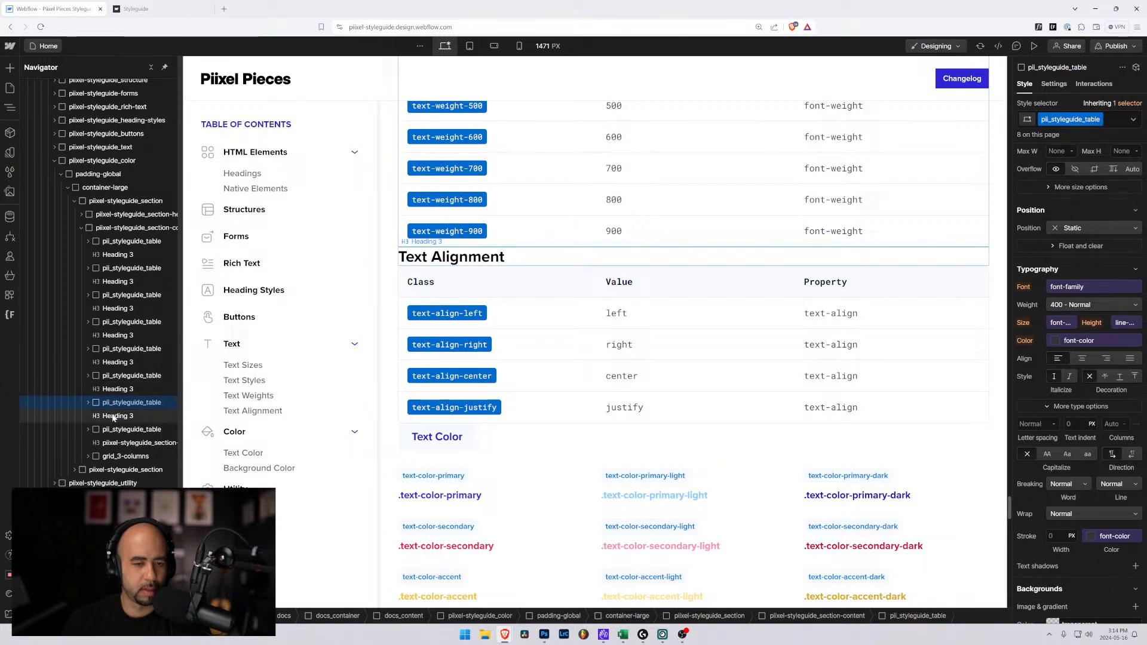
pyautogui.hotkey('ctrl', 'z')
pyautogui.press('Delete')
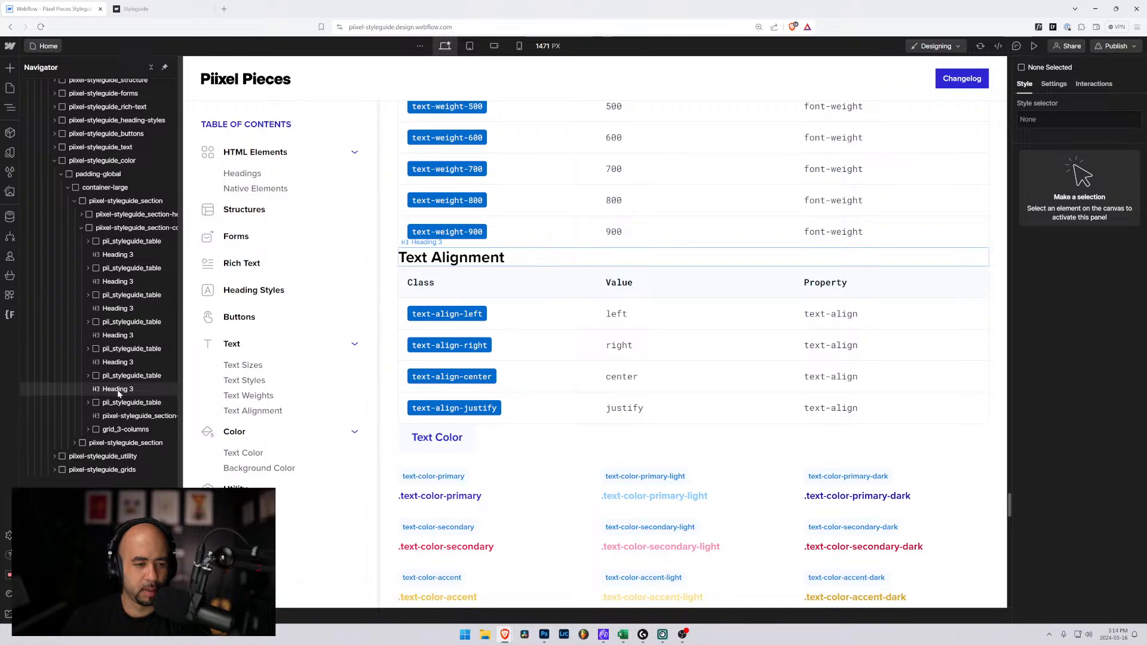
# Duplicate the Text Alignment heading and its table, arranging the copies as a second heading-and-table pair directly below the original
pyautogui.click(118, 389)
pyautogui.hotkey('ctrl', 'd')
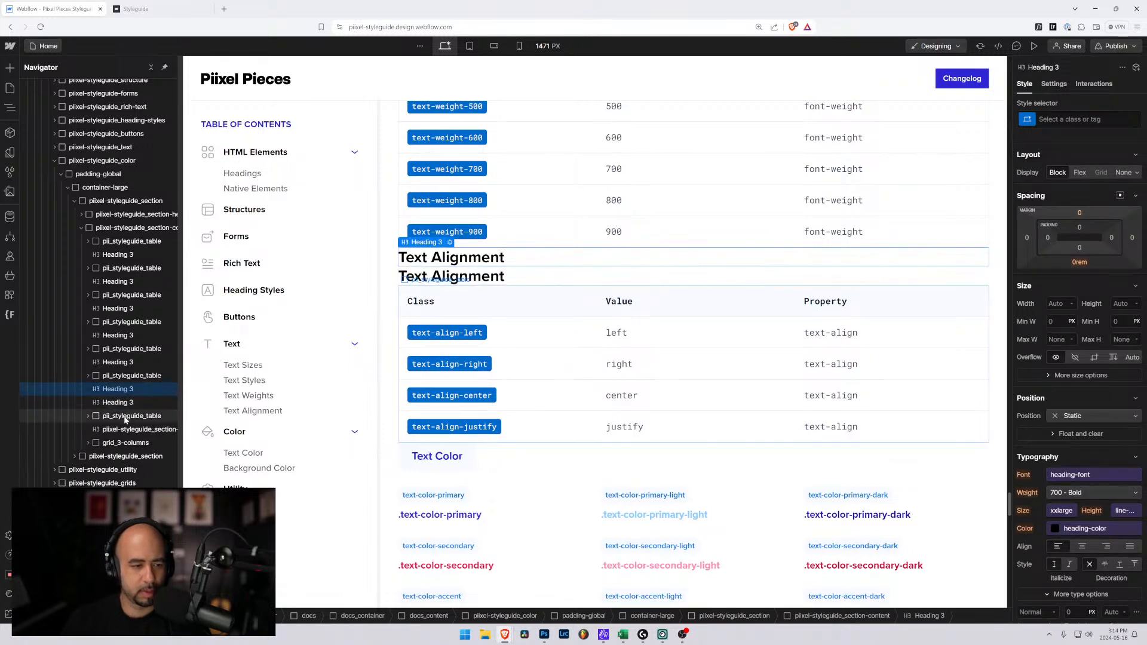
pyautogui.click(126, 417)
pyautogui.hotkey('ctrl', 'd')
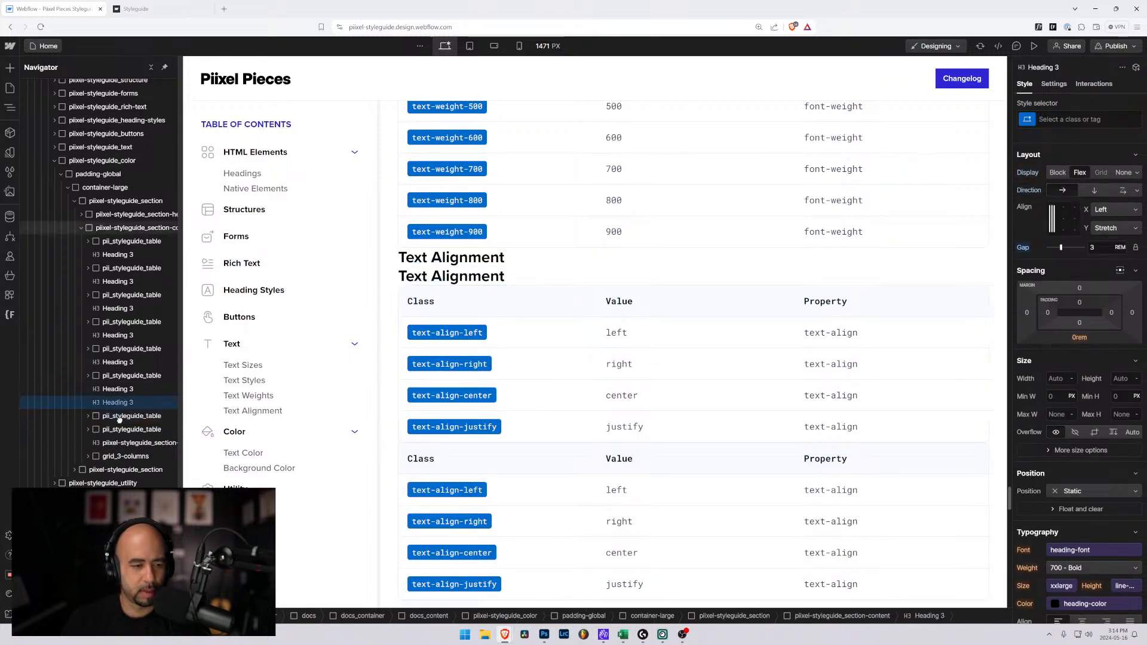
pyautogui.moveTo(120, 420); pyautogui.dragTo(120, 418)
# Change the text of the duplicated Text Alignment heading above Text Color to HTML Elements
pyautogui.scroll(-4, 446, 435)
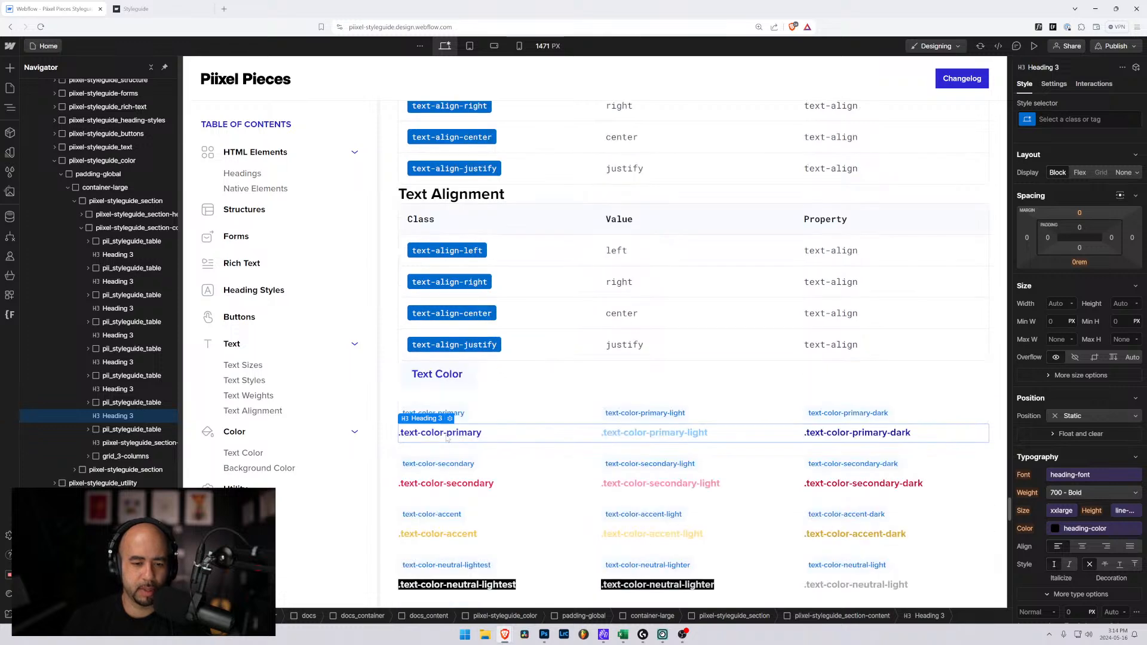
pyautogui.click(447, 438)
pyautogui.scroll(2, 466, 369)
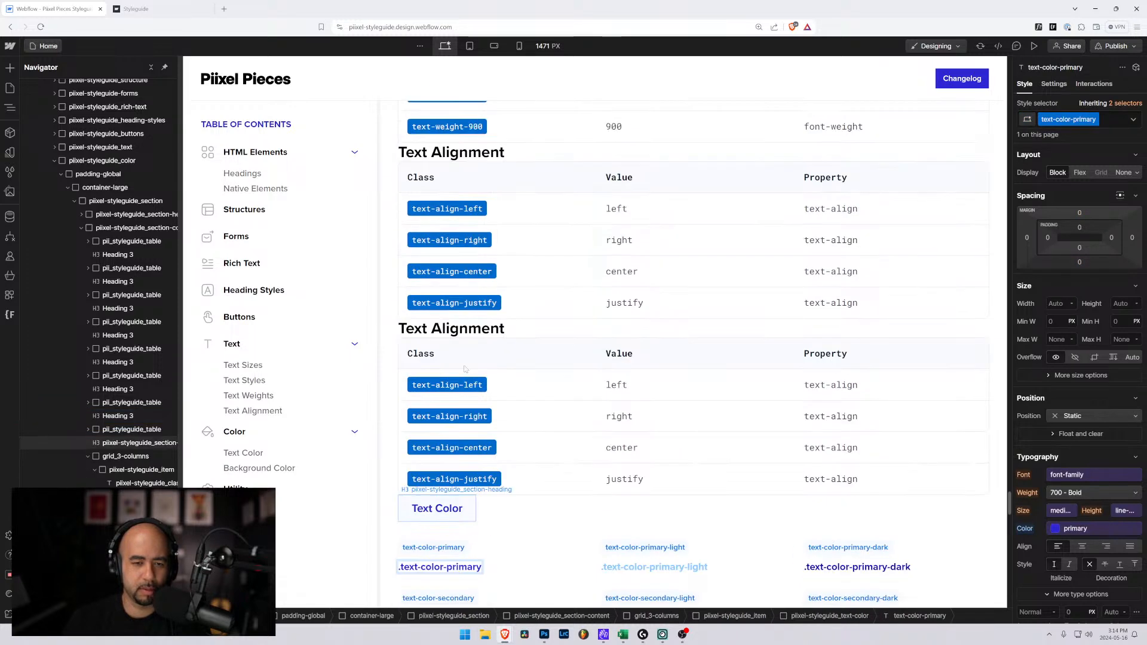
pyautogui.doubleClick(460, 331)
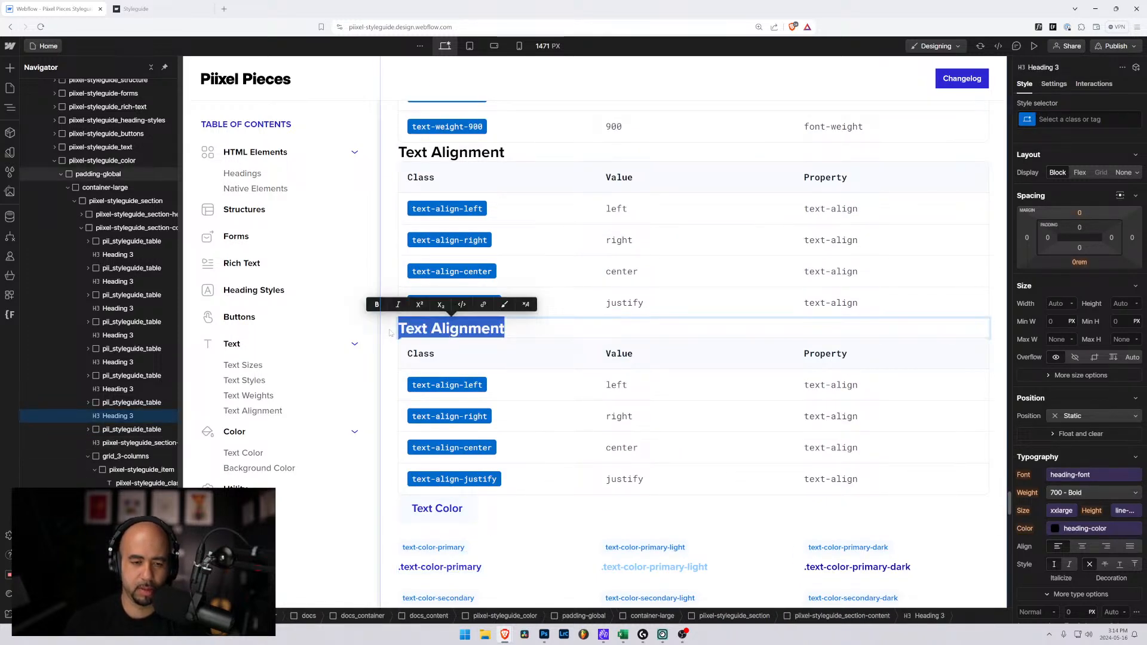
pyautogui.write('HTML ')
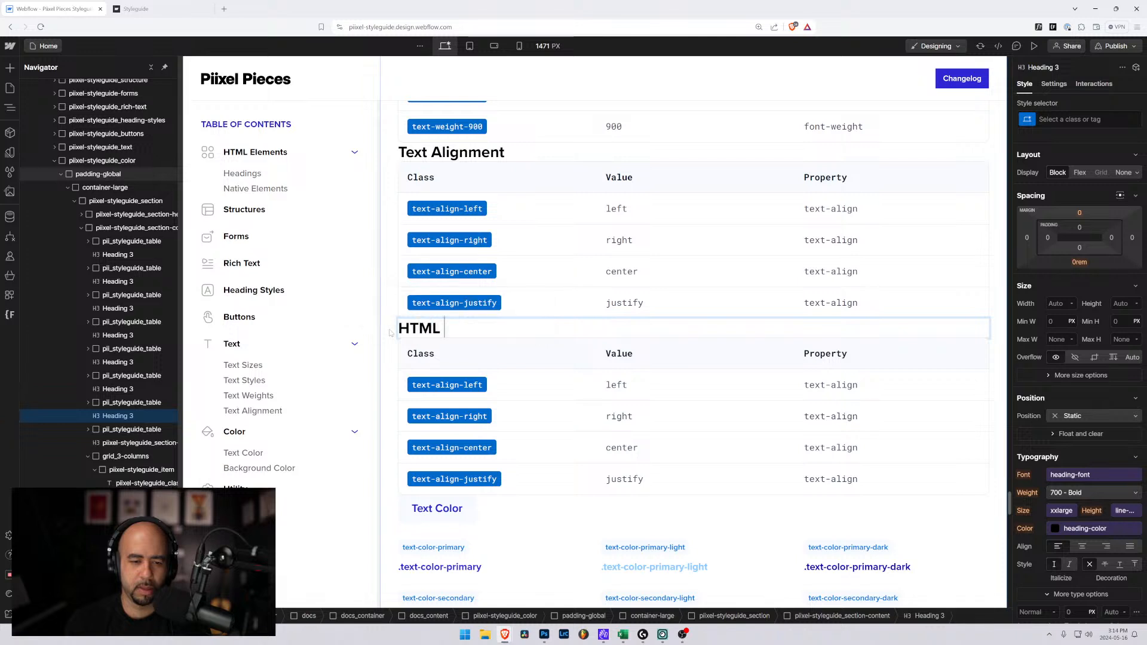
pyautogui.write('E')
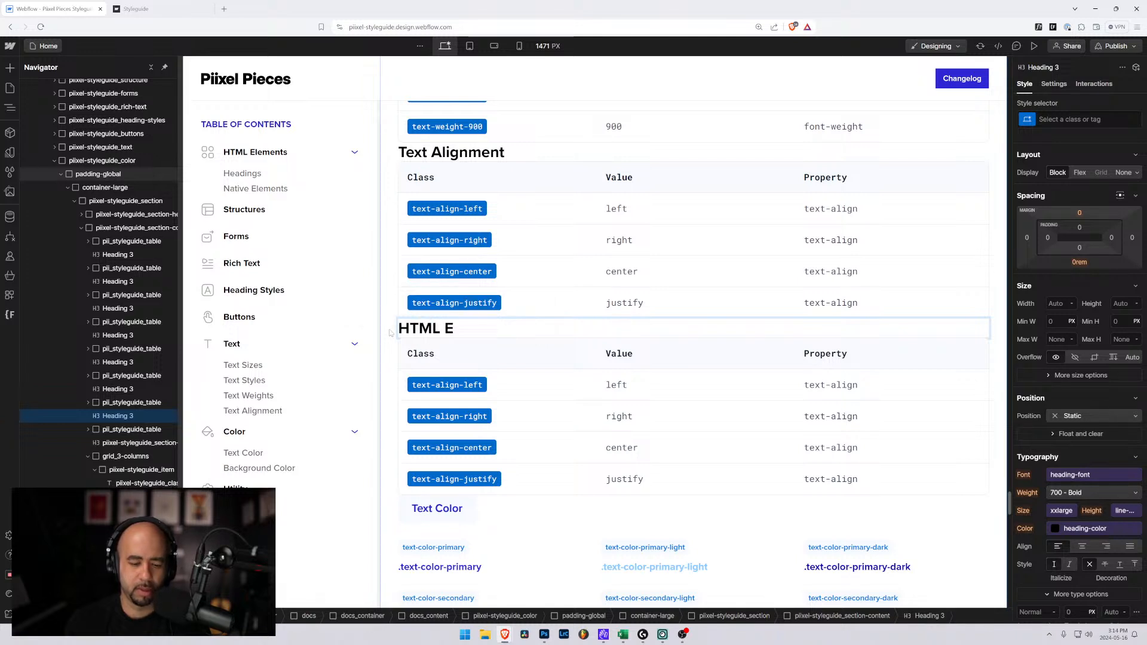
pyautogui.write('lem')
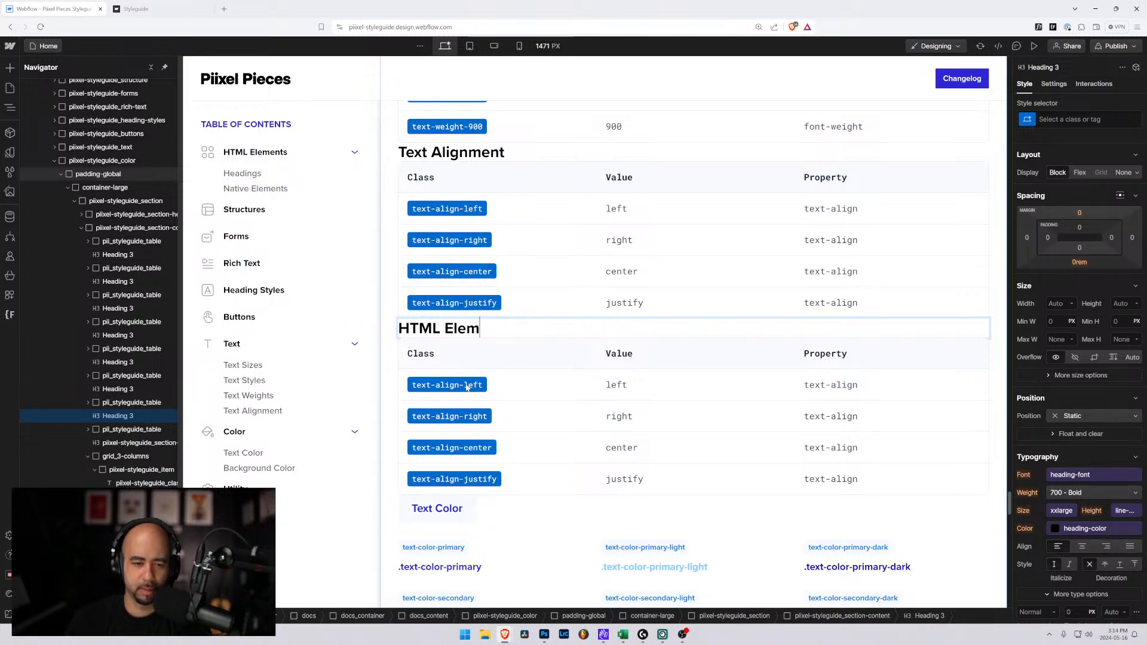
pyautogui.write('ents')
# Replace the is-class combo class with a new is-native combo class on the HTML Elements table's text-align-left cell value
pyautogui.click(462, 385)
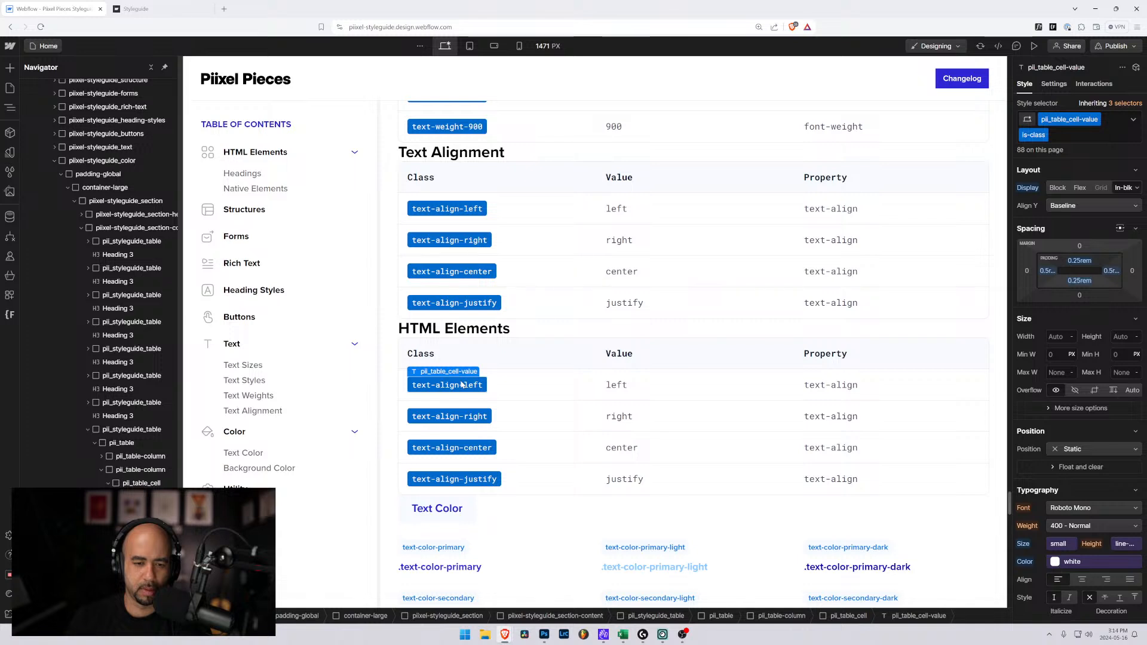
pyautogui.click(1073, 137)
pyautogui.press('BackSpace')
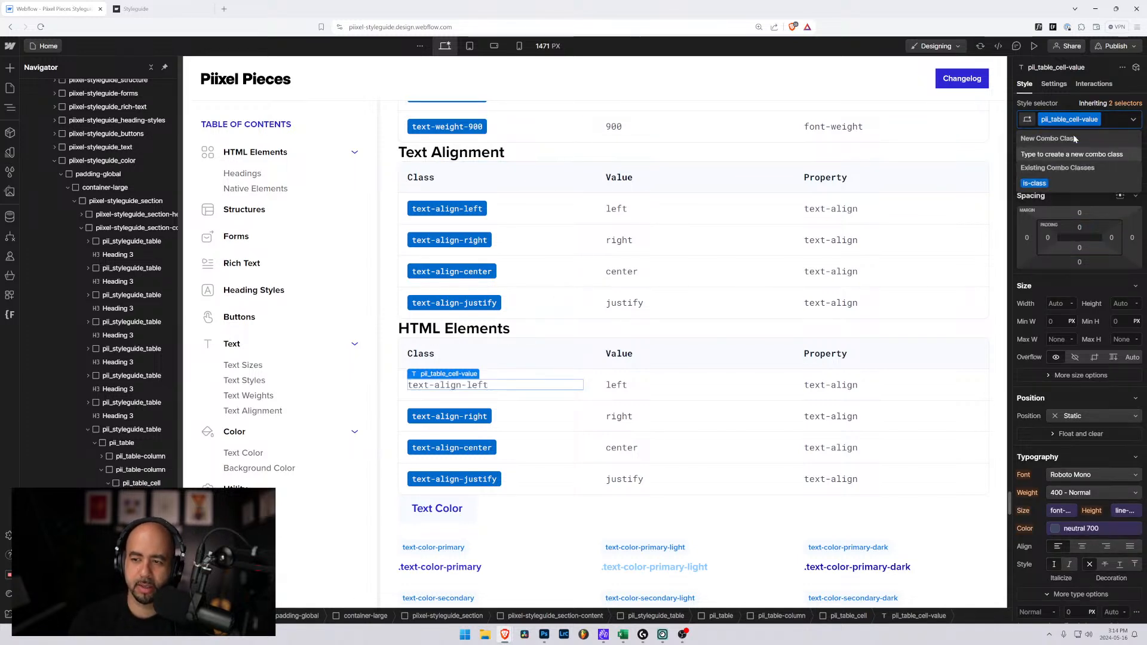
pyautogui.write('is-')
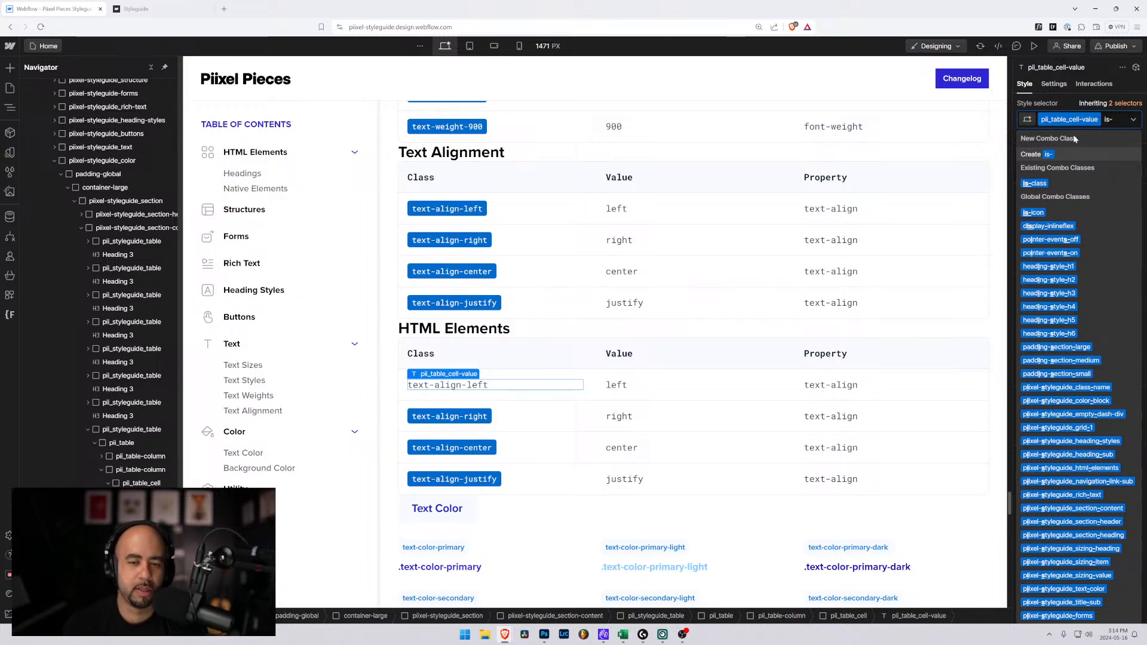
pyautogui.write('e')
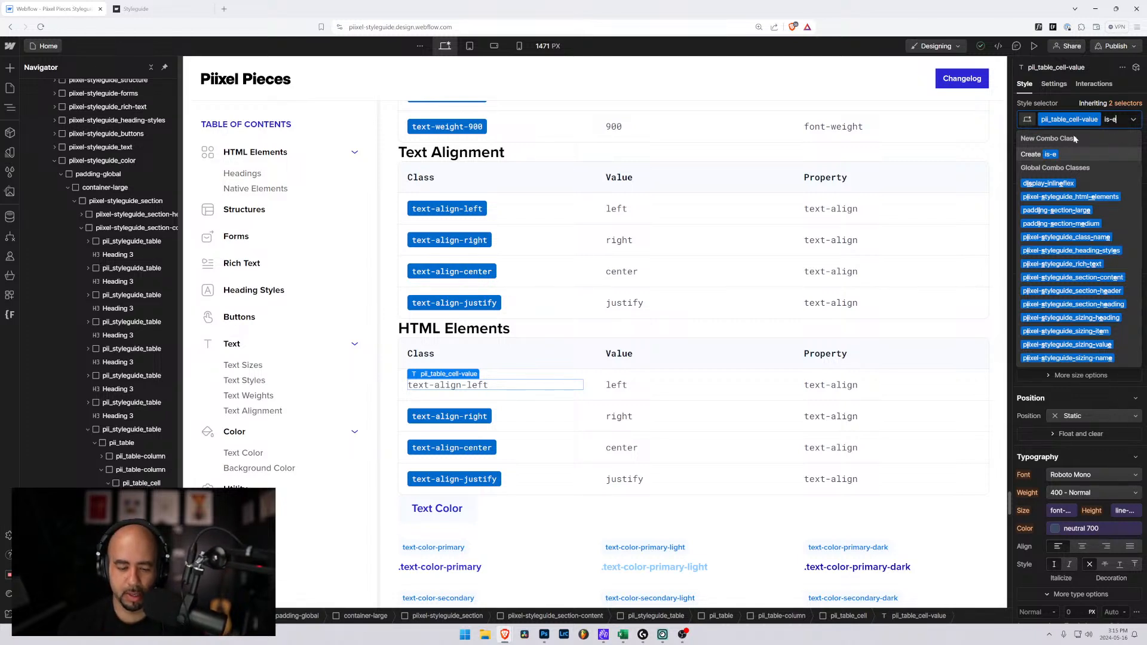
pyautogui.press('BackSpace')
pyautogui.write('native')
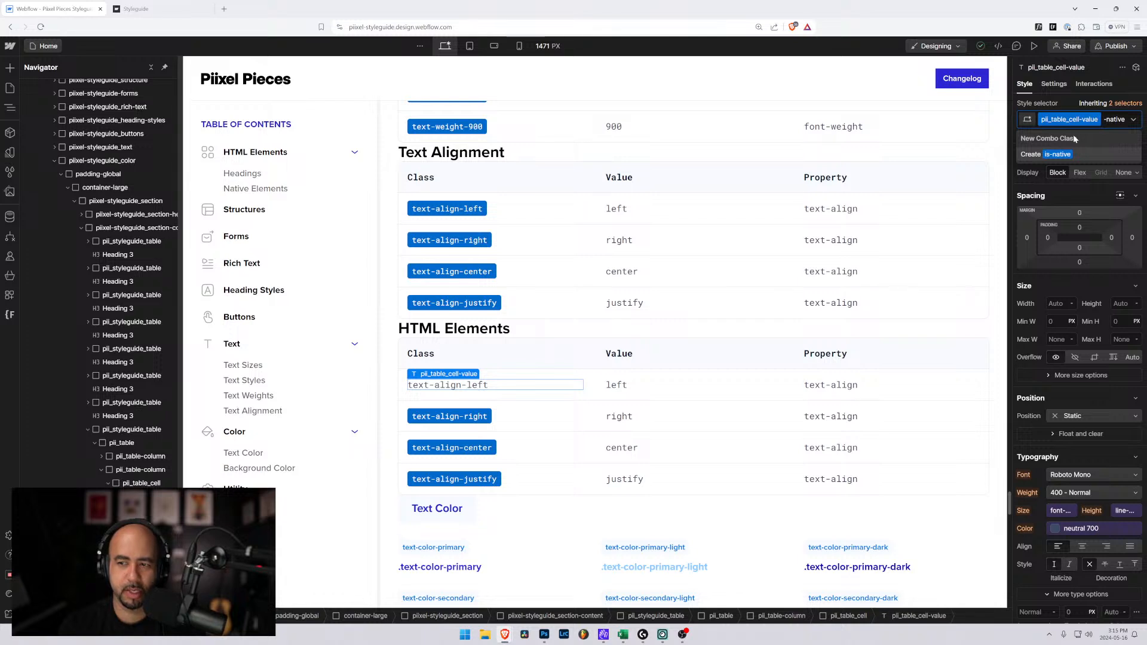
pyautogui.press('Return')
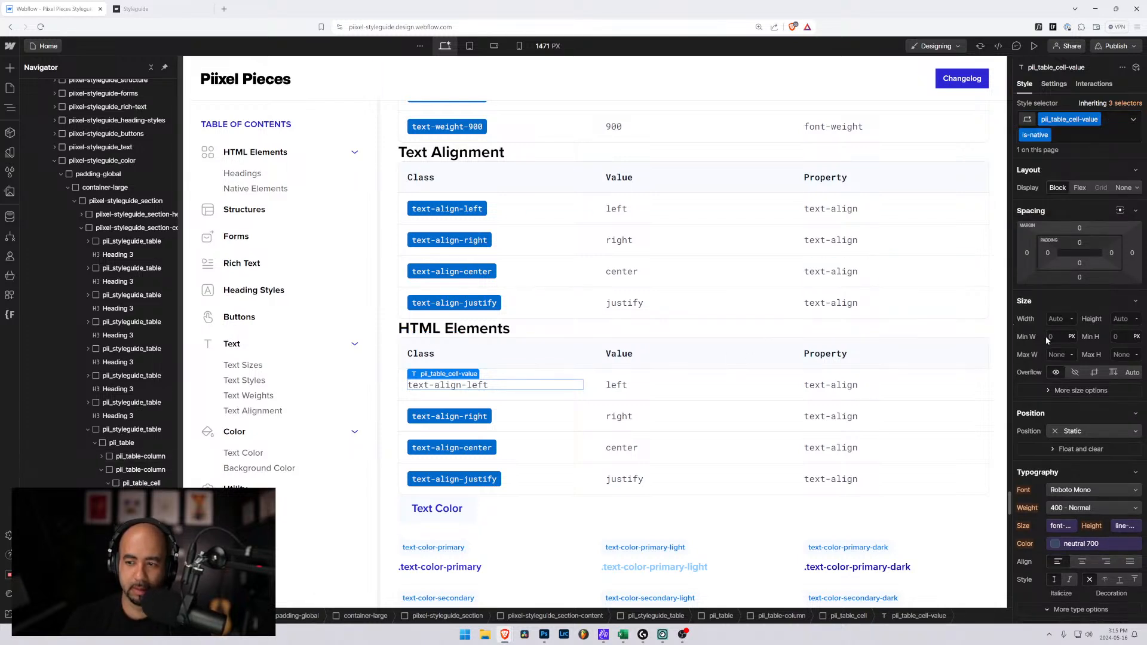
pyautogui.scroll(-3, 1044, 472)
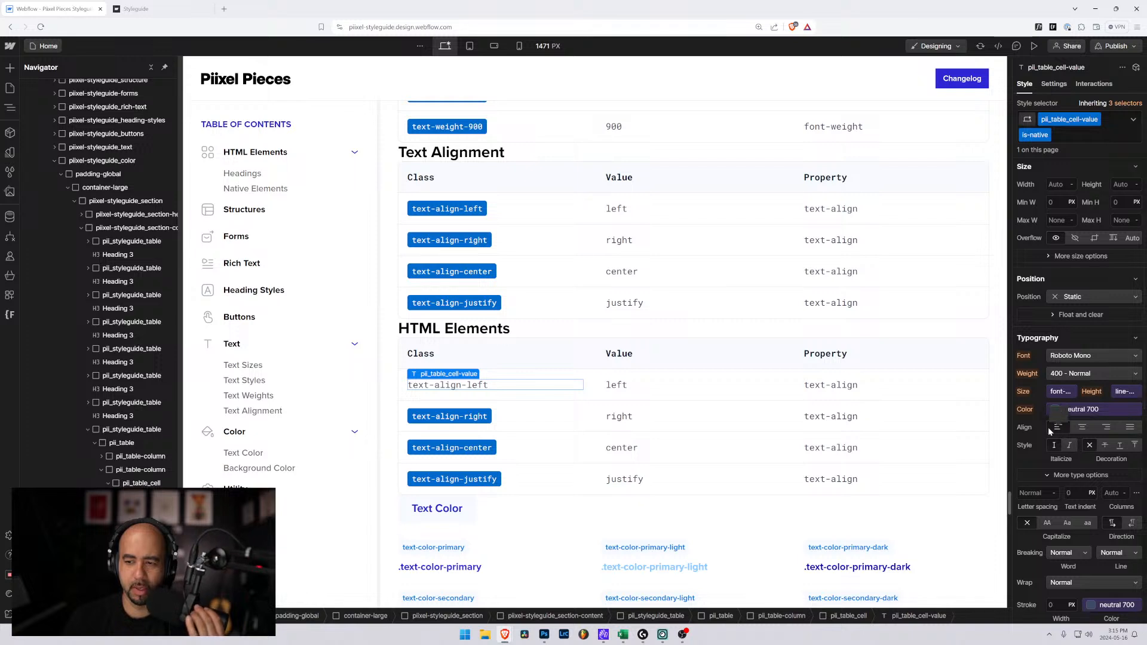
pyautogui.scroll(1, 1043, 343)
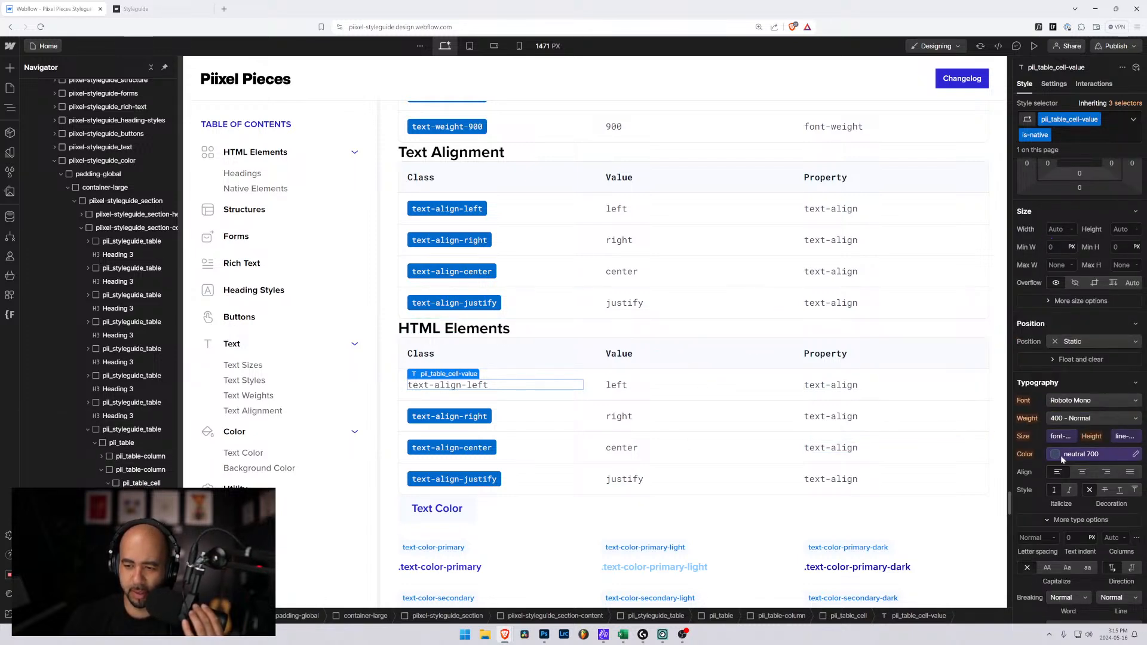
# Replace the is-native combo class with the existing is-class on the HTML Elements table's text-align-left label
pyautogui.scroll(-3, 1059, 455)
pyautogui.scroll(-1, 1055, 458)
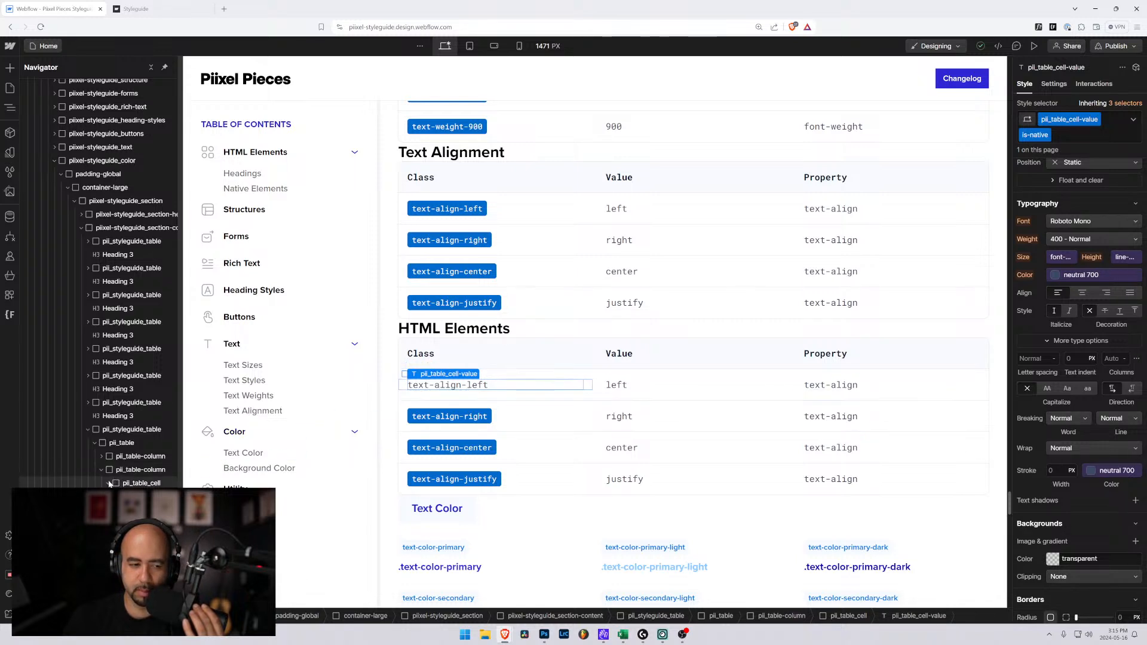
pyautogui.click(1083, 132)
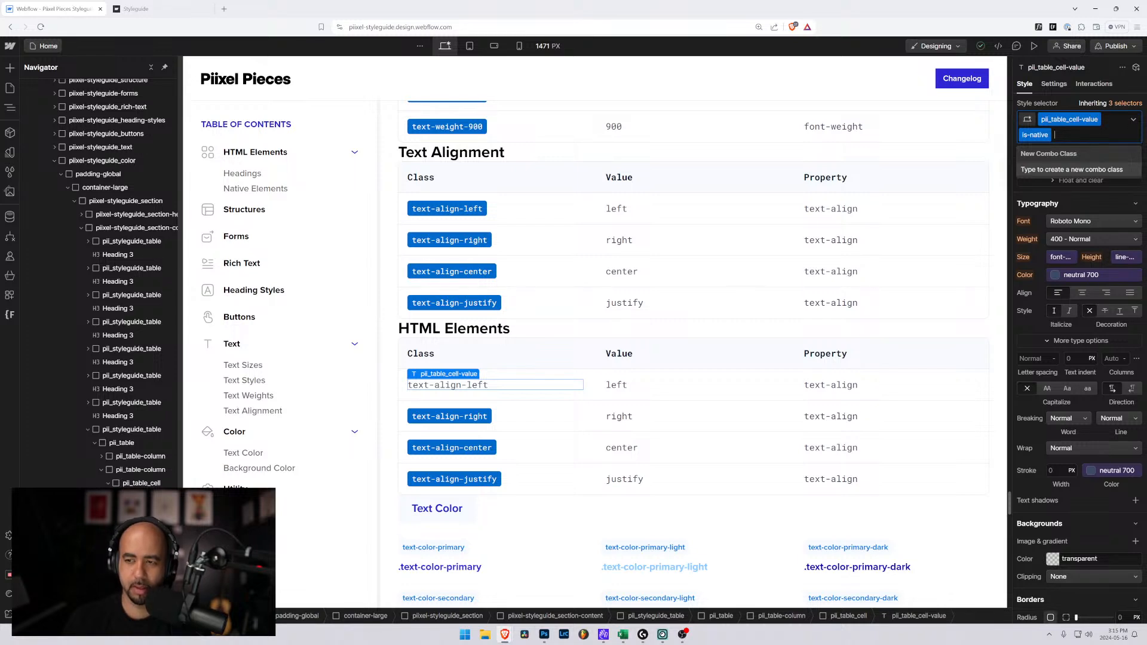
pyautogui.press('BackSpace')
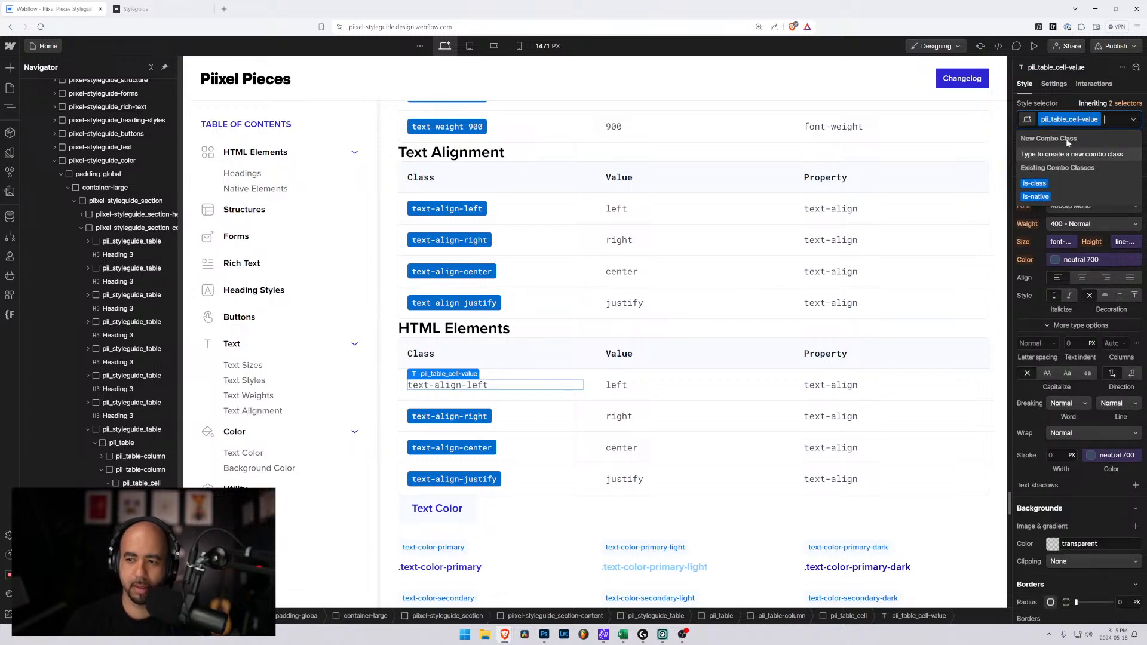
pyautogui.click(1034, 183)
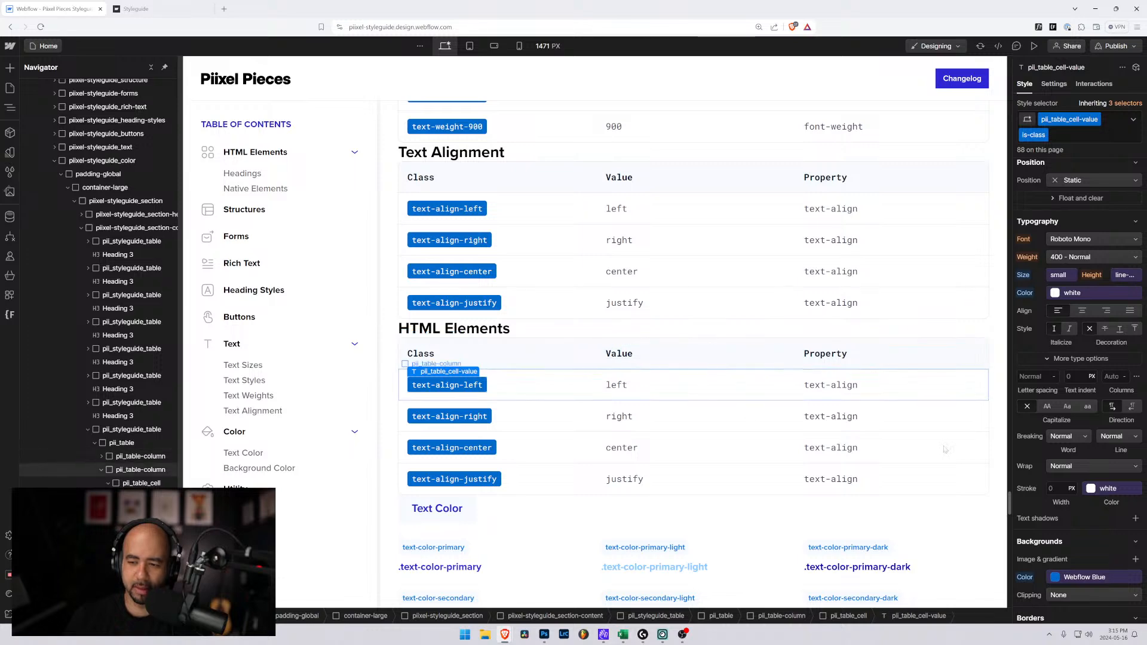
# Add an is-native combo class on top of is-class for the HTML Elements table's text-align-left label
pyautogui.scroll(-1, 1070, 463)
pyautogui.scroll(3, 1070, 464)
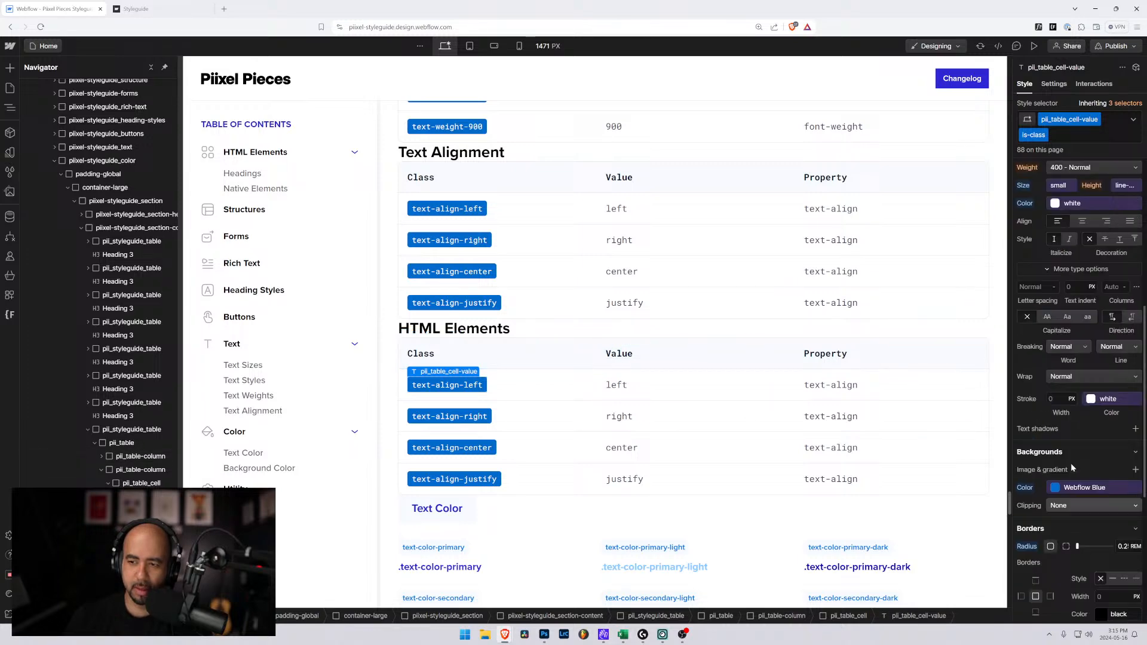
pyautogui.click(1098, 135)
pyautogui.write('is-nat')
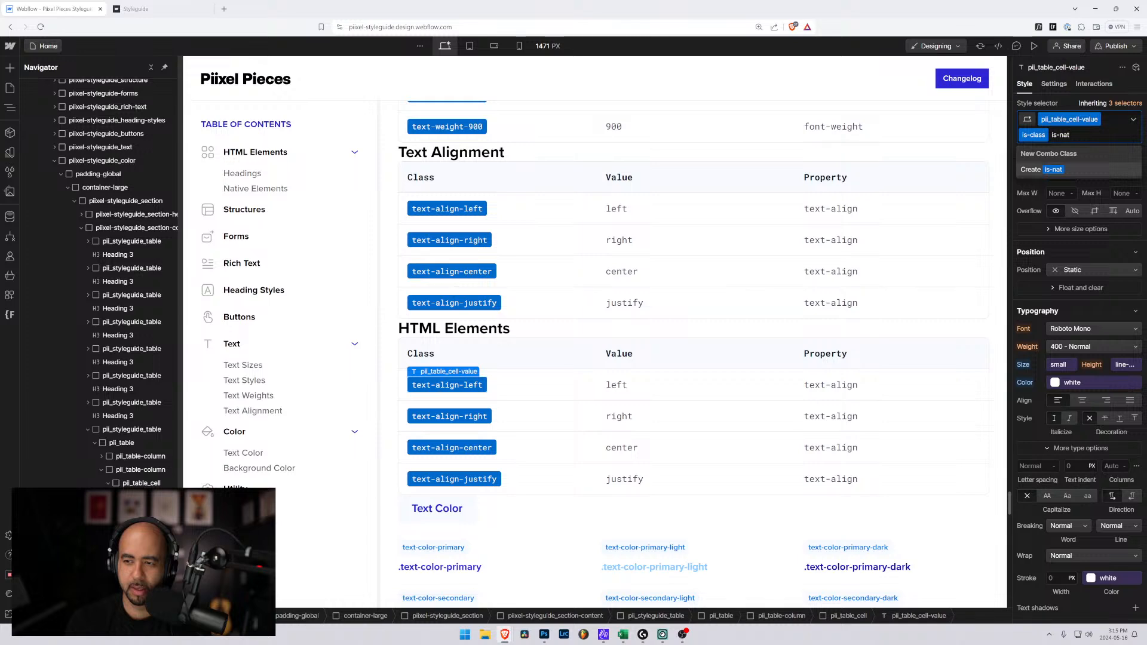
pyautogui.write('ive')
pyautogui.press('Return')
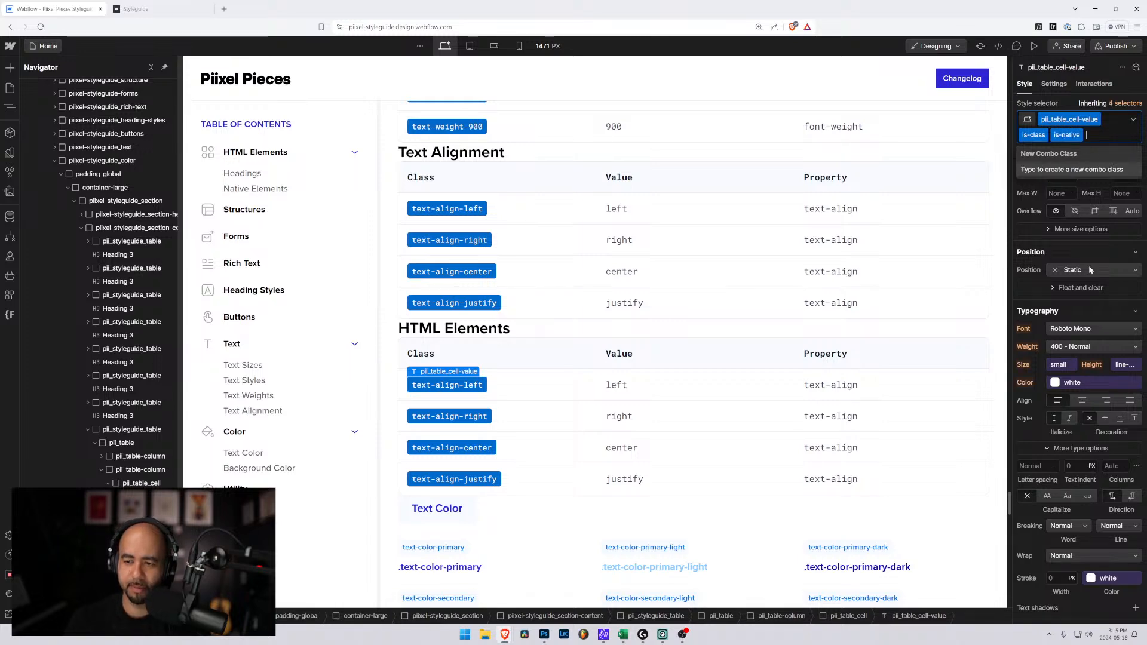
# Set the background color of the is-native text-align-left label to the webflow purple variable
pyautogui.scroll(-5, 1061, 386)
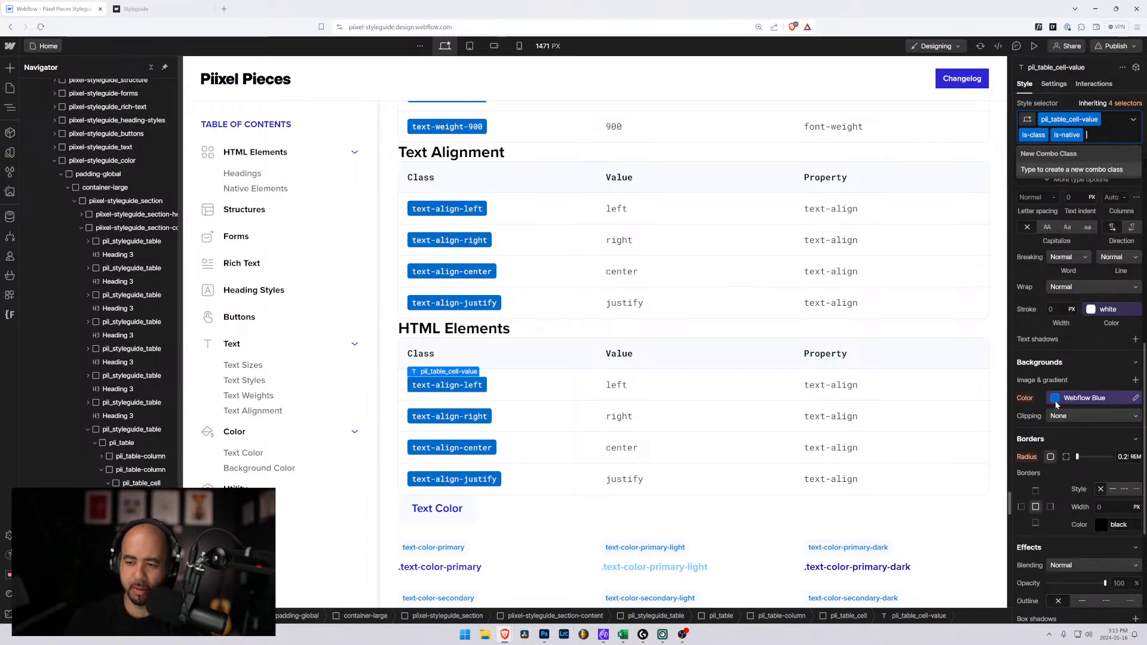
pyautogui.click(1056, 405)
pyautogui.click(1036, 553)
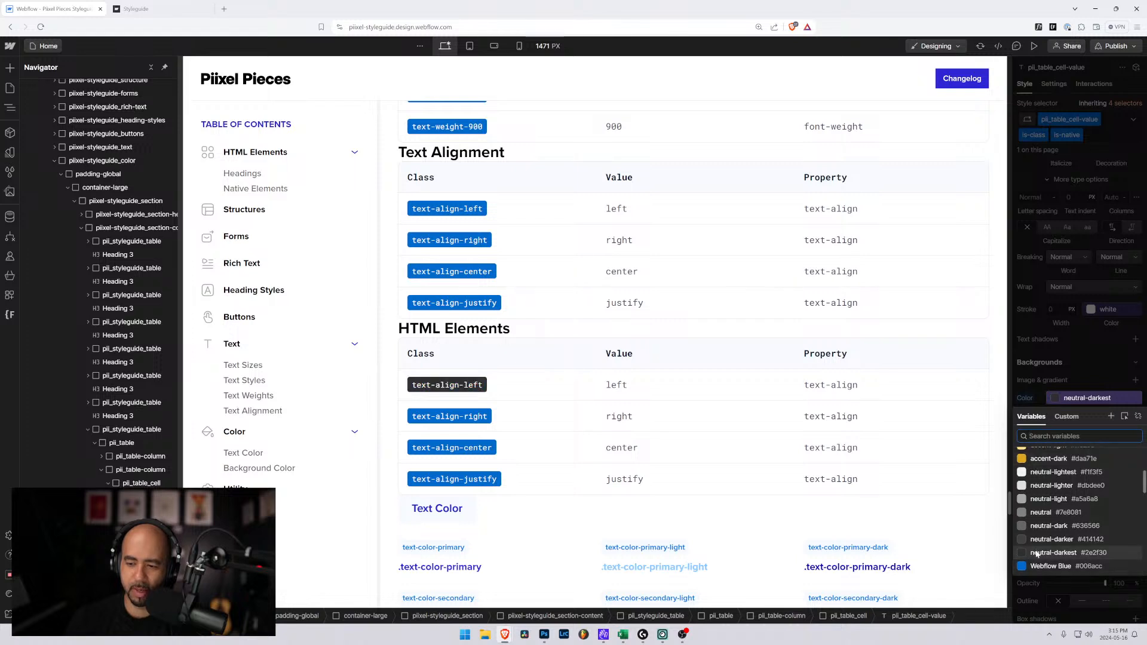
pyautogui.scroll(-2, 1036, 553)
pyautogui.click(1038, 542)
pyautogui.scroll(1, 1042, 540)
pyautogui.scroll(-6, 1041, 541)
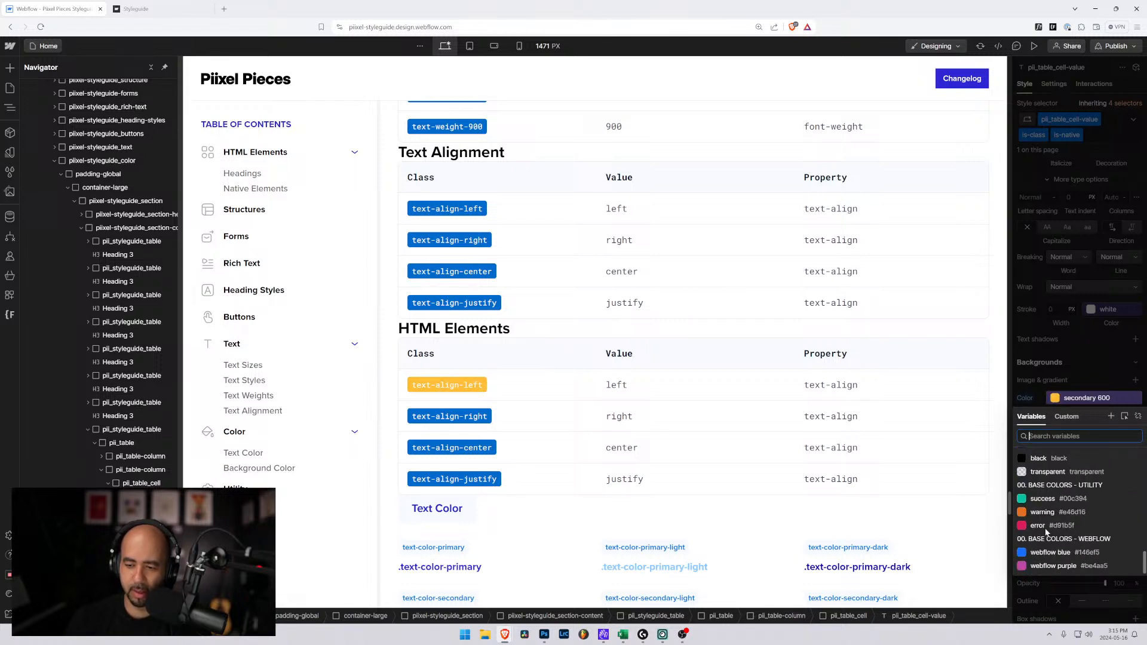
pyautogui.click(1051, 566)
pyautogui.click(956, 364)
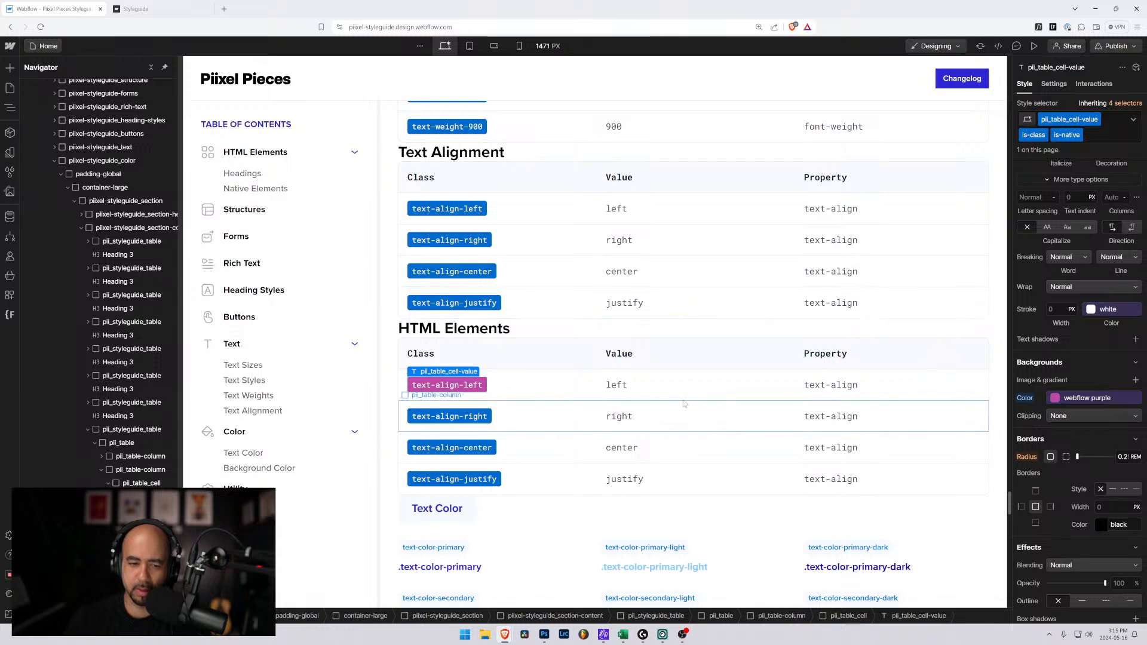
# Compare the classes and style settings of the purple text-align-left label with the neighboring cells and the text-align-right label
pyautogui.click(550, 382)
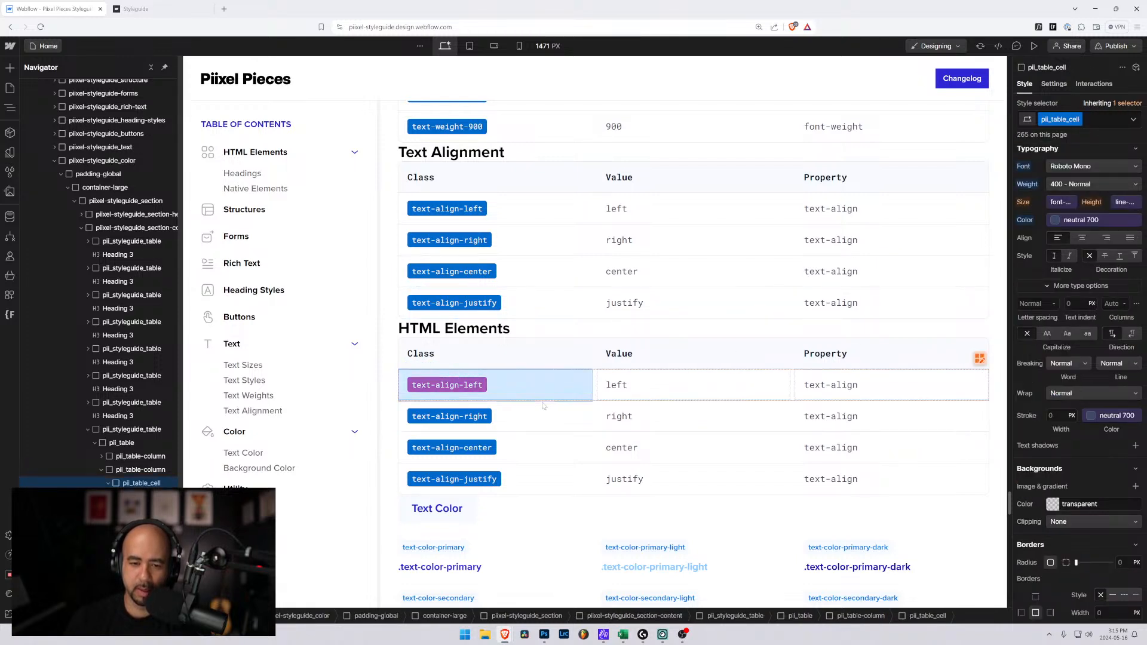
pyautogui.click(736, 387)
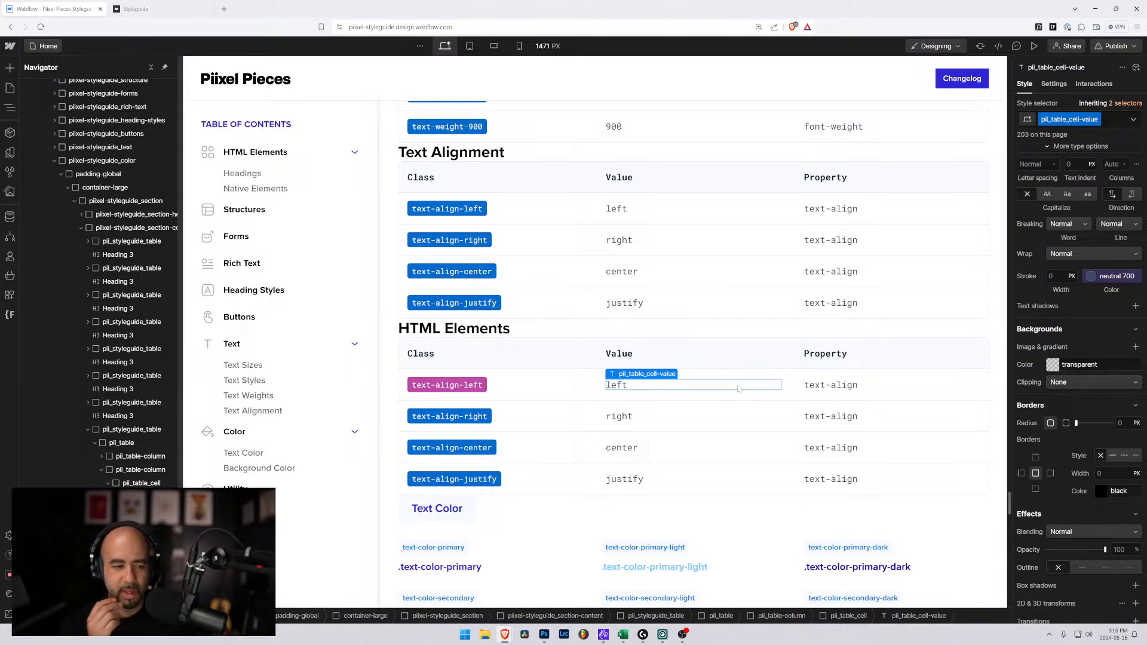
pyautogui.click(460, 386)
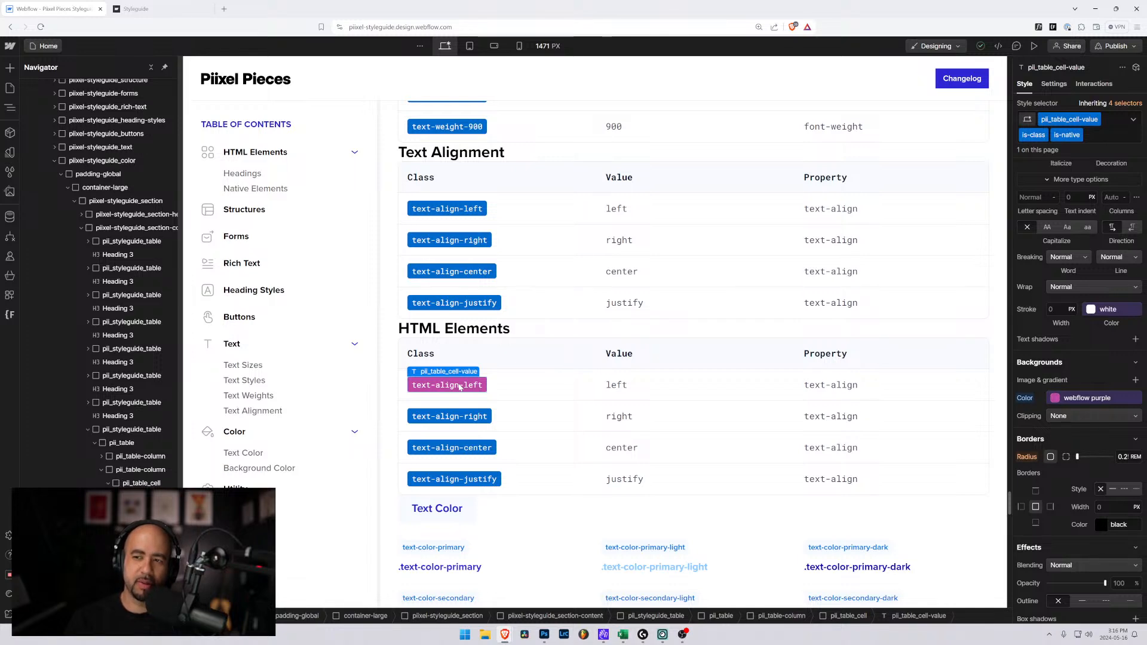
pyautogui.scroll(-3, 1089, 461)
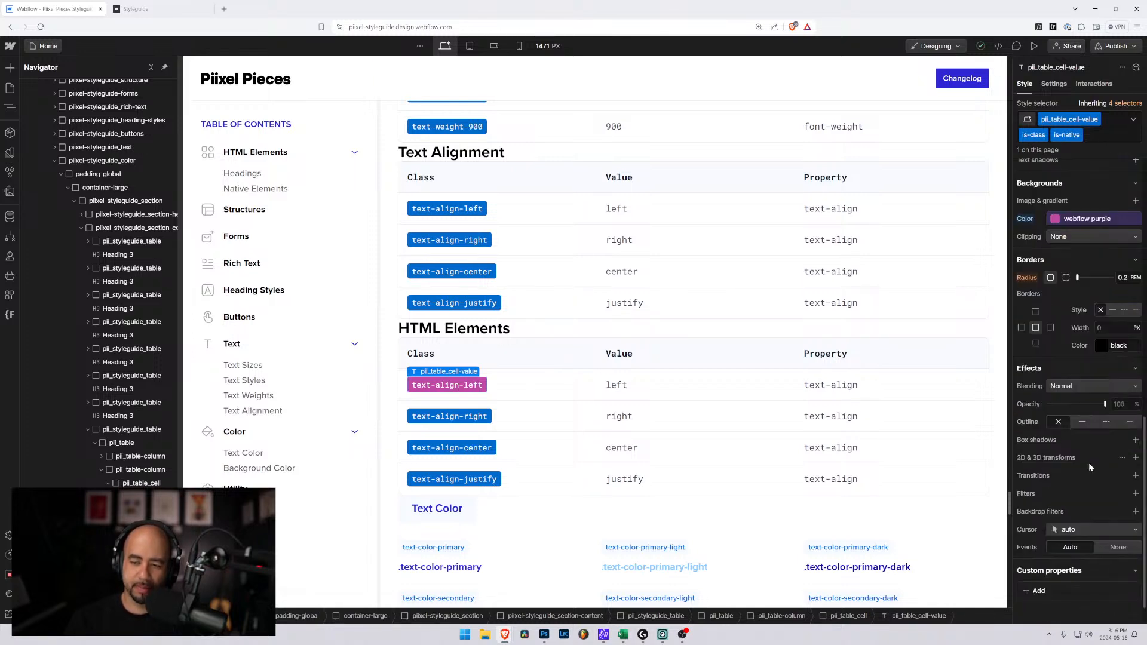
pyautogui.scroll(3, 1088, 463)
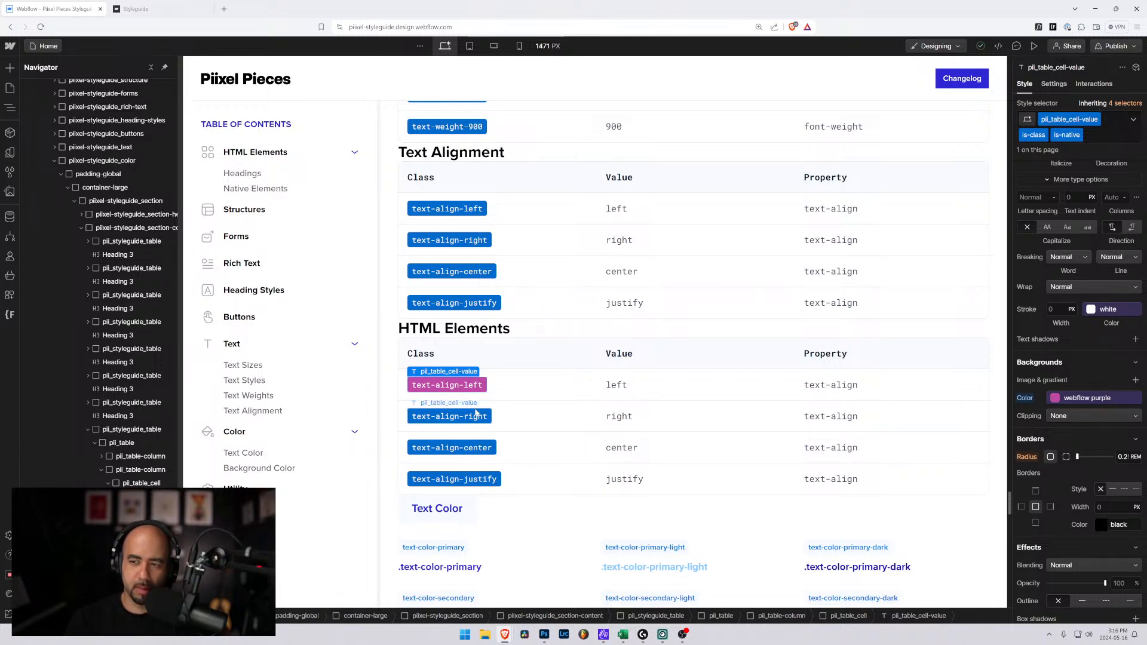
pyautogui.click(476, 413)
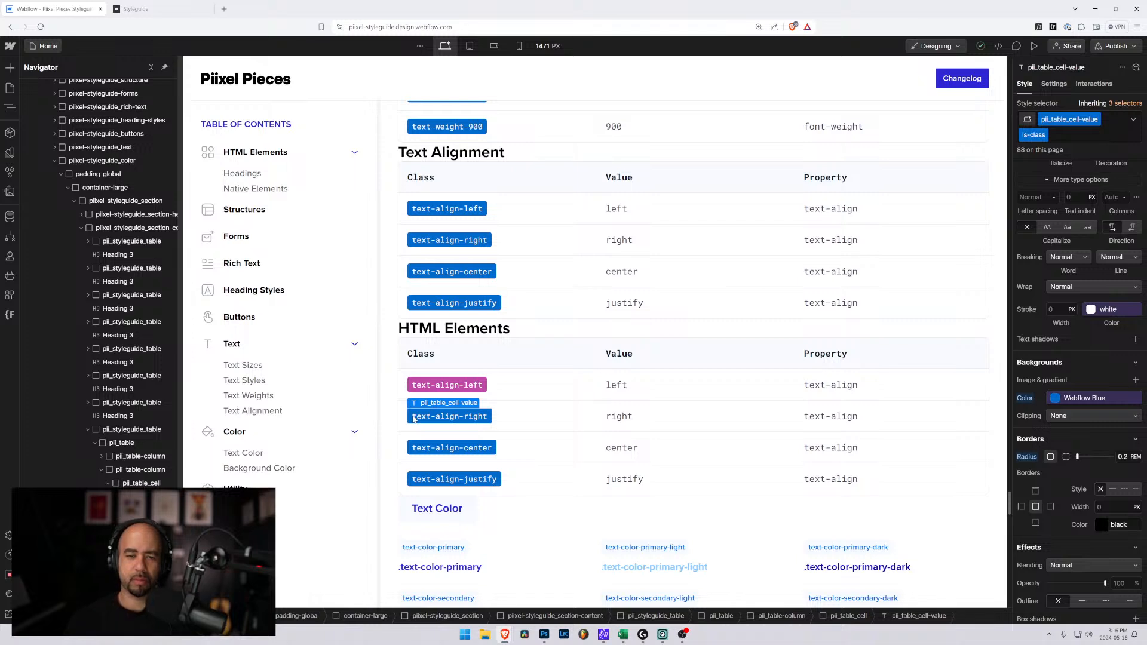
pyautogui.click(430, 383)
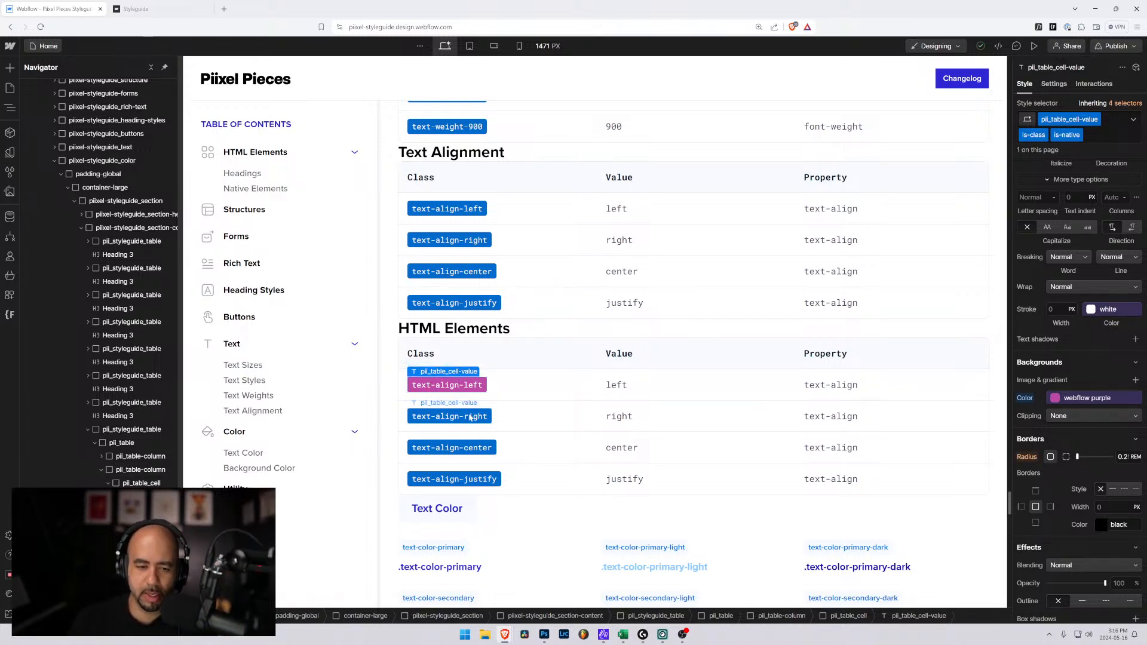
# Change the text of the purple label in the HTML Elements table's first row to H1
pyautogui.doubleClick(447, 384)
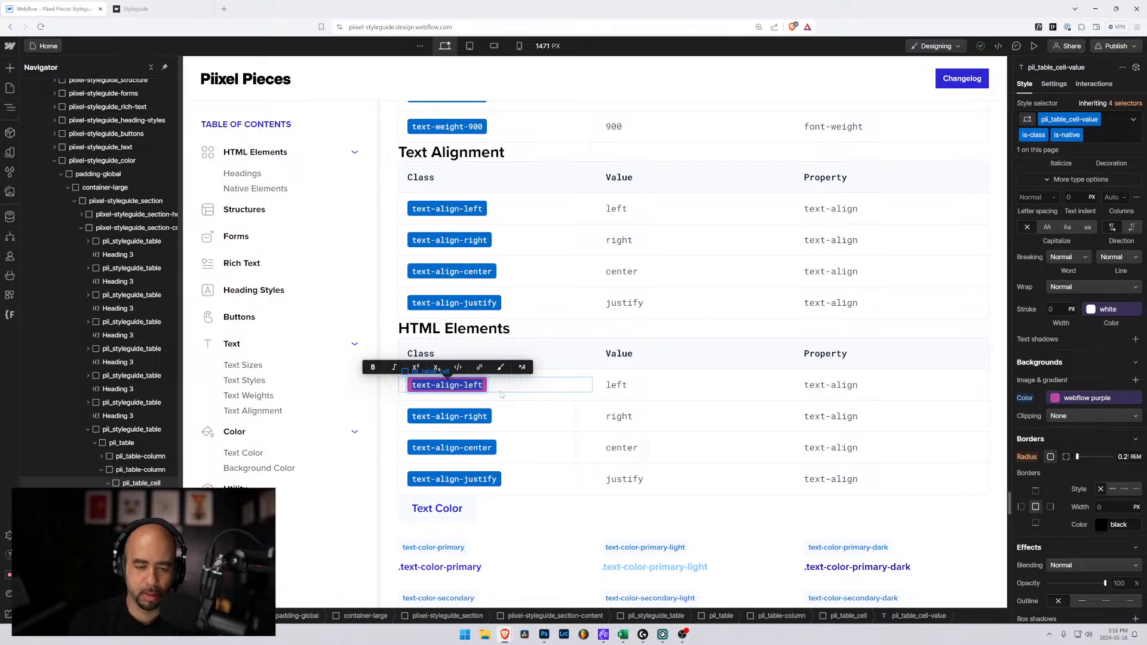
pyautogui.write('H1')
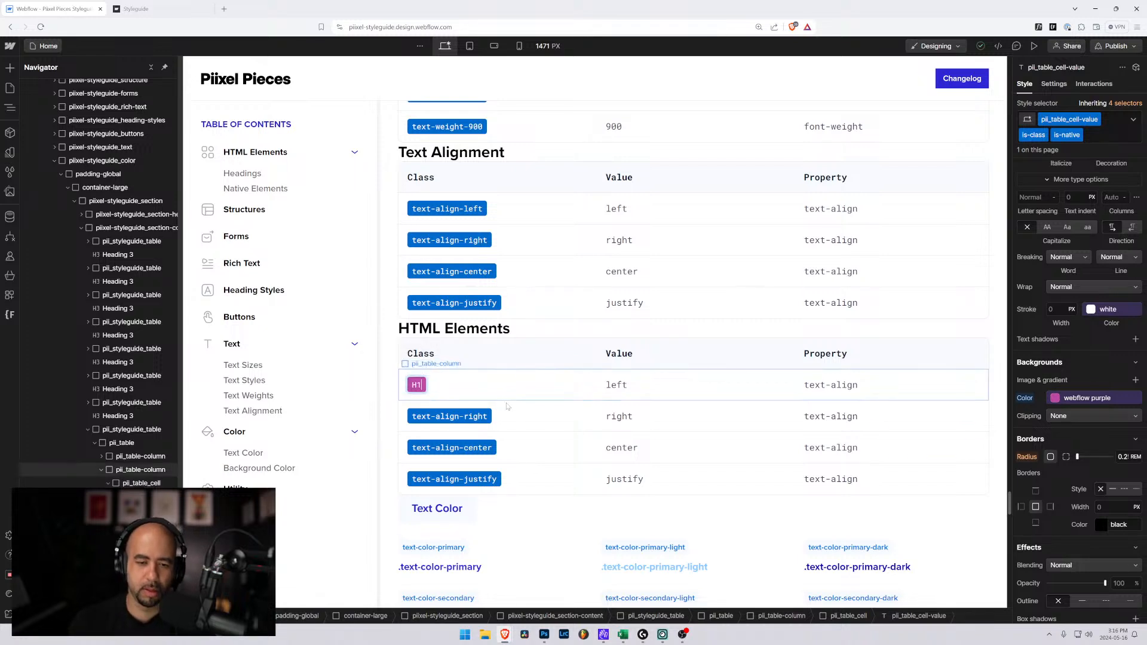
pyautogui.click(532, 400)
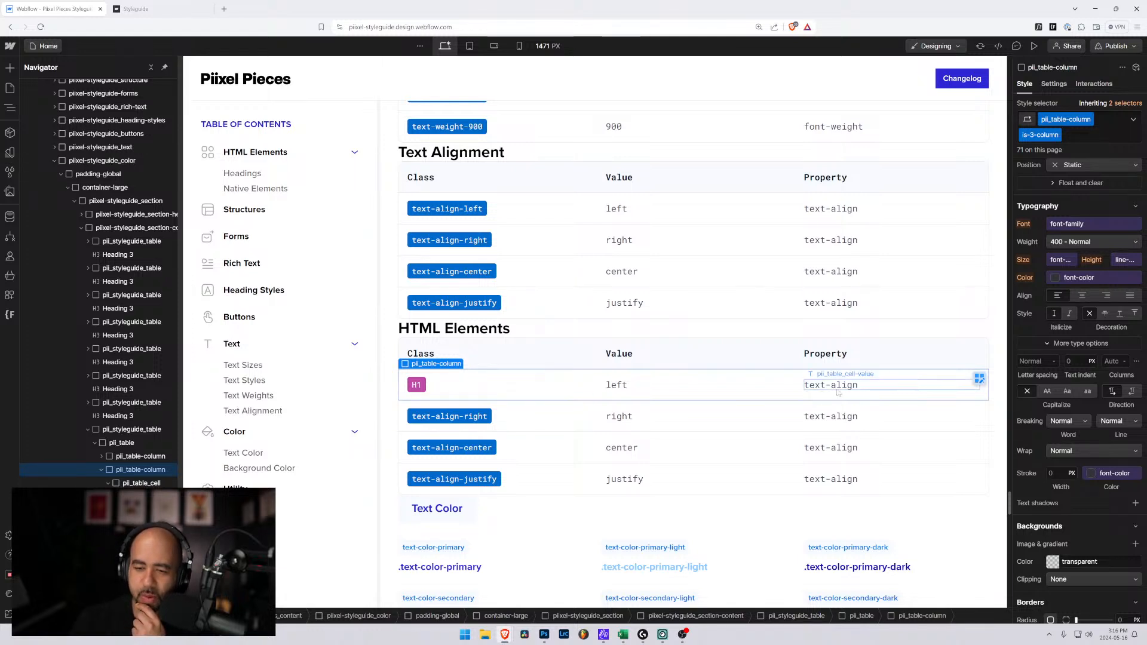
# Change the H1 row's Value cell in the HTML Elements table to 2.5rem
pyautogui.doubleClick(608, 385)
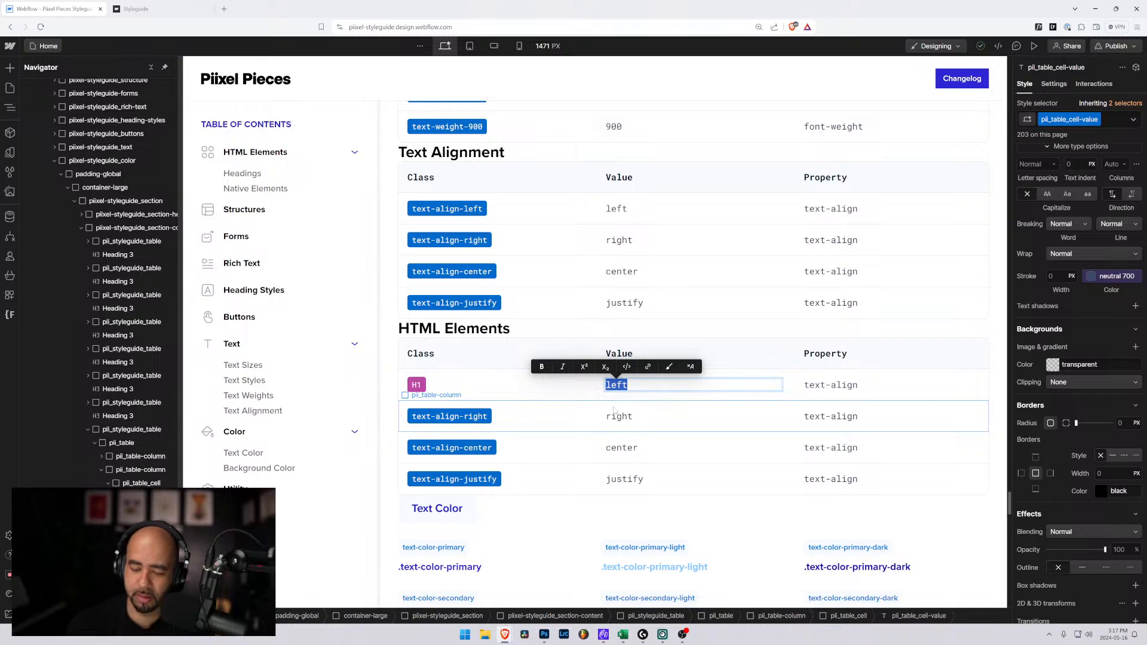
pyautogui.write('2.')
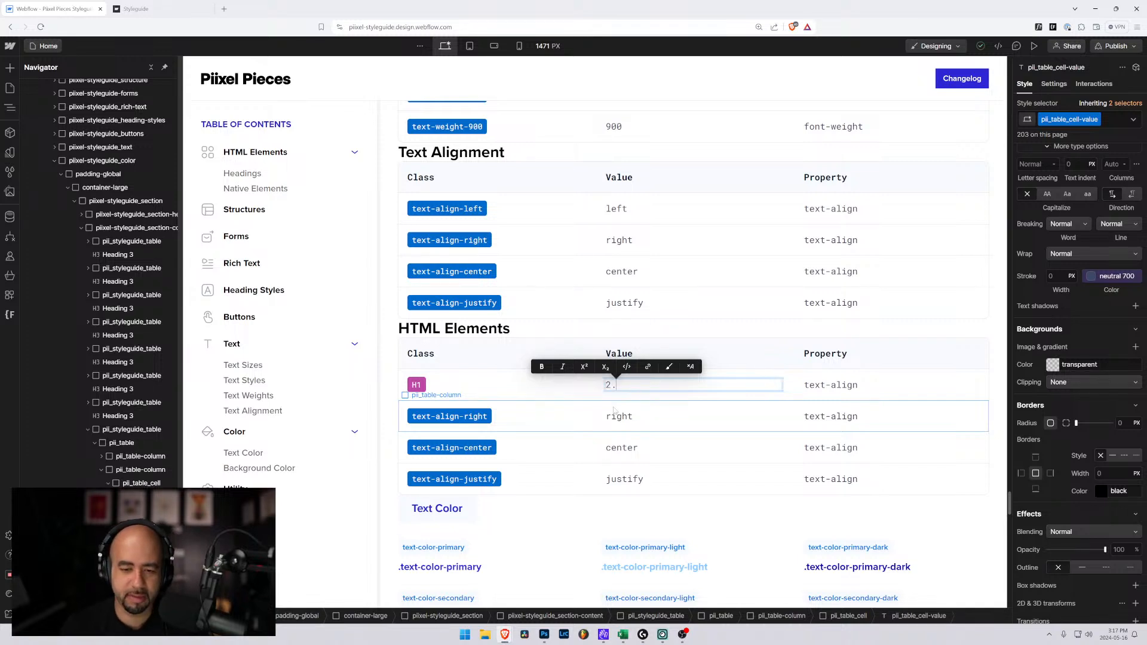
pyautogui.write('5.')
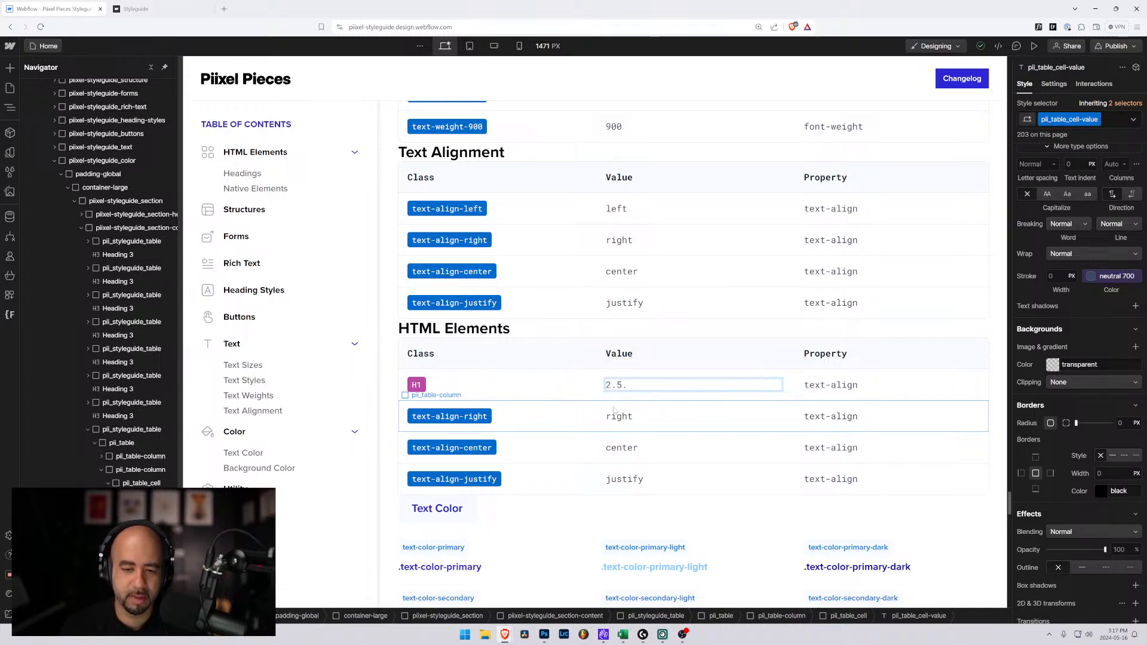
pyautogui.write('re')
pyautogui.press('BackSpace')
pyautogui.press('BackSpace')
pyautogui.press('BackSpace')
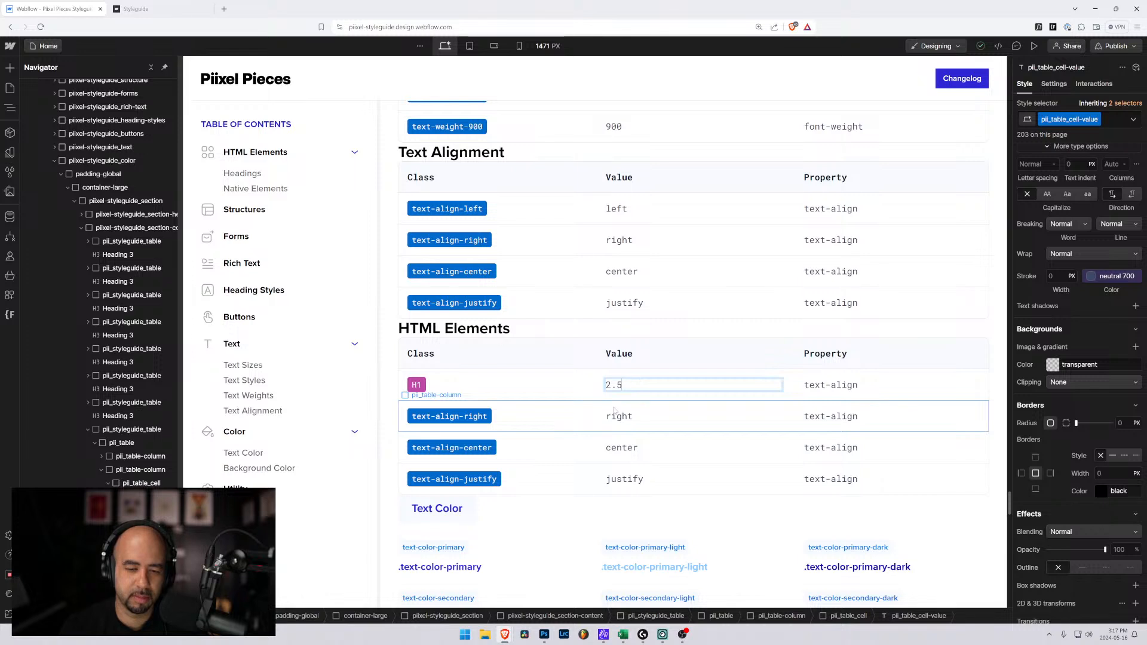
pyautogui.write('rem')
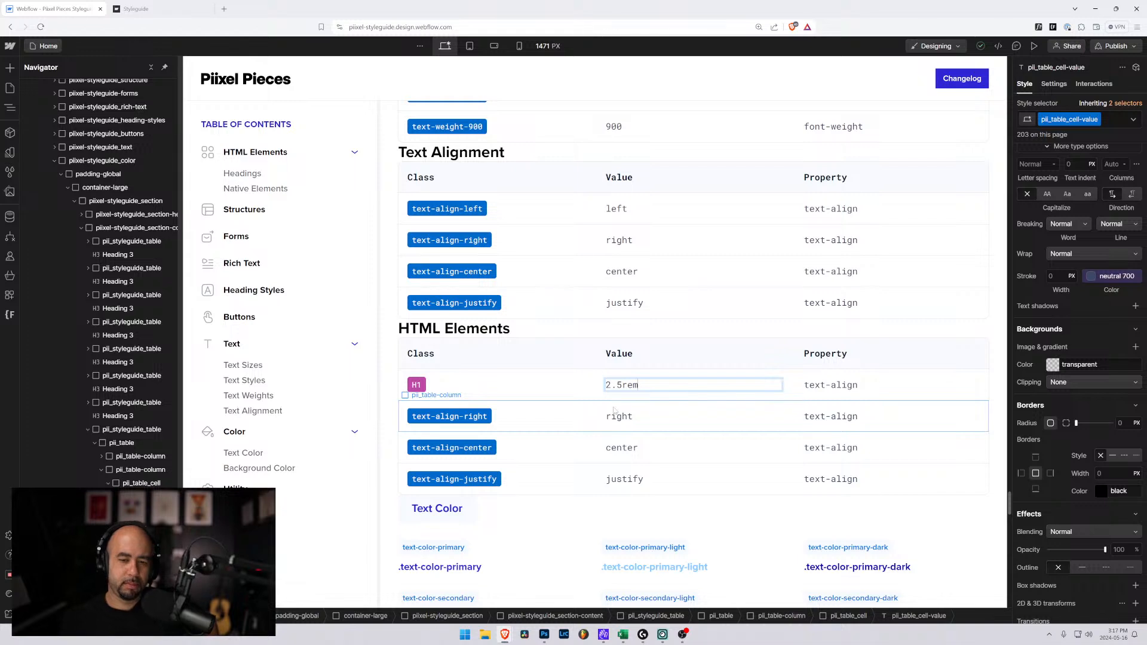
# Change the H1 row's Property cell in the HTML Elements table to font-size
pyautogui.doubleClick(793, 388)
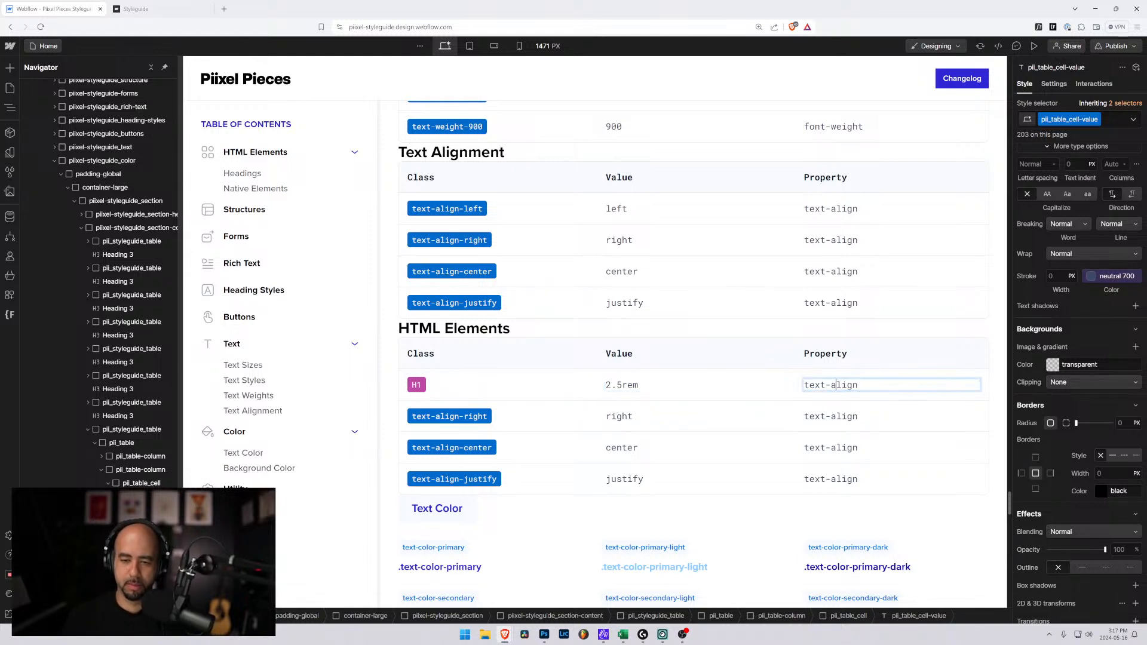
pyautogui.write('f')
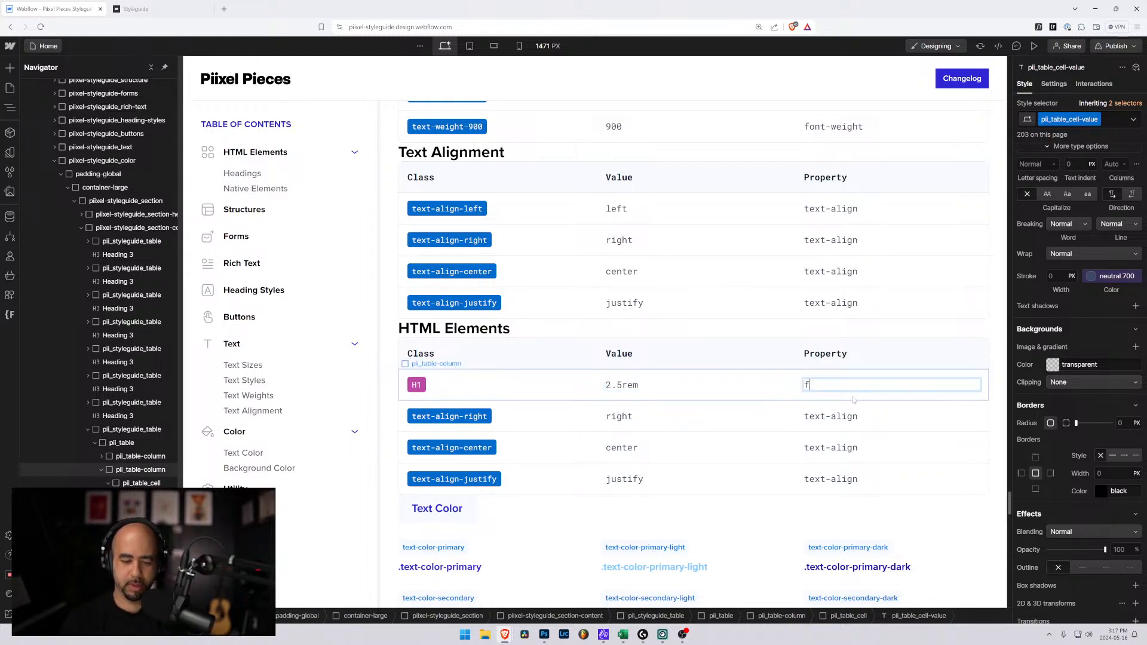
pyautogui.write('ont')
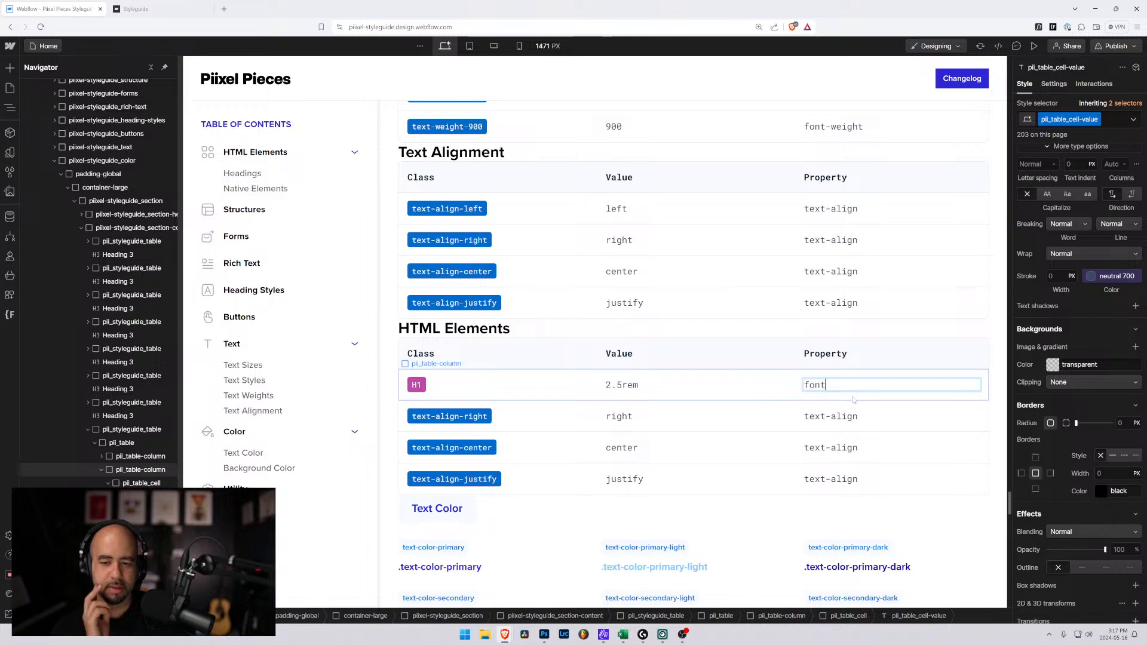
pyautogui.write('-size')
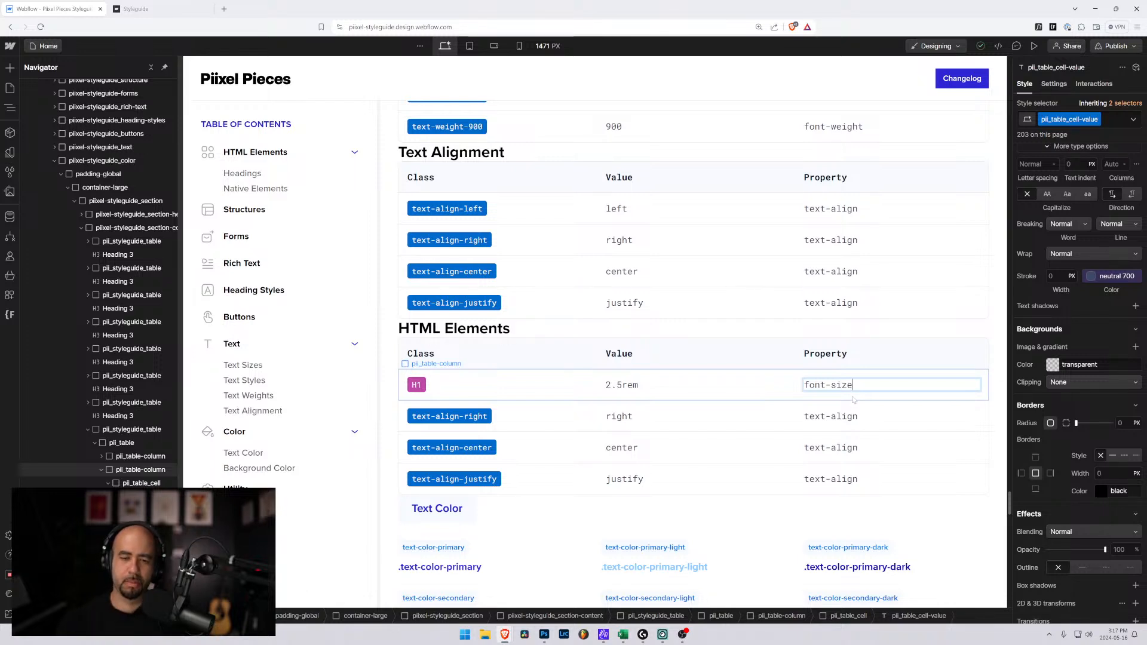
# Replace the text-align-right label text in the HTML Elements table's second row with h1
pyautogui.click(456, 420)
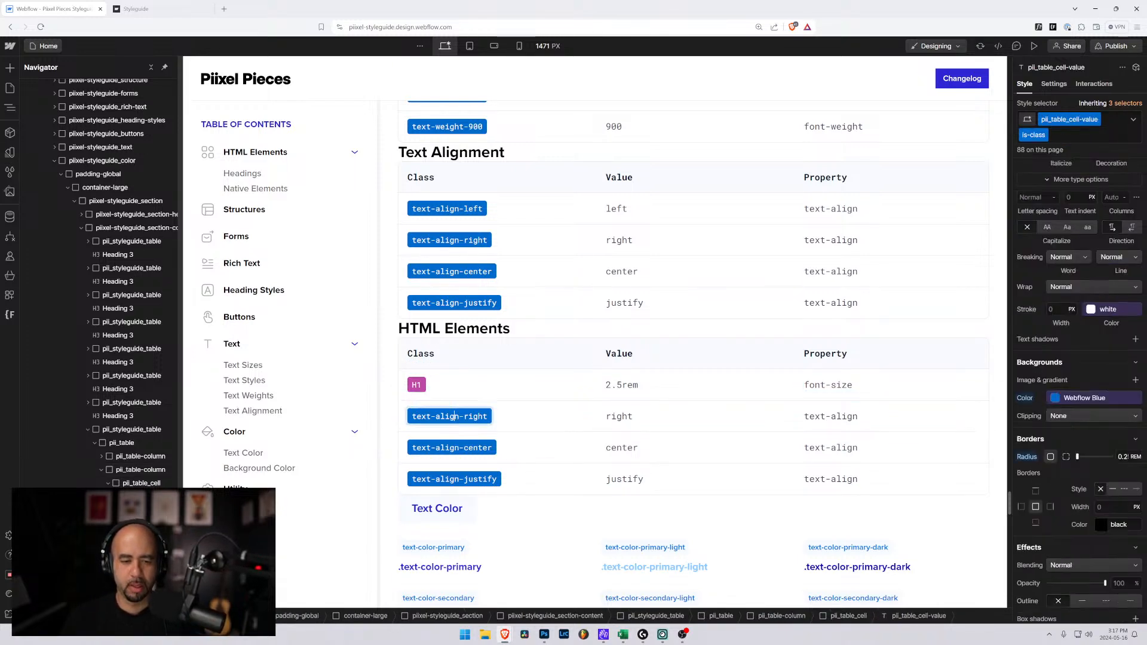
pyautogui.doubleClick(456, 420)
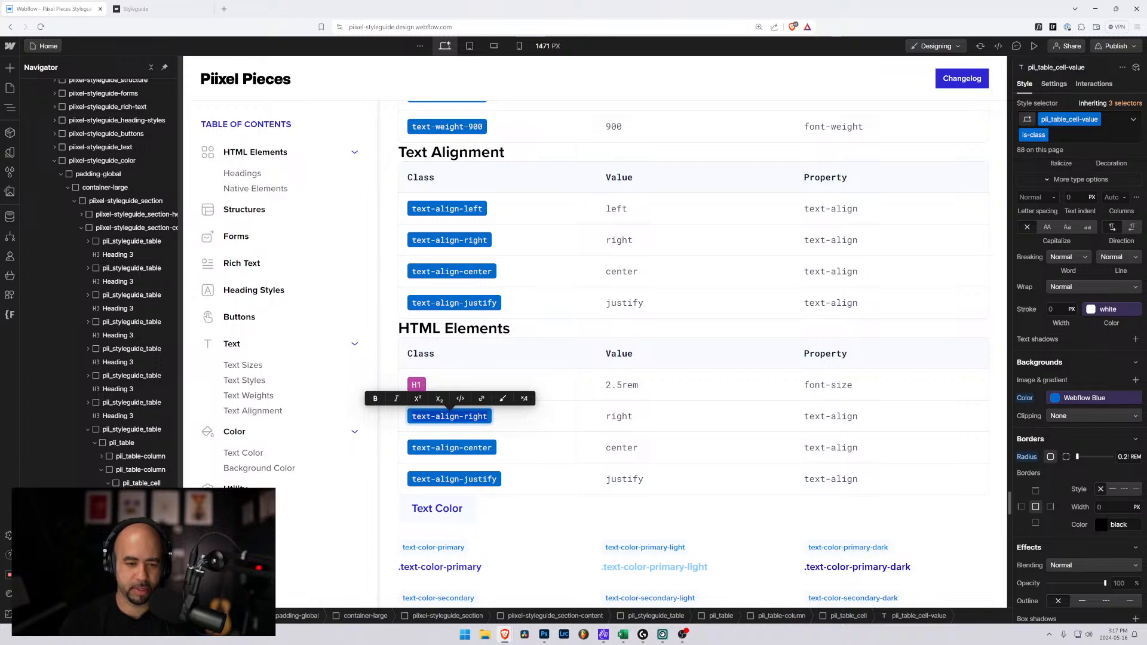
pyautogui.write('h1')
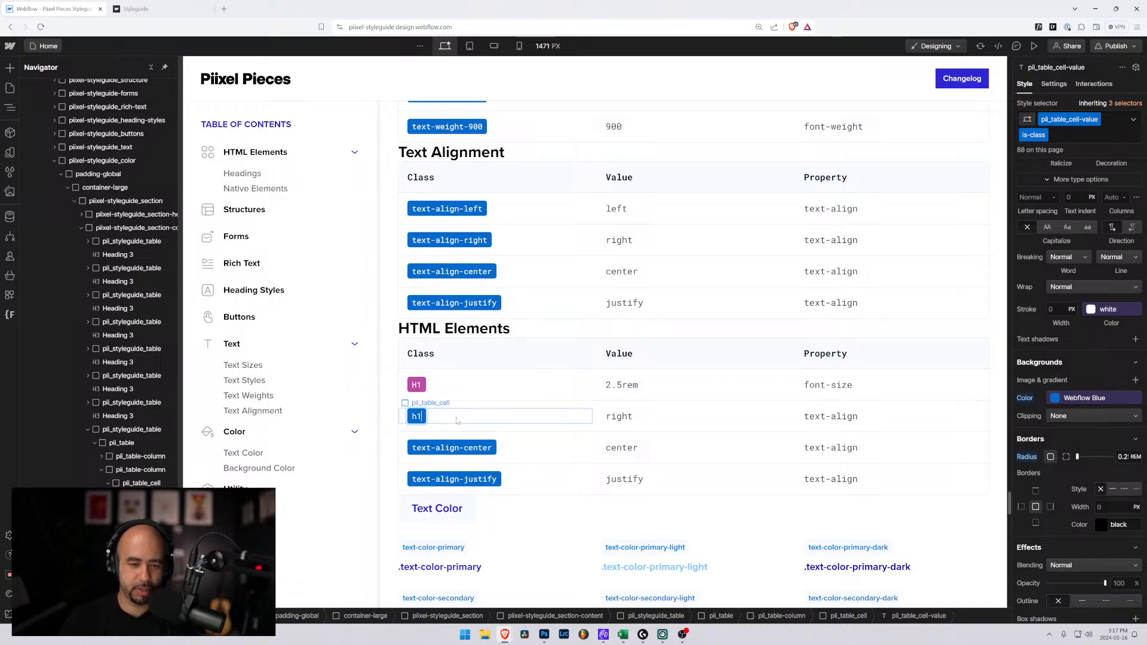
pyautogui.click(629, 418)
# Review the native elements, structure classes and Heading Styles section in the published style guide
pyautogui.scroll(15, 630, 420)
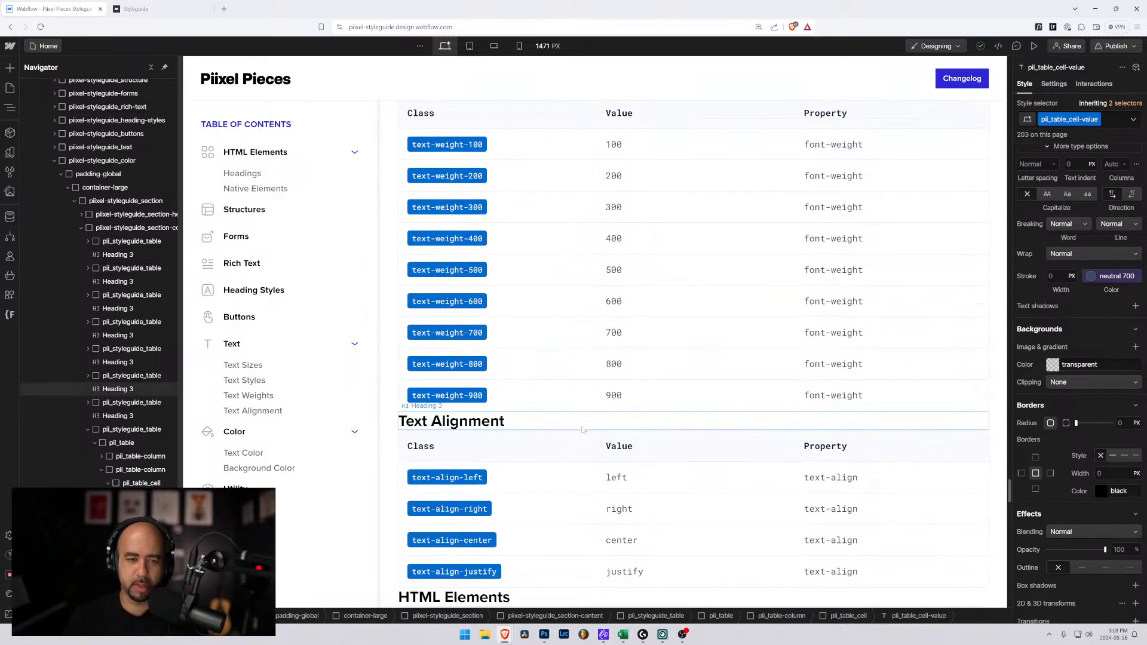
pyautogui.hotkey('ctrl', 'Tab')
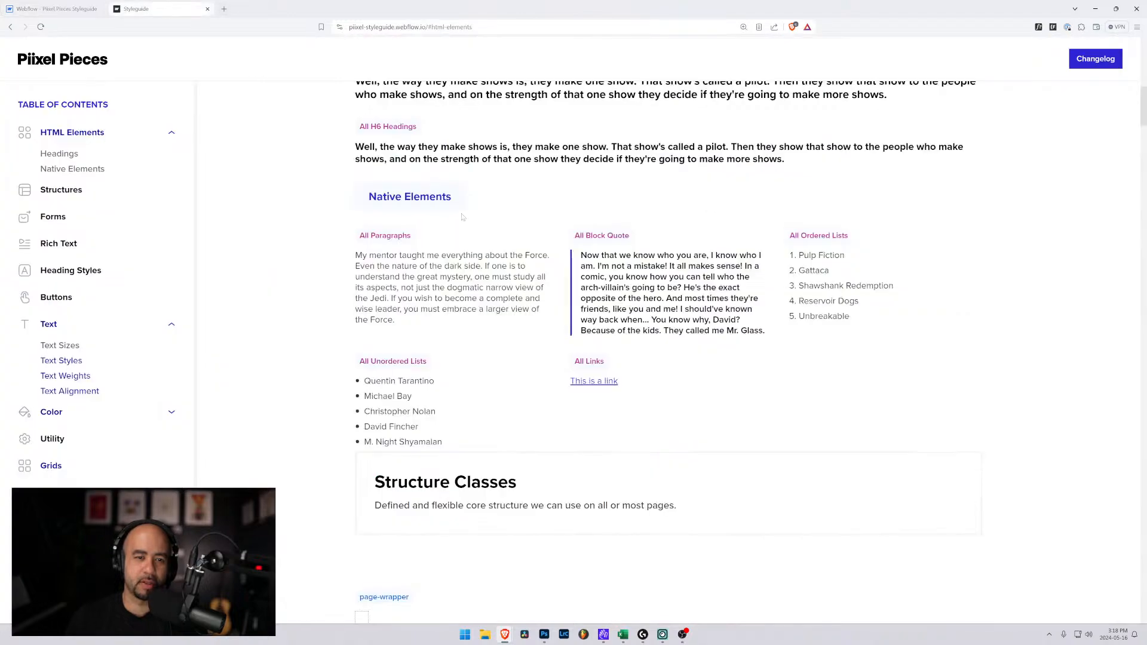
pyautogui.scroll(5, 515, 317)
pyautogui.scroll(-10, 436, 315)
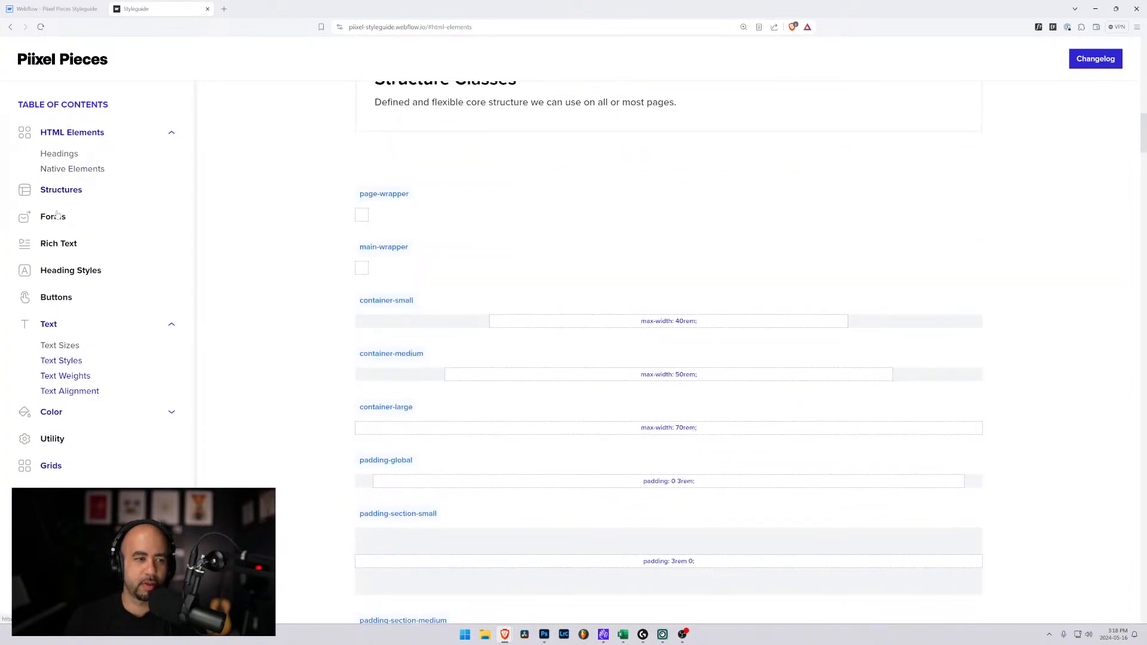
pyautogui.click(54, 273)
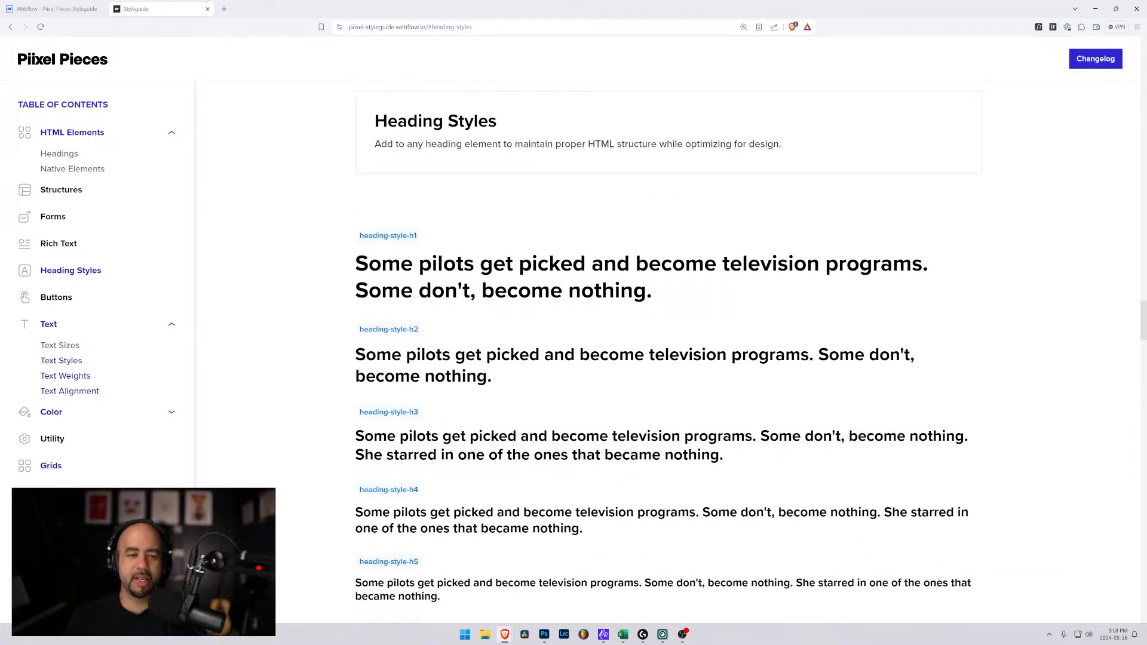
# Return to the Webflow Designer and set the lowercase h1 row's Value cell in the HTML Elements table to 2.5rem
pyautogui.click(60, 9)
pyautogui.scroll(-5, 534, 389)
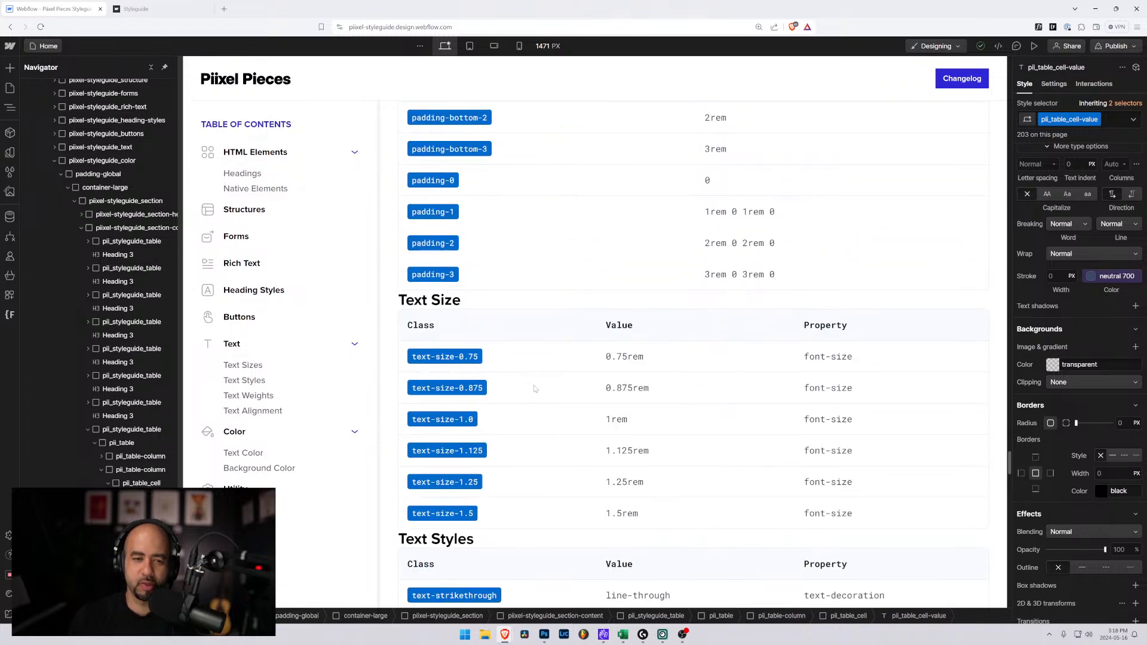
pyautogui.scroll(-15, 535, 388)
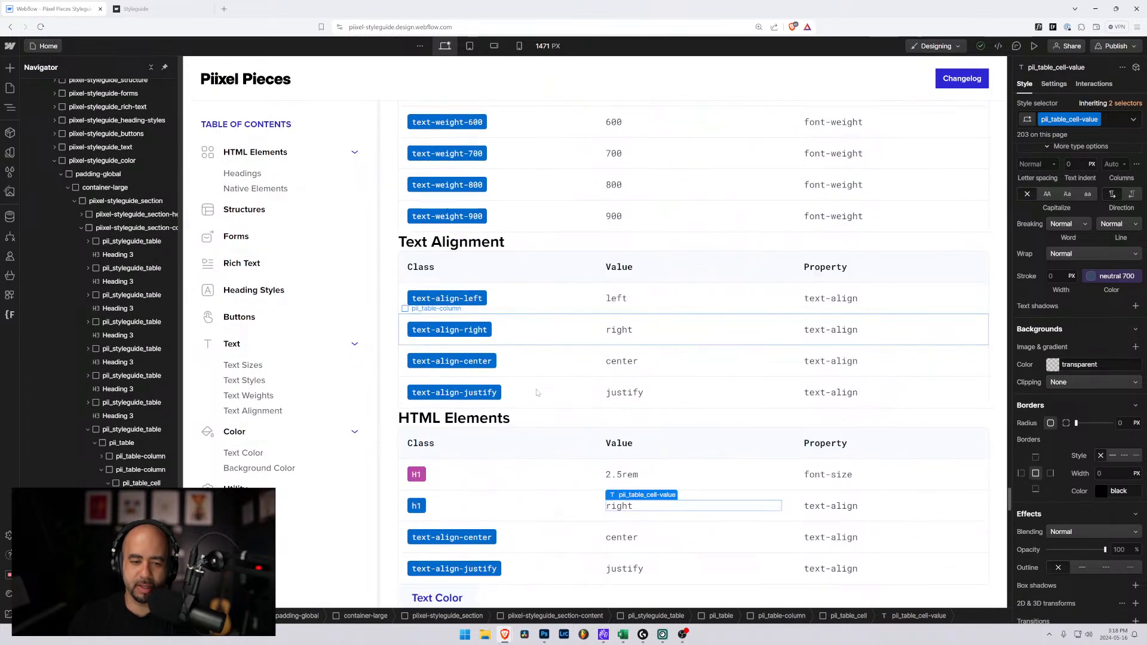
pyautogui.doubleClick(645, 283)
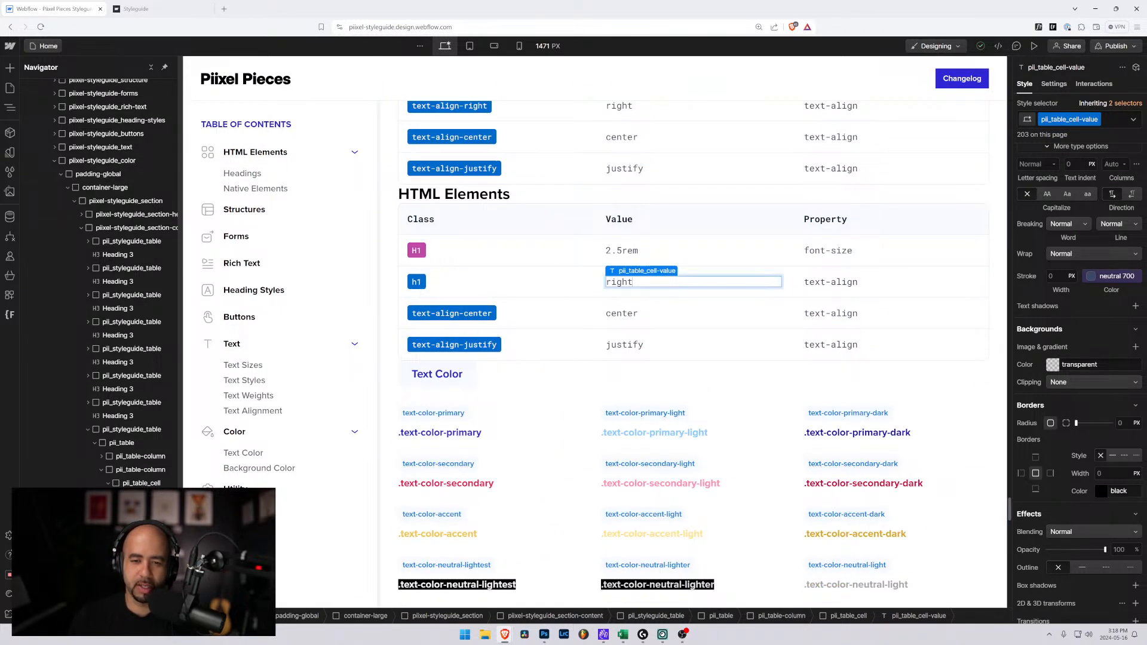
pyautogui.hotkey('ctrl', 'a')
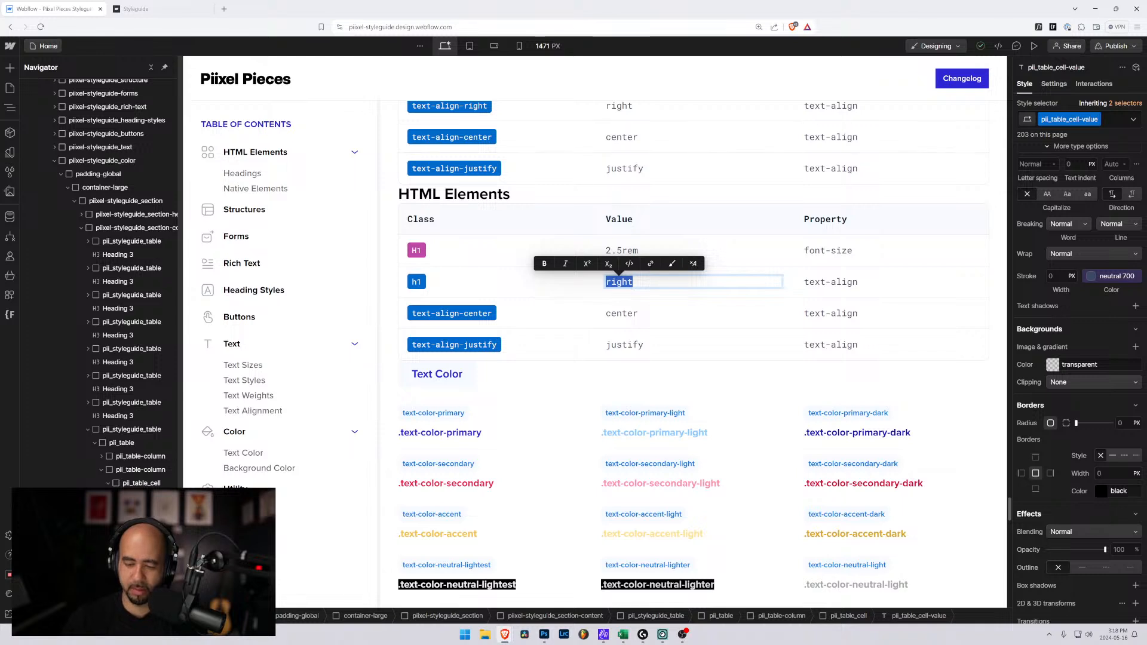
pyautogui.write('2.')
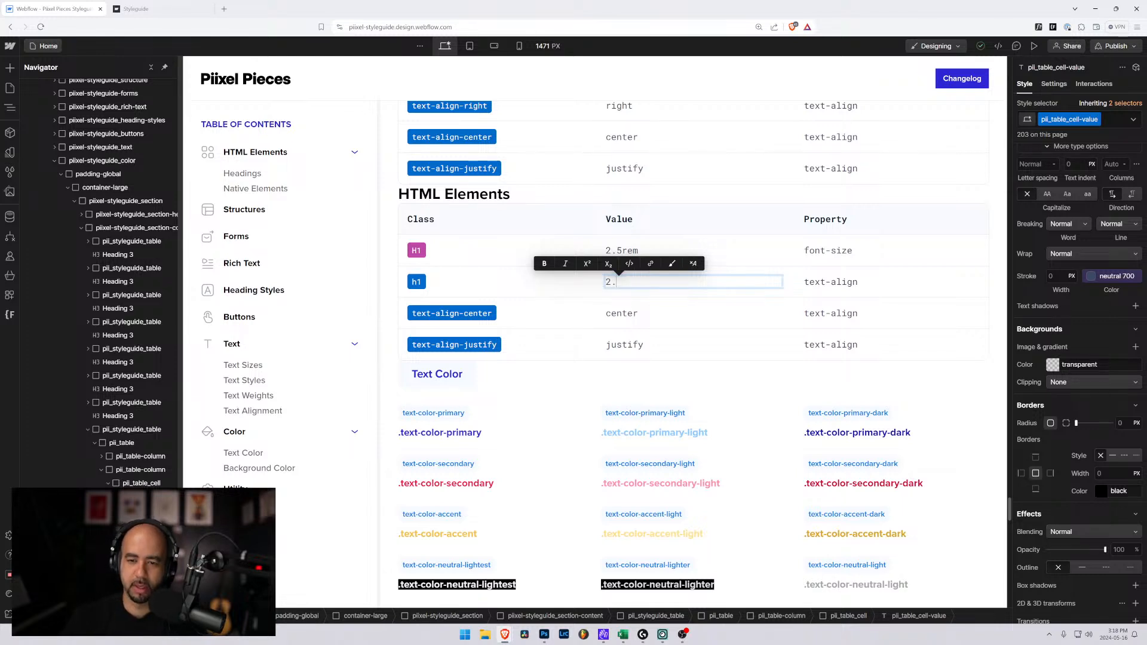
pyautogui.write('5rem')
# Change the lowercase h1 row's Property cell in the HTML Elements table to font-size
pyautogui.doubleClick(848, 284)
pyautogui.hotkey('ctrl', 'a')
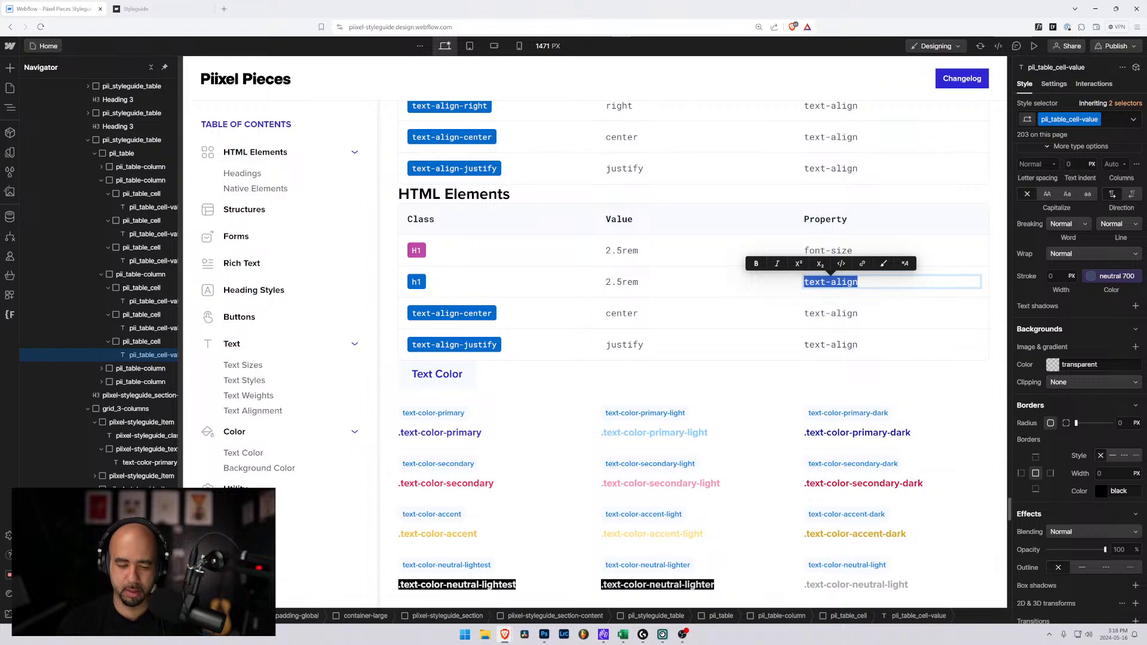
pyautogui.write('fon')
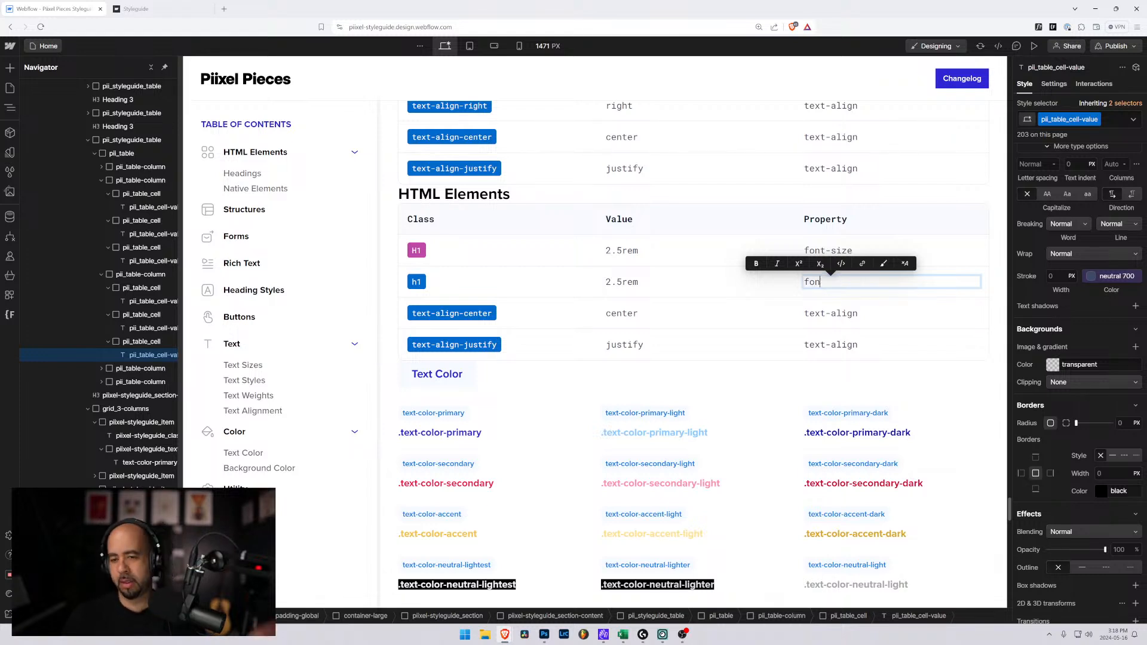
pyautogui.write('t-size')
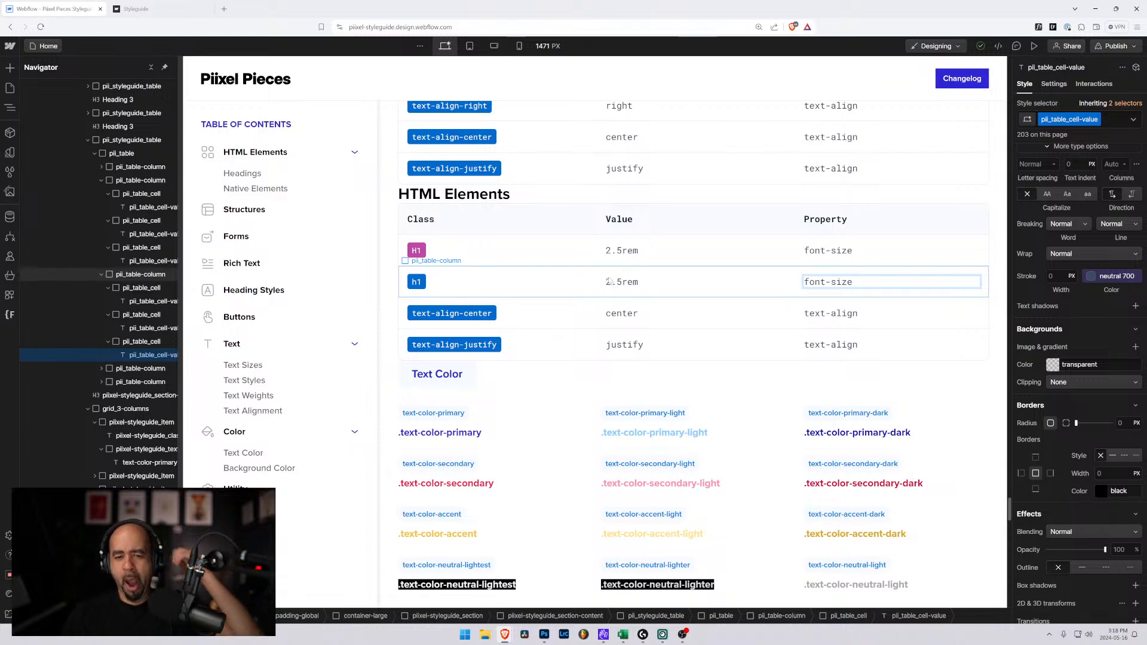
pyautogui.click(612, 283)
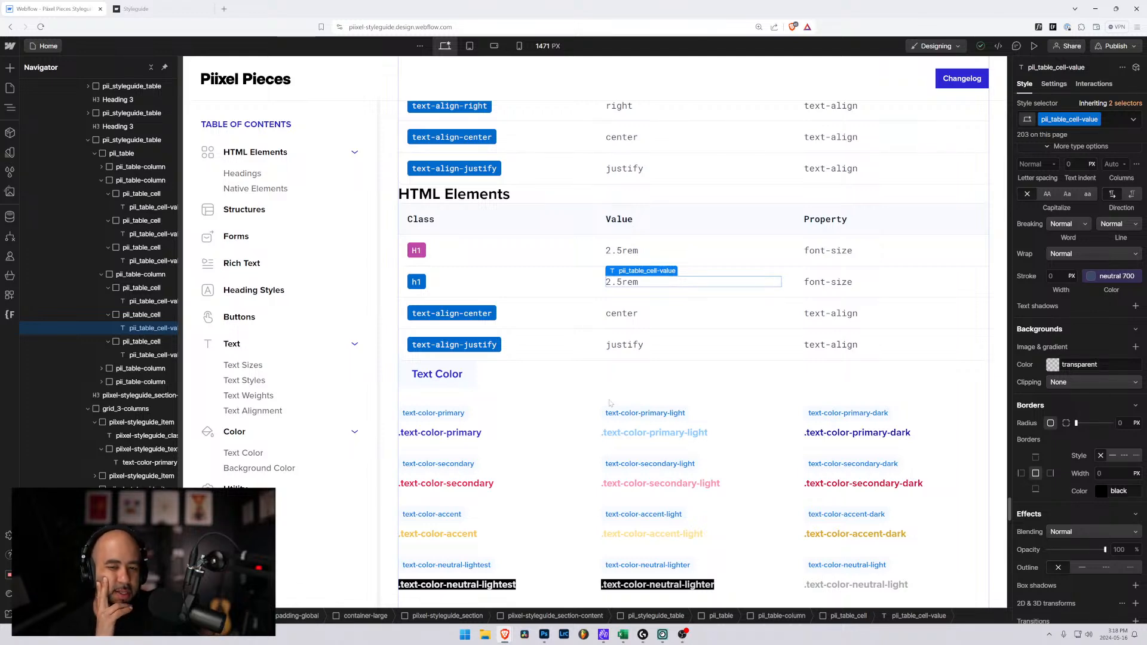
# Preview the style guide at the tablet and both mobile breakpoints, and return to the HTML Elements table at the desktop breakpoint
pyautogui.click(470, 46)
pyautogui.click(498, 49)
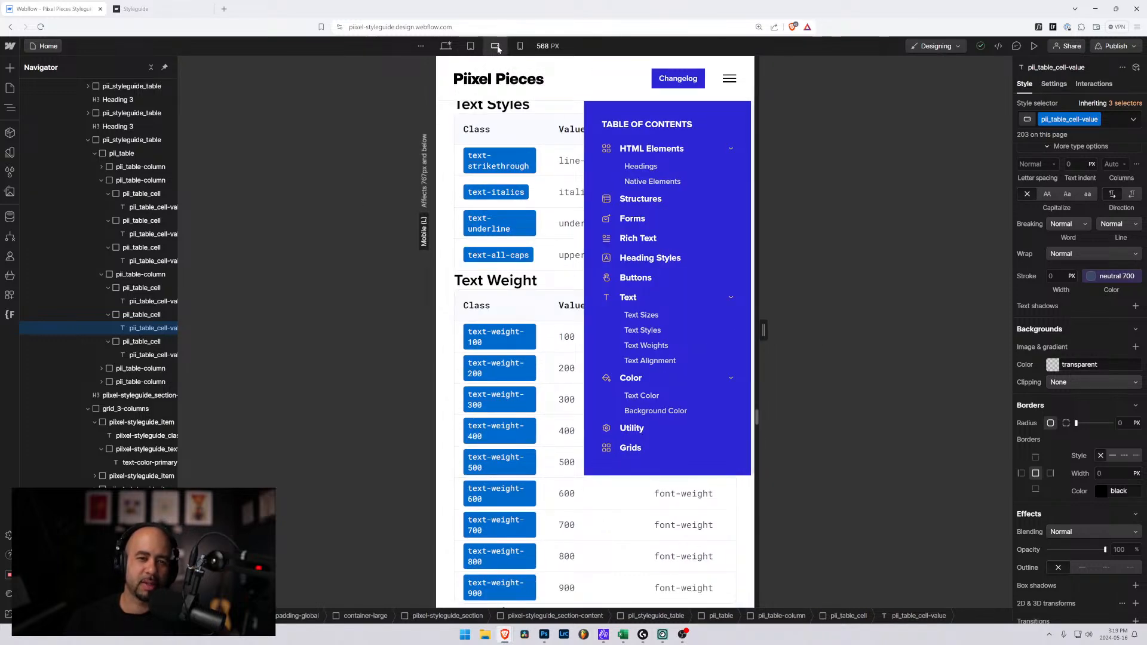
pyautogui.click(521, 46)
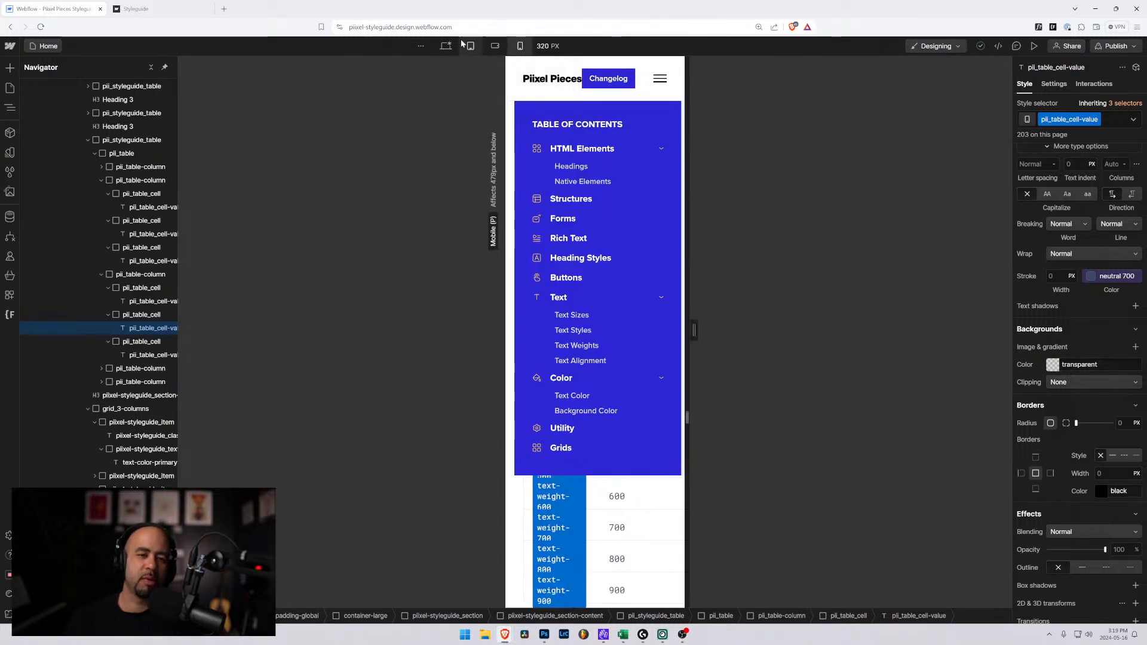
pyautogui.click(470, 47)
pyautogui.click(444, 46)
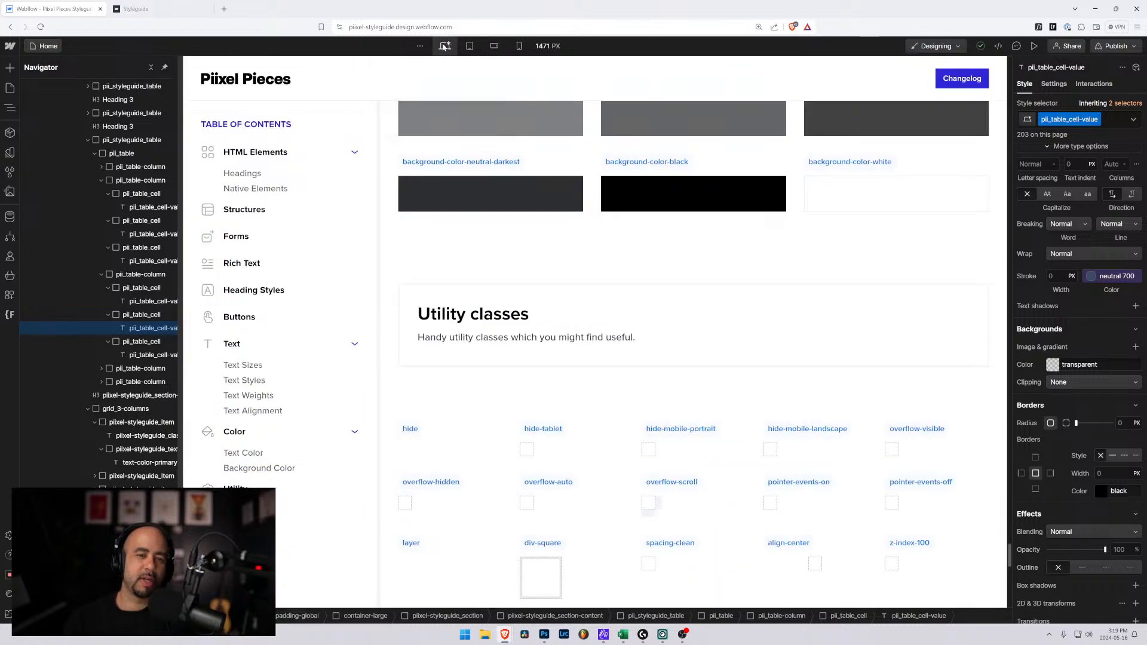
pyautogui.scroll(-10, 696, 371)
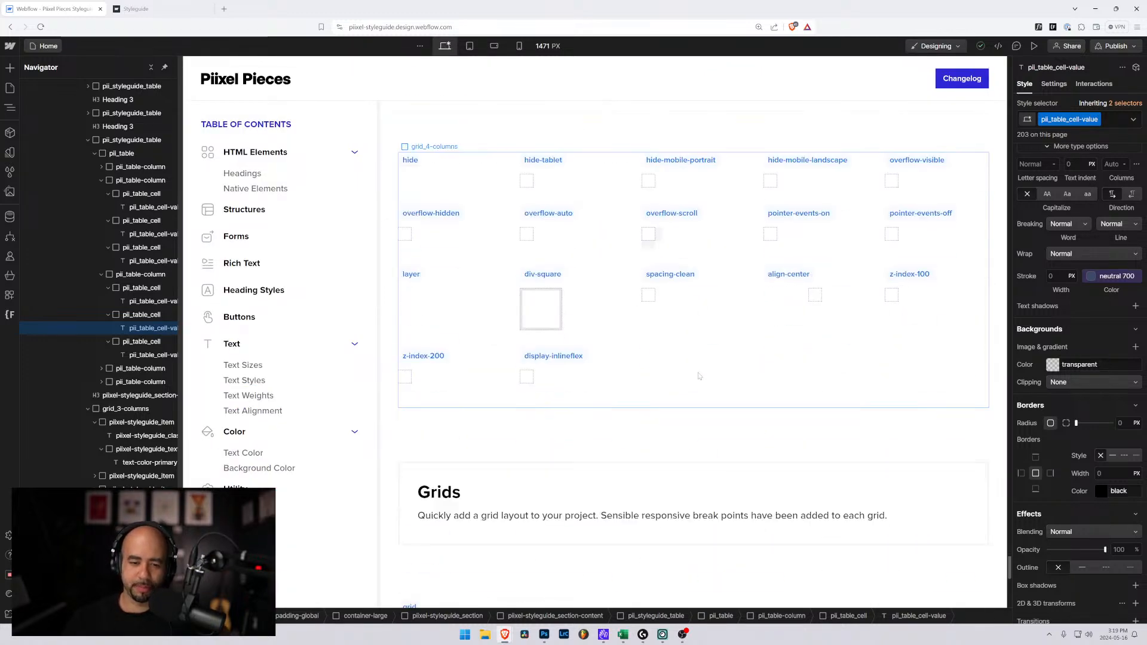
pyautogui.scroll(10, 695, 371)
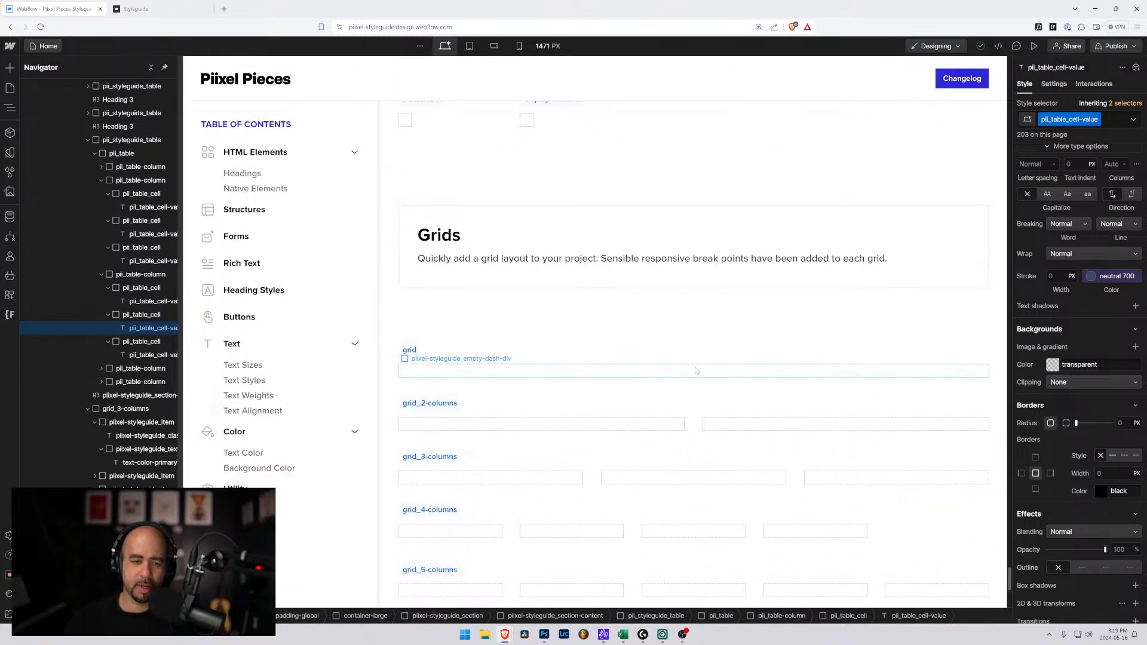
pyautogui.scroll(10, 690, 342)
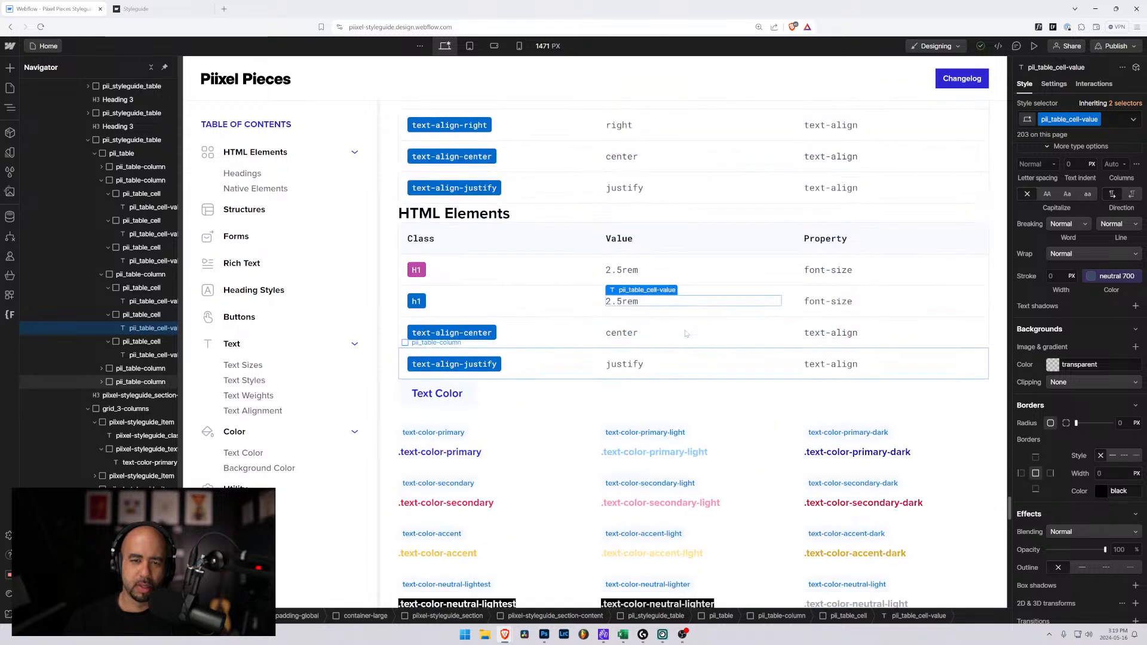
pyautogui.scroll(-3, 685, 334)
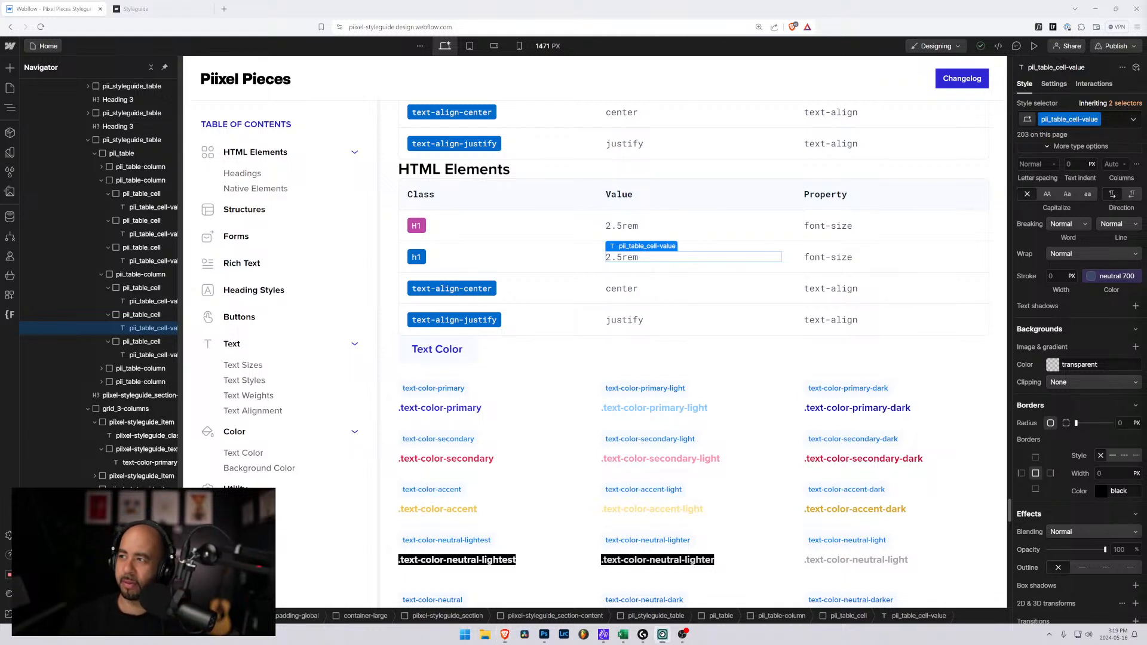
pyautogui.hotkey('alt', 'Tab')
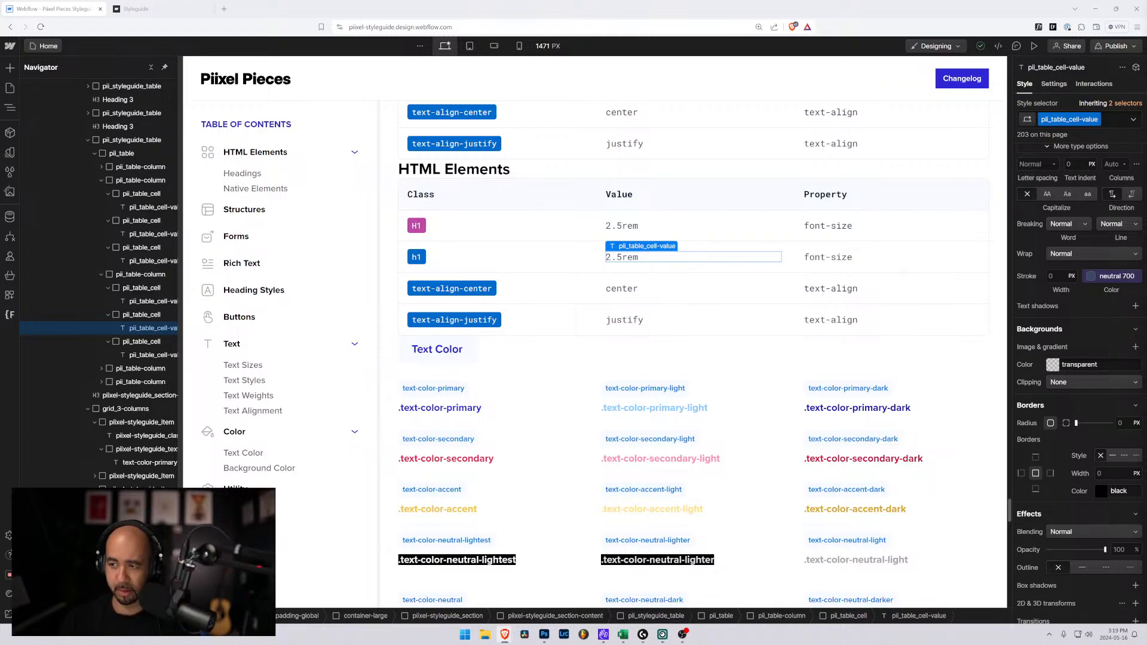
pyautogui.hotkey('alt', 'Tab')
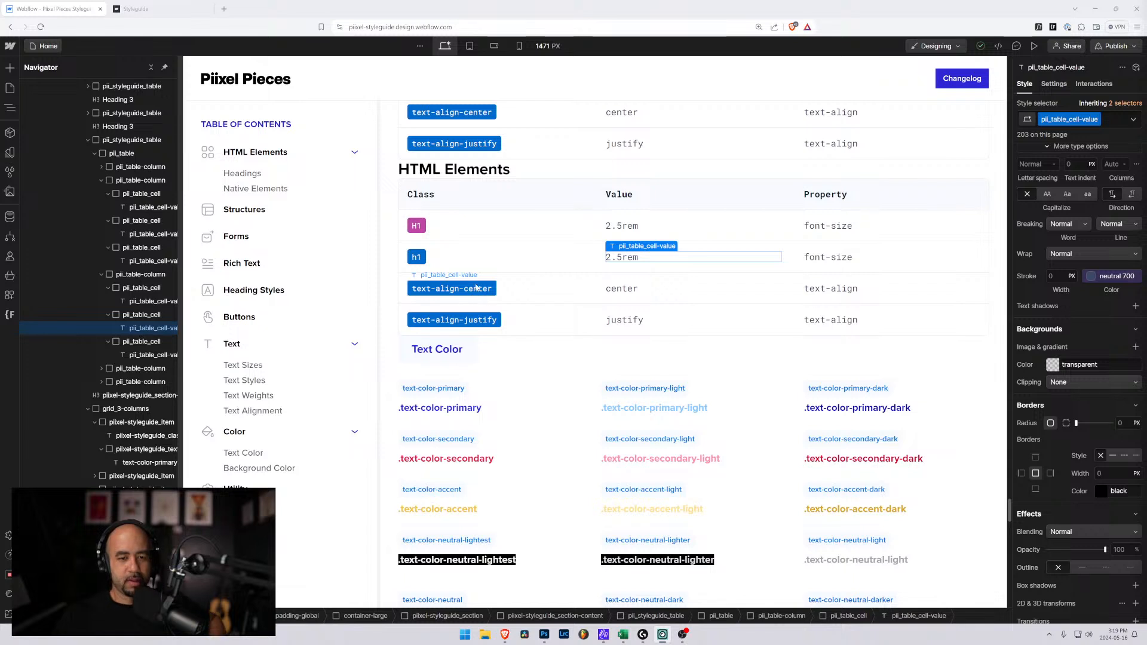
pyautogui.click(560, 280)
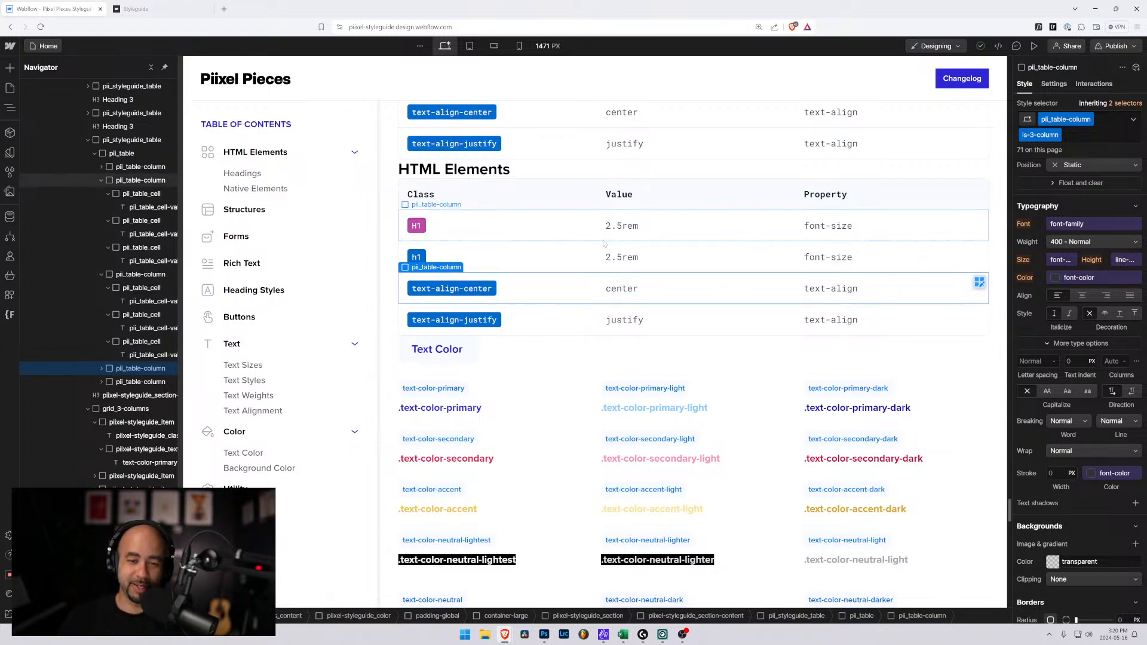
pyautogui.click(645, 319)
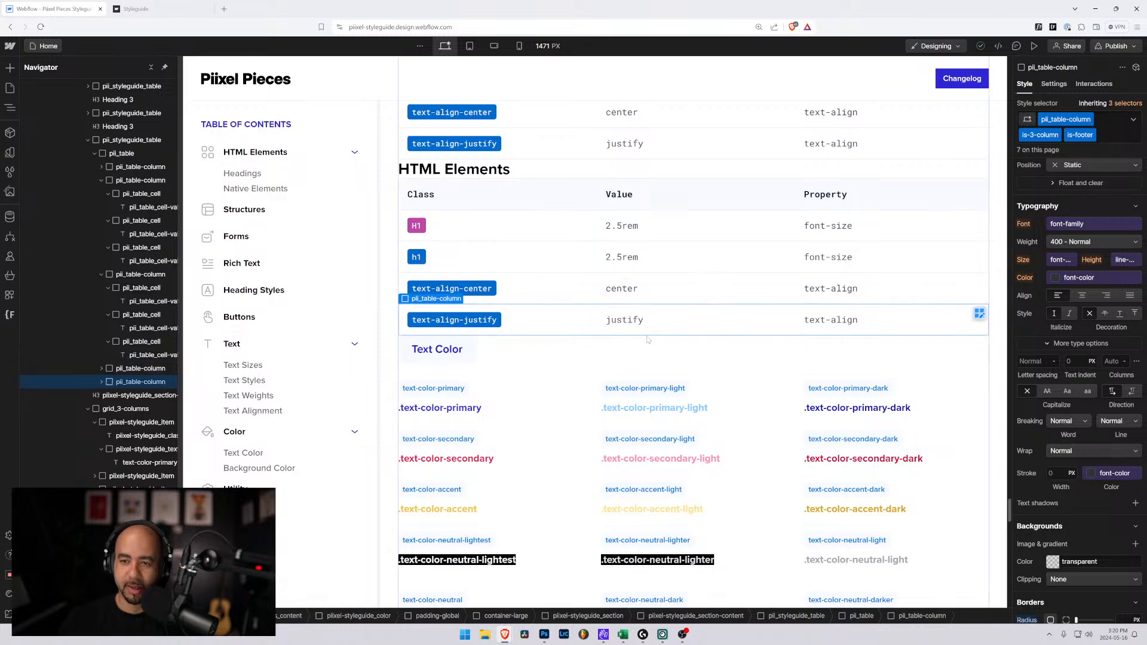
pyautogui.scroll(3, 647, 335)
pyautogui.scroll(-2, 648, 339)
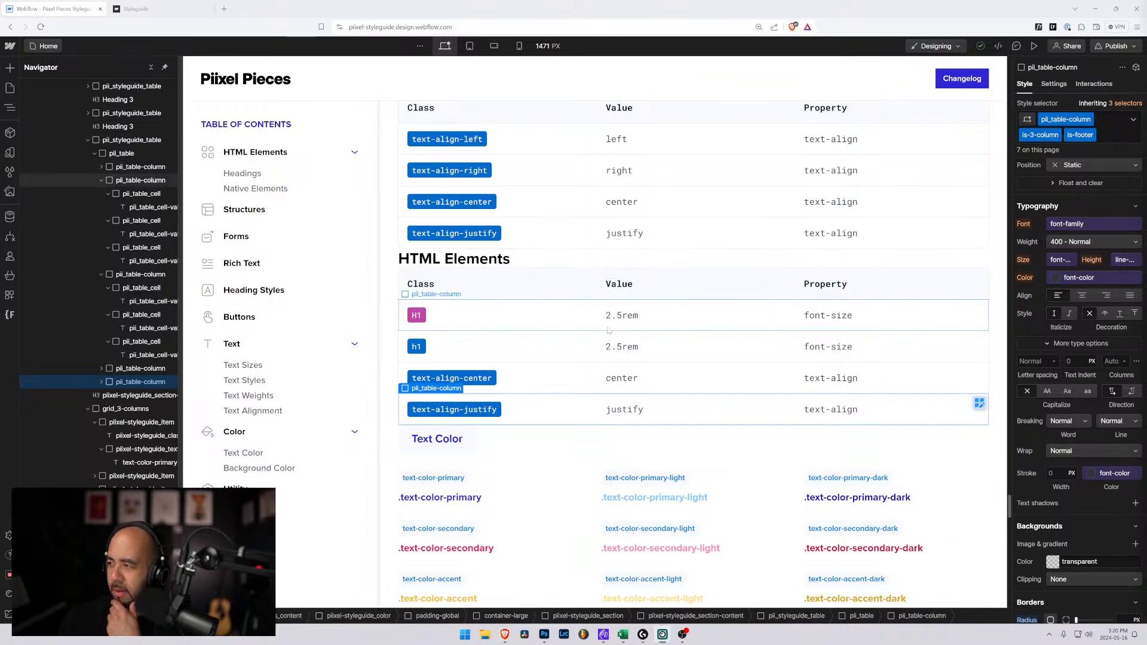
pyautogui.scroll(-2, 626, 330)
pyautogui.scroll(4, 579, 364)
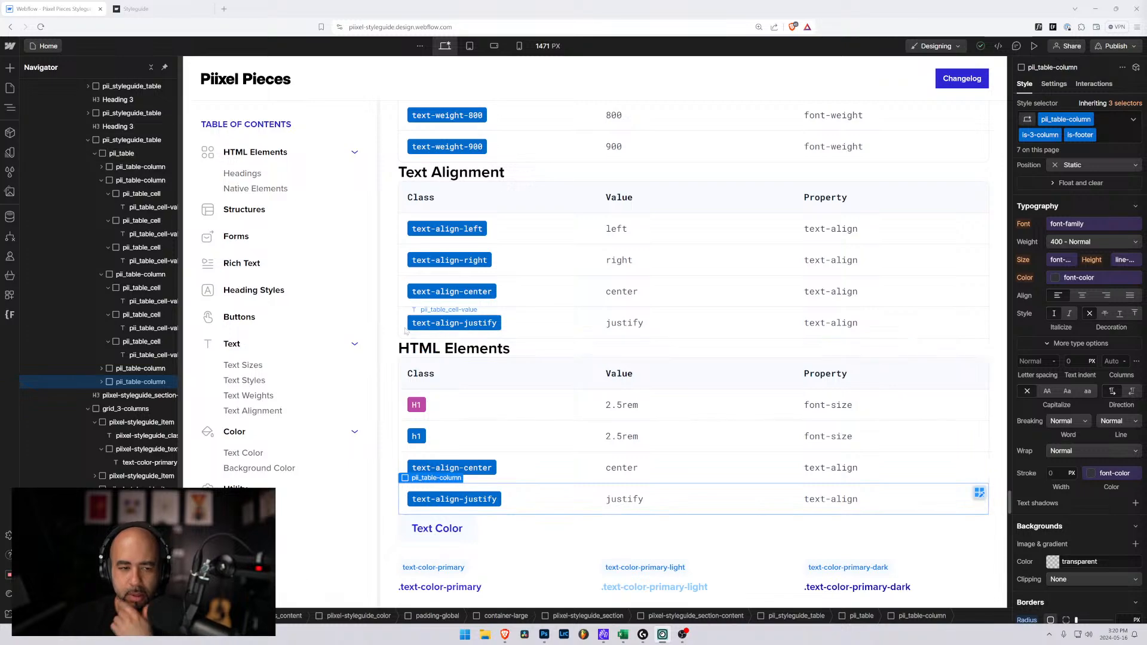
# Look through the published style guide's Headings and Native Elements sections for the elements that need documenting
pyautogui.click(168, 8)
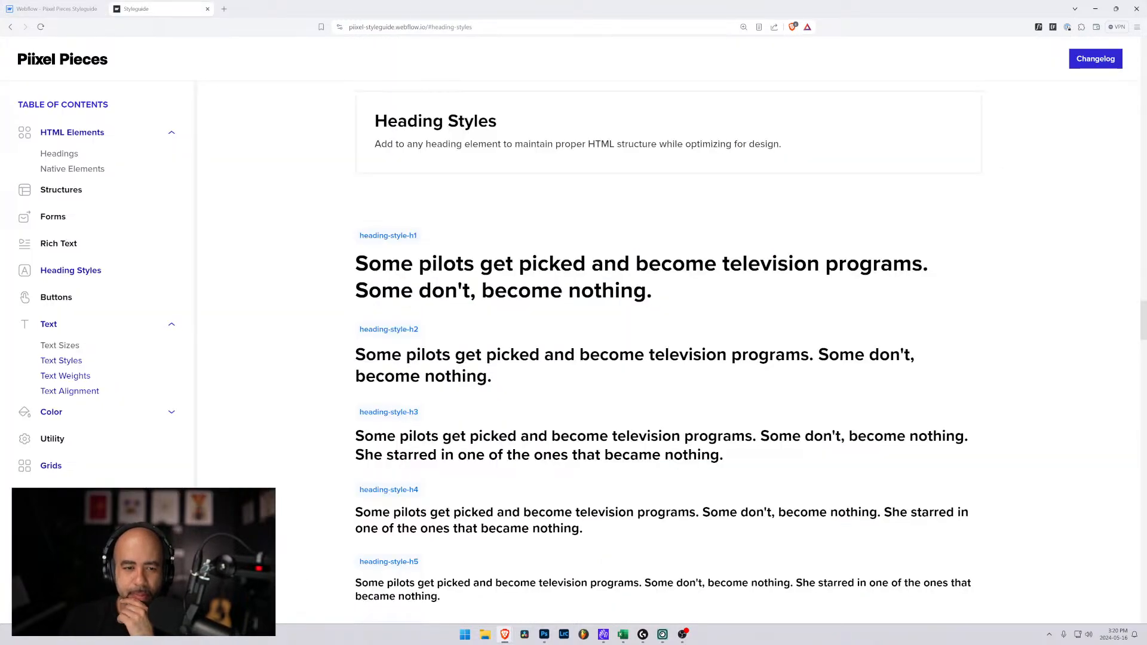
pyautogui.scroll(-2, 359, 248)
pyautogui.scroll(15, 382, 254)
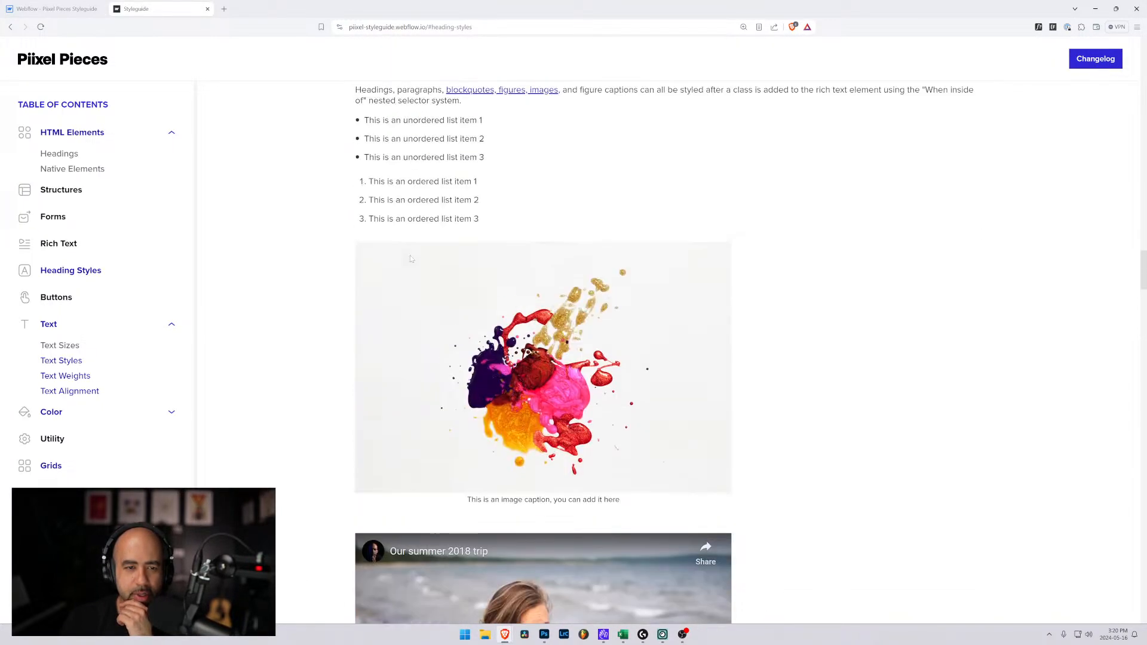
pyautogui.scroll(-8, 412, 261)
pyautogui.scroll(-15, 411, 262)
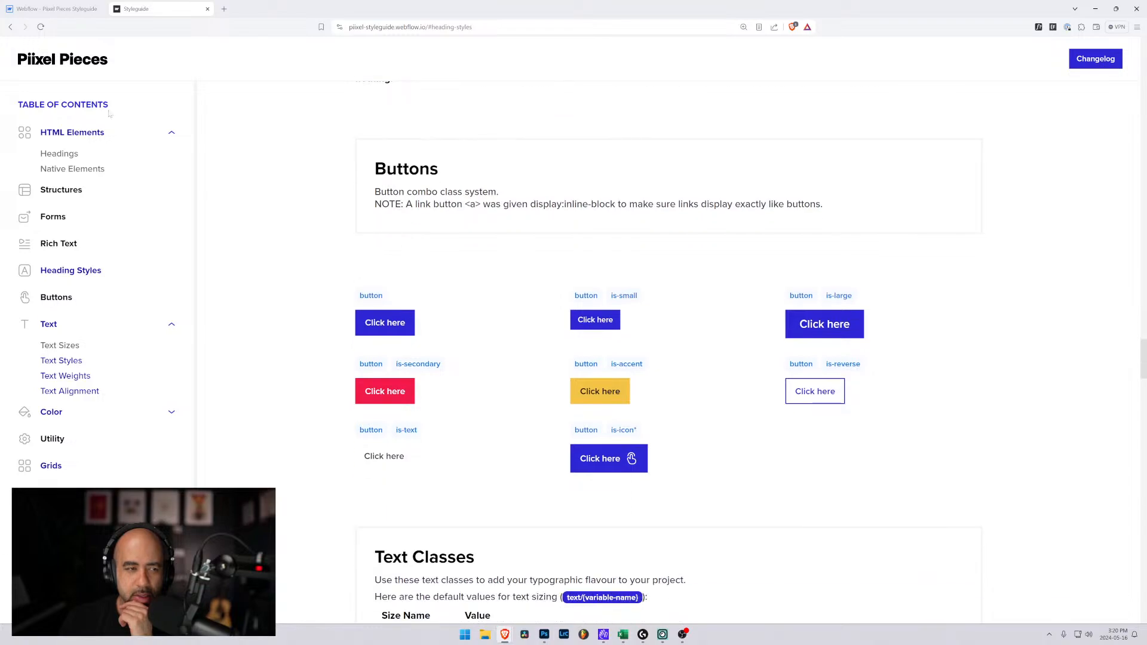
pyautogui.click(58, 154)
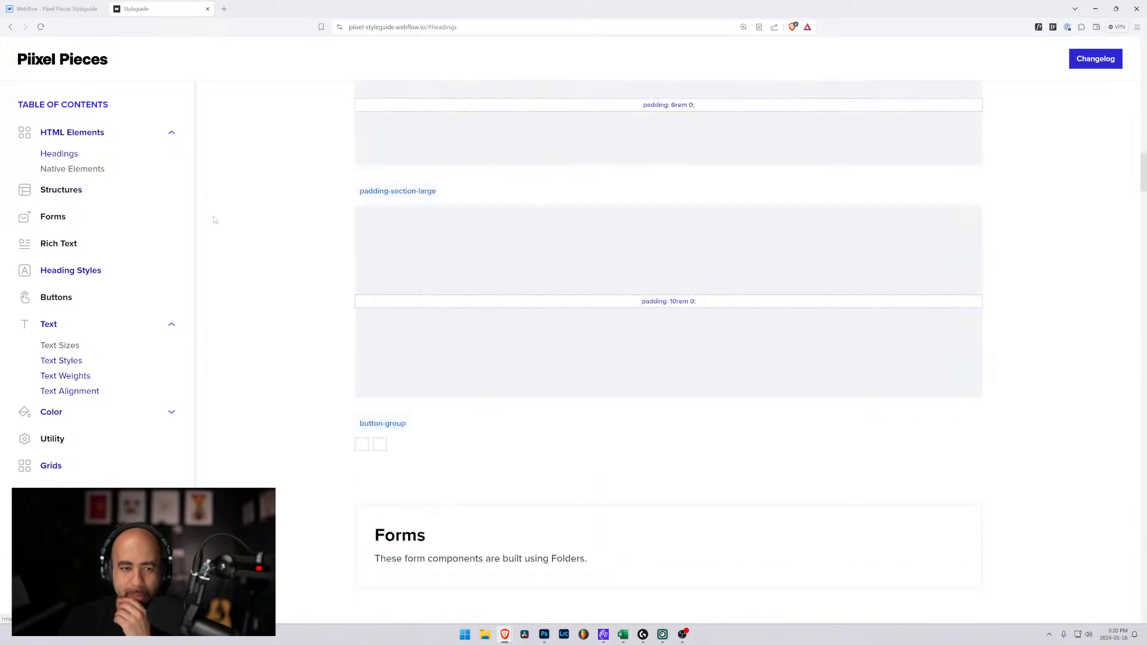
pyautogui.scroll(-7, 365, 230)
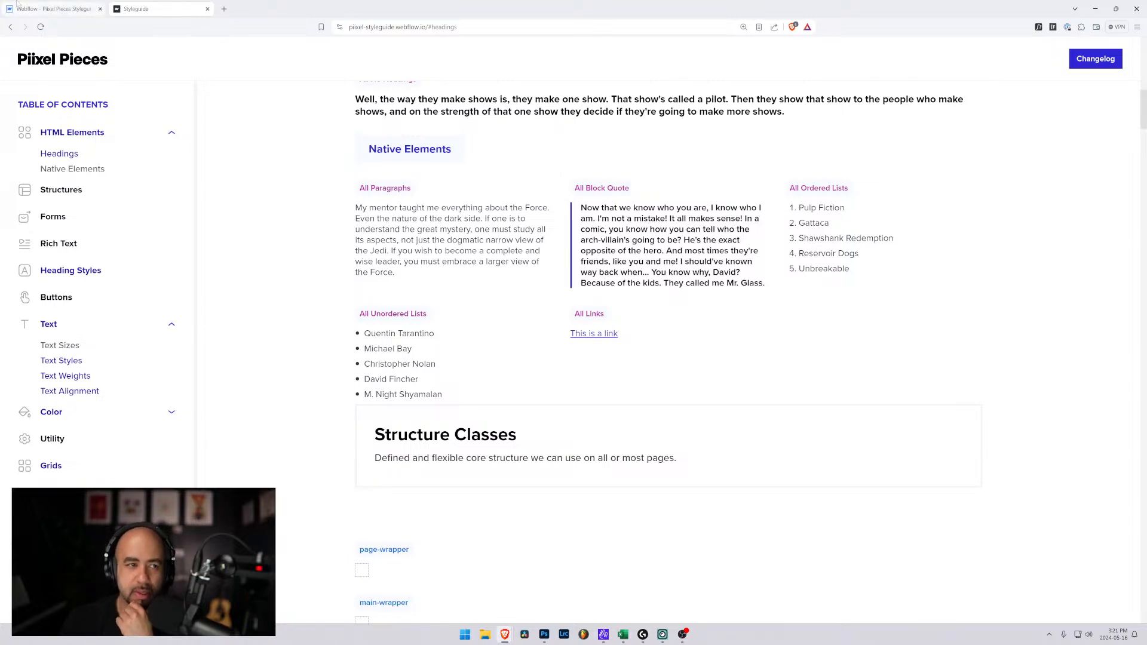
# Return to the Webflow Designer and replace the text-align-center label in the HTML Elements table's third row with Paragraphs
pyautogui.click(53, 8)
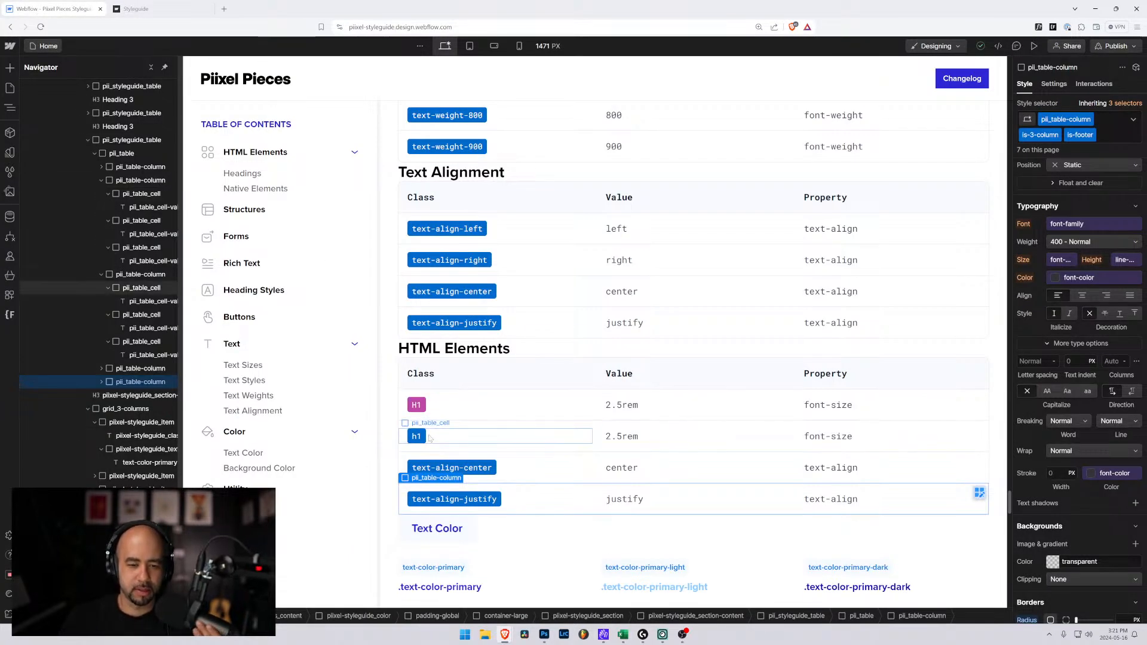
pyautogui.click(452, 466)
pyautogui.moveTo(439, 467); pyautogui.dragTo(411, 468)
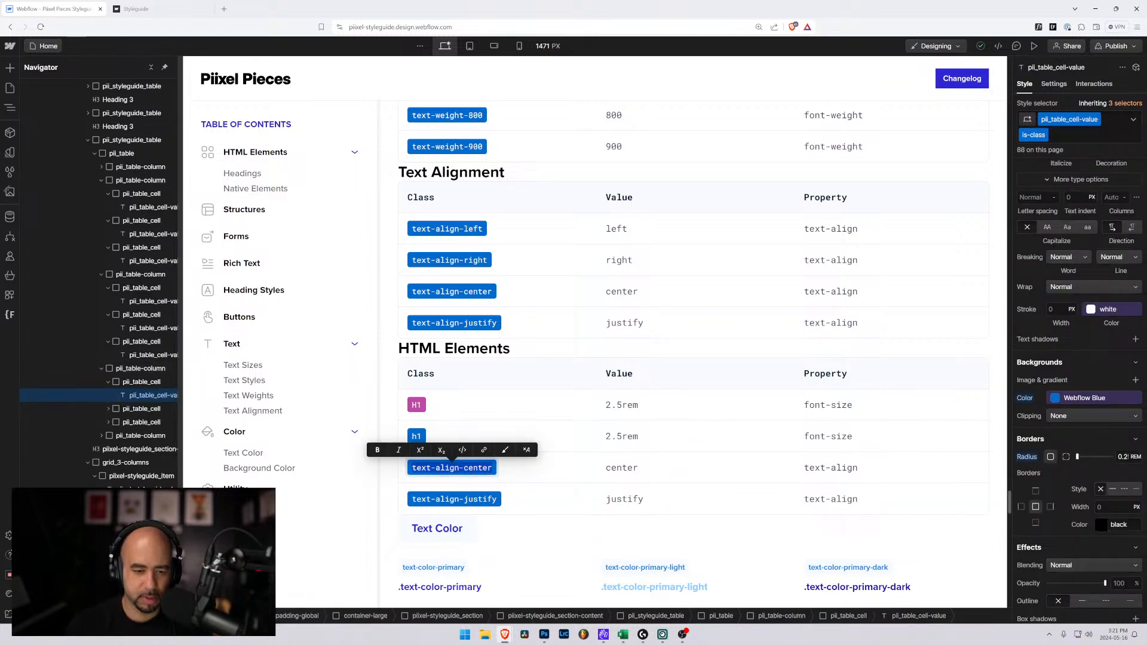
pyautogui.write('Parag')
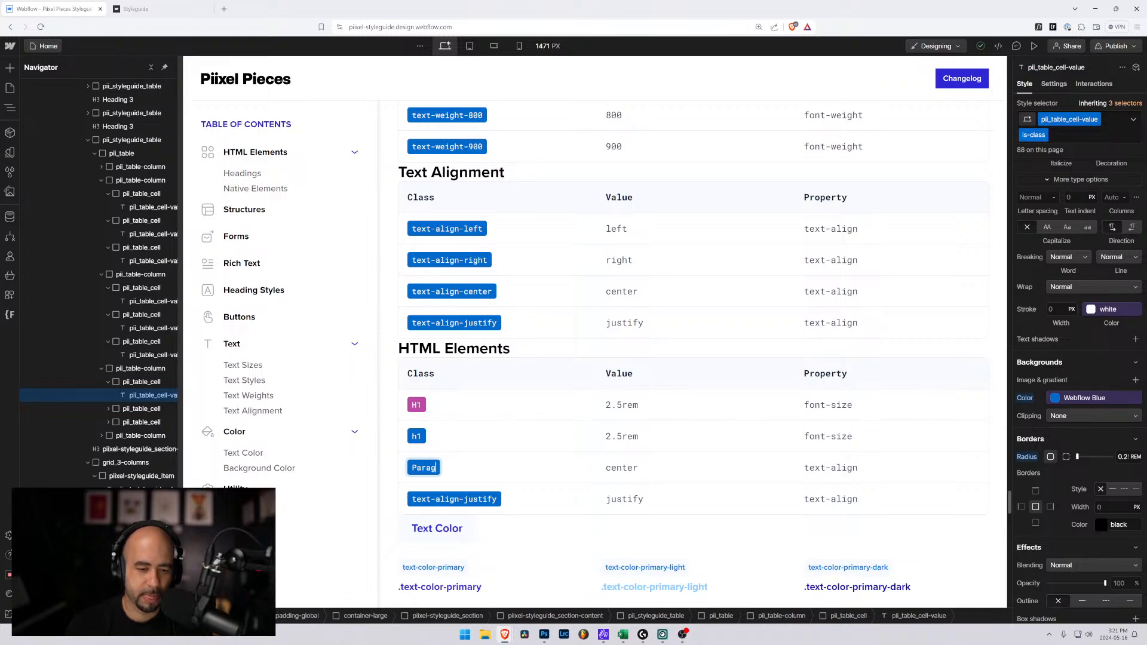
pyautogui.write('raphs')
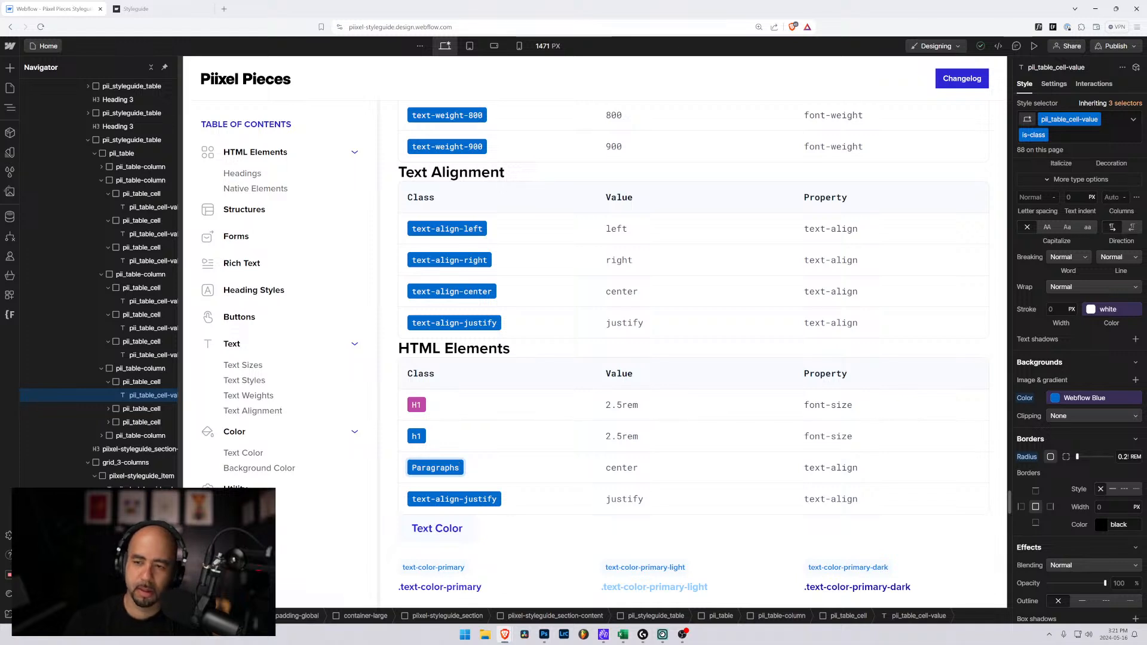
# Rename the Value column header in the HTML Elements table to Font-size
pyautogui.press('Escape')
pyautogui.click(629, 407)
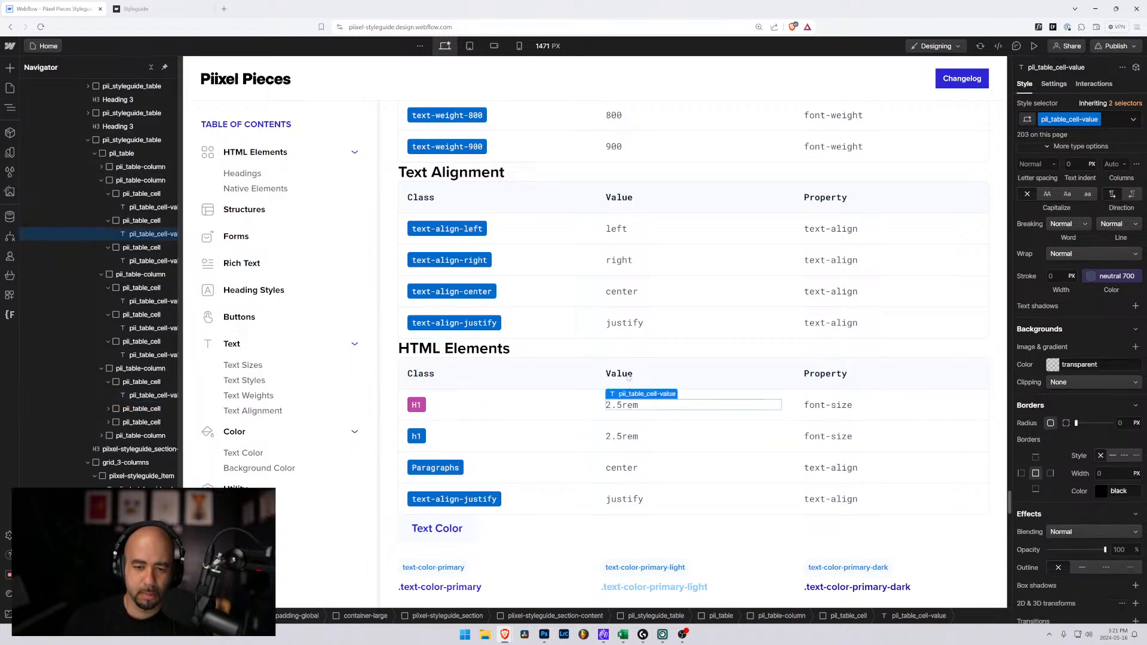
pyautogui.click(604, 468)
pyautogui.doubleClick(604, 469)
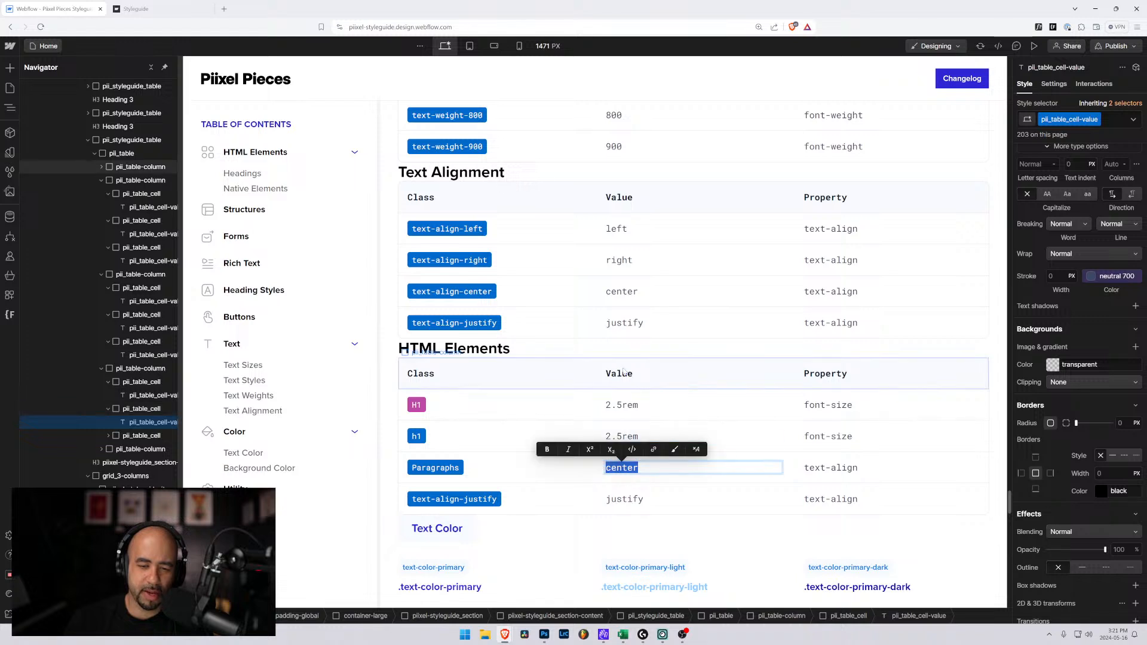
pyautogui.doubleClick(643, 381)
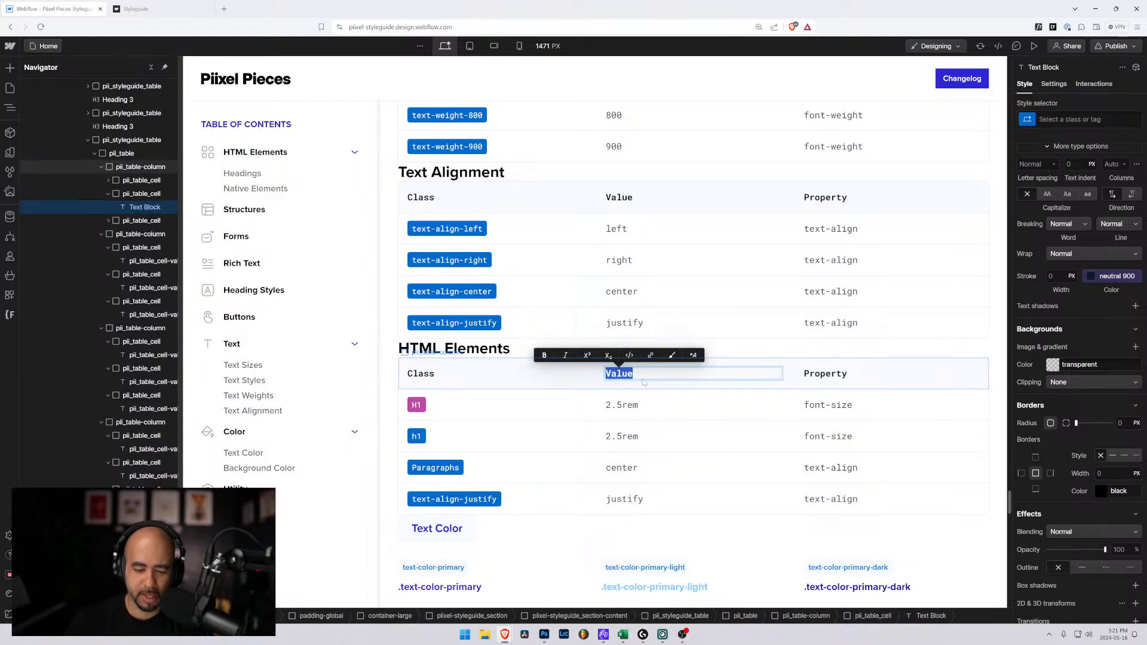
pyautogui.write('Font')
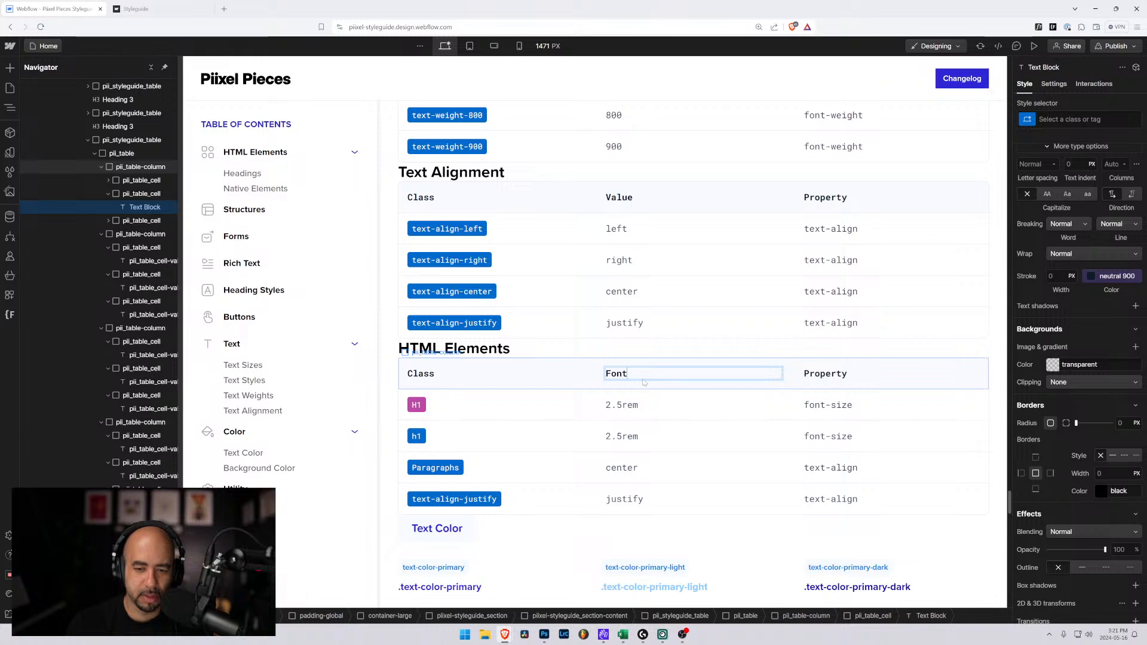
pyautogui.write('-size')
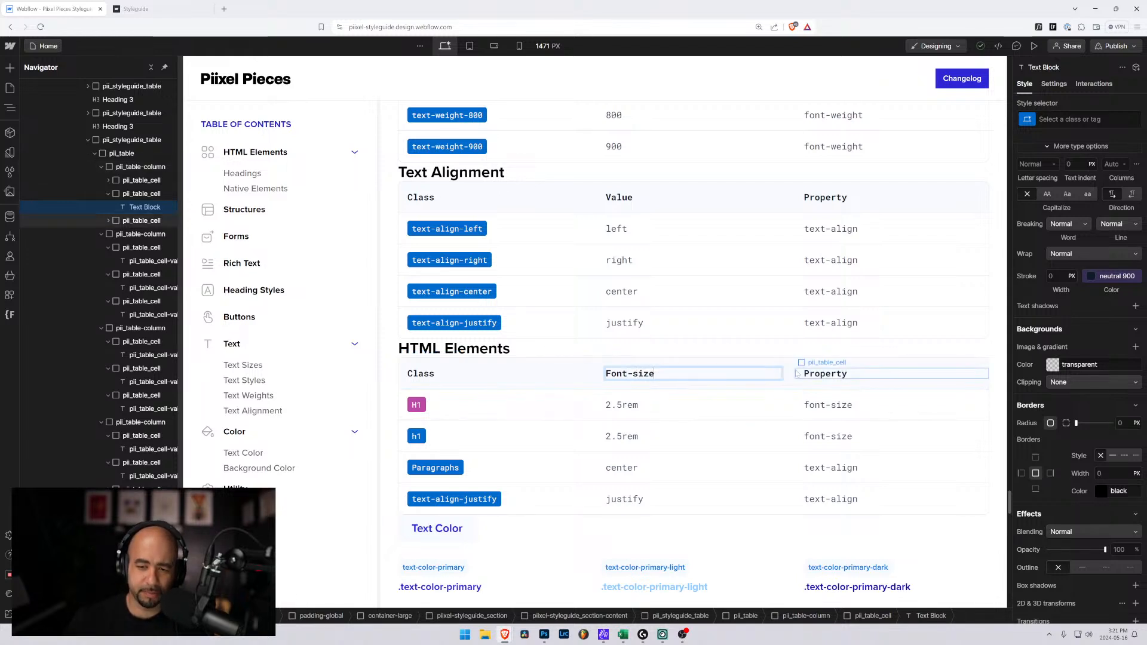
# Rename the Property column header in the HTML Elements table to Line-height
pyautogui.click(798, 371)
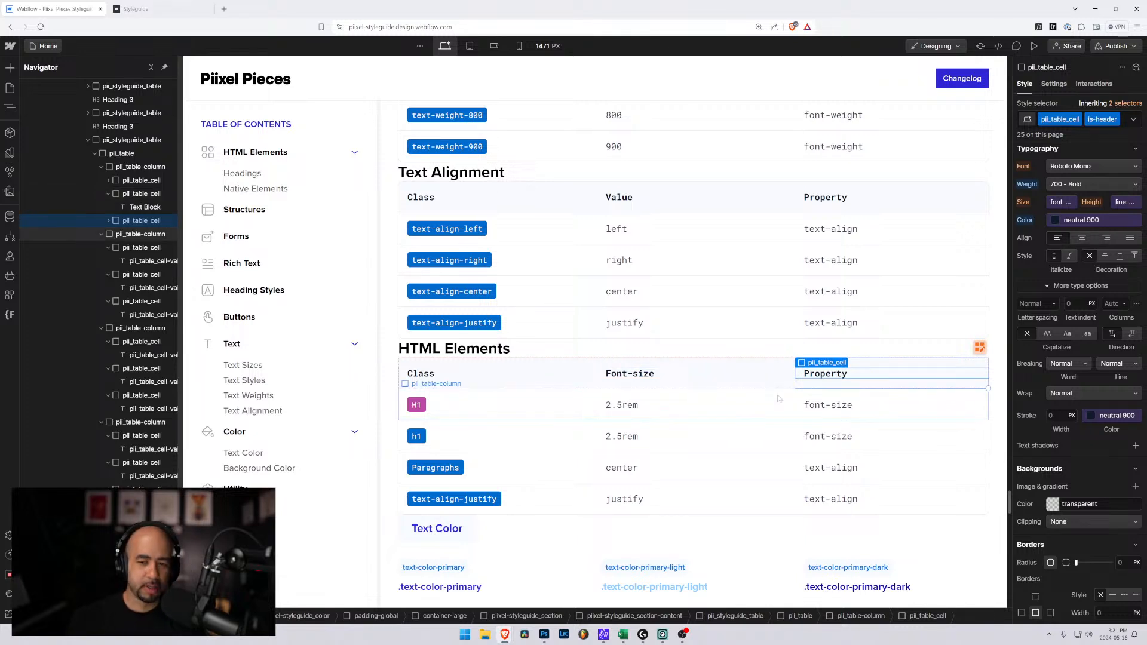
pyautogui.click(827, 374)
pyautogui.doubleClick(827, 374)
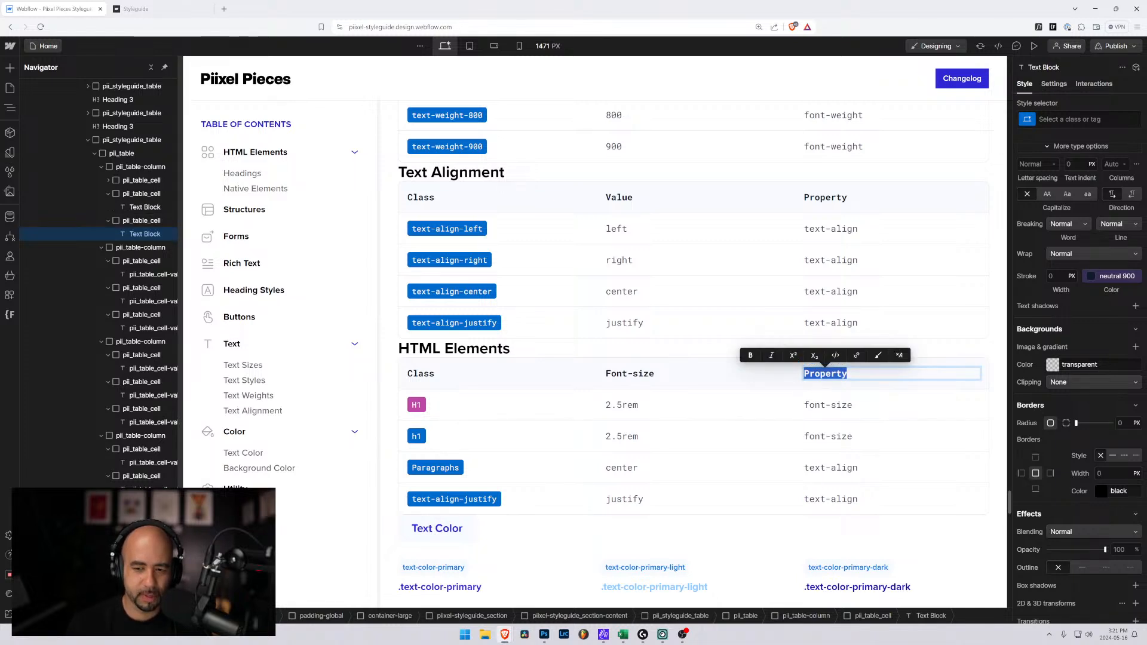
pyautogui.write('L')
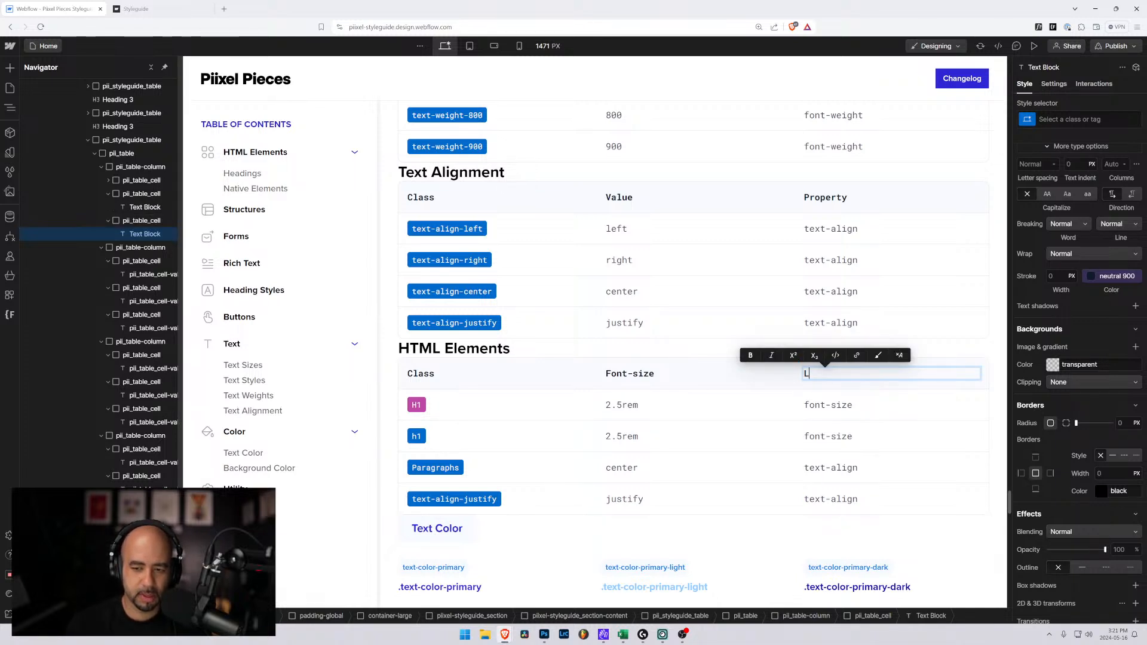
pyautogui.write('ine-')
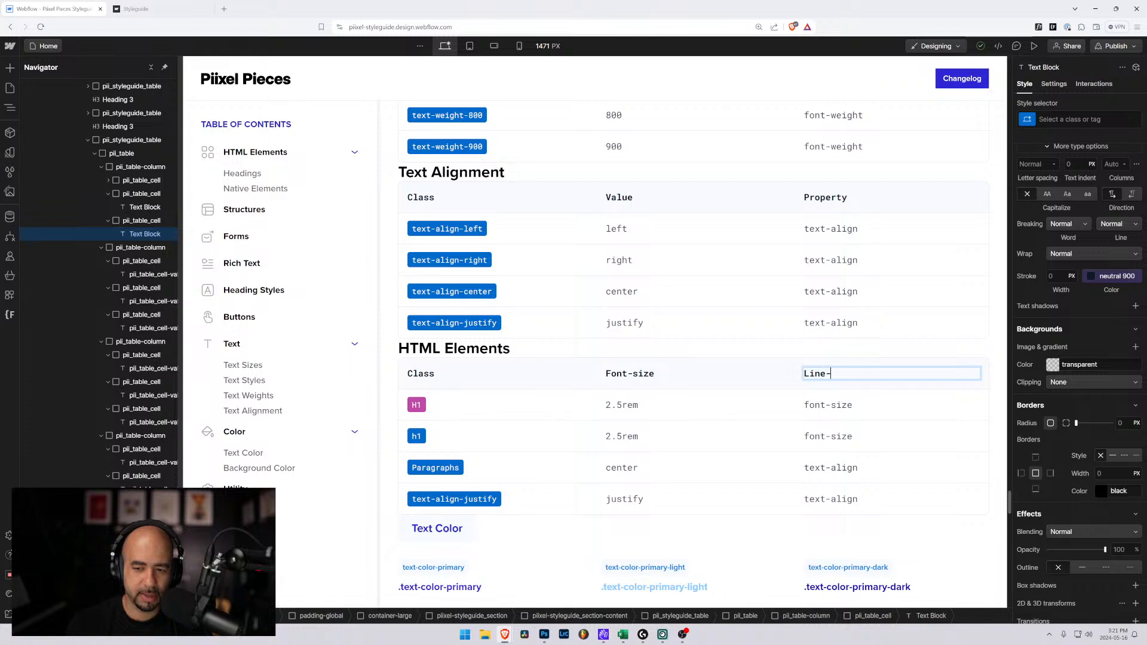
pyautogui.write('hei')
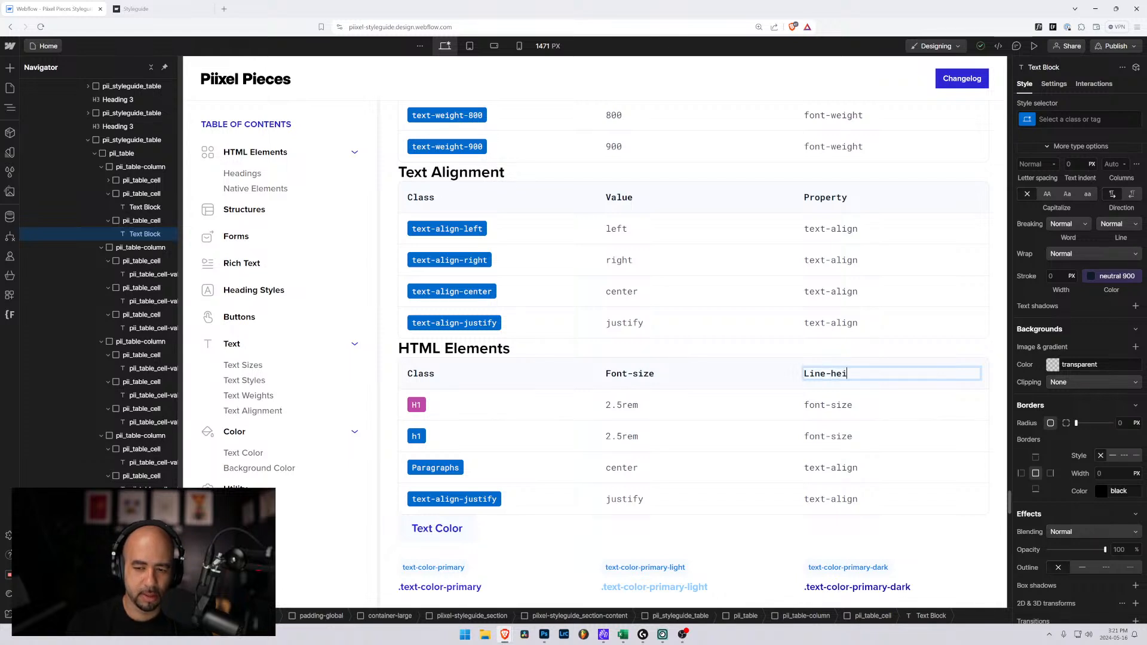
pyautogui.write('ght')
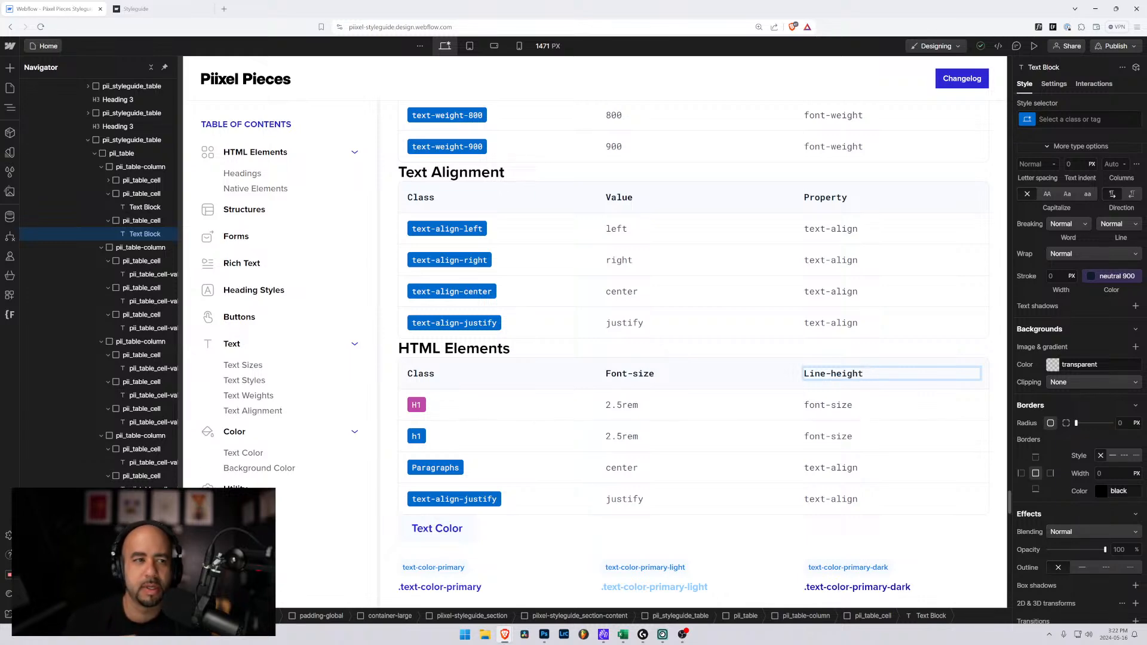
# Check the published style guide's Native Elements section, and add the is-native class to the Paragraphs label in the Designer's HTML Elements table
pyautogui.hotkey('ctrl', 'Tab')
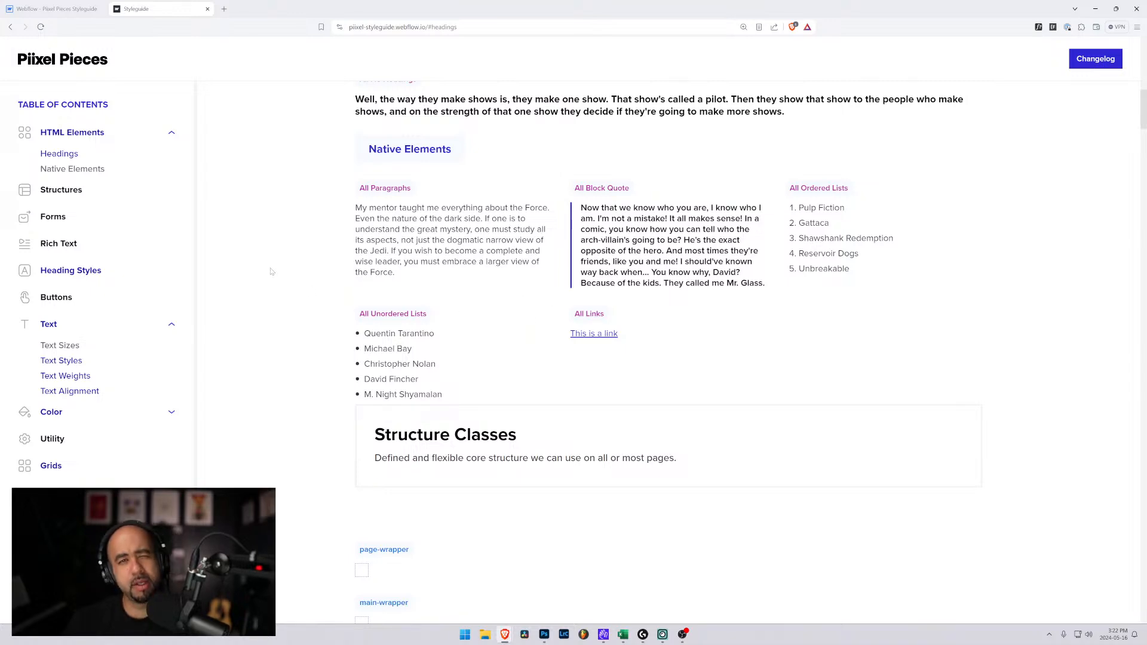
pyautogui.click(68, 6)
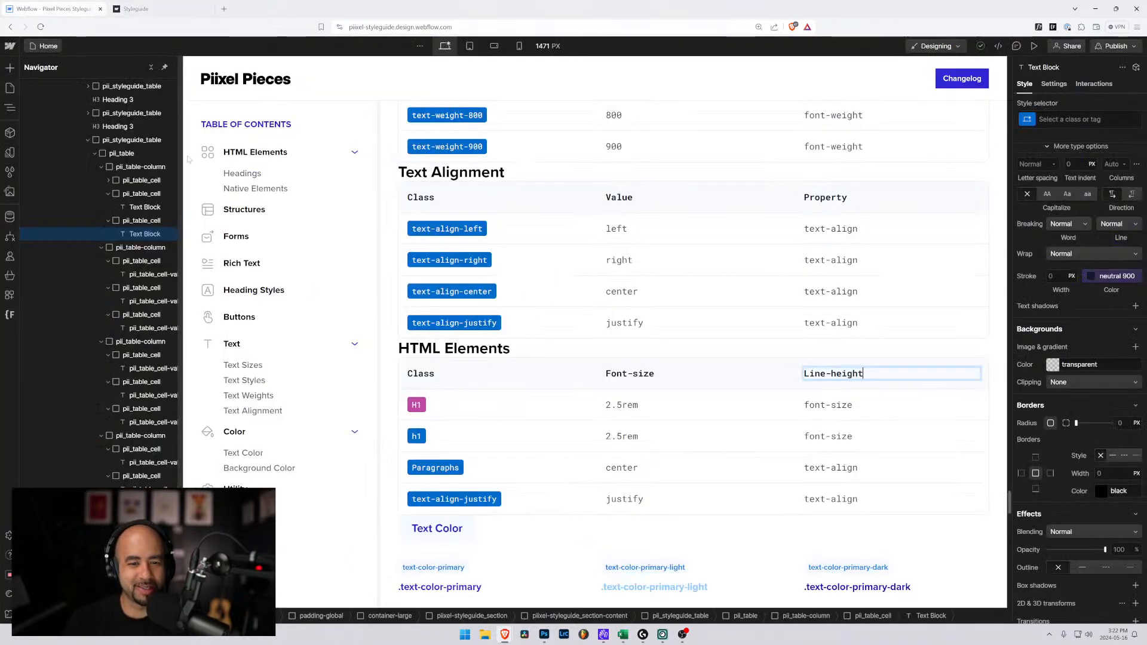
pyautogui.scroll(-2, 558, 453)
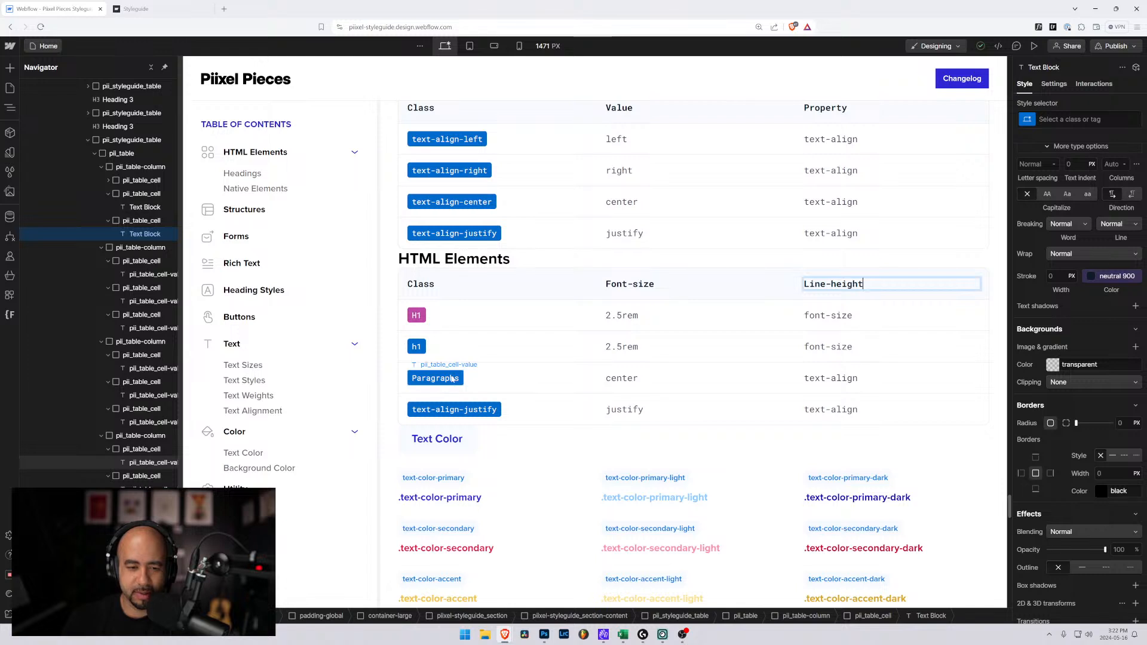
pyautogui.click(452, 378)
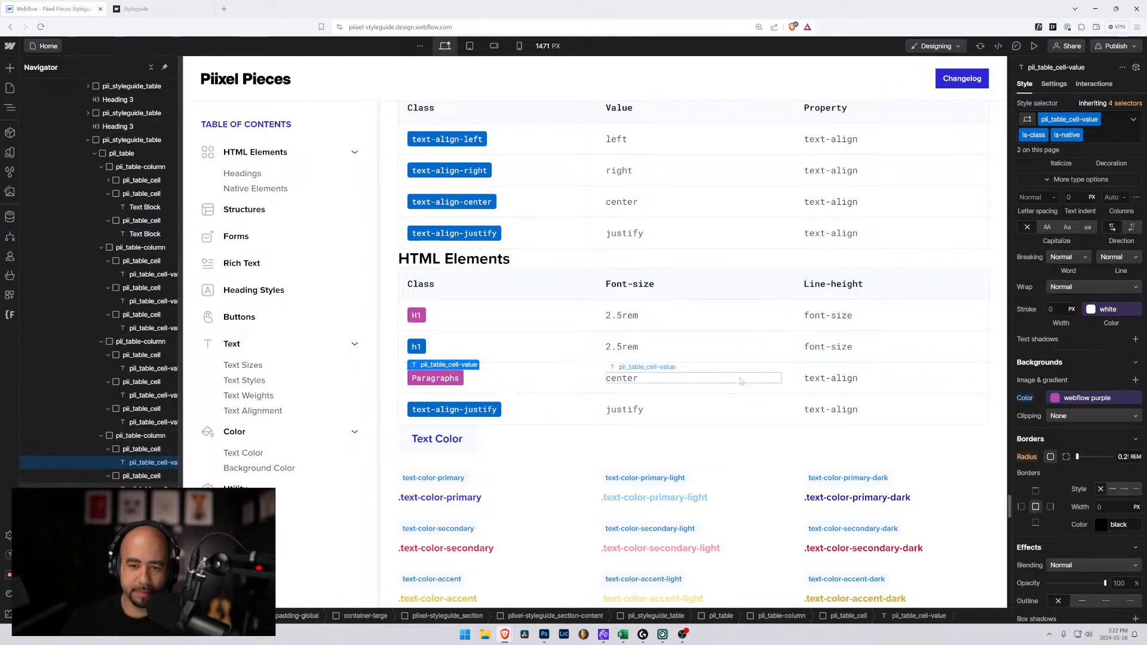
# Change the Paragraphs row's Font-size cell in the HTML Elements table to 1rem
pyautogui.doubleClick(621, 378)
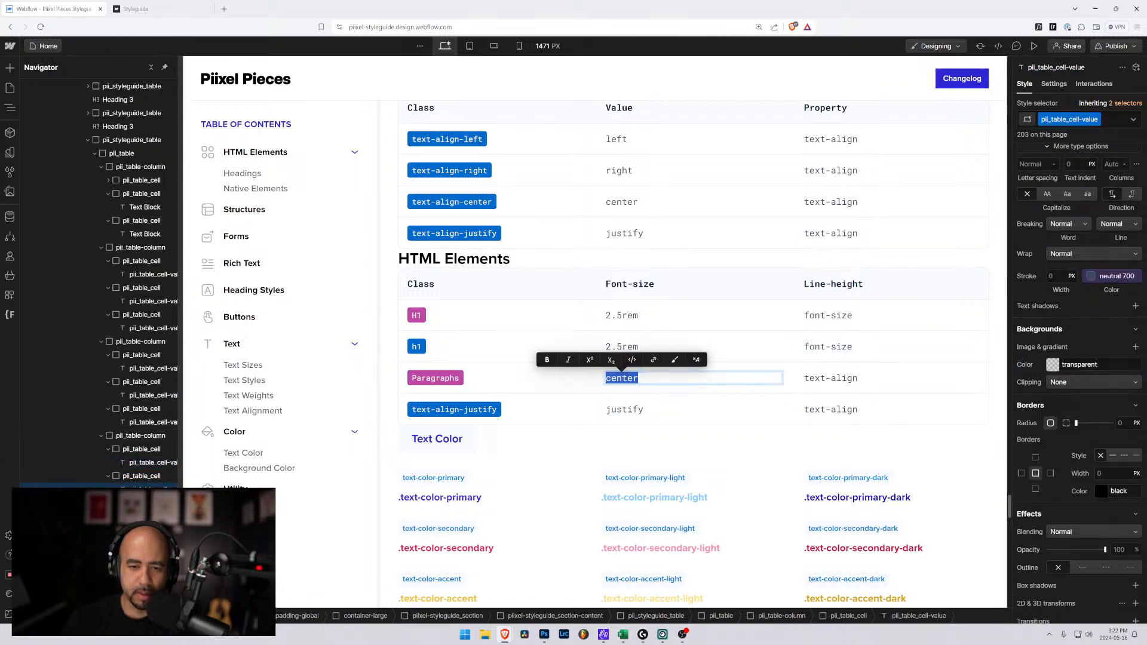
pyautogui.write('1rte')
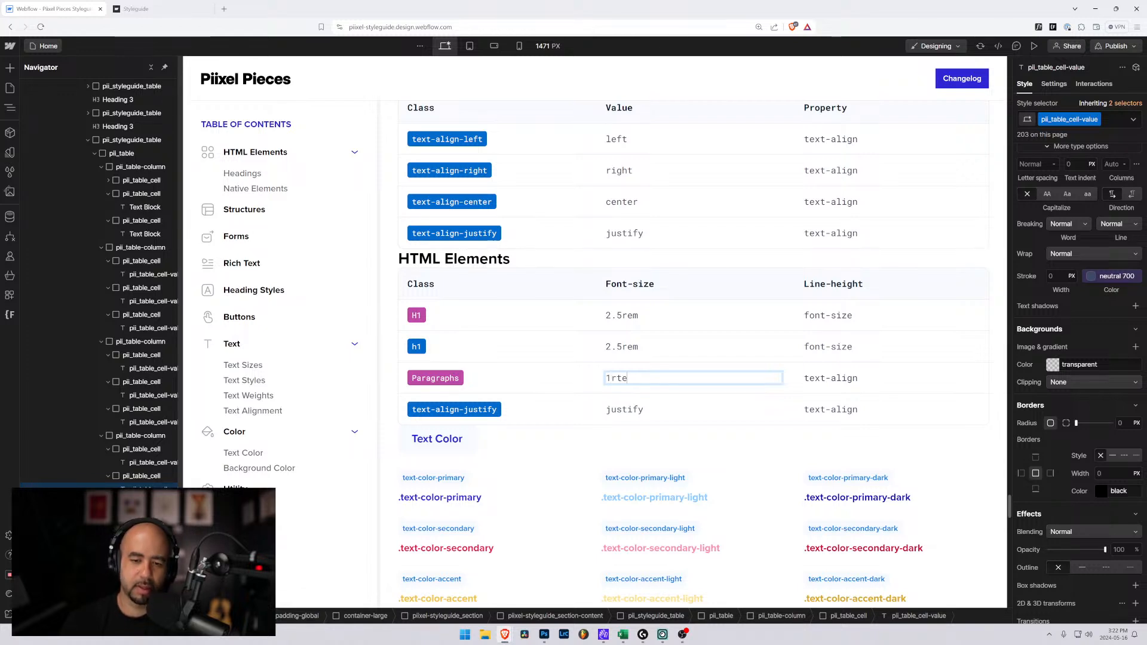
pyautogui.press('BackSpace')
pyautogui.press('BackSpace')
pyautogui.write('rem')
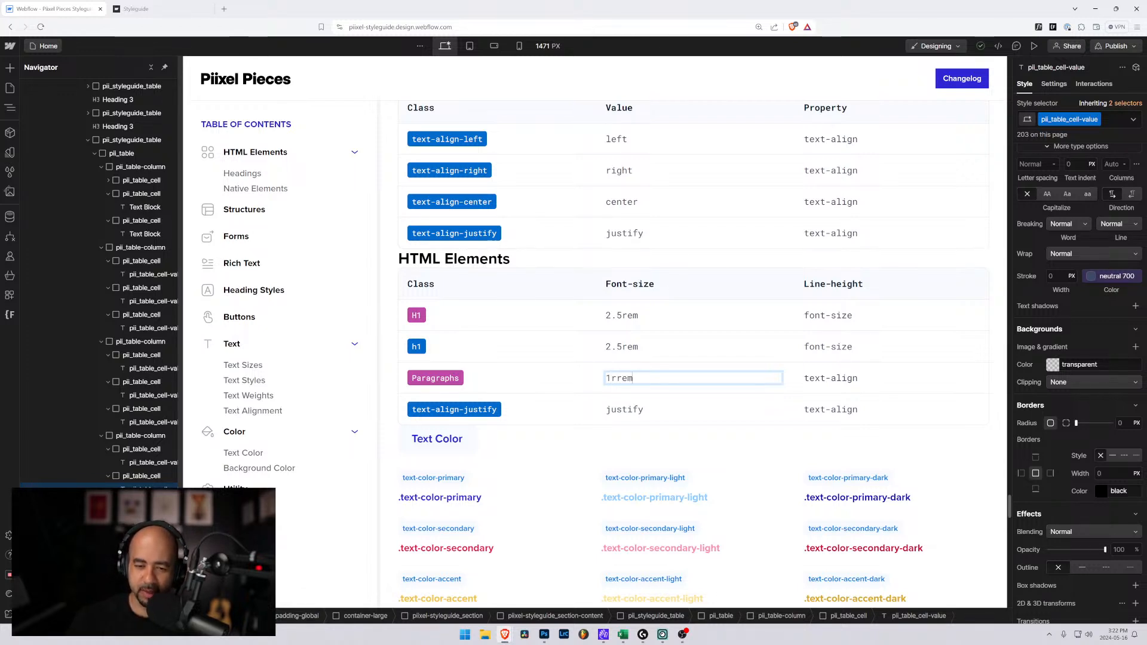
pyautogui.press('BackSpace')
# Change the Paragraphs row's Line-height cell in the HTML Elements table to 1.3em
pyautogui.doubleClick(824, 381)
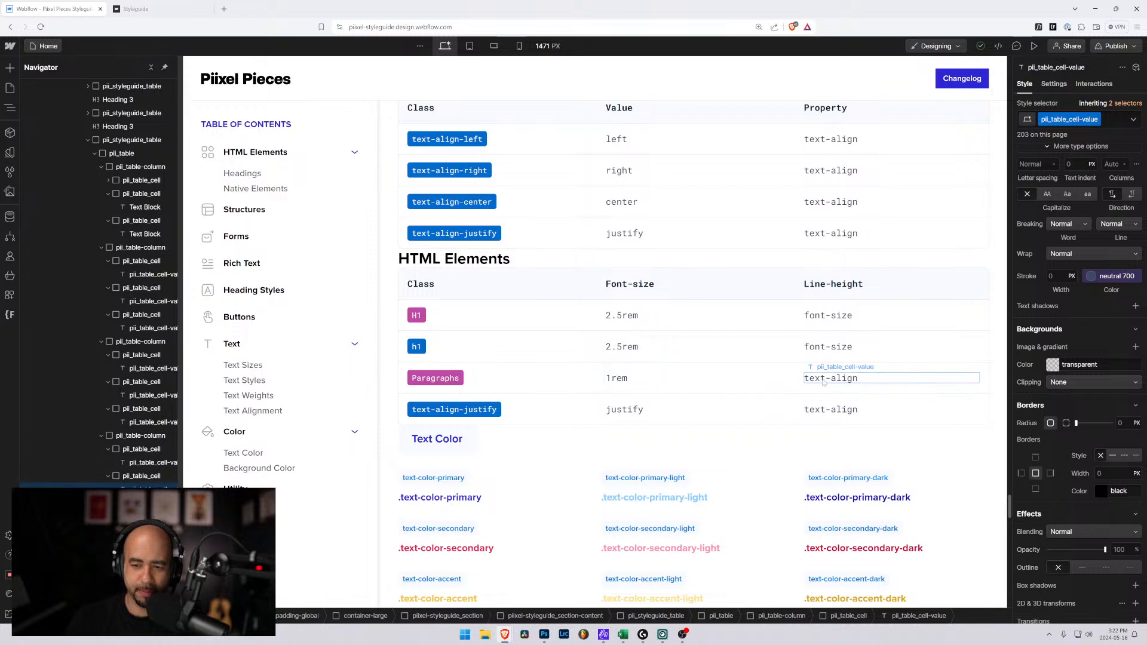
pyautogui.moveTo(858, 378); pyautogui.dragTo(797, 381)
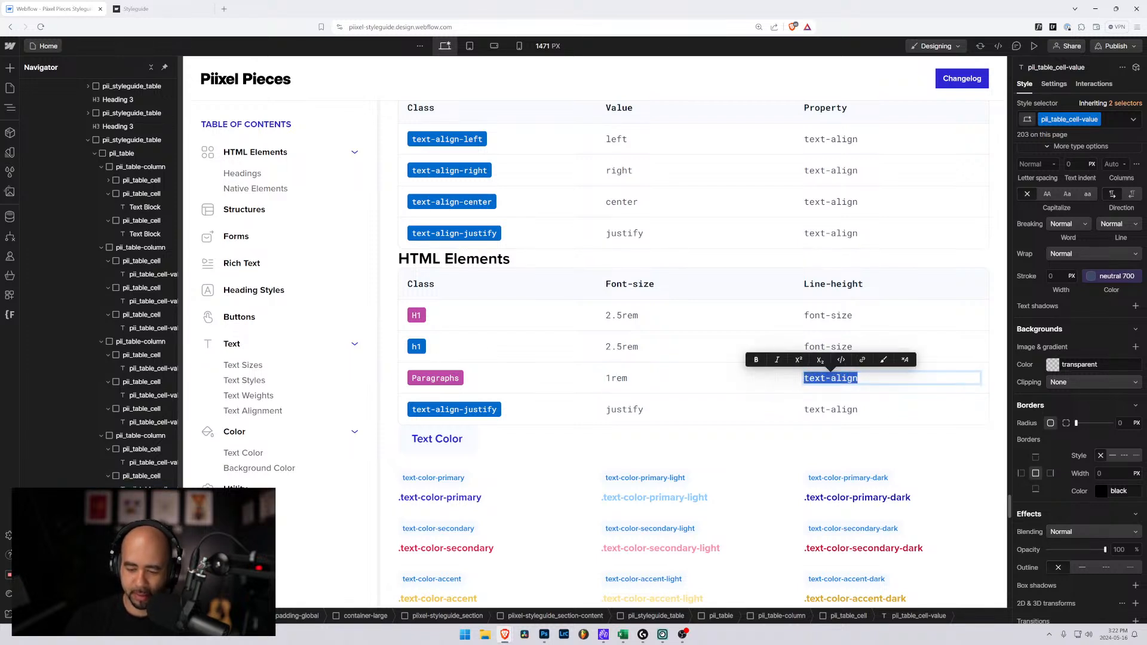
pyautogui.write('1.')
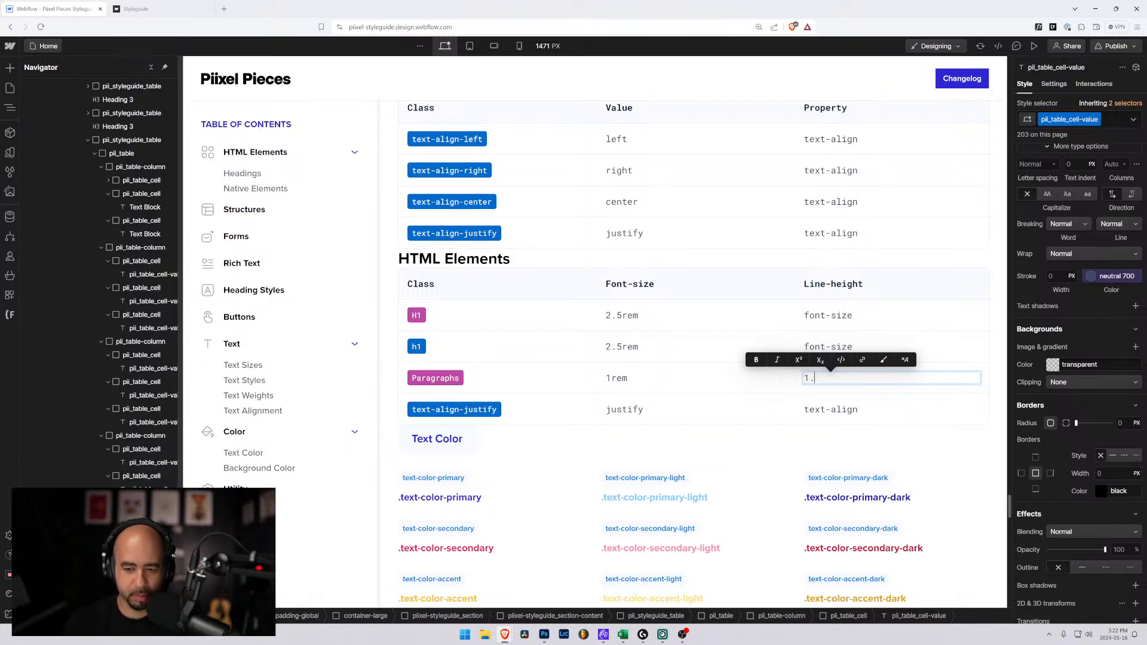
pyautogui.write('3em')
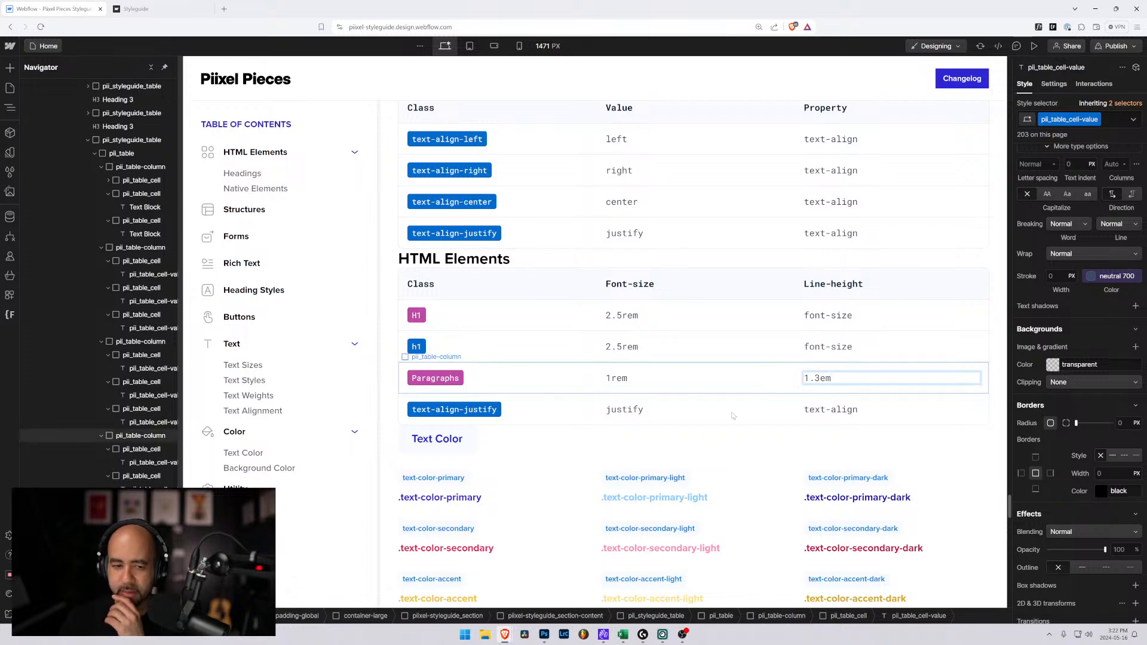
# Replace the text-align-justify label in the HTML Elements table's last row with Ordered List
pyautogui.click(442, 410)
pyautogui.doubleClick(442, 411)
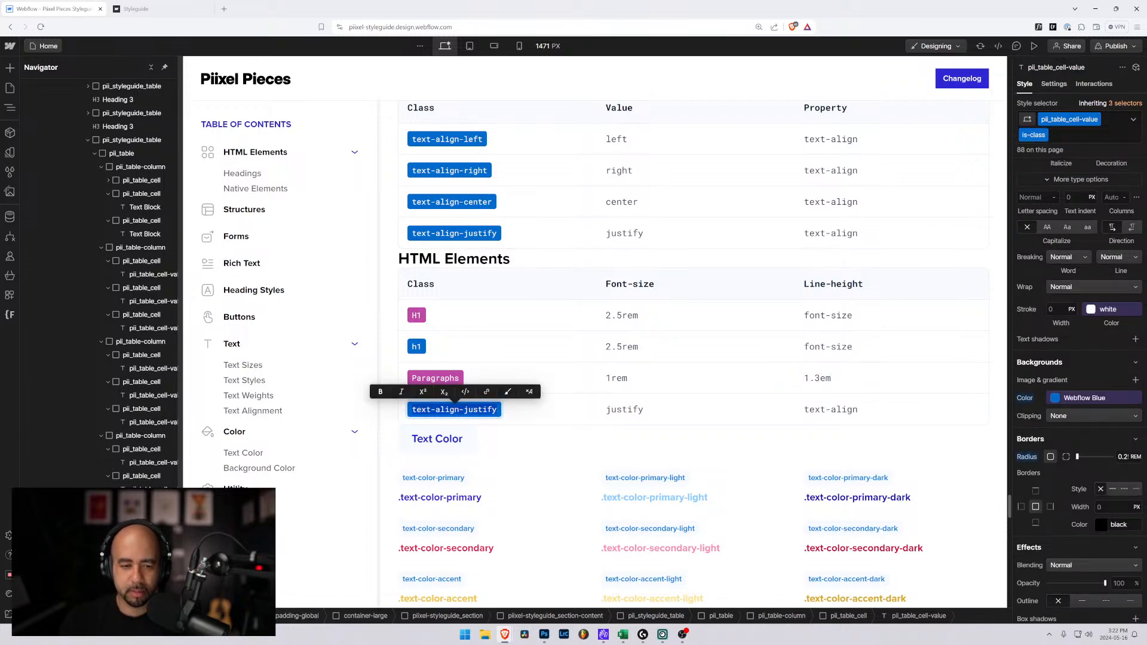
pyautogui.write('Ord')
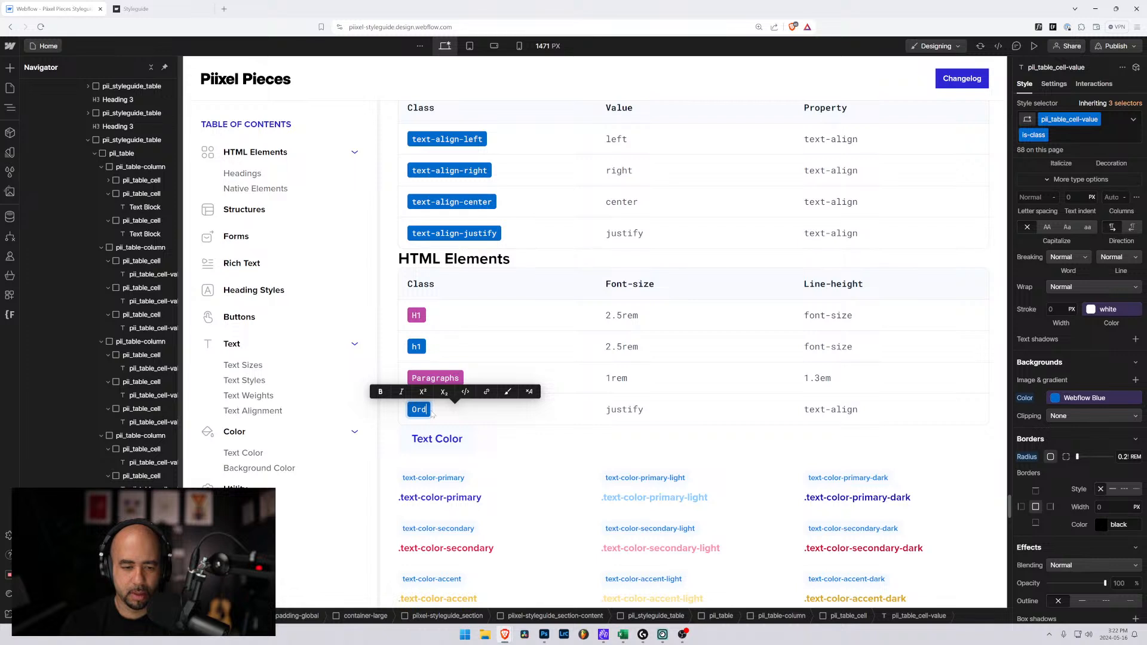
pyautogui.write('ered')
pyautogui.press('Escape')
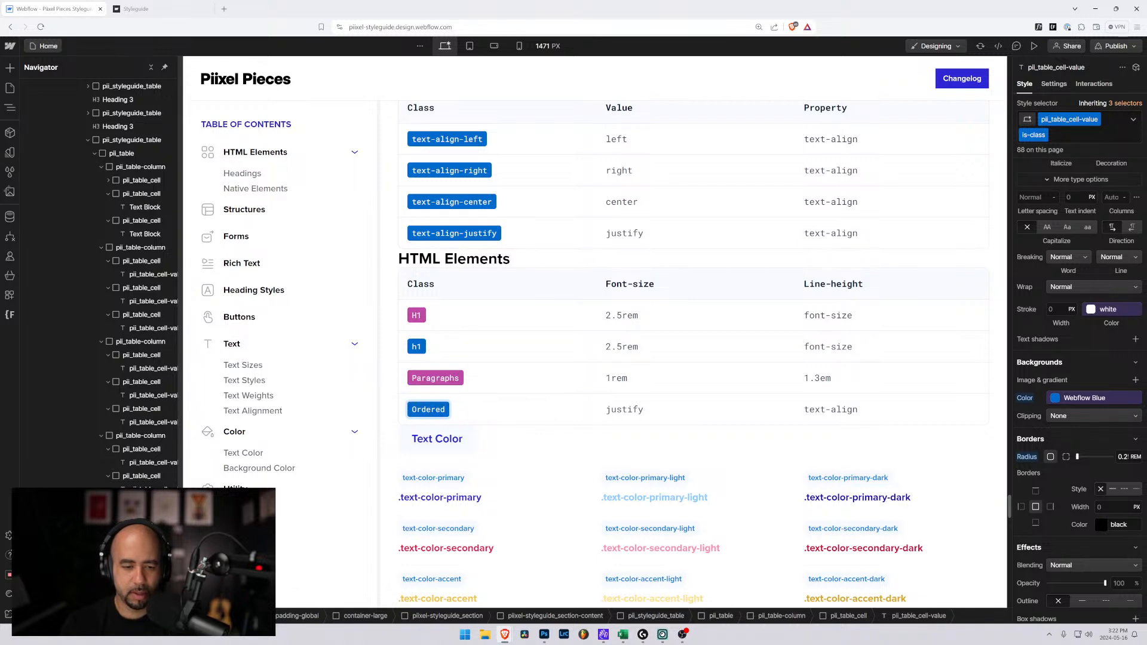
pyautogui.write('Lists')
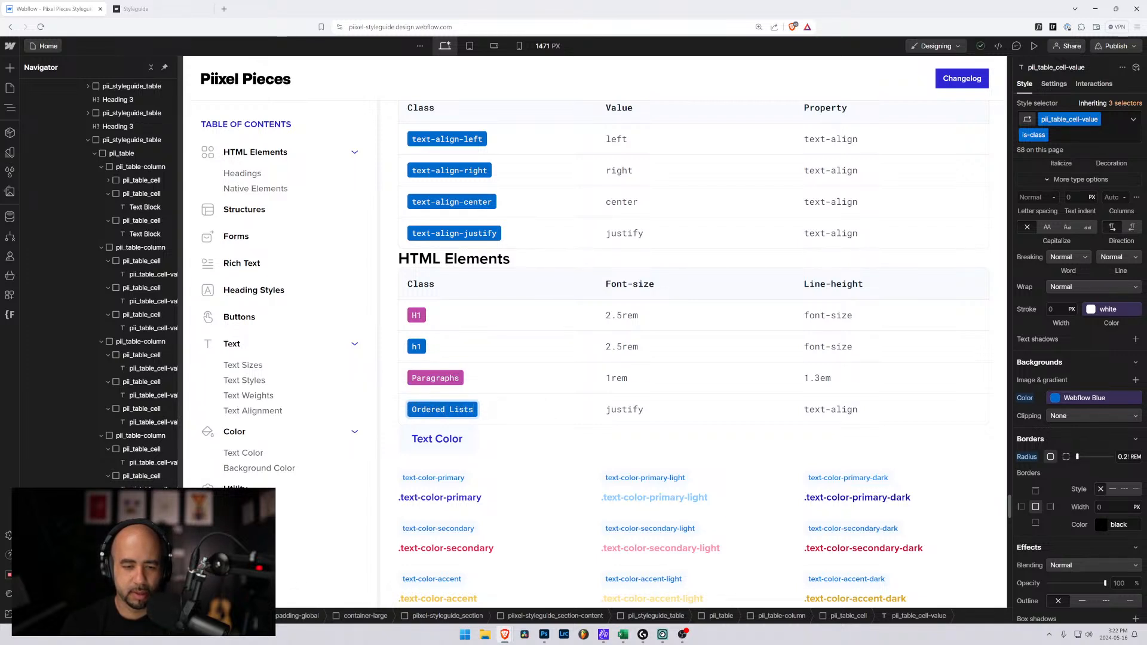
pyautogui.press('BackSpace')
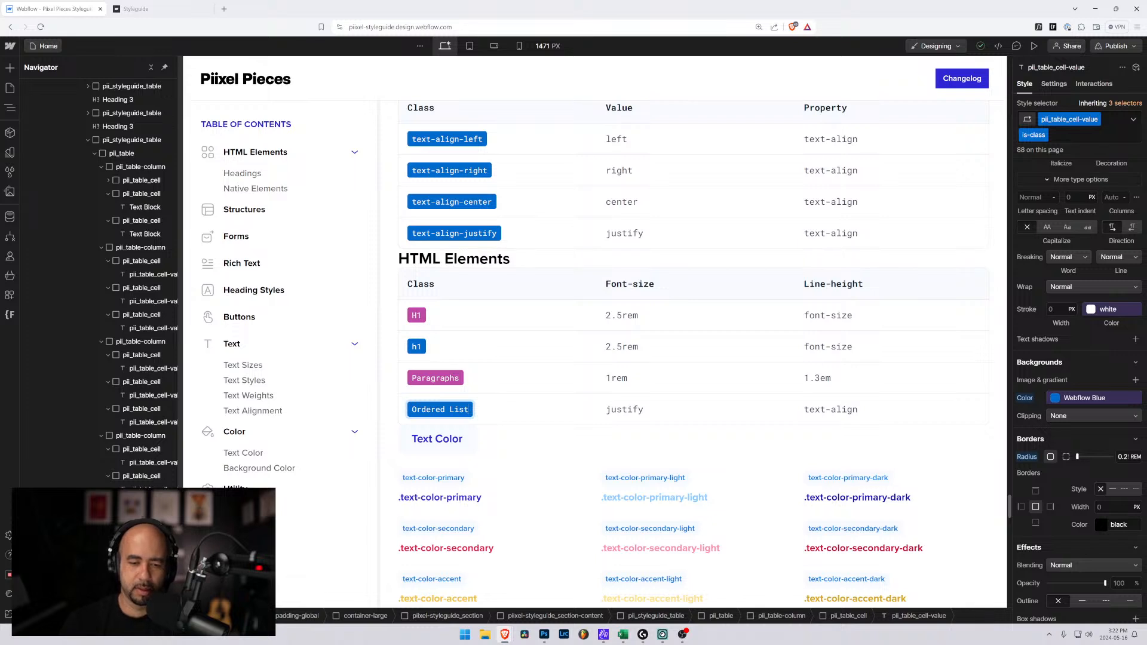
# Add the is-native class to the Ordered List label in the HTML Elements table
pyautogui.click(485, 408)
pyautogui.click(471, 405)
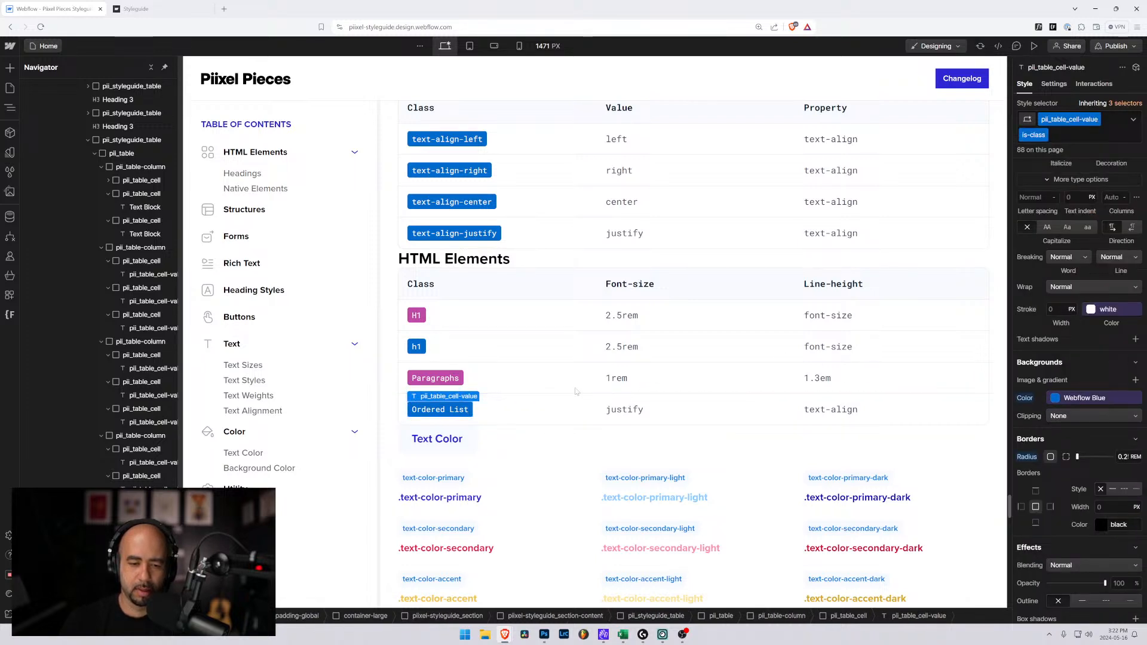
pyautogui.click(1088, 136)
pyautogui.click(1028, 201)
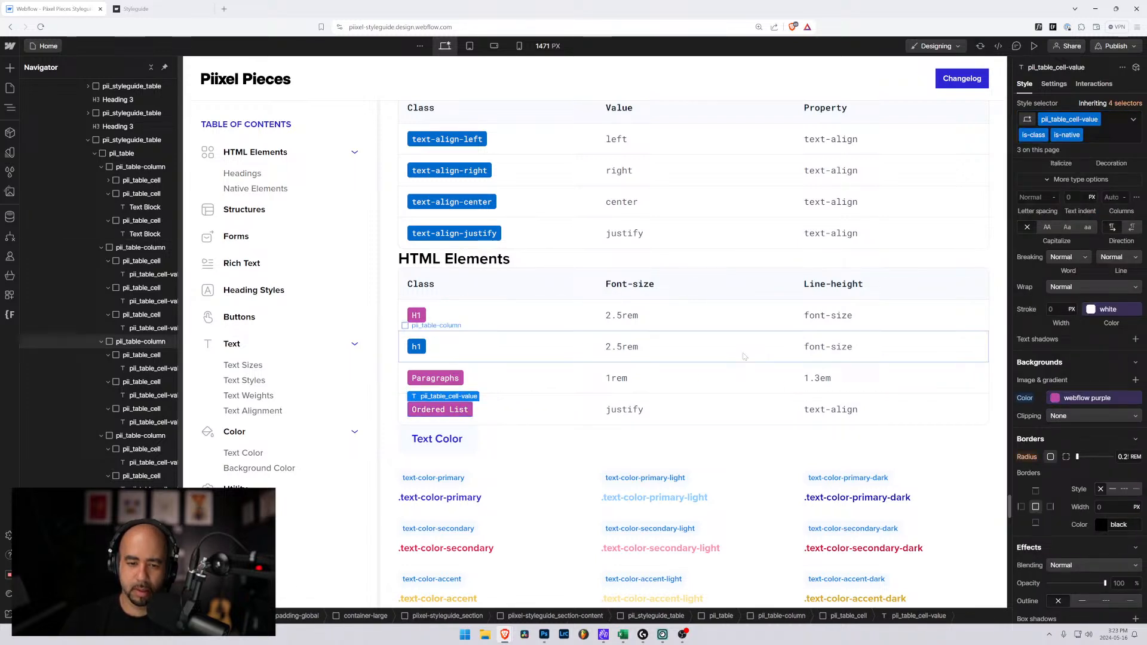
# Change the Ordered List row's Font-size cell in the HTML Elements table to 1rem
pyautogui.doubleClick(642, 409)
pyautogui.moveTo(644, 409); pyautogui.dragTo(600, 410)
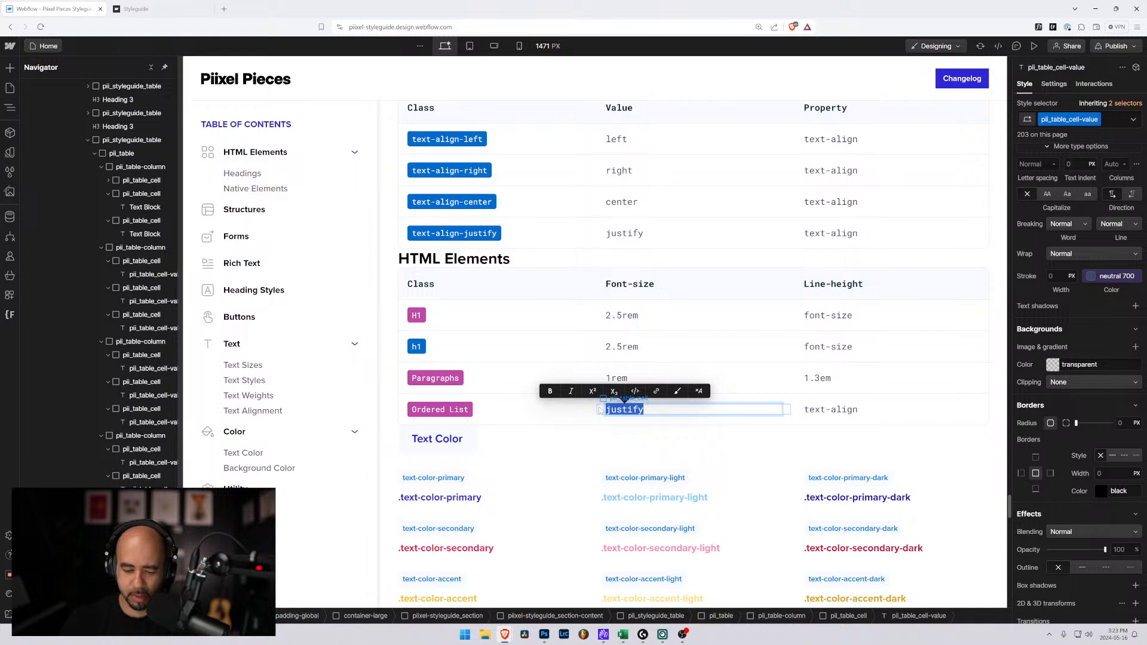
pyautogui.write('1')
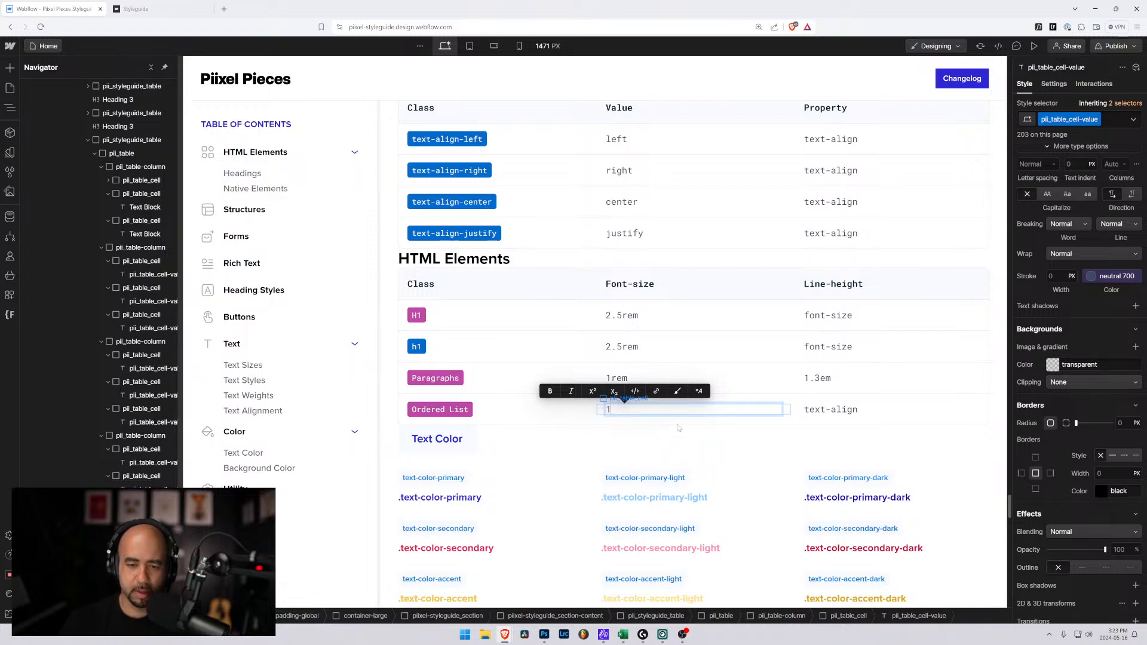
pyautogui.write('reem')
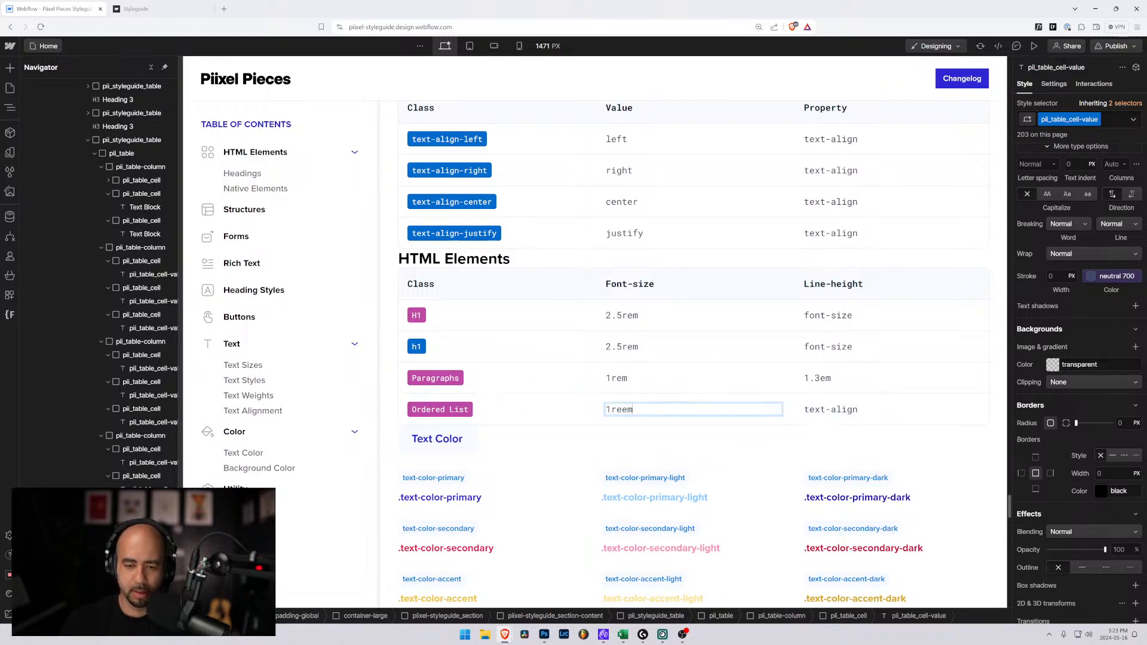
pyautogui.press('BackSpace')
pyautogui.press('BackSpace')
pyautogui.write('m')
# Change the Ordered List row's Line-height cell in the HTML Elements table to 1.3em
pyautogui.doubleClick(830, 409)
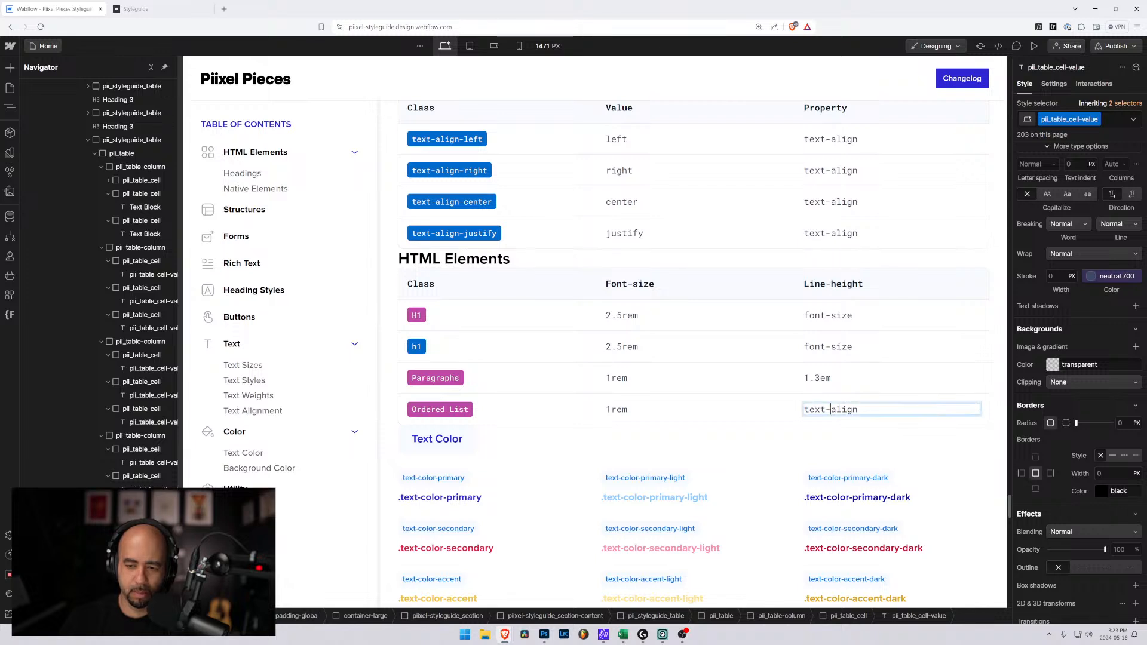
pyautogui.tripleClick(830, 409)
pyautogui.write('1.')
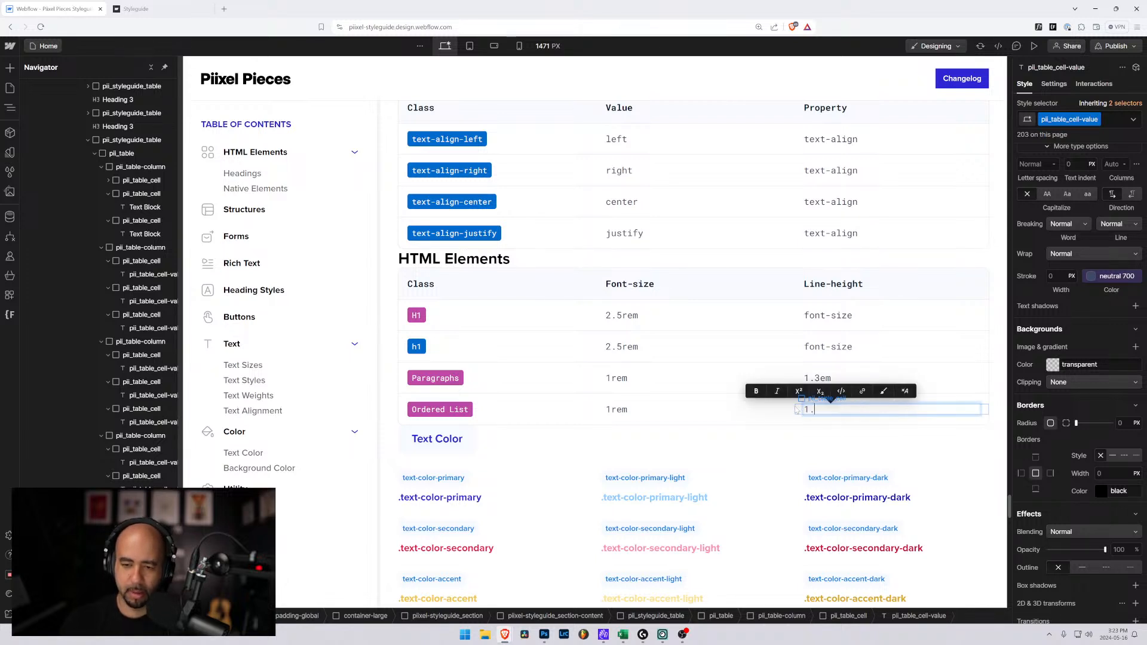
pyautogui.write('3em')
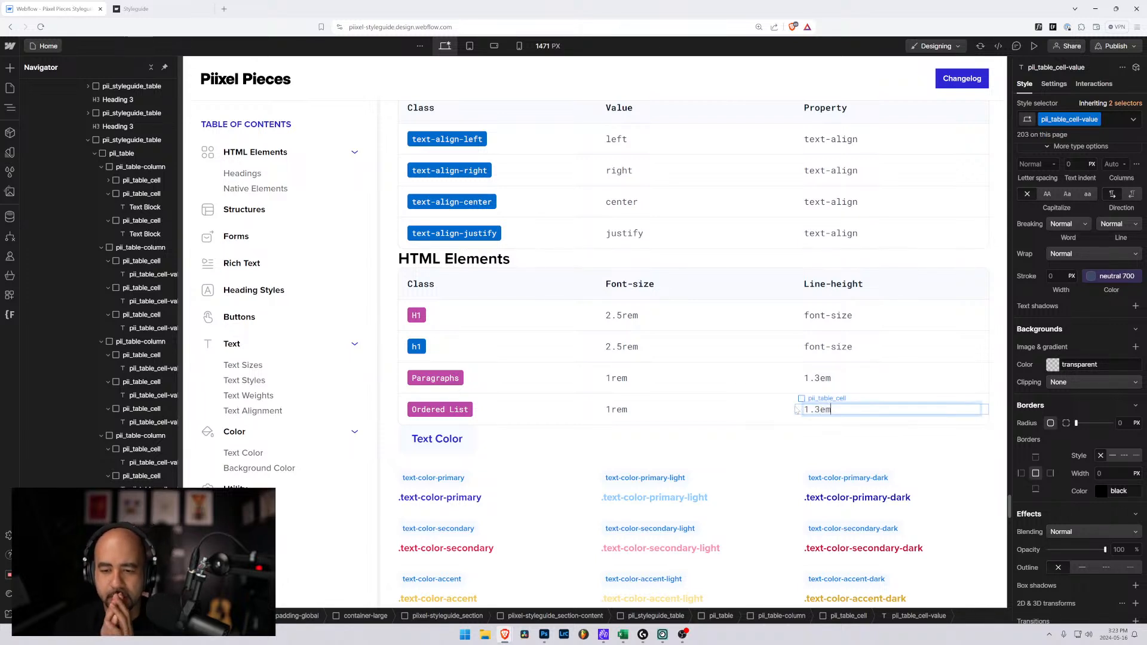
# Remove the is-footer combo class from the Ordered List row in the HTML Elements table
pyautogui.click(537, 399)
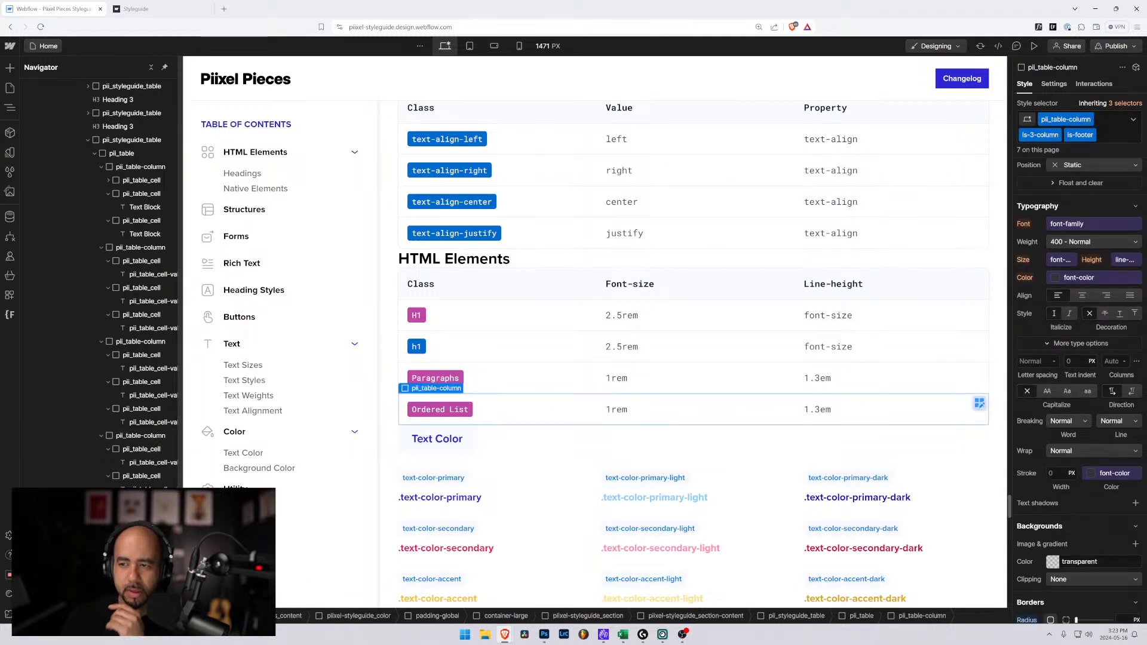
pyautogui.click(1114, 135)
pyautogui.press('BackSpace')
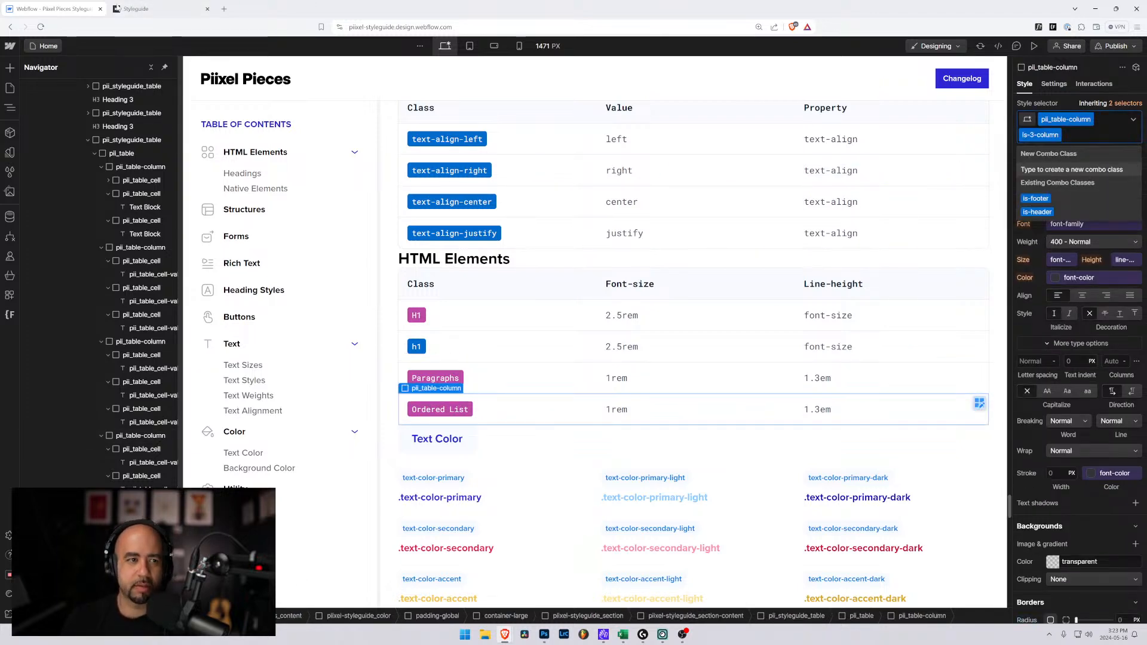
# Open the developer tools on the published style guide page and return to the Webflow Designer
pyautogui.click(155, 8)
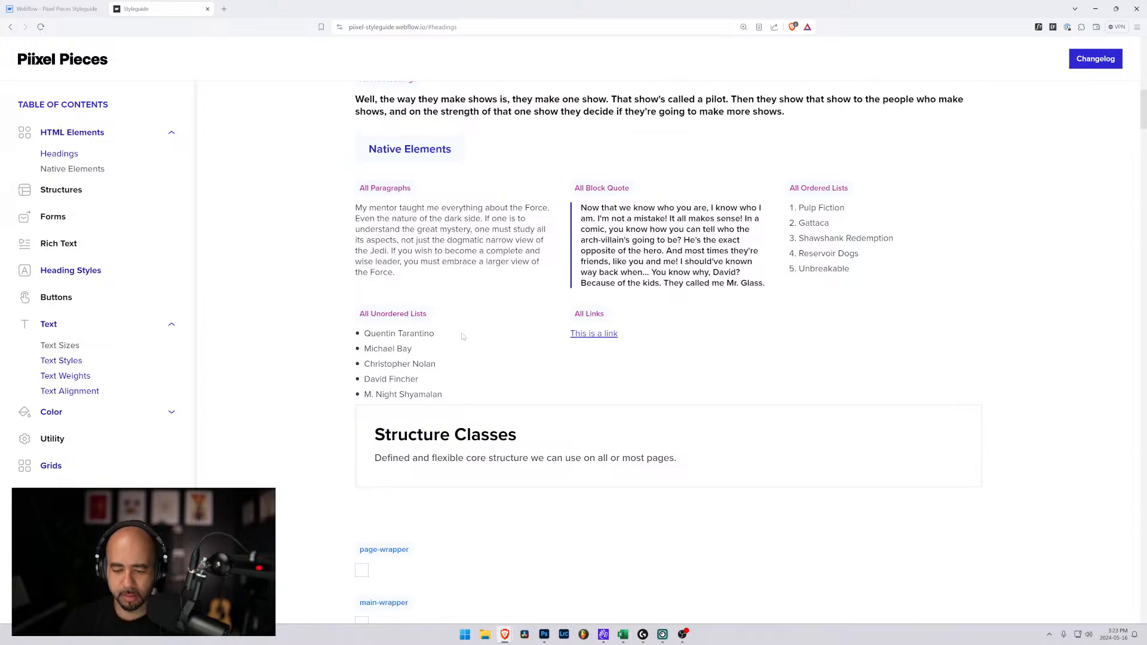
pyautogui.hotkey('ctrl', 'shift', 'i')
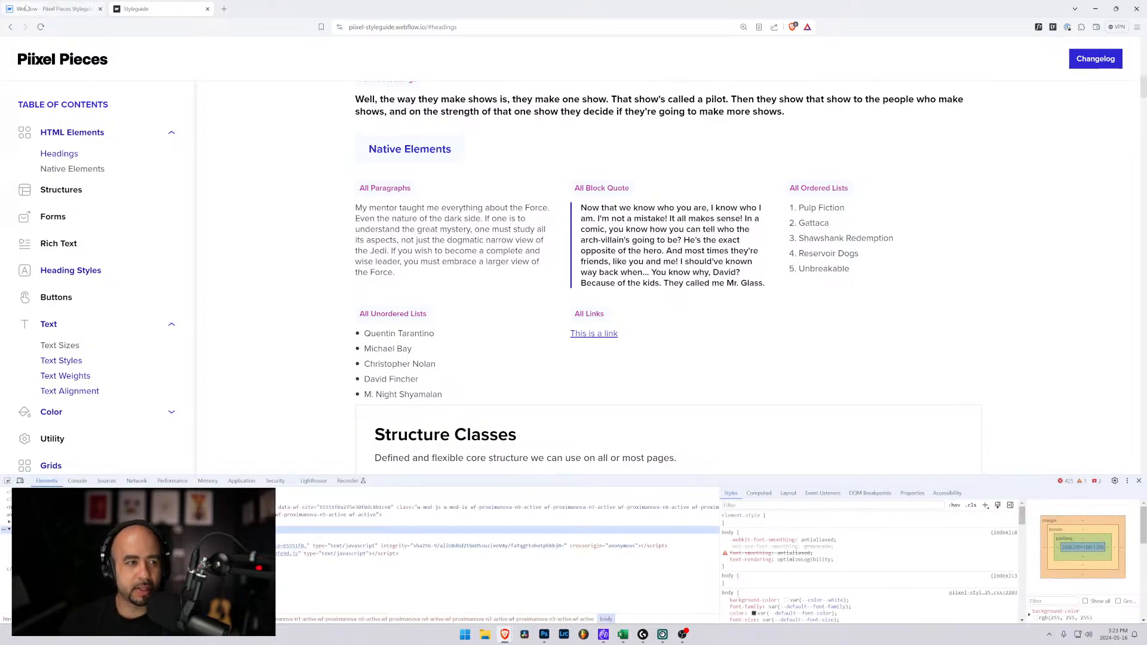
pyautogui.click(55, 8)
# Examine the spacing and typography styles of the All Unordered Lists tag on the list under Native Elements
pyautogui.scroll(6, 886, 303)
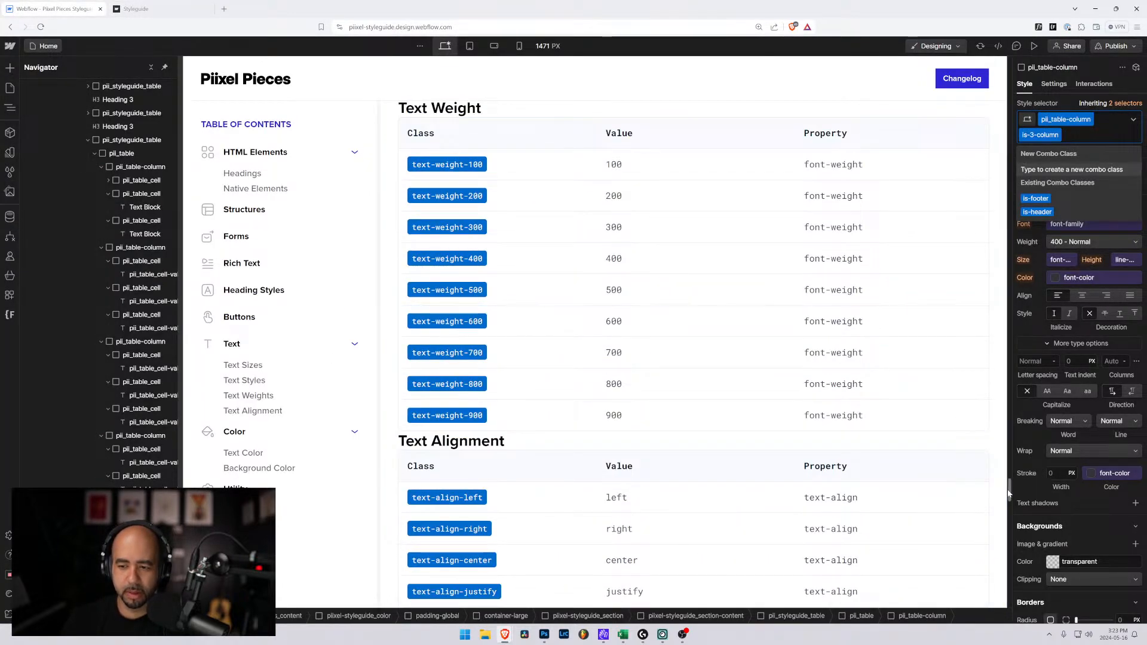
pyautogui.moveTo(1008, 490); pyautogui.dragTo(1005, 81)
pyautogui.scroll(-12, 559, 172)
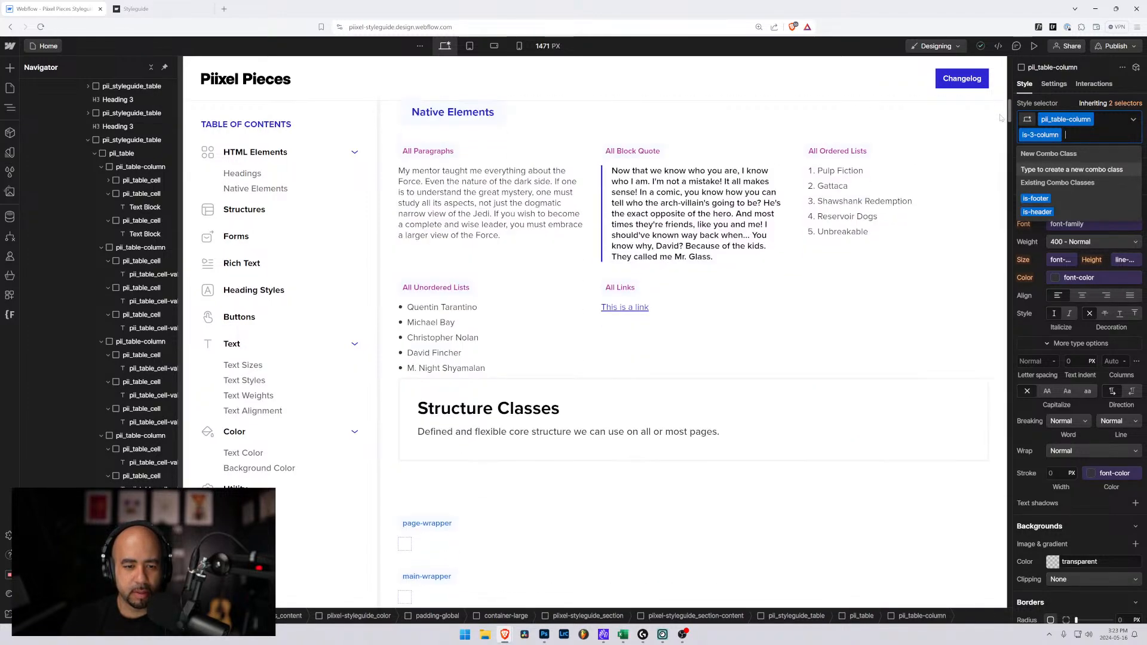
pyautogui.click(475, 187)
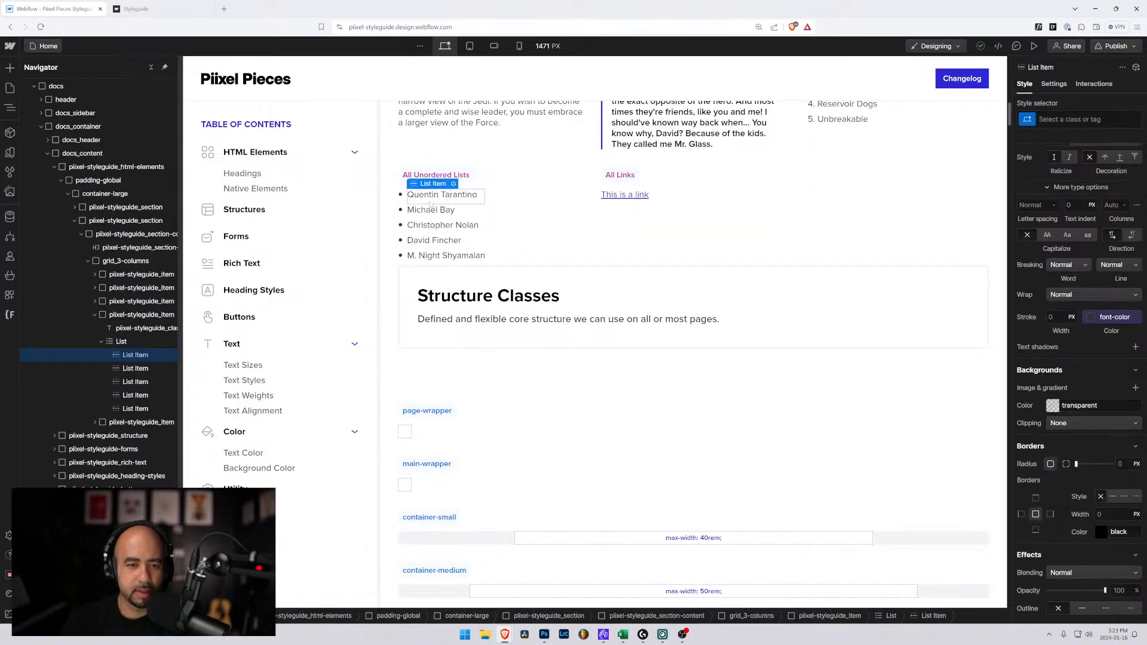
pyautogui.click(119, 342)
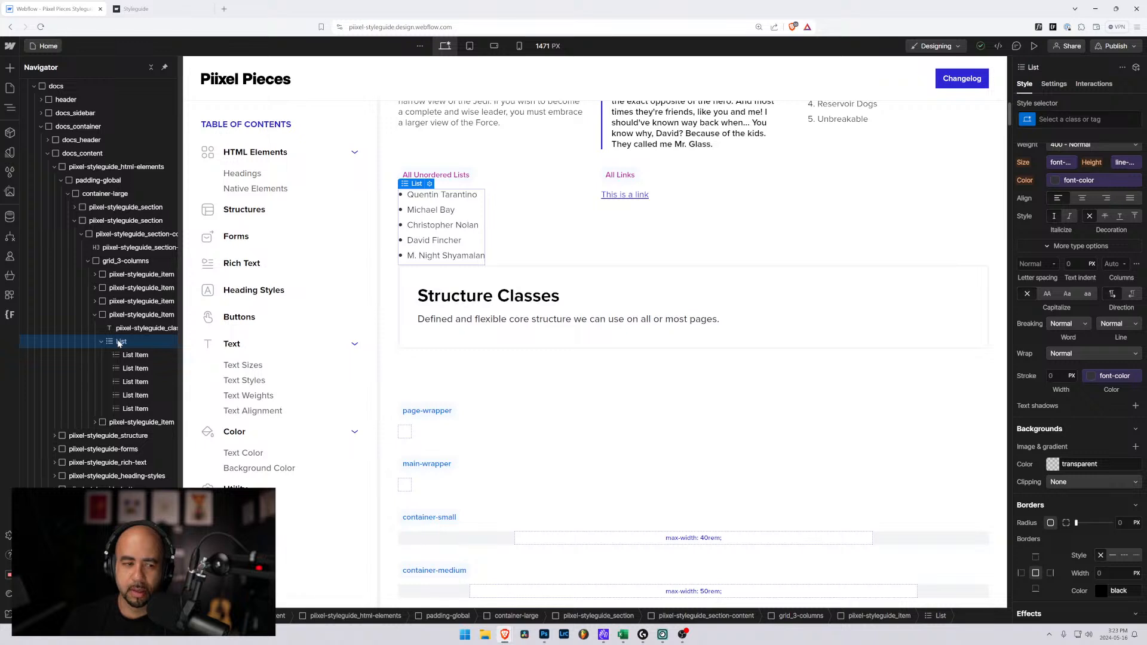
pyautogui.click(1095, 85)
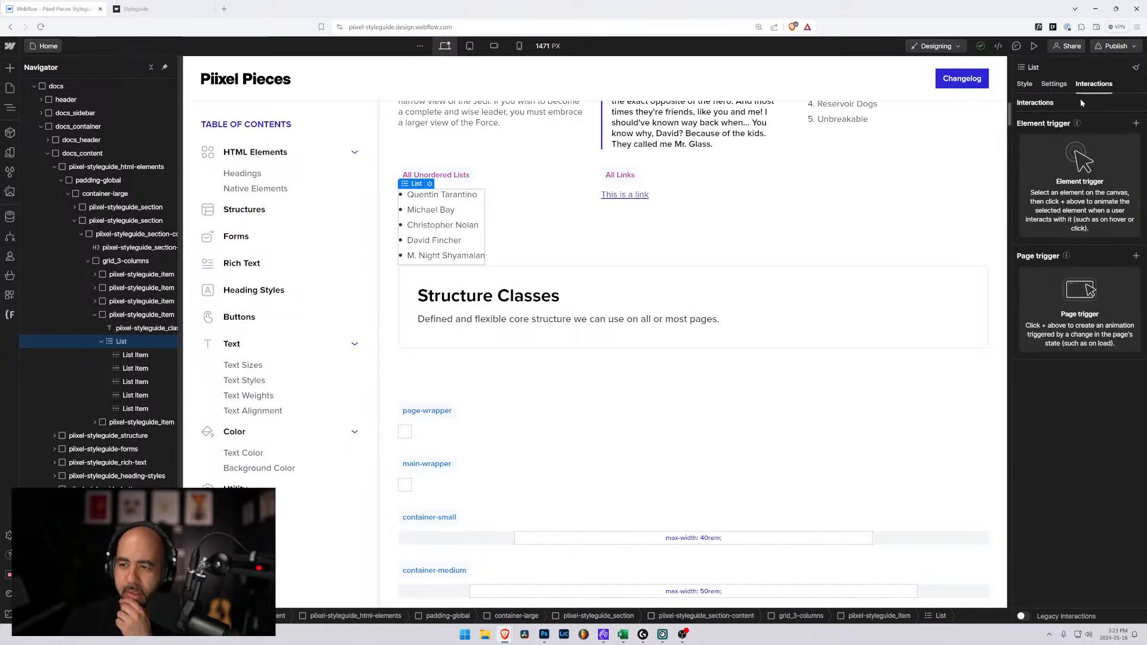
pyautogui.click(1025, 84)
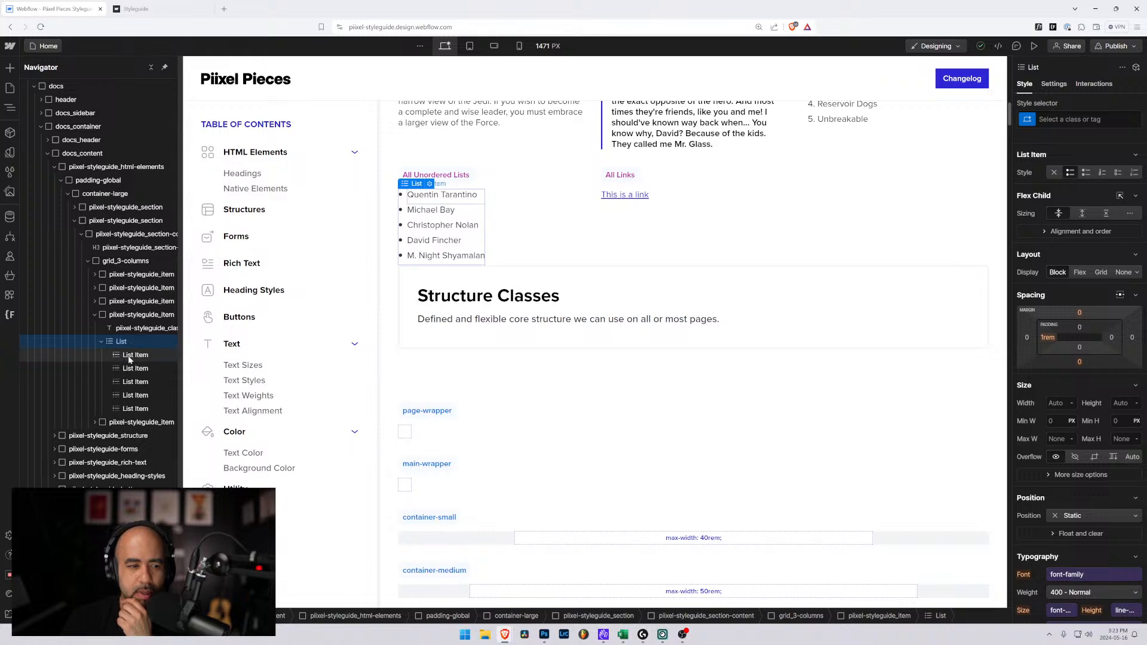
pyautogui.click(1069, 119)
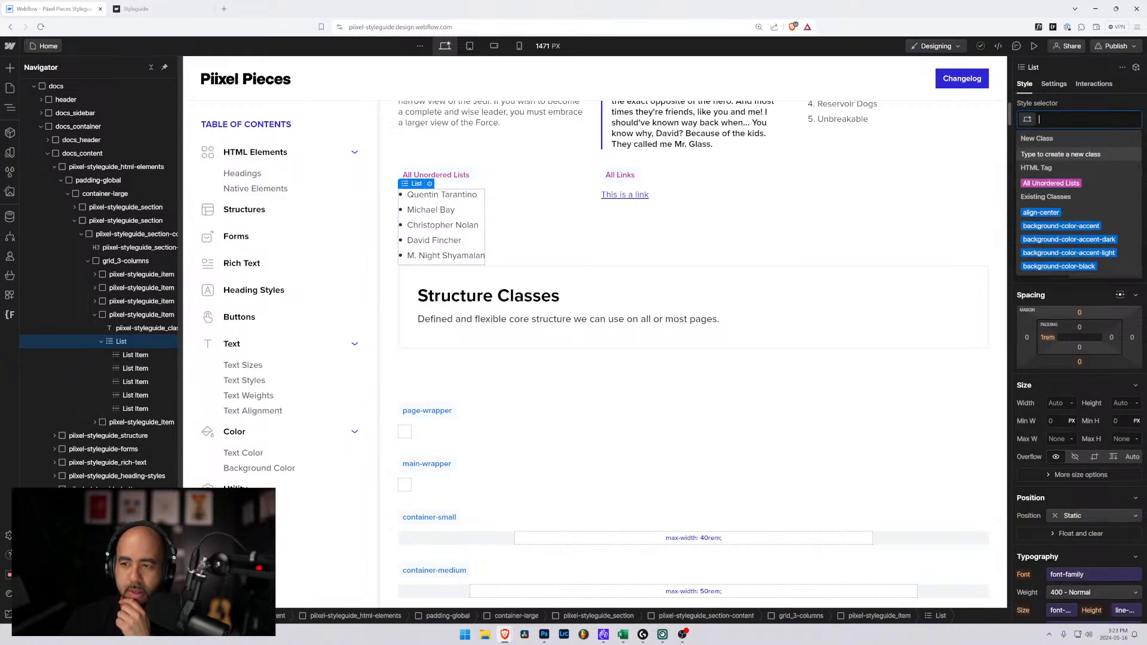
pyautogui.click(1051, 188)
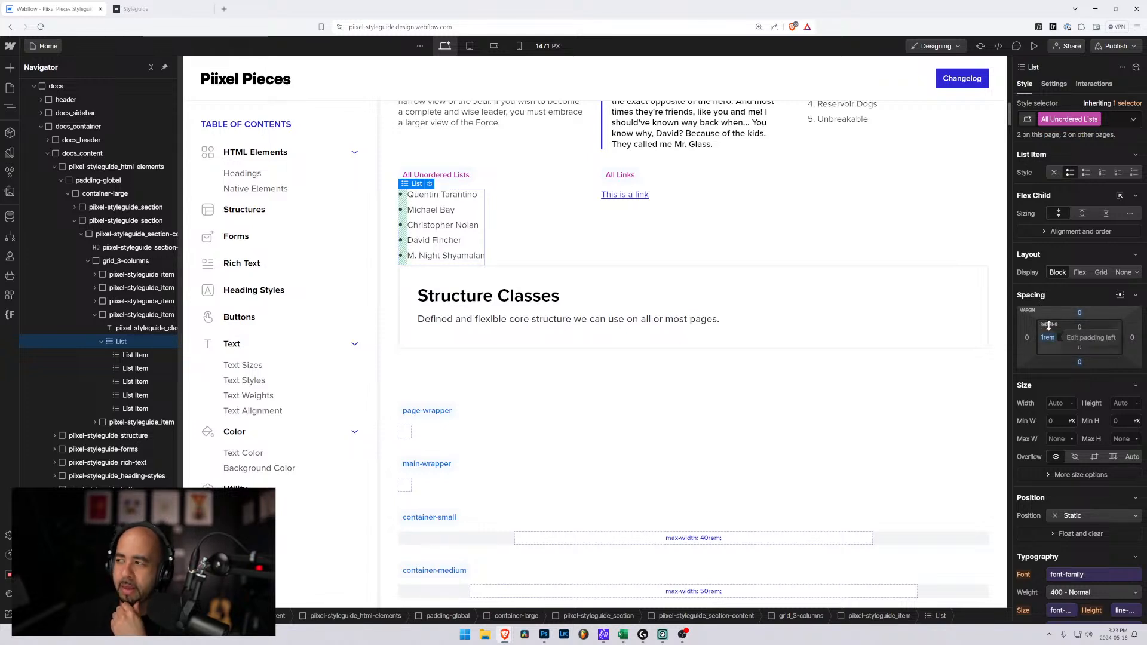
pyautogui.scroll(-2, 1048, 325)
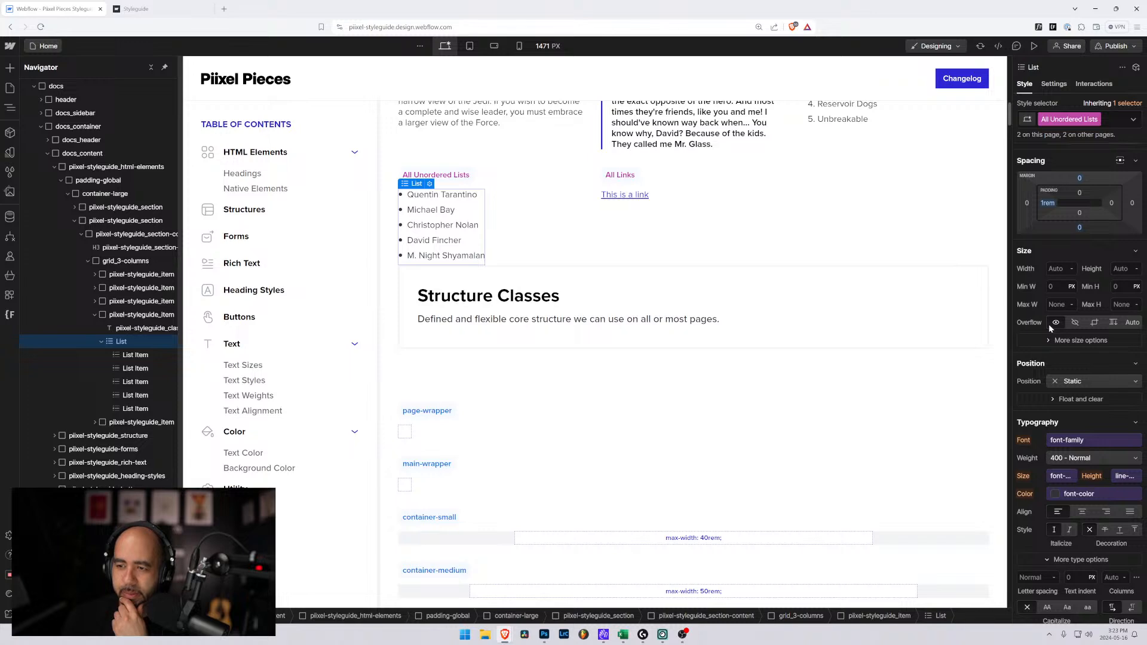
pyautogui.scroll(-1, 1048, 324)
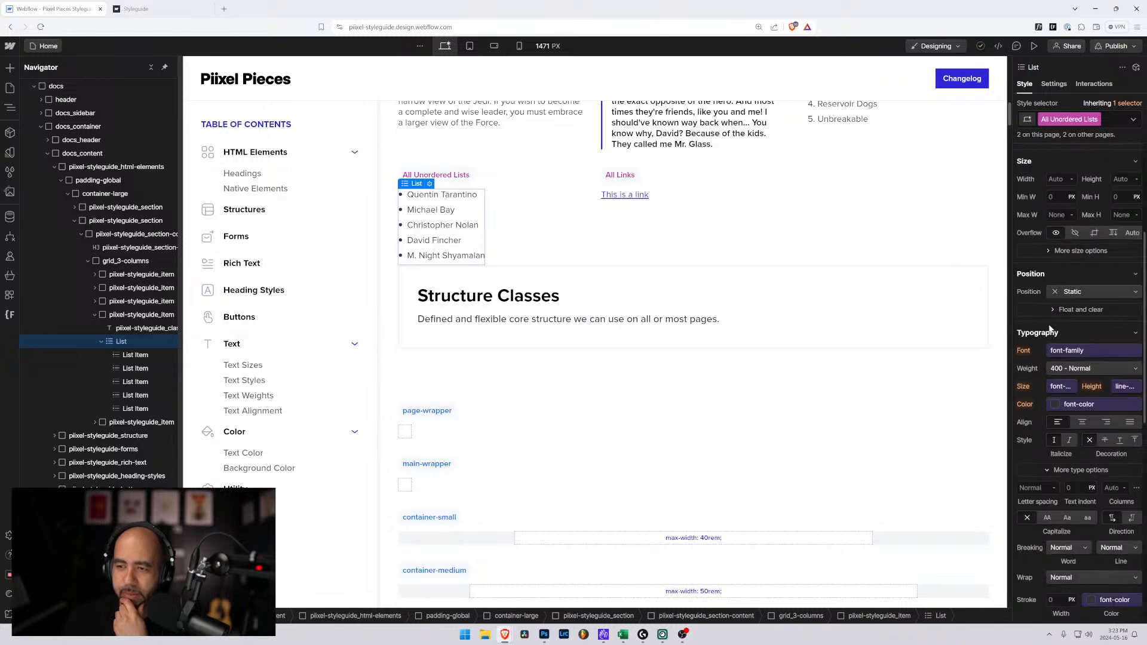
pyautogui.scroll(1, 1048, 324)
pyautogui.scroll(-1, 826, 374)
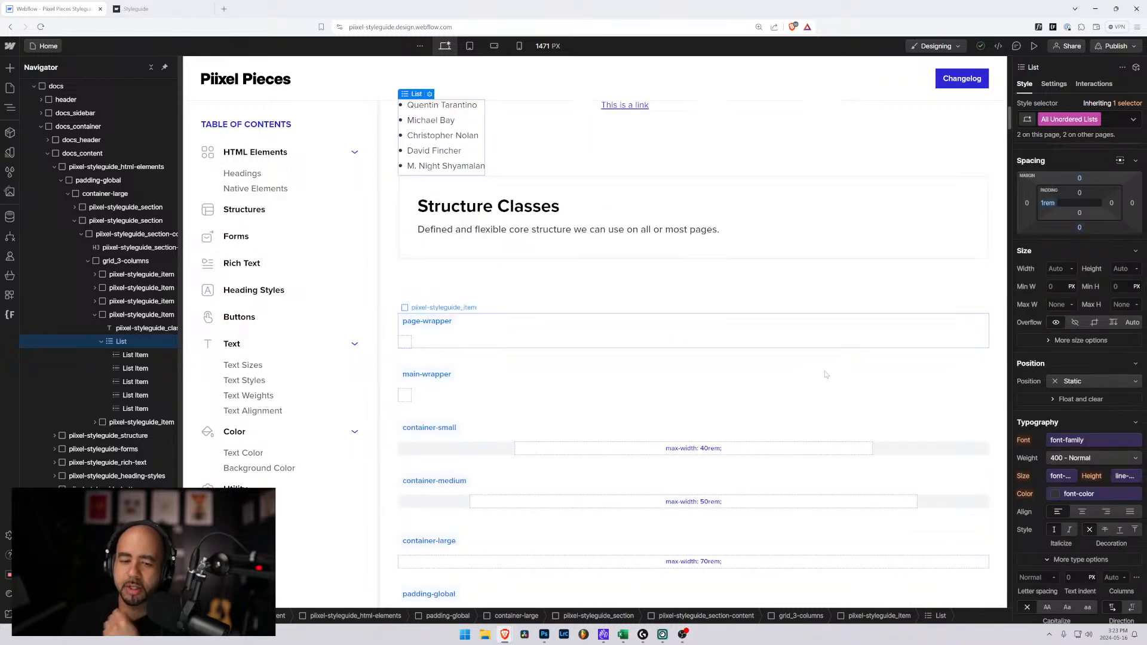
# Return to the HTML Elements table and examine the font size variable linked to the All Unordered Lists tag
pyautogui.scroll(-12, 826, 375)
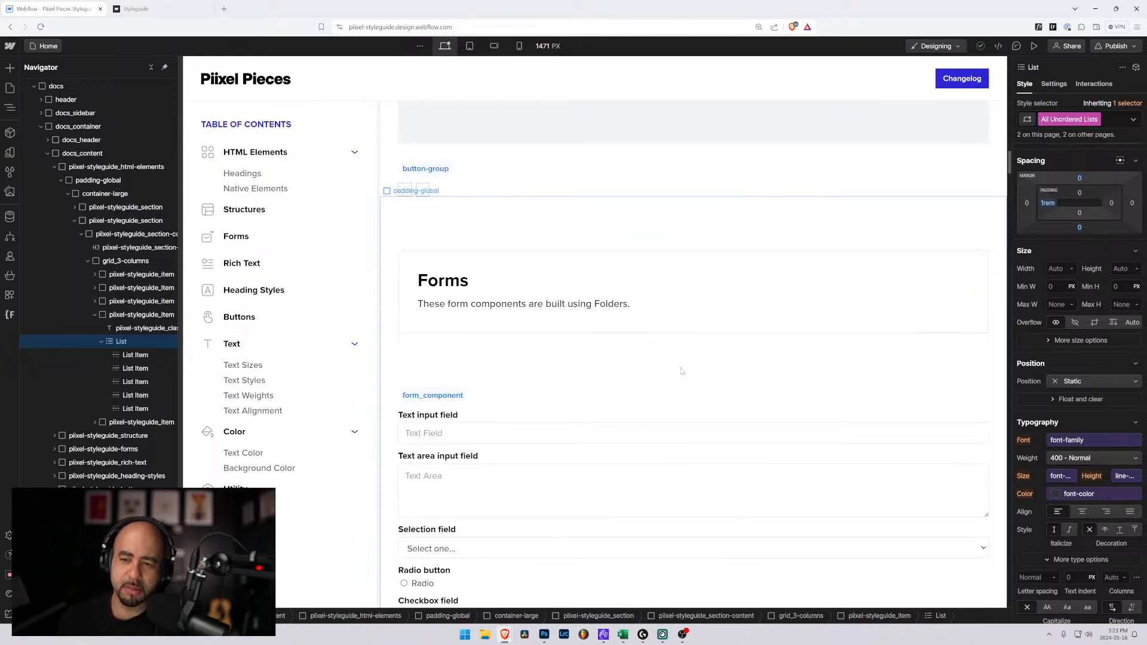
pyautogui.scroll(-10, 681, 371)
pyautogui.scroll(3, 953, 166)
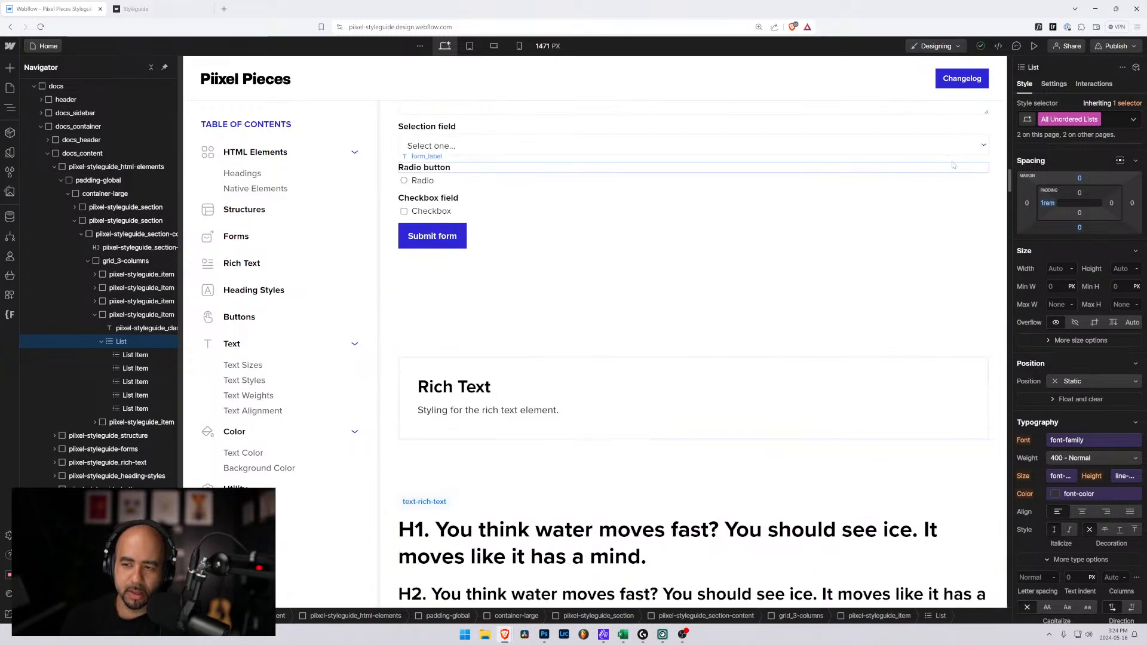
pyautogui.moveTo(1009, 184); pyautogui.dragTo(1011, 508)
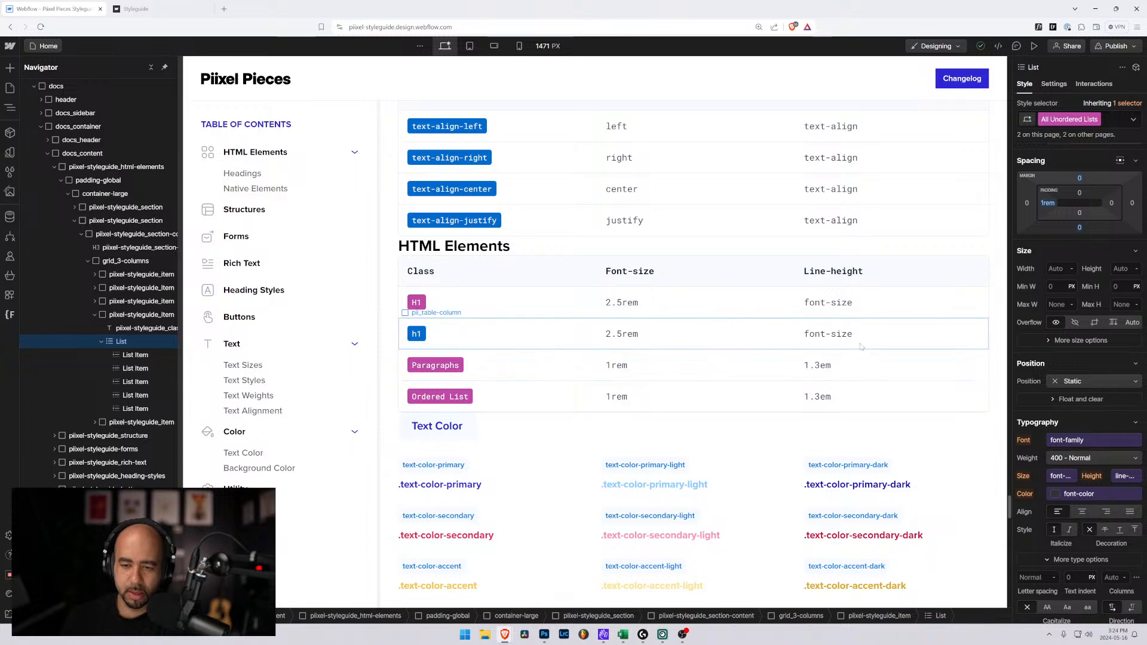
pyautogui.scroll(-2, 1057, 461)
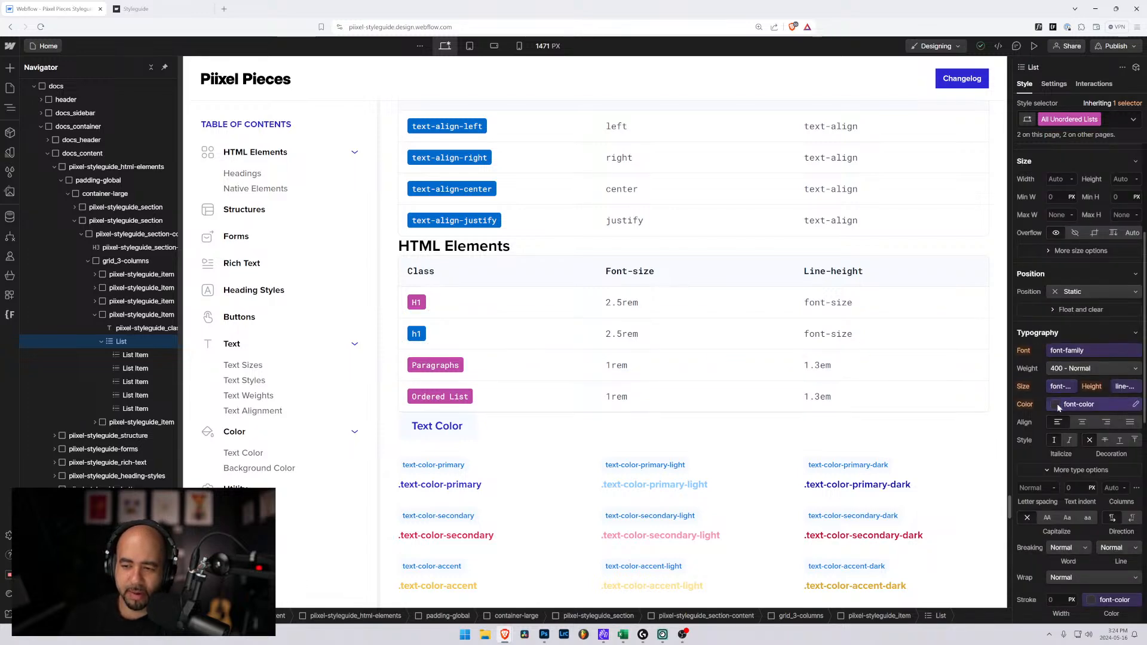
pyautogui.scroll(-3, 1059, 410)
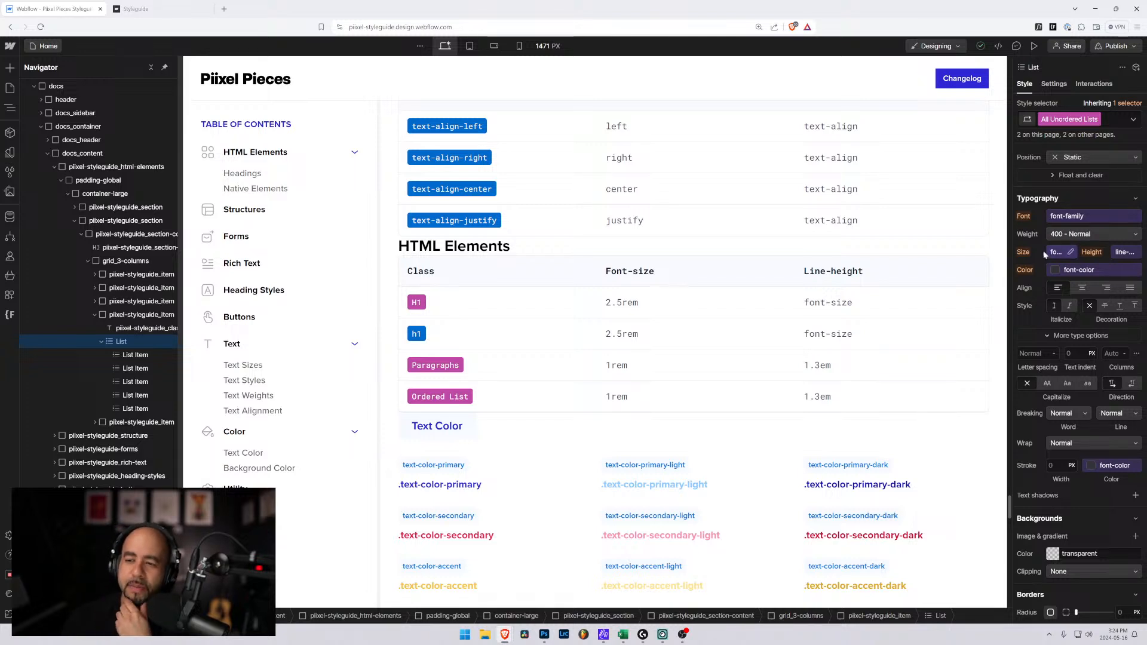
pyautogui.moveTo(1069, 253)
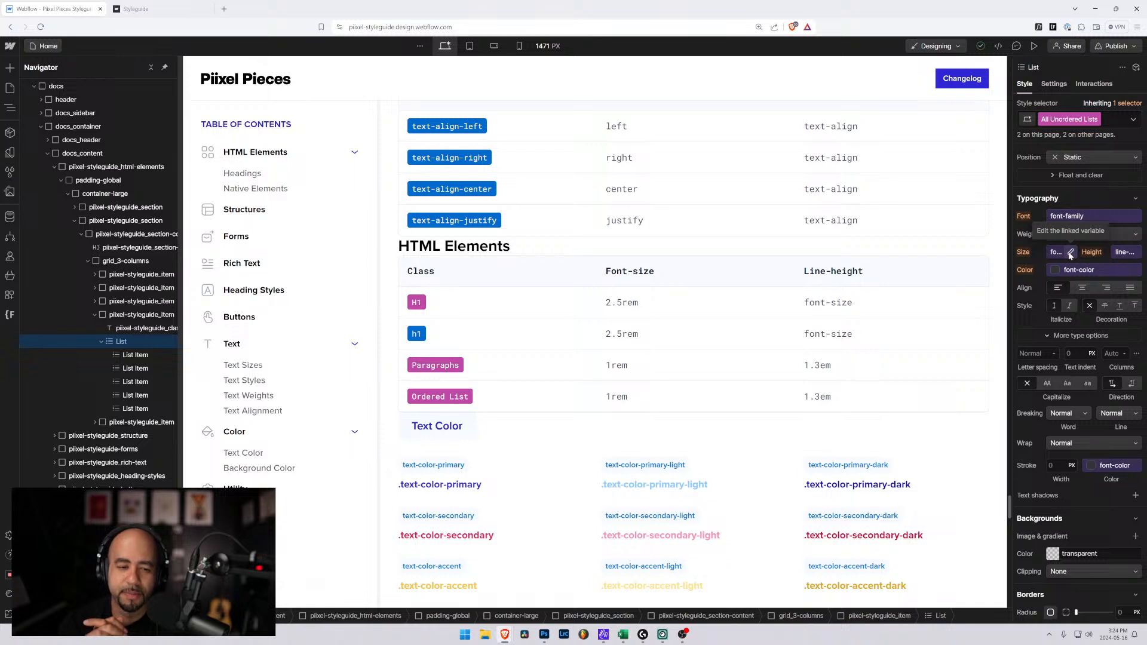
# Change the Ordered List label in the HTML Elements table to Ordered Lists
pyautogui.click(469, 396)
pyautogui.write('s')
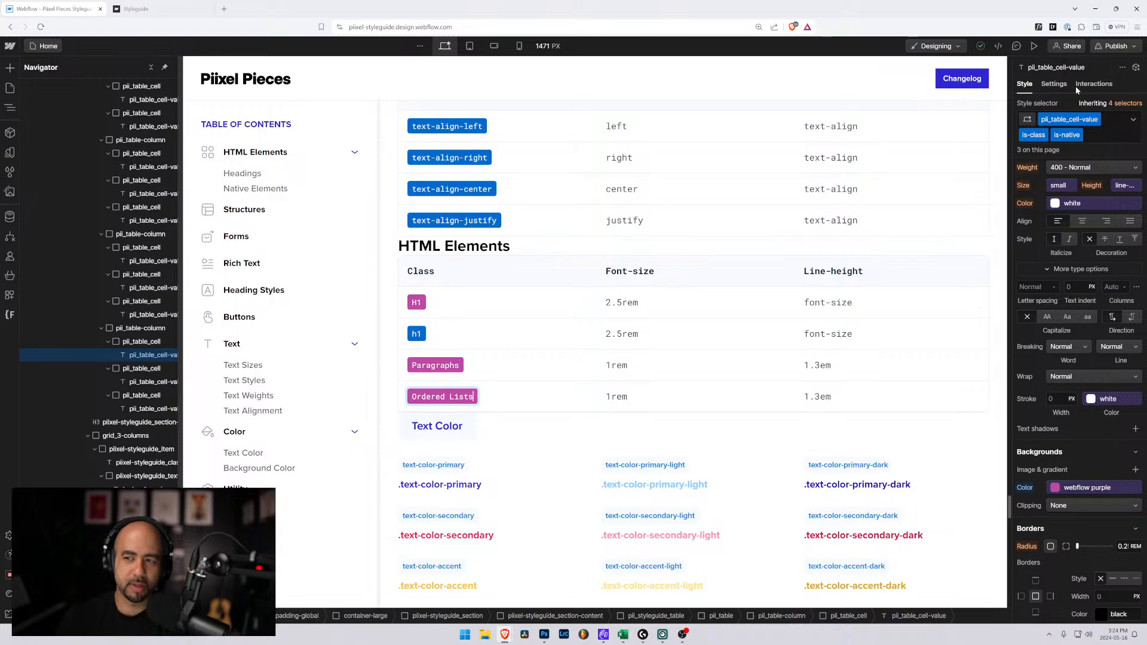
# Examine the Body (All Pages) styles that the Ordered Lists label inherits, from layout through typography
pyautogui.click(1132, 103)
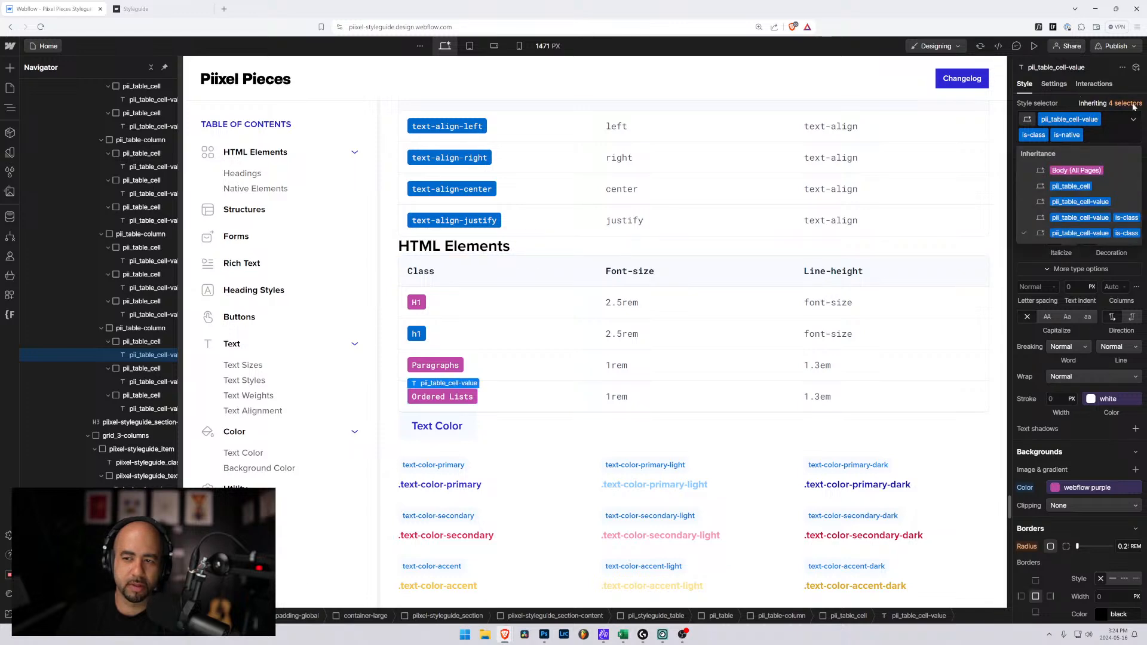
pyautogui.click(1058, 171)
pyautogui.scroll(3, 1026, 226)
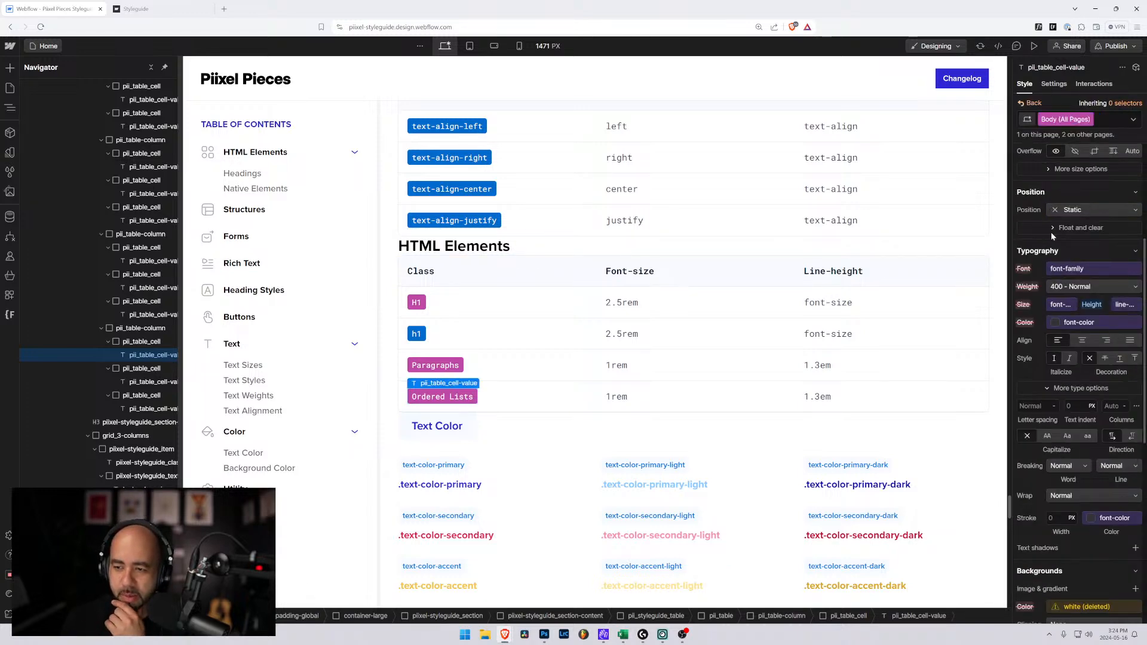
pyautogui.scroll(5, 1052, 236)
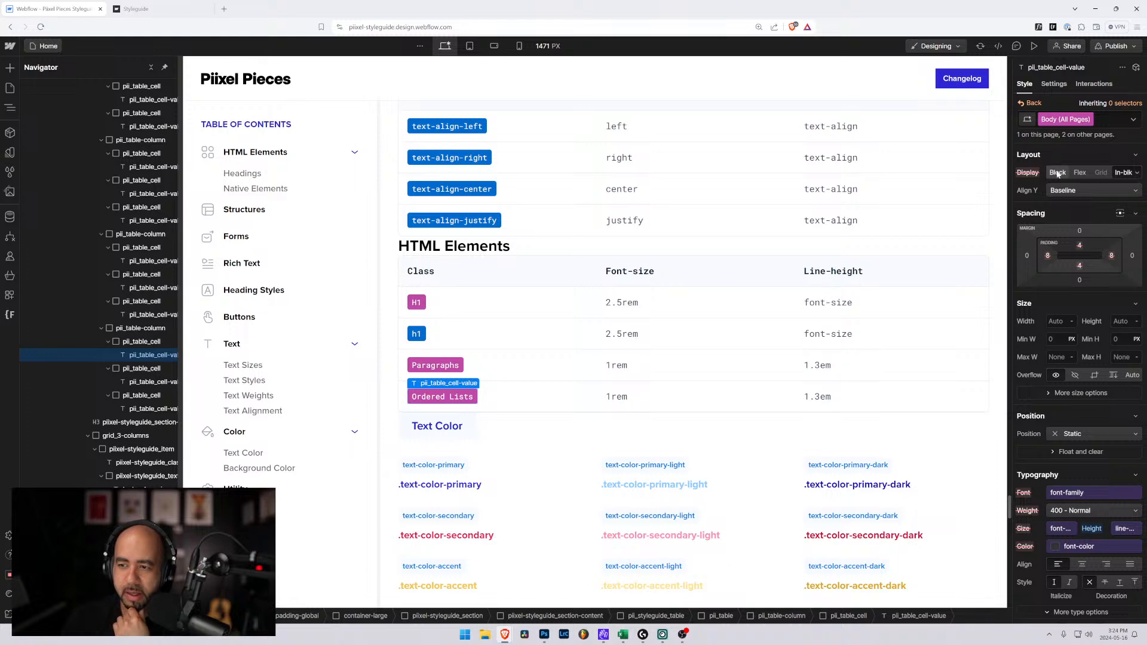
pyautogui.scroll(-4, 1031, 242)
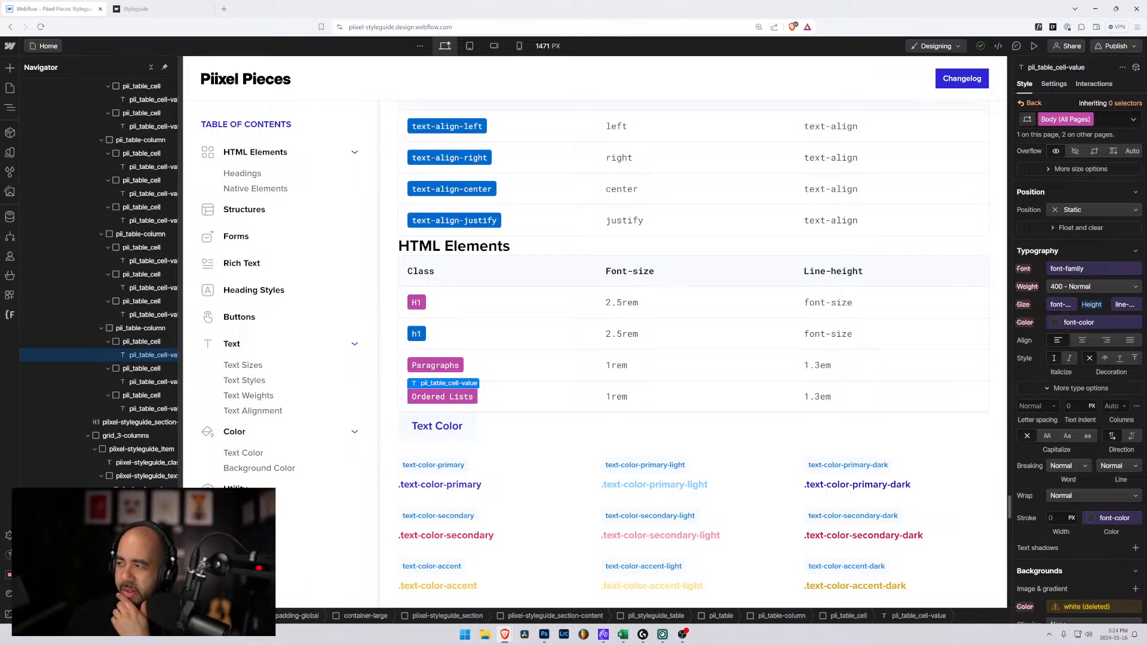
pyautogui.scroll(-3, 1069, 531)
pyautogui.scroll(6, 1060, 539)
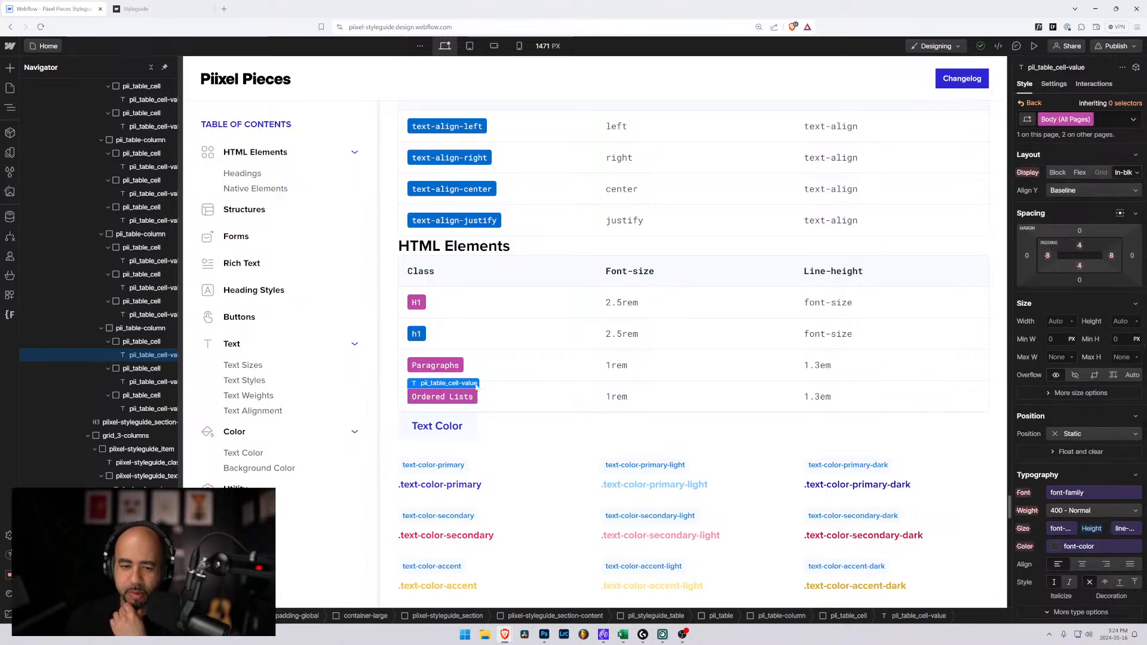
# Duplicate the Ordered Lists row in the HTML Elements table and change the copy's label to Unordered Lists
pyautogui.click(568, 389)
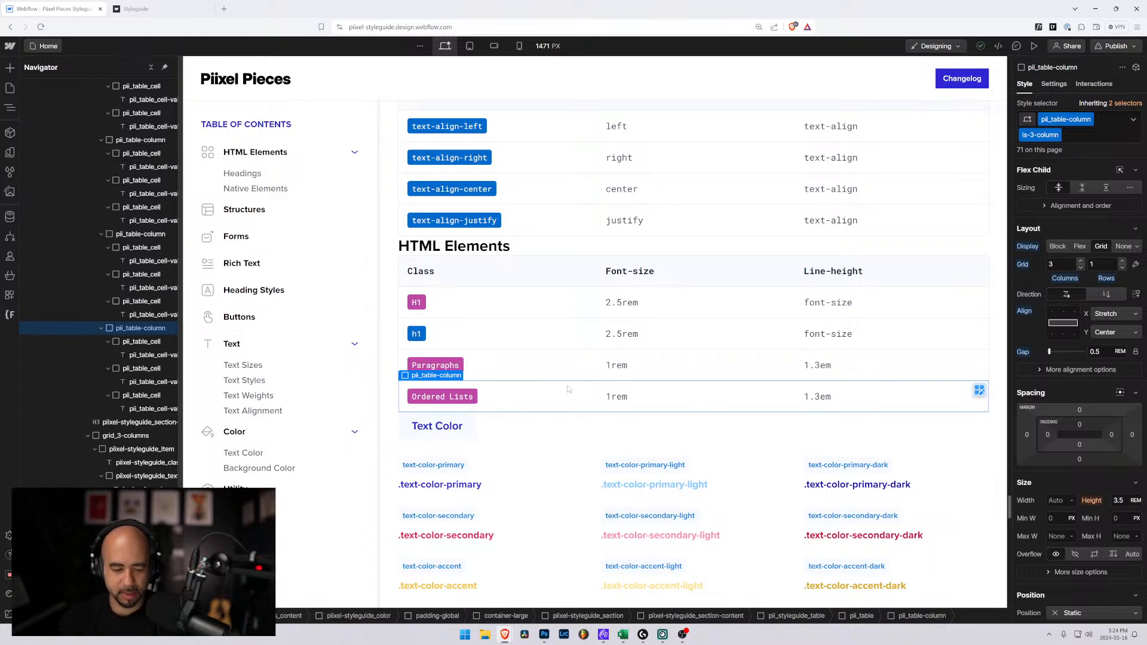
pyautogui.hotkey('ctrl', 'd')
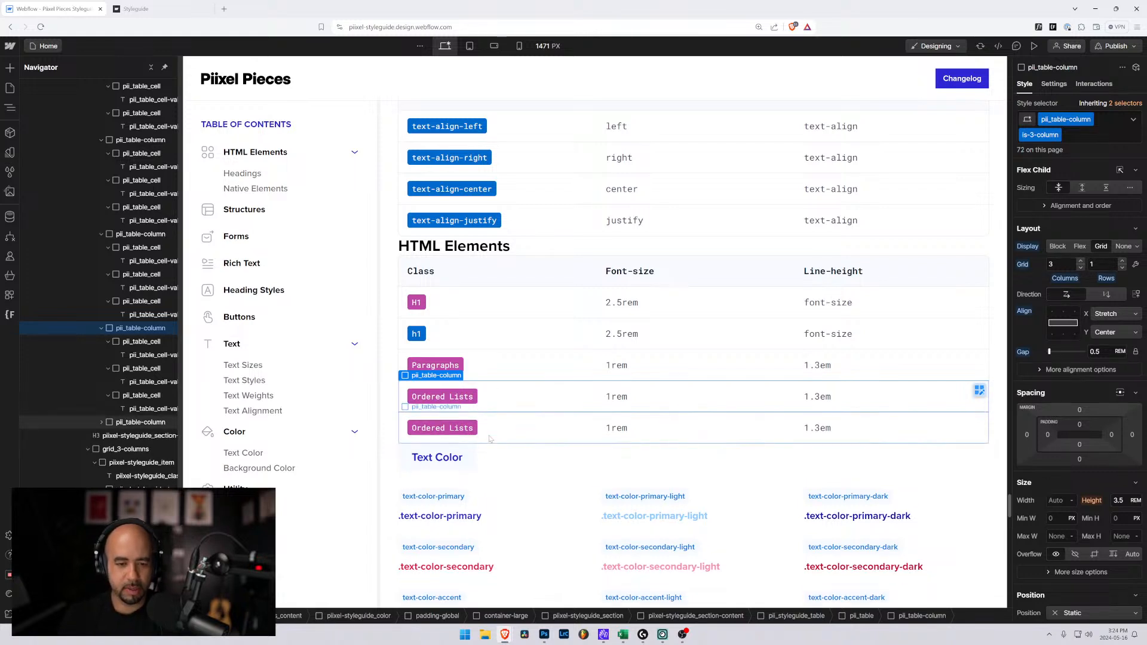
pyautogui.click(436, 427)
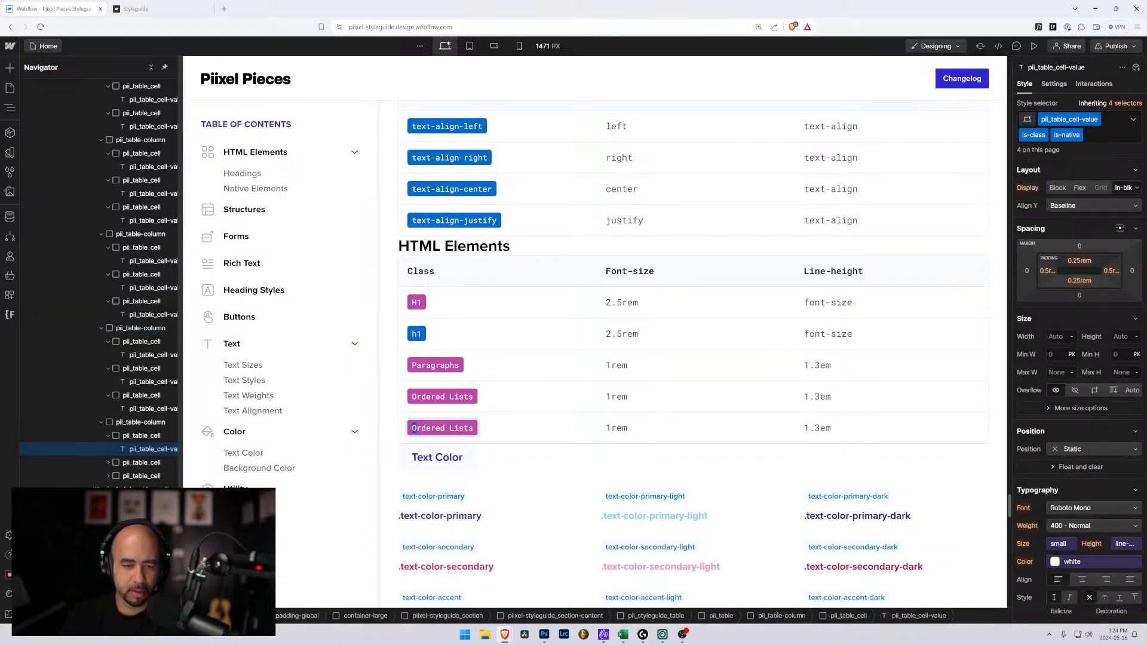
pyautogui.doubleClick(414, 428)
pyautogui.write('Uno')
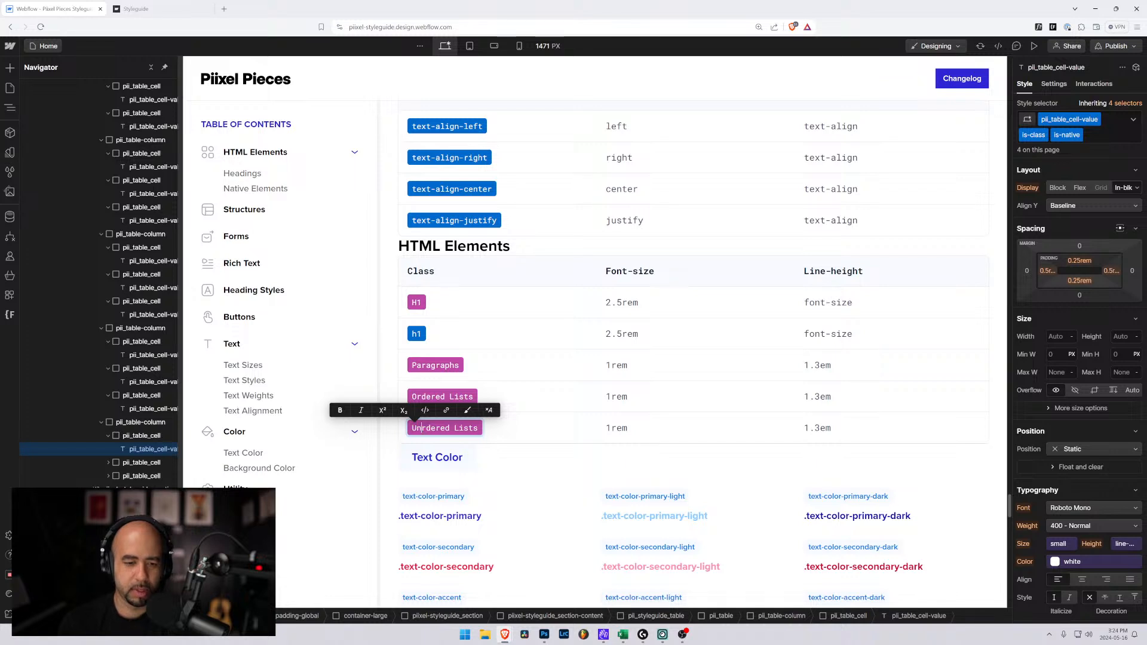
# Duplicate the Unordered Lists row in the HTML Elements table and change the copy's label to Blockquote
pyautogui.click(536, 418)
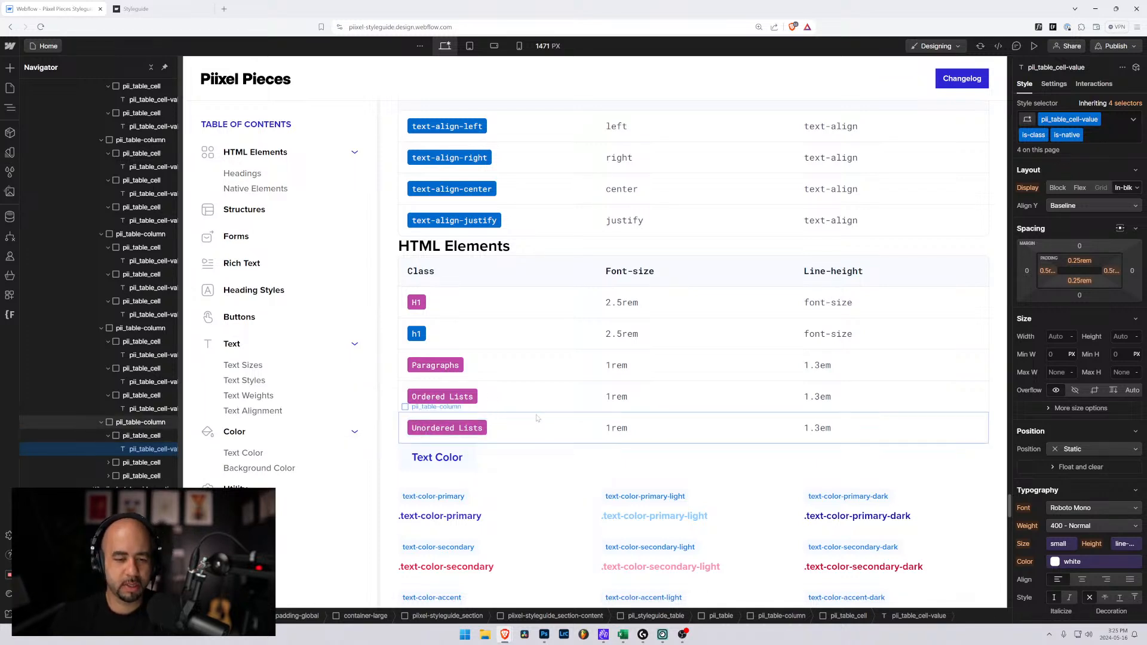
pyautogui.hotkey('ctrl', 'd')
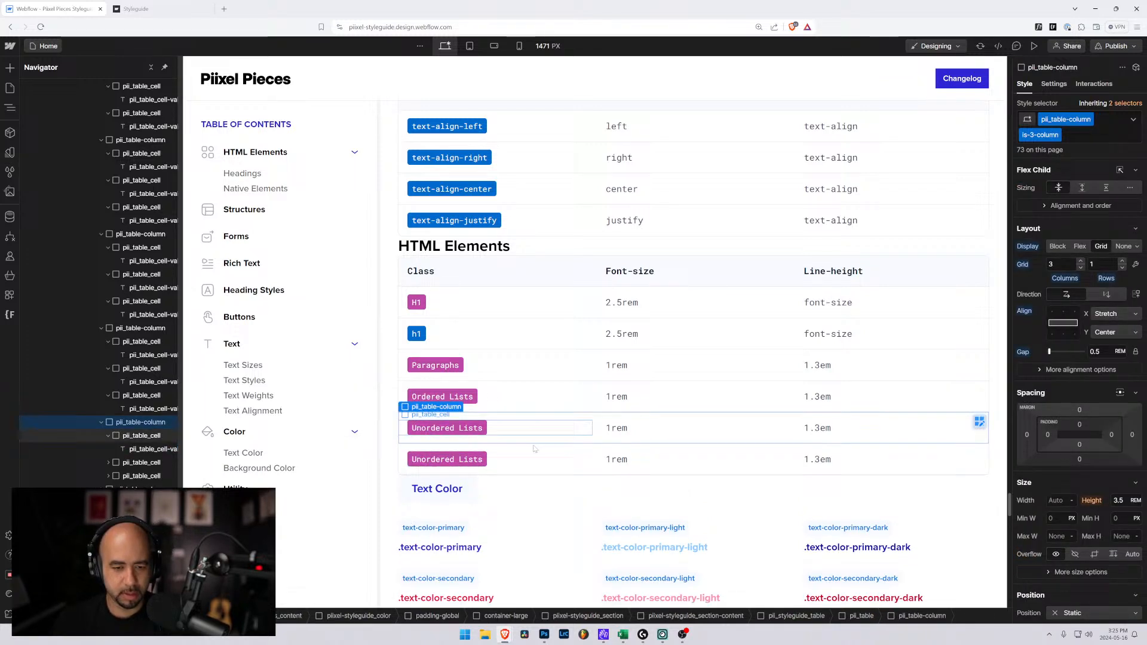
pyautogui.click(466, 461)
pyautogui.doubleClick(466, 461)
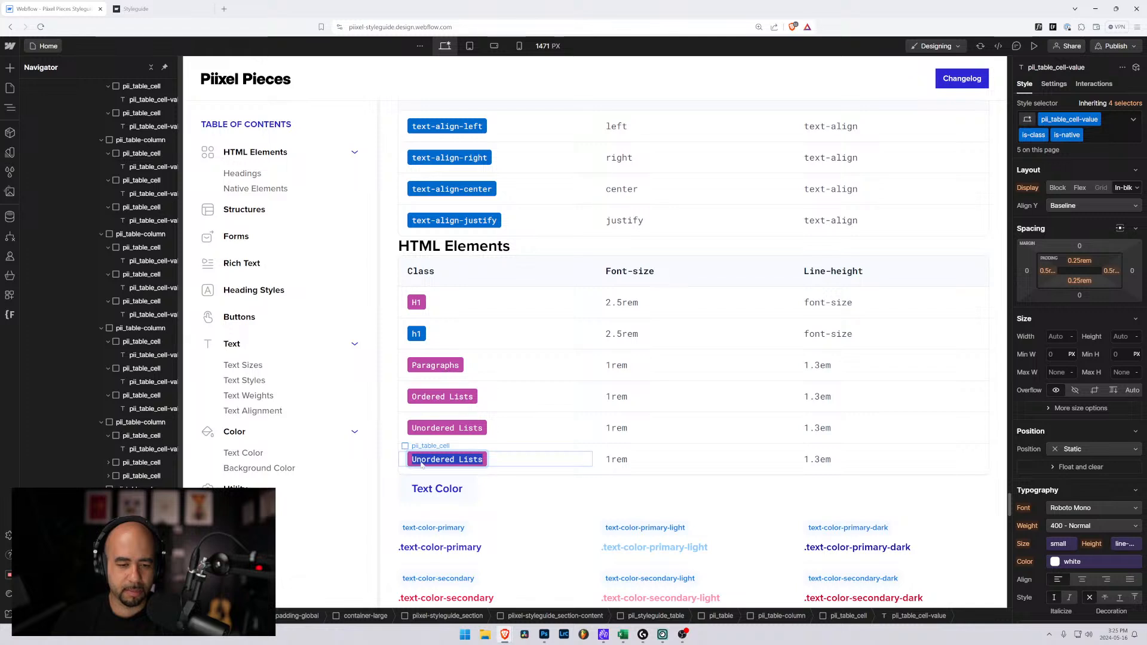
pyautogui.write('B')
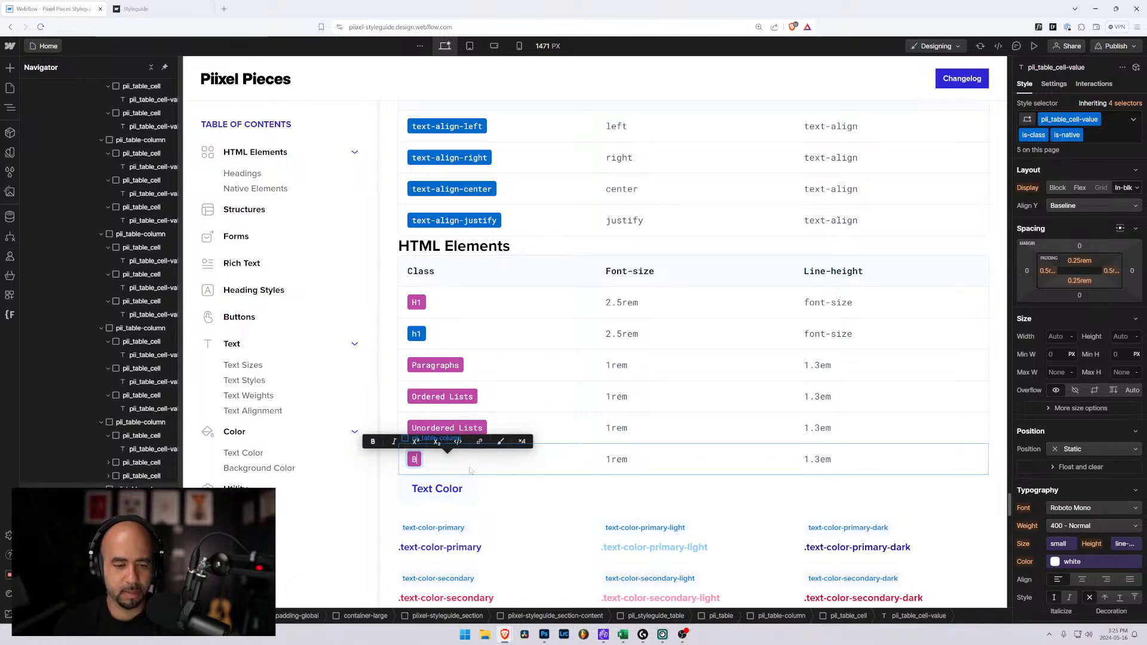
pyautogui.write('lockqu')
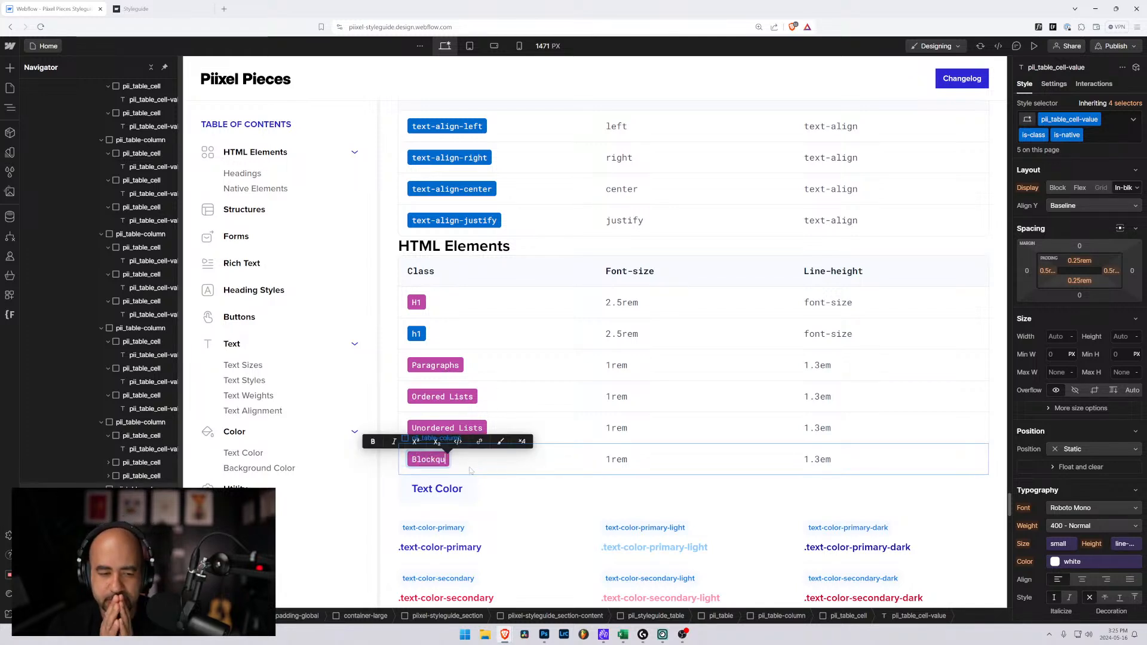
pyautogui.write('ote')
pyautogui.press('Escape')
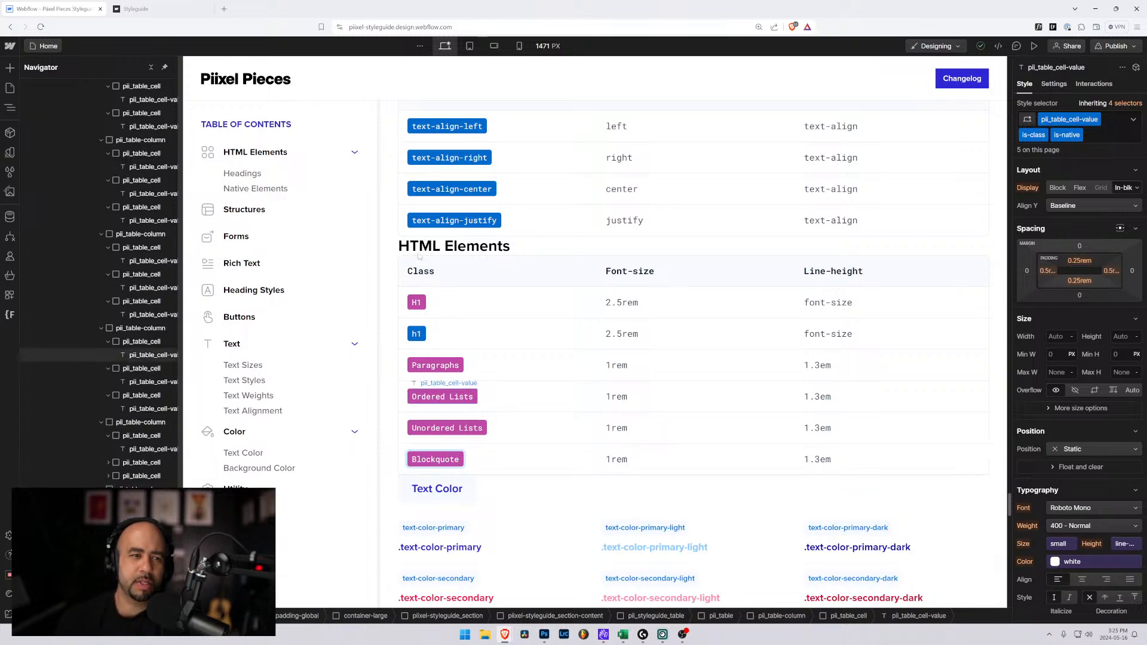
# Examine the All Block Quote sample under Native Elements on the published style guide, and return to the Webflow Designer
pyautogui.click(160, 8)
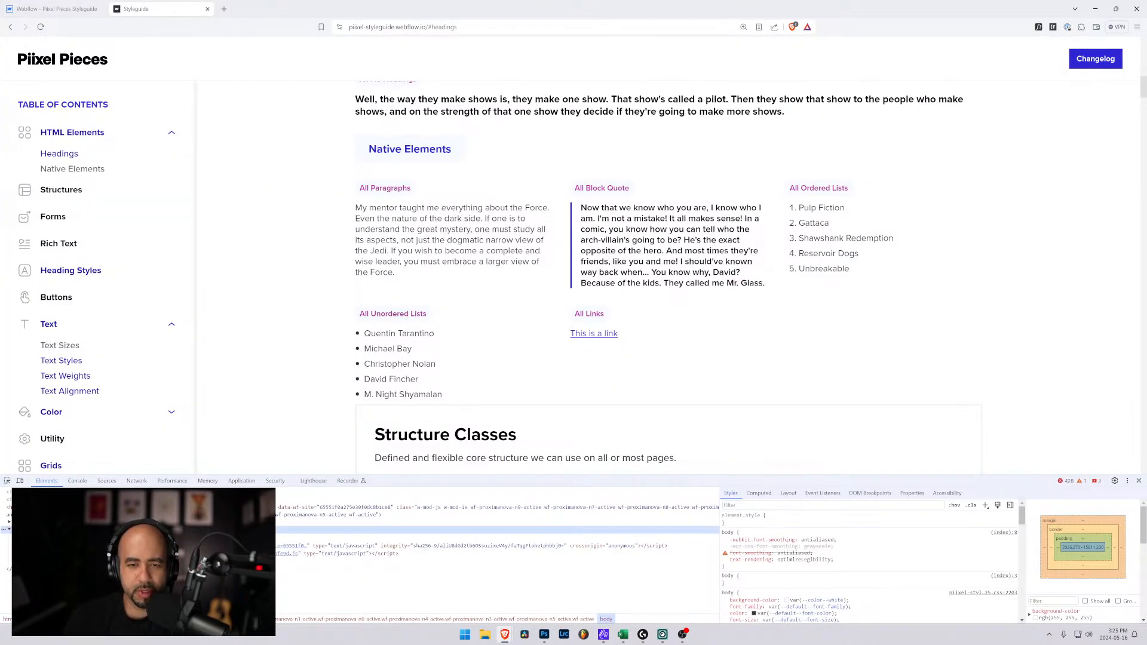
pyautogui.scroll(4, 667, 278)
pyautogui.scroll(-3, 434, 287)
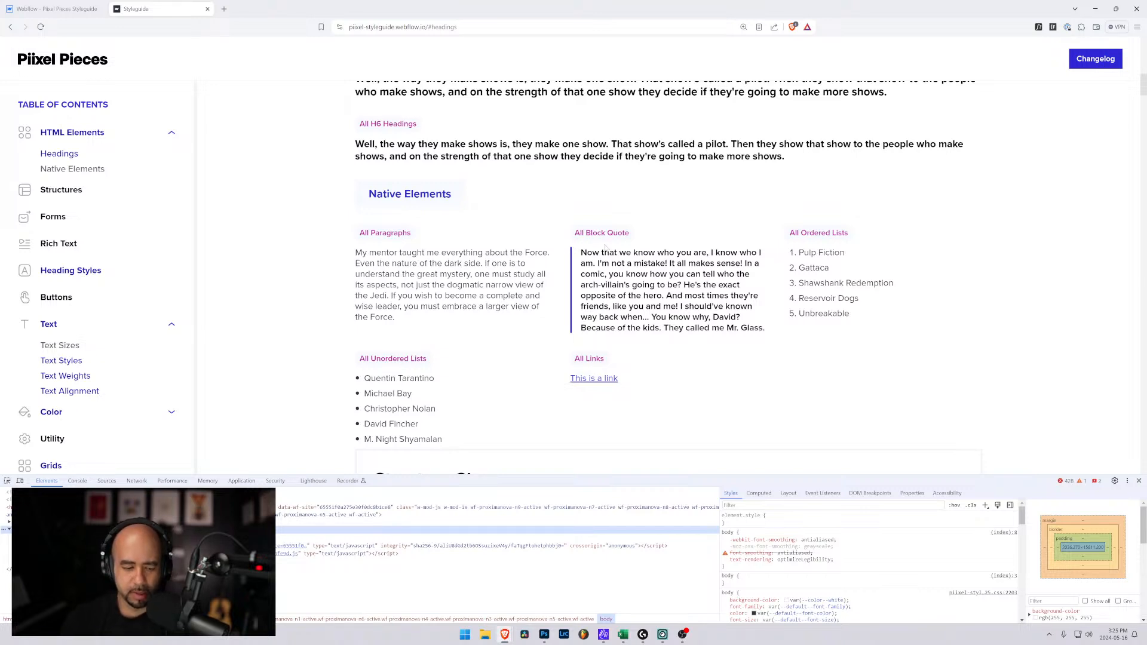
pyautogui.hotkey('alt', 'Tab')
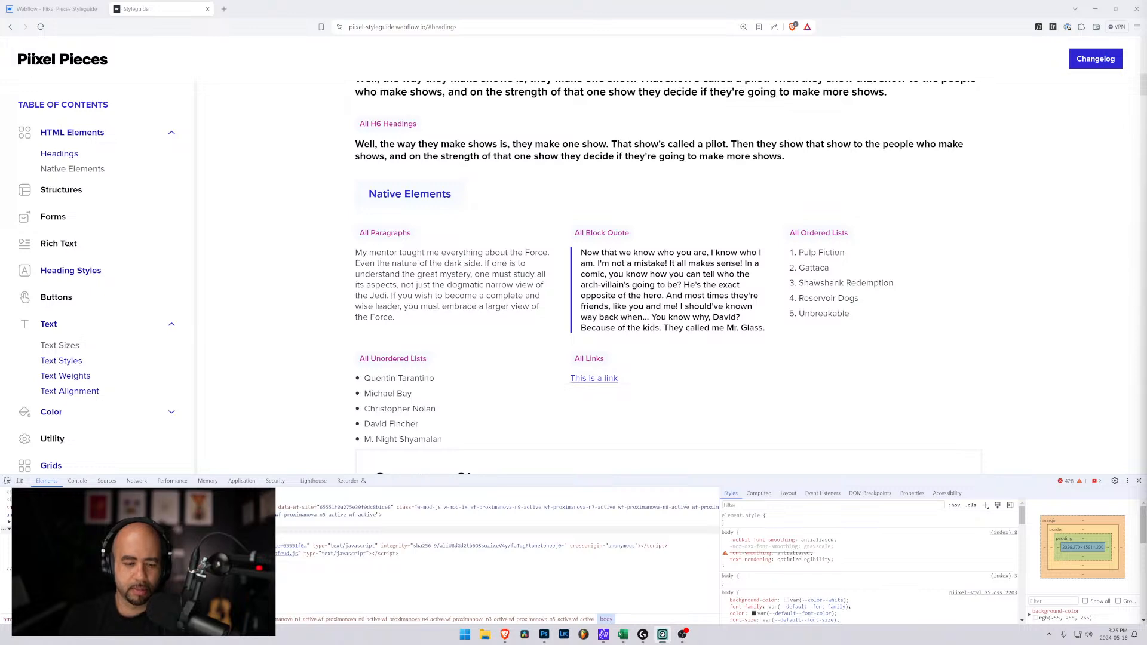
pyautogui.hotkey('alt', 'Tab')
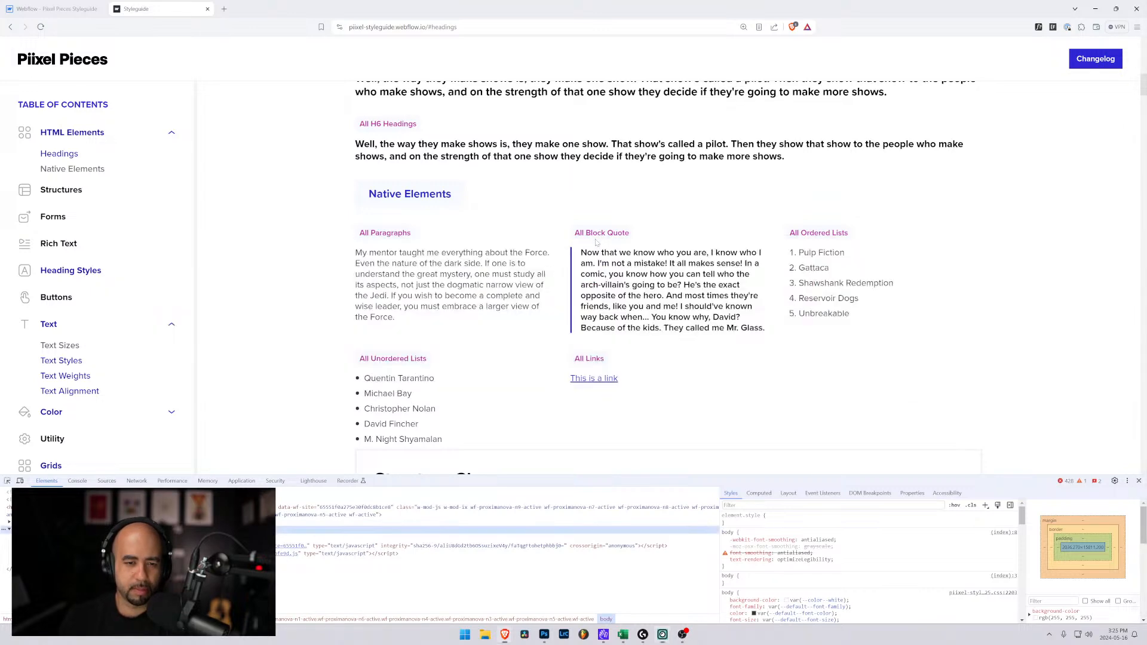
pyautogui.click(53, 8)
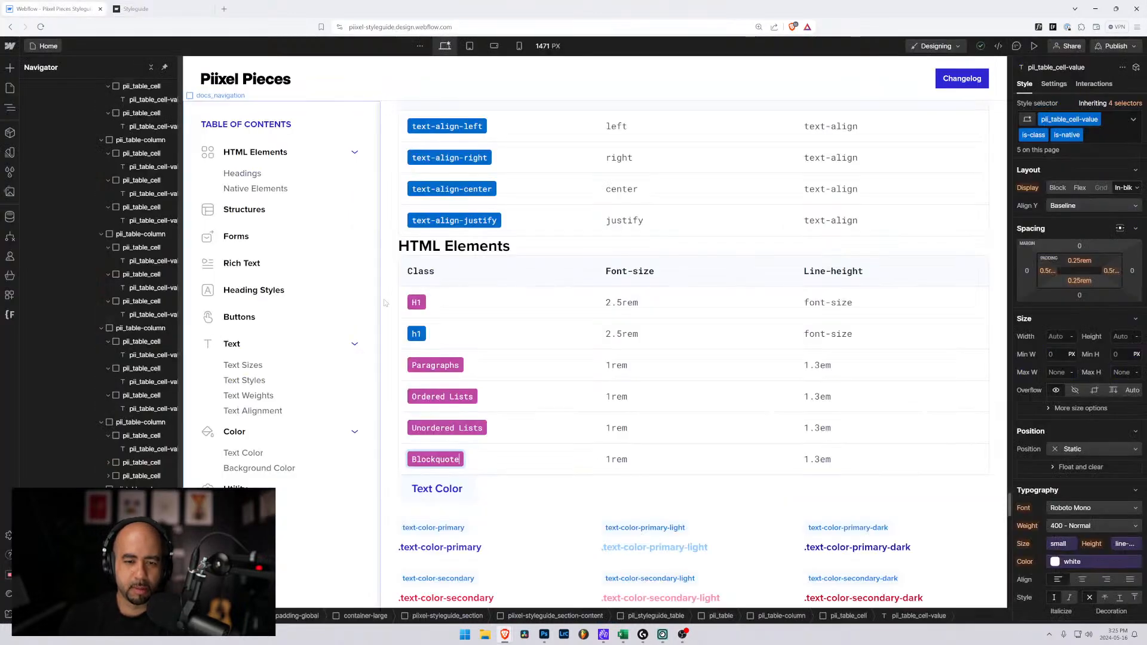
# Examine the Font-size and Line-height header cells and the two H1 rows of the HTML Elements table
pyautogui.scroll(-2, 634, 239)
pyautogui.scroll(2, 635, 179)
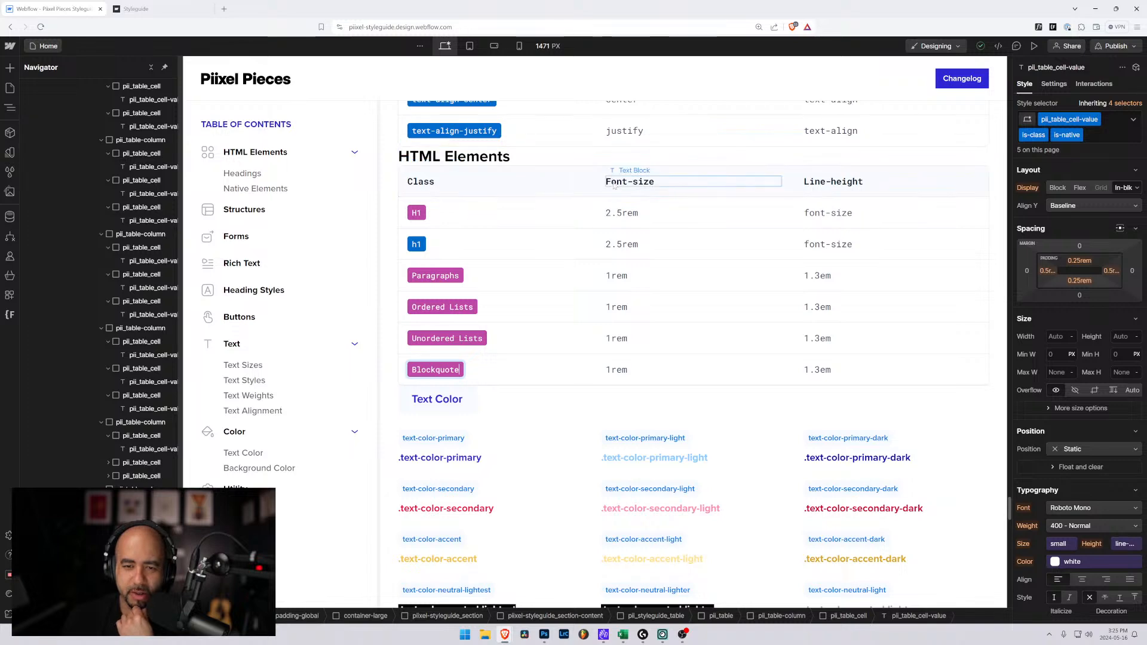
pyautogui.click(693, 183)
pyautogui.click(833, 182)
pyautogui.click(645, 189)
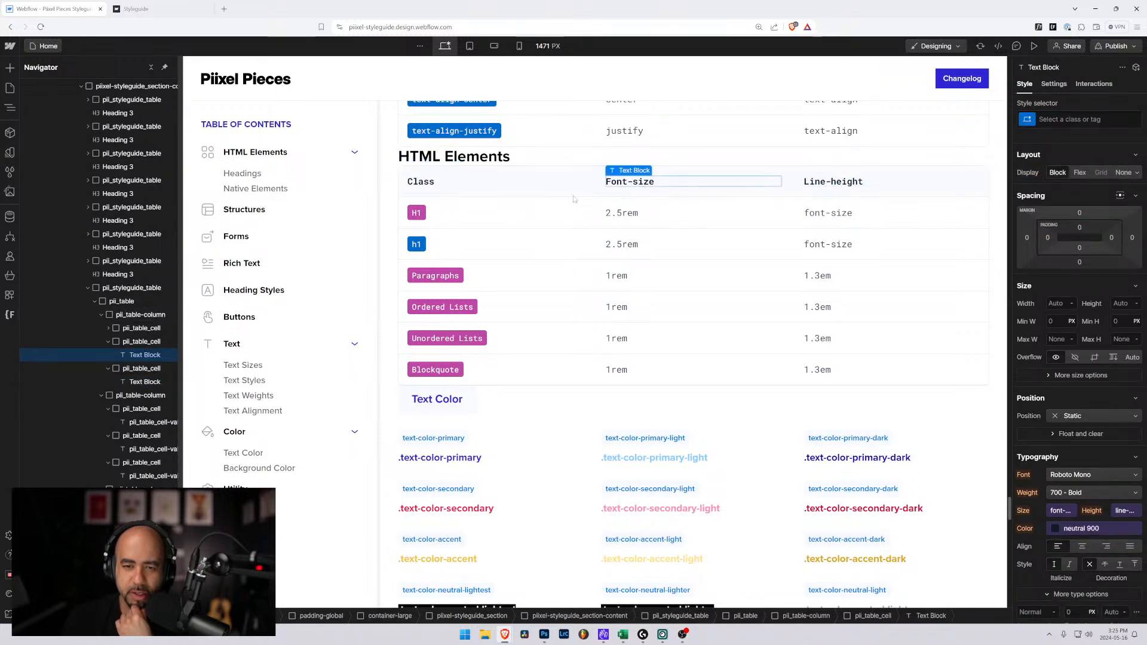
pyautogui.scroll(3, 642, 239)
pyautogui.scroll(-3, 639, 249)
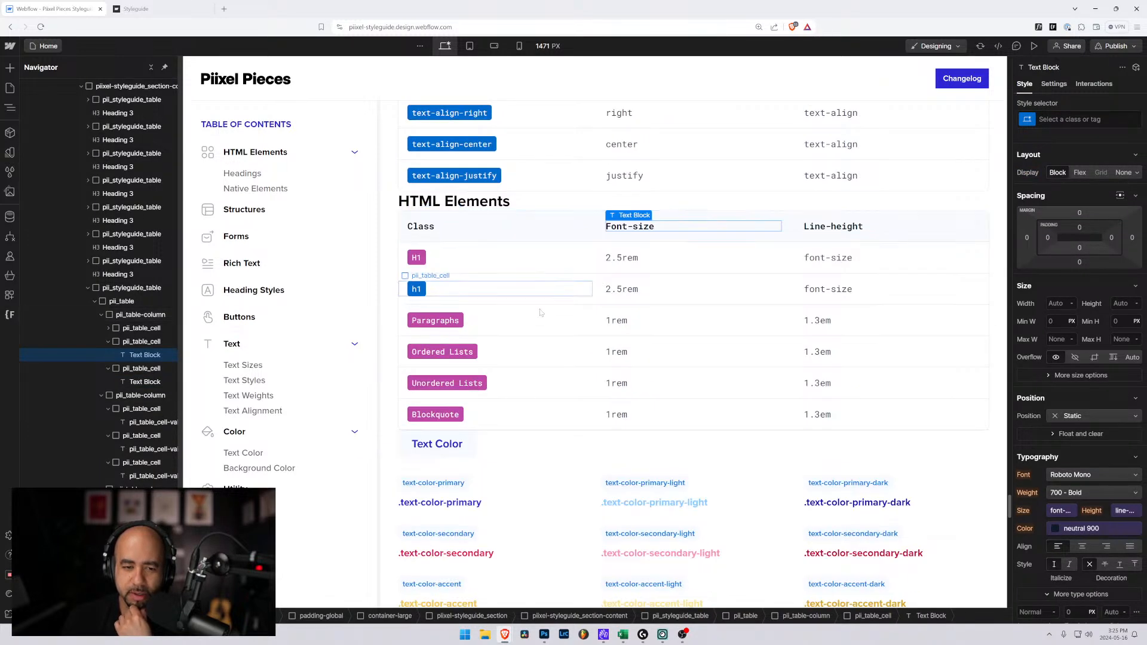
pyautogui.click(442, 258)
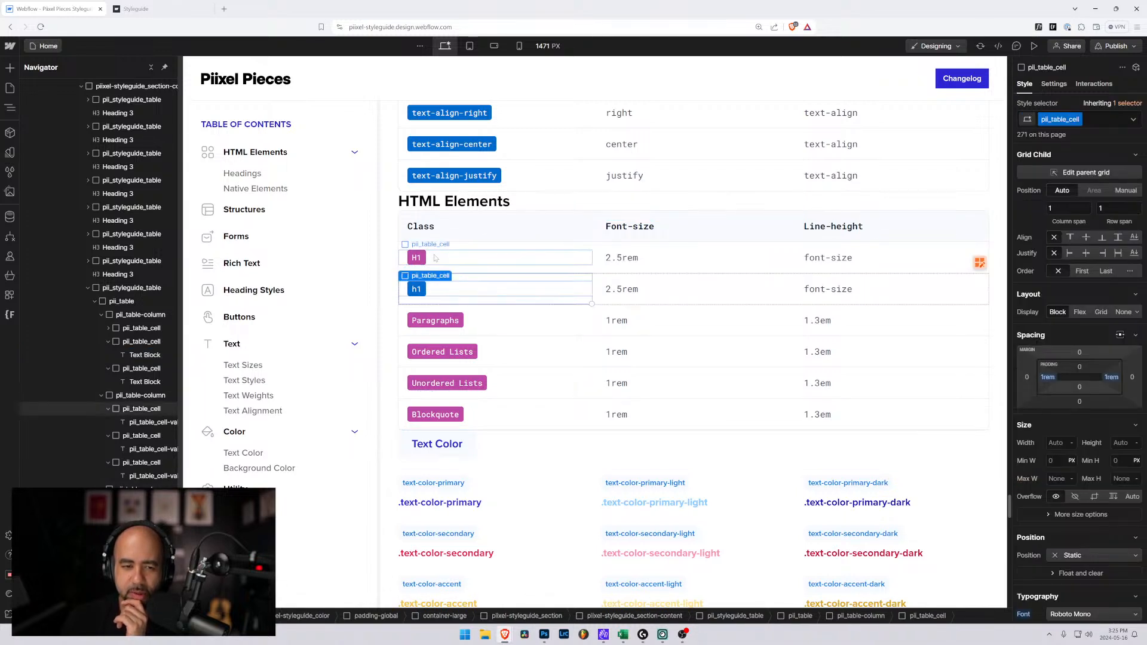
pyautogui.click(448, 294)
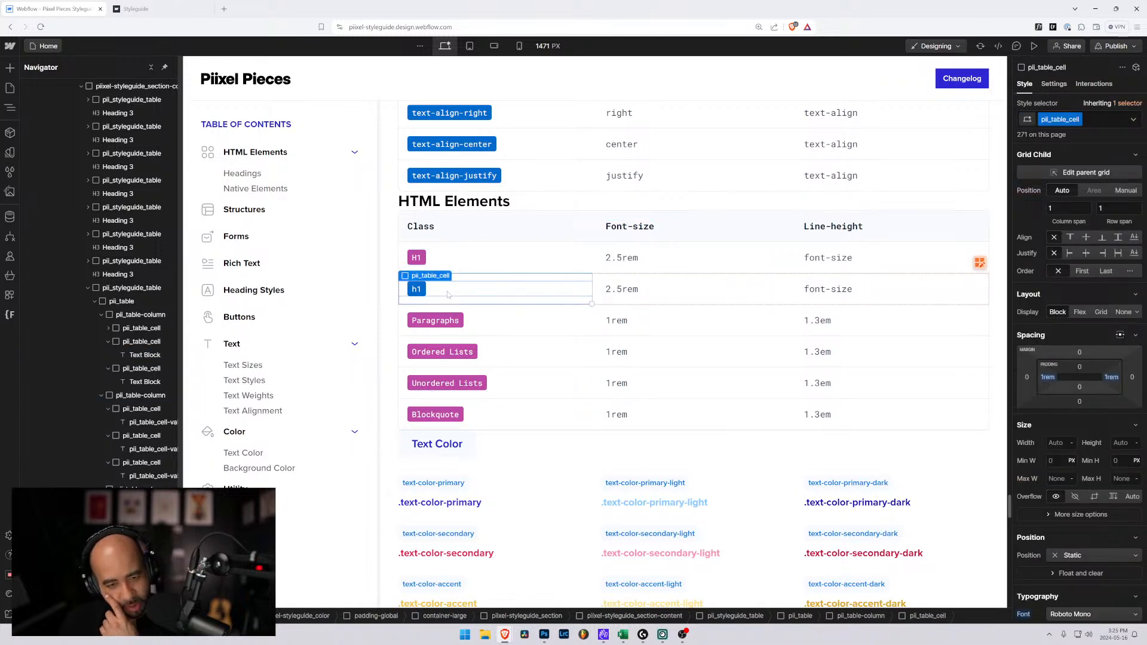
# Set the Blockquote row's font size in the HTML Elements table to 1.25rem
pyautogui.click(512, 406)
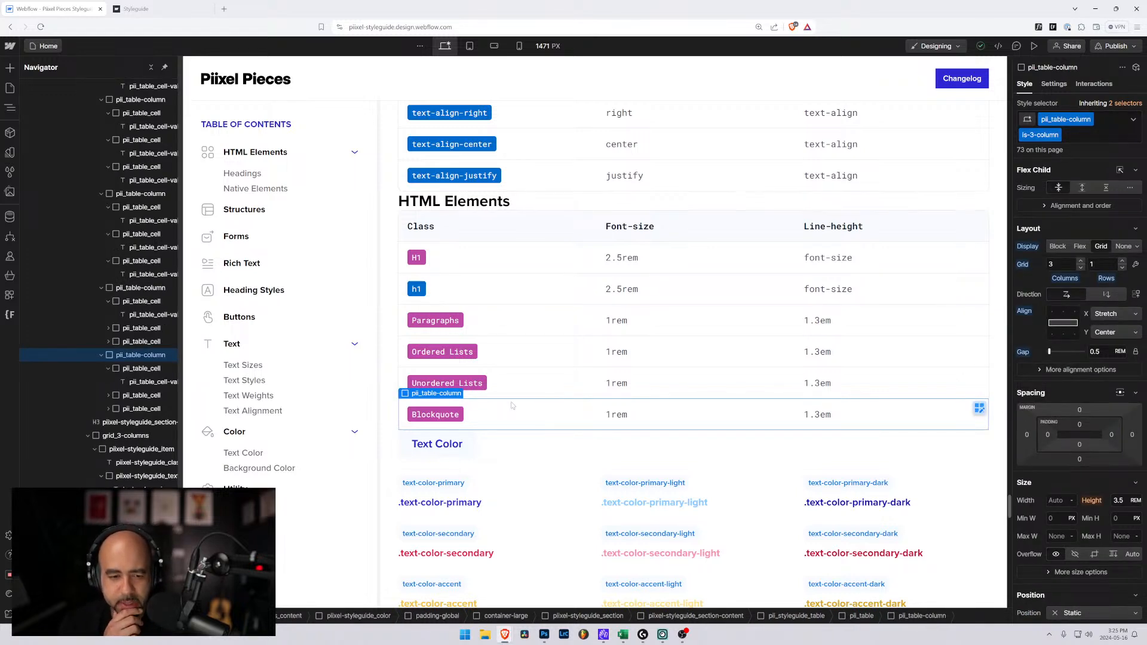
pyautogui.click(610, 416)
pyautogui.doubleClick(613, 415)
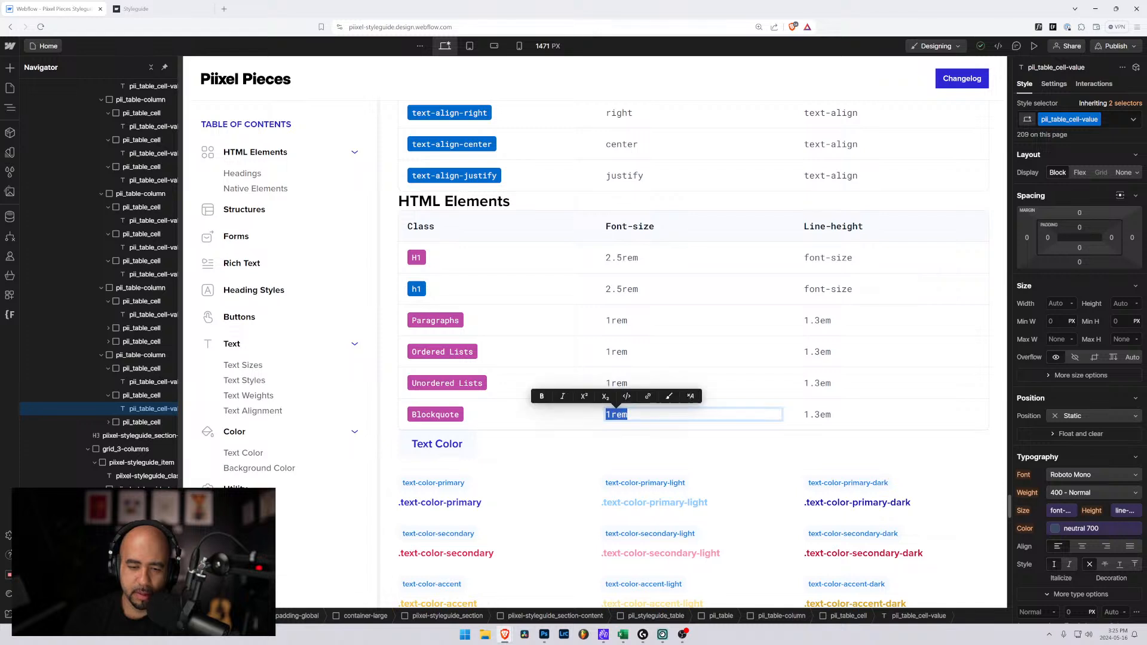
pyautogui.click(611, 414)
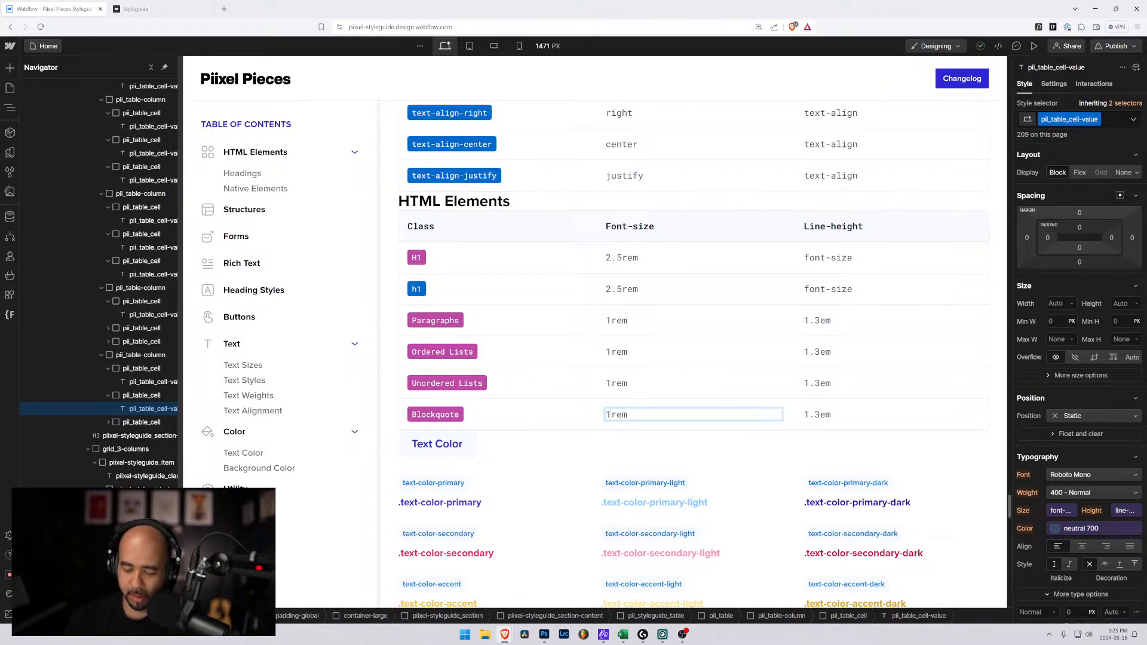
pyautogui.write('.25')
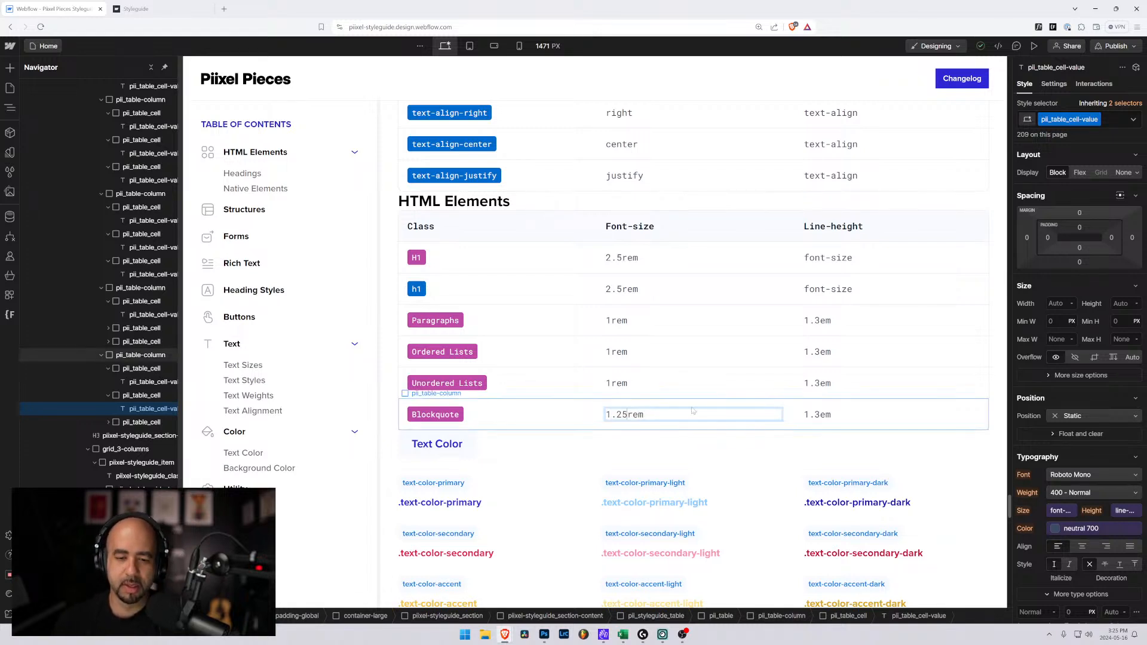
pyautogui.click(572, 475)
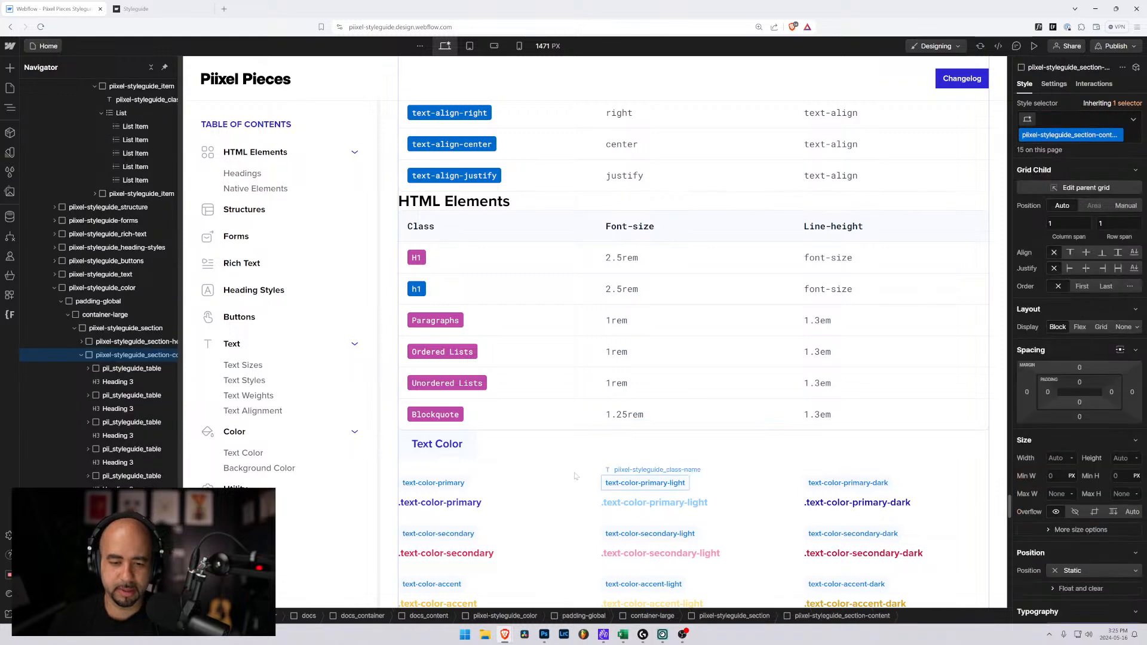
# Duplicate the Blockquote row at the end of the HTML Elements table
pyautogui.click(517, 405)
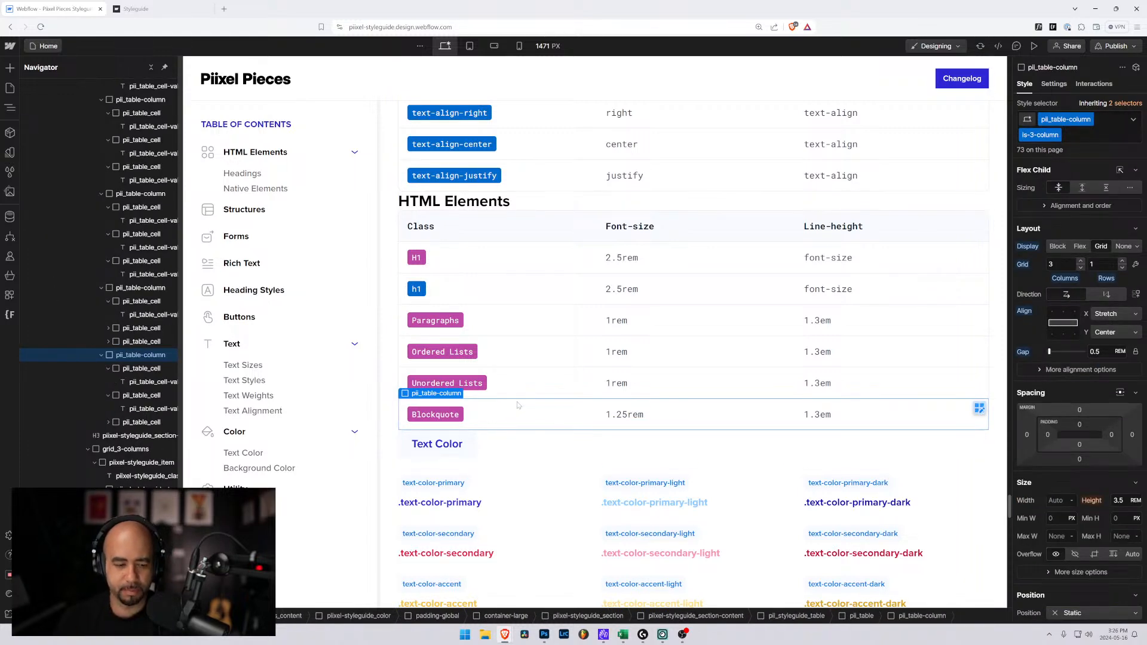
pyautogui.hotkey('ctrl', 'd')
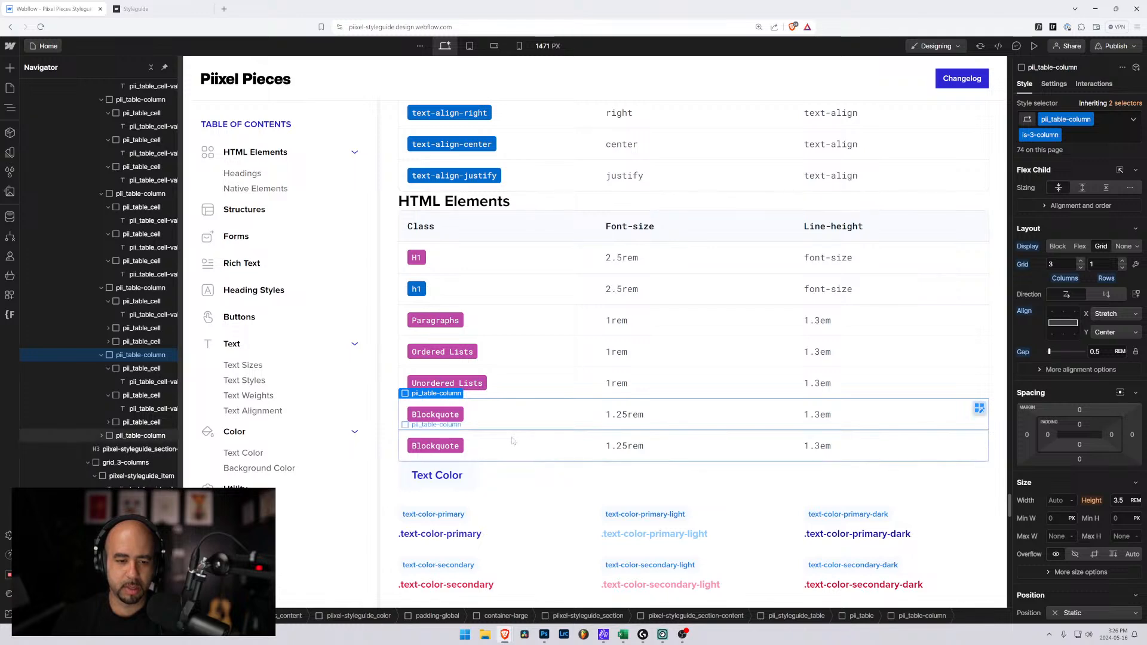
pyautogui.scroll(-6, 727, 351)
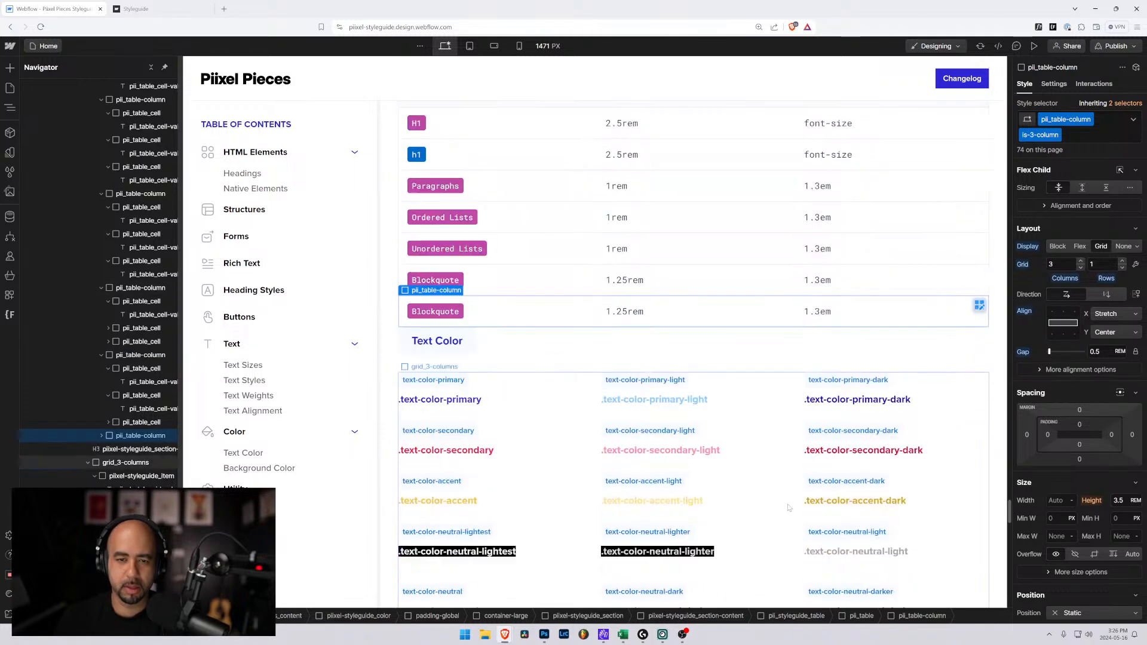
# Examine the All Links styles that the Text Sizes navigation link inherits, and check the native elements on the published style guide
pyautogui.click(255, 371)
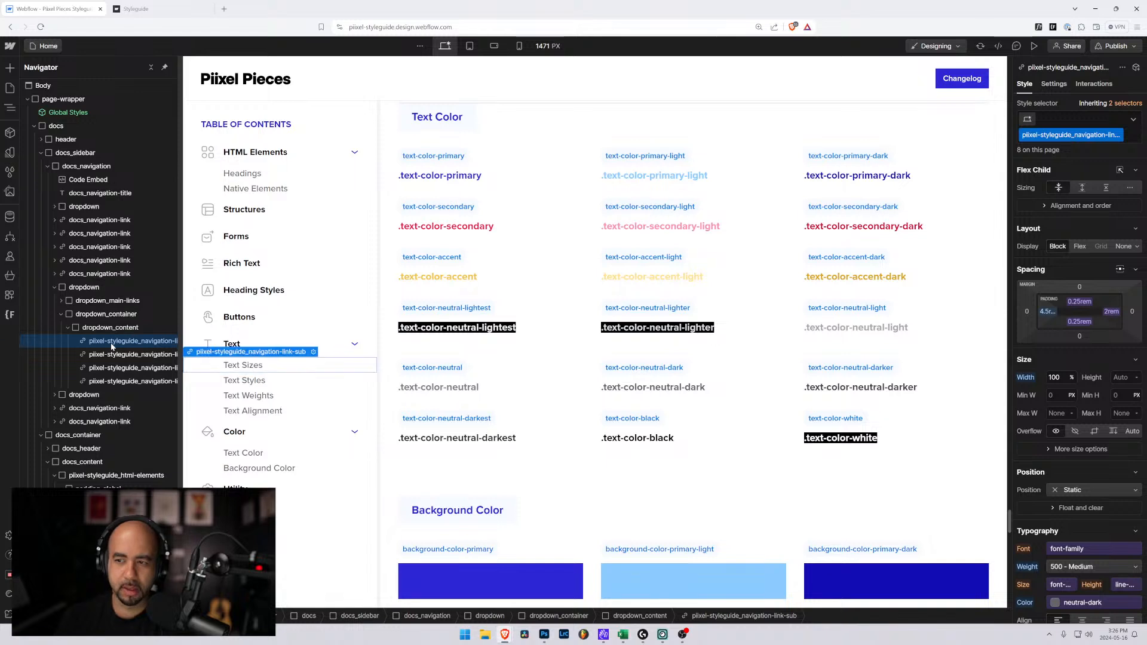
pyautogui.click(1130, 120)
pyautogui.click(1131, 107)
pyautogui.click(1130, 106)
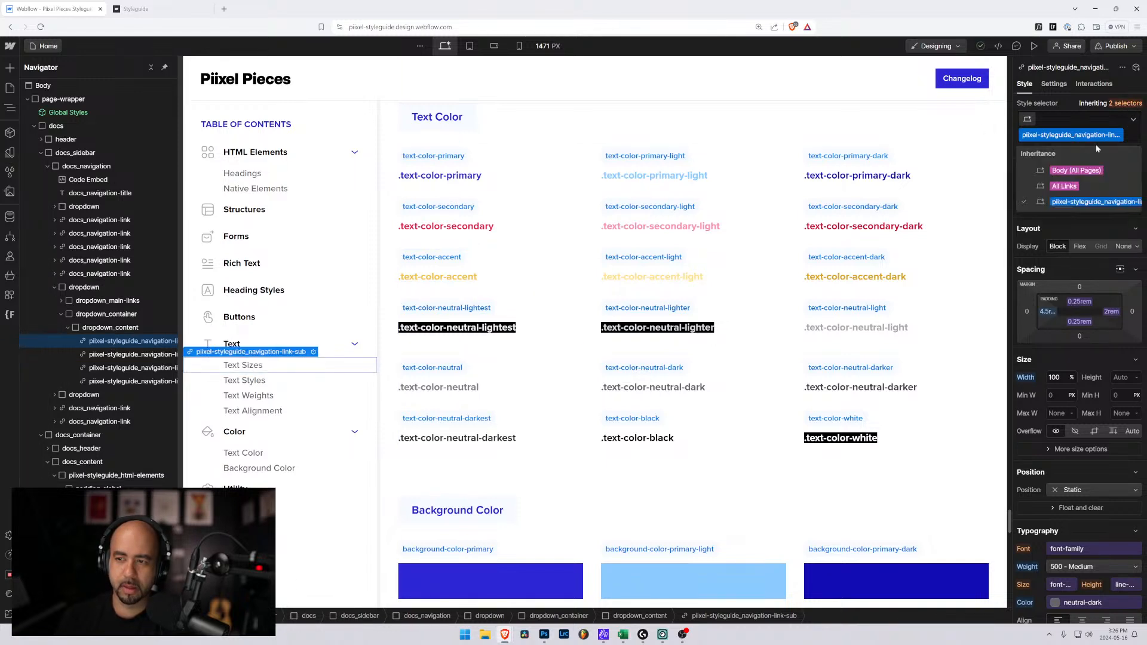
pyautogui.click(1063, 187)
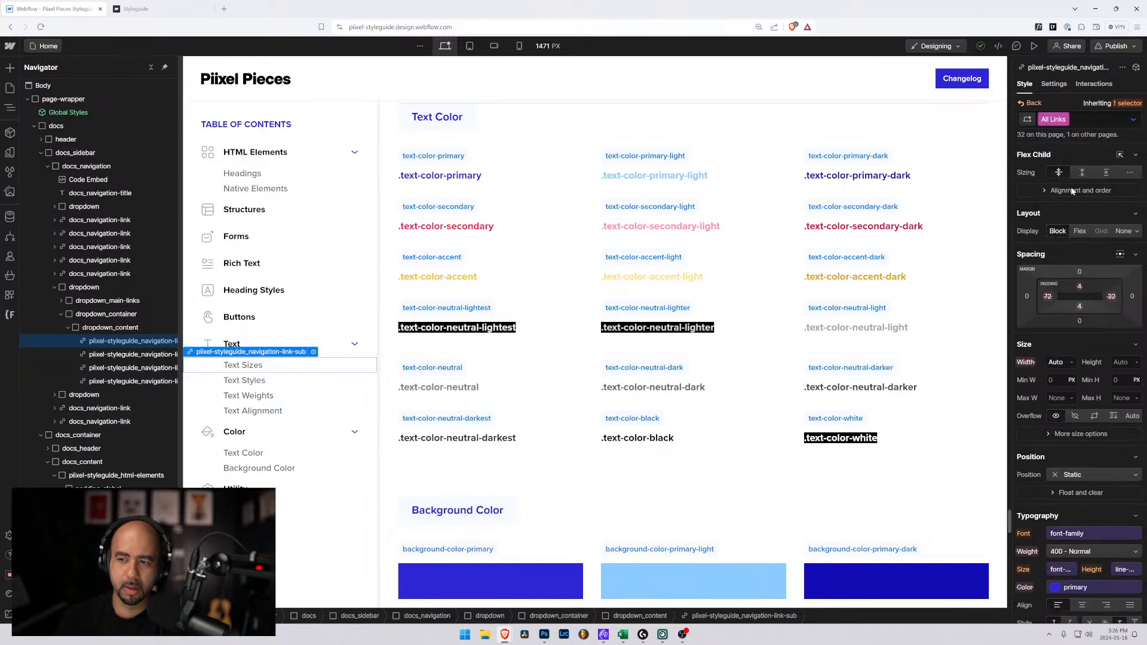
pyautogui.click(159, 8)
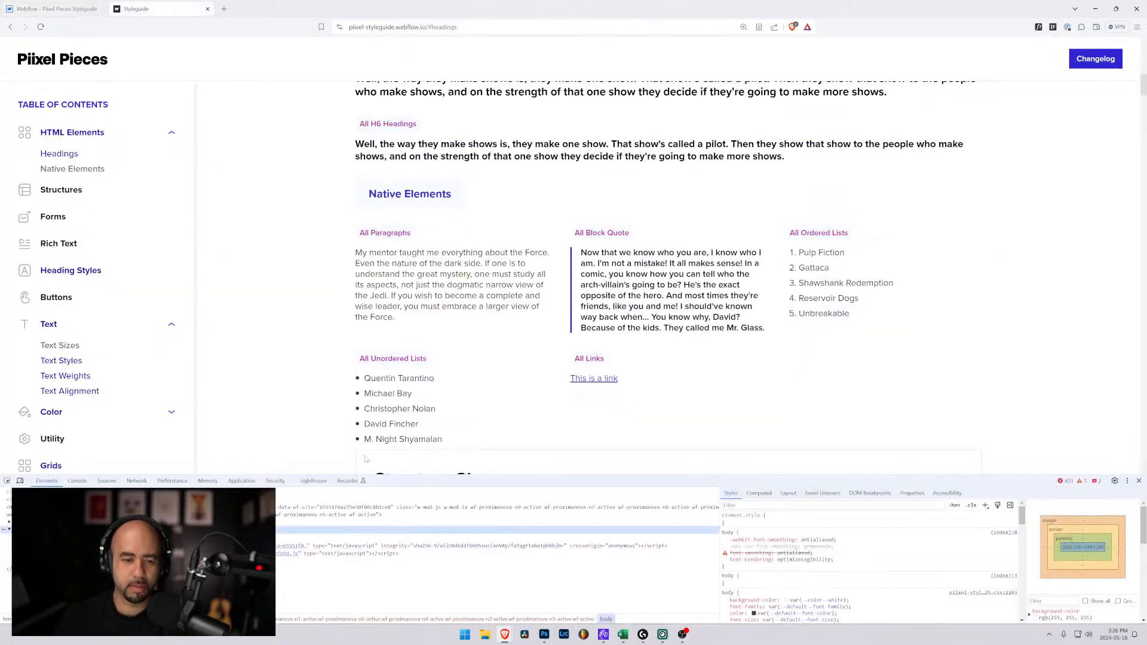
pyautogui.click(21, 8)
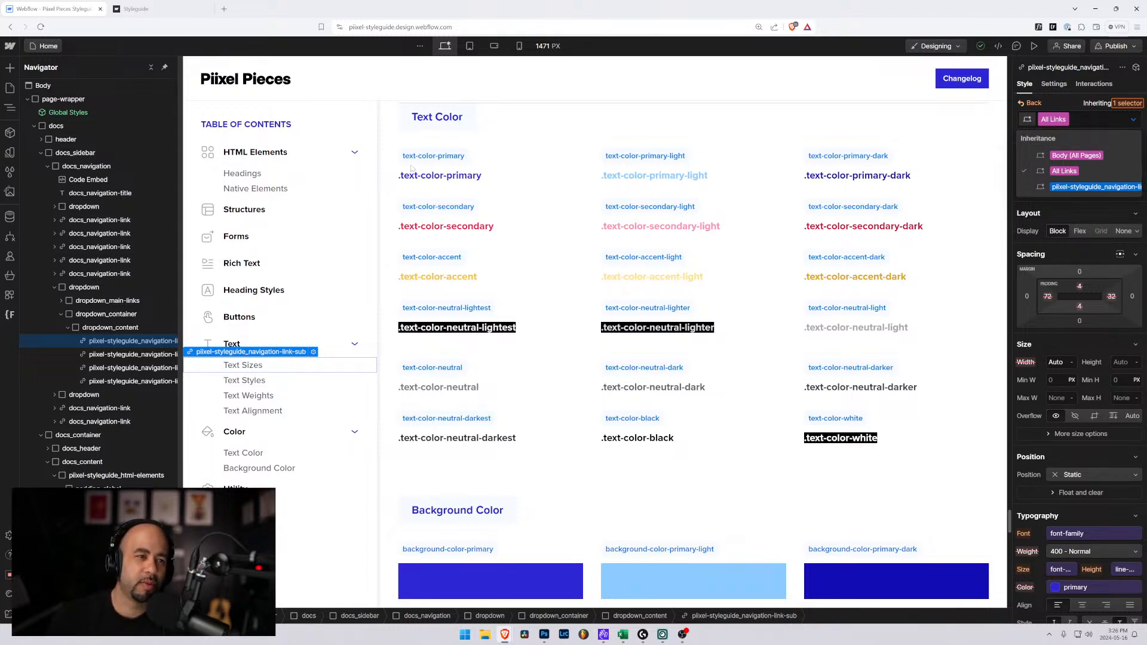
# Rename the duplicated Blockquote label in the last row of the HTML Elements table to All Links
pyautogui.scroll(-15, 559, 320)
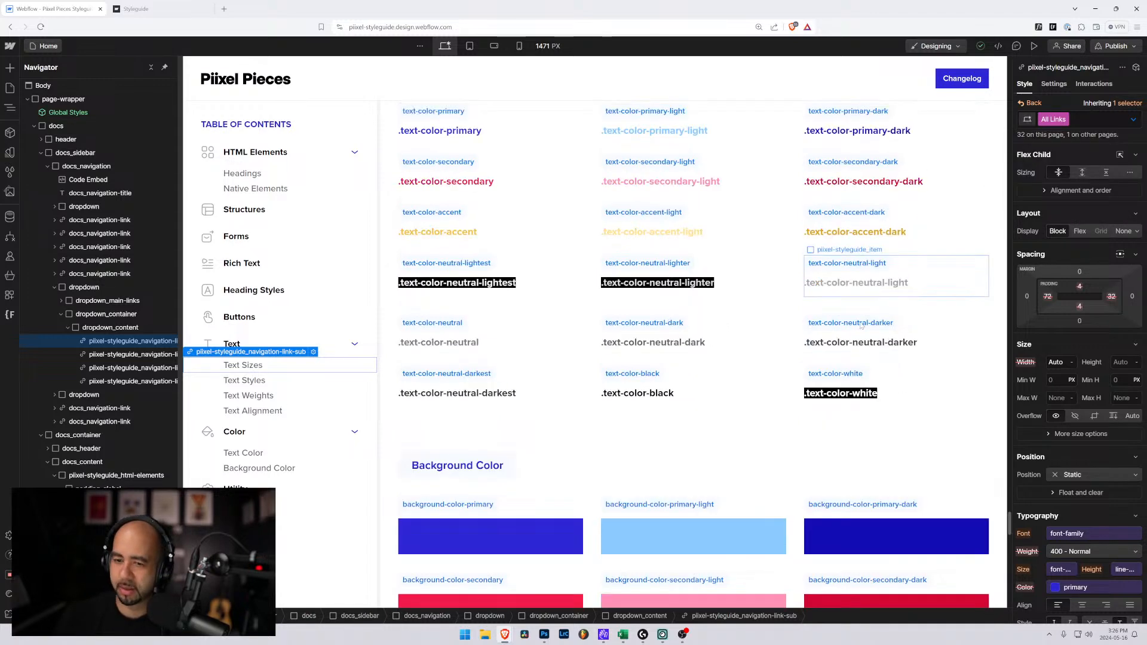
pyautogui.scroll(-14, 559, 319)
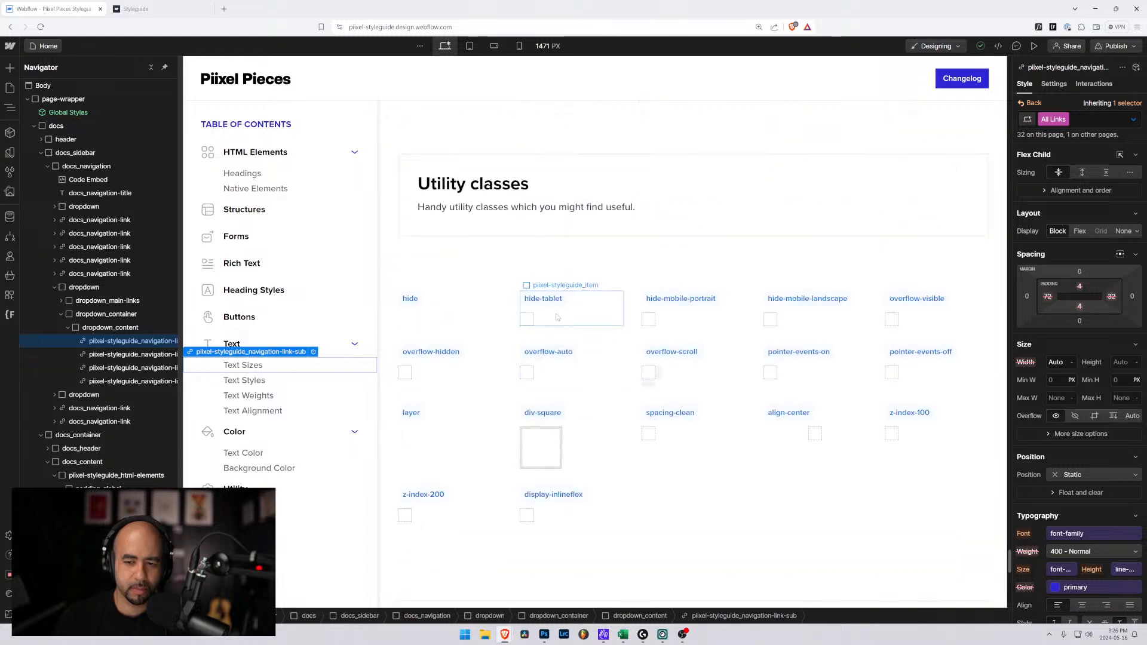
pyautogui.scroll(-2, 661, 339)
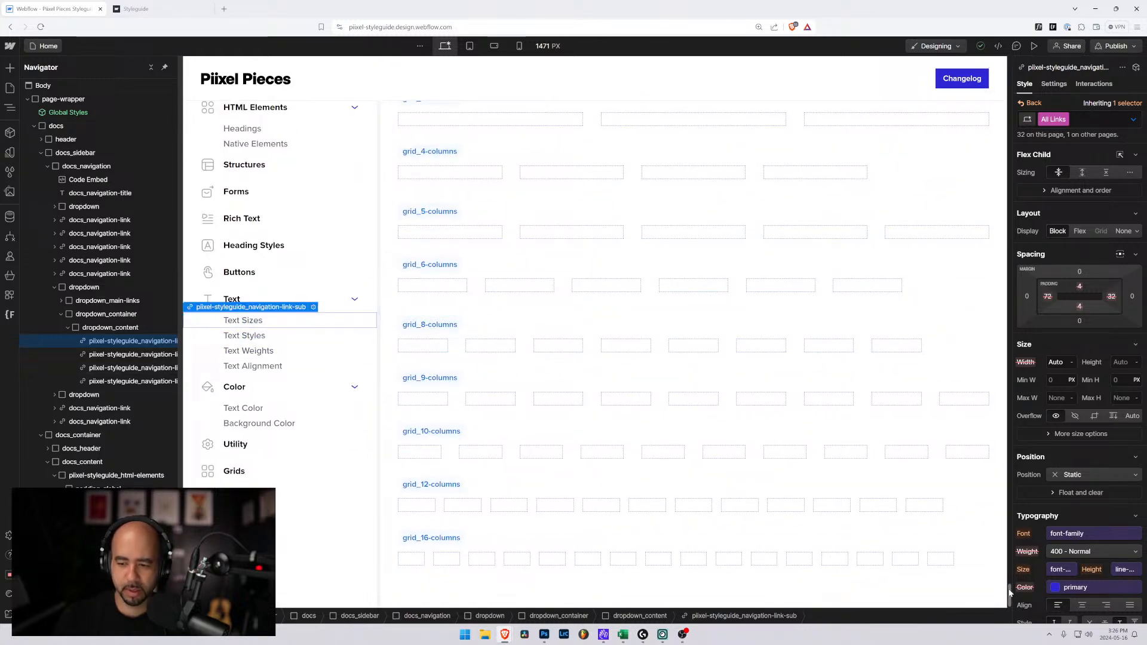
pyautogui.moveTo(1009, 592); pyautogui.dragTo(1007, 502)
pyautogui.scroll(1, 552, 331)
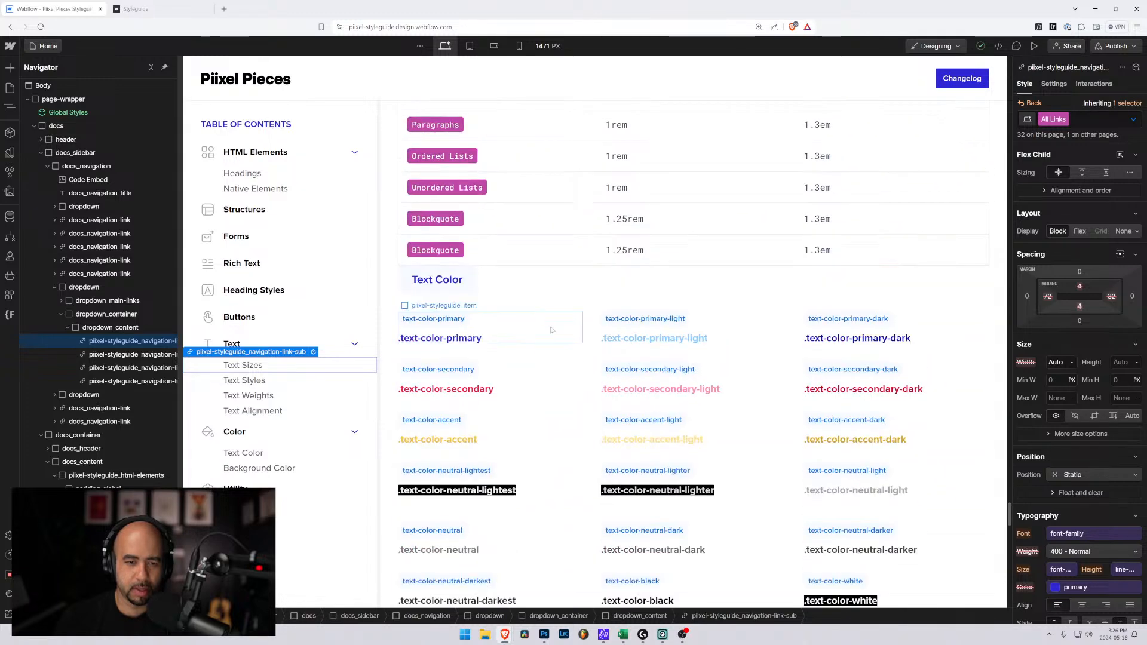
pyautogui.click(422, 249)
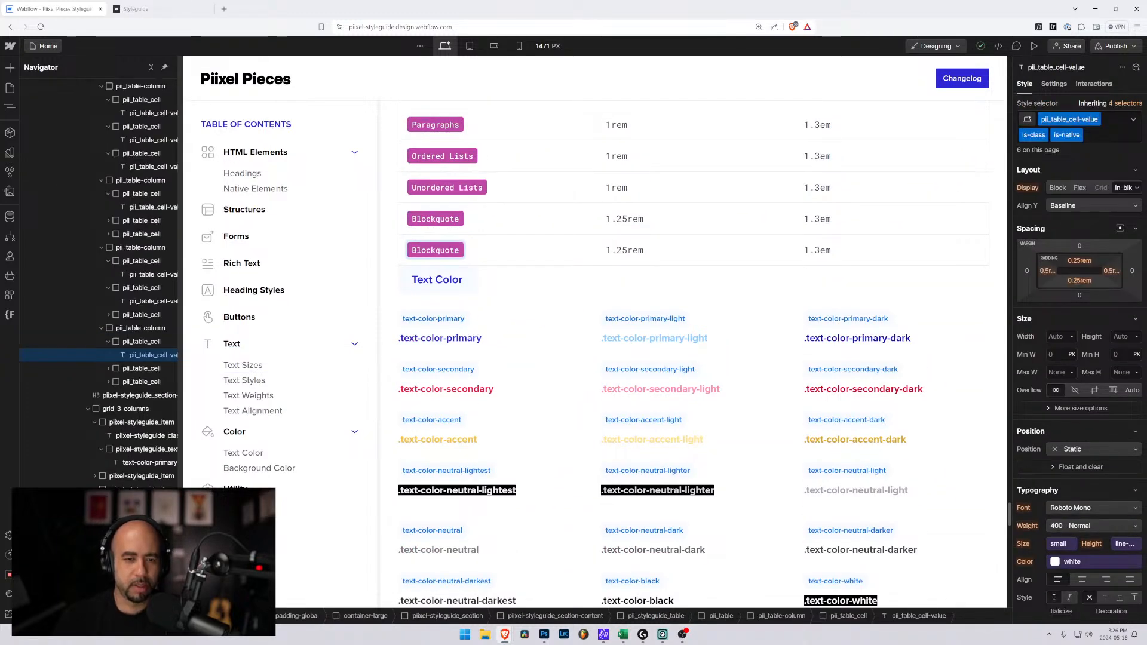
pyautogui.doubleClick(422, 250)
pyautogui.write('A')
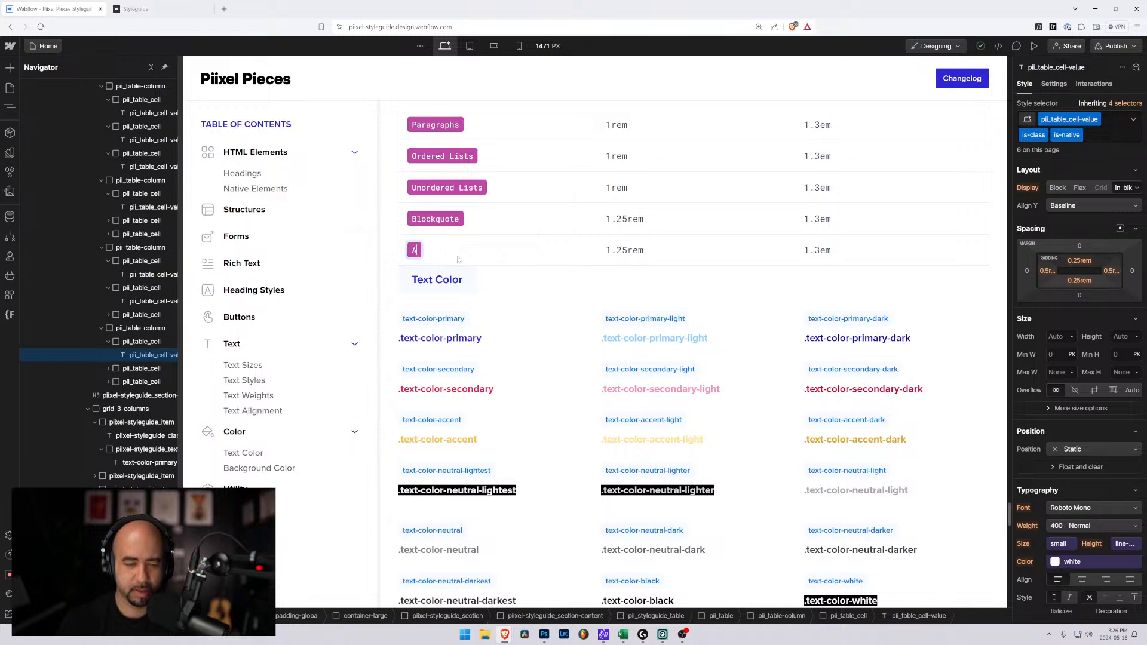
pyautogui.write('ll ')
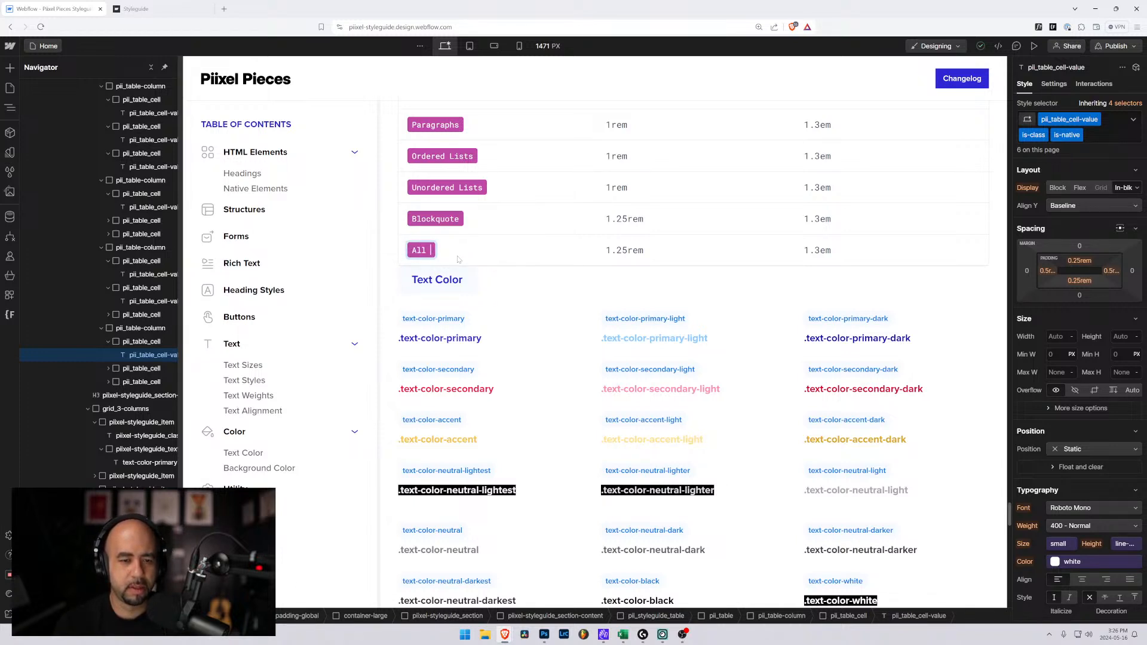
pyautogui.write('Links')
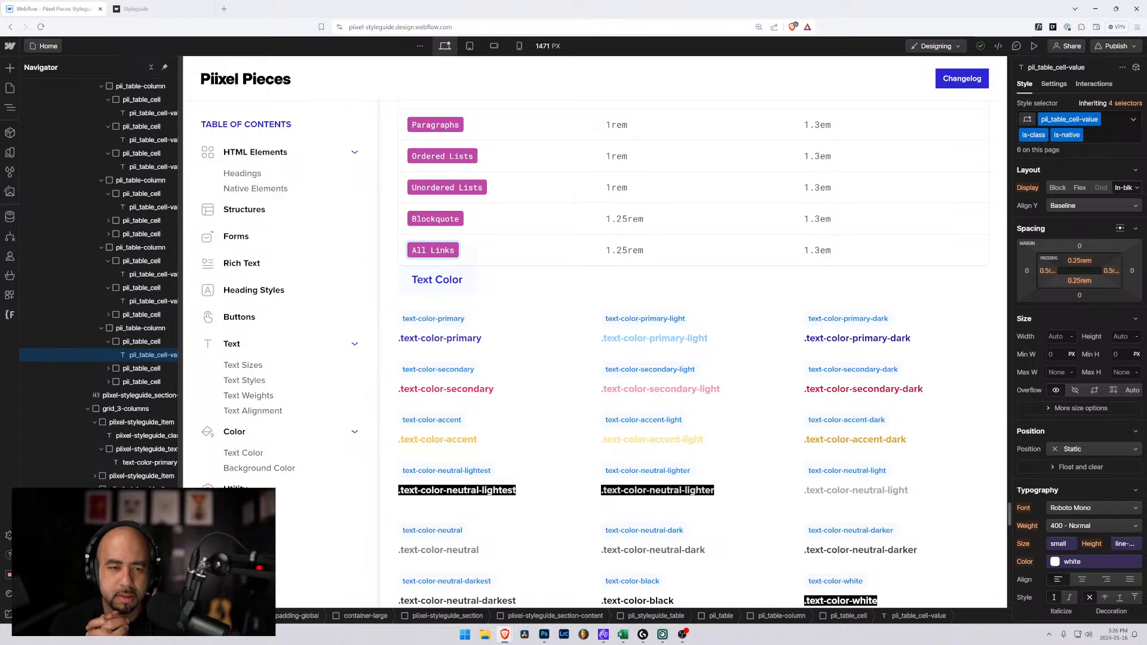
pyautogui.click(496, 251)
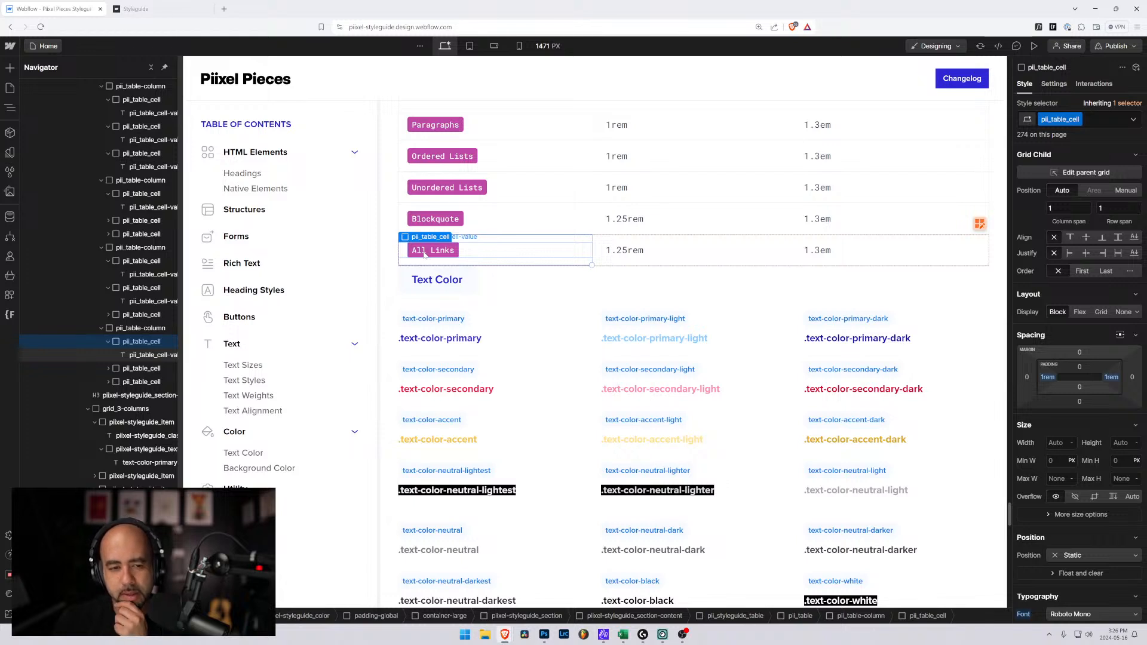
# Duplicate the All Links row in the HTML Elements table and label the copy Body (All Pages)
pyautogui.click(602, 242)
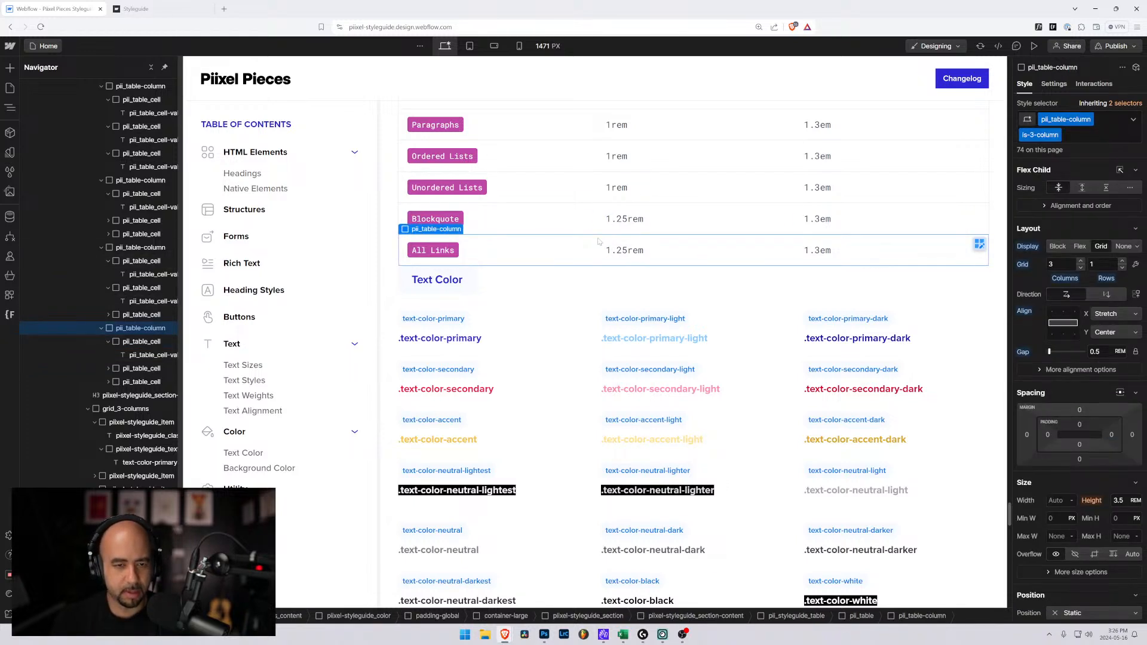
pyautogui.hotkey('ctrl', 'd')
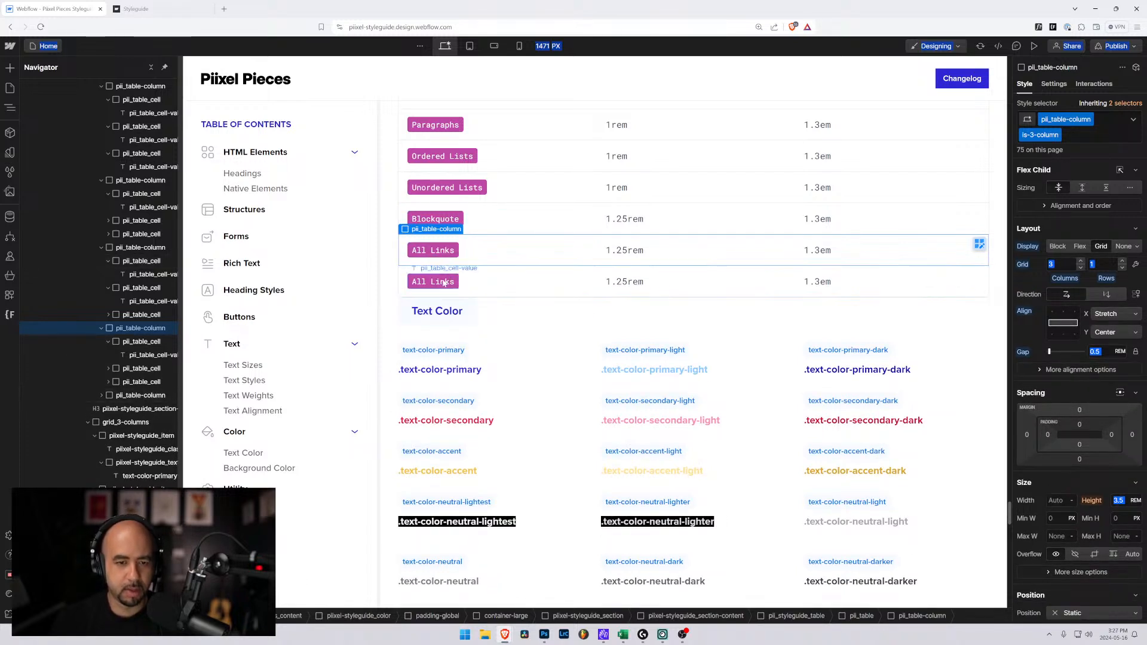
pyautogui.click(433, 282)
pyautogui.doubleClick(433, 282)
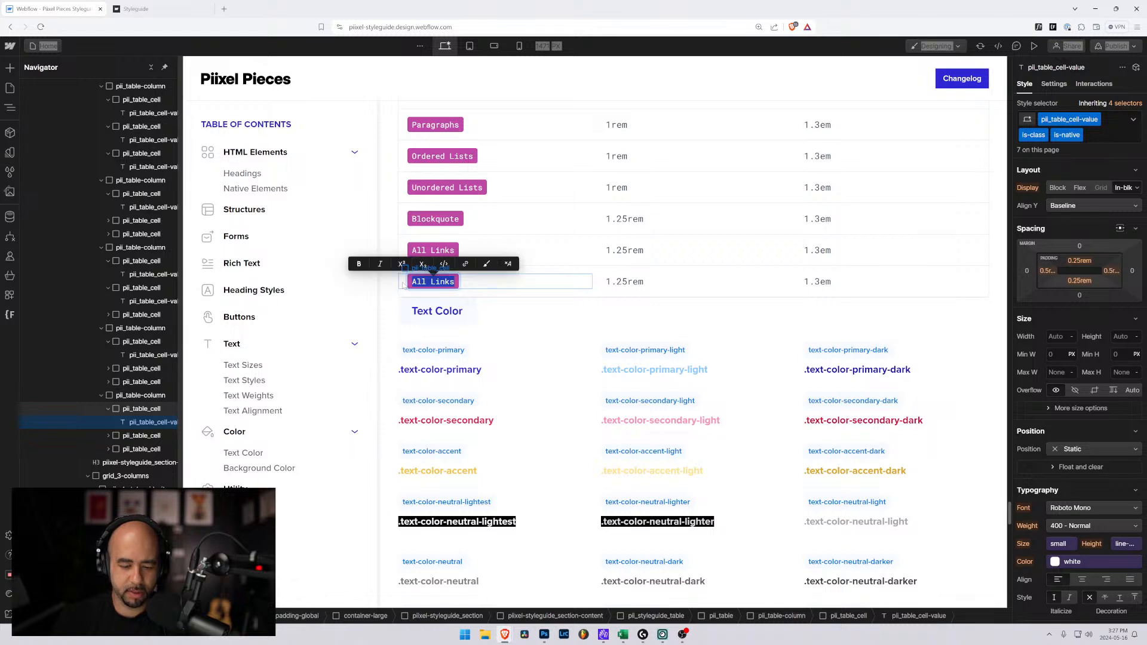
pyautogui.write('B')
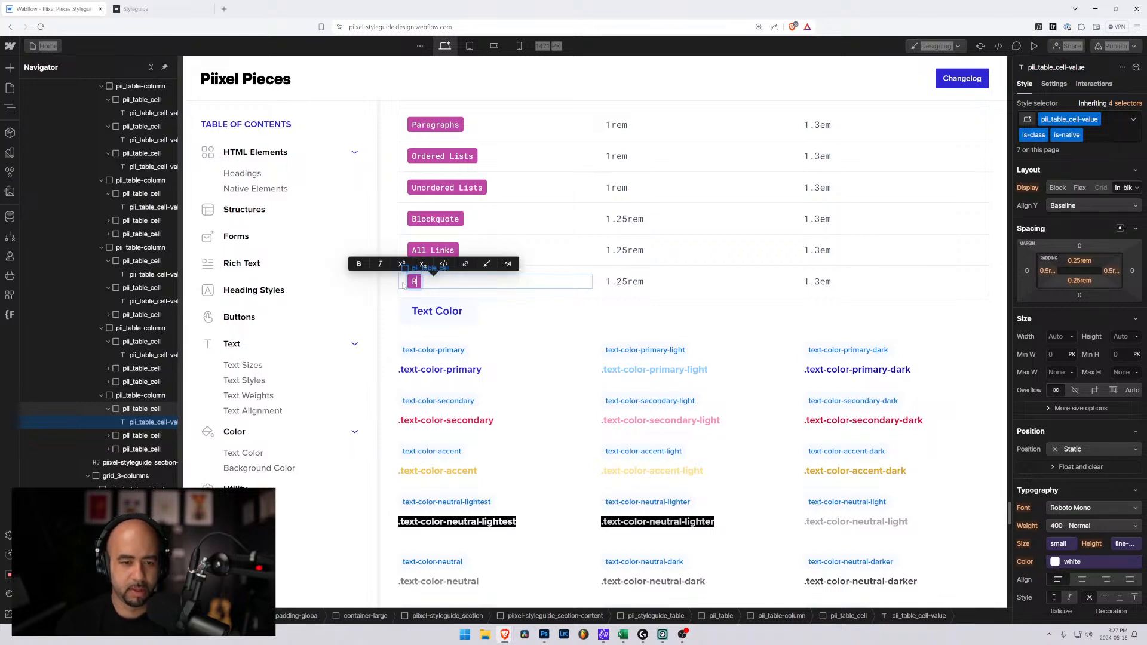
pyautogui.write('podyu')
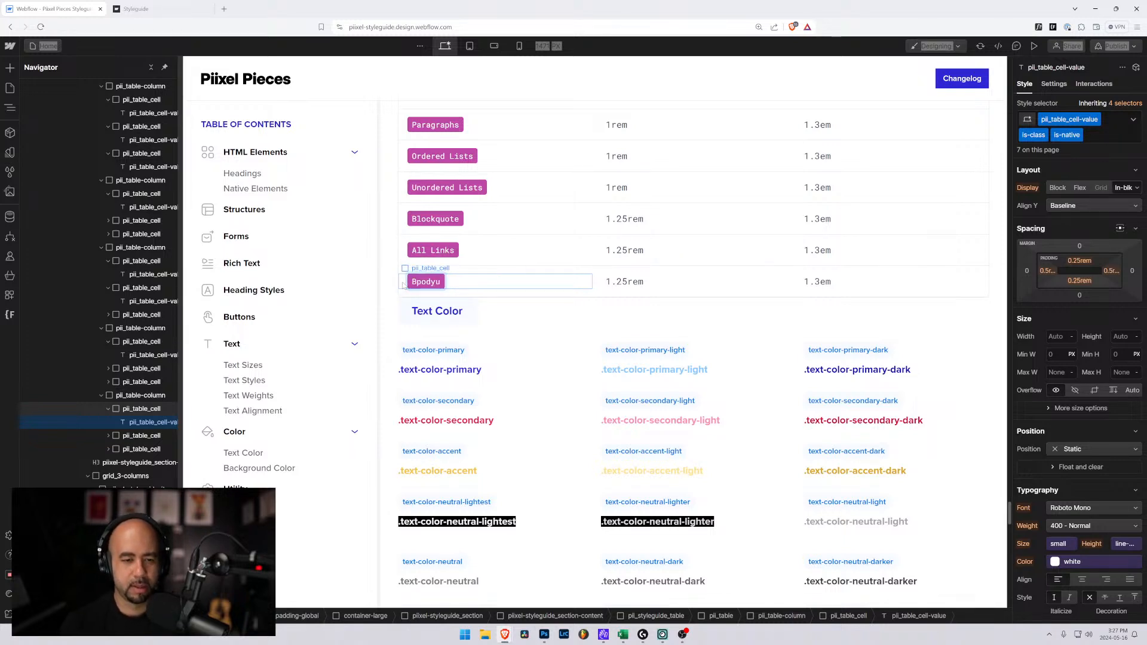
pyautogui.press('BackSpace')
pyautogui.press('BackSpace')
pyautogui.press('BackSpace')
pyautogui.press('BackSpace')
pyautogui.press('BackSpace')
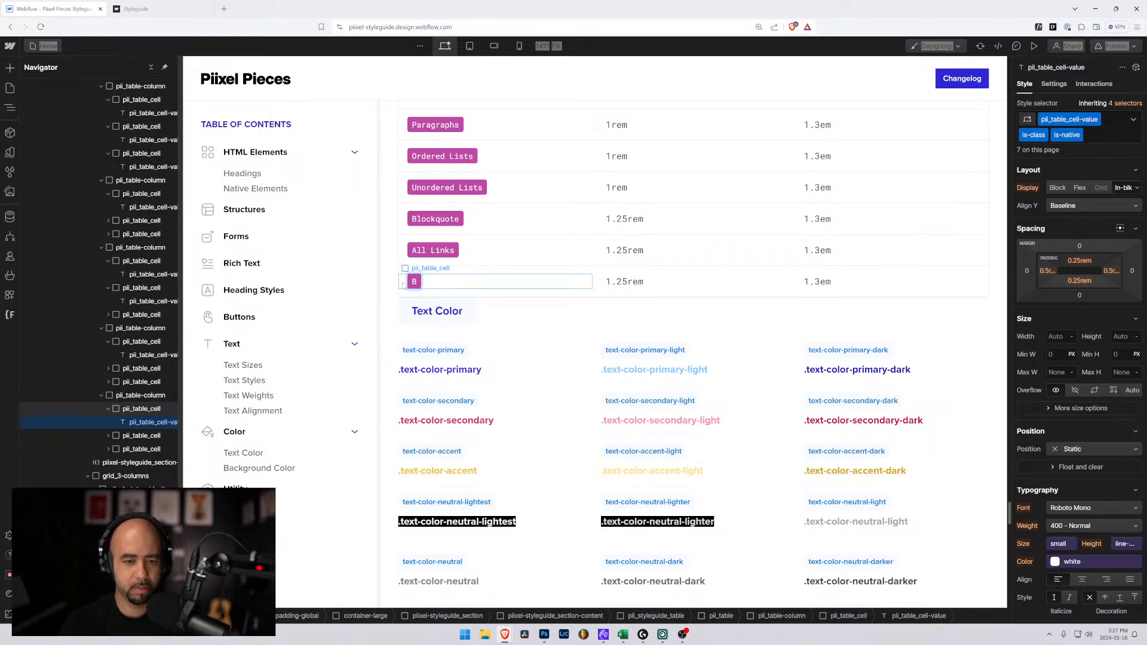
pyautogui.write('ody (All Pages')
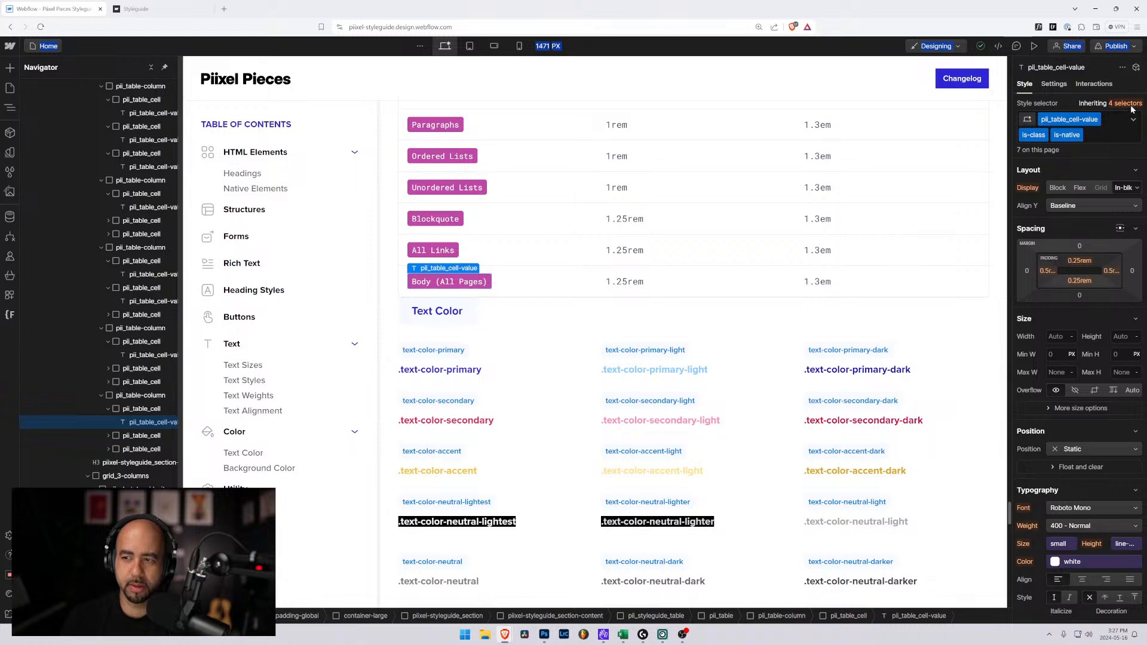
# Examine the typography styles that the new row's label inherits from Body (All Pages)
pyautogui.click(1125, 104)
pyautogui.click(1057, 171)
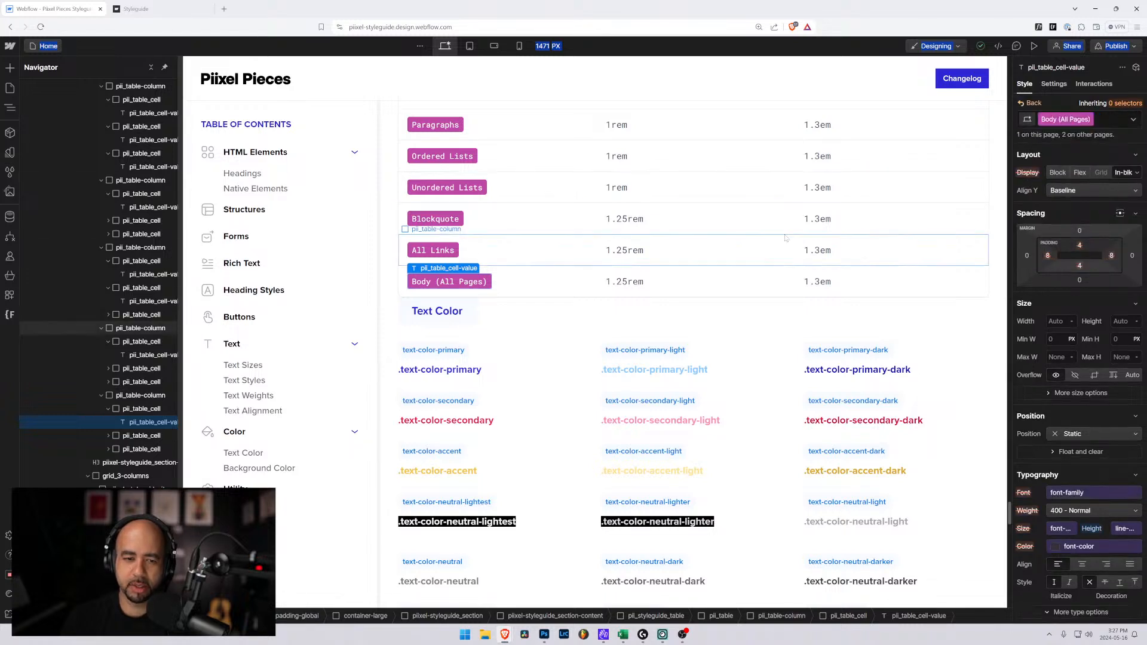
pyautogui.scroll(-3, 1072, 301)
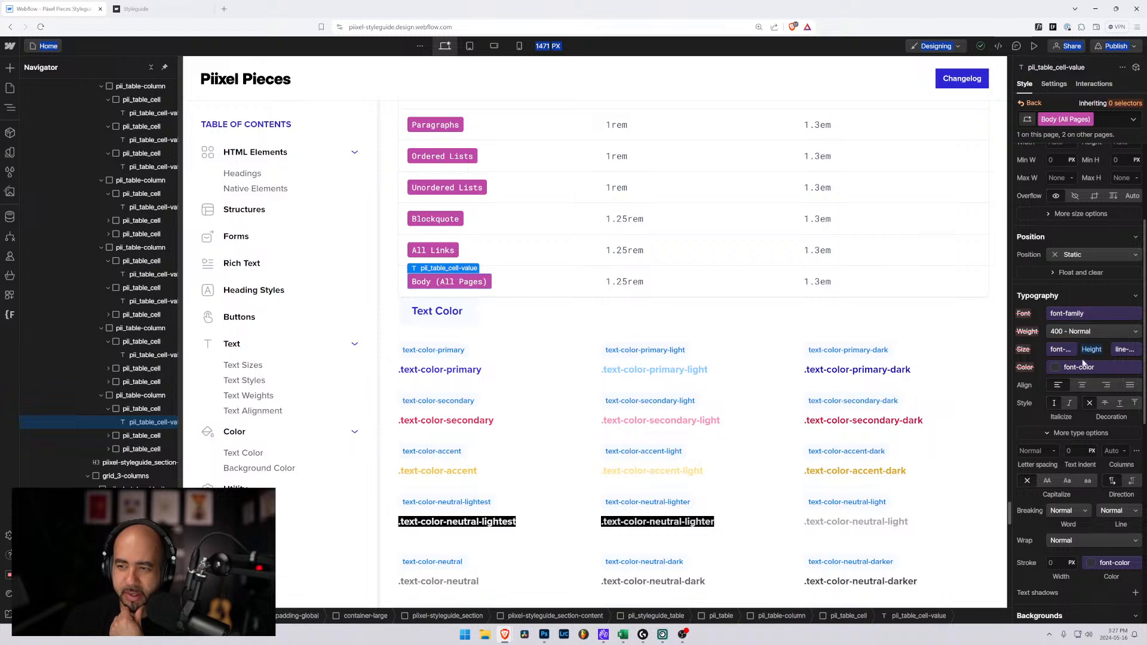
# Select the page's Body element and choose its Body (All Pages) HTML tag as the style selector
pyautogui.click(118, 100)
pyautogui.scroll(3, 139, 406)
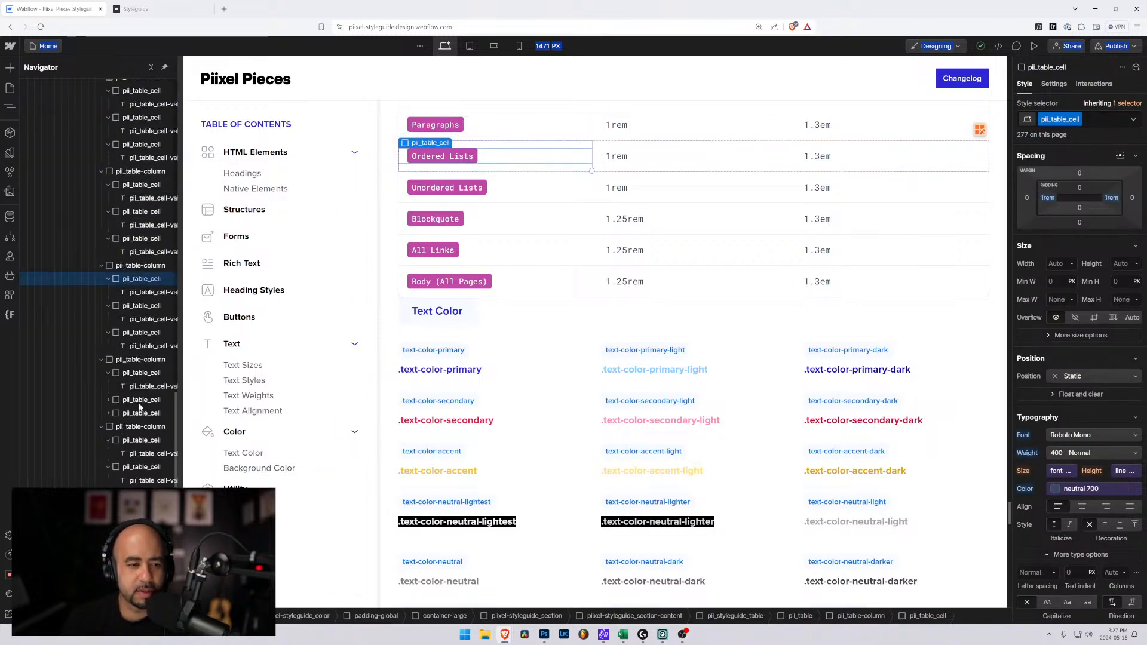
pyautogui.moveTo(175, 445); pyautogui.dragTo(175, 205)
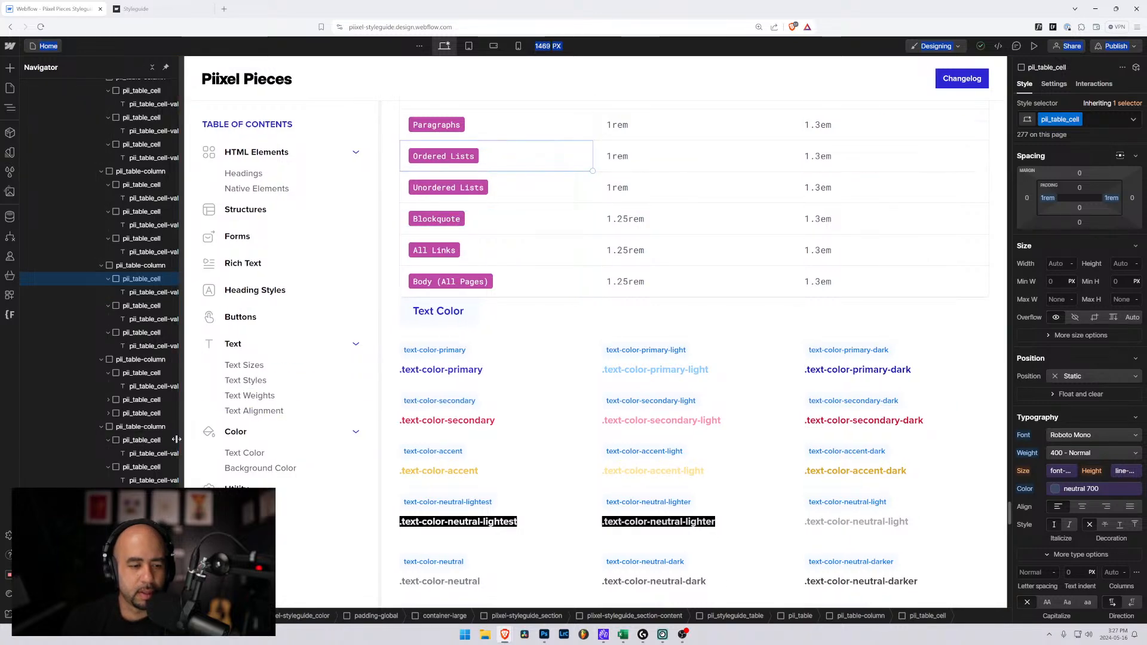
pyautogui.scroll(10, 175, 435)
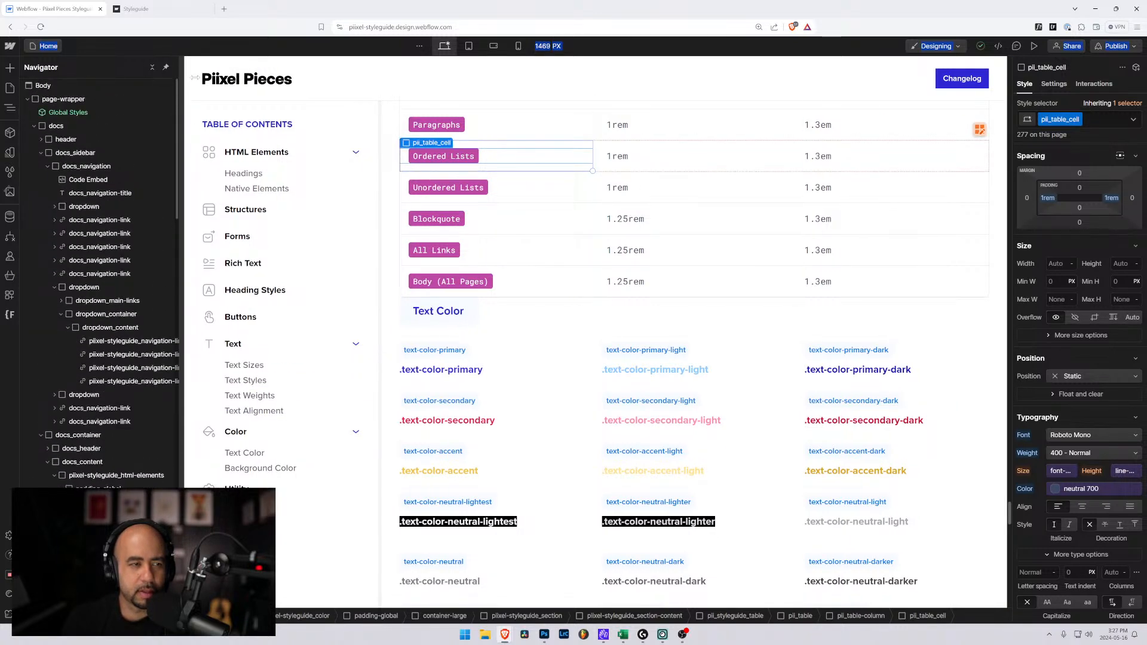
pyautogui.click(59, 86)
pyautogui.click(1078, 119)
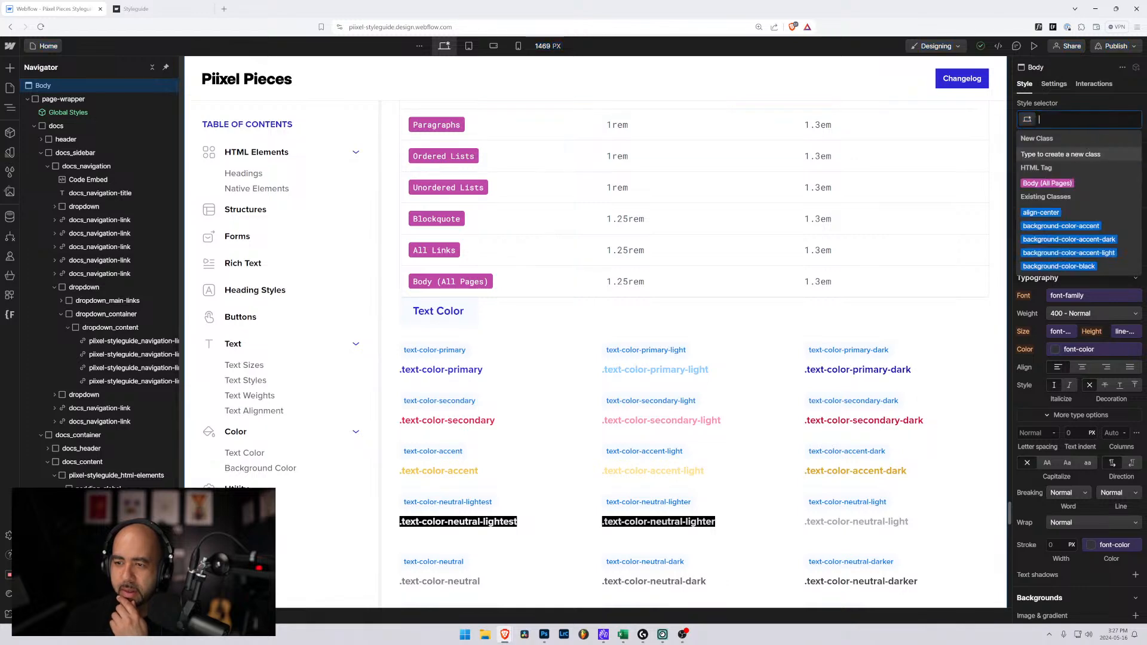
pyautogui.click(1047, 183)
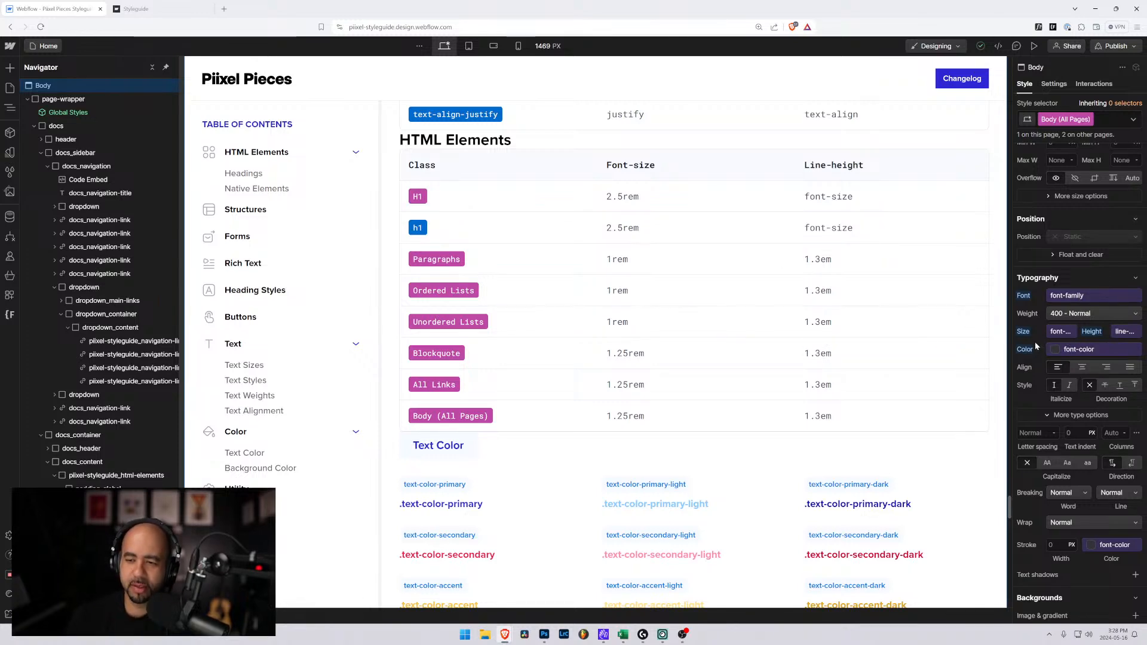
# Open the deleted white variable used as the background color of Body (All Pages)
pyautogui.scroll(-5, 1034, 346)
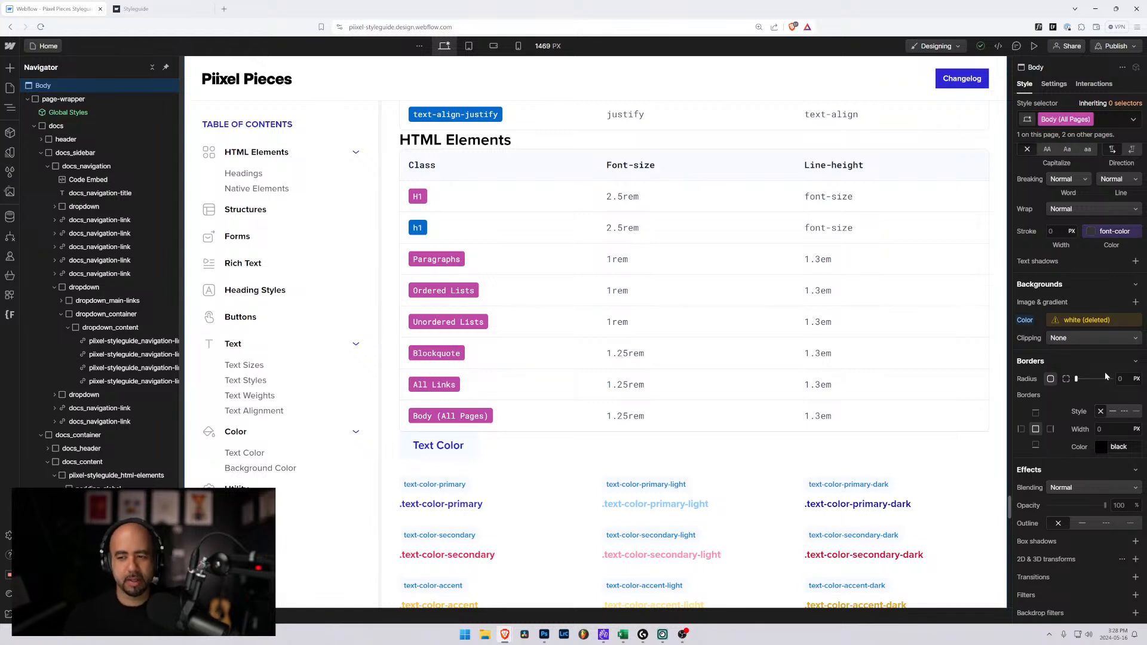
pyautogui.click(1087, 320)
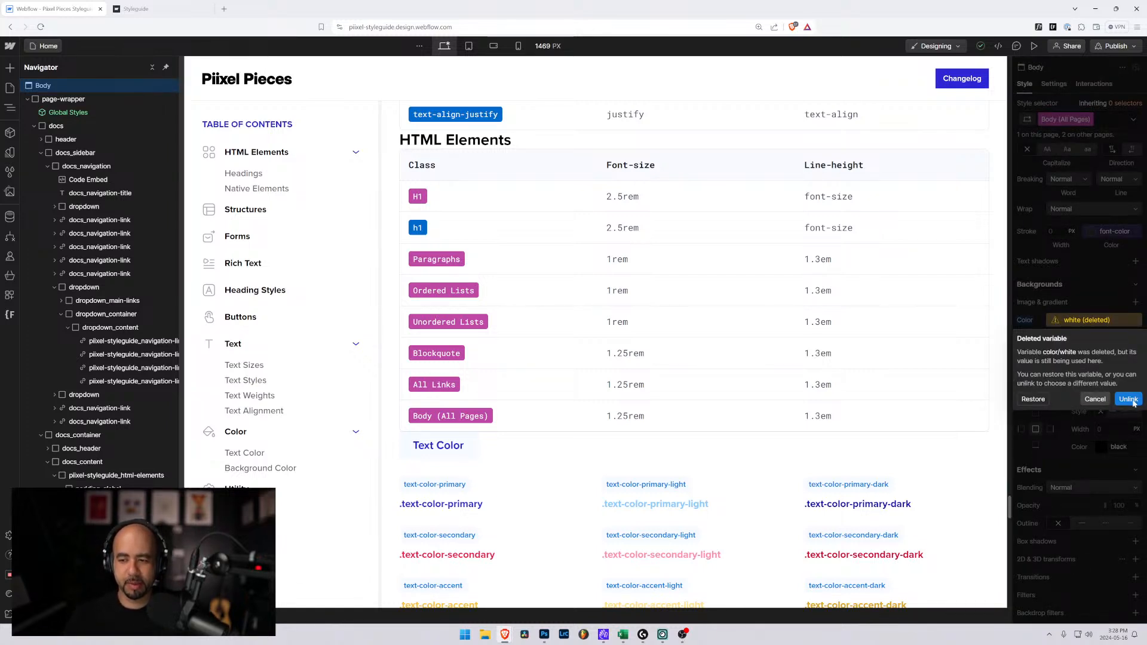
# Unlink the deleted color variable from the Body (All Pages) background and assign the white base neutral variable instead
pyautogui.click(1128, 399)
pyautogui.click(1051, 320)
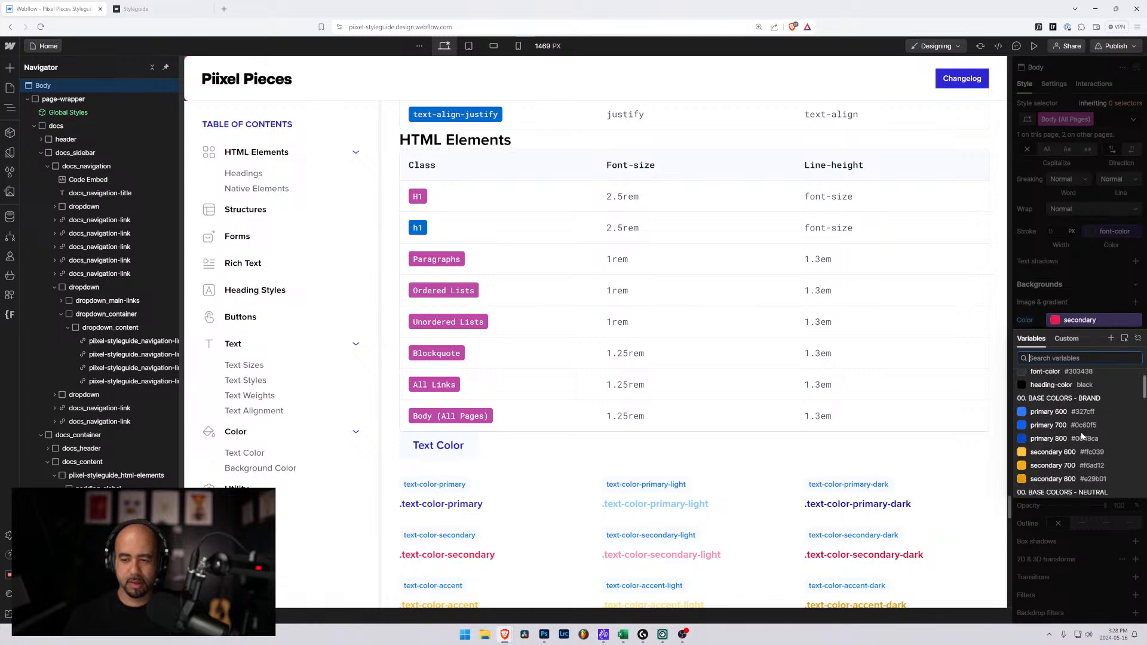
pyautogui.scroll(-4, 1081, 436)
pyautogui.scroll(2, 1081, 437)
pyautogui.scroll(1, 1042, 382)
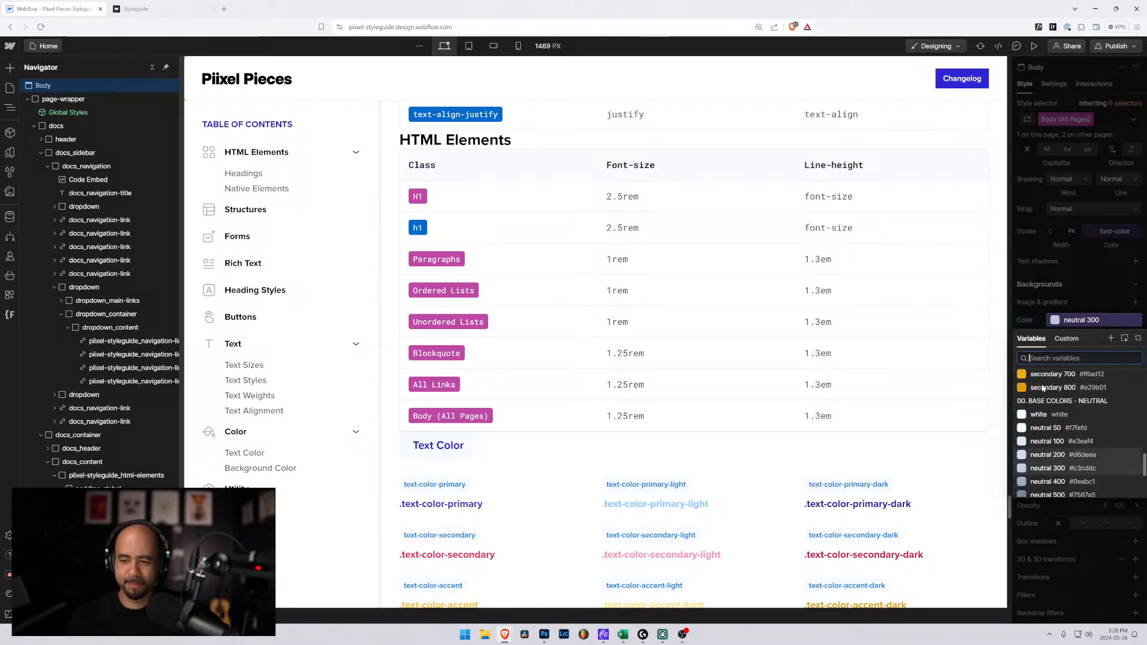
pyautogui.click(1039, 414)
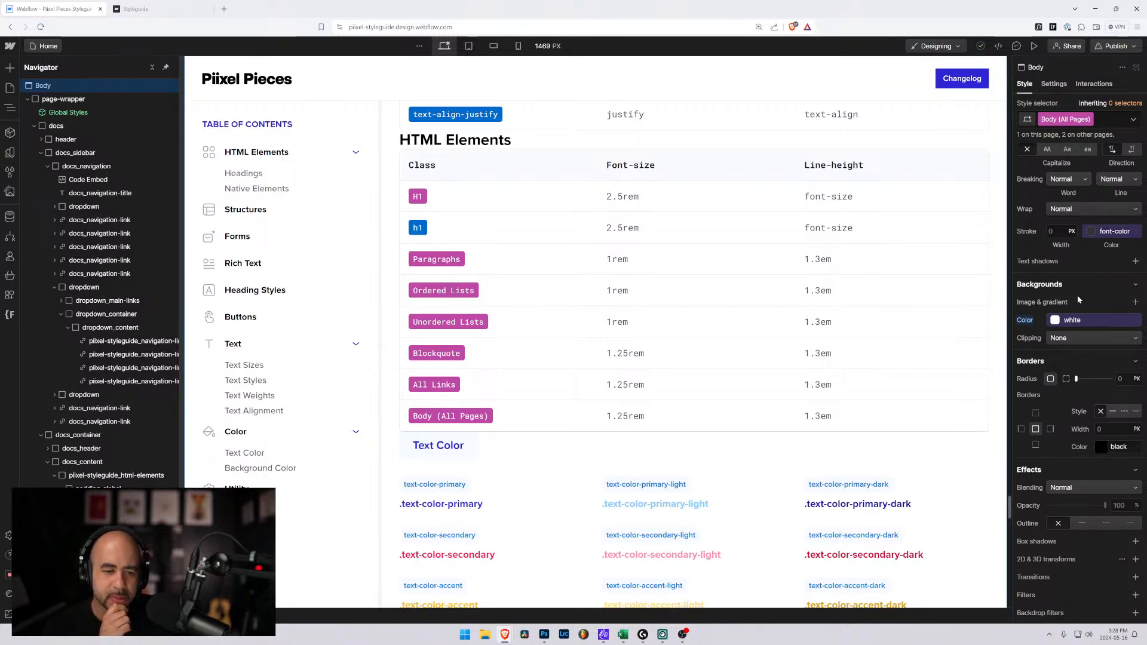
# Examine the All Block Quote sample under Native Elements on the published style guide, and return to the Webflow Designer
pyautogui.scroll(8, 673, 333)
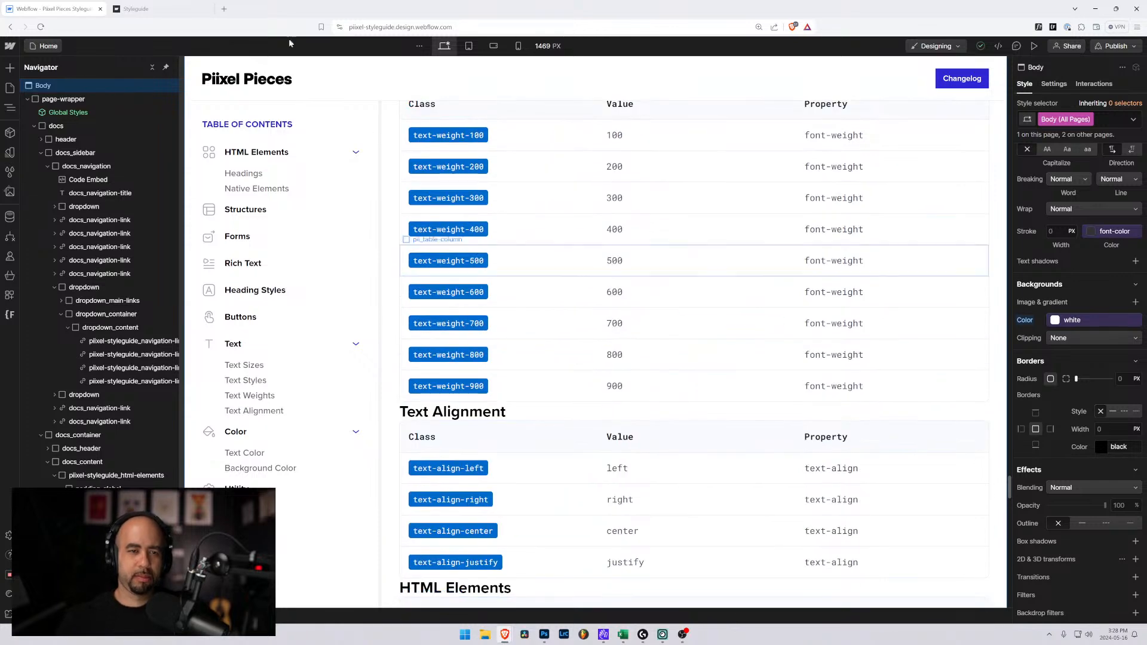
pyautogui.click(127, 5)
pyautogui.scroll(2, 277, 263)
pyautogui.scroll(-2, 276, 263)
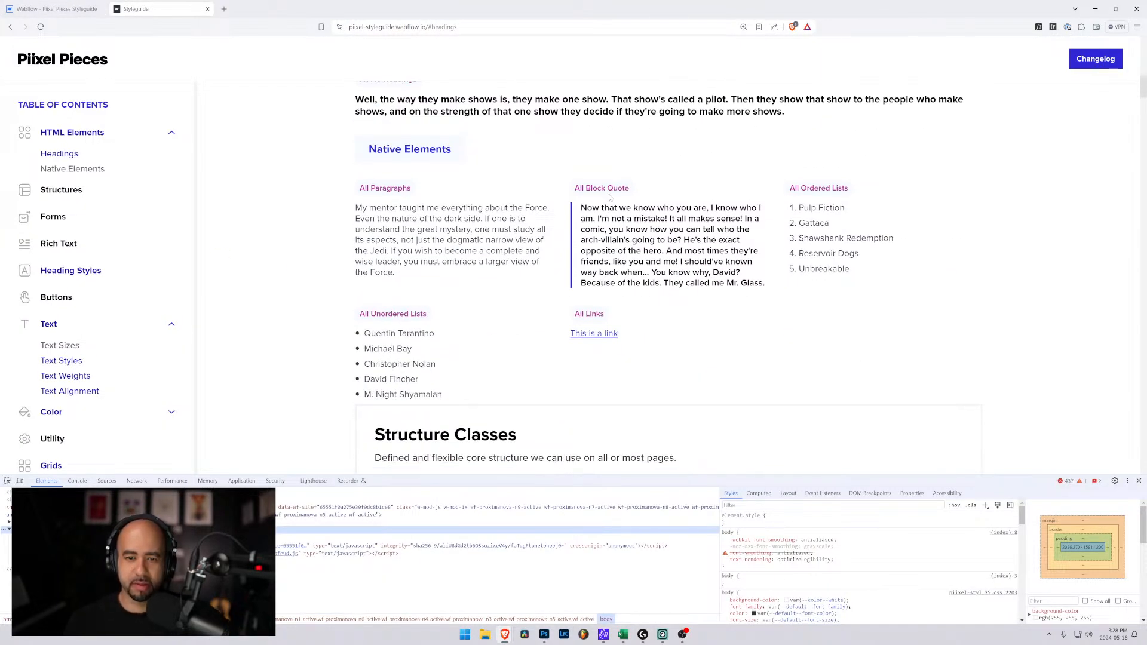
pyautogui.moveTo(599, 208); pyautogui.dragTo(736, 283)
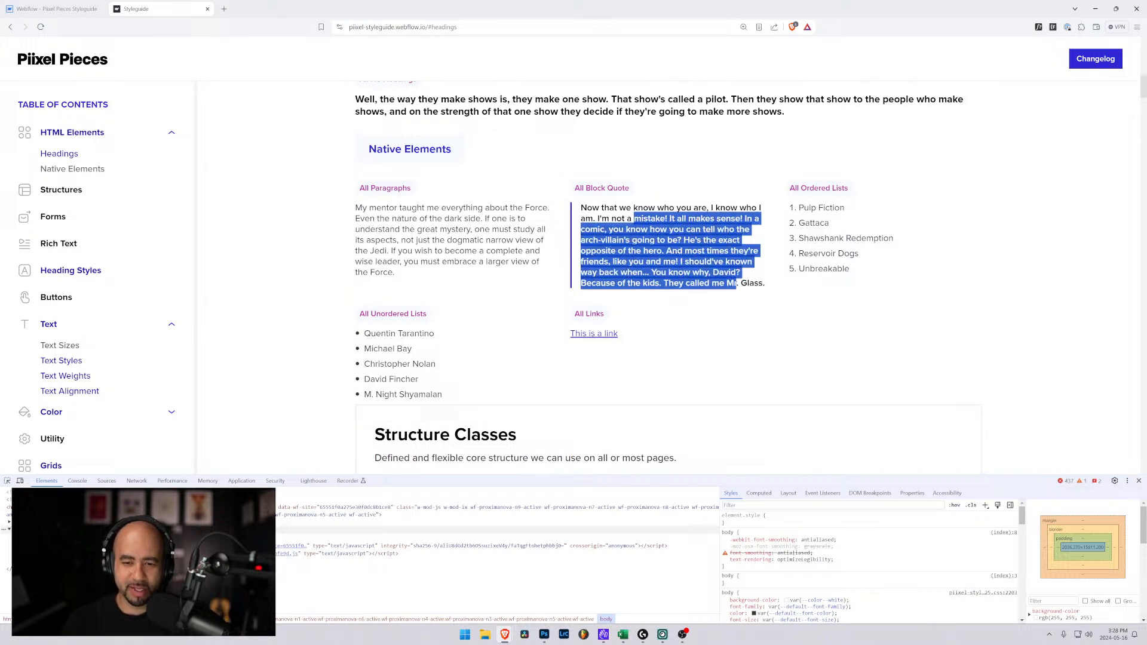
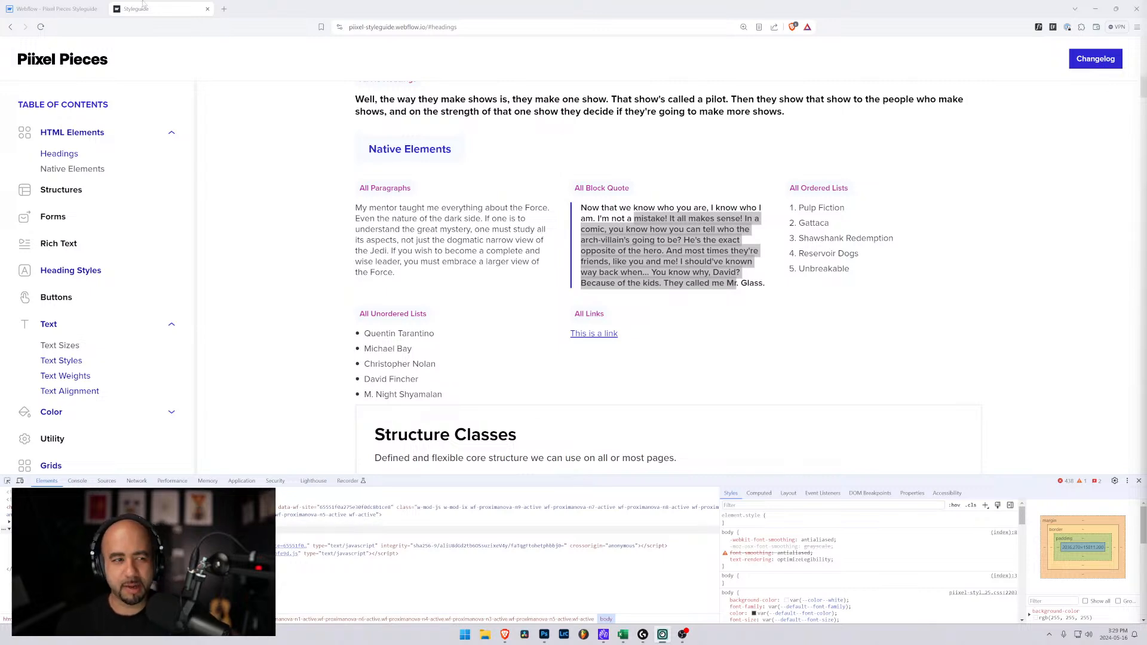
pyautogui.click(57, 9)
pyautogui.click(151, 12)
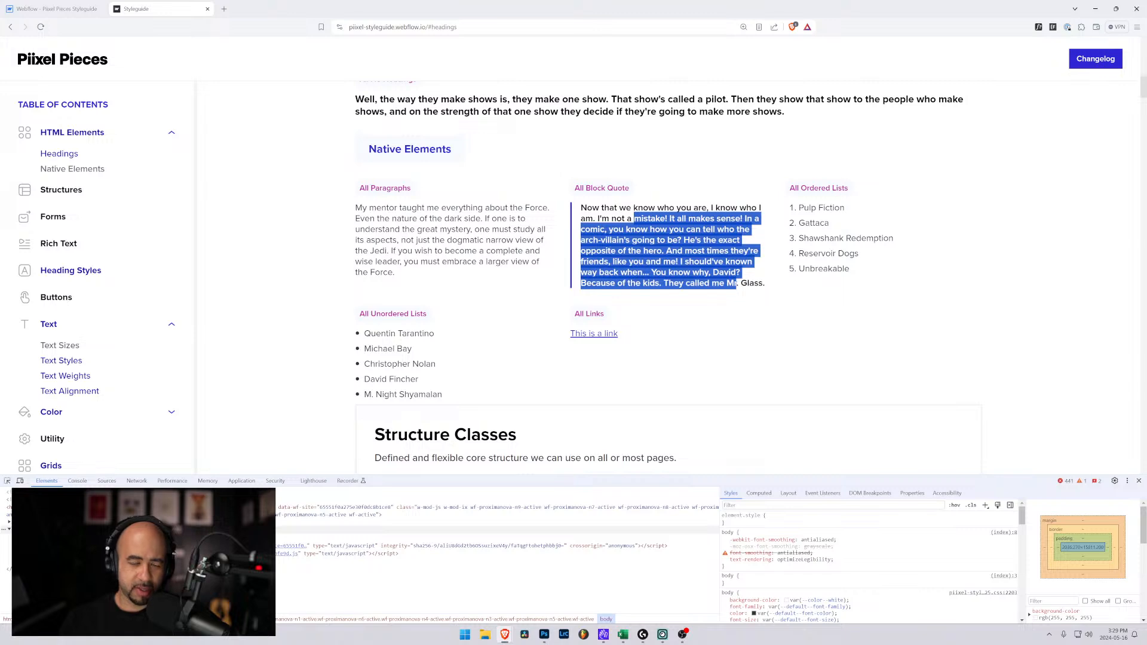
pyautogui.click(57, 9)
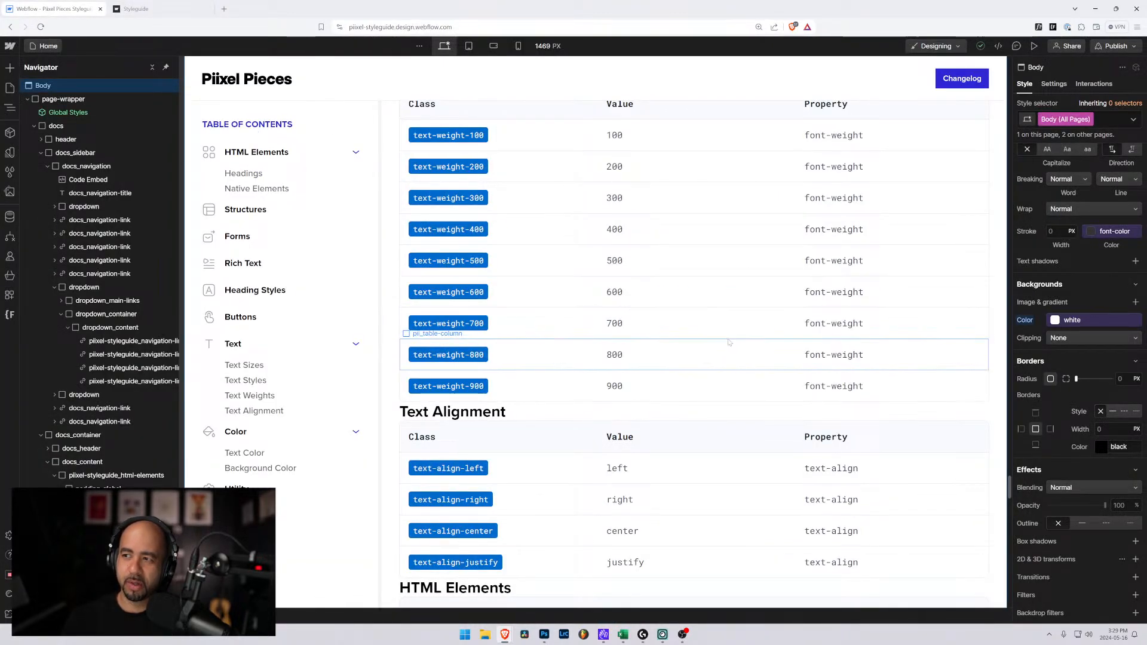
# Duplicate the HTML Elements table and its heading, placing the copied heading between the two tables
pyautogui.scroll(-3, 521, 365)
pyautogui.scroll(-7, 522, 365)
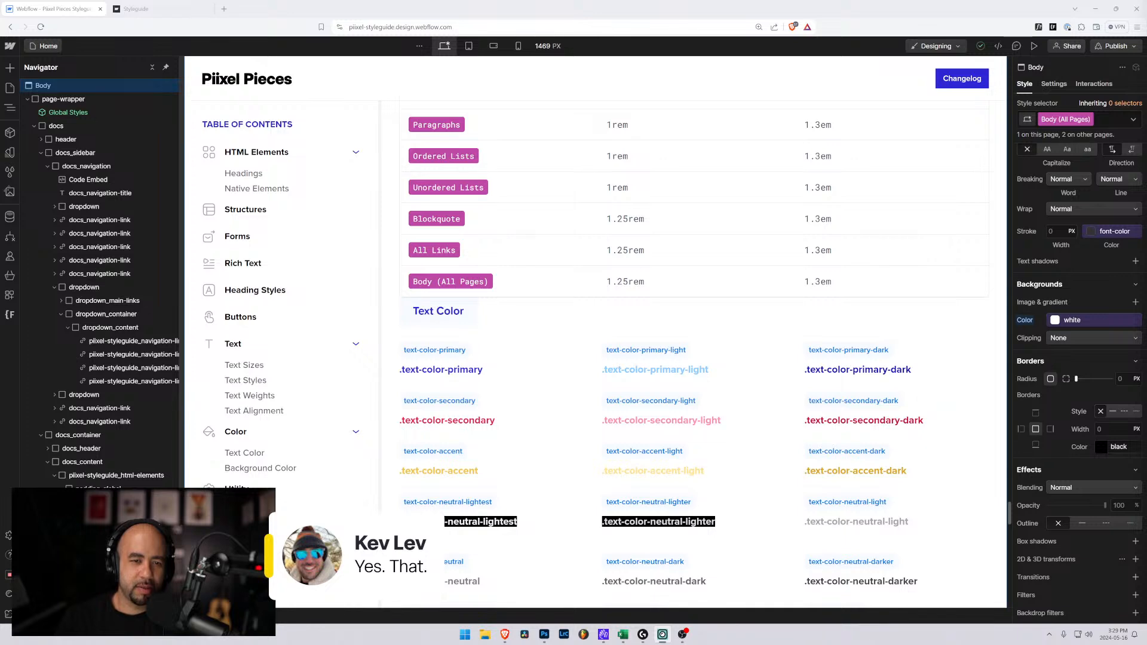
pyautogui.scroll(3, 605, 249)
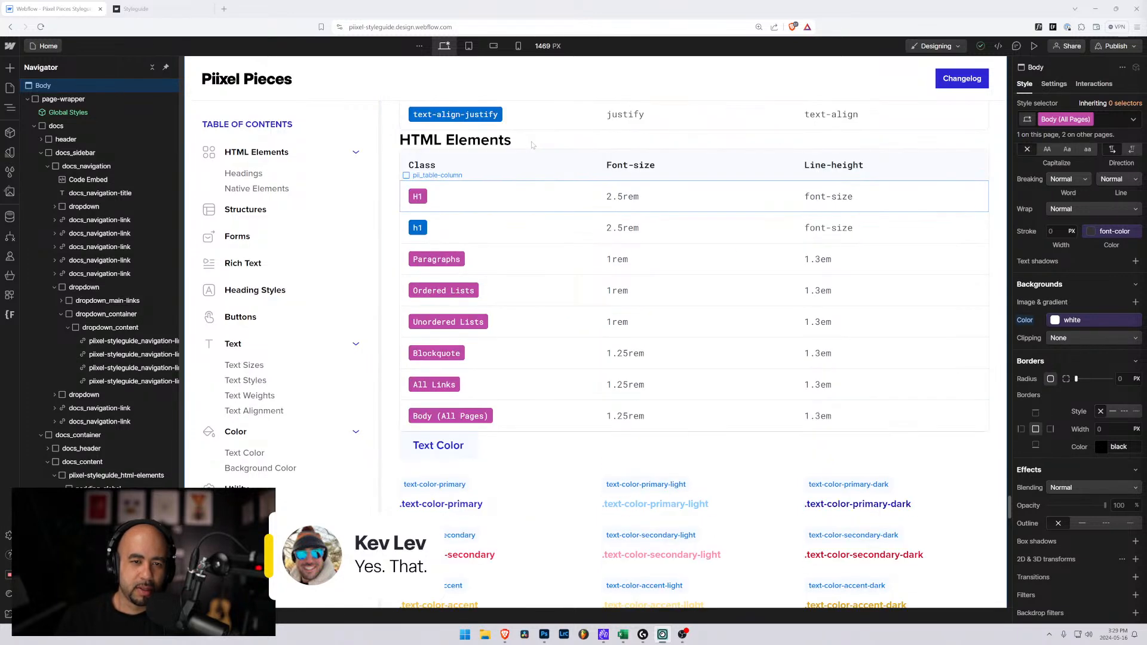
pyautogui.click(537, 175)
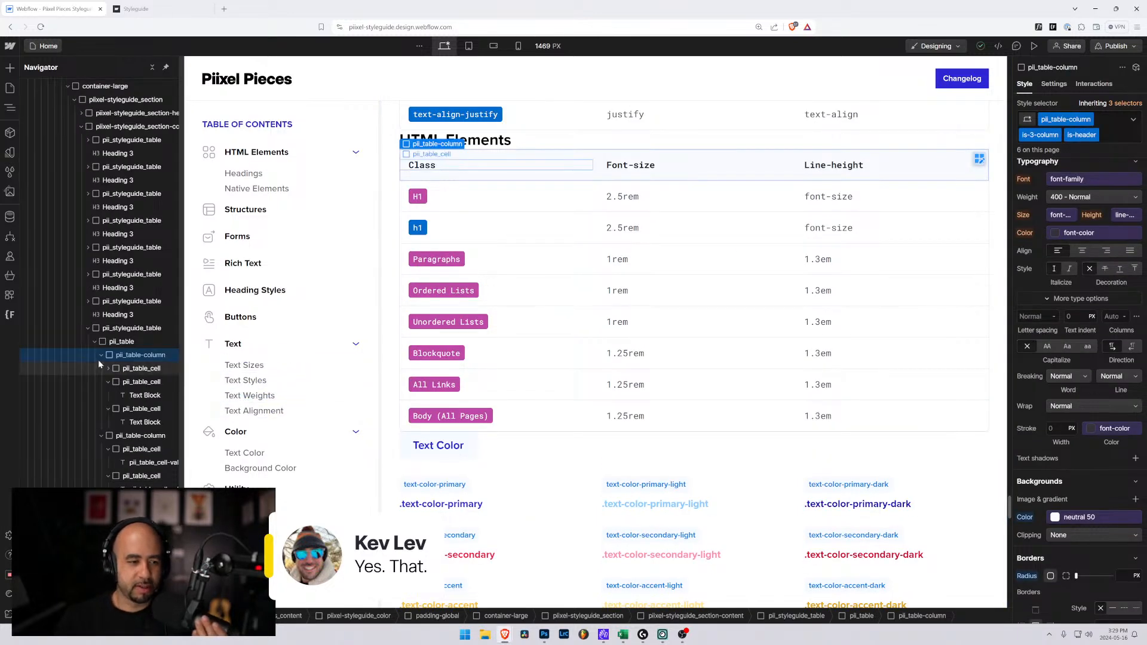
pyautogui.click(94, 342)
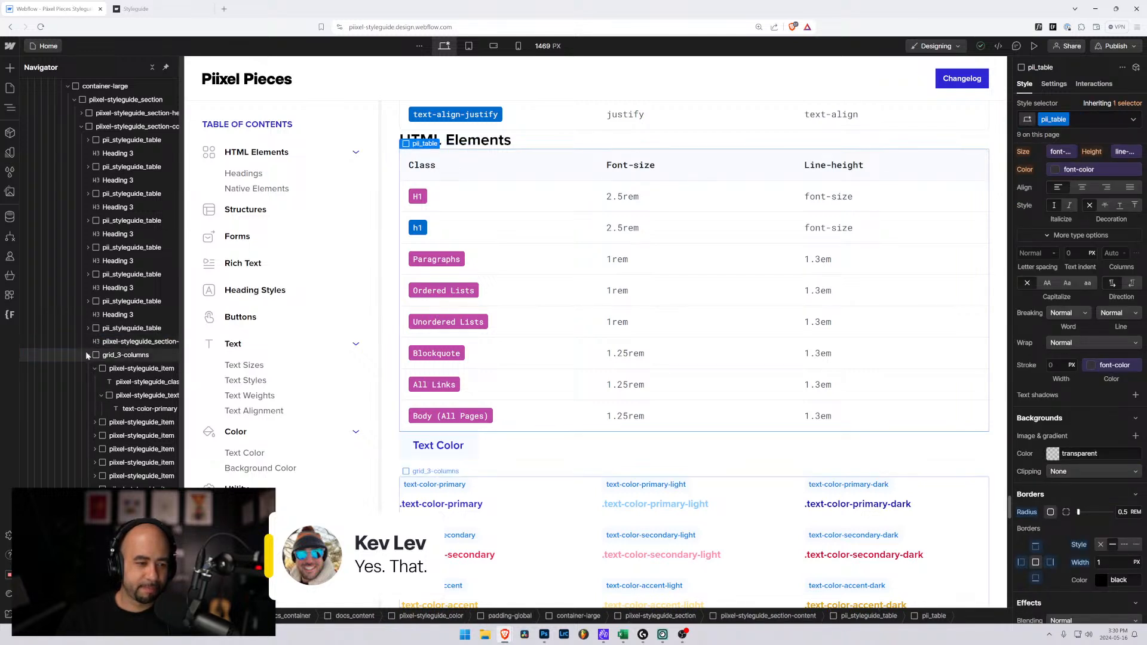
pyautogui.click(99, 331)
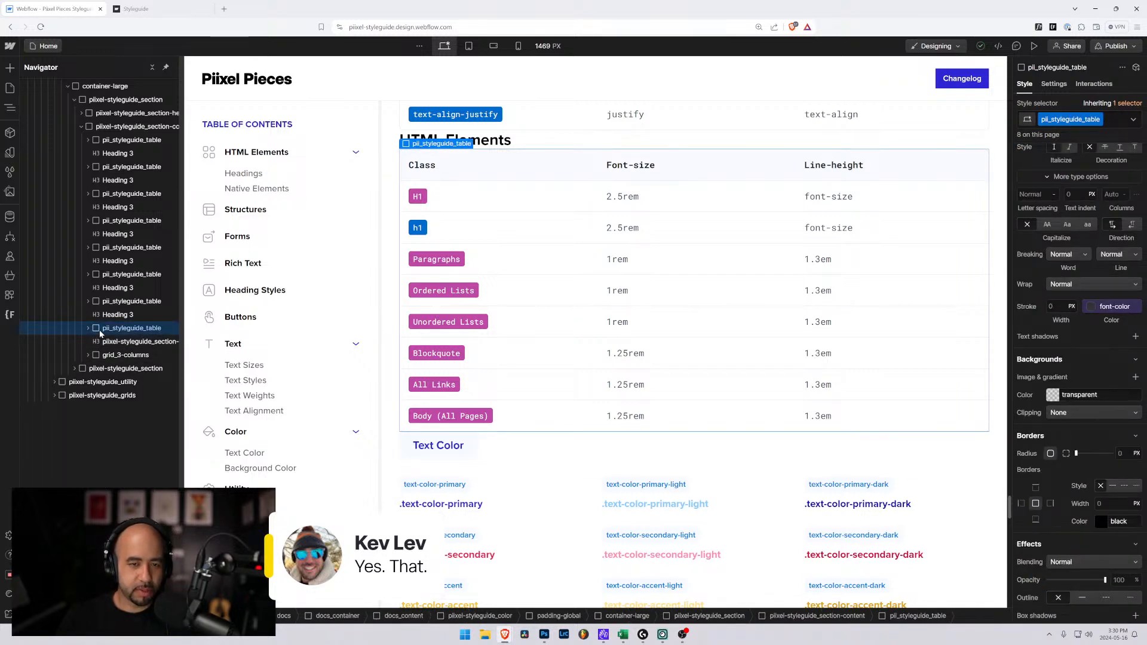
pyautogui.hotkey('ctrl', 'd')
pyautogui.click(106, 317)
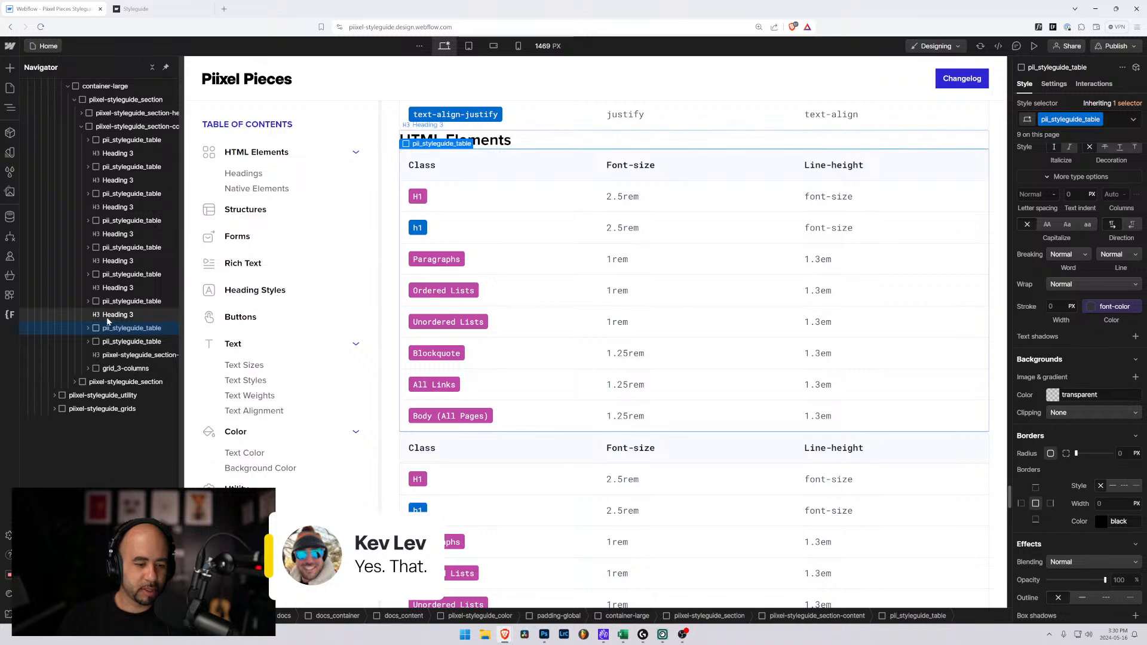
pyautogui.hotkey('ctrl', 'd')
pyautogui.moveTo(114, 326); pyautogui.dragTo(115, 342)
pyautogui.scroll(1, 500, 209)
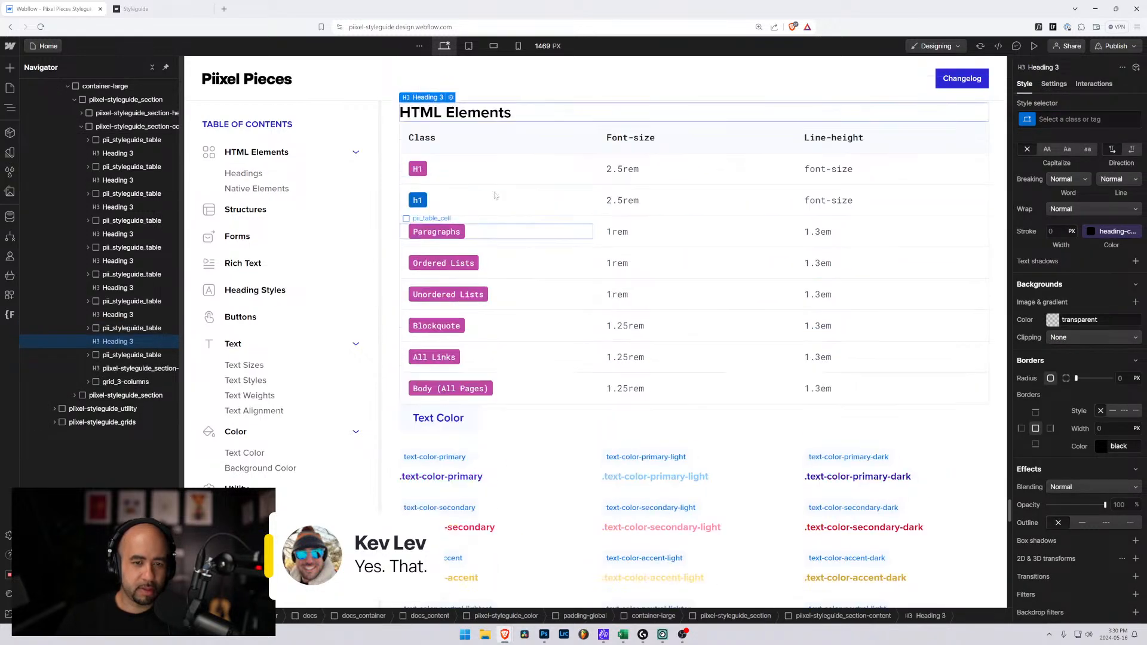
# Delete the rows from H1 through All Links in the duplicated table, keeping the header and the Body (All Pages) row
pyautogui.click(545, 160)
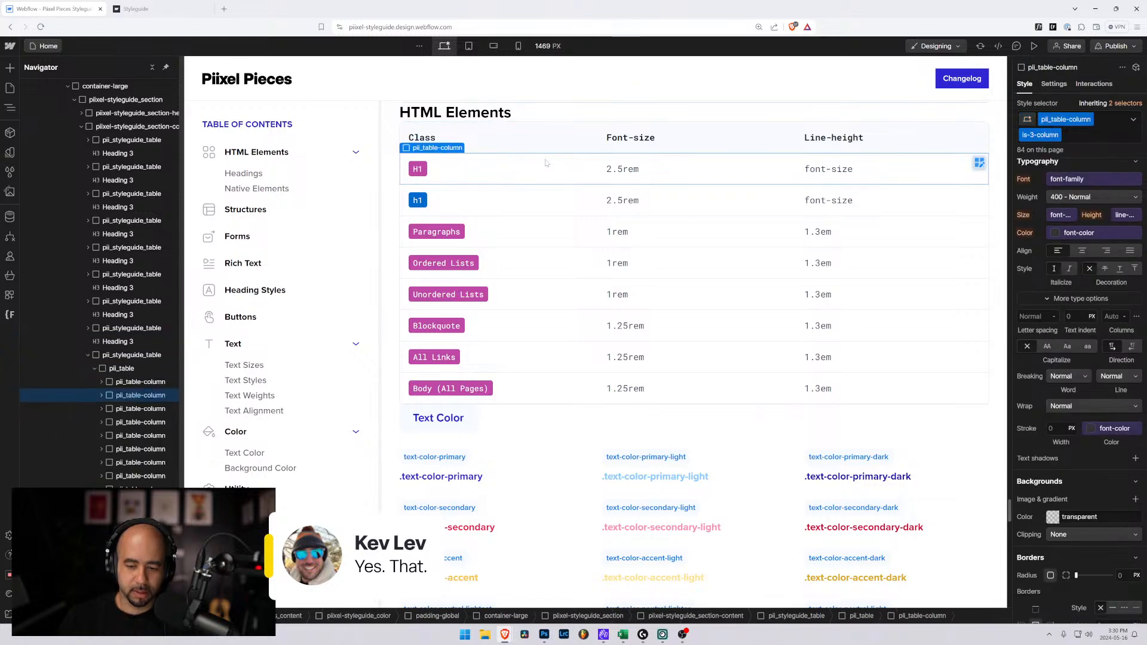
pyautogui.press('Delete')
pyautogui.press('Delete')
pyautogui.press('Delete')
pyautogui.press('Delete')
pyautogui.press('Delete')
pyautogui.press('Delete')
pyautogui.press('Delete')
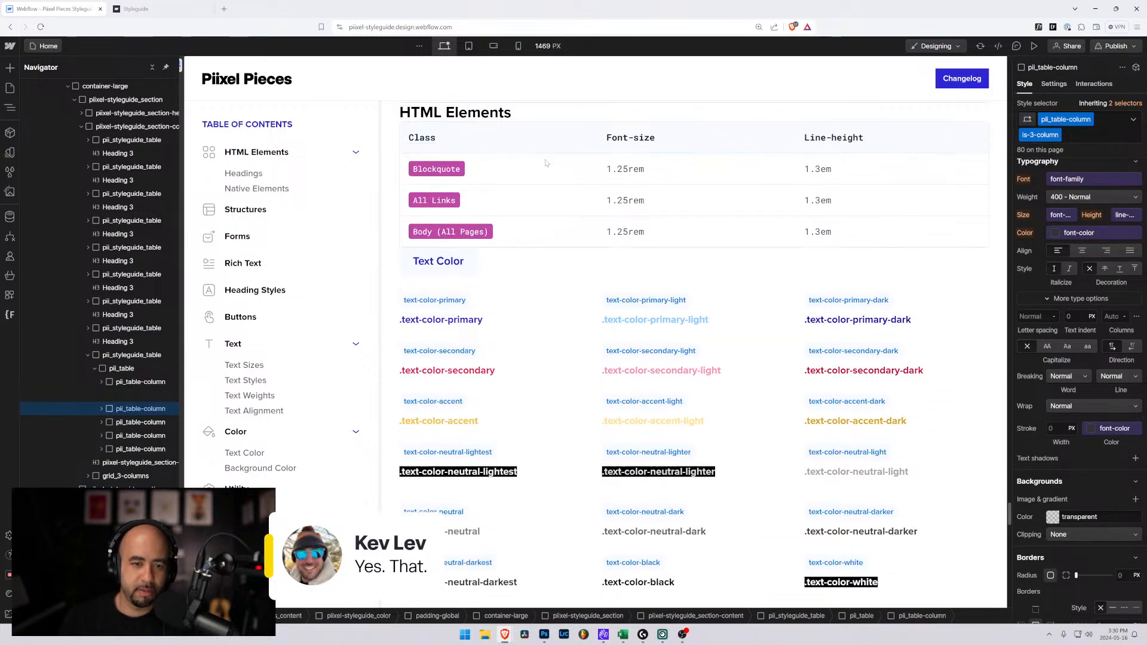
# Replace the duplicated table's heading text with "Native Webflow elements"
pyautogui.scroll(3, 540, 236)
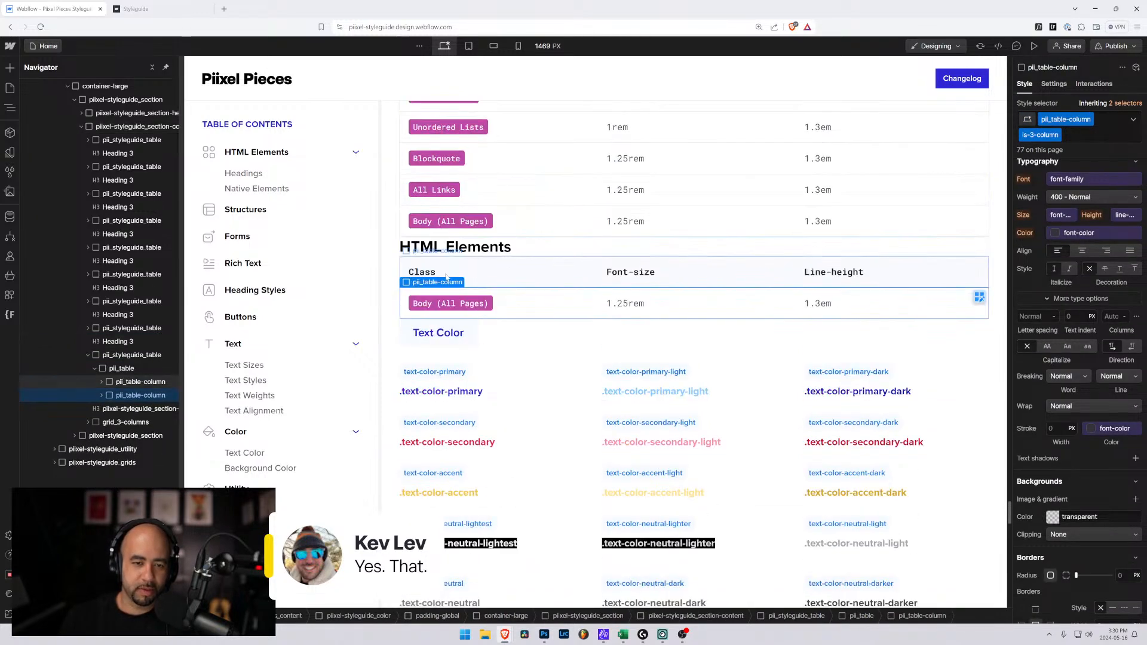
pyautogui.click(454, 246)
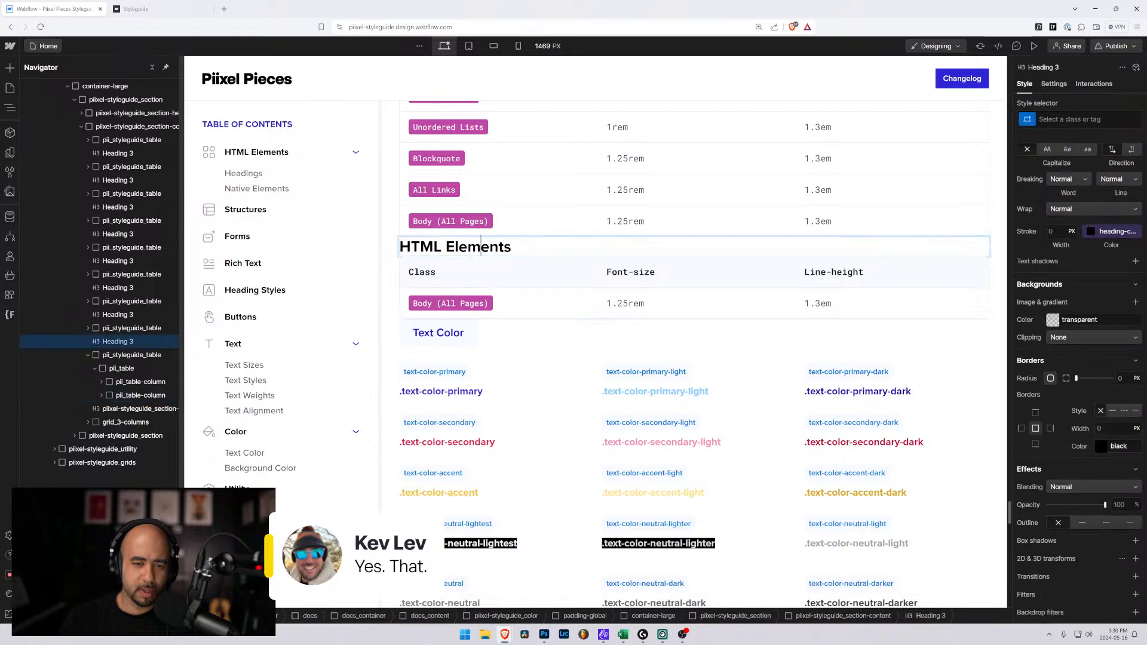
pyautogui.doubleClick(421, 246)
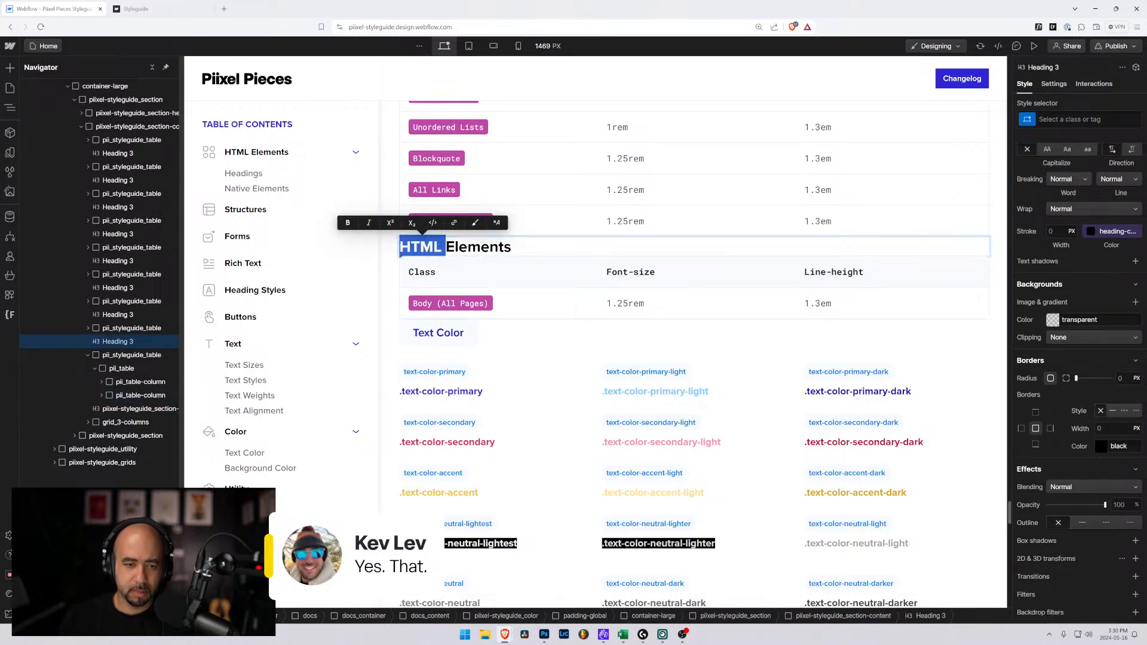
pyautogui.click(433, 247)
pyautogui.click(511, 246)
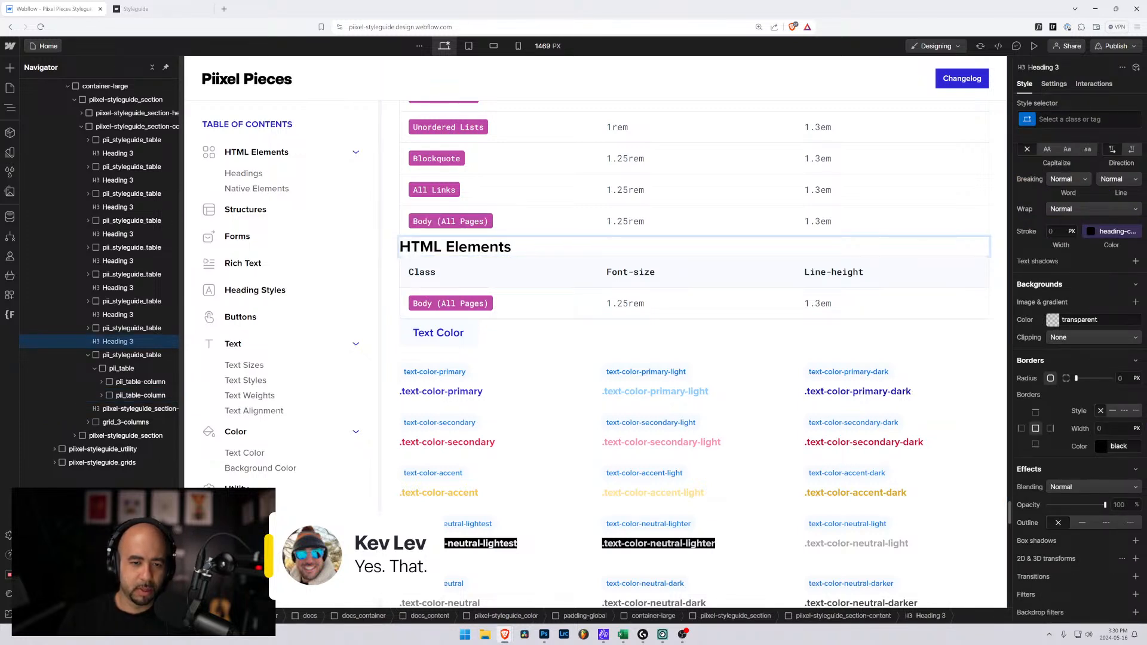
pyautogui.moveTo(511, 247); pyautogui.dragTo(391, 249)
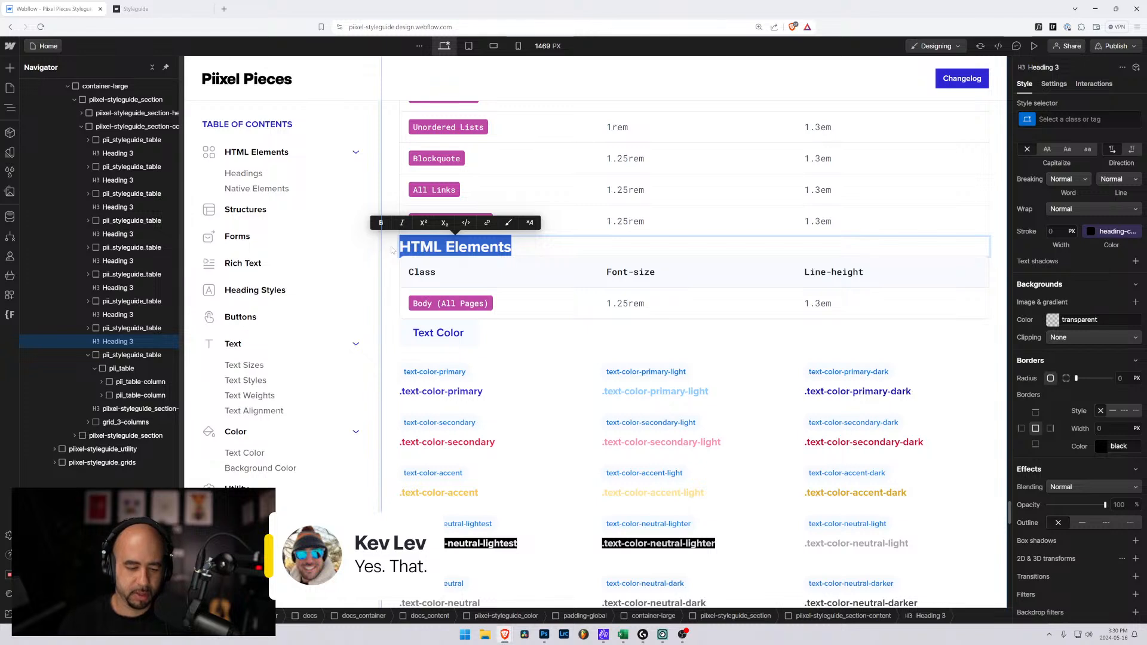
pyautogui.write('Nati')
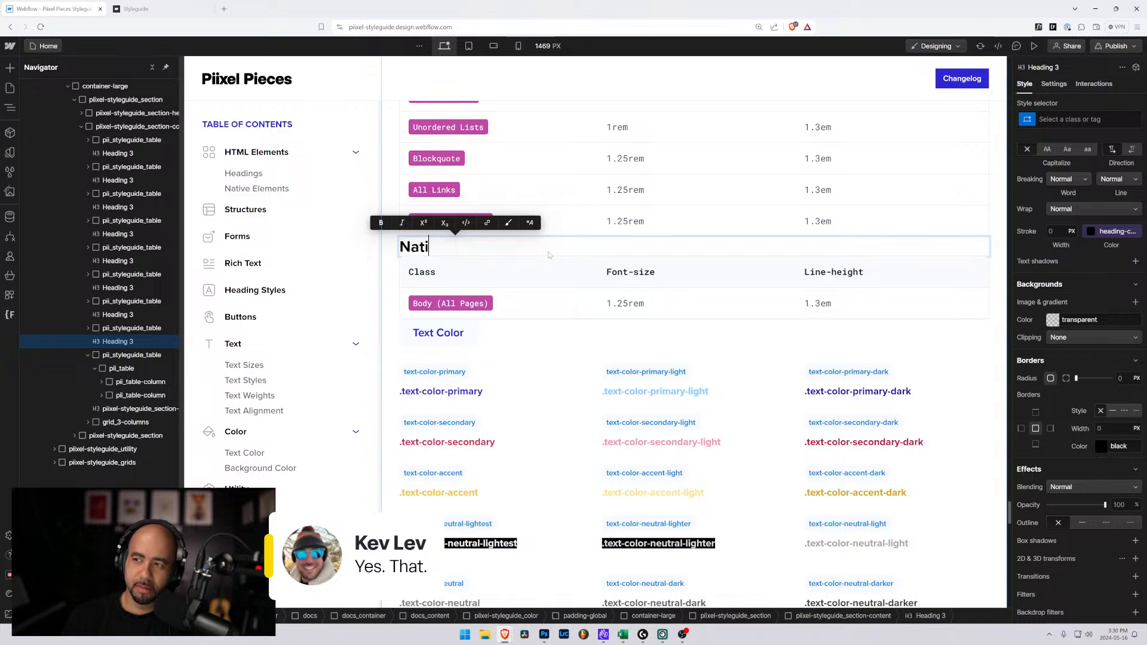
pyautogui.write('ve Webflowo eelemnts')
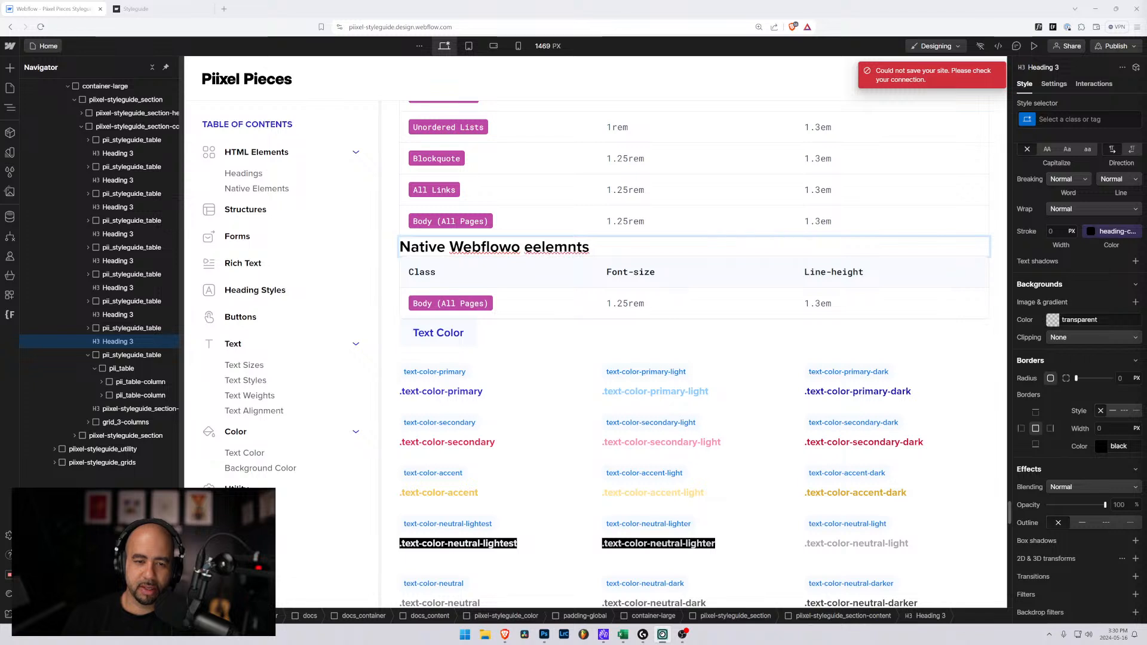
pyautogui.moveTo(512, 247); pyautogui.dragTo(589, 247)
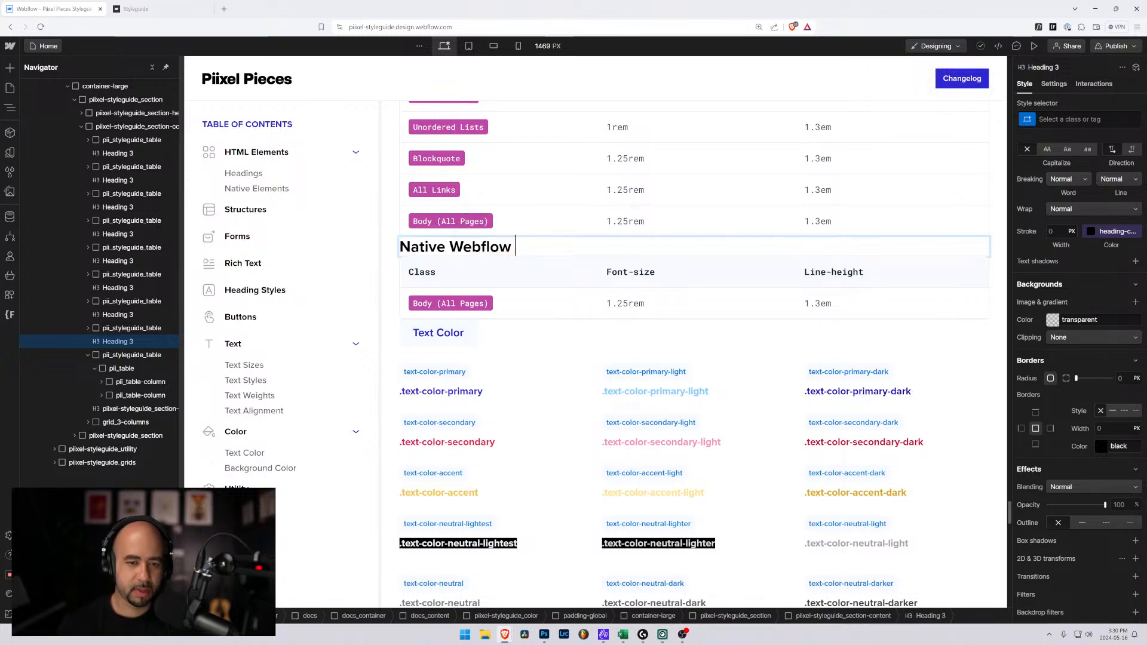
pyautogui.write('e')
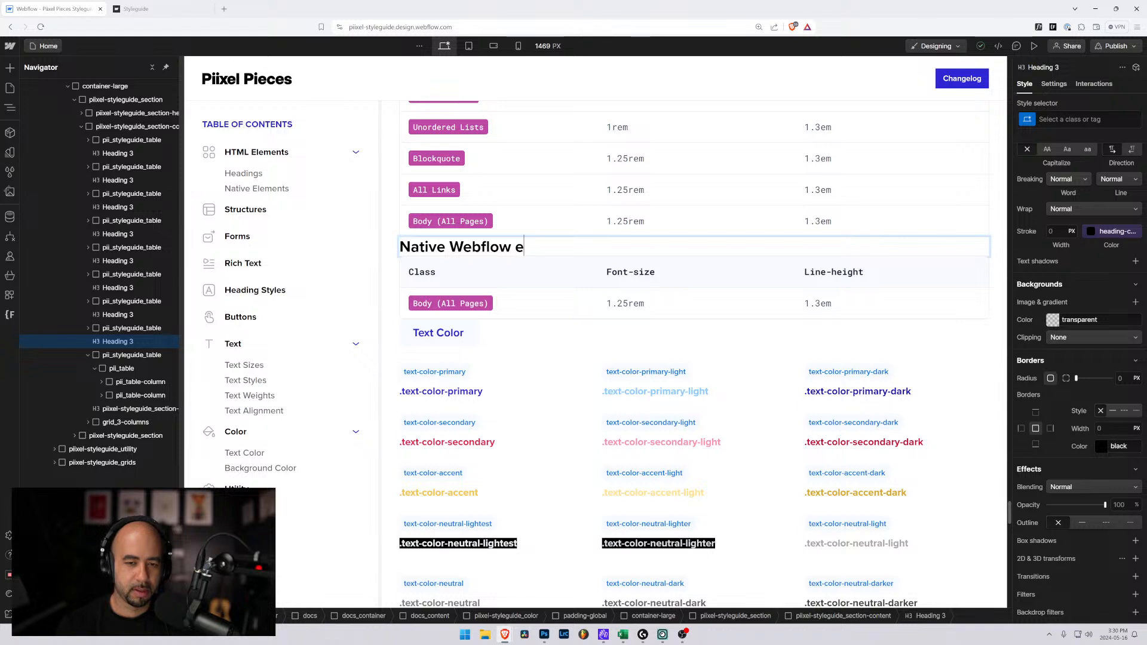
pyautogui.write('lem')
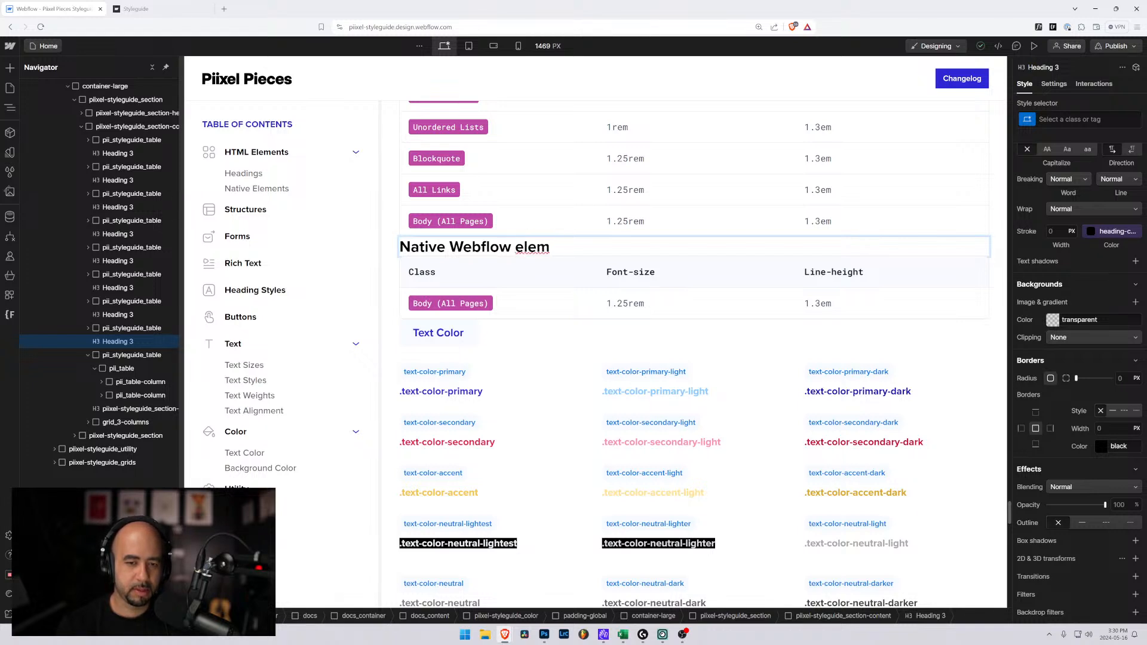
pyautogui.write('ents')
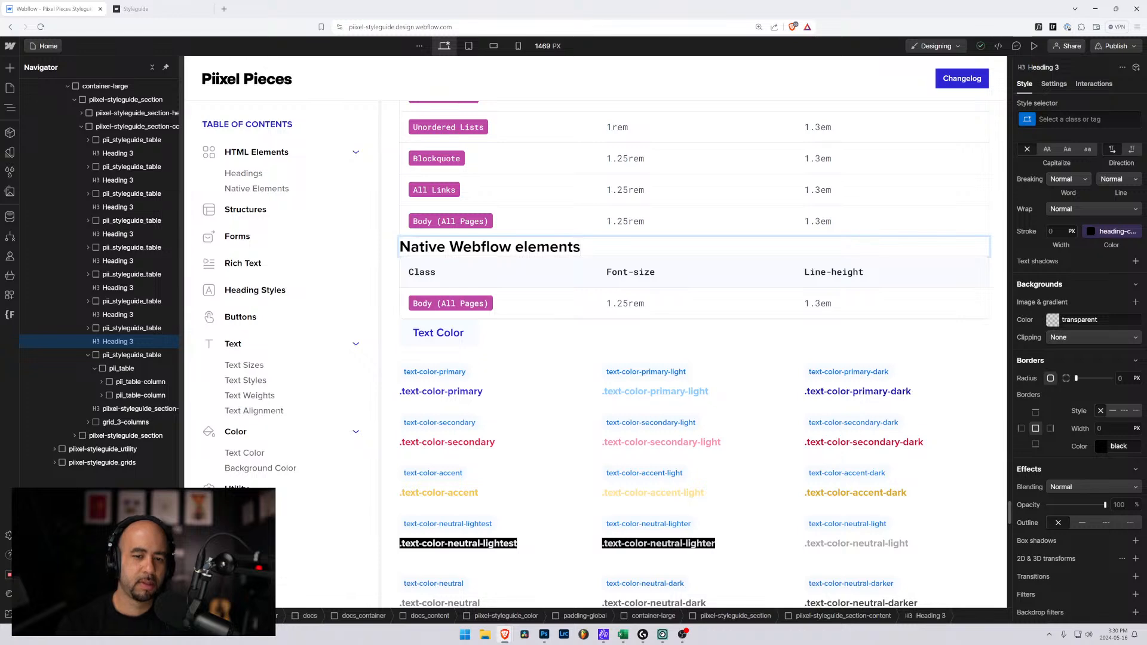
# Check the service status and past incidents on status.webflow.com in a new browser tab, and return to the Designer
pyautogui.click(224, 8)
pyautogui.write('status.')
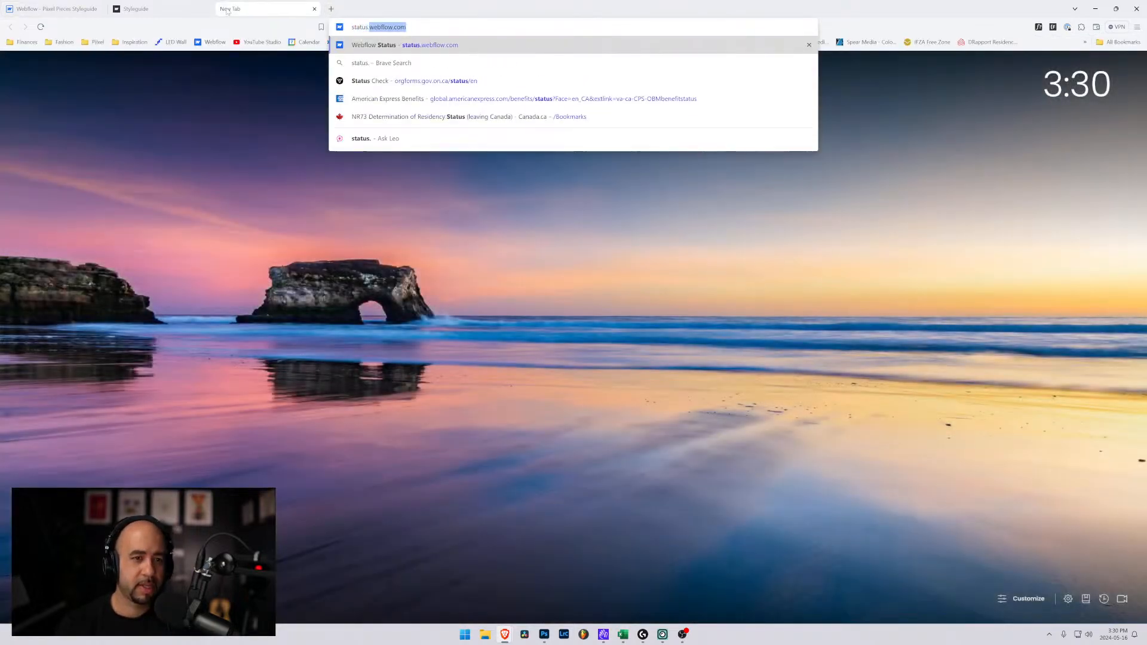
pyautogui.press('Return')
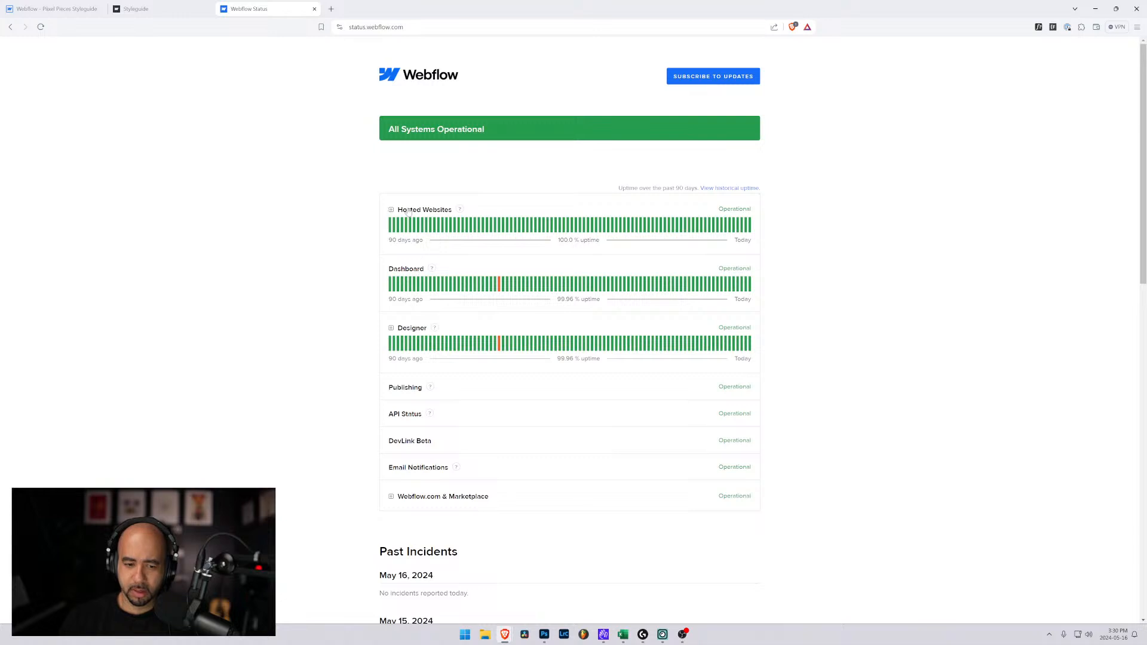
pyautogui.scroll(-3, 406, 210)
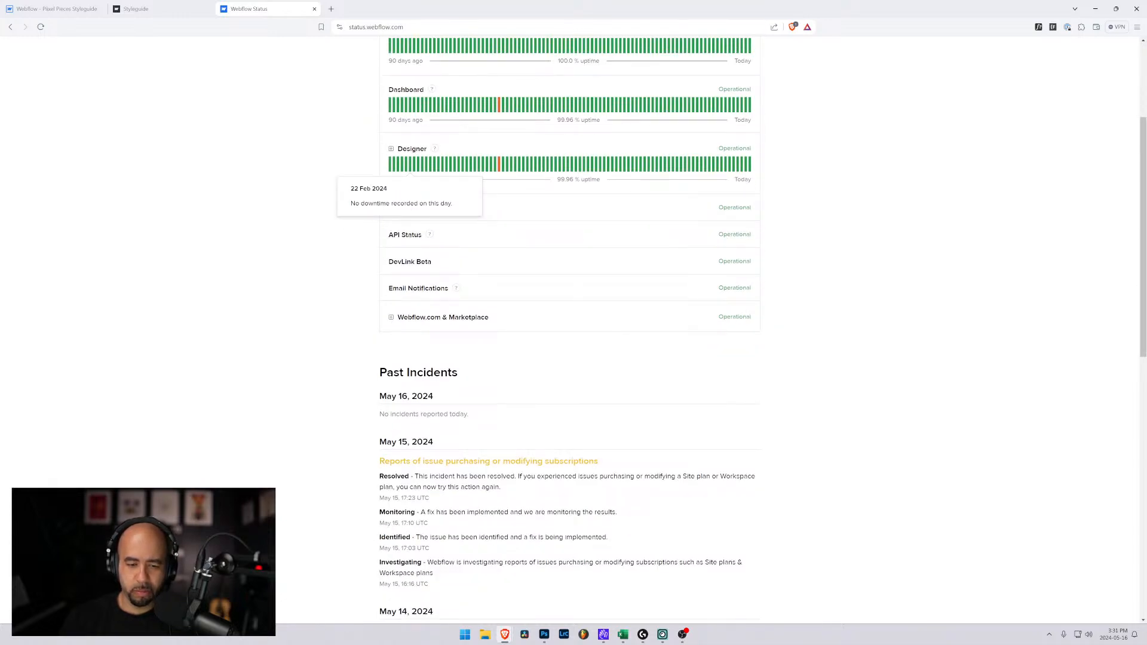
pyautogui.scroll(-2, 414, 205)
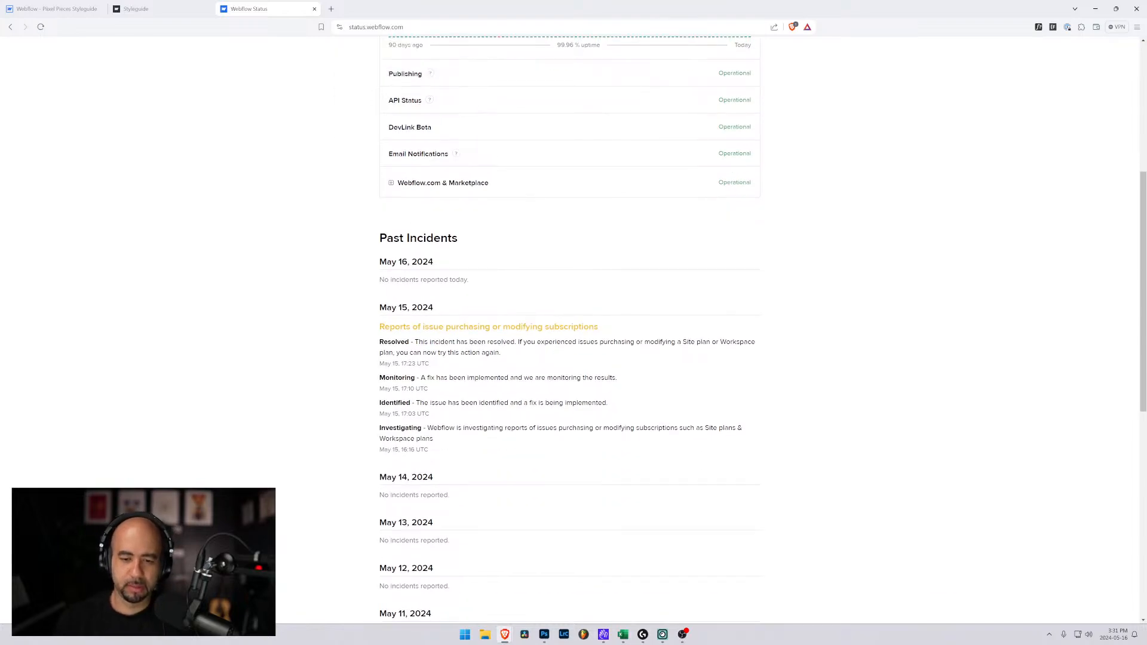
pyautogui.scroll(5, 418, 239)
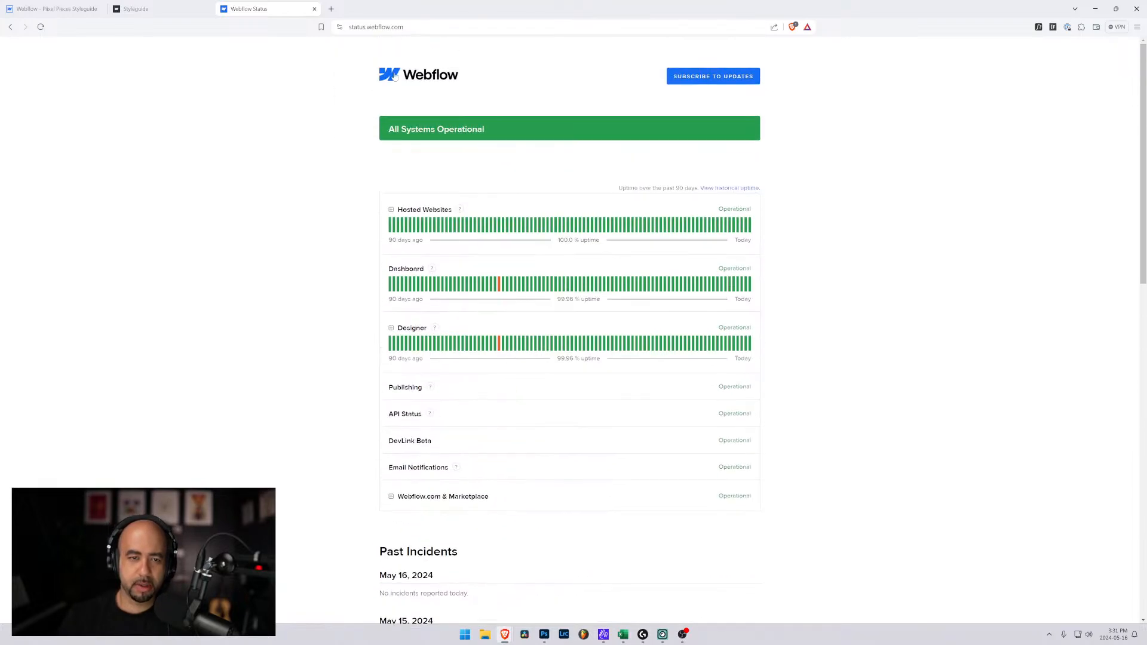
pyautogui.click(58, 5)
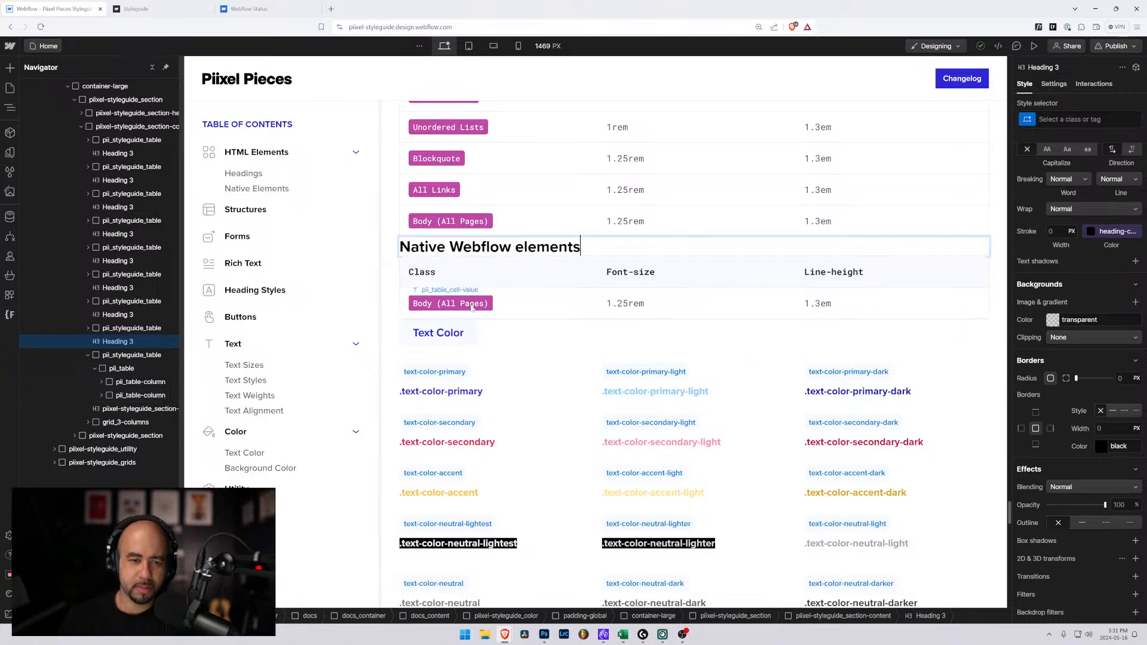
# Remove the is-3-column and is-header combo classes from the header row of the Native Webflow elements table
pyautogui.click(657, 273)
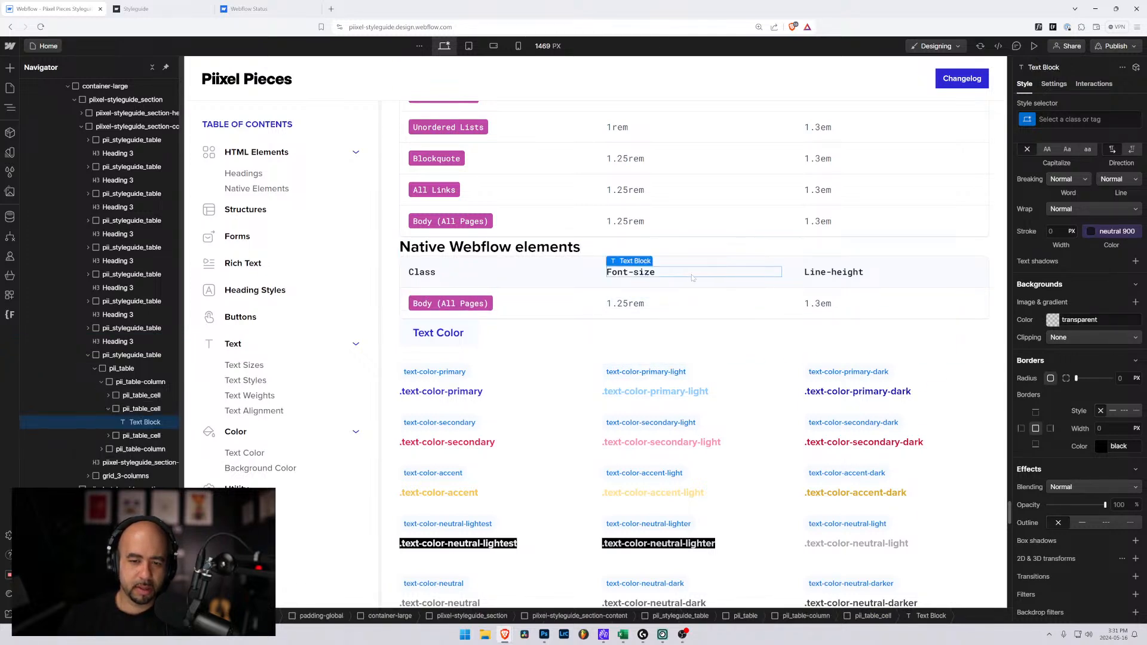
pyautogui.click(491, 284)
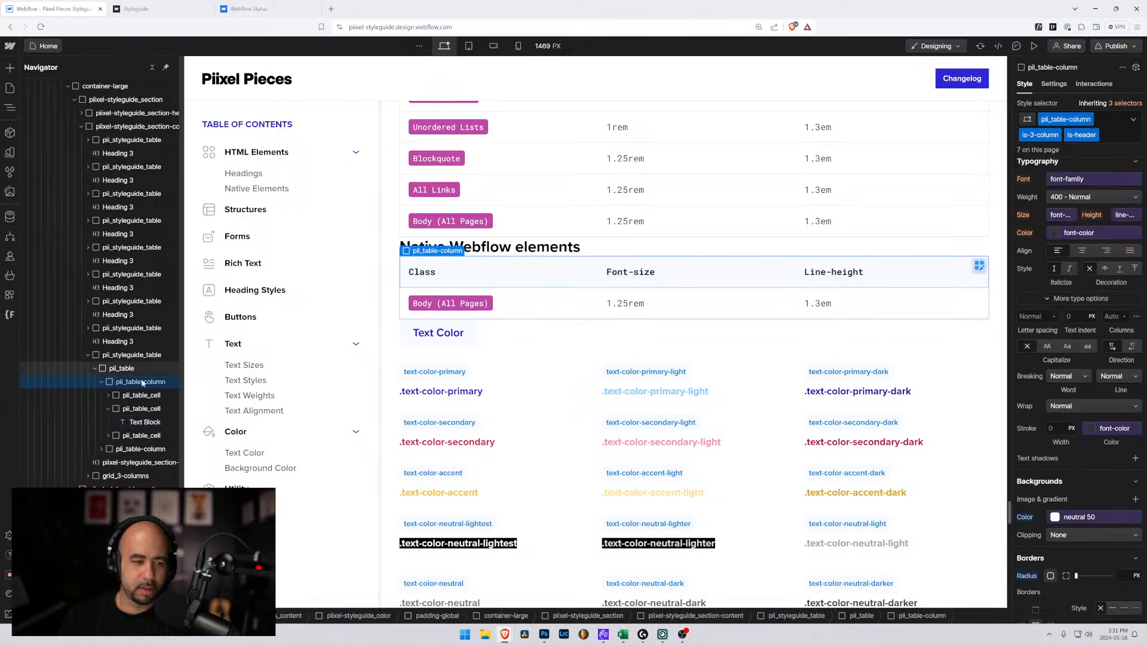
pyautogui.click(108, 409)
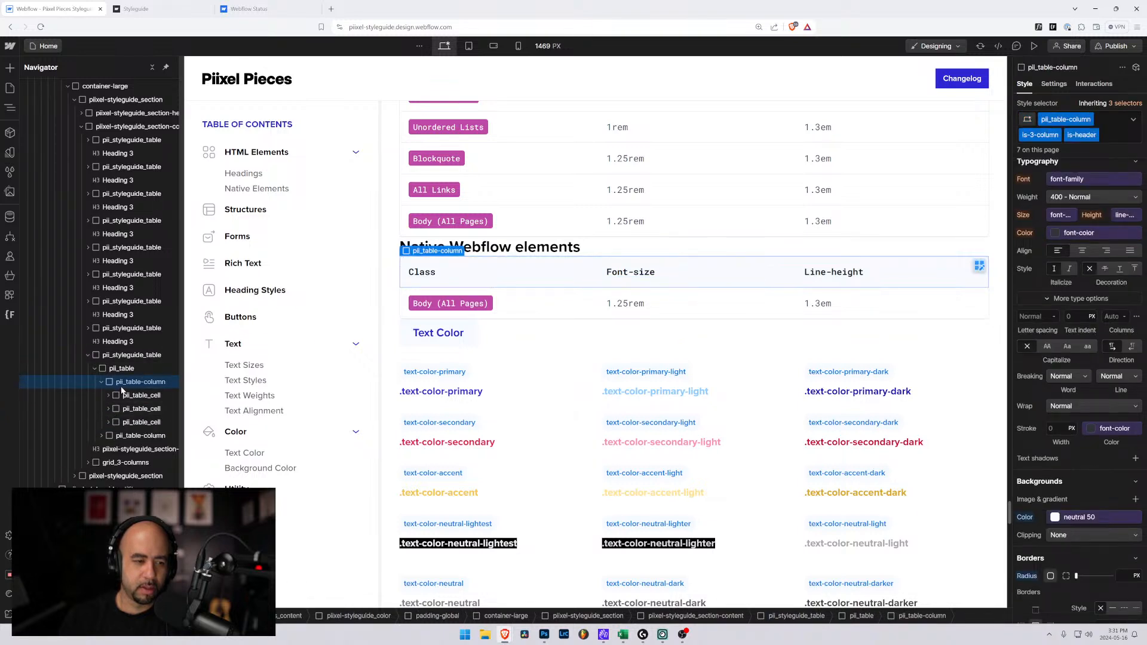
pyautogui.click(1103, 141)
pyautogui.press('BackSpace')
pyautogui.press('BackSpace')
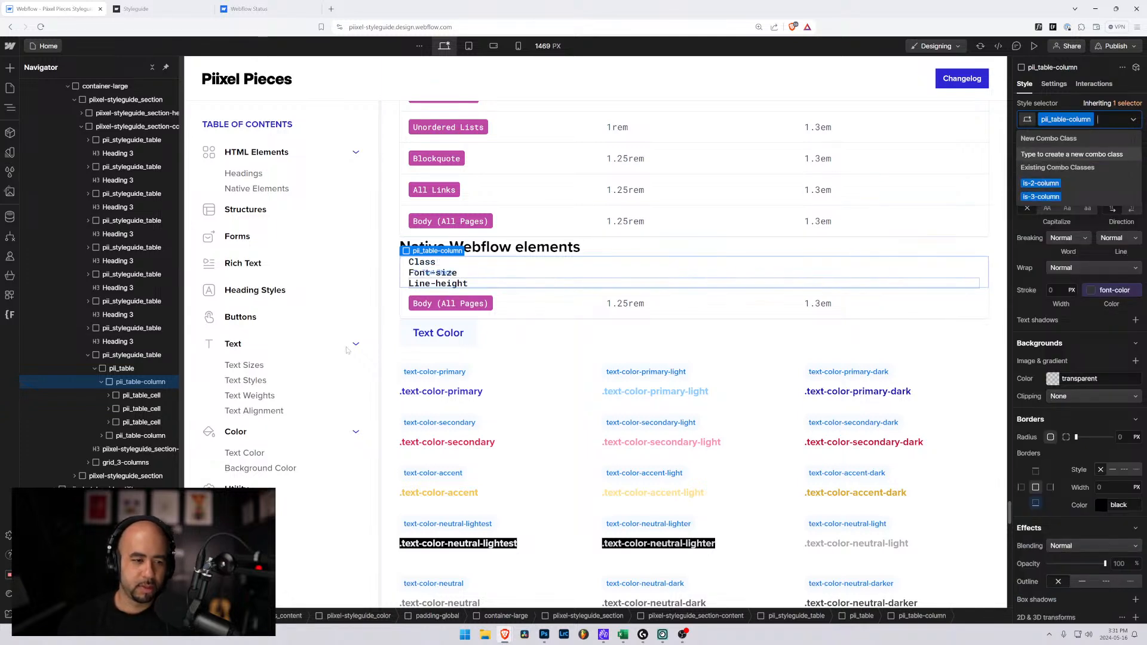
# Change the "Class" header text in the Native Webflow elements table to "Element"
pyautogui.click(124, 425)
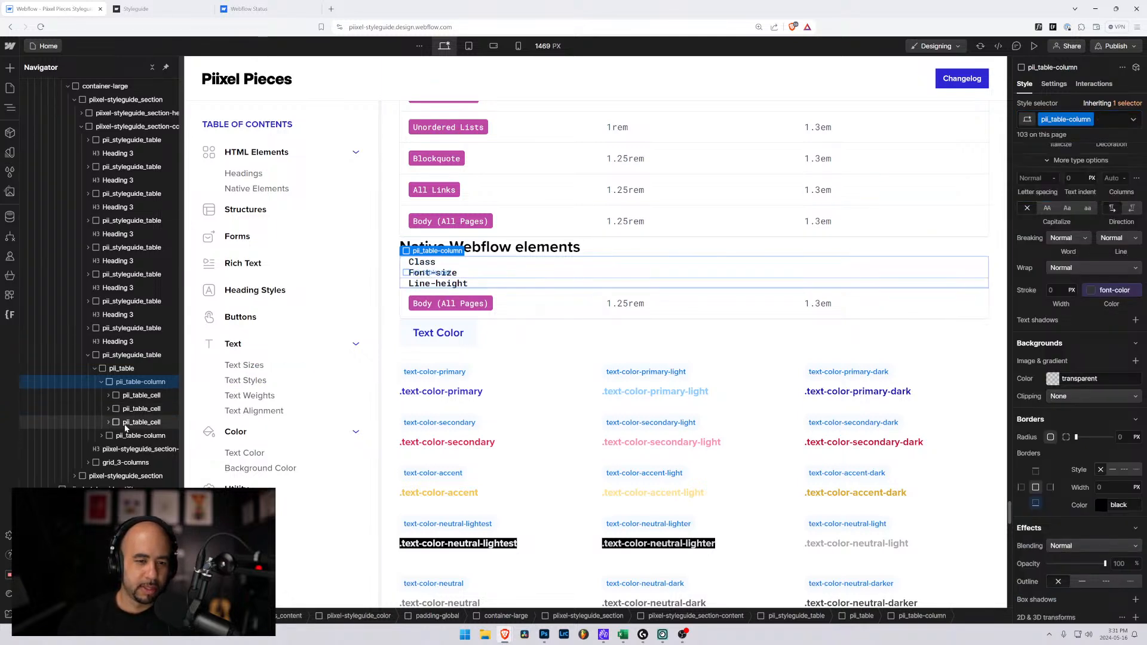
pyautogui.click(452, 273)
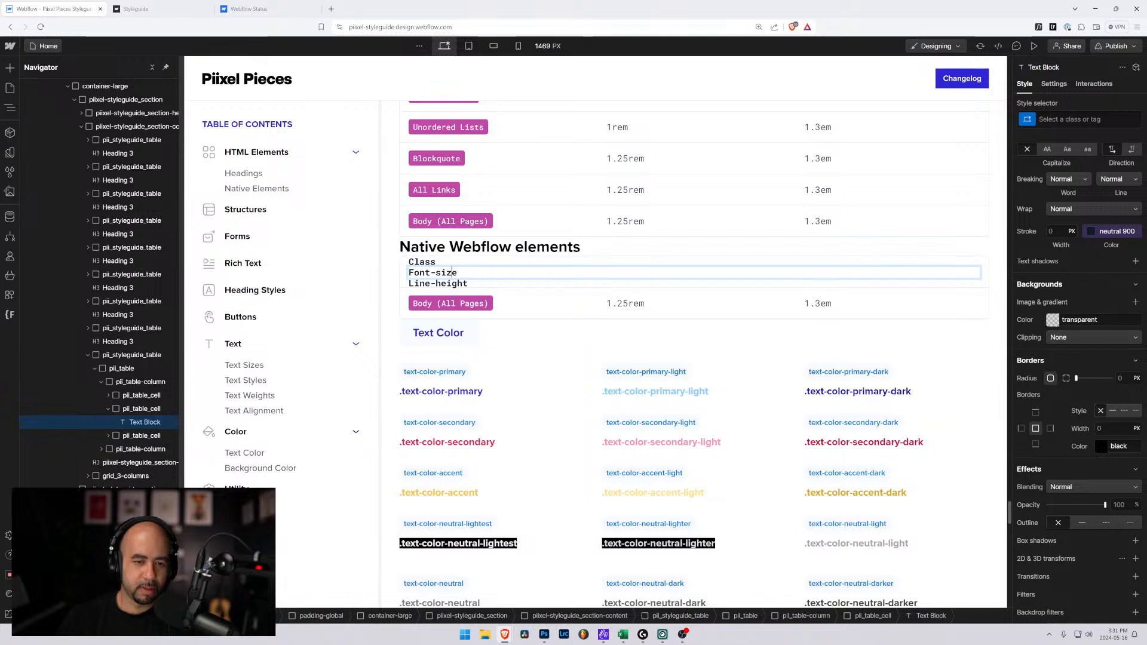
pyautogui.moveTo(457, 272); pyautogui.dragTo(414, 271)
pyautogui.click(421, 262)
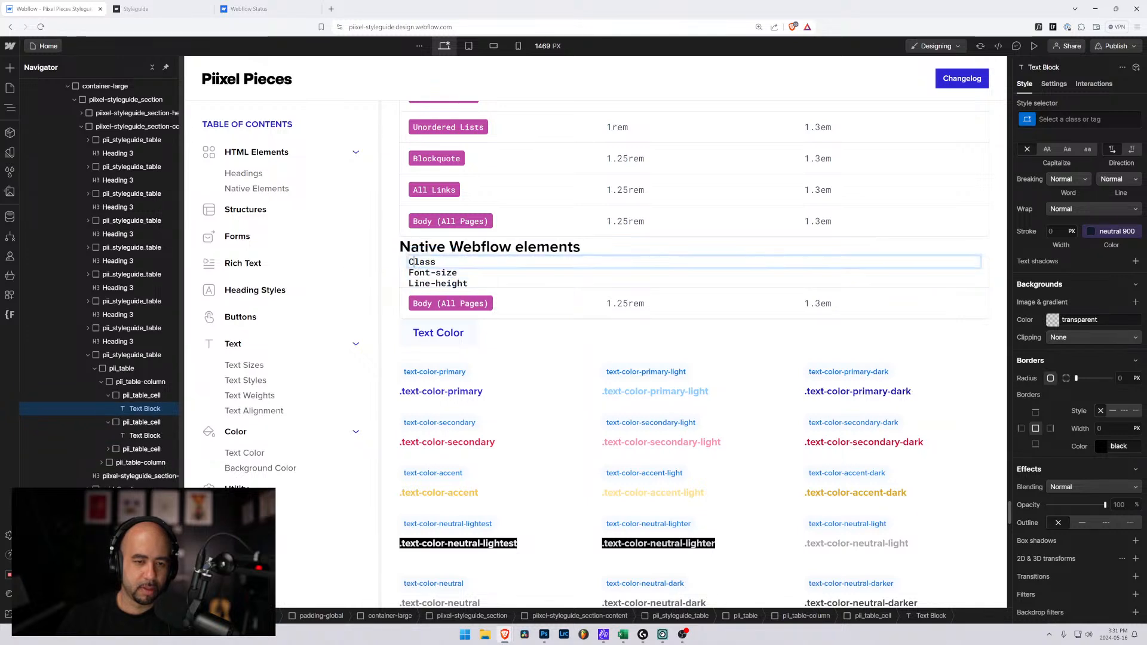
pyautogui.doubleClick(421, 262)
pyautogui.write('Ele')
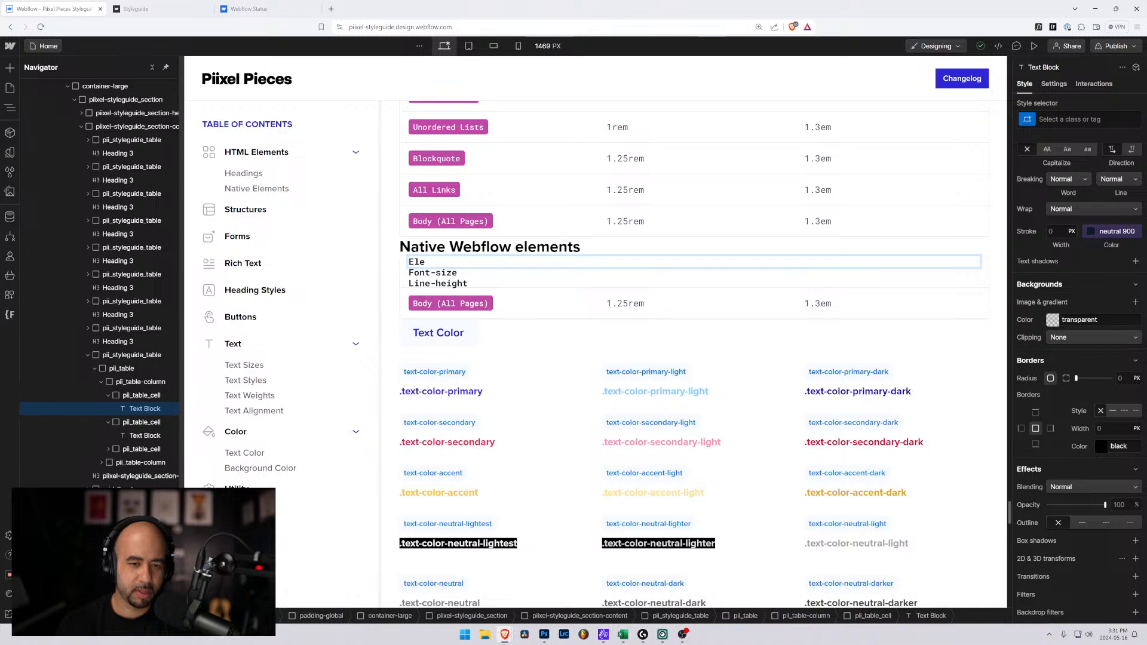
pyautogui.write('ment')
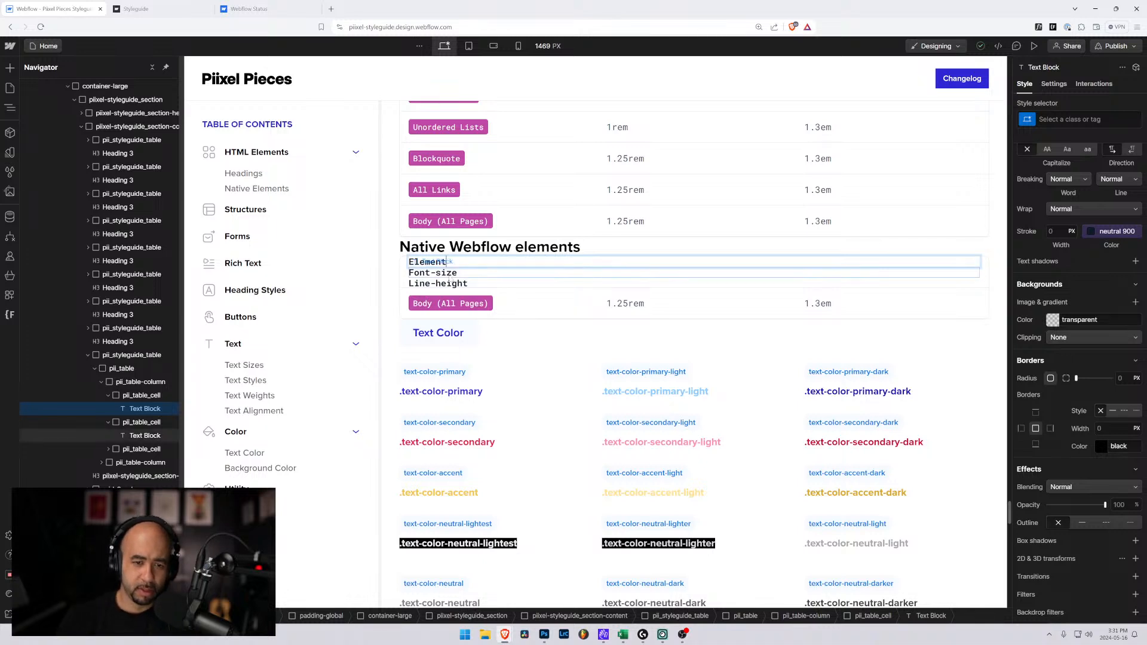
# Duplicate the Font-size header cell in the Native Webflow elements table and change the copy's text to "Font-family"
pyautogui.doubleClick(457, 273)
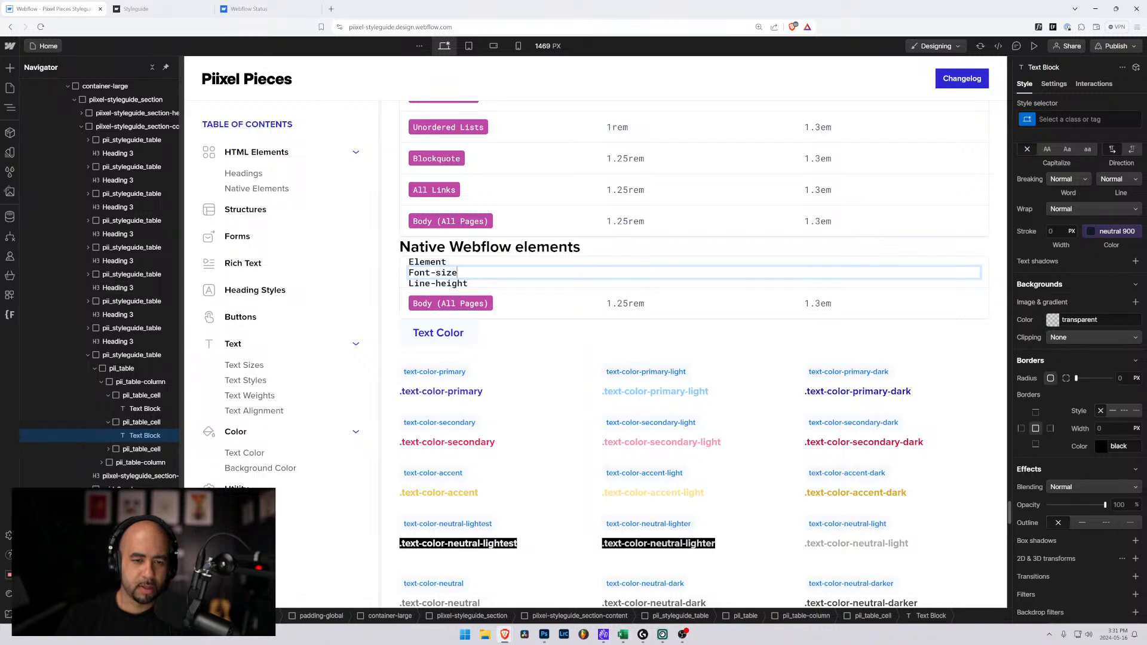
pyautogui.click(486, 283)
pyautogui.click(481, 273)
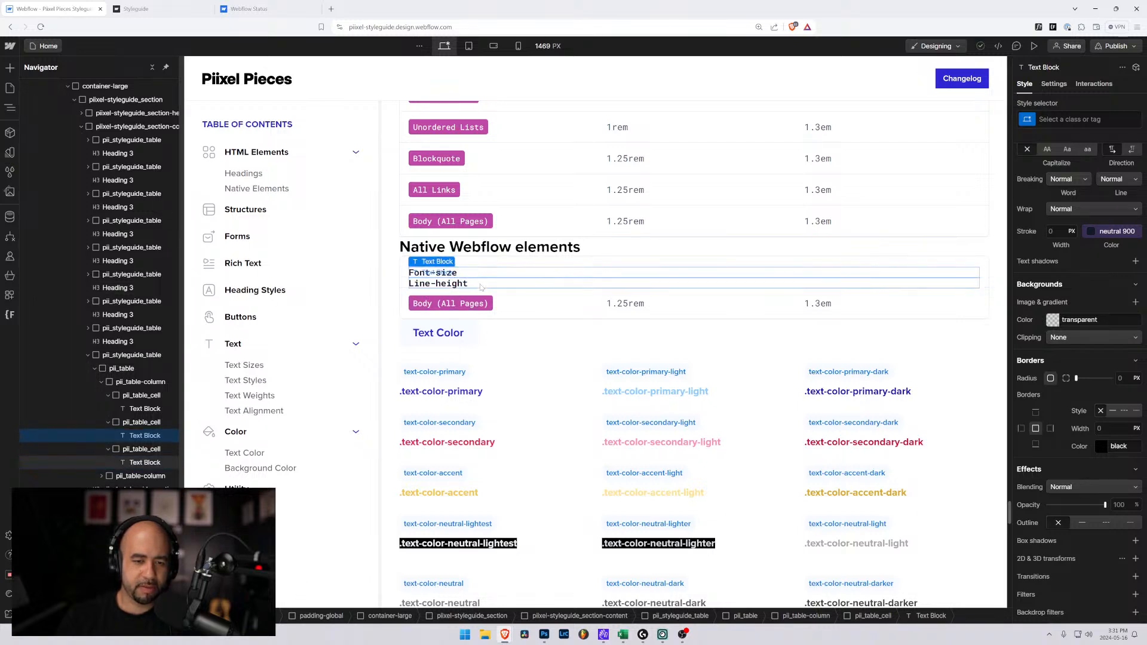
pyautogui.click(482, 284)
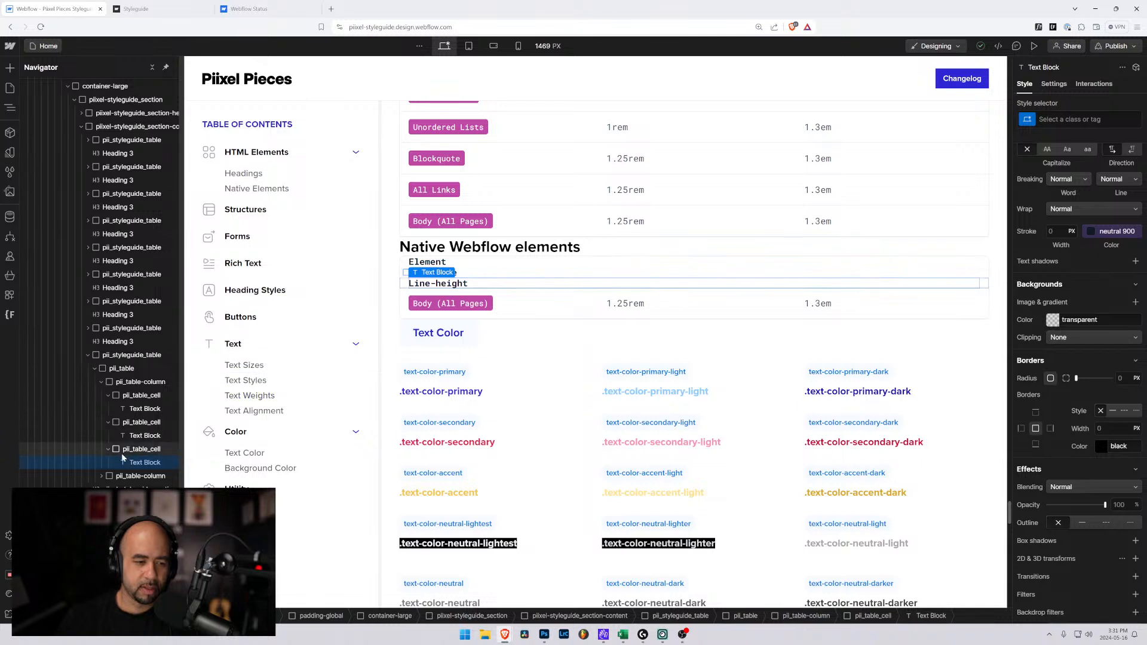
pyautogui.click(108, 422)
pyautogui.click(119, 425)
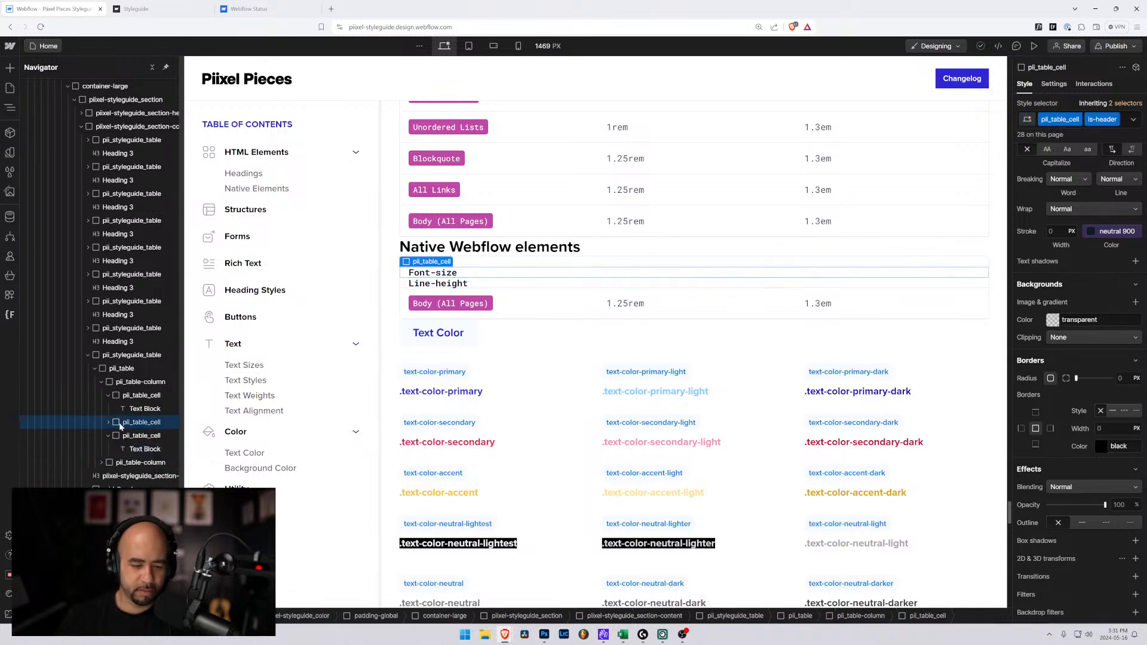
pyautogui.hotkey('ctrl', 'v')
pyautogui.doubleClick(452, 283)
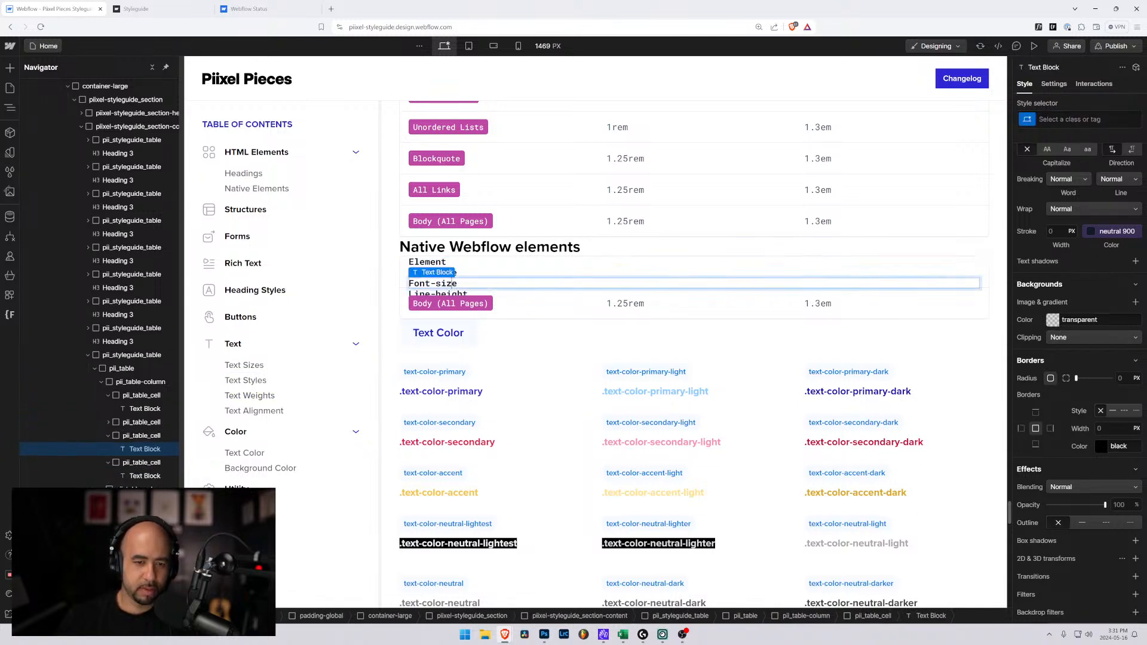
pyautogui.moveTo(435, 283); pyautogui.dragTo(456, 284)
pyautogui.write('fa')
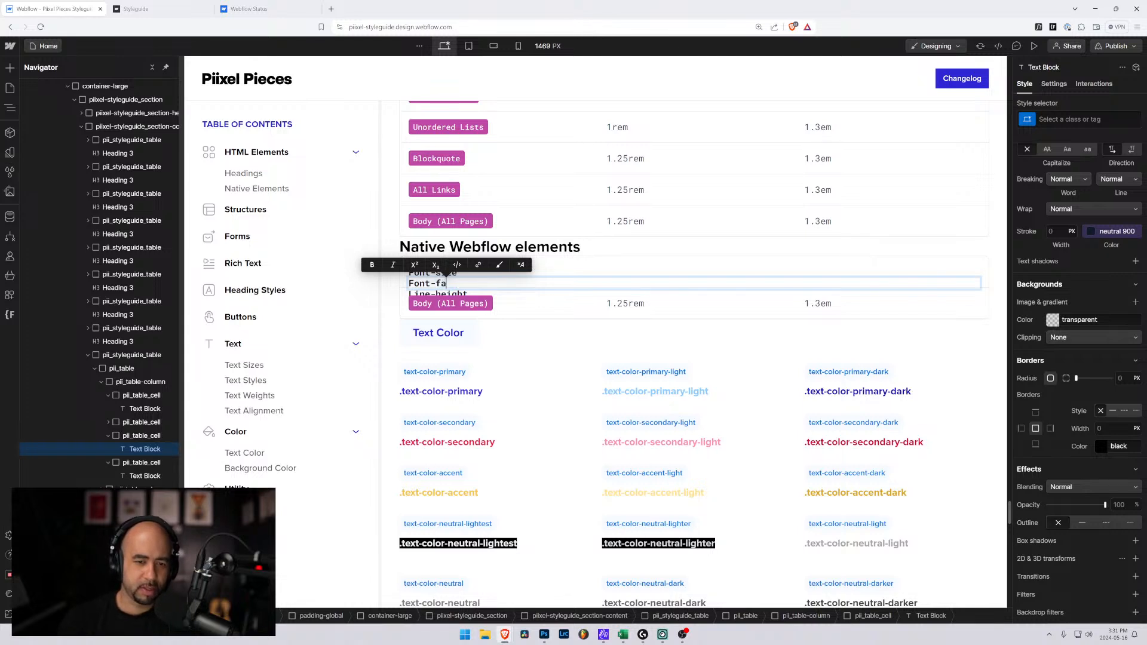
pyautogui.write('mily')
pyautogui.press('Escape')
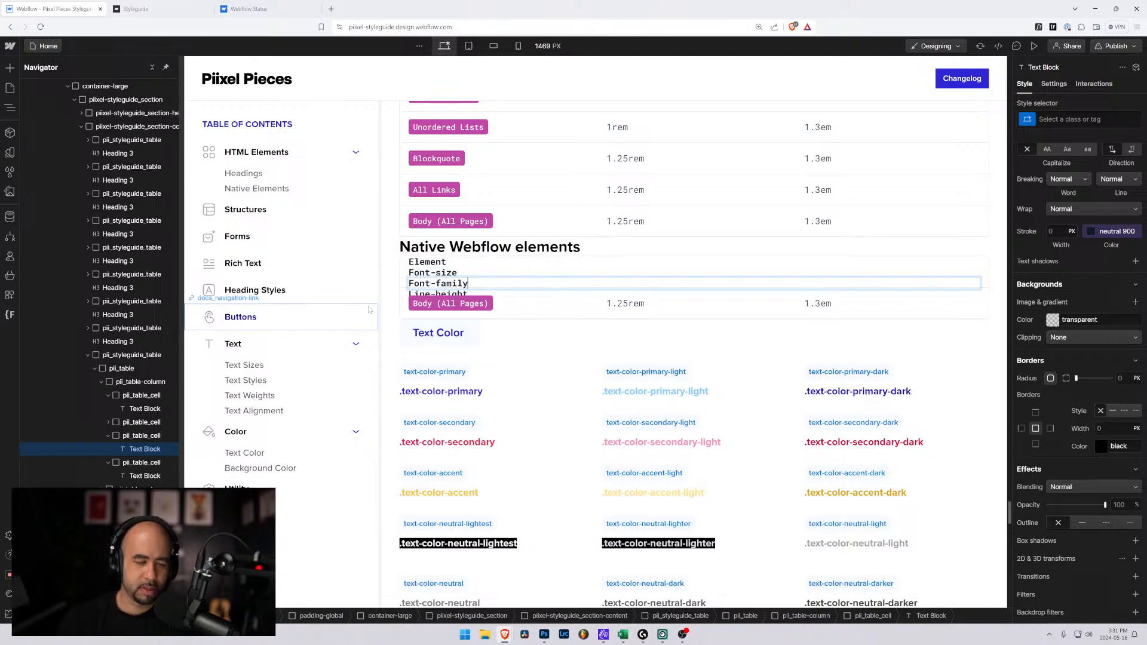
# Duplicate the Line-height header cell of the Native Webflow elements table and select the copy's text block
pyautogui.click(109, 436)
pyautogui.click(121, 449)
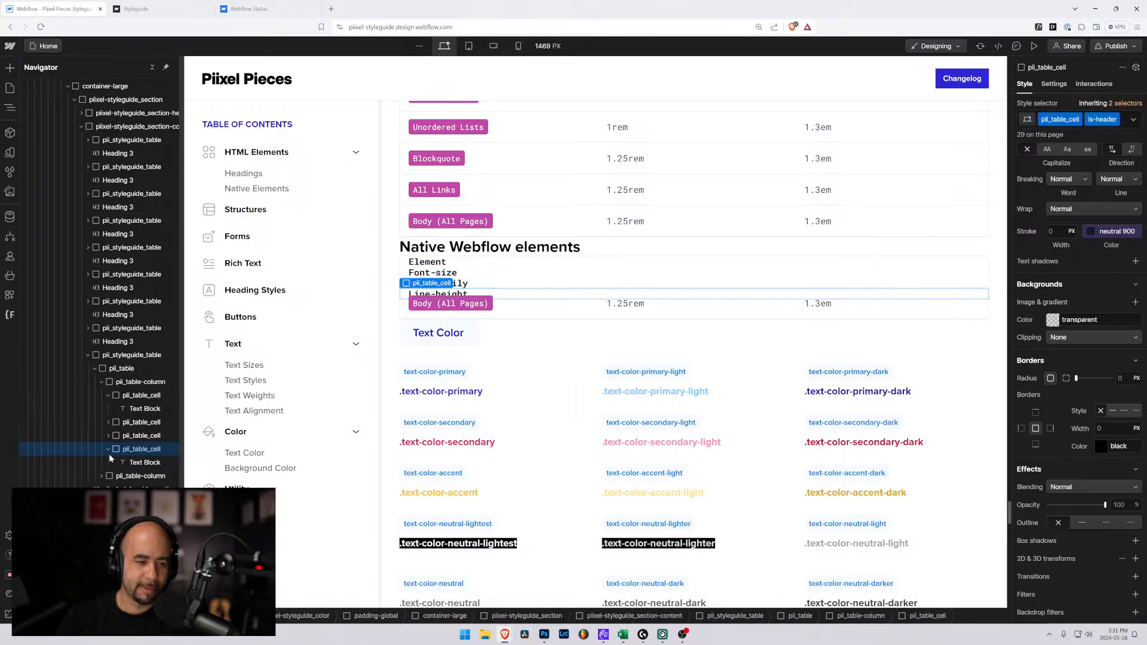
pyautogui.click(109, 450)
pyautogui.click(108, 395)
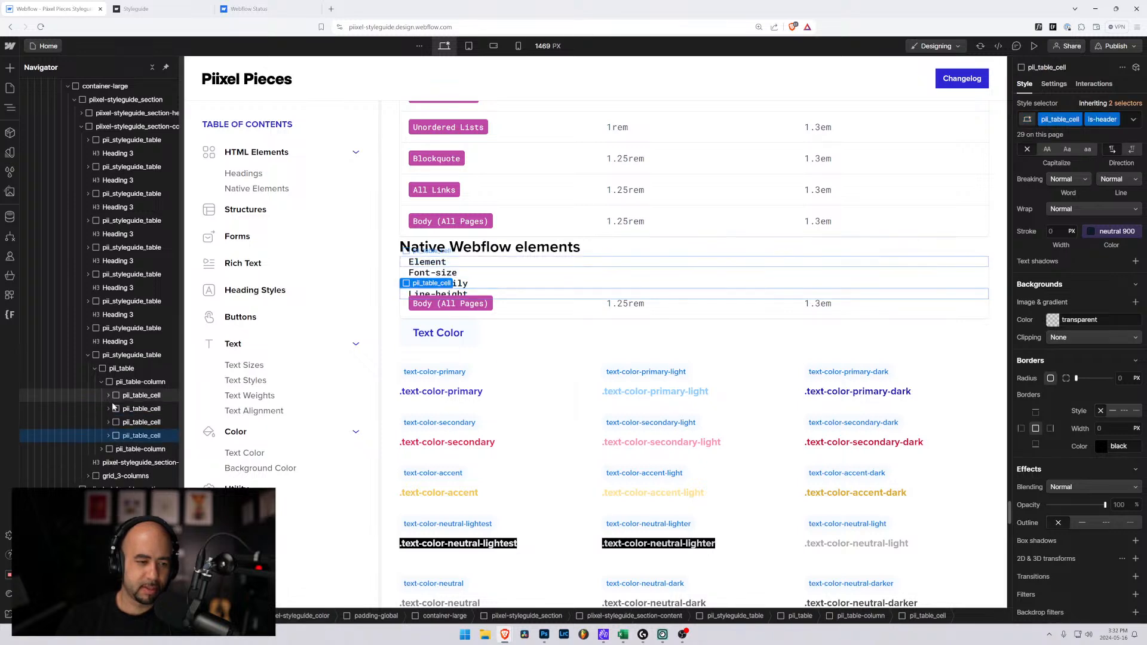
pyautogui.hotkey('ctrl', 'd')
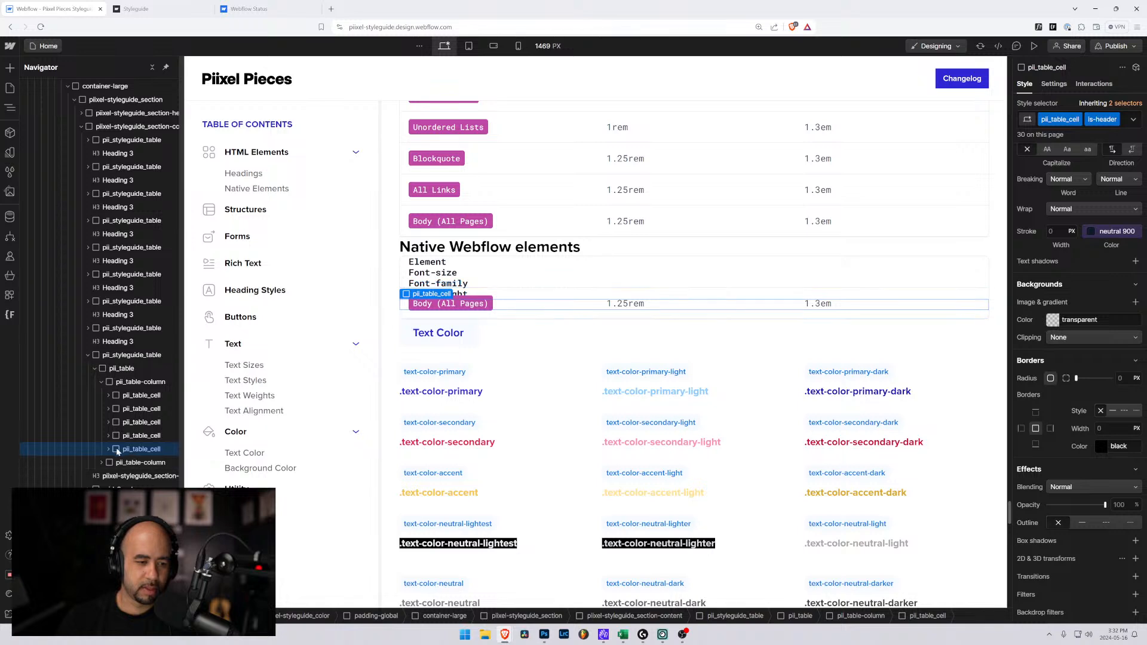
pyautogui.click(108, 449)
pyautogui.click(136, 463)
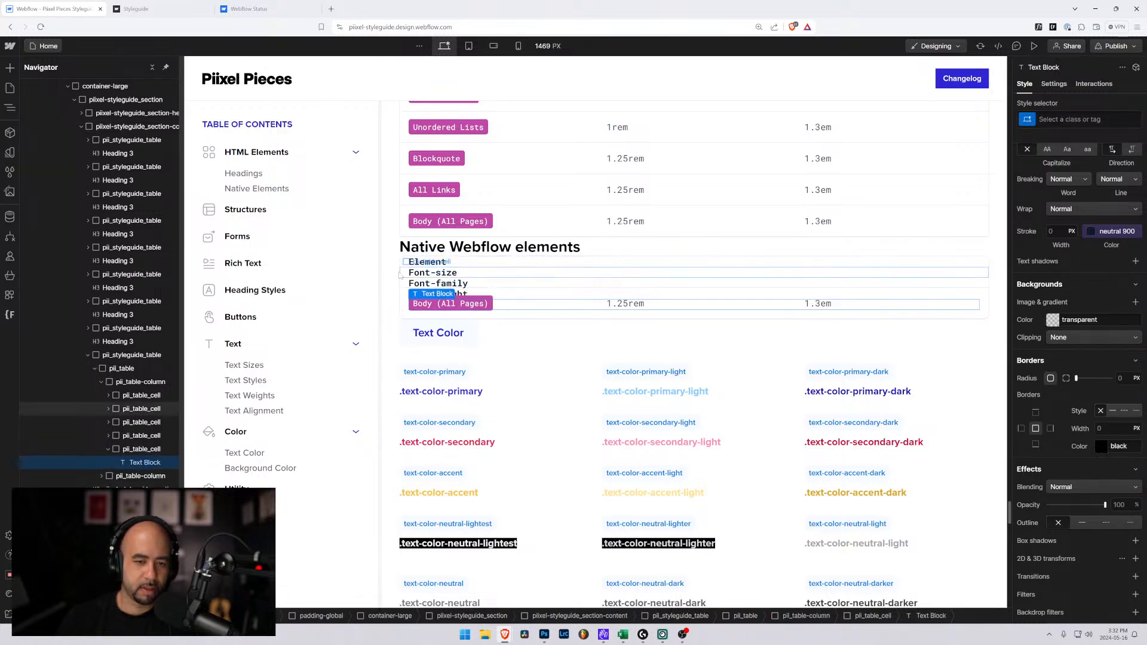
# Add a new combo class named is-6-column to the header row of the Native Webflow elements table
pyautogui.click(120, 384)
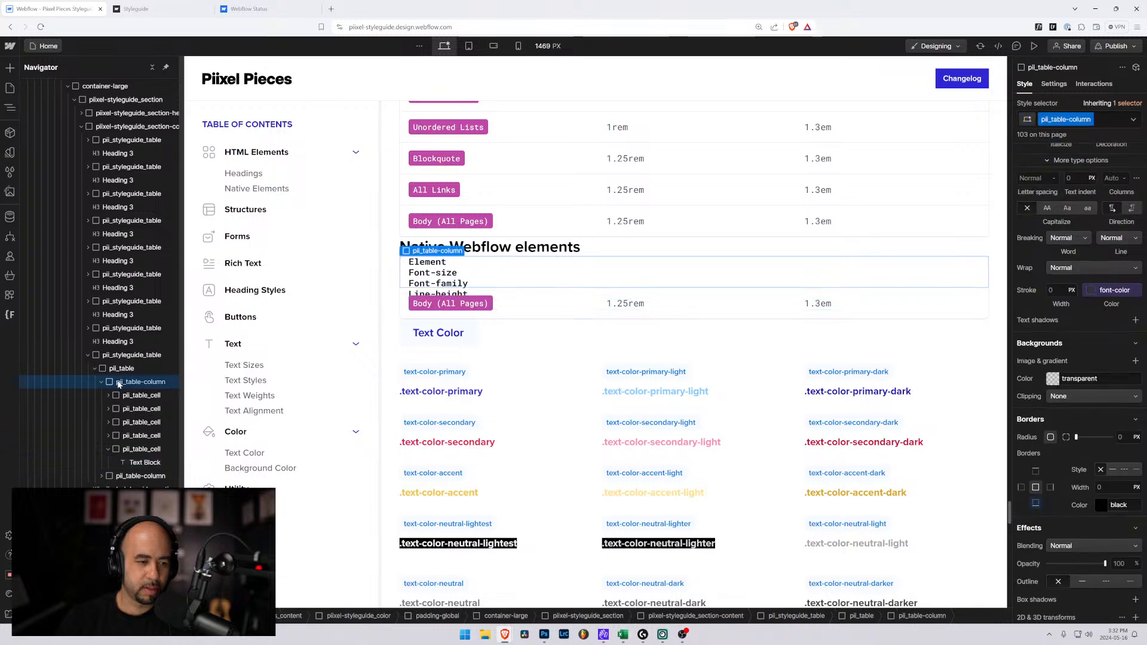
pyautogui.click(108, 451)
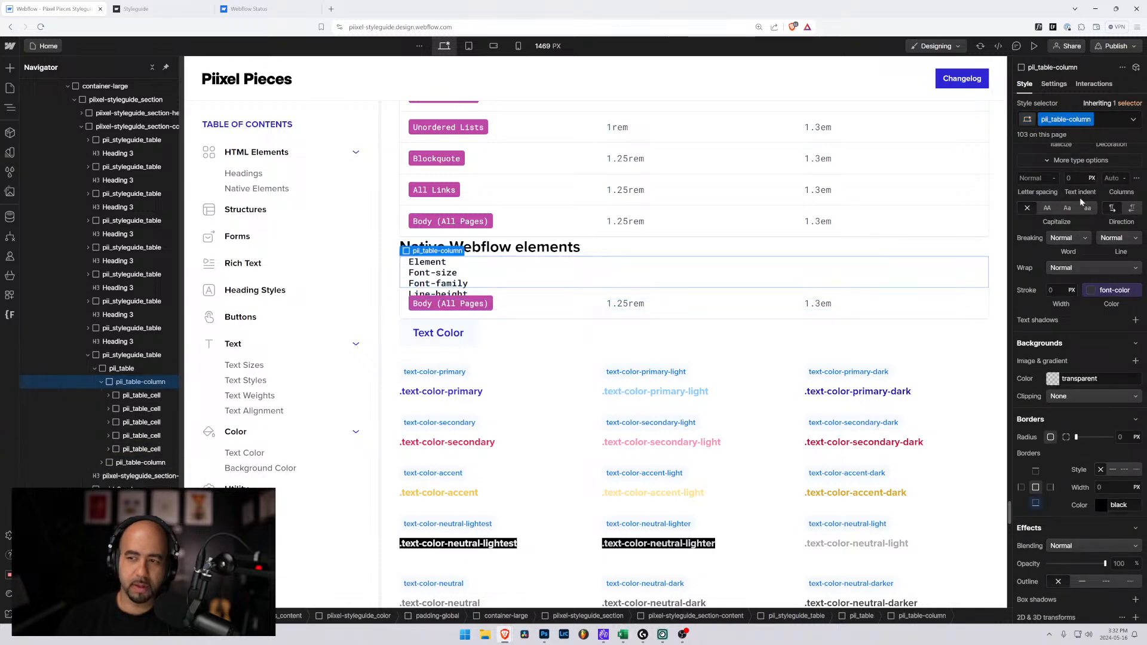
pyautogui.hotkey('ctrl', 'Return')
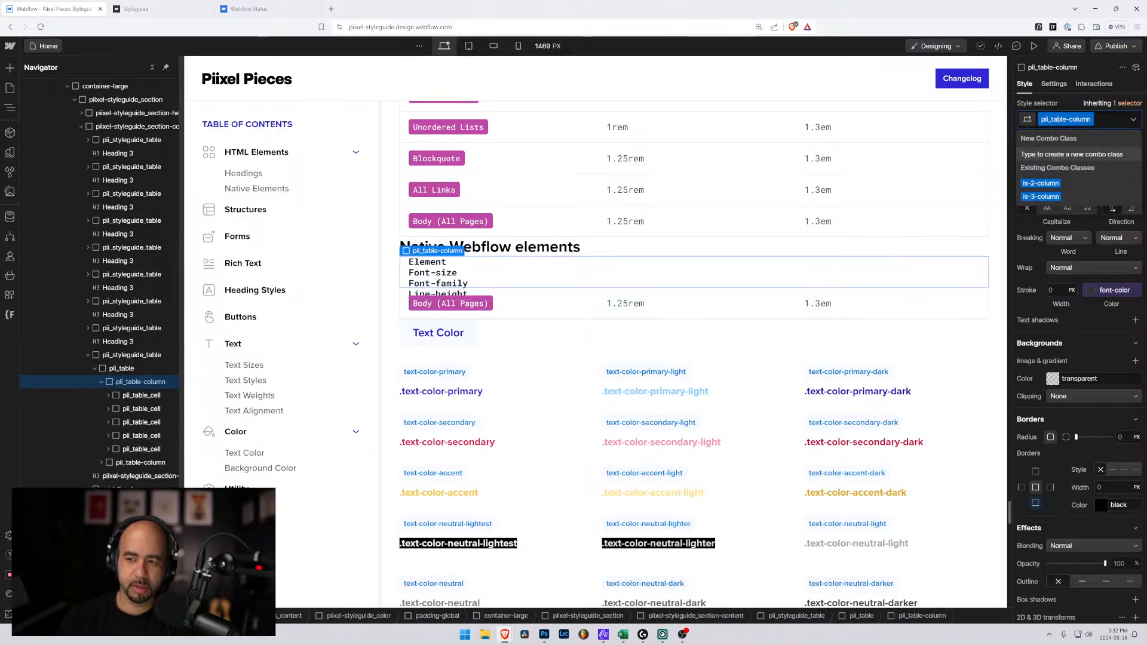
pyautogui.write('is-')
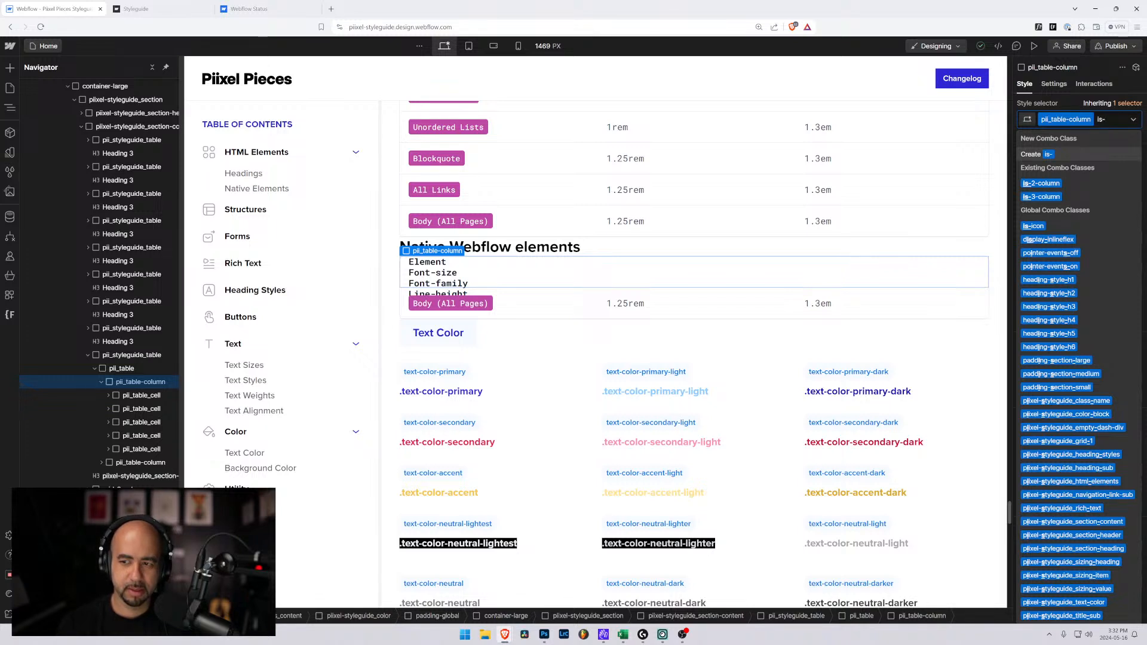
pyautogui.write('6-column')
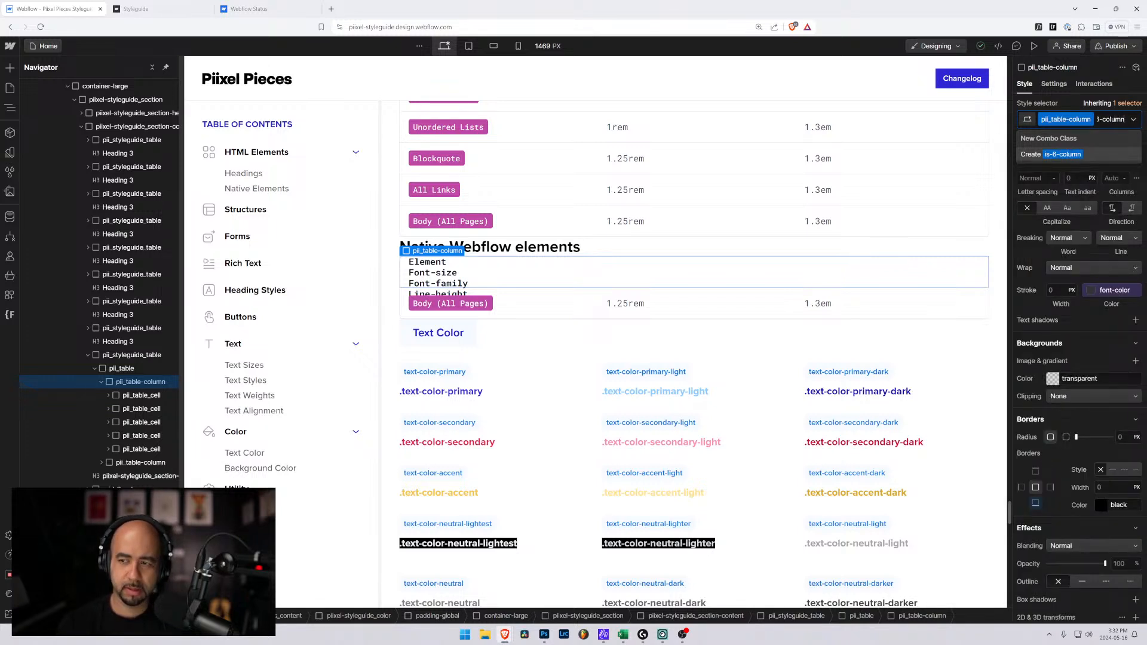
pyautogui.press('Return')
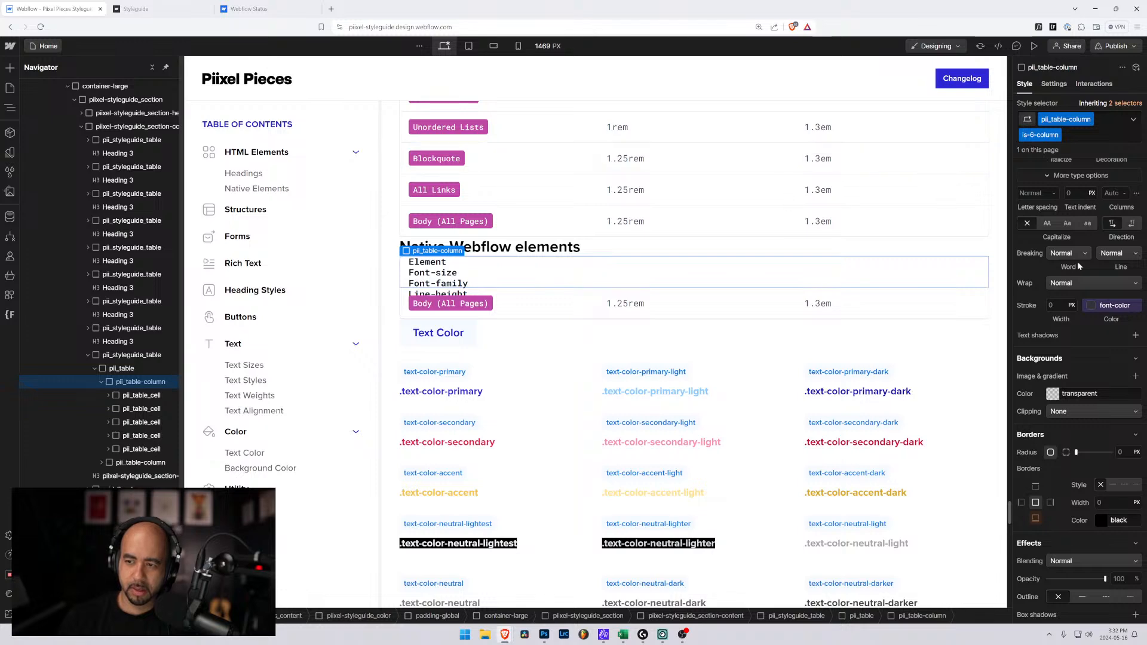
# Lay out the is-6-column header row as a grid of 6 columns and 1 row, stretched horizontally and centered vertically
pyautogui.scroll(7, 1077, 261)
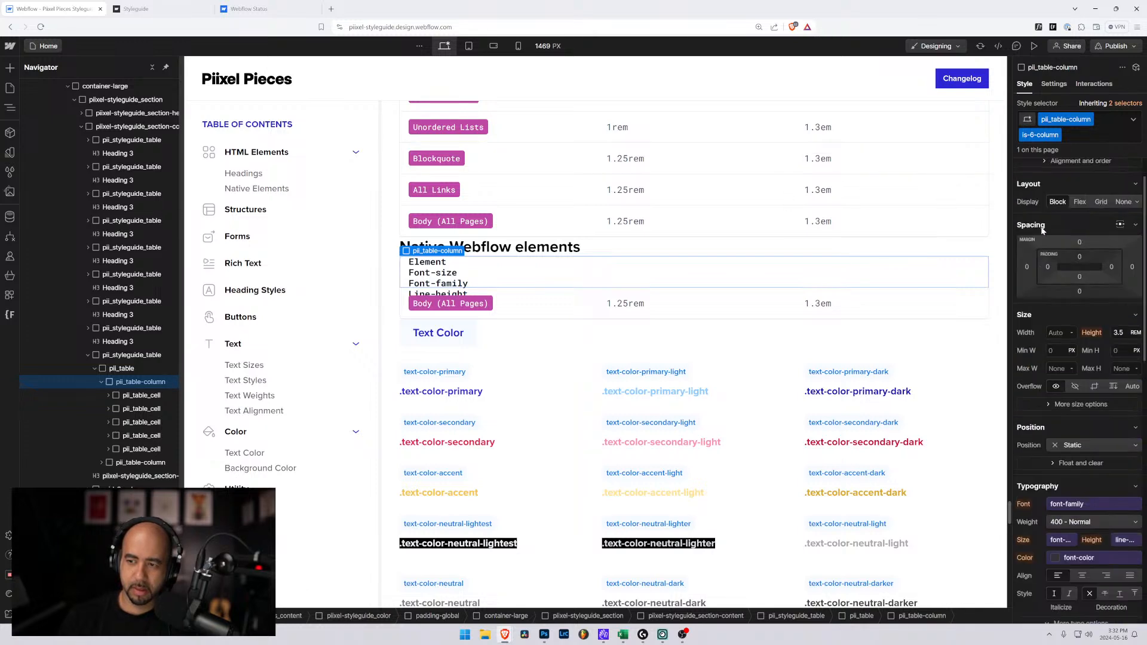
pyautogui.click(1100, 248)
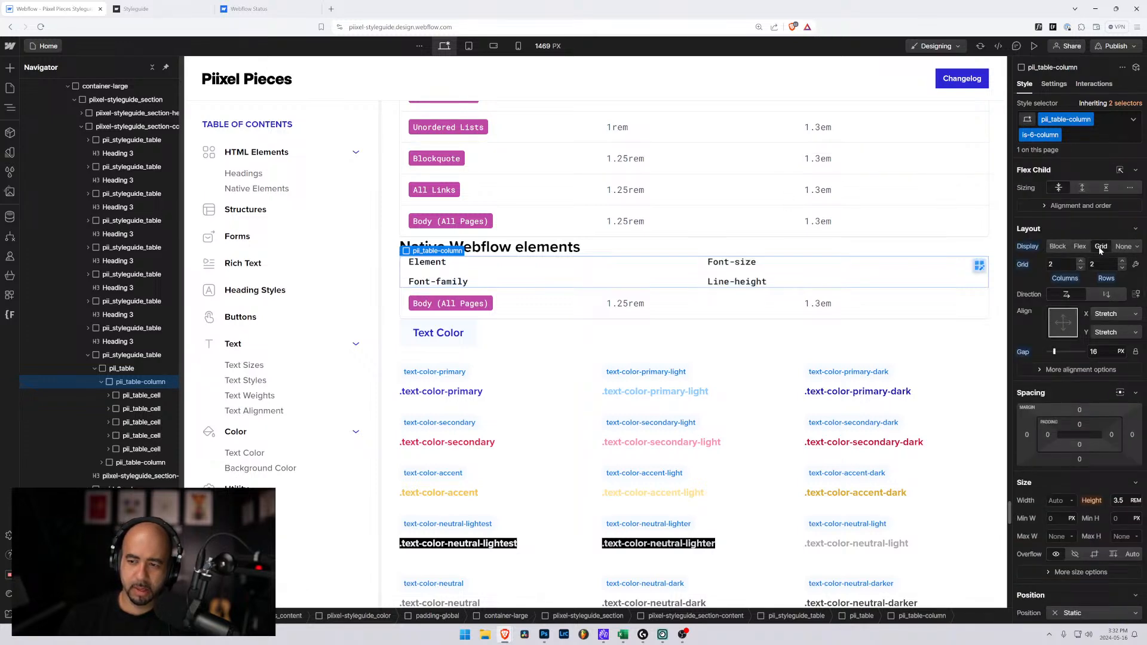
pyautogui.click(1079, 261)
pyautogui.click(1080, 261)
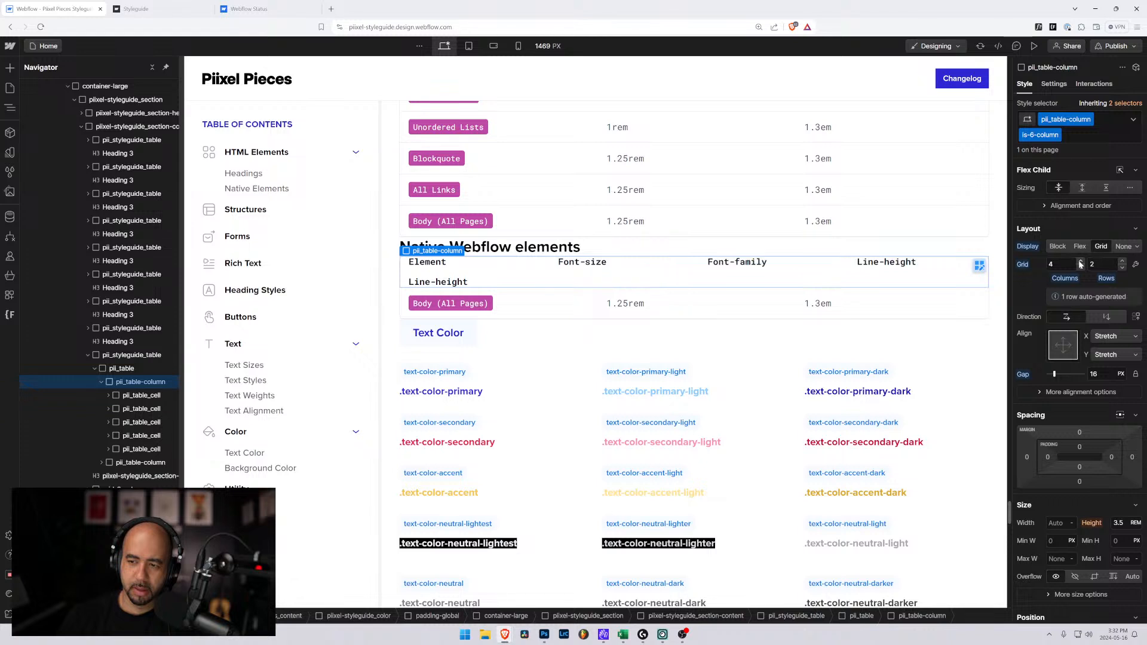
pyautogui.click(1080, 261)
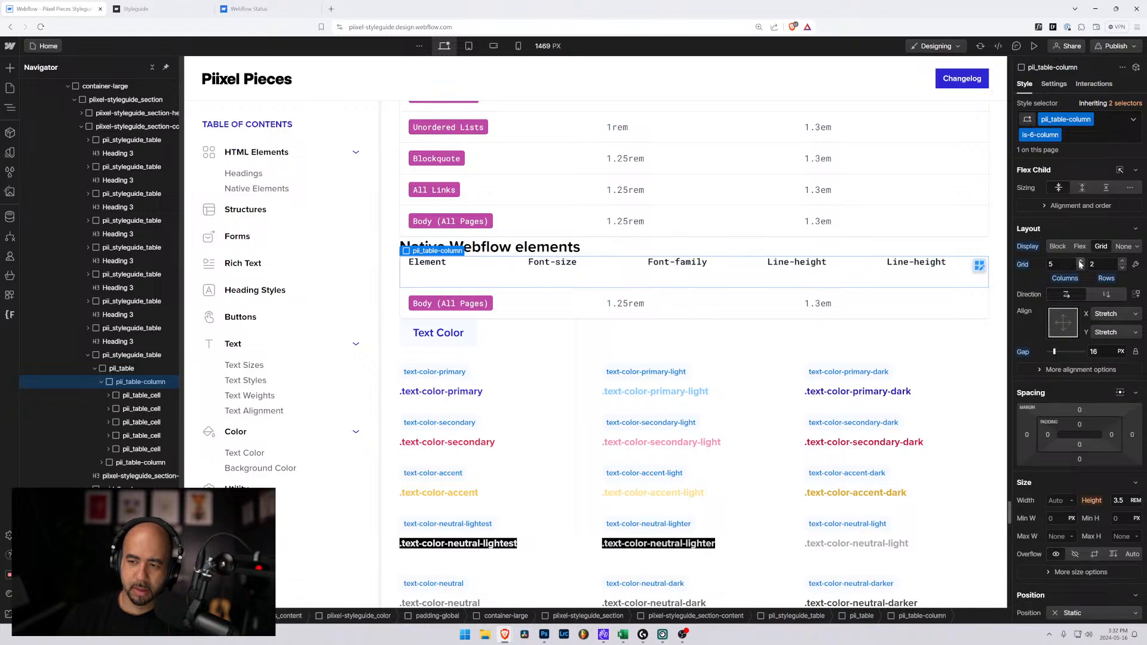
pyautogui.click(1063, 323)
pyautogui.click(1049, 323)
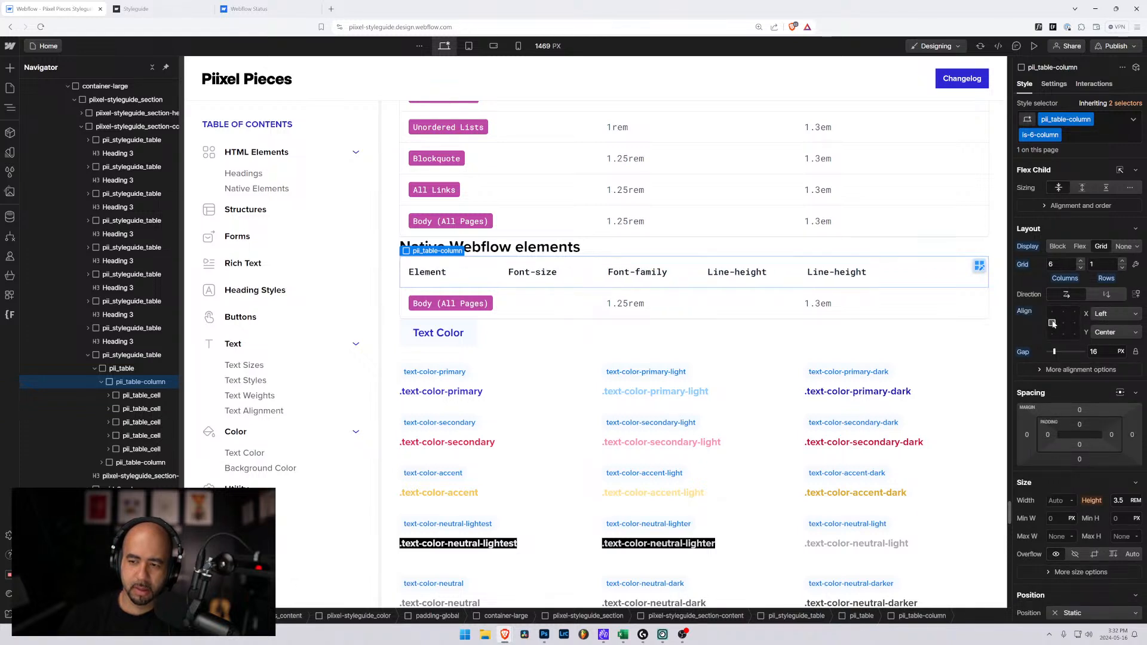
# Select the page's Body element and examine the typography settings of the Body (All Pages) tag
pyautogui.scroll(10, 598, 298)
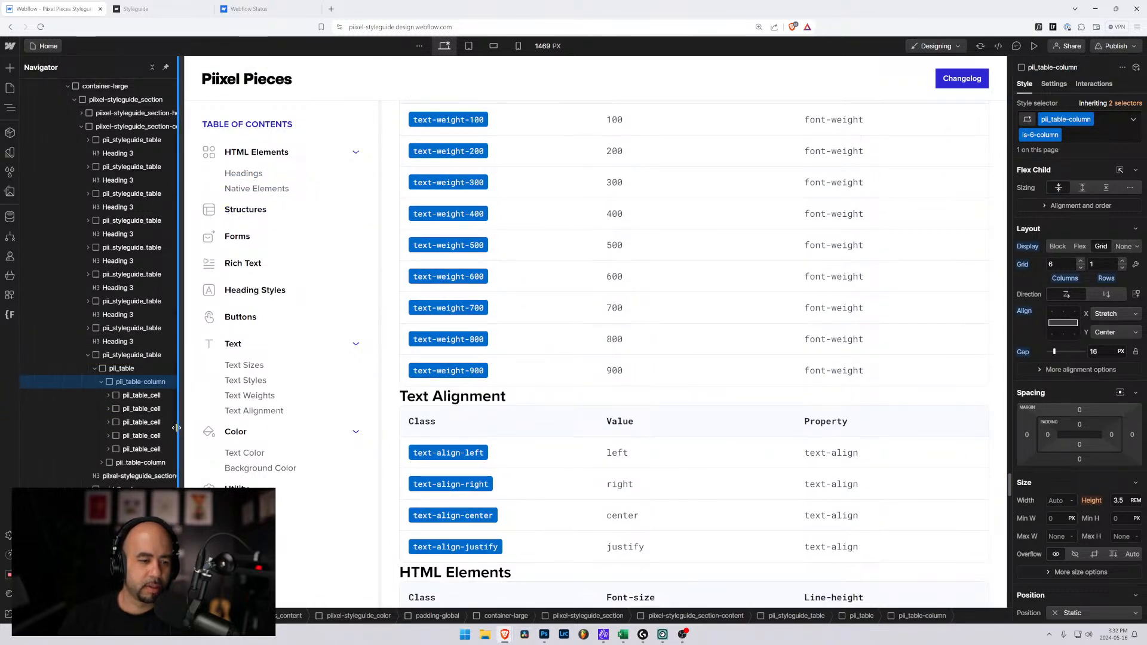
pyautogui.moveTo(175, 427); pyautogui.dragTo(175, 88)
pyautogui.click(43, 86)
pyautogui.click(1075, 119)
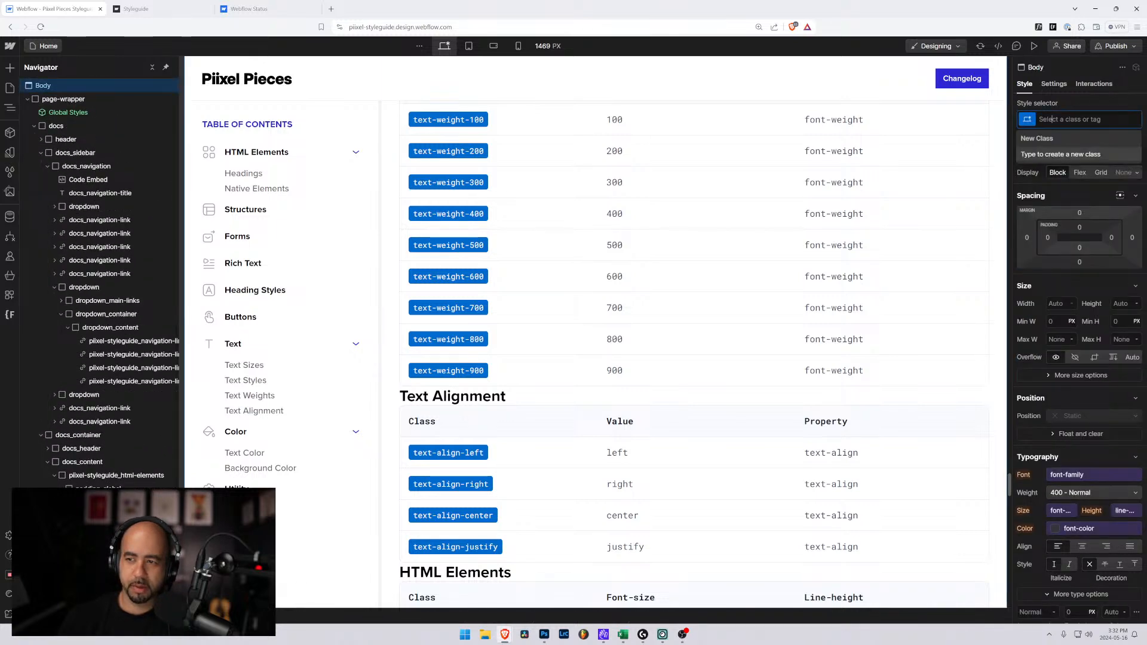
pyautogui.press('Escape')
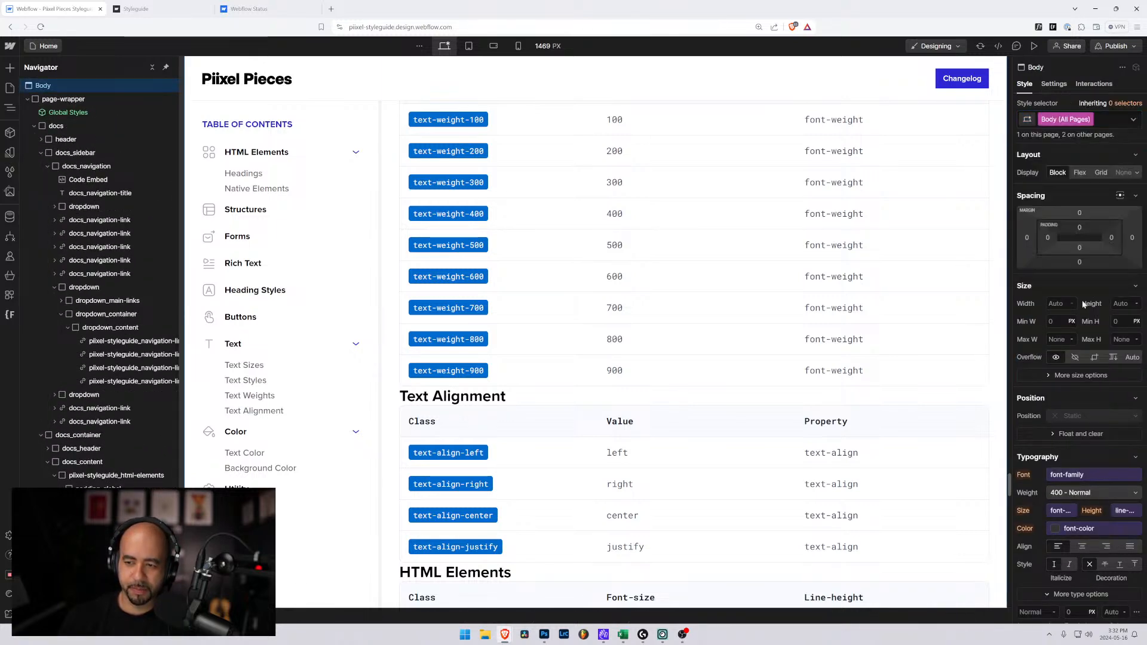
pyautogui.scroll(-3, 1044, 278)
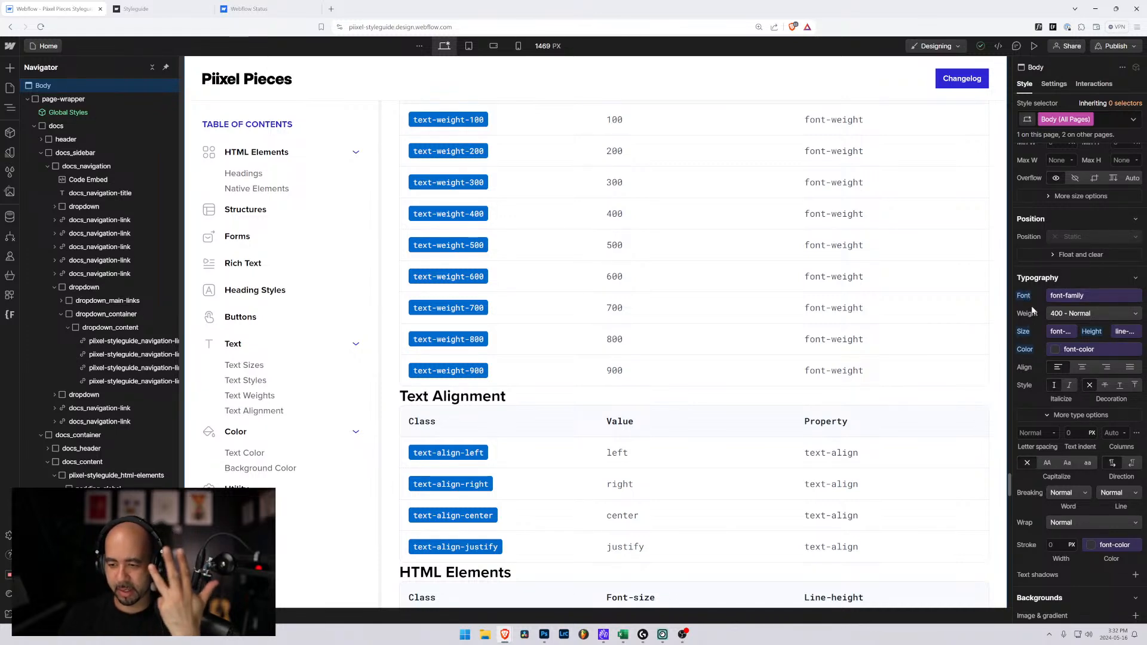
# Change the first of the two Line-height headers in the Native Webflow elements table to Font-color
pyautogui.scroll(-5, 1031, 307)
pyautogui.scroll(-3, 1031, 306)
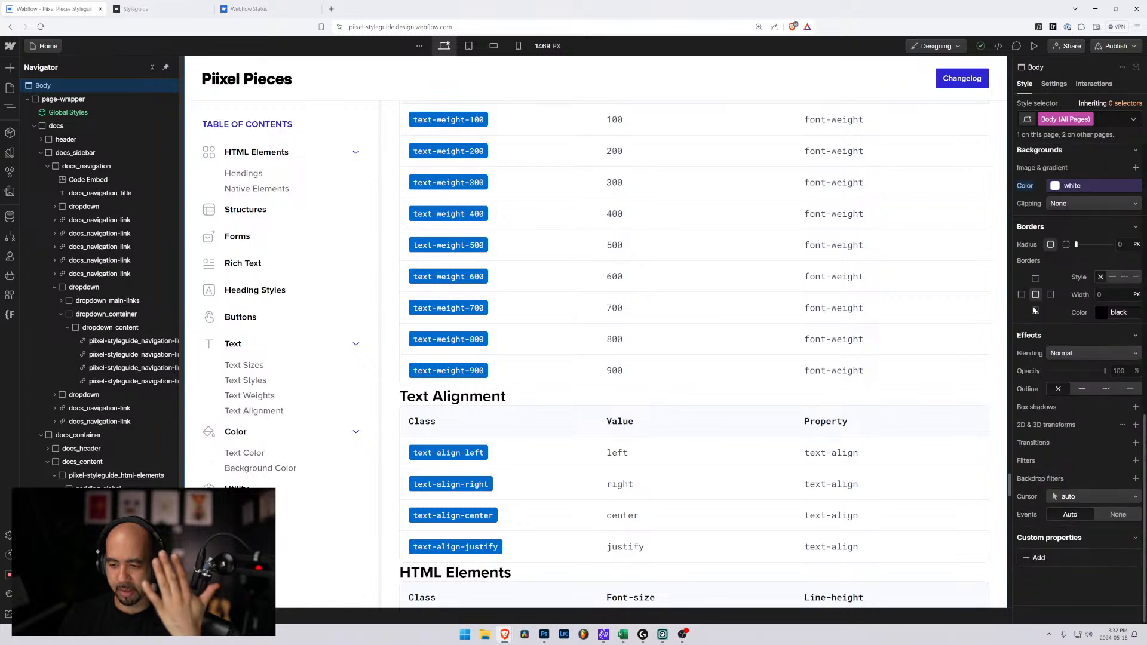
pyautogui.scroll(-12, 524, 370)
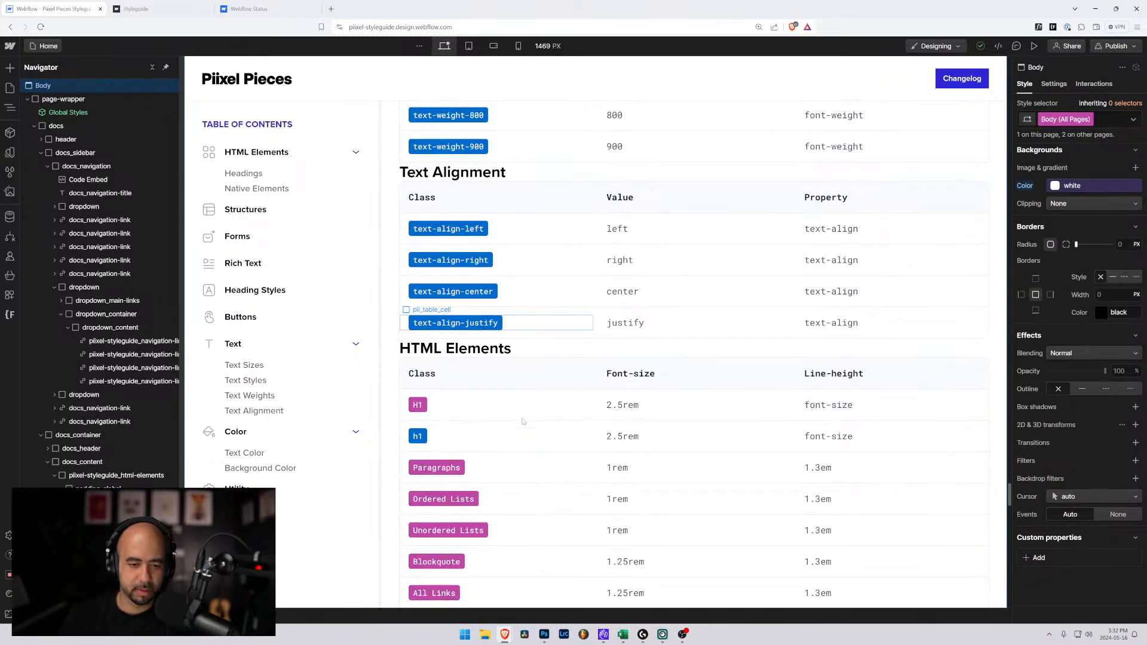
pyautogui.scroll(1, 523, 416)
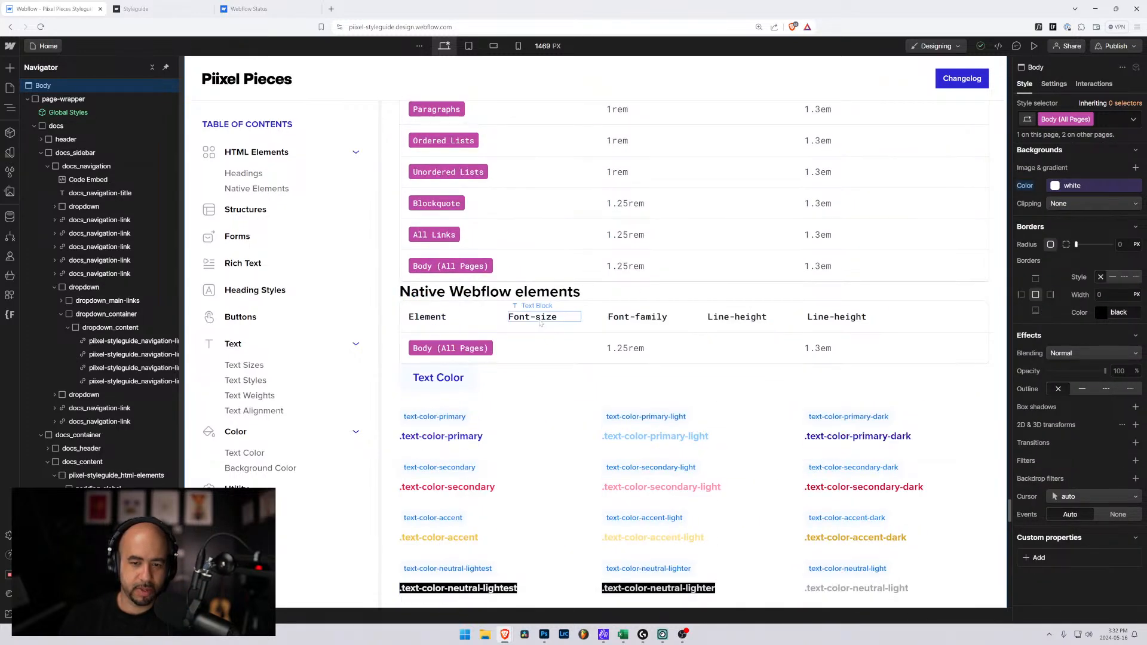
pyautogui.click(640, 319)
pyautogui.click(739, 319)
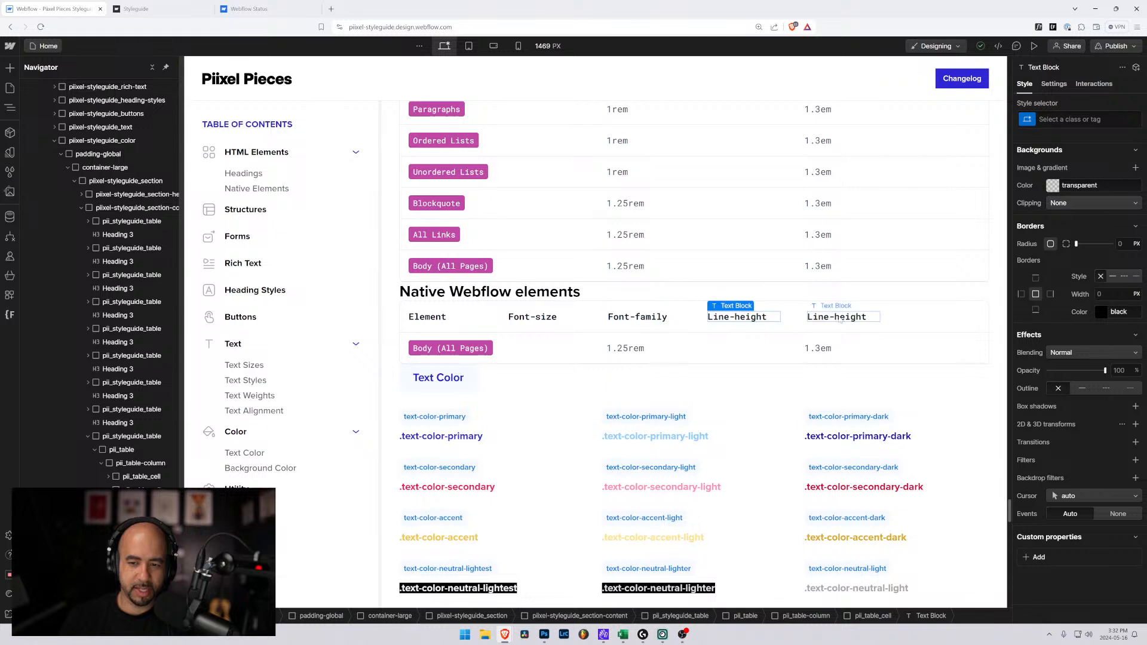
pyautogui.click(839, 318)
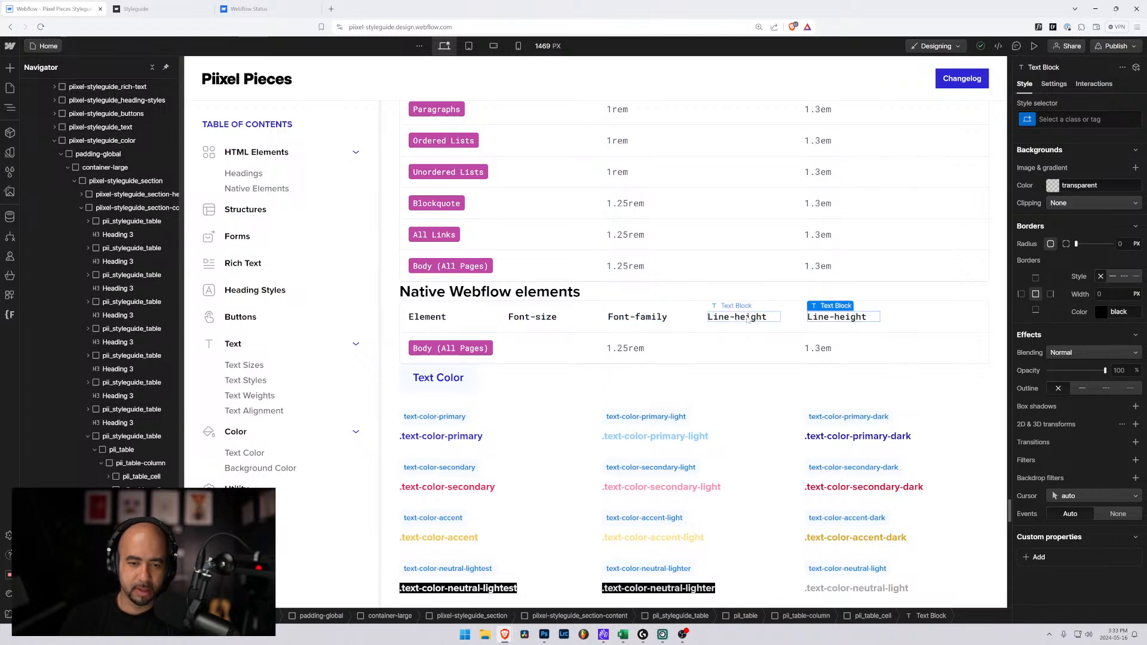
pyautogui.doubleClick(849, 316)
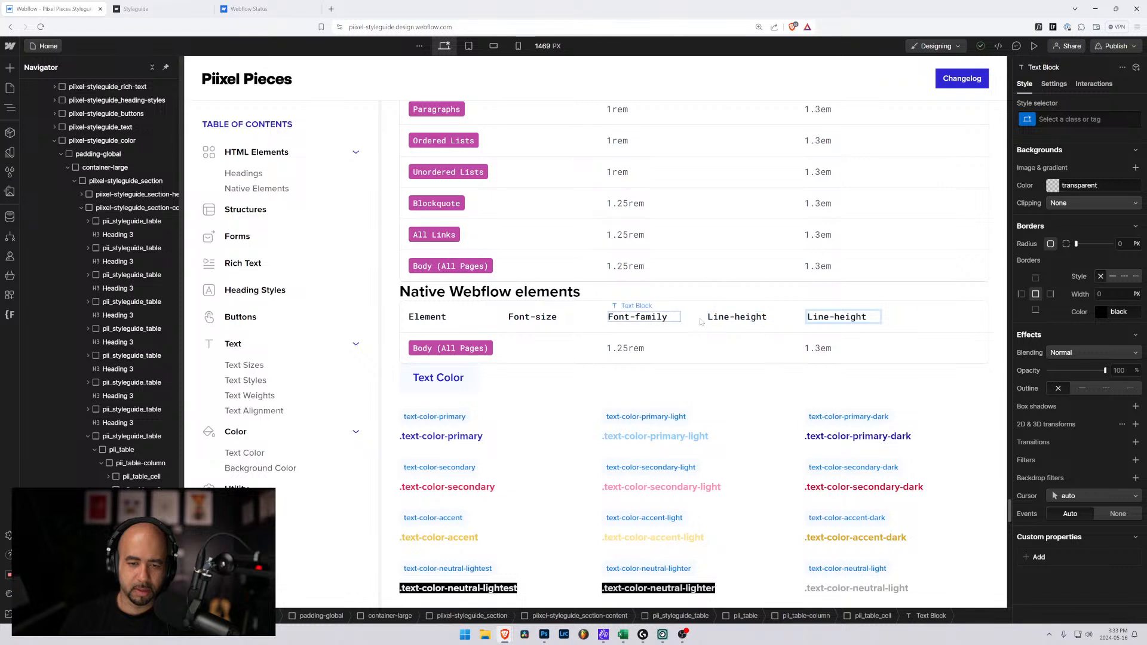
pyautogui.doubleClick(765, 318)
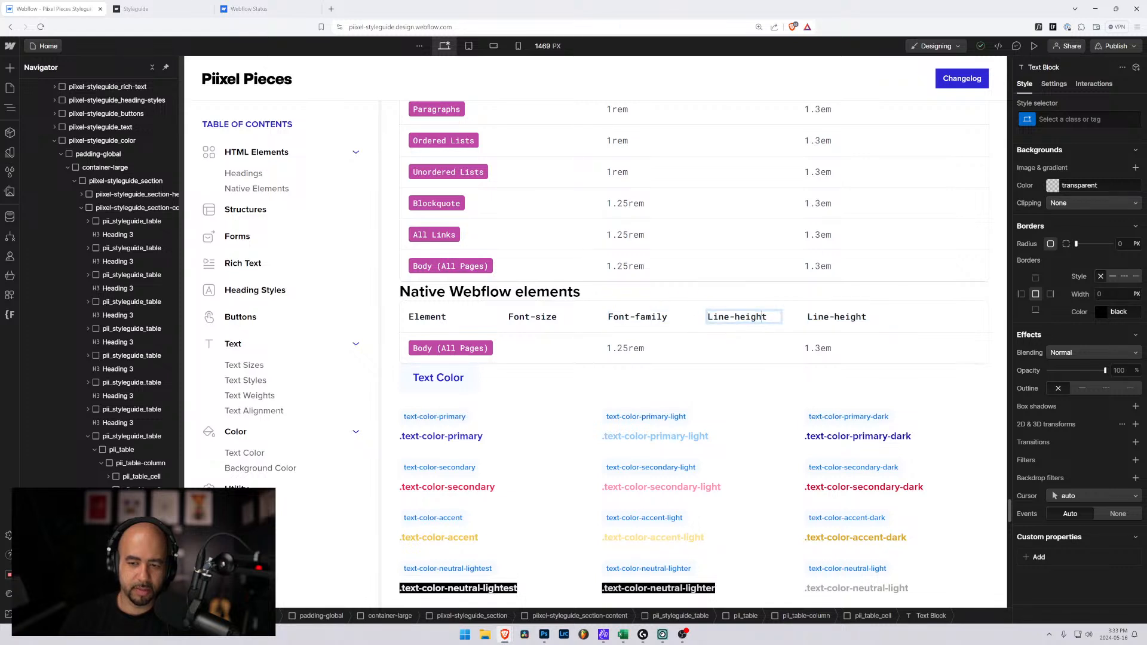
pyautogui.moveTo(767, 318); pyautogui.dragTo(706, 321)
pyautogui.write('Fo')
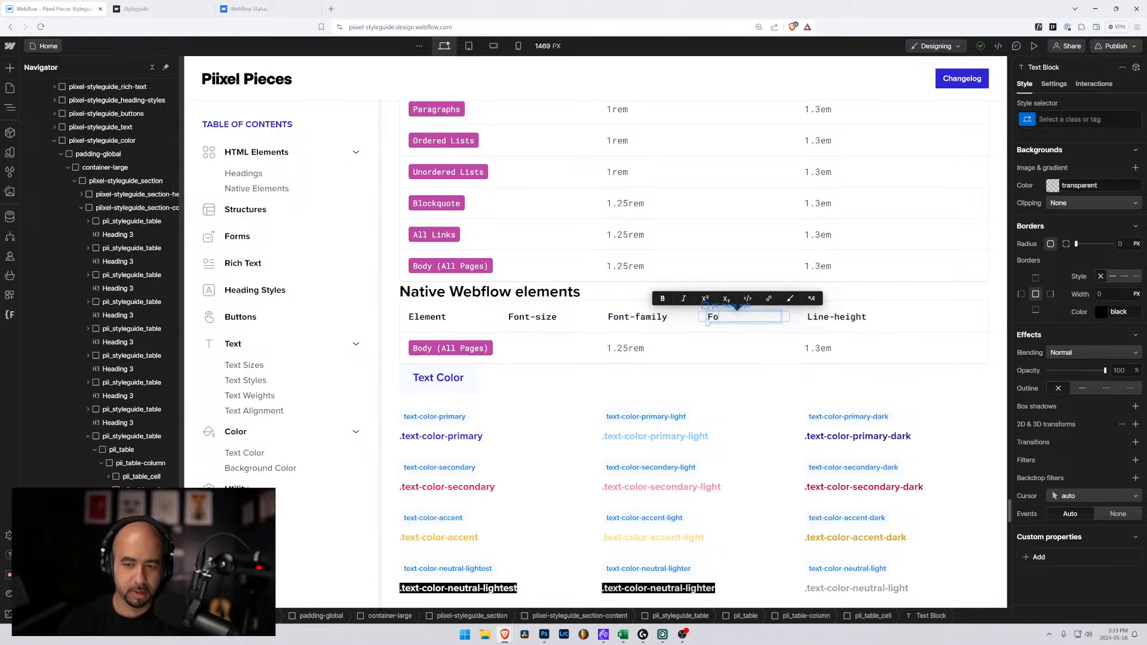
pyautogui.write('nt-c')
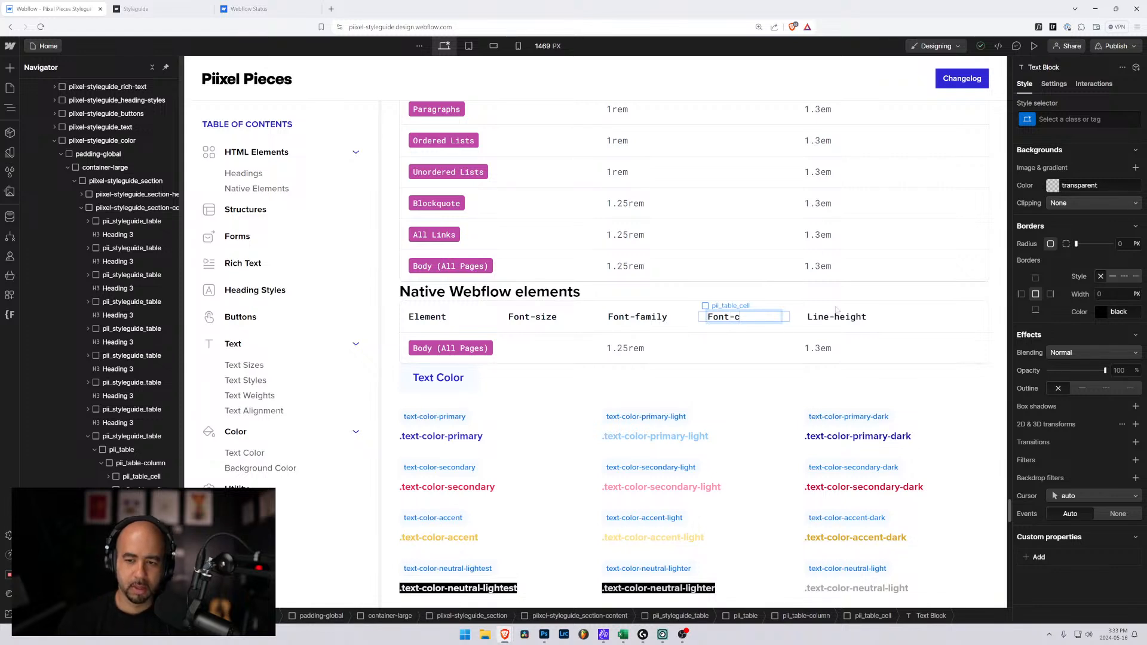
pyautogui.write('olor')
# Duplicate the Line-height header cell of the Native Webflow elements table and retitle the copy Background-color
pyautogui.click(869, 320)
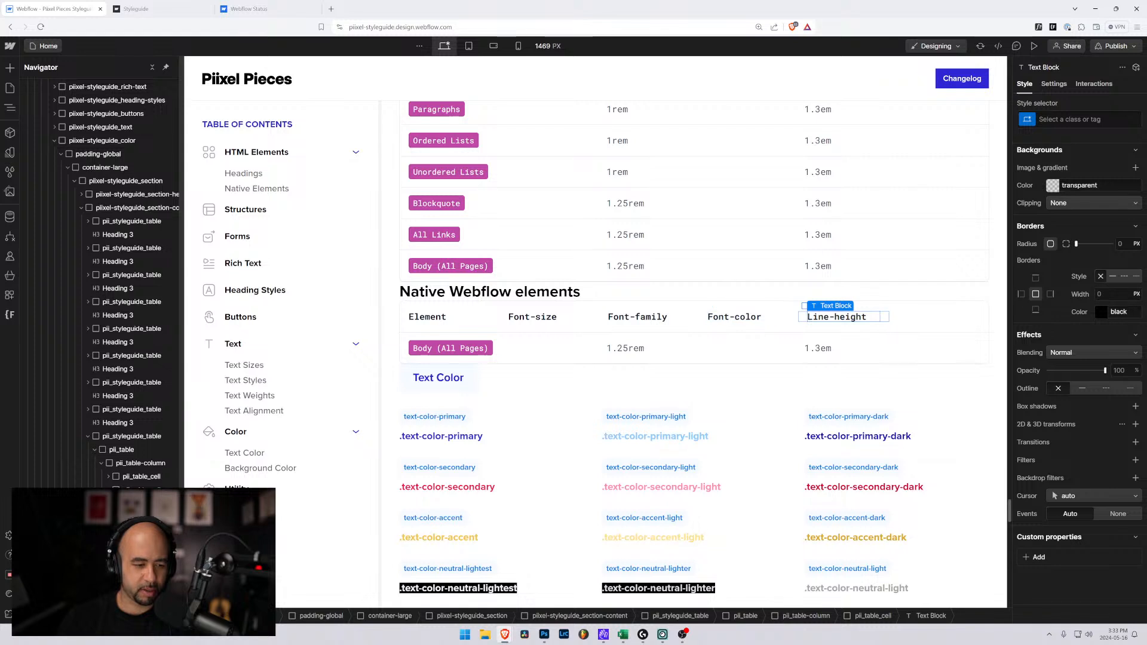
pyautogui.click(884, 316)
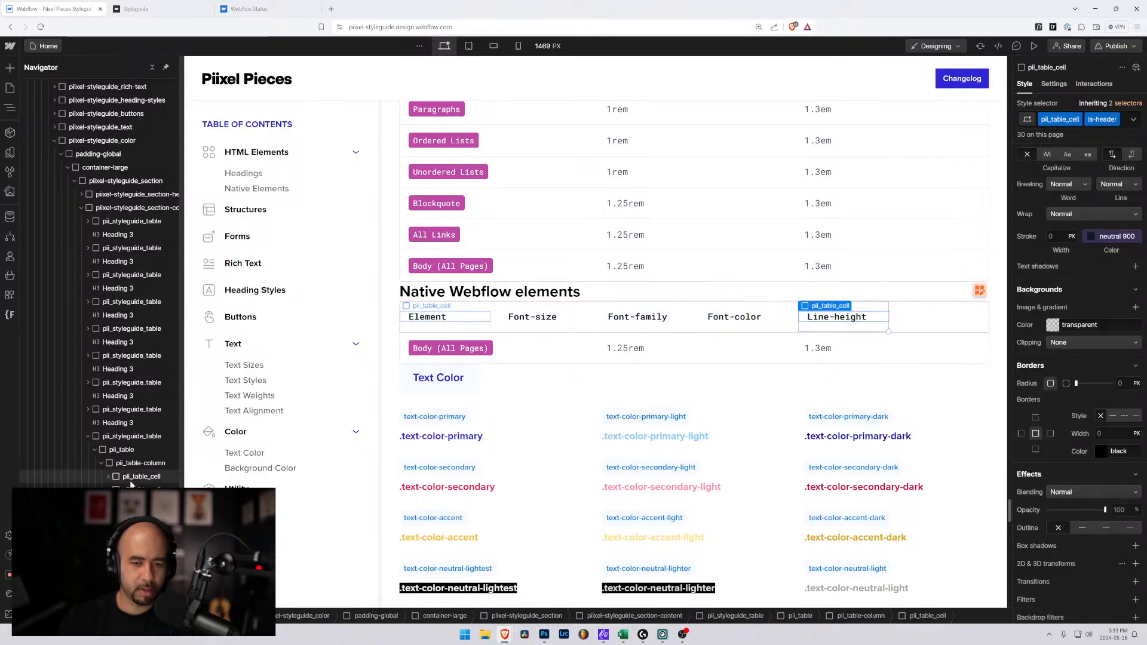
pyautogui.hotkey('ctrl', 'd')
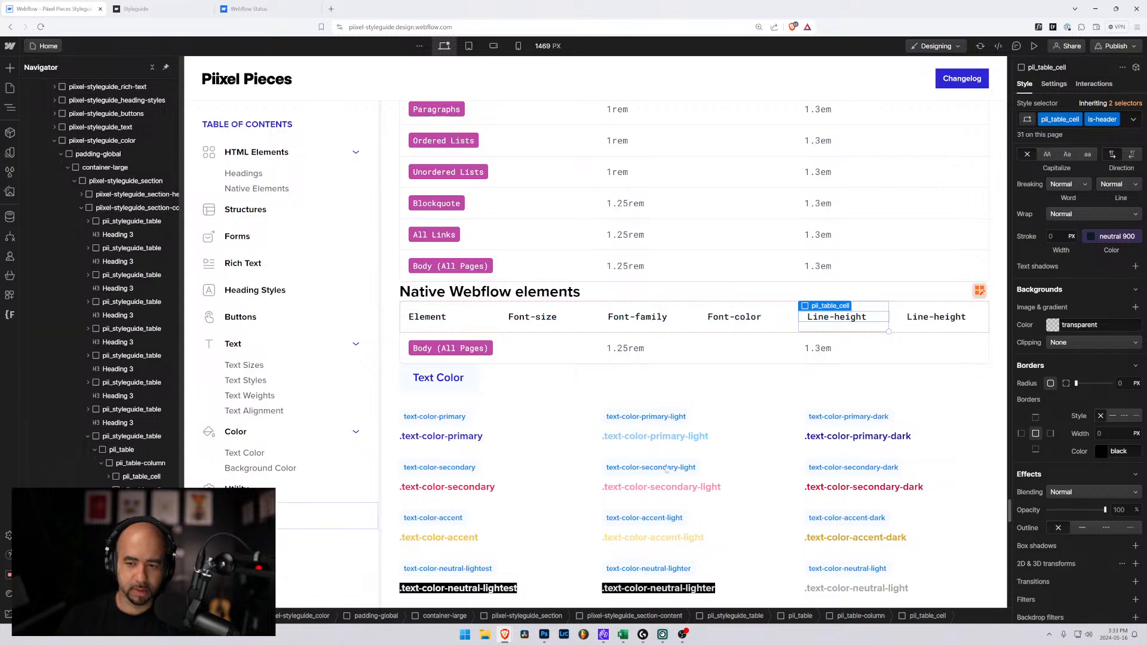
pyautogui.click(914, 317)
pyautogui.doubleClick(914, 317)
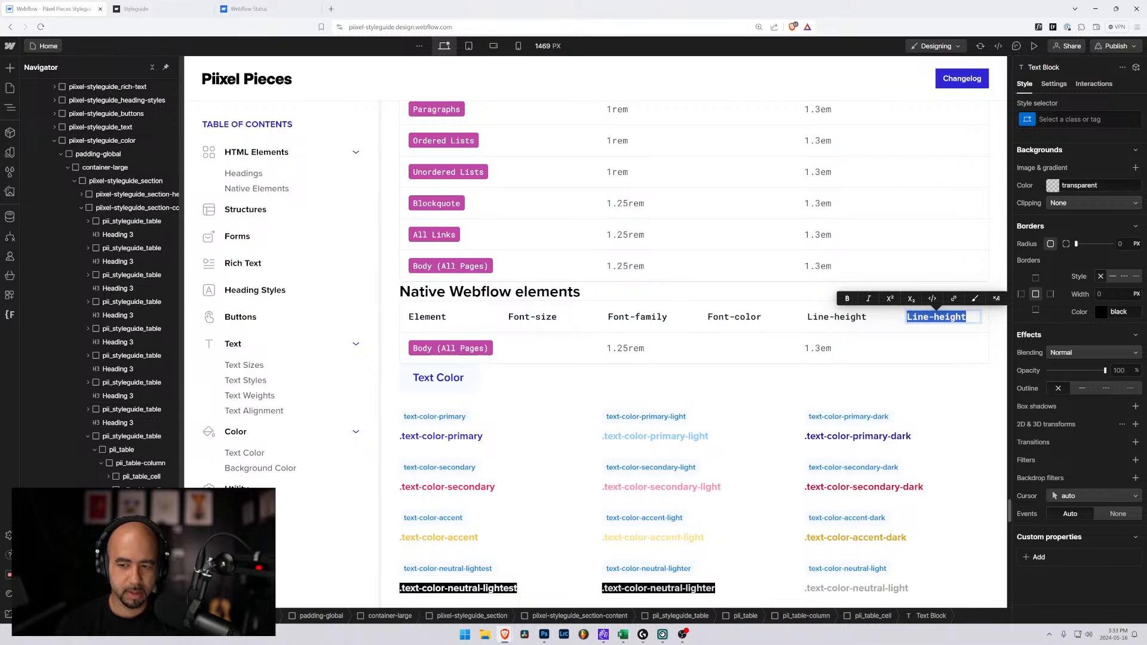
pyautogui.write('Ba')
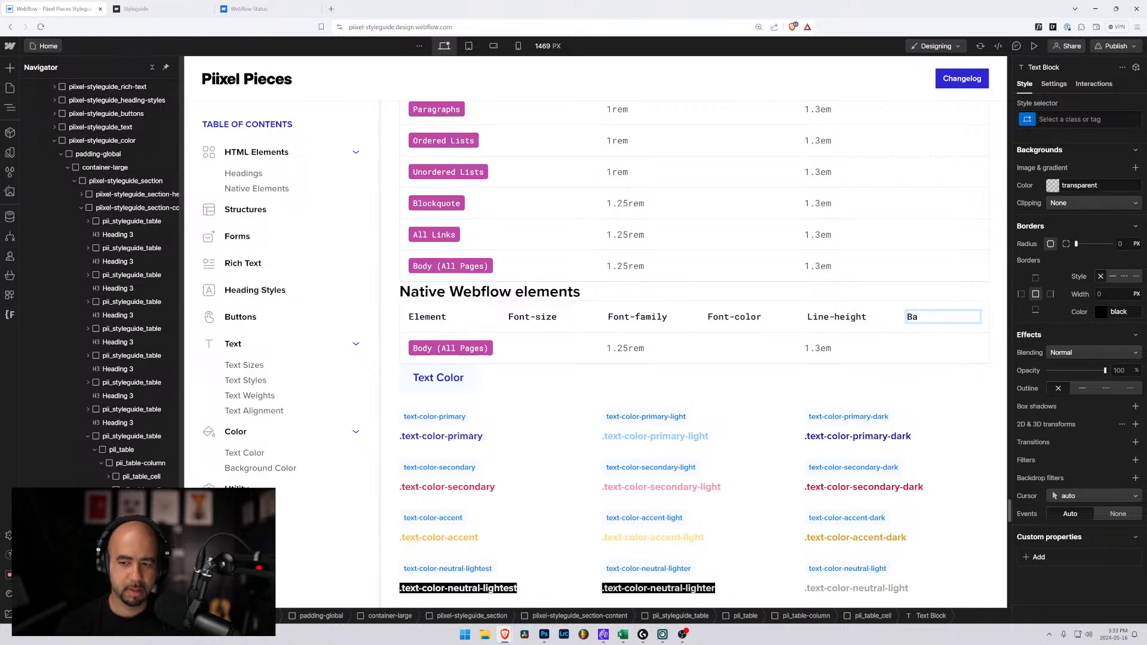
pyautogui.write('ckg')
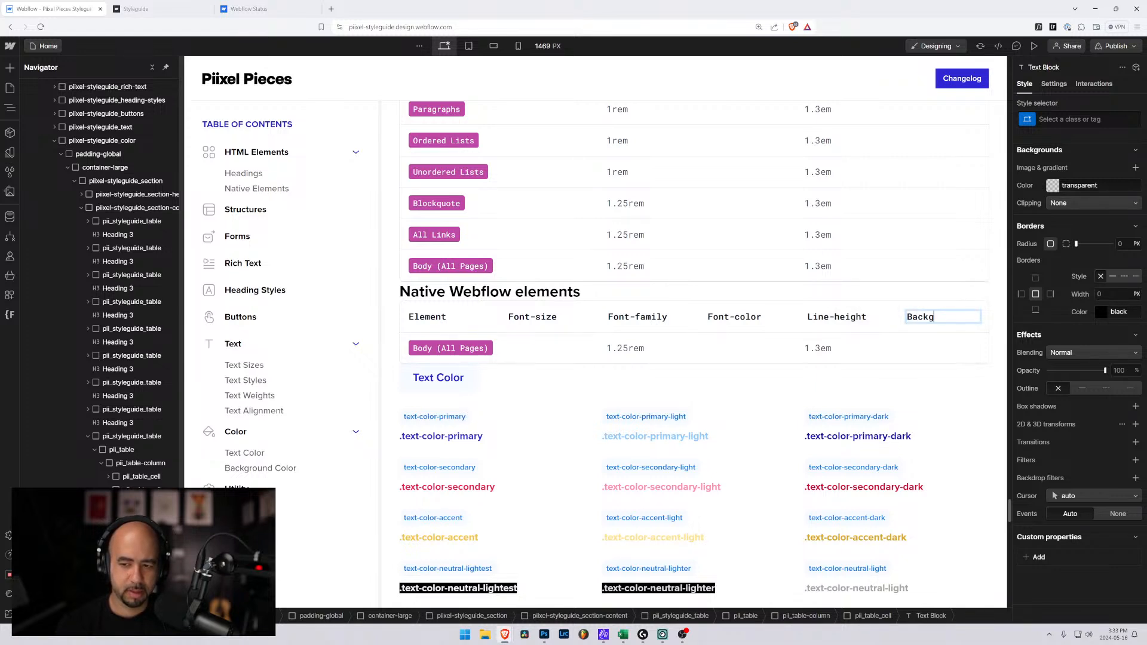
pyautogui.write('round')
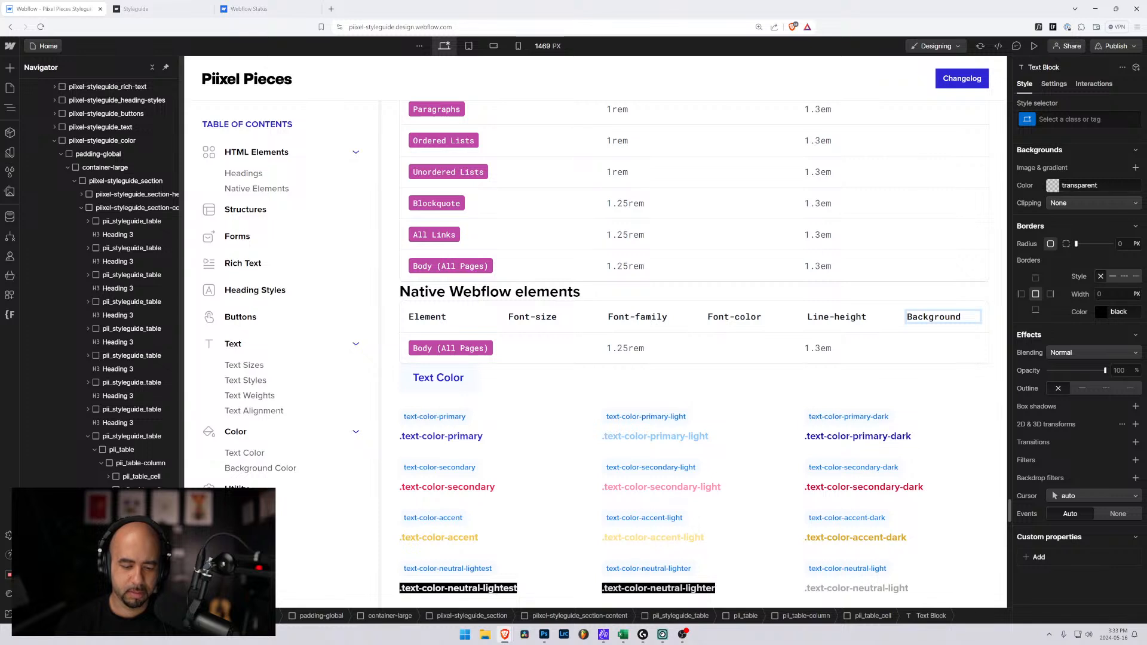
pyautogui.write('-co')
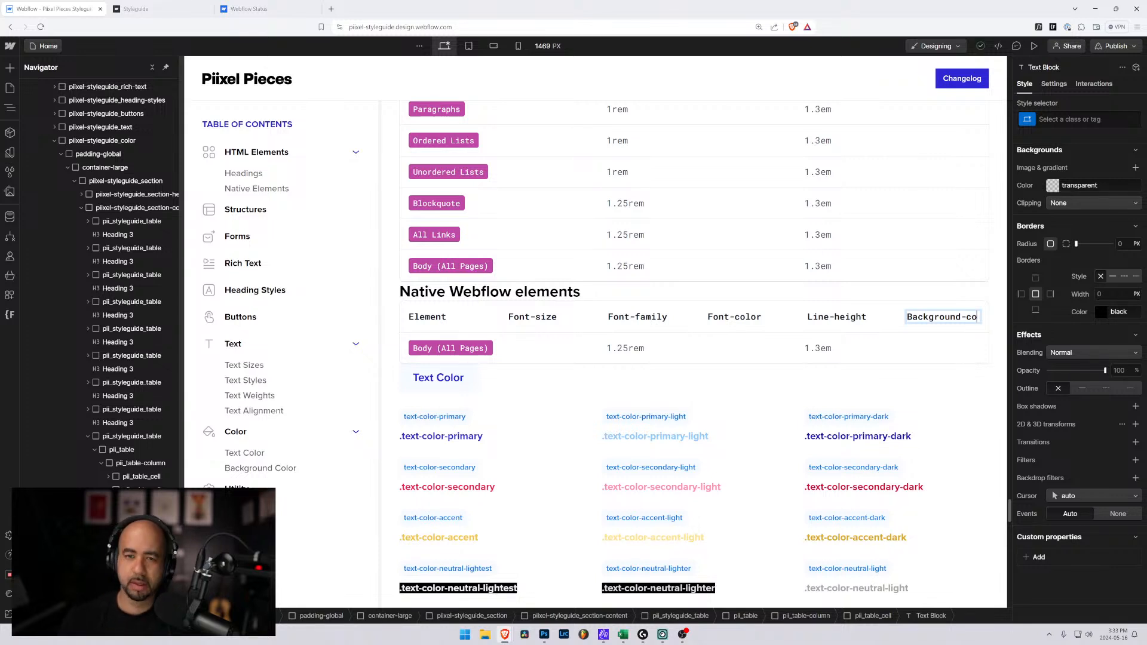
pyautogui.write('lor')
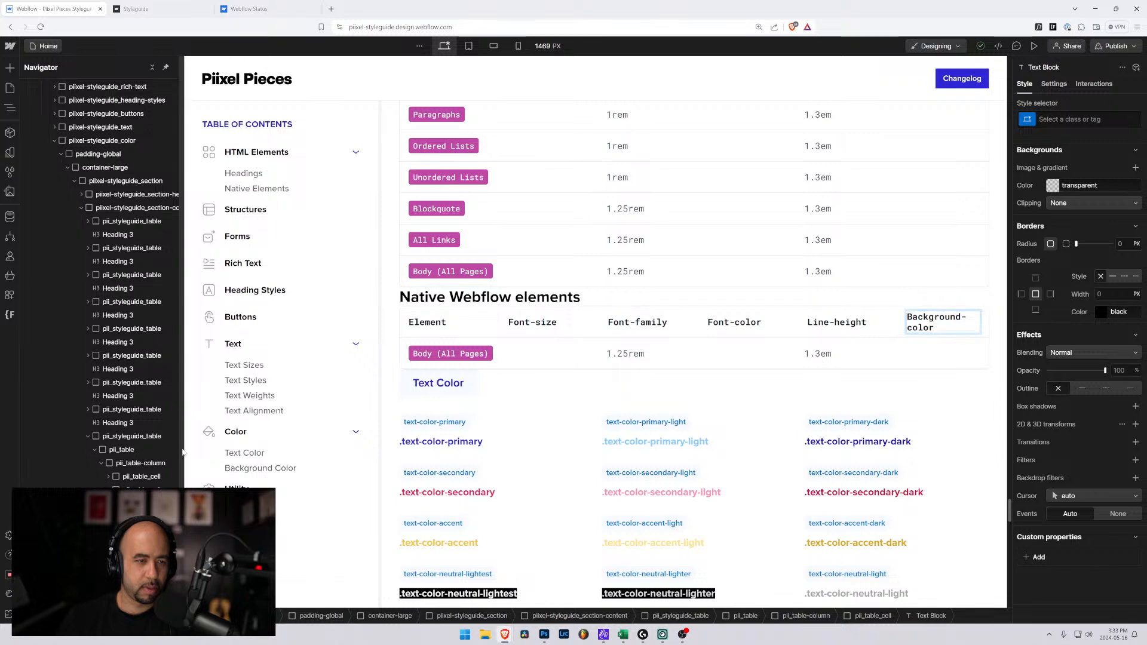
# Select the Body (All Pages) tag again and examine its background and typography properties against the table headers
pyautogui.scroll(15, 115, 424)
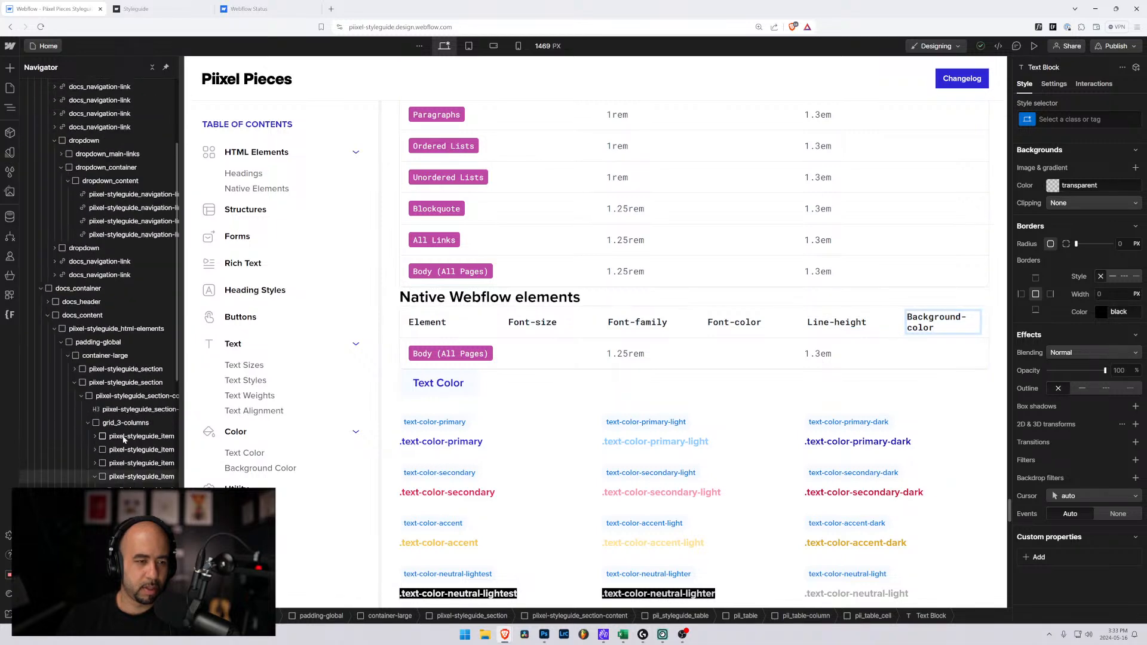
pyautogui.click(45, 86)
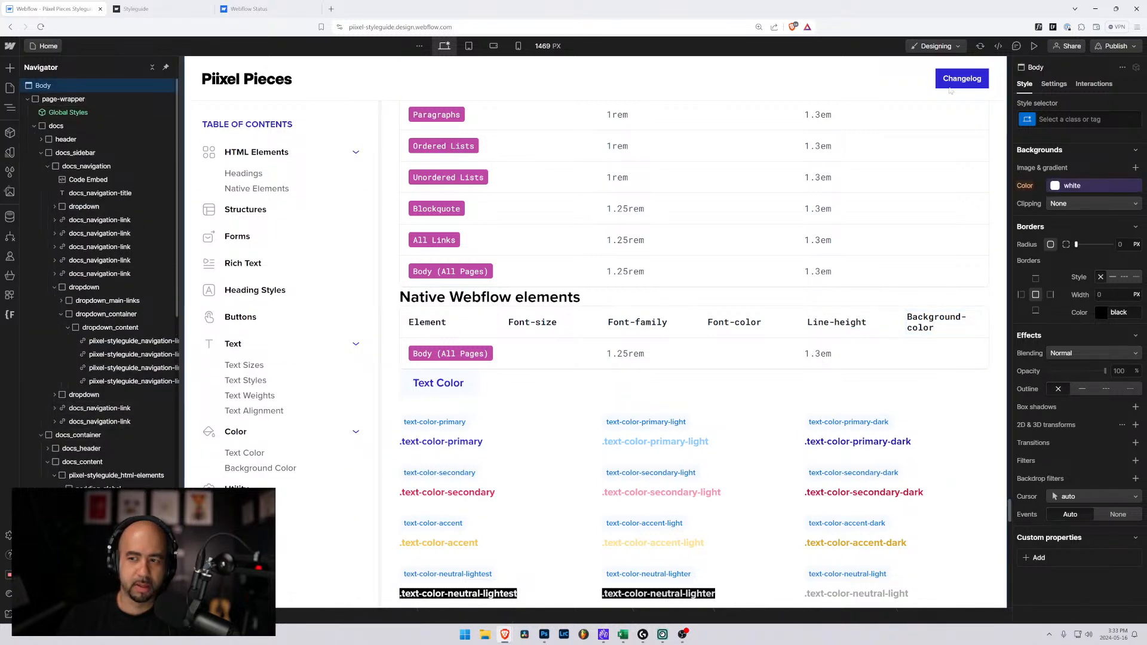
pyautogui.click(1052, 119)
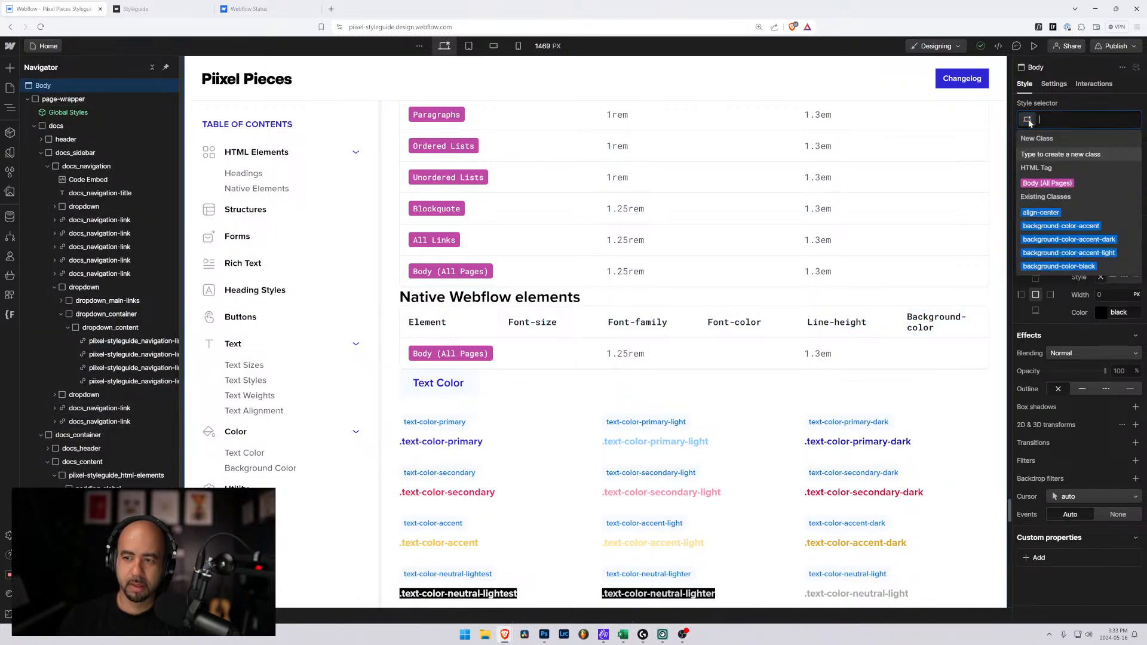
pyautogui.click(1056, 184)
pyautogui.scroll(3, 1044, 246)
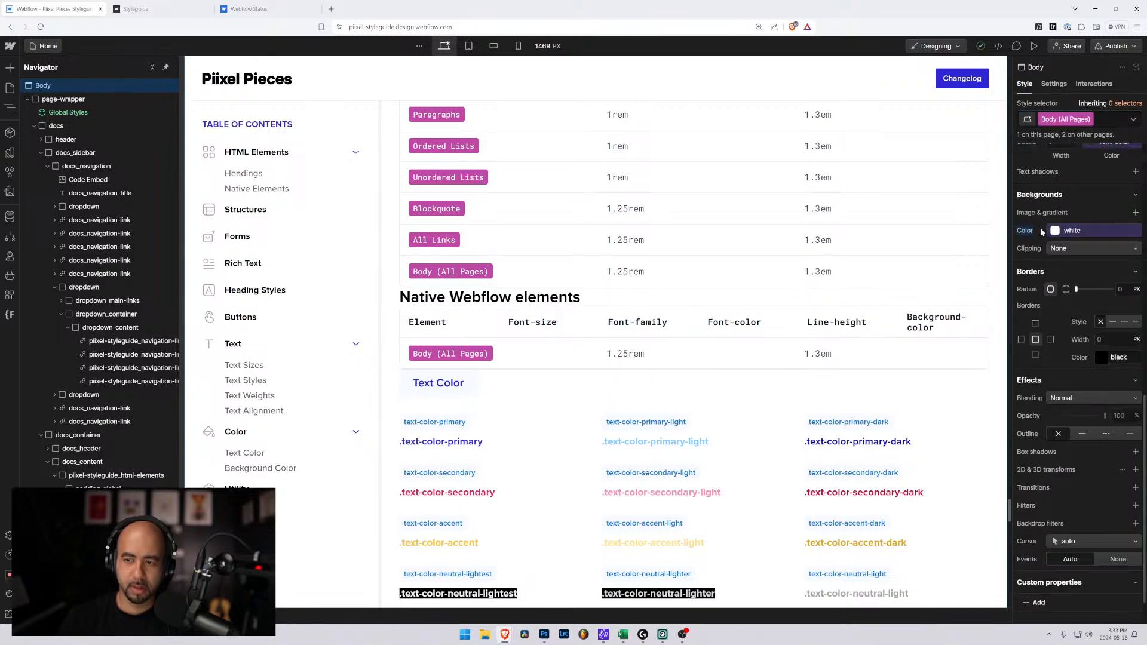
pyautogui.scroll(5, 1043, 296)
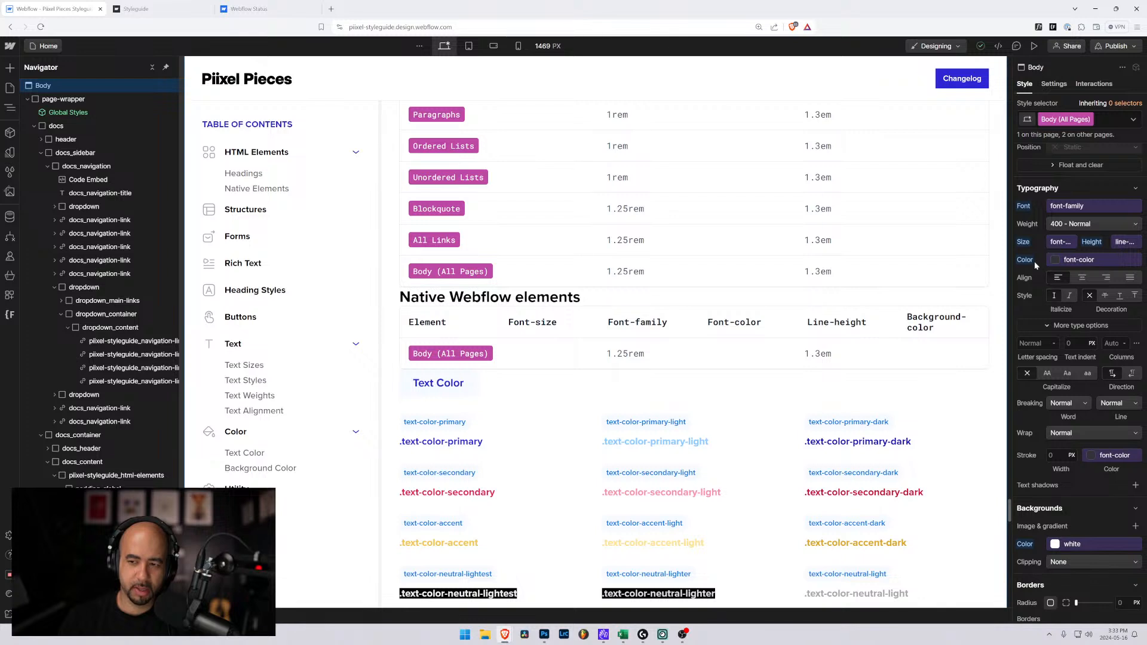
pyautogui.scroll(1, 1034, 241)
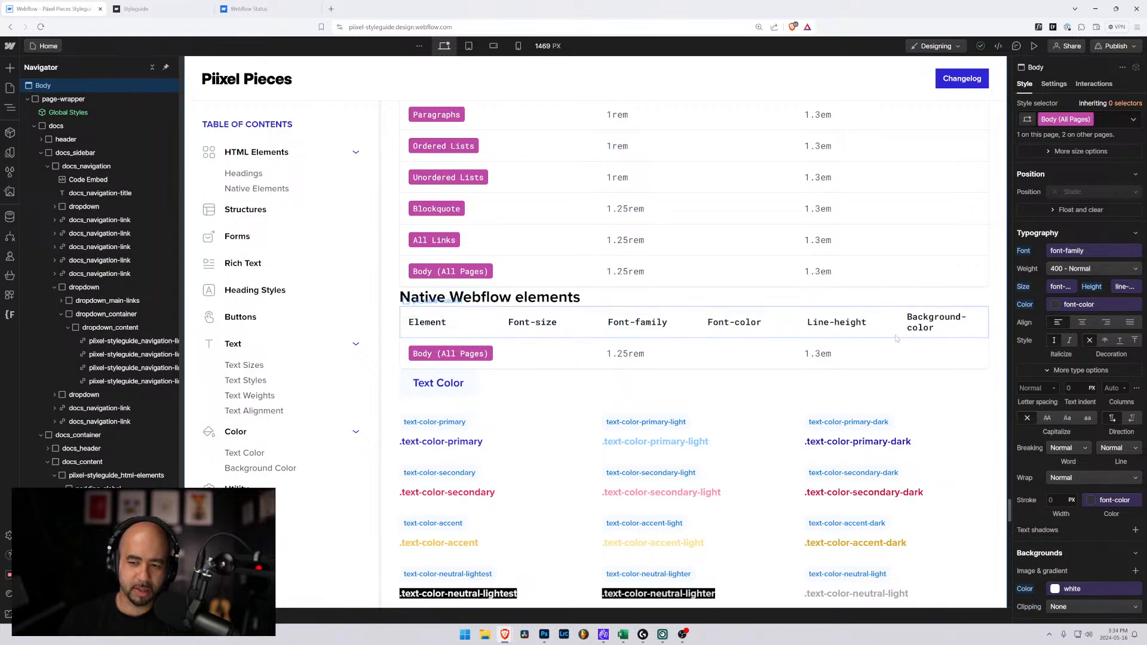
# Duplicate the Font-family header cell of the Native Webflow elements table and retitle the copy Font-weight
pyautogui.click(938, 327)
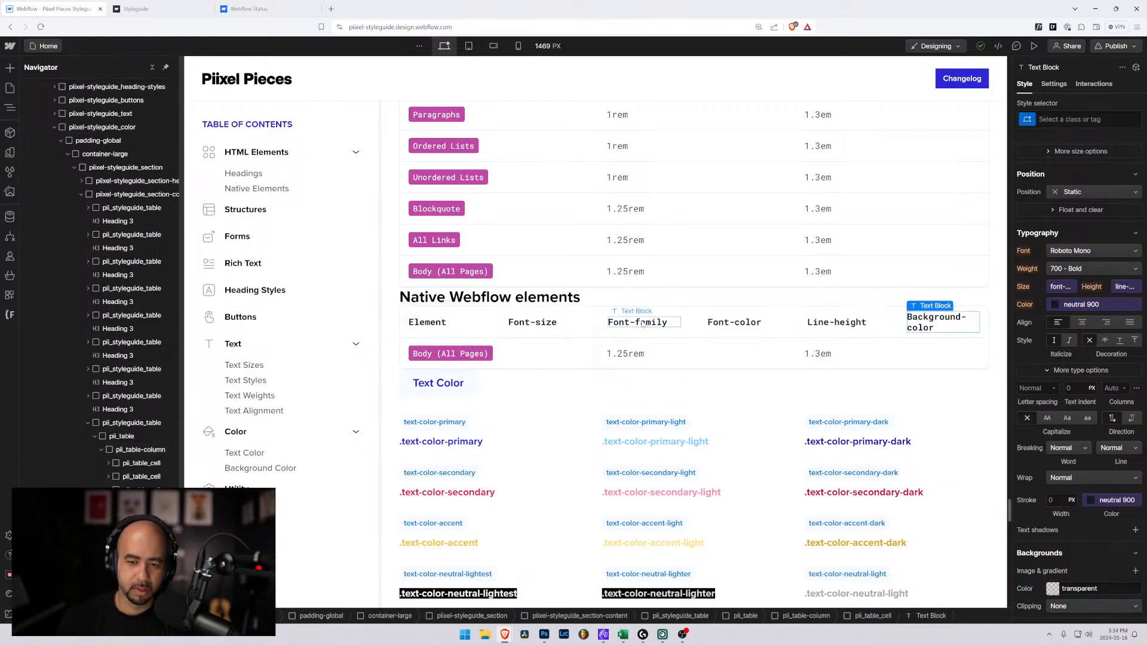
pyautogui.click(642, 325)
pyautogui.press('Up')
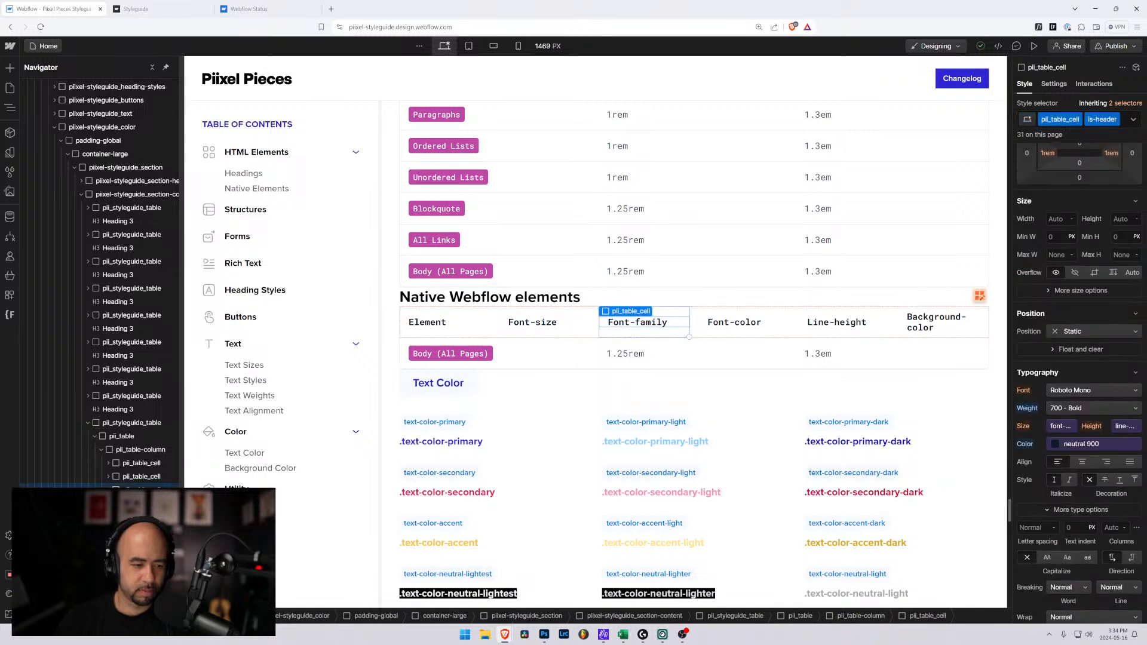
pyautogui.hotkey('ctrl', 'd')
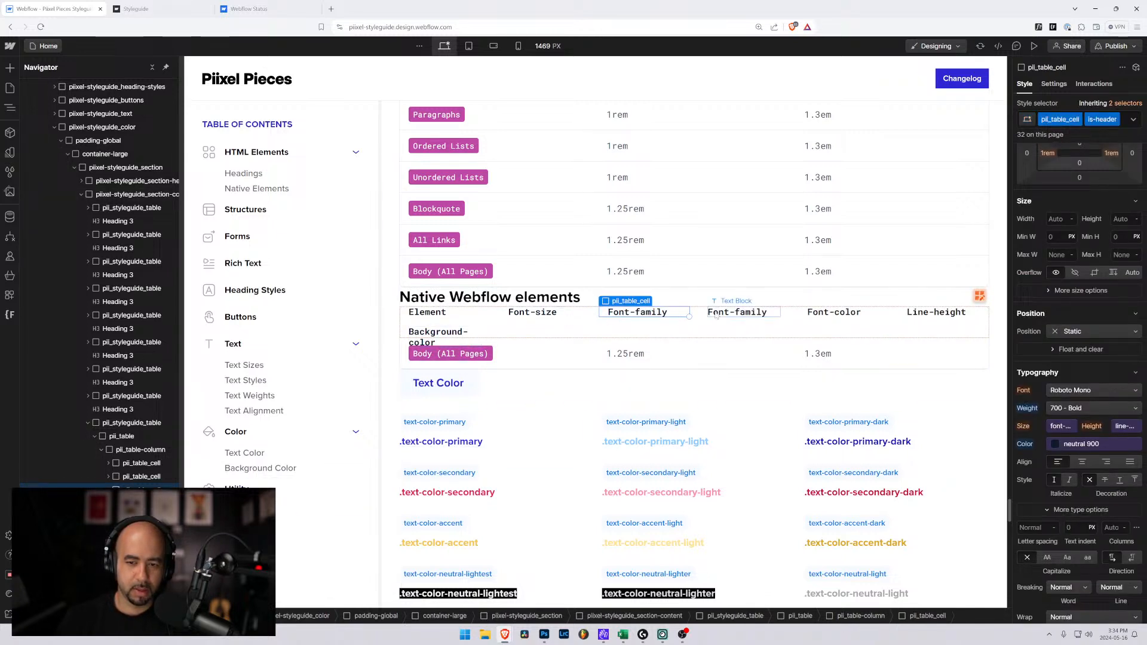
pyautogui.click(745, 313)
pyautogui.moveTo(734, 312); pyautogui.dragTo(767, 312)
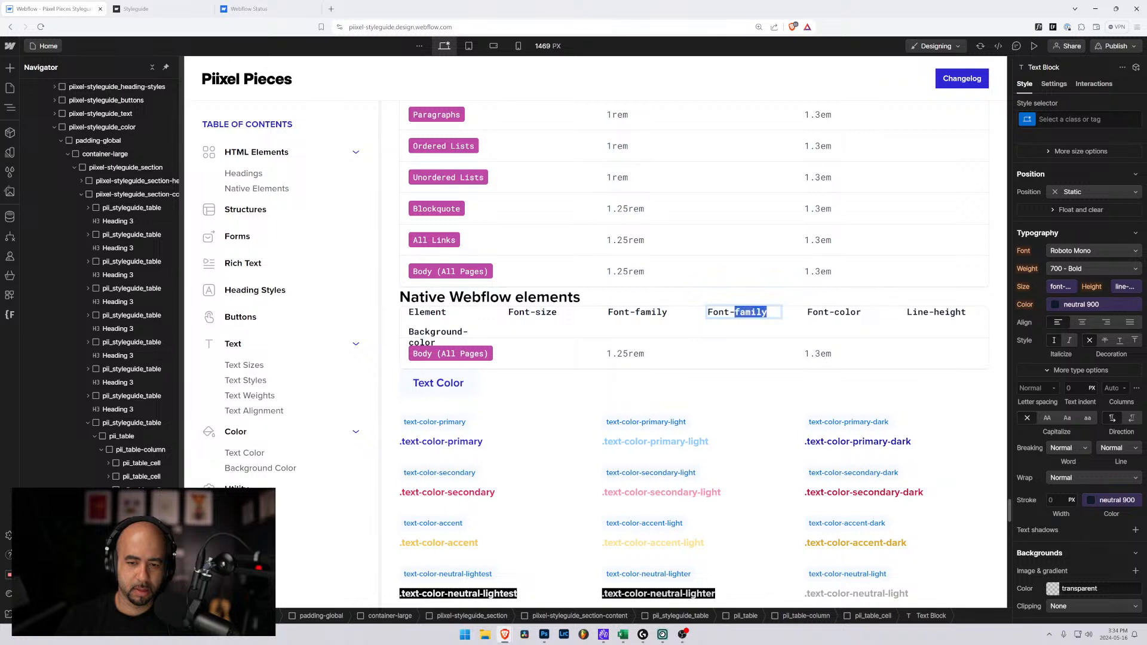
pyautogui.write('weig')
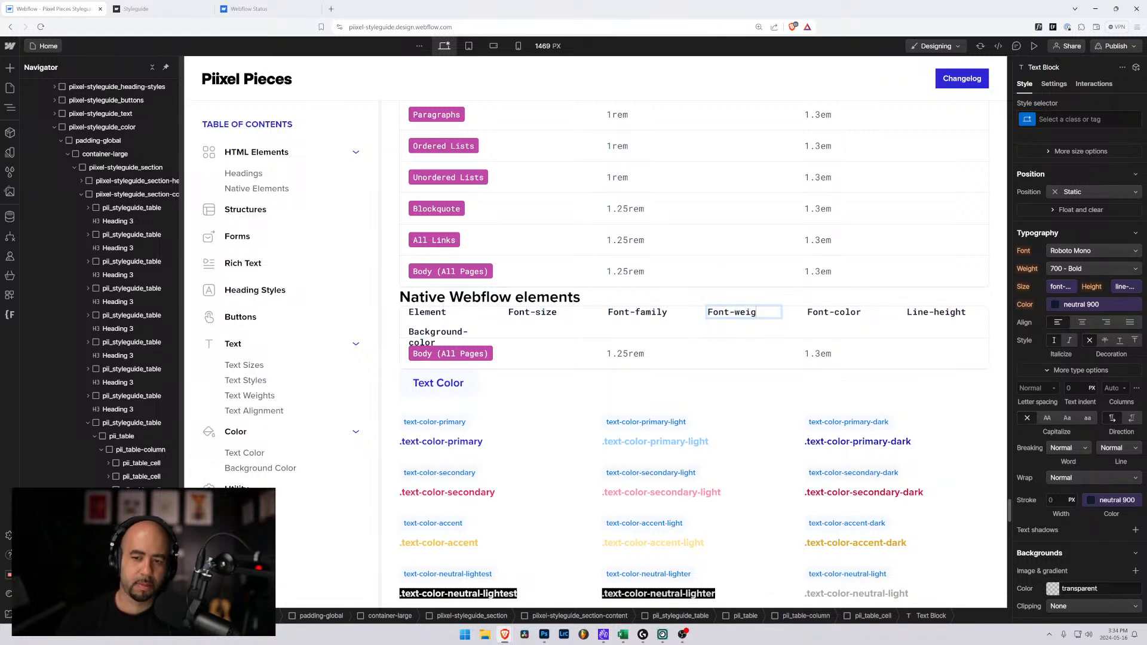
pyautogui.write('ht')
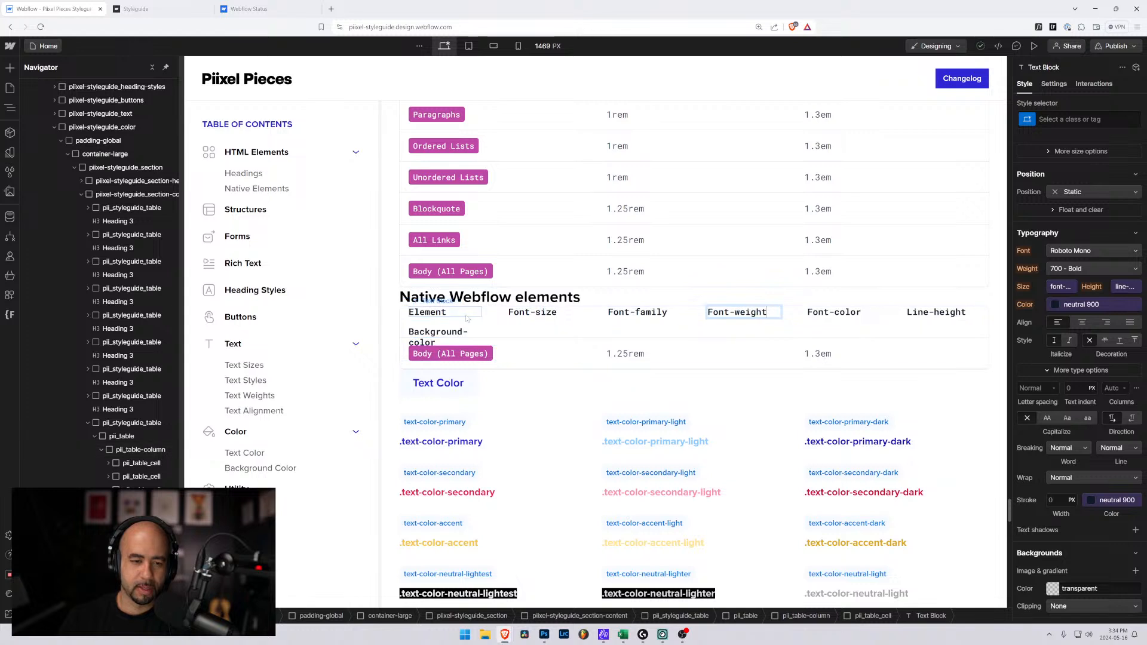
# Rename the header row's combo class to is-7-column and set its grid to 7 columns
pyautogui.click(472, 314)
pyautogui.click(480, 328)
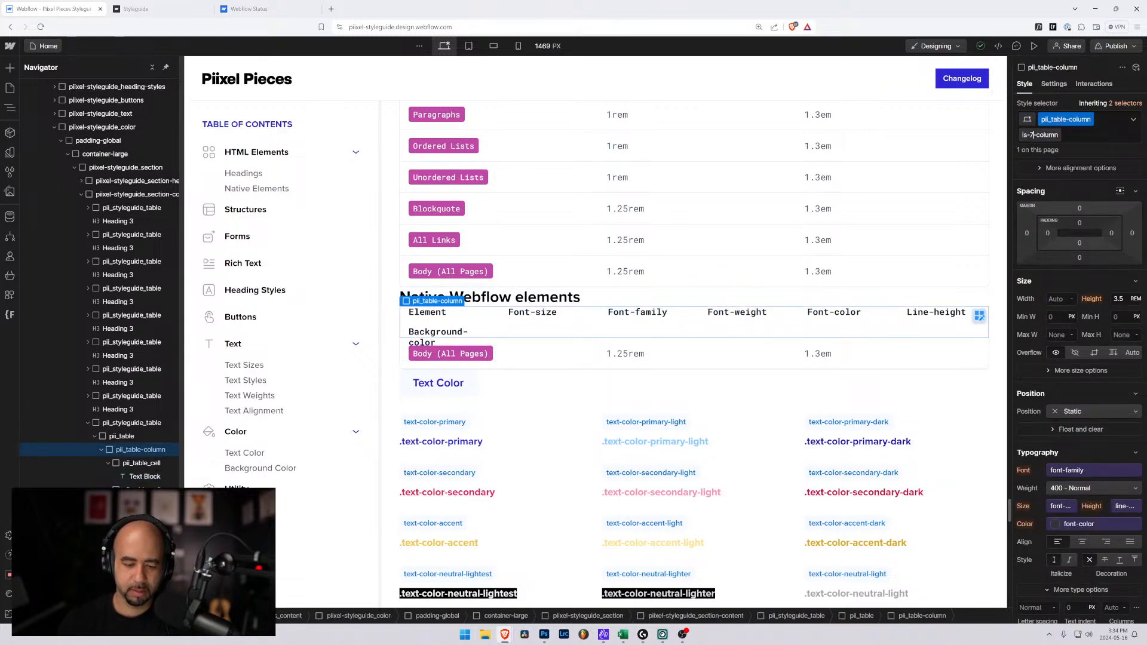
pyautogui.press('Return')
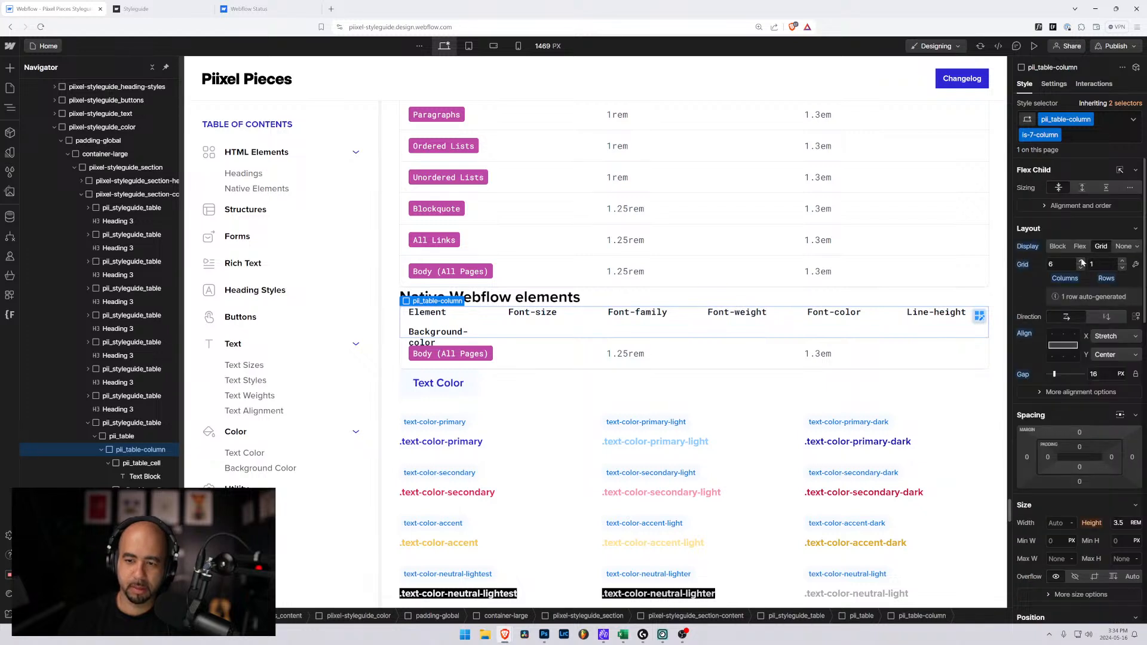
pyautogui.click(1081, 261)
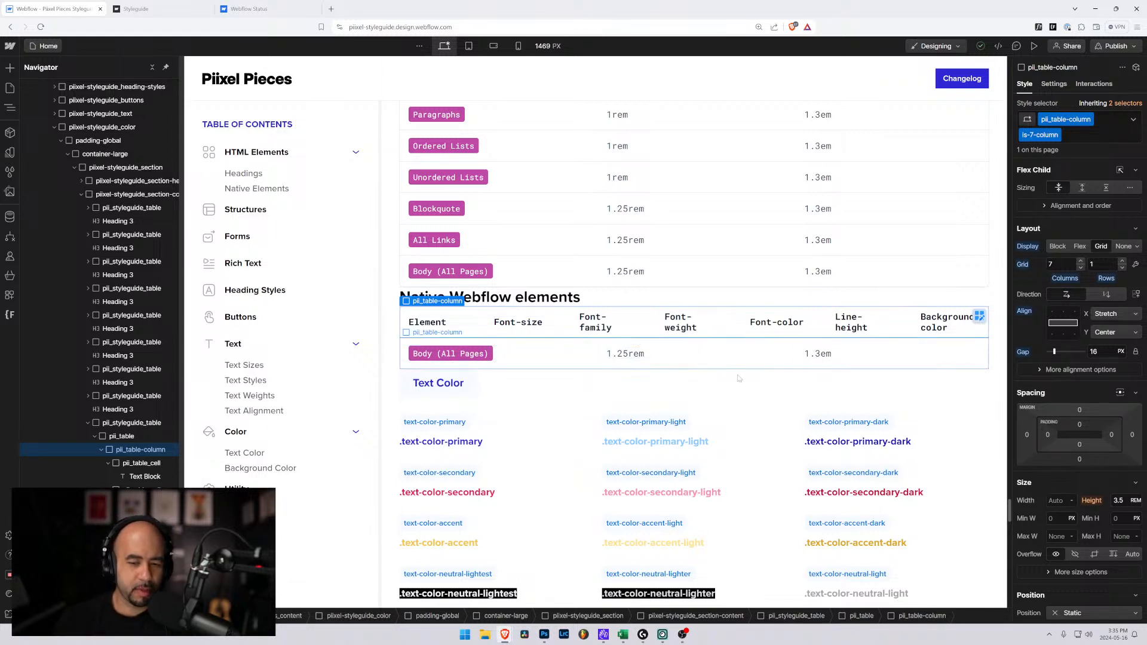
# Replace the is-3-column combo class on the Native Webflow elements table's Body (All Pages) row with is-7-column
pyautogui.click(684, 366)
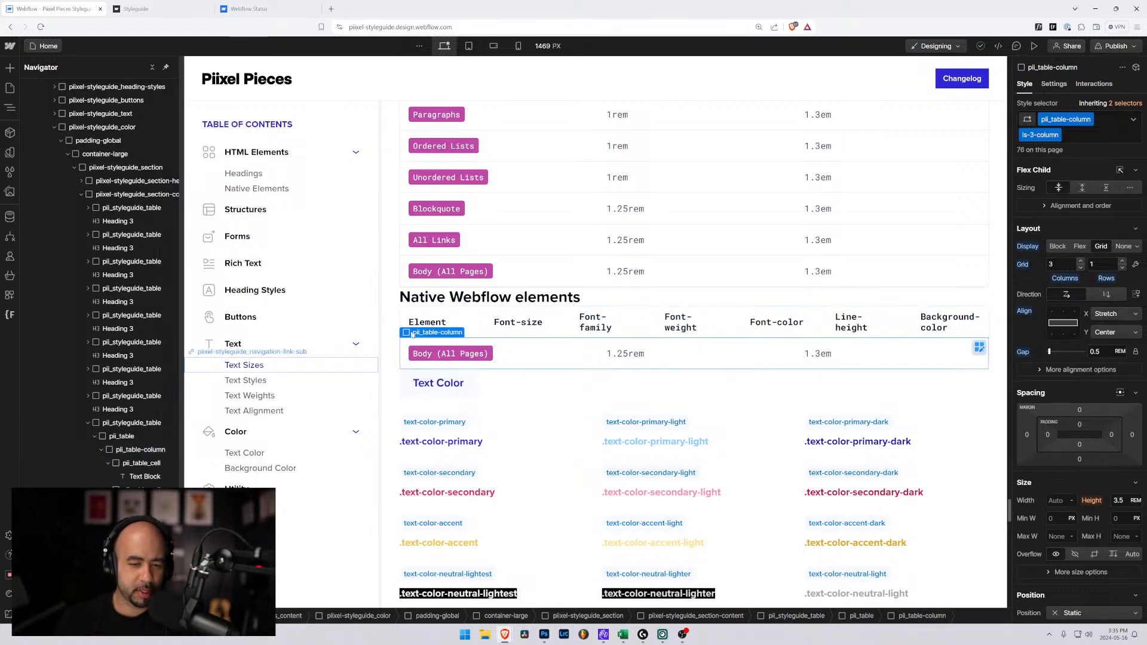
pyautogui.click(1095, 132)
pyautogui.press('BackSpace')
pyautogui.write('is-')
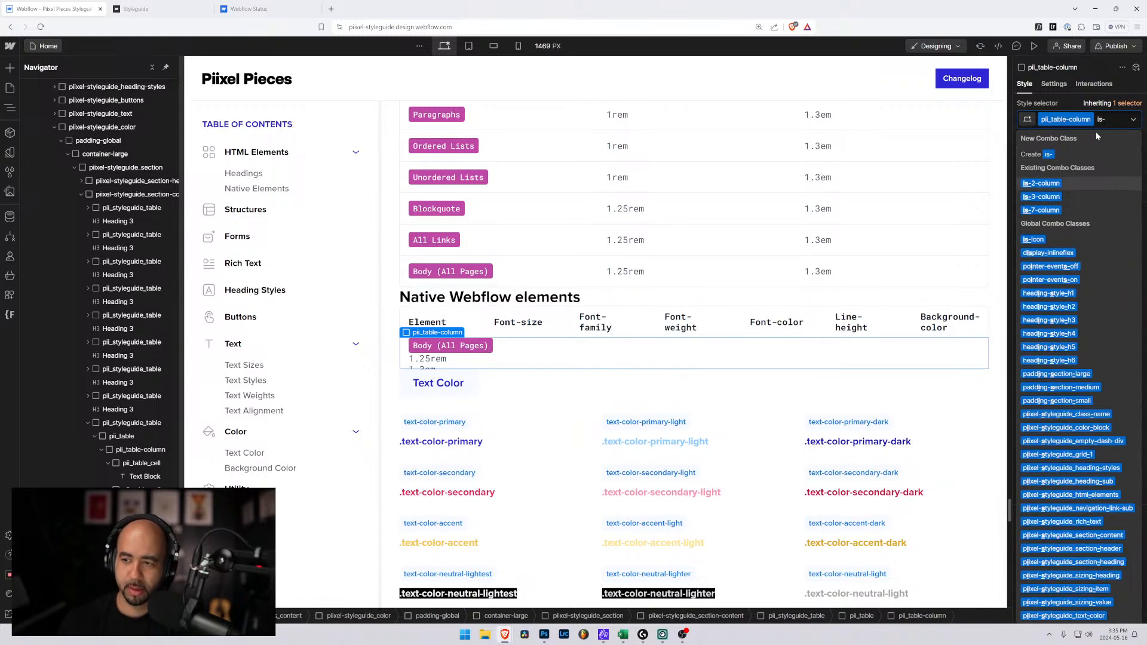
pyautogui.press('Down')
pyautogui.press('Down')
pyautogui.press('Return')
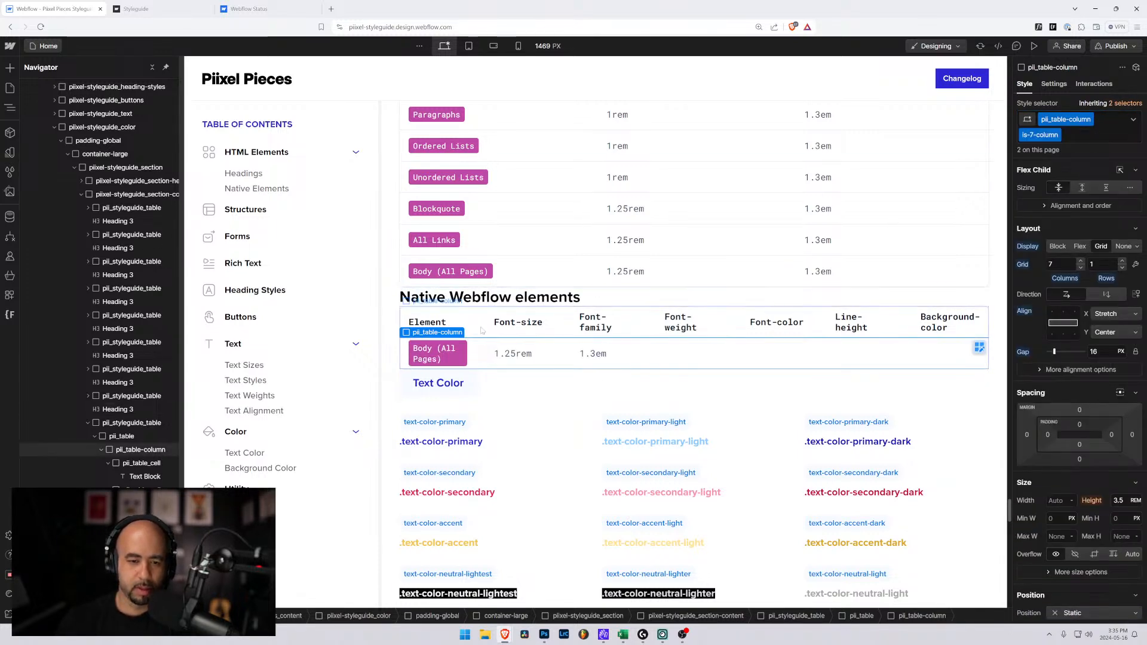
# Set the Font-size value in the Native Webflow elements table's Body row to 1rem
pyautogui.doubleClick(513, 355)
pyautogui.moveTo(516, 354); pyautogui.dragTo(500, 354)
pyautogui.press('BackSpace')
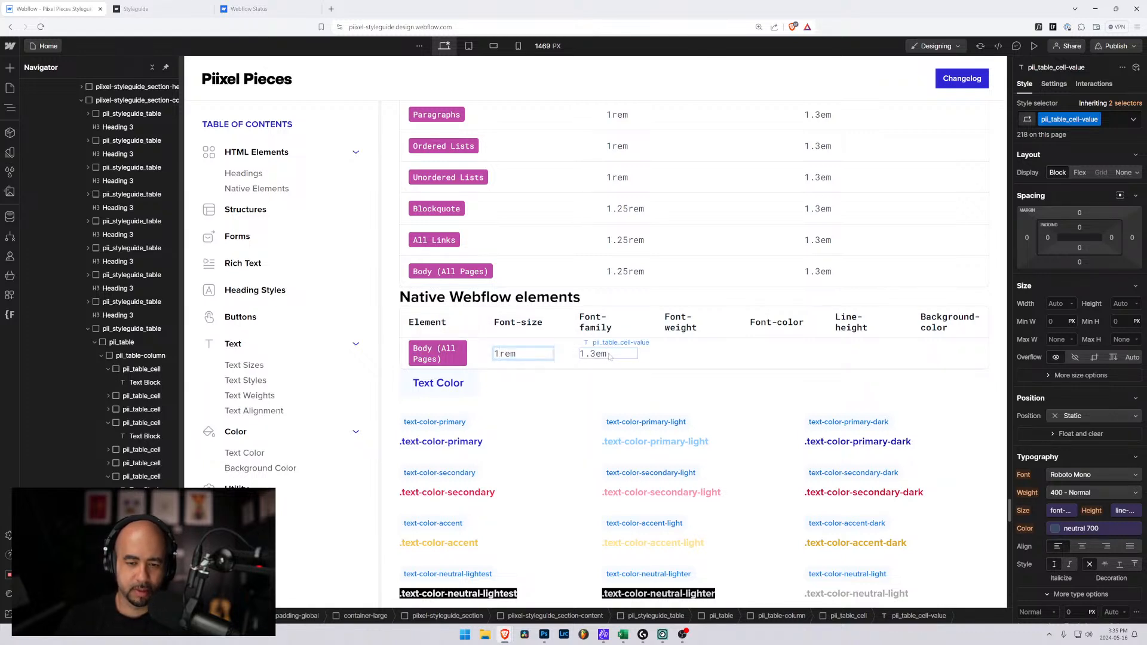
# Examine the site's variables, checking how the base colors and the color group are named
pyautogui.click(612, 356)
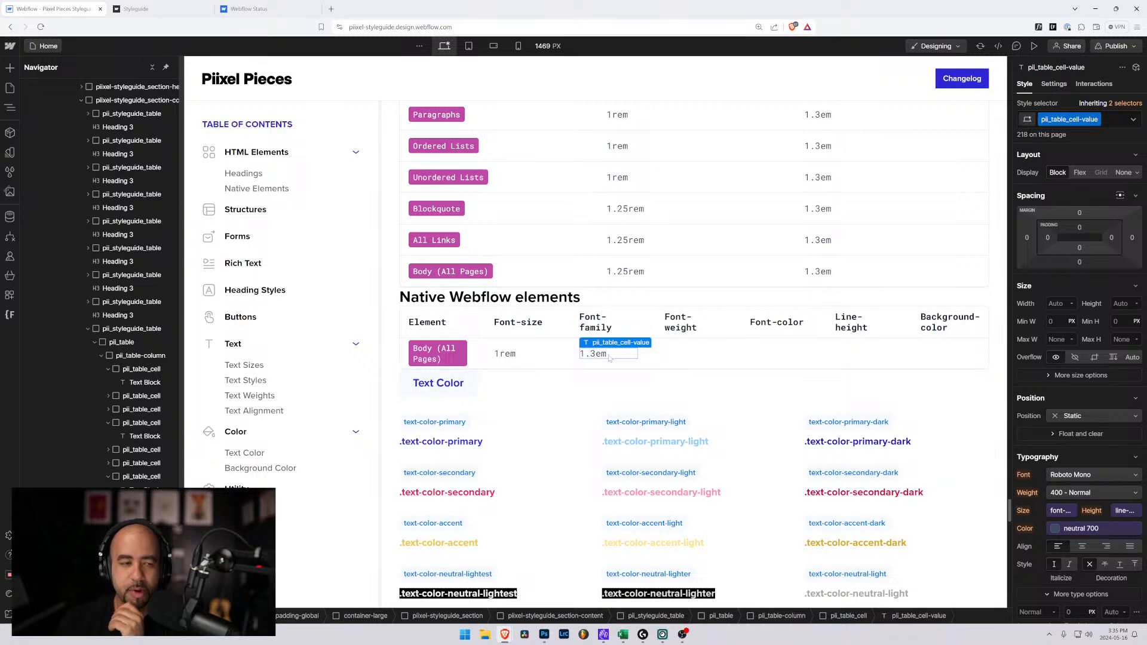
pyautogui.click(10, 133)
pyautogui.click(10, 154)
pyautogui.scroll(-4, 238, 245)
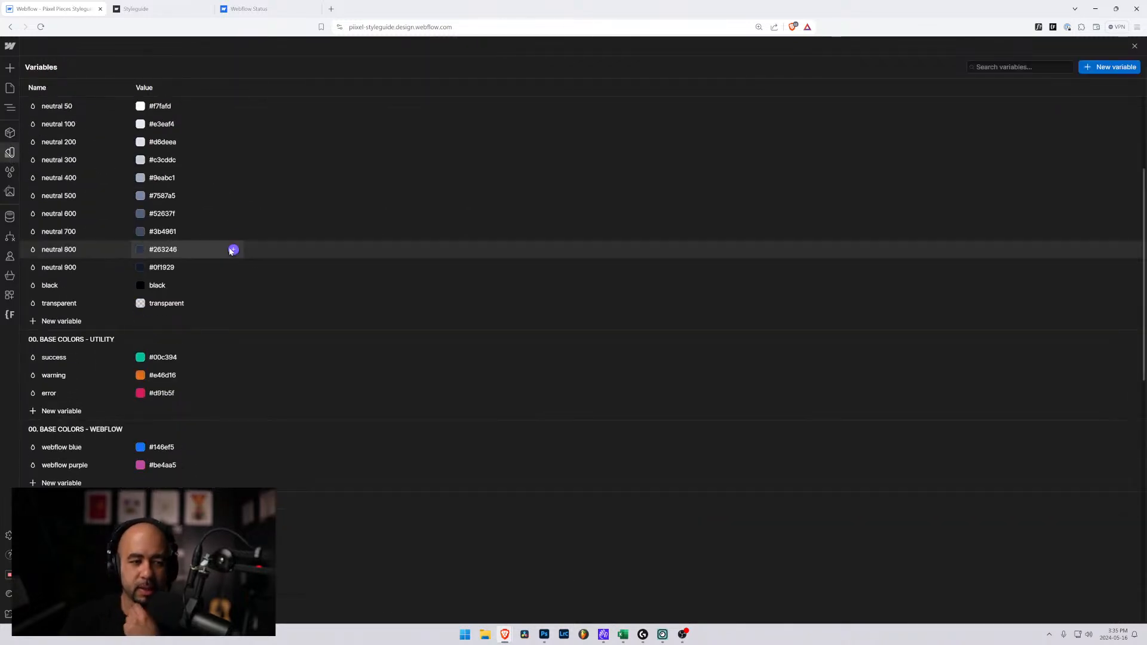
pyautogui.scroll(-3, 122, 301)
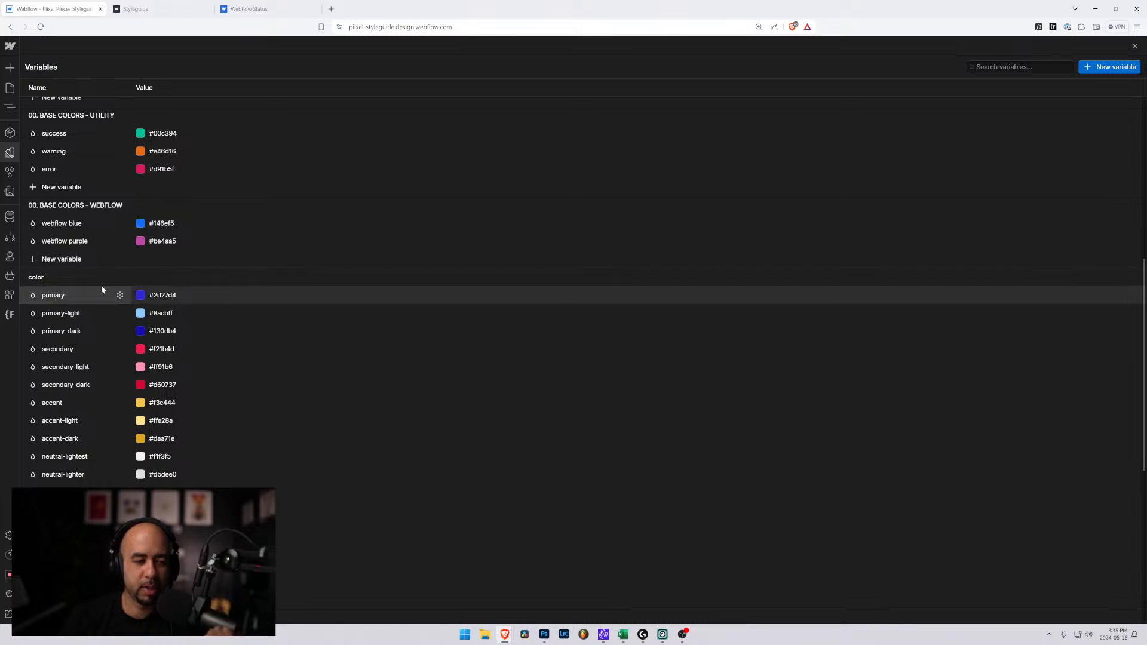
pyautogui.scroll(3, 101, 290)
pyautogui.scroll(3, 99, 286)
pyautogui.scroll(-5, 89, 292)
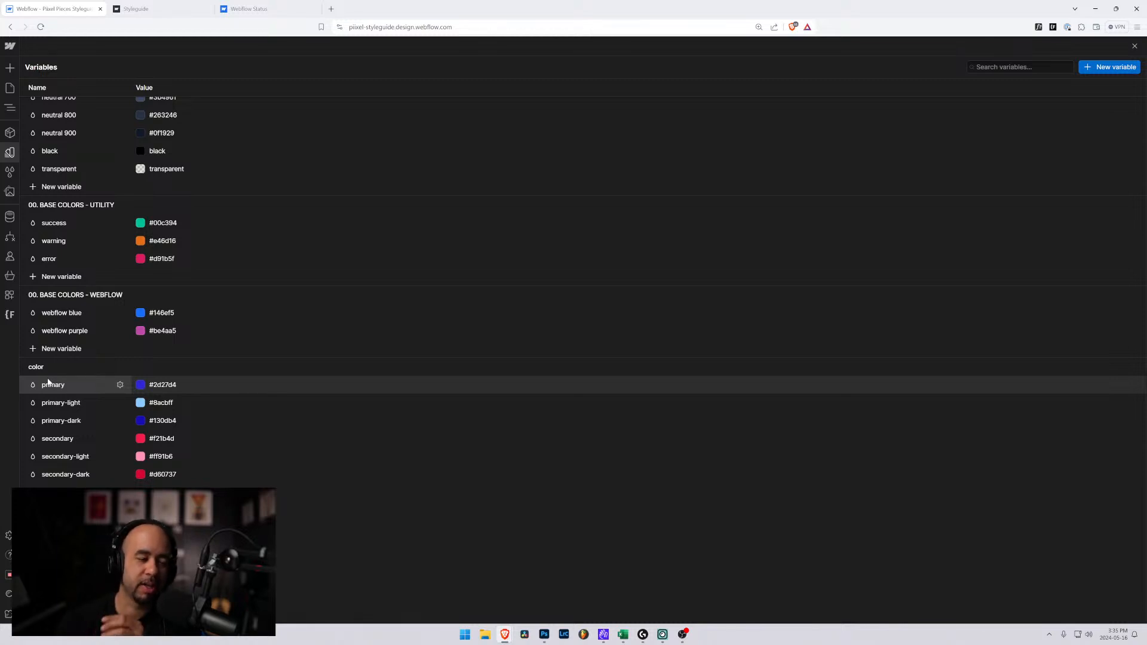
pyautogui.click(10, 89)
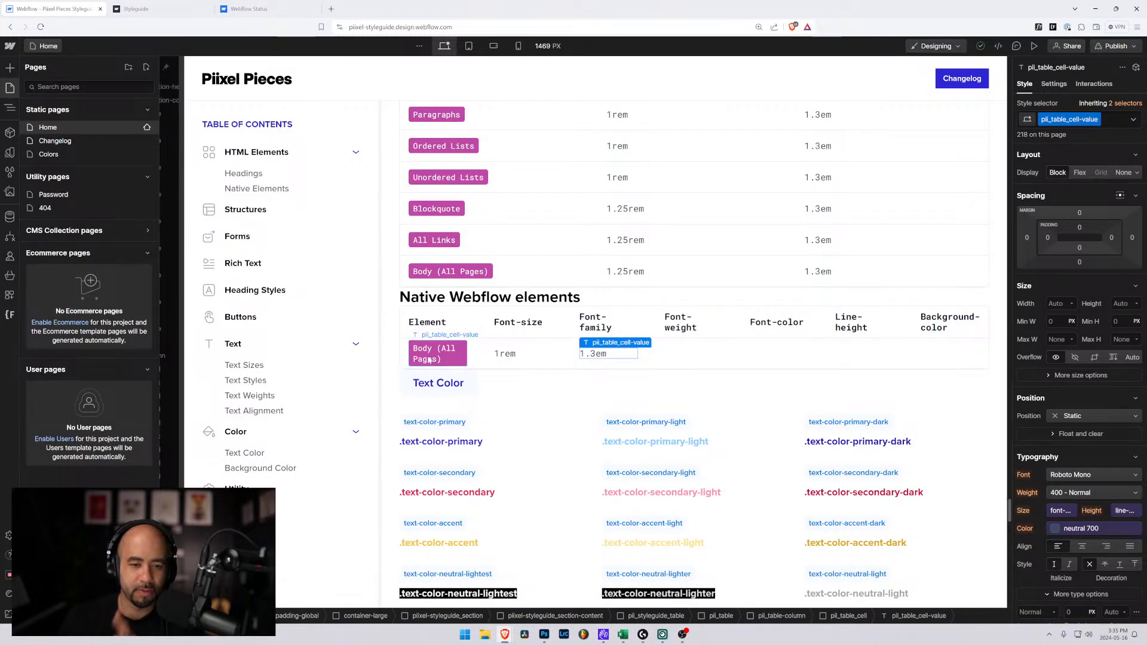
# Try to set the Body row's Font-family value to var(primary-font)
pyautogui.click(593, 353)
pyautogui.doubleClick(593, 354)
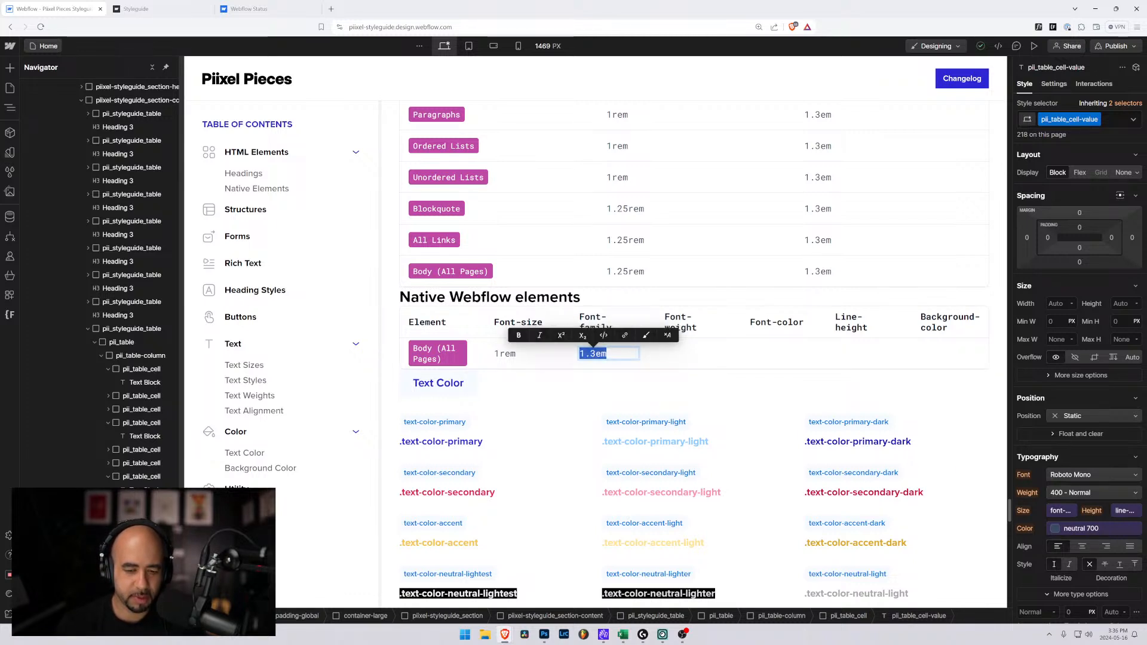
pyautogui.write('var')
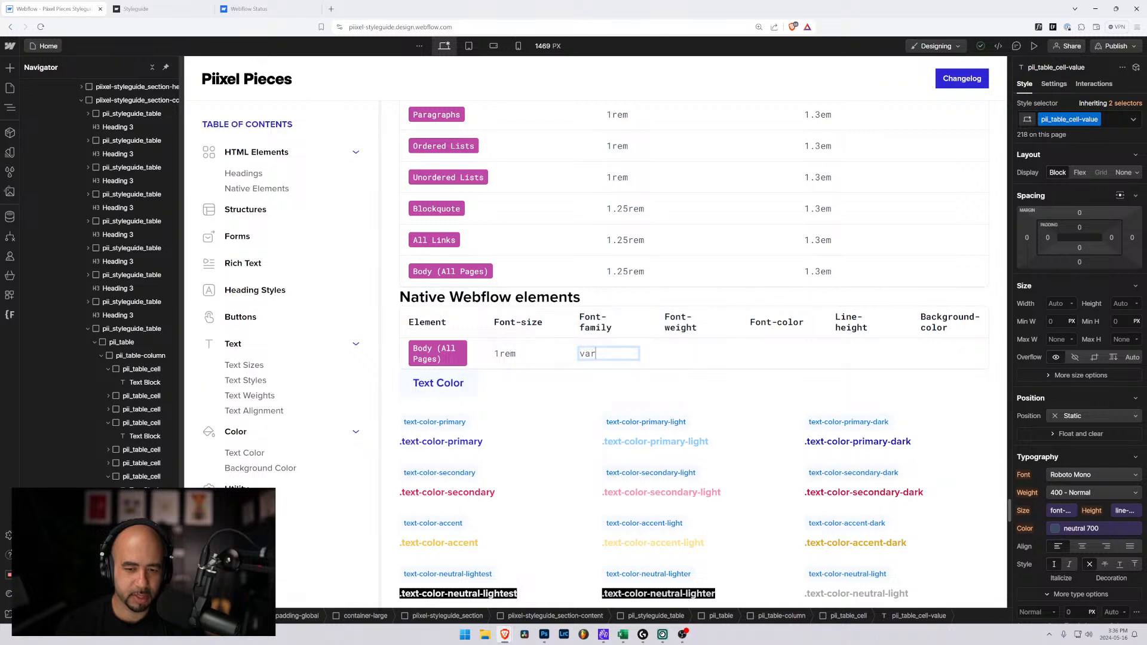
pyautogui.write('(')
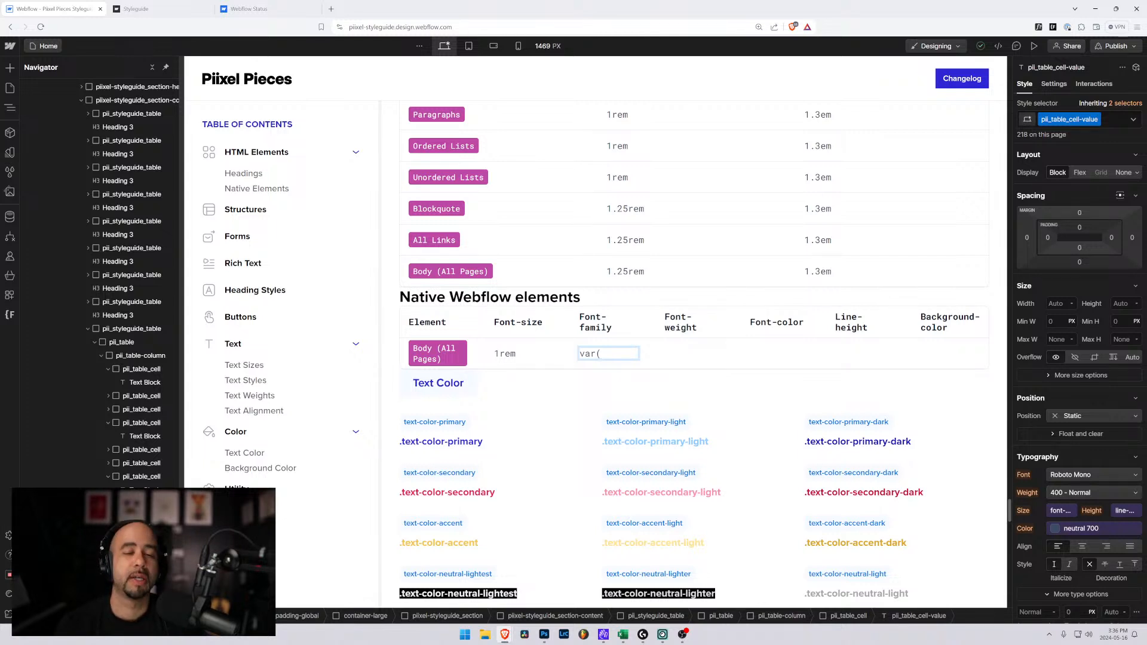
pyautogui.write('pri')
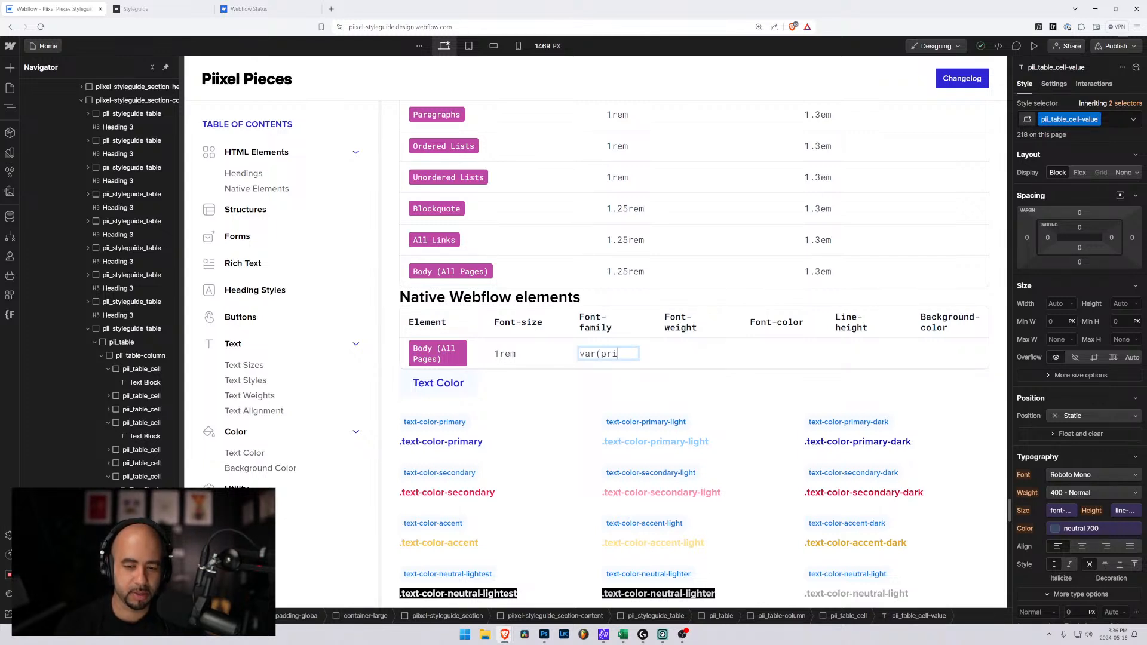
pyautogui.write('ary')
pyautogui.press('BackSpace')
pyautogui.press('BackSpace')
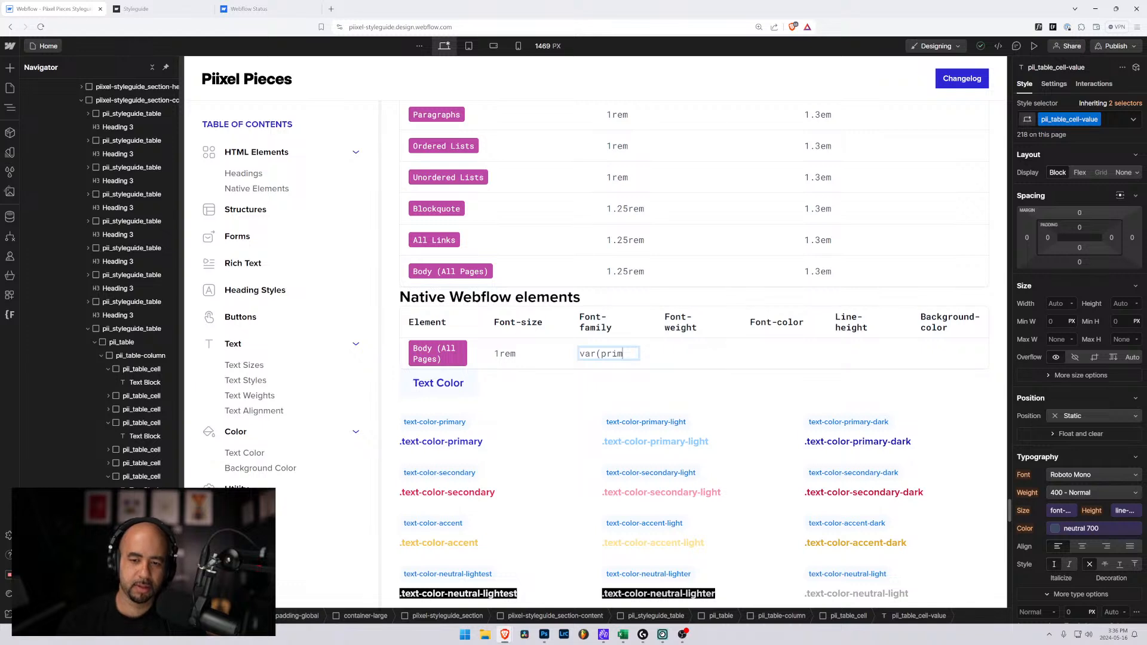
pyautogui.write('m')
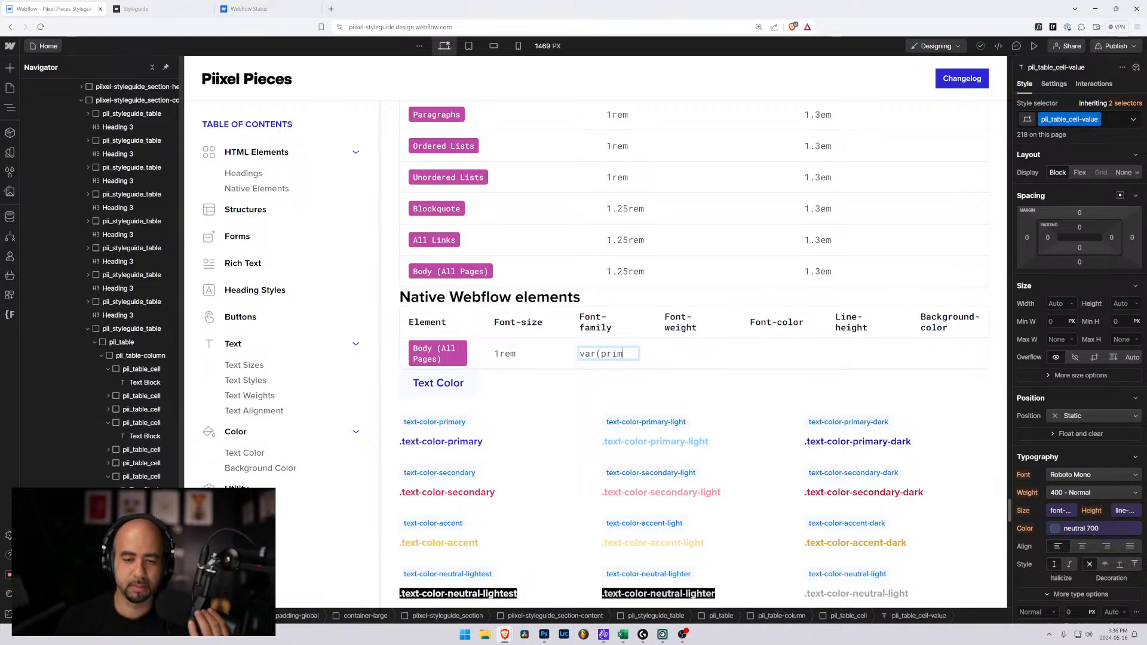
pyautogui.write('ary-font)')
pyautogui.click(643, 361)
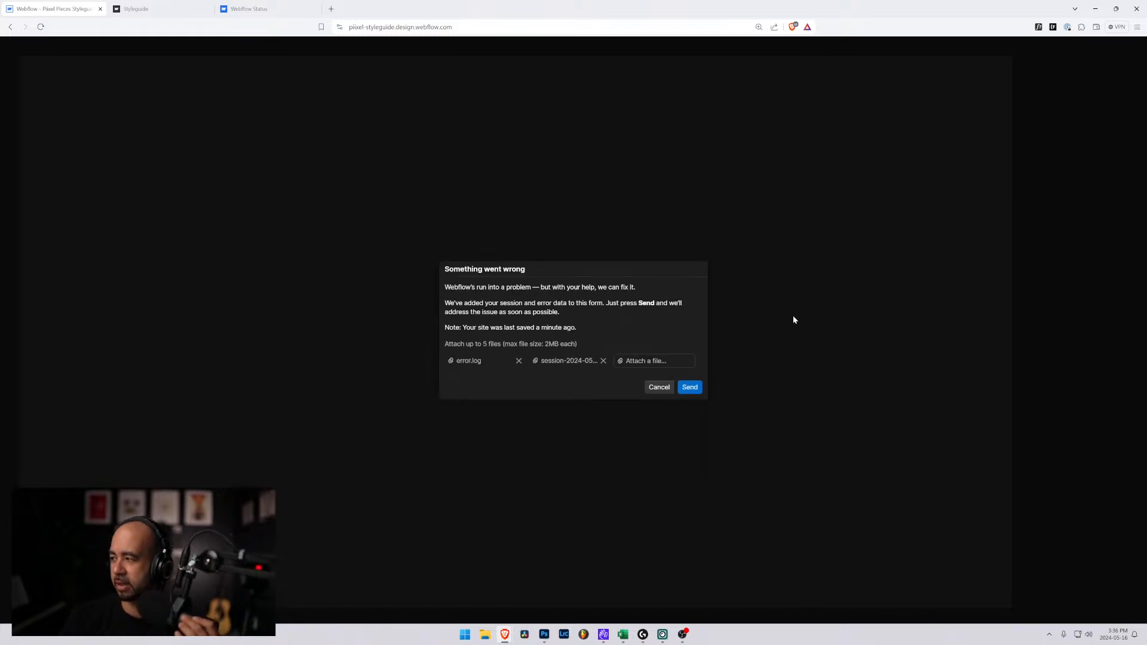
# Dismiss the error report, reload the designer and return to the Native Webflow elements table
pyautogui.click(659, 387)
pyautogui.click(615, 78)
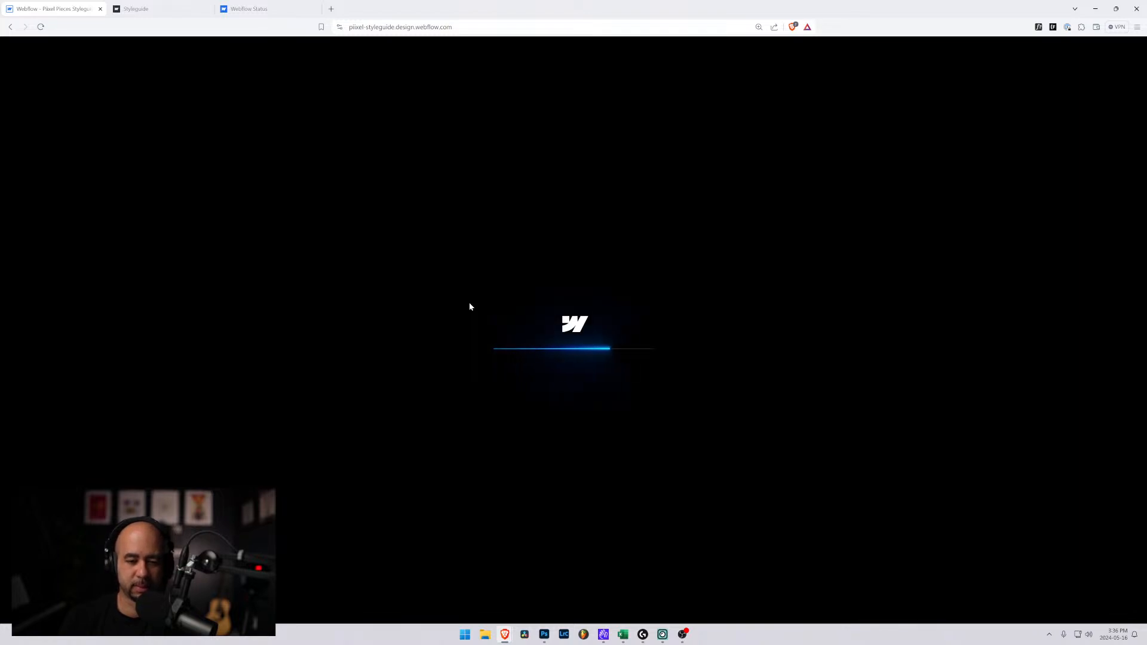
pyautogui.scroll(-20, 471, 307)
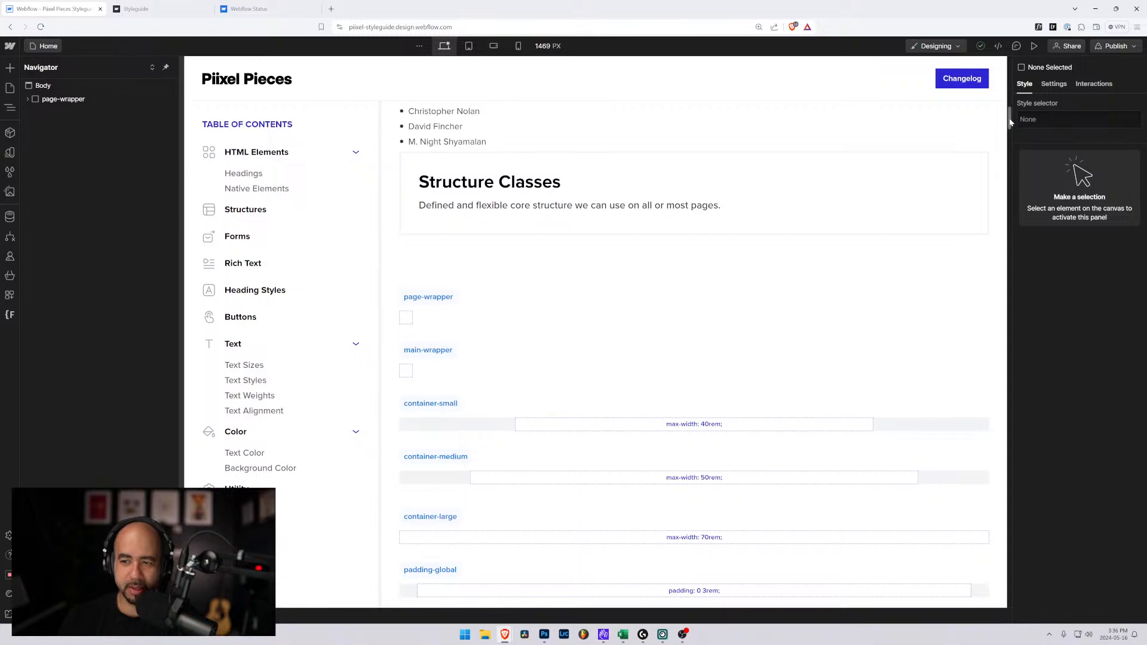
pyautogui.moveTo(1011, 122); pyautogui.dragTo(990, 483)
pyautogui.scroll(-10, 989, 483)
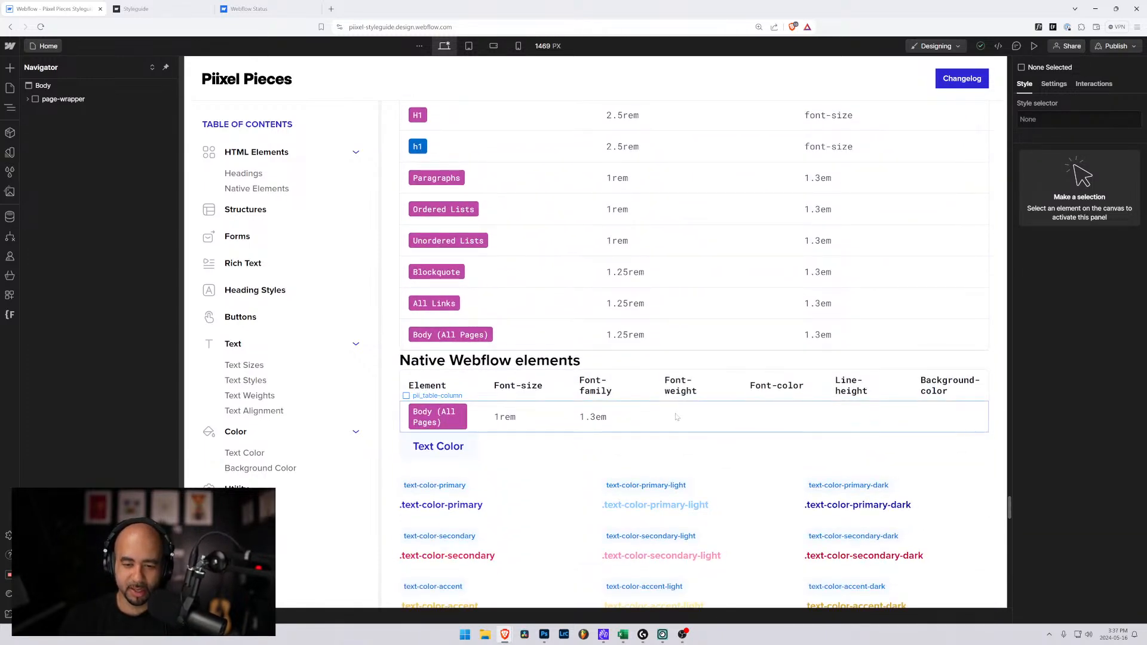
# Duplicate the Body row's Font-family value cell four times to fill the remaining columns through Background-color
pyautogui.click(674, 418)
pyautogui.click(582, 416)
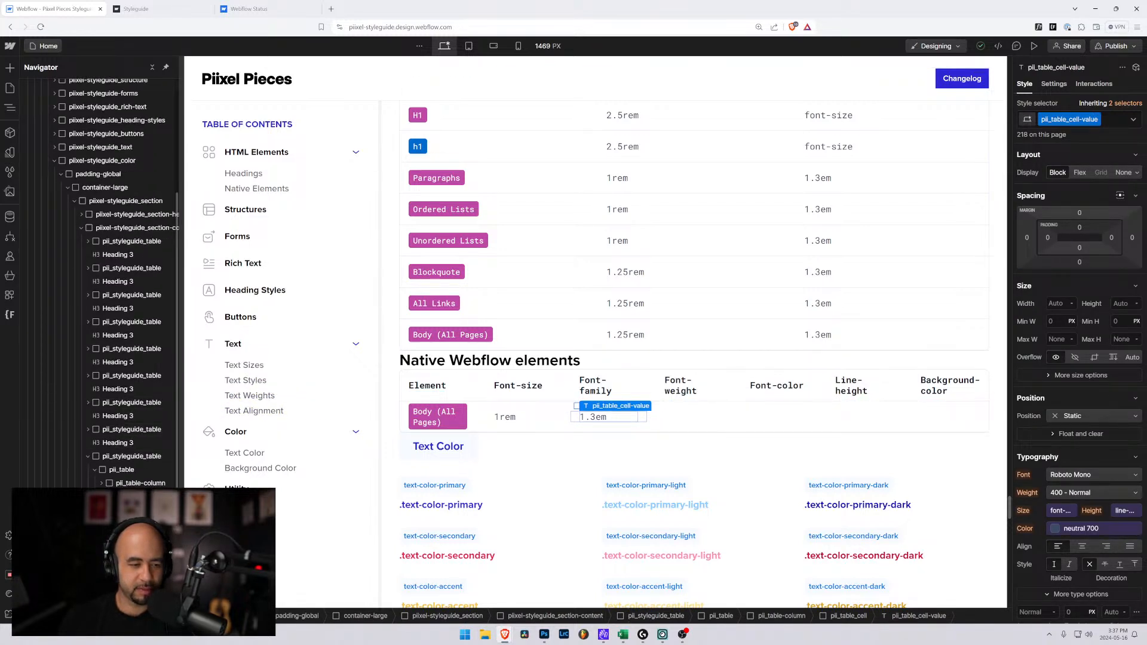
pyautogui.click(575, 417)
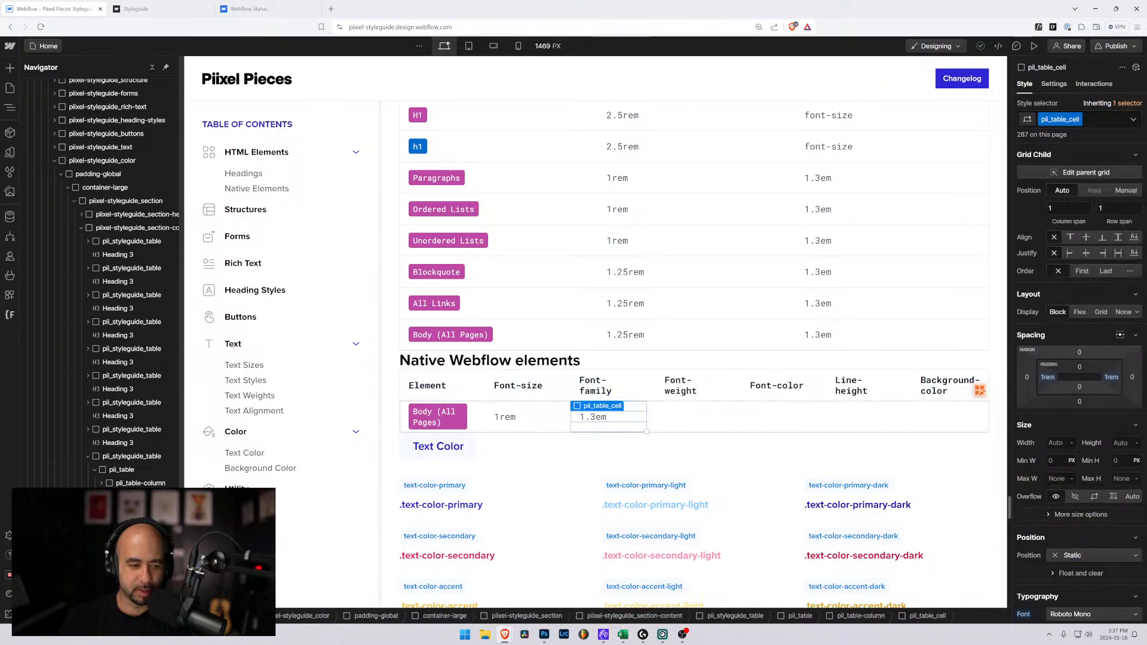
pyautogui.hotkey('ctrl', 'd')
pyautogui.hotkey('ctrl', 'd')
pyautogui.hotkey('ctrl', 'd')
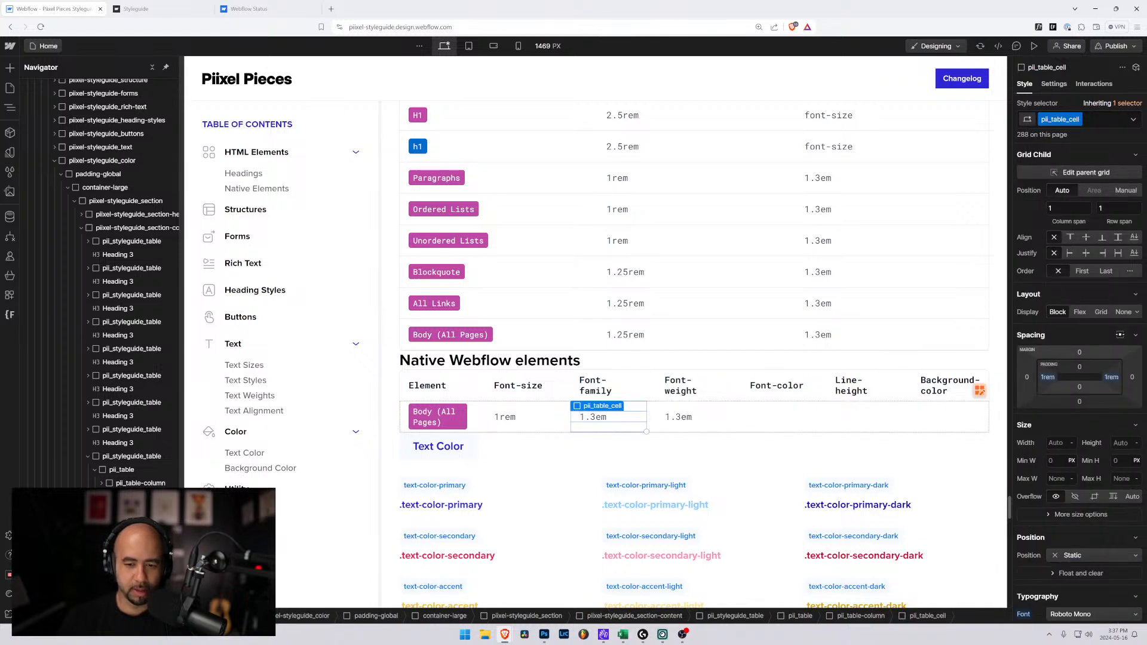
pyautogui.hotkey('ctrl', 'd')
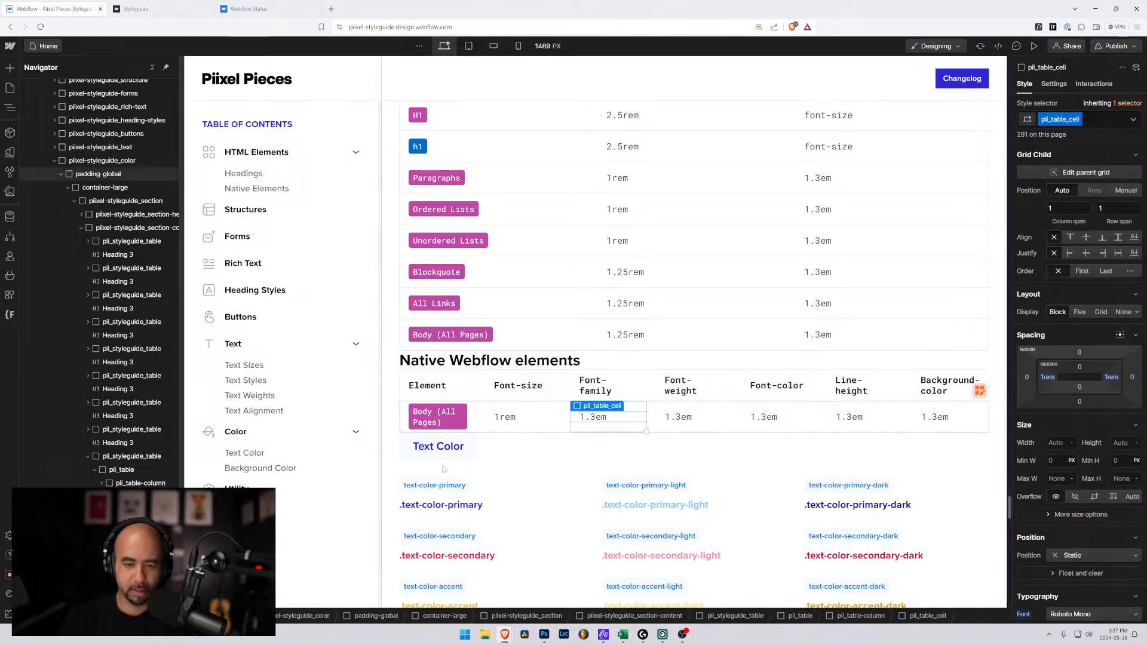
# Set the Body row's Font-family value to var(primary-font) and its Font-weight value to 400
pyautogui.click(594, 418)
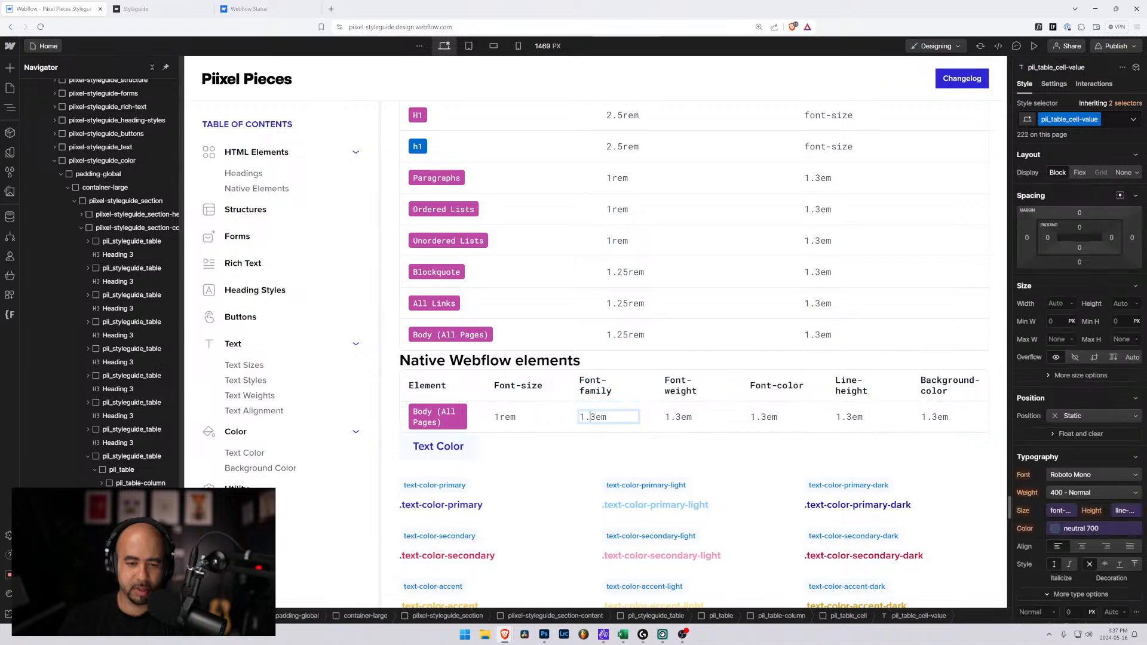
pyautogui.doubleClick(591, 418)
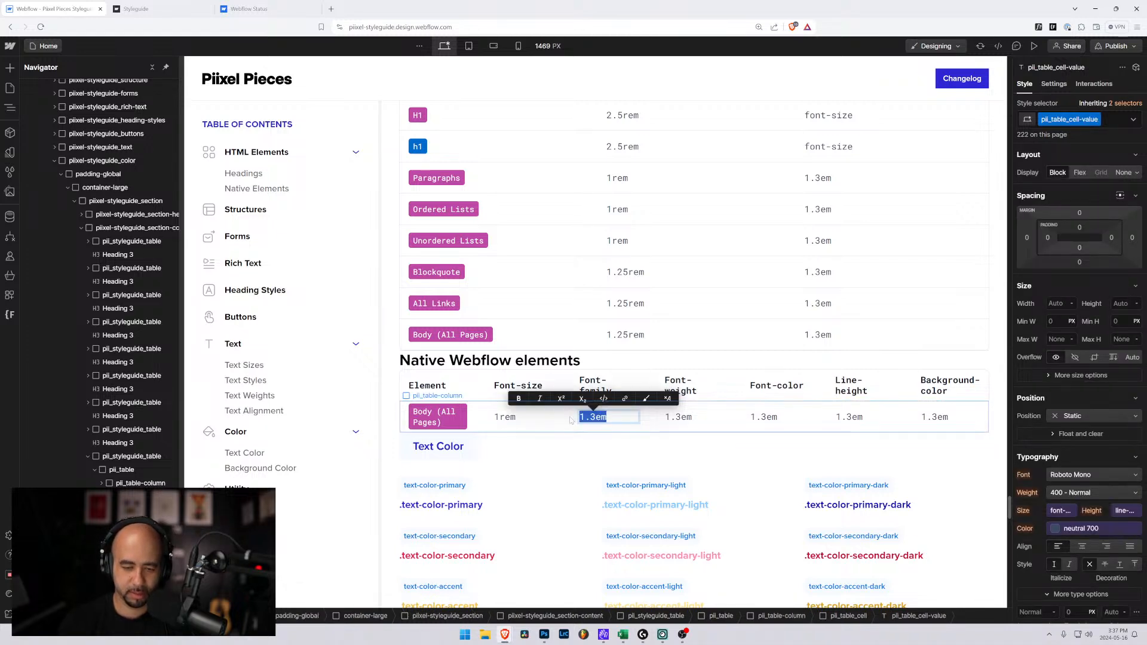
pyautogui.write('var')
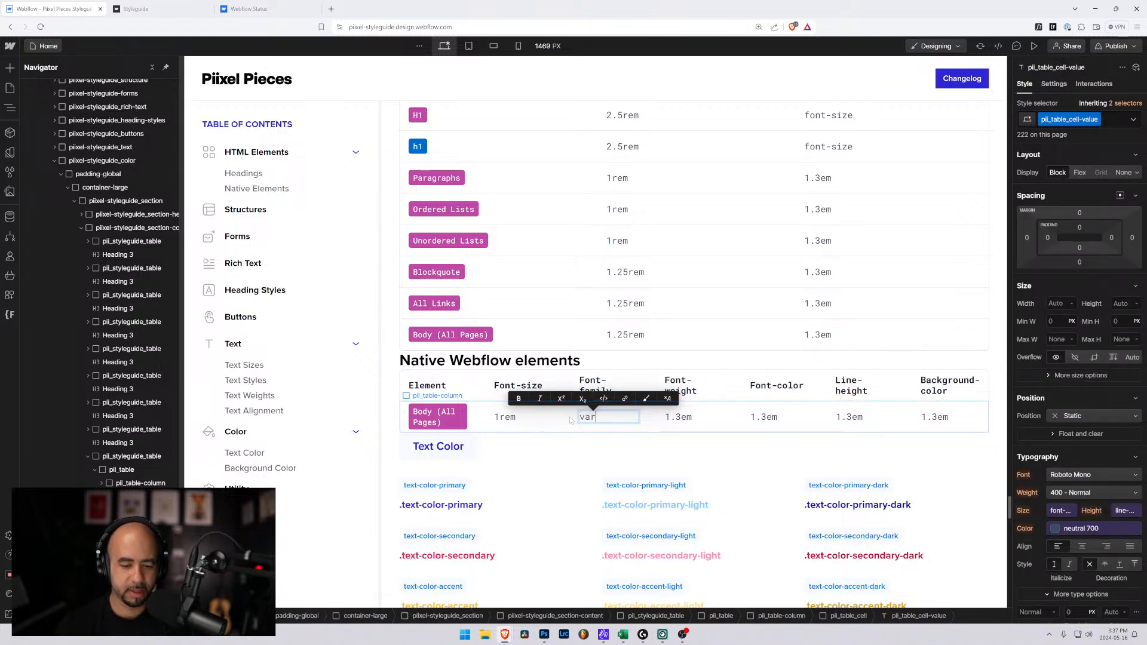
pyautogui.write('(')
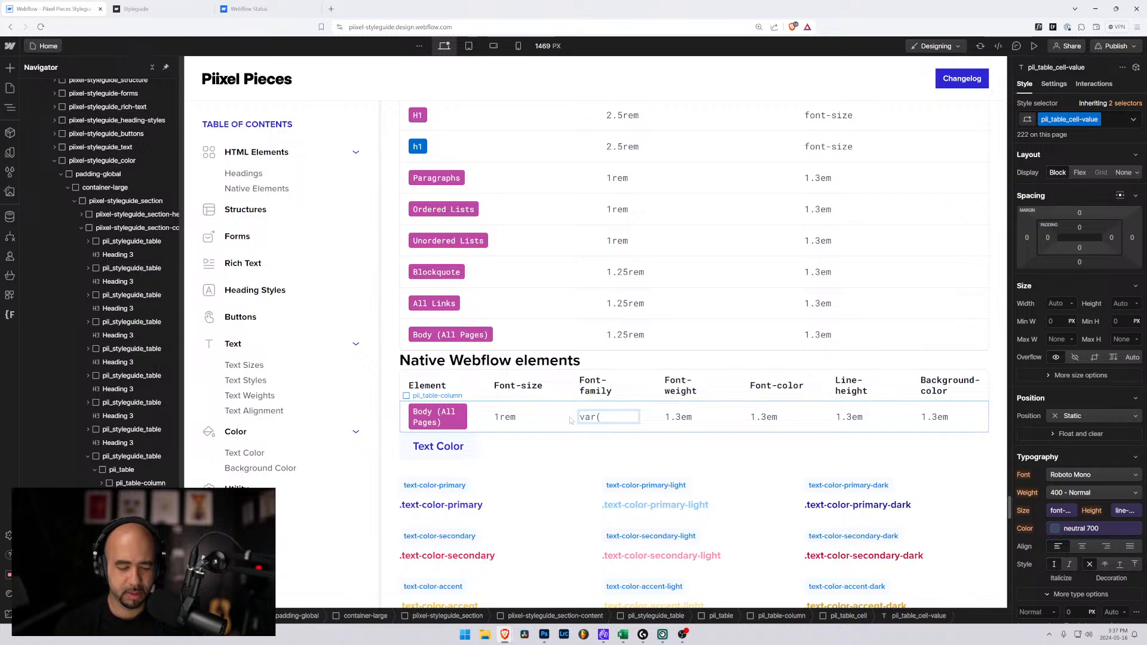
pyautogui.write('primary-font')
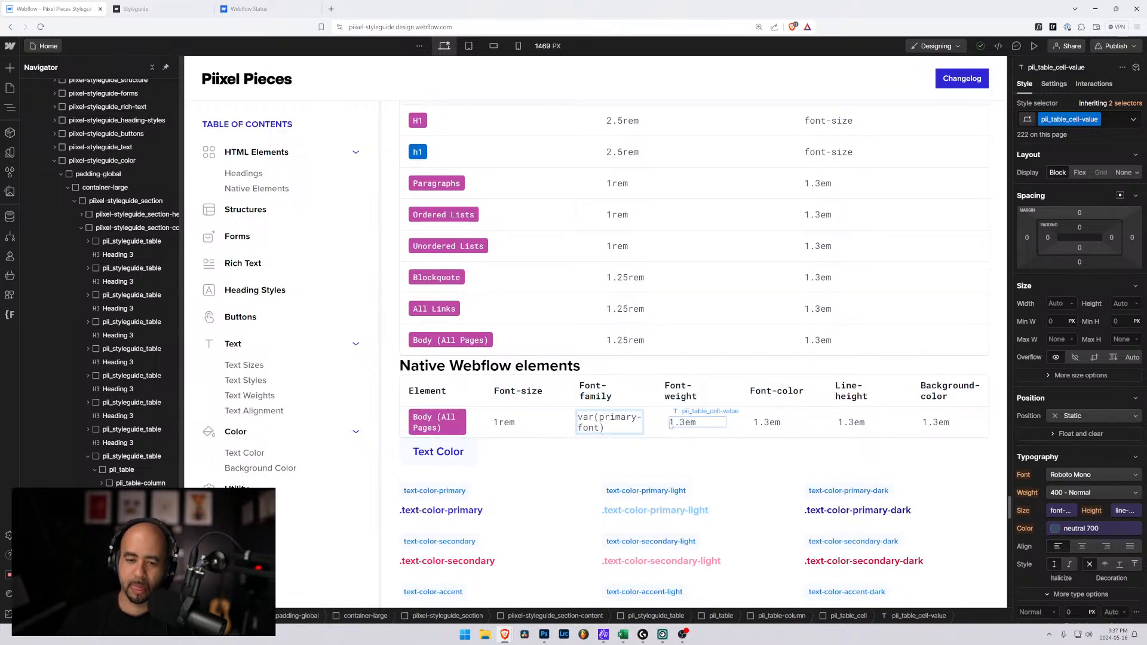
pyautogui.doubleClick(696, 423)
pyautogui.hotkey('ctrl', 'a')
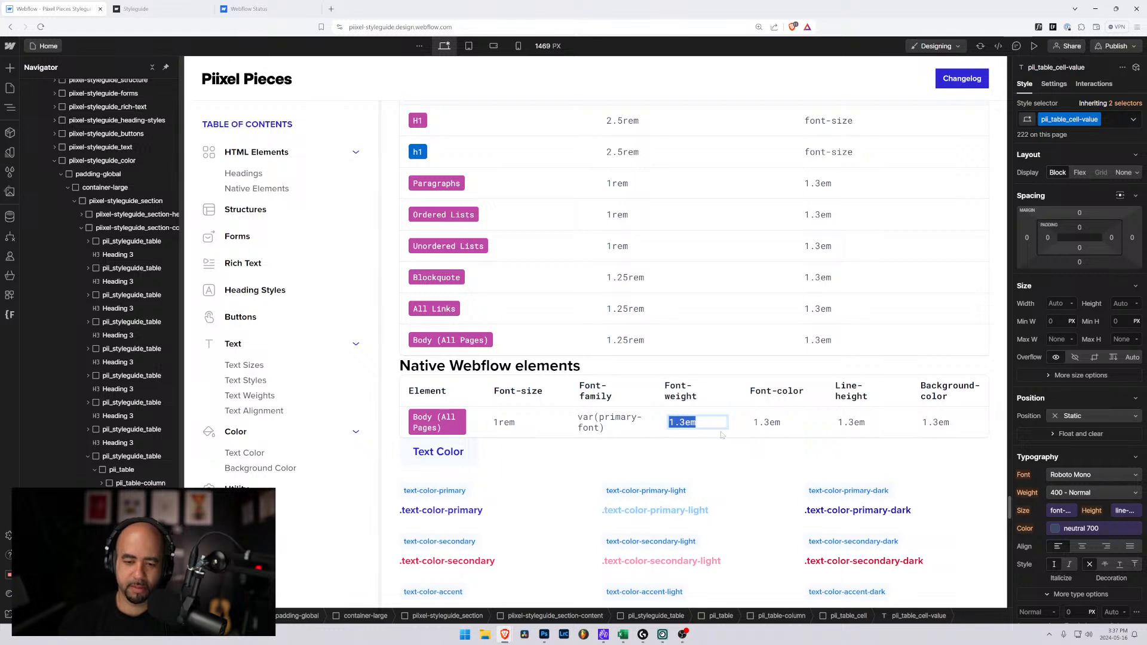
pyautogui.write('400')
# Set the Body row's Font-color value to var(text-neutral-700) in the Native Webflow elements table
pyautogui.doubleClick(767, 423)
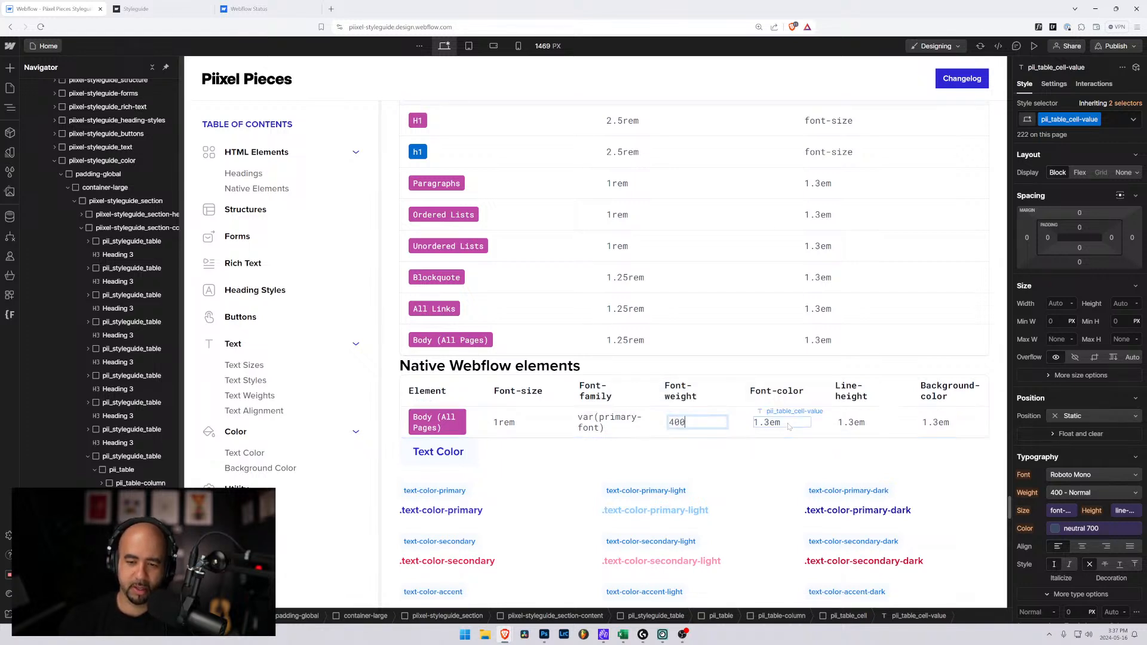
pyautogui.hotkey('ctrl', 'a')
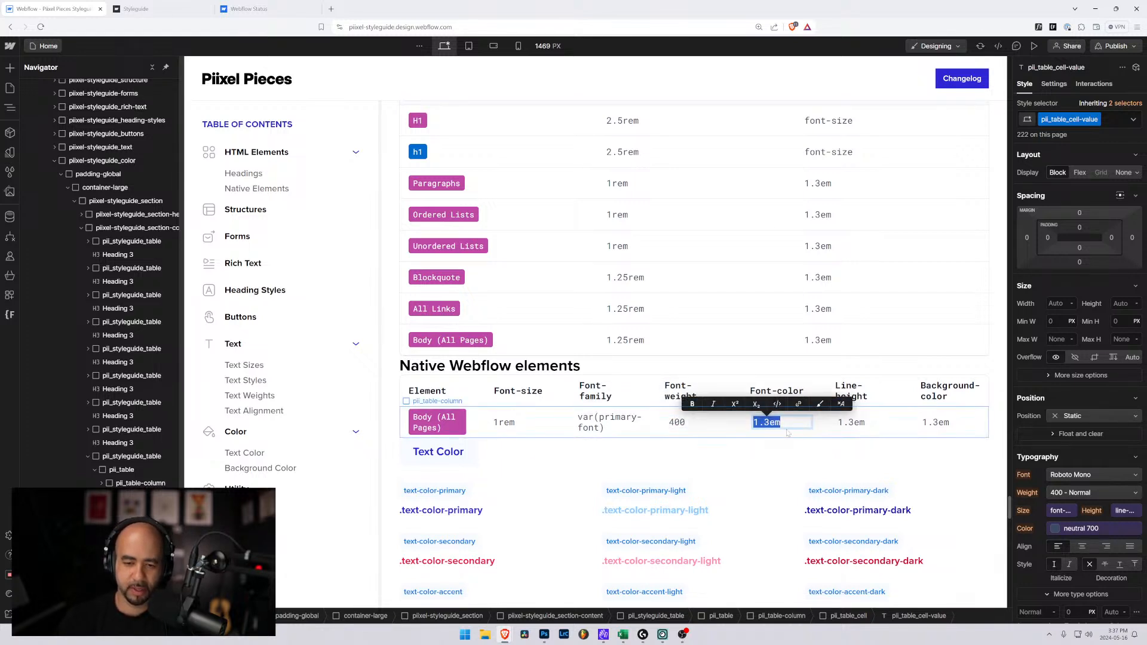
pyautogui.write('var')
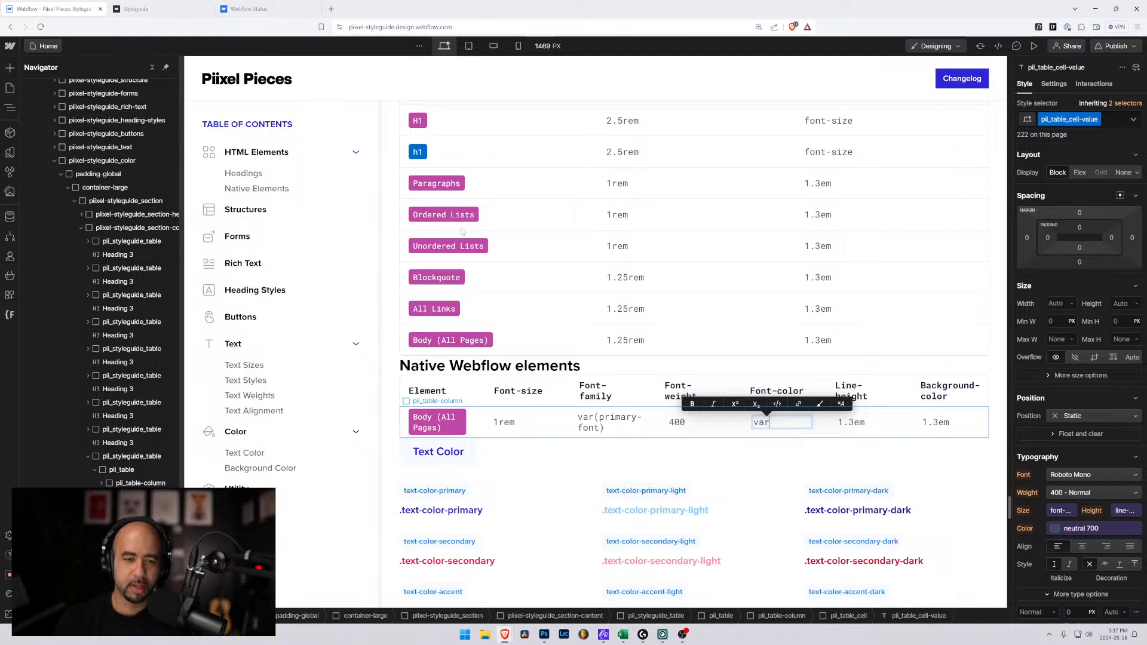
pyautogui.scroll(15, 471, 230)
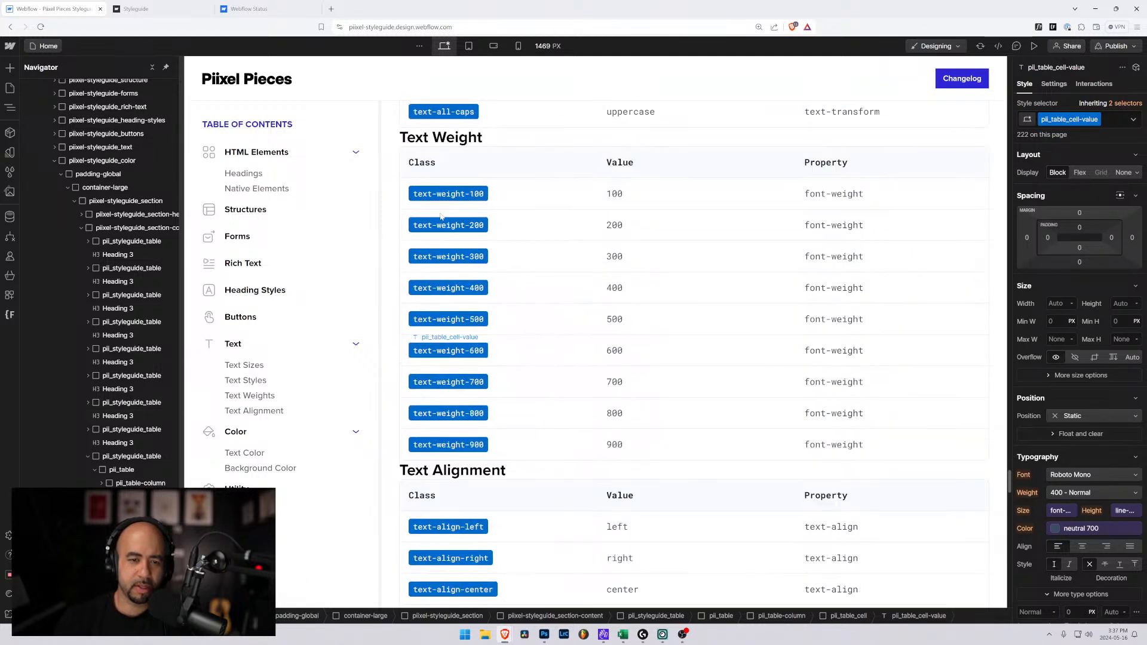
pyautogui.scroll(3, 439, 217)
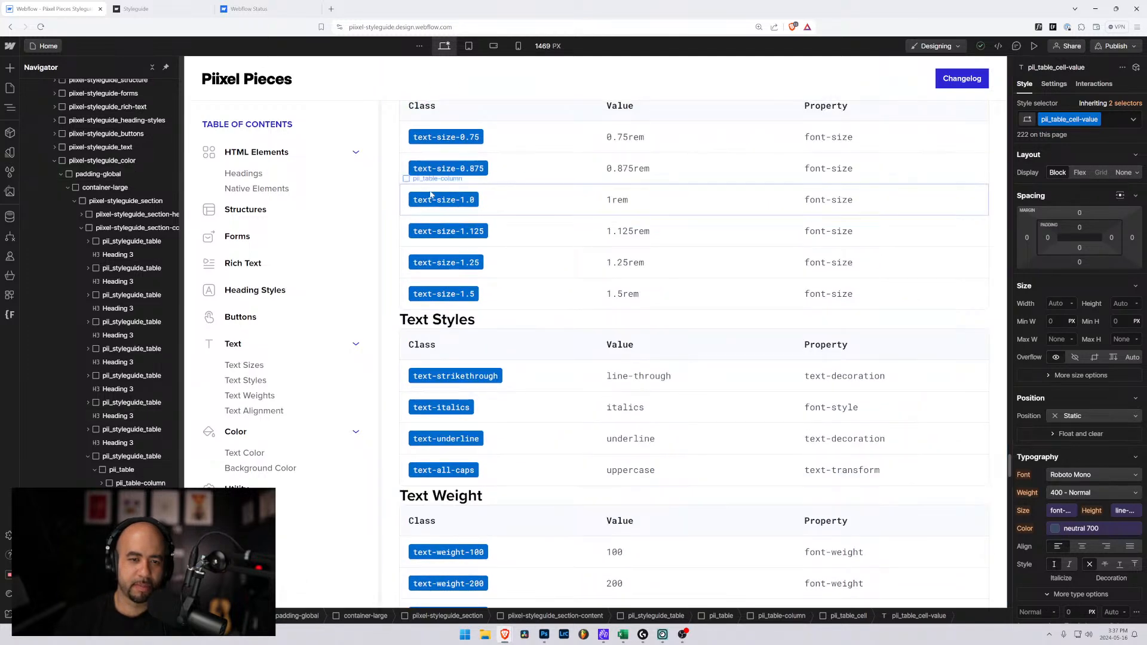
pyautogui.scroll(-19, 431, 194)
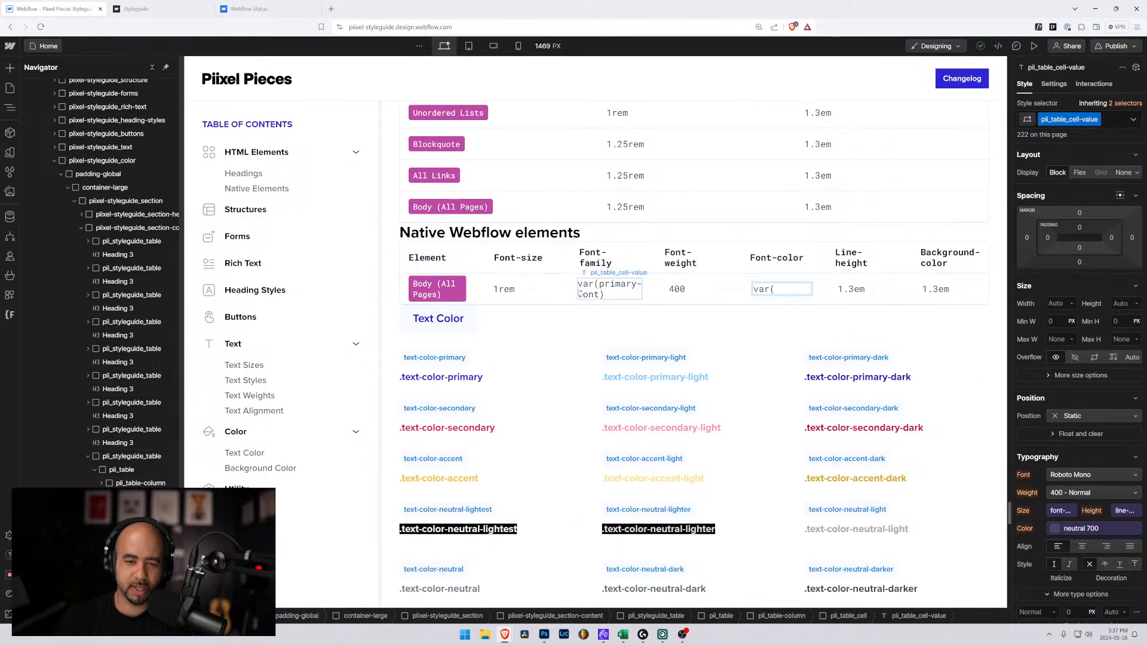
pyautogui.scroll(3, 627, 305)
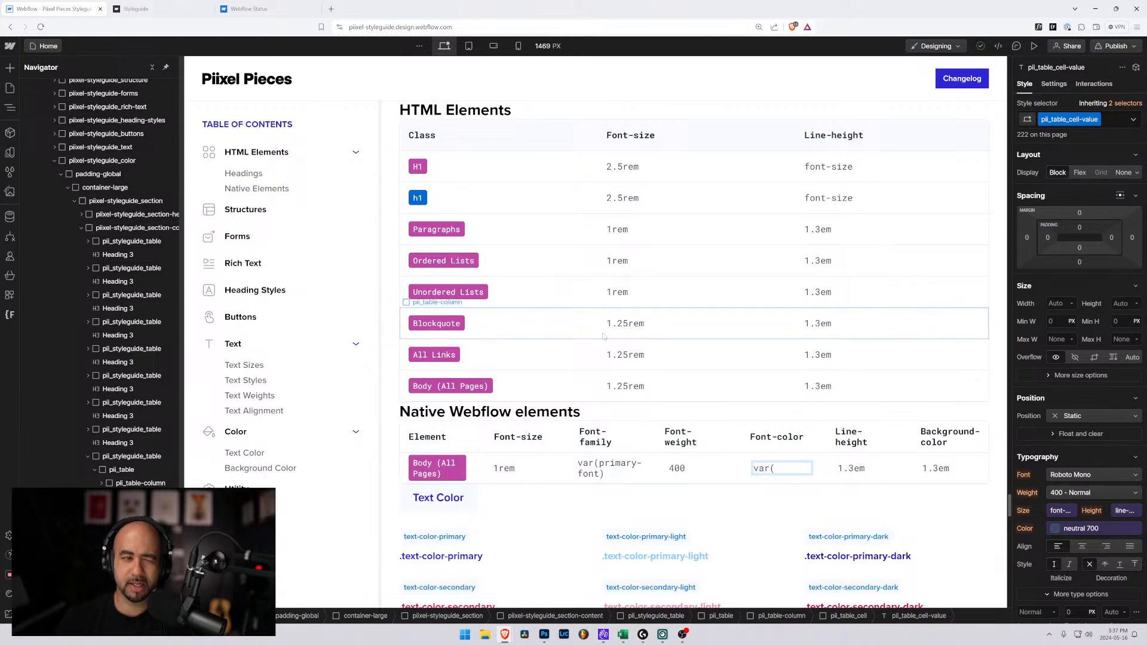
pyautogui.scroll(3, 627, 304)
pyautogui.scroll(-4, 727, 375)
pyautogui.scroll(2, 727, 375)
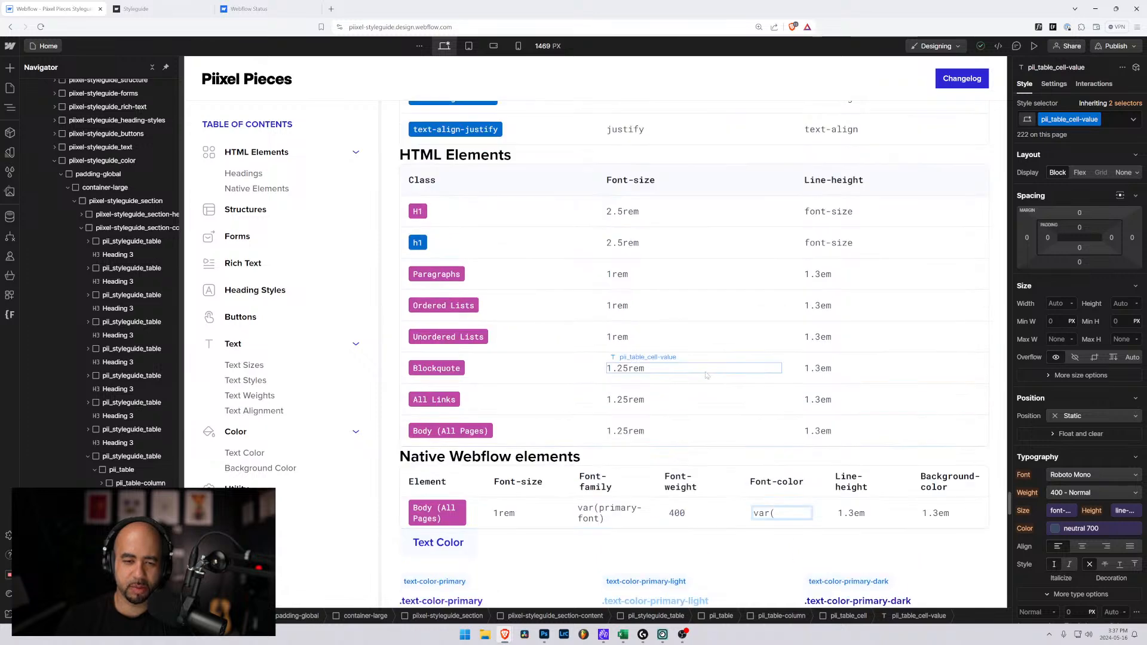
pyautogui.scroll(-3, 720, 358)
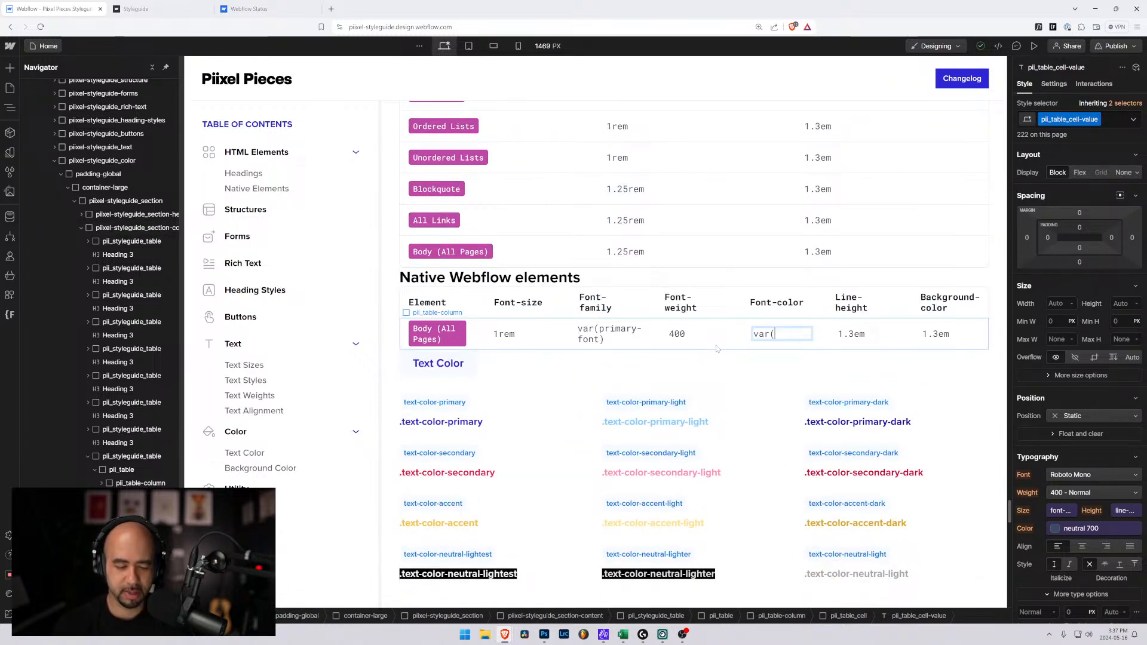
pyautogui.write('text-')
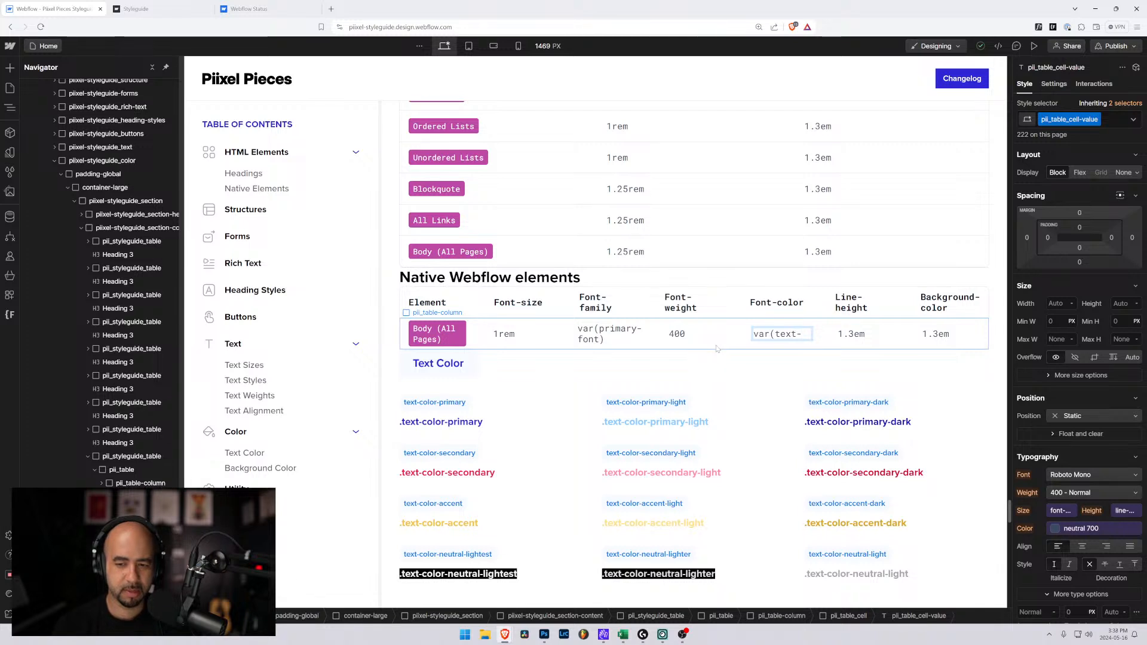
pyautogui.write('col')
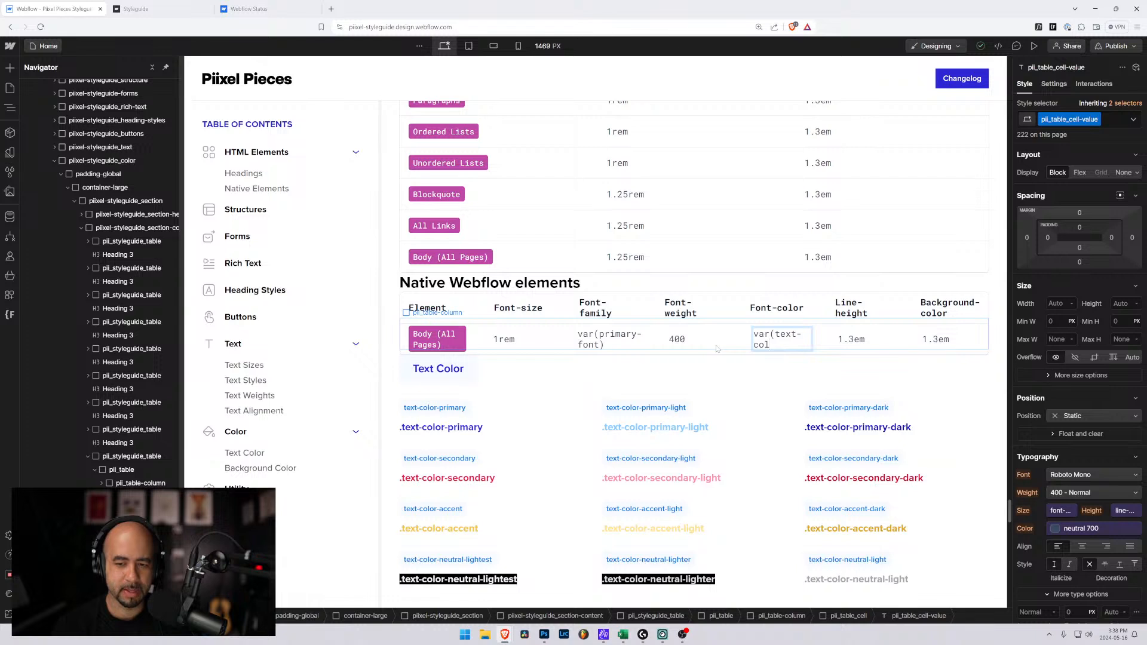
pyautogui.press('BackSpace')
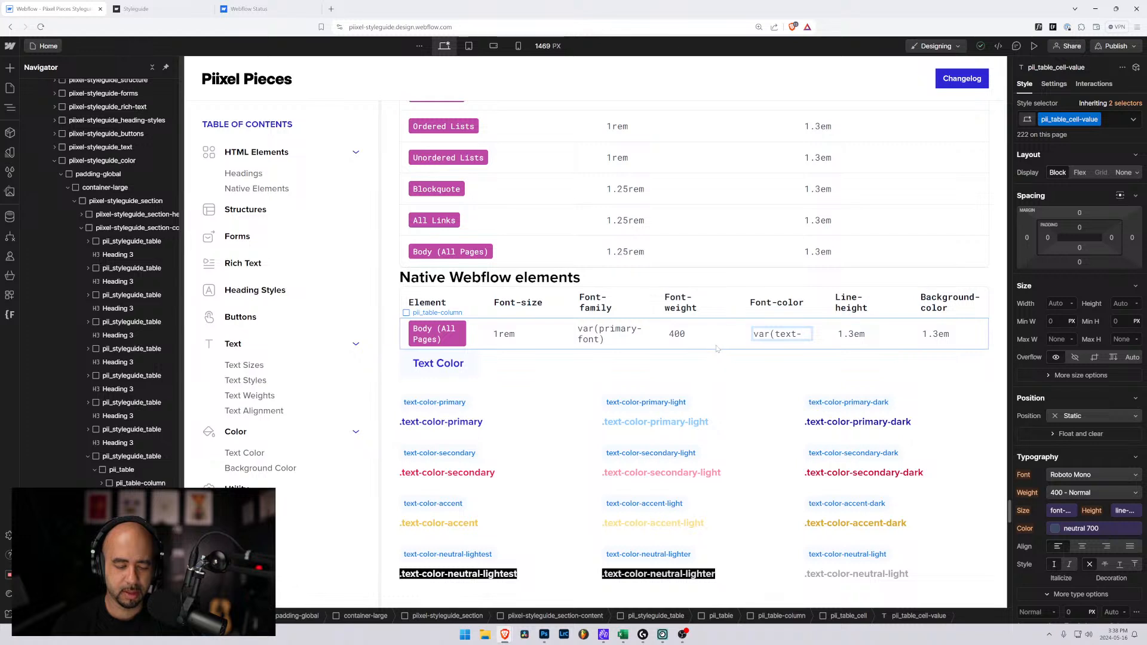
pyautogui.write('ne')
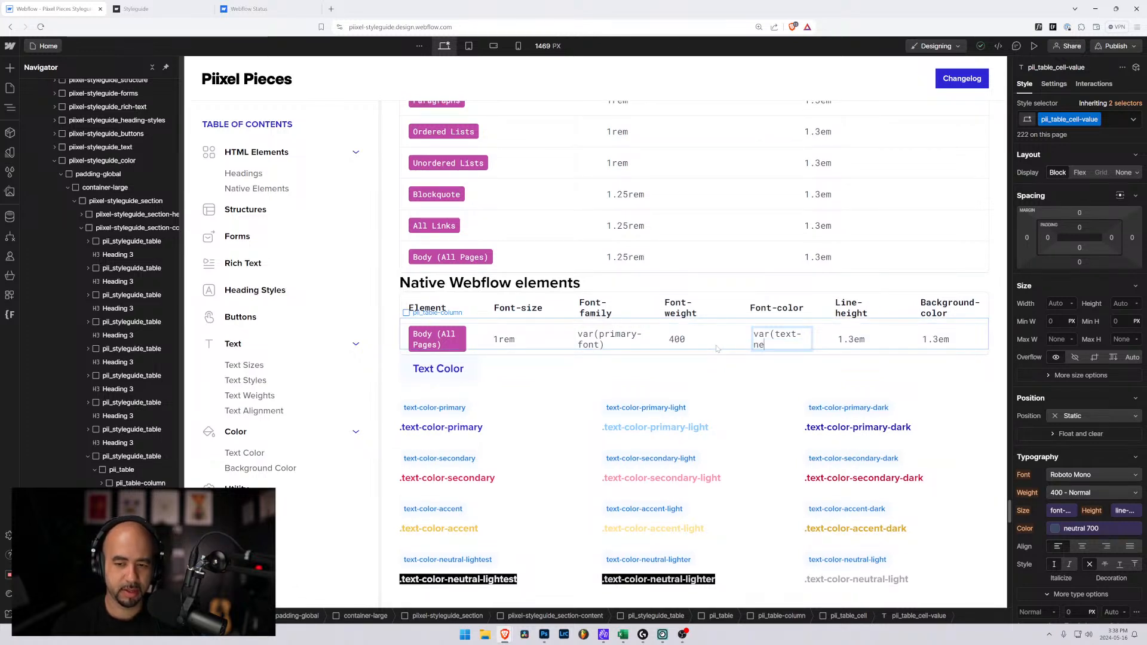
pyautogui.write('utral-700')
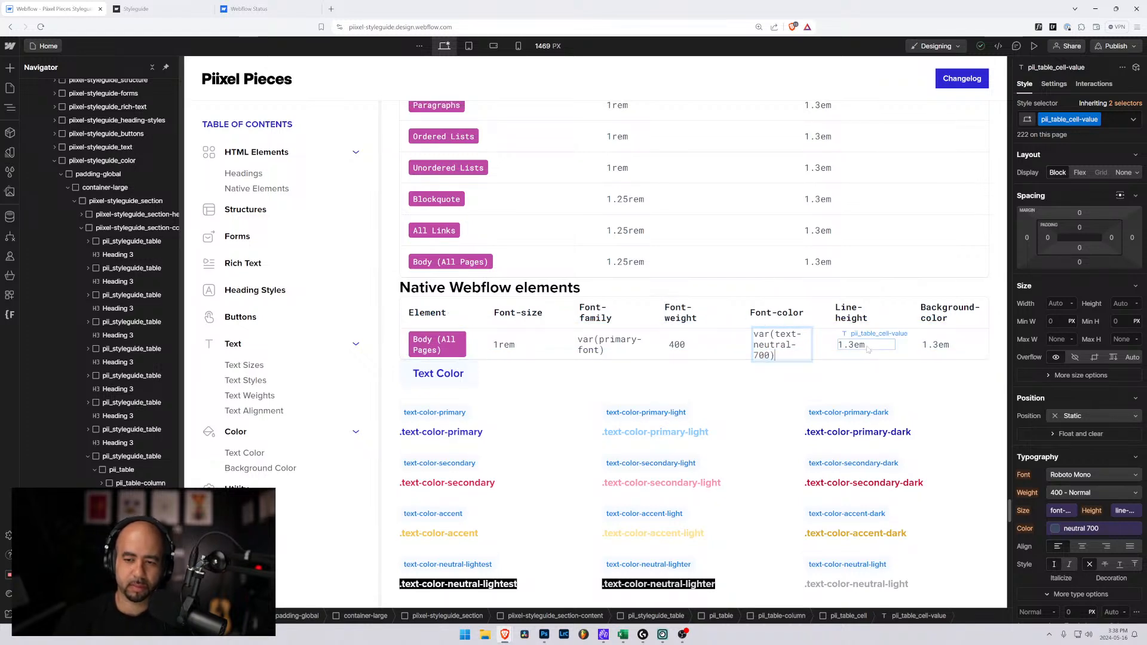
# Set the Body row's Background-color value to var(bg-white) and leave text editing
pyautogui.click(937, 350)
pyautogui.doubleClick(937, 350)
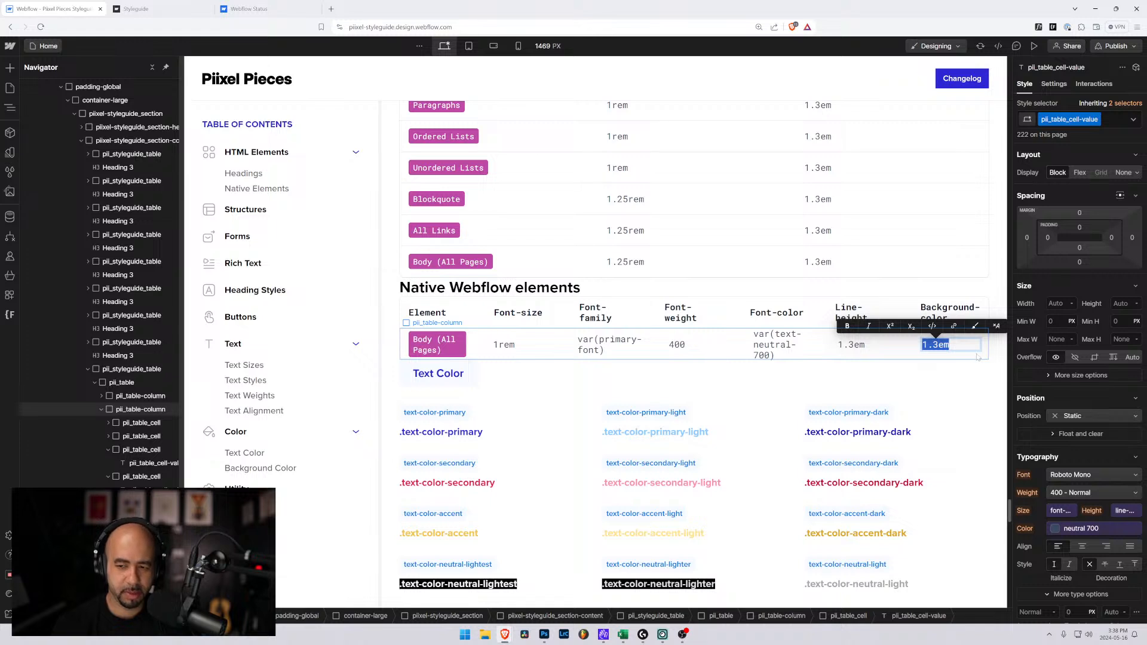
pyautogui.write('var(bg-w')
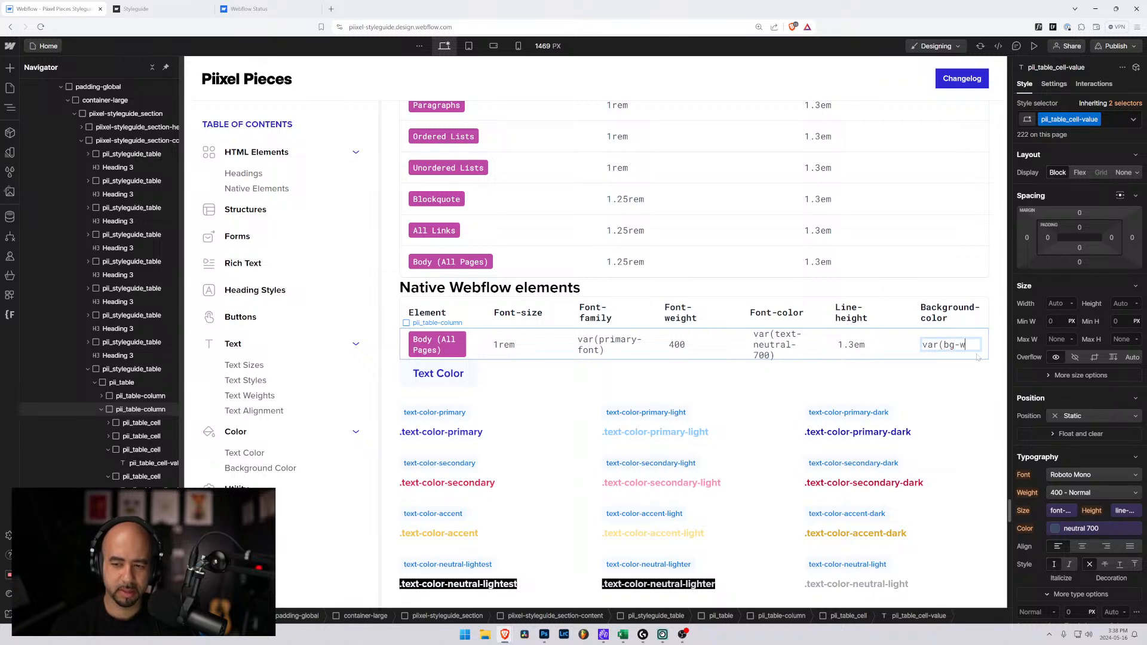
pyautogui.write('hite')
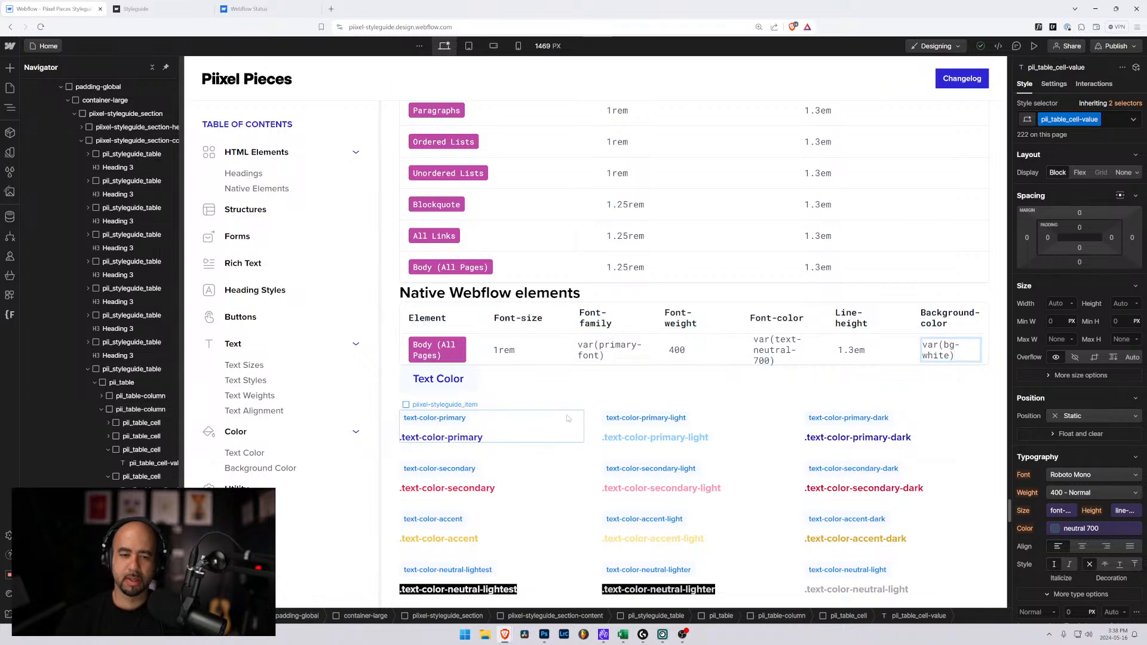
pyautogui.click(511, 367)
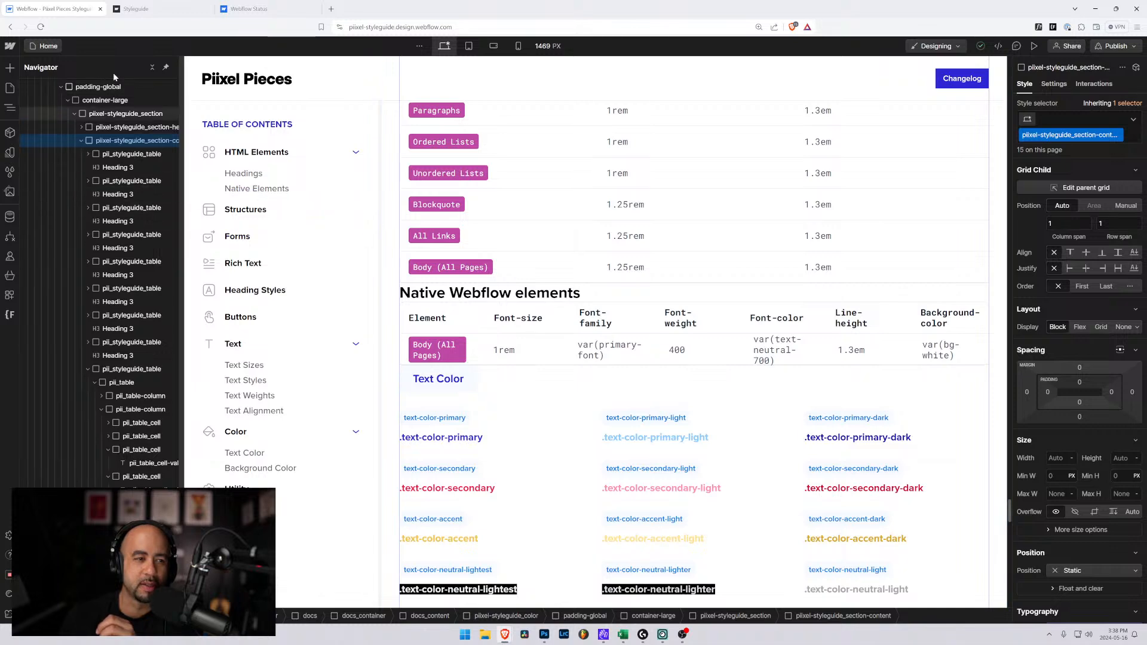
# Expand the piixel-styleguide_html-elements section down to its heading grid and select the grid's fourth item
pyautogui.scroll(4, 148, 245)
pyautogui.scroll(2, 809, 272)
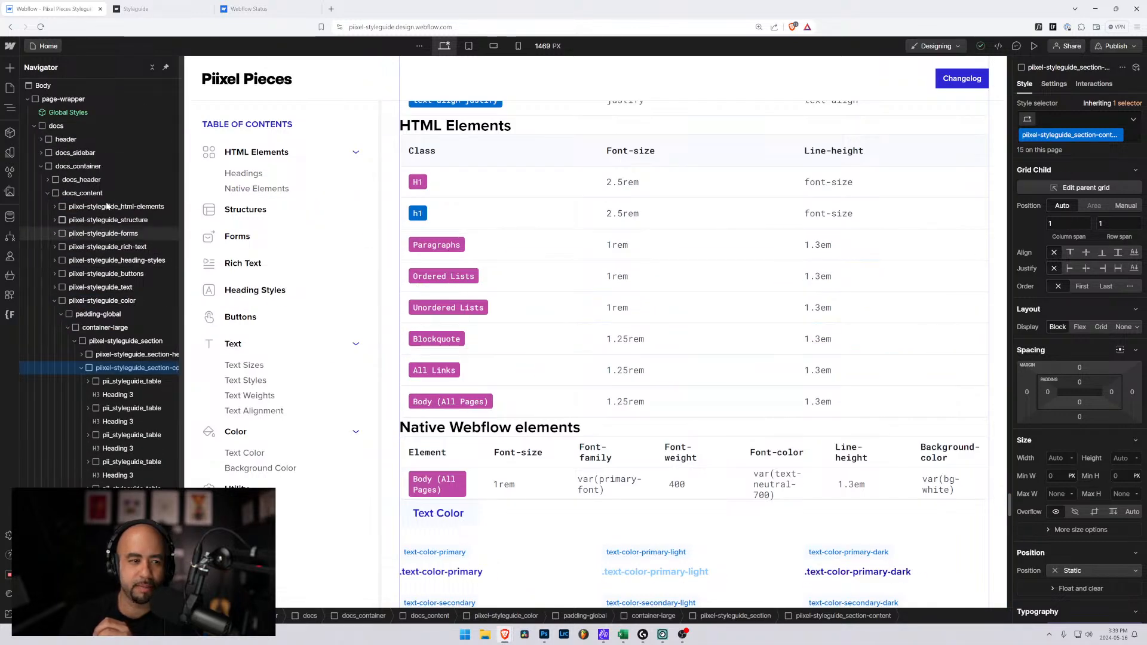
pyautogui.click(54, 207)
pyautogui.click(60, 221)
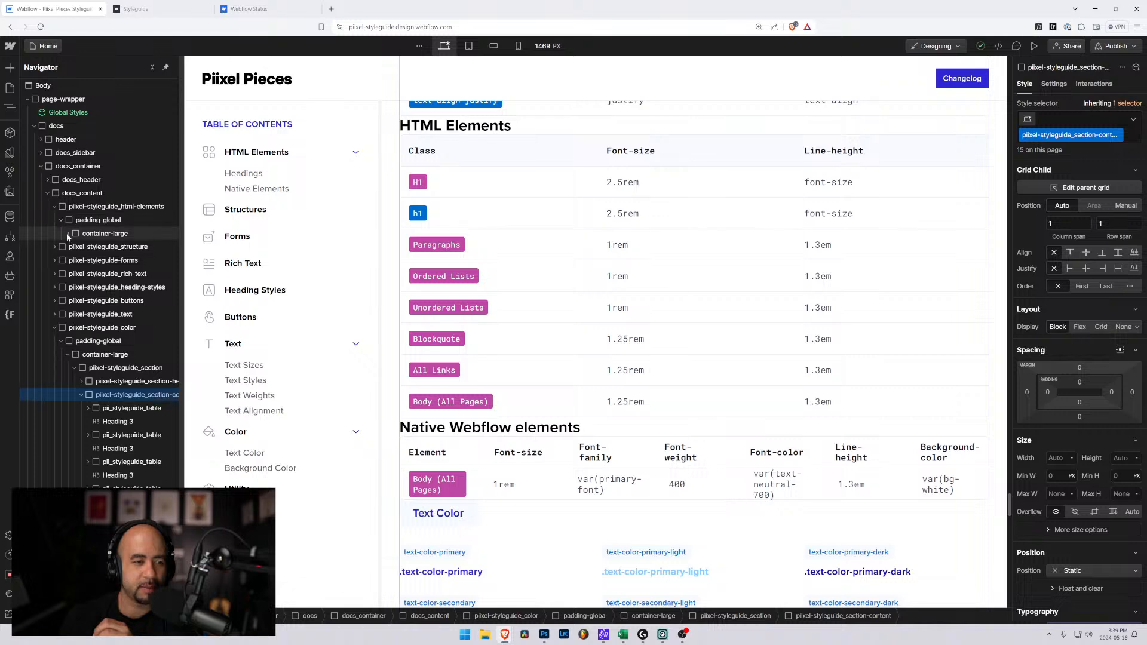
pyautogui.click(67, 233)
pyautogui.click(75, 260)
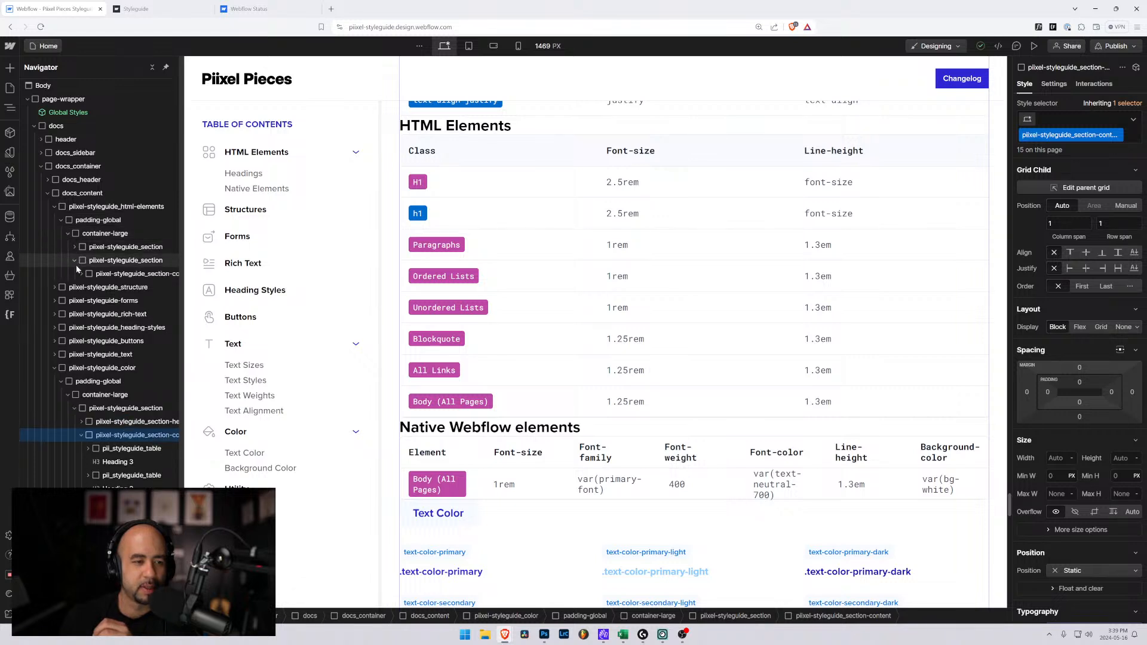
pyautogui.click(73, 247)
pyautogui.click(81, 261)
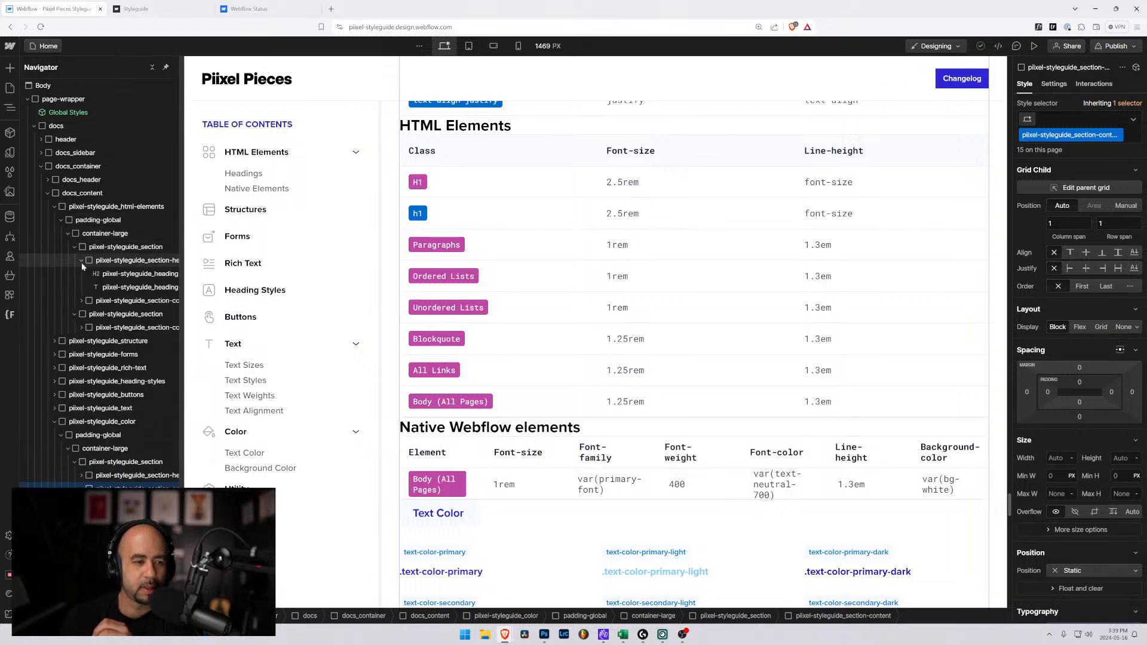
pyautogui.click(81, 301)
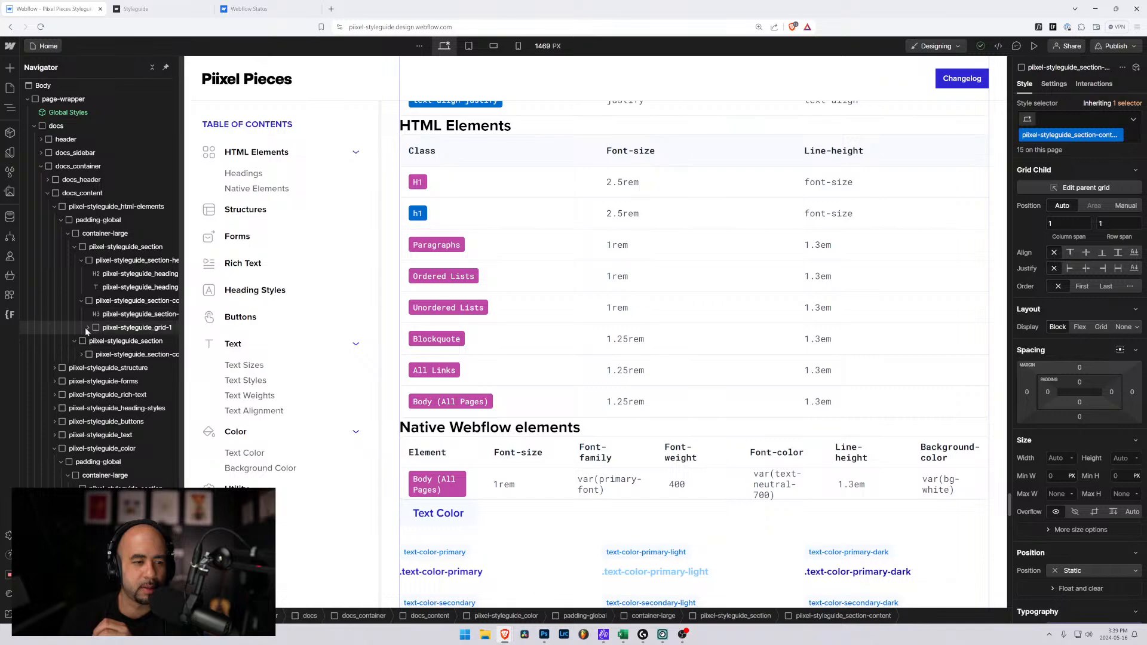
pyautogui.click(87, 328)
pyautogui.click(119, 383)
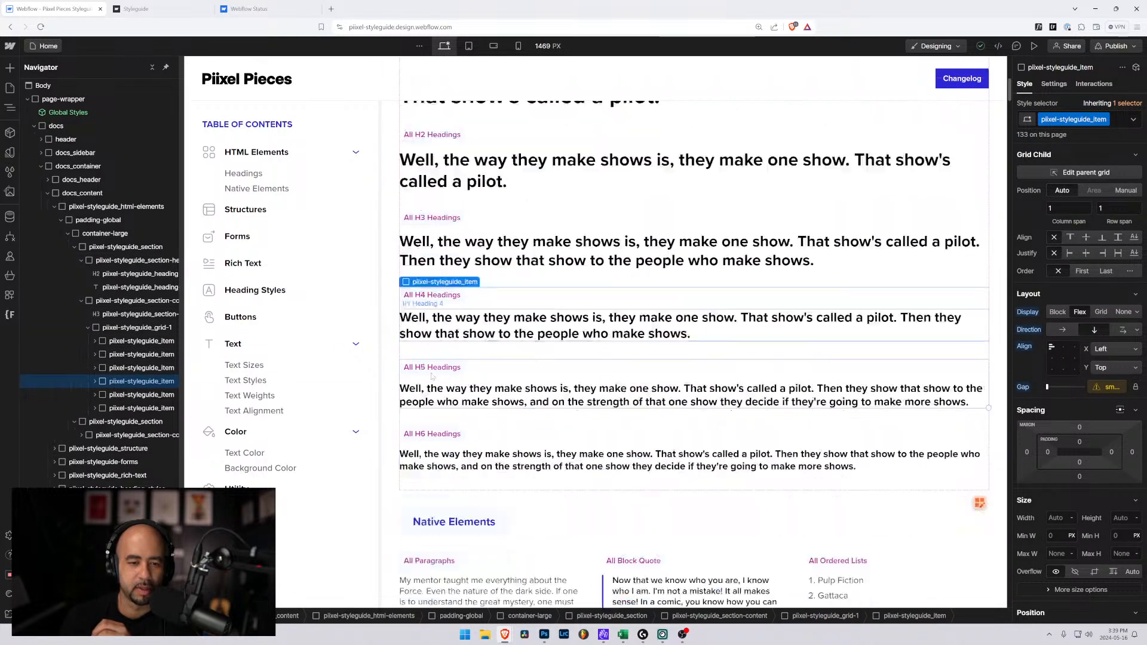
# Select the unordered list under Native Elements and examine the spacing, typography and background styles of its All Unordered Lists tag
pyautogui.scroll(-8, 431, 376)
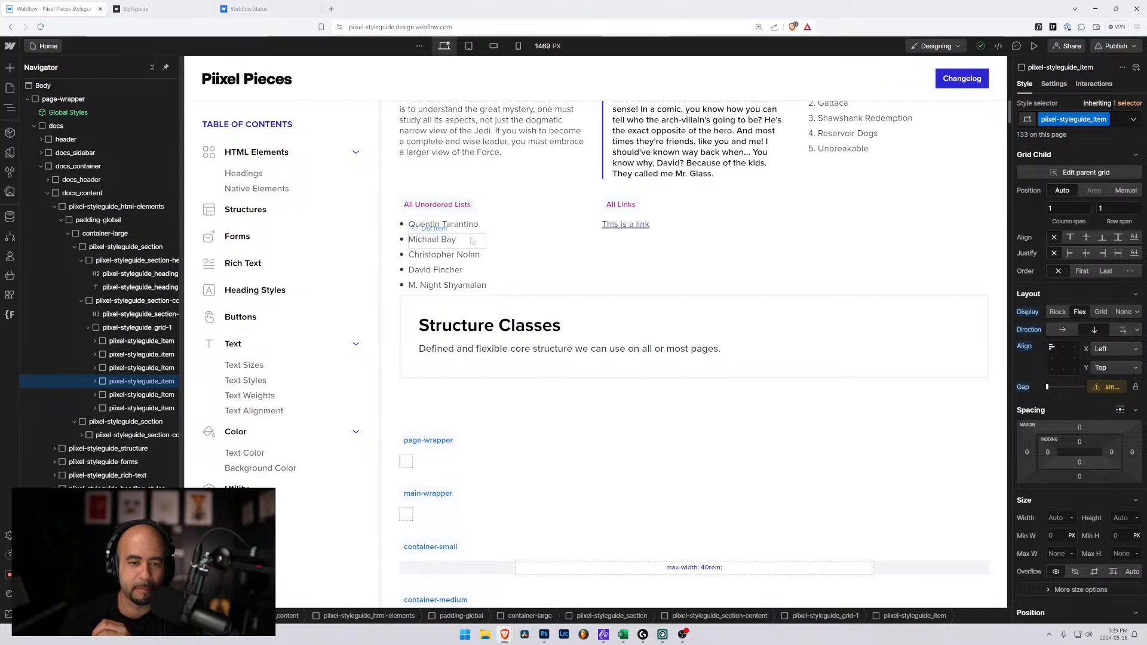
pyautogui.click(445, 226)
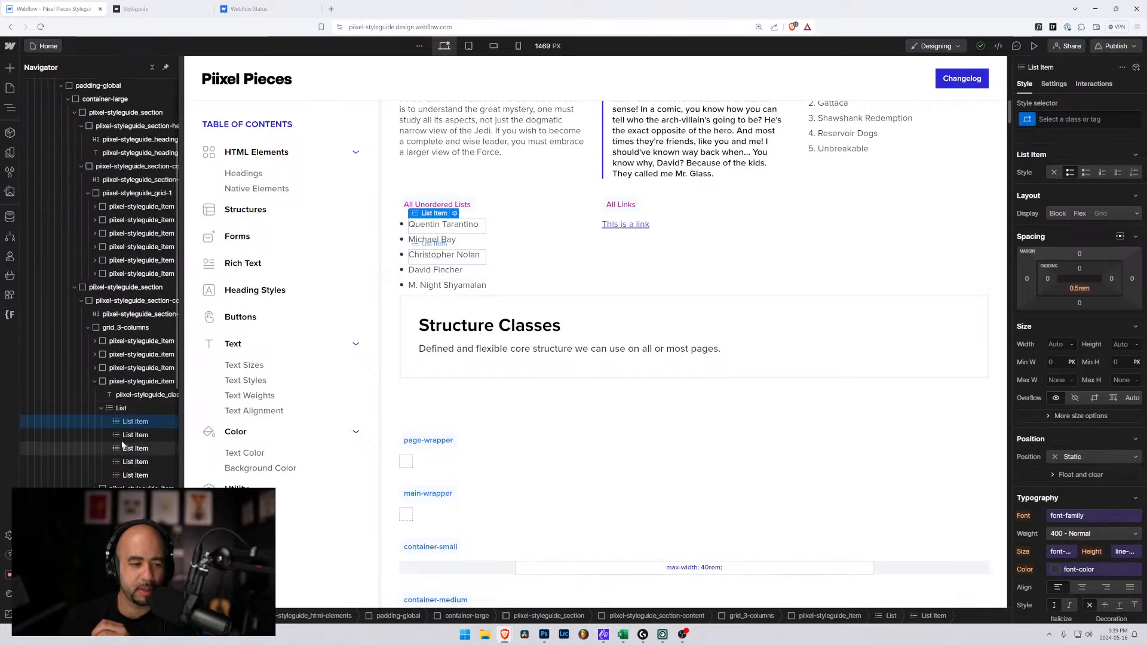
pyautogui.click(121, 408)
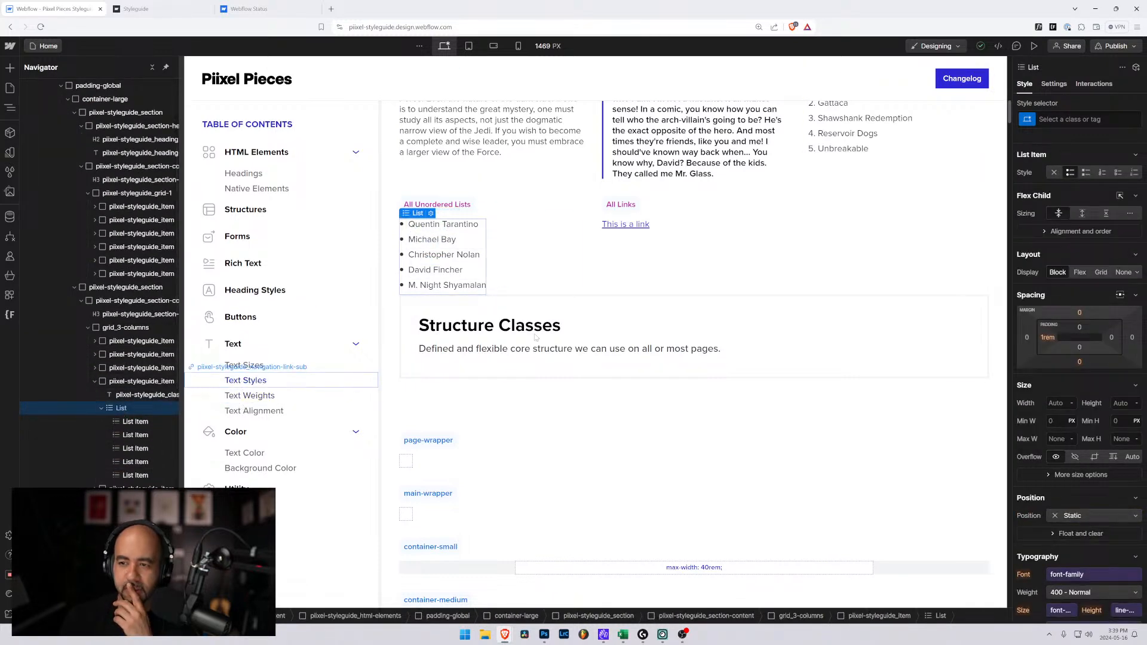
pyautogui.click(1025, 121)
pyautogui.click(1046, 197)
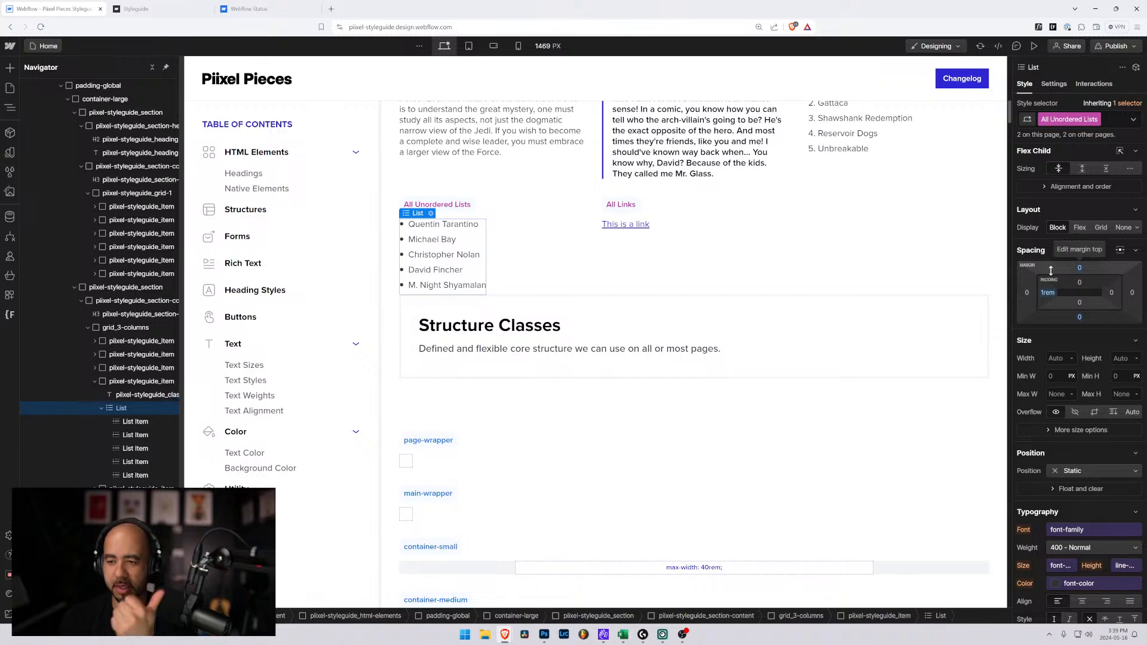
pyautogui.scroll(-10, 1045, 263)
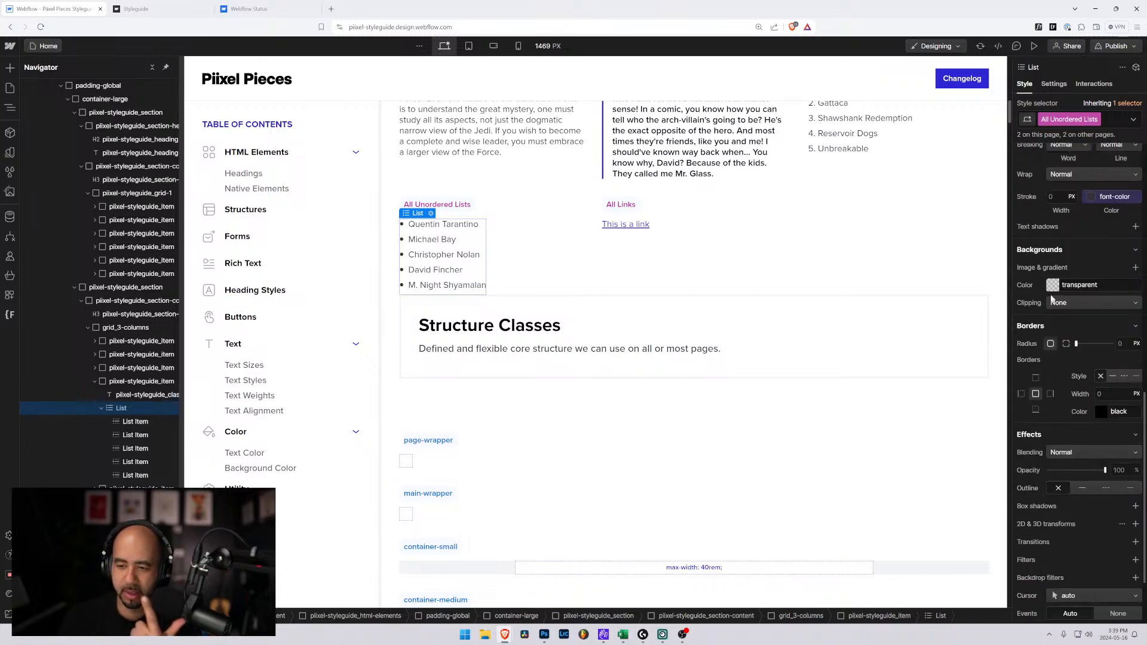
pyautogui.scroll(8, 1050, 293)
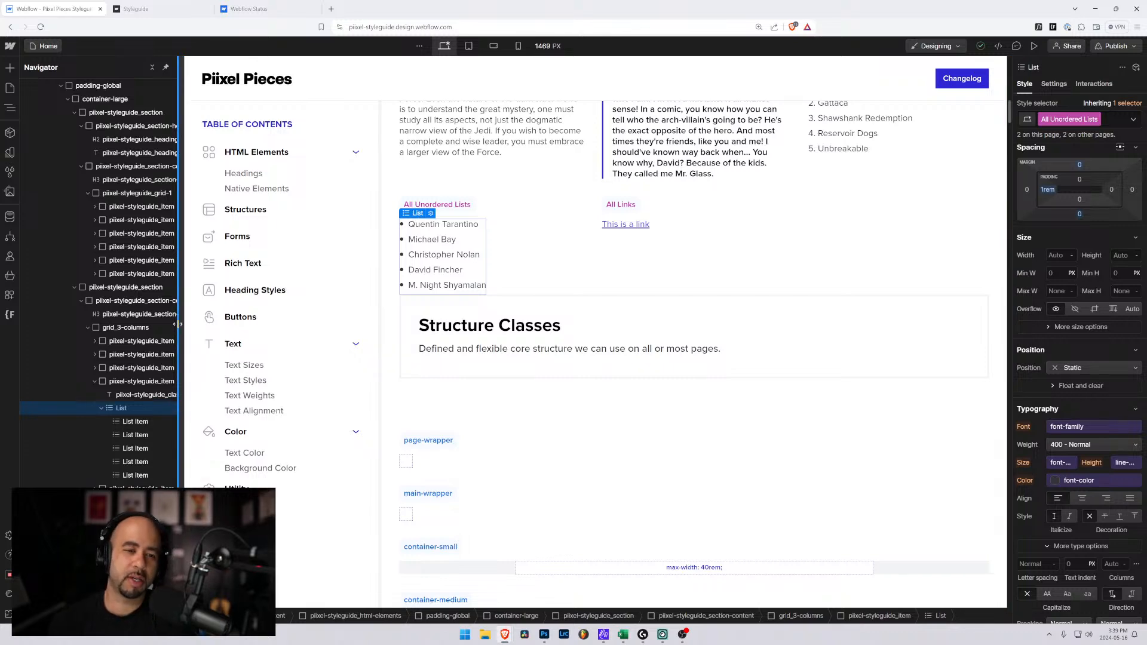
# Select the first item of the ordered list under Native Elements and examine its spacing, typography and border styles
pyautogui.scroll(3, 623, 280)
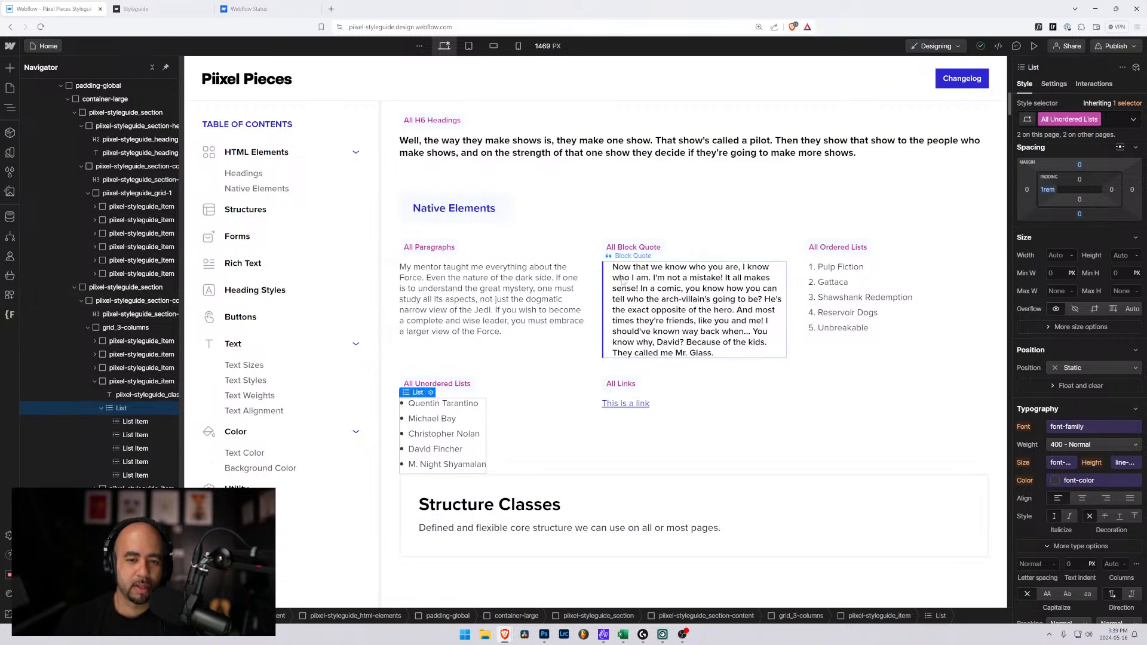
pyautogui.click(871, 275)
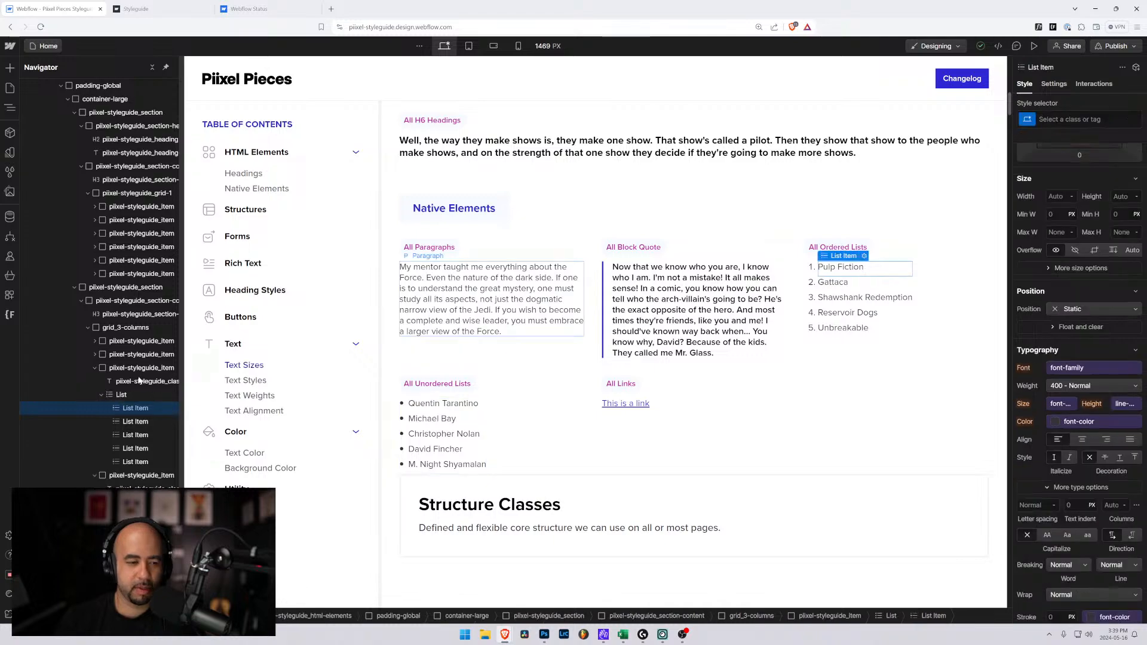
pyautogui.scroll(4, 980, 384)
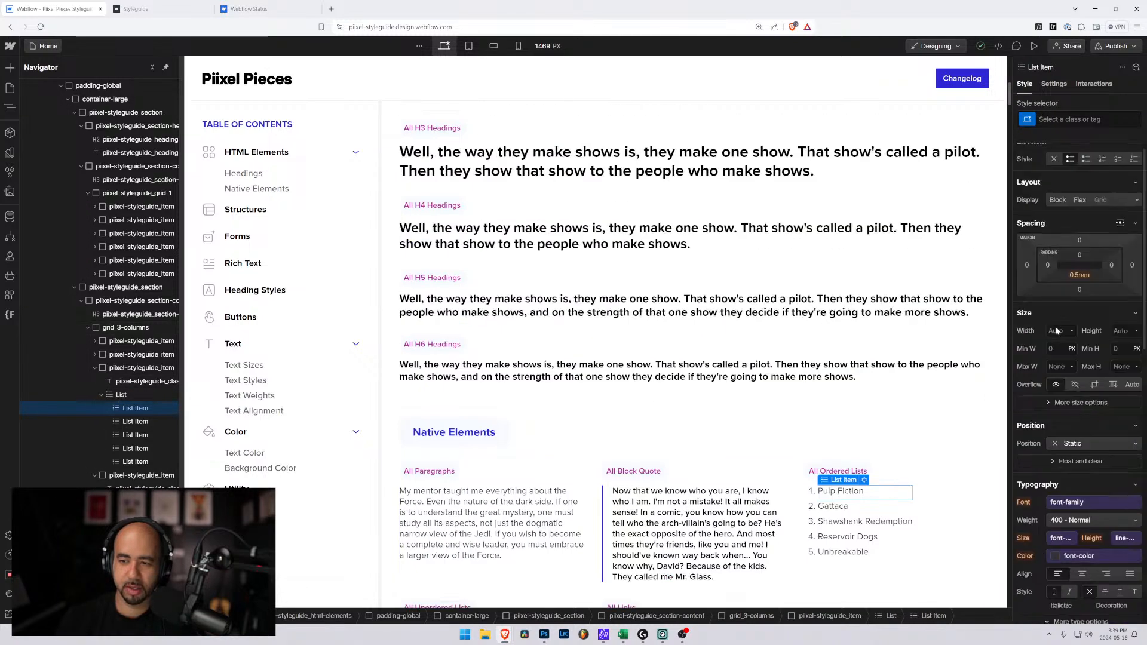
pyautogui.scroll(-10, 1052, 335)
pyautogui.scroll(2, 1061, 350)
pyautogui.scroll(2, 836, 364)
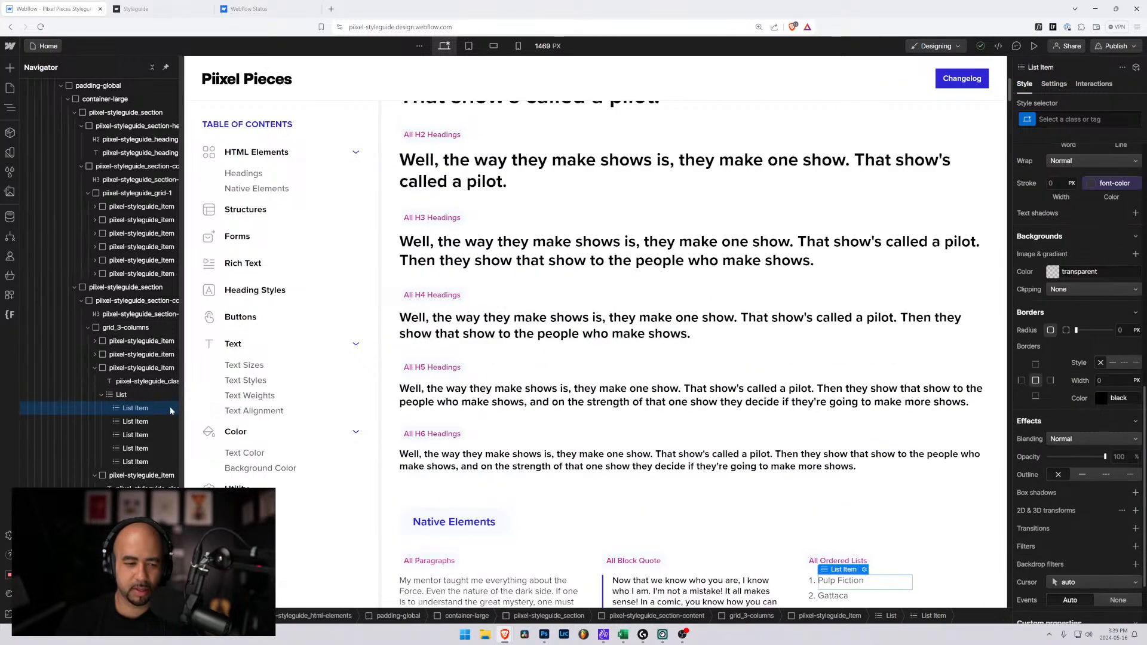
# Select the parent ordered list and examine the spacing and typography styles of its All Ordered Lists tag
pyautogui.click(130, 395)
pyautogui.scroll(4, 979, 331)
pyautogui.scroll(2, 1001, 324)
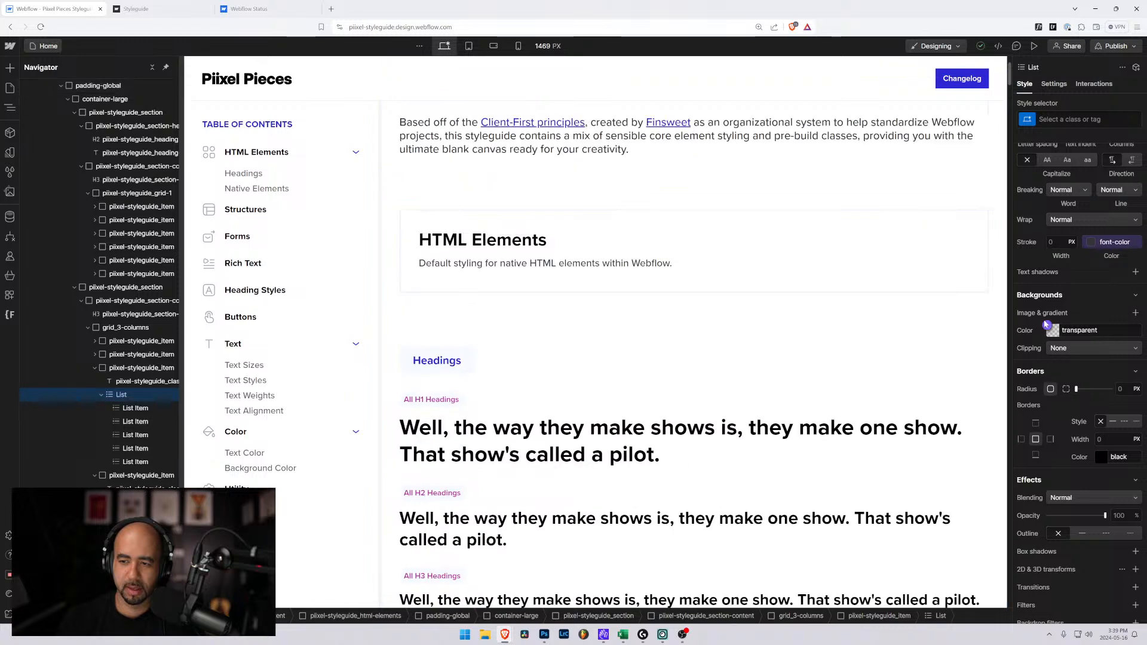
pyautogui.scroll(8, 1067, 328)
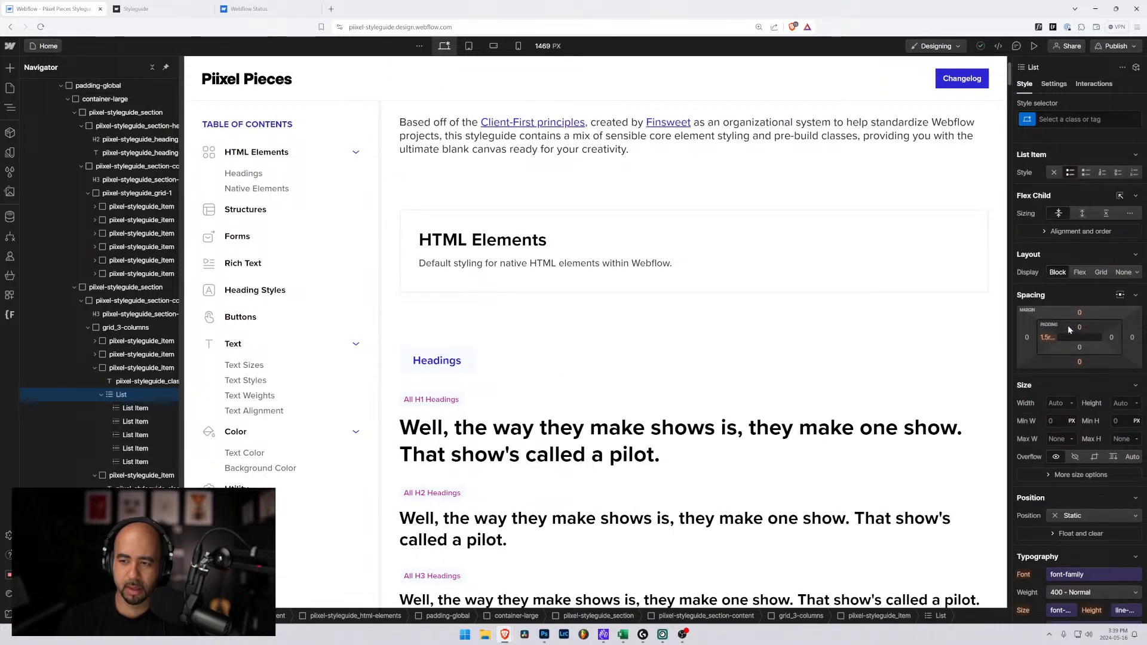
pyautogui.click(1051, 119)
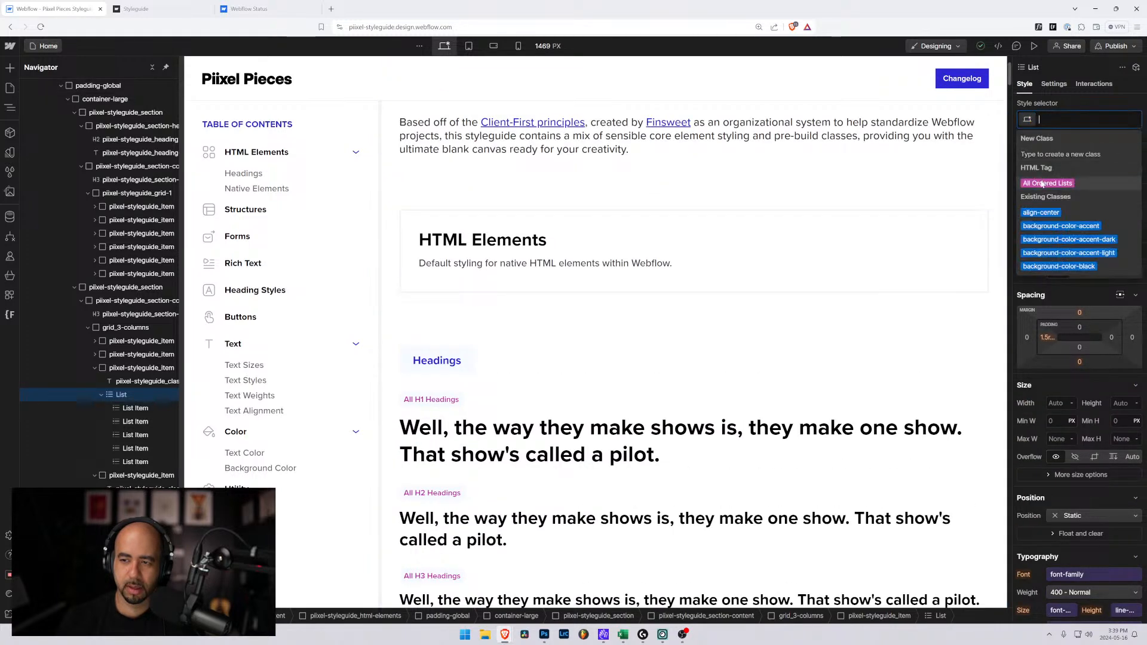
pyautogui.click(1042, 184)
pyautogui.scroll(-5, 1057, 336)
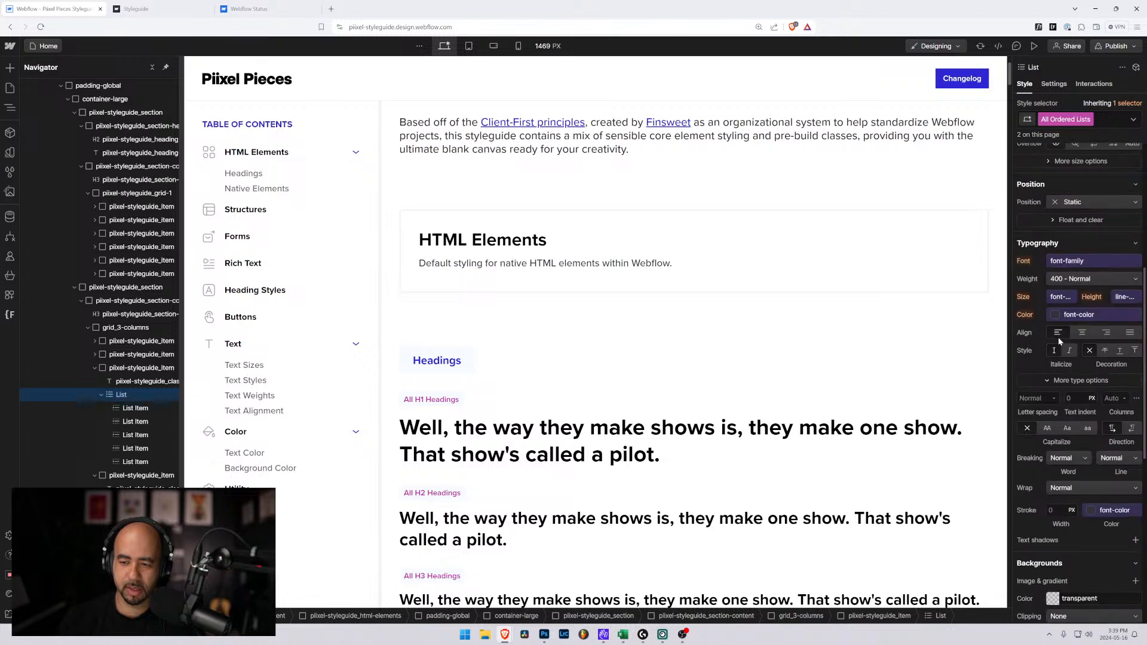
pyautogui.scroll(5, 1058, 337)
pyautogui.scroll(2, 687, 334)
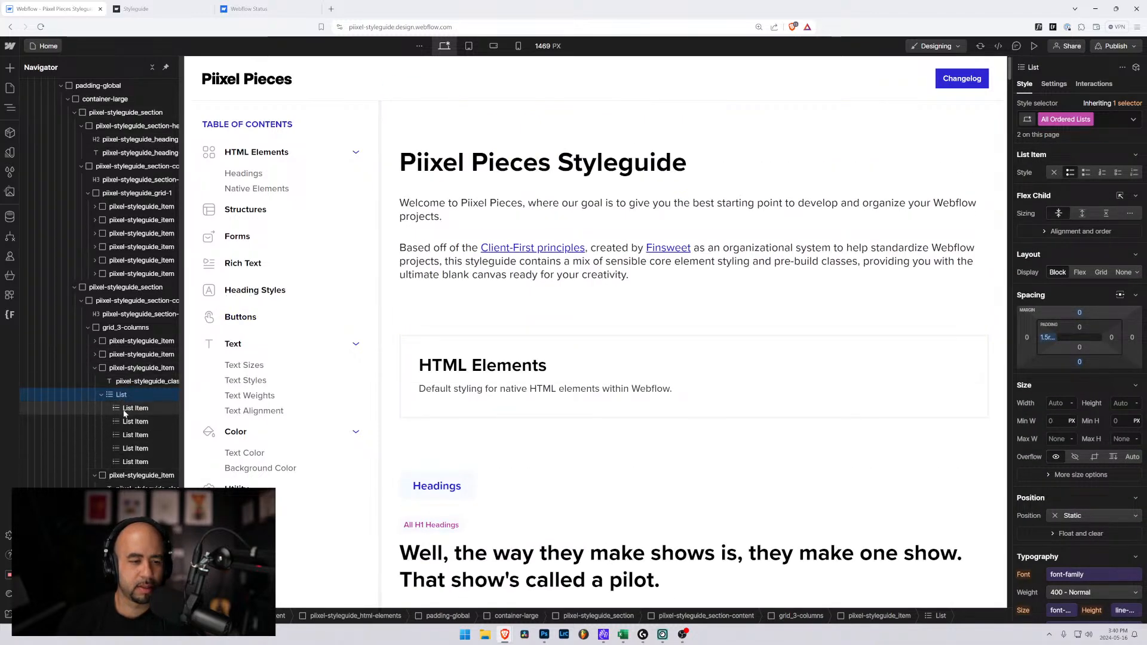
# Select the block quote under Native Elements and examine the spacing, typography and border styles of its All Block Quotes tag
pyautogui.scroll(-10, 466, 332)
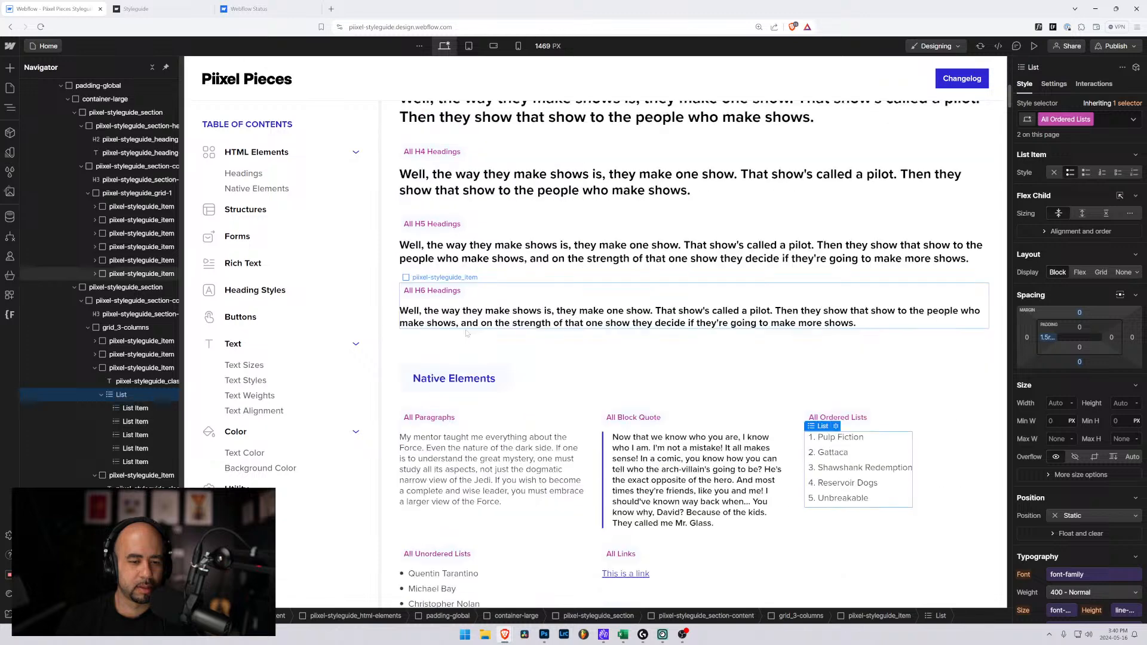
pyautogui.scroll(-2, 467, 333)
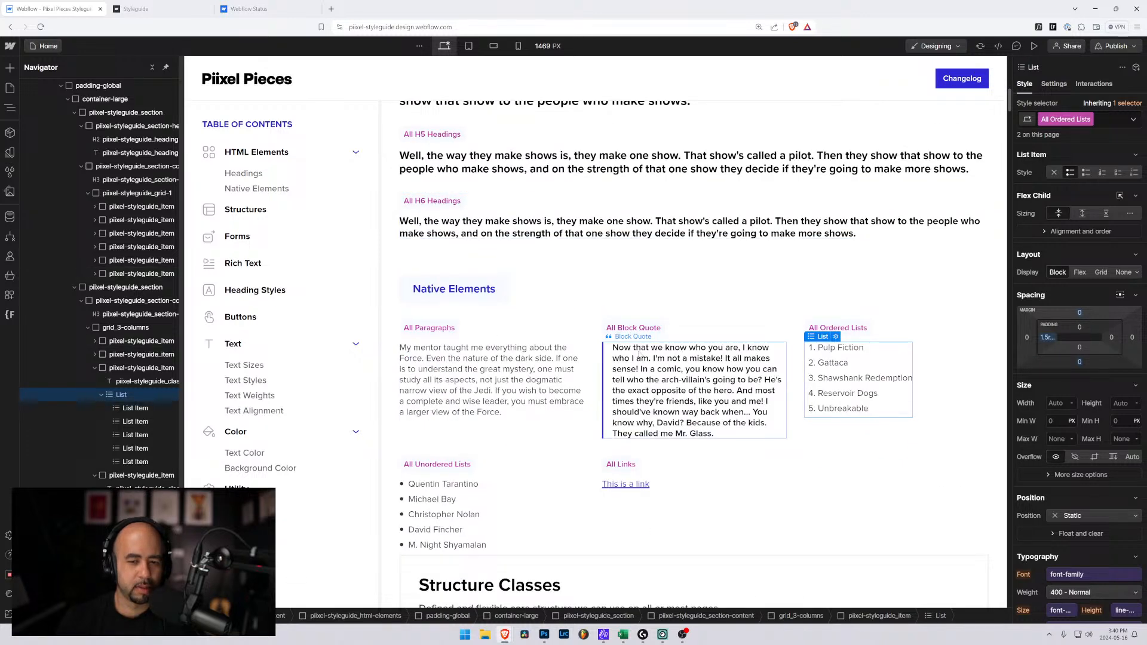
pyautogui.click(639, 353)
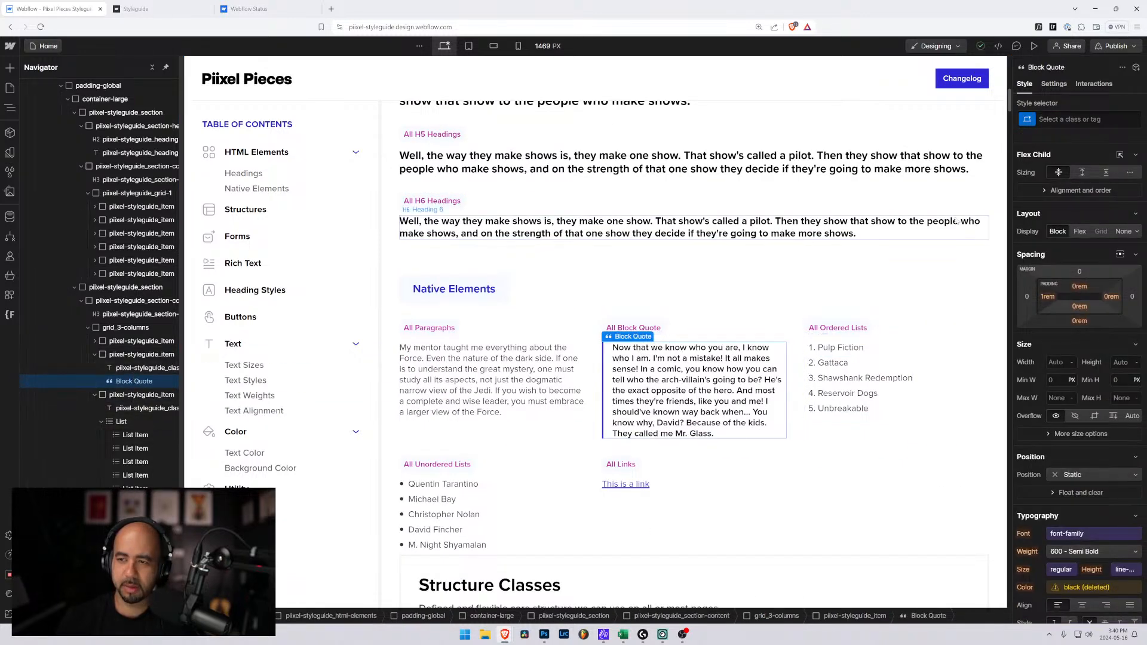
pyautogui.click(1063, 119)
pyautogui.click(1036, 185)
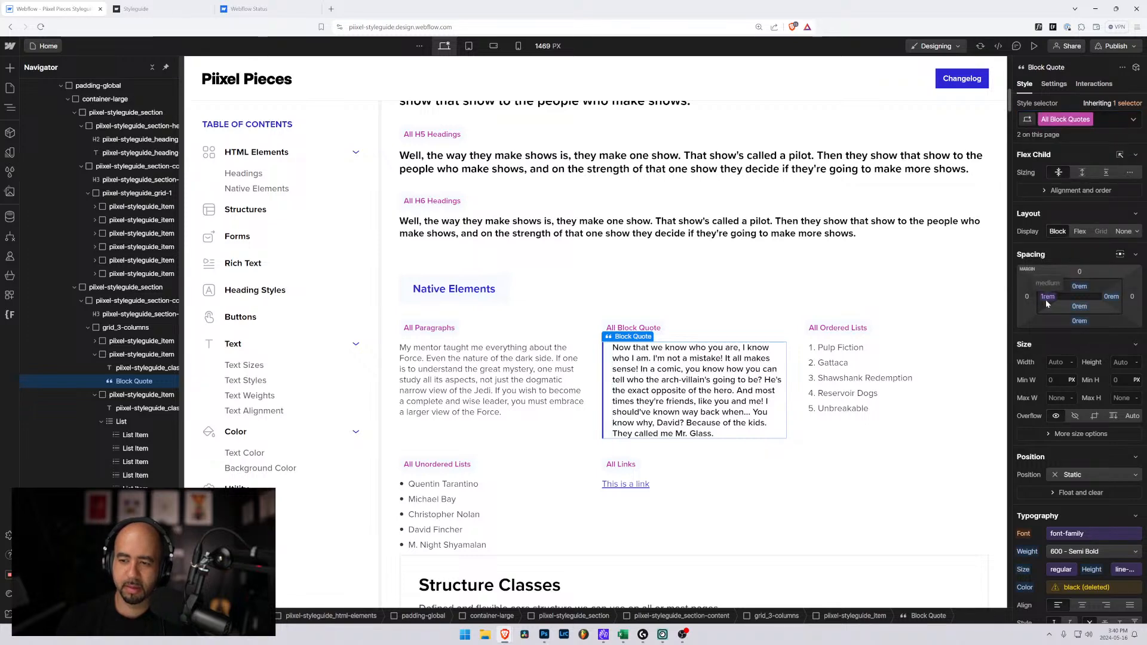
pyautogui.scroll(-2, 1062, 299)
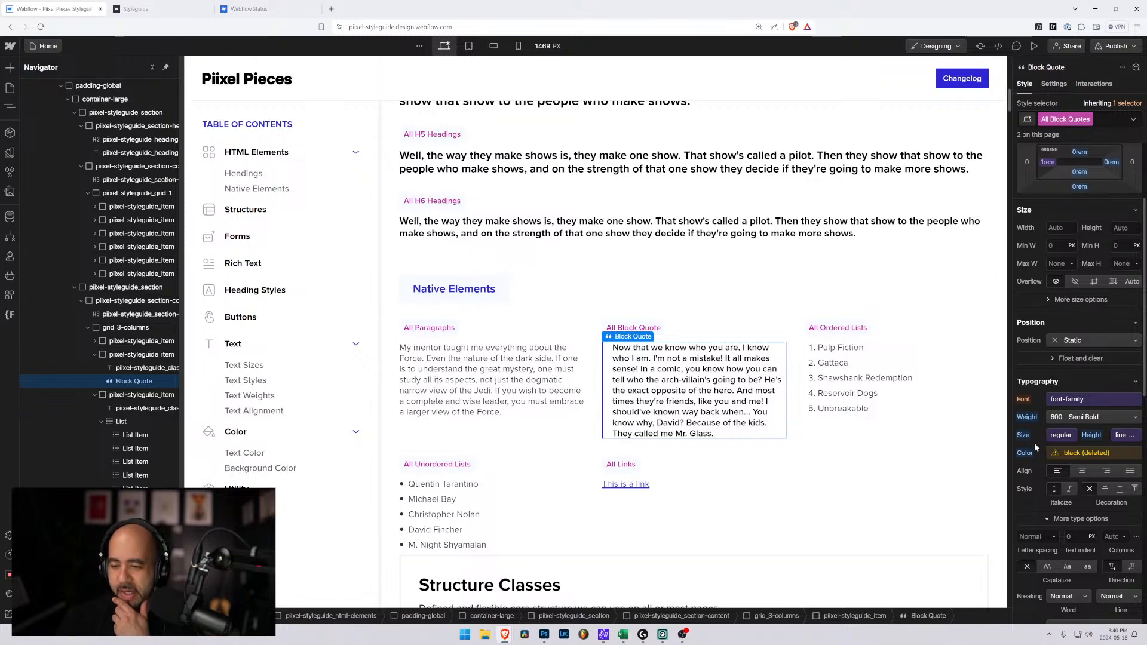
pyautogui.scroll(-6, 1045, 454)
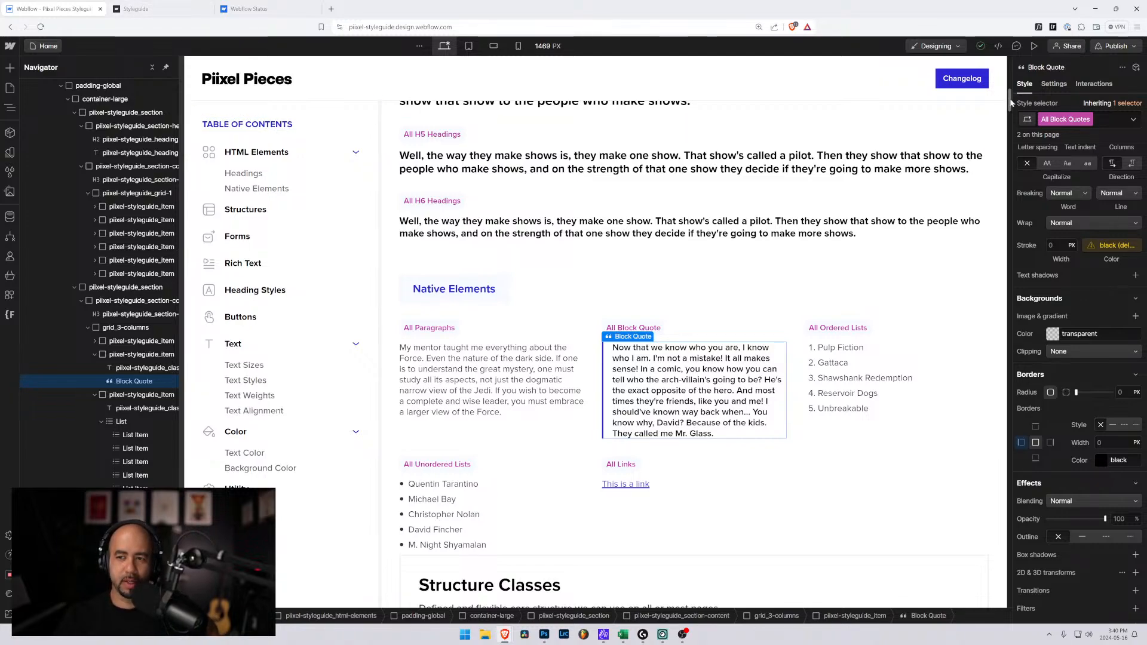
pyautogui.scroll(-1, 1011, 142)
# Go back down the page to review the Native Webflow elements table beneath the HTML Elements table
pyautogui.moveTo(1011, 142); pyautogui.dragTo(1003, 469)
pyautogui.scroll(-15, 955, 471)
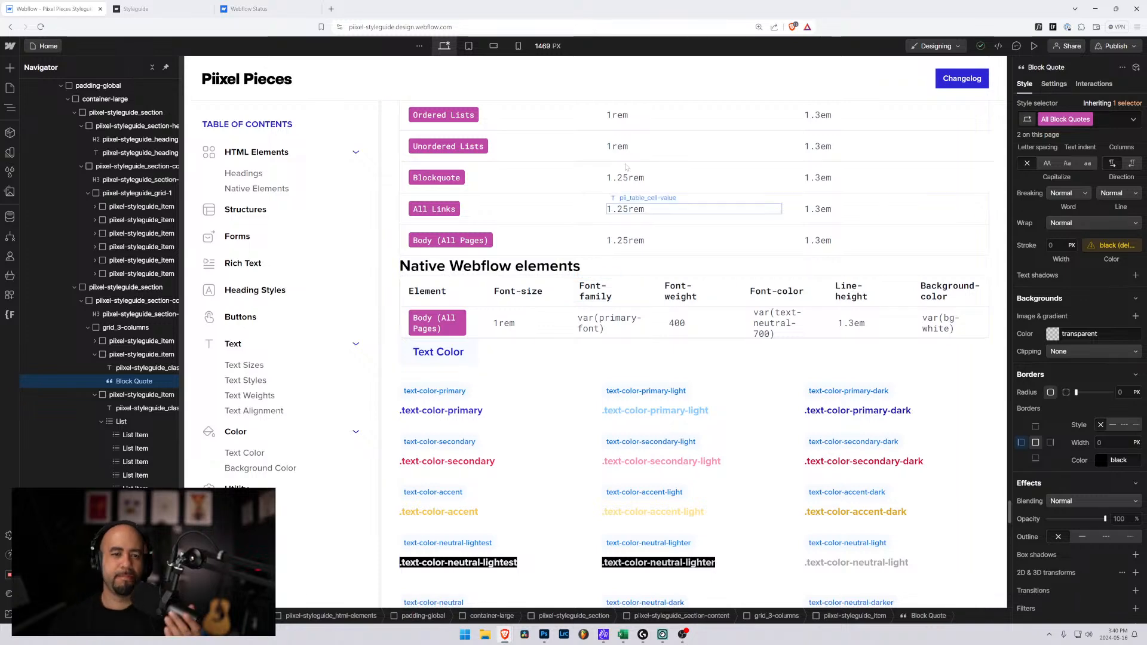
pyautogui.scroll(1, 504, 190)
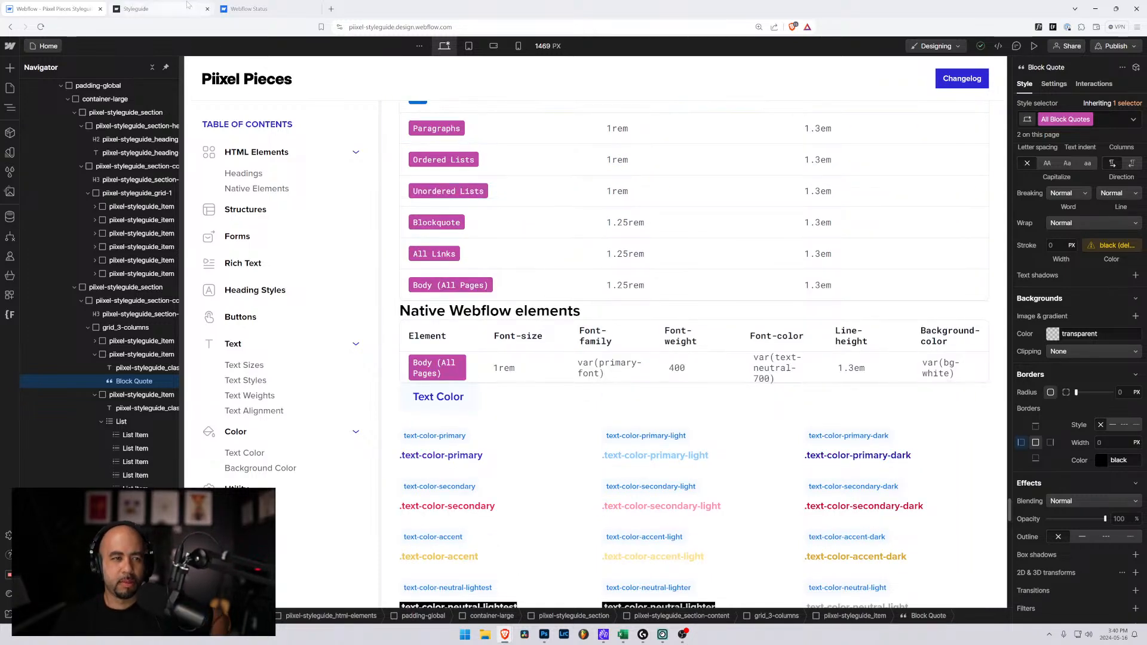
pyautogui.click(156, 9)
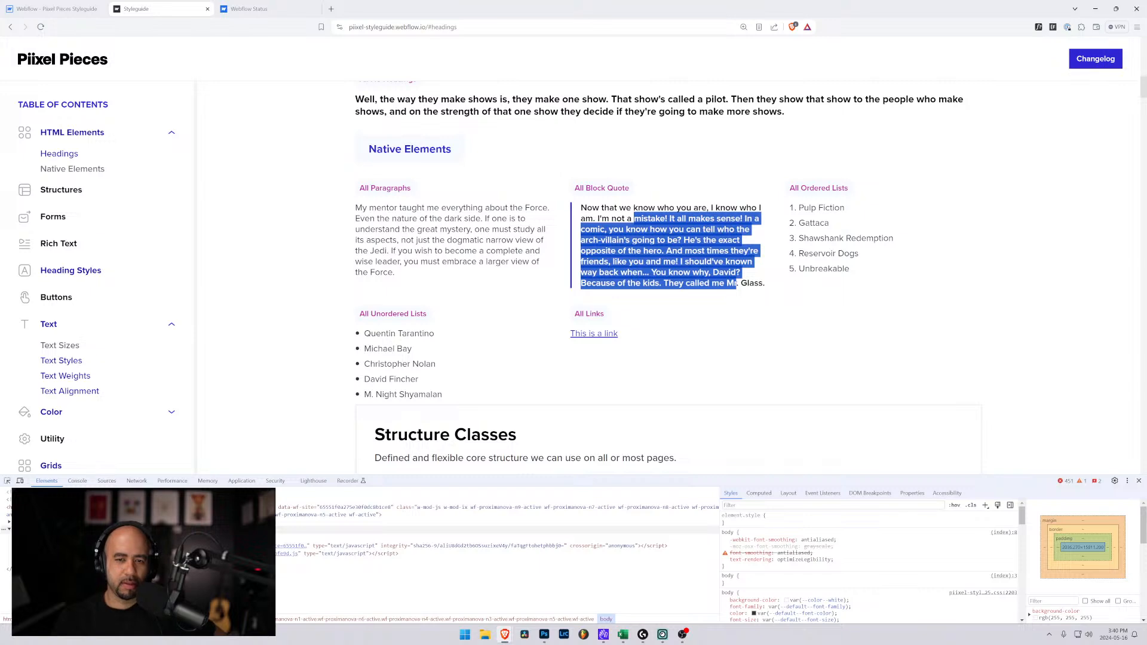
pyautogui.click(55, 9)
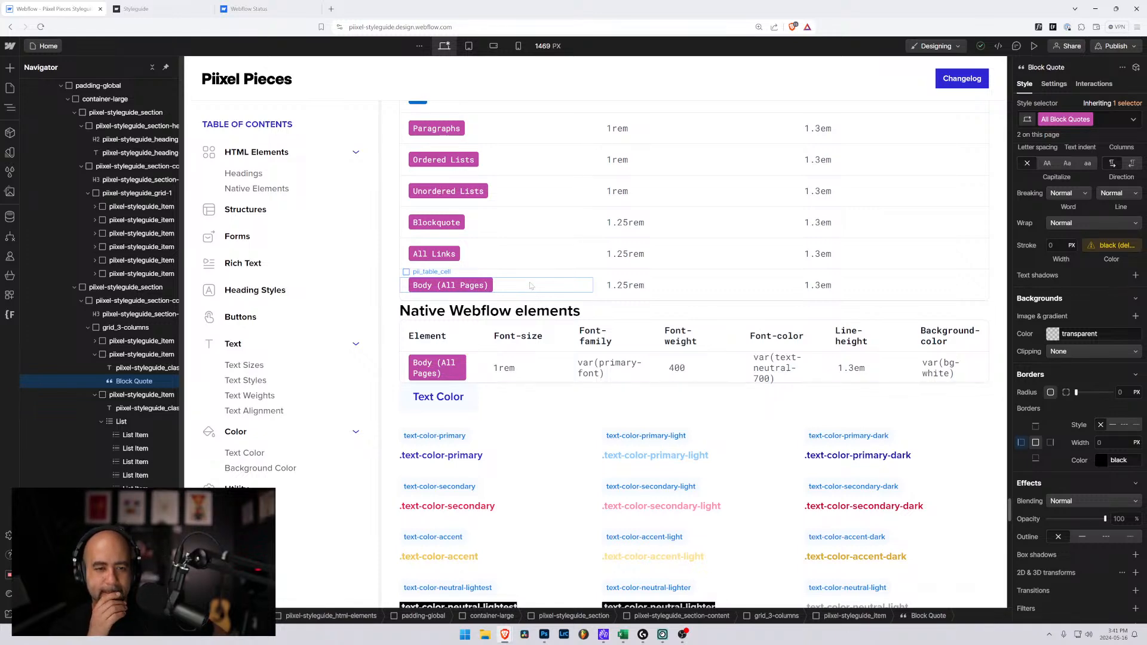
pyautogui.click(247, 9)
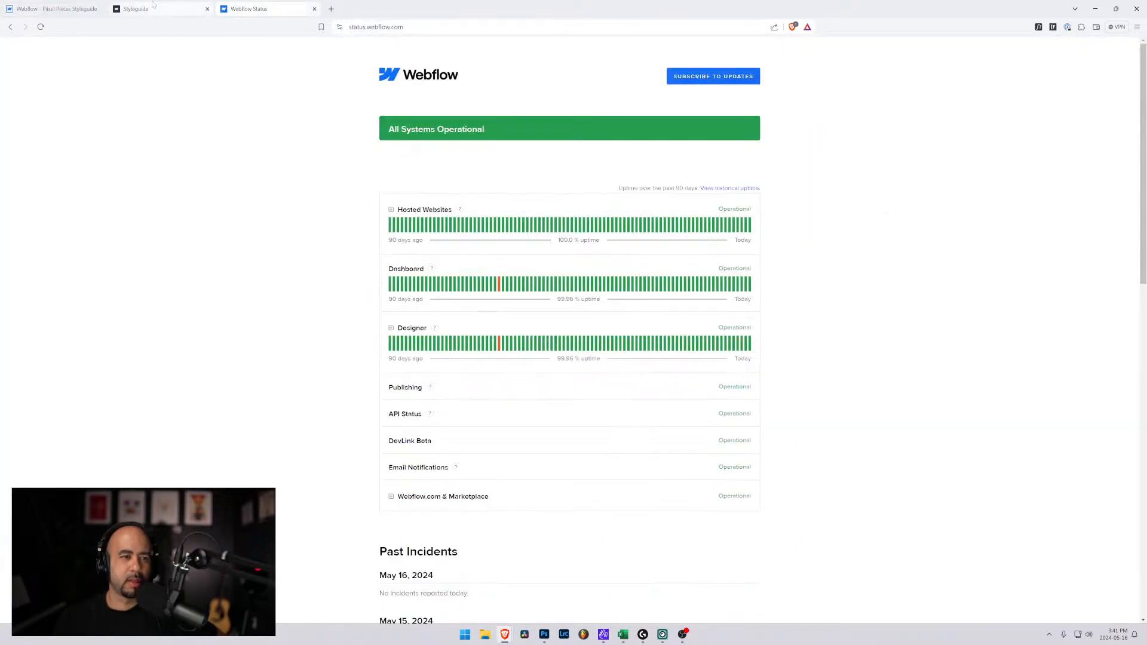
pyautogui.click(79, 5)
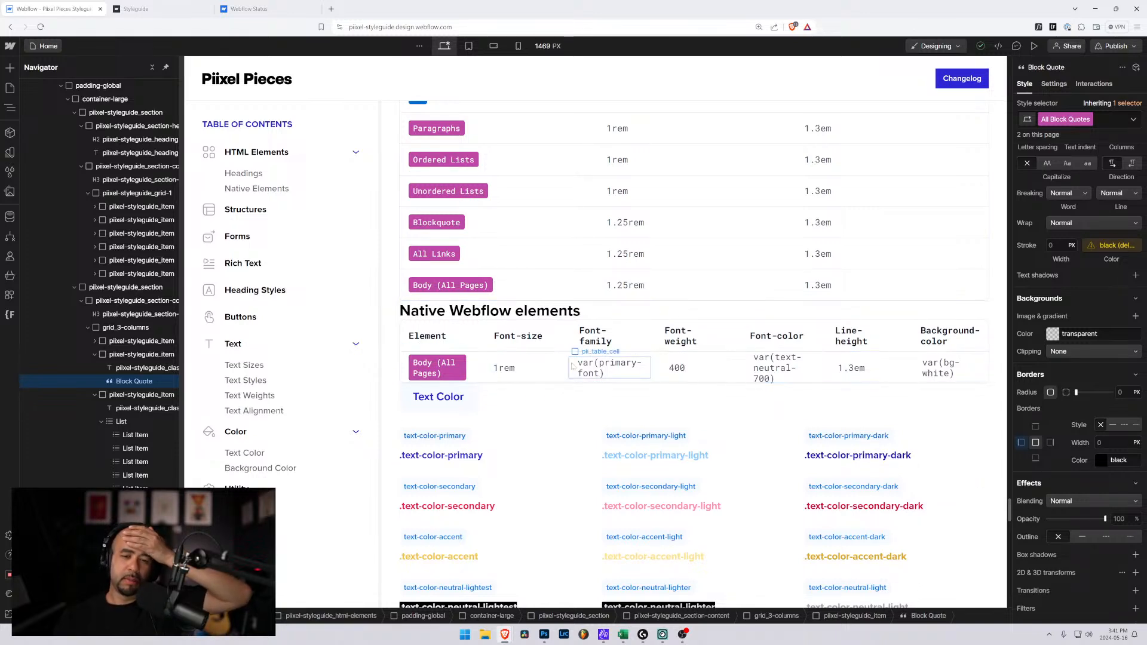
# Review the Body row and the Font-family, Font-weight and Font-color headers of the Native Webflow elements table
pyautogui.click(549, 362)
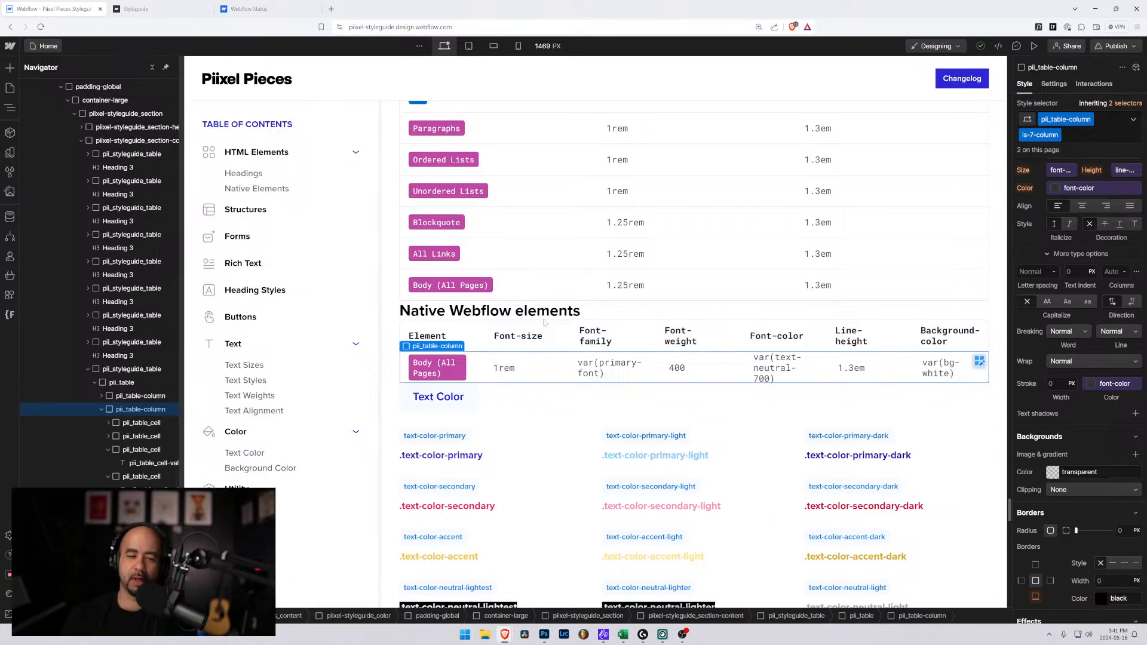
pyautogui.click(594, 344)
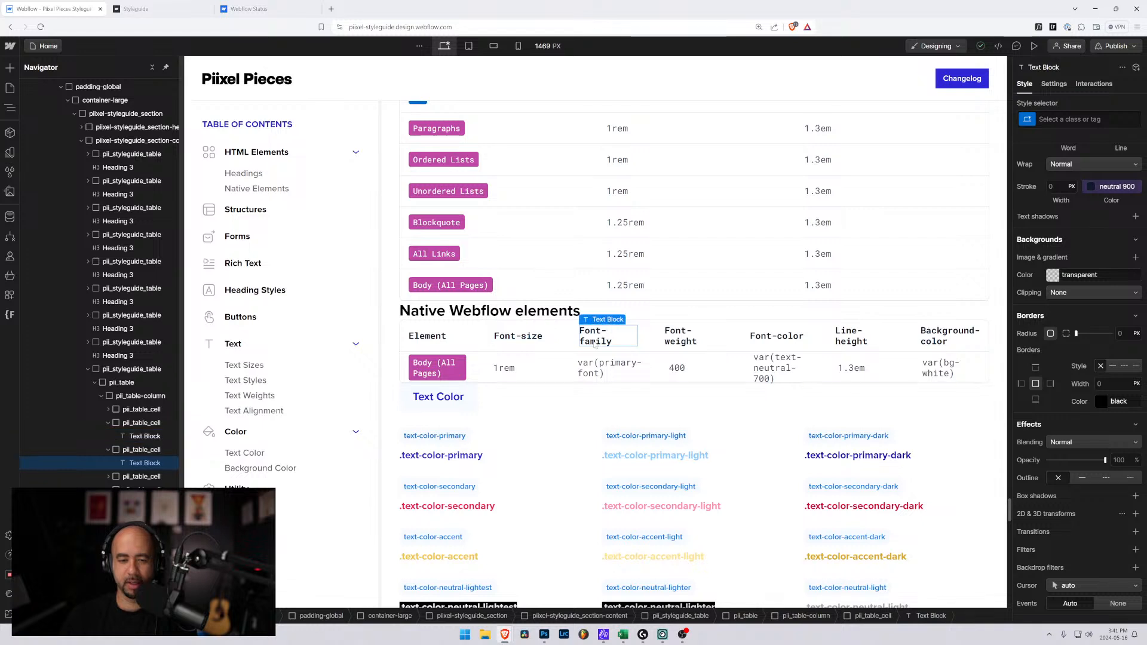
pyautogui.click(681, 338)
pyautogui.click(775, 339)
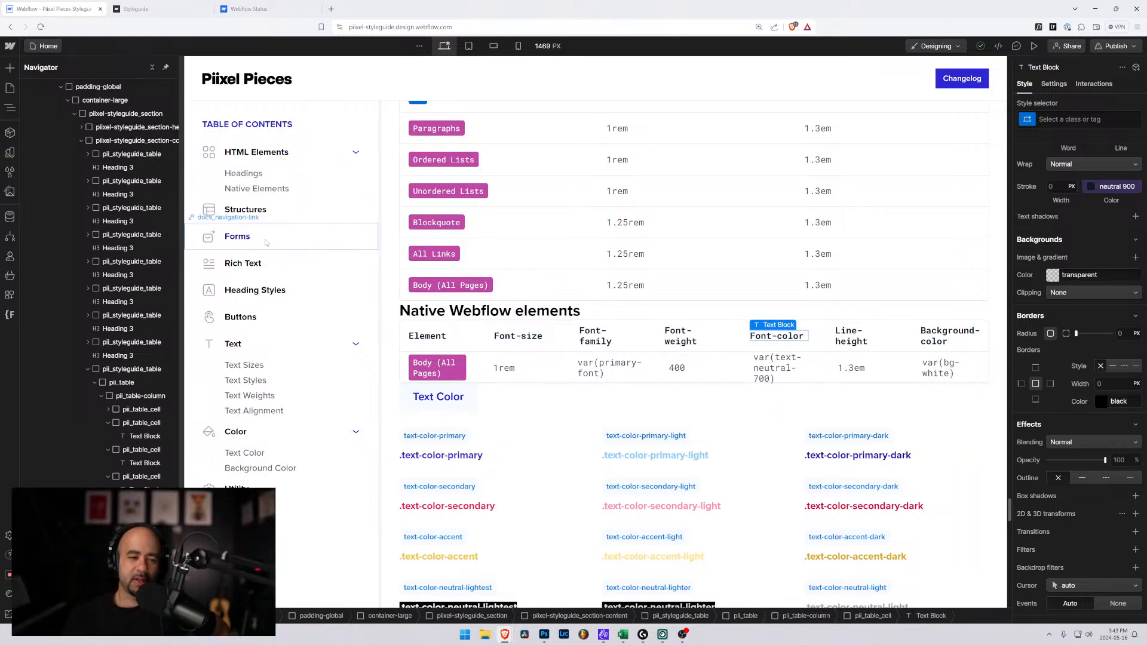
# Switch to the published style guide and examine the form_component fields in the Forms section
pyautogui.click(149, 8)
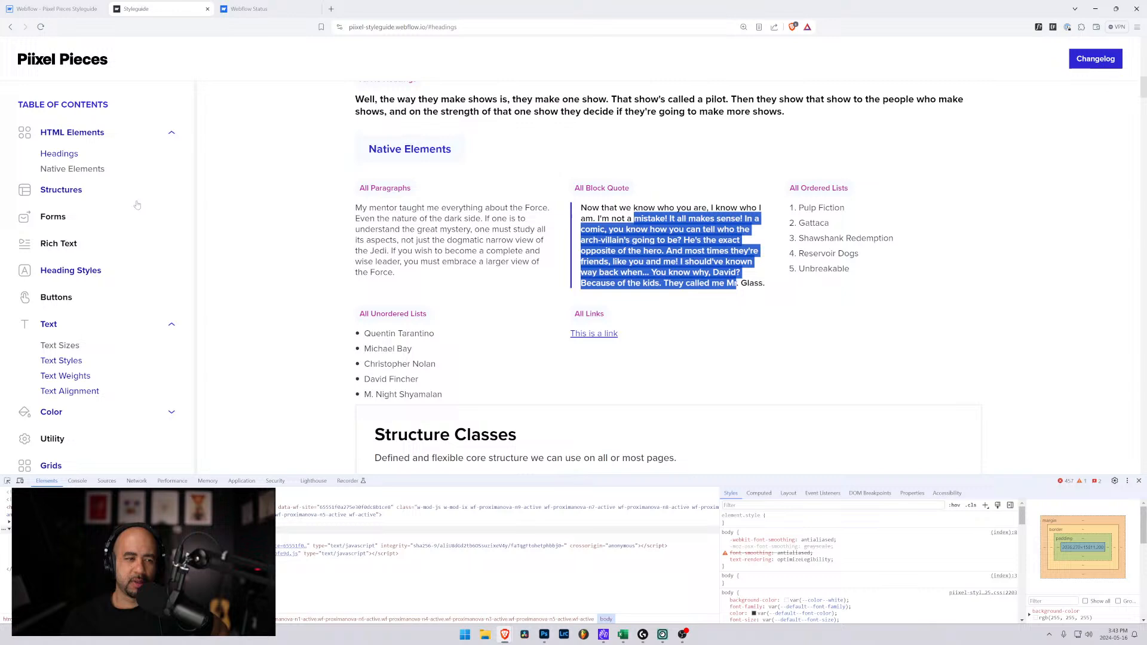
pyautogui.click(76, 220)
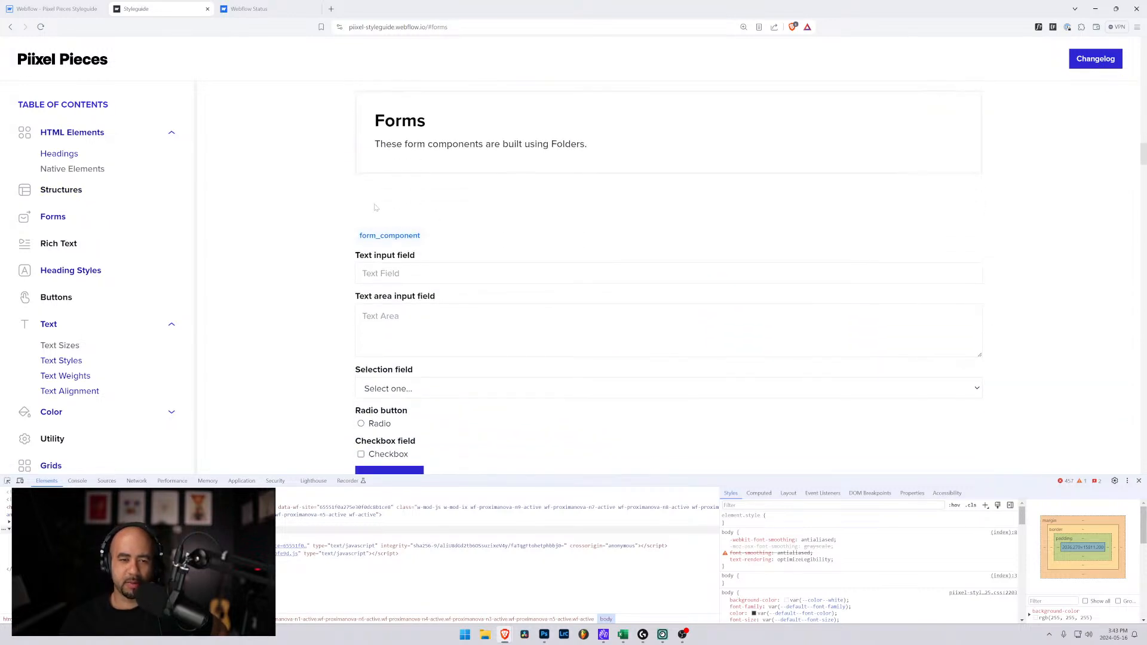
pyautogui.scroll(-1, 359, 218)
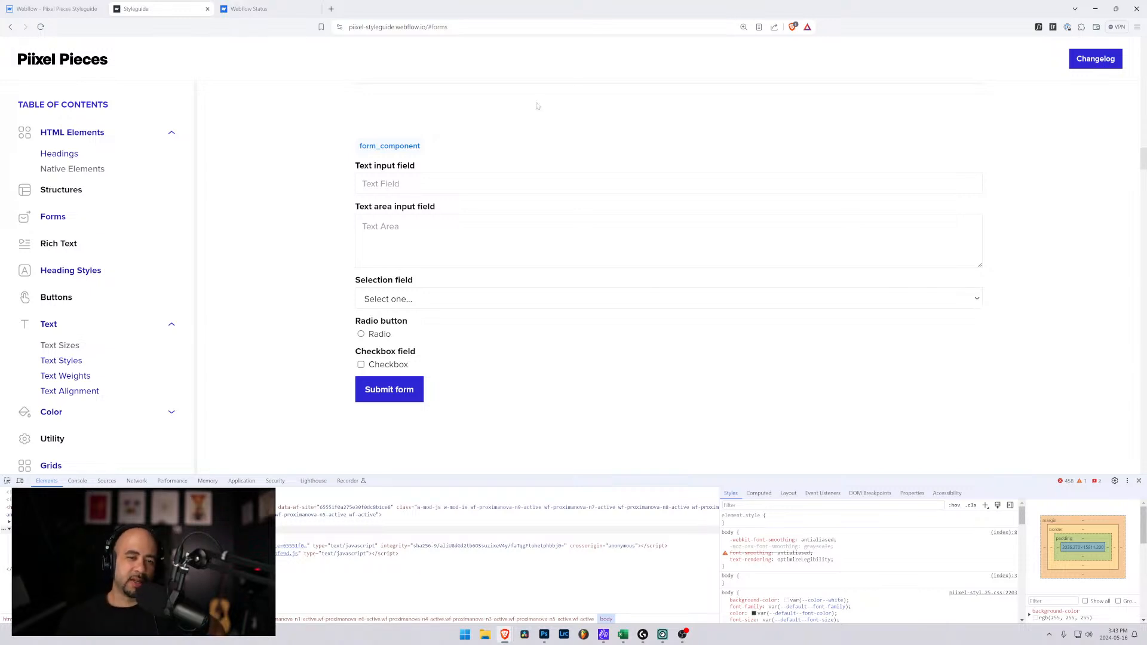
# Return to the Webflow Designer and compare the HTML Elements table with the Native Webflow elements table
pyautogui.click(19, 6)
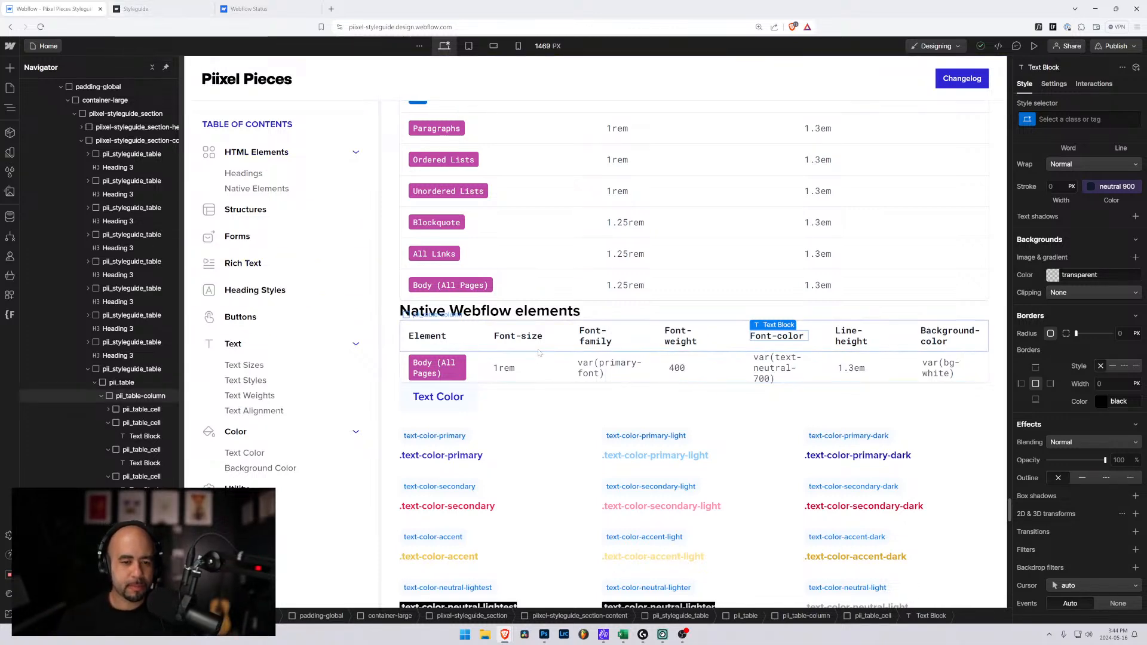
pyautogui.scroll(3, 545, 350)
pyautogui.scroll(2, 544, 350)
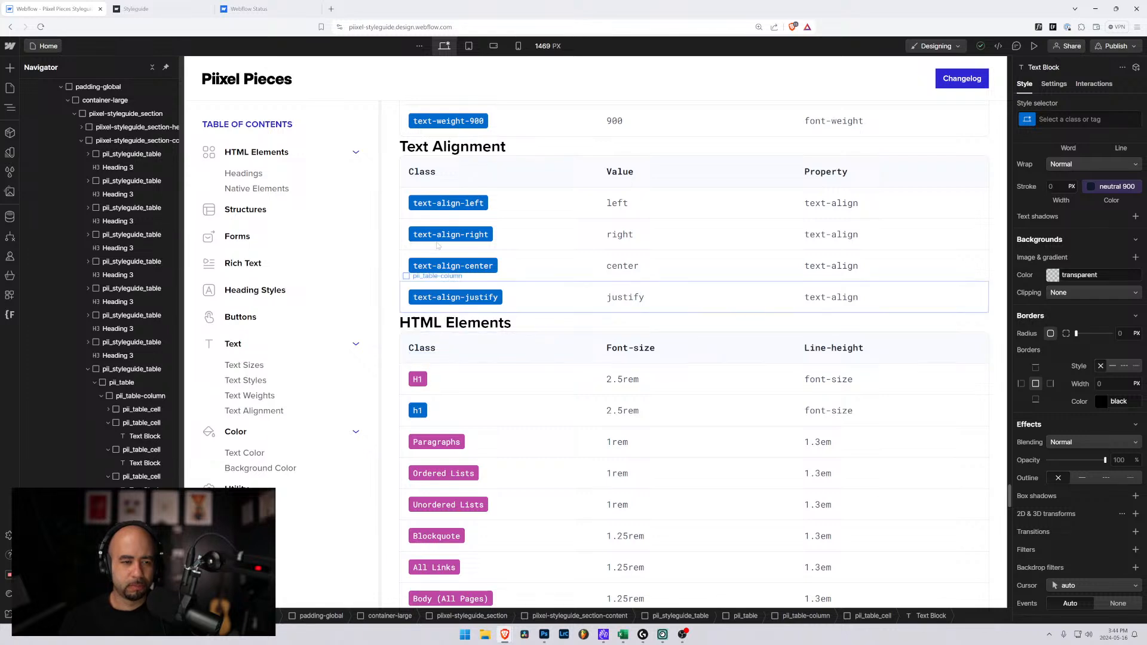
pyautogui.click(290, 270)
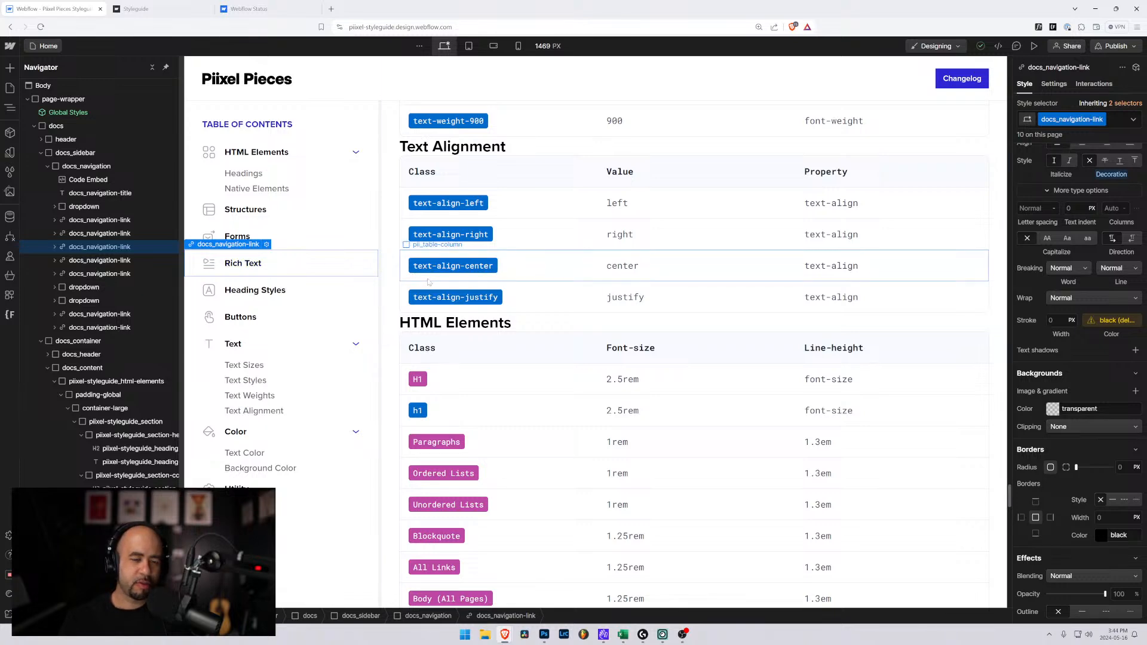
pyautogui.scroll(-3, 428, 282)
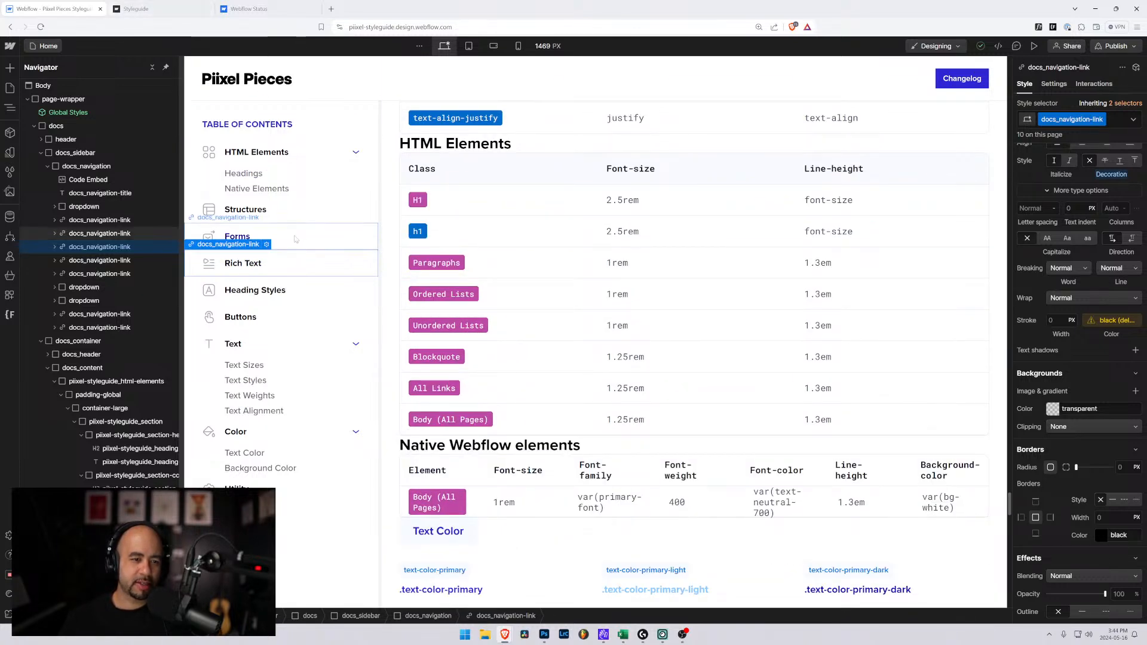
# Switch to the published style guide and examine the text-rich-text headings, paragraphs, quote and lists in the Rich Text section
pyautogui.click(173, 7)
pyautogui.click(49, 244)
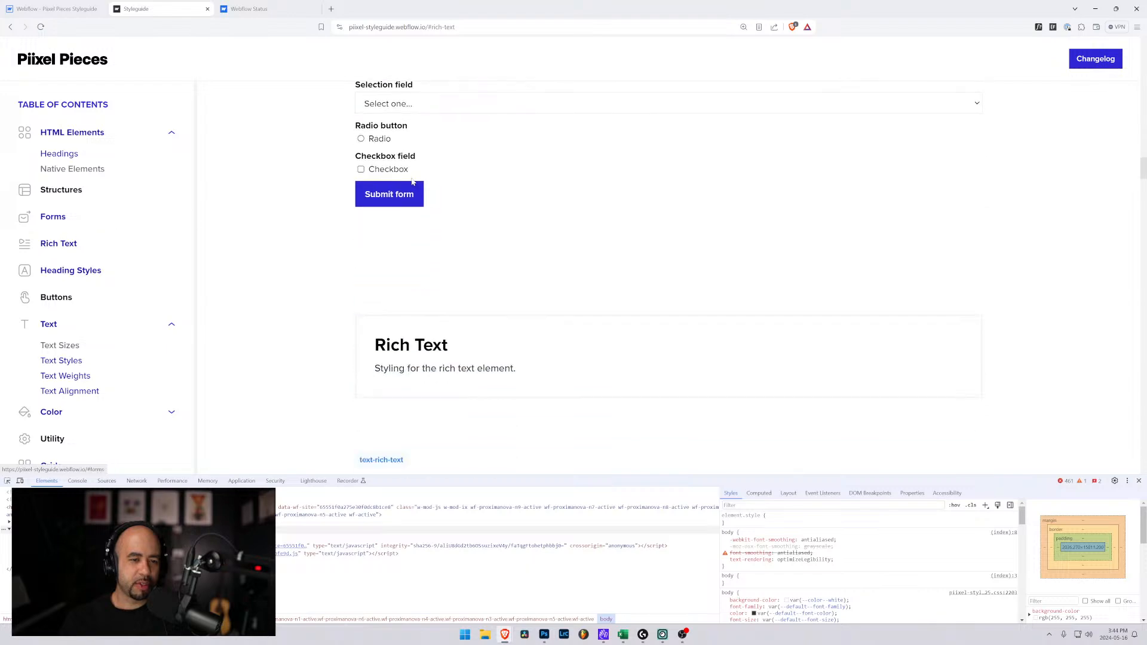
pyautogui.moveTo(365, 235); pyautogui.dragTo(403, 235)
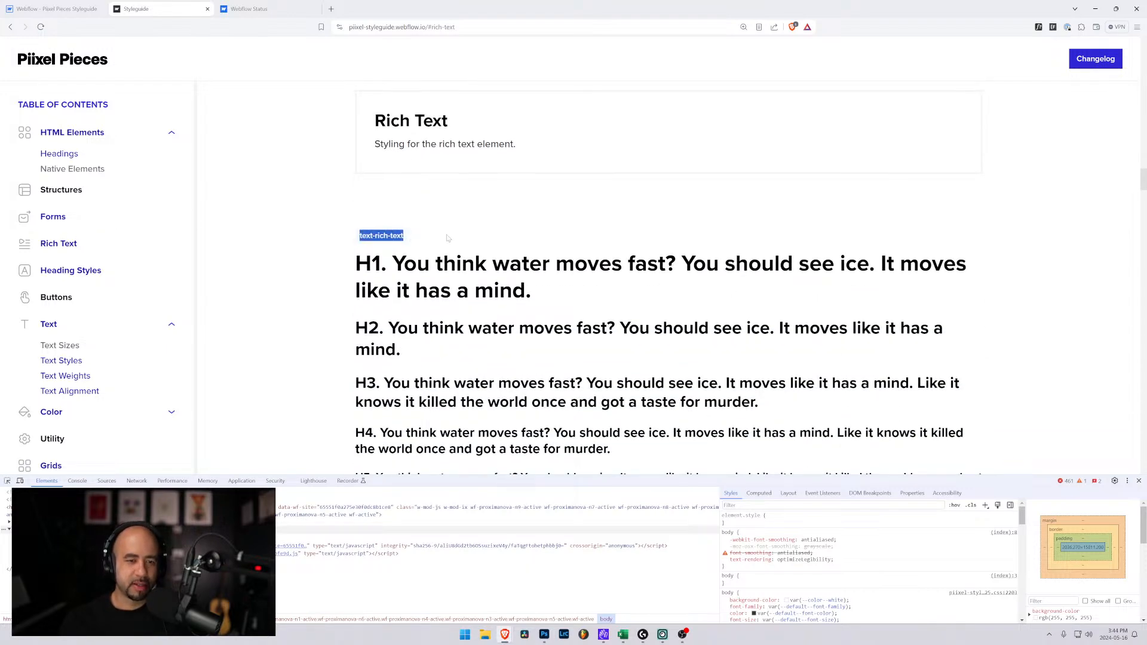
pyautogui.scroll(-4, 448, 237)
pyautogui.scroll(3, 448, 238)
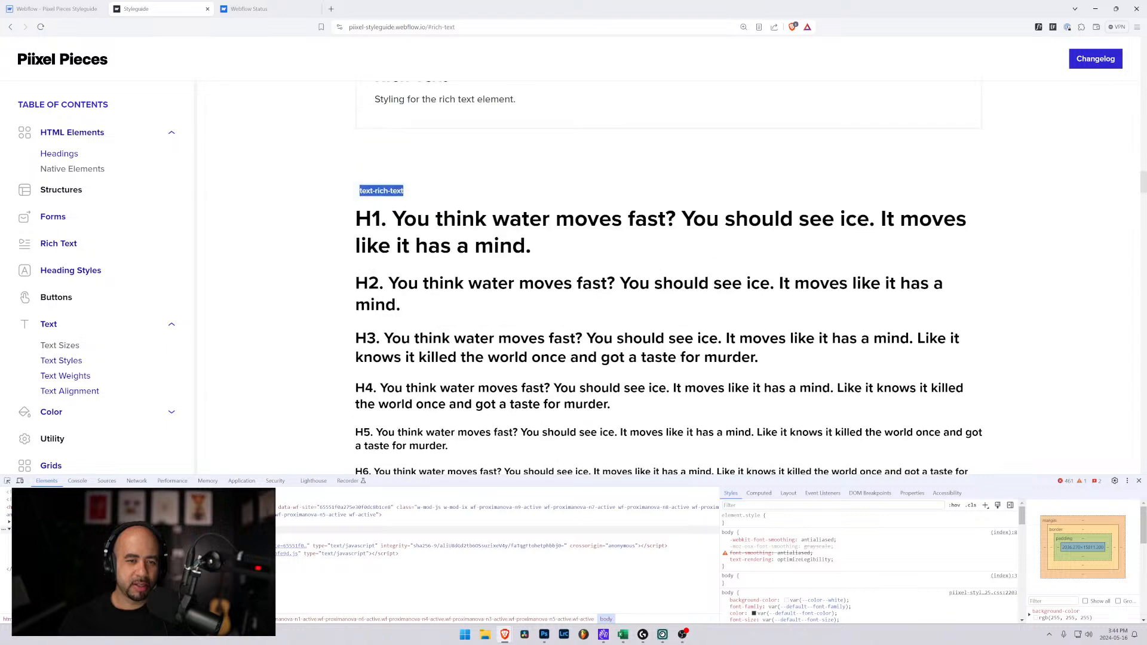
pyautogui.scroll(-5, 393, 244)
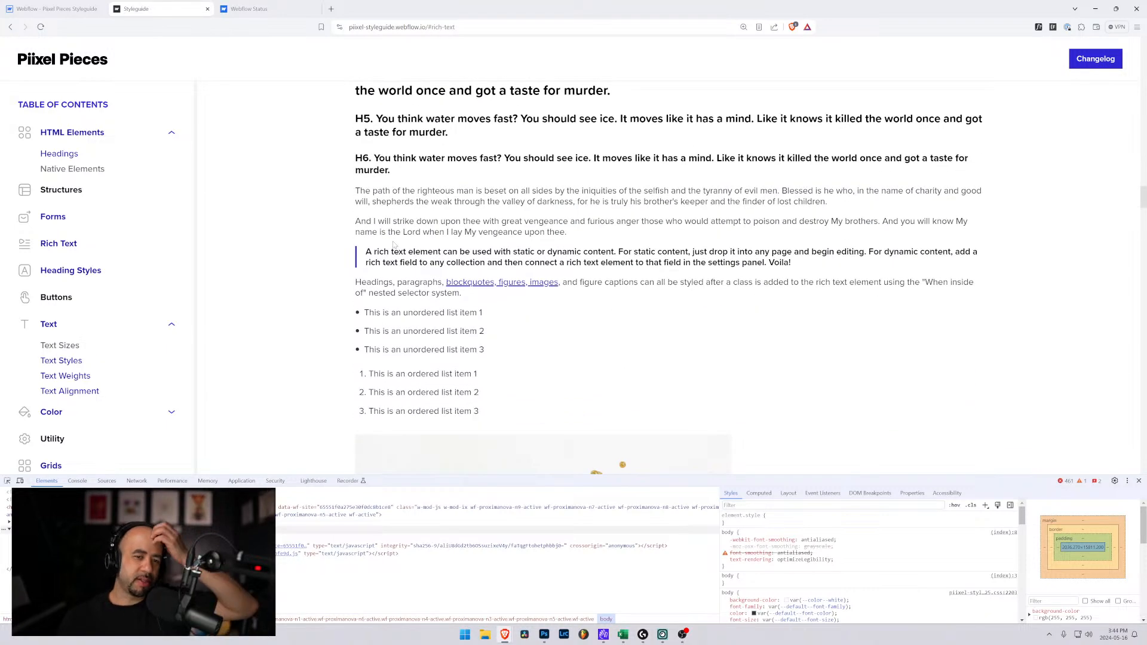
# Review the published style guide's form fields and Rich Text headings, lists, image caption and video down to the Heading Styles section
pyautogui.scroll(3, 393, 244)
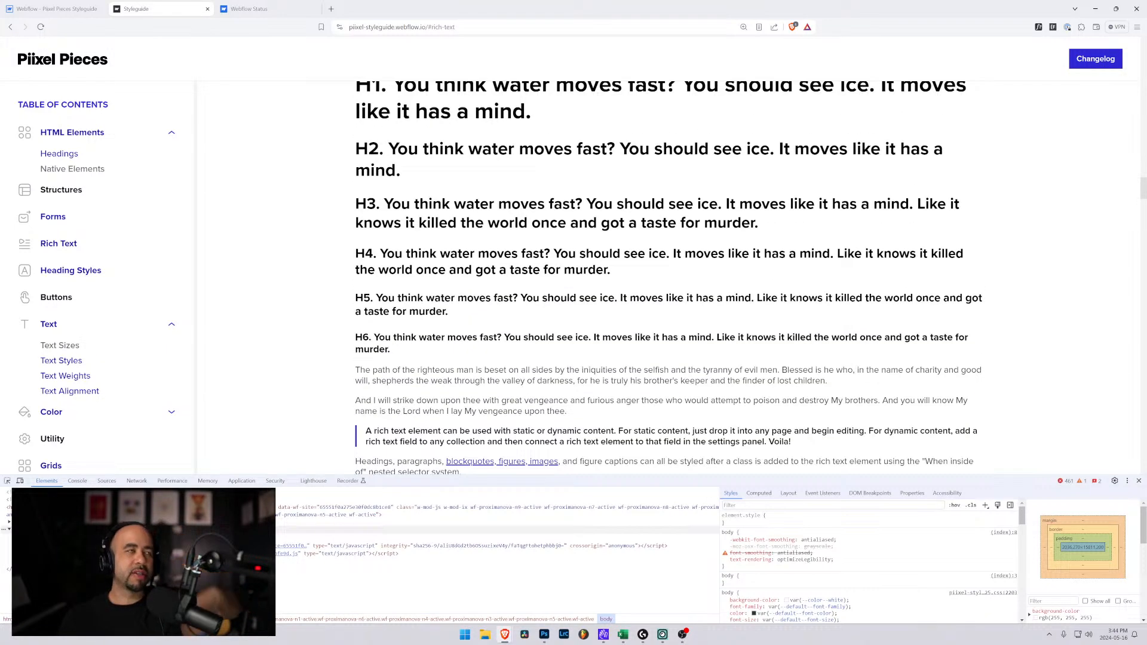
pyautogui.scroll(8, 657, 269)
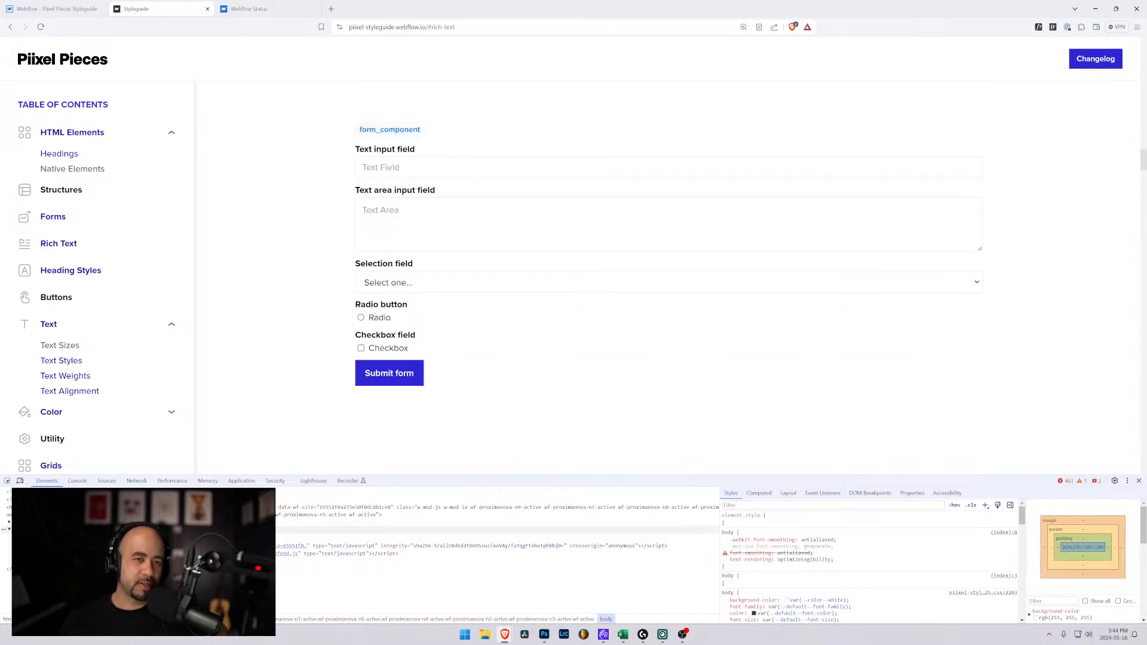
pyautogui.scroll(-8, 657, 268)
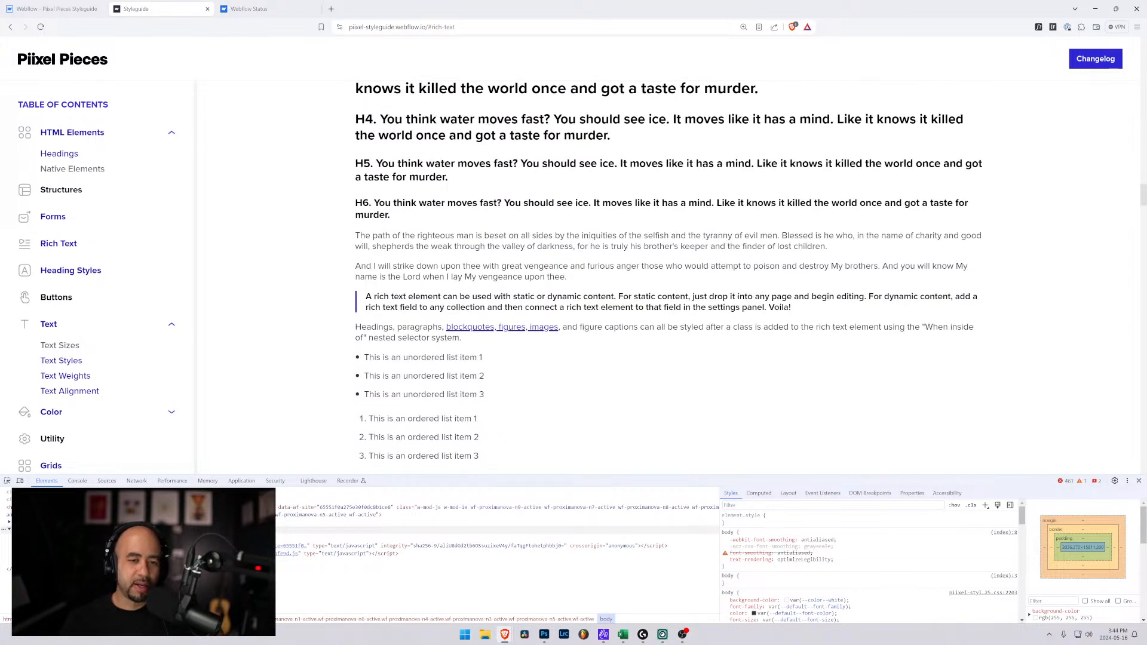
pyautogui.scroll(-3, 425, 289)
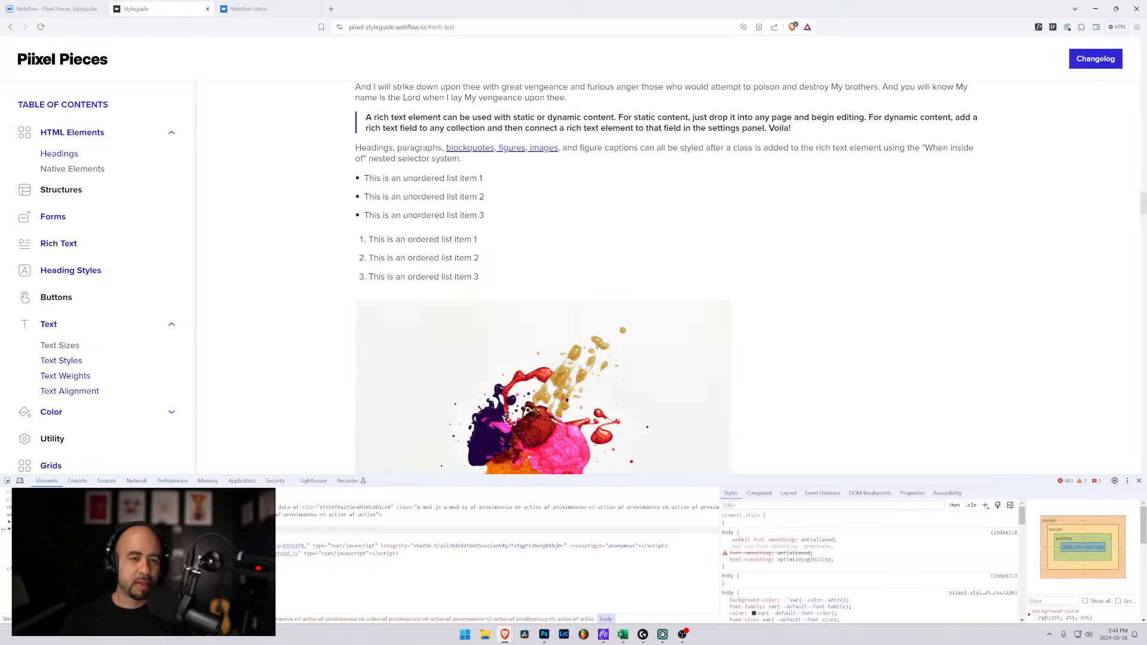
pyautogui.scroll(-7, 376, 221)
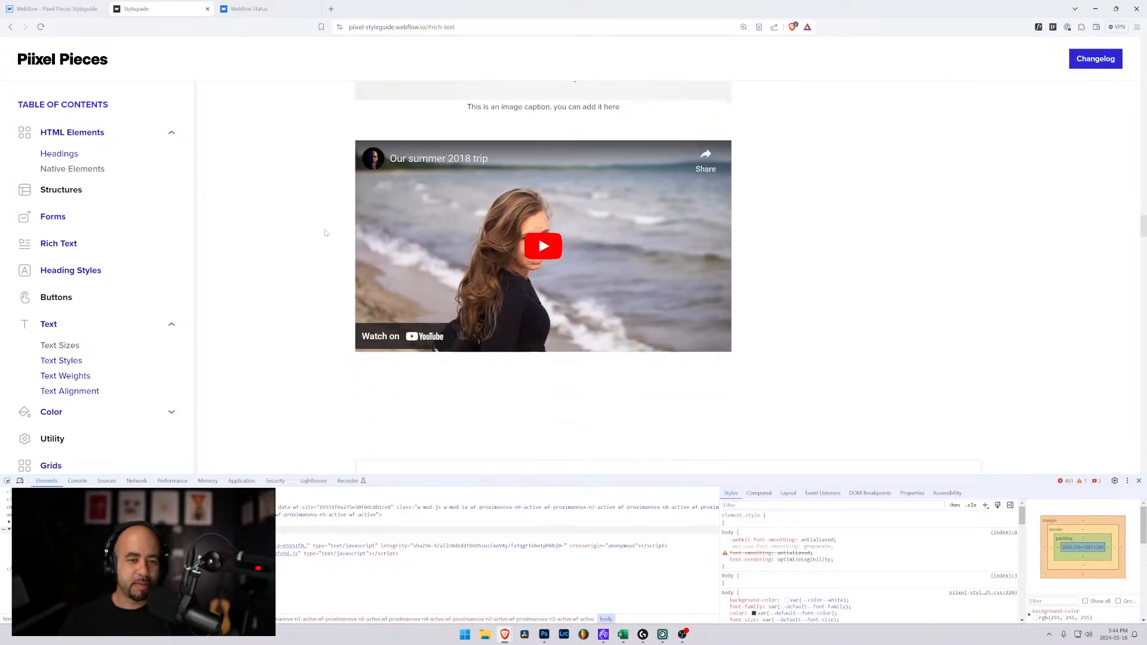
pyautogui.scroll(-5, 333, 229)
pyautogui.scroll(15, 323, 230)
pyautogui.scroll(4, 359, 239)
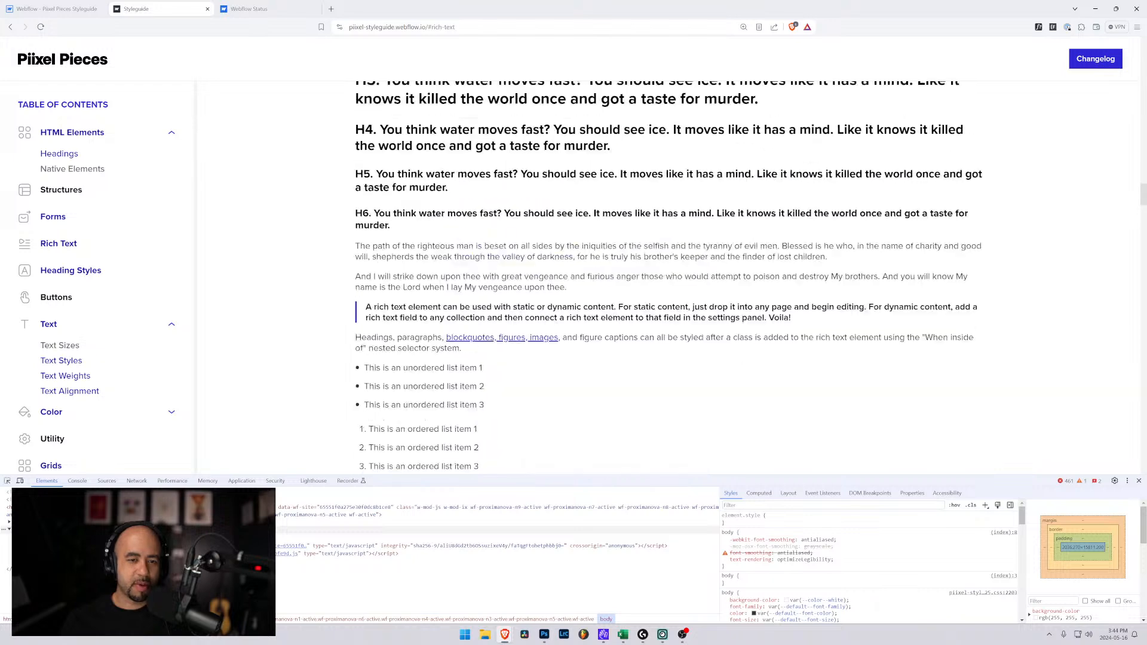
pyautogui.scroll(-1, 406, 259)
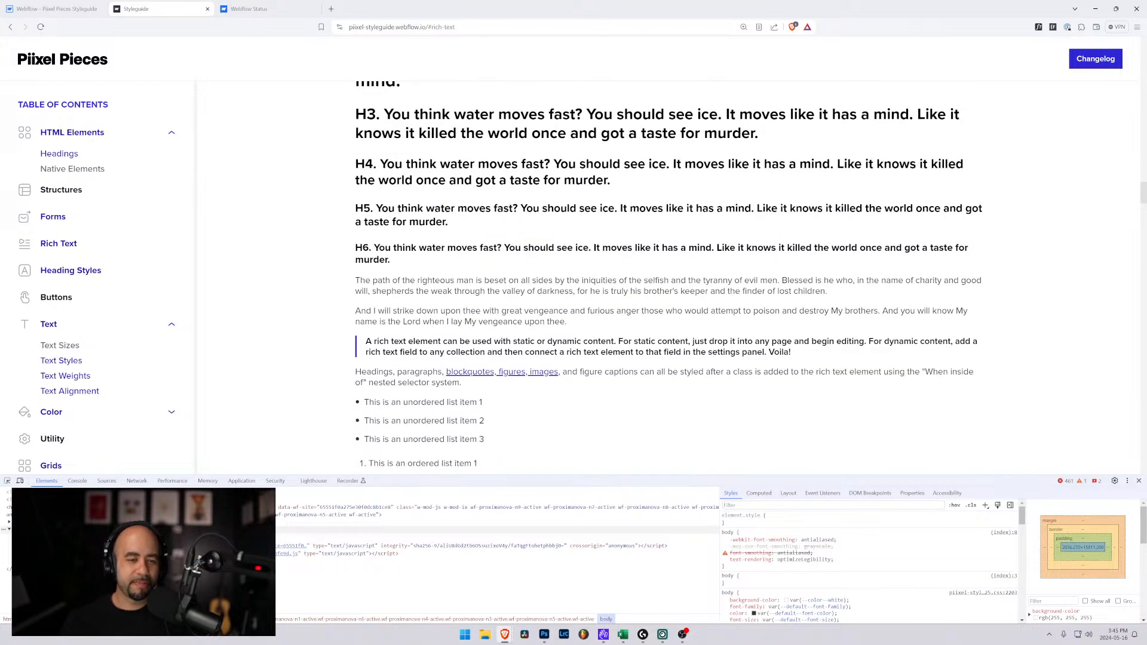
pyautogui.scroll(-8, 488, 175)
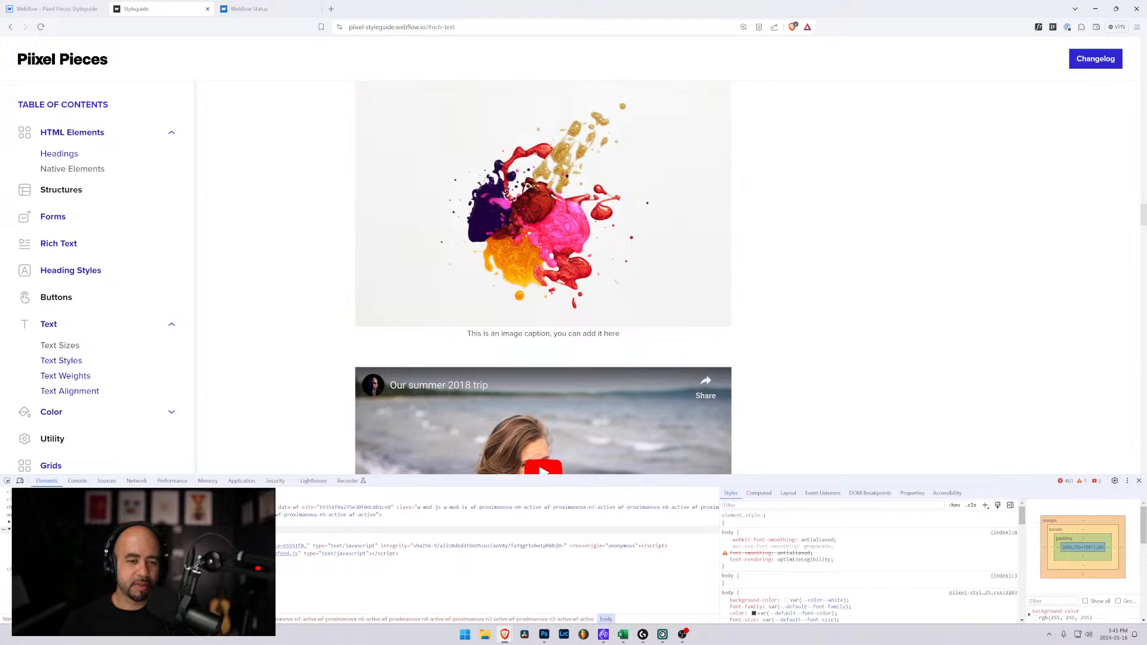
pyautogui.scroll(-4, 498, 207)
pyautogui.scroll(-4, 400, 230)
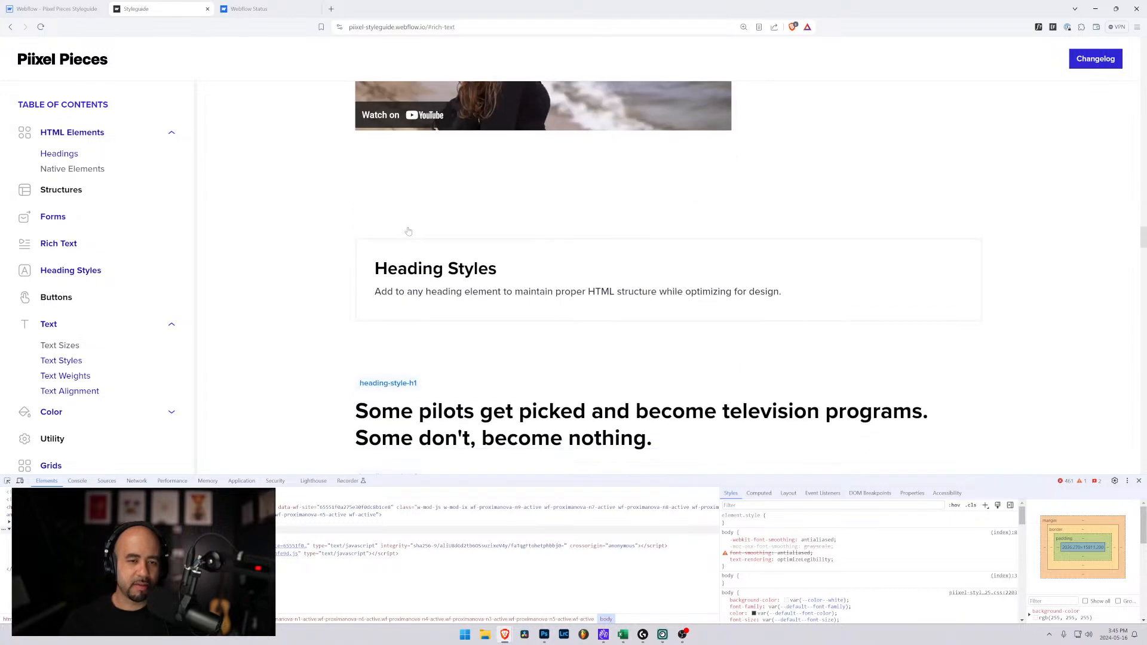
pyautogui.scroll(9, 284, 211)
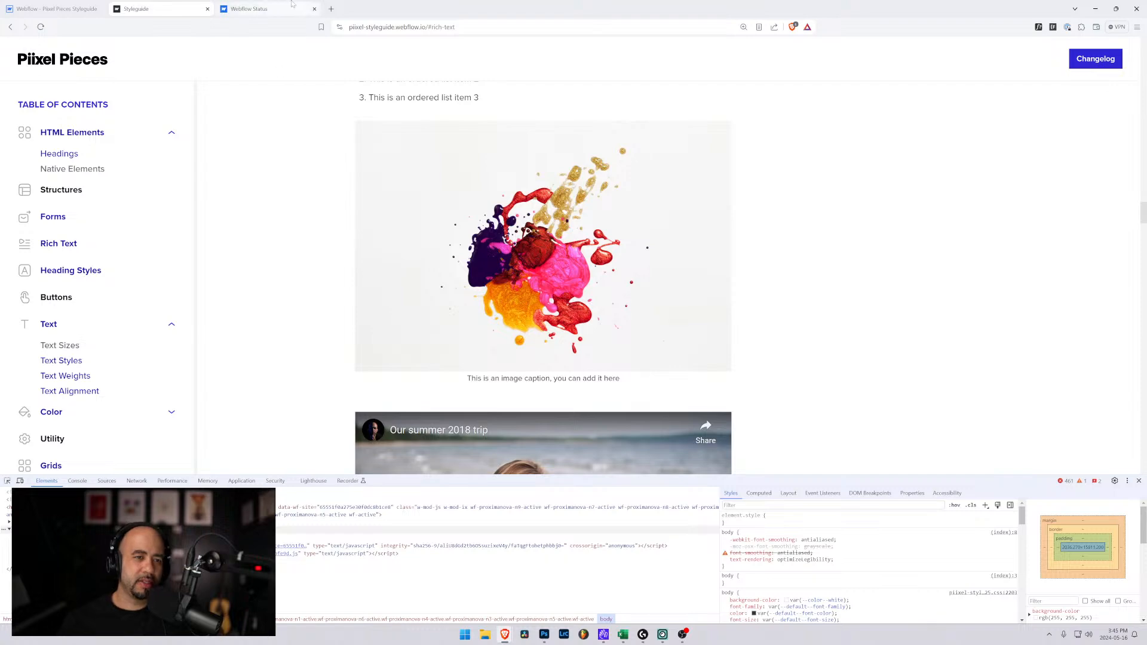
# Return to the Webflow Designer, review the HTML Elements and Native Webflow elements tables, and select the Native Webflow elements heading
pyautogui.click(263, 5)
pyautogui.click(161, 9)
pyautogui.click(44, 8)
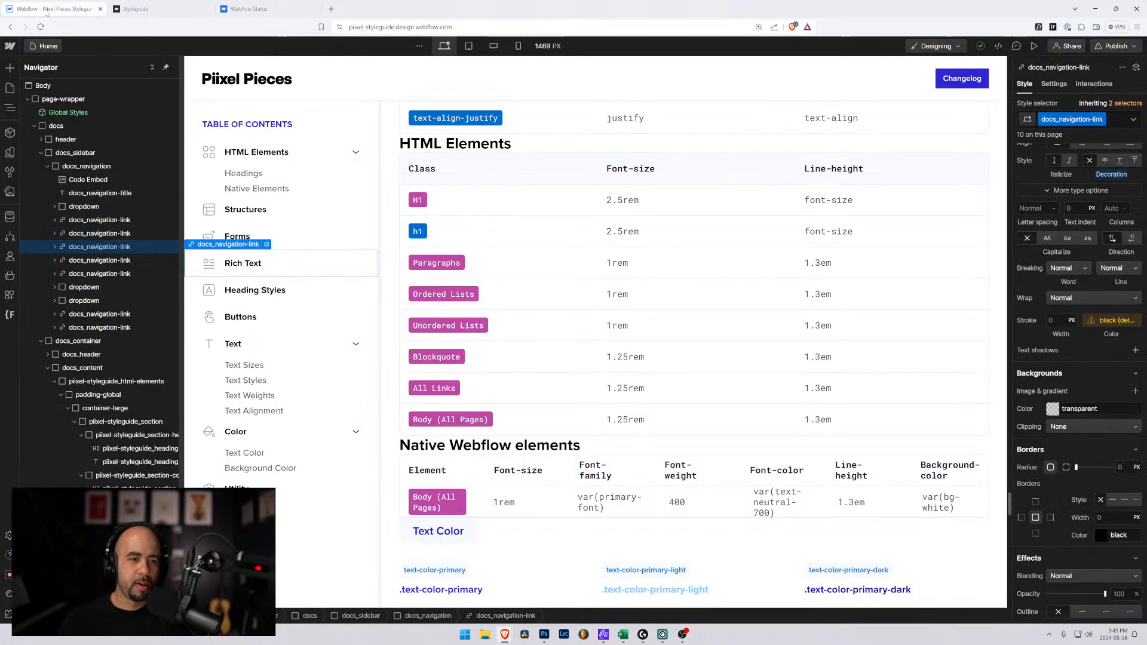
pyautogui.scroll(-1, 261, 293)
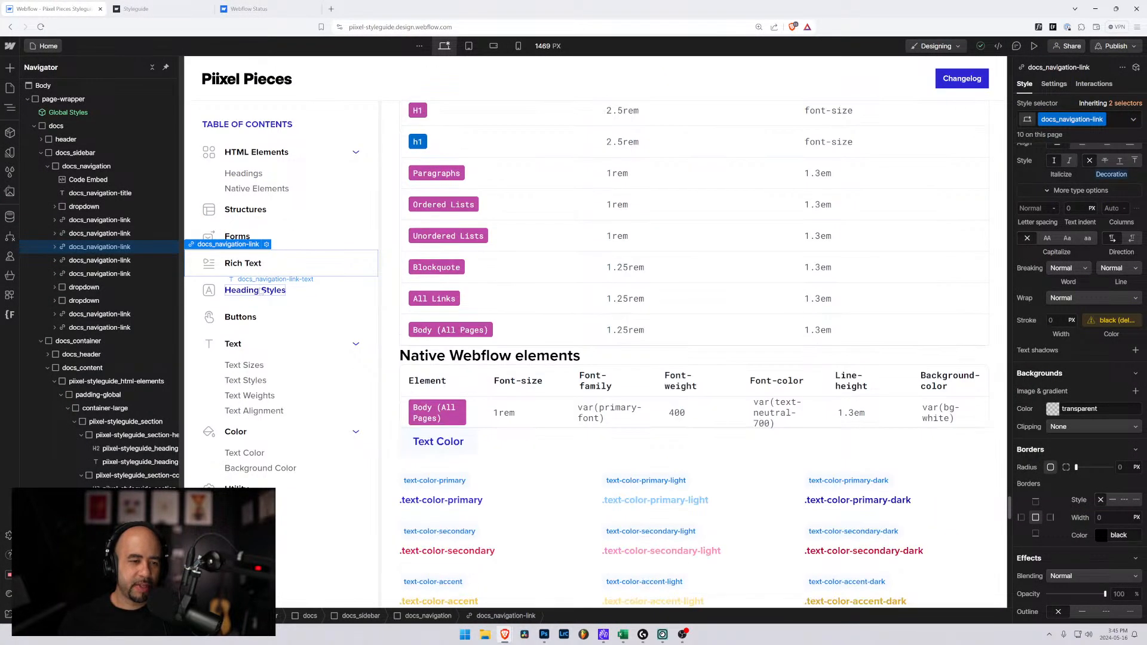
pyautogui.scroll(-1, 272, 319)
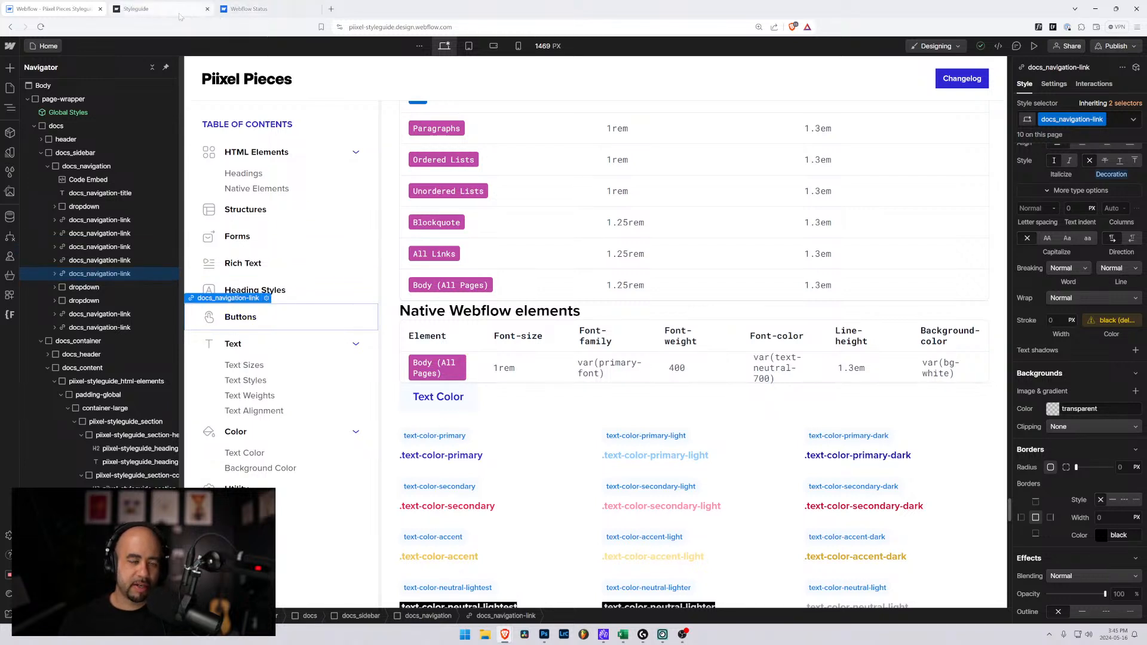
pyautogui.click(487, 319)
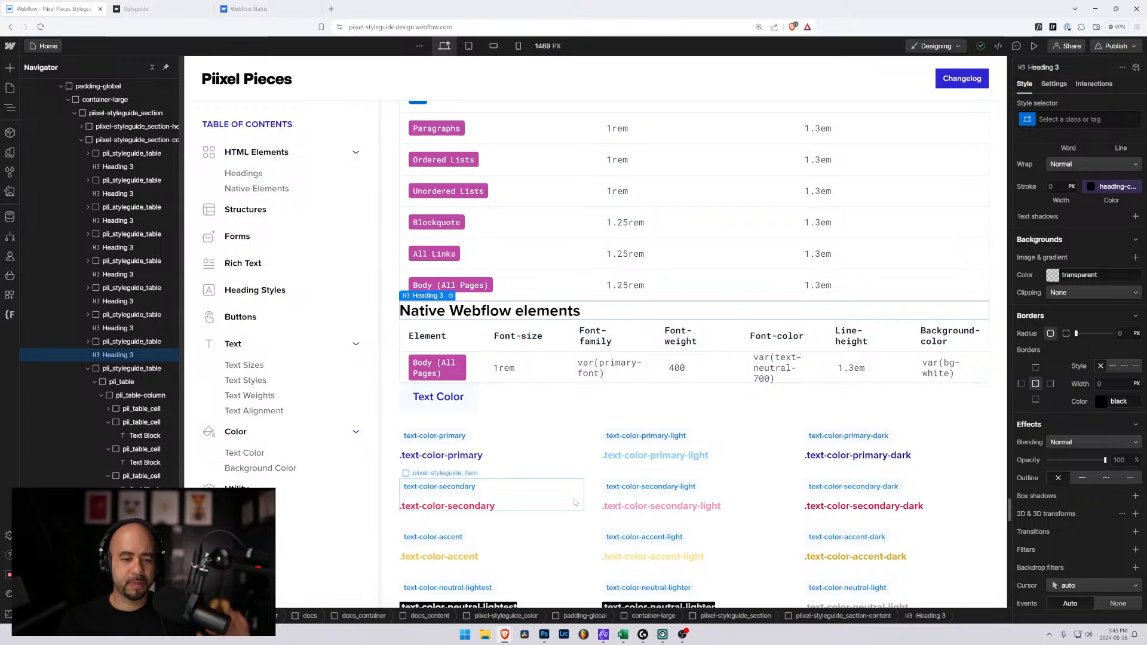
# Look through the style guide's utility, grid, color, padding, text and button sections to examine how their classes are presented
pyautogui.scroll(-10, 557, 482)
pyautogui.scroll(-15, 557, 482)
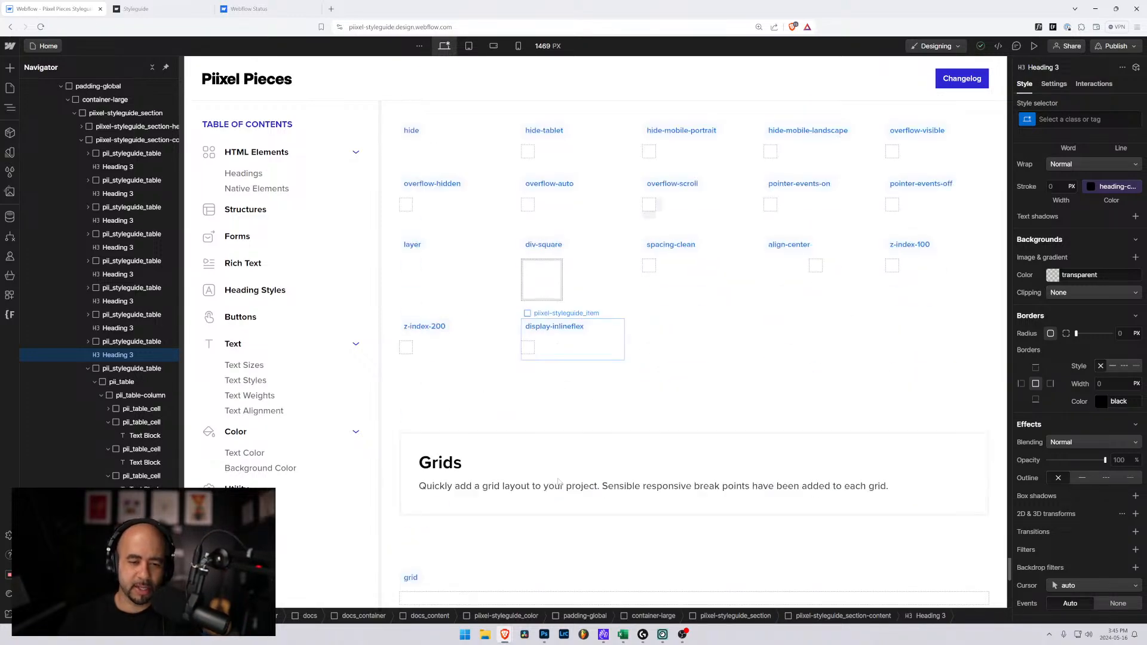
pyautogui.scroll(10, 581, 481)
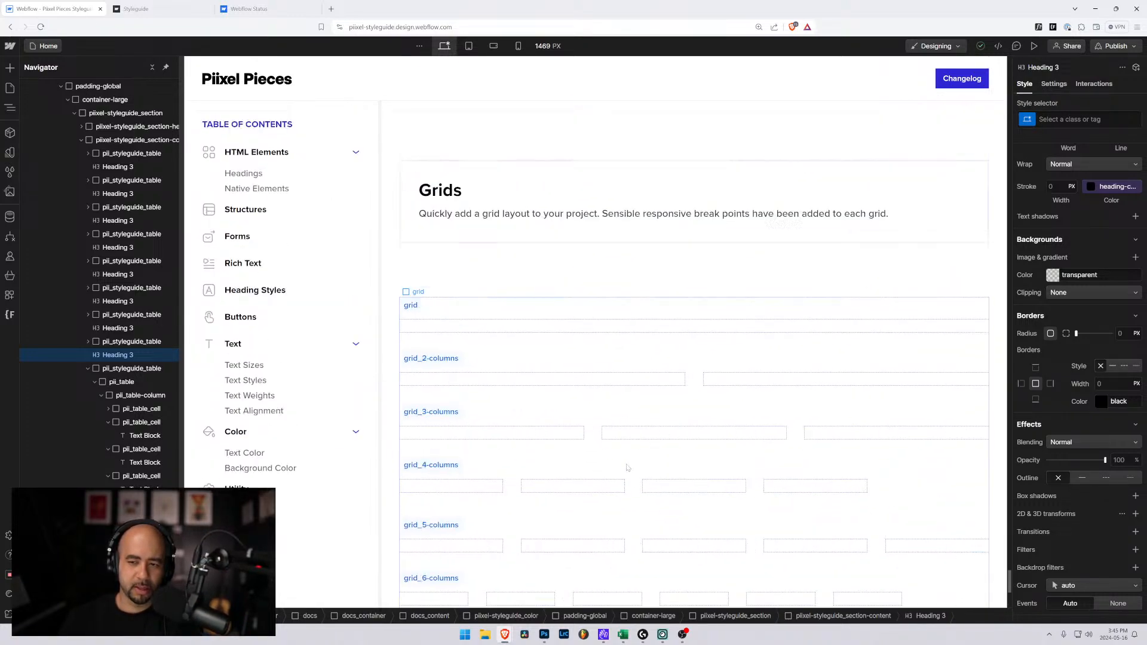
pyautogui.scroll(15, 630, 453)
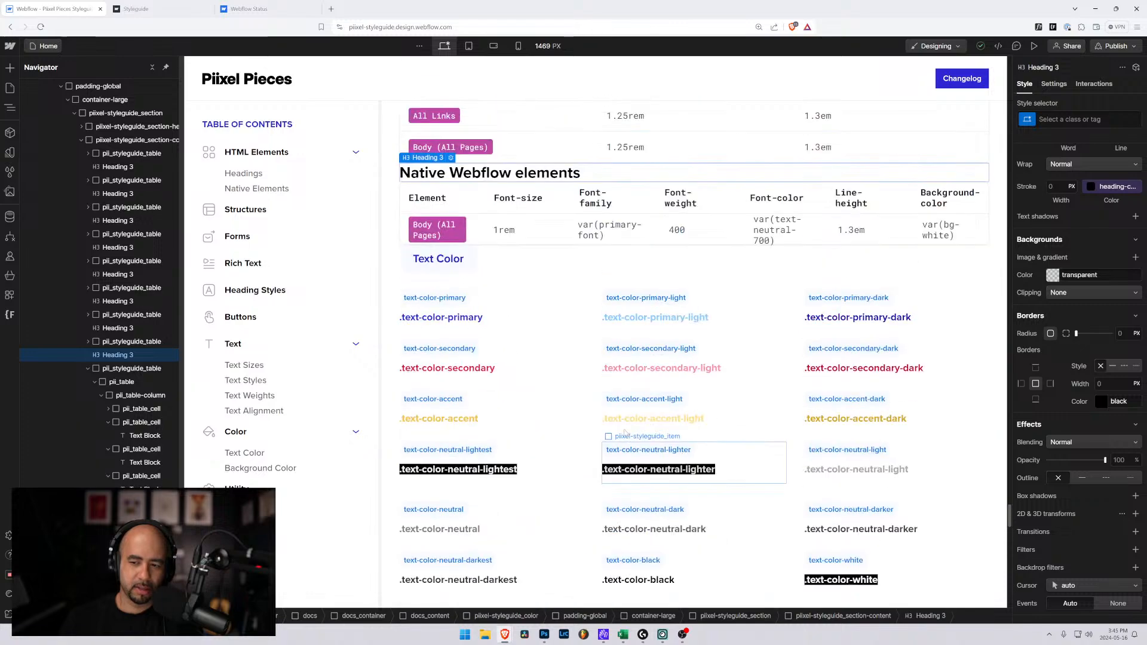
pyautogui.scroll(15, 618, 418)
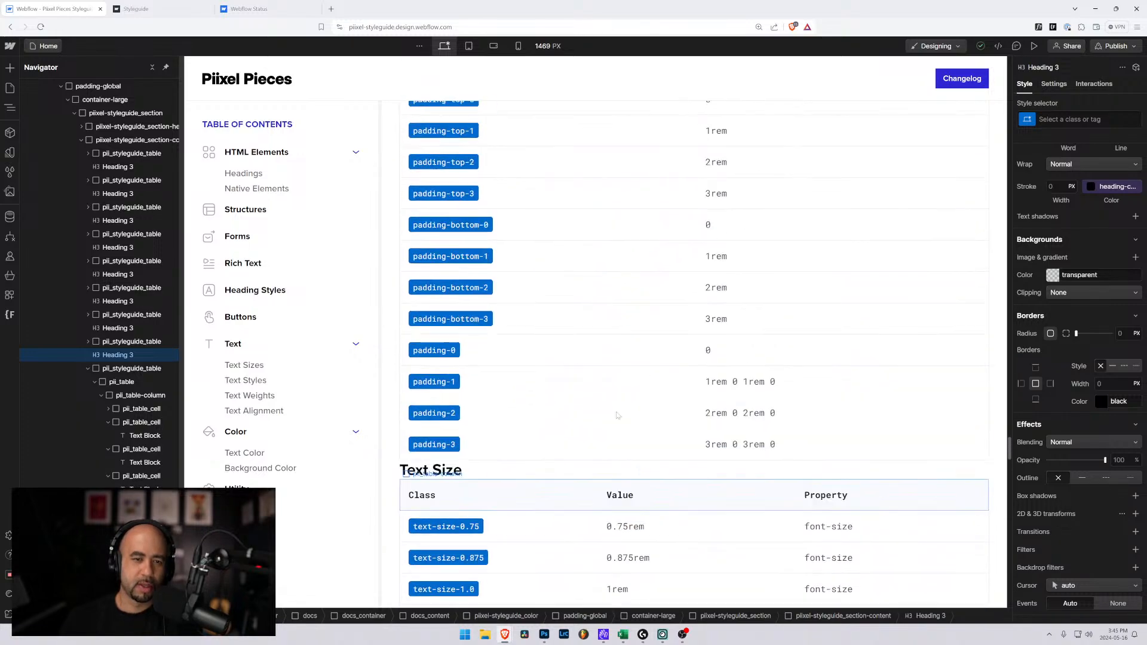
pyautogui.scroll(15, 603, 397)
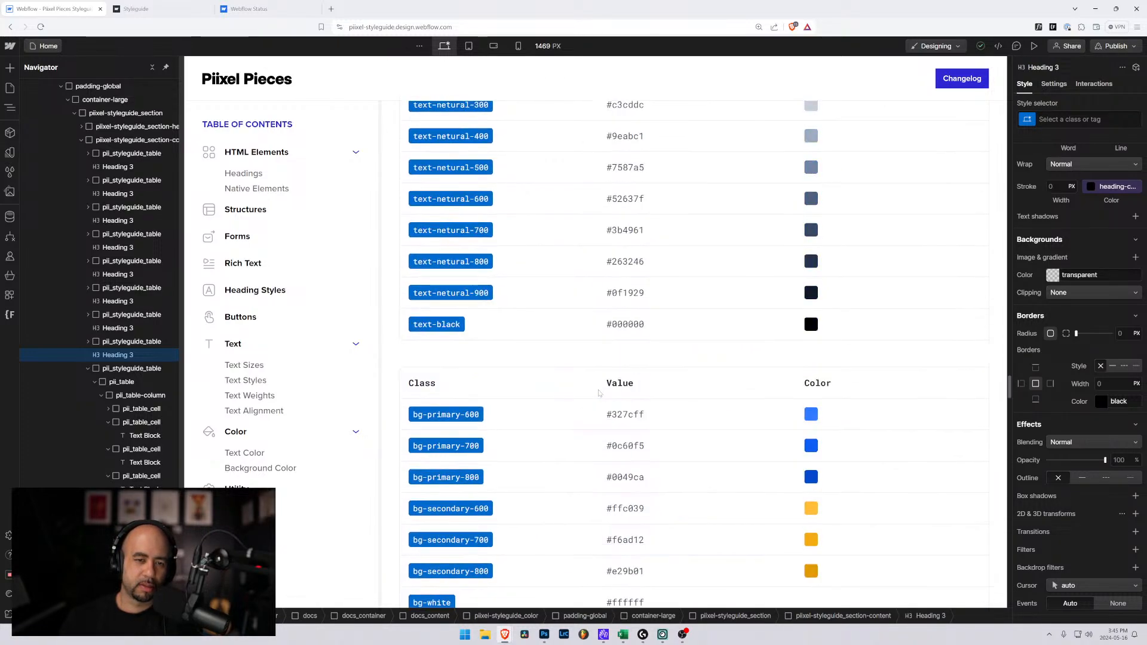
pyautogui.scroll(15, 592, 386)
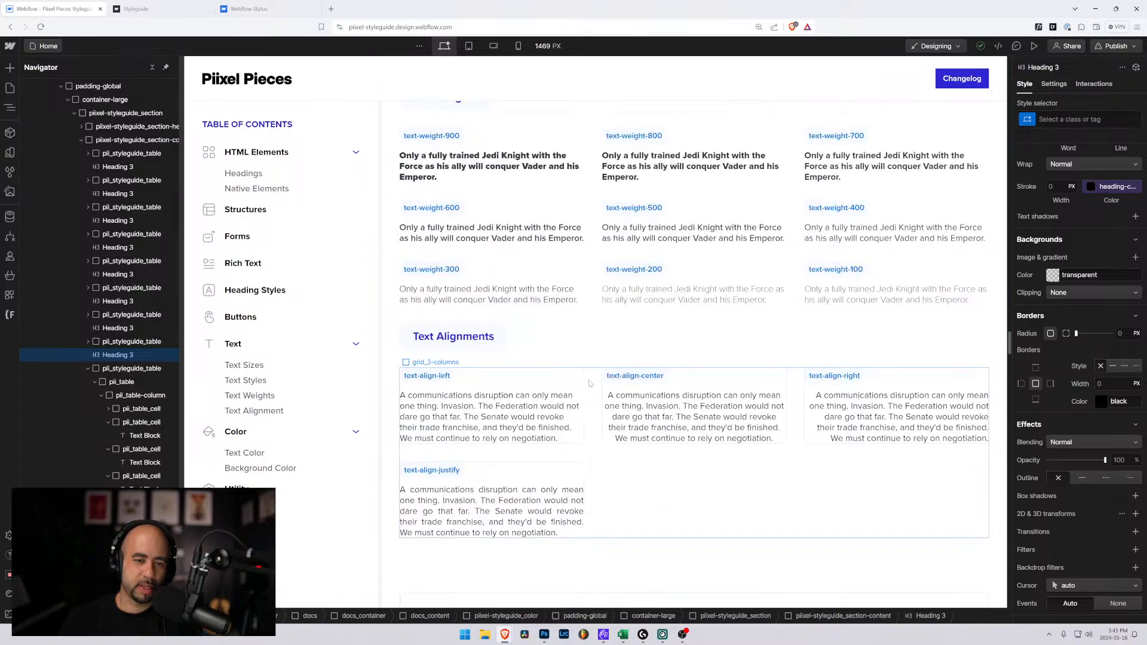
pyautogui.scroll(15, 578, 372)
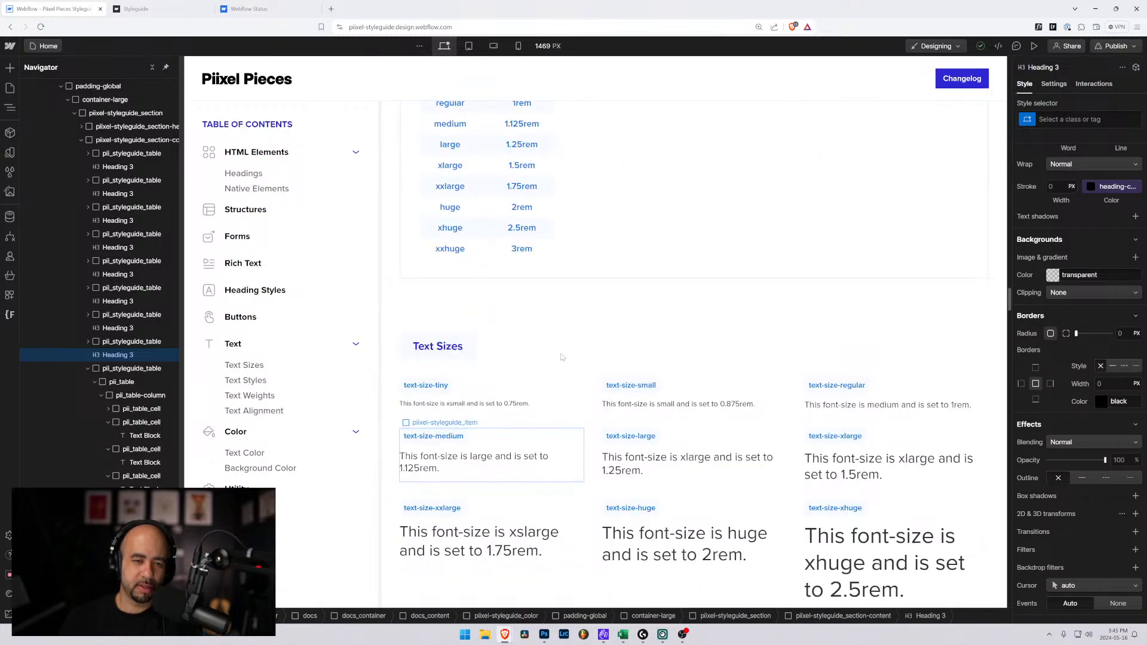
pyautogui.scroll(2, 549, 351)
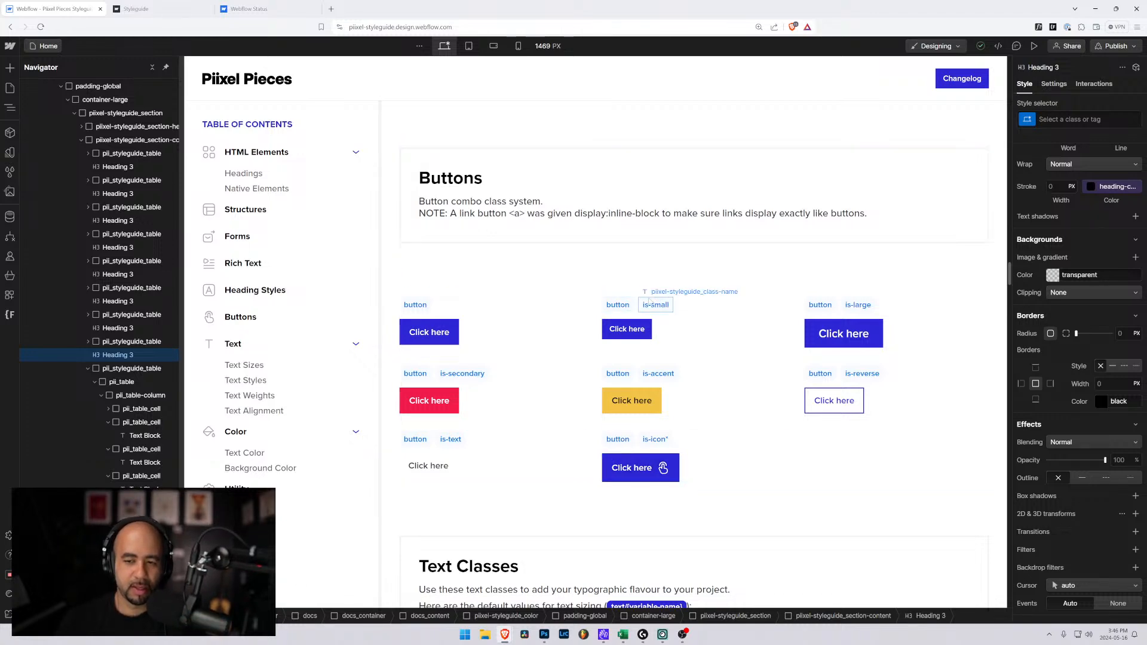
pyautogui.scroll(-10, 449, 423)
pyautogui.scroll(-10, 449, 423)
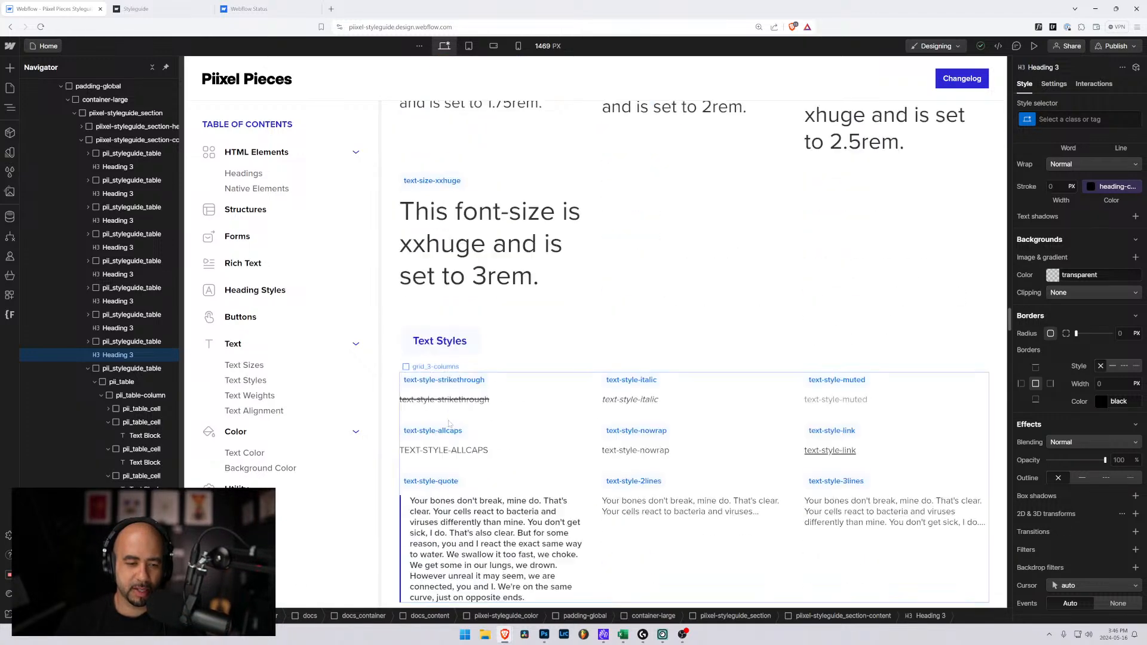
pyautogui.scroll(-5, 816, 239)
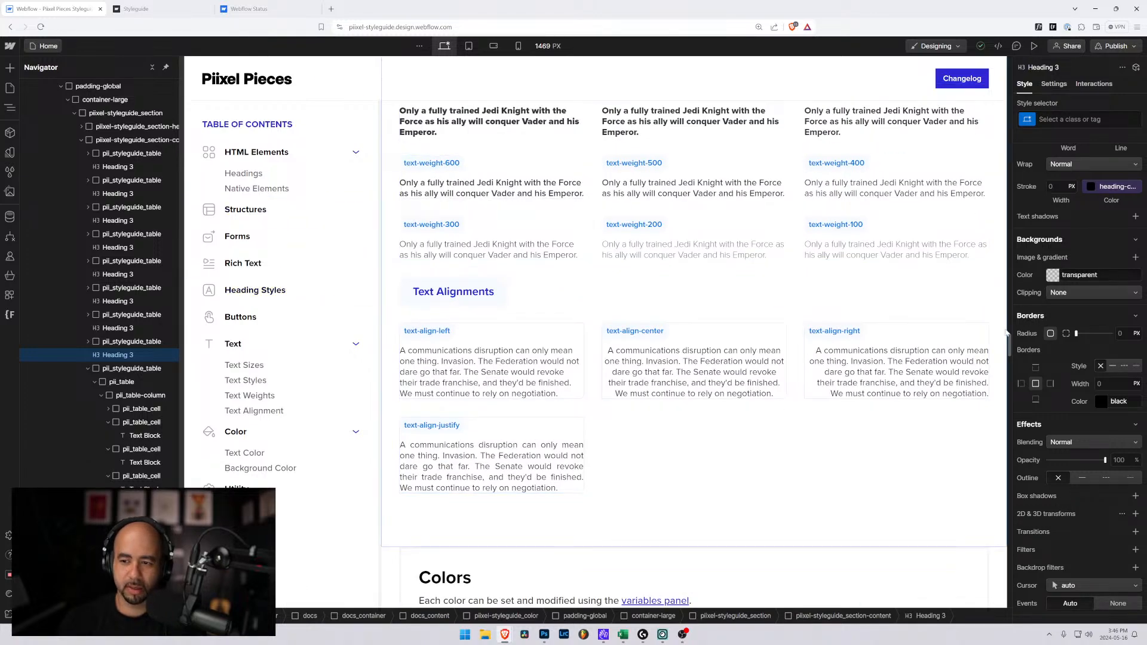
# Duplicate the HTML Elements table and place the copy between the Text Color heading and its grid_3-columns block
pyautogui.moveTo(1011, 348); pyautogui.dragTo(1011, 519)
pyautogui.scroll(6, 528, 158)
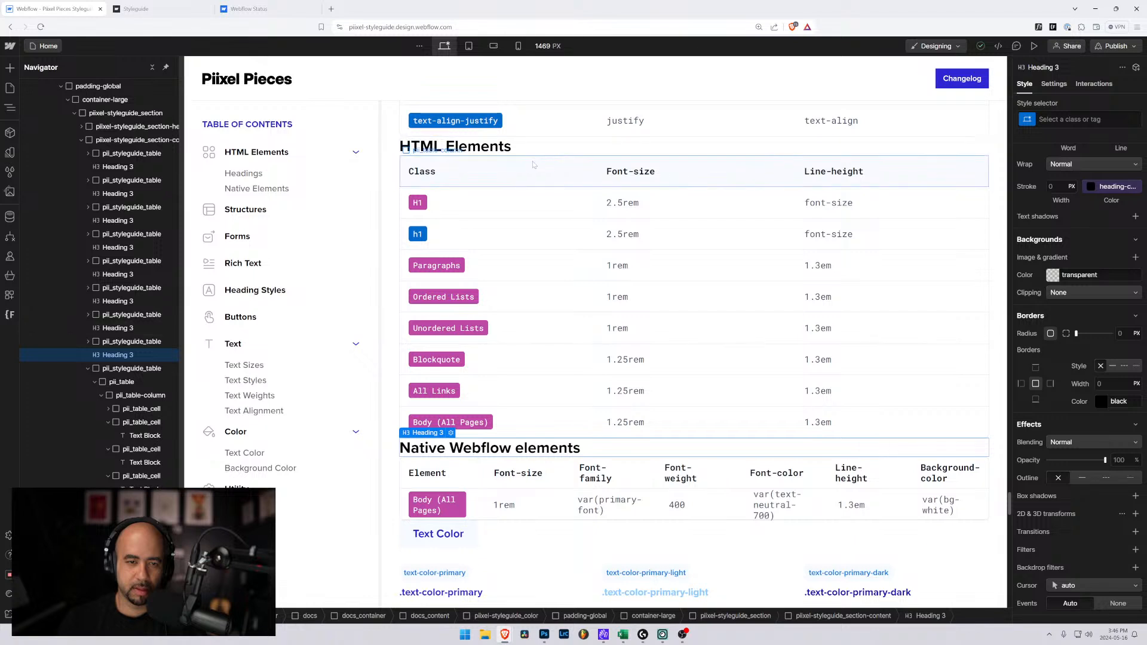
pyautogui.click(534, 164)
pyautogui.click(94, 354)
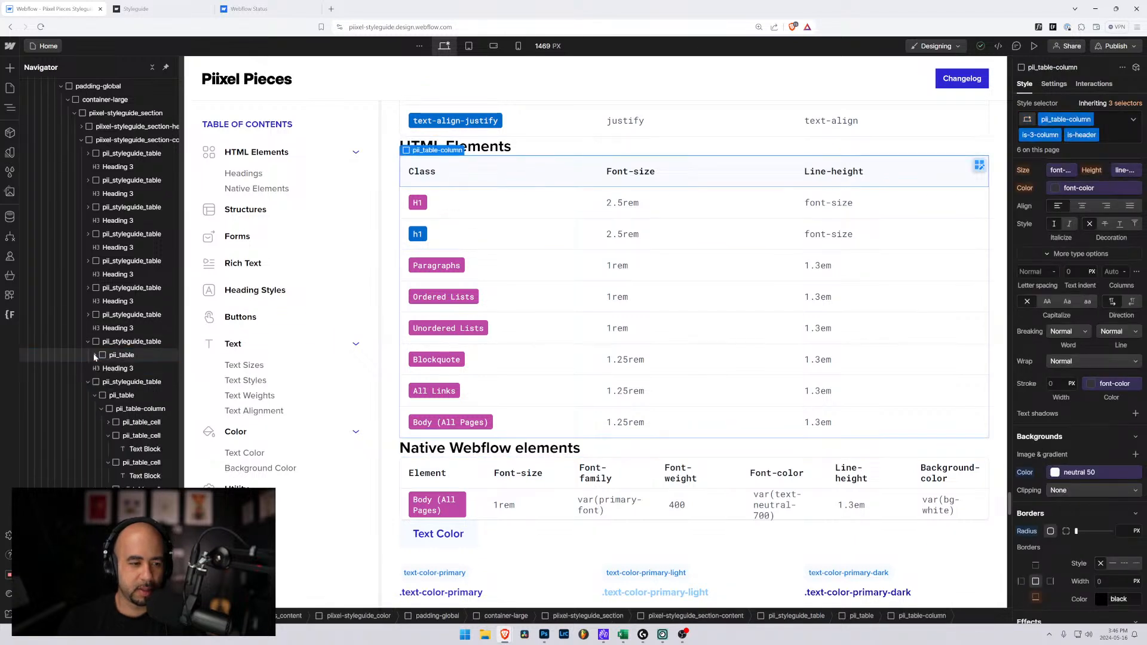
pyautogui.click(88, 382)
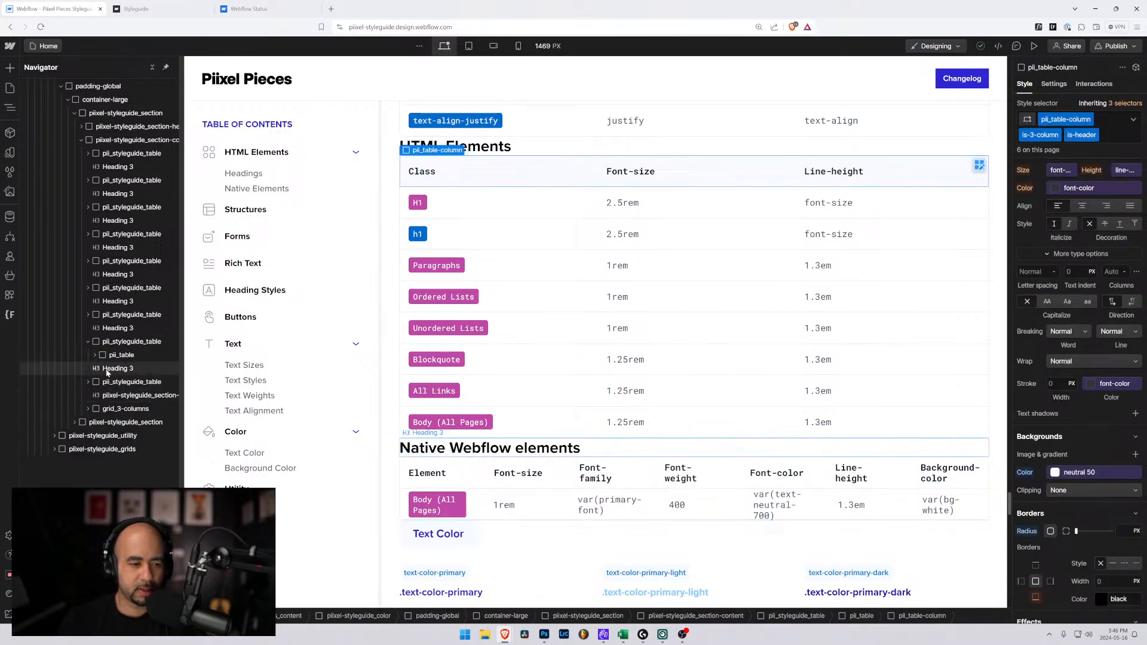
pyautogui.click(103, 396)
pyautogui.click(110, 383)
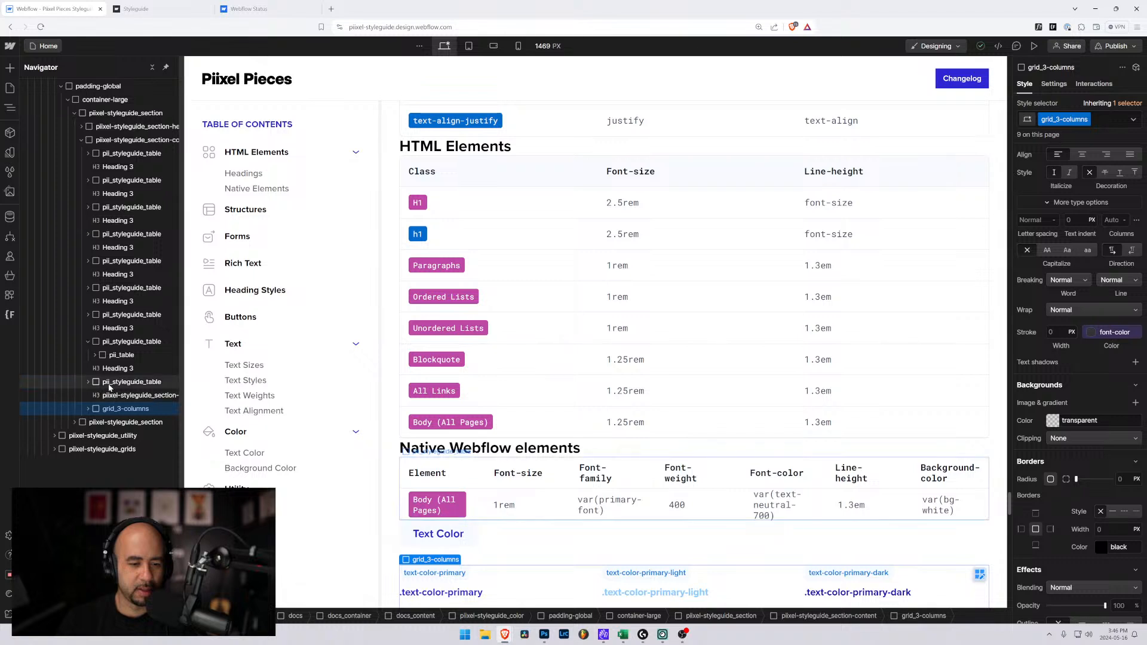
pyautogui.click(109, 341)
pyautogui.click(88, 341)
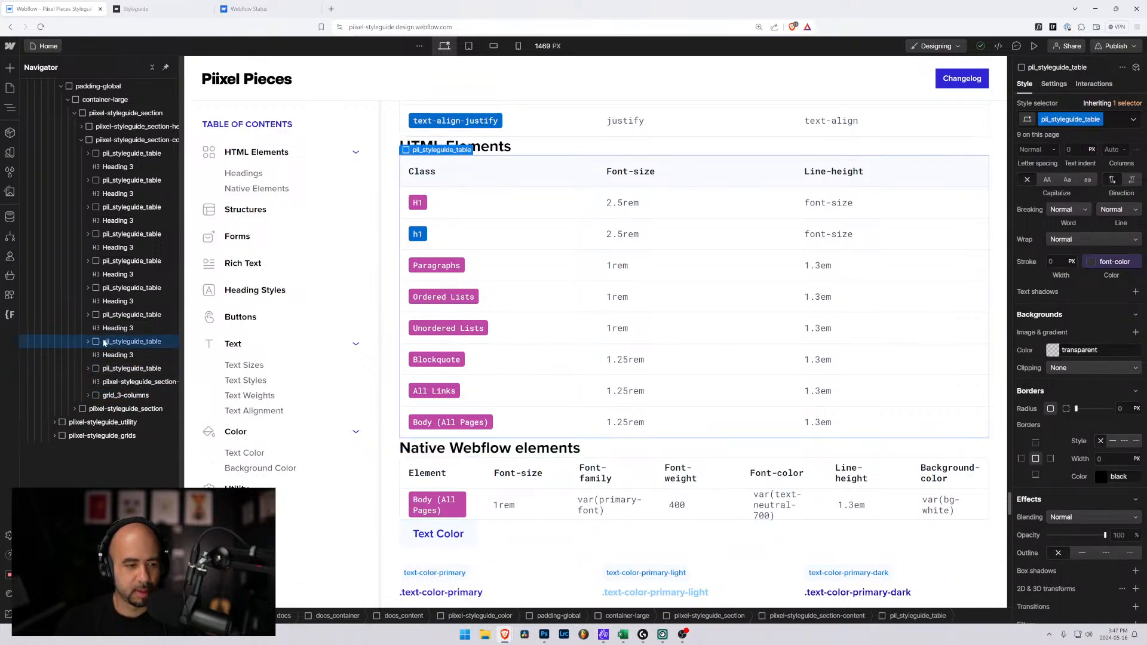
pyautogui.hotkey('ctrl', 'd')
pyautogui.moveTo(109, 347); pyautogui.dragTo(100, 398)
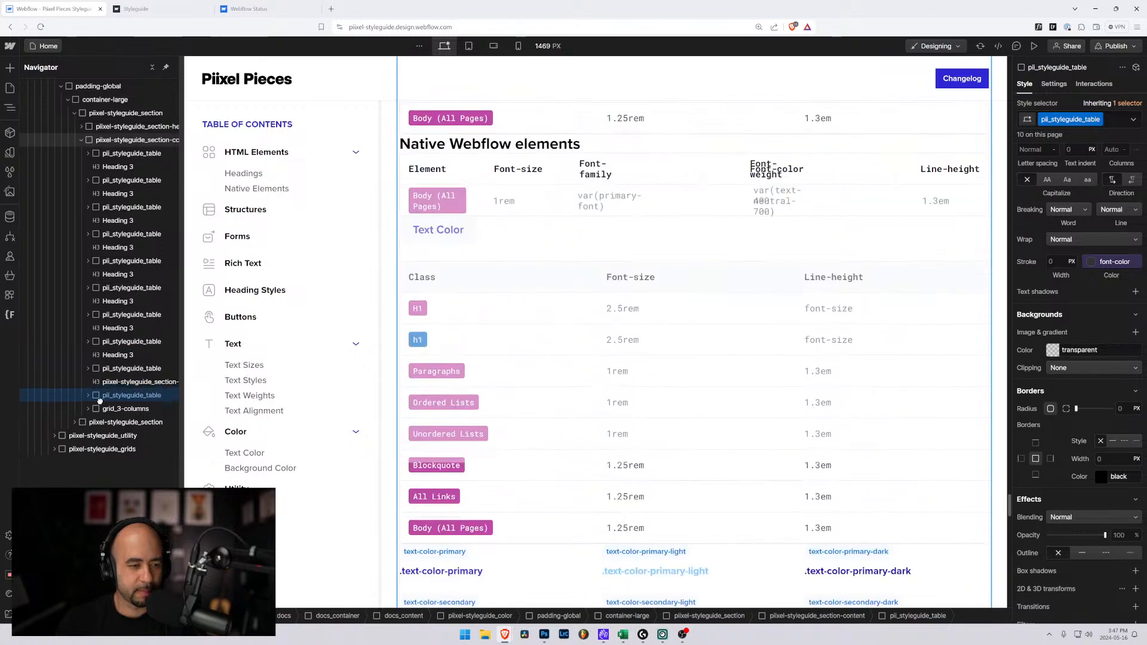
# Duplicate the Native Webflow elements heading directly above the copied table, and move the Text Color heading below that table
pyautogui.click(106, 355)
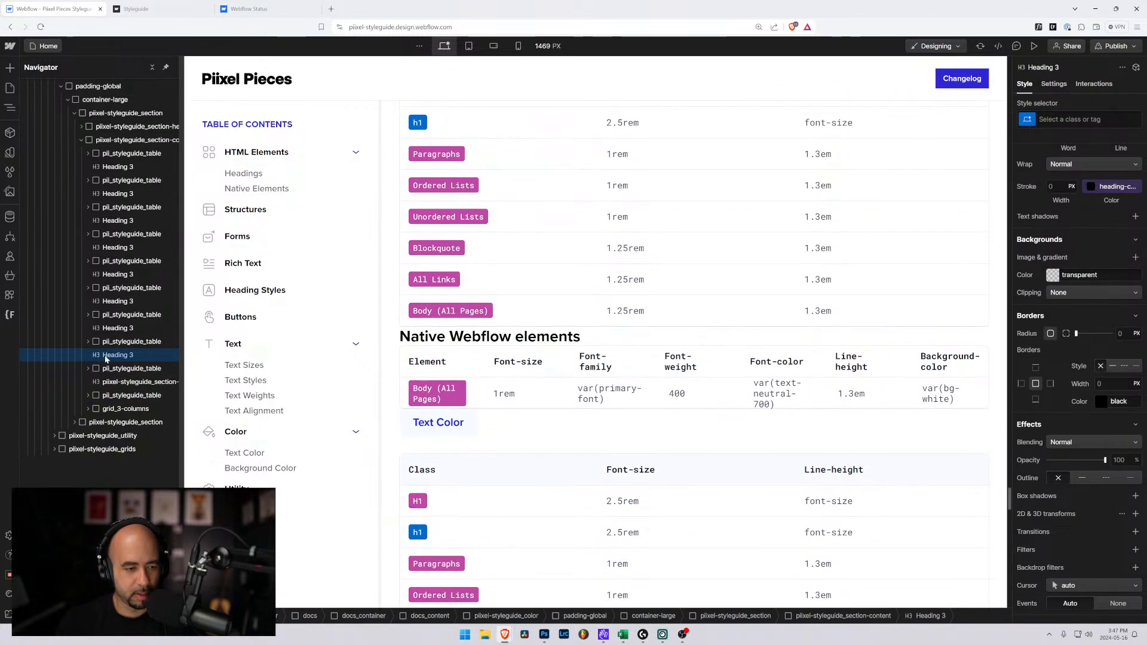
pyautogui.hotkey('ctrl', 'd')
pyautogui.moveTo(105, 359); pyautogui.dragTo(112, 387)
pyautogui.click(111, 383)
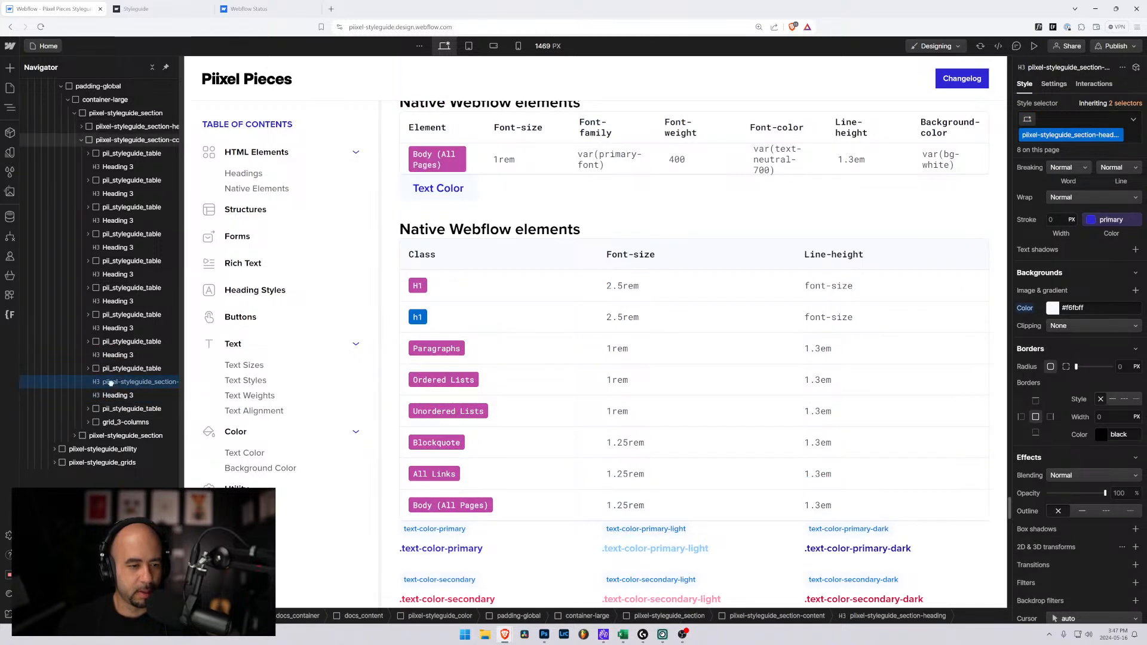
pyautogui.moveTo(111, 383); pyautogui.dragTo(112, 415)
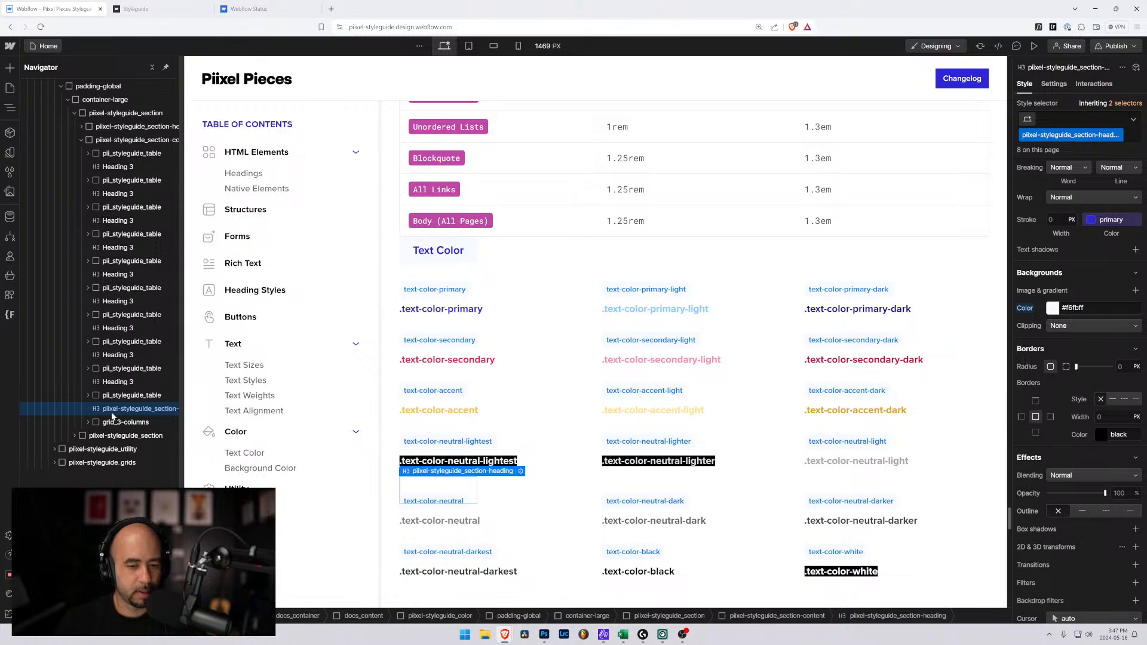
# Change the duplicated Native Webflow elements heading above the copied table to "Buttons"
pyautogui.click(114, 384)
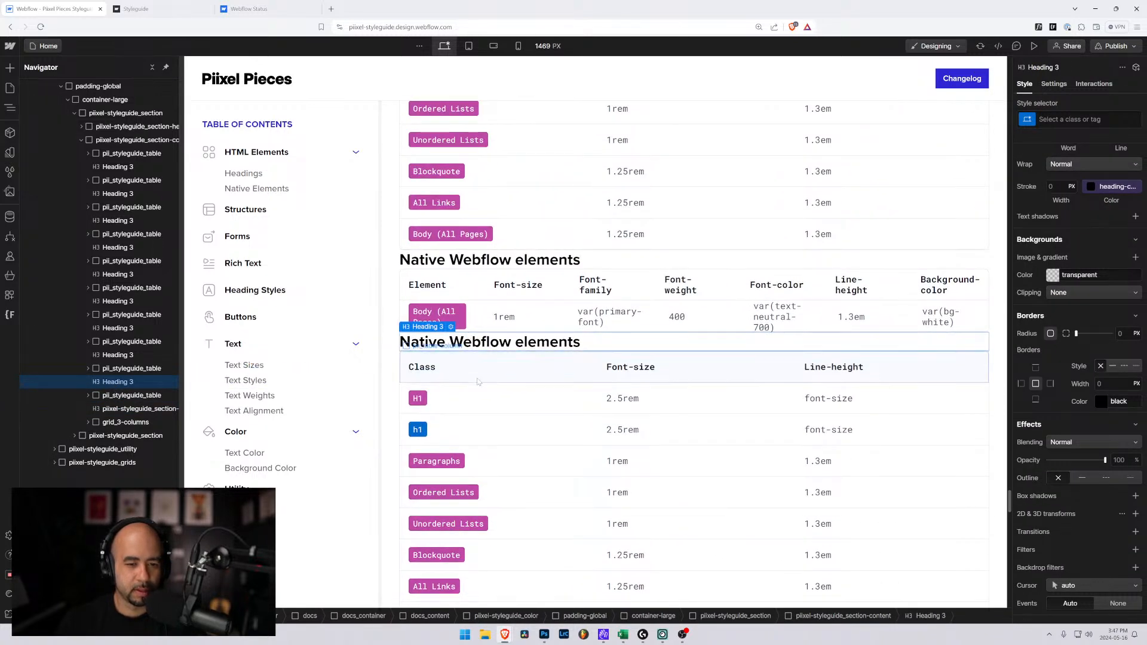
pyautogui.doubleClick(527, 252)
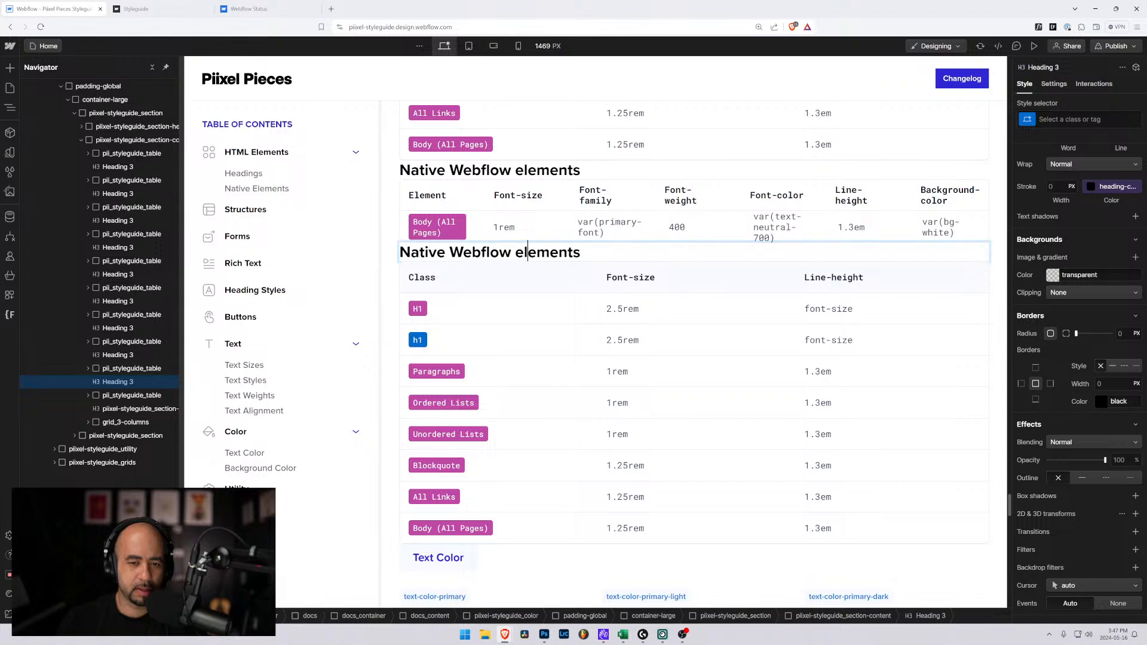
pyautogui.moveTo(582, 252); pyautogui.dragTo(383, 262)
pyautogui.write('B')
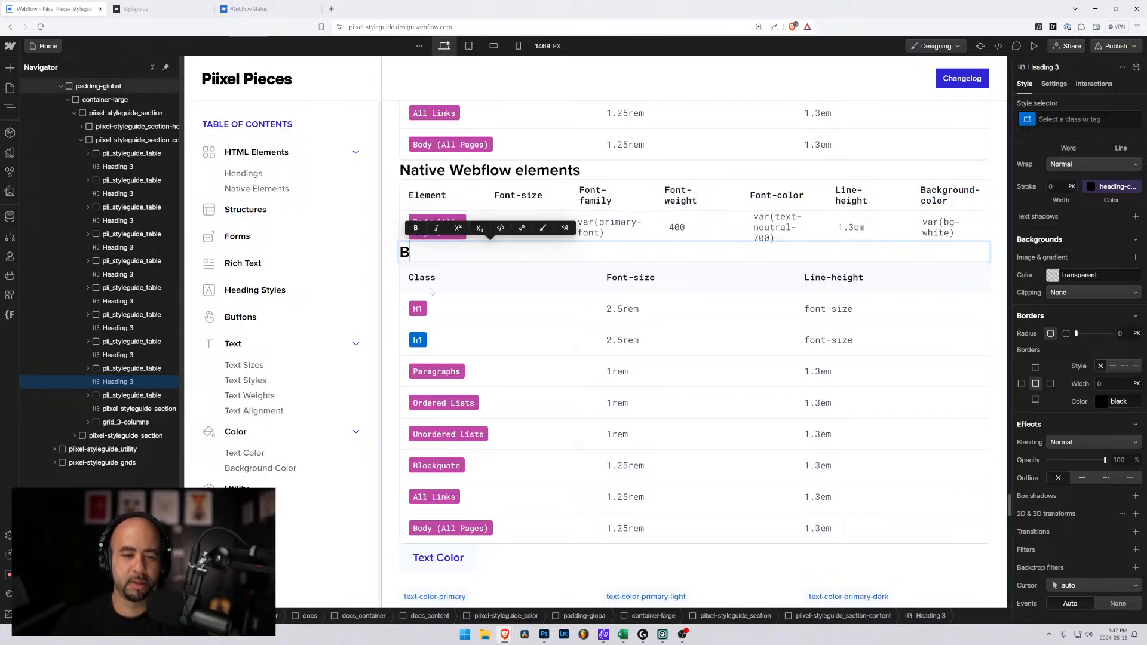
pyautogui.write('uttons')
# Replace the blue h1 class label in the Buttons table with "button"
pyautogui.click(419, 341)
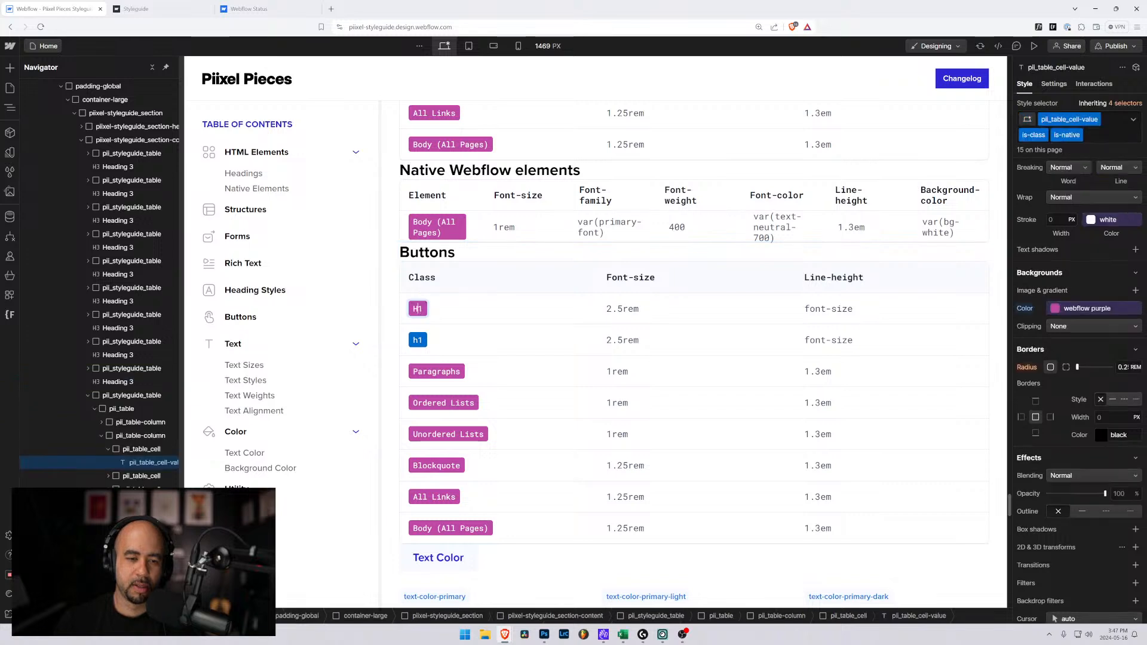
pyautogui.doubleClick(419, 341)
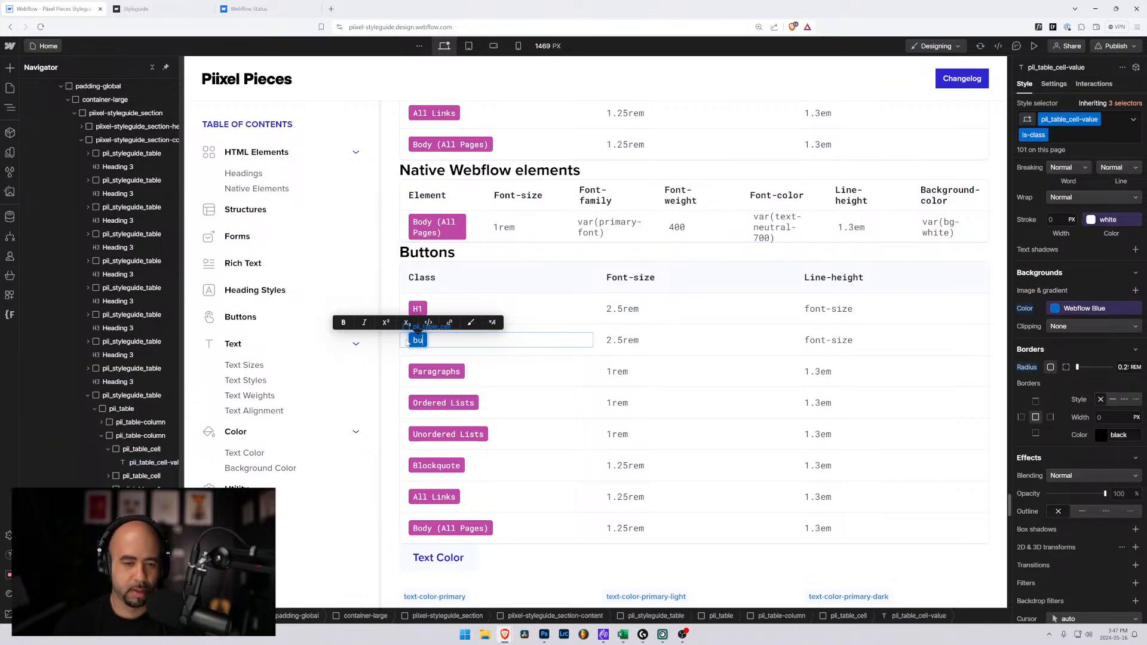
pyautogui.write('button')
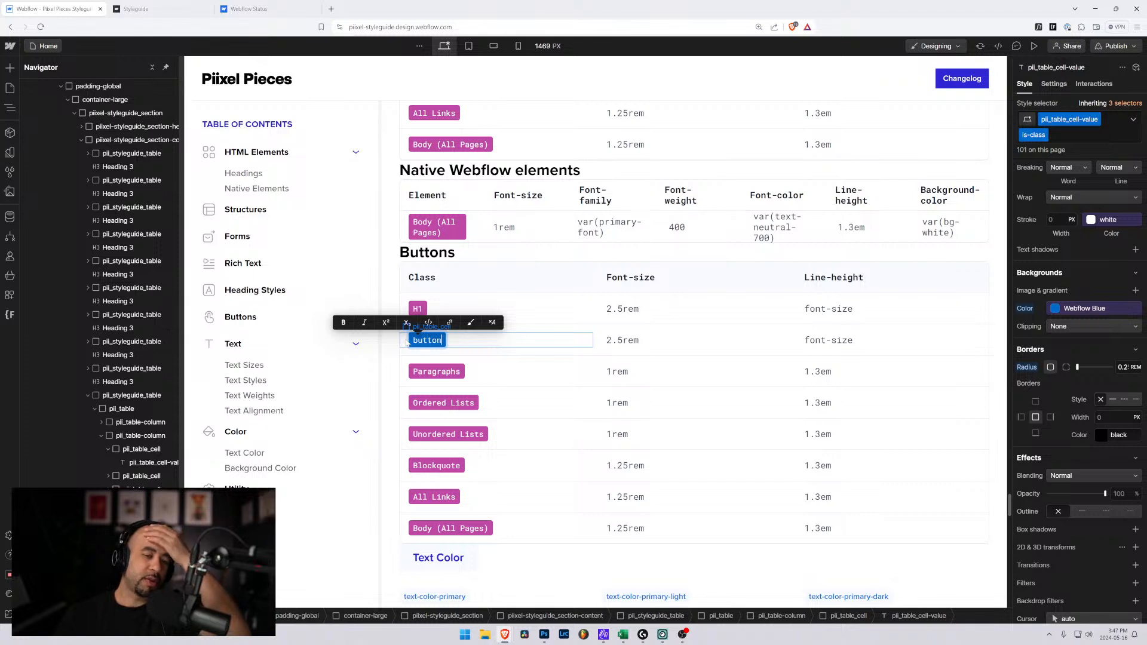
pyautogui.press('Escape')
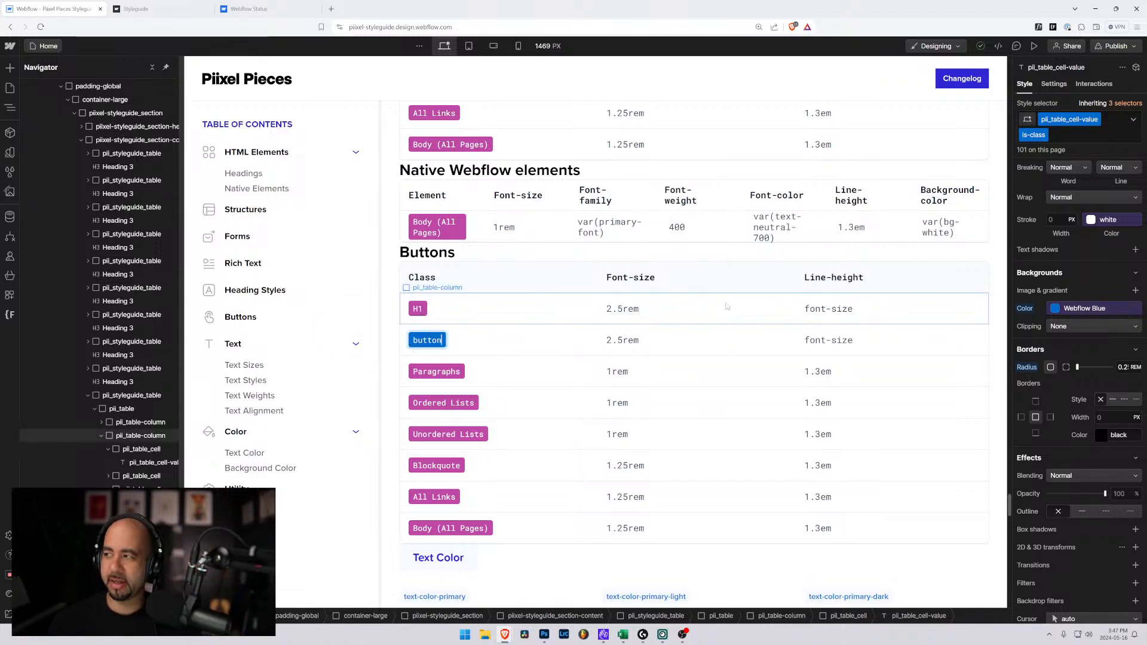
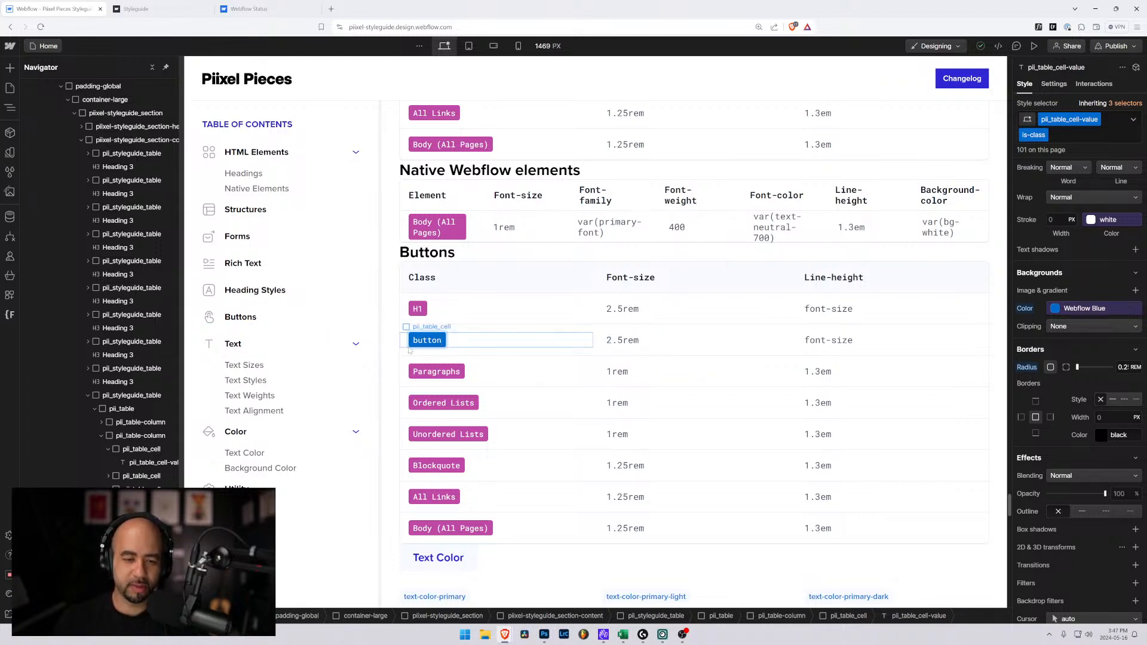
pyautogui.doubleClick(624, 341)
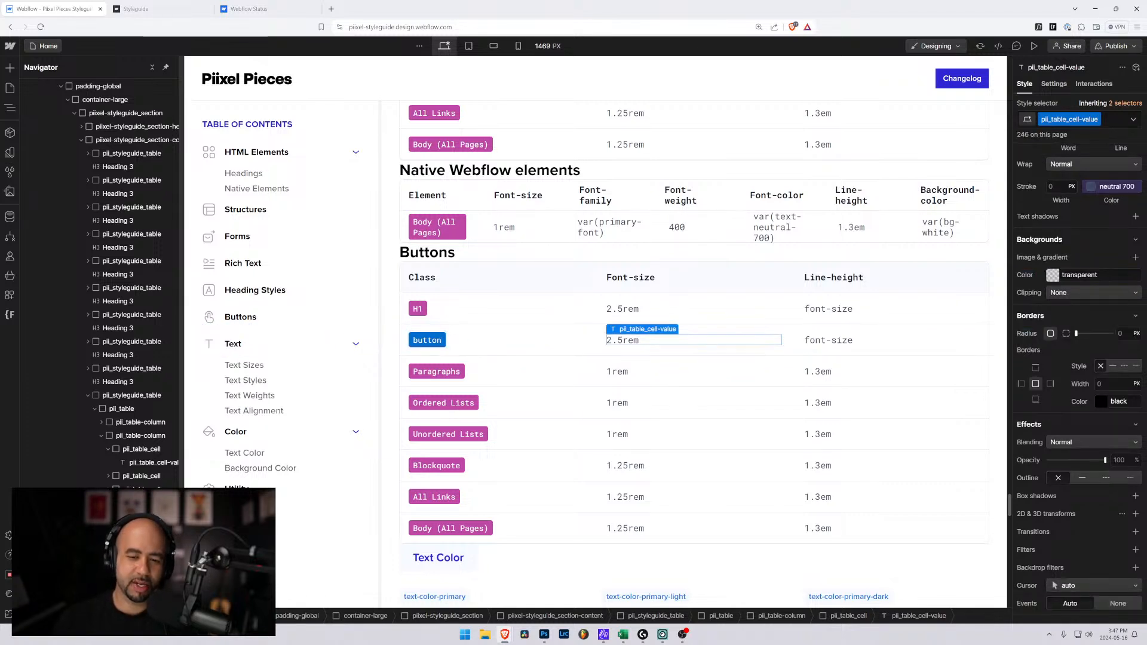
pyautogui.moveTo(639, 340); pyautogui.dragTo(605, 339)
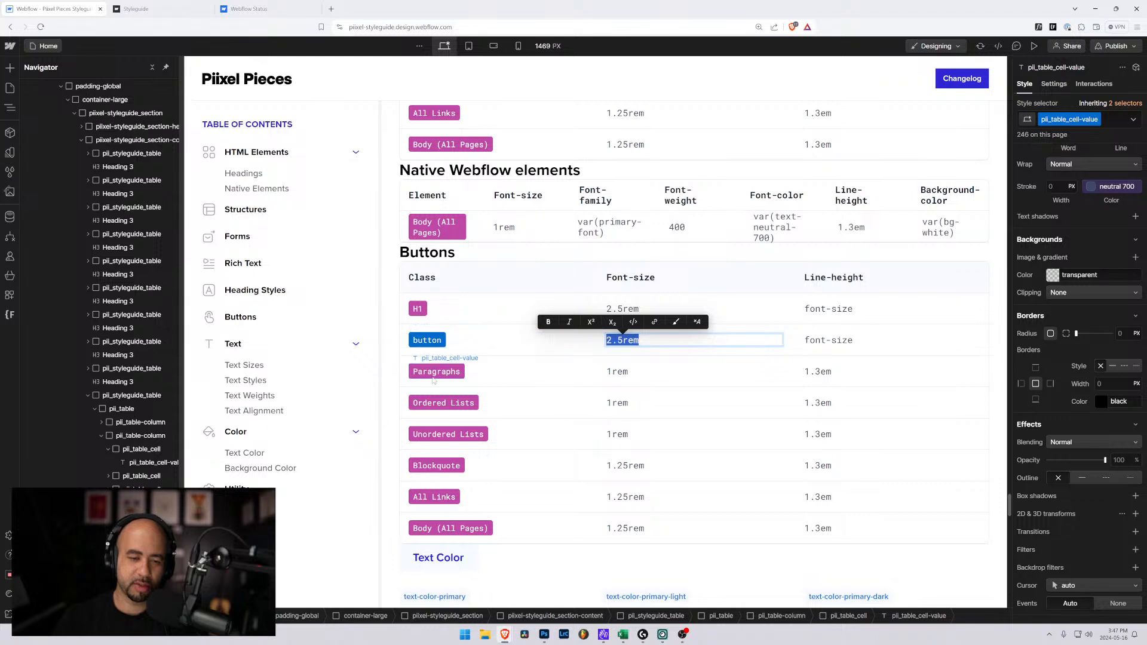
pyautogui.click(444, 340)
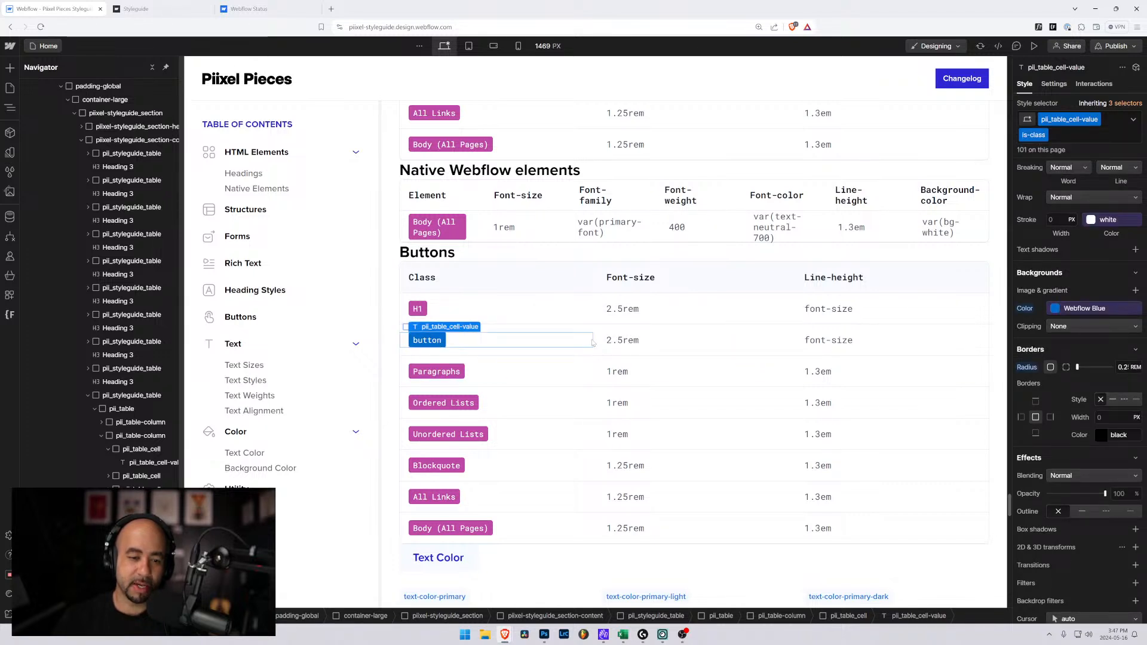
# Rename the Buttons table's Font-size column header to "value"
pyautogui.doubleClick(649, 277)
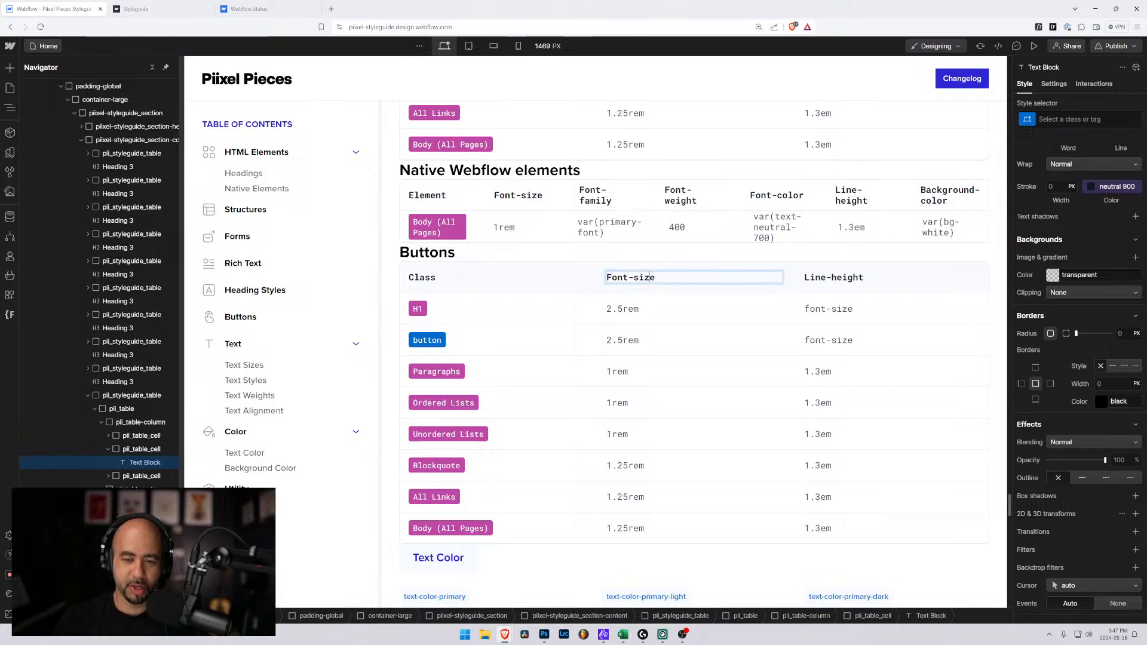
pyautogui.moveTo(656, 277); pyautogui.dragTo(588, 277)
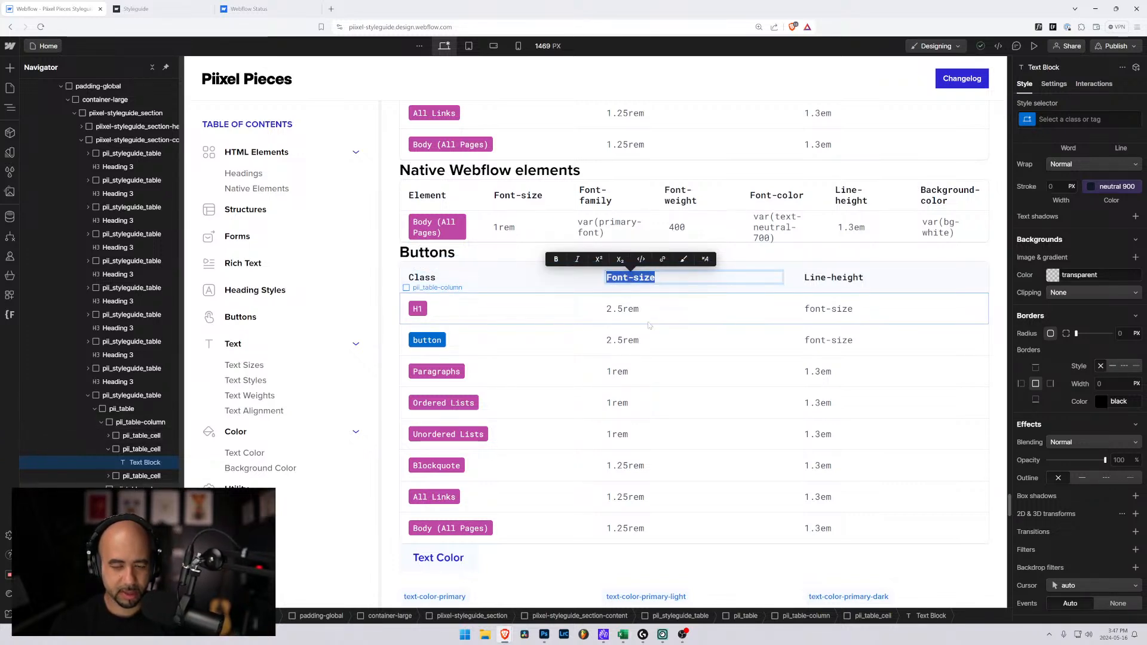
pyautogui.write('val')
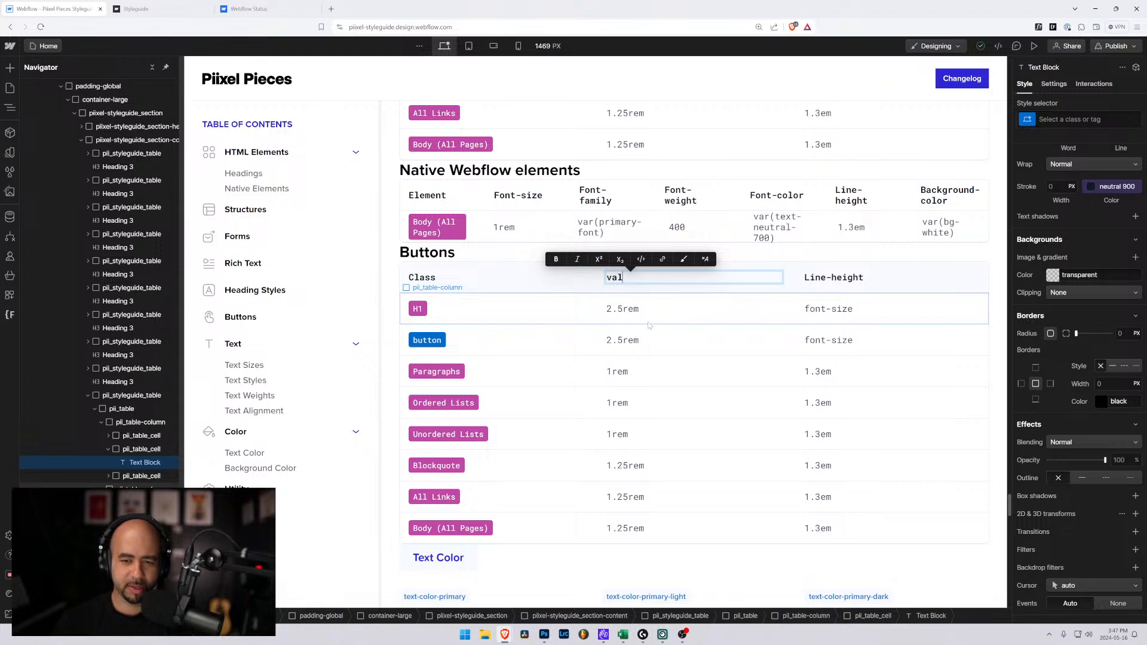
pyautogui.write('ue')
pyautogui.press('Escape')
# Set the button row's entry in the value column to "Standard button"
pyautogui.doubleClick(633, 342)
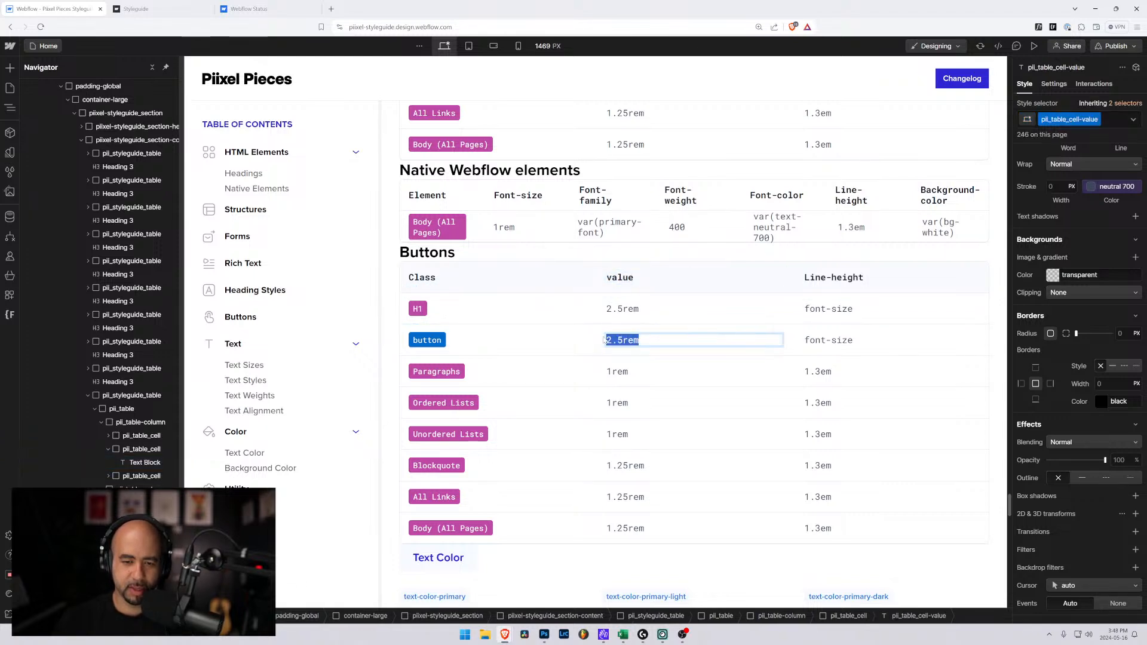
pyautogui.write('St')
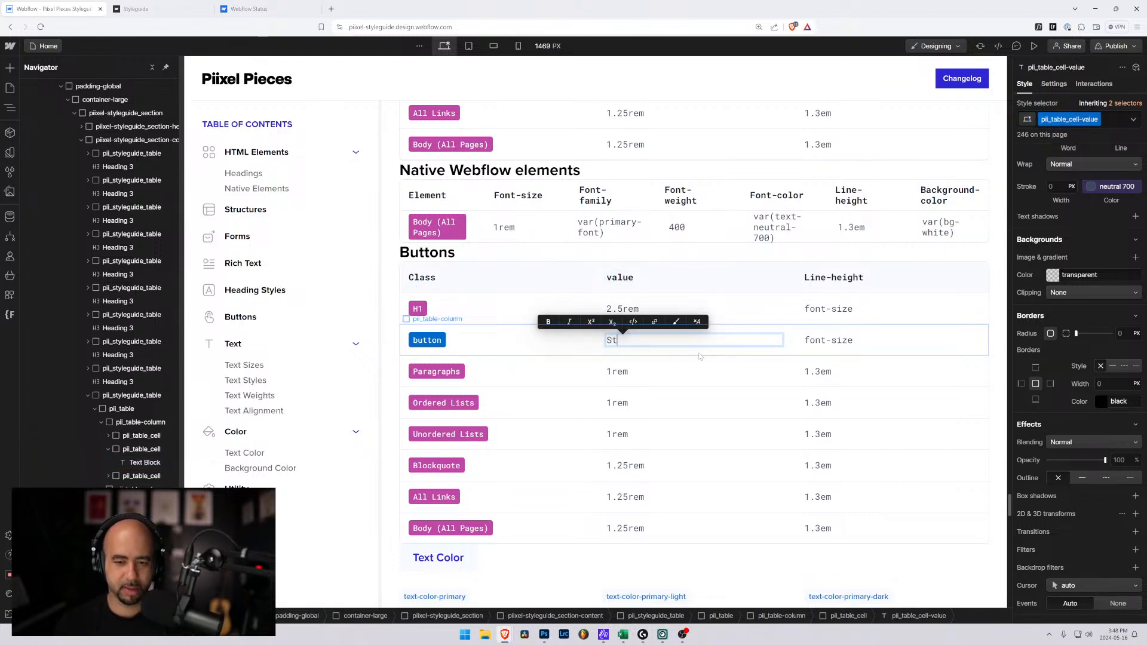
pyautogui.write('an')
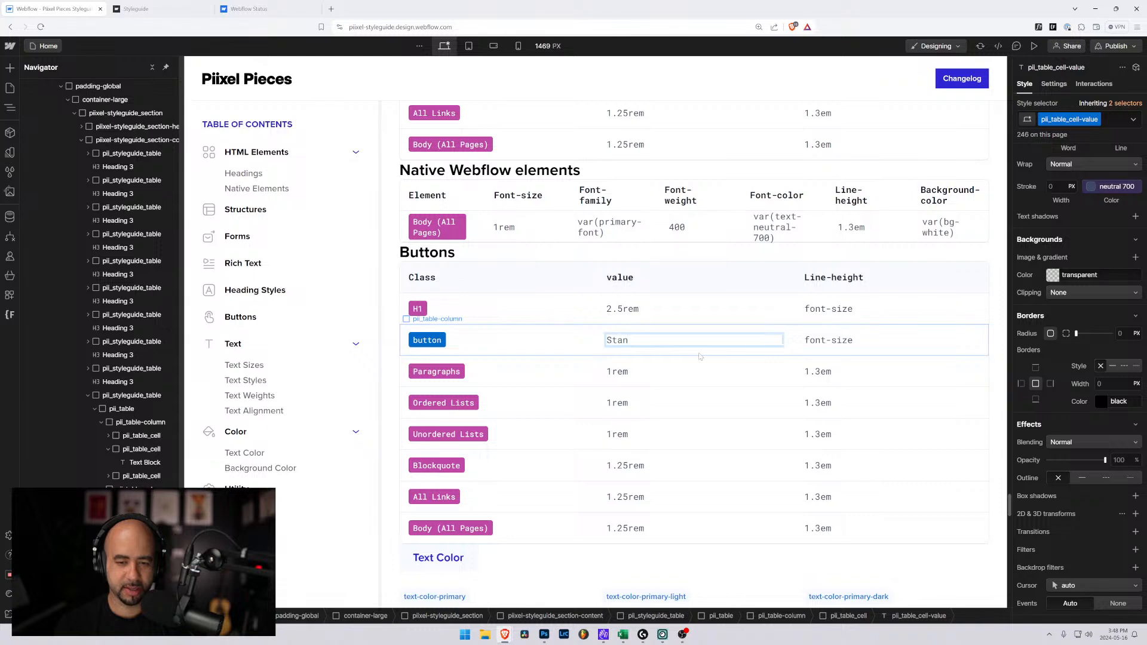
pyautogui.write('da')
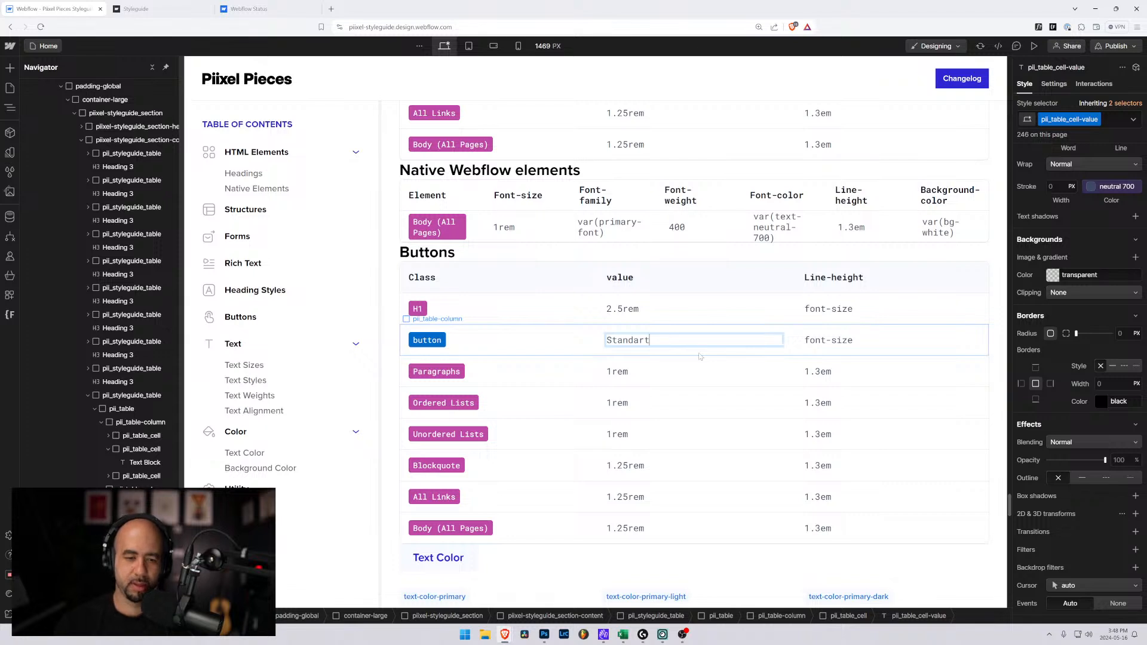
pyautogui.write('rt')
pyautogui.press('BackSpace')
pyautogui.write('d button')
pyautogui.click(461, 369)
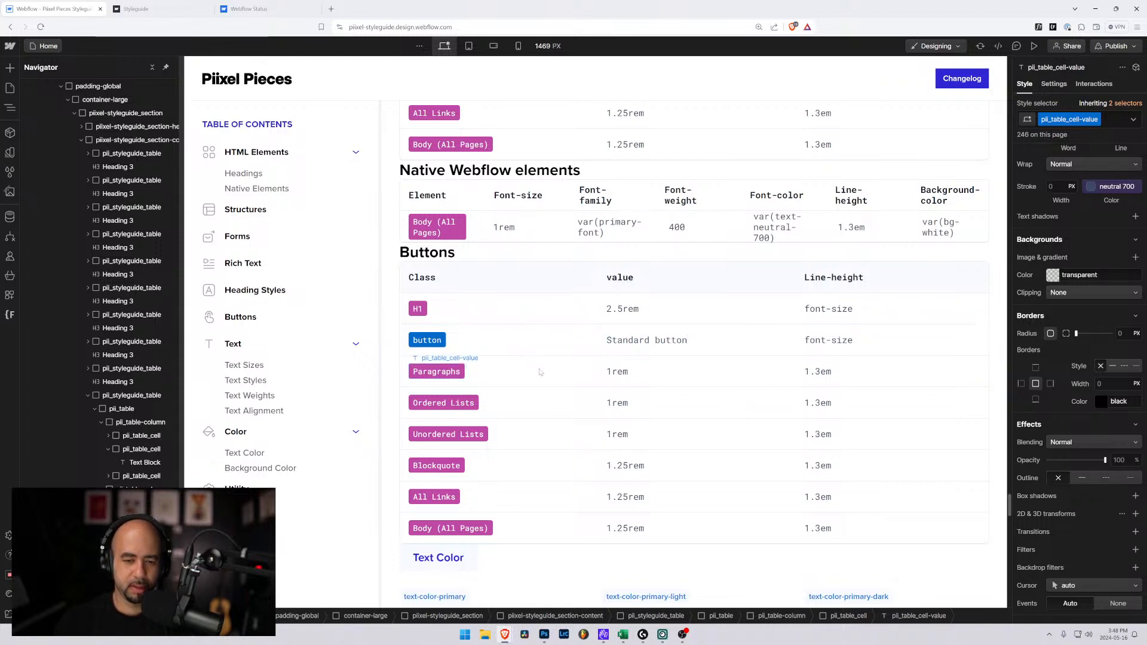
# Delete all rows below the button row in the Buttons table, from Paragraphs through Body (All Pages)
pyautogui.click(532, 520)
pyautogui.press('Delete')
pyautogui.press('Delete')
pyautogui.press('Delete')
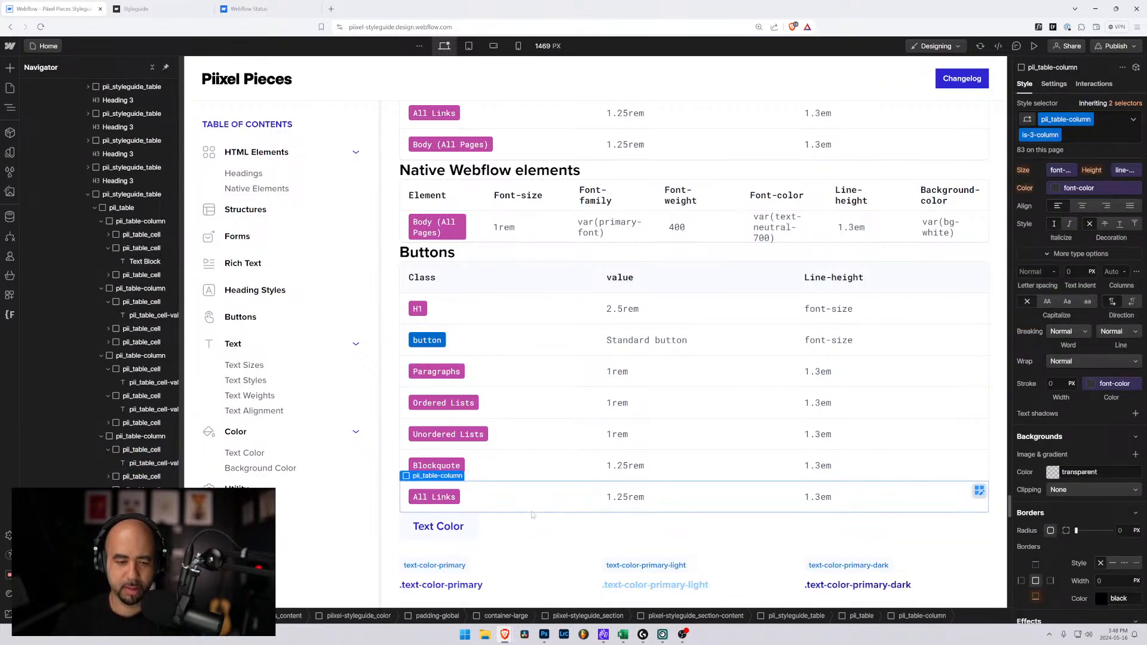
pyautogui.press('Delete')
pyautogui.press('Delete')
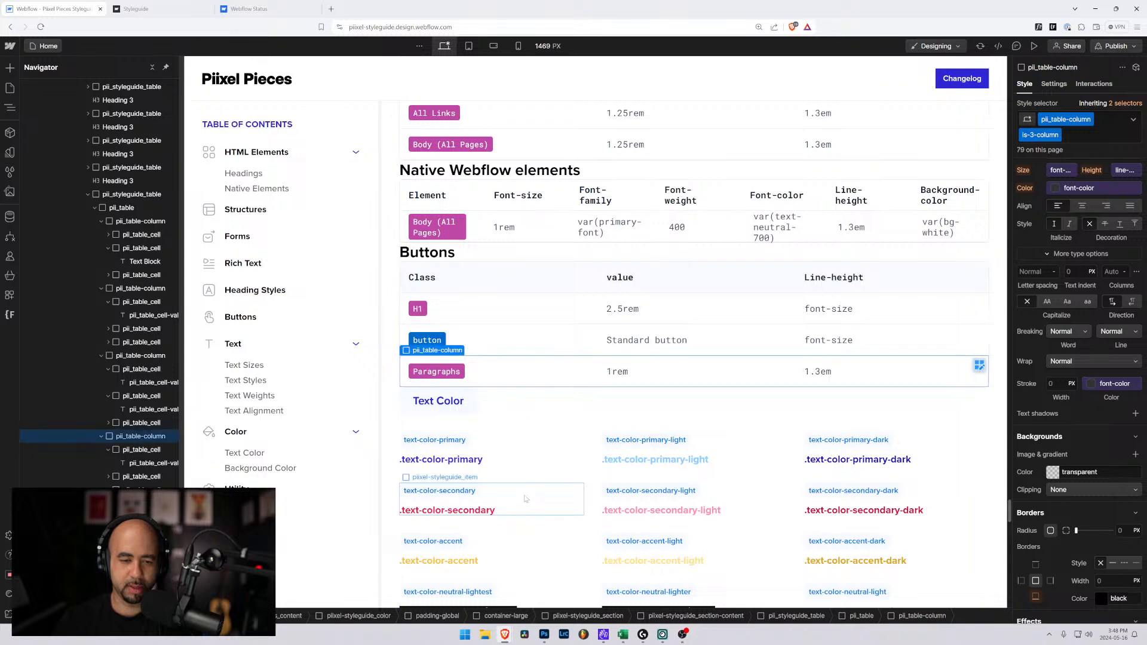
pyautogui.press('Delete')
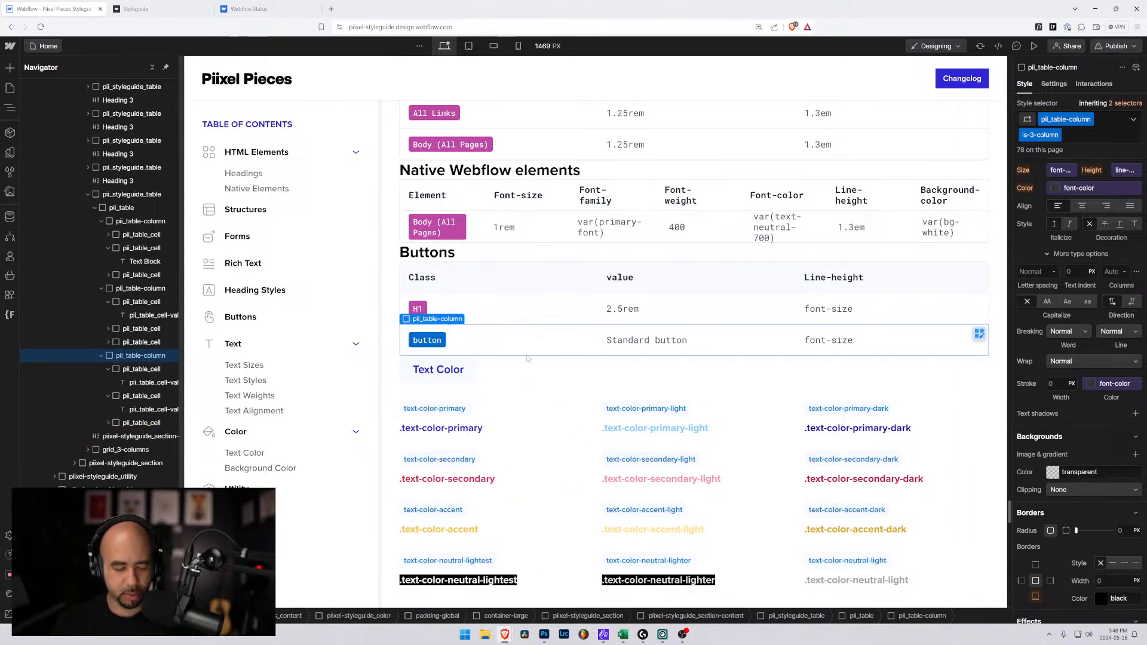
# Duplicate the button row, and duplicate the blue button label inside the new row's class cell
pyautogui.hotkey('ctrl', 'd')
pyautogui.click(436, 372)
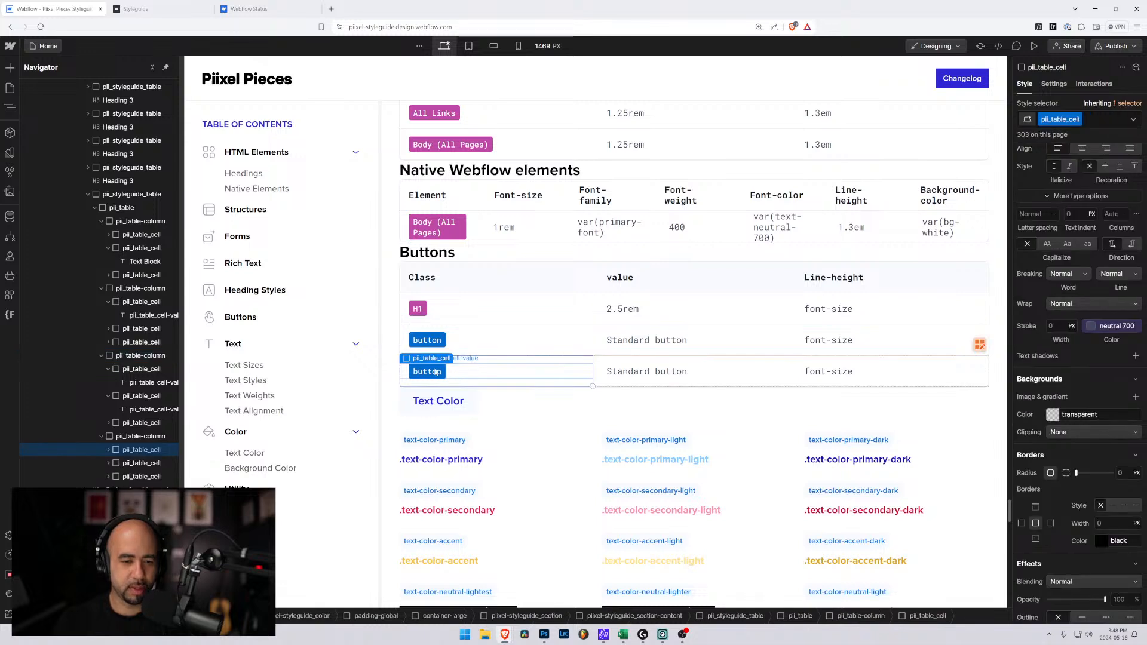
pyautogui.click(436, 372)
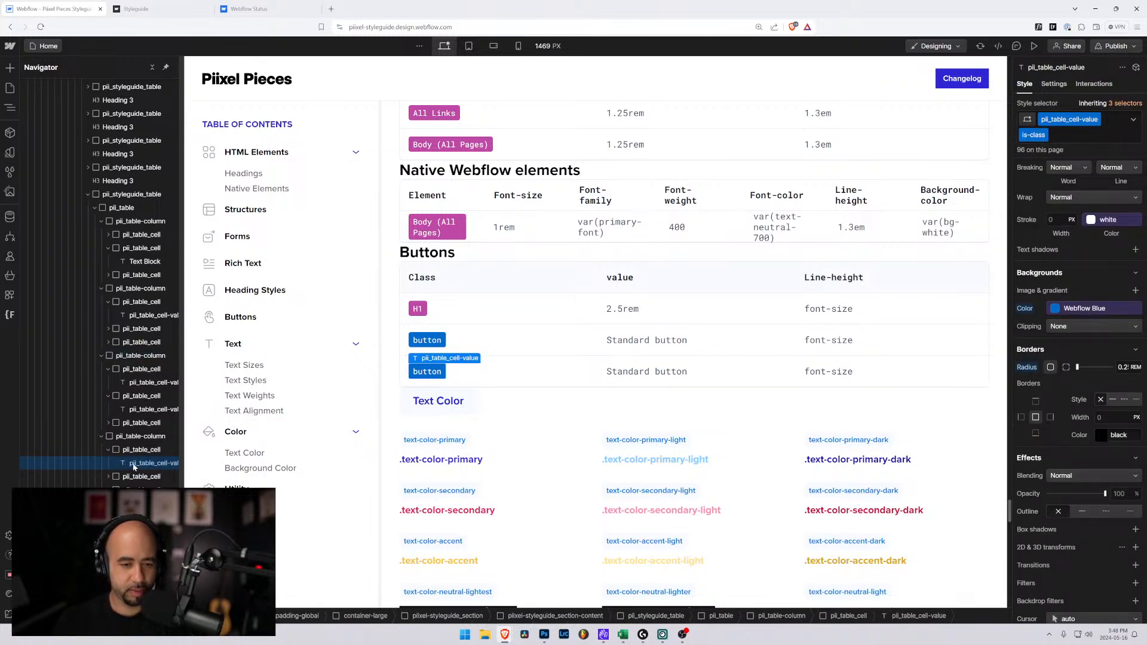
pyautogui.hotkey('ctrl', 'd')
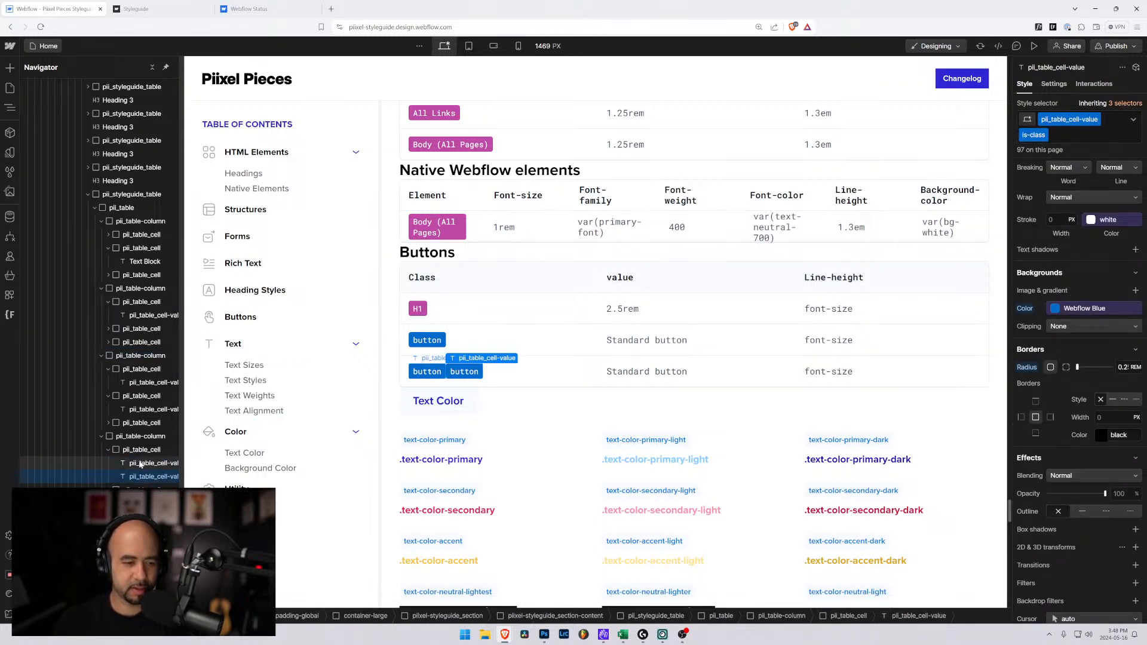
# Wrap the first button label of the new row in a div block and move the second label into it
pyautogui.click(141, 463)
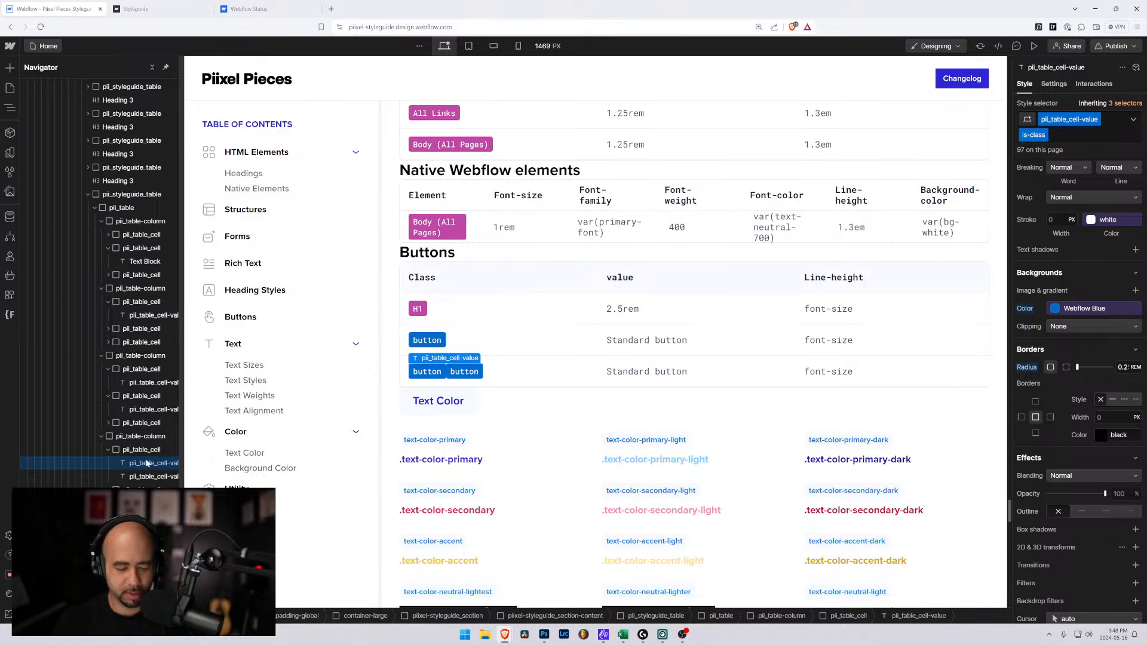
pyautogui.hotkey('ctrl', 'alt', 'g')
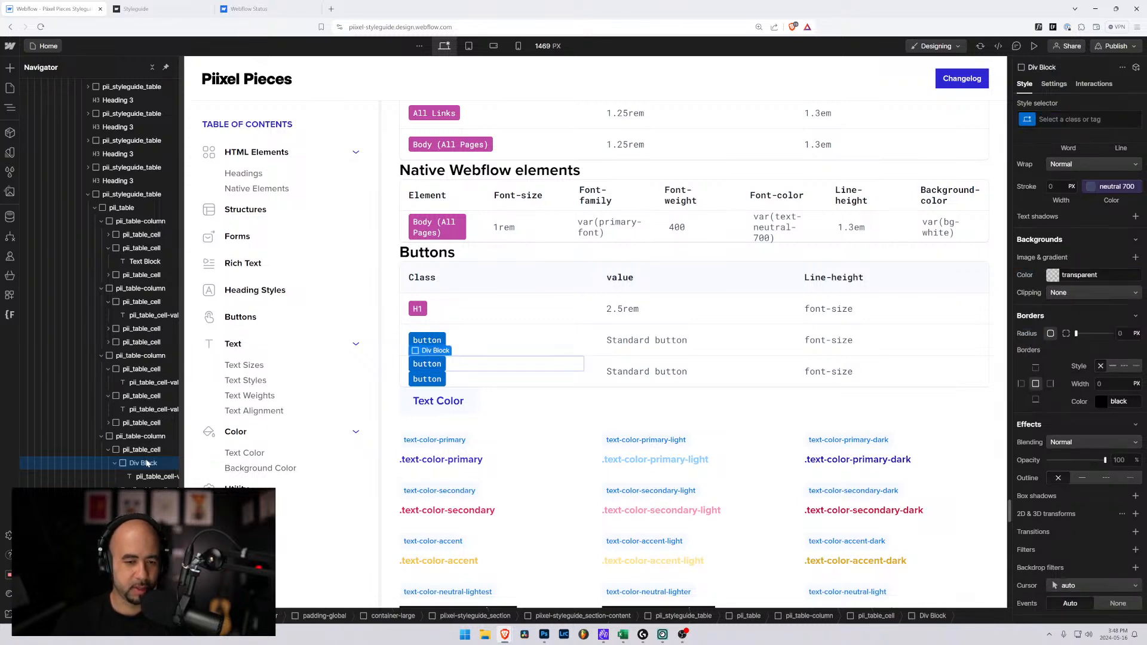
pyautogui.click(149, 477)
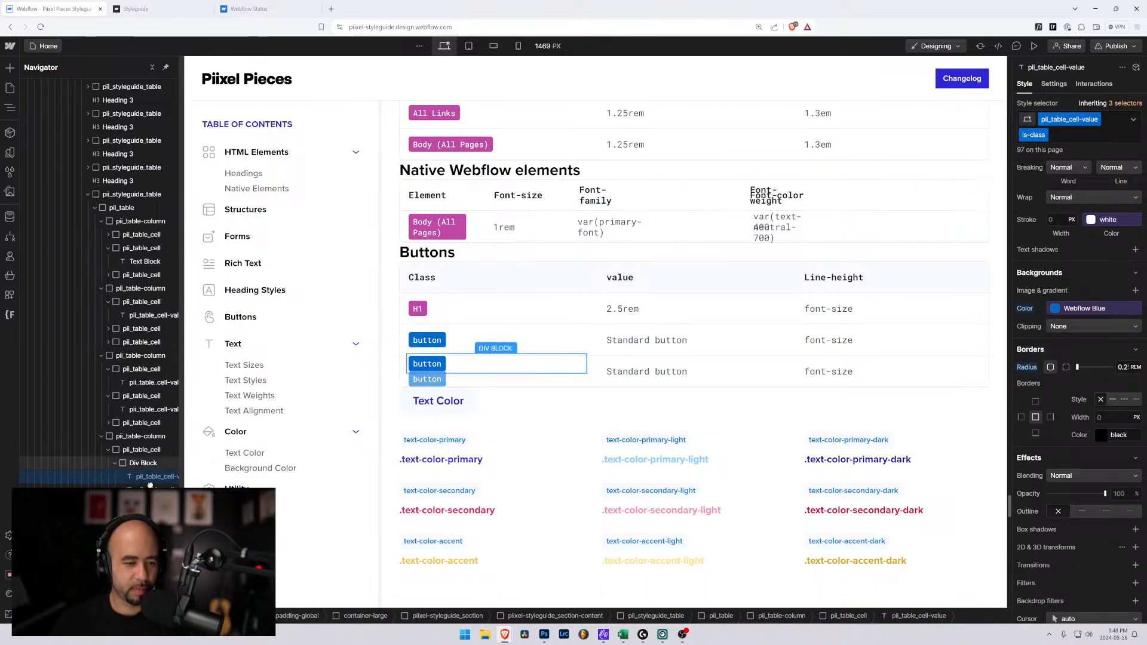
pyautogui.moveTo(150, 485); pyautogui.dragTo(143, 472)
# Create the class pii_button-group on the div block that holds the two button labels
pyautogui.click(136, 463)
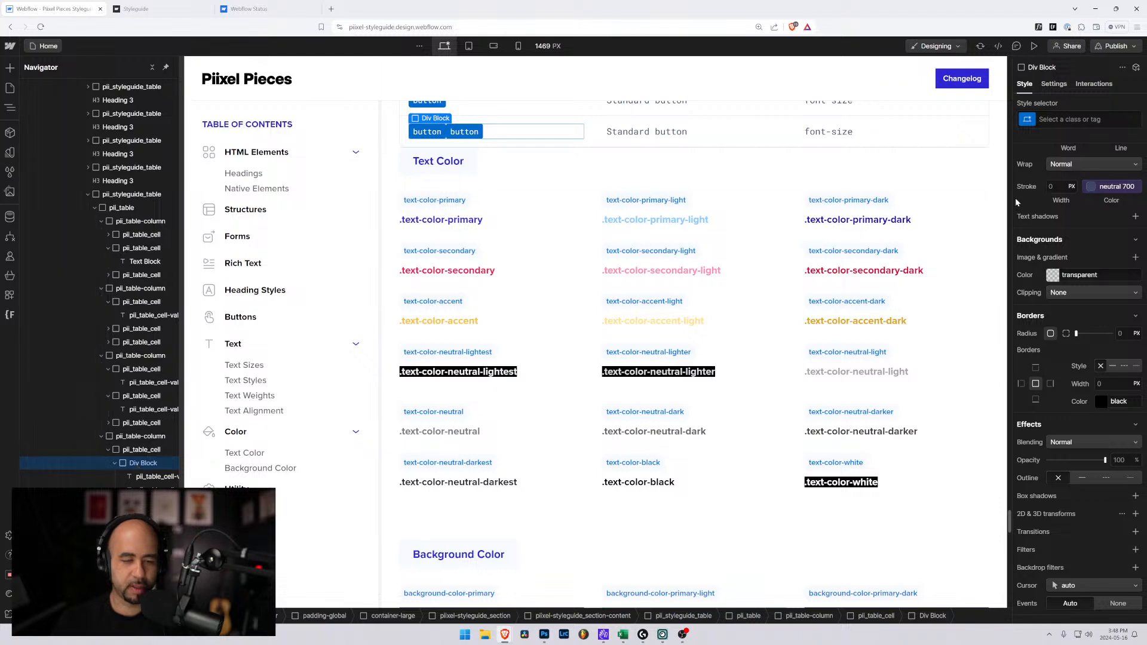
pyautogui.hotkey('ctrl', 'Return')
pyautogui.write('pii')
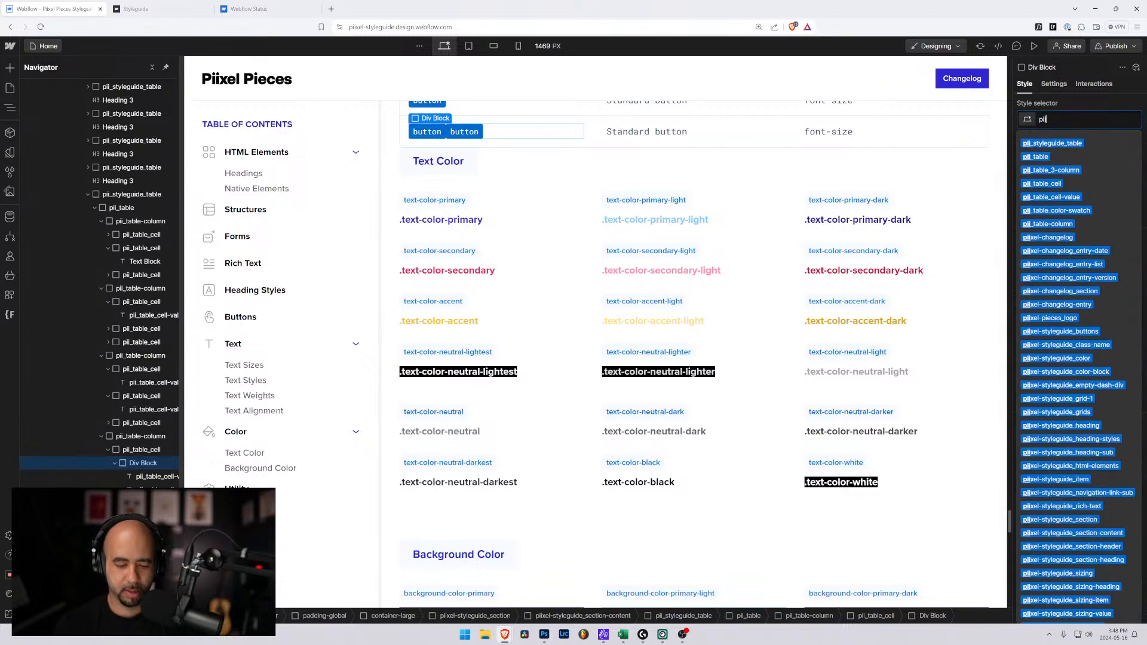
pyautogui.write('_')
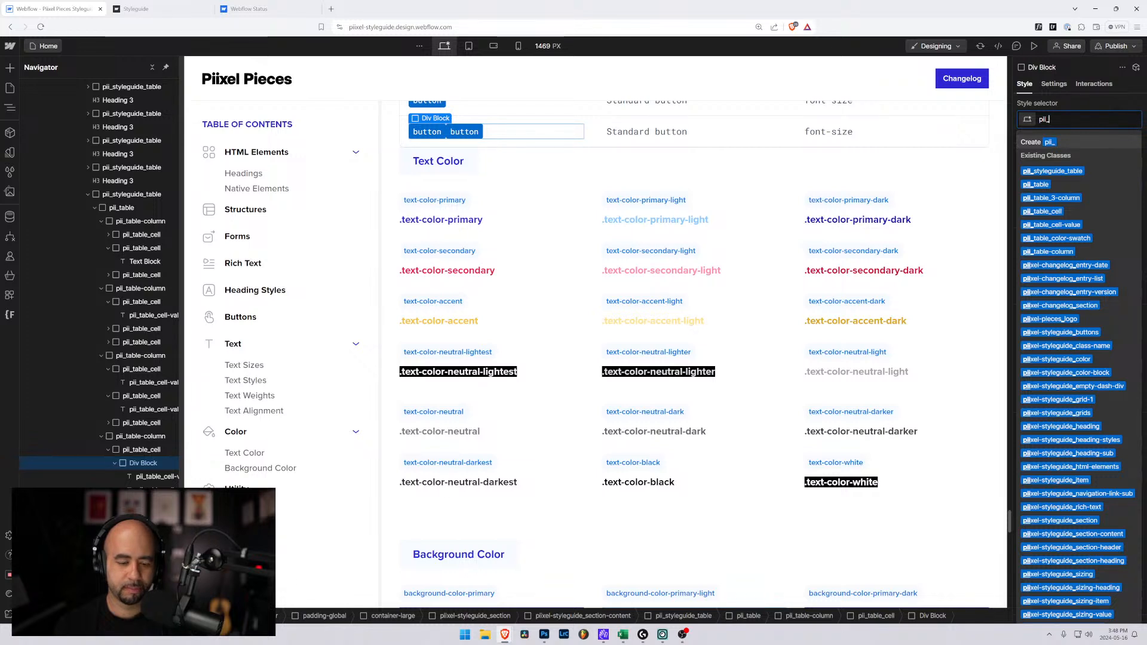
pyautogui.write('button-group')
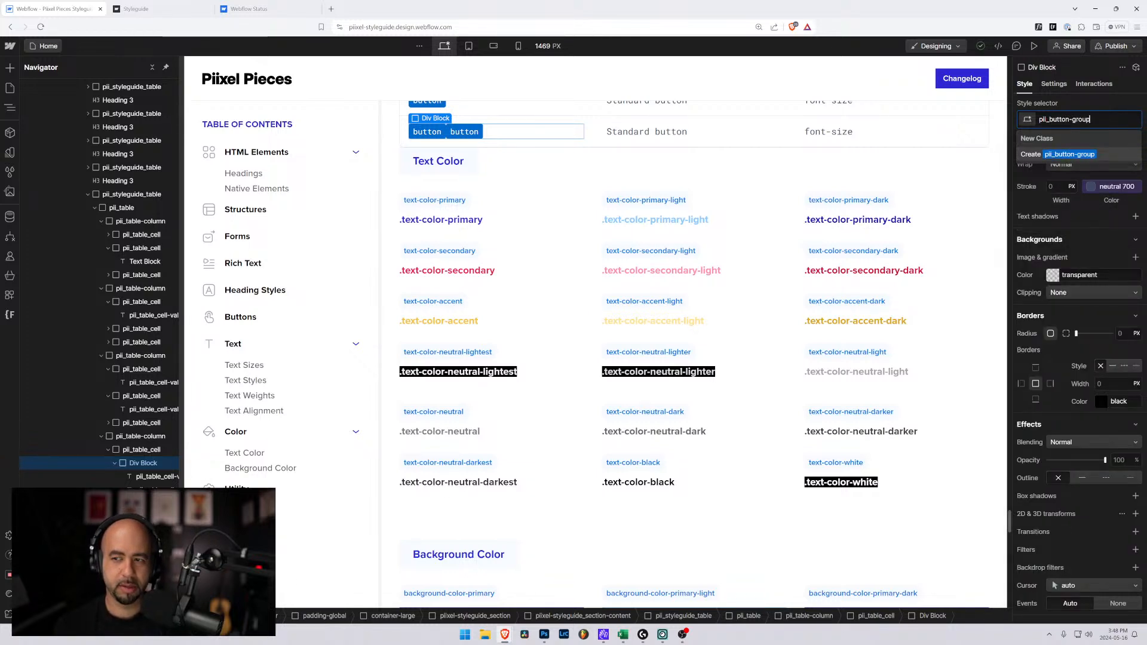
pyautogui.press('Return')
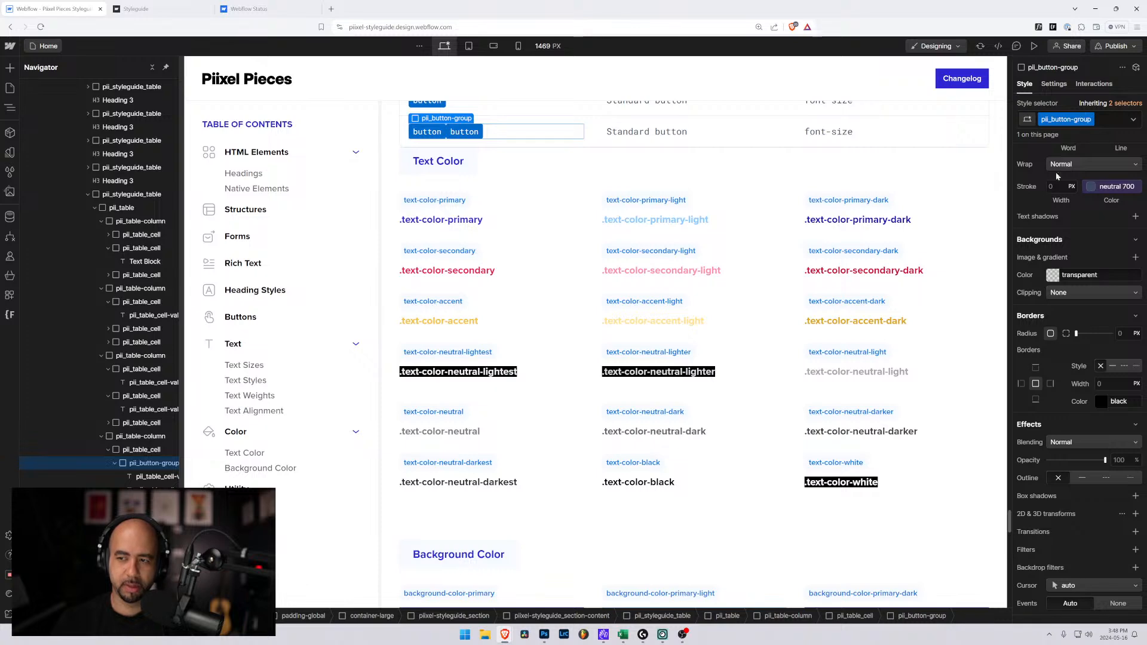
# Set the display of pii_button-group to Flex
pyautogui.scroll(8, 1087, 245)
pyautogui.scroll(3, 1073, 218)
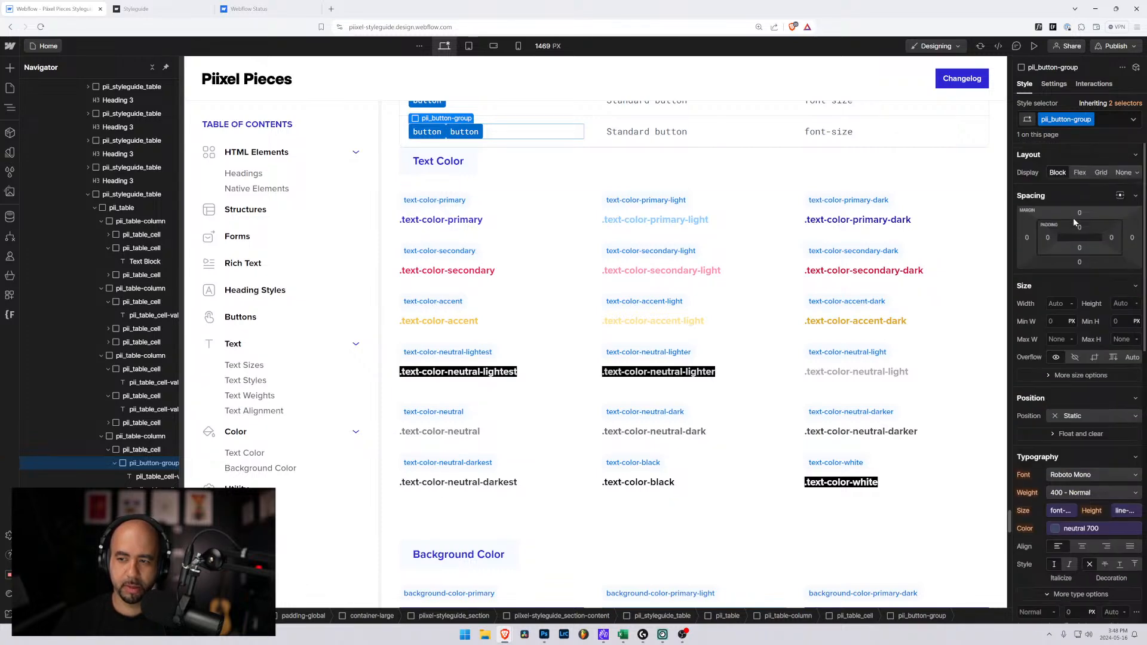
pyautogui.click(1079, 173)
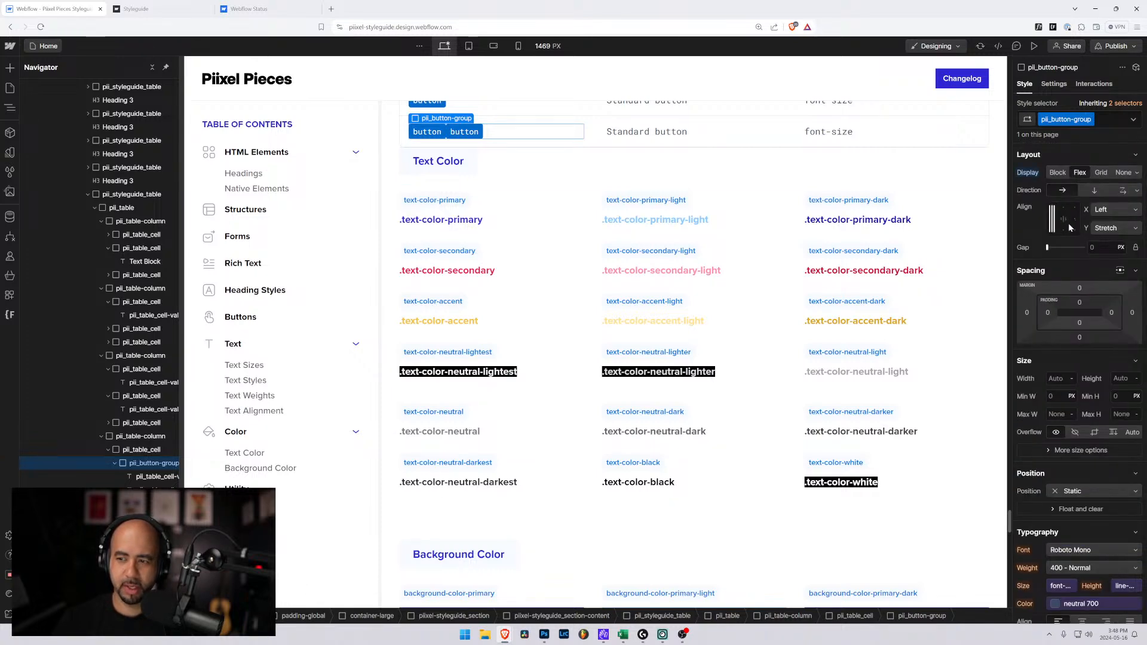
# Set the flex gap of pii_button-group to 0.25rem
pyautogui.click(1091, 247)
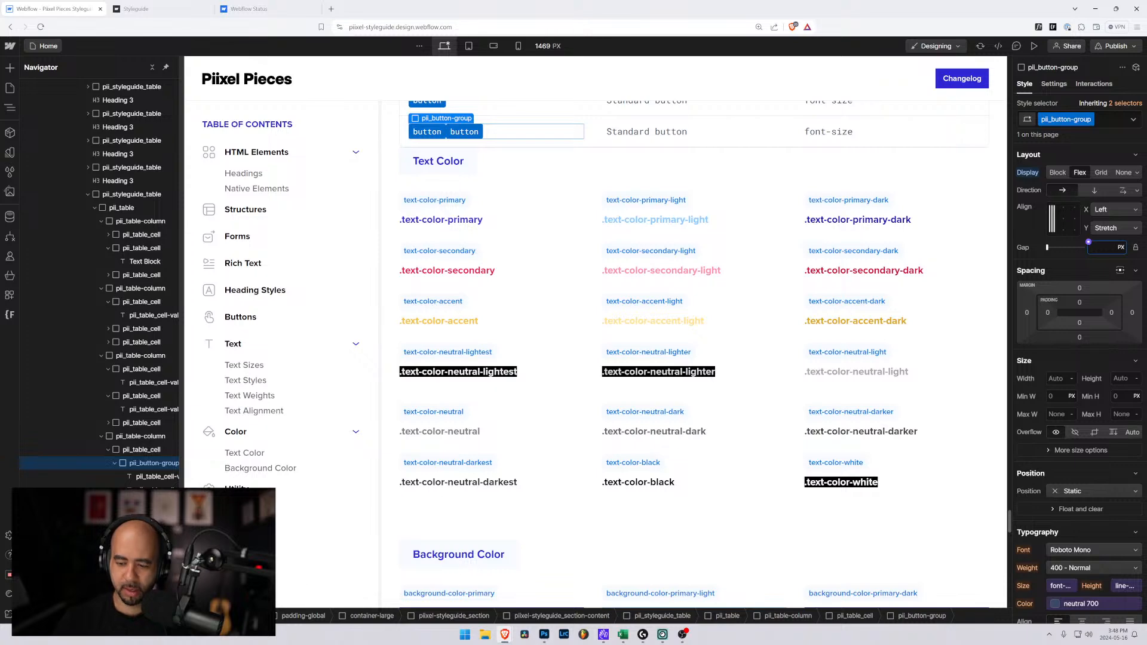
pyautogui.write('0.25rem')
pyautogui.press('Return')
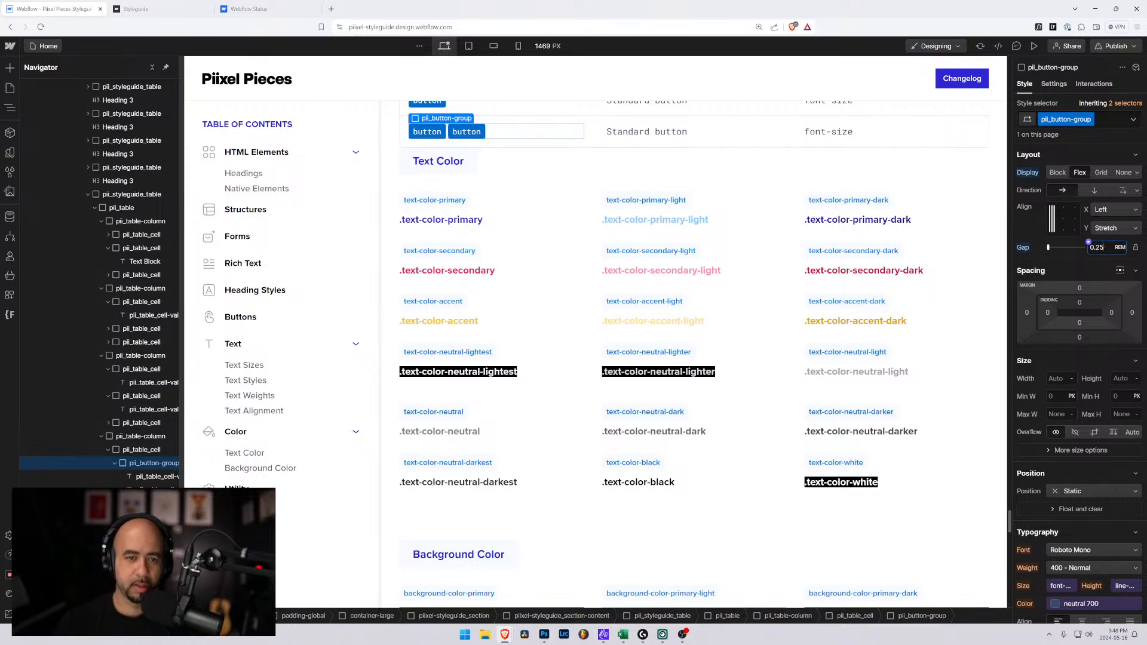
# Change the text of the second label in the last Buttons row to "is-secondary"
pyautogui.scroll(2, 459, 197)
pyautogui.click(462, 221)
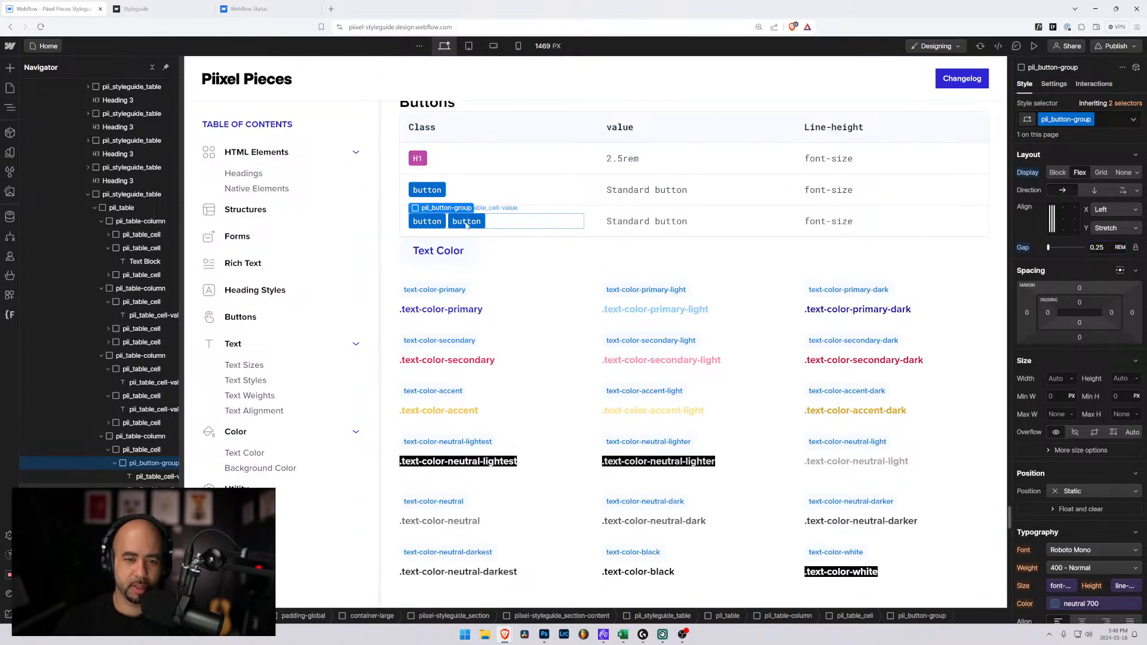
pyautogui.press('Return')
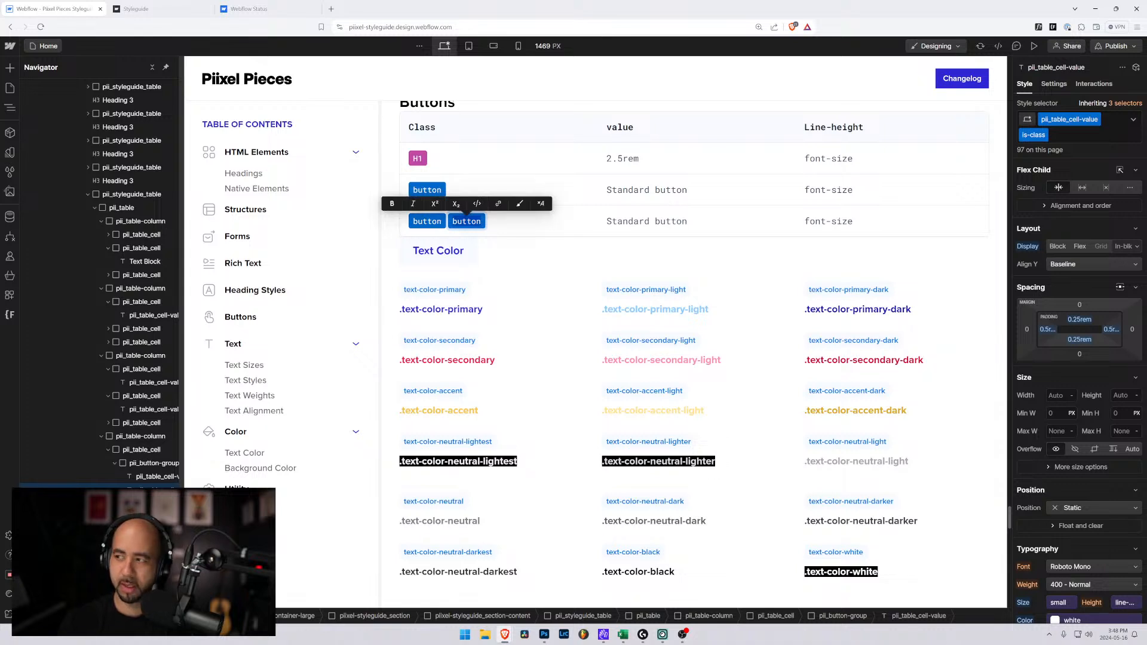
pyautogui.write('is-')
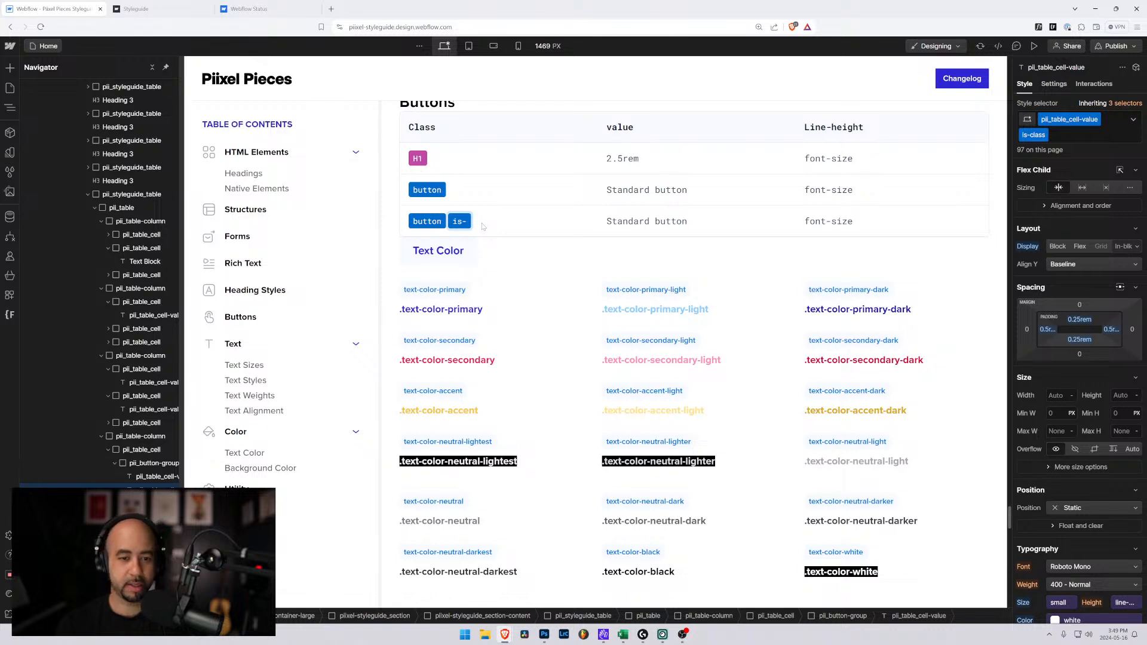
pyautogui.write('sec')
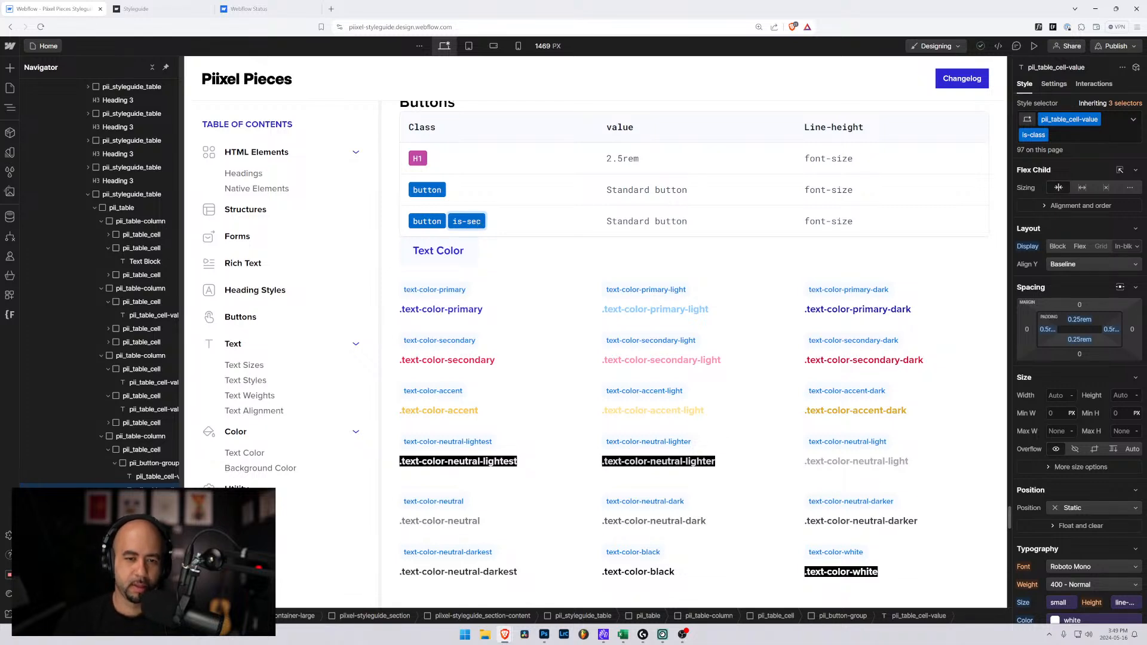
pyautogui.write('ondary')
pyautogui.press('Return')
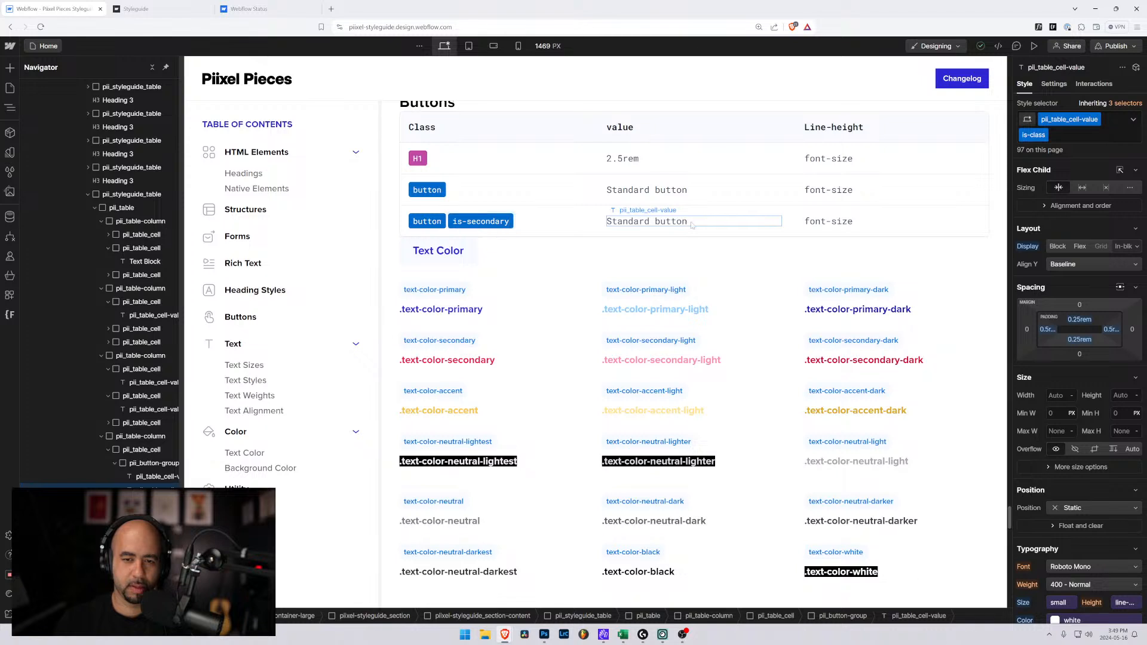
# Extend the value text in the is-secondary row to "Standard button with bg-secondary"
pyautogui.click(696, 225)
pyautogui.doubleClick(688, 225)
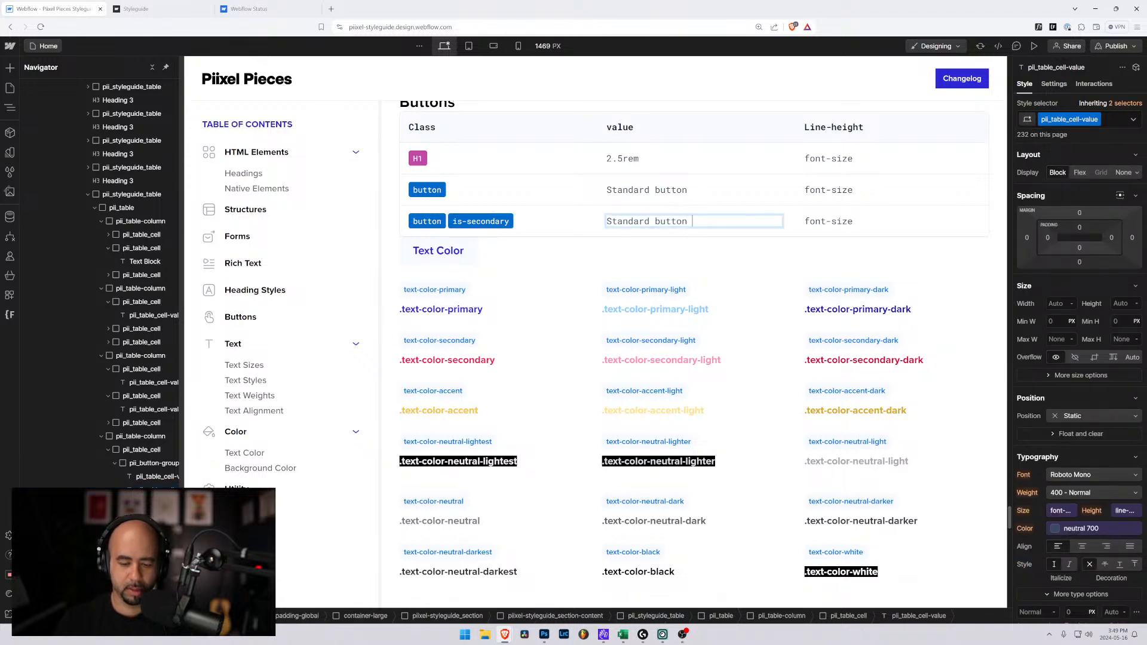
pyautogui.write('wit')
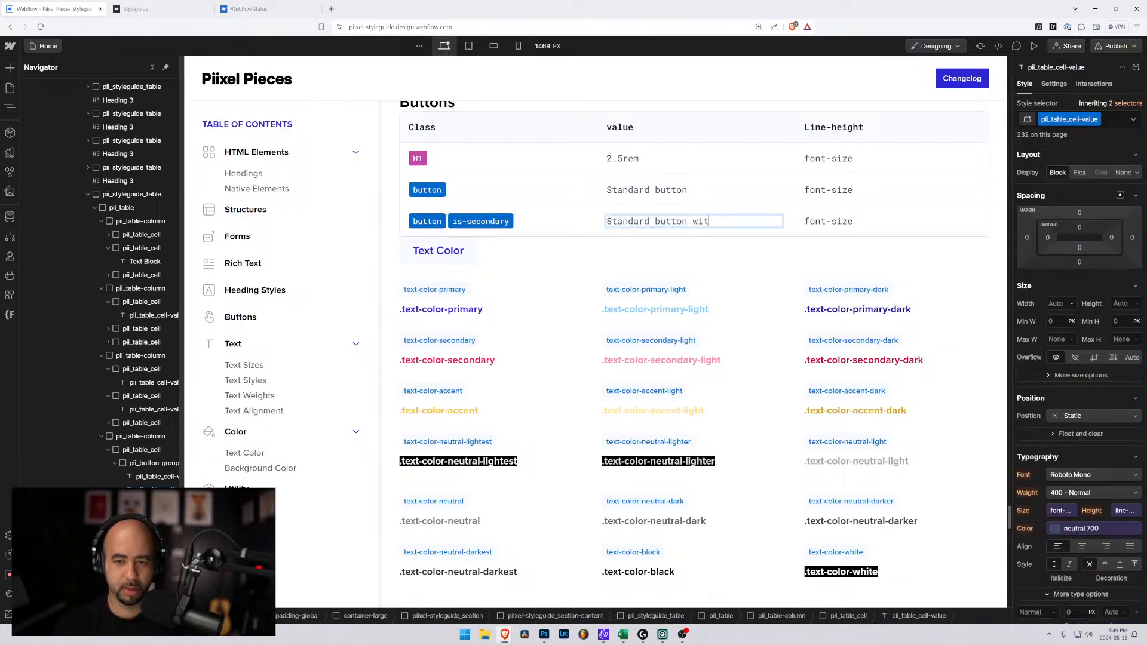
pyautogui.write('h')
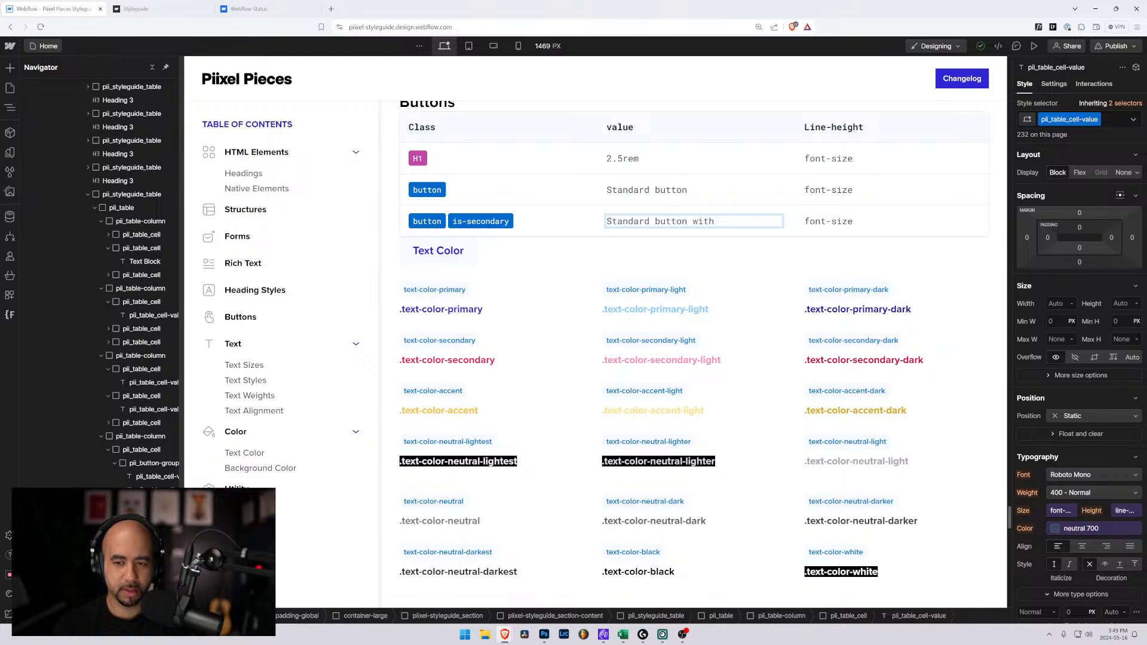
pyautogui.write('bfg')
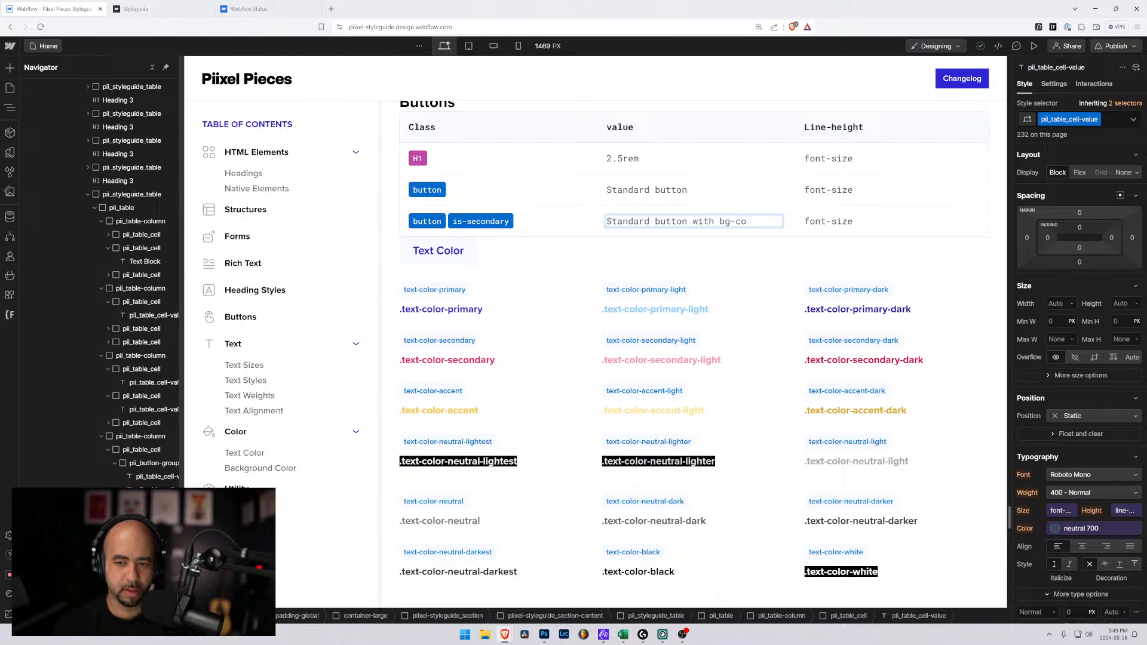
pyautogui.press('BackSpace')
pyautogui.press('BackSpace')
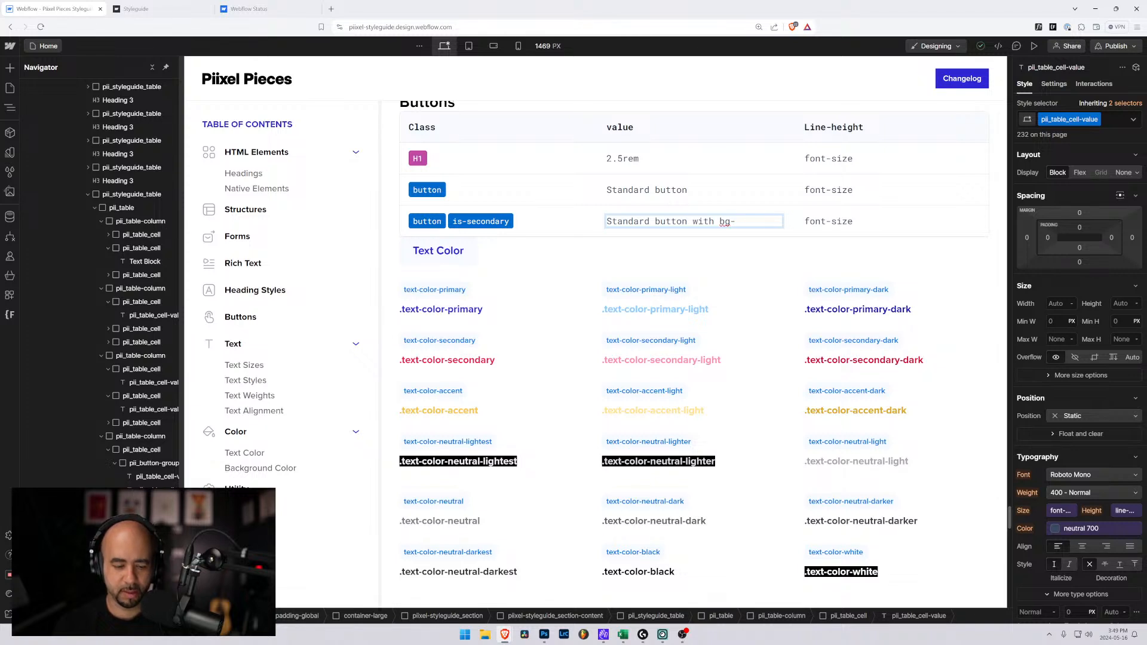
pyautogui.write('seconda')
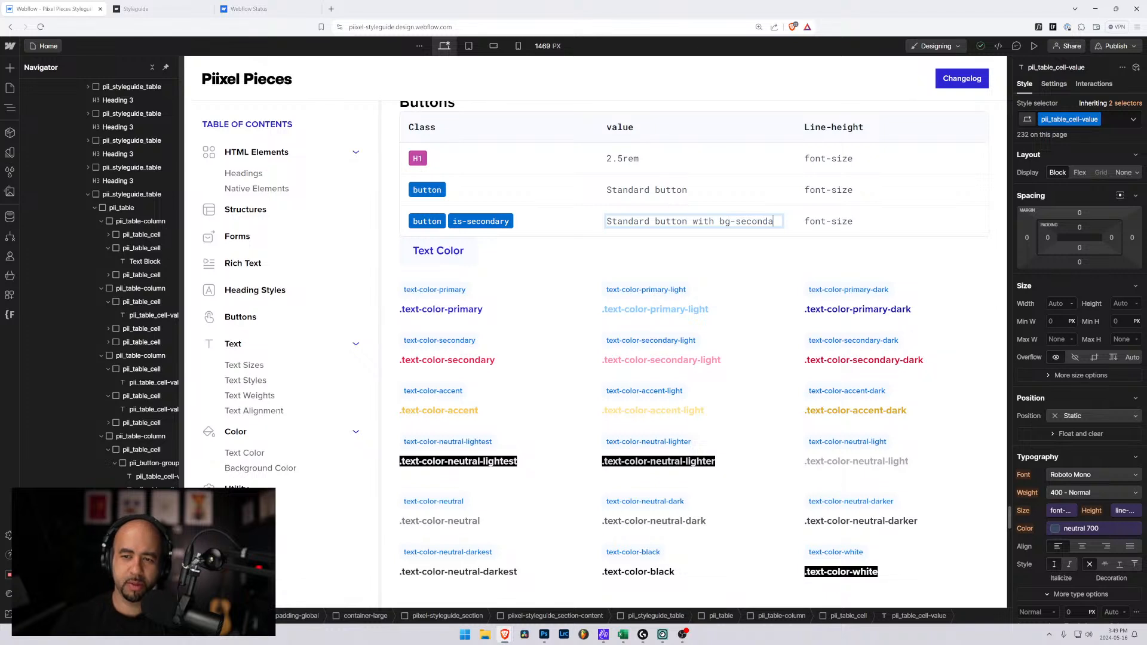
pyautogui.write('ry')
# Rename the Line-height column heading of the Buttons table to "background-color"
pyautogui.click(805, 132)
pyautogui.doubleClick(804, 132)
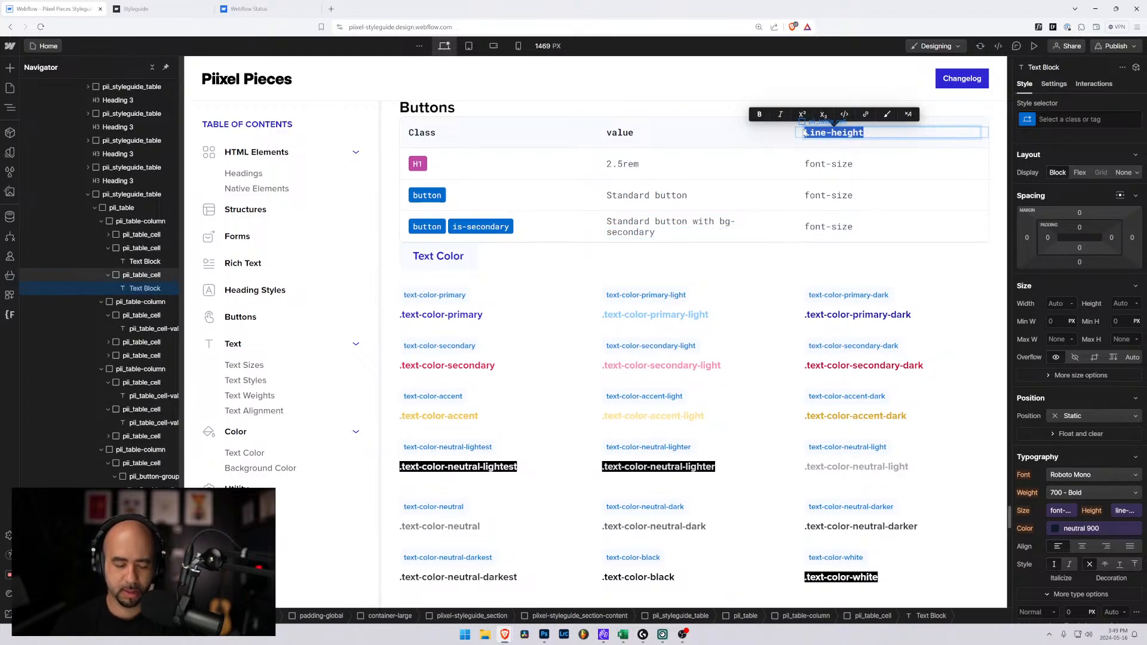
pyautogui.write('ba')
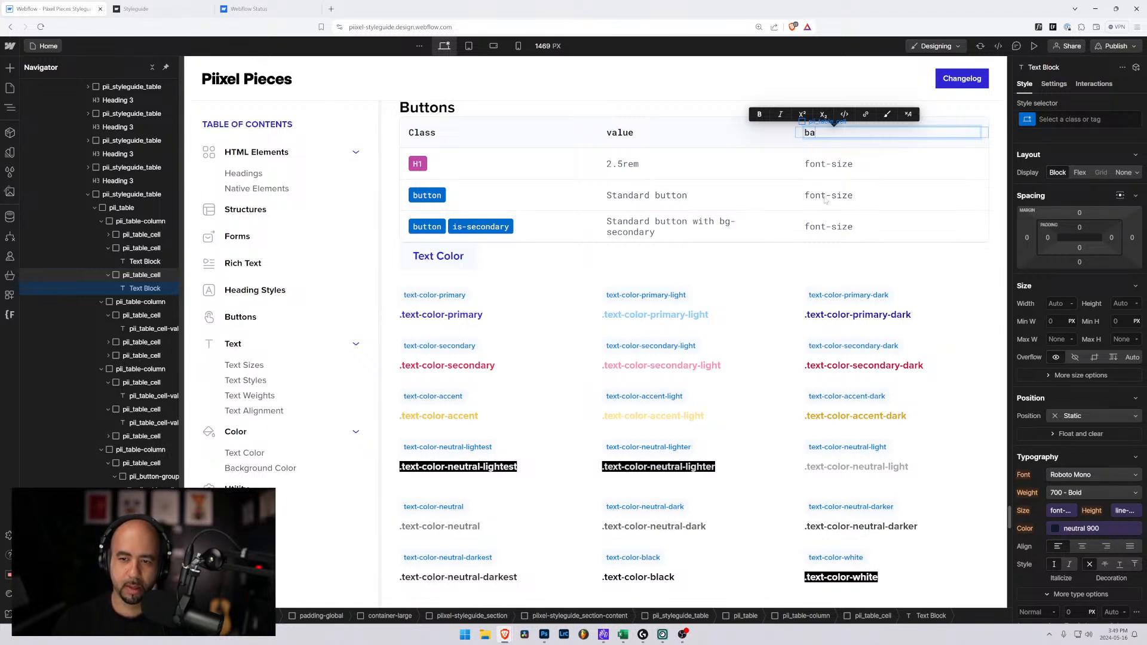
pyautogui.write('ckground-color')
pyautogui.click(810, 208)
# Copy the bg-primary-700 color swatch from the background color table into the button row's background-color cell, replacing its font-size text
pyautogui.scroll(15, 811, 207)
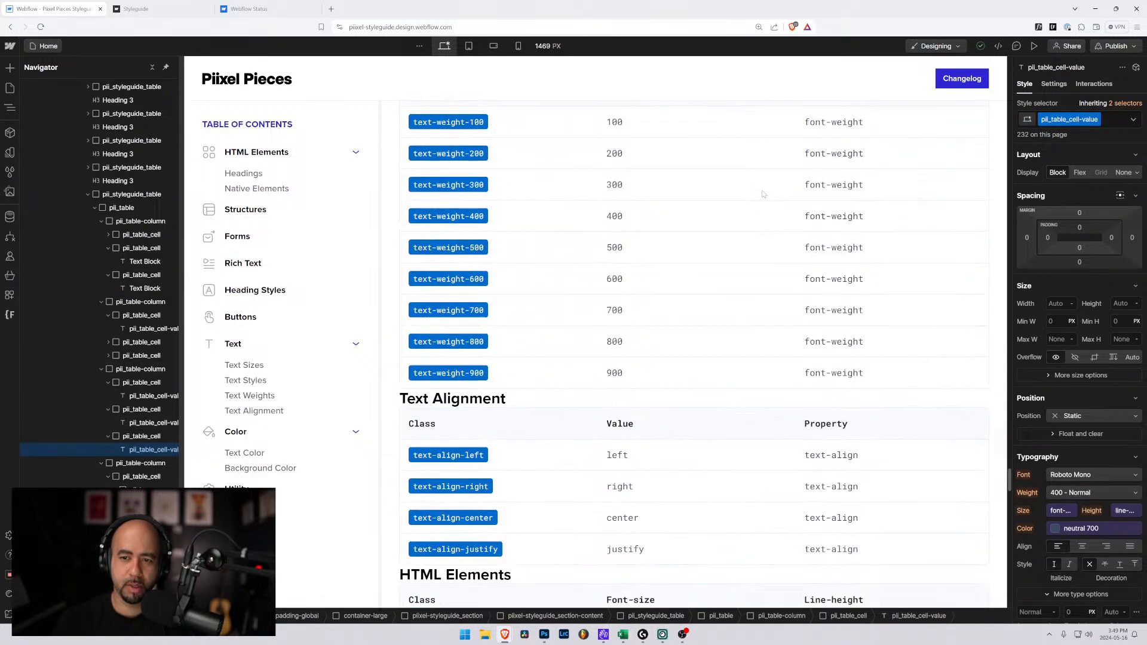
pyautogui.scroll(20, 763, 194)
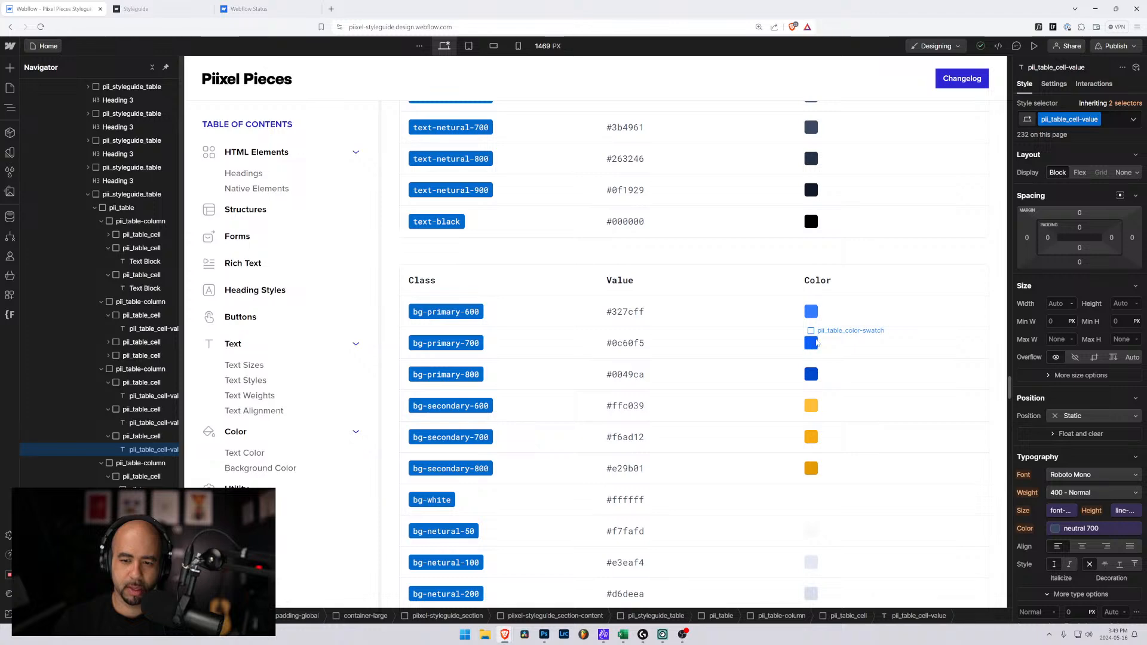
pyautogui.click(817, 343)
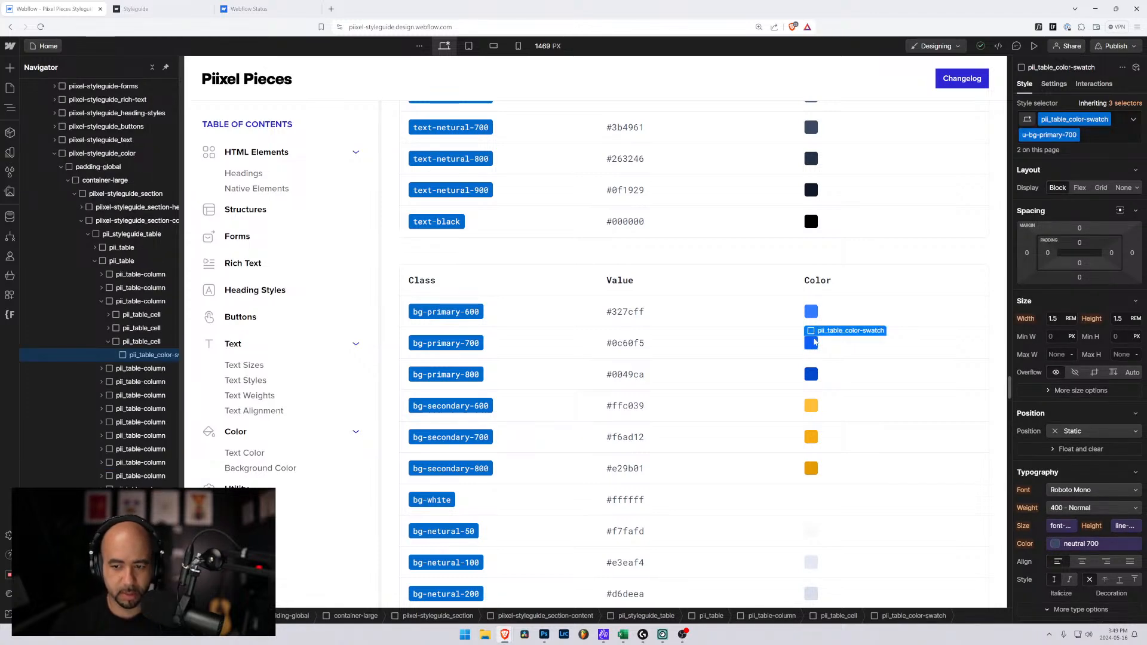
pyautogui.scroll(-15, 803, 338)
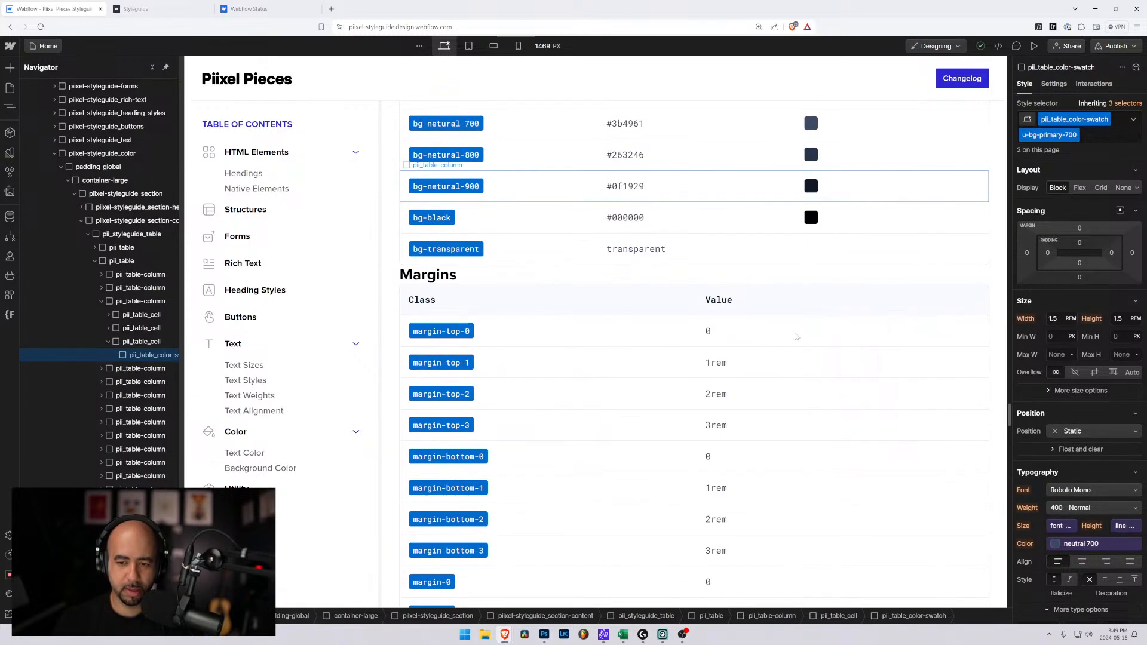
pyautogui.scroll(-20, 798, 337)
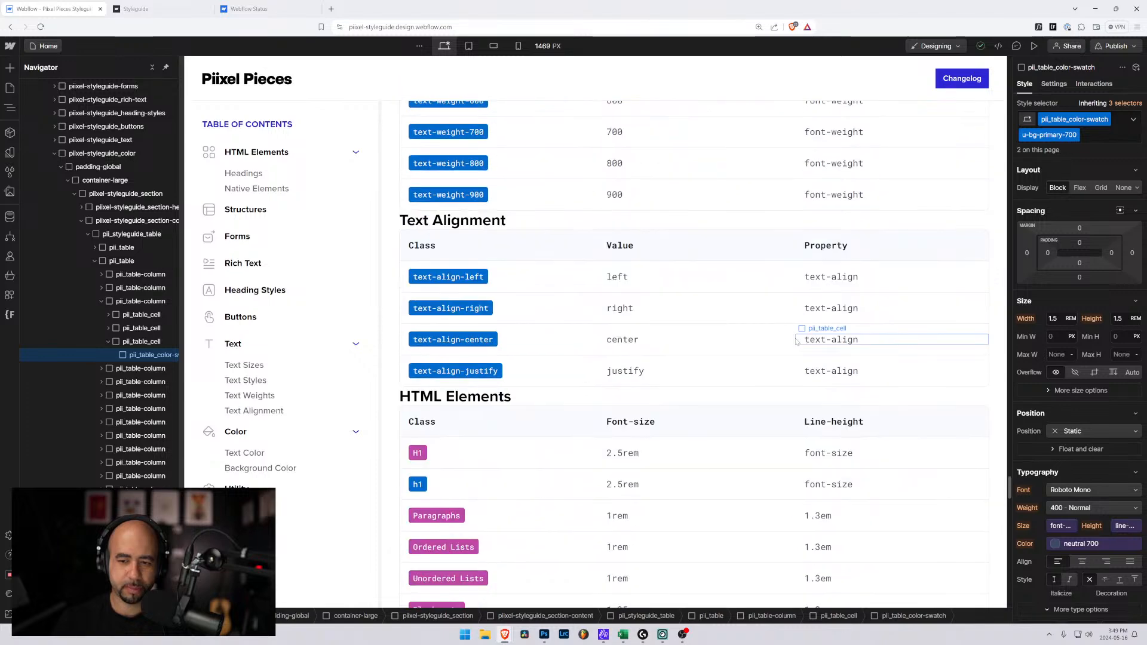
pyautogui.scroll(-9, 796, 341)
pyautogui.scroll(3, 830, 298)
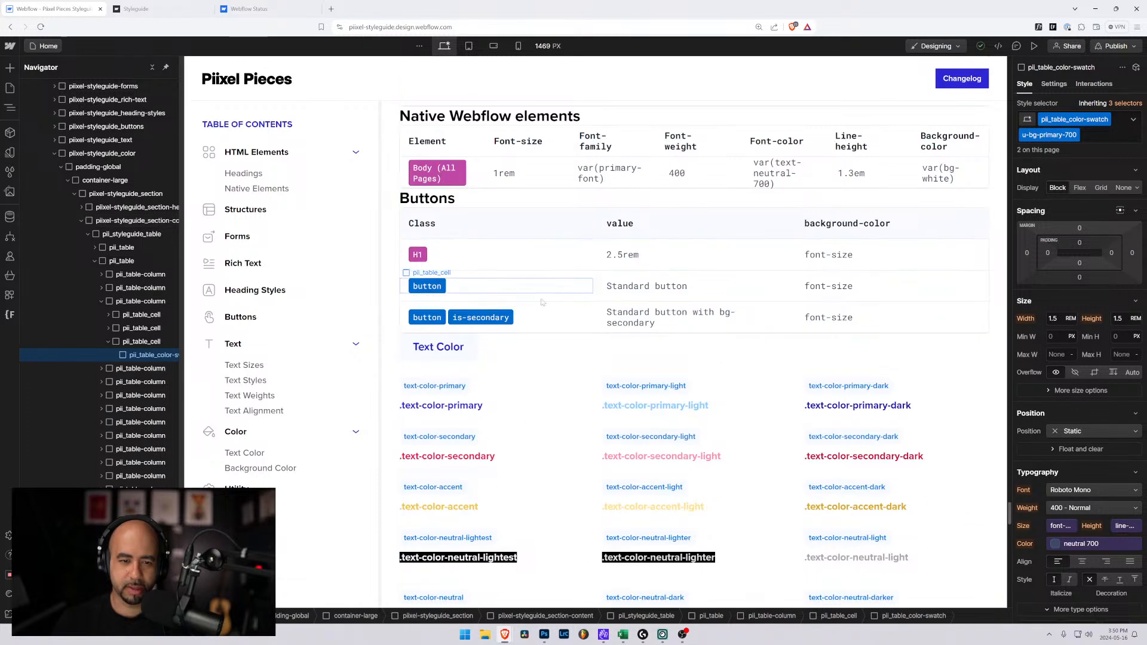
pyautogui.click(822, 289)
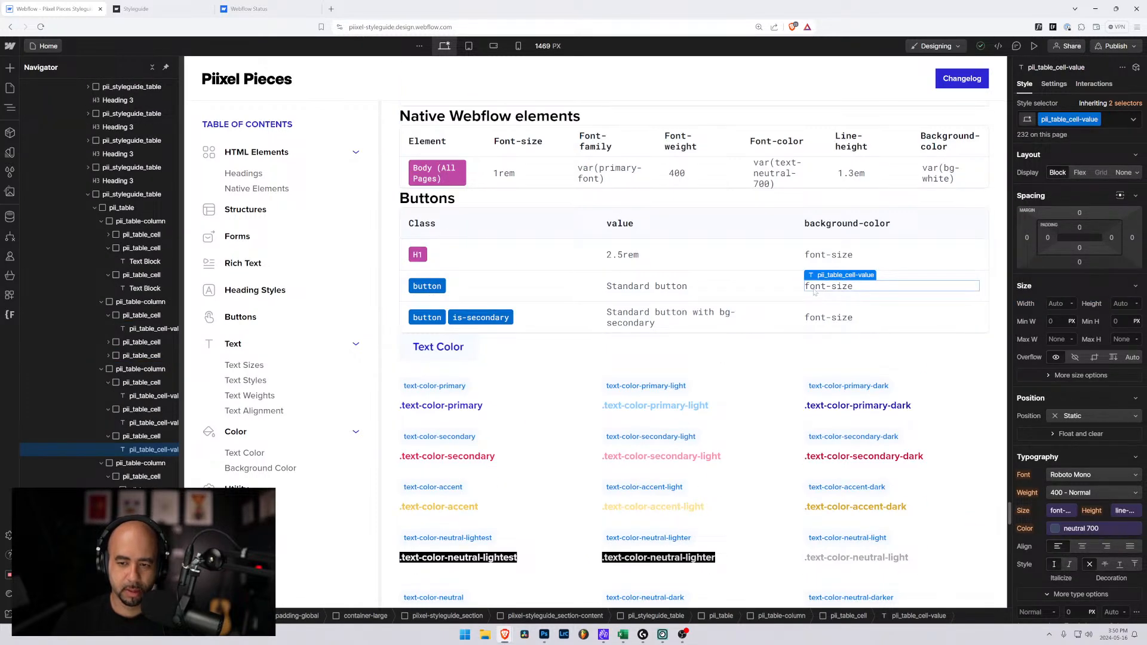
pyautogui.hotkey('ctrl', 'v')
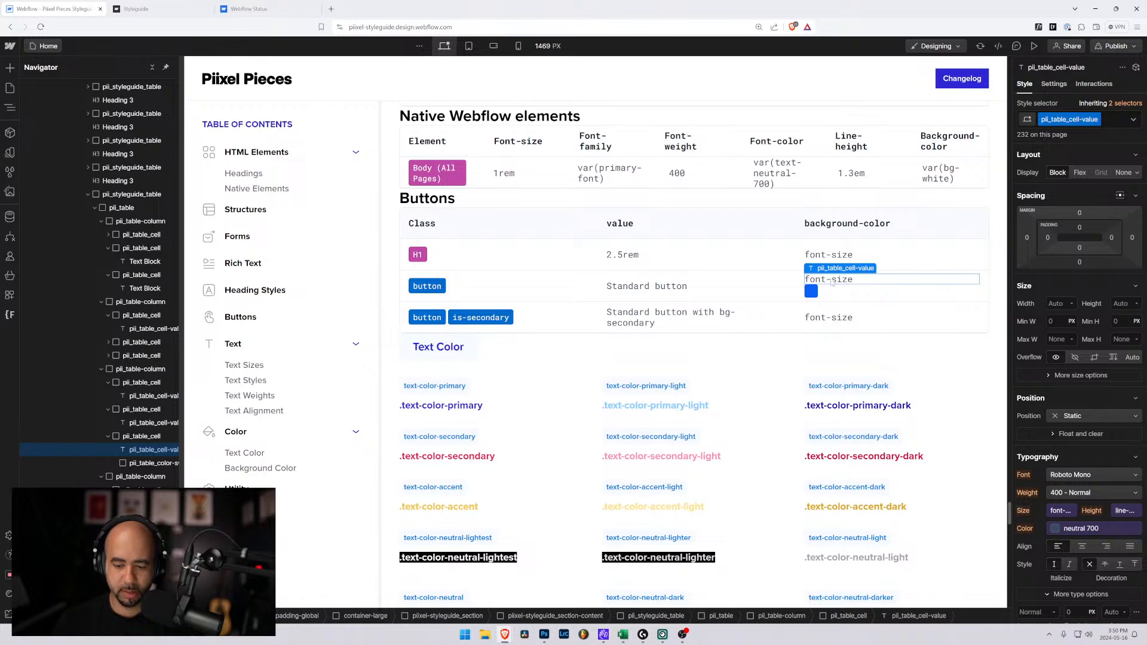
pyautogui.press('Delete')
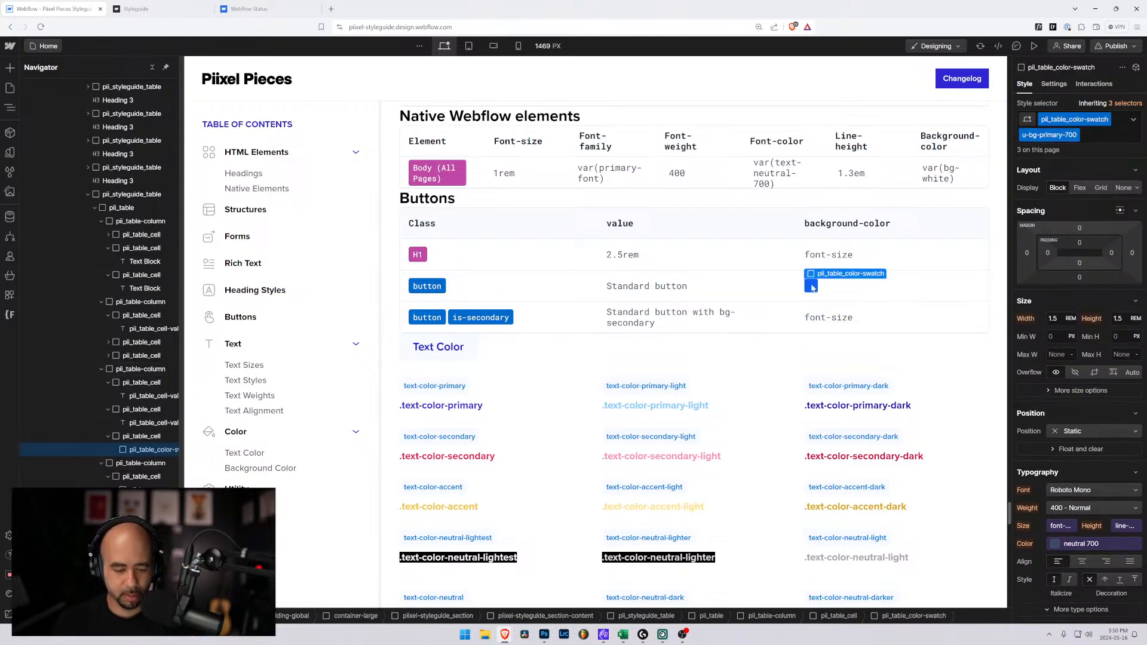
# Paste the same color swatch into the is-secondary row's background-color cell and delete the font-size text there
pyautogui.click(831, 312)
pyautogui.hotkey('ctrl', 'v')
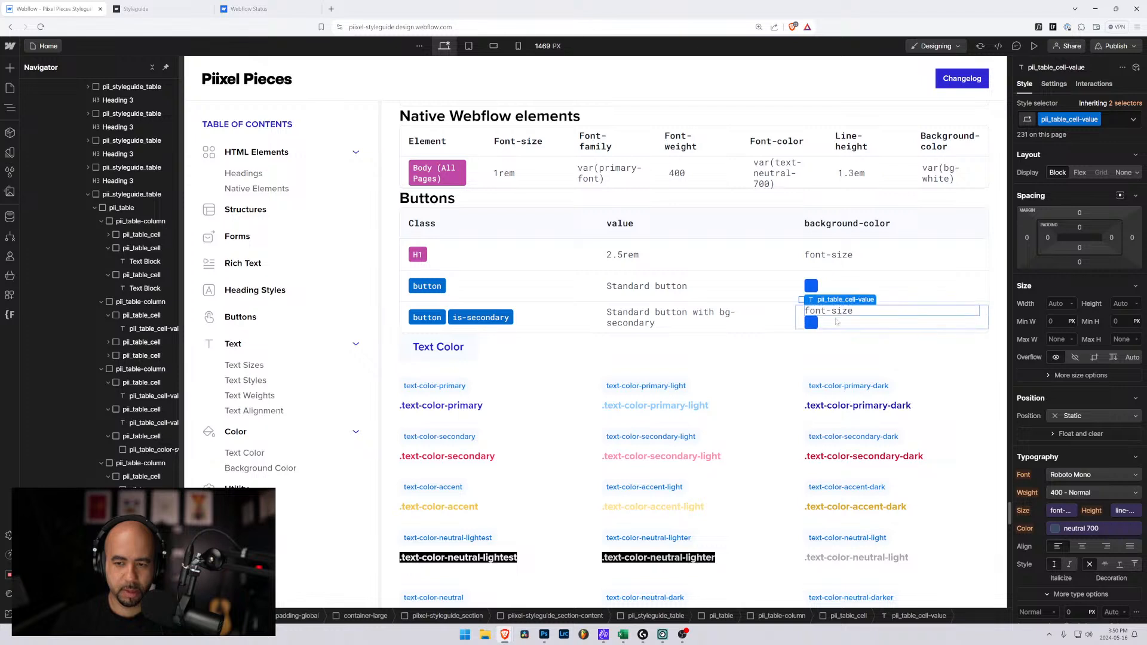
pyautogui.press('Delete')
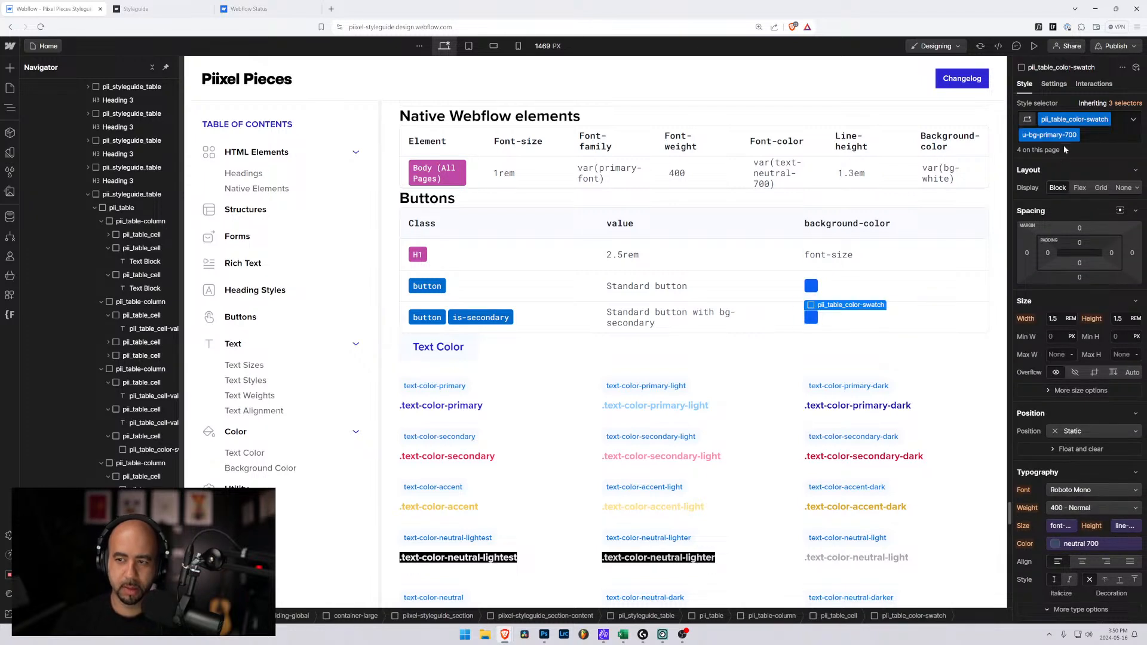
# Replace the combo class on the is-secondary row's swatch with u-bg-secondary-700
pyautogui.click(1090, 135)
pyautogui.press('BackSpace')
pyautogui.write('u')
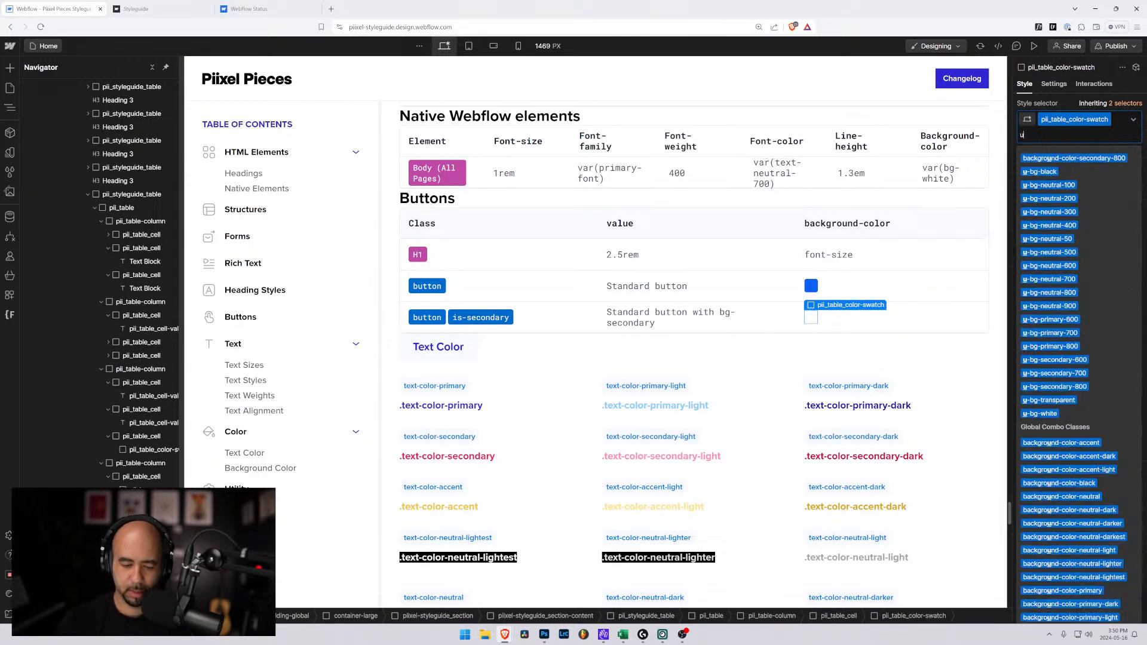
pyautogui.write('-bg-')
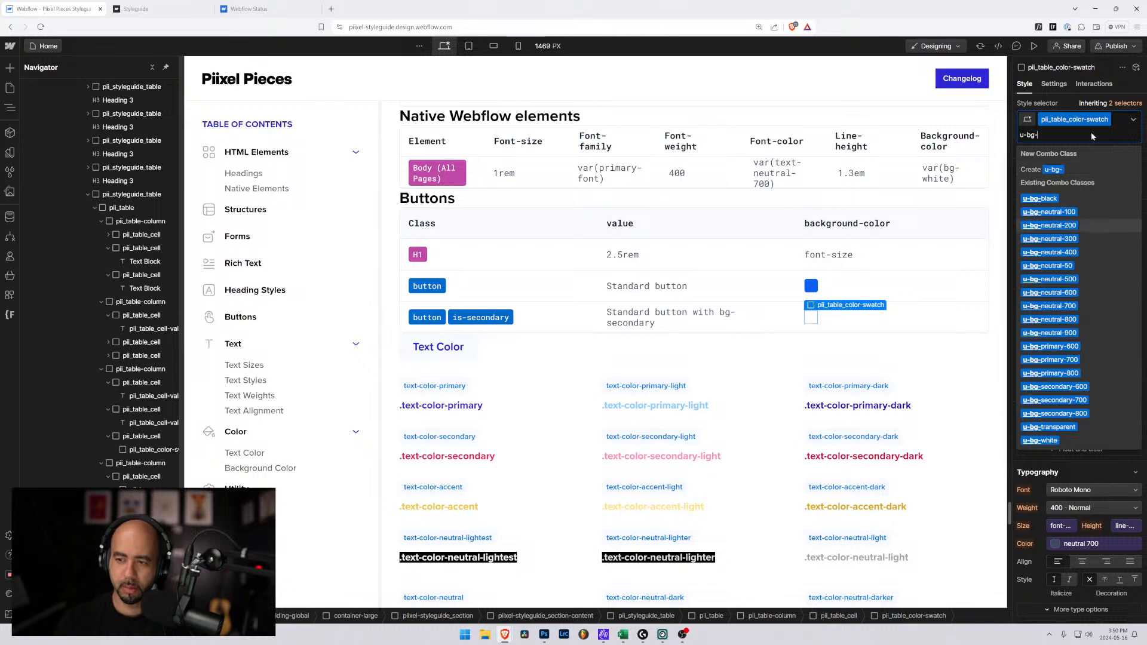
pyautogui.press('Up')
pyautogui.press('Up')
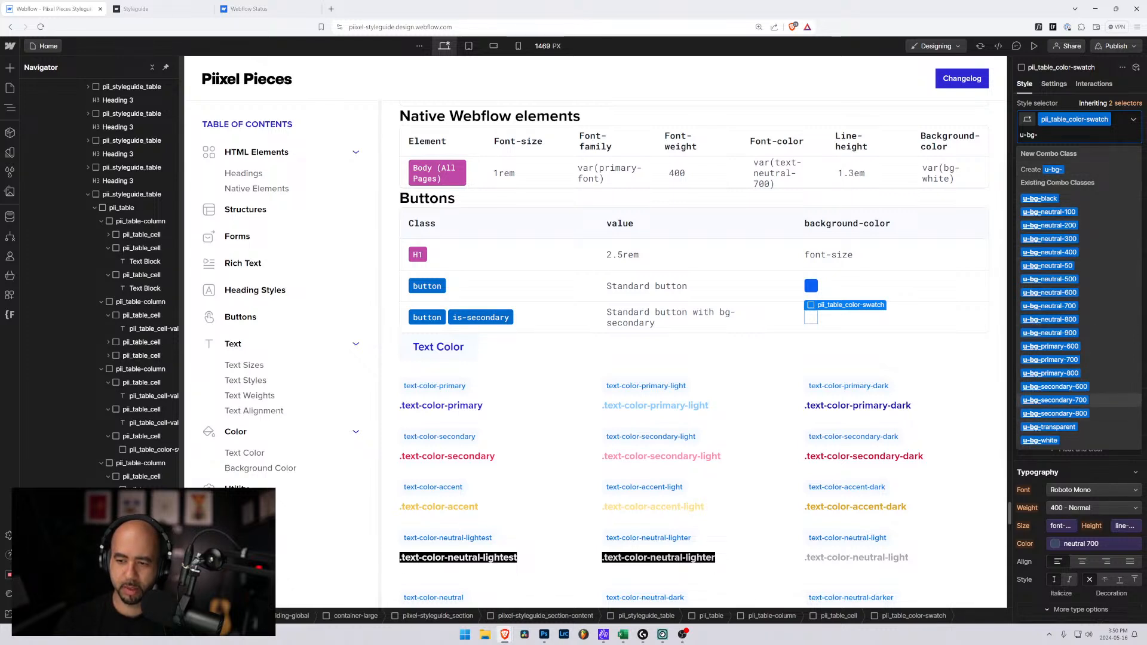
pyautogui.press('Return')
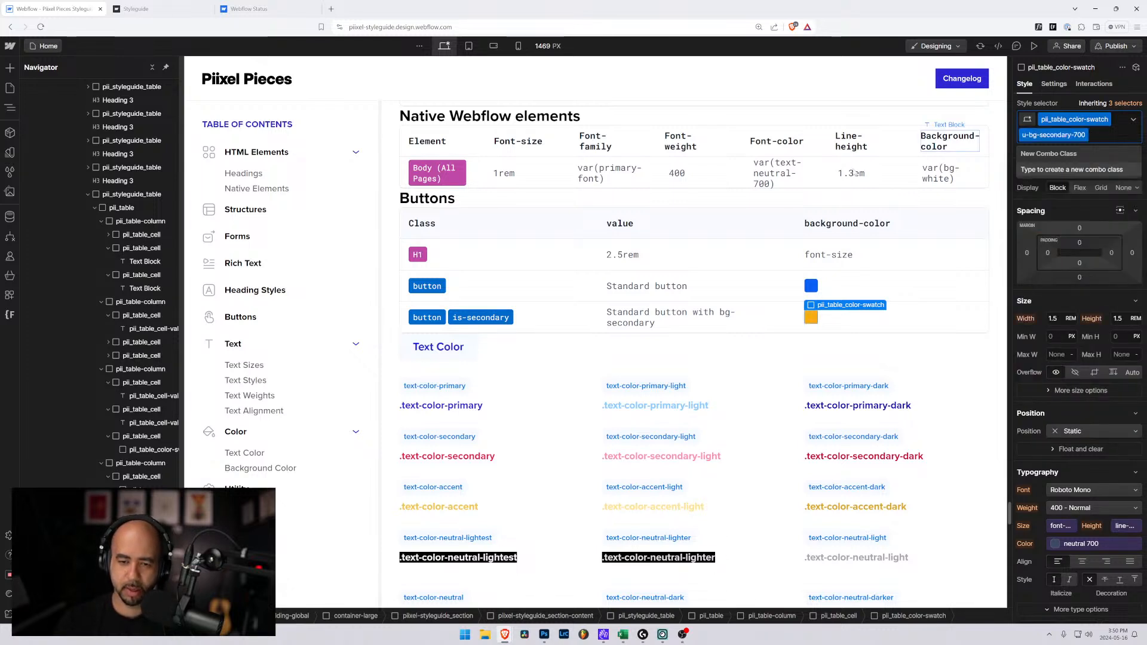
# Remove "with bg-secondary" from the is-secondary row's value so it reads "Standard button"
pyautogui.click(687, 325)
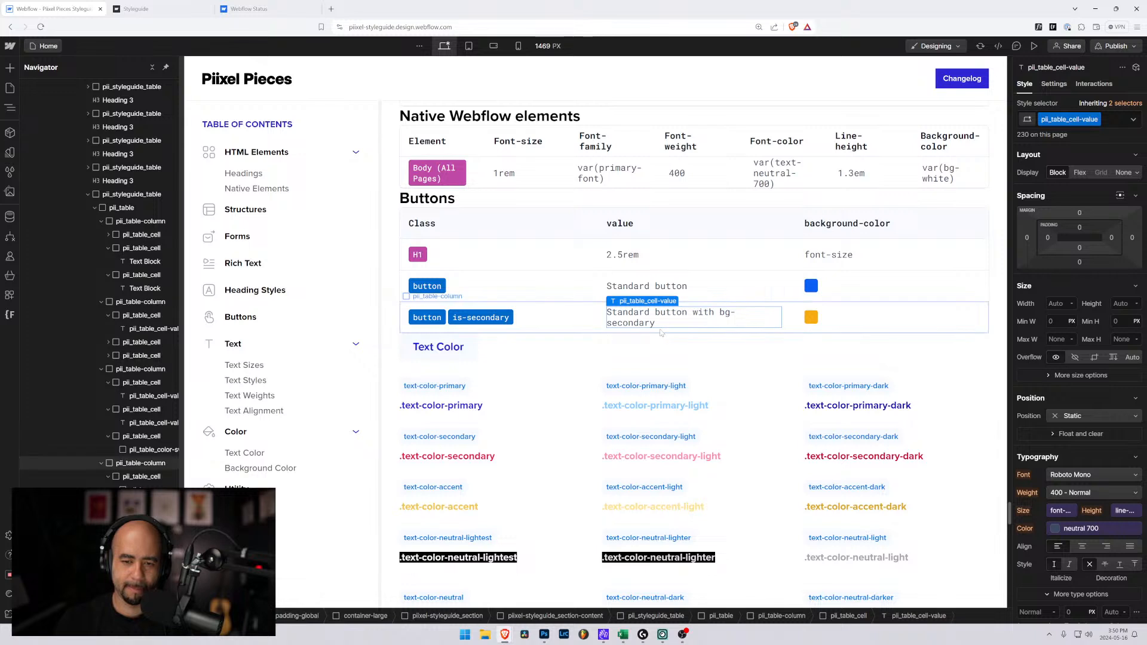
pyautogui.doubleClick(709, 312)
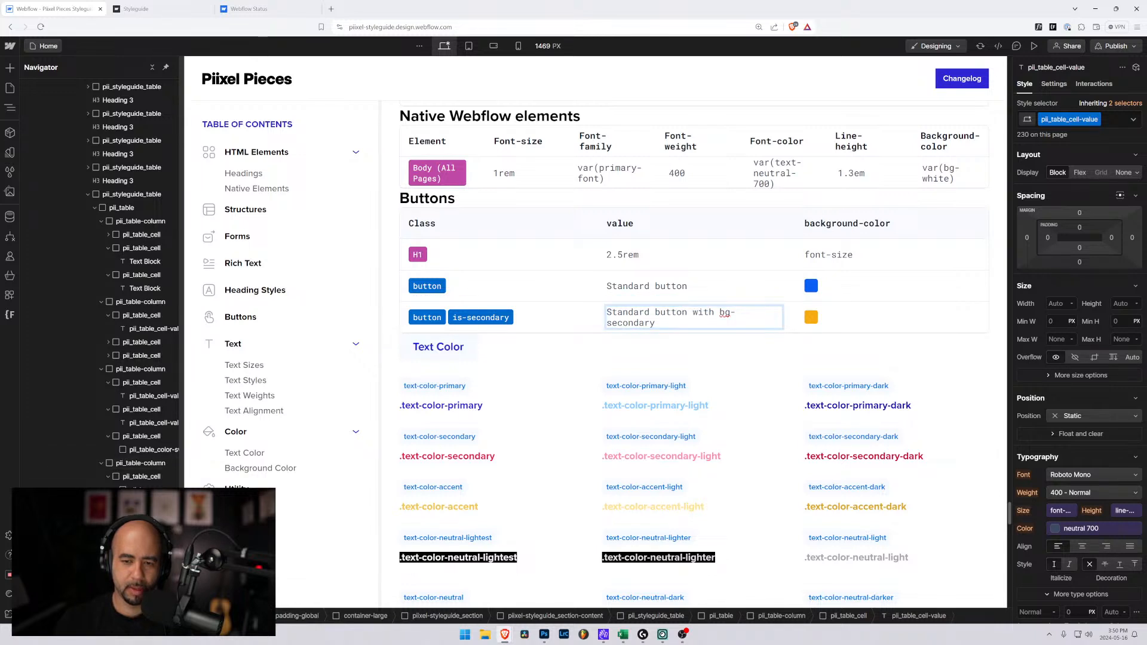
pyautogui.moveTo(687, 312); pyautogui.dragTo(698, 326)
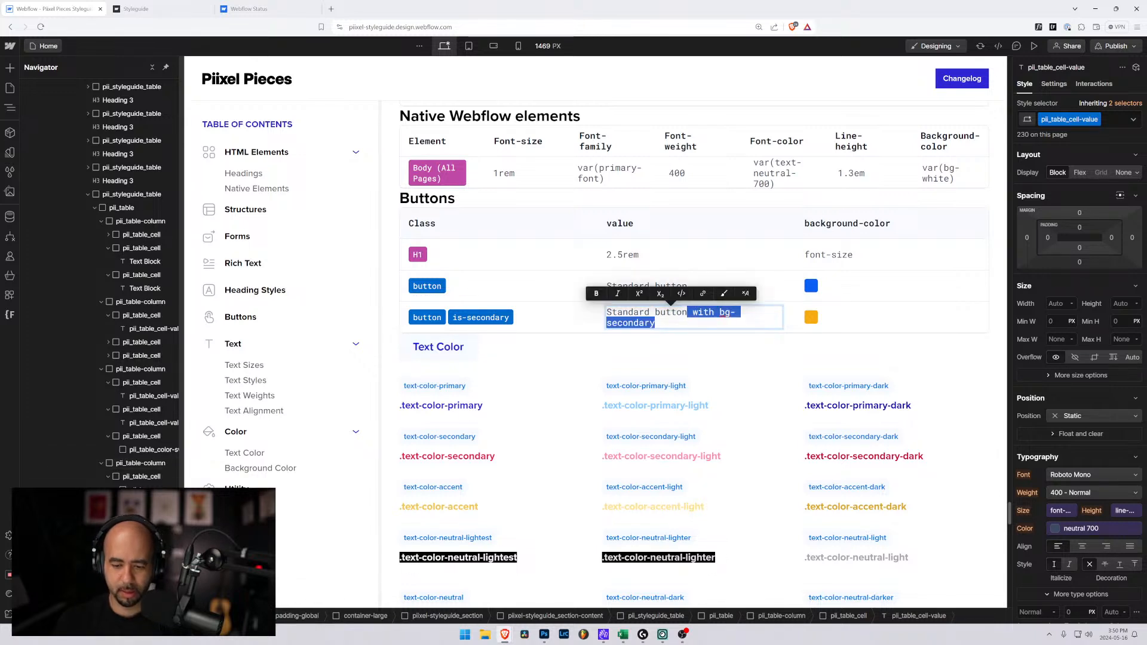
pyautogui.press('BackSpace')
pyautogui.click(556, 313)
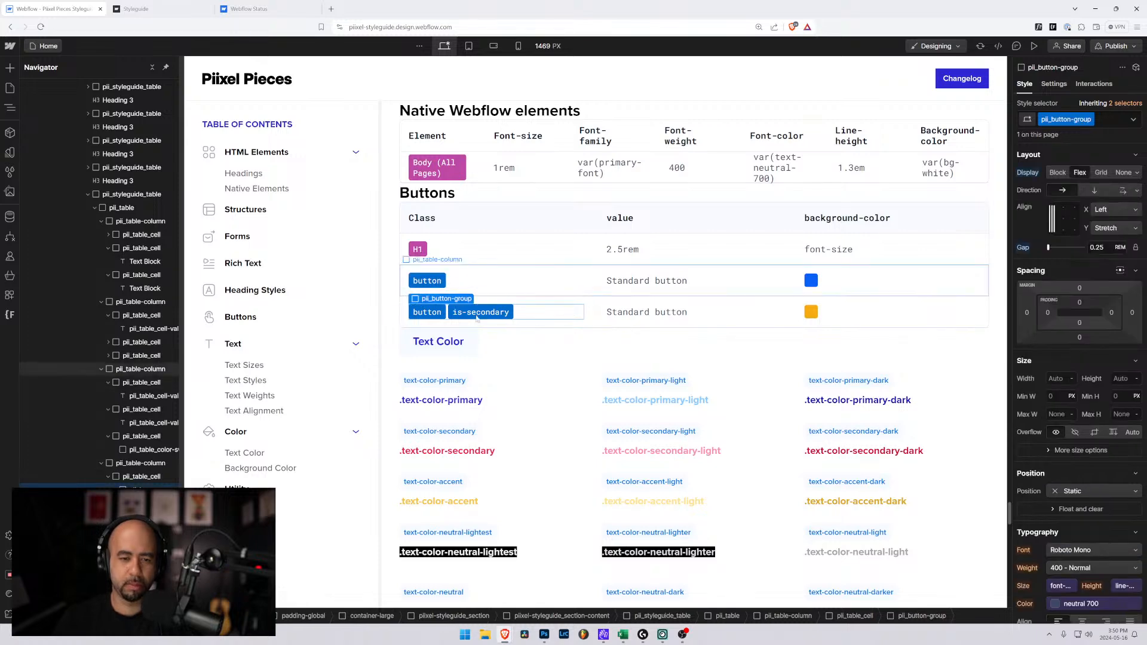
pyautogui.click(485, 255)
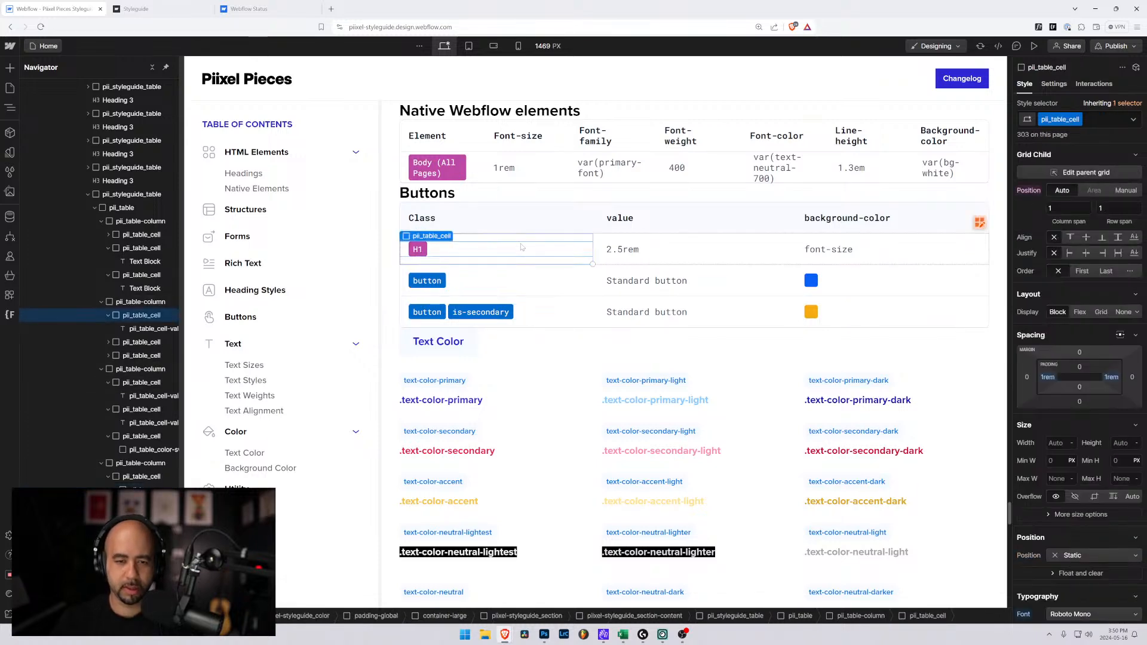
# Delete the H1 row from the Buttons table and duplicate the is-secondary row twice
pyautogui.click(599, 244)
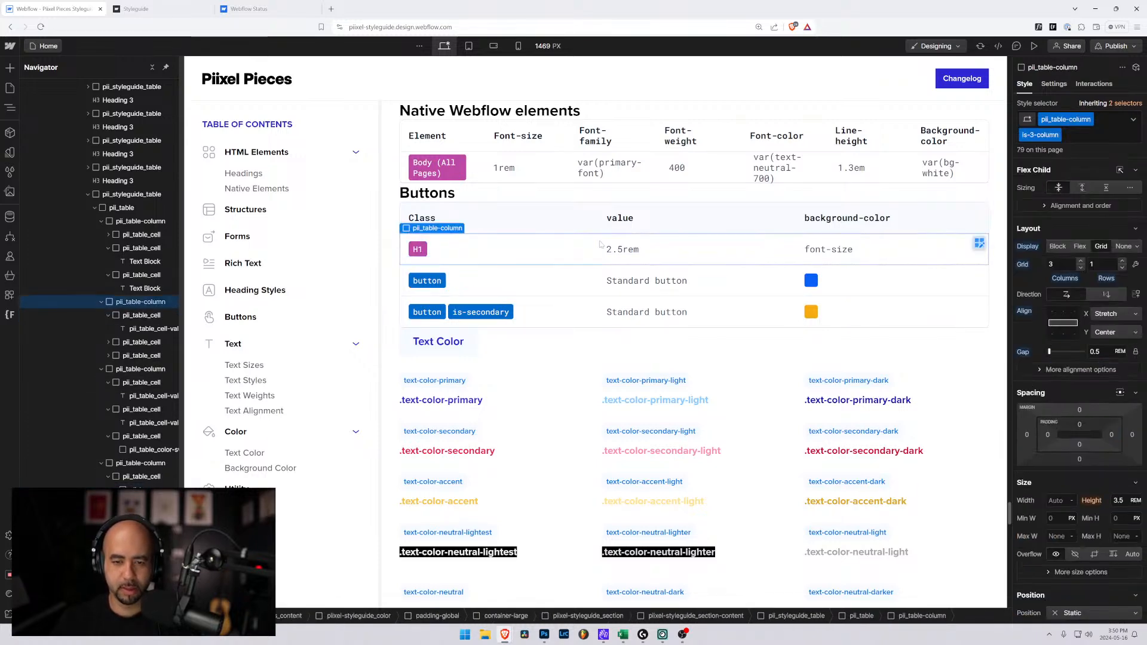
pyautogui.press('Delete')
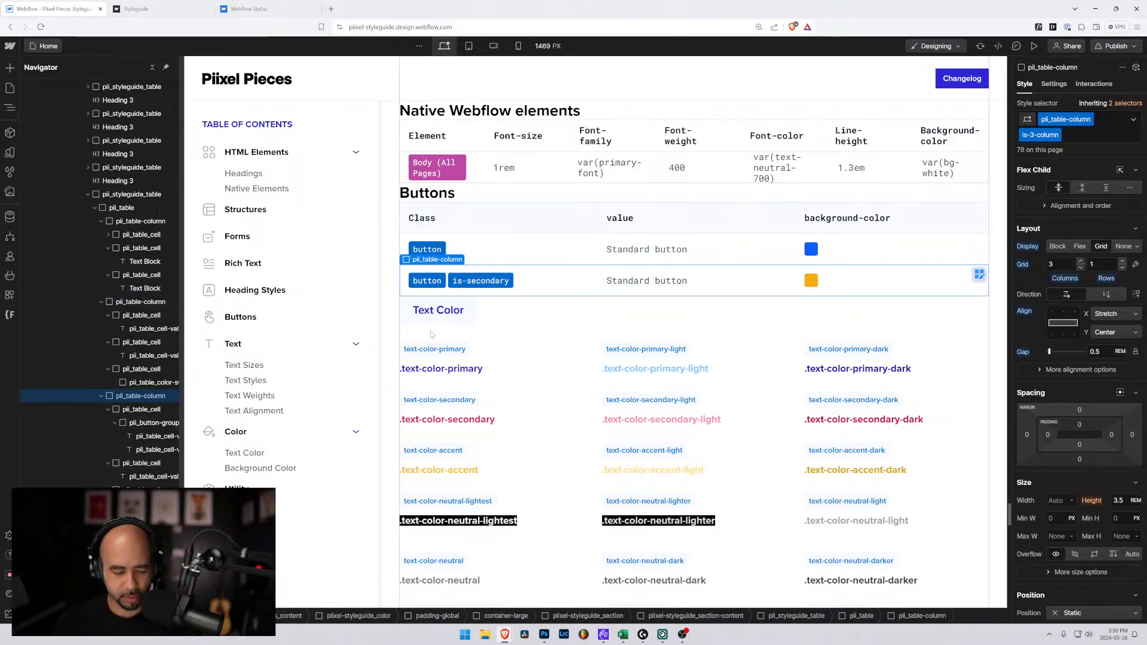
pyautogui.hotkey('ctrl', 'd')
pyautogui.hotkey('ctrl', 'd')
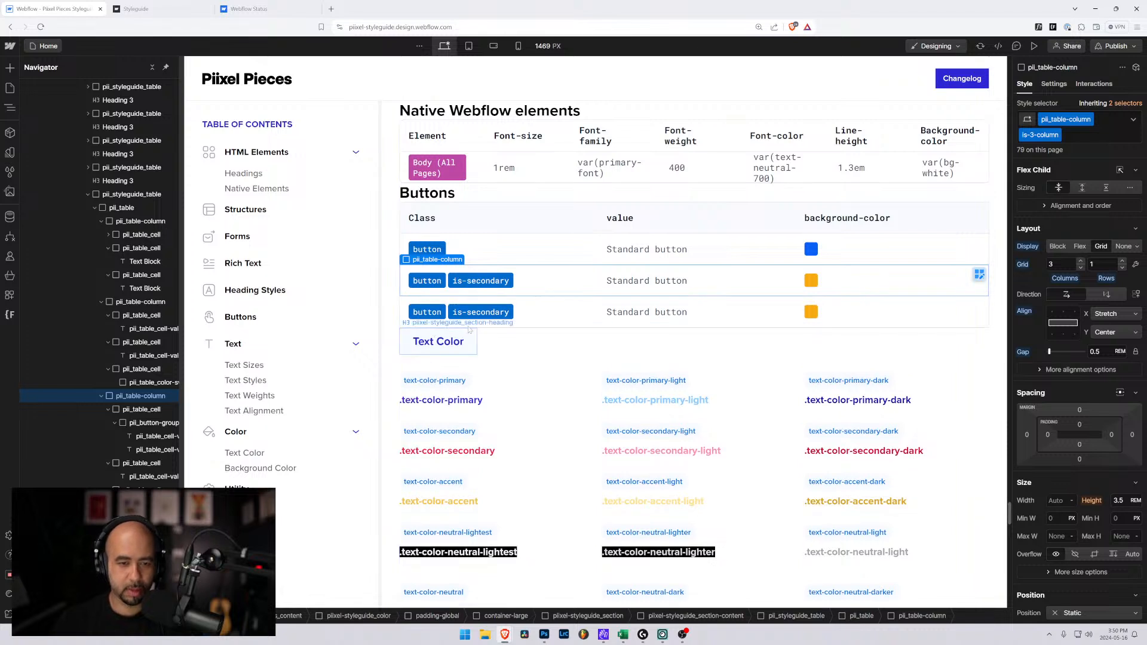
# Rename the combo class tag in the first duplicated is-secondary row to is-reverse
pyautogui.click(491, 316)
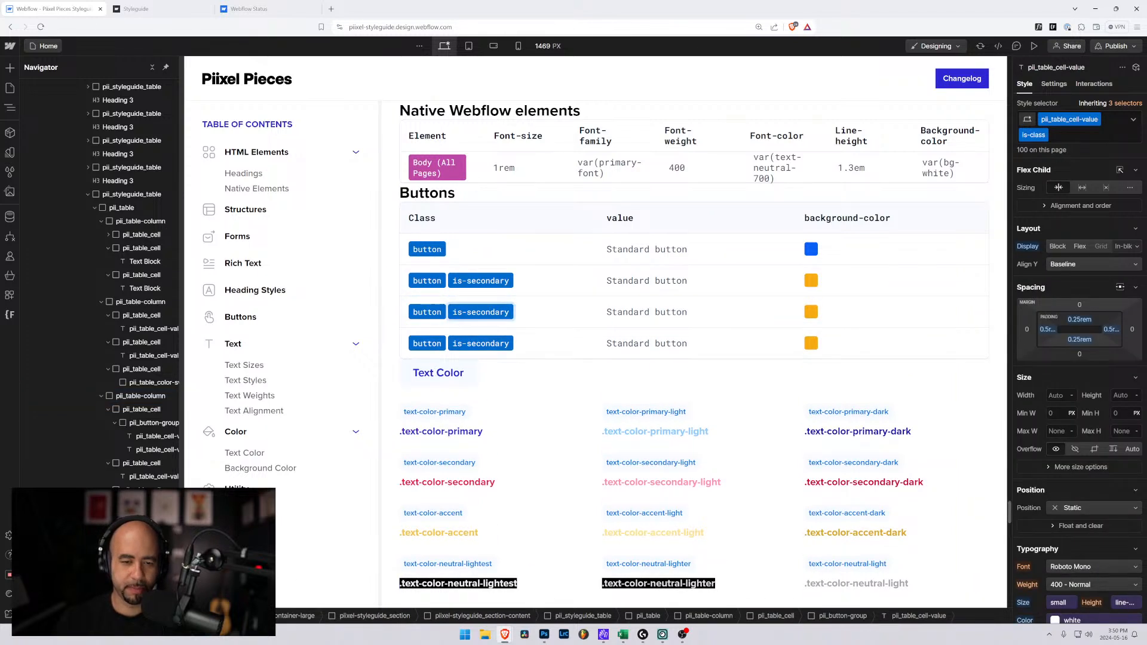
pyautogui.moveTo(466, 313); pyautogui.dragTo(527, 313)
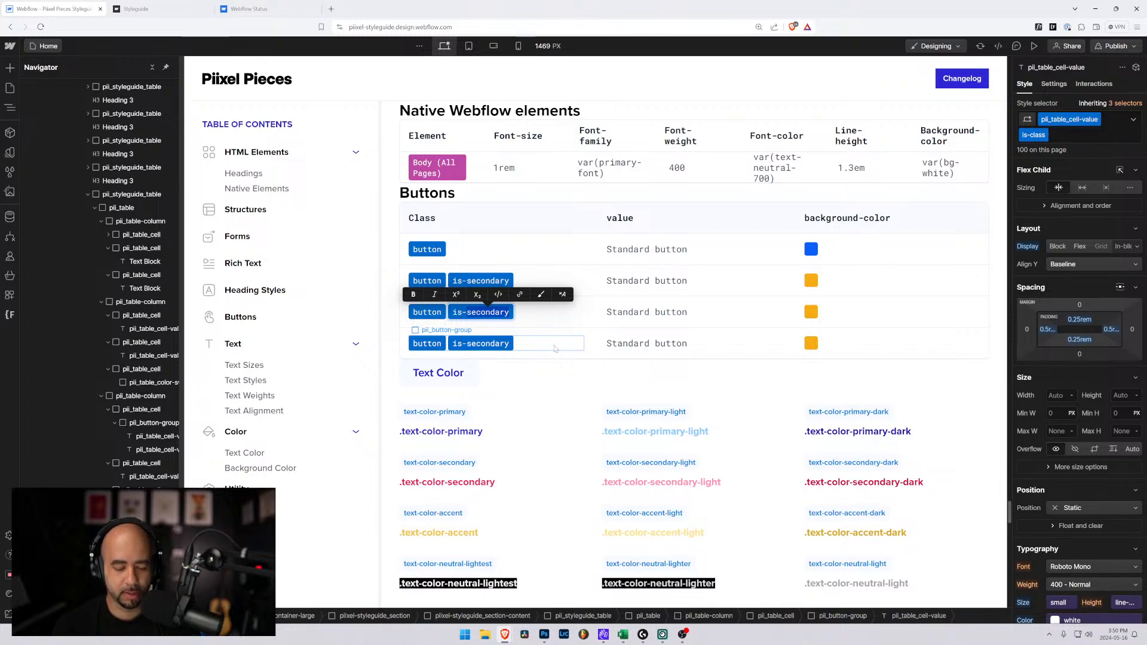
pyautogui.write('rev')
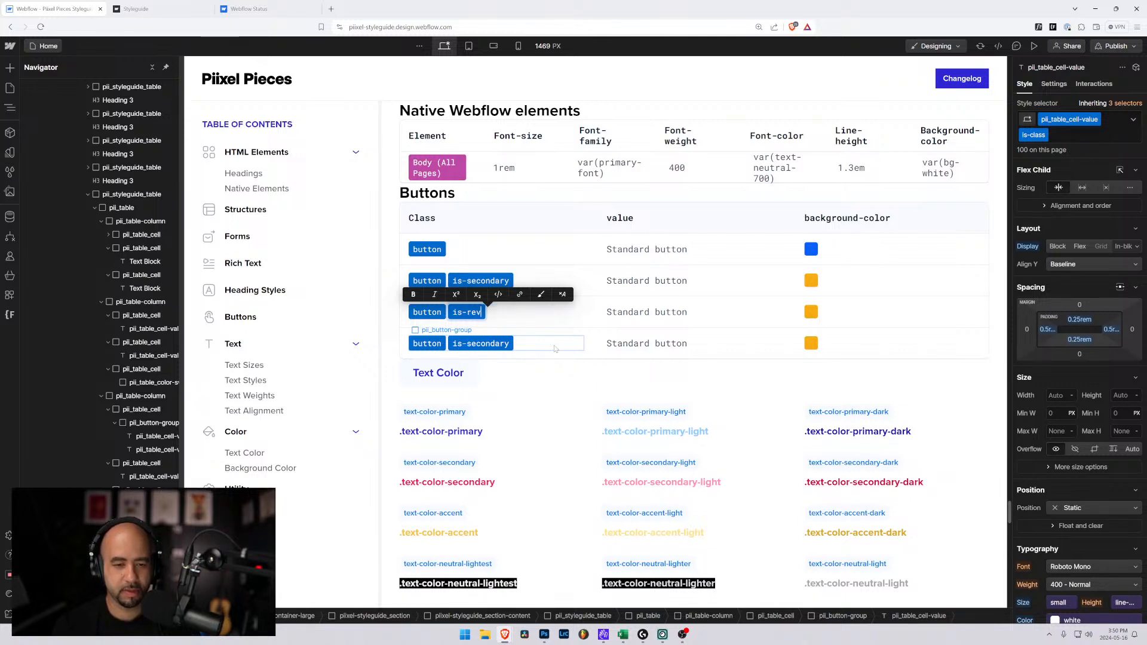
pyautogui.write('erse')
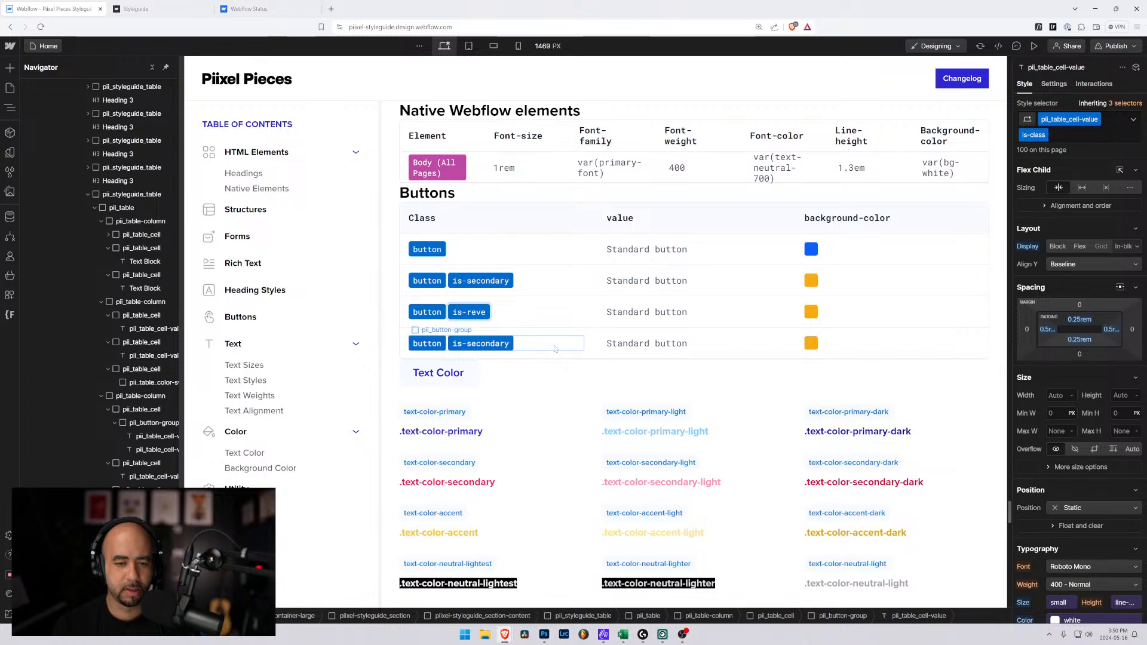
# Consult the published style guide's Buttons section, and replace the is-reverse row's value in the Designer with "border and font-color"
pyautogui.click(177, 6)
pyautogui.scroll(3, 126, 235)
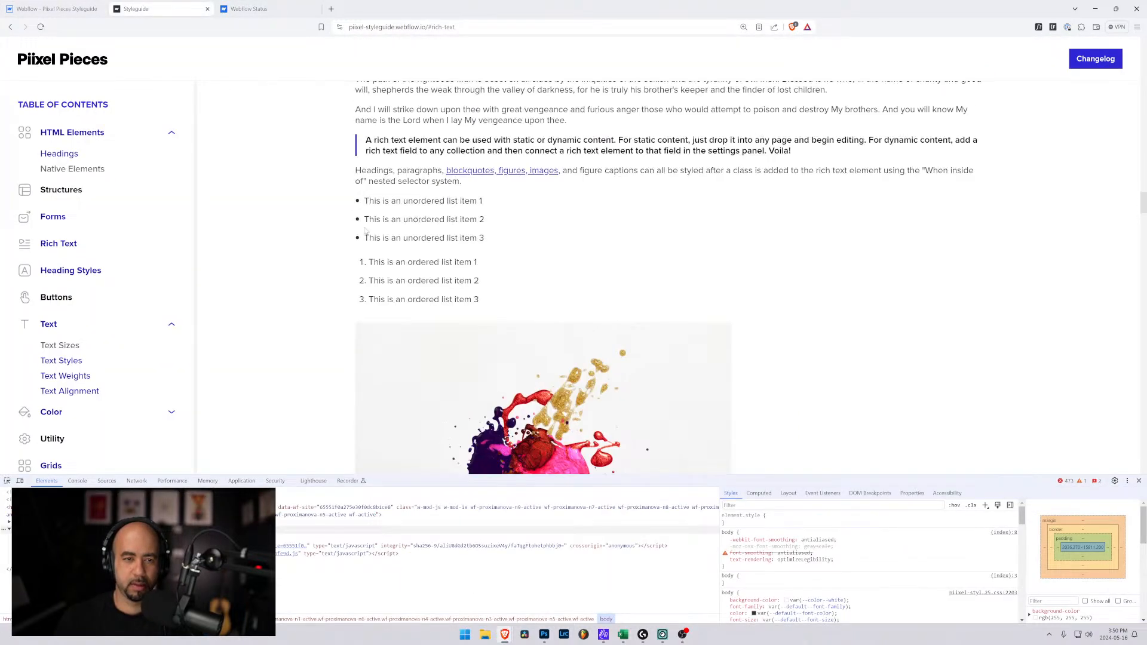
pyautogui.click(66, 302)
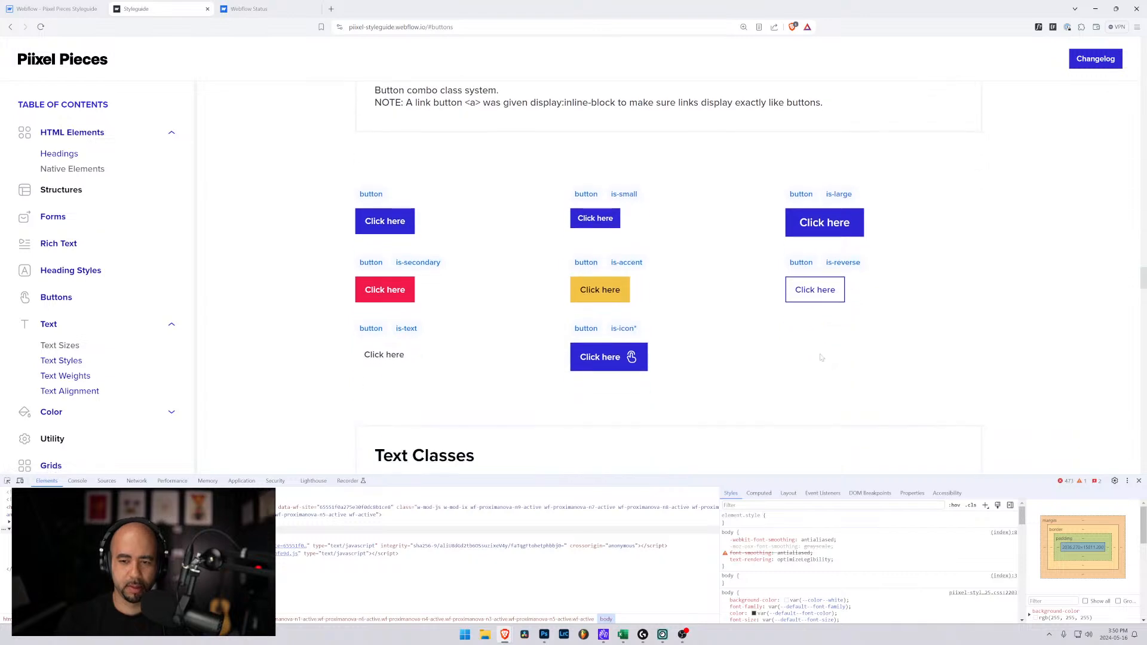
pyautogui.hotkey('ctrl', 'shift', 'Tab')
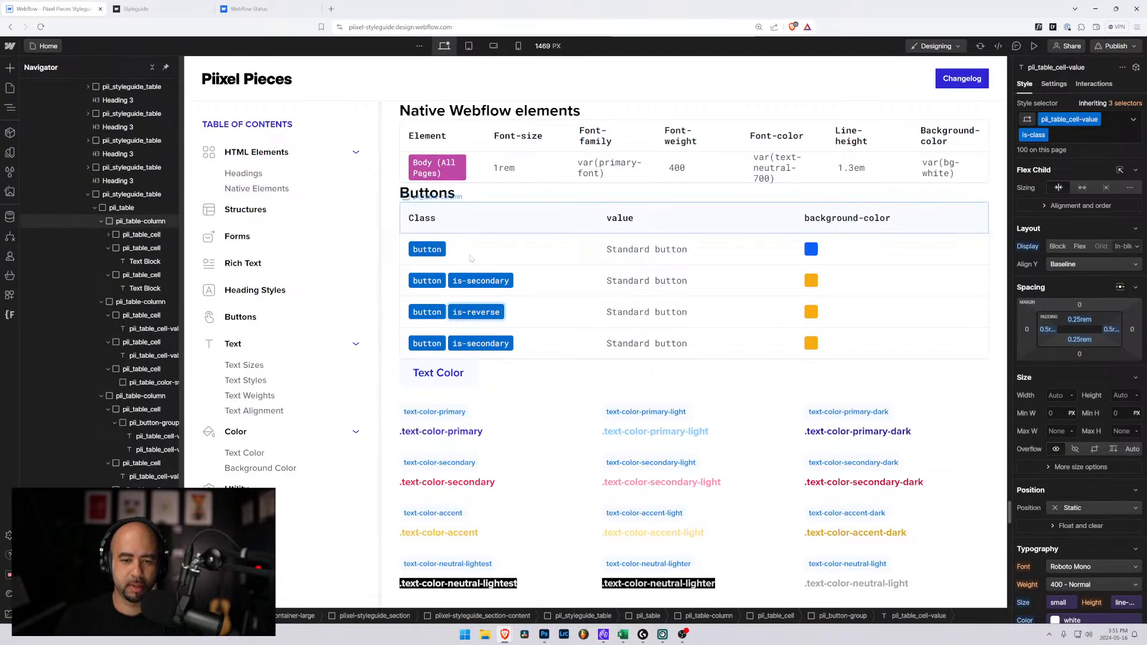
pyautogui.click(665, 317)
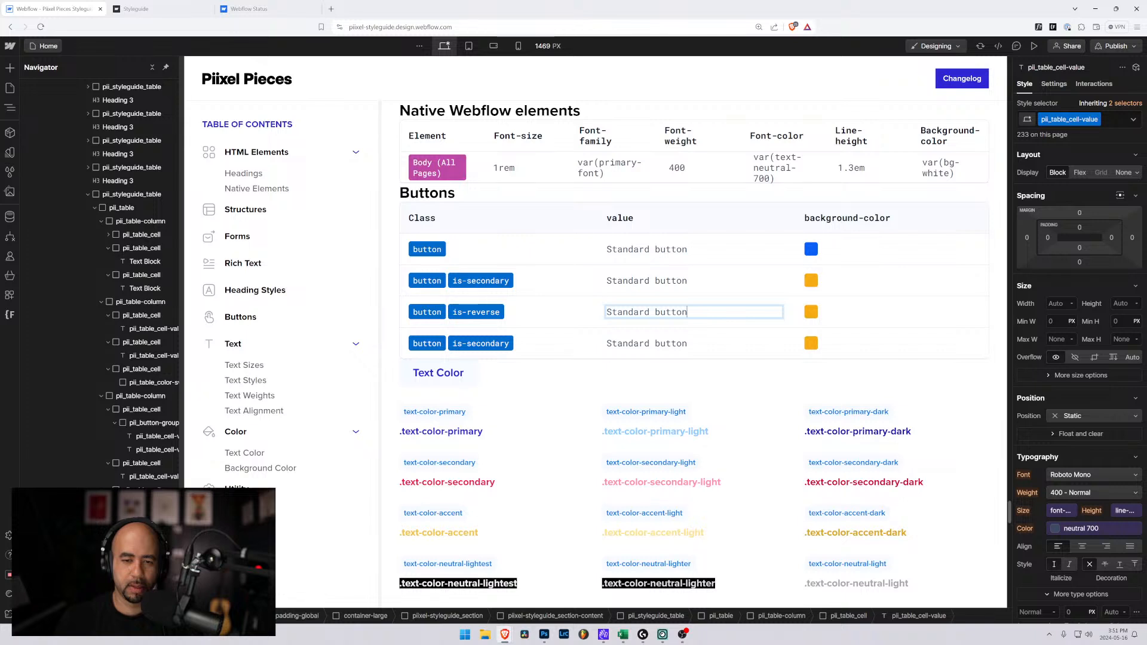
pyautogui.hotkey('ctrl', 'a')
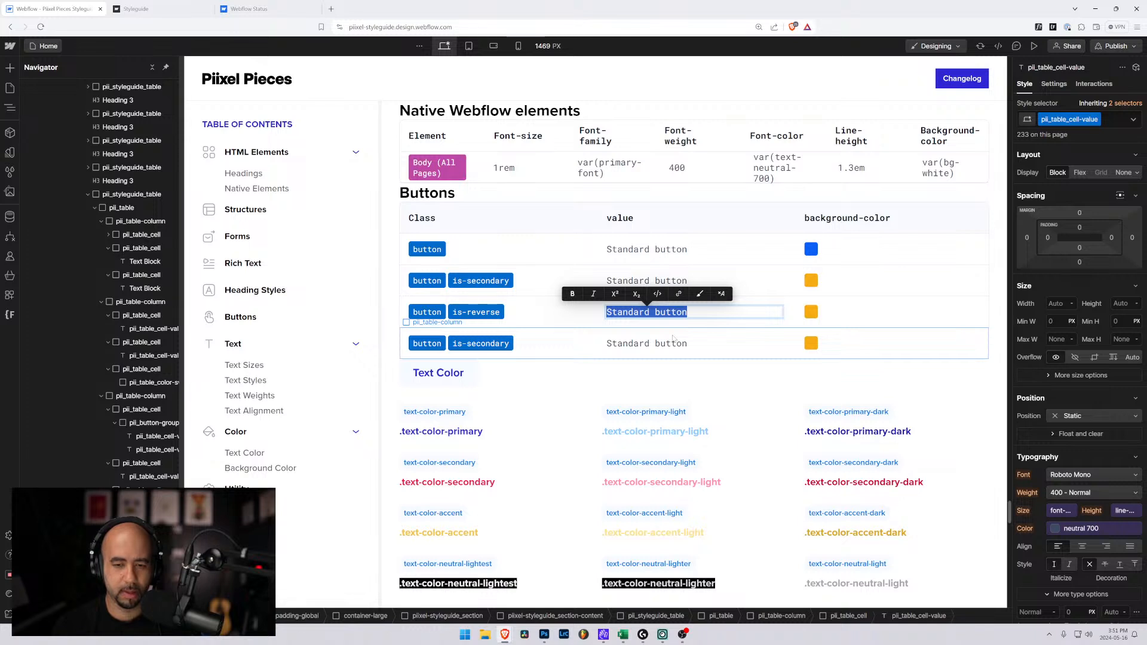
pyautogui.write('bor')
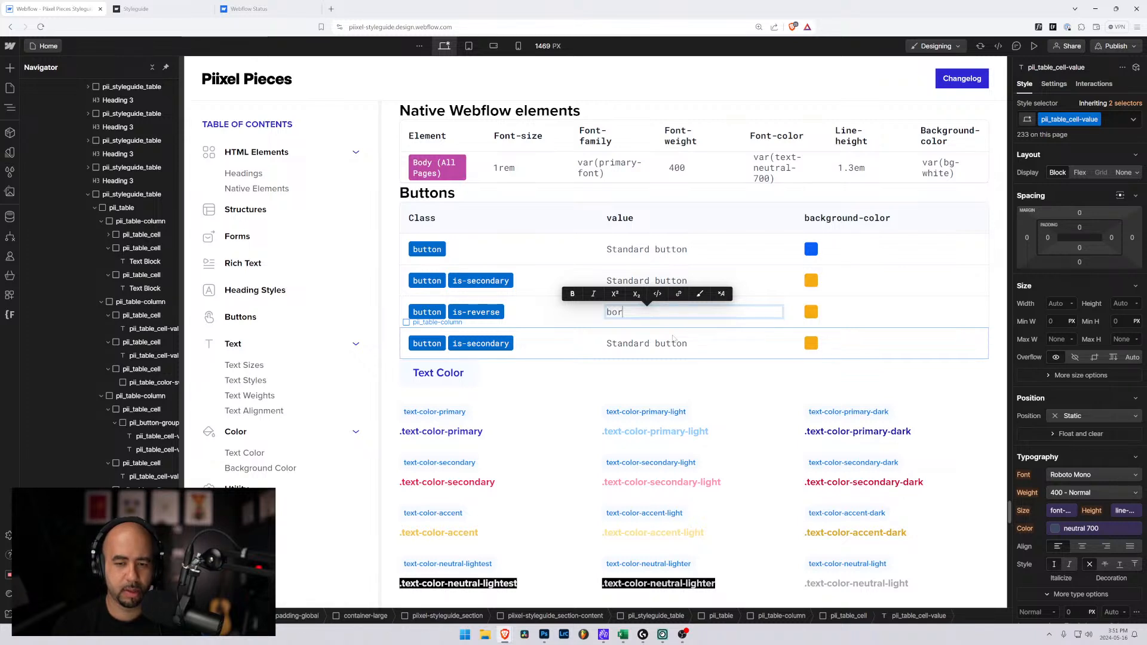
pyautogui.write('der')
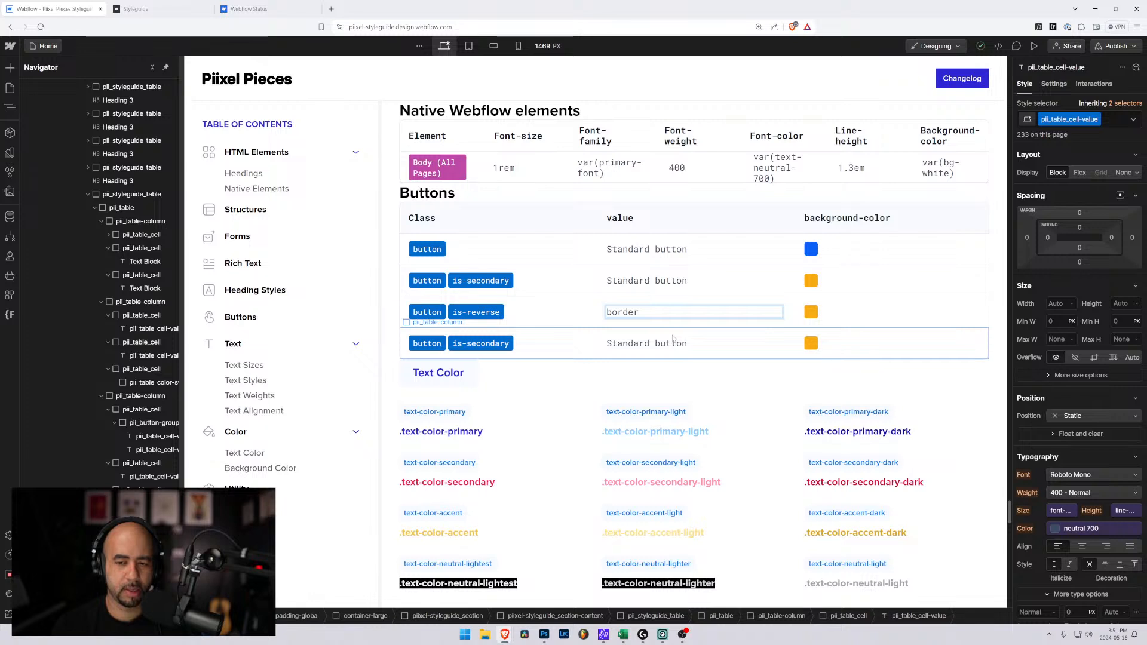
pyautogui.write('and ')
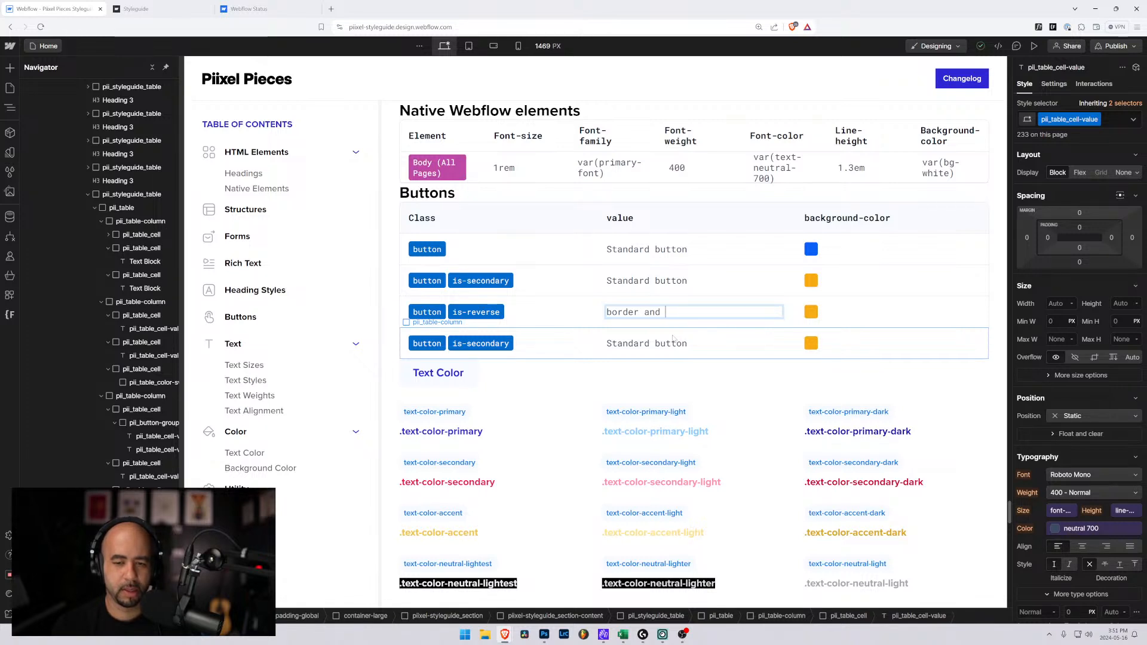
pyautogui.write('font')
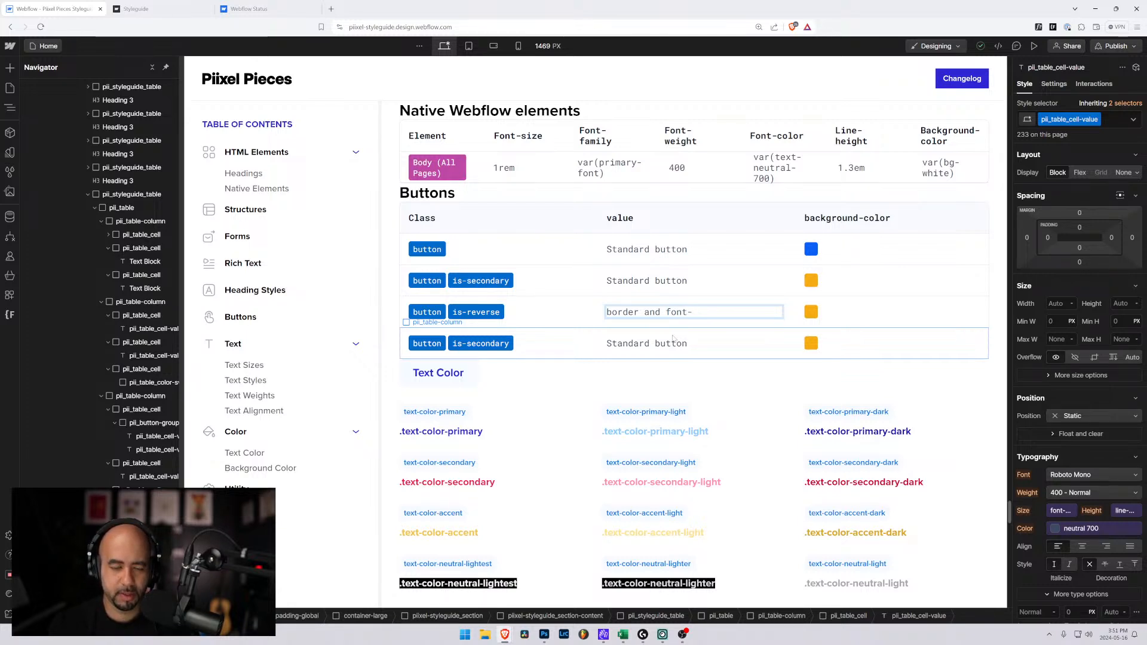
pyautogui.write('-co')
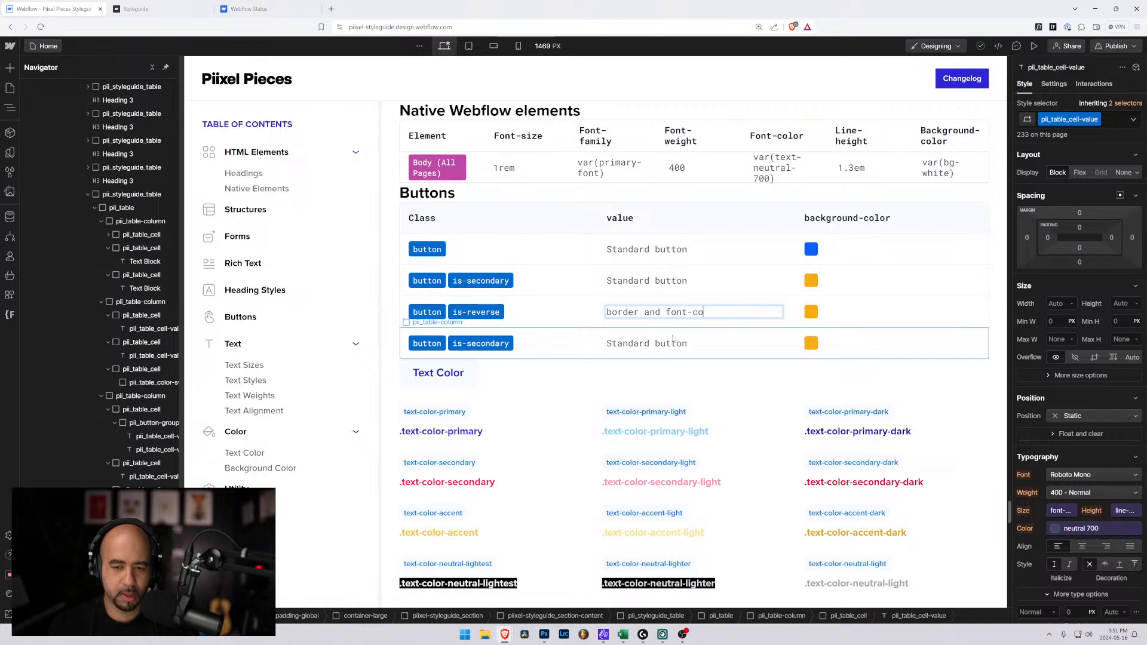
pyautogui.write('lor')
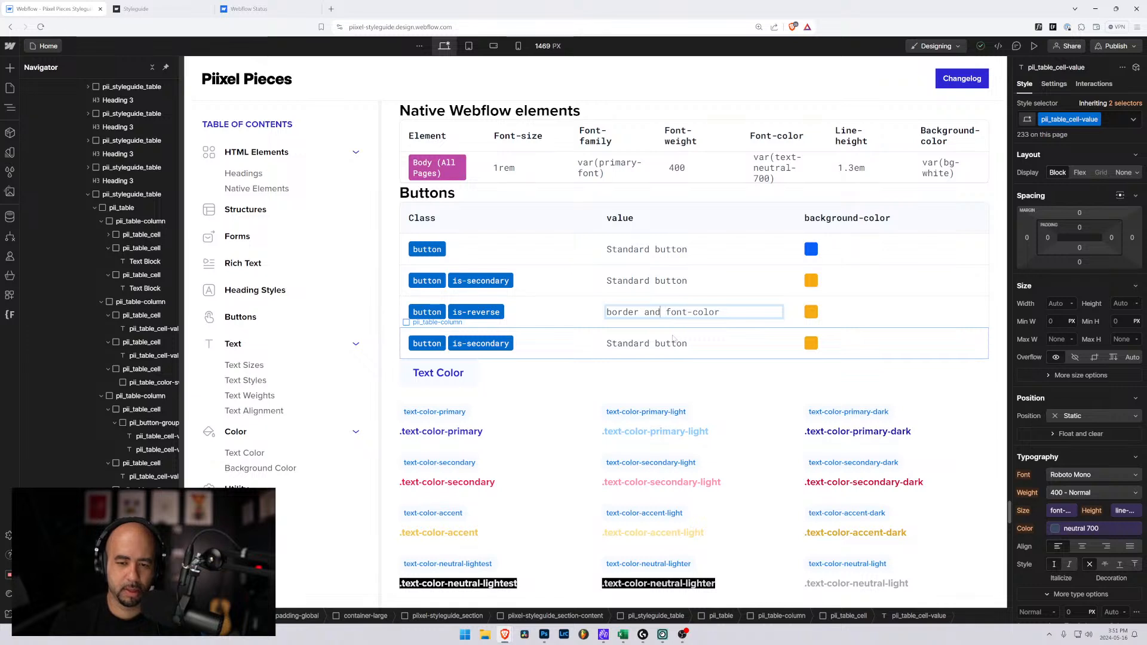
# Replace "and" with "&" in the is-reverse row's value and append "changed to bg-primary"
pyautogui.press('Left')
pyautogui.hotkey('ctrl', 'shift', 'Left')
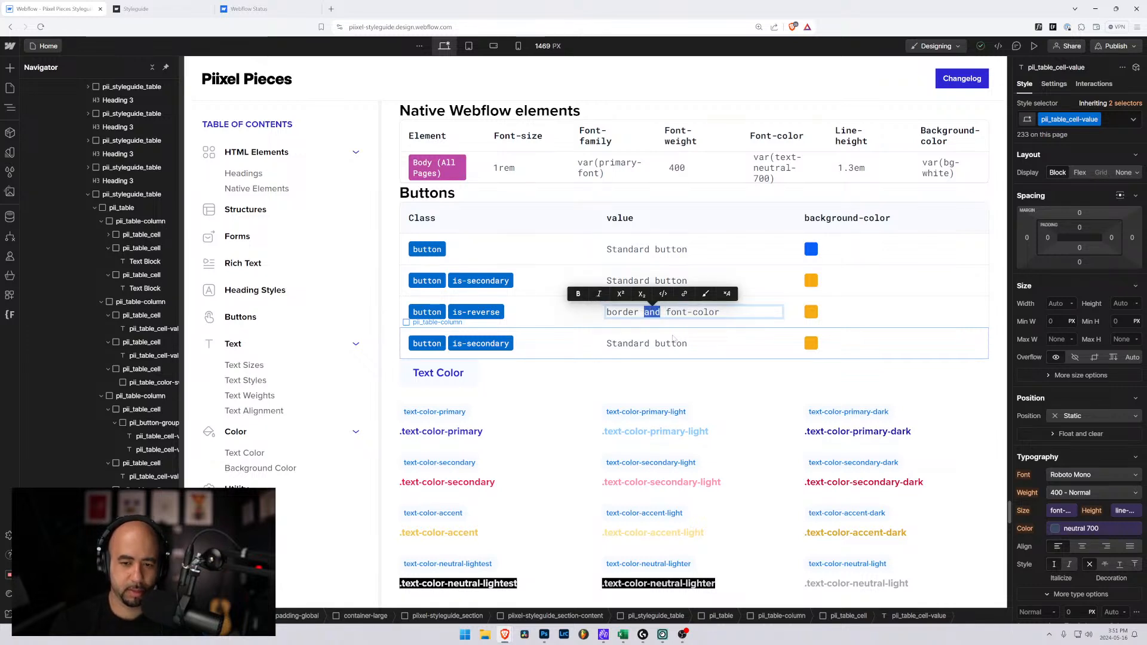
pyautogui.write('&')
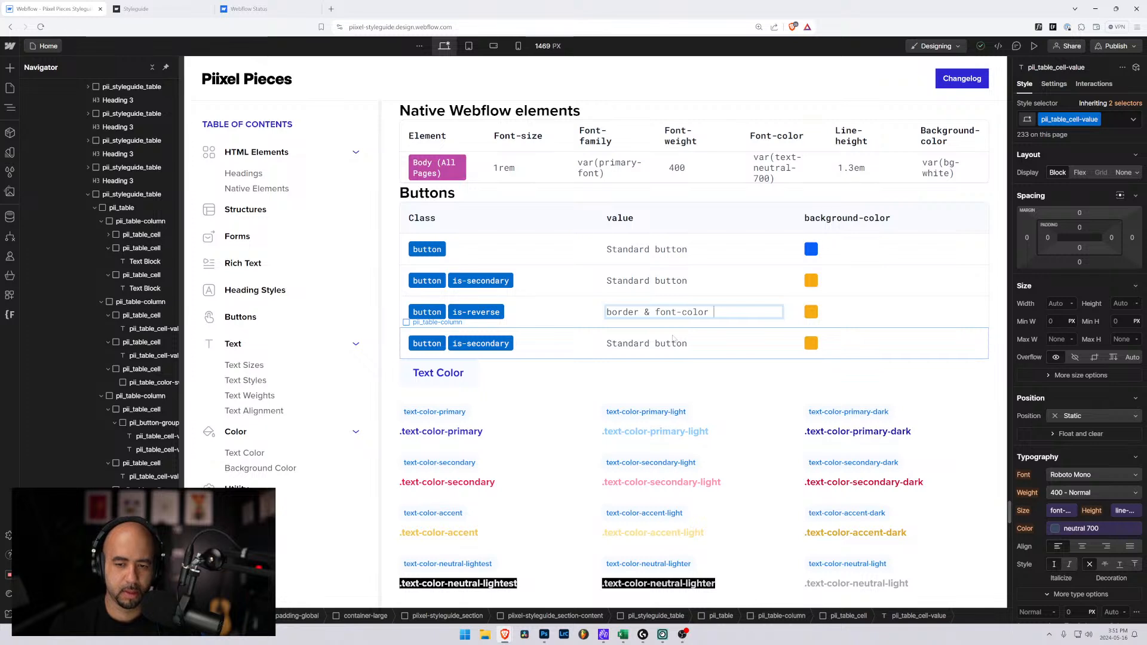
pyautogui.write(' changed to')
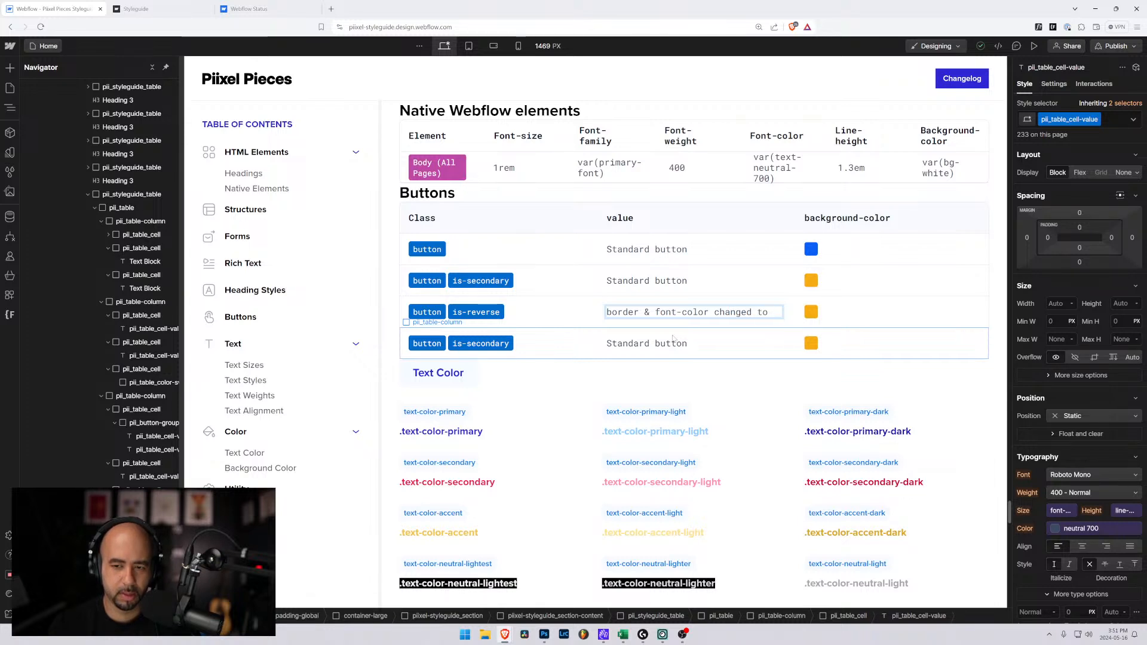
pyautogui.write('bg')
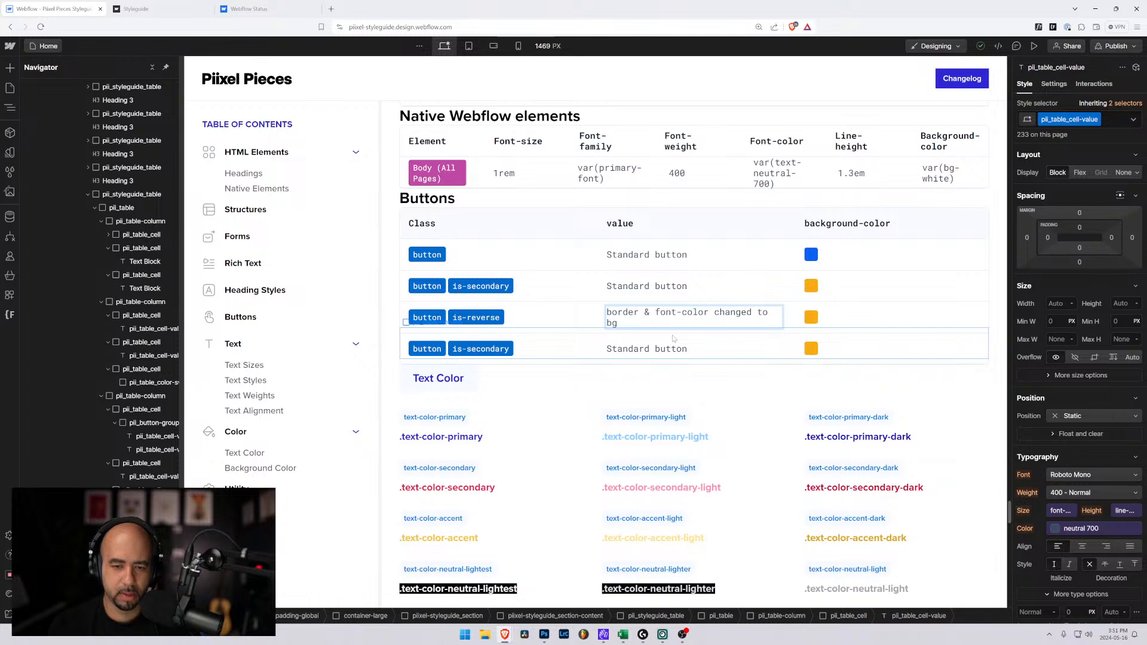
pyautogui.write('-')
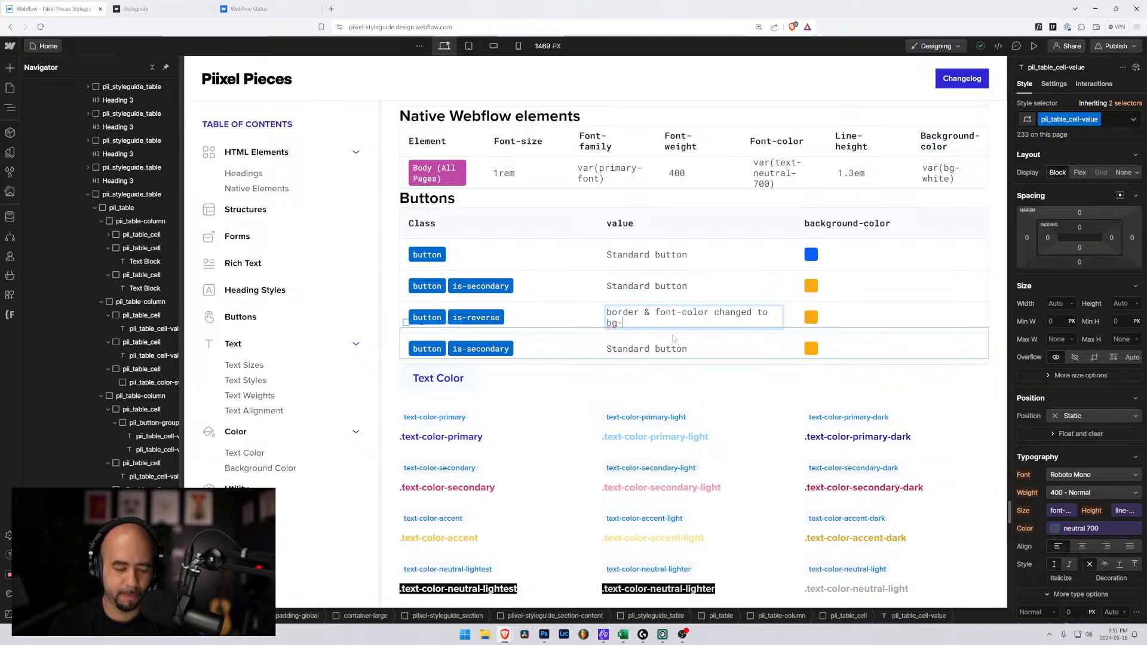
pyautogui.write('pr')
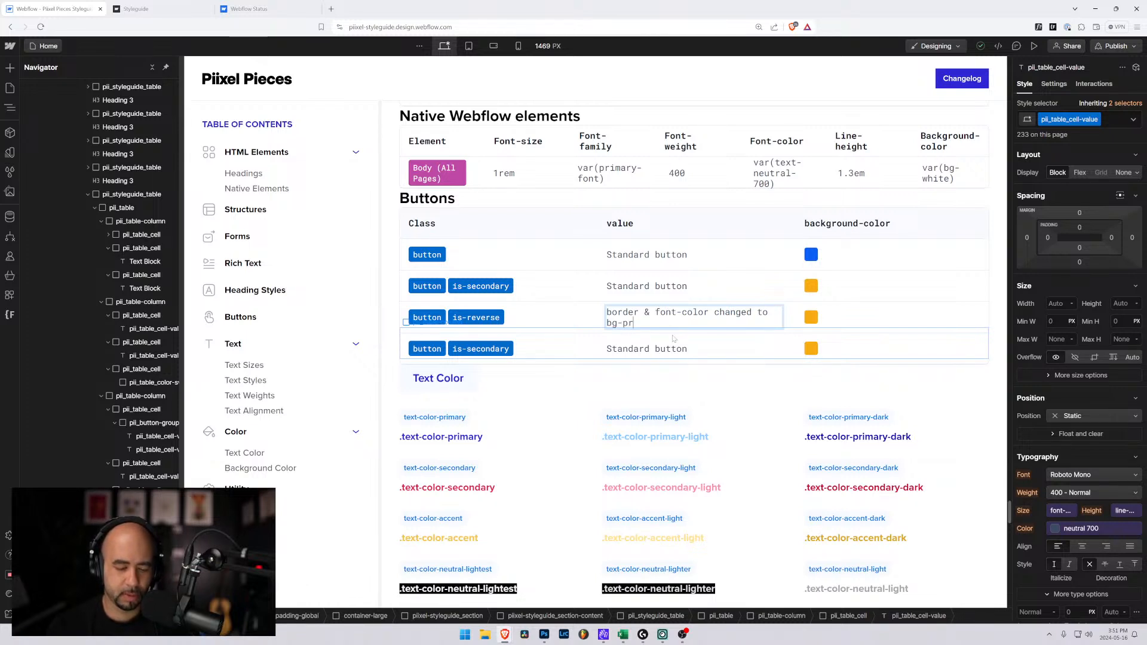
pyautogui.write('imary')
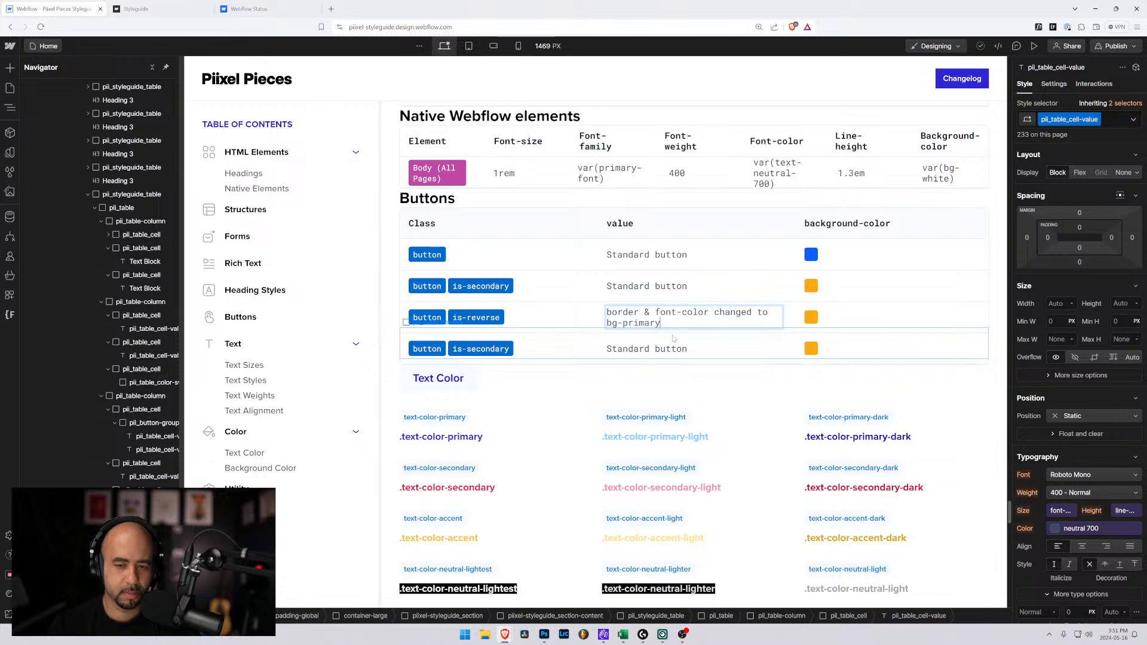
# Rewrite the color name at the end of the is-reverse row's value as "bg-primary-700"
pyautogui.press('BackSpace')
pyautogui.press('BackSpace')
pyautogui.press('BackSpace')
pyautogui.press('BackSpace')
pyautogui.press('BackSpace')
pyautogui.press('BackSpace')
pyautogui.press('BackSpace')
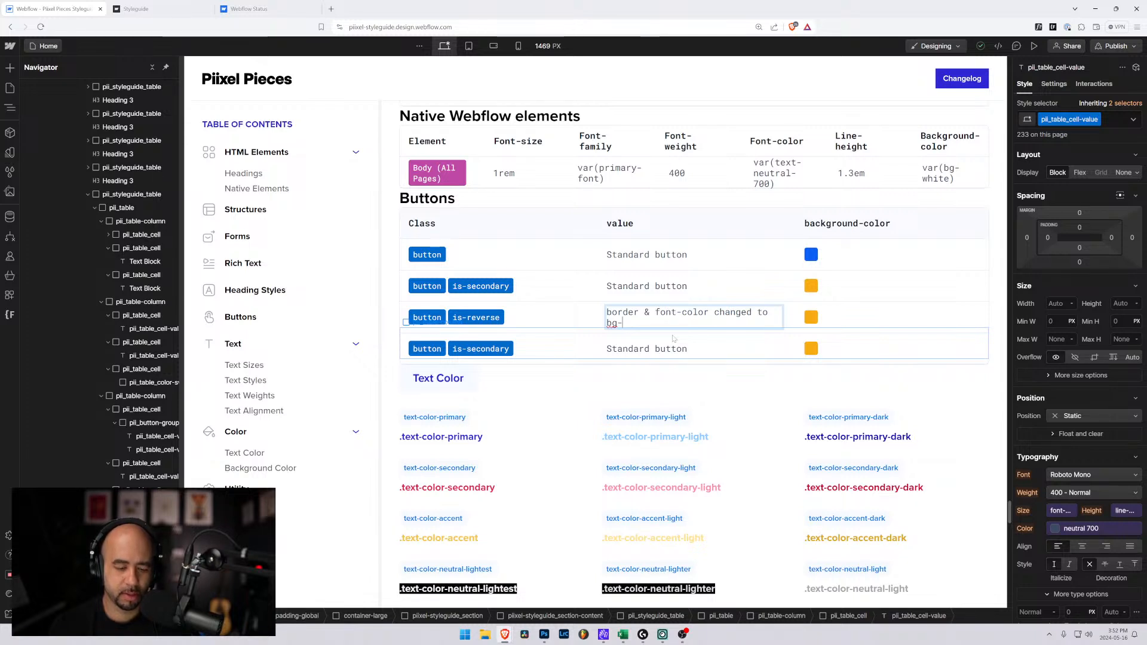
pyautogui.write('pr')
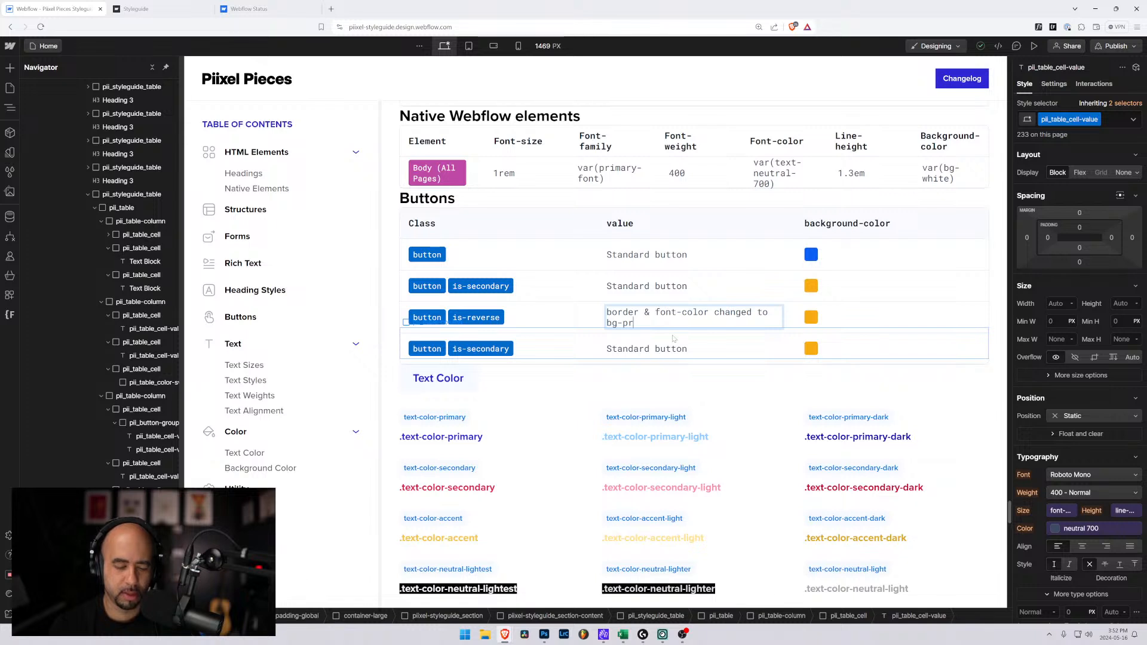
pyautogui.write('imary ')
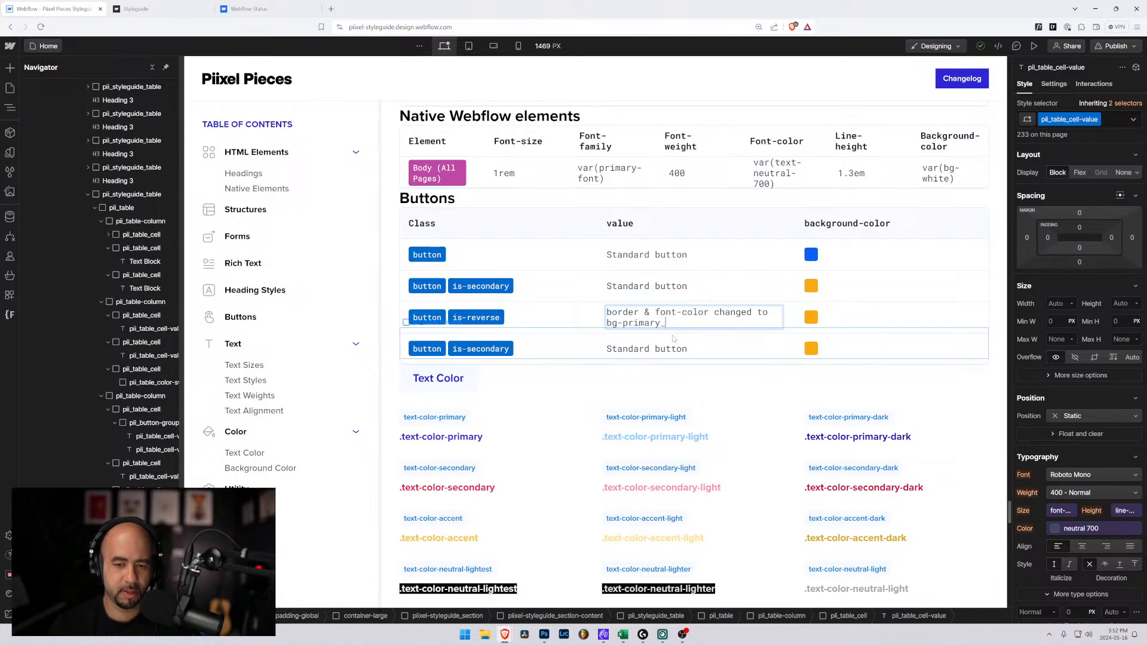
pyautogui.write('700')
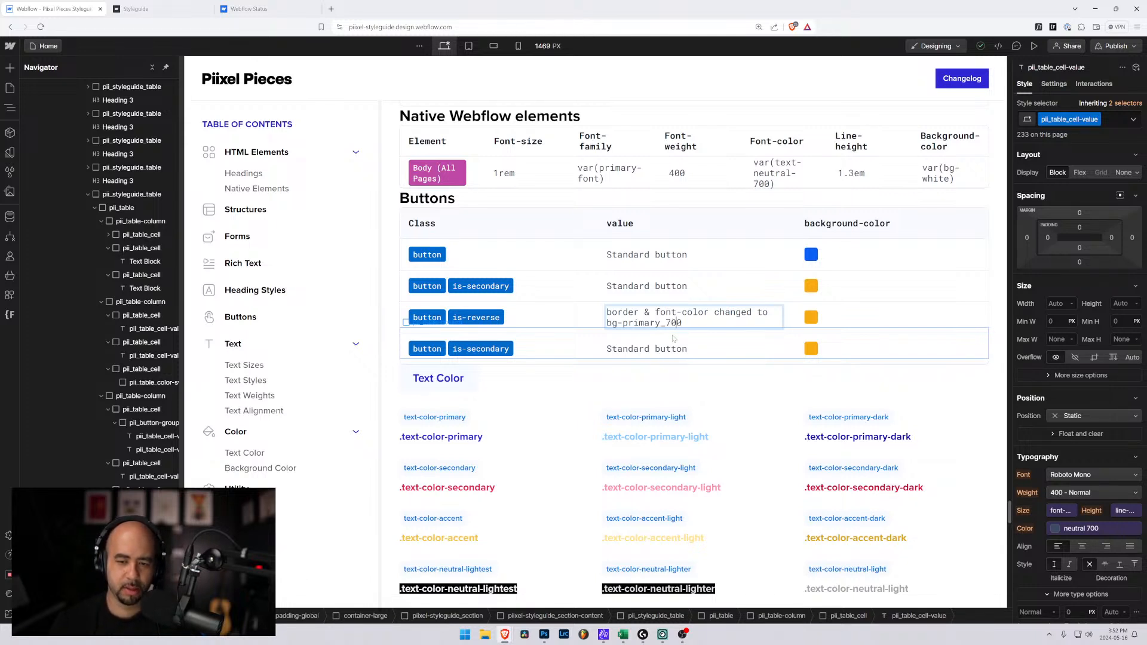
pyautogui.press('BackSpace')
pyautogui.write('-')
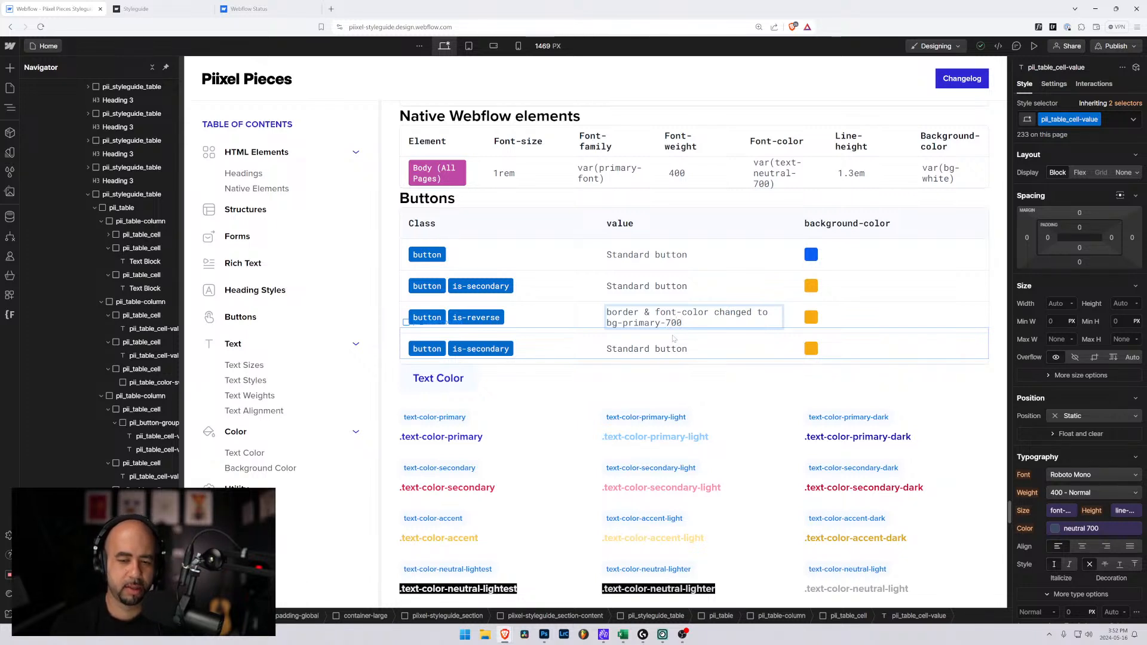
pyautogui.write('whil')
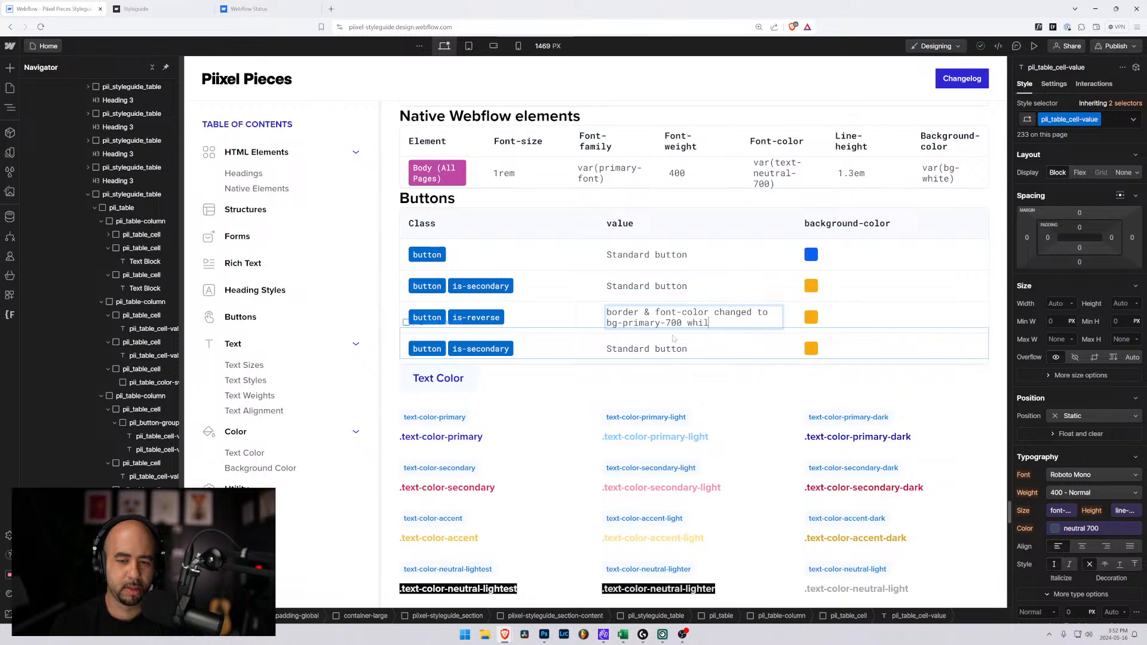
pyautogui.write('e')
pyautogui.press('BackSpace')
pyautogui.press('BackSpace')
pyautogui.press('BackSpace')
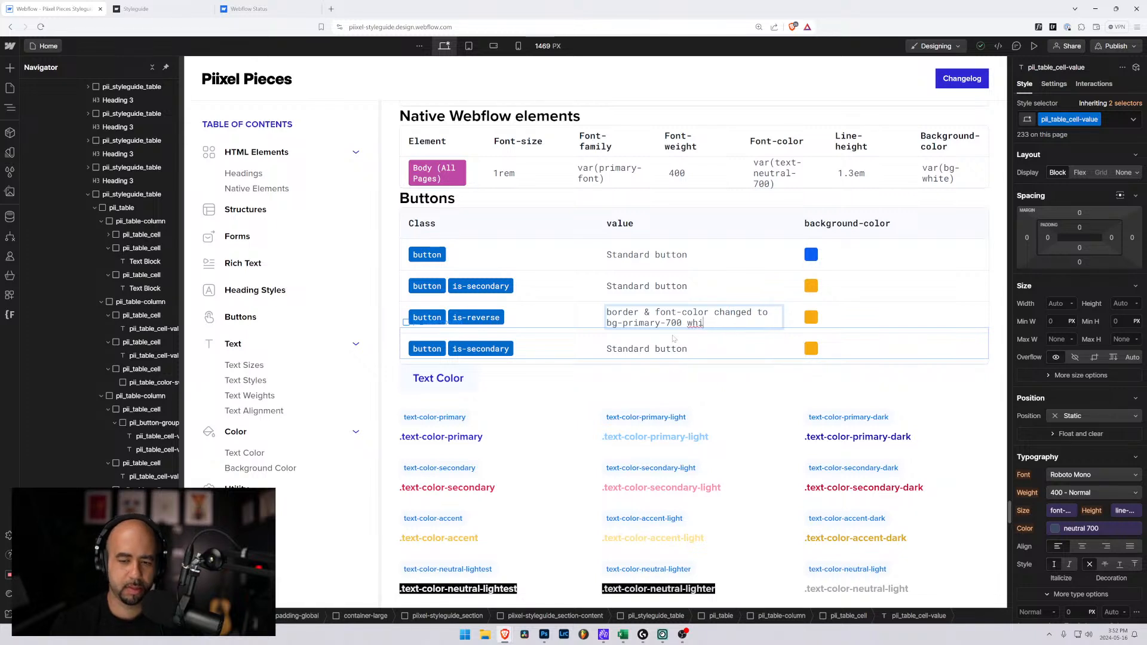
pyautogui.press('BackSpace')
pyautogui.press('BackSpace')
pyautogui.press('BackSpace')
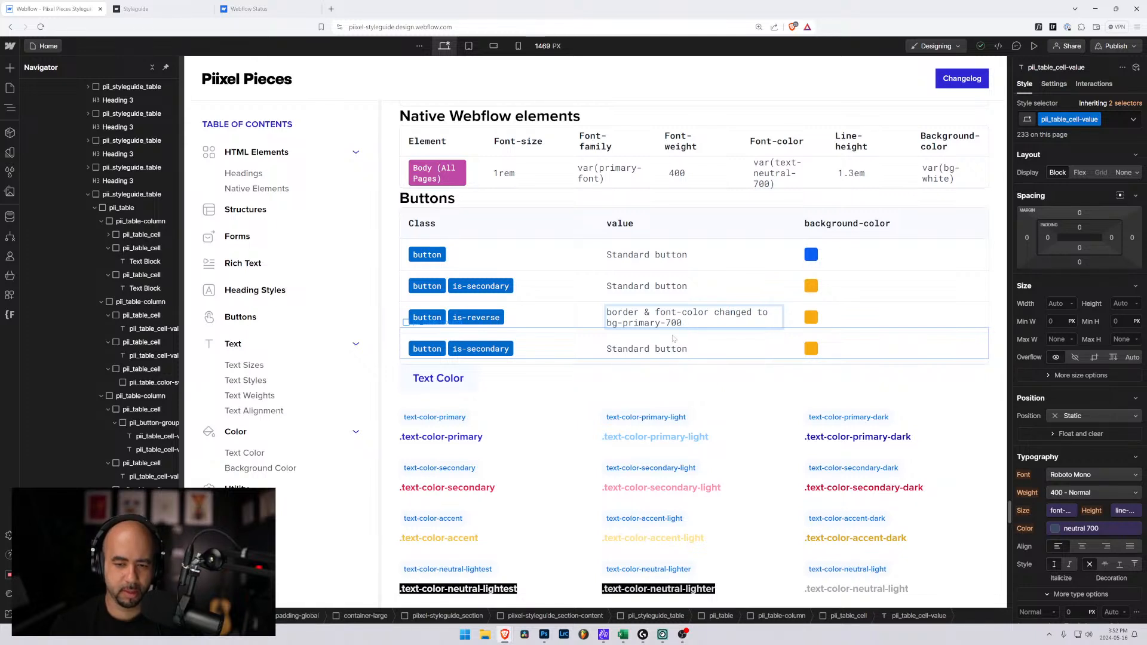
# Append "; bg: -bg-white" to the end of the is-reverse row's value in the Buttons table
pyautogui.write(';')
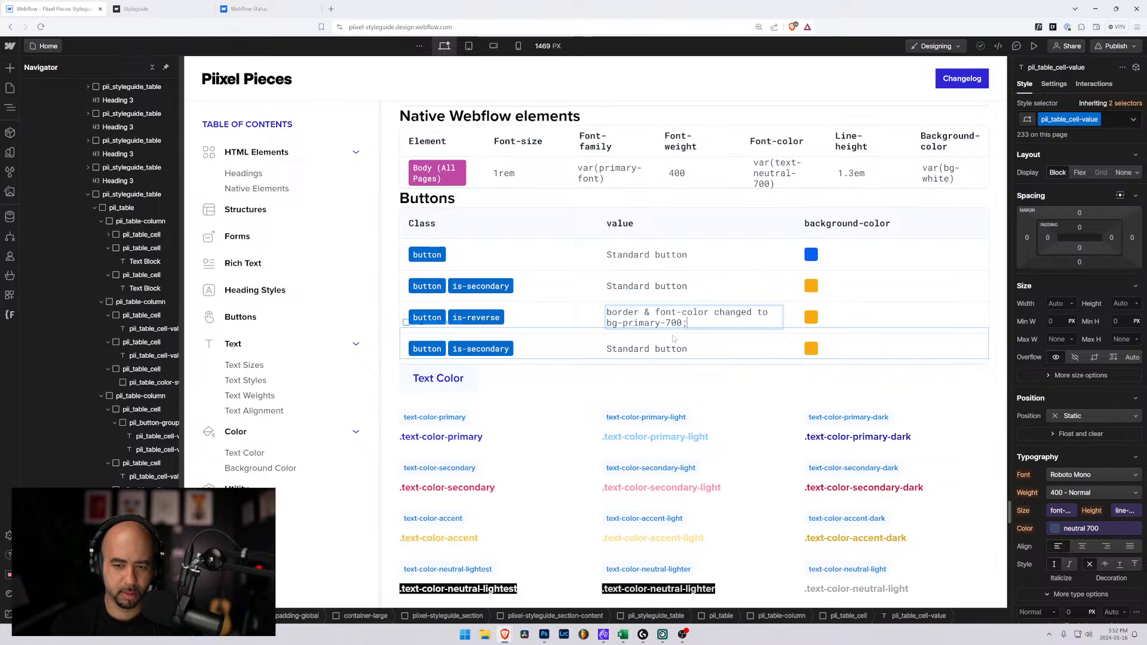
pyautogui.write(' b')
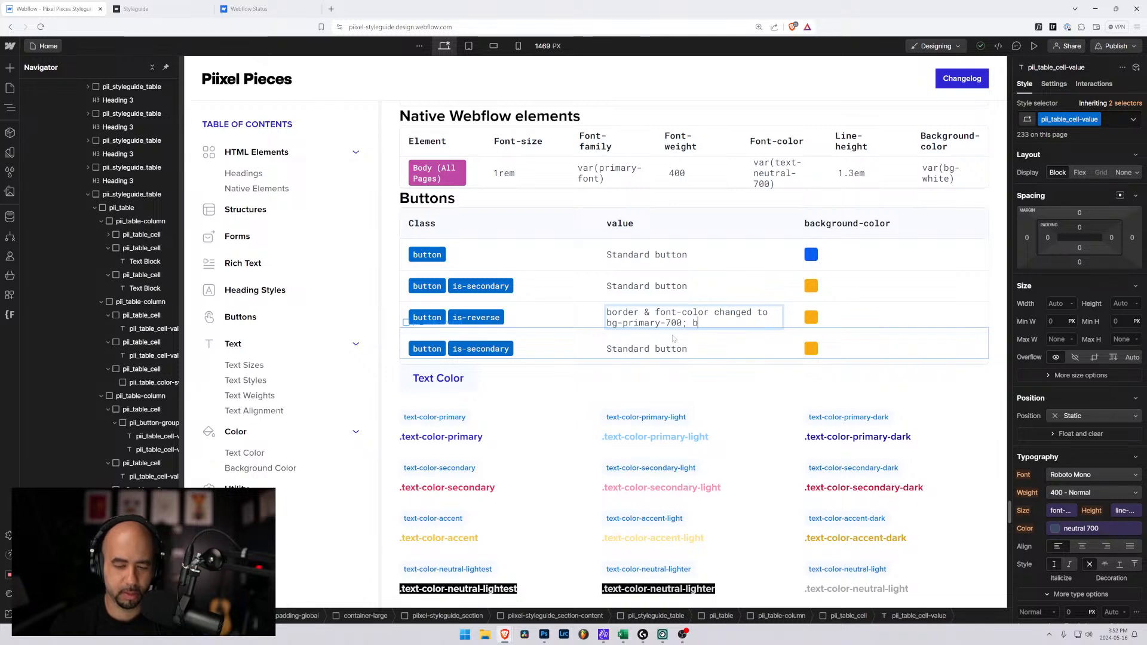
pyautogui.write('g: ')
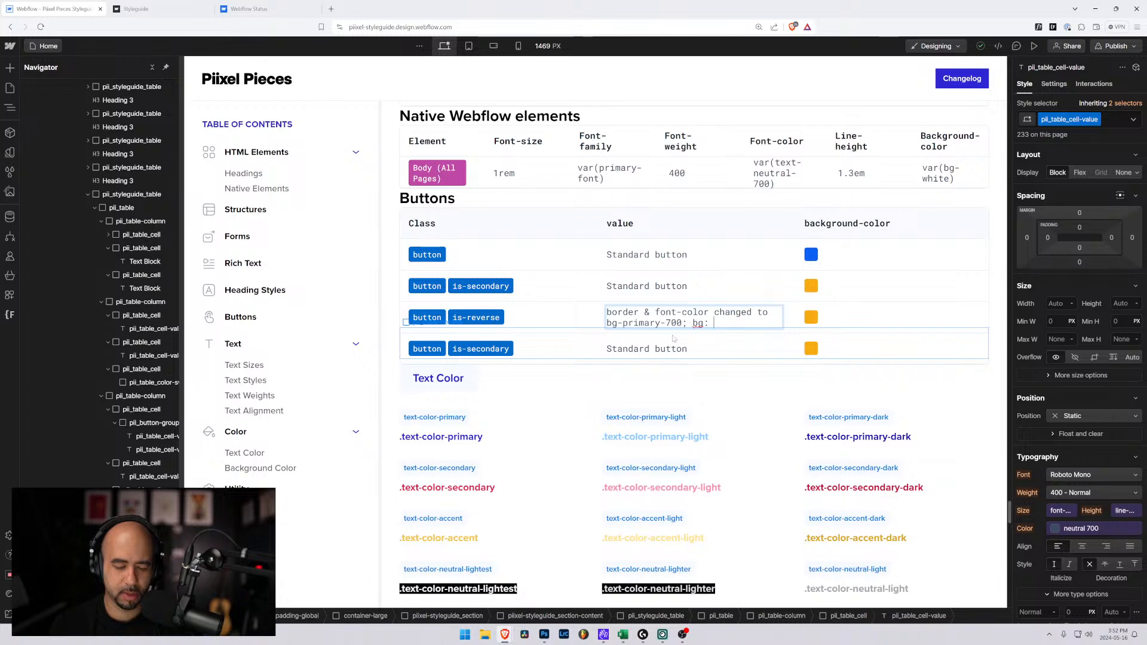
pyautogui.write('-bg0')
pyautogui.press('BackSpace')
pyautogui.write('-bg-')
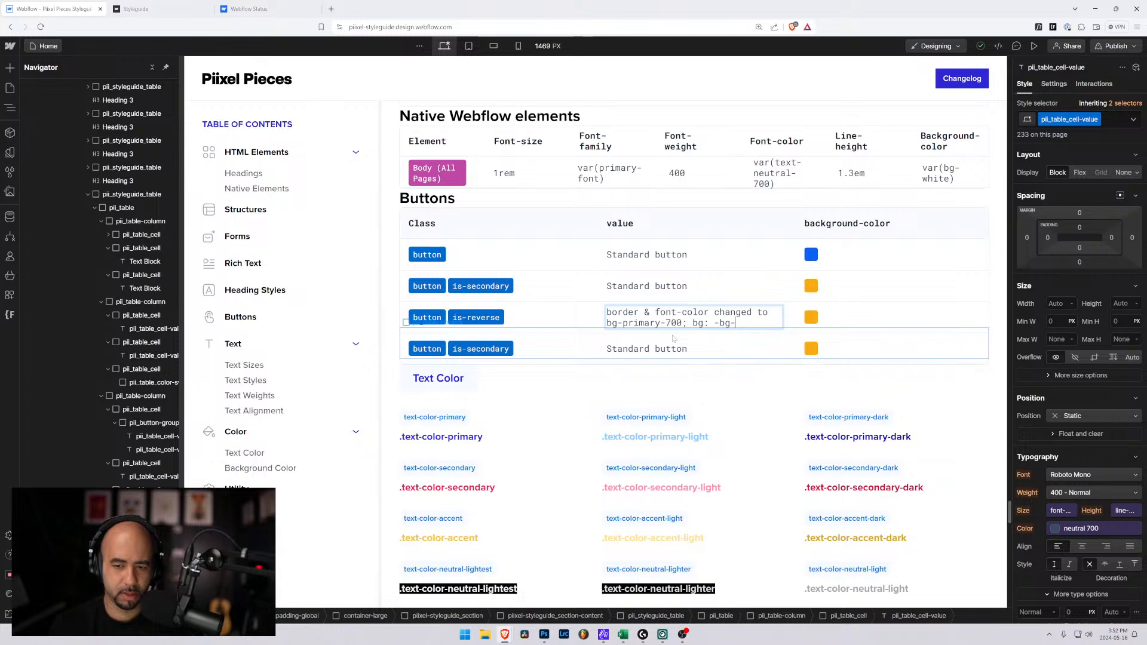
pyautogui.write('whit')
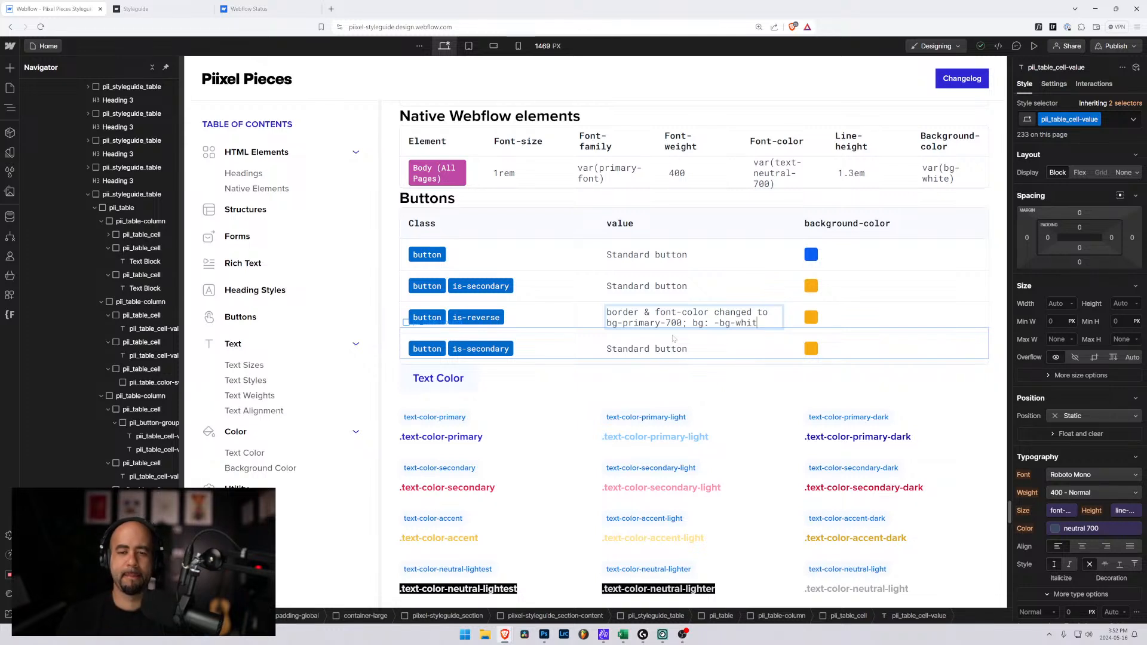
pyautogui.write('e')
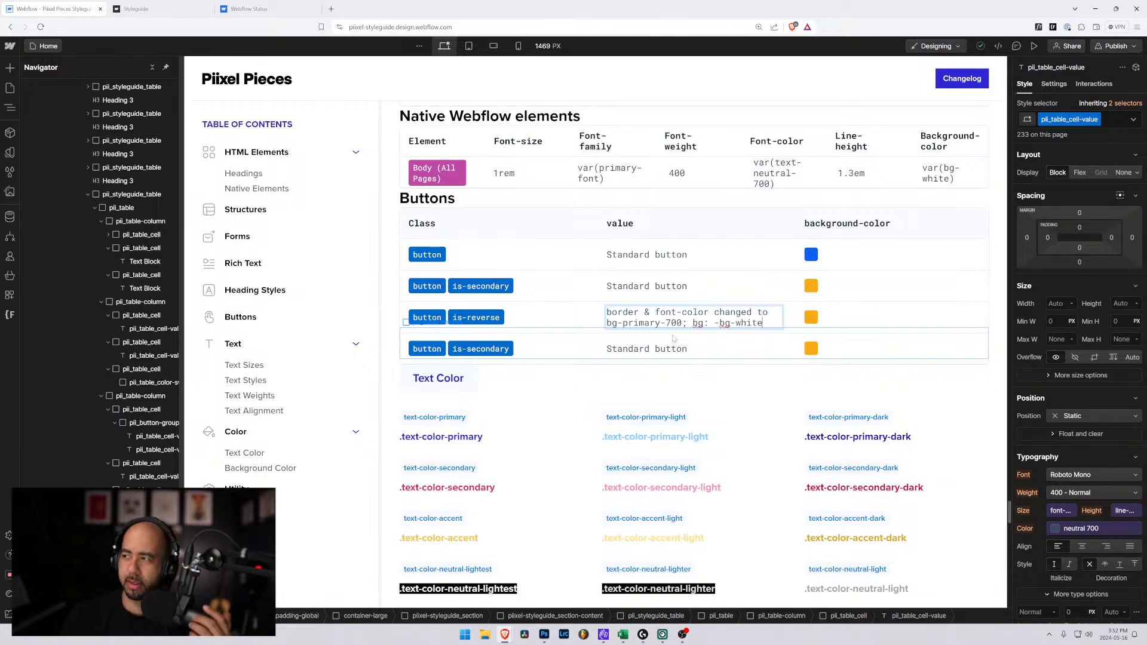
# Rename the combo class tag in the last Buttons row to is-text and consult the published style guide's button examples
pyautogui.click(485, 348)
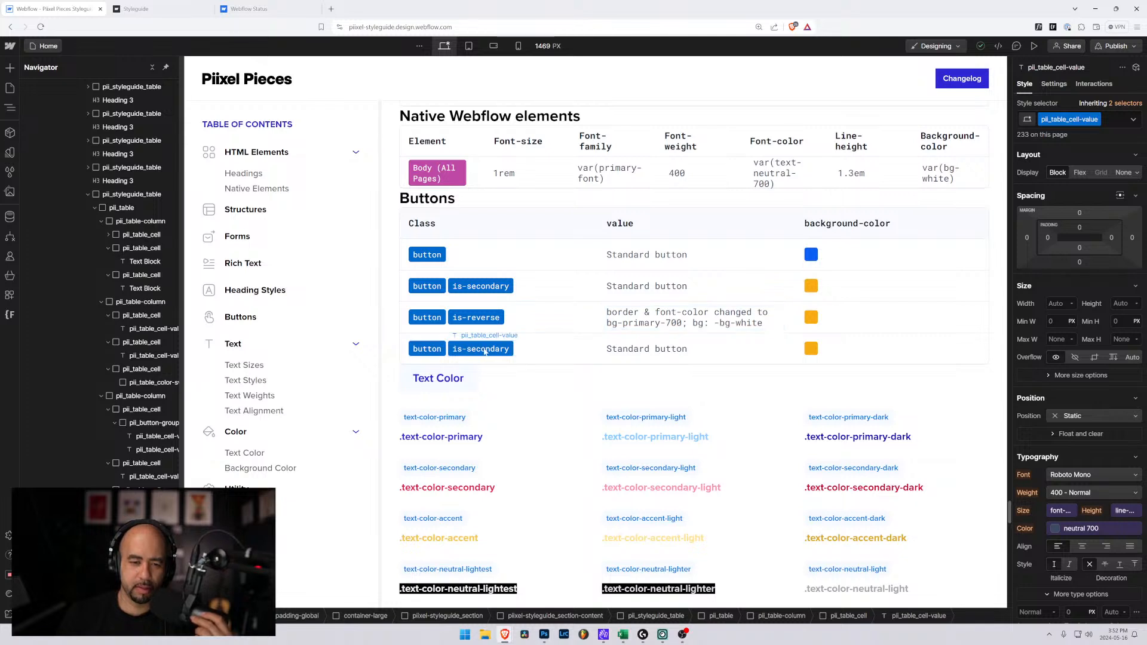
pyautogui.click(451, 361)
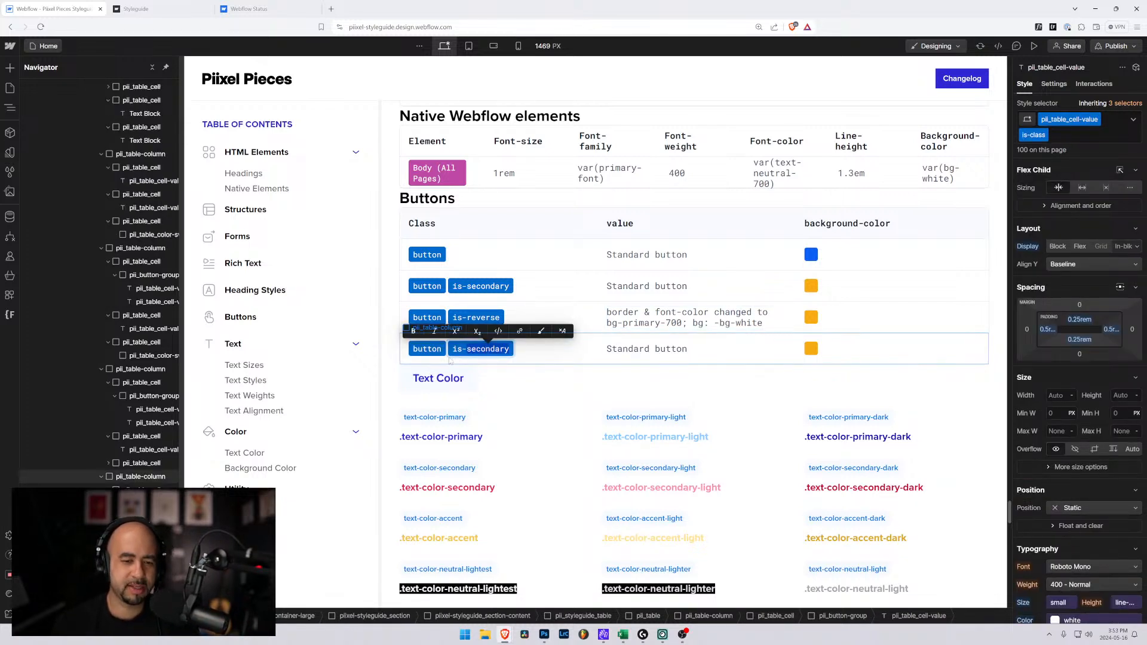
pyautogui.click(137, 6)
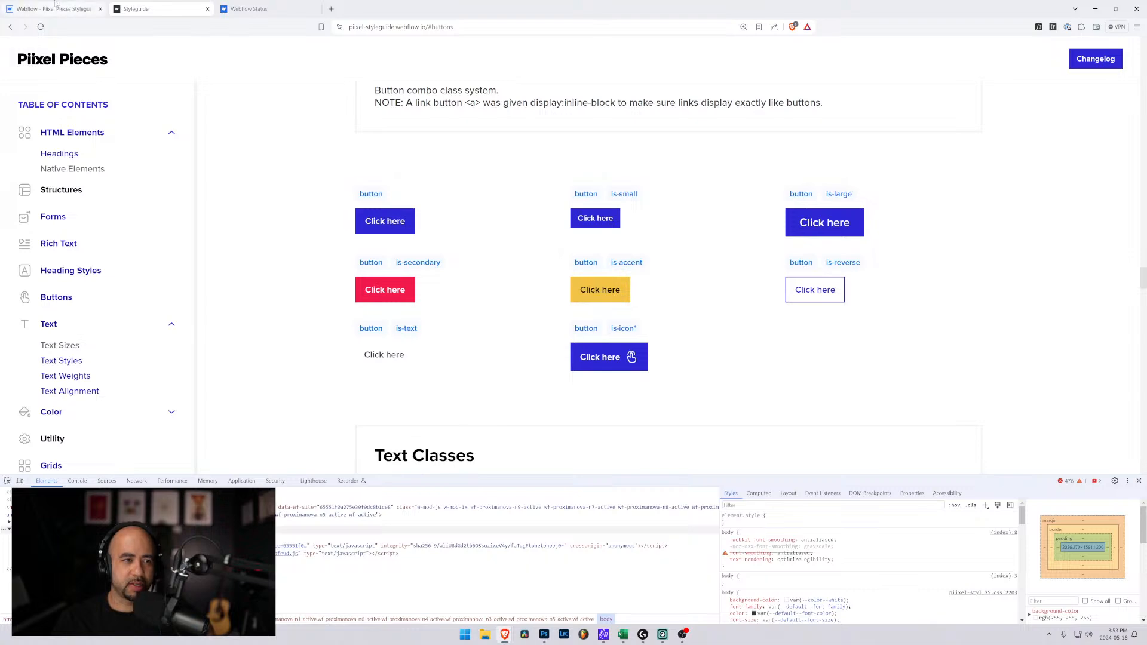
pyautogui.hotkey('ctrl', 'shift', 'Tab')
# Delete the last row of the Buttons table, below the is-reverse row
pyautogui.click(528, 355)
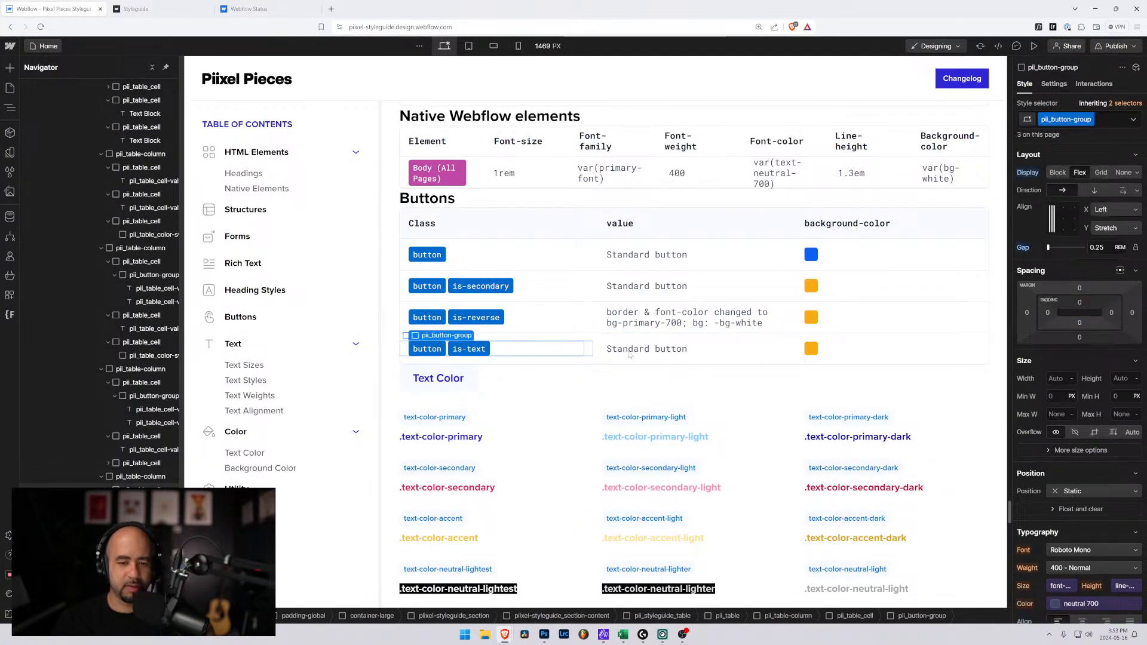
pyautogui.click(597, 342)
pyautogui.press('Delete')
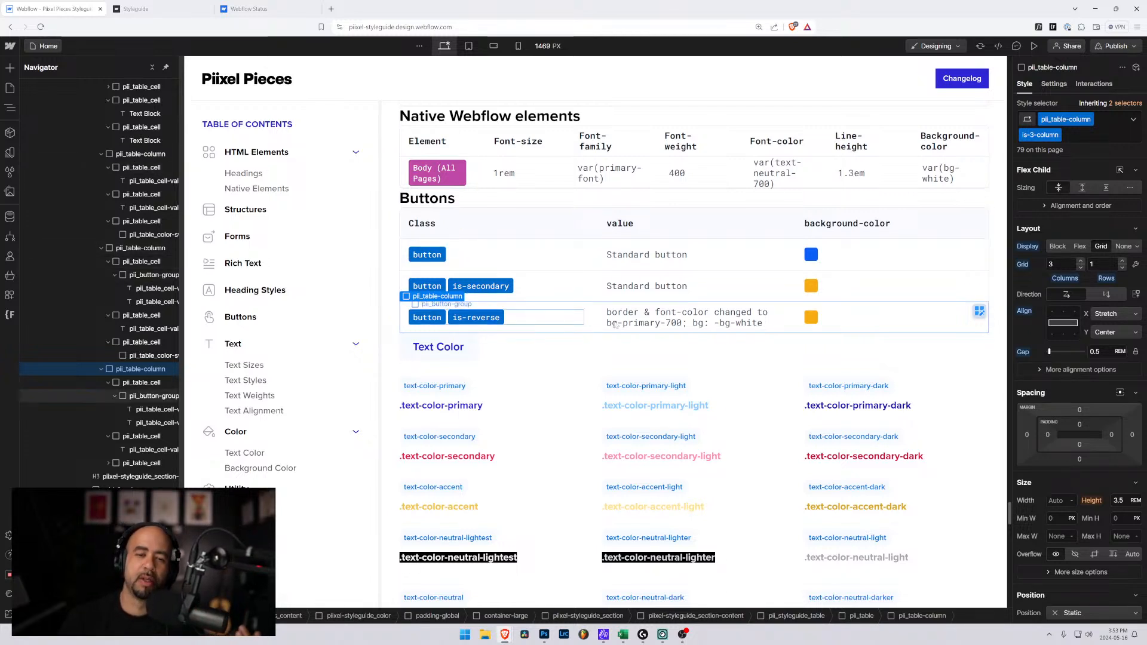
# Replace the combo class on the is-reverse row's color swatch with u-bg-primary-700
pyautogui.click(809, 324)
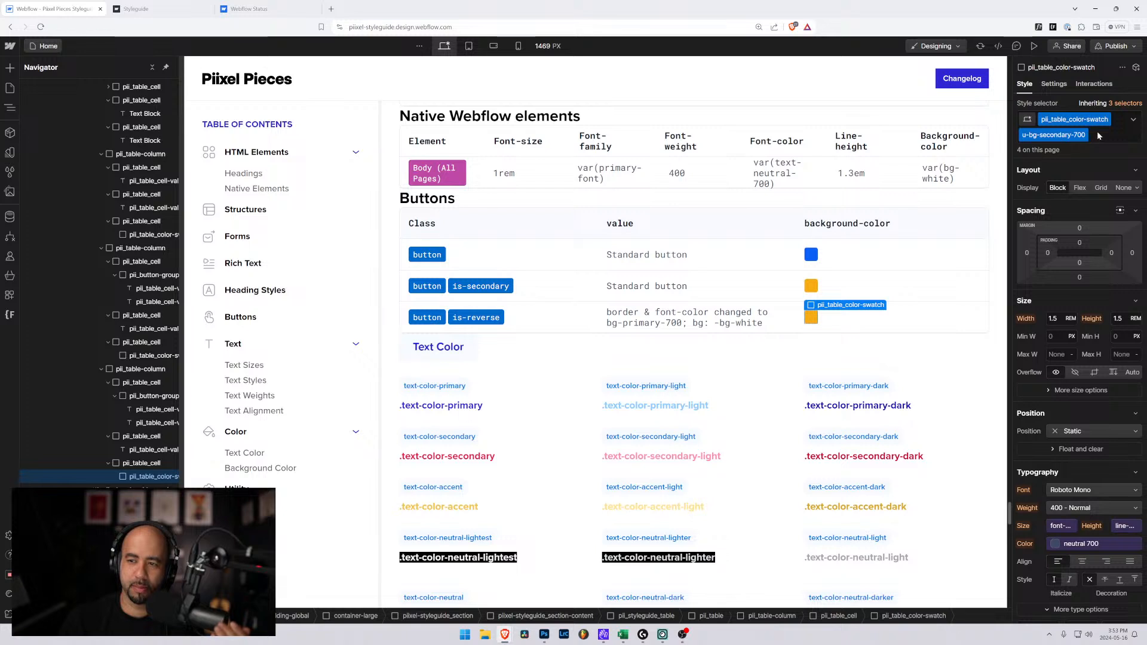
pyautogui.hotkey('ctrl', 'Return')
pyautogui.press('BackSpace')
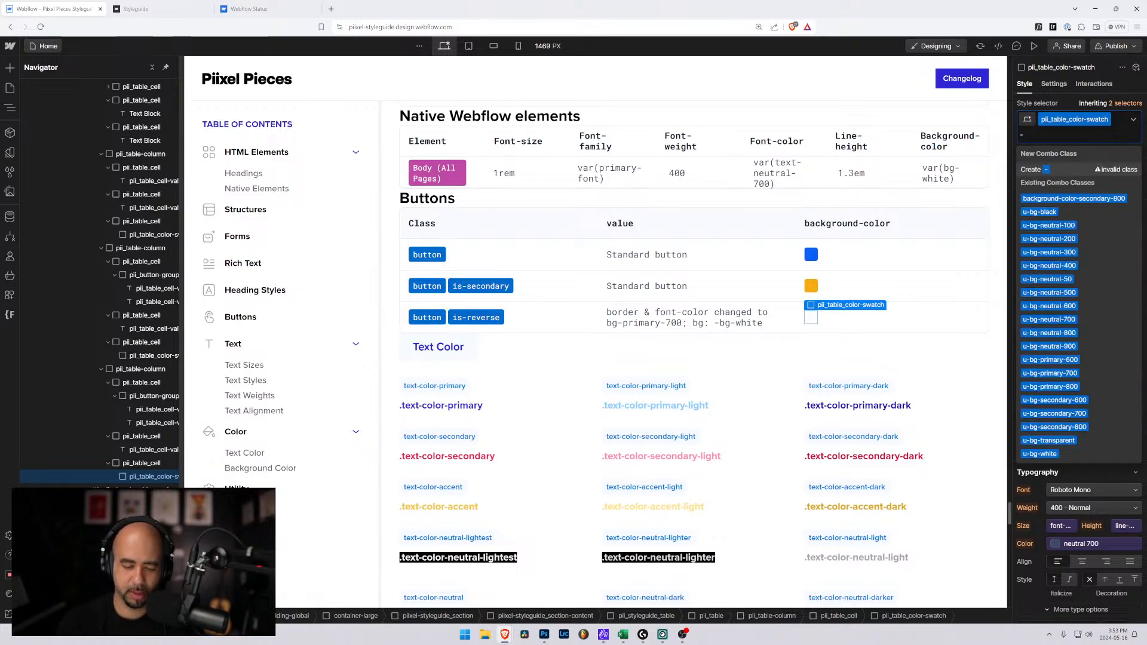
pyautogui.write('u-pbn')
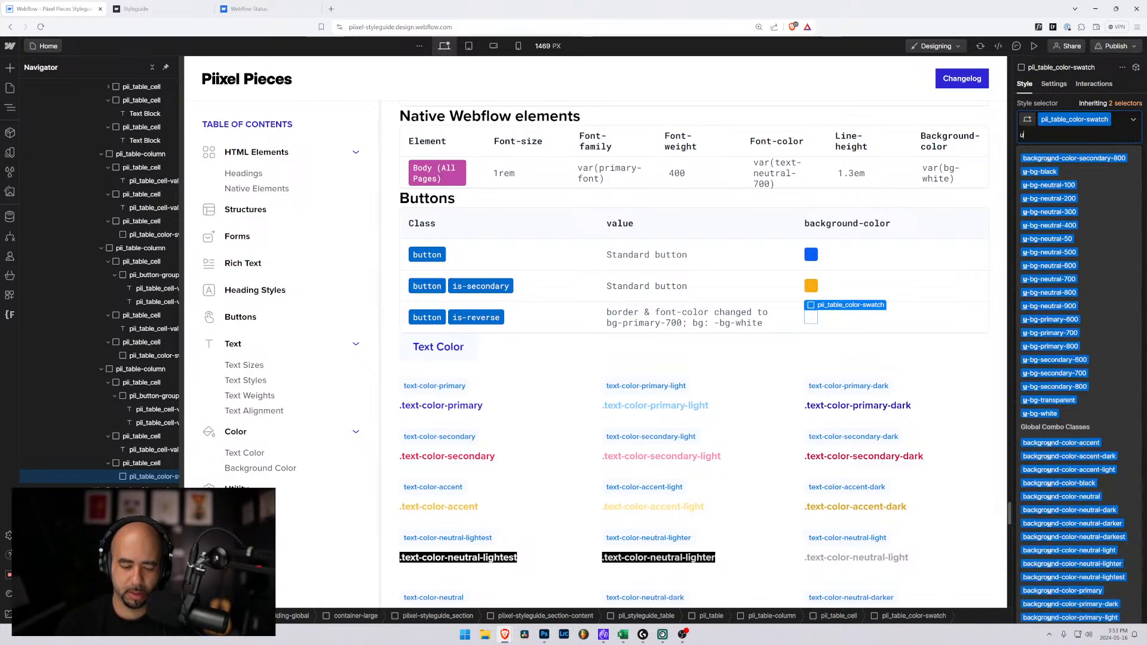
pyautogui.press('BackSpace')
pyautogui.press('BackSpace')
pyautogui.press('BackSpace')
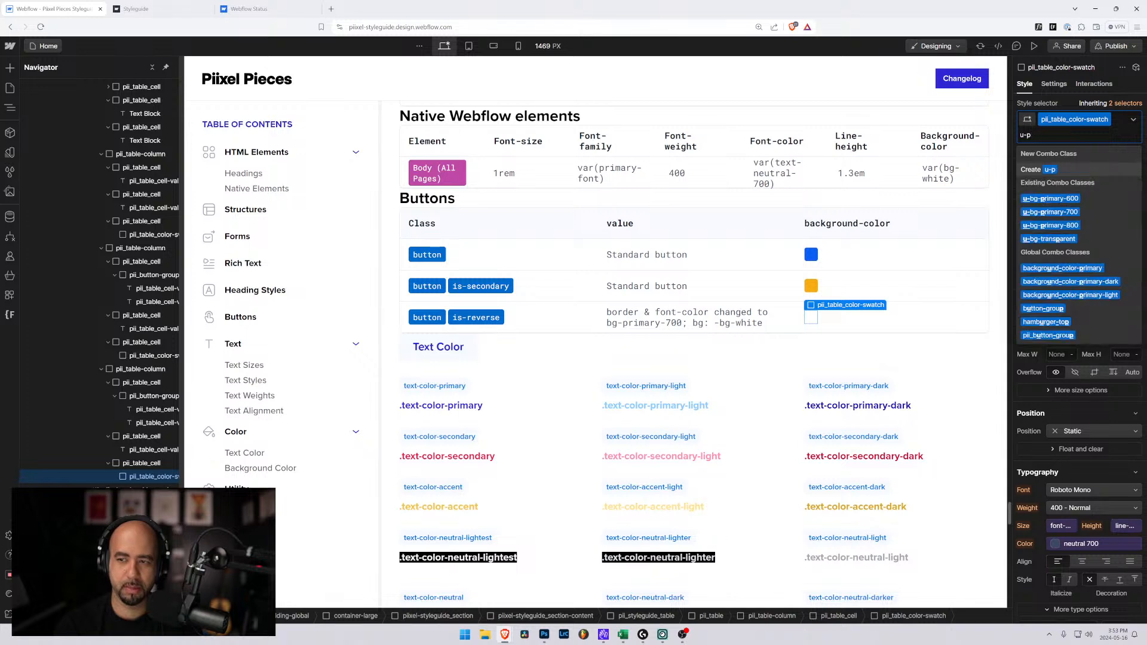
pyautogui.write('bg')
pyautogui.press('Down')
pyautogui.press('Down')
pyautogui.press('Down')
pyautogui.press('Down')
pyautogui.press('Down')
pyautogui.press('Down')
pyautogui.press('Down')
pyautogui.press('Down')
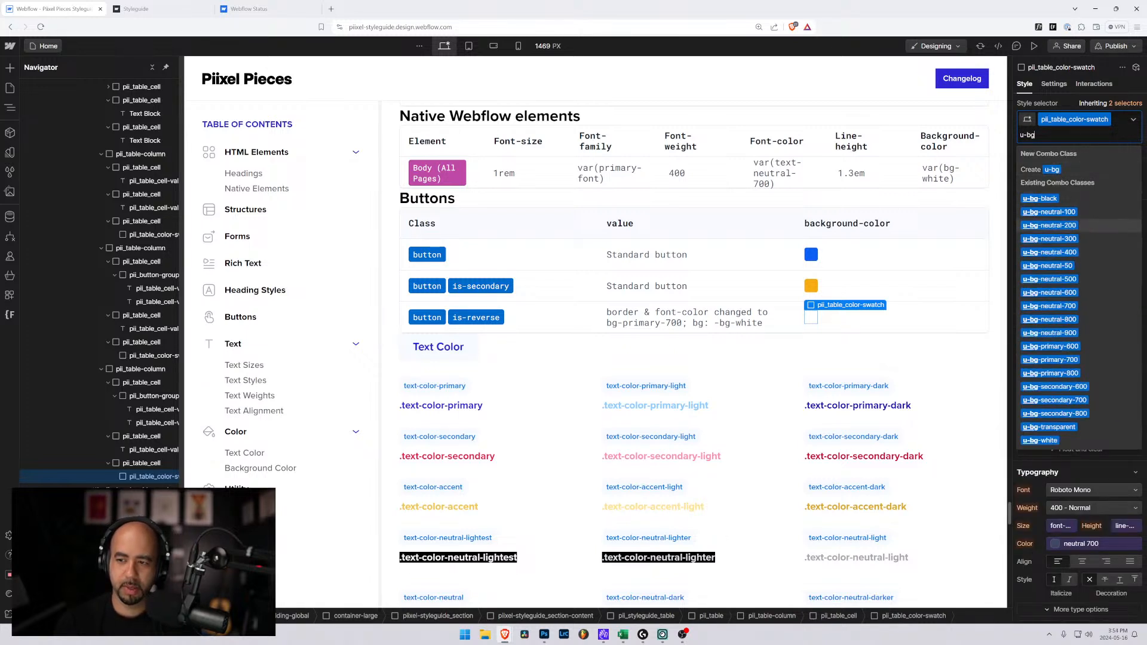
pyautogui.press('Up')
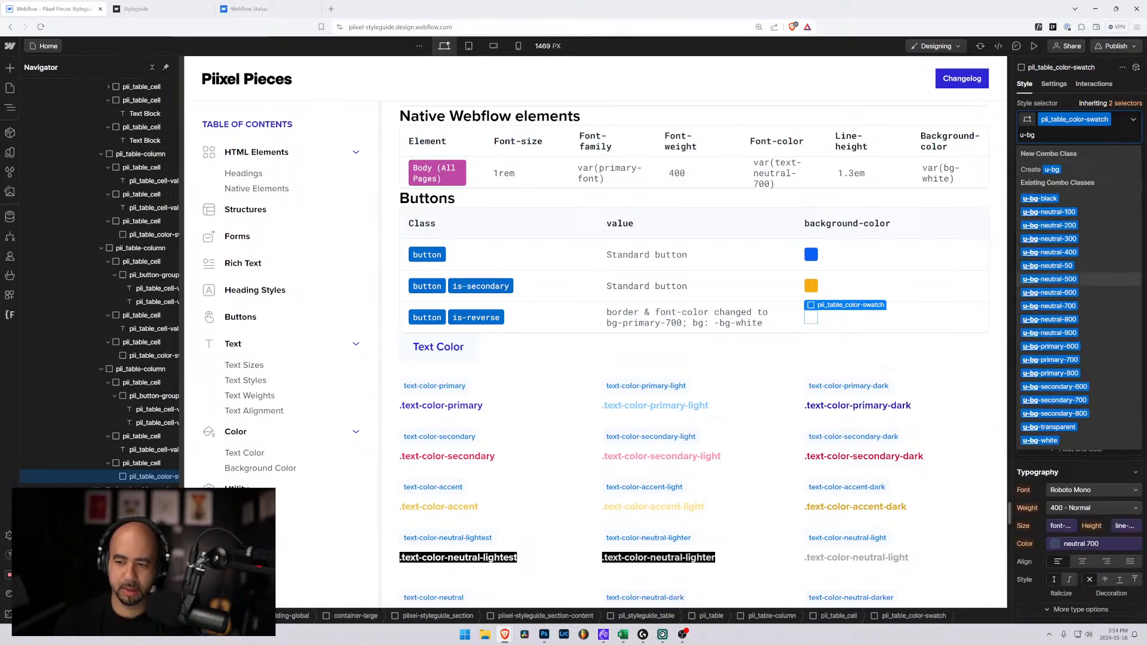
pyautogui.press('Down')
pyautogui.press('Down')
pyautogui.press('Down')
pyautogui.press('Down')
pyautogui.press('Down')
pyautogui.press('Down')
pyautogui.press('Down')
pyautogui.press('Up')
pyautogui.press('Return')
pyautogui.press('Escape')
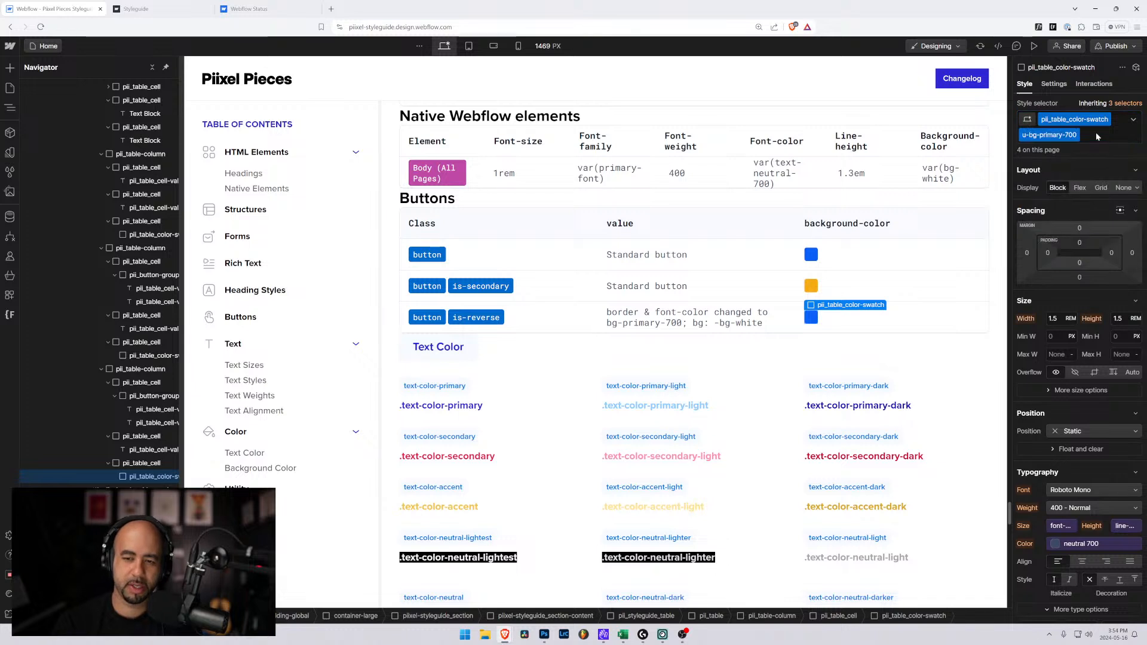
pyautogui.click(733, 318)
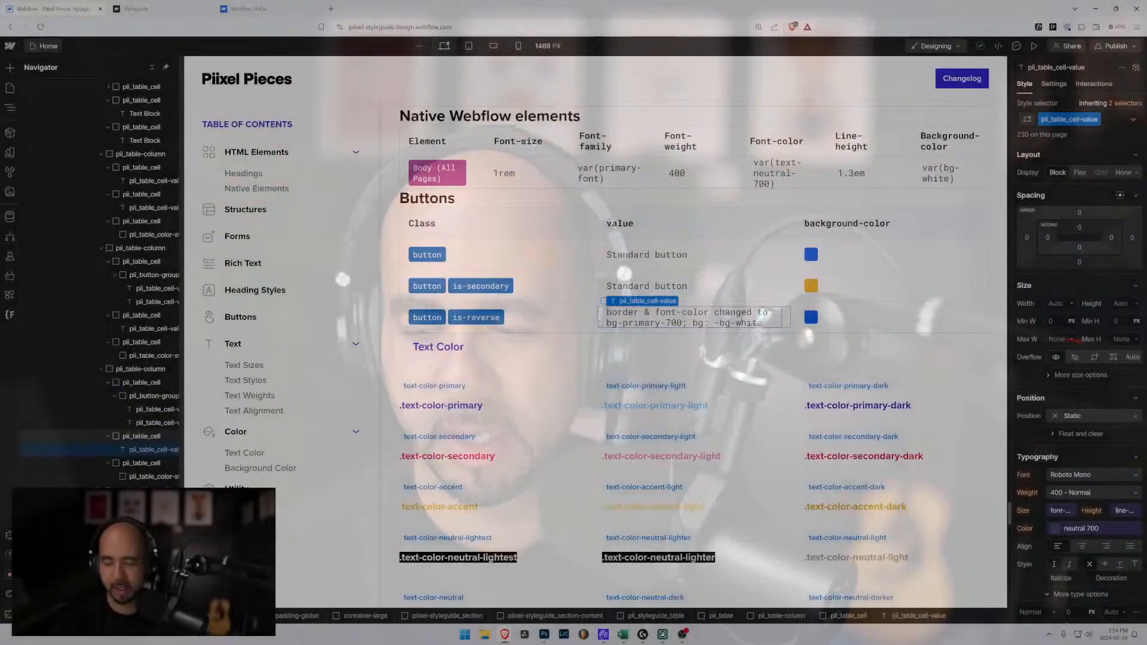
pyautogui.scroll(-15, 601, 253)
pyautogui.scroll(4, 602, 253)
pyautogui.scroll(3, 602, 253)
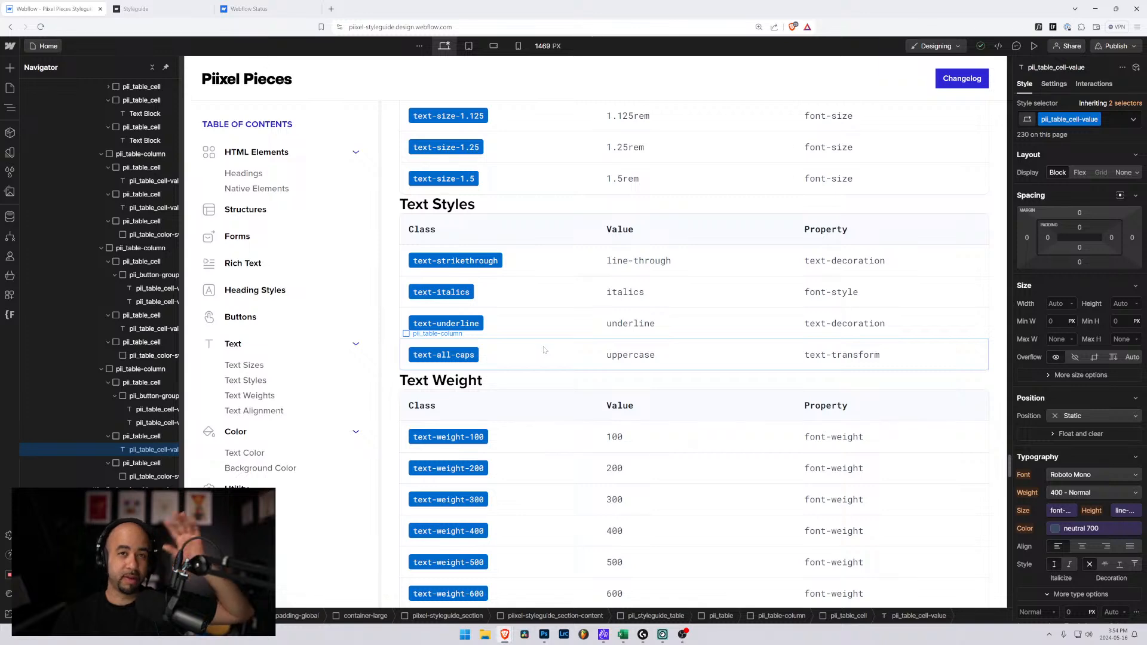
pyautogui.scroll(4, 546, 350)
pyautogui.scroll(12, 547, 349)
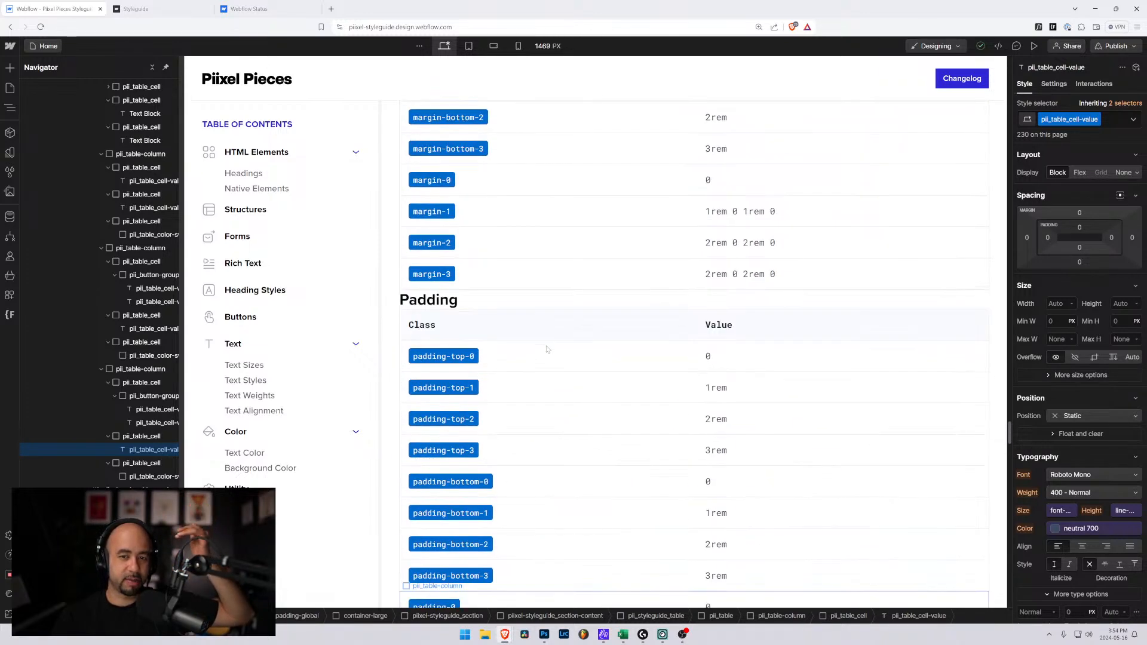